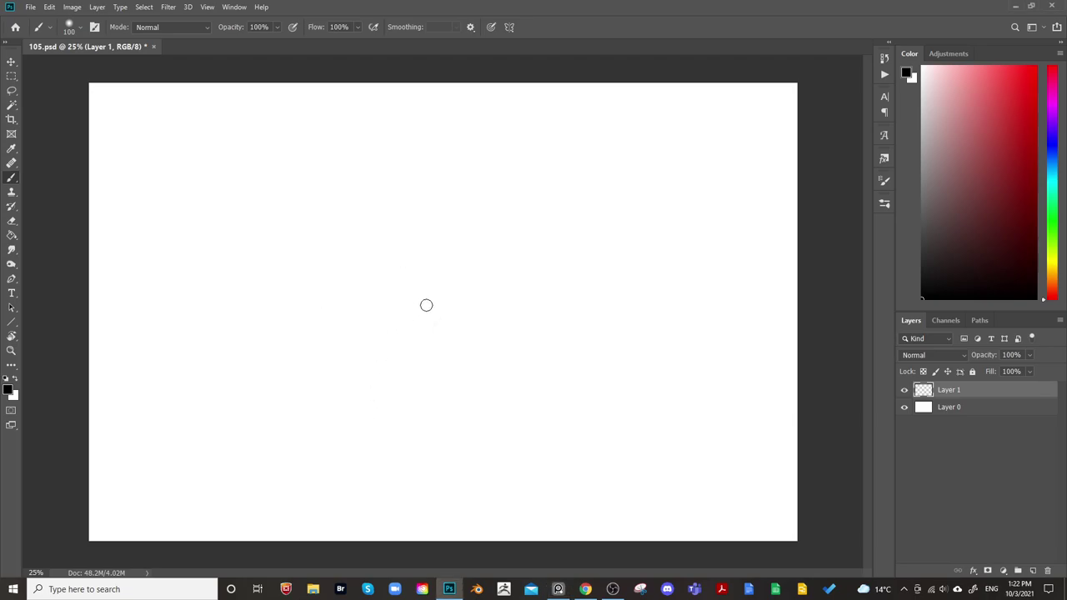
Select the first 50 px brush in Drawing Brush Pack 01 and test it with a zigzag stroke
mouse_move(348, 345)
mouse_down()
mouse_move(399, 333)
mouse_move(321, 249)
mouse_move(445, 258)
mouse_move(327, 366)
mouse_move(455, 243)
mouse_up()
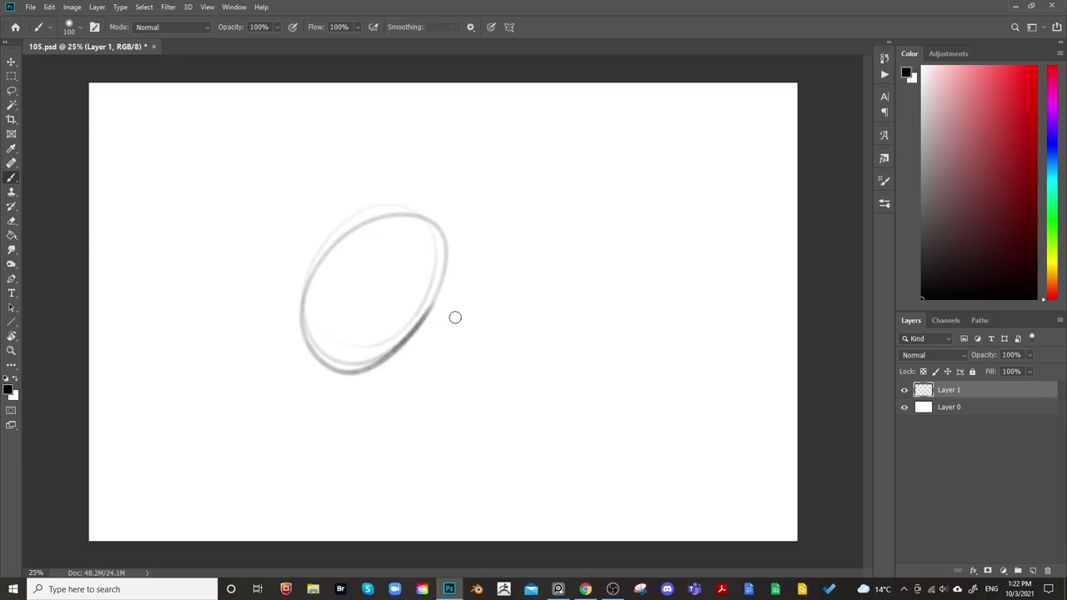
key(ctrl+z)
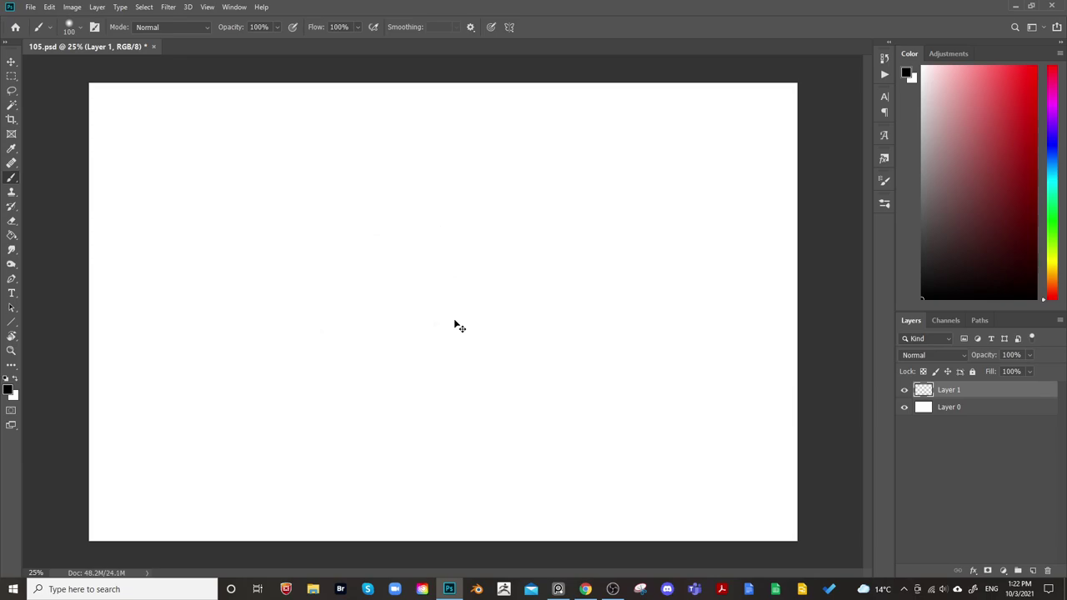
click(884, 180)
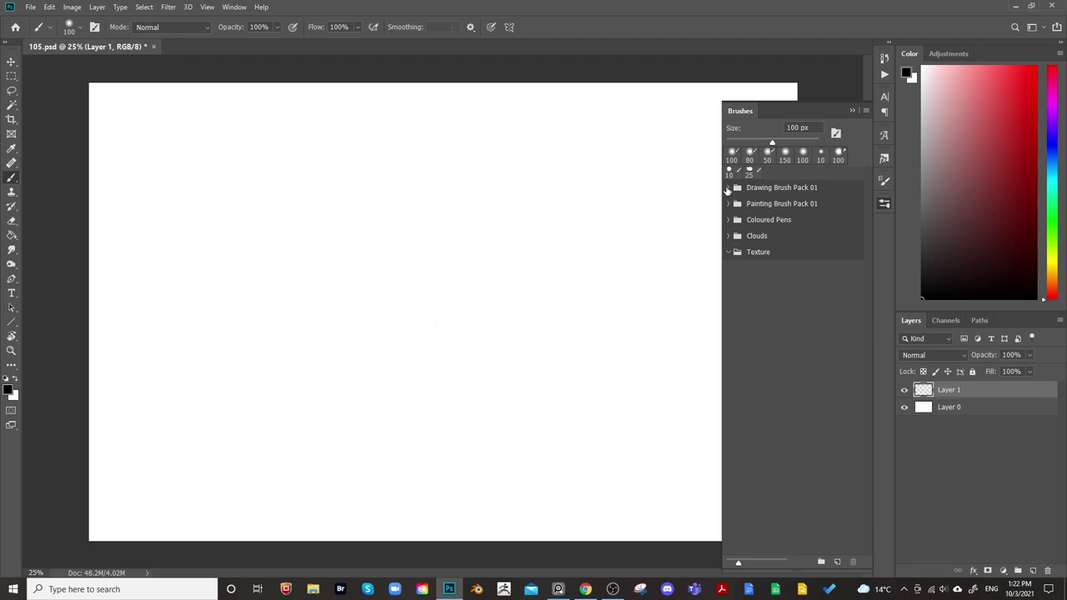
click(727, 188)
click(741, 205)
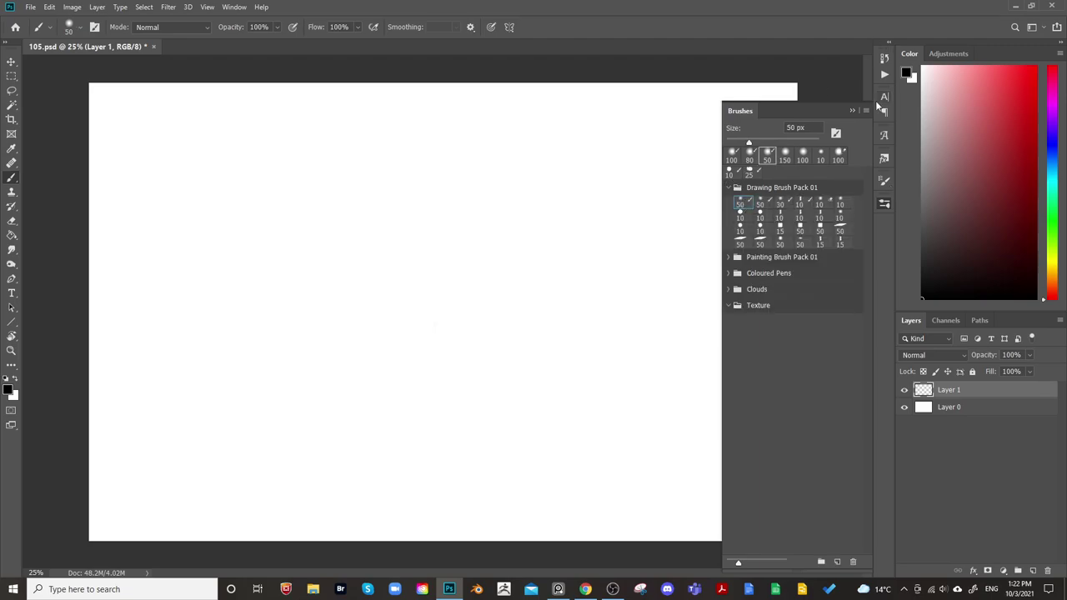
mouse_move(438, 221)
mouse_down()
mouse_move(380, 326)
mouse_move(575, 290)
mouse_move(611, 252)
mouse_up()
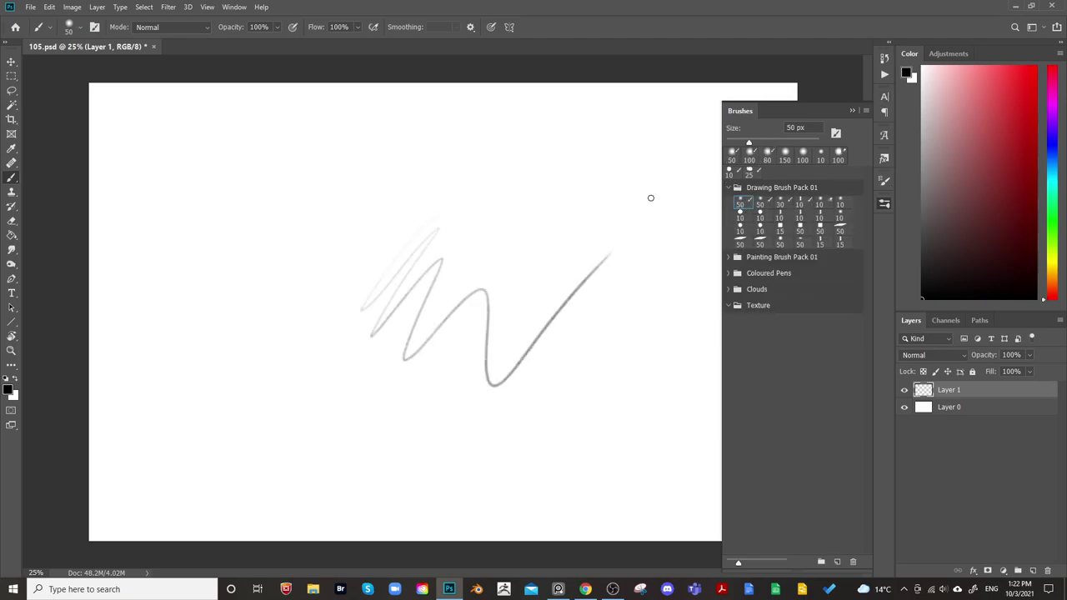
click(852, 110)
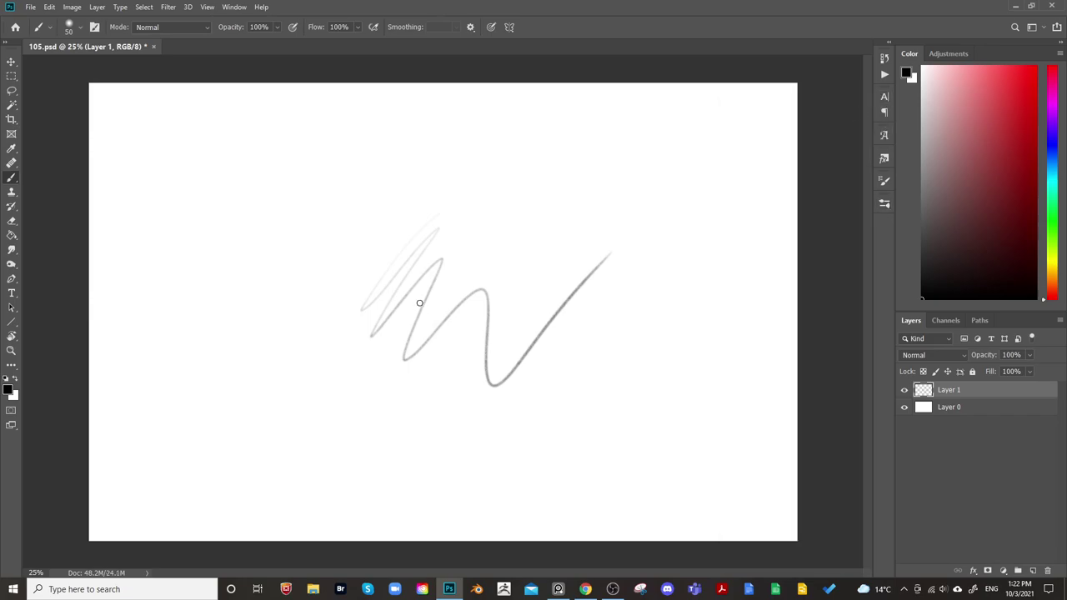
Enlarge the brush to 400 px and test it with broad, soft shading strokes above the zigzag
key(])
key(])
key(])
key(])
key(])
key(])
key(])
key(])
mouse_move(450, 265)
mouse_down()
mouse_move(523, 199)
mouse_move(455, 258)
mouse_move(546, 198)
mouse_up()
key(bracketright)
key(bracketright)
key(ctrl+plus)
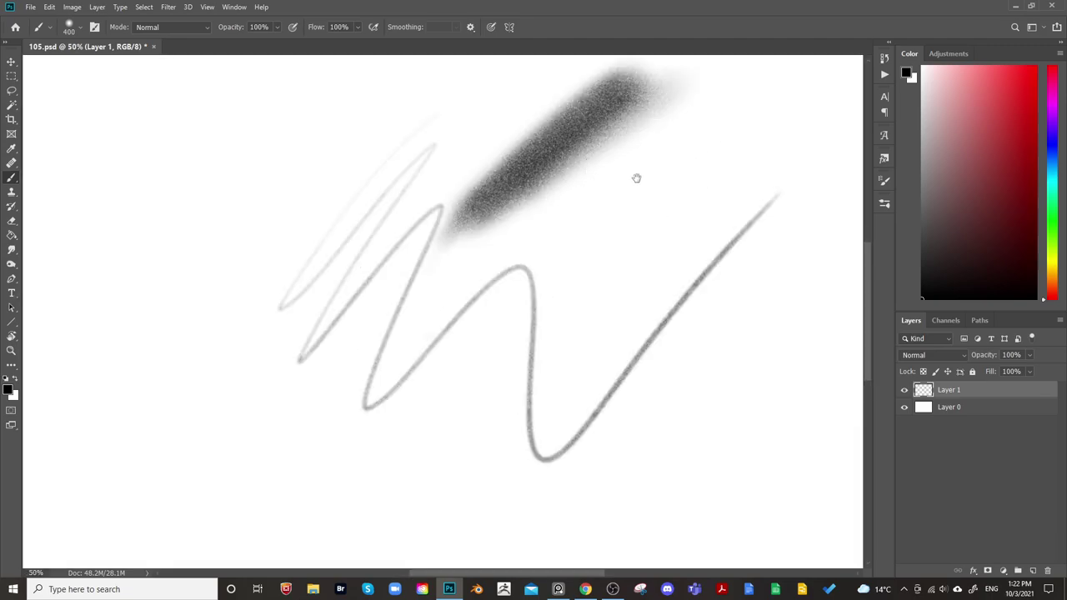
mouse_move(636, 178)
mouse_down()
mouse_move(458, 331)
mouse_move(426, 322)
mouse_move(528, 312)
mouse_up()
key(ctrl+z)
mouse_move(441, 255)
mouse_down()
mouse_move(393, 305)
mouse_move(489, 219)
mouse_move(513, 218)
mouse_up()
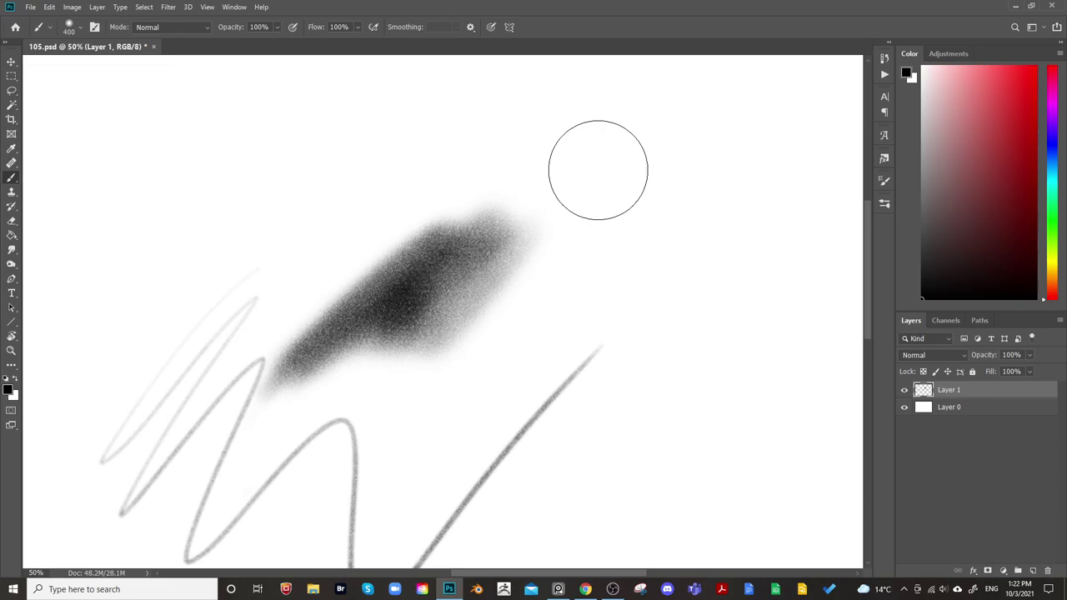
Delete the layer with the test strokes and add a new empty layer above the white one
key(Delete)
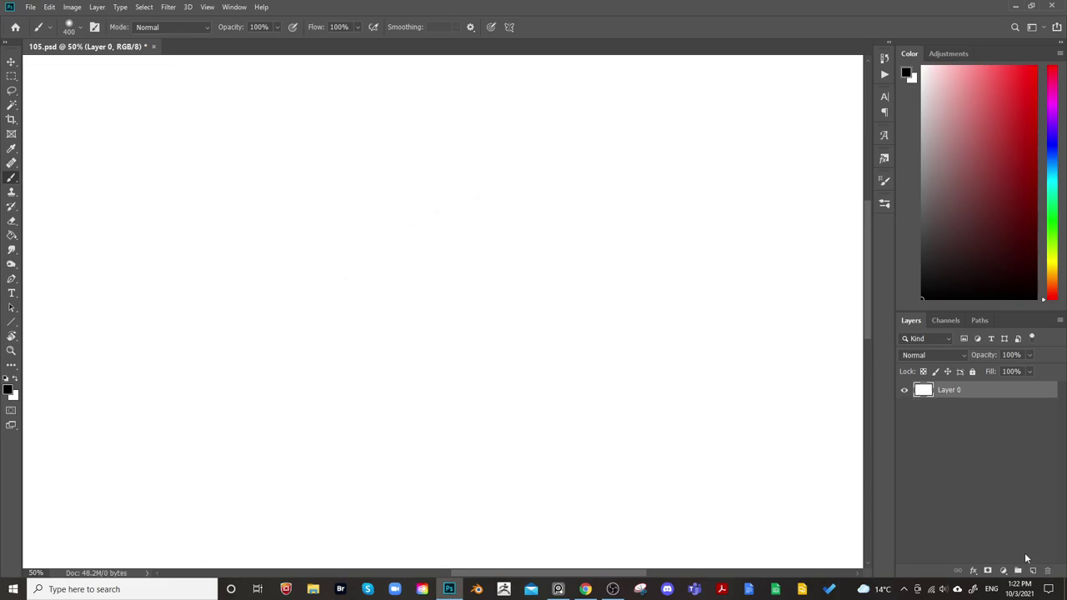
click(1033, 570)
key(ctrl+minus)
key(ctrl+minus)
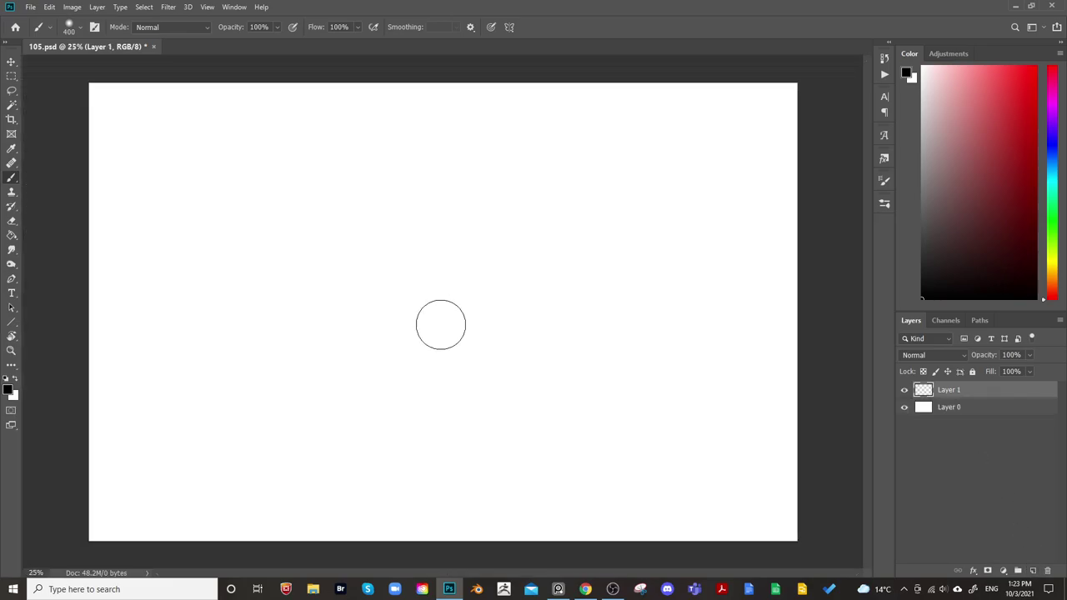
With an 80 px brush, lightly block in a head in profile facing left, with a boxy face, rounded skull and neck
key(bracketleft)
key(bracketleft)
key(bracketleft)
key(bracketleft)
key(bracketleft)
key(bracketleft)
key(bracketleft)
key(bracketleft)
key(bracketleft)
key(ctrl+plus)
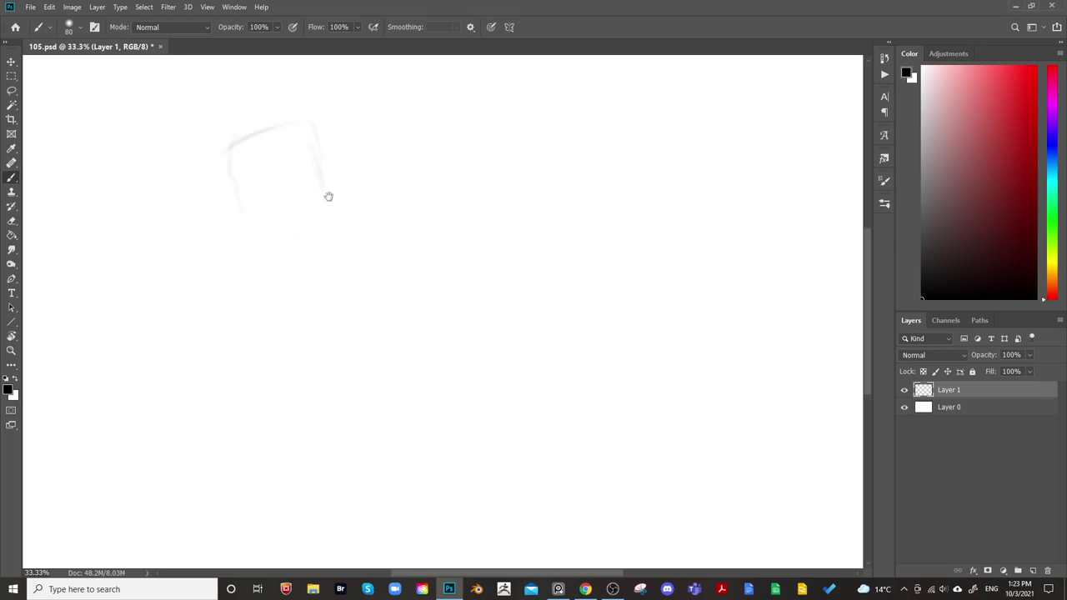
mouse_move(329, 196)
mouse_down()
mouse_move(450, 275)
mouse_move(390, 195)
mouse_move(452, 220)
mouse_move(462, 264)
mouse_move(375, 211)
mouse_move(369, 333)
mouse_move(449, 289)
mouse_up()
mouse_move(355, 297)
mouse_down()
mouse_move(363, 331)
mouse_move(419, 331)
mouse_move(429, 352)
mouse_up()
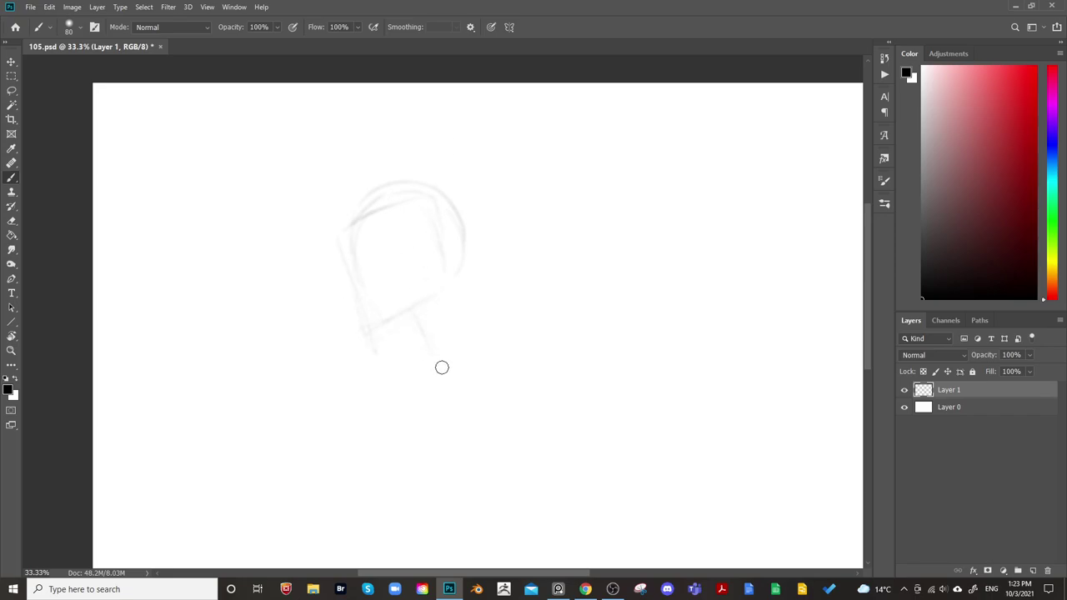
mouse_move(449, 288)
mouse_down()
mouse_move(449, 331)
mouse_move(467, 362)
mouse_up()
Pick an eraser tip from Drawing Brush Pack 01 and erase the line overshooting below the chin
key(e)
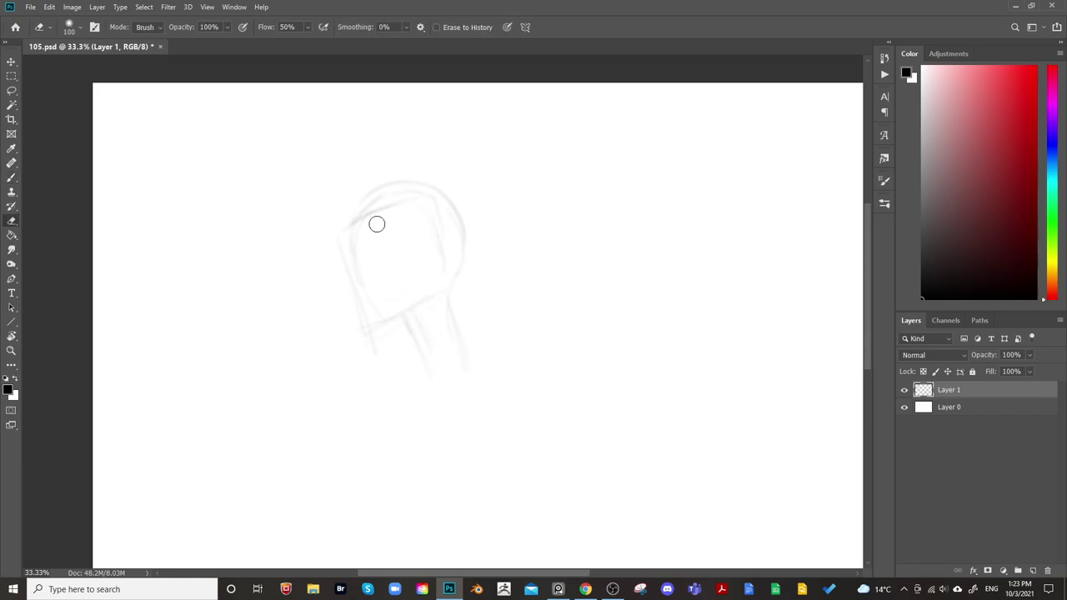
right_click(408, 252)
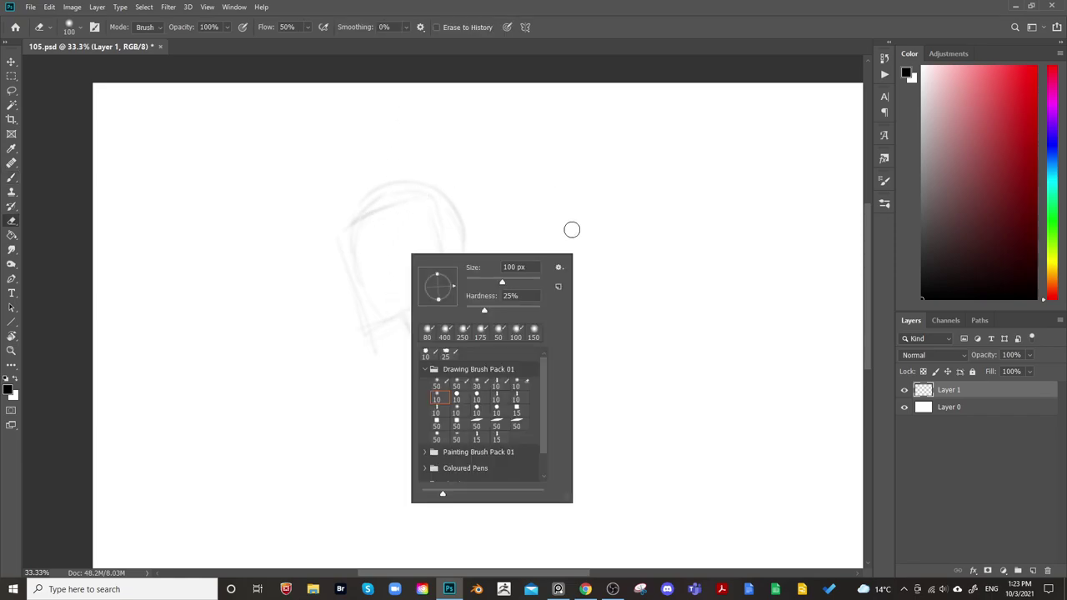
click(519, 380)
click(369, 402)
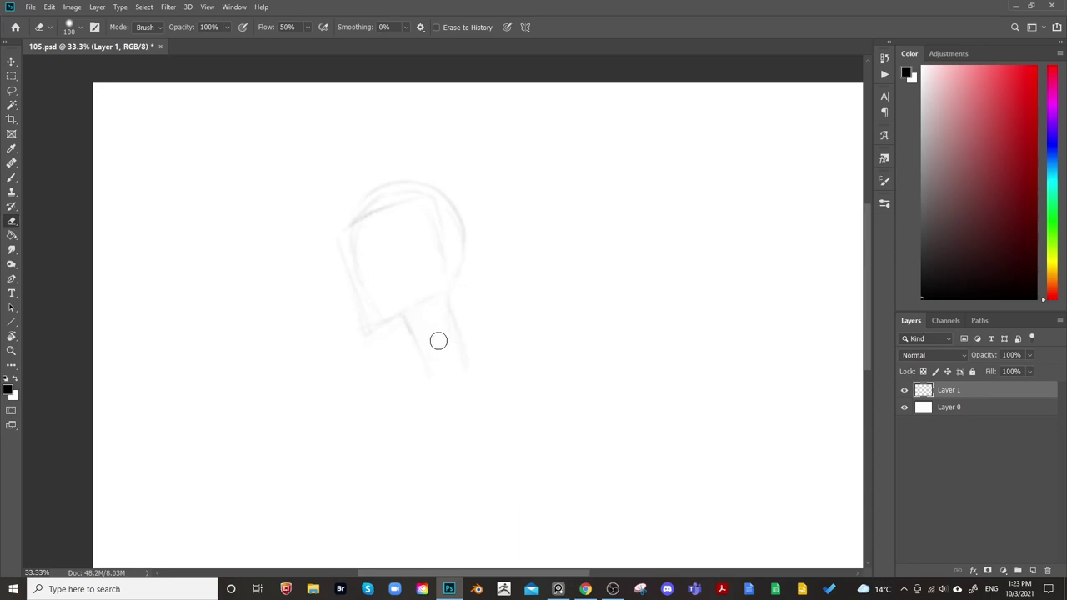
Reinforce the front line of the neck and lightly sketch the forehead contour and eye socket at 80 px
key(b)
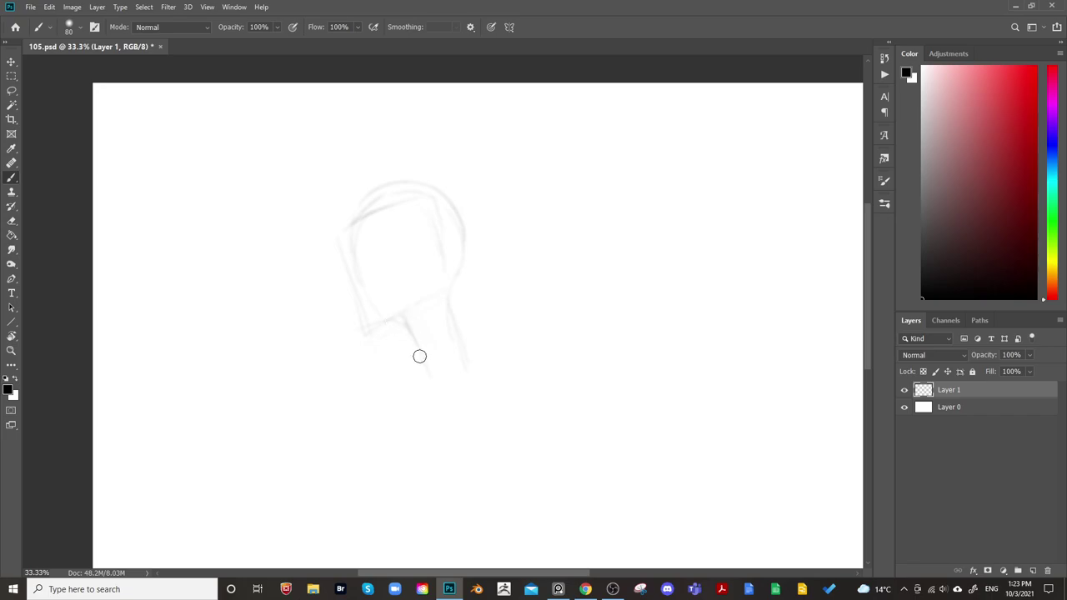
drag(405, 321, 422, 376)
key([)
key(bracketright)
key(bracketleft)
key(bracketleft)
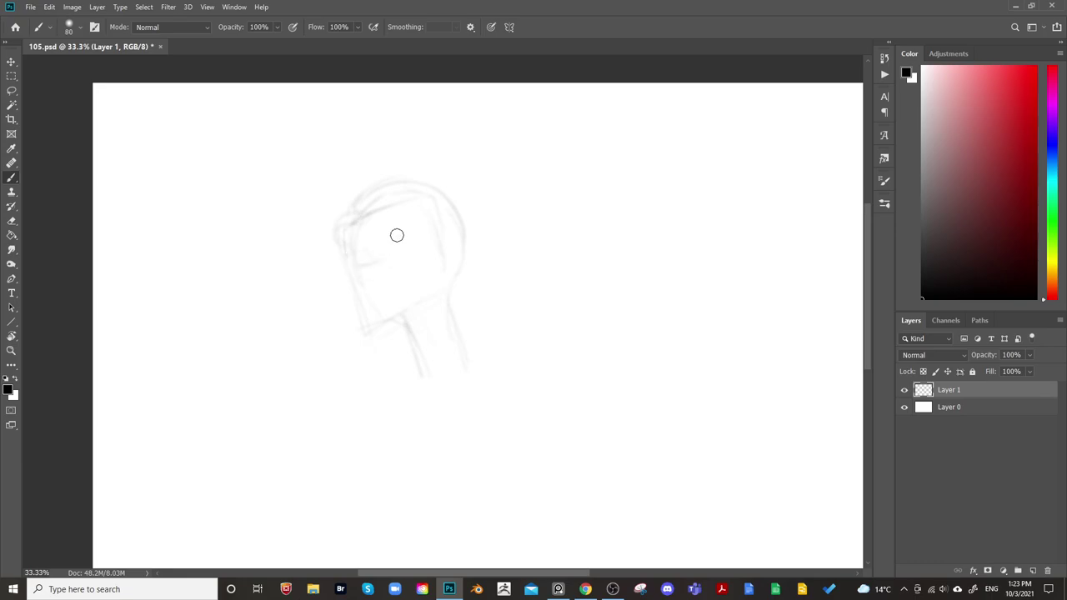
Sketch the eye shadow and nose tip with a 50 px brush and erase the excess line in front of the forehead
mouse_move(356, 263)
mouse_down()
mouse_move(381, 258)
mouse_move(353, 265)
mouse_up()
key(bracketright)
key(bracketright)
key(bracketright)
key(bracketright)
key(bracketright)
key(bracketleft)
key(bracketleft)
key(bracketleft)
key(bracketleft)
key(bracketleft)
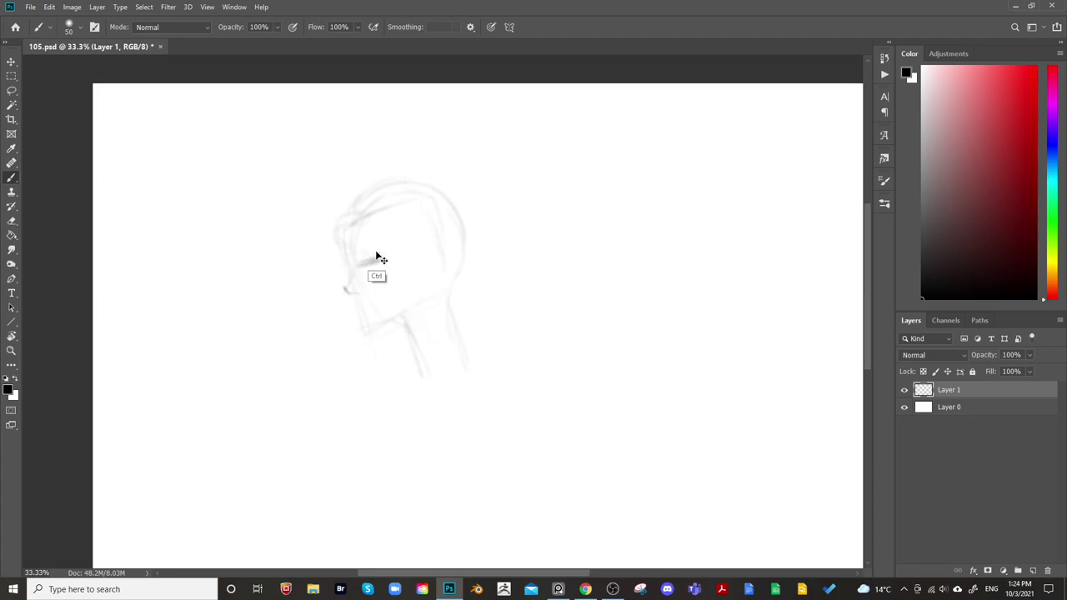
key(e)
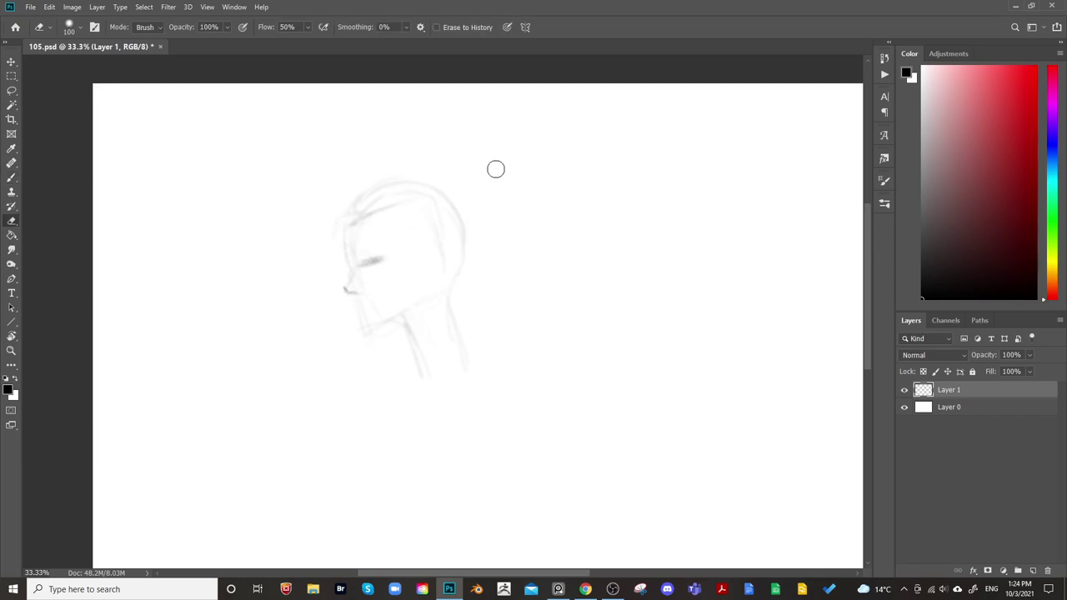
Mark the lips and draw slanted guidelines across the head at eye and nose level
key(b)
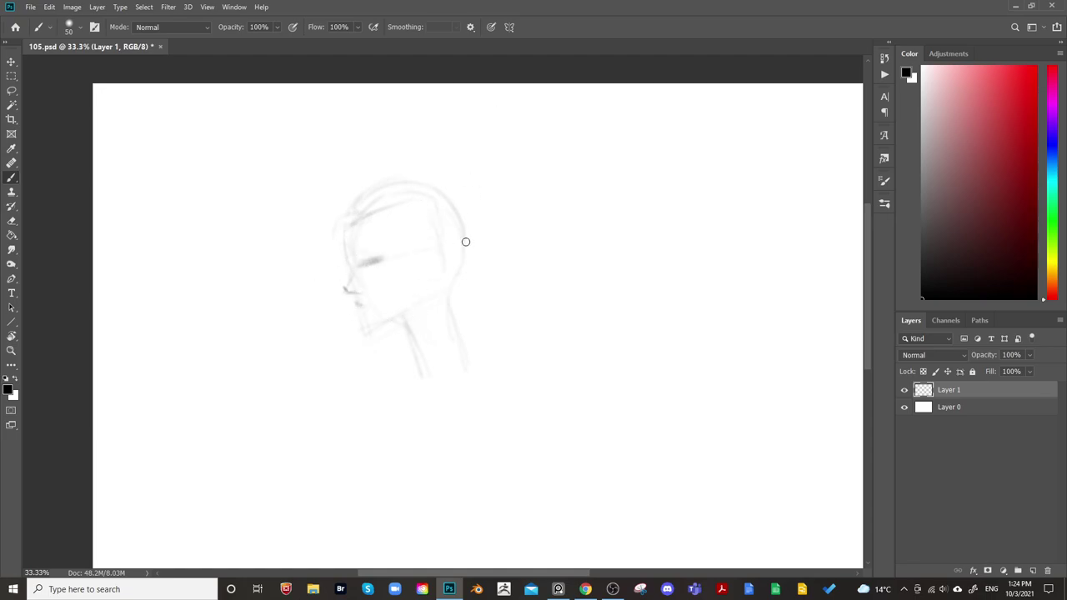
drag(492, 237, 314, 275)
key(ctrl+z)
drag(491, 295, 359, 231)
Scale up the whole head sketch with Free Transform
key(ctrl+t)
drag(369, 320, 416, 372)
key(Return)
Define the lip line and lower lip with a 50 px brush, erasing the stray marks around the mouth
key(b)
mouse_move(390, 253)
mouse_down()
mouse_move(433, 307)
mouse_move(495, 341)
mouse_move(474, 324)
mouse_move(466, 285)
mouse_up()
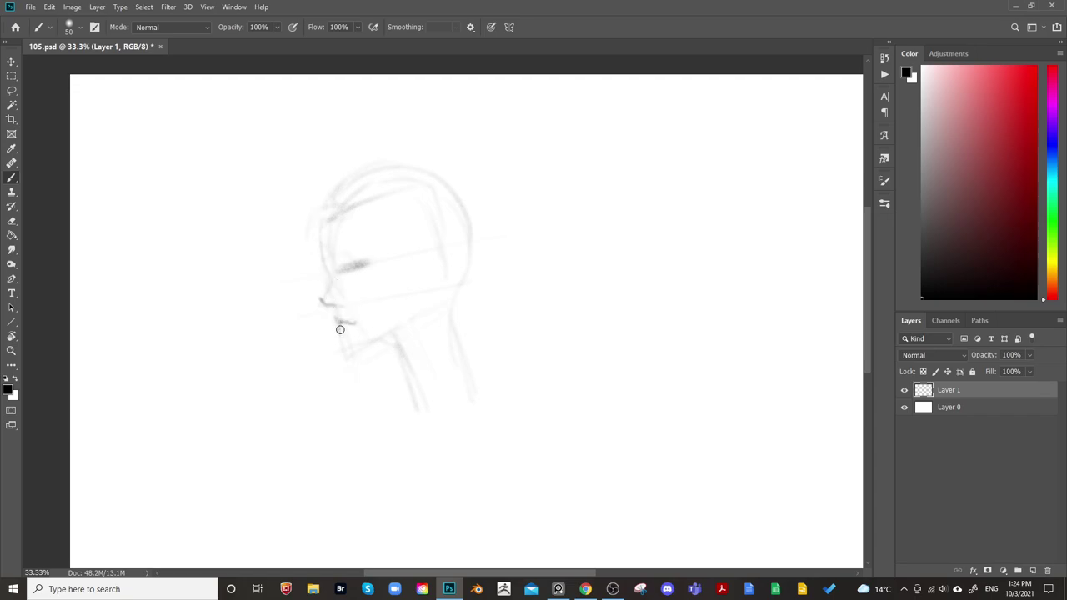
key(e)
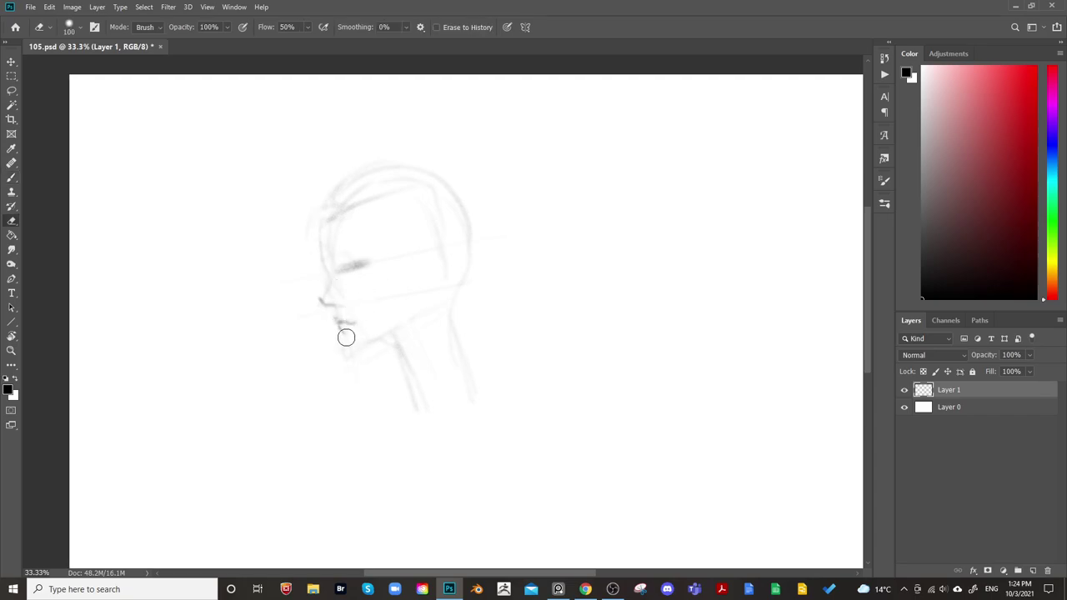
key(b)
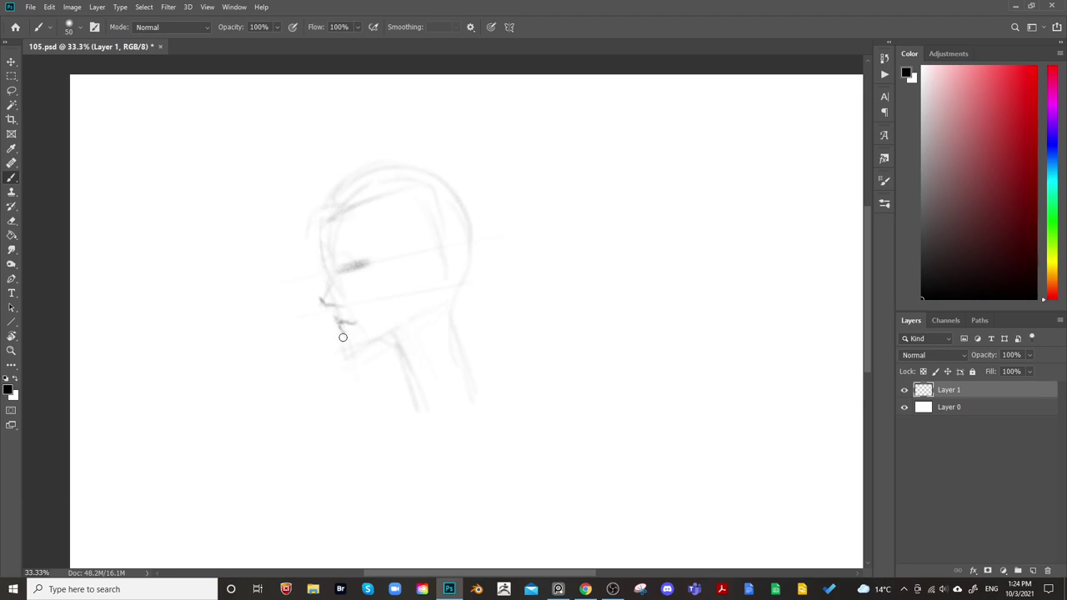
drag(341, 329, 354, 332)
Draw the chin, jawline and front of the neck with darker strokes, adding a crossing line at the neck's base
key(])
key(])
key(])
key([)
key([)
key([)
key(e)
key(b)
key(bracketright)
key(bracketright)
key(bracketright)
key(bracketright)
key(bracketright)
key(bracketright)
key(bracketright)
key(bracketright)
key(bracketleft)
key(bracketleft)
key(bracketleft)
key(bracketleft)
key(bracketleft)
key(bracketleft)
key(bracketleft)
key(bracketleft)
key(bracketright)
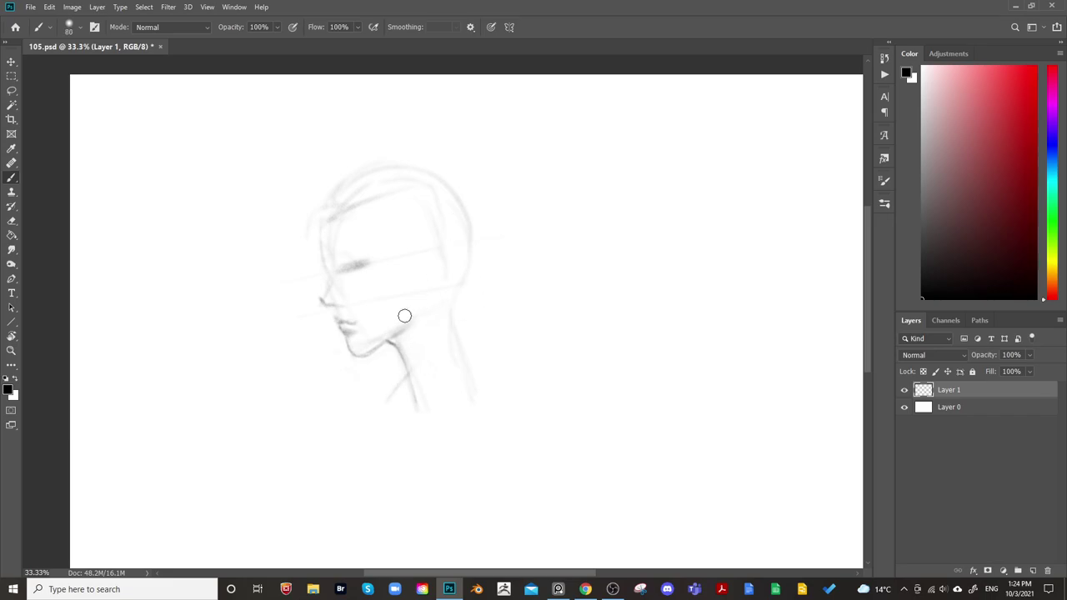
Redraw the nose bridge and tip, and erase stray construction lines around the face
key(e)
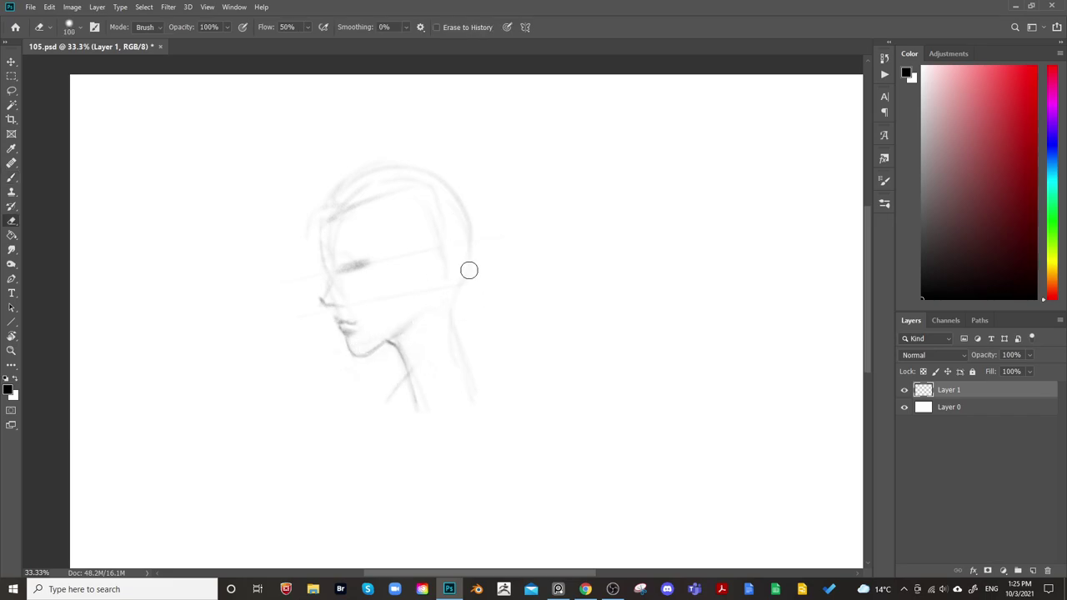
key(b)
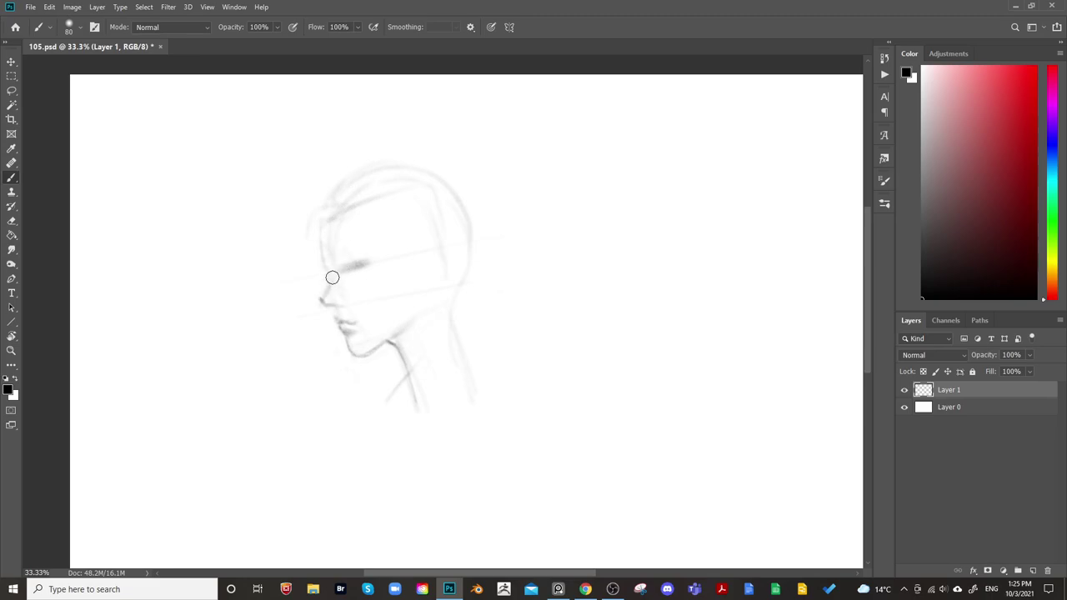
key(e)
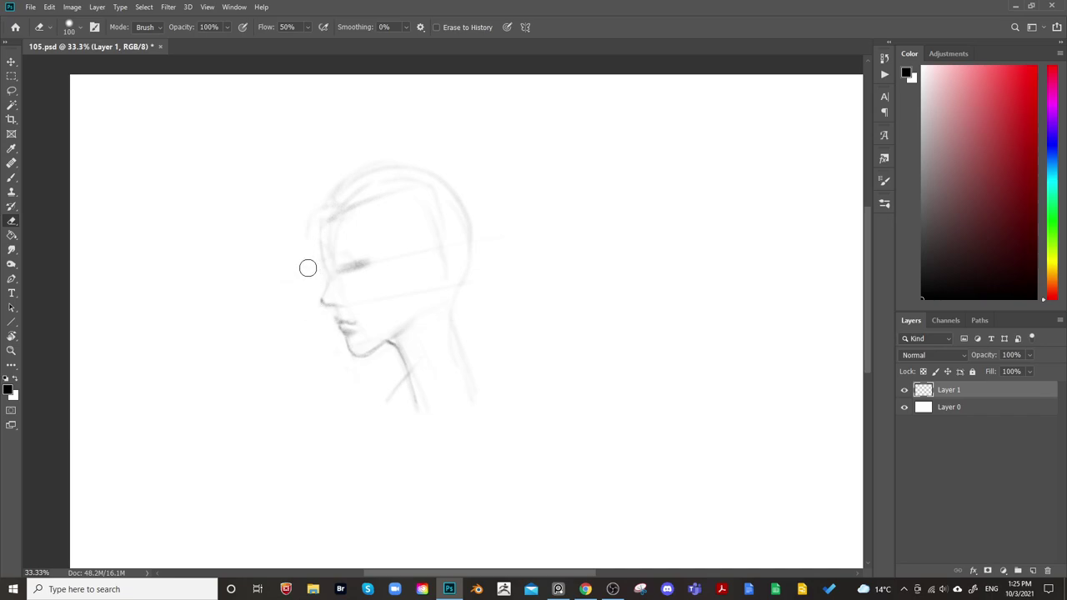
drag(504, 251, 376, 227)
key(ctrl+h)
drag(718, 182, 643, 205)
key(ctrl+h)
drag(431, 255, 719, 260)
Draw the eye beneath its shadow with a 50 px brush and erase the excess shading above it
key(b)
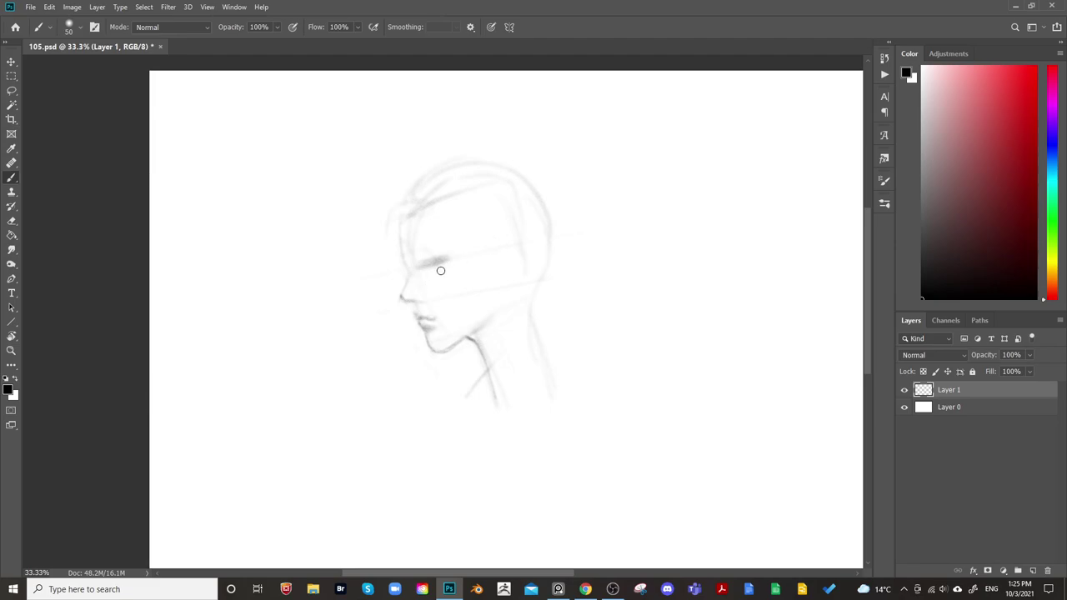
drag(441, 270, 420, 268)
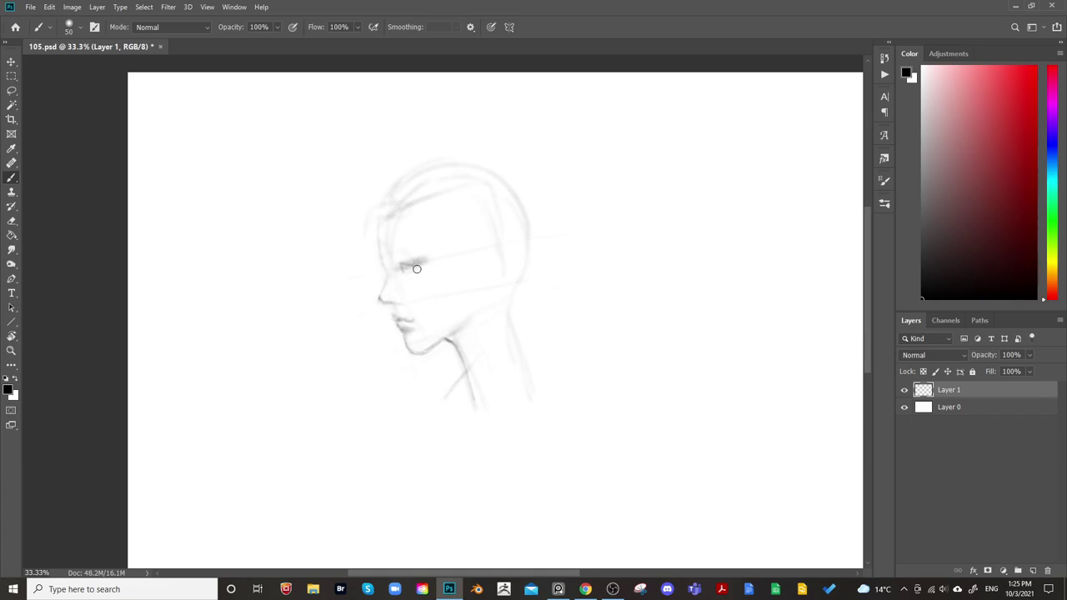
drag(417, 269, 403, 267)
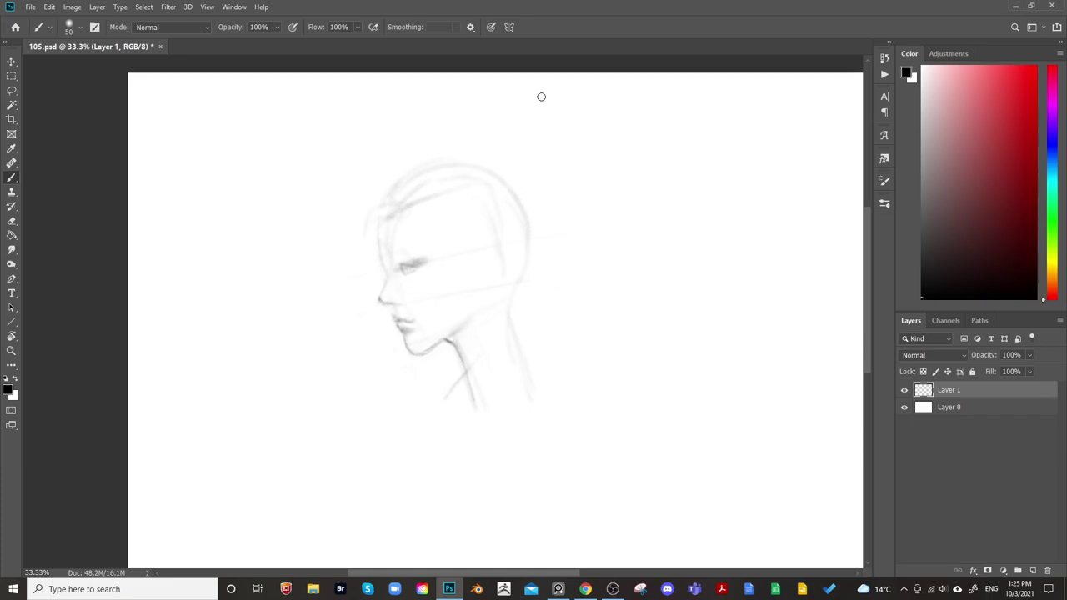
key(e)
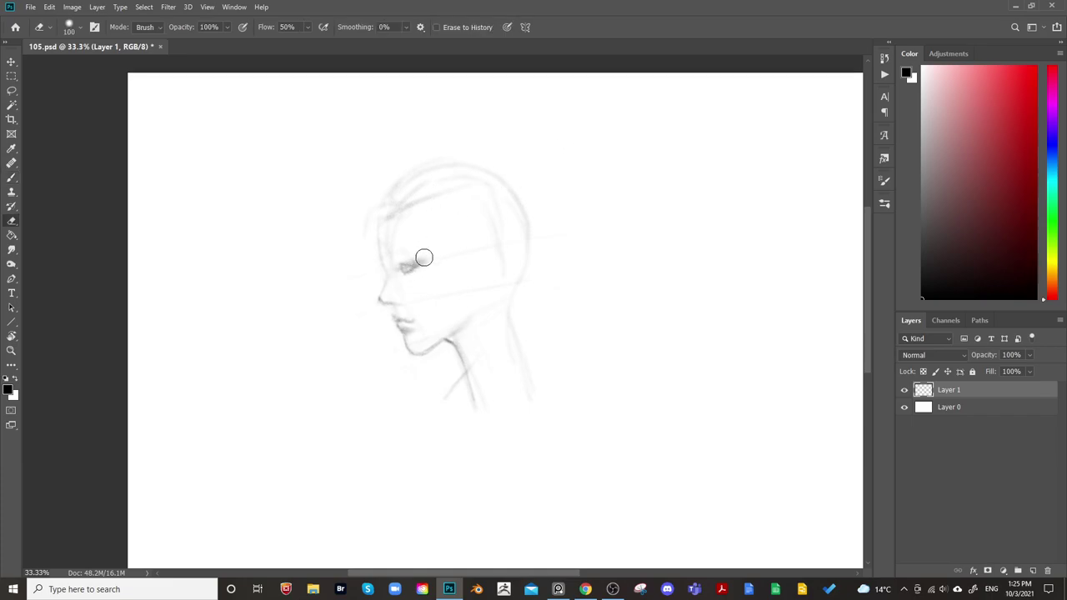
Draw the eyebrow and sharpen the eye, forehead, nose and lip contours, reducing the brush to 35 px
key(b)
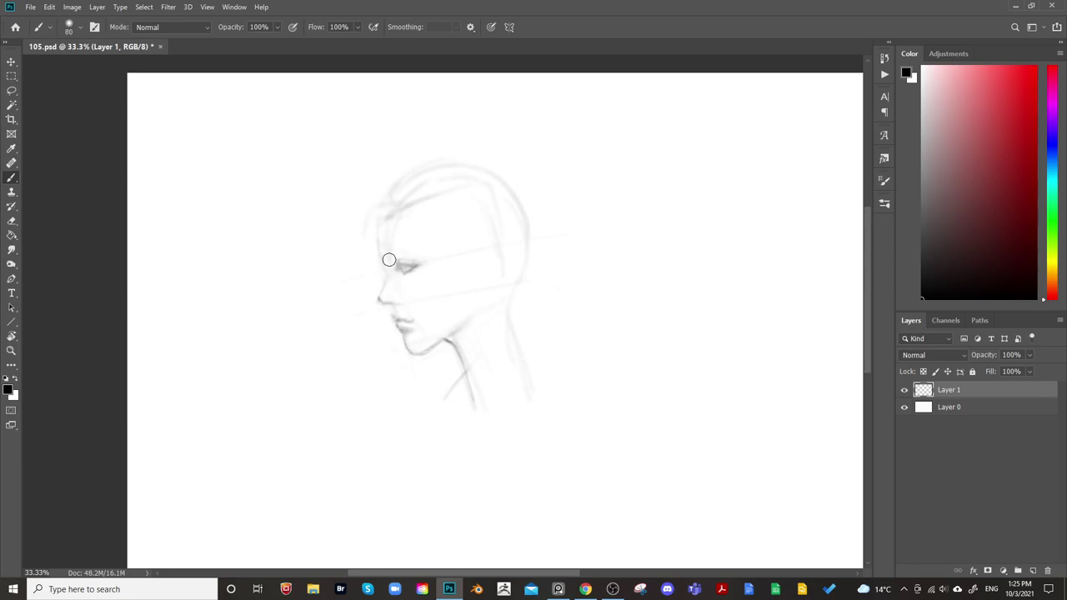
key(bracketright)
key(bracketleft)
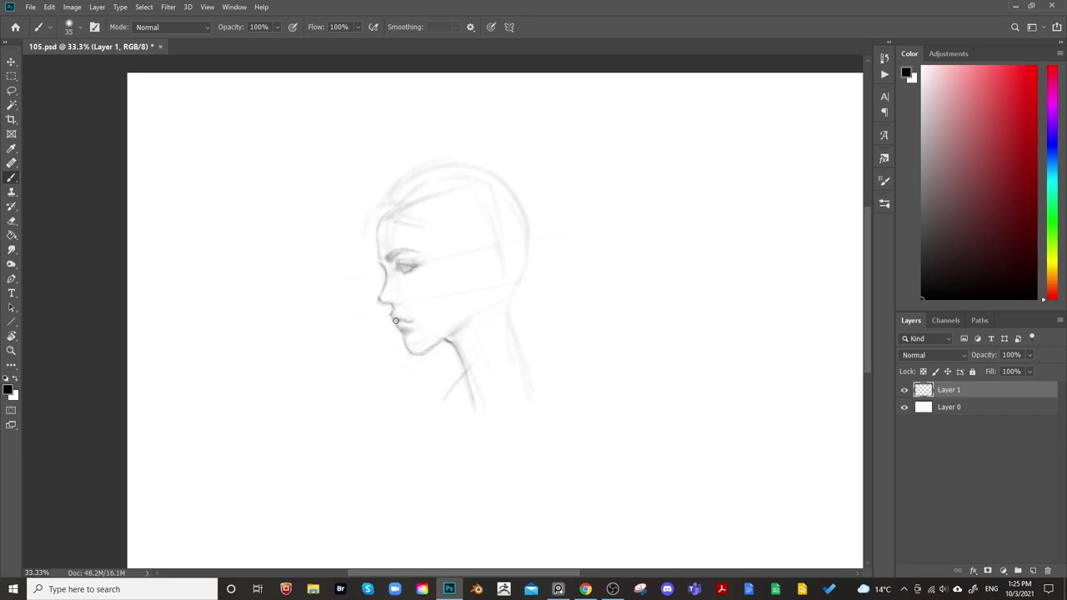
drag(548, 203, 480, 185)
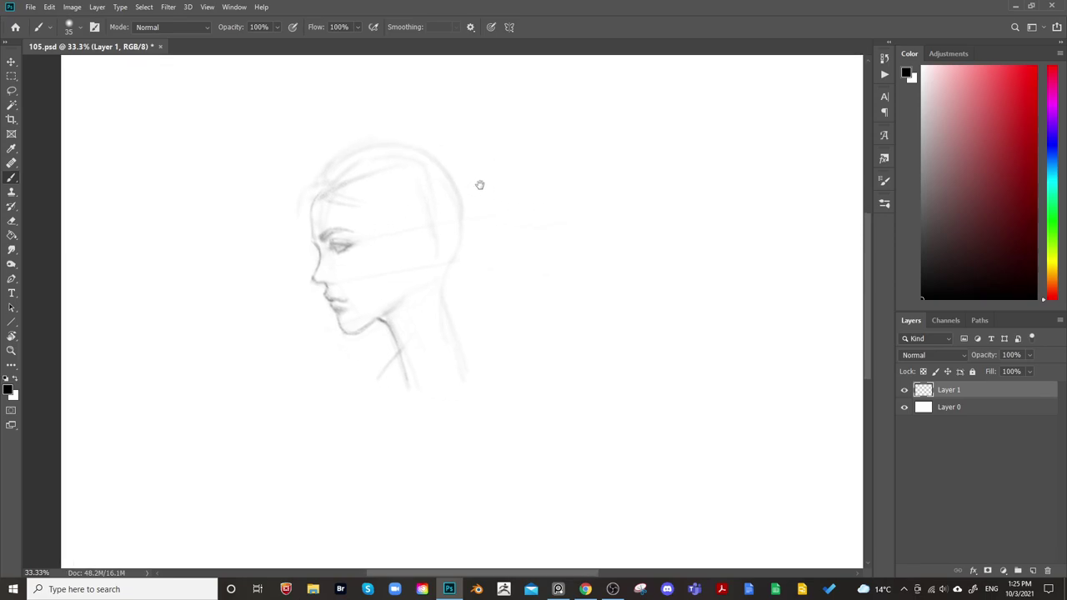
drag(329, 274, 371, 290)
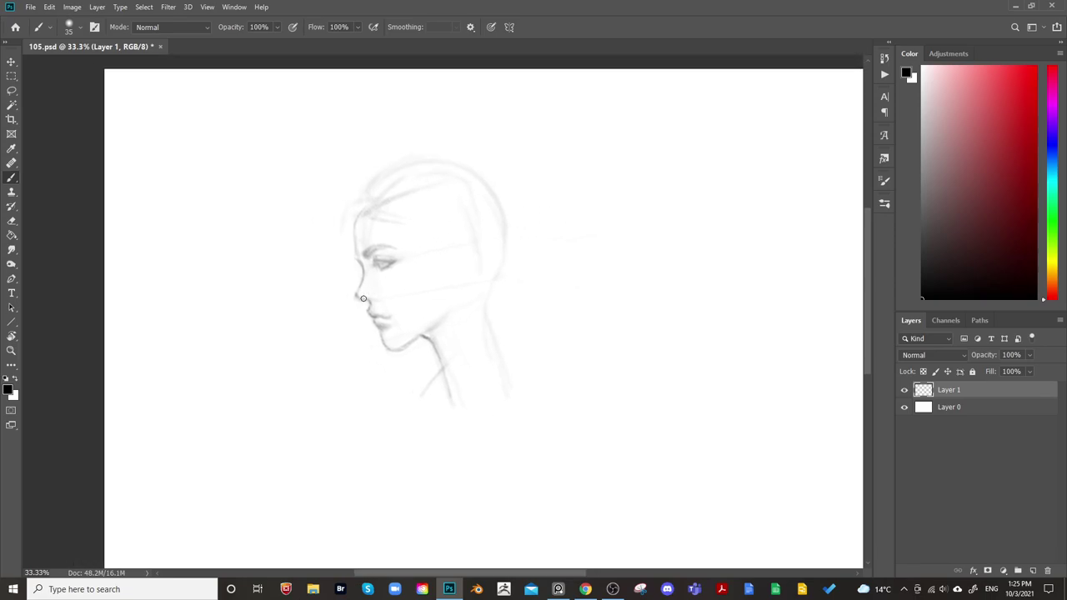
Draw the back edge of the jaw curving up toward the ear with soft strokes
key(bracketright)
drag(448, 248, 428, 239)
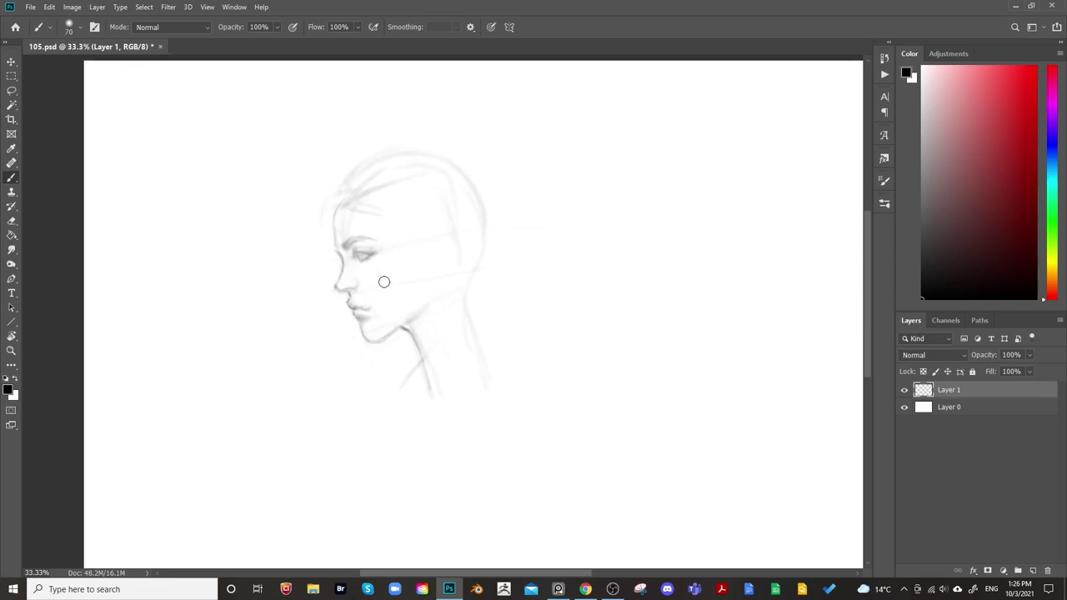
key(bracketright)
key(bracketright)
key(bracketright)
key(bracketright)
key(bracketright)
key(bracketright)
key(bracketright)
key(bracketleft)
key(bracketleft)
key(bracketleft)
key(bracketleft)
key(bracketleft)
key(bracketleft)
key(bracketleft)
drag(429, 278, 422, 291)
Lay in soft shading for the hair at the temple, using a brush of up to 125 px
key(bracketright)
key(bracketright)
key(bracketright)
key(bracketright)
key(bracketright)
key(bracketright)
key(bracketleft)
key(bracketleft)
key(bracketleft)
key(bracketleft)
key(bracketleft)
key(bracketleft)
key(bracketright)
key(bracketright)
key(bracketright)
key(bracketright)
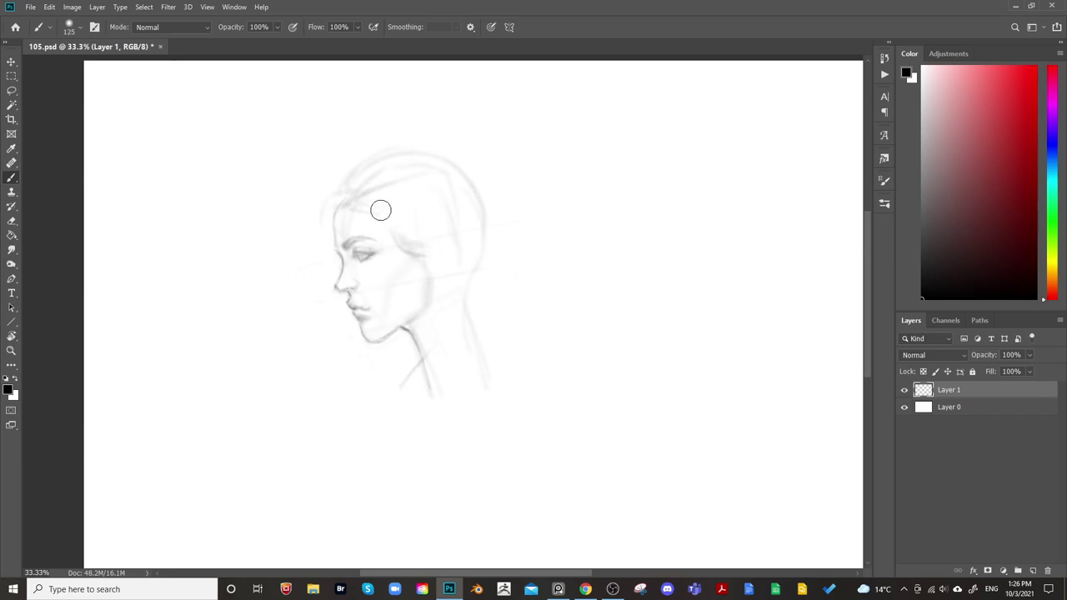
Erase the excess shading between the eye and the temple with a 100 px eraser
key(bracketleft)
key(bracketleft)
key(bracketleft)
key(bracketleft)
key(bracketleft)
key(e)
mouse_move(366, 244)
mouse_down()
mouse_move(360, 254)
mouse_move(382, 250)
mouse_up()
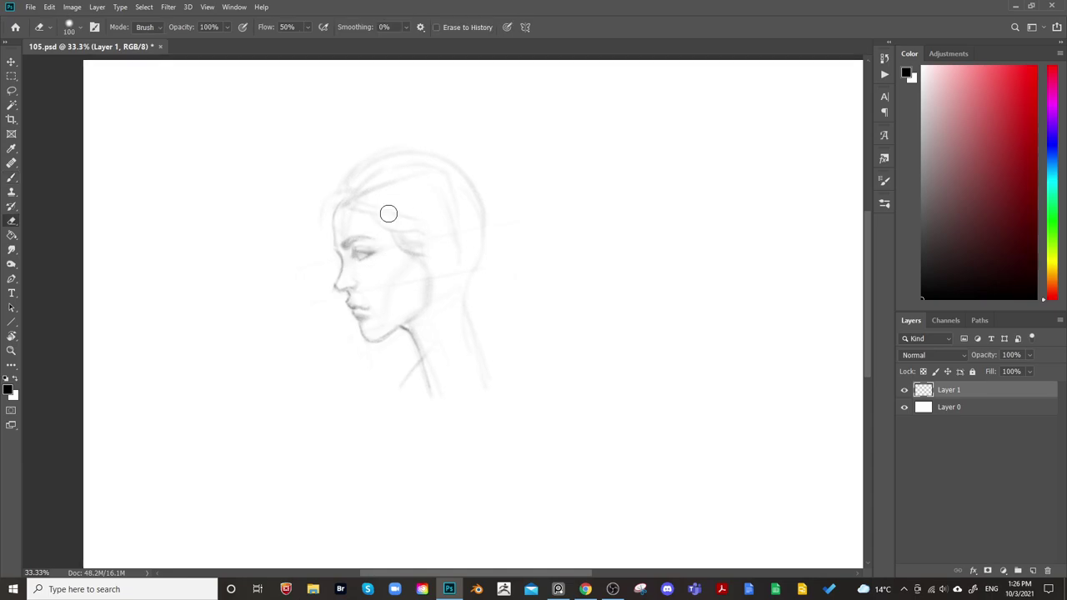
Draw the hairline from the forehead to the temple and sharpen the eye with a 35 px brush
key(b)
key(bracketleft)
key(bracketleft)
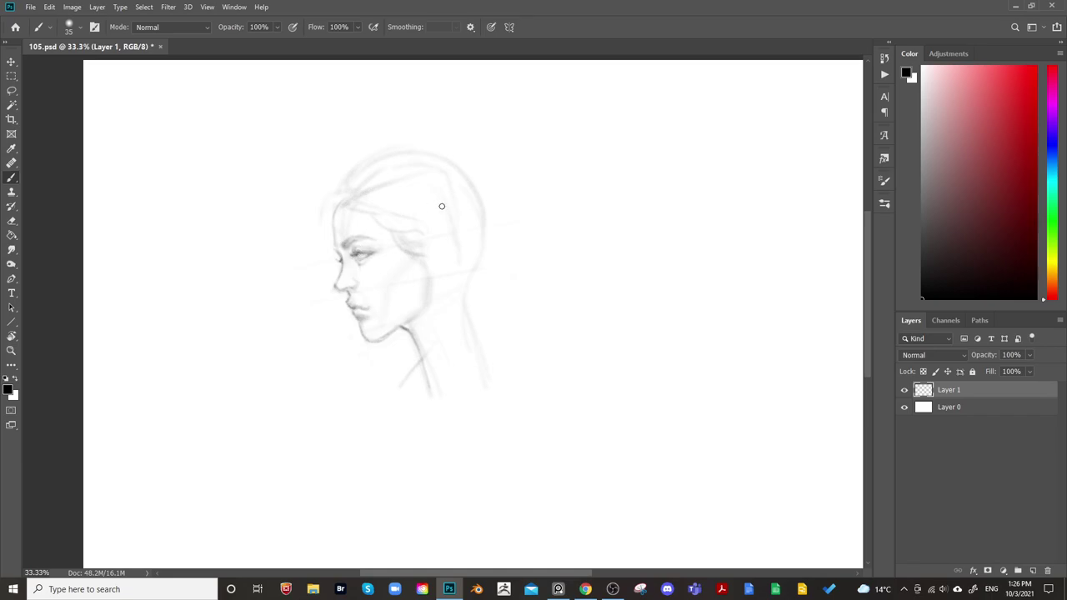
Lighten the nose contour with the eraser, redraw the nose and chin with a 30 px brush, and clean up under the jaw
key(e)
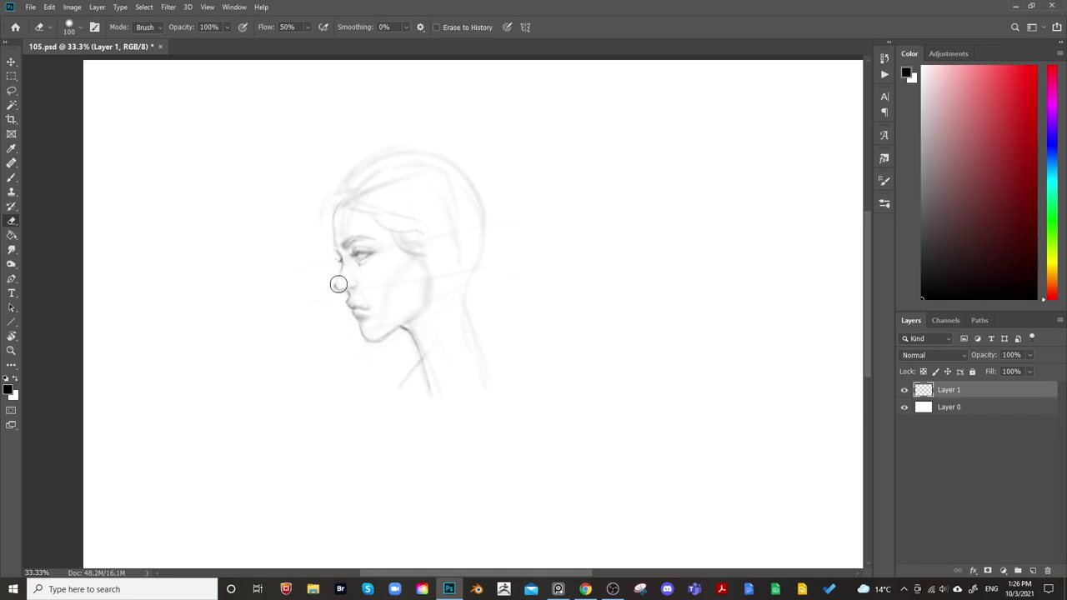
mouse_move(522, 230)
mouse_down()
mouse_move(478, 195)
mouse_move(476, 219)
mouse_up()
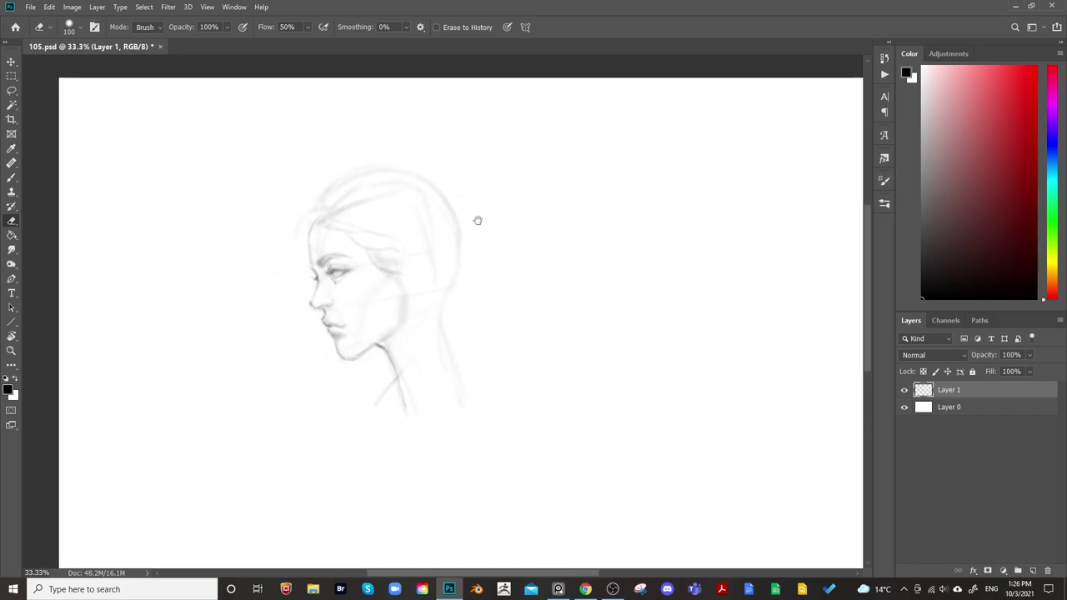
key(b)
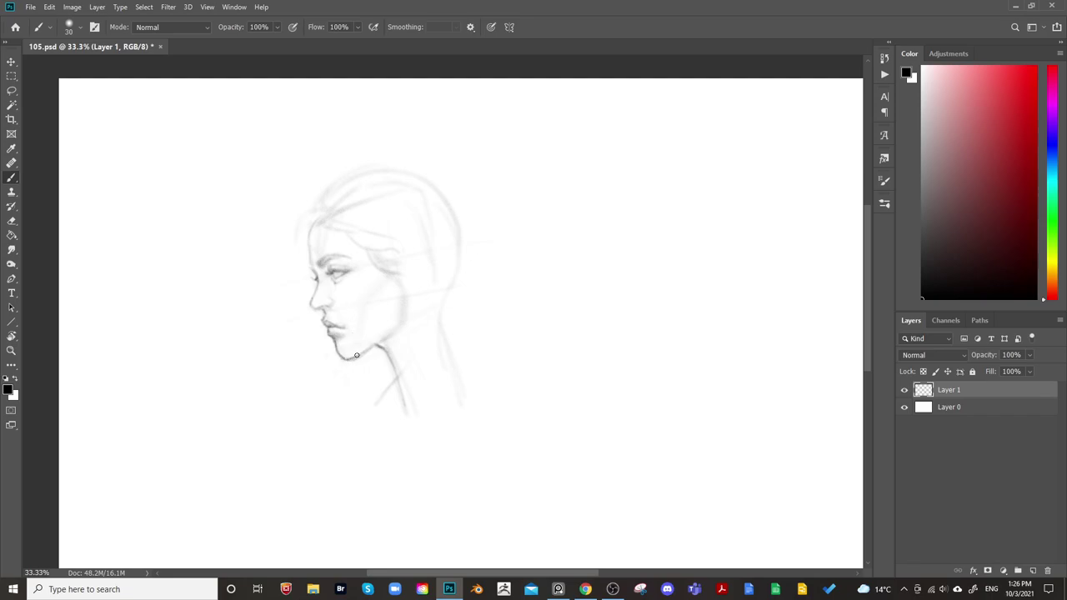
key(e)
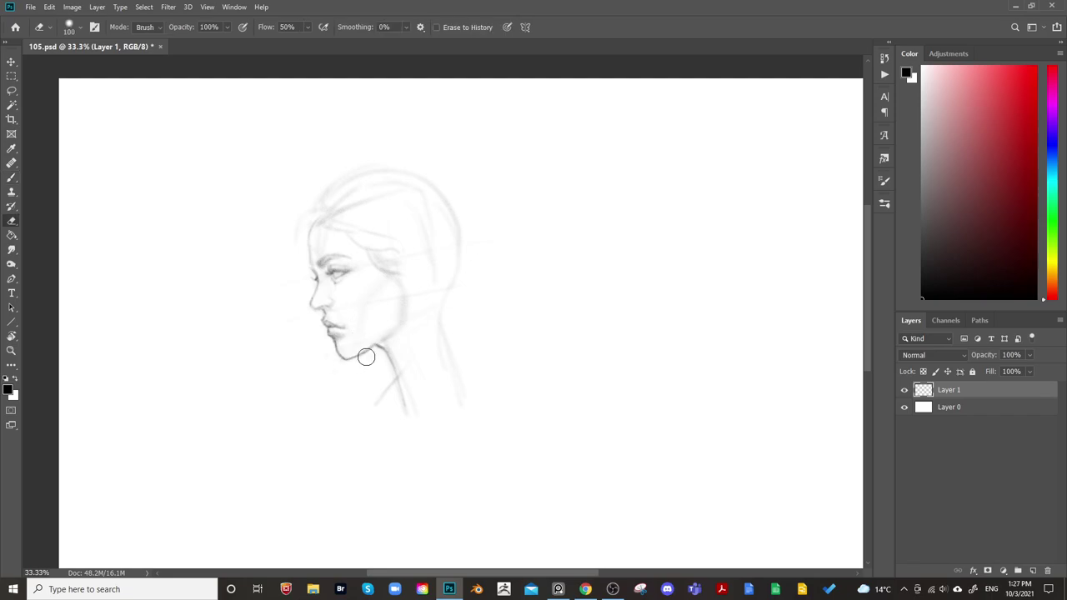
key(b)
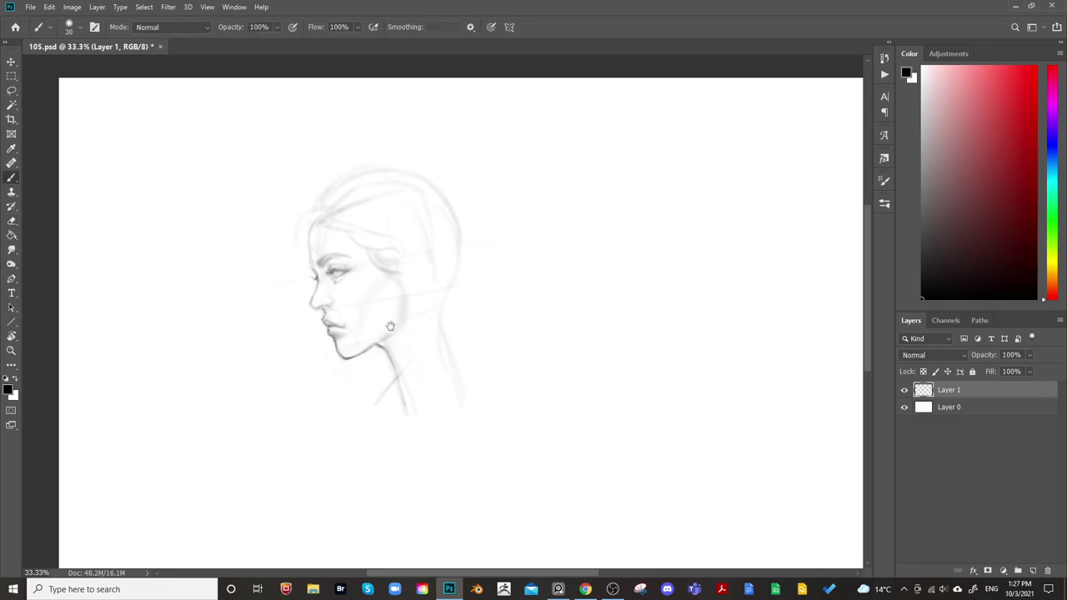
Strengthen the jawline with a 45 px brush and draw the ear behind it
drag(388, 324, 369, 288)
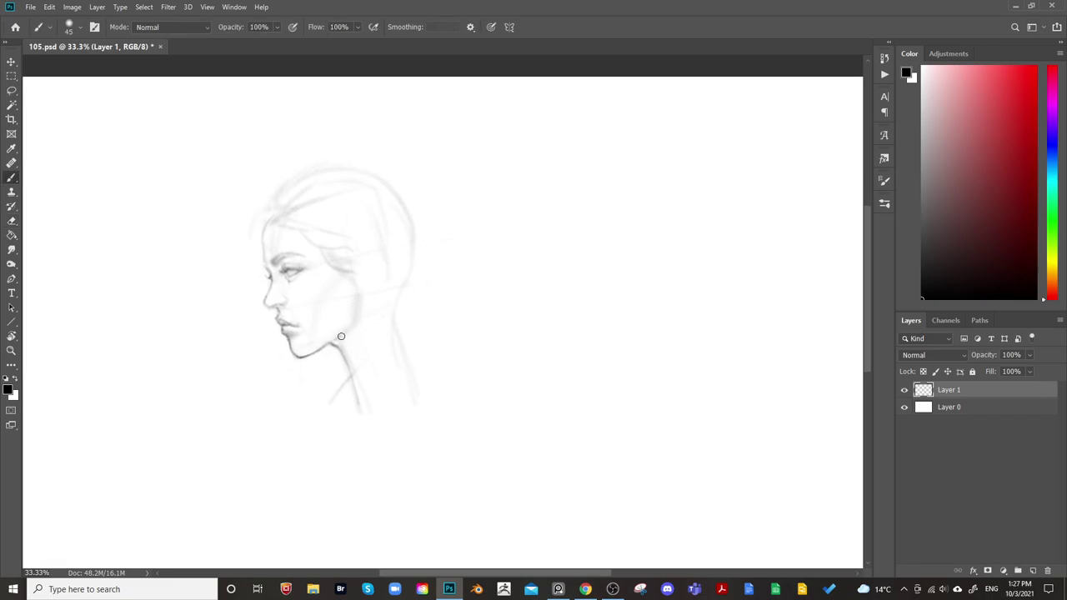
key(bracketright)
key(bracketright)
key(bracketright)
key(bracketright)
key(bracketleft)
key(bracketleft)
key(bracketleft)
key(bracketleft)
drag(362, 285, 367, 280)
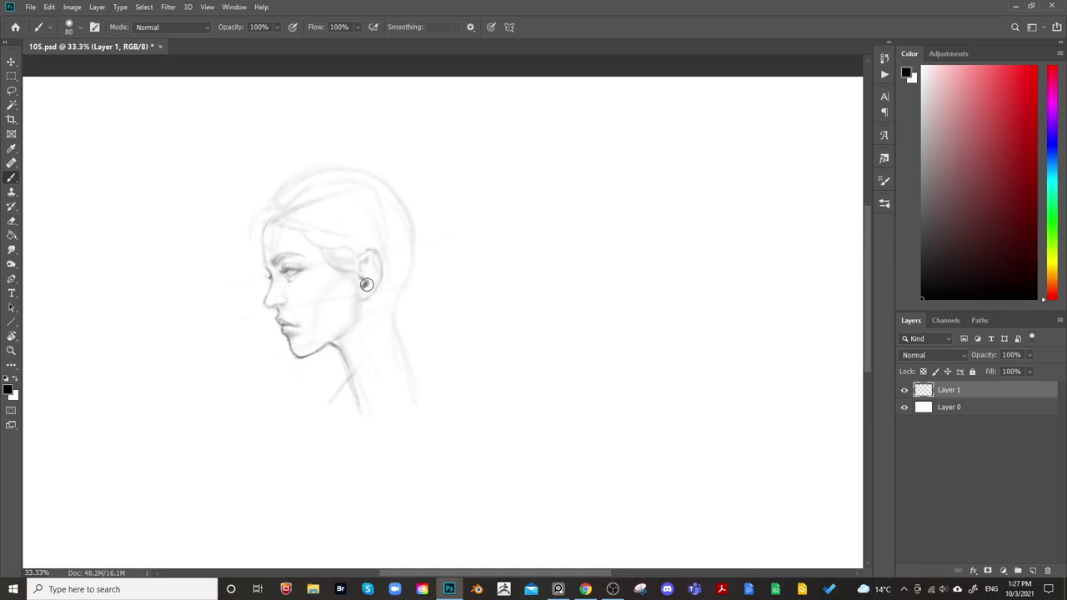
Shade the inner ear and lobe at 80 px, and draw a wavy strand hanging below the ear at 45 px
key(bracketright)
key(bracketright)
key(bracketleft)
key(bracketleft)
key(bracketright)
key(bracketright)
mouse_move(360, 264)
mouse_down()
mouse_move(361, 295)
mouse_move(351, 275)
mouse_move(368, 305)
mouse_move(364, 284)
mouse_move(353, 292)
mouse_move(372, 343)
mouse_up()
key(bracketleft)
key(bracketleft)
key(bracketleft)
key(bracketleft)
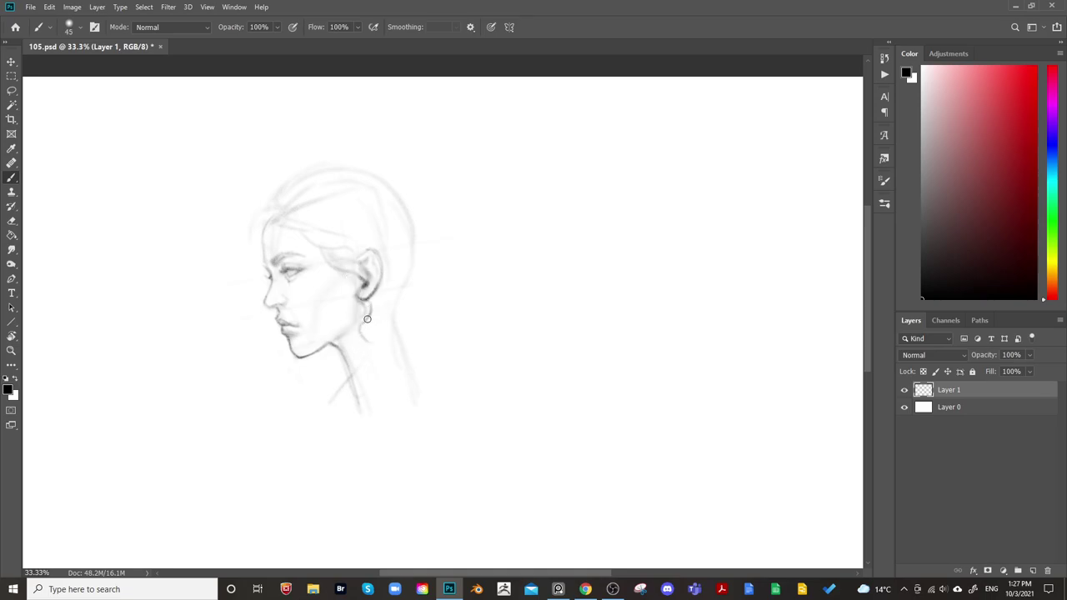
Darken the shadow around the earlobe and the strand below it with a larger brush
key(bracketright)
key(bracketright)
key(bracketright)
drag(363, 289, 360, 280)
Draw loose curls falling in front of the forehead
key(bracketright)
key(bracketleft)
key(bracketleft)
key(bracketleft)
drag(268, 222, 245, 270)
drag(258, 235, 254, 241)
Sketch the wavy hair volume from above the forehead to the crown, starting with a 60 px brush
key(bracketright)
mouse_move(278, 193)
mouse_down()
mouse_move(266, 202)
mouse_move(298, 190)
mouse_up()
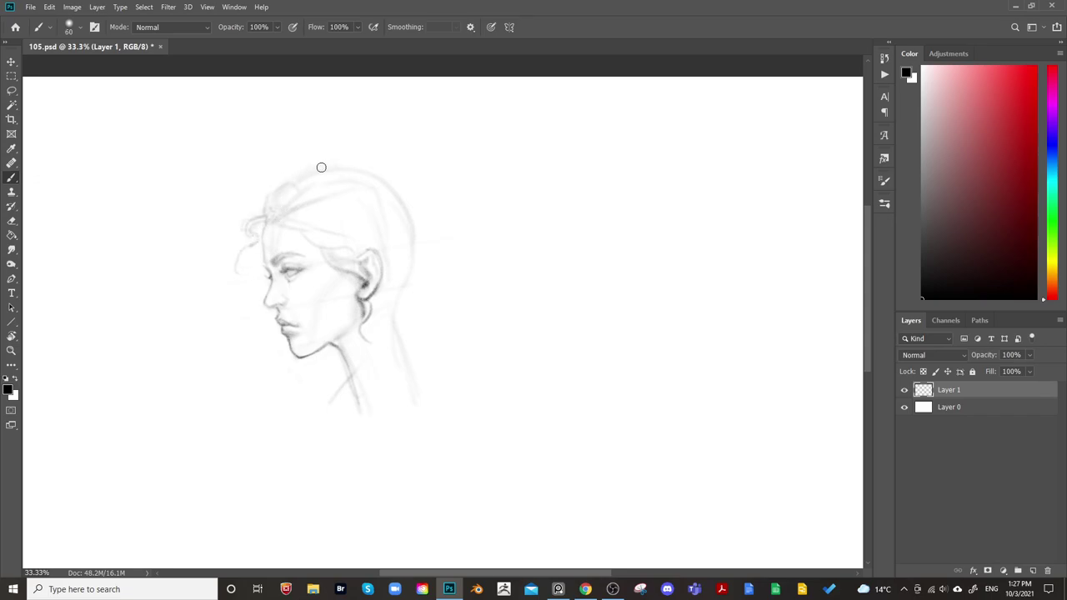
key(bracketright)
drag(293, 177, 331, 159)
Darken the forehead and nose contours with a 30 px brush, trimming the nose tip with the eraser
key(bracketleft)
key(bracketleft)
key(bracketleft)
key(e)
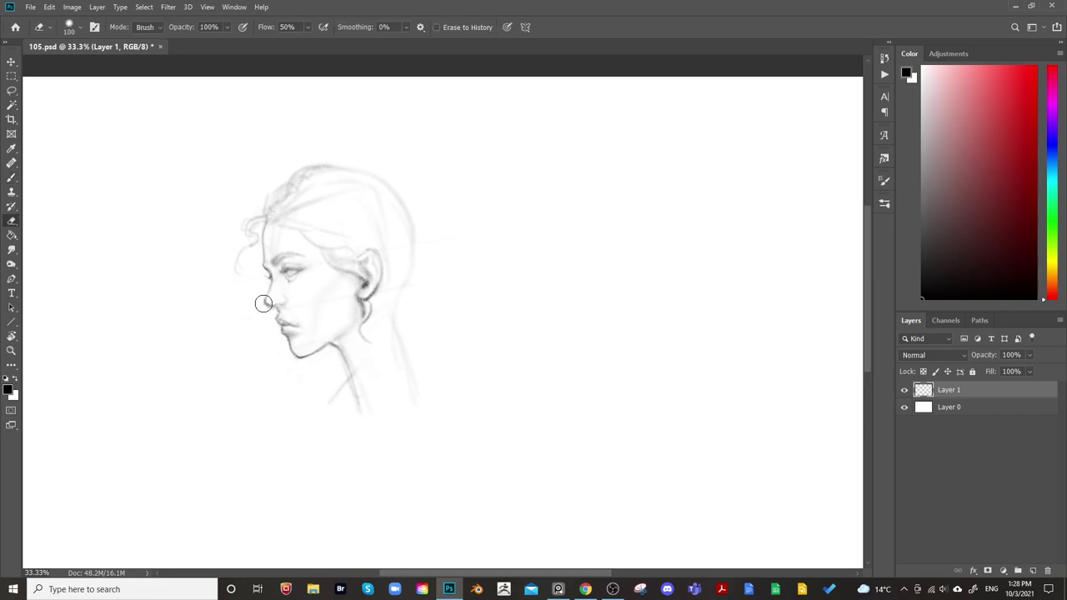
key(b)
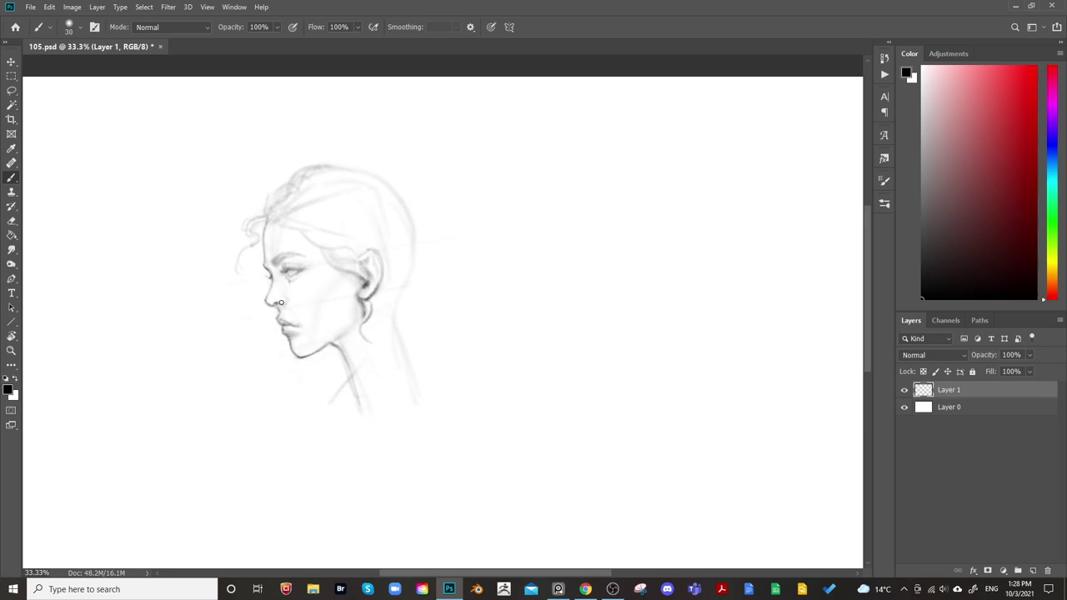
Flip the view horizontally, refine the nose tip and the area under it, and flip the view back
drag(573, 238, 474, 188)
key(ctrl+shift+h)
key(e)
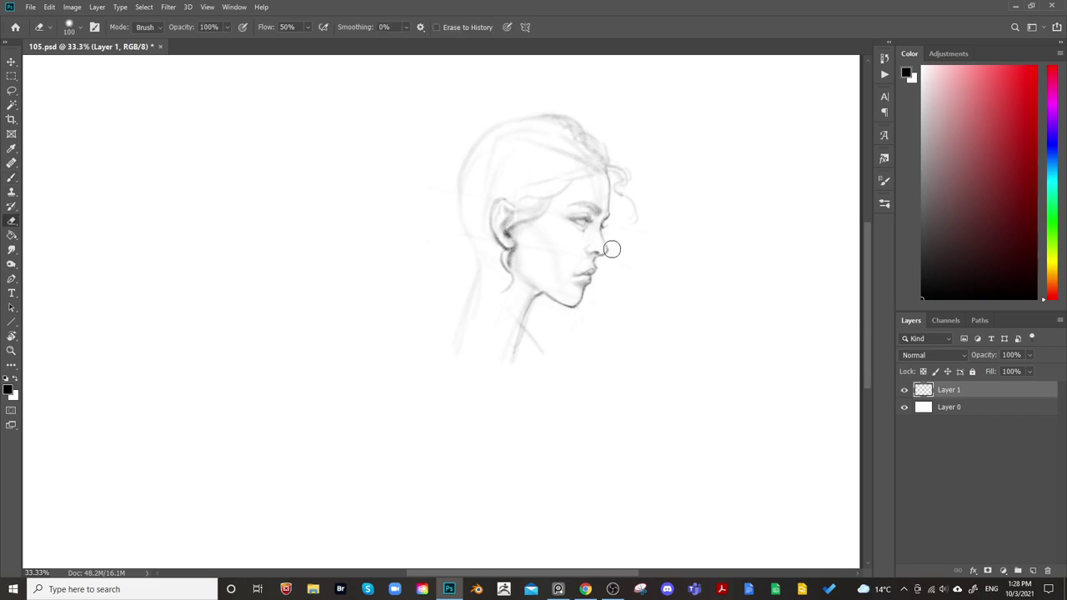
key(b)
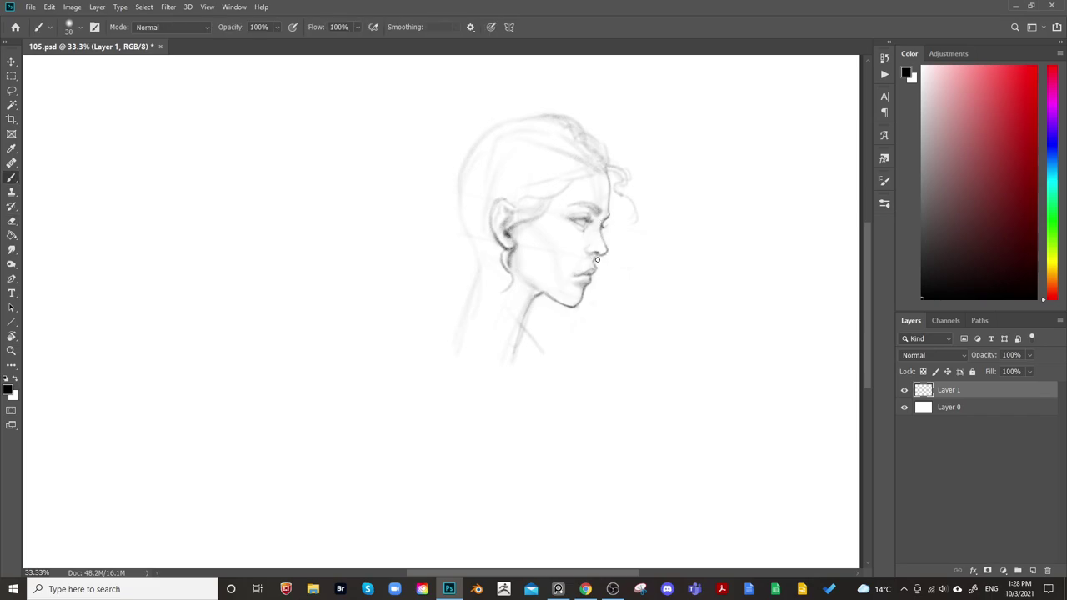
scroll(617, 258, up, 1)
key(ctrl+shift+h)
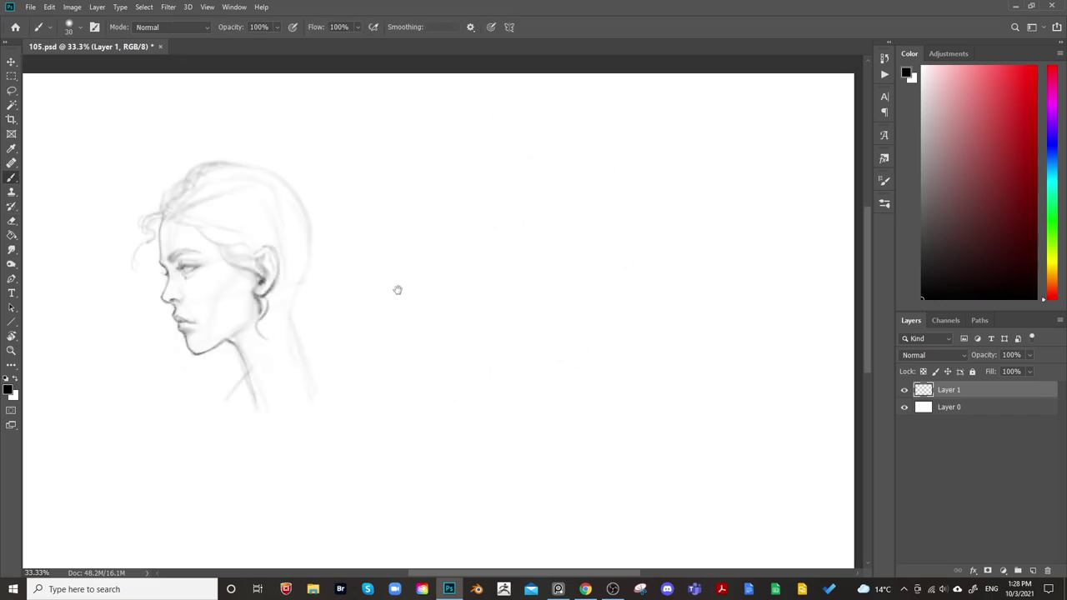
scroll(450, 296, left, 2)
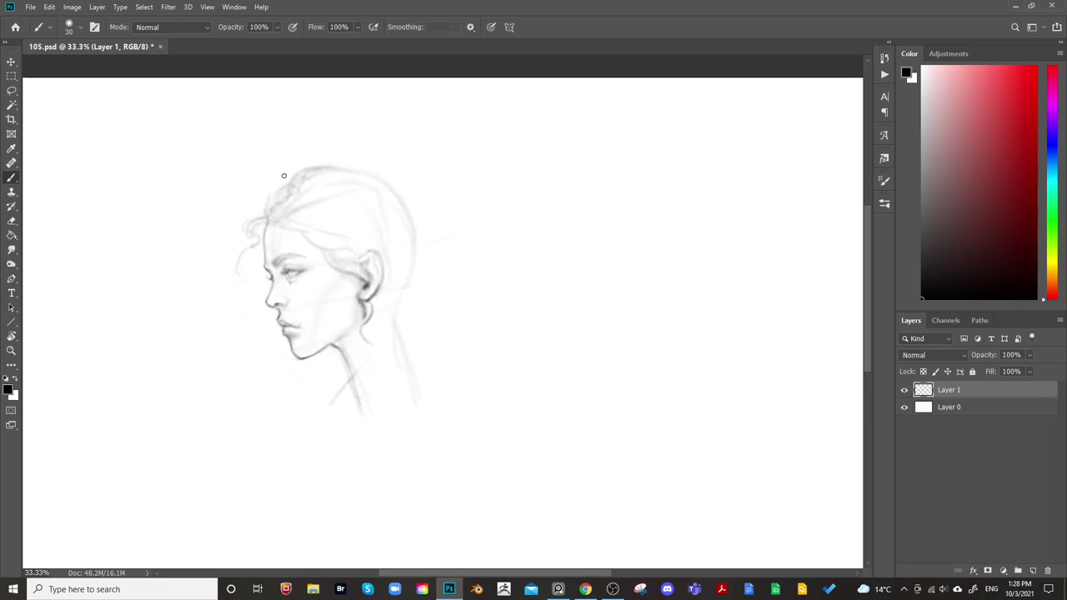
Accent the mouth corner with a 30 px brush and shade along the jaw with a 70 px brush
drag(293, 325, 300, 325)
key(bracketright)
key(bracketright)
key(bracketright)
key(bracketleft)
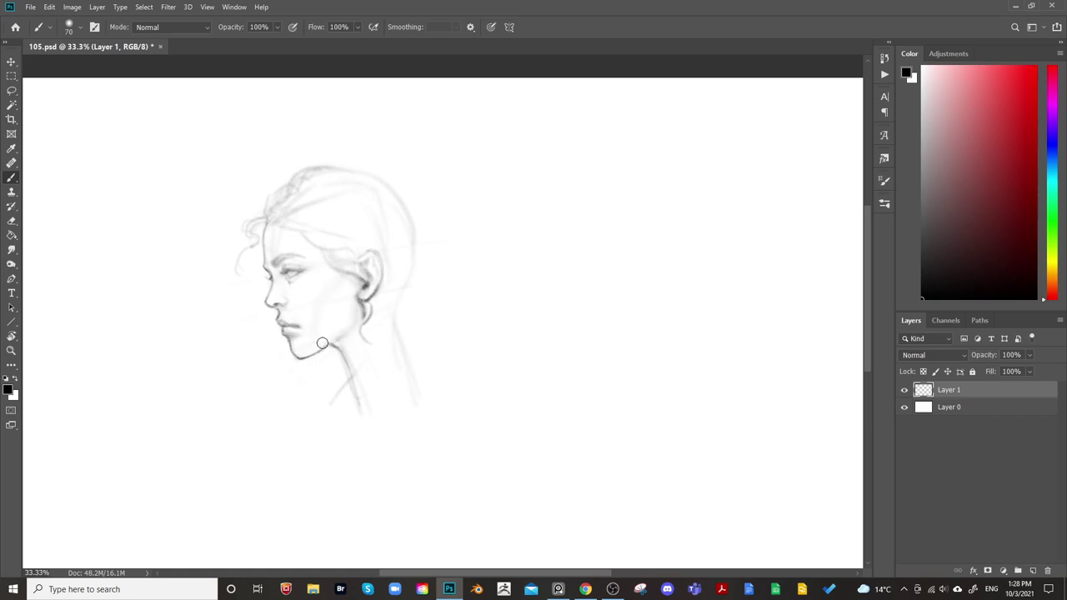
Softly shade the lower face with a 150 px brush and erase the excess tone on the cheek
key(bracketright)
key(bracketright)
key(bracketright)
key(bracketright)
key(bracketright)
key(e)
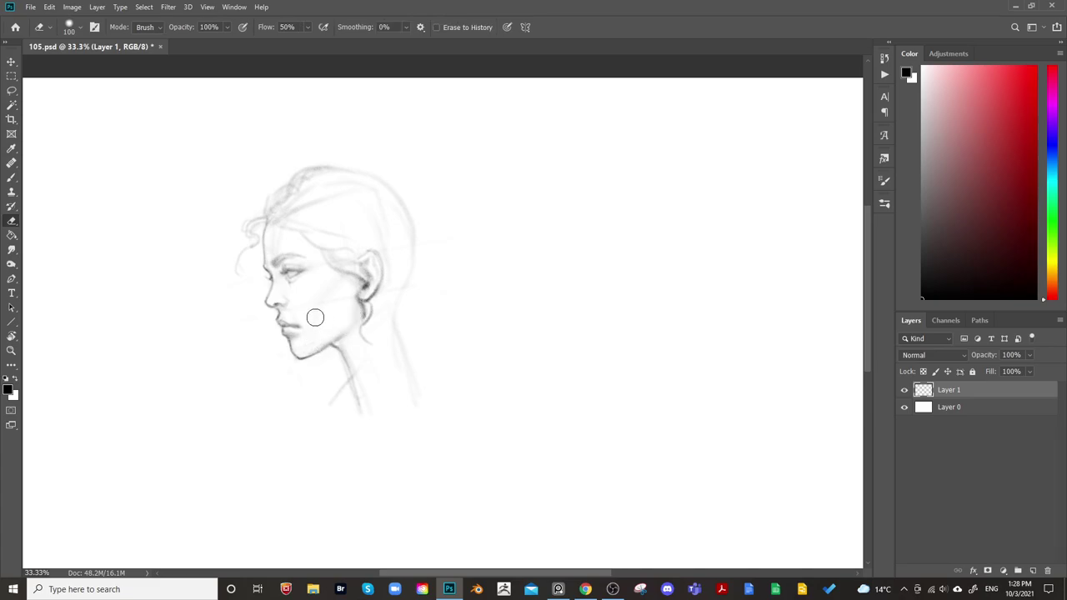
key(space)
drag(395, 223, 393, 179)
Rough in a hair bun behind the crown and the hair mass down the back of the head with a smaller brush
key(b)
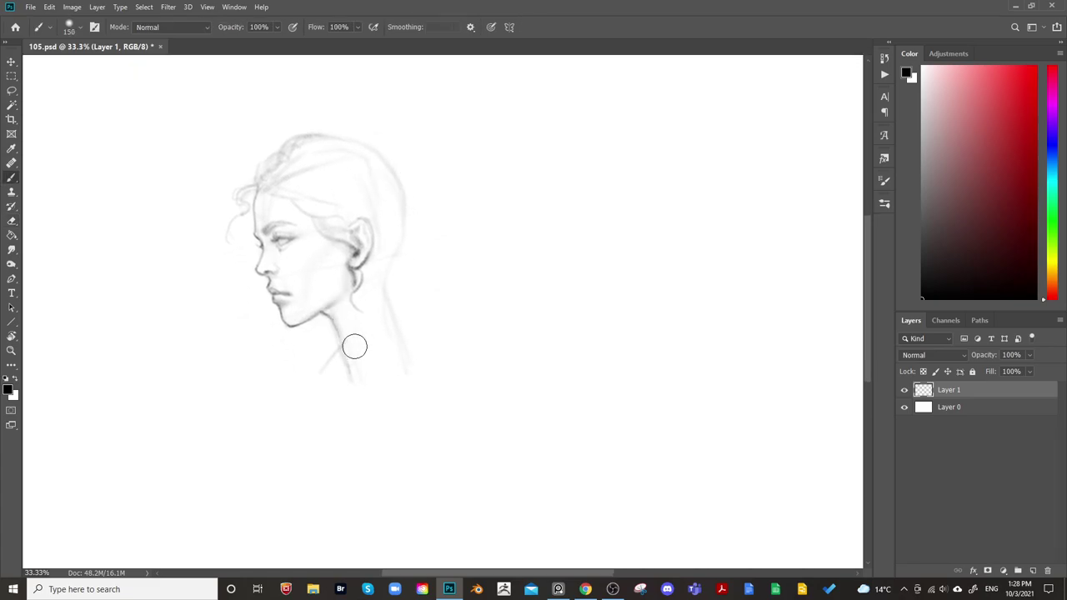
key(bracketleft)
key(bracketleft)
key(bracketleft)
key(bracketleft)
key(bracketleft)
key(bracketleft)
mouse_move(328, 141)
mouse_down()
mouse_move(374, 112)
mouse_move(408, 168)
mouse_move(403, 197)
mouse_move(385, 144)
mouse_move(369, 143)
mouse_move(399, 174)
mouse_move(365, 130)
mouse_move(380, 118)
mouse_move(421, 151)
mouse_move(403, 188)
mouse_move(380, 164)
mouse_move(418, 172)
mouse_move(409, 180)
mouse_move(383, 160)
mouse_move(402, 187)
mouse_move(396, 179)
mouse_move(406, 184)
mouse_move(418, 157)
mouse_move(423, 176)
mouse_move(404, 199)
mouse_move(419, 191)
mouse_move(414, 202)
mouse_move(398, 198)
mouse_move(392, 209)
mouse_move(400, 147)
mouse_move(404, 222)
mouse_move(420, 226)
mouse_move(407, 201)
mouse_move(417, 241)
mouse_move(420, 229)
mouse_move(416, 276)
mouse_up()
Draw wavy strands from the bun down to the nape with a 40 px brush and define the lower hairline
key(bracketright)
key(bracketleft)
key(bracketleft)
key(bracketleft)
key(bracketleft)
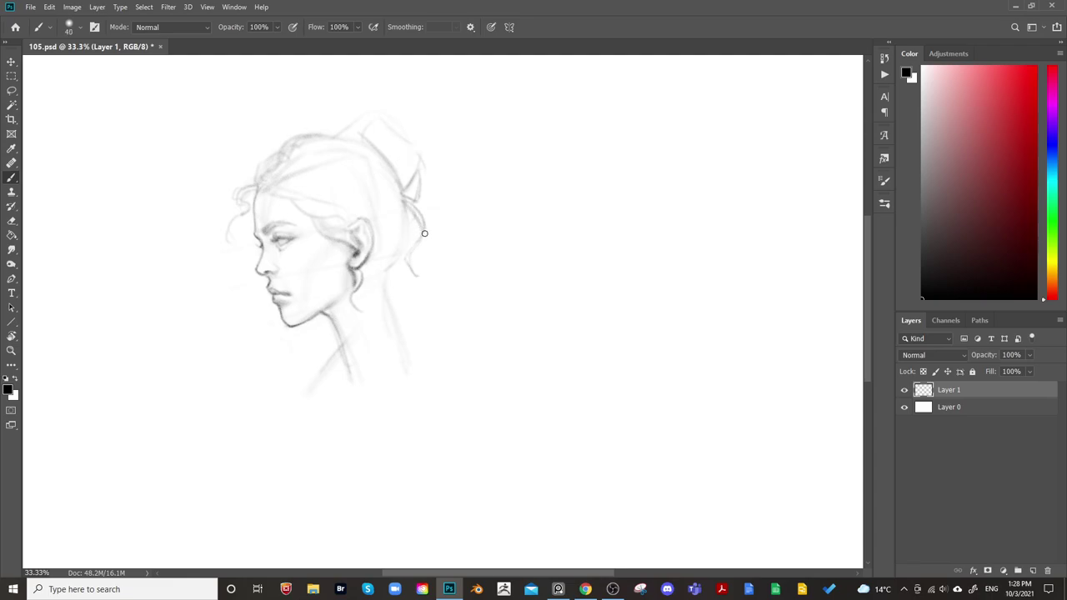
drag(424, 233, 417, 278)
key(bracketleft)
drag(405, 219, 385, 272)
Add fine stray curls at the nape with a reduced brush size
key(bracketleft)
key(bracketleft)
key(bracketleft)
key(bracketleft)
key(bracketleft)
drag(402, 270, 415, 293)
Shade the hair behind the ear and along the back of the head with a brush of about 90 px
key(bracketright)
key(bracketright)
key(bracketright)
key(bracketright)
key(bracketright)
key(bracketleft)
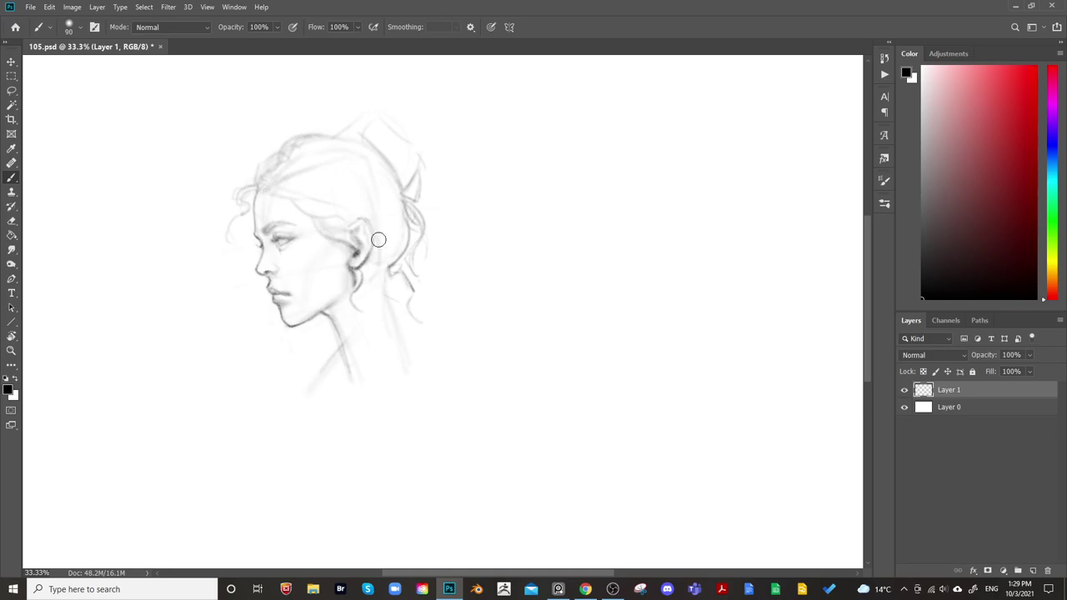
key(bracketright)
key(bracketright)
key(bracketright)
Draw flowing hair strands from the temple toward the area above the ear with a 50 px brush
key(bracketleft)
key(bracketleft)
key(bracketleft)
key(bracketleft)
key(bracketleft)
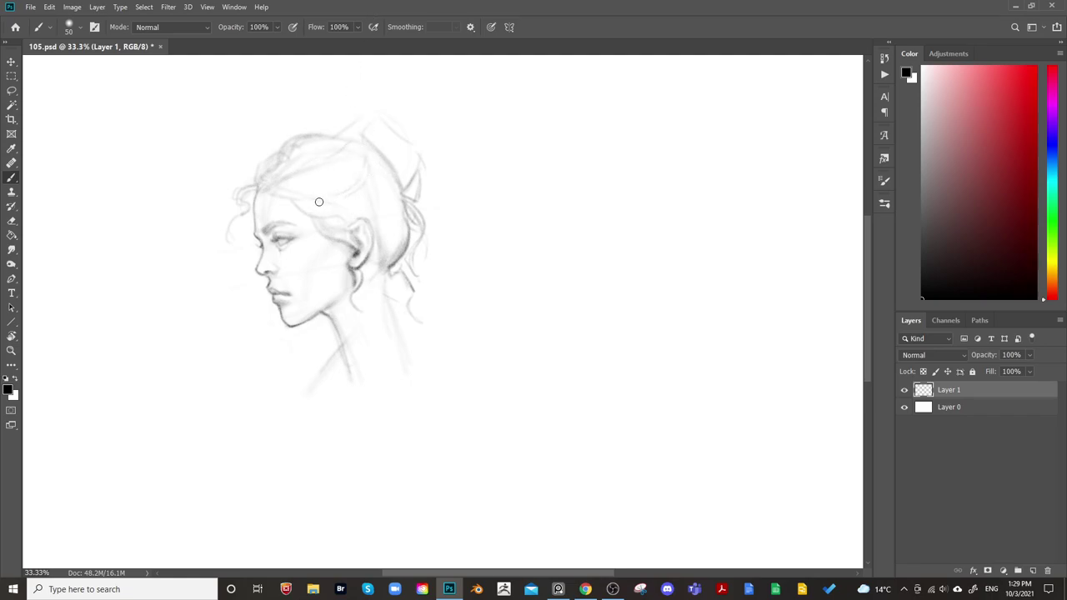
drag(317, 203, 363, 207)
Darken the ear contour and the hair in front of it with a 35 px brush
key(bracketleft)
key(bracketleft)
drag(348, 245, 346, 267)
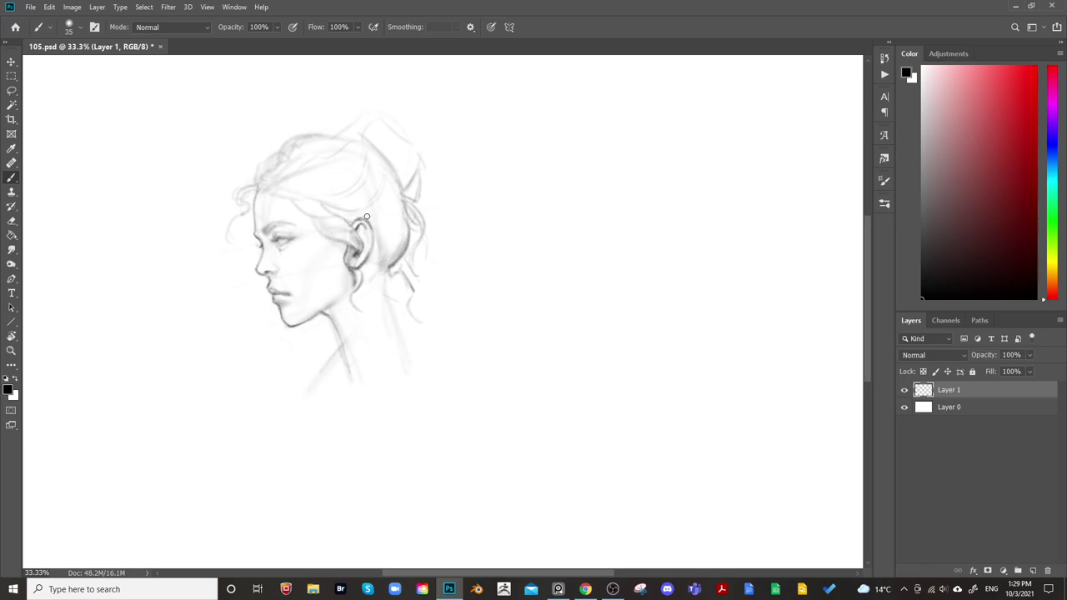
Clean up the ear's upper edge and shade the hair above and behind the ear with a 175 px brush
key(e)
drag(363, 212, 361, 202)
key(b)
key(bracketright)
key(bracketright)
key(bracketright)
key(bracketright)
key(bracketright)
key(bracketright)
key(bracketright)
key(bracketright)
key(bracketright)
key(bracketright)
key(bracketright)
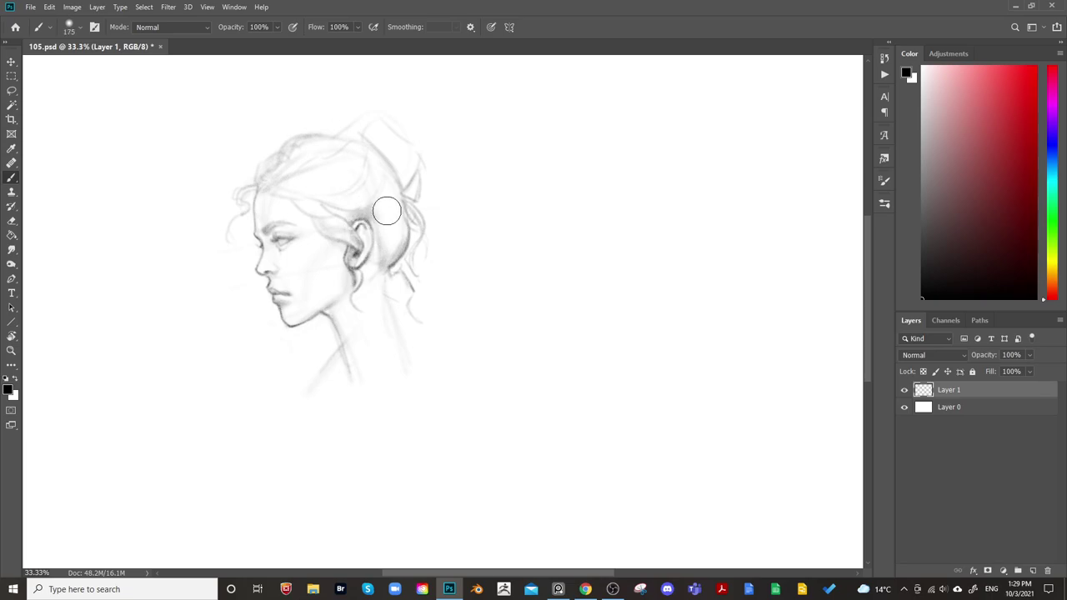
Lighten the ear's upper rim with a 40 px eraser and check the sketch in a mirrored view
key(e)
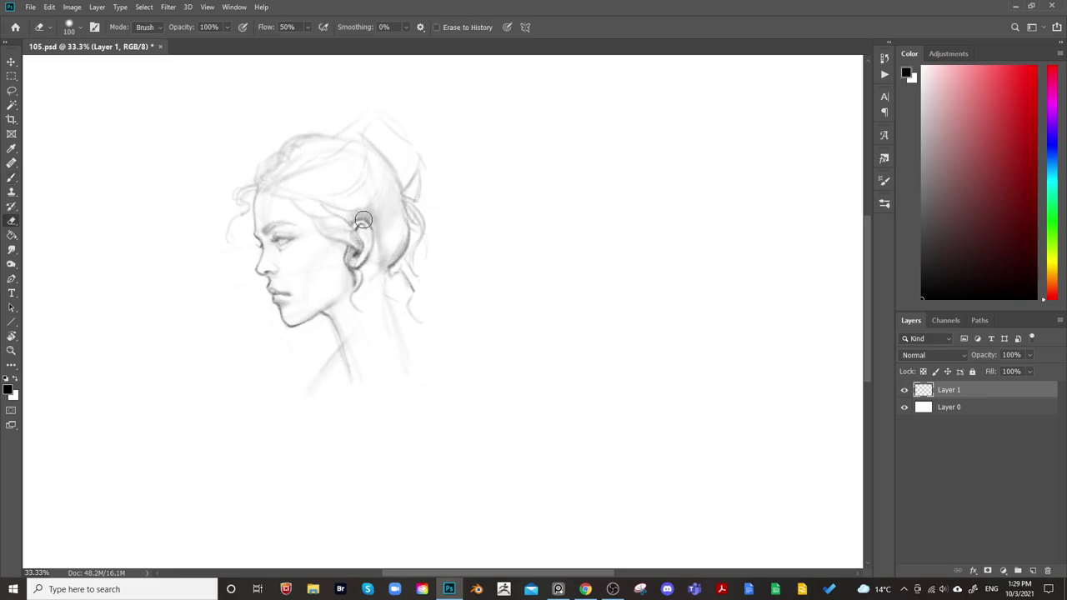
key(bracketleft)
drag(599, 240, 467, 193)
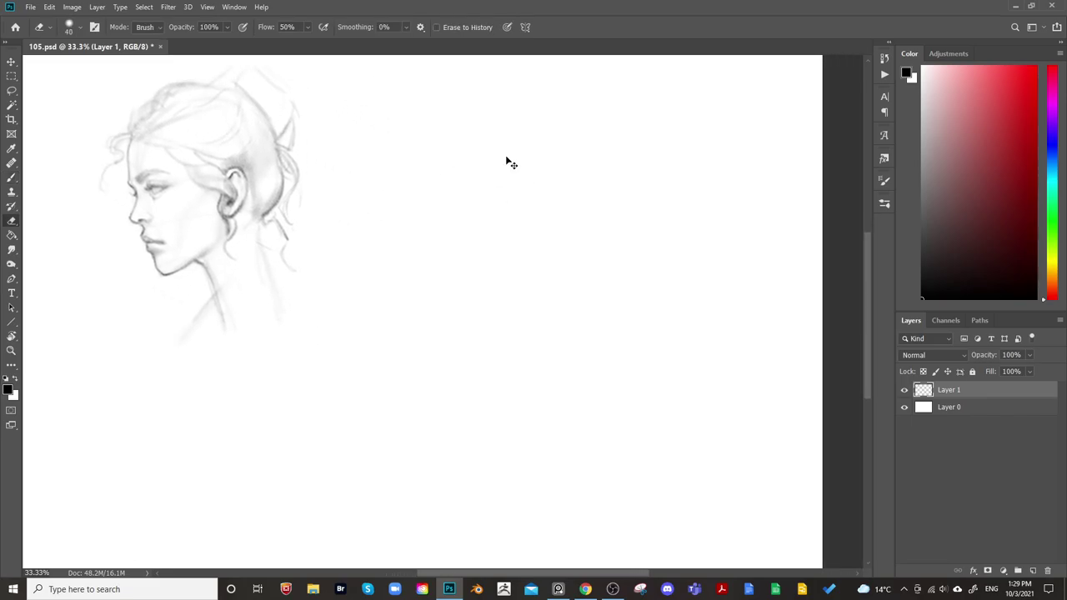
key(ctrl+shift+h)
key(ctrl+shift+h)
drag(425, 283, 452, 291)
key(ctrl+0)
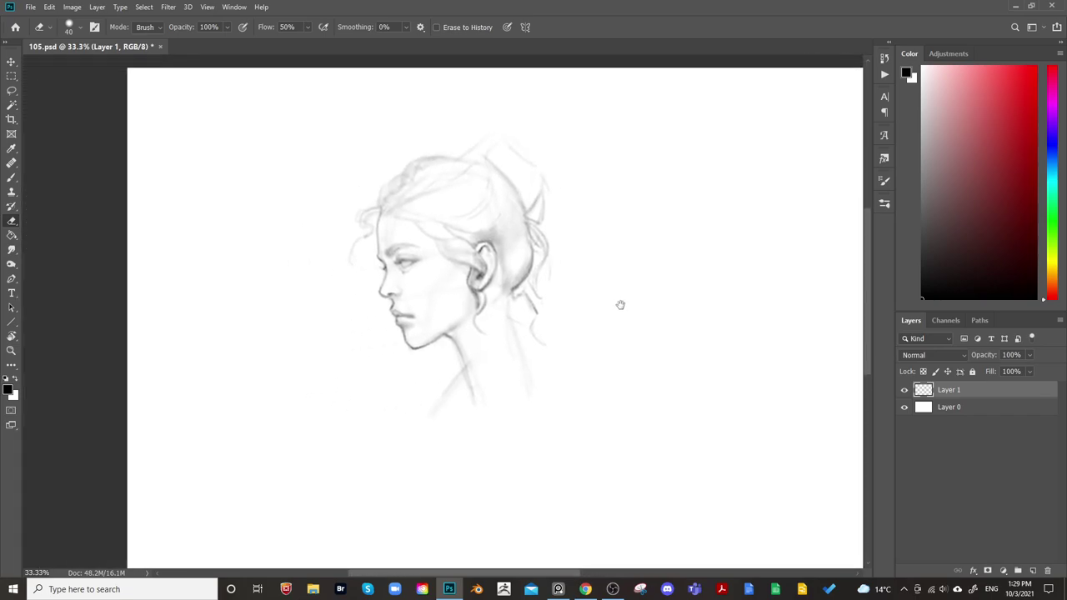
Darken the eye and its upper lid, reducing the brush to 25 px
key(b)
key(bracketleft)
key(bracketleft)
key(bracketleft)
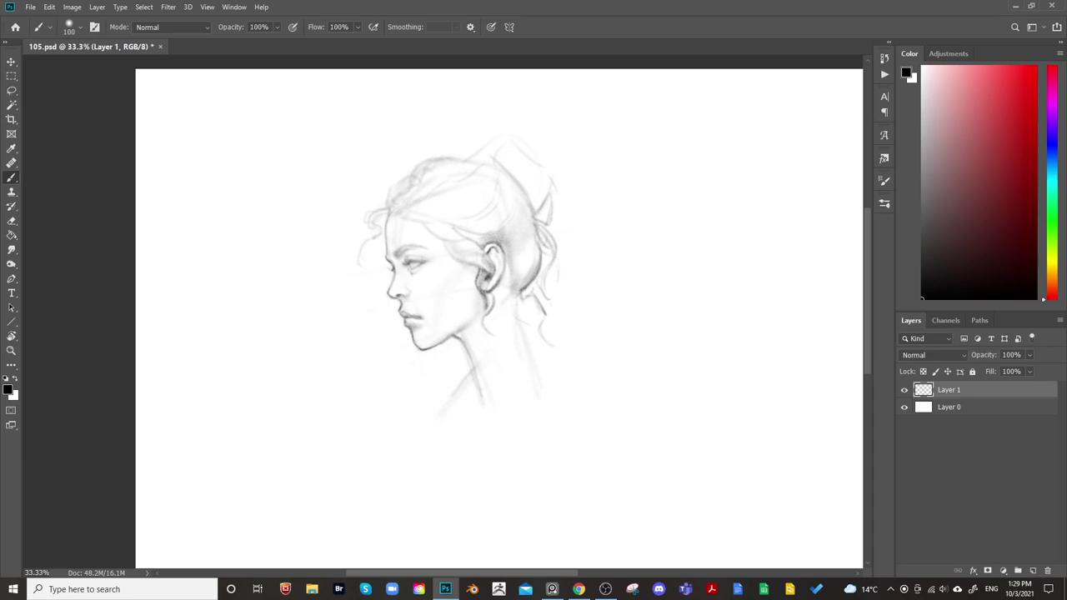
key(ctrl+plus)
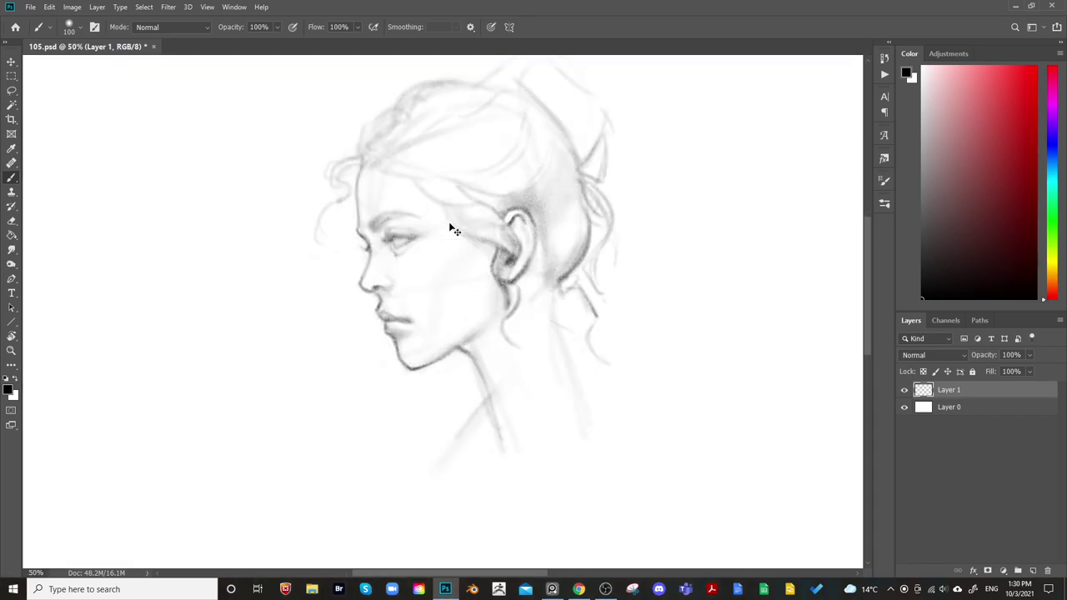
drag(431, 244, 442, 281)
key(bracketleft)
key(bracketleft)
key(bracketleft)
key(bracketleft)
key(bracketleft)
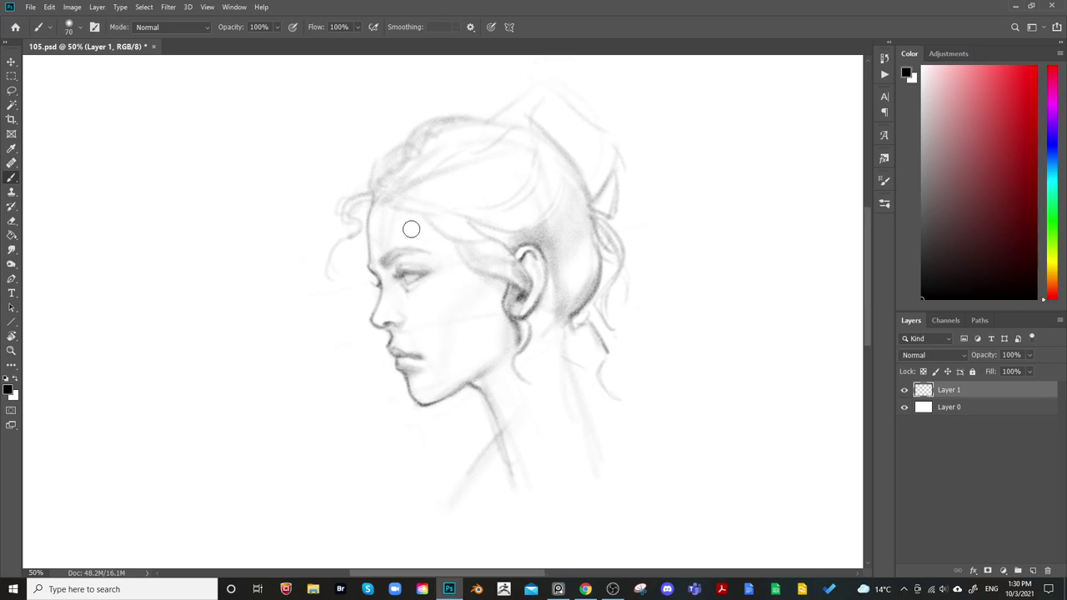
key(bracketleft)
key(bracketleft)
key(bracketleft)
key(bracketleft)
key(bracketleft)
key(bracketright)
key(bracketright)
key(bracketright)
key(bracketright)
key(bracketleft)
key(bracketleft)
Lighten the nostril area with a 40 px eraser and redraw the edge of the upper lip
key(e)
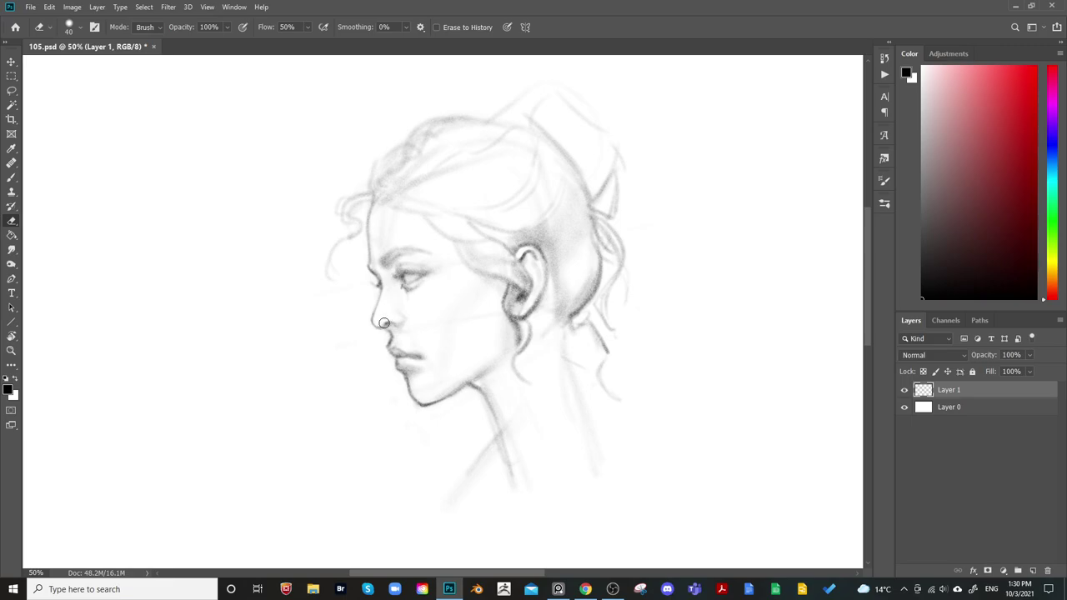
key(b)
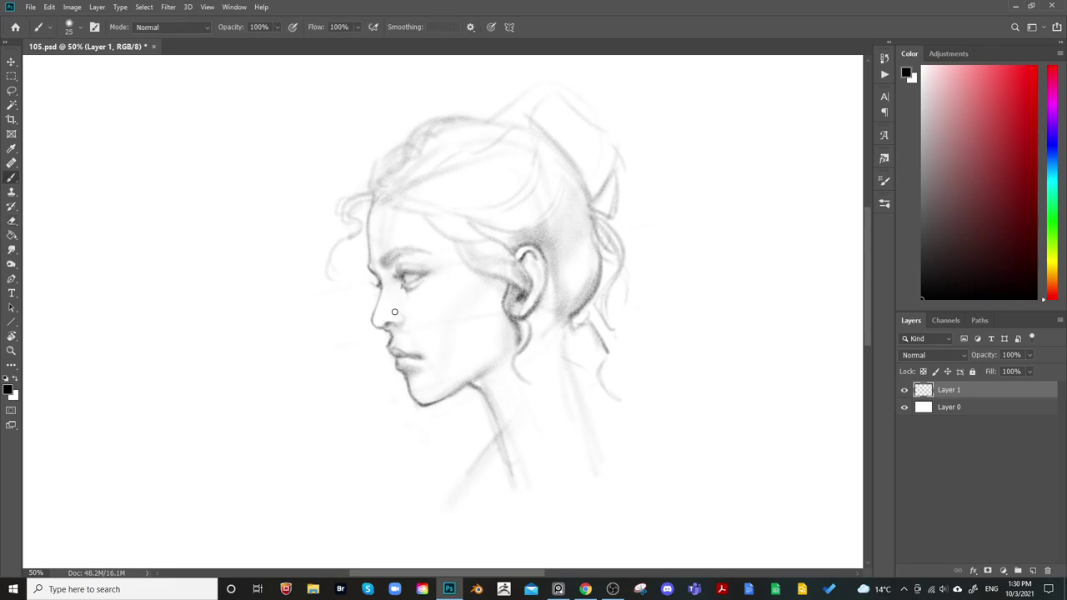
key(bracketright)
key(bracketright)
key(bracketright)
drag(390, 345, 396, 347)
Deepen the iris and lash line with a fine brush, cleaning the eye with a 15 px eraser
key(bracketleft)
key(bracketright)
key(bracketleft)
key(bracketleft)
key(bracketleft)
key(e)
key(bracketleft)
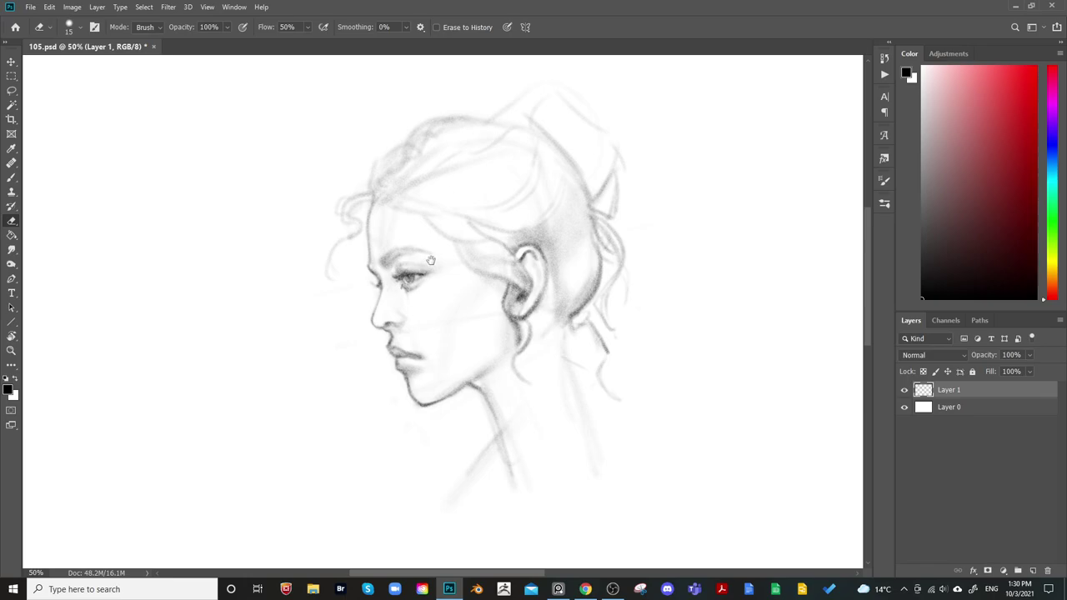
Darken and shape the eyebrow with a 25 px brush, refining its edges with a 15 px eraser
key(b)
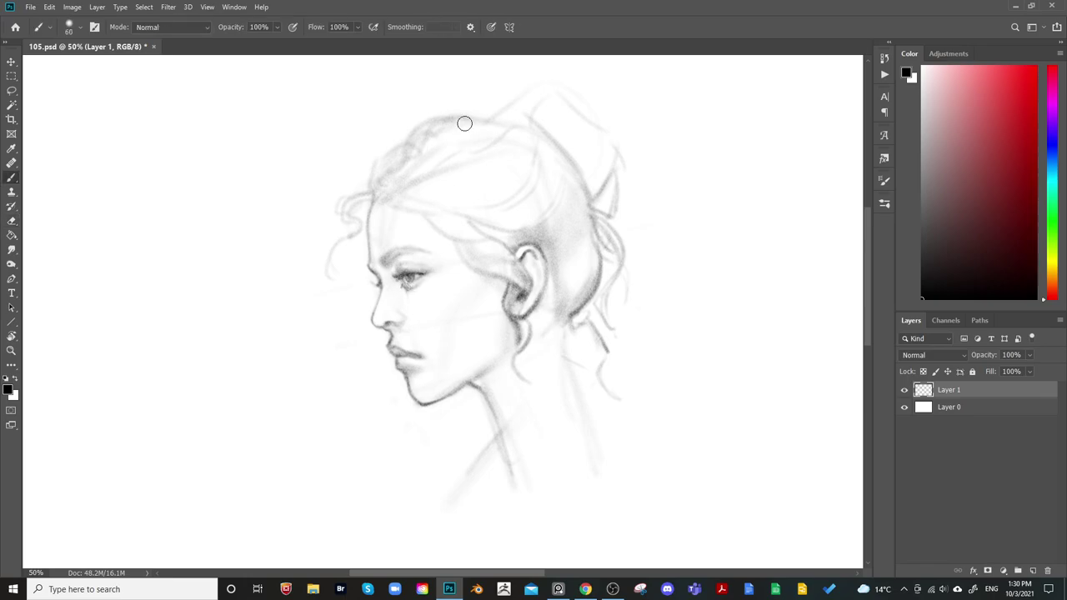
key(bracketleft)
key(bracketleft)
key(bracketleft)
key(bracketleft)
mouse_move(382, 259)
mouse_down()
mouse_move(382, 269)
mouse_move(383, 257)
mouse_move(389, 269)
mouse_move(421, 246)
mouse_move(408, 247)
mouse_move(431, 253)
mouse_up()
key(e)
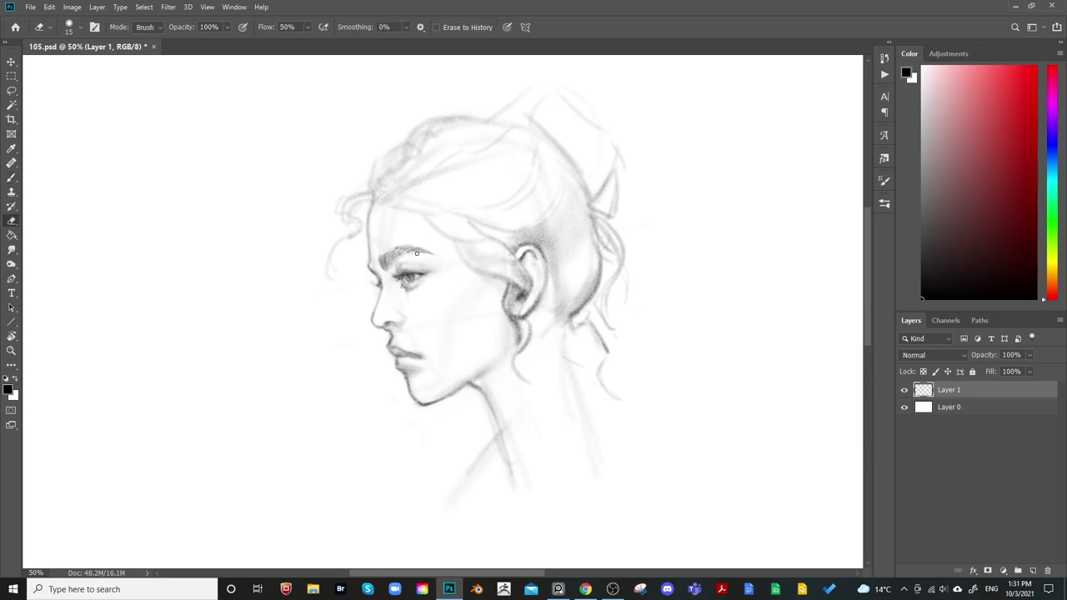
mouse_move(595, 197)
mouse_down()
mouse_move(564, 150)
mouse_move(587, 199)
mouse_up()
key(b)
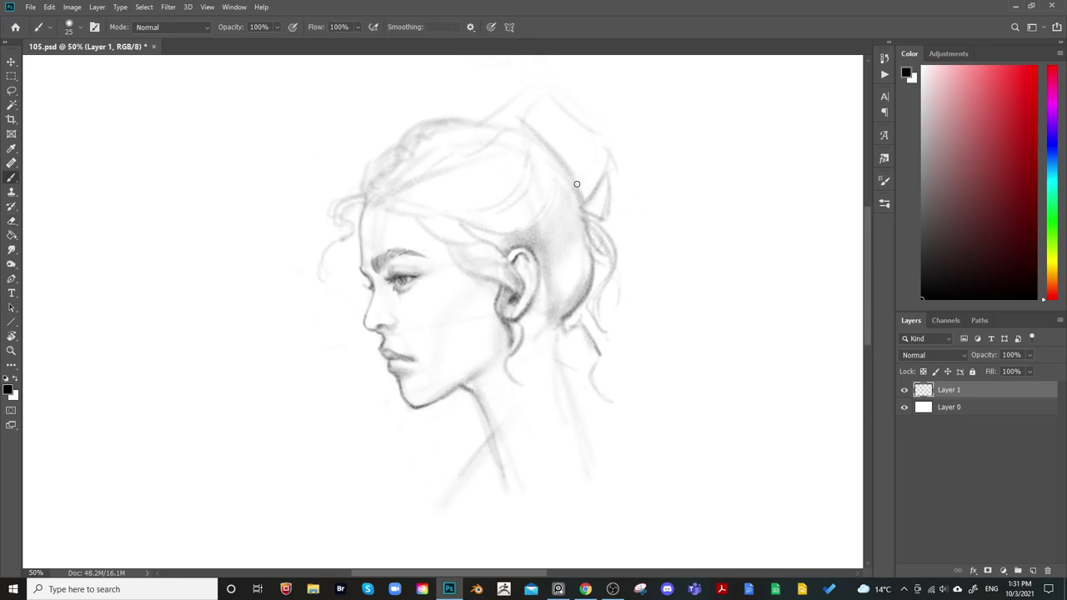
key(bracketleft)
key(bracketleft)
key(e)
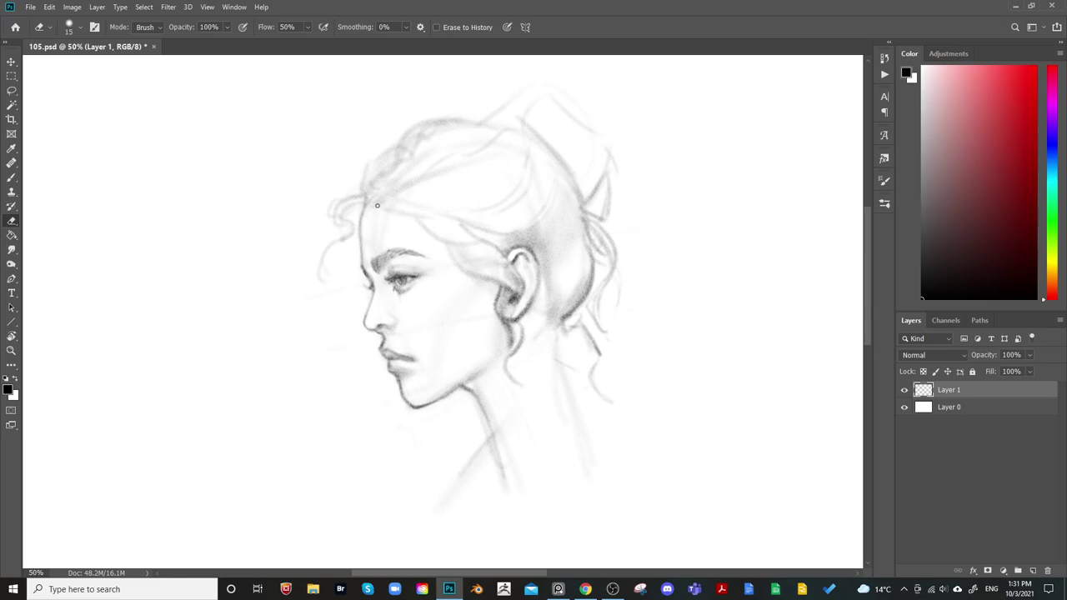
Check the proportions of the head in a mirrored view
drag(502, 173, 500, 106)
key(ctrl+shift+h)
drag(786, 357, 563, 396)
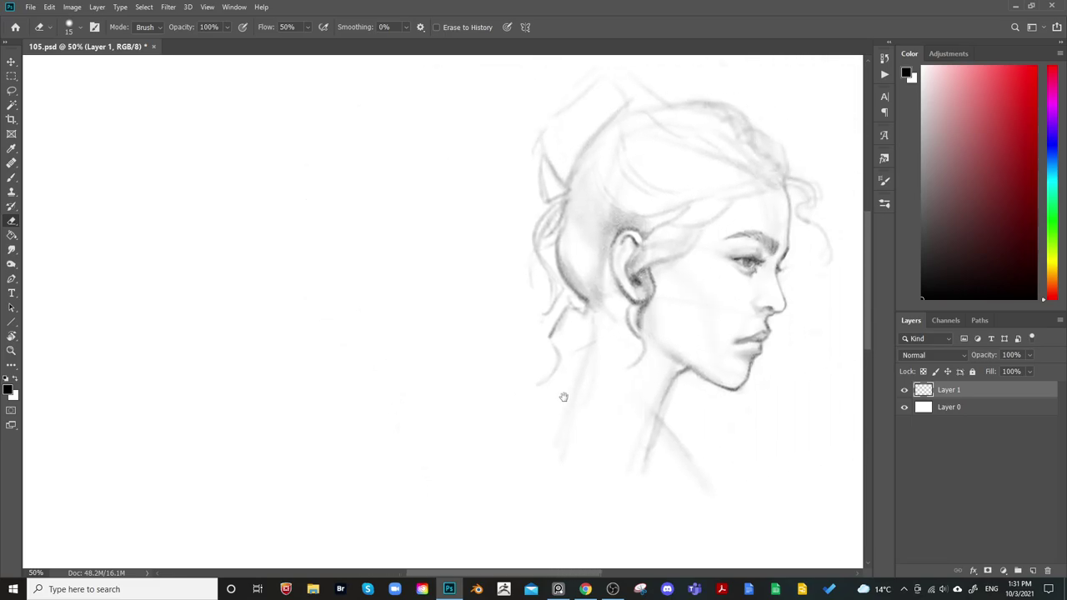
drag(838, 286, 642, 336)
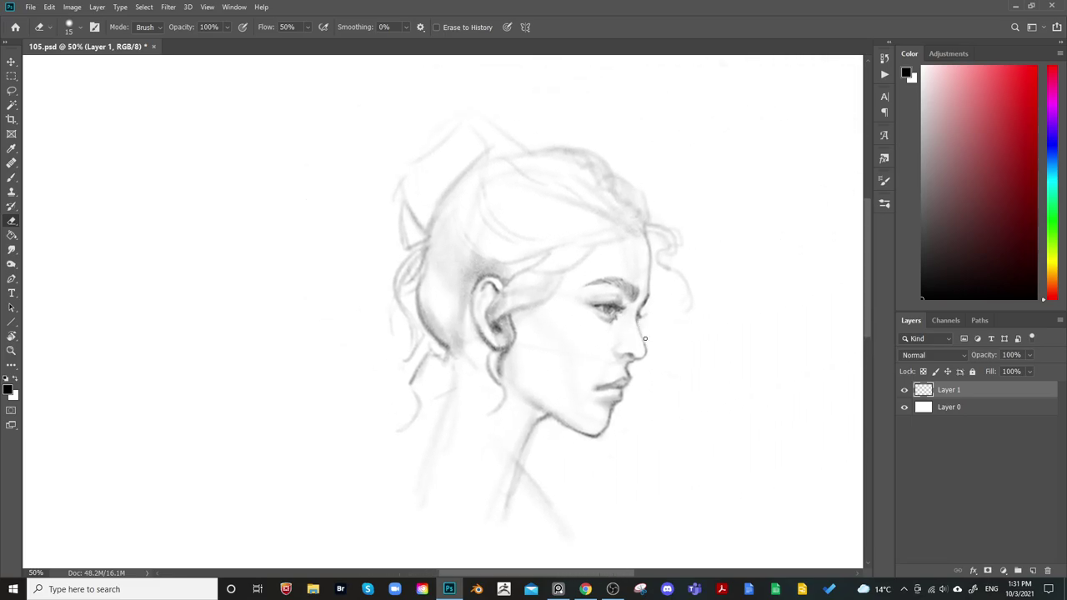
mouse_move(745, 353)
mouse_down()
mouse_move(401, 358)
mouse_move(768, 360)
mouse_up()
Refine the contour of the nose and its bridge with a 20 px brush and a 15 px eraser
key(b)
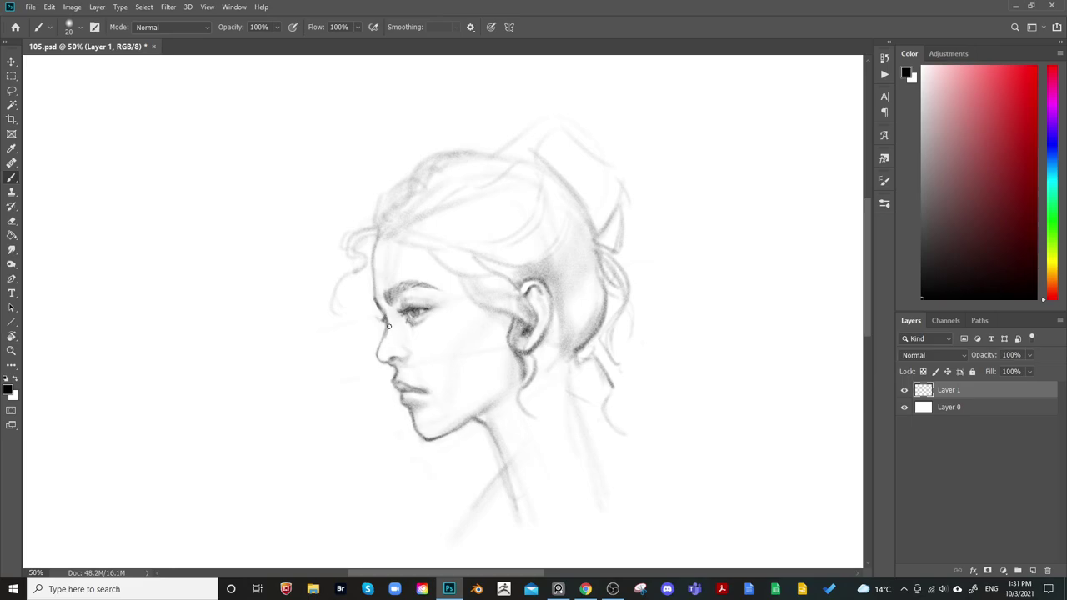
key(e)
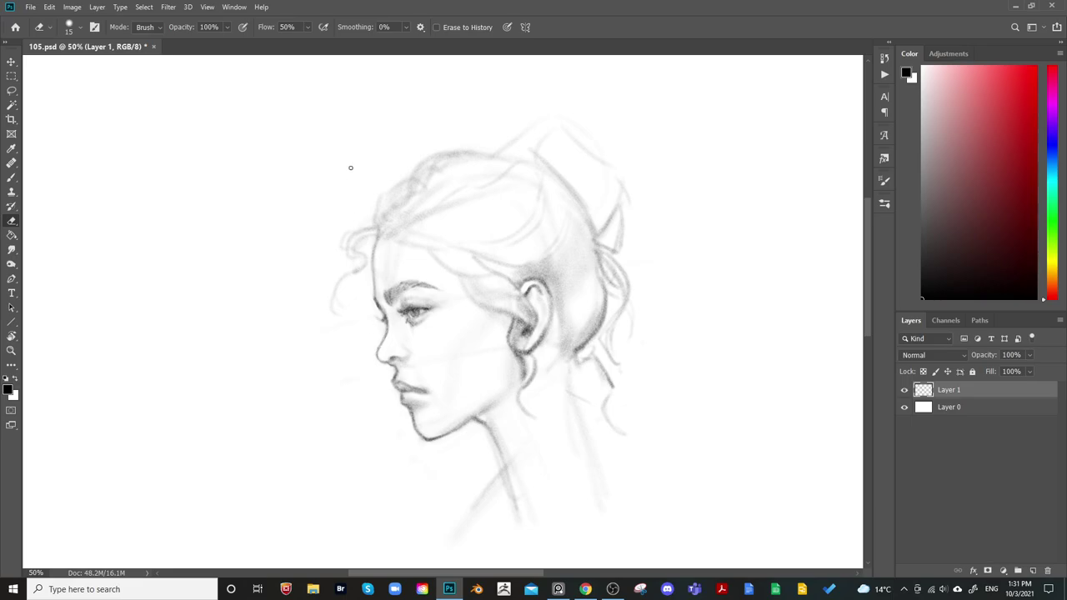
key(b)
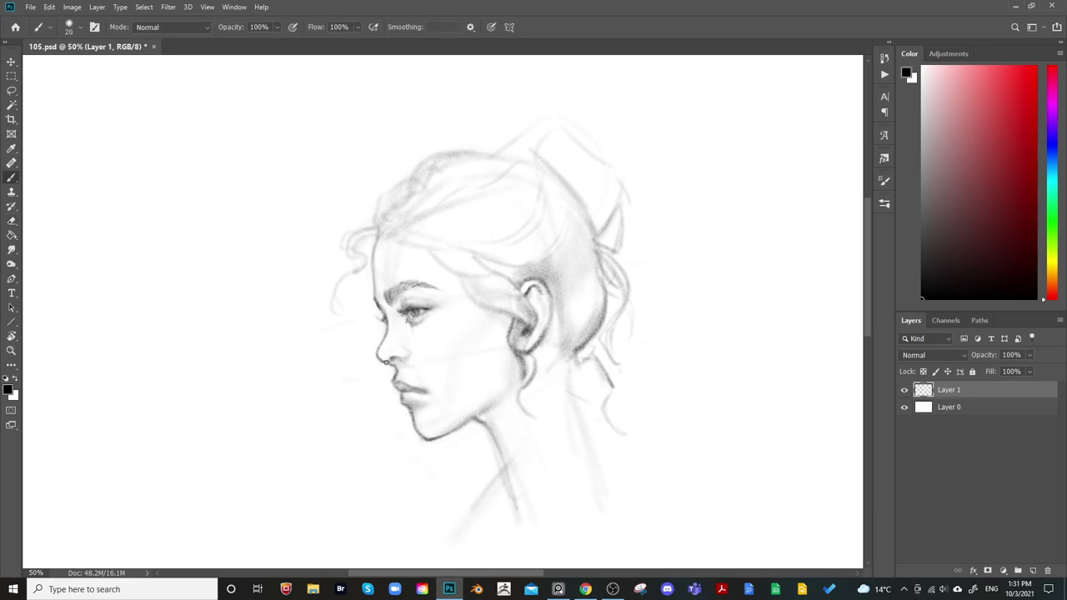
key(e)
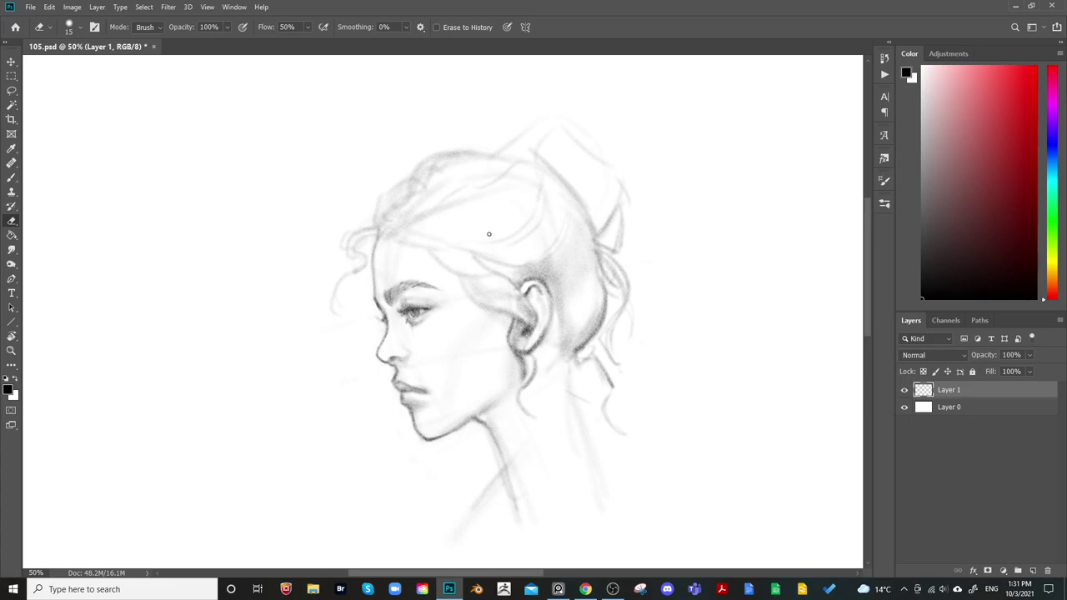
drag(560, 239, 523, 215)
Touch up the eye and its lower lid with a 20 px brush and a 15 px eraser
key(b)
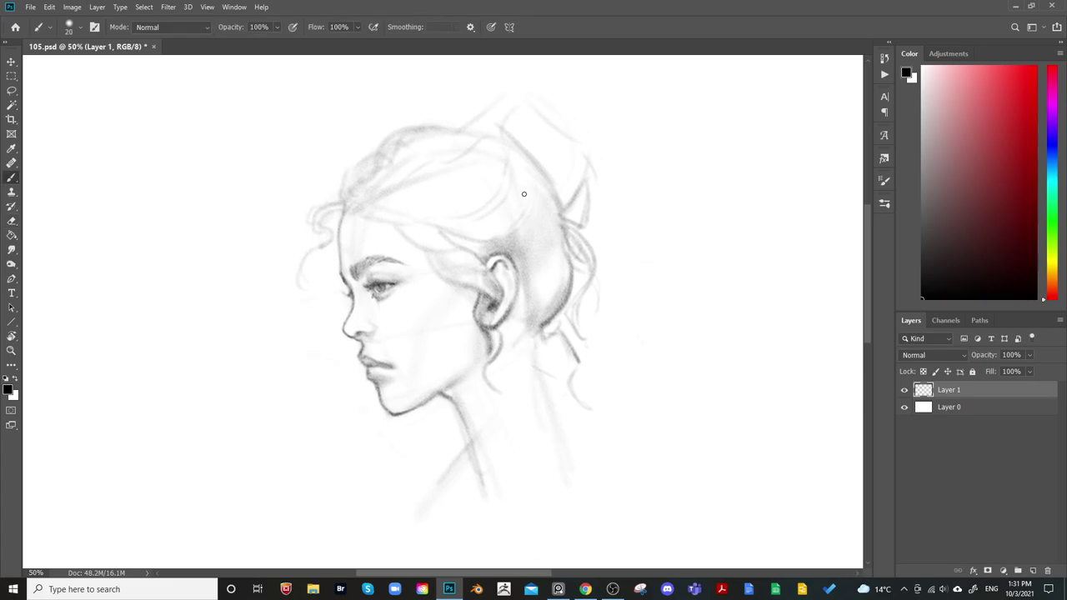
key(bracketright)
key(bracketleft)
key(e)
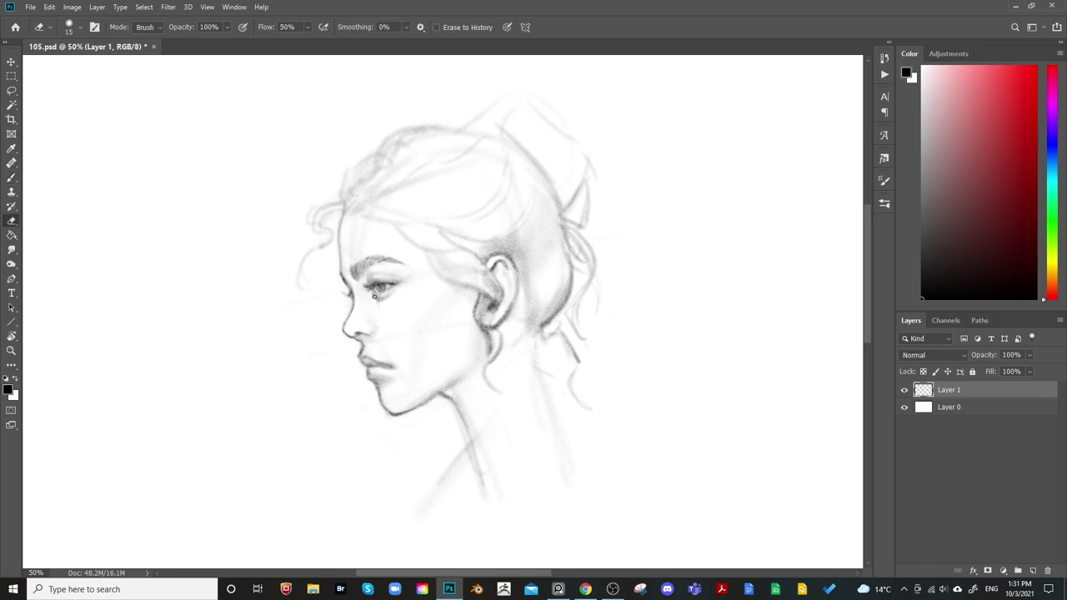
Shade the nostril with a 35 px brush and soften the wing of the nose with a 40 px eraser
key(b)
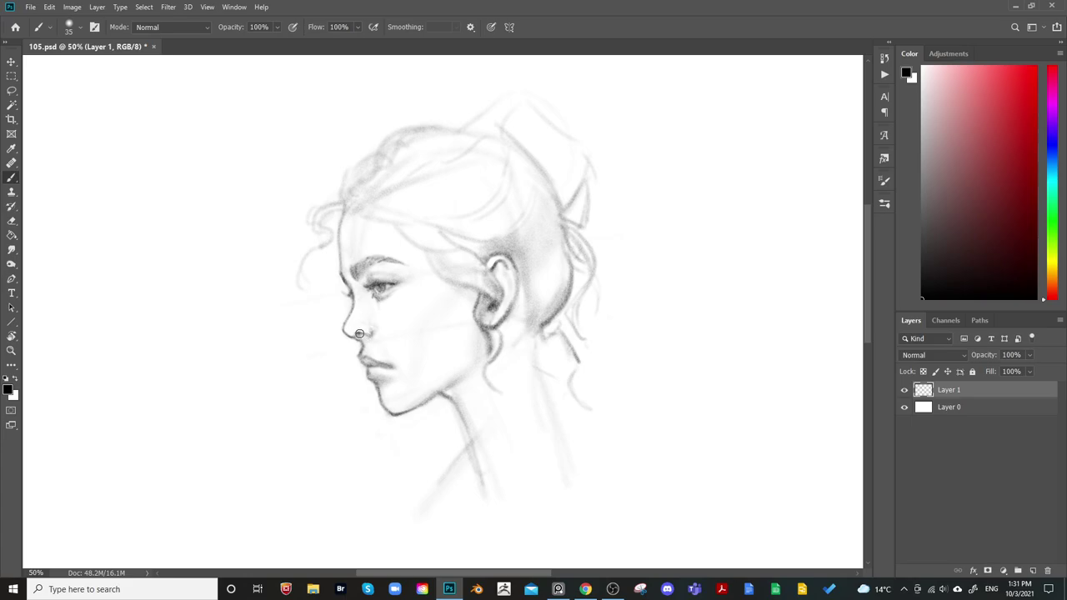
key(e)
key(])
key(])
key(])
key(])
key(])
key(])
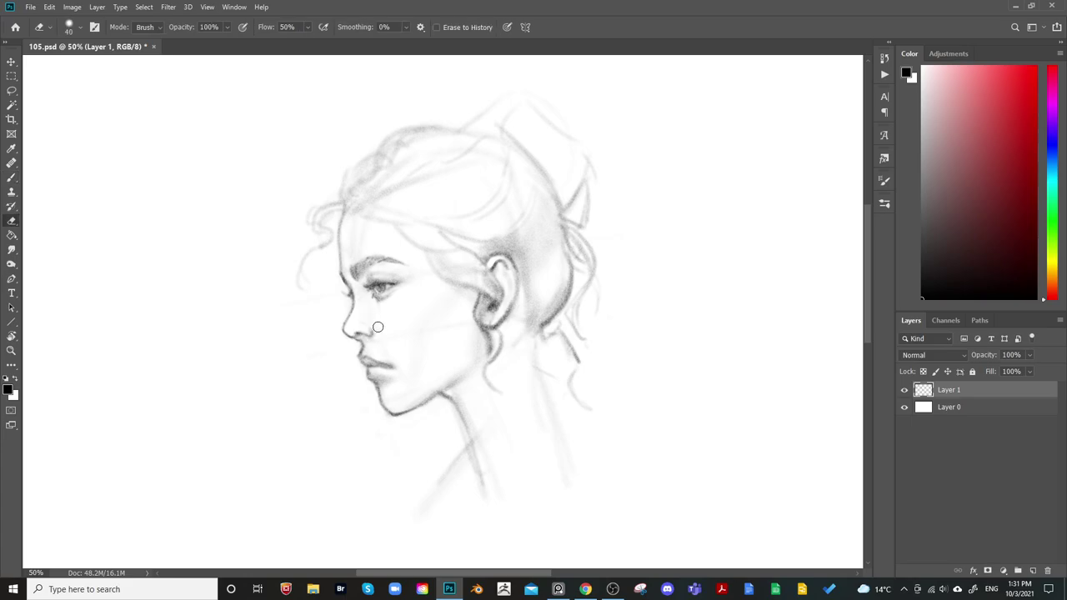
drag(376, 328, 371, 336)
drag(473, 259, 469, 250)
Shade the underside of the nose, reducing the brush to 25 px
key(b)
key(bracketleft)
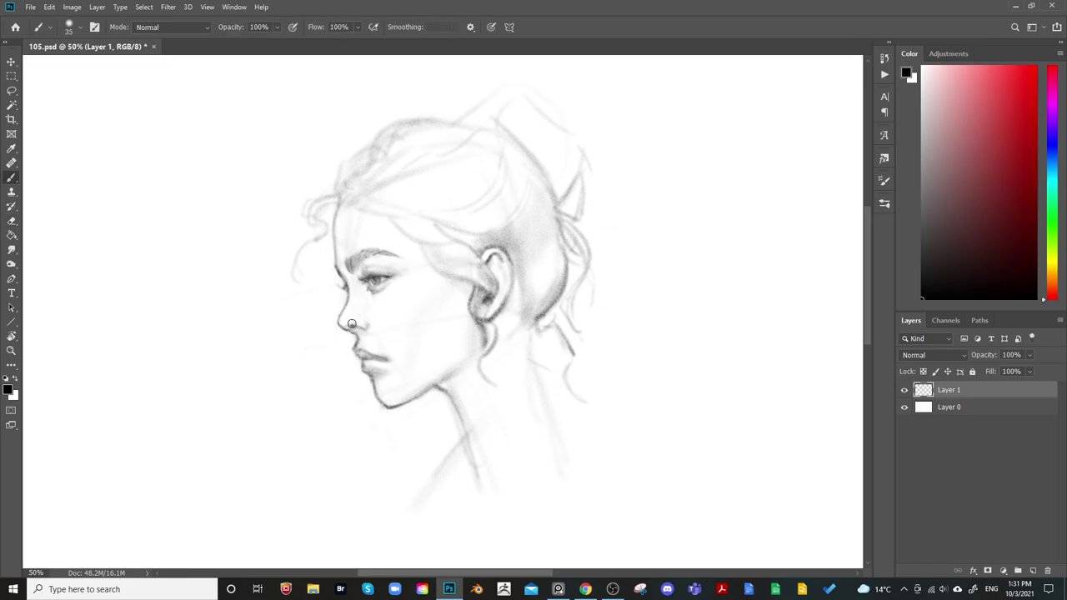
key(bracketleft)
key(bracketleft)
Rework the contour of the chin and jaw with a 25 px brush and a 60 px eraser
key(e)
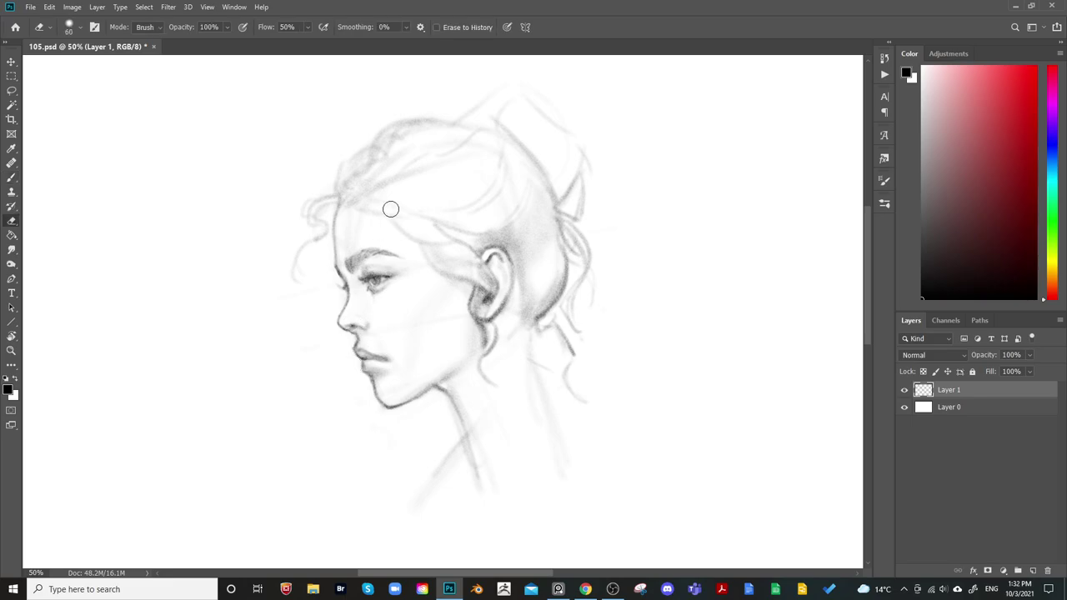
key(b)
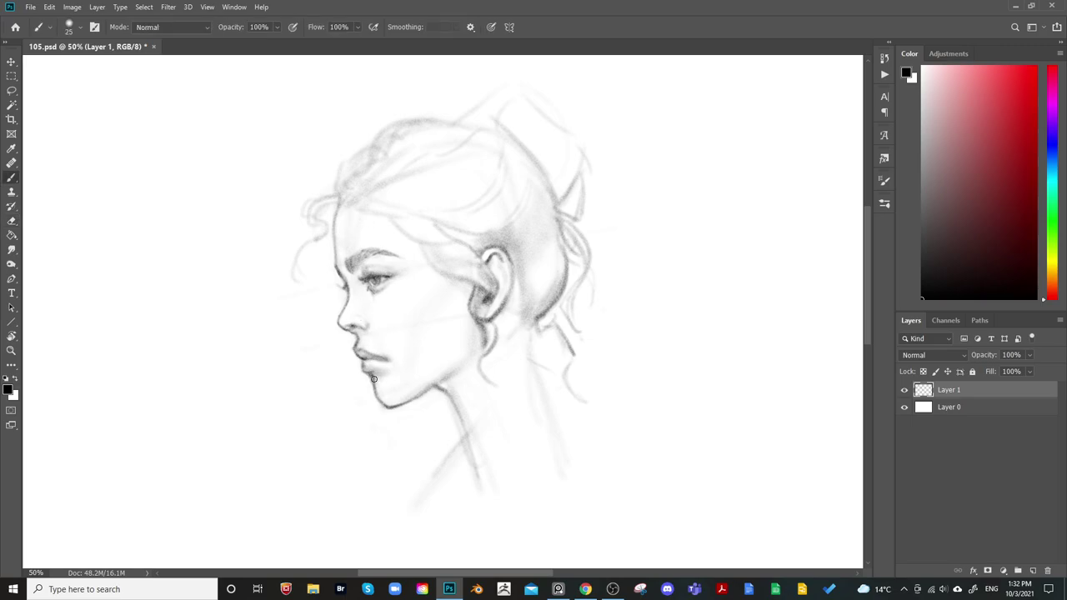
key(e)
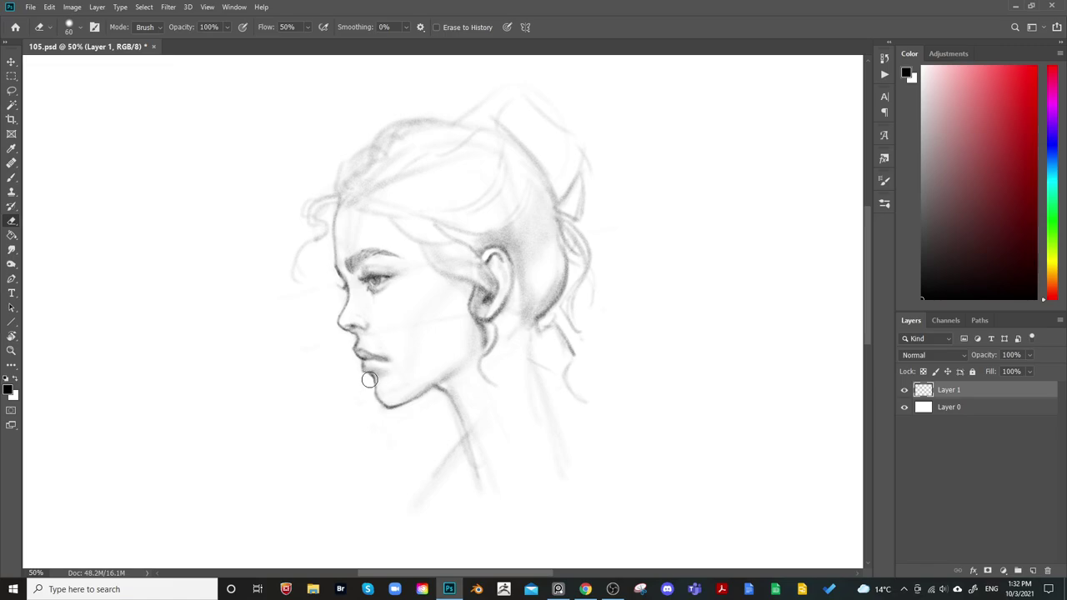
key(b)
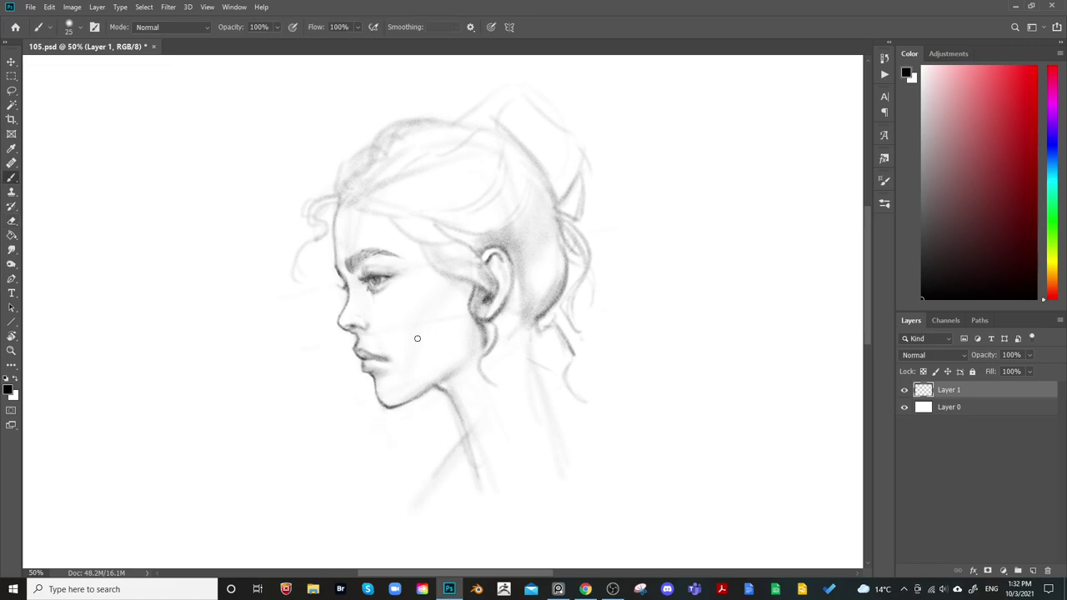
mouse_move(376, 379)
mouse_down()
mouse_move(408, 387)
mouse_move(399, 405)
mouse_move(386, 402)
mouse_move(433, 384)
mouse_up()
key(e)
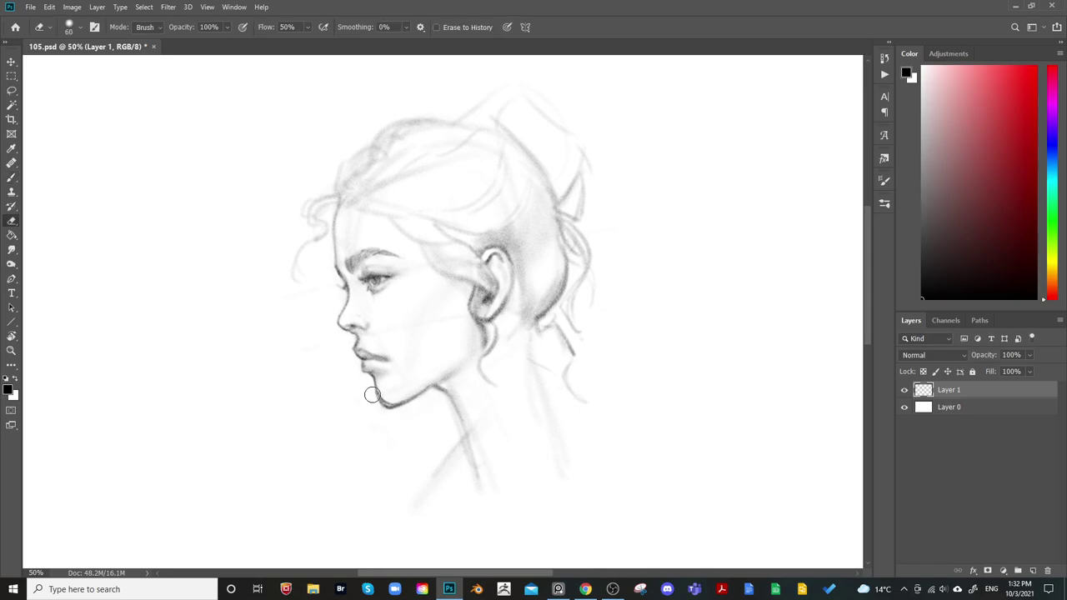
drag(367, 379, 385, 409)
key(ctrl+z)
drag(562, 239, 481, 160)
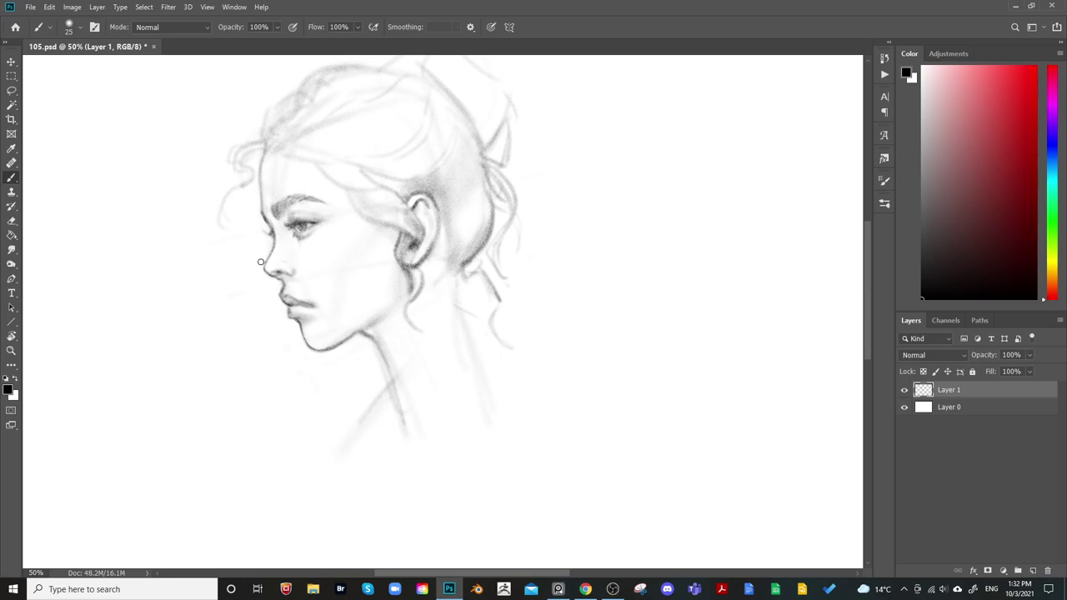
drag(265, 271, 330, 383)
key(ctrl+z)
drag(263, 275, 325, 378)
key(ctrl+z)
key(ctrl+z)
key(ctrl+z)
Darken the forehead hairline and the front contour of the neck with a 25 px brush
key(bracketright)
key(bracketleft)
key(bracketright)
key(e)
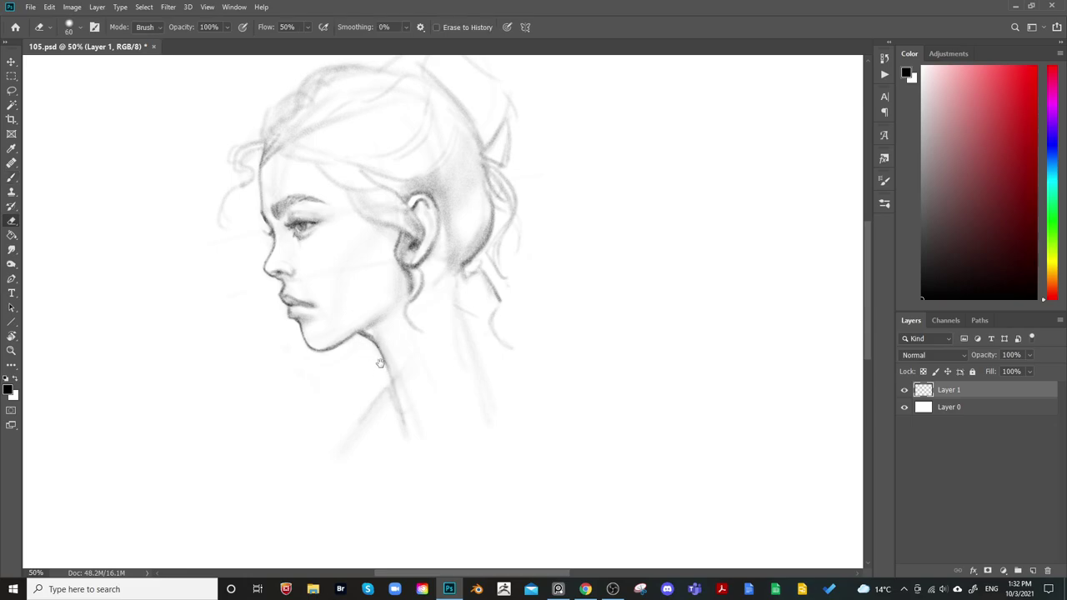
key(b)
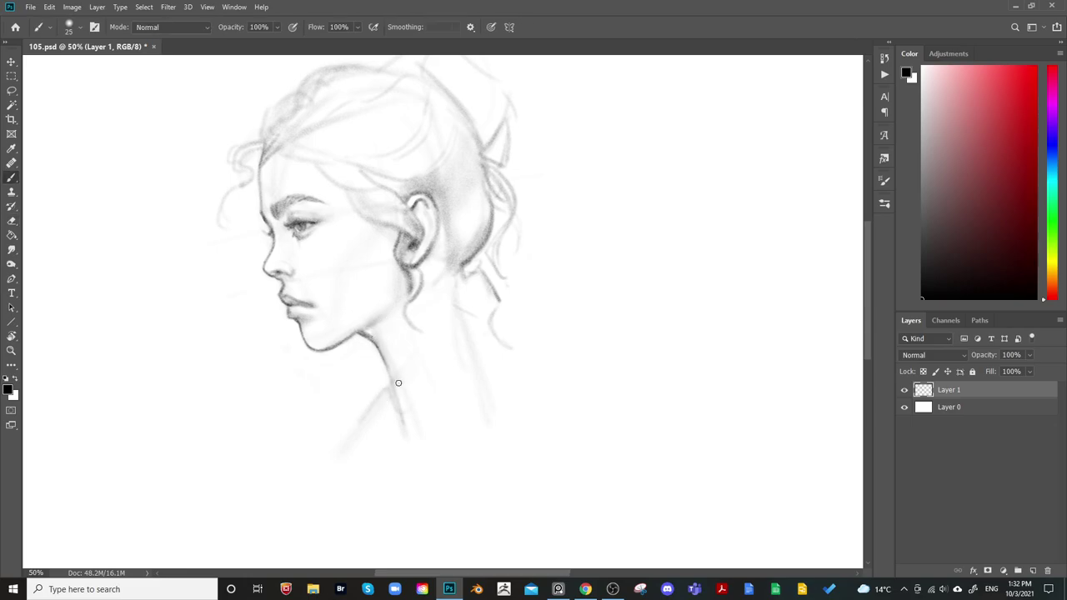
Erase the rough lines at the base of the neck with a 400 px eraser
key(e)
key(bracketright)
key(bracketright)
key(bracketright)
key(bracketright)
key(bracketright)
key(bracketright)
key(bracketright)
key(bracketright)
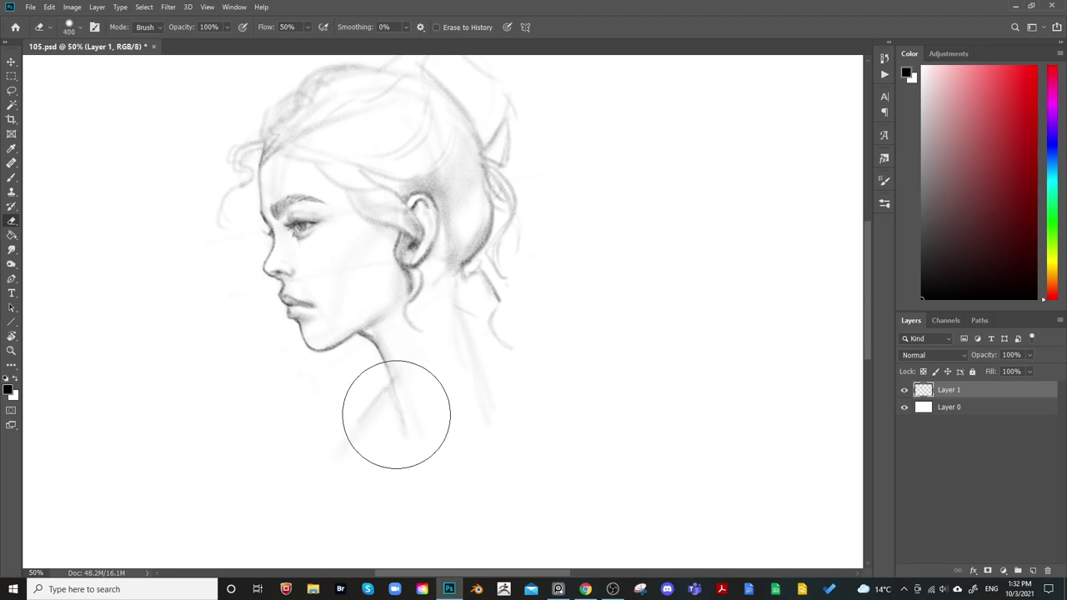
drag(395, 414, 359, 454)
key(b)
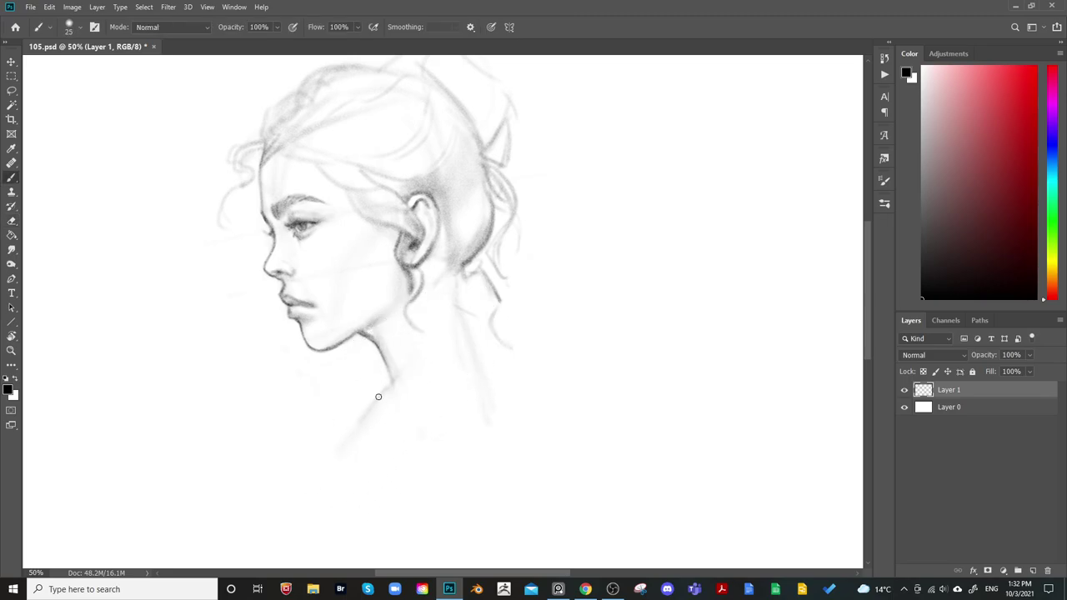
Sketch the diagonal neck muscle line and the start of the collarbone at the base of the neck with a 30 px brush
key(bracketright)
key(bracketright)
key(bracketright)
key(bracketright)
key(bracketright)
key(bracketright)
key(bracketright)
key(bracketleft)
key(bracketleft)
key(bracketleft)
key(bracketleft)
key(bracketleft)
key(bracketleft)
key(bracketleft)
key(bracketleft)
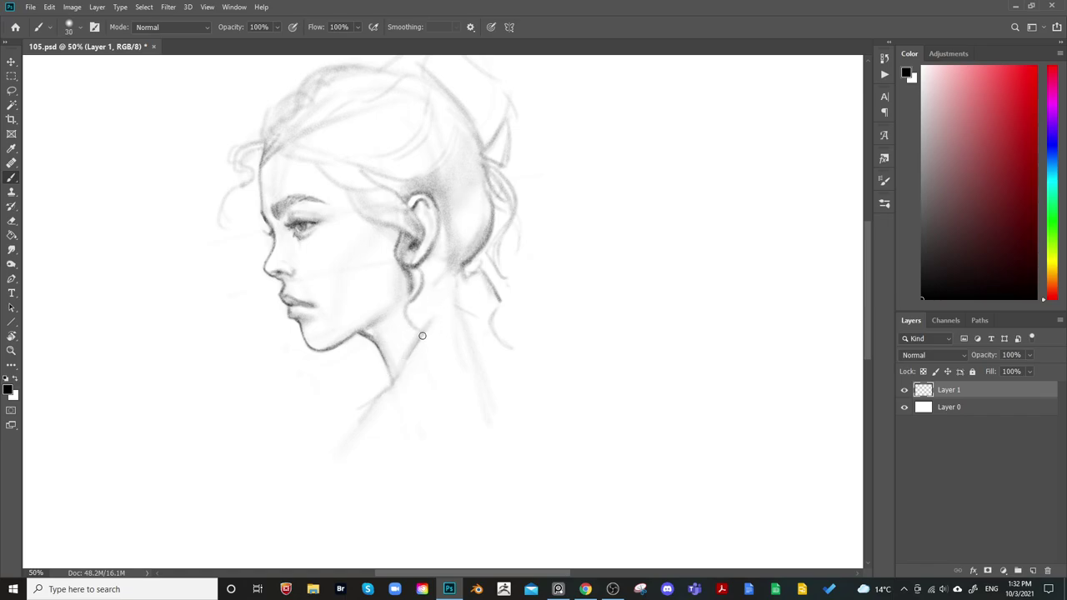
Shade along the neck muscle and darken the pit of the neck, ending with a 25 px brush
key(bracketright)
key(bracketright)
key(bracketright)
key(bracketright)
key(bracketright)
key(bracketleft)
key(bracketleft)
key(bracketleft)
key(bracketleft)
key(bracketleft)
key(bracketleft)
key(bracketleft)
key(bracketleft)
Check the portrait's proportions in a horizontally flipped view and restore the original orientation
key(ctrl+minus)
key(ctrl+minus)
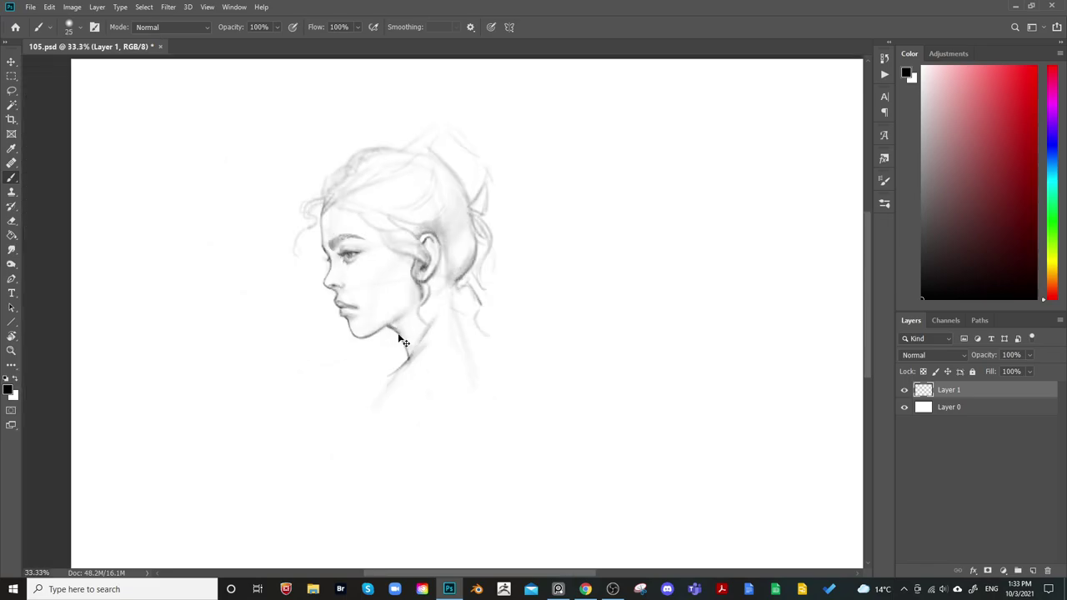
key(ctrl+f)
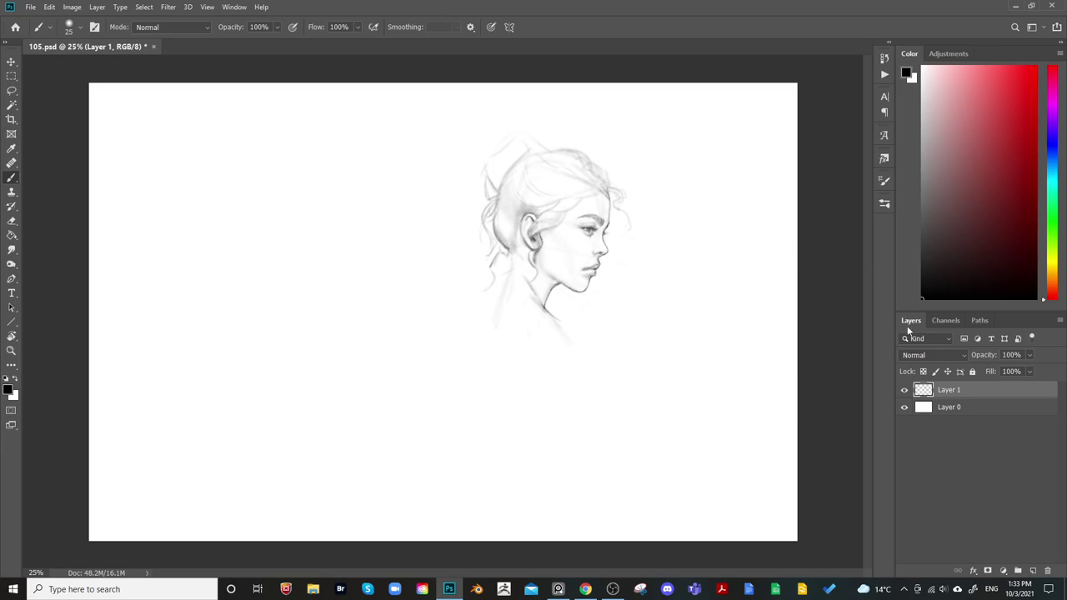
key(h)
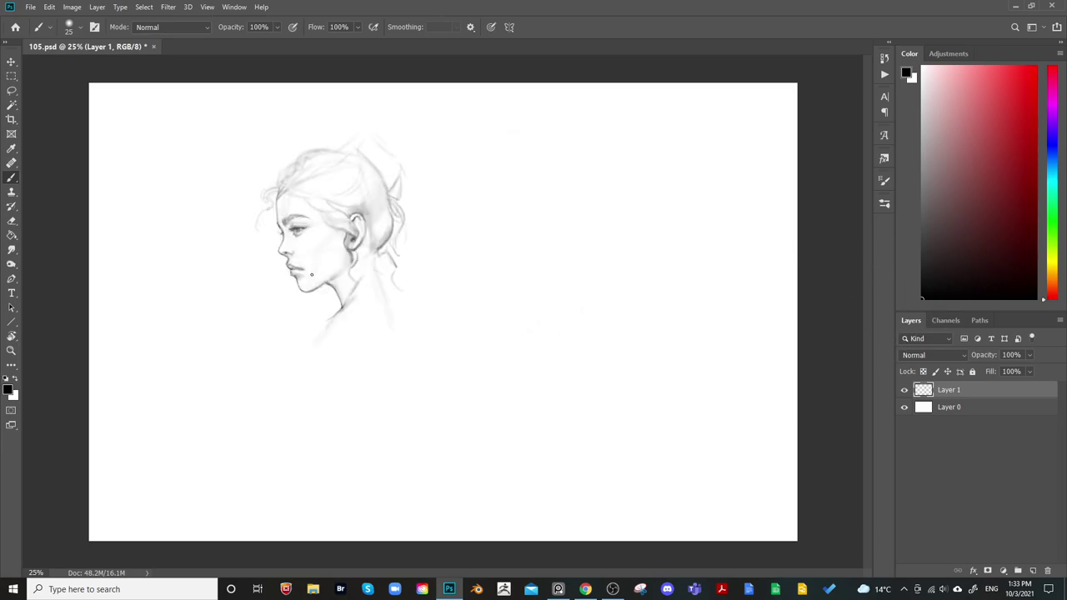
key(ctrl+plus)
key(ctrl+plus)
mouse_move(296, 207)
mouse_down()
mouse_move(438, 293)
mouse_move(579, 340)
mouse_up()
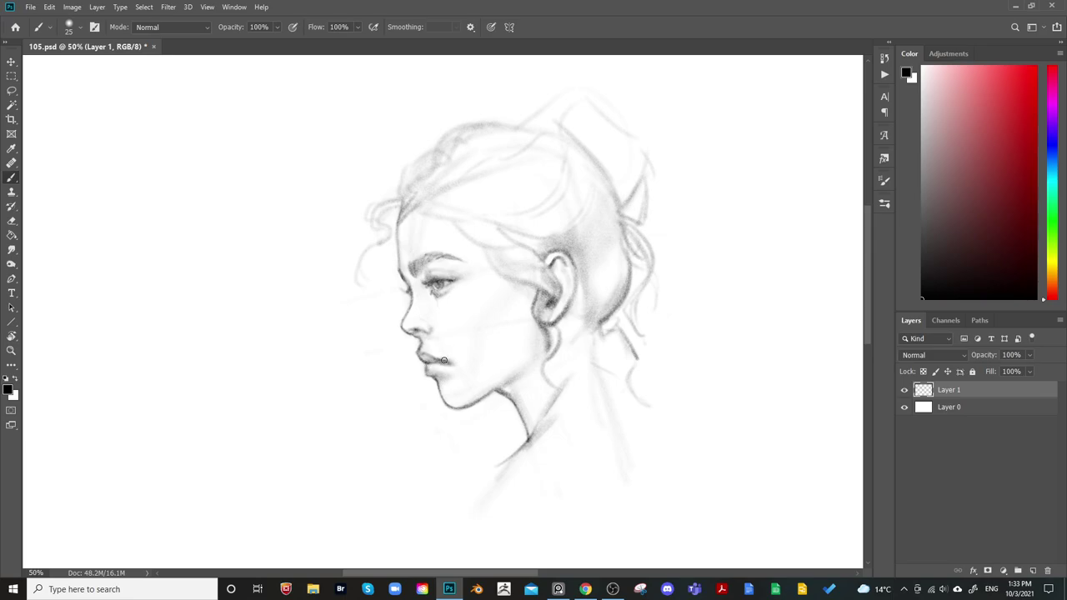
Clean up the corner of the mouth with the eraser reduced to 25 px
key(e)
key([)
key([)
key([)
key([)
key([)
key([)
key([)
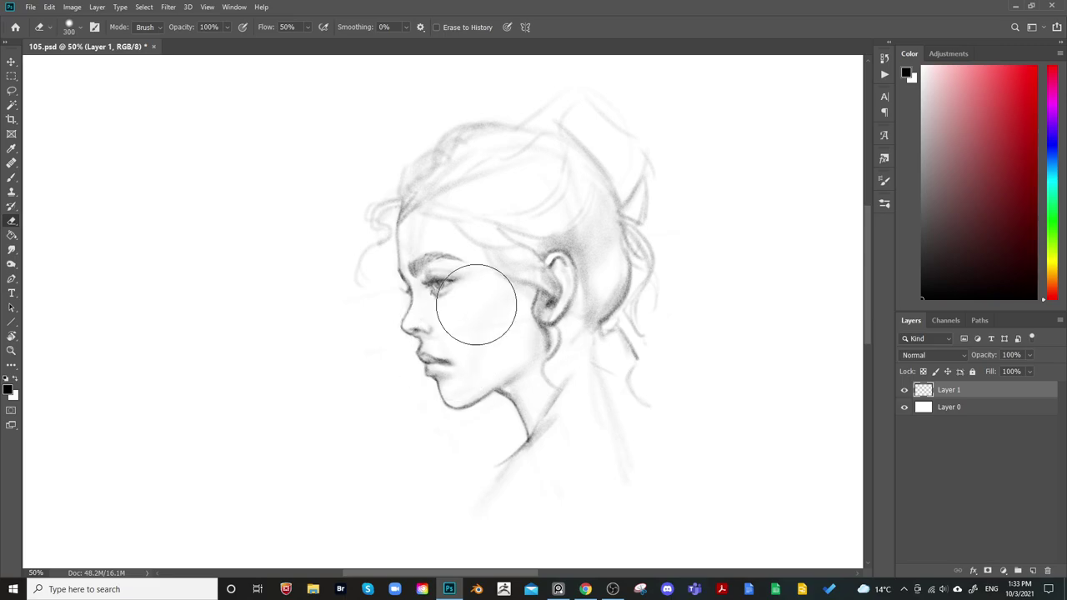
key(bracketleft)
key(bracketleft)
key(bracketleft)
key(bracketleft)
key(bracketleft)
key(bracketleft)
key(bracketleft)
key(bracketleft)
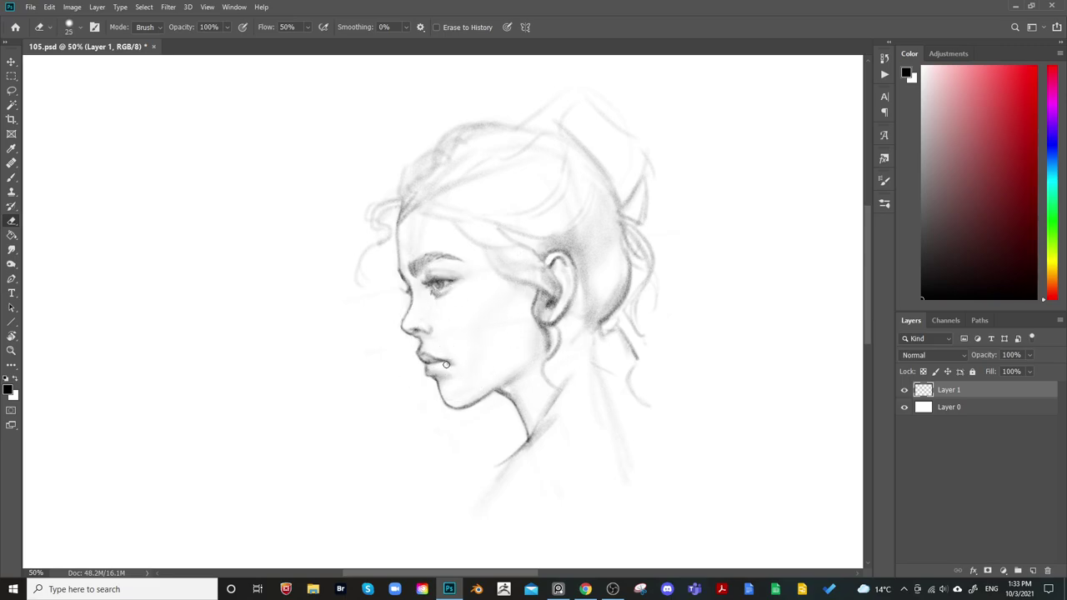
drag(480, 346, 459, 329)
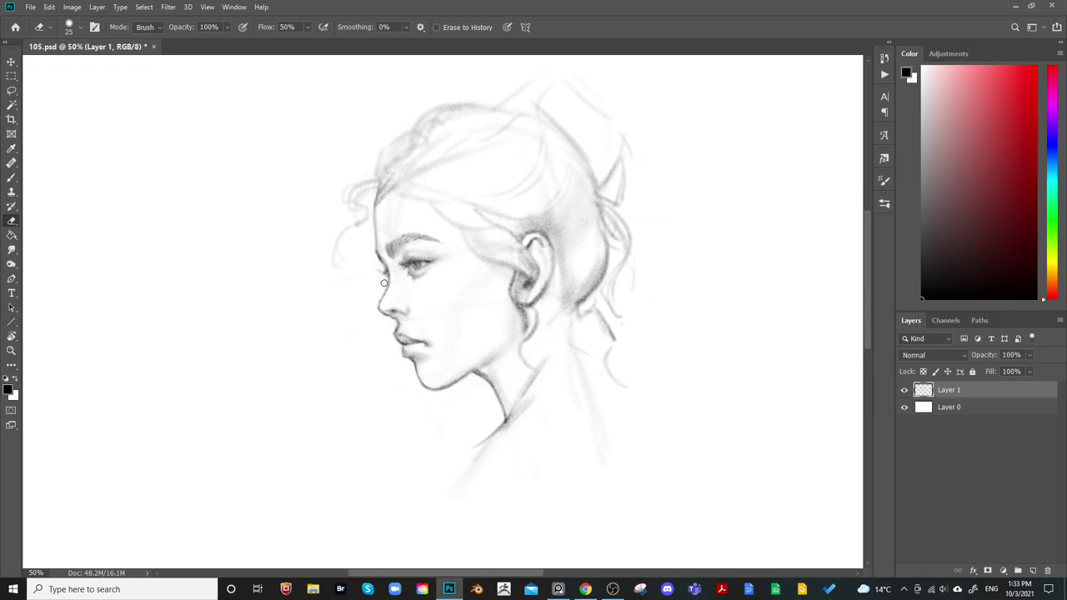
Refine the nose bridge and lip contours, alternating a 20 to 50 px brush with a 25 px eraser
key(b)
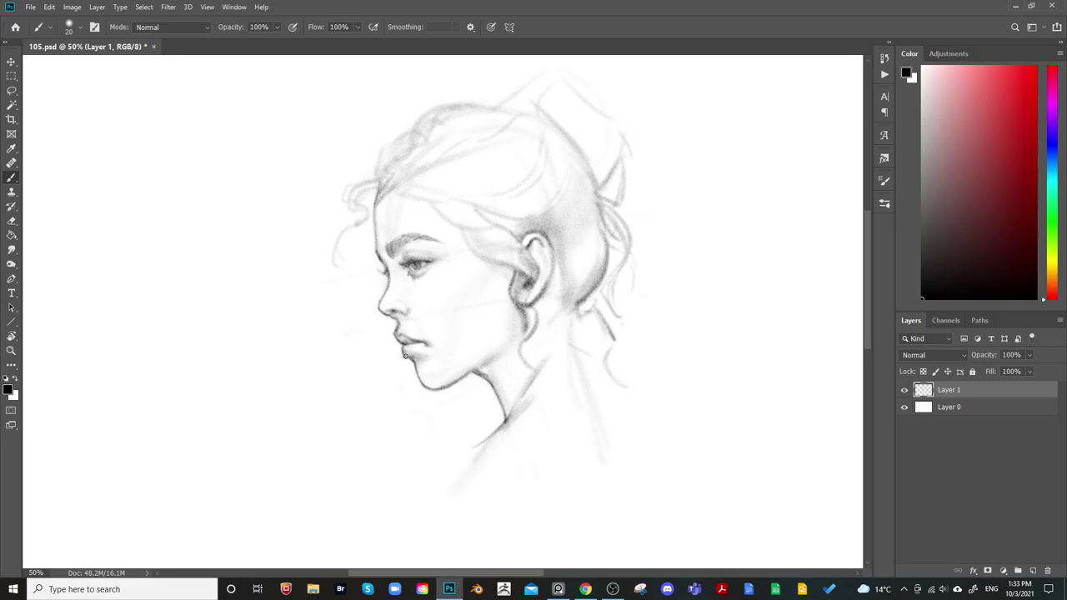
key(e)
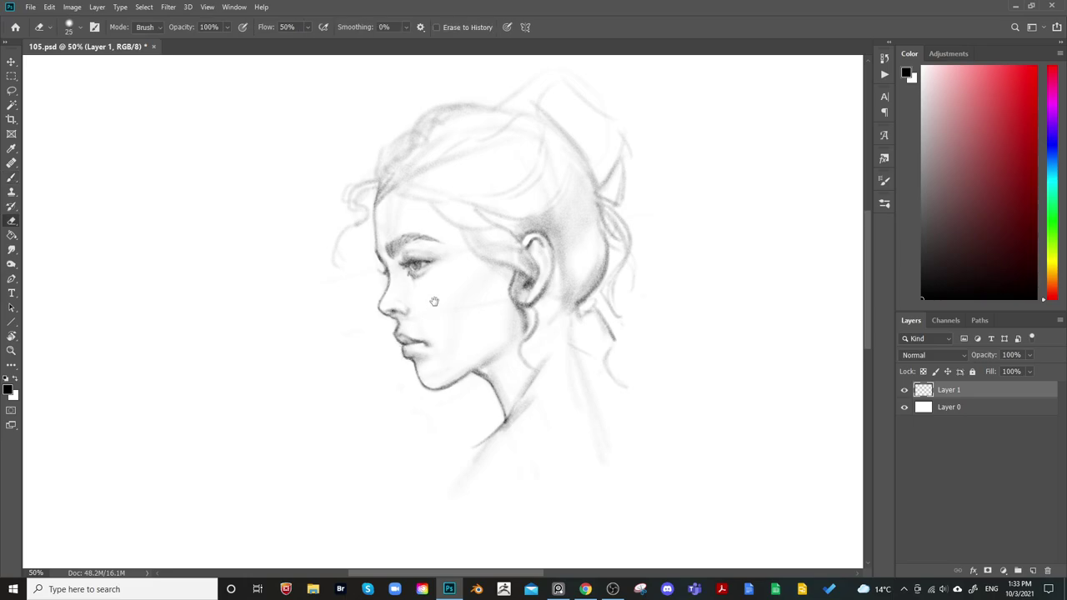
key(b)
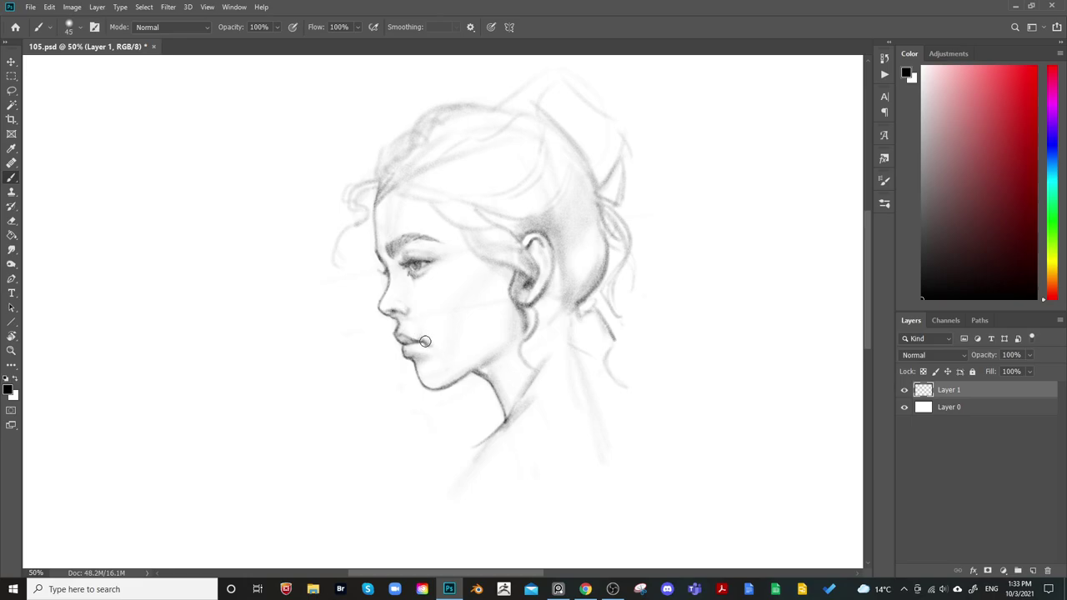
key(e)
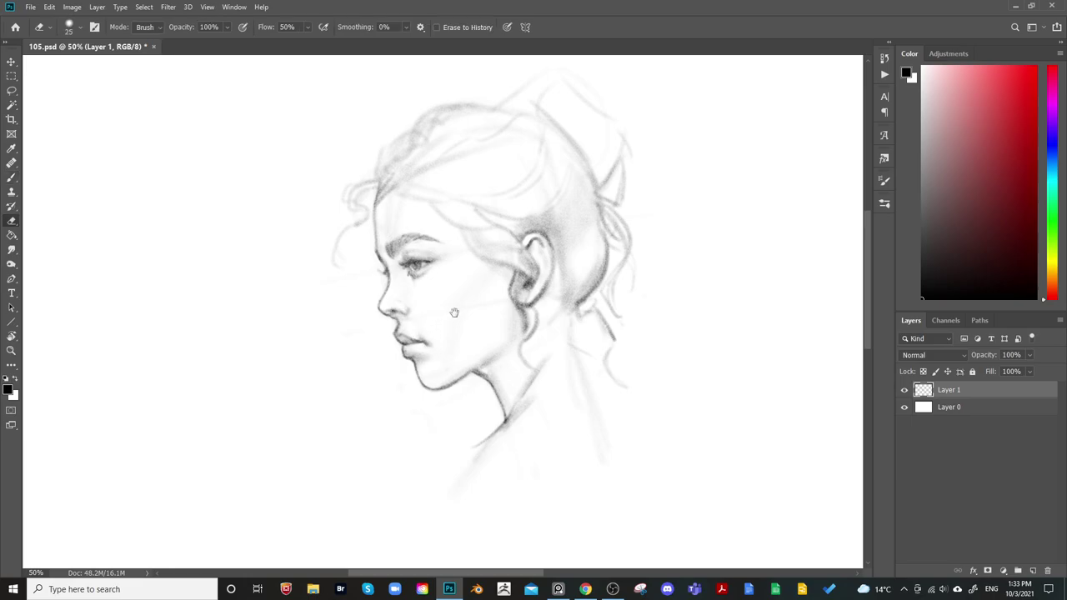
key(b)
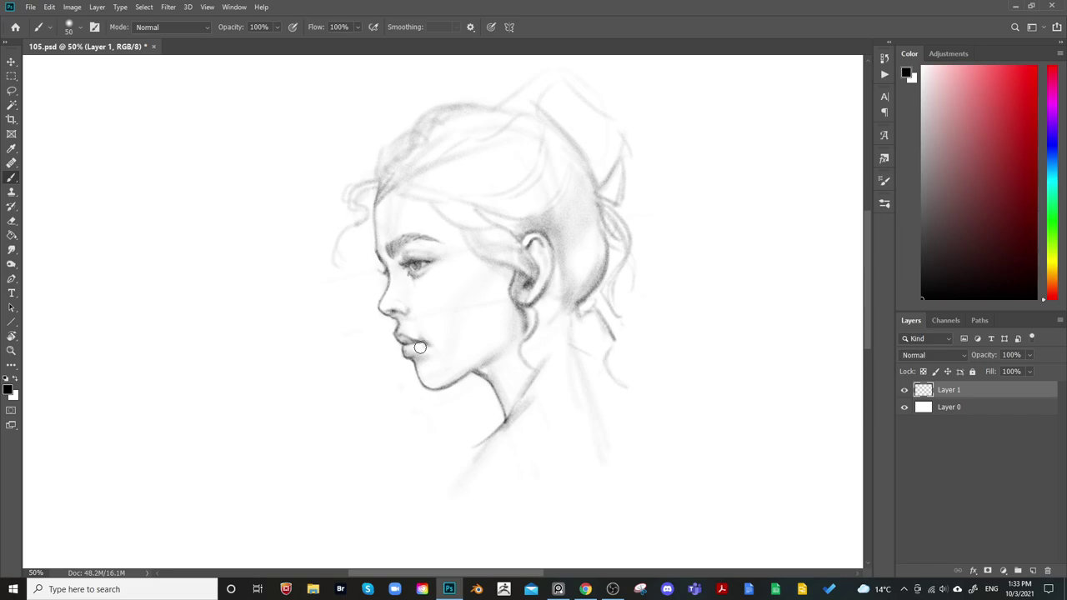
Shade the lips and the area around the eye and brow, raising the brush to 150 px for the softest tones
key(bracketleft)
key(bracketleft)
key(bracketleft)
key(bracketleft)
key(bracketright)
key(bracketleft)
key(bracketleft)
key(bracketright)
key(bracketright)
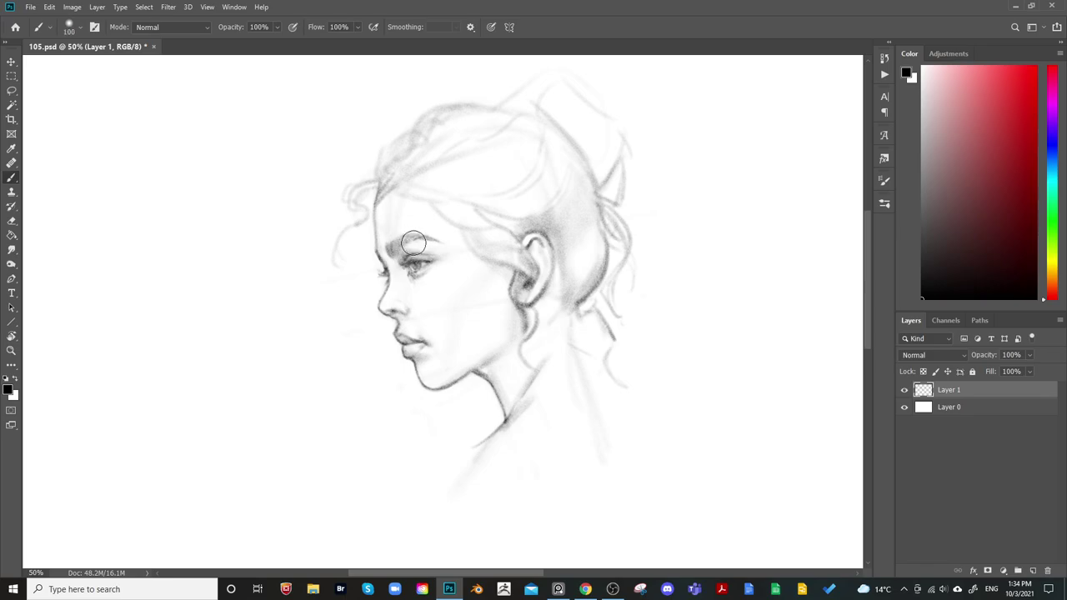
key(bracketleft)
key(bracketright)
key(bracketright)
key(bracketright)
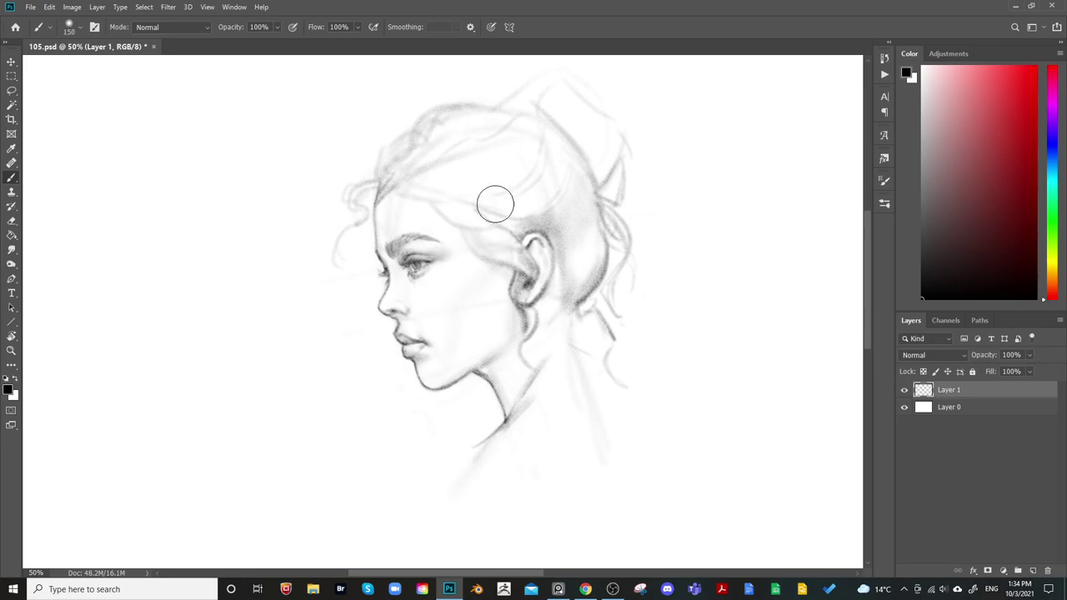
Inspect the shaded head in a mirrored view and flip it back
mouse_move(681, 325)
mouse_down()
mouse_move(730, 282)
mouse_move(520, 350)
mouse_move(507, 341)
mouse_up()
key(ctrl+shift+h)
drag(836, 350, 817, 337)
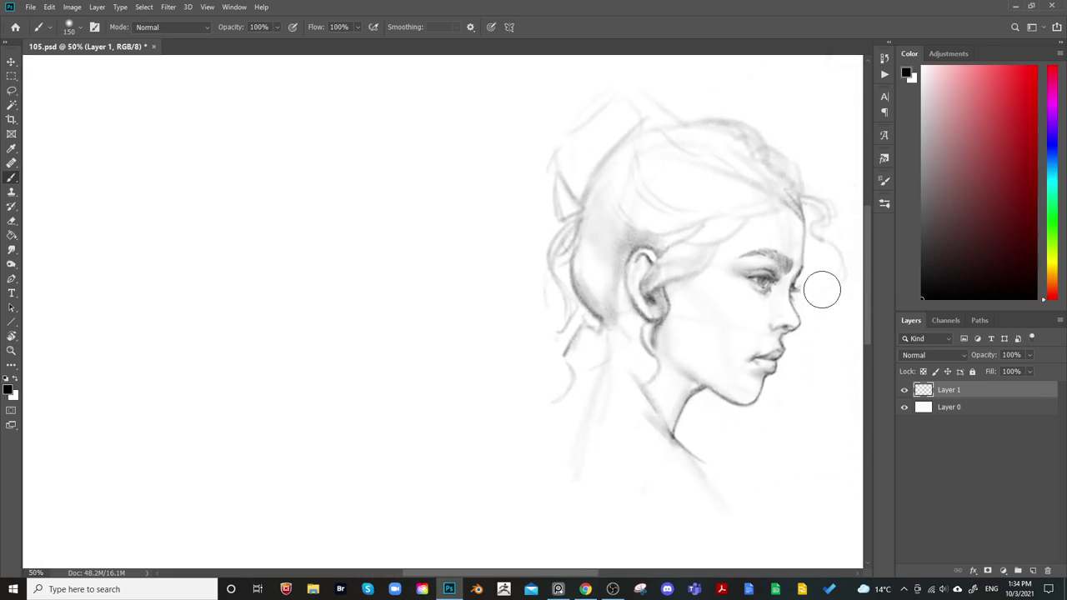
key(ctrl+shift+h)
drag(373, 354, 501, 354)
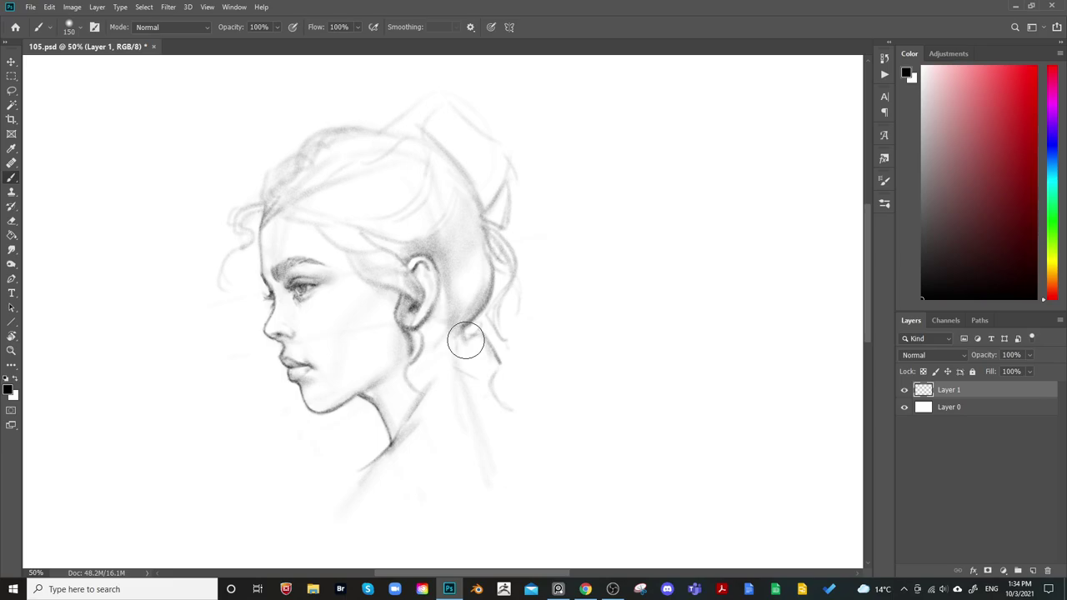
Darken the hairline at the nape and the far eyelashes with a reduced brush
key(bracketleft)
key(bracketleft)
key(bracketleft)
key(bracketleft)
key(bracketleft)
key(bracketleft)
key(bracketleft)
key(bracketleft)
key(bracketleft)
Clean up the nose bridge and the area above the upper lip, enlarging the eraser from 25 to 40 px
key(e)
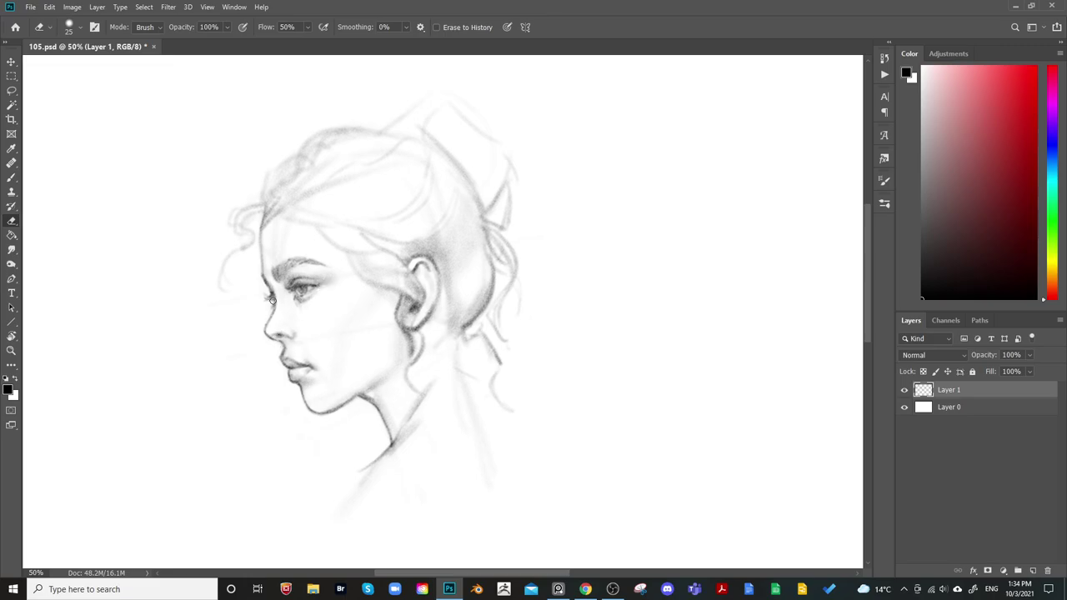
key(bracketright)
key(bracketright)
drag(377, 276, 406, 243)
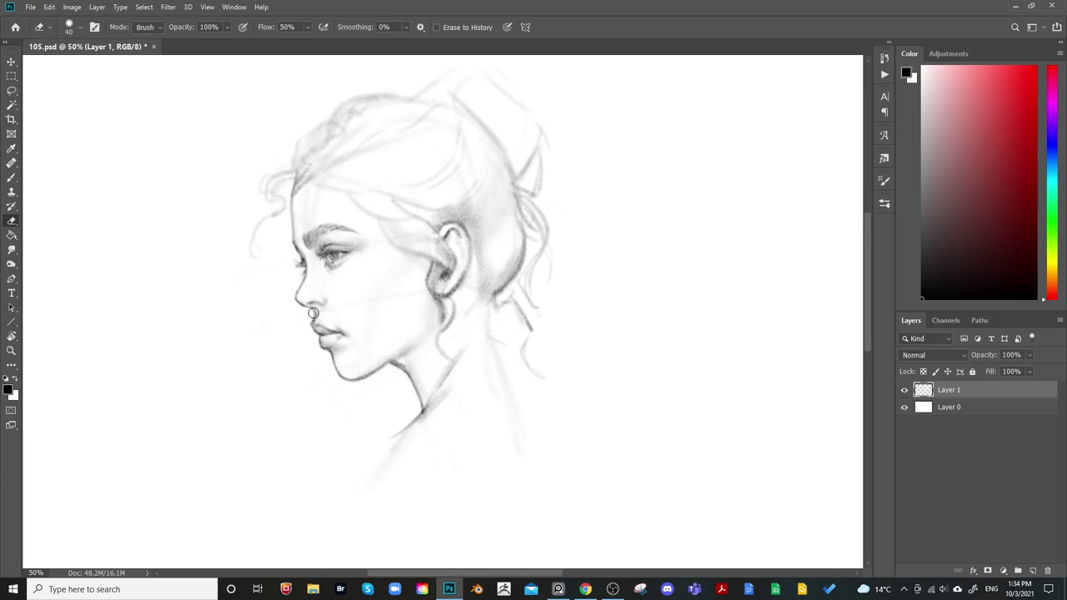
drag(316, 318, 313, 314)
Review the whole portrait in a mirrored view and return it to its original orientation
key(ctrl+minus)
key(ctrl+minus)
key(ctrl+shift+h)
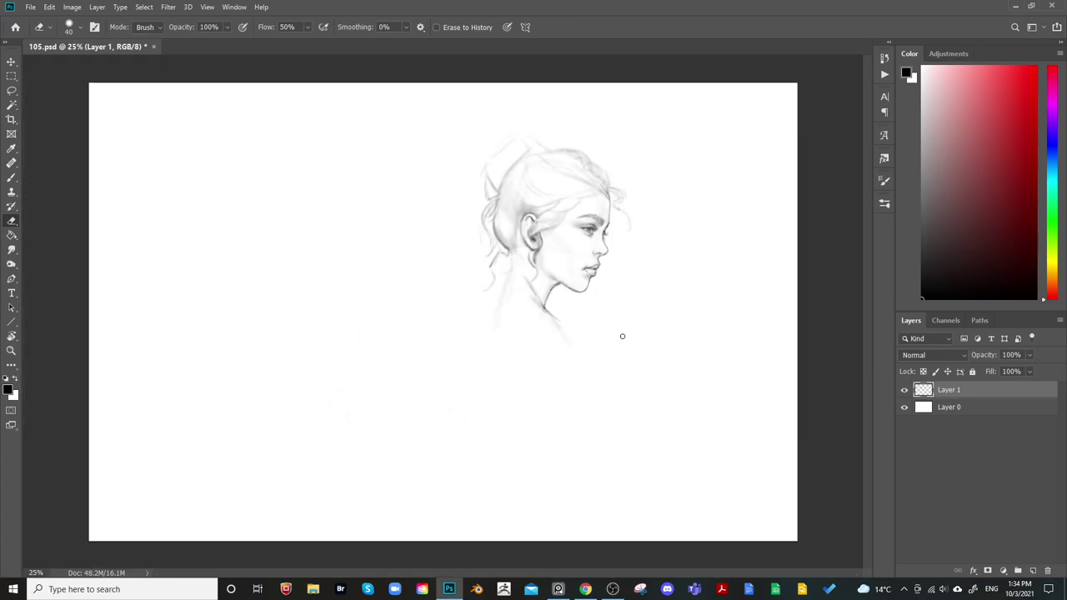
key(ctrl+shift+h)
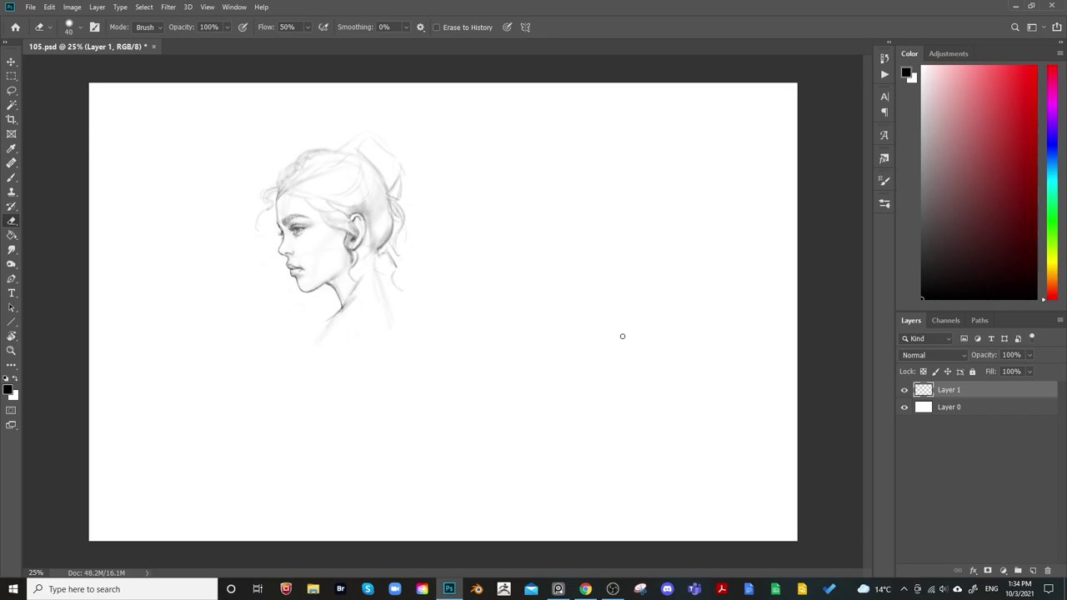
Open Layer 1 in the Liquify filter with Layer 0 as the backdrop and the brush size at 215
click(168, 7)
click(219, 96)
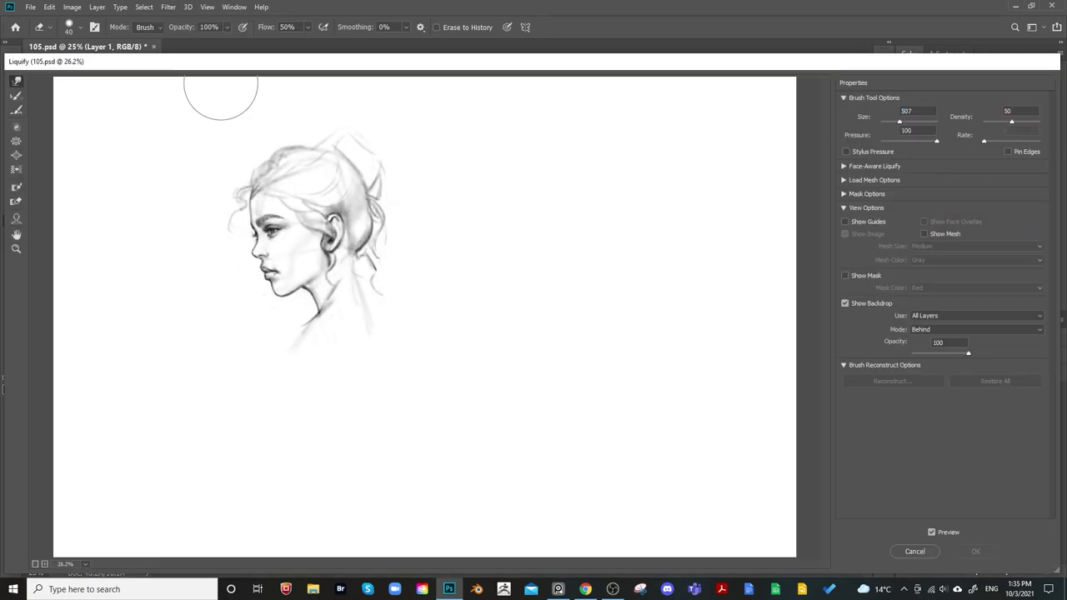
click(941, 317)
click(939, 327)
key(ctrl+=)
key(ctrl+=)
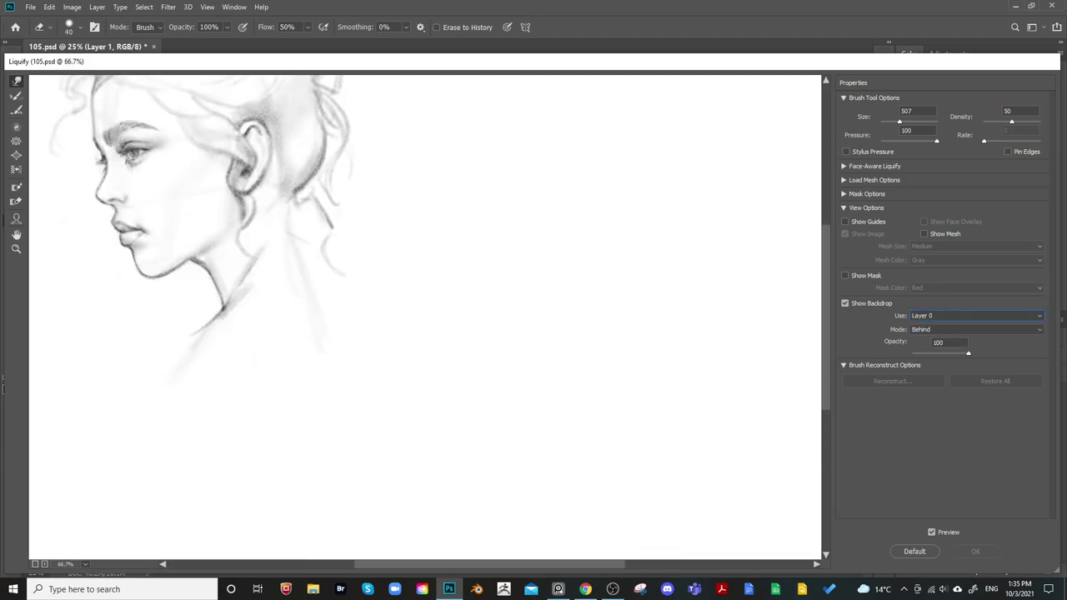
drag(195, 248, 466, 446)
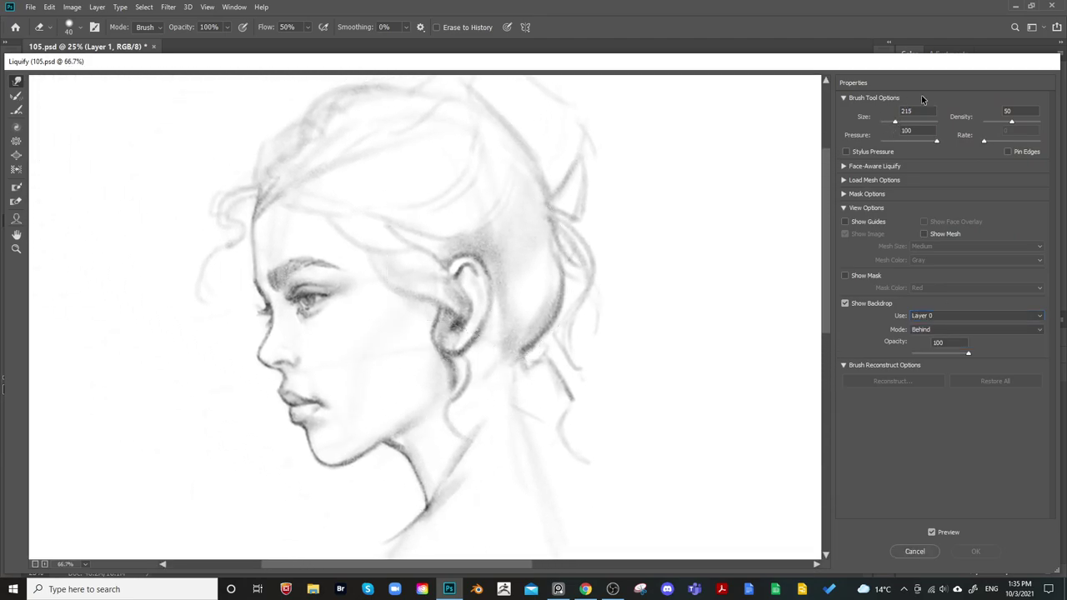
Warp the lips, chin and jawline with the 215 Forward Warp brush
mouse_move(288, 400)
mouse_down()
mouse_move(286, 409)
mouse_move(334, 392)
mouse_move(305, 423)
mouse_move(342, 392)
mouse_move(333, 378)
mouse_move(324, 386)
mouse_move(345, 398)
mouse_move(321, 425)
mouse_move(330, 394)
mouse_up()
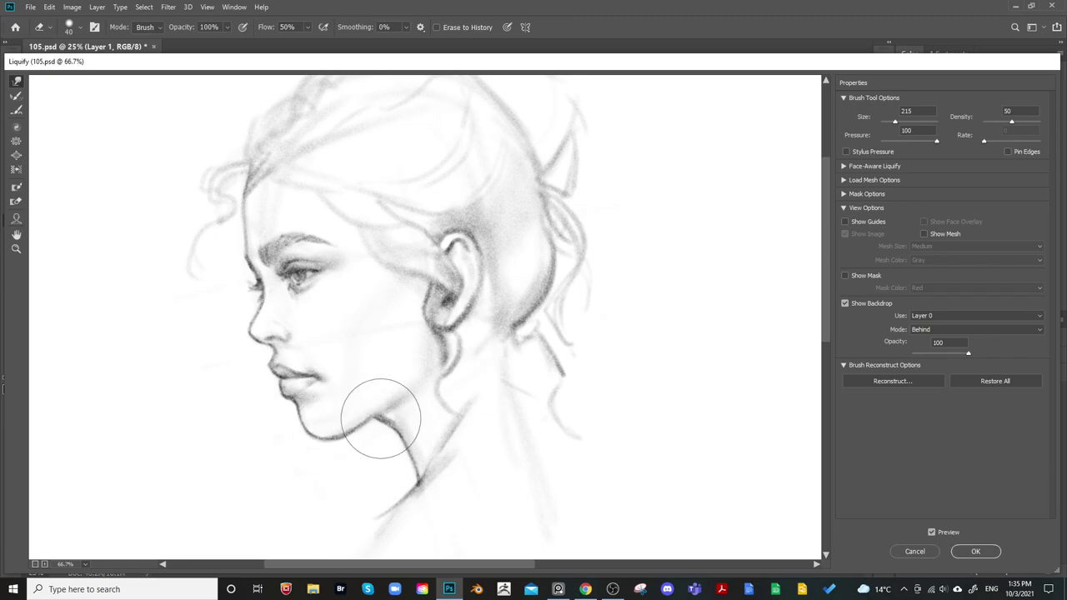
drag(336, 468, 316, 452)
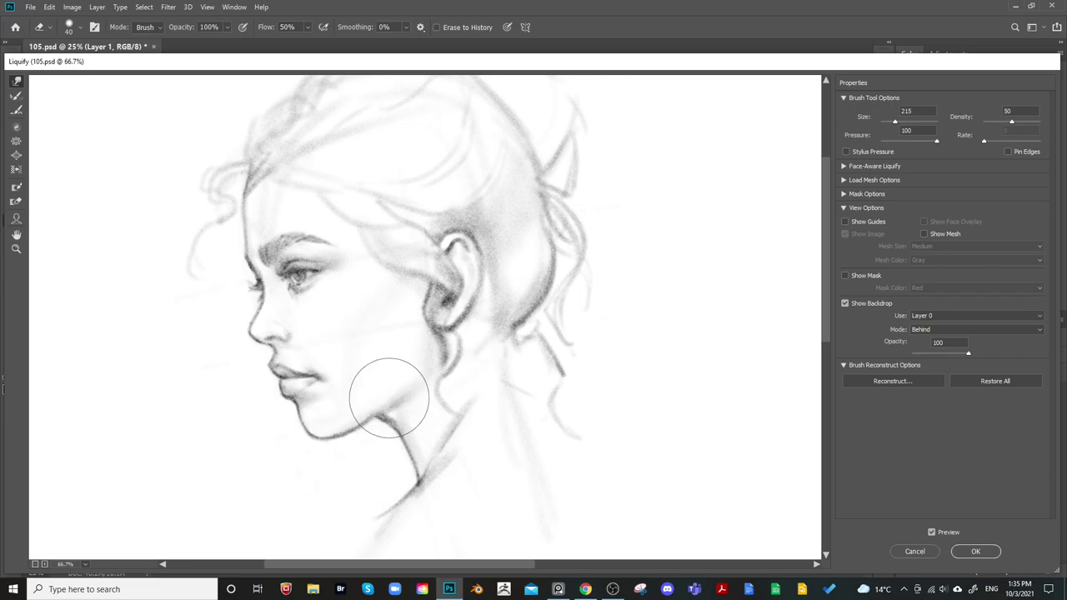
drag(399, 425, 405, 419)
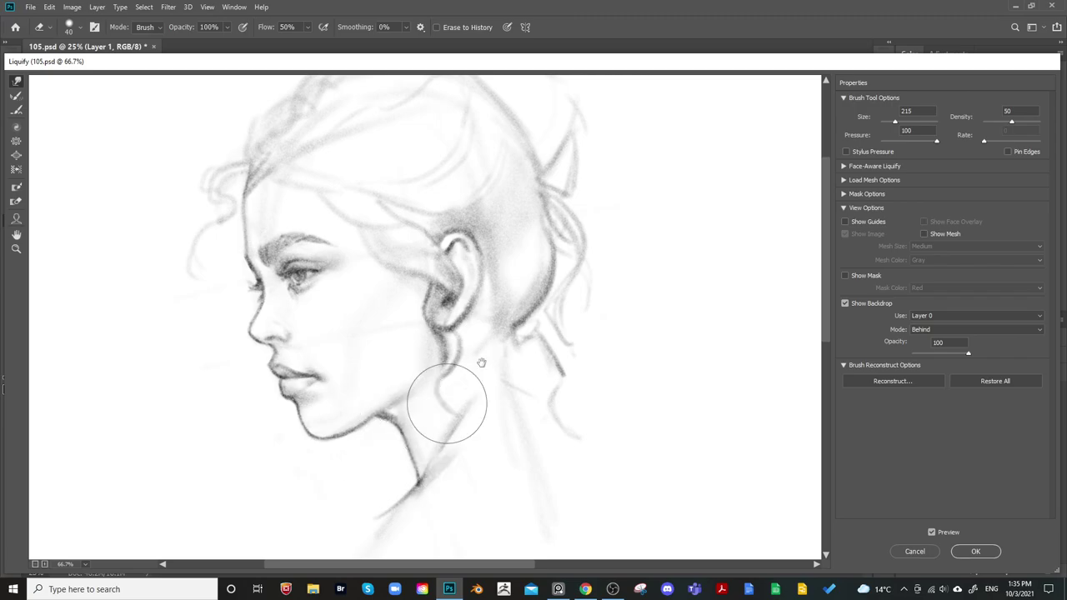
Push the forehead contour outward and reshape the nose profile with the 215 Forward Warp brush
drag(517, 337, 443, 355)
key(ctrl+space)
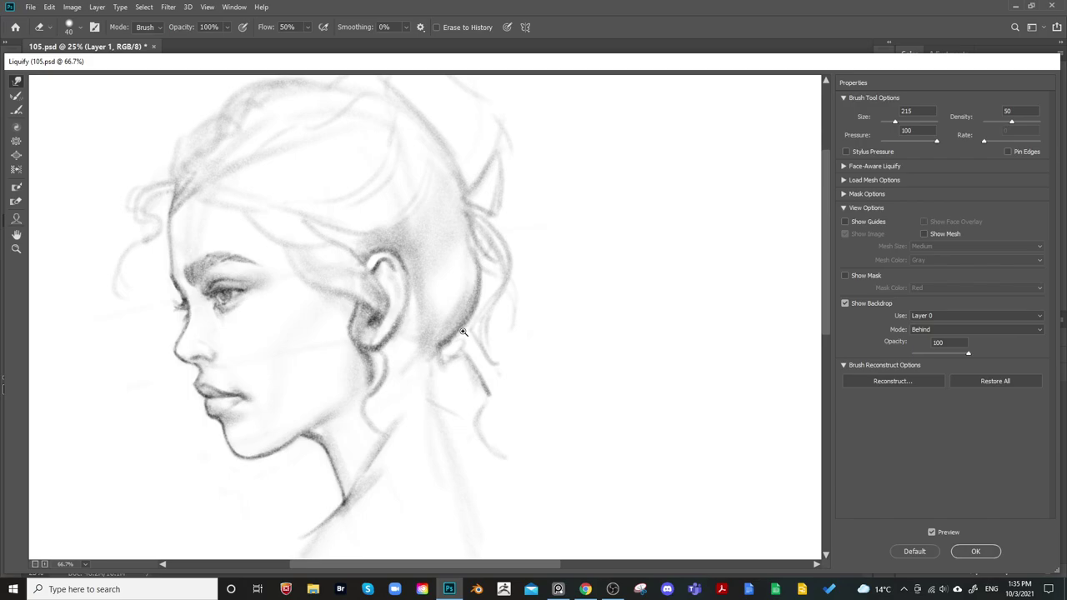
drag(178, 234, 180, 212)
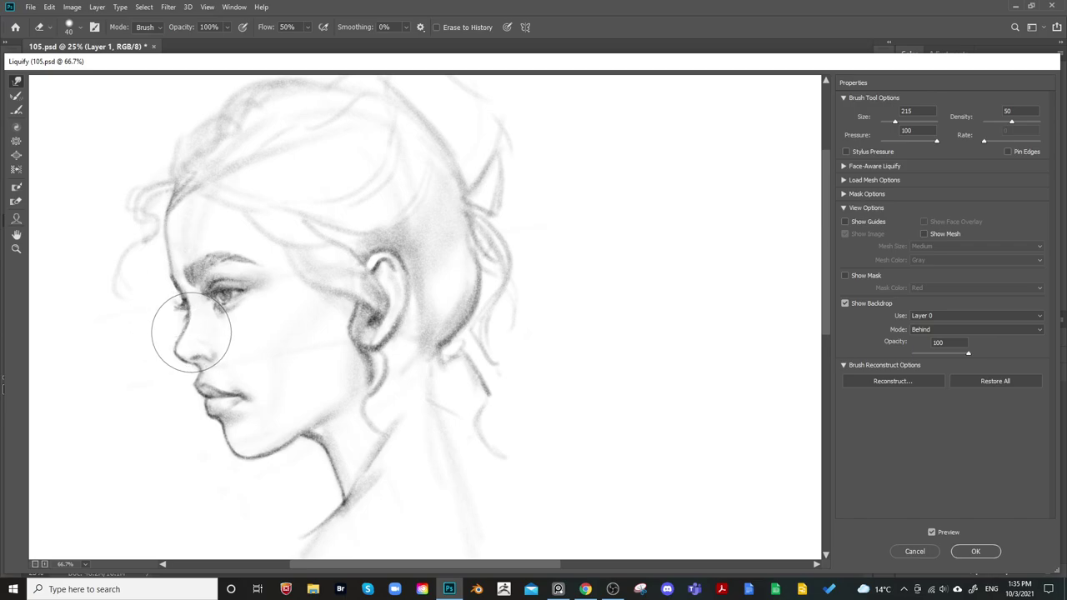
drag(190, 332, 174, 360)
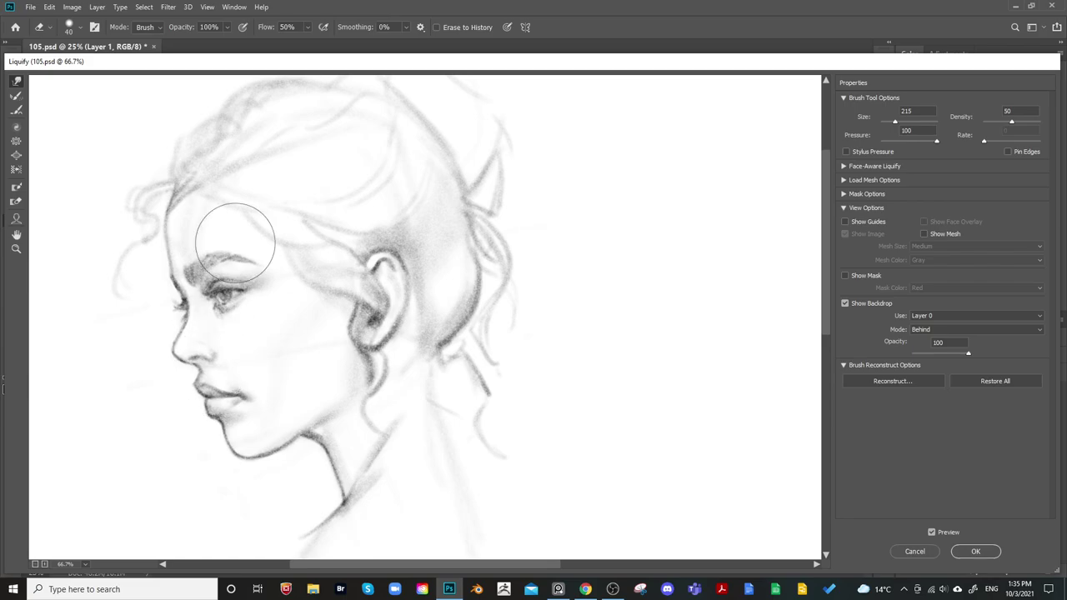
Reduce the warp brush to 77 and push the upper lip slightly forward
key(bracketleft)
key(bracketleft)
key(bracketleft)
key(bracketleft)
key(bracketleft)
key(bracketleft)
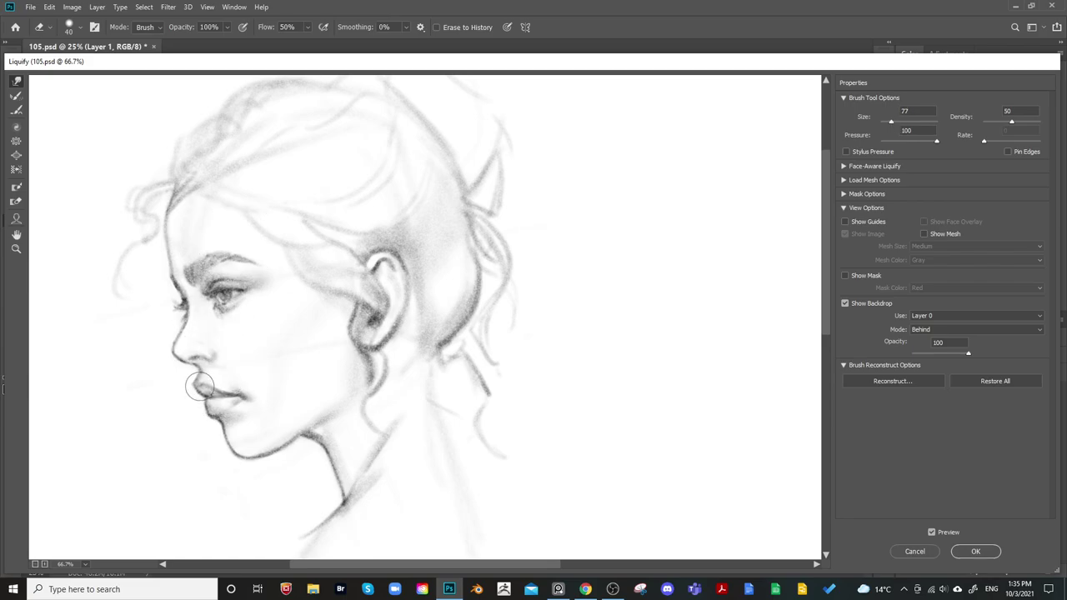
drag(201, 387, 190, 382)
Enlarge the warp brush to 166 and adjust the contours of the chin, lips and nose
key(ctrl+minus)
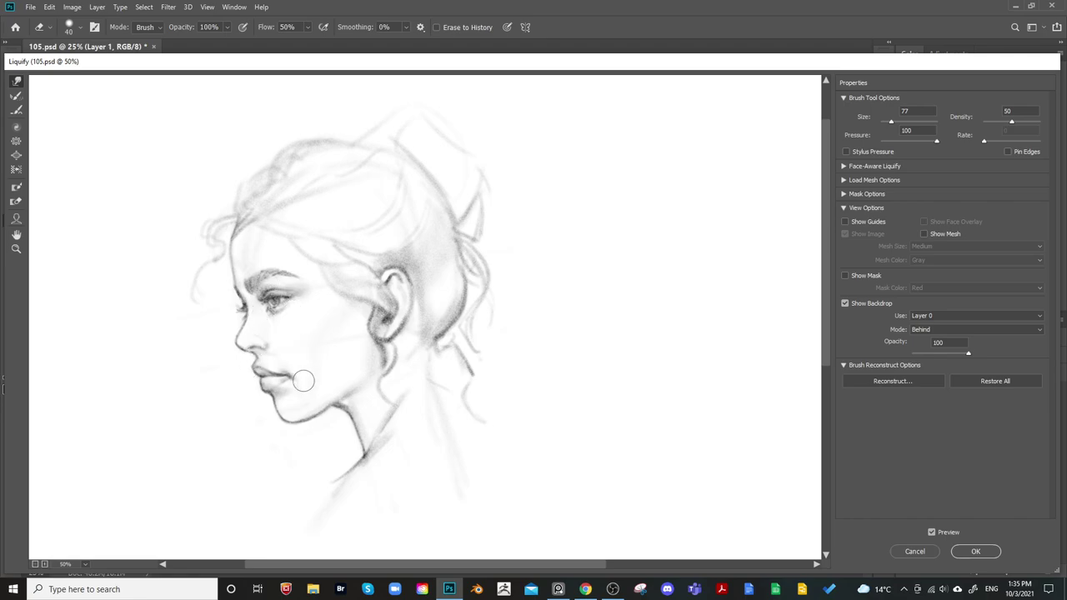
key(bracketright)
key(bracketright)
key(bracketright)
key(bracketright)
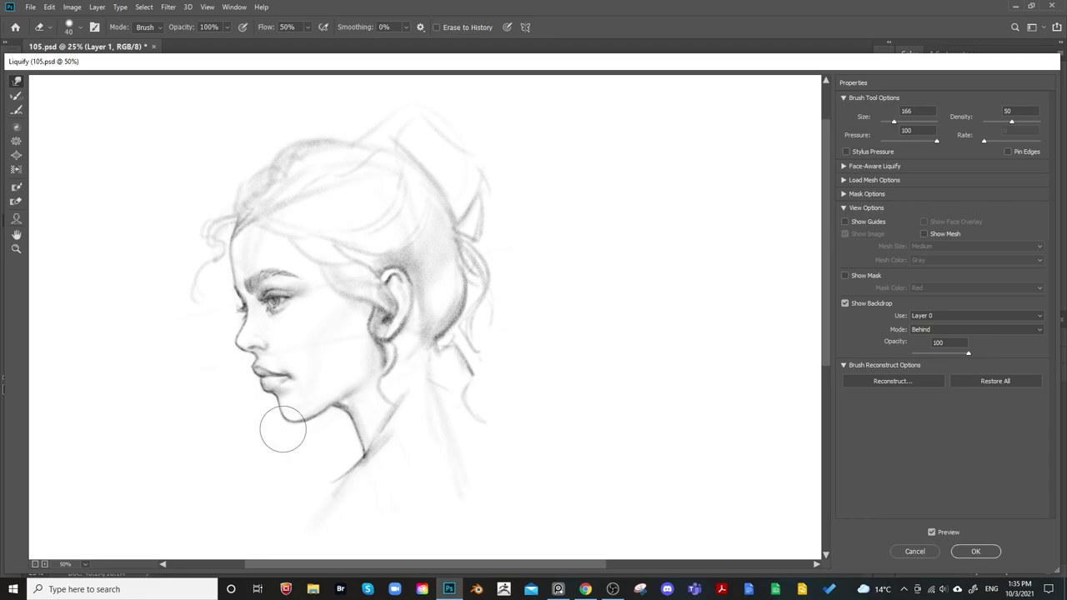
mouse_move(311, 427)
mouse_down()
mouse_move(281, 393)
mouse_move(256, 385)
mouse_up()
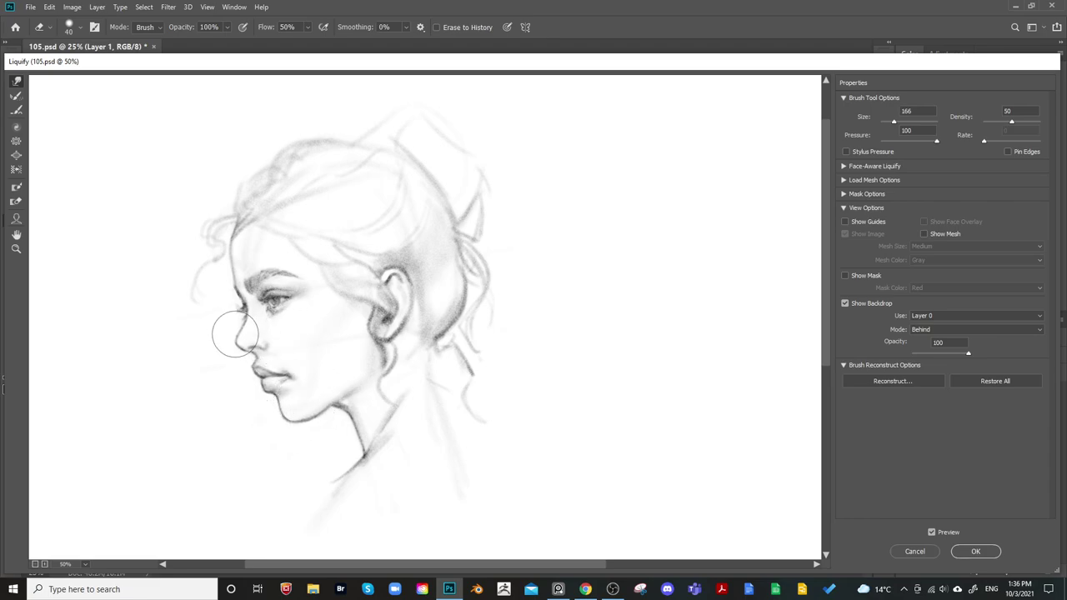
drag(470, 204, 464, 166)
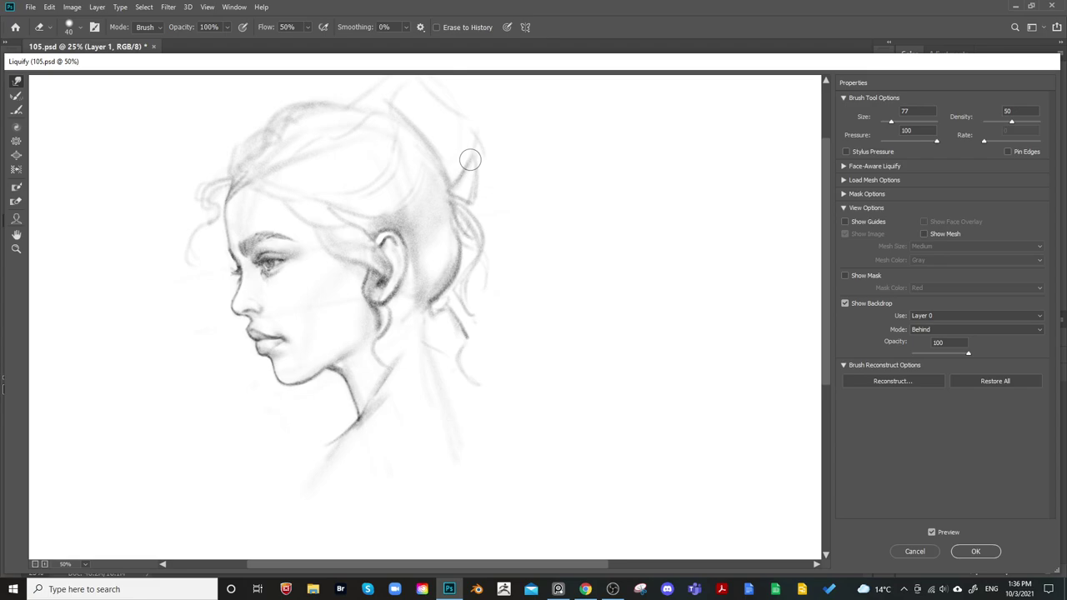
Apply the Liquify warp to the woman's head and mirror the canvas horizontally to check the profile
click(958, 551)
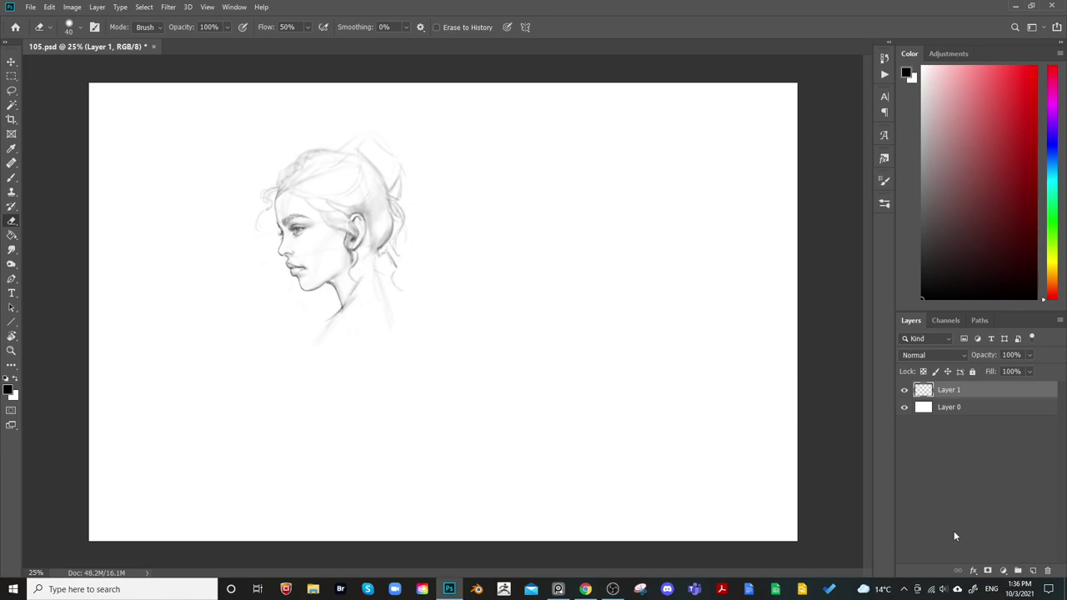
key(ctrl+shift+h)
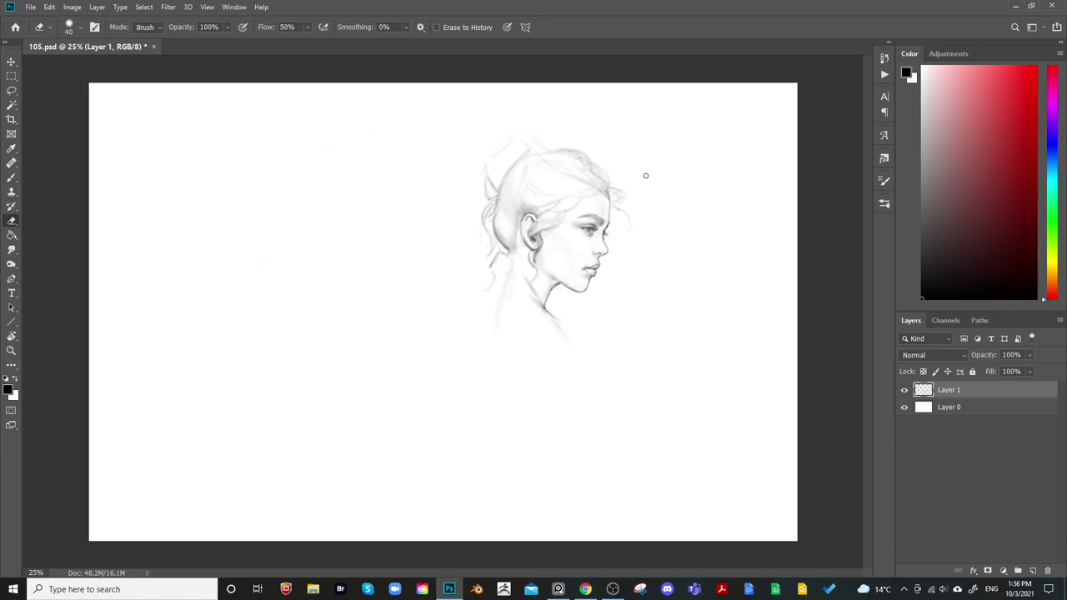
Touch up the nose and forehead contour of the mirrored profile with the brush and eraser
key(ctrl+plus)
key(ctrl+plus)
drag(684, 230, 499, 387)
key(b)
key(e)
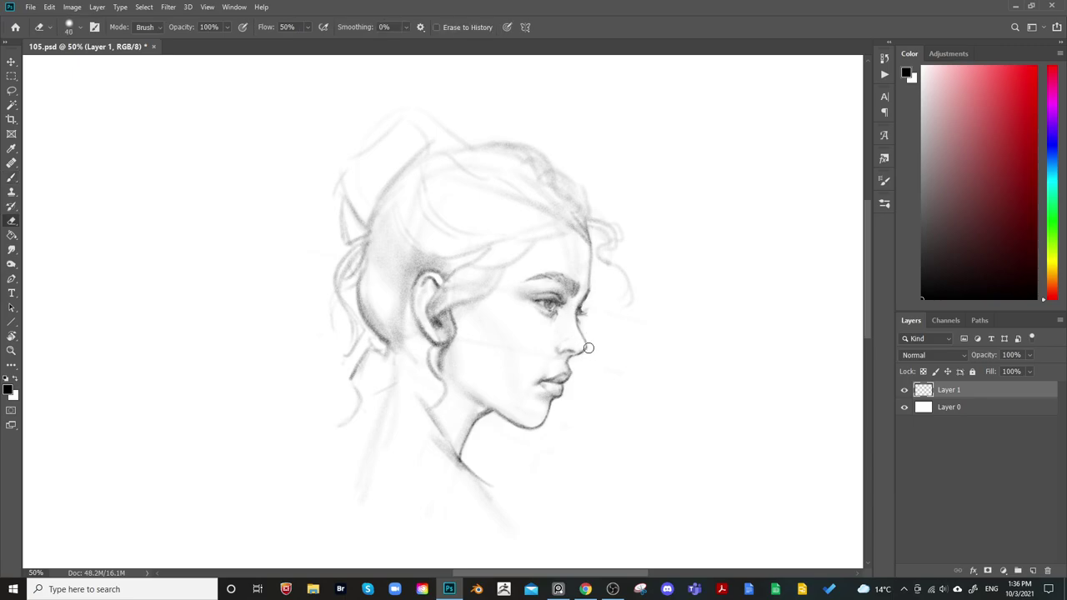
key(b)
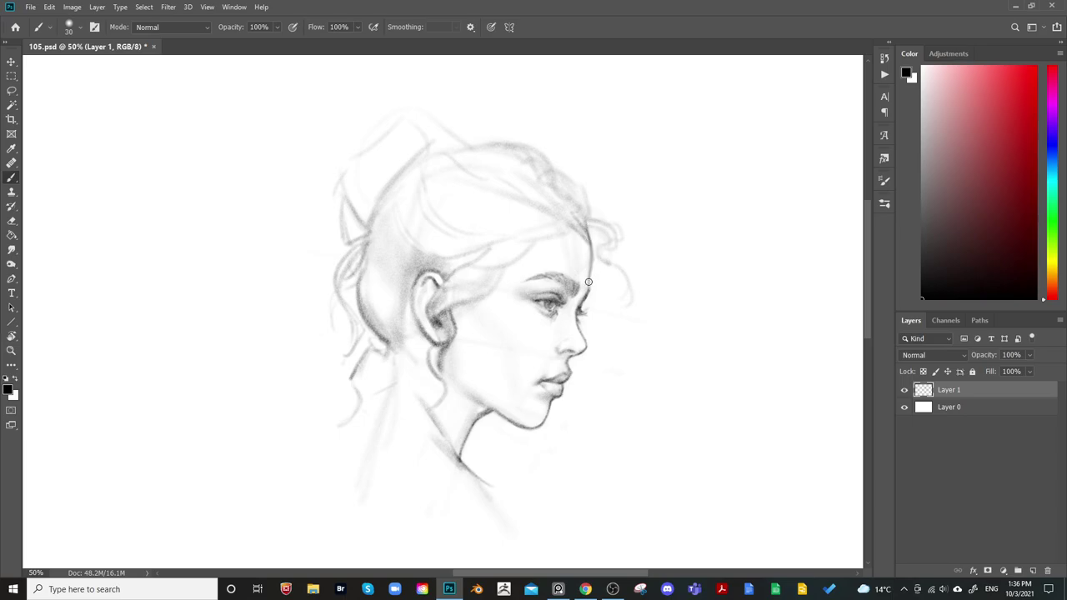
key(e)
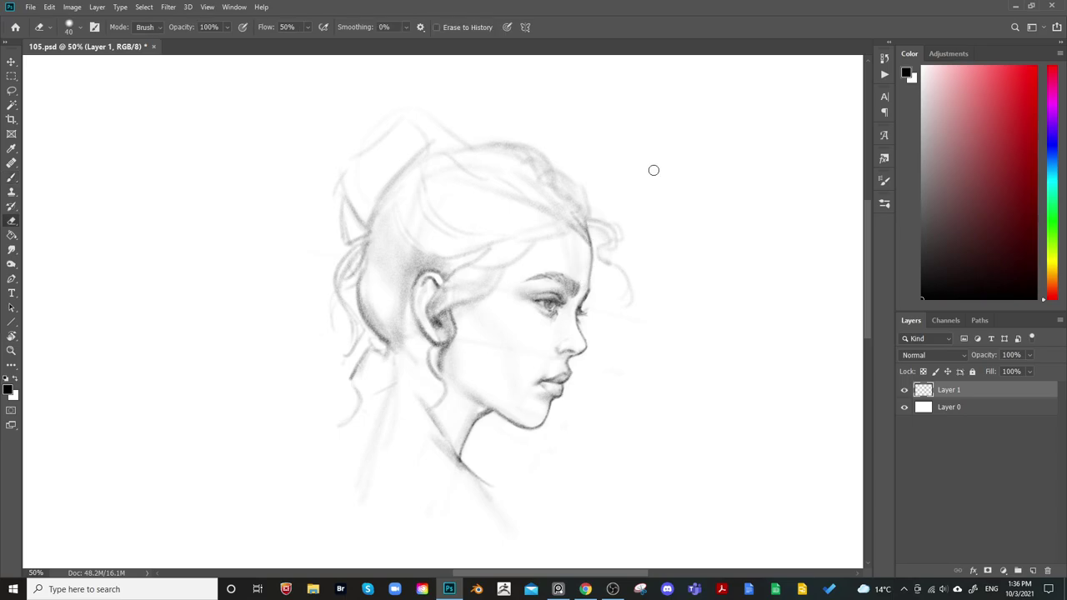
Restore the canvas orientation and move the woman's head toward the canvas's upper-left corner with Free Transform
key(ctrl+minus)
mouse_move(555, 376)
mouse_down()
mouse_move(785, 243)
mouse_move(492, 372)
mouse_move(624, 461)
mouse_up()
key(ctrl+t)
drag(486, 374, 298, 358)
key(Return)
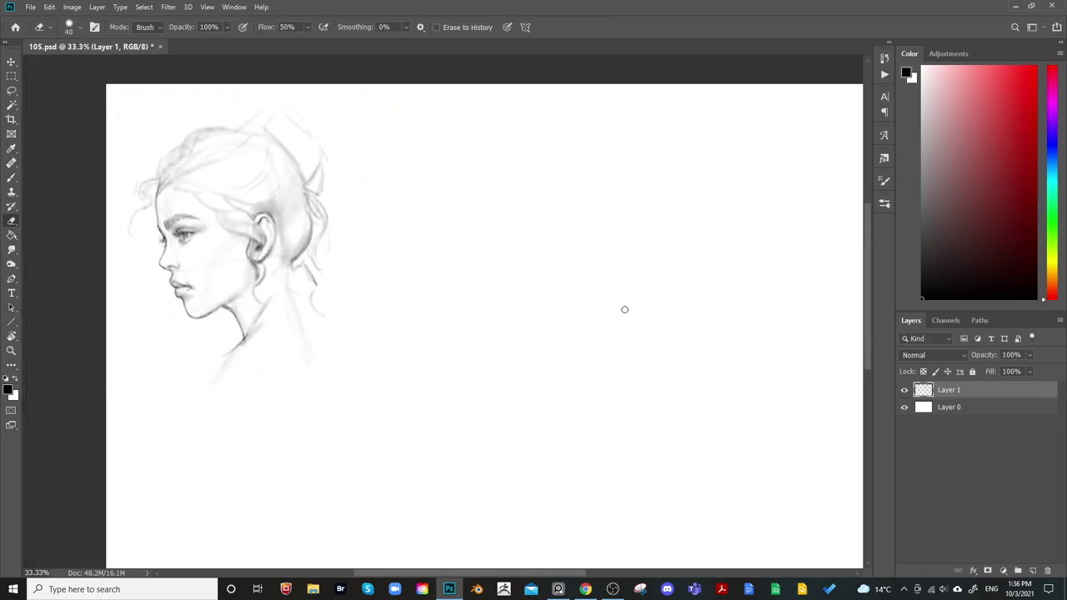
Create a new layer and block in the outline of a second left-facing head beside the woman's, enlarging the brush to 80
drag(617, 381, 509, 388)
click(1031, 571)
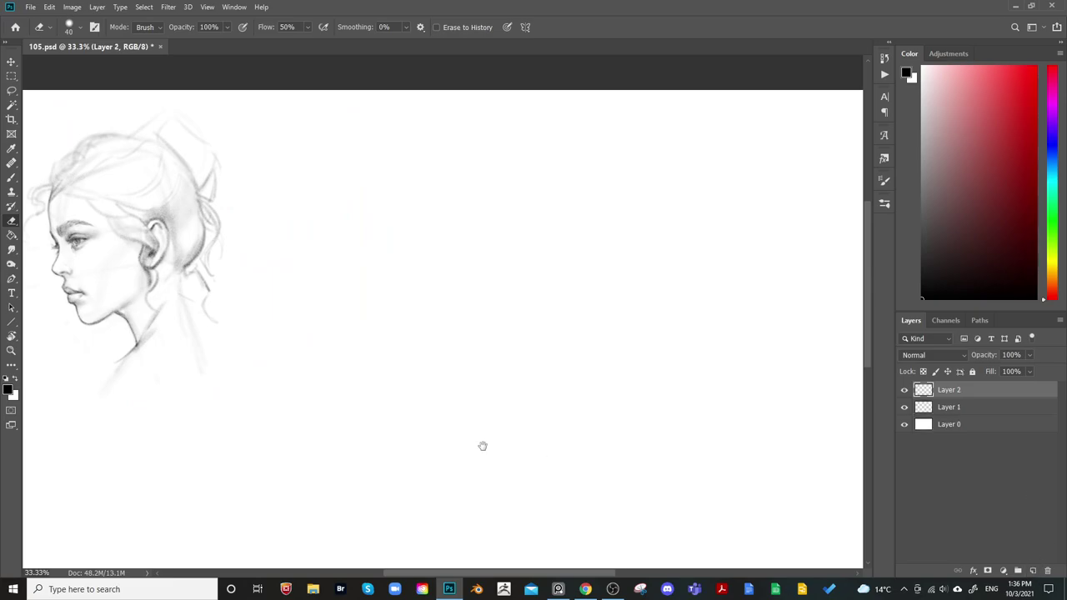
key(b)
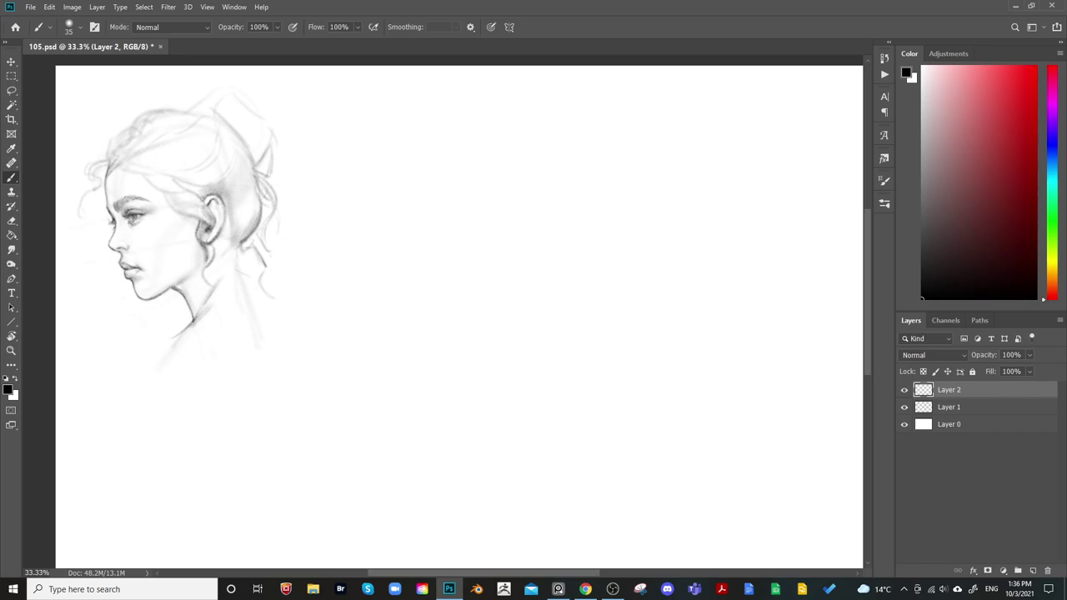
drag(473, 271, 393, 257)
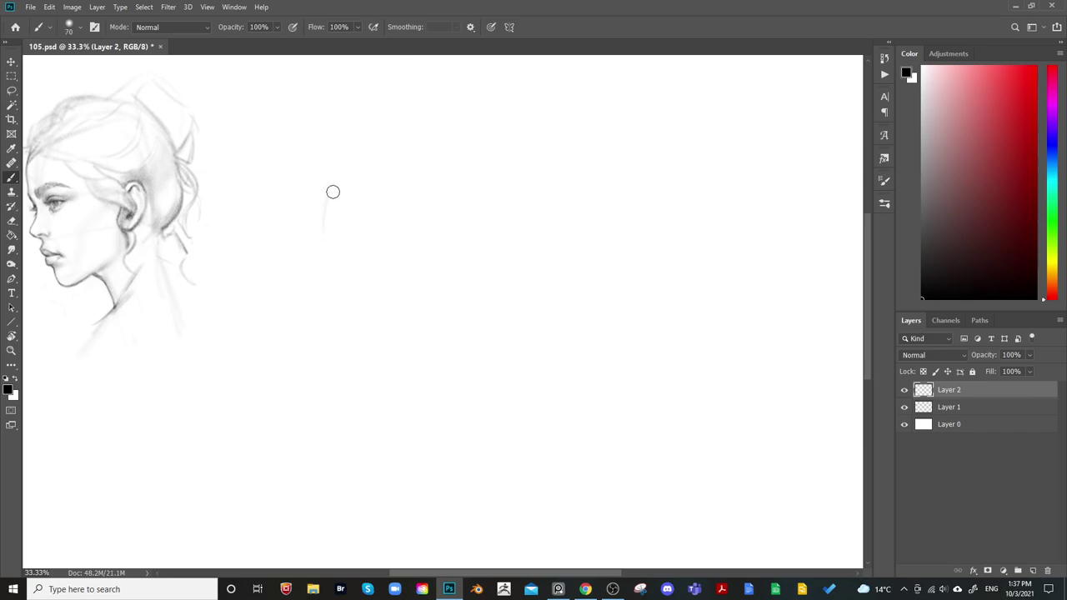
key(bracketright)
mouse_move(340, 173)
mouse_down()
mouse_move(328, 254)
mouse_move(353, 172)
mouse_move(412, 170)
mouse_up()
mouse_move(343, 173)
mouse_down()
mouse_move(440, 182)
mouse_move(456, 221)
mouse_move(452, 116)
mouse_move(448, 267)
mouse_up()
mouse_move(337, 178)
mouse_down()
mouse_move(319, 288)
mouse_move(326, 337)
mouse_move(362, 199)
mouse_up()
mouse_move(327, 313)
mouse_down()
mouse_move(371, 315)
mouse_move(438, 280)
mouse_move(450, 261)
mouse_up()
drag(335, 331, 432, 300)
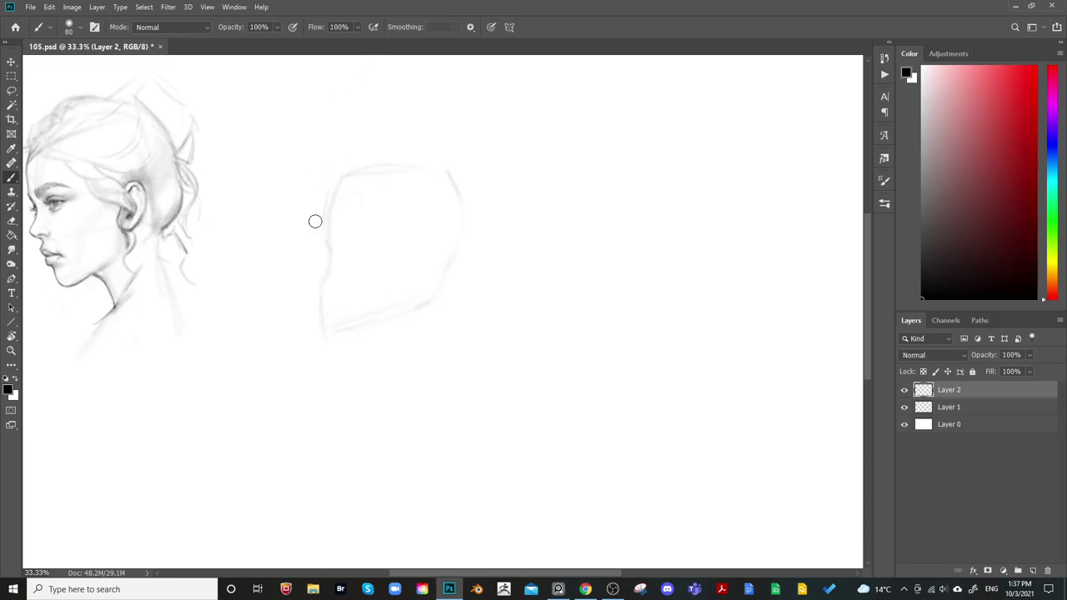
Enlarge the eraser to 150 and erase the stray inner line along the front of the new head's face
key(e)
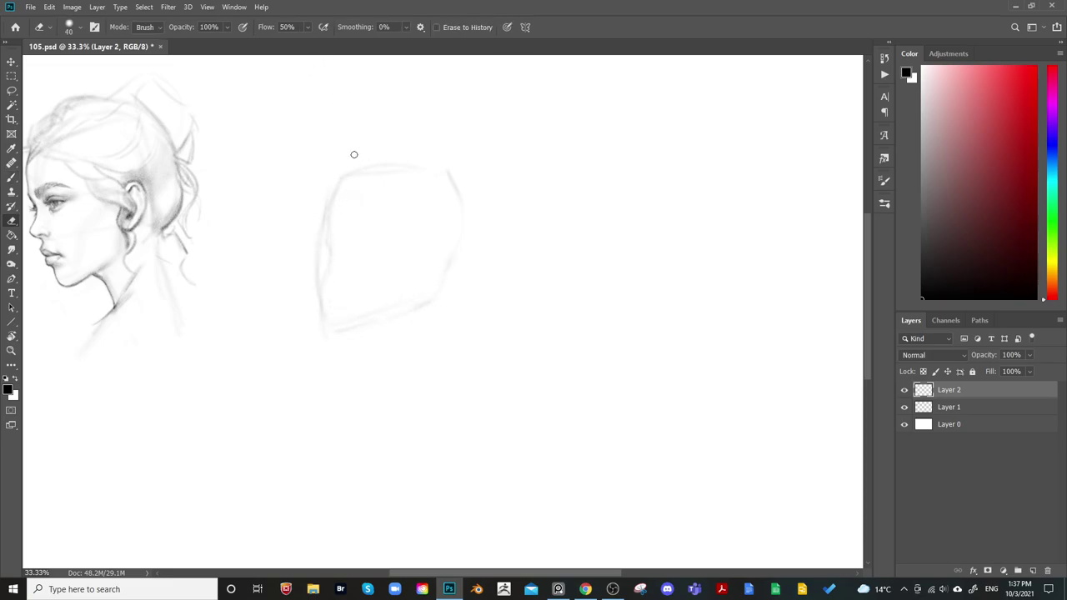
key(bracketright)
key(bracketright)
key(bracketright)
key(bracketright)
key(bracketright)
key(bracketright)
key(bracketright)
key(bracketright)
key(b)
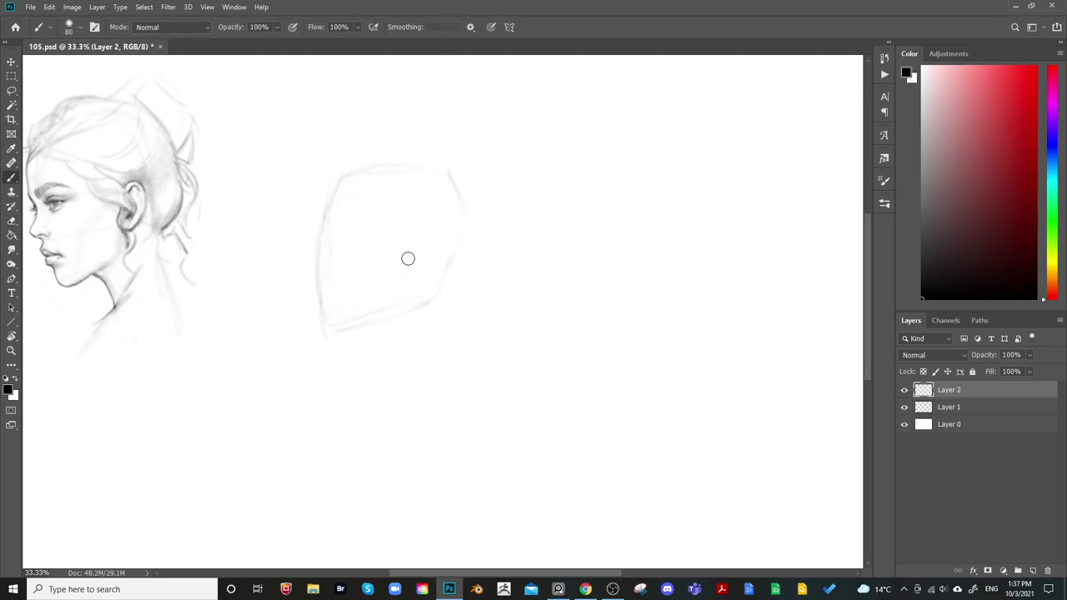
Sketch the back of the jaw and the front of the neck, erasing the excess around the throat line
drag(403, 249, 393, 305)
drag(387, 327, 405, 378)
mouse_move(323, 265)
mouse_down()
mouse_move(330, 320)
mouse_move(374, 336)
mouse_move(401, 396)
mouse_up()
key(e)
mouse_move(391, 324)
mouse_down()
mouse_move(407, 367)
mouse_move(396, 383)
mouse_move(408, 416)
mouse_up()
key(b)
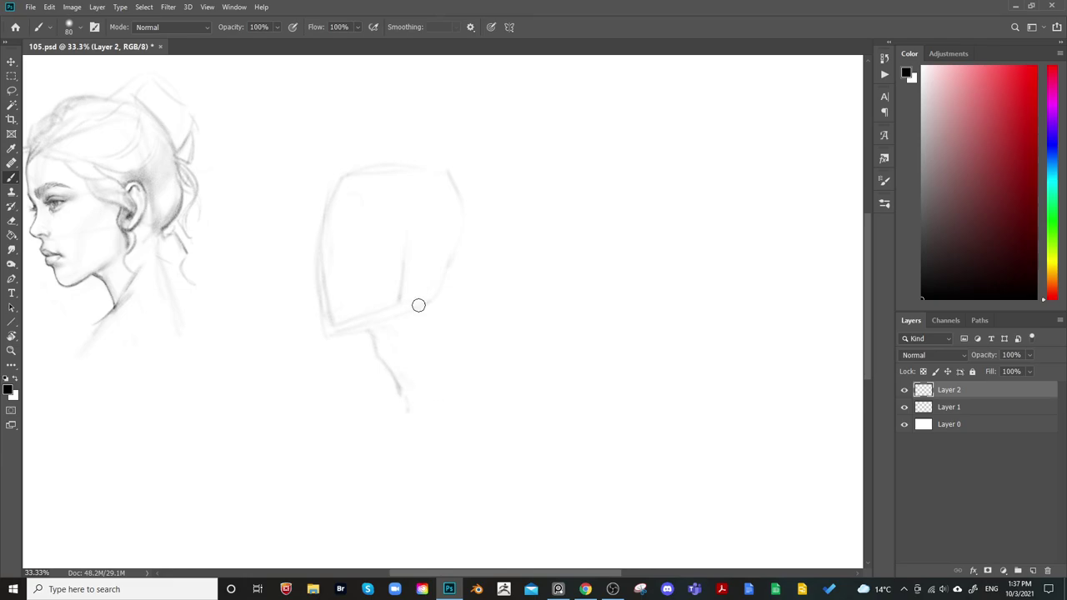
Lasso the second head sketch, enlarge it slightly and shift it toward the woman's head
key(l)
mouse_move(435, 140)
mouse_down()
mouse_move(409, 443)
mouse_move(433, 143)
mouse_up()
key(ctrl+t)
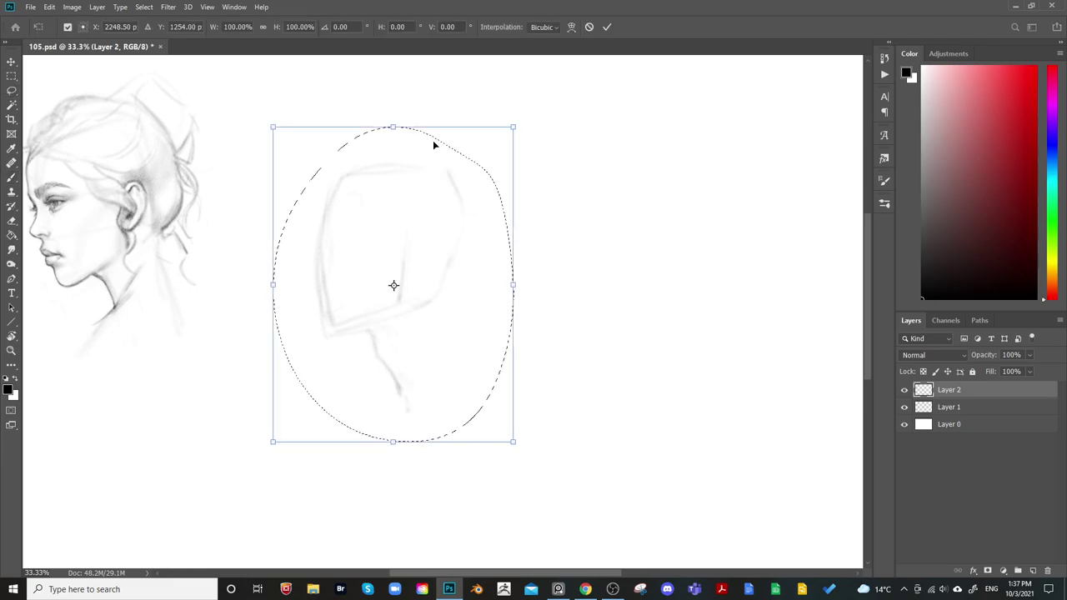
mouse_move(515, 440)
mouse_down()
mouse_move(531, 461)
mouse_move(474, 411)
mouse_up()
key(Return)
key(ctrl+d)
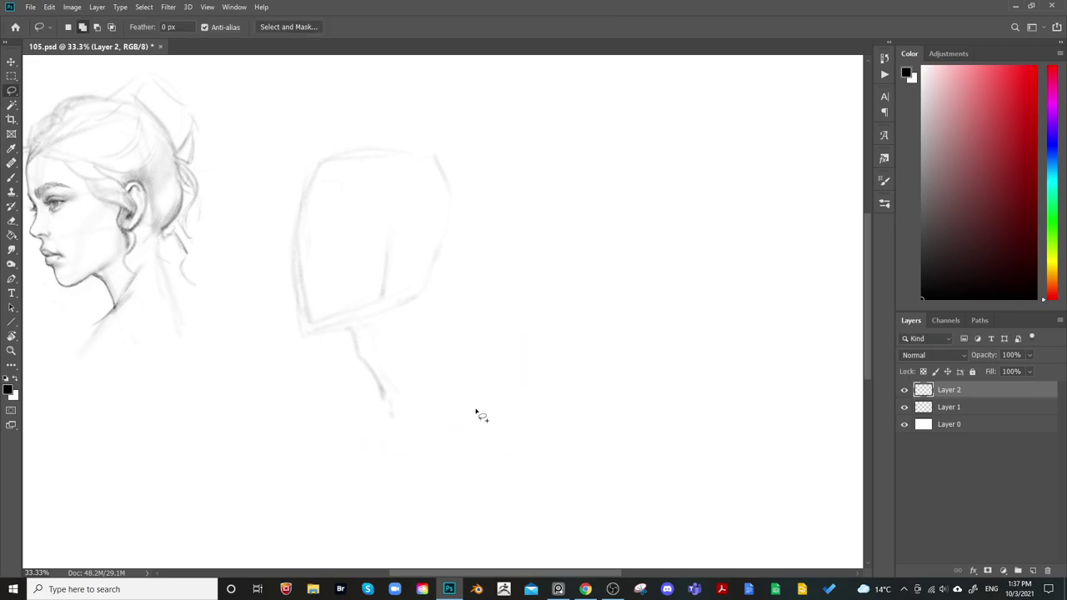
Sketch the hairline, temple, cheek line and ear, and shape the back of the skull and neck
key(b)
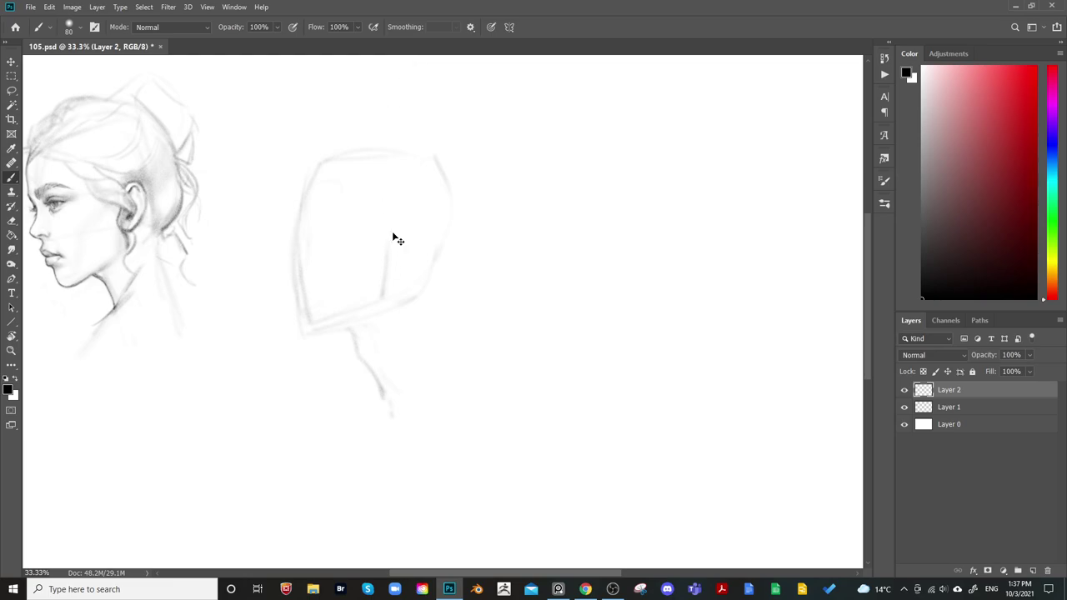
drag(388, 245, 390, 218)
drag(314, 180, 362, 178)
drag(348, 179, 345, 203)
mouse_move(374, 257)
mouse_down()
mouse_move(387, 207)
mouse_move(390, 246)
mouse_move(397, 232)
mouse_move(417, 233)
mouse_move(418, 253)
mouse_move(388, 276)
mouse_move(417, 253)
mouse_move(412, 233)
mouse_move(390, 276)
mouse_up()
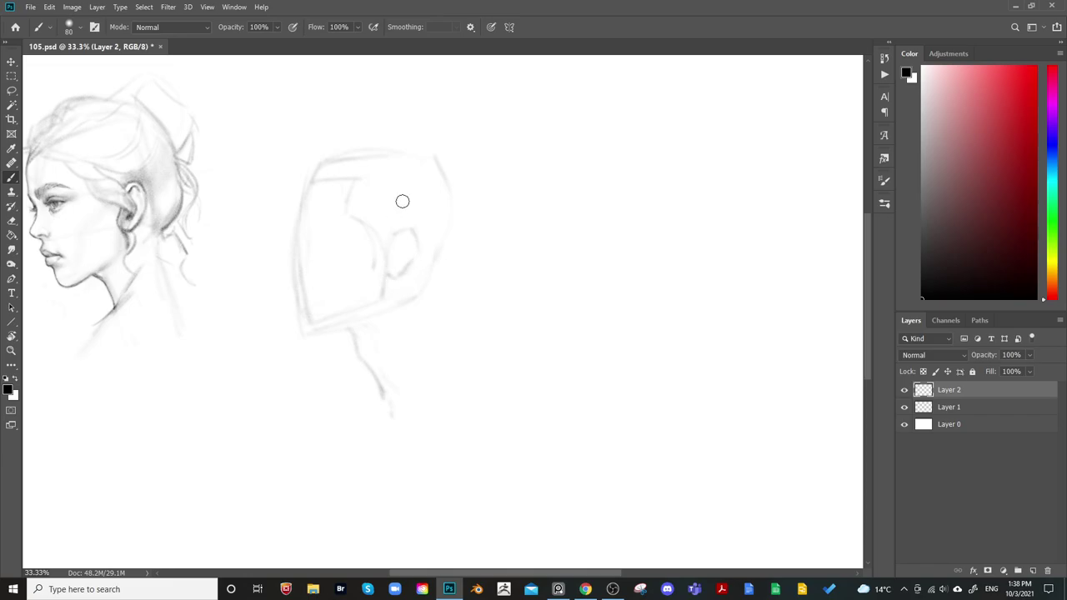
drag(450, 200, 439, 257)
mouse_move(450, 170)
mouse_down()
mouse_move(458, 218)
mouse_move(431, 283)
mouse_move(433, 259)
mouse_move(423, 276)
mouse_move(433, 261)
mouse_move(450, 357)
mouse_up()
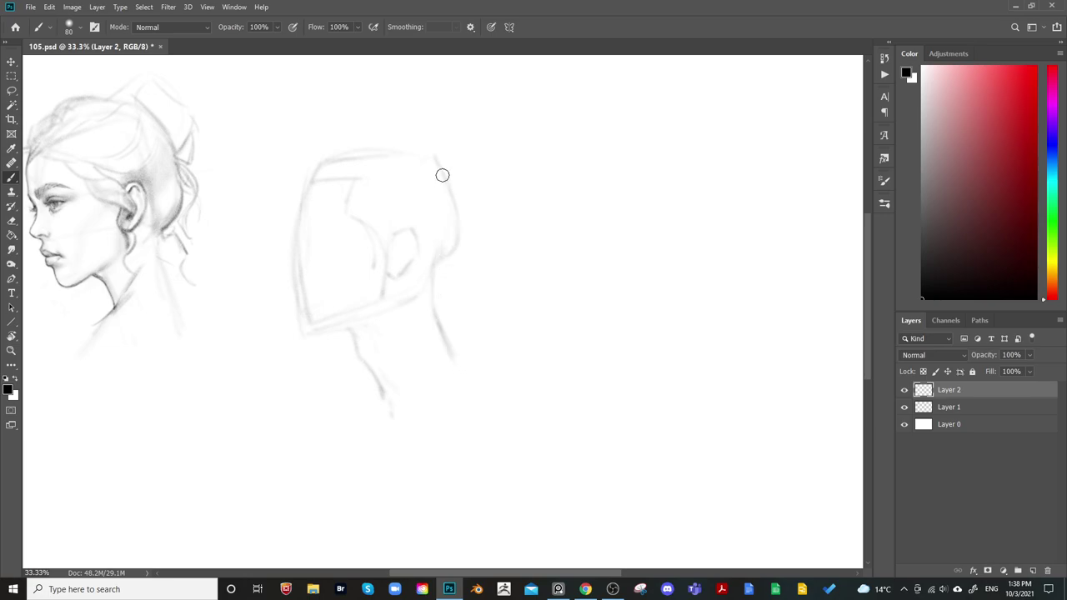
Lasso the whole second head again and scale it up slightly with Free Transform
mouse_move(585, 185)
mouse_down()
mouse_move(619, 288)
mouse_move(624, 209)
mouse_move(564, 204)
mouse_up()
key(l)
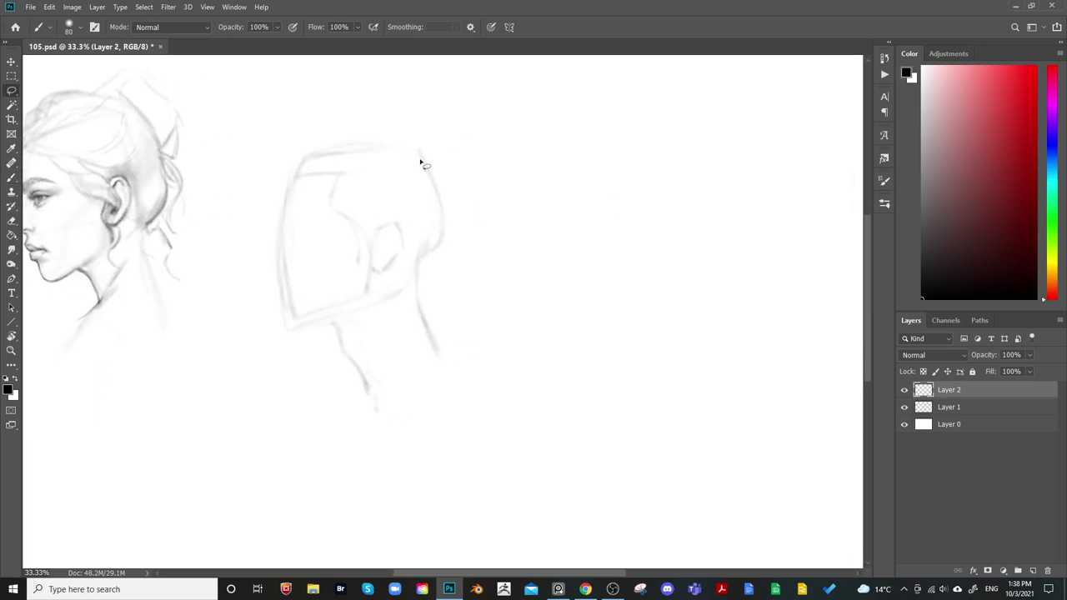
mouse_move(417, 108)
mouse_down()
mouse_move(250, 314)
mouse_move(529, 200)
mouse_up()
key(ctrl+t)
drag(533, 439, 555, 483)
key(Return)
key(ctrl+d)
mouse_move(354, 317)
mouse_down()
mouse_move(417, 358)
mouse_move(437, 339)
mouse_up()
Draw the brow guideline, firm up the forehead edge and add hair marks on the crown, reducing the brush to 45
key(b)
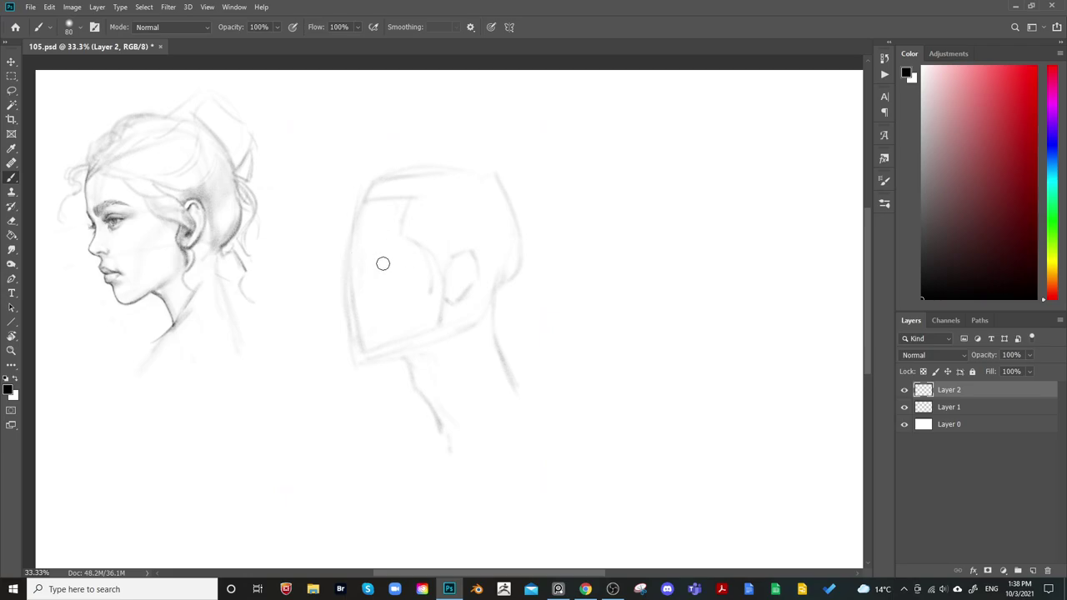
drag(395, 260, 397, 259)
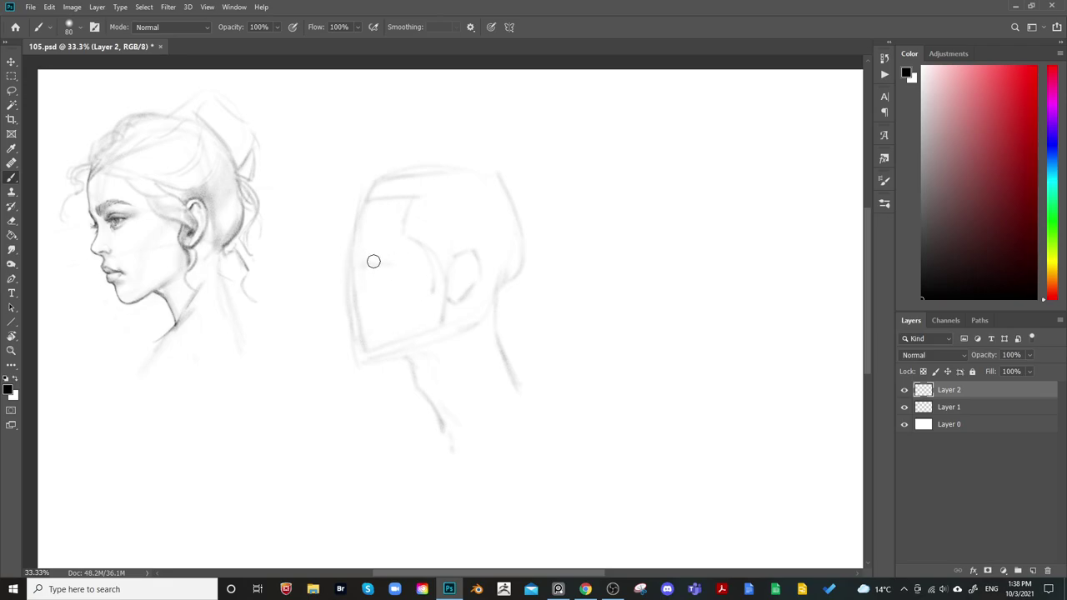
key(bracketleft)
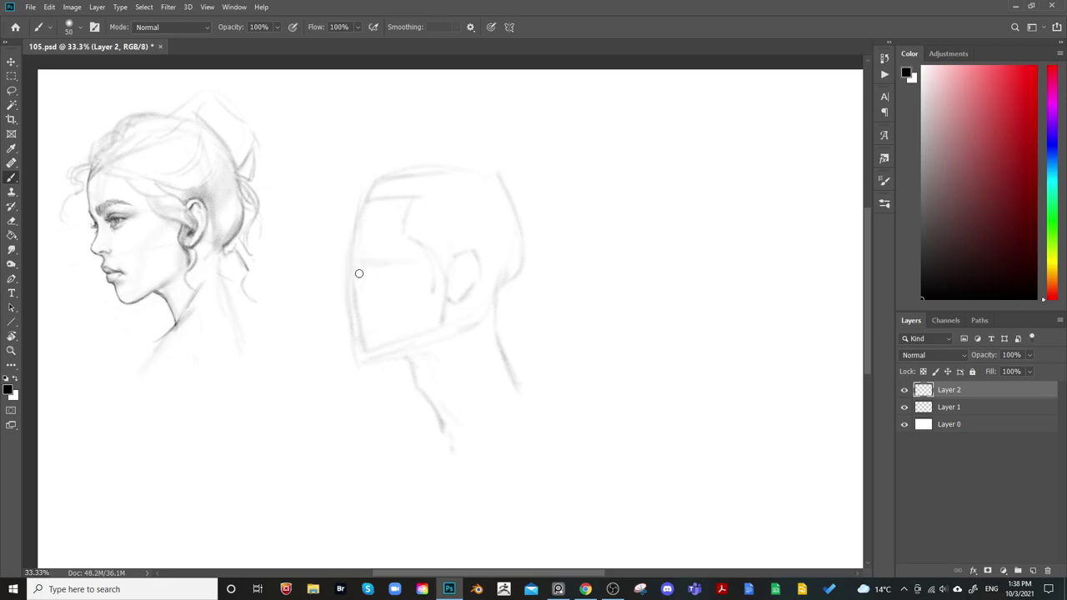
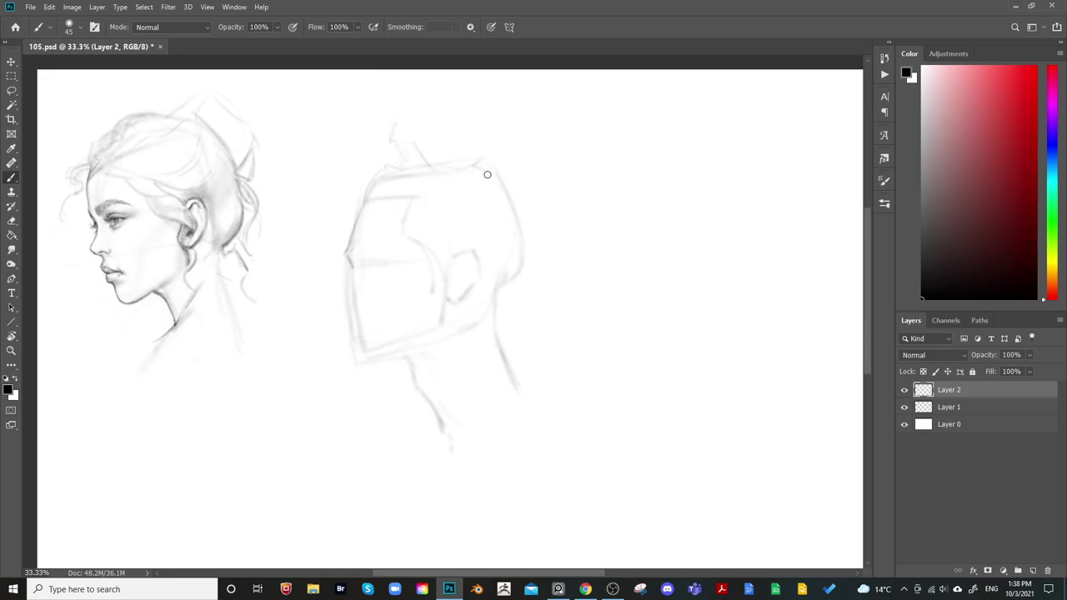
drag(468, 166, 486, 176)
Darken the forehead contour and sketch the nose profile and nostril with a 40 brush, trimming excess with the 150 eraser
key(bracketright)
key(bracketright)
key(bracketright)
key(bracketleft)
key(bracketleft)
key(bracketleft)
key(e)
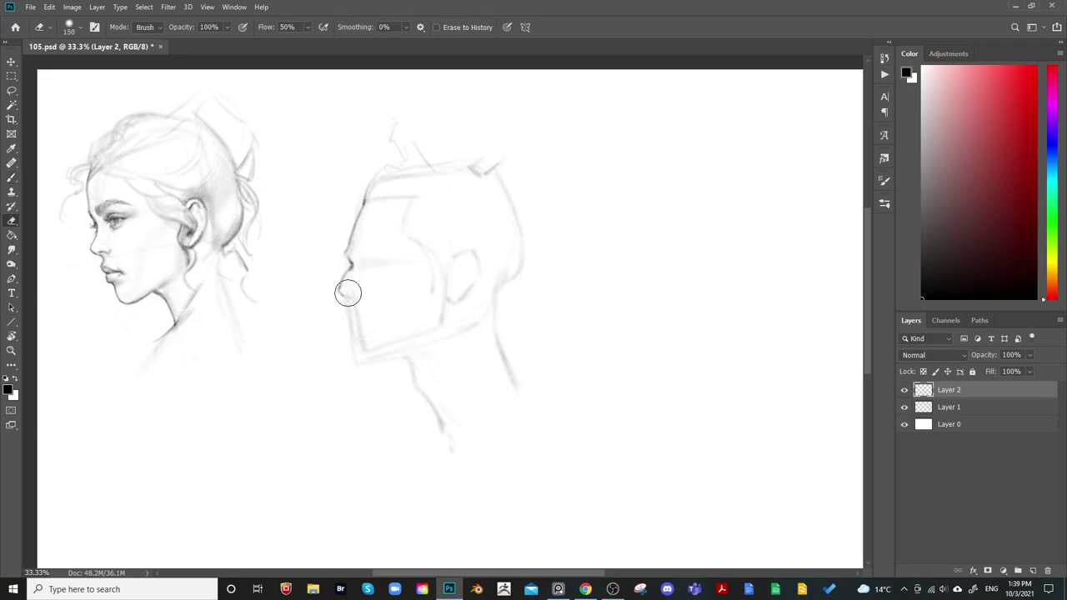
key(b)
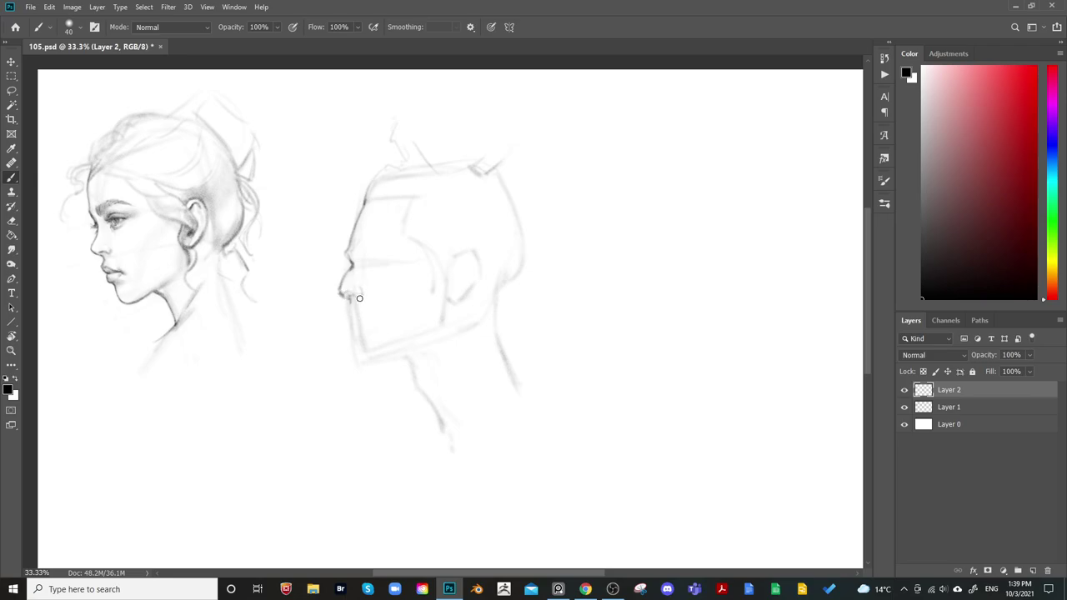
Mirror the canvas and back to check the head, and rework the brow contour and the area below the nose
key(ctrl+shift+h)
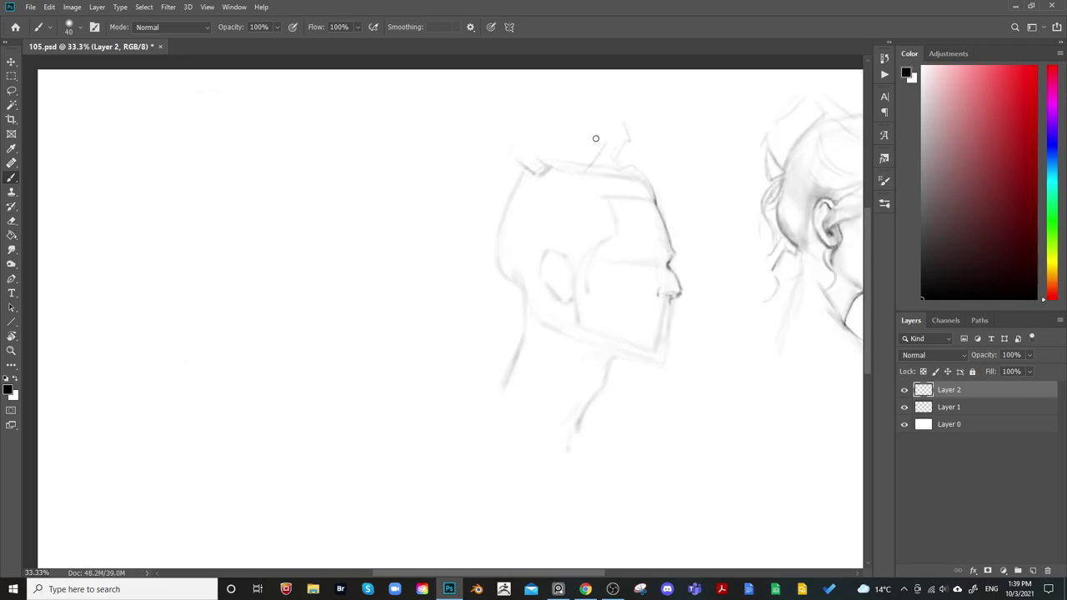
key(ctrl+shift+h)
key(e)
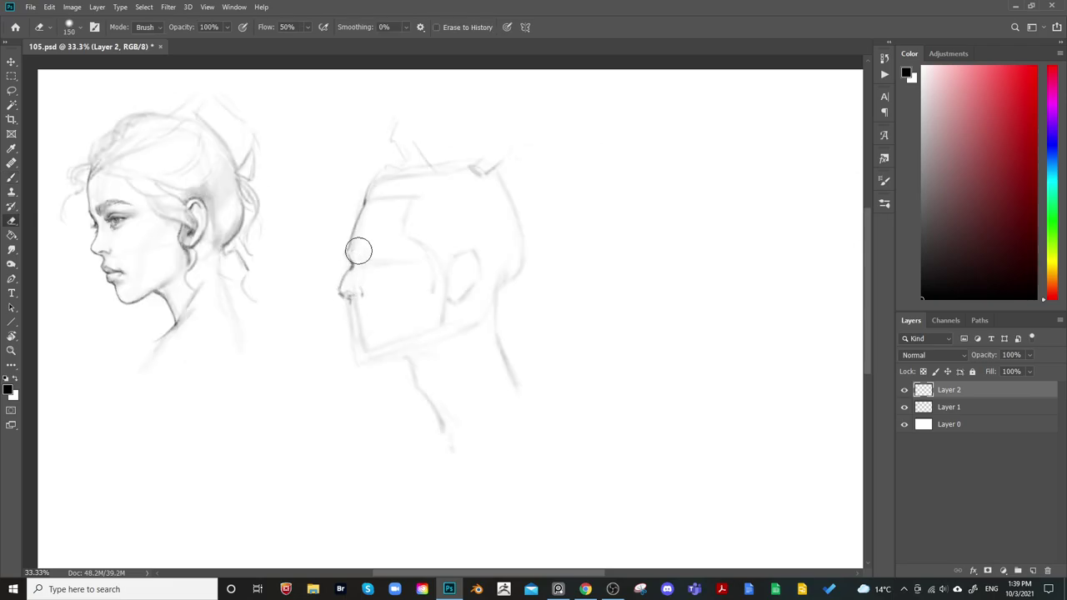
key(b)
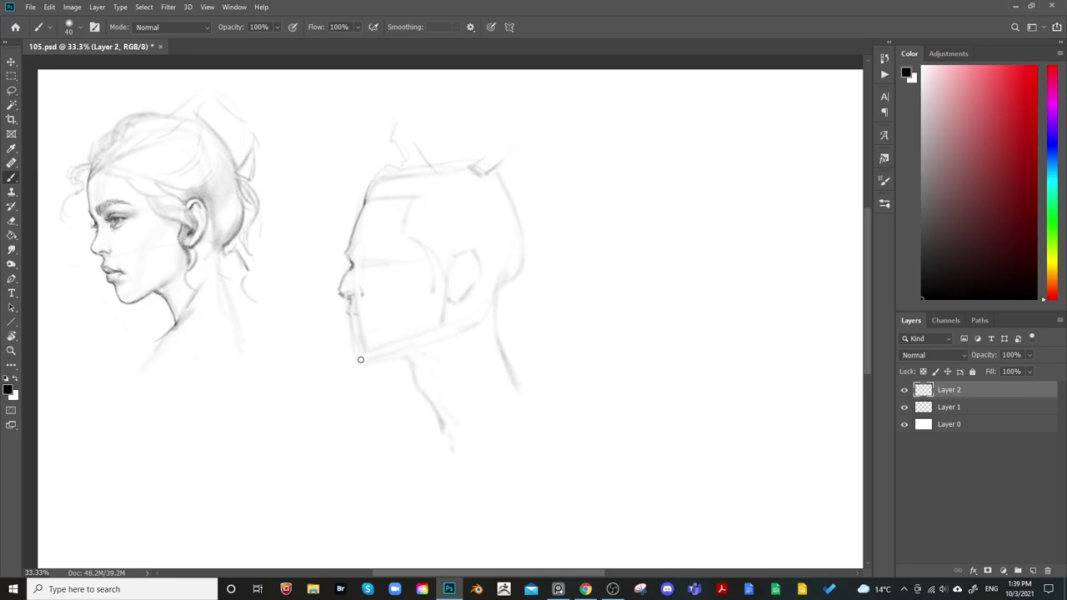
drag(356, 314, 336, 313)
drag(332, 294, 311, 313)
mouse_move(317, 302)
mouse_down()
mouse_move(310, 322)
mouse_move(320, 318)
mouse_move(342, 359)
mouse_move(339, 335)
mouse_up()
key(ctrl+z)
key(ctrl+z)
key(ctrl+z)
mouse_move(351, 297)
mouse_down()
mouse_move(333, 303)
mouse_move(342, 364)
mouse_move(336, 318)
mouse_up()
key(ctrl+z)
key(ctrl+z)
key(ctrl+z)
key(ctrl+z)
key(ctrl+z)
Erase the line below the nose and sketch the upper and lower lips in profile
key(e)
drag(345, 308, 358, 309)
key(b)
key(e)
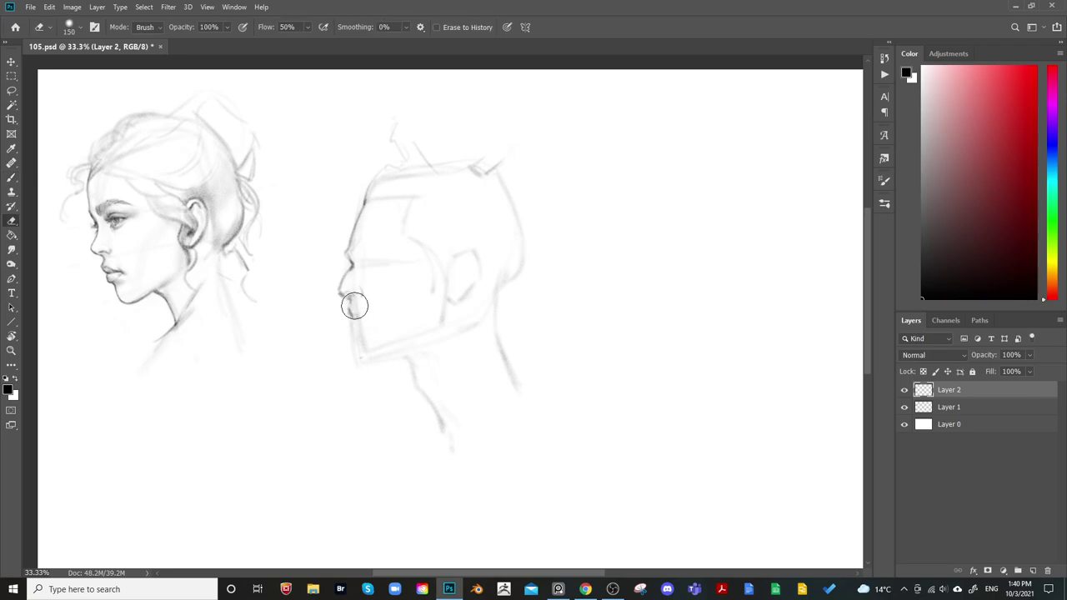
key(b)
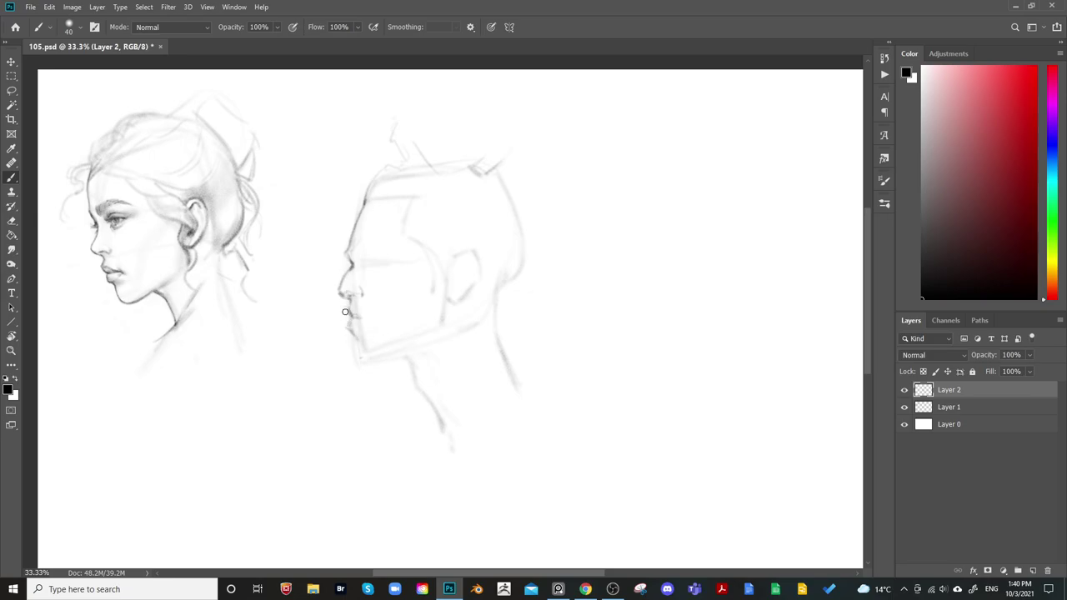
key(e)
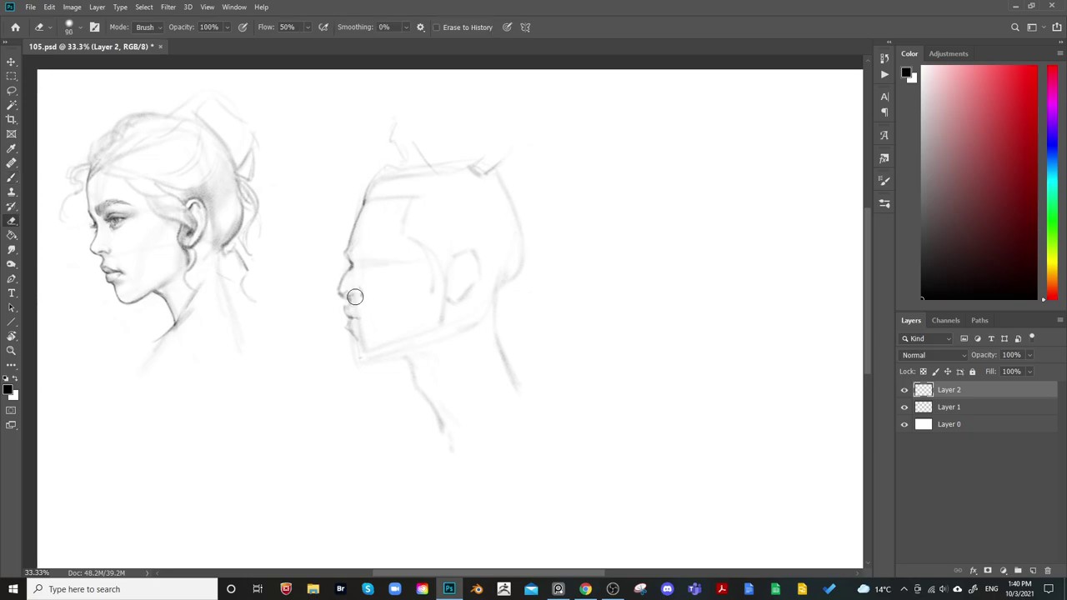
Refine the lip contours and sketch the front of the chin with the 40 brush, cleaning up with the 90 eraser
key(b)
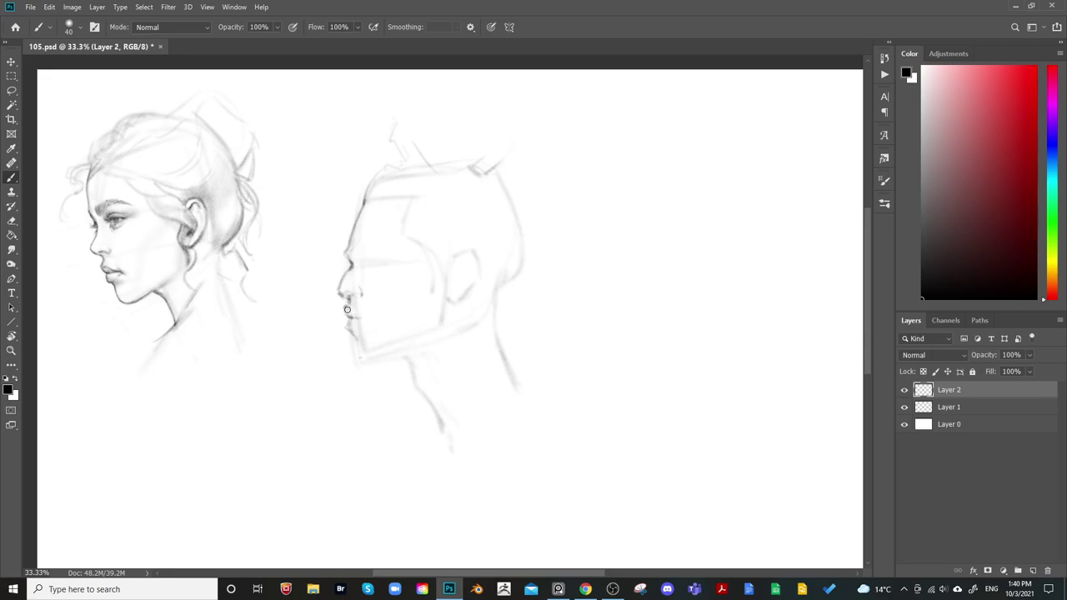
key(e)
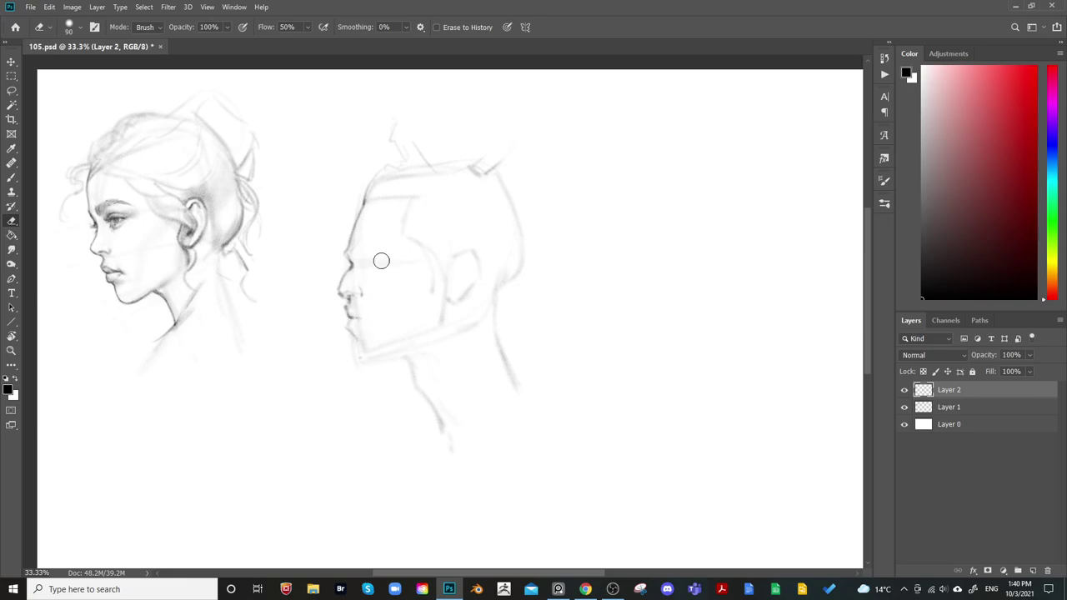
key(space)
key(b)
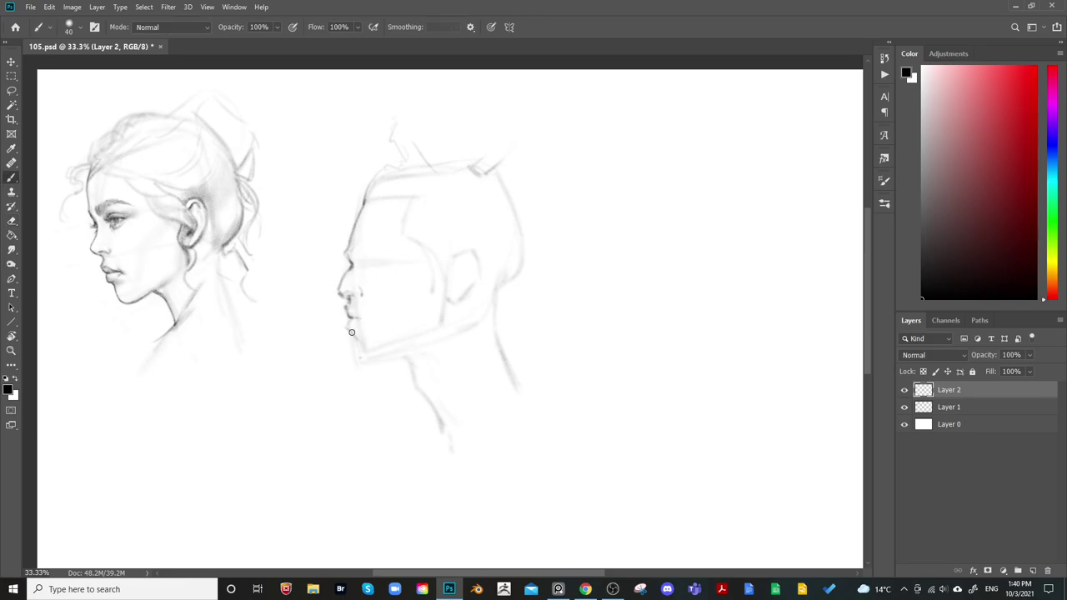
drag(357, 350, 364, 365)
key(e)
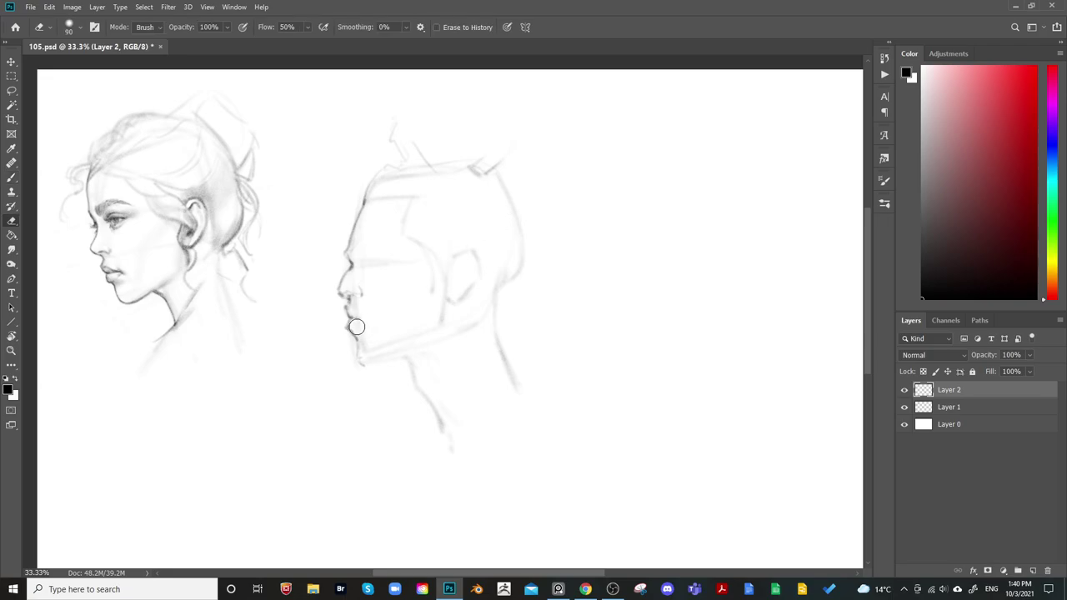
Sketch the underside of the second head's chin and darken the front contour of the neck
key(b)
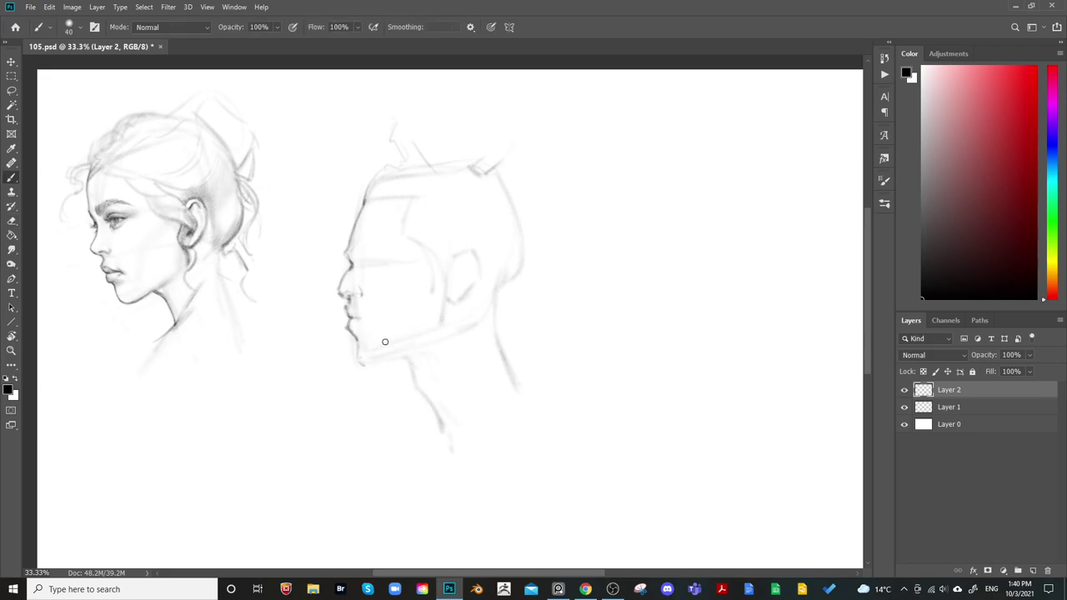
mouse_move(366, 354)
mouse_down()
mouse_move(374, 367)
mouse_move(408, 350)
mouse_up()
key(bracketleft)
key(bracketright)
key(bracketright)
key(bracketright)
key(bracketleft)
drag(371, 366, 401, 360)
drag(409, 365, 433, 411)
Erase the old contour in front of the lips and redraw the nostril and lips, undoing the last two strokes
key(e)
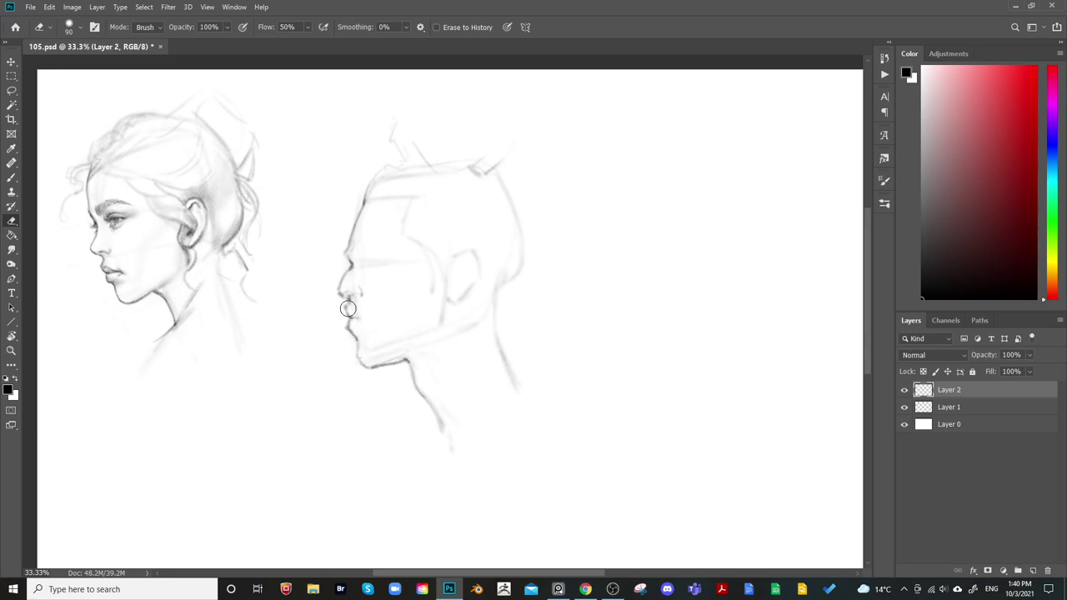
drag(344, 305, 351, 328)
key(b)
key(])
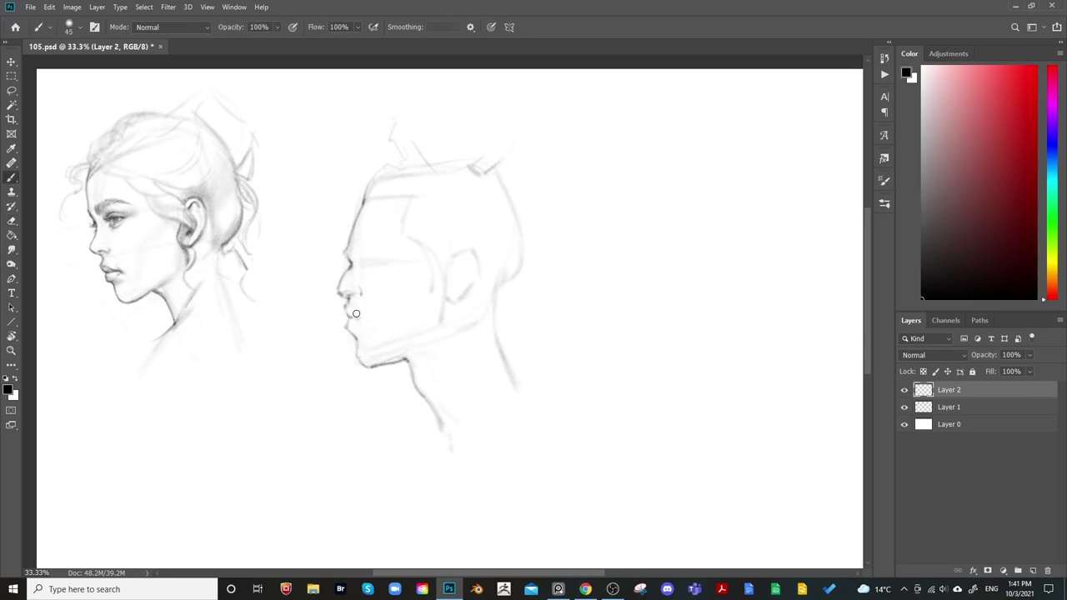
key(bracketleft)
key(bracketleft)
key(bracketright)
drag(365, 284, 359, 292)
key(bracketright)
key(bracketleft)
key(bracketleft)
key(bracketleft)
mouse_move(344, 314)
mouse_down()
mouse_move(353, 366)
mouse_move(358, 358)
mouse_up()
key(ctrl+z)
key(ctrl+z)
Mirror the canvas and back to check the profile, trimming the line in front of the lower lip with the 90 eraser
key(F2)
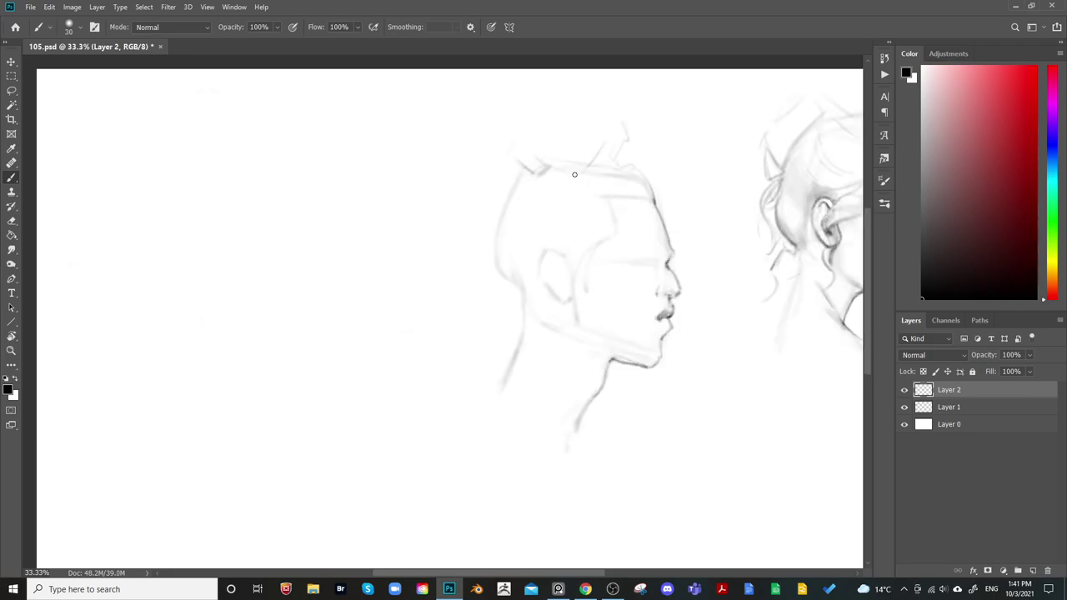
key(e)
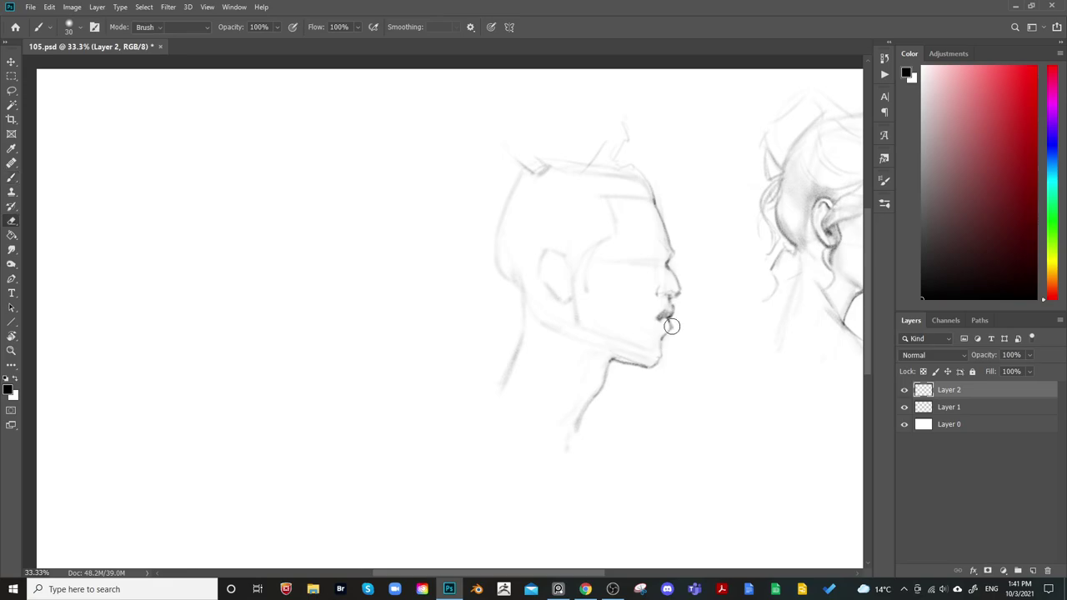
key(h)
drag(445, 338, 444, 376)
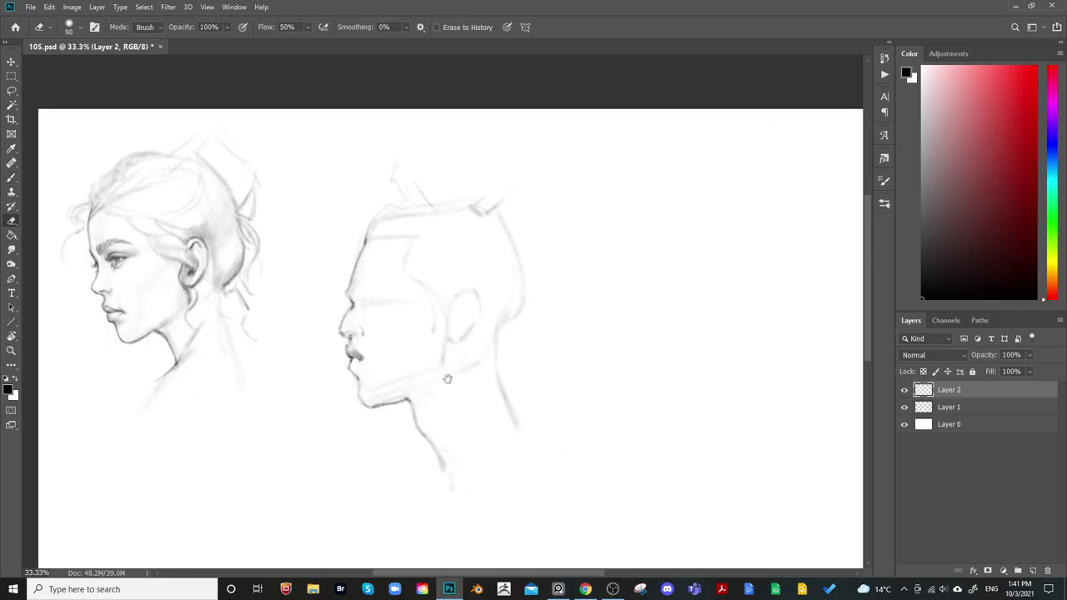
Sketch the second head's eye and eyebrow, varying the brush size down to 25 px
key(b)
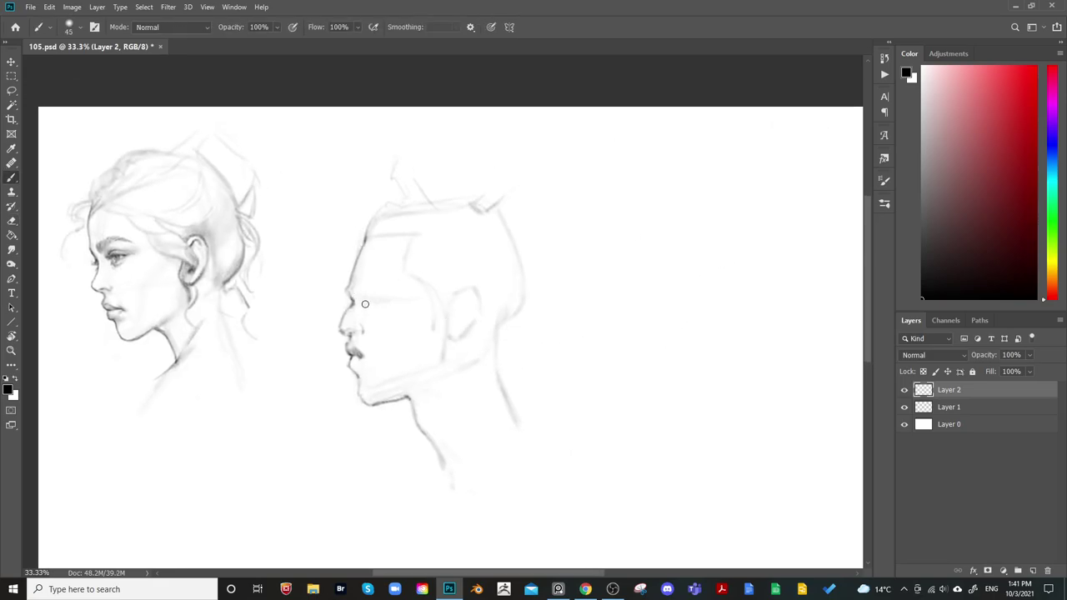
key(bracketleft)
key(])
drag(369, 310, 379, 304)
key(bracketright)
key(bracketright)
key(bracketright)
key(bracketleft)
key(bracketleft)
key(bracketleft)
key(bracketleft)
key(bracketright)
drag(369, 281, 386, 287)
key(bracketleft)
key(bracketleft)
key(bracketleft)
key(bracketright)
Switch to the second 50 px brush in Drawing Brush Pack 01 and undo the test scribbles made with it
right_click(512, 196)
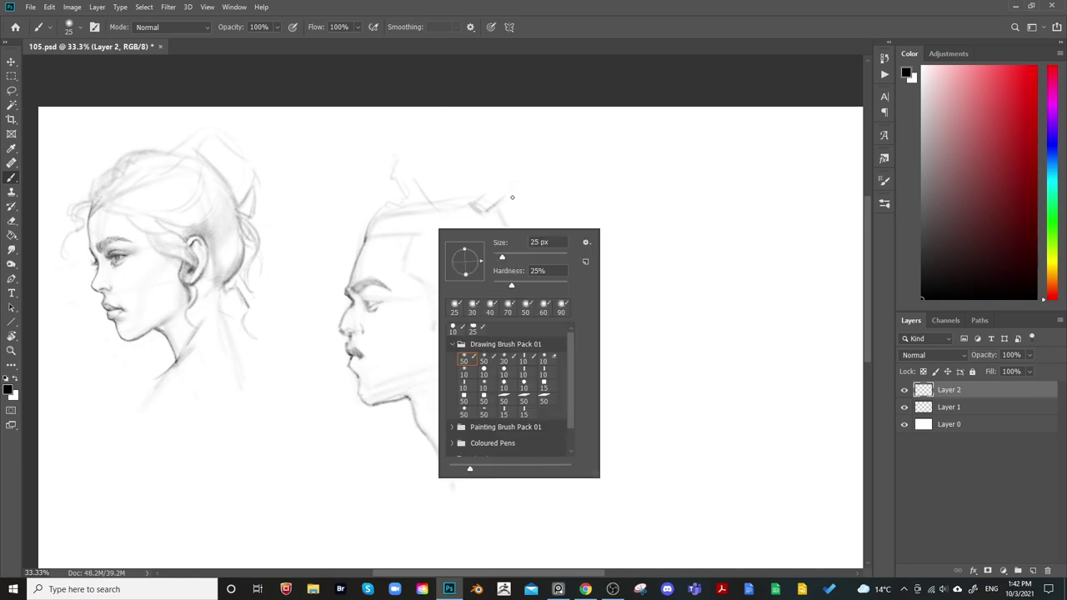
click(485, 359)
drag(337, 289, 307, 440)
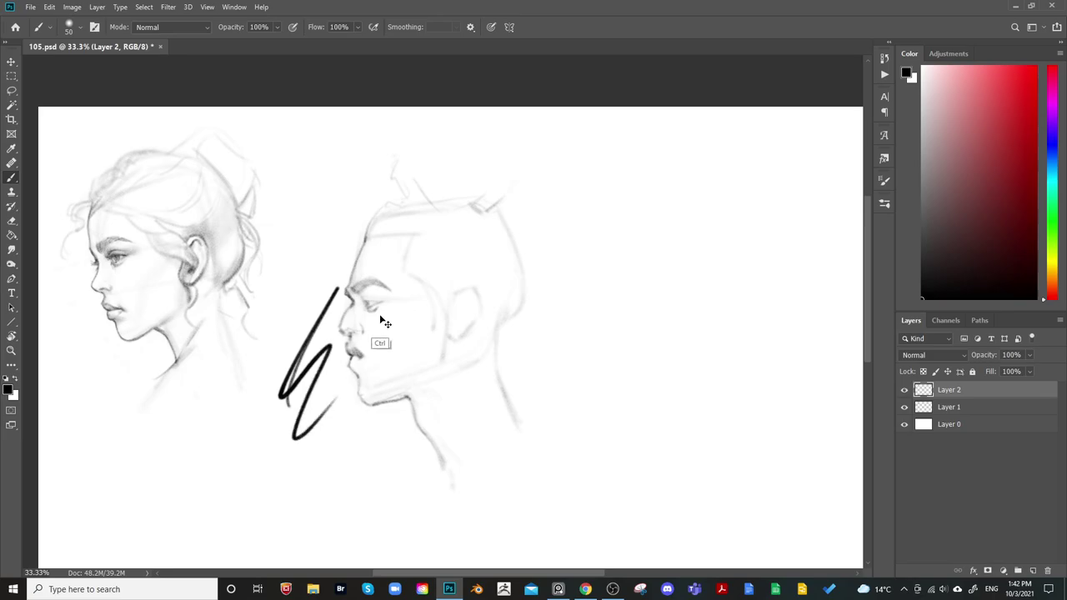
key(ctrl+z)
mouse_move(316, 321)
mouse_down()
mouse_move(302, 377)
mouse_move(409, 364)
mouse_up()
key(ctrl+z)
key(ctrl+z)
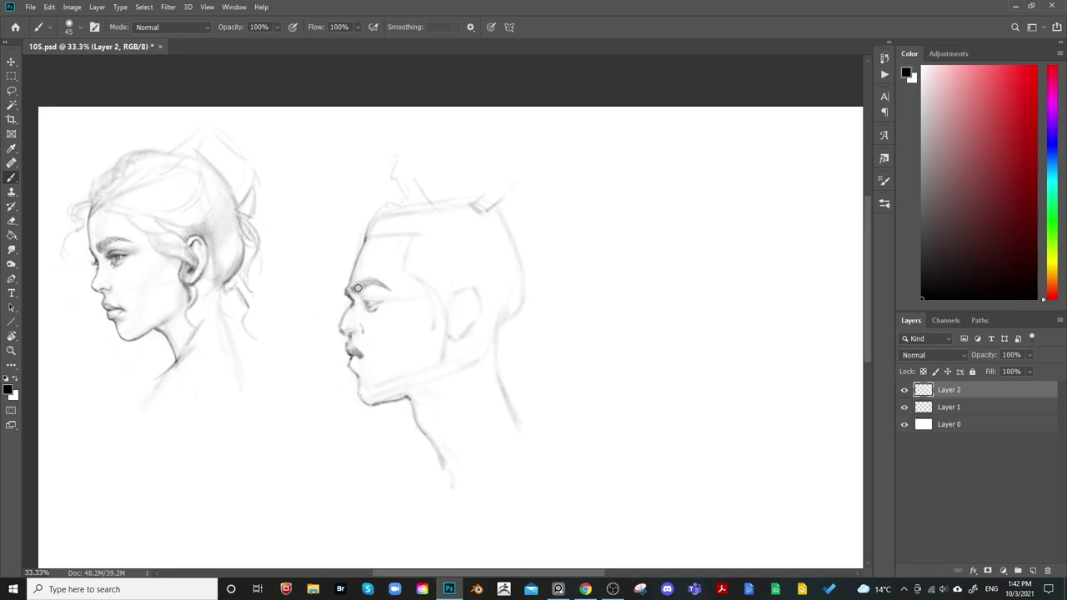
Set the brush flow to 50% and try it with a test scribble, undoing that scribble
key(bracketright)
key(bracketright)
key(bracketright)
key(bracketright)
key(shift+5)
mouse_move(313, 296)
mouse_down()
mouse_move(264, 412)
mouse_move(369, 436)
mouse_up()
key(ctrl+z)
Darken the eyebrow, eye and nose contour with small brush sizes, cleaning up the forehead edge with the 90 eraser
key([)
key([)
key([)
key(bracketright)
key(bracketleft)
key(bracketleft)
key(bracketleft)
key(bracketleft)
key(bracketleft)
key(bracketright)
key(bracketright)
key(bracketright)
key(bracketleft)
key(bracketleft)
drag(337, 328, 346, 335)
key(e)
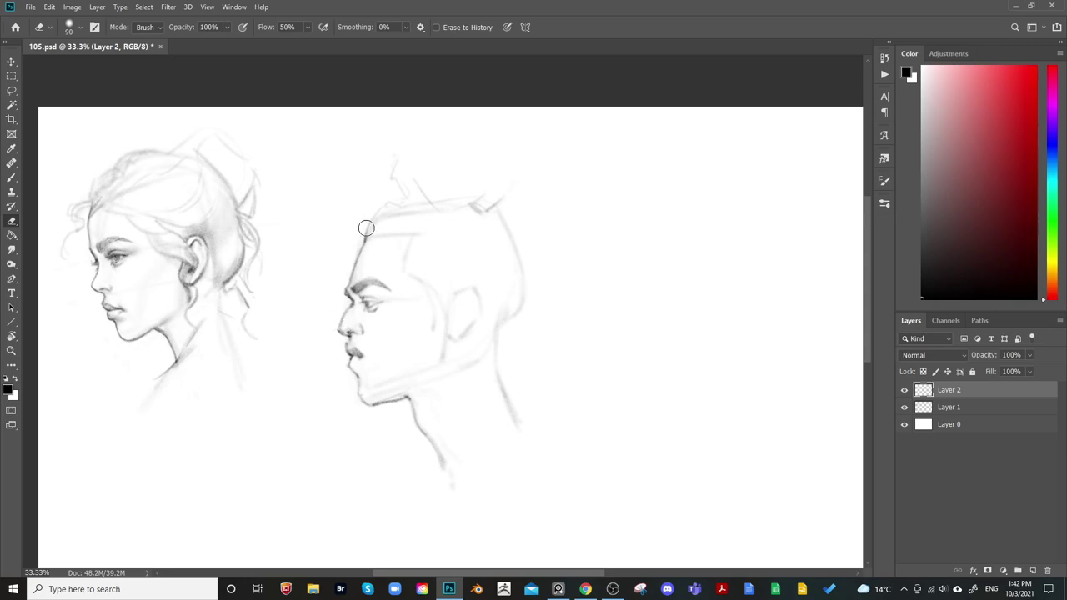
key(b)
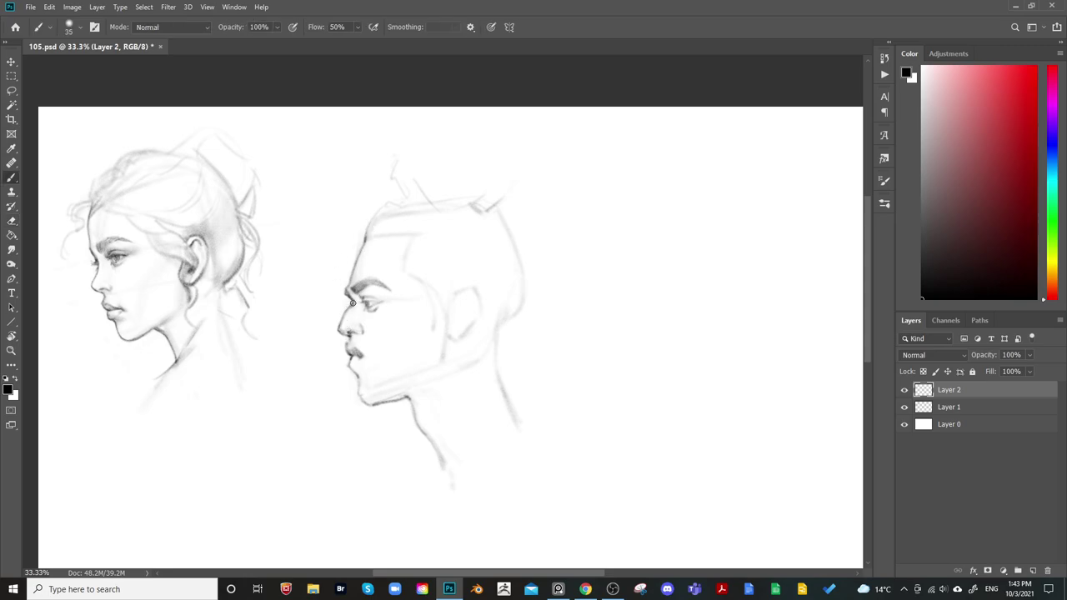
Mirror the canvas and back to check the second head's proportions
drag(529, 226, 479, 162)
key(ctrl+shift+h)
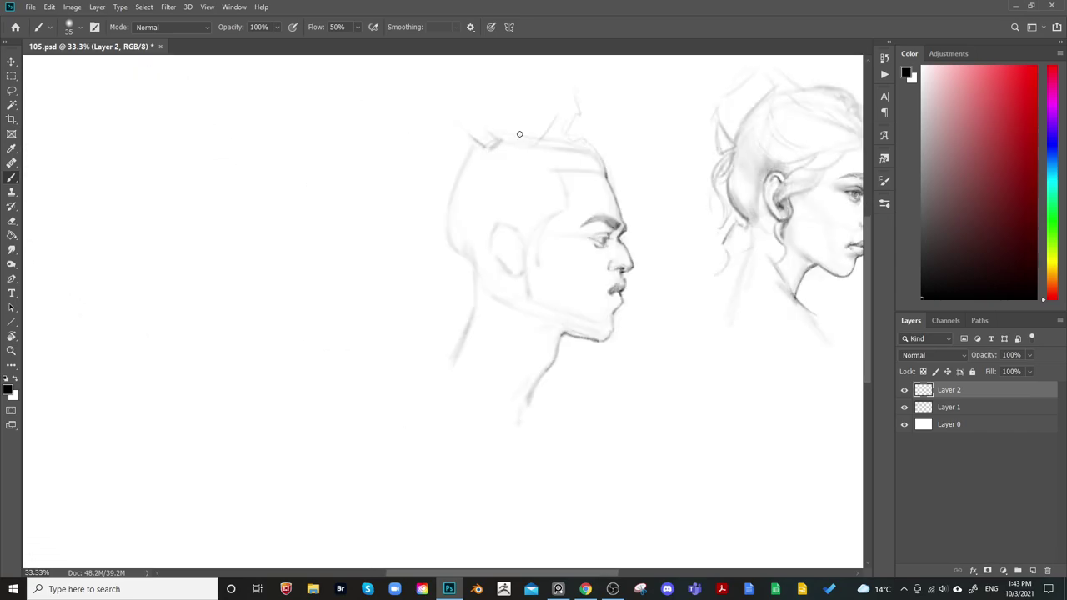
key(ctrl+shift+h)
drag(380, 274, 369, 295)
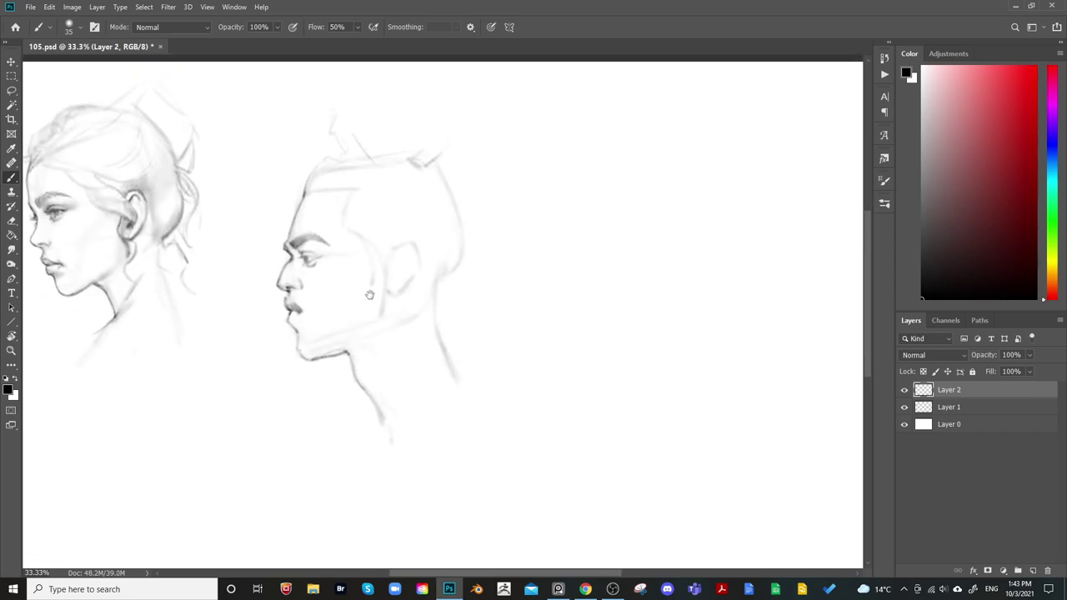
Shade the cheek of the second head softly with a 400 px brush at 50% flow
key(bracketright)
key(bracketright)
key(bracketright)
key(bracketright)
key(bracketright)
key(bracketright)
key(bracketright)
key(bracketright)
key(bracketright)
key(bracketright)
key(bracketright)
key(bracketright)
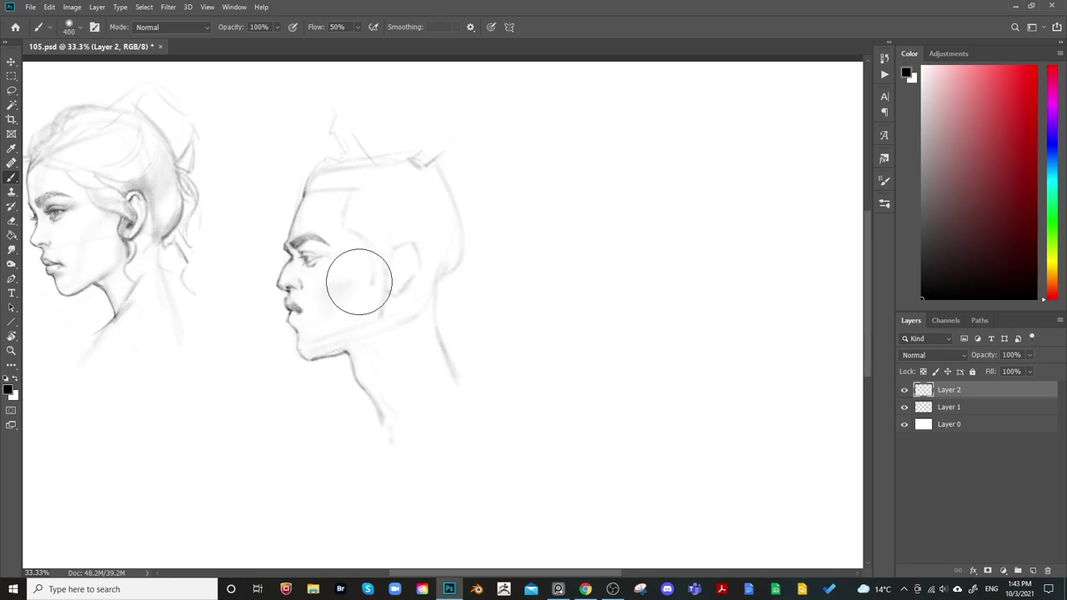
mouse_move(358, 282)
mouse_down()
mouse_move(443, 203)
mouse_move(333, 292)
mouse_move(376, 288)
mouse_move(362, 272)
mouse_move(351, 297)
mouse_up()
Reinforce the eye socket and the underside of the nose with a small brush around 50 px
key(bracketleft)
key(bracketleft)
key(bracketleft)
key(bracketleft)
key(bracketleft)
key(bracketleft)
key(bracketleft)
key(bracketleft)
key(bracketleft)
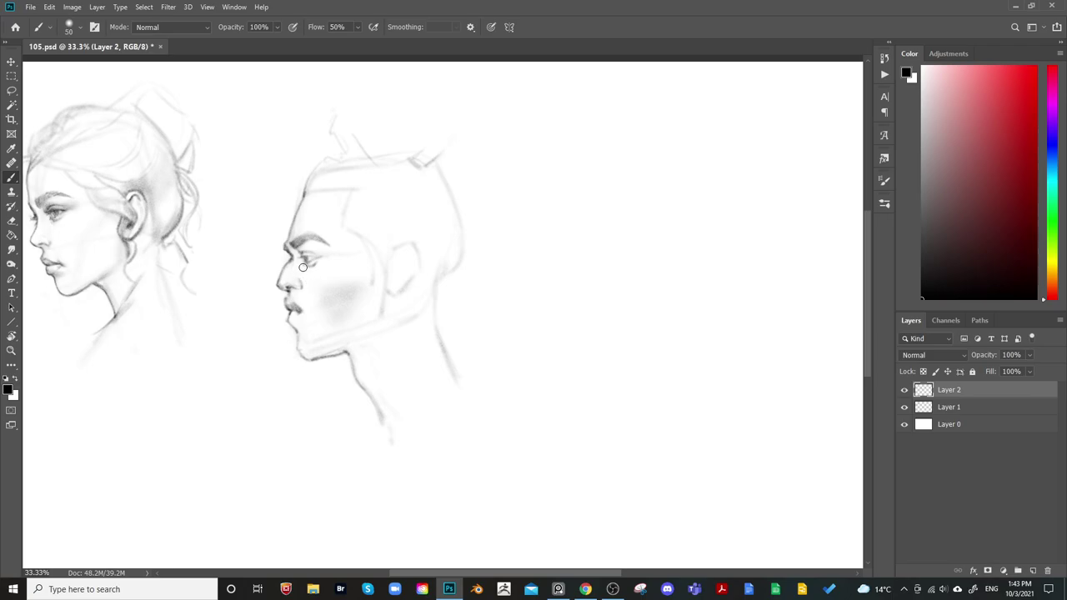
key(bracketright)
key(bracketright)
key(bracketright)
key(e)
drag(368, 288, 440, 281)
key(b)
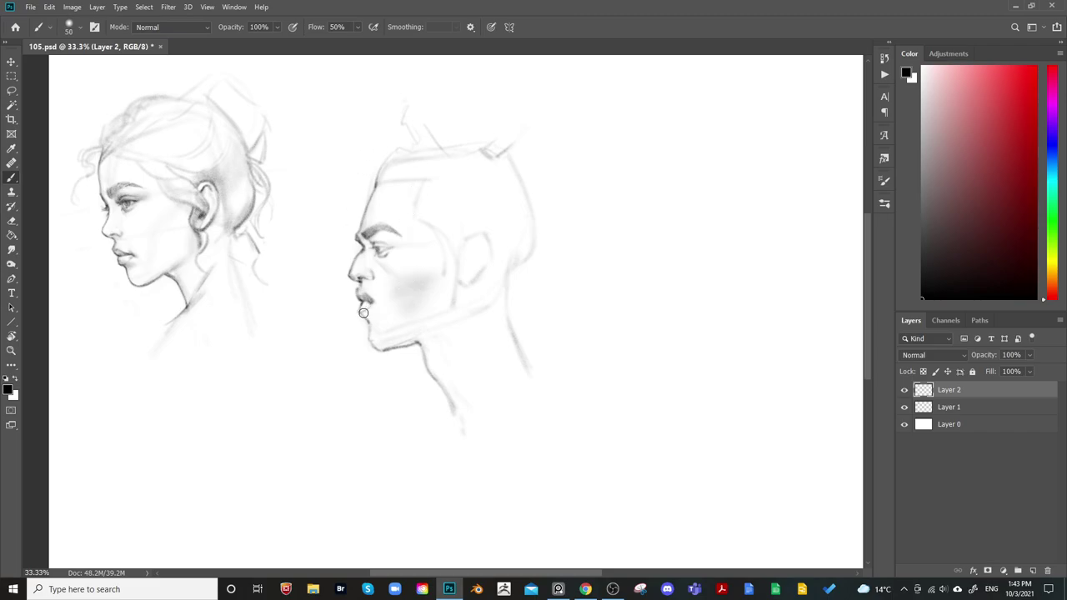
Shade the lips and the area around the mouth and lower cheek, varying the brush size
key(bracketright)
key(bracketright)
key(bracketright)
key(bracketright)
key(bracketright)
key(bracketright)
key(bracketleft)
key(bracketleft)
key(bracketleft)
key(bracketleft)
key(bracketleft)
key(bracketleft)
key(bracketleft)
key(bracketright)
key(bracketright)
key(bracketright)
key(bracketright)
key(bracketright)
key(bracketright)
key(bracketright)
key(bracketright)
key(bracketright)
Lighten the shading around the mouth and chin with a 400 px eraser
key(e)
key(bracketright)
key(bracketright)
key(bracketright)
key(bracketright)
key(bracketright)
key(bracketright)
key(bracketright)
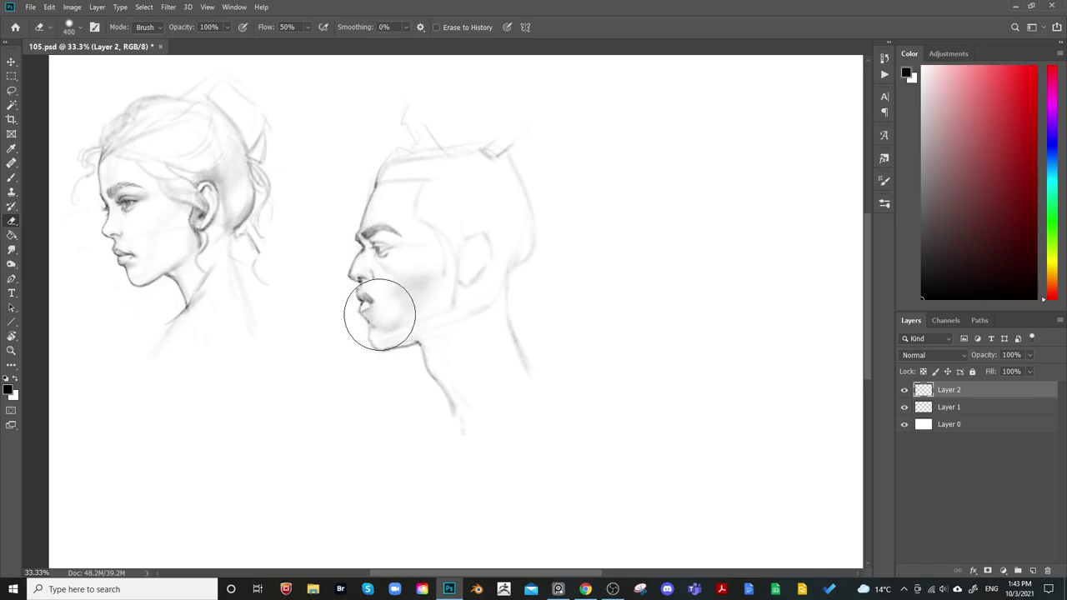
drag(562, 217, 552, 212)
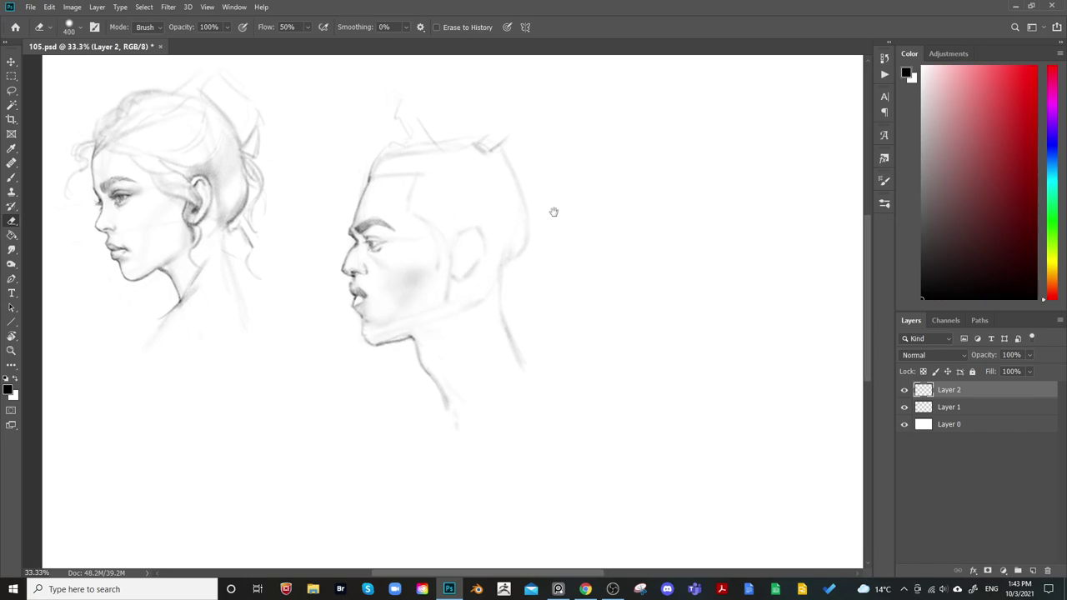
Redraw the front of the chin and the line below the lower lip with a 30 px brush, softening with the 400 px eraser
key(b)
key(bracketleft)
key(bracketleft)
key(bracketleft)
key(bracketleft)
key(bracketleft)
key(bracketleft)
key(bracketleft)
key(bracketleft)
key(bracketleft)
key(bracketleft)
key(bracketleft)
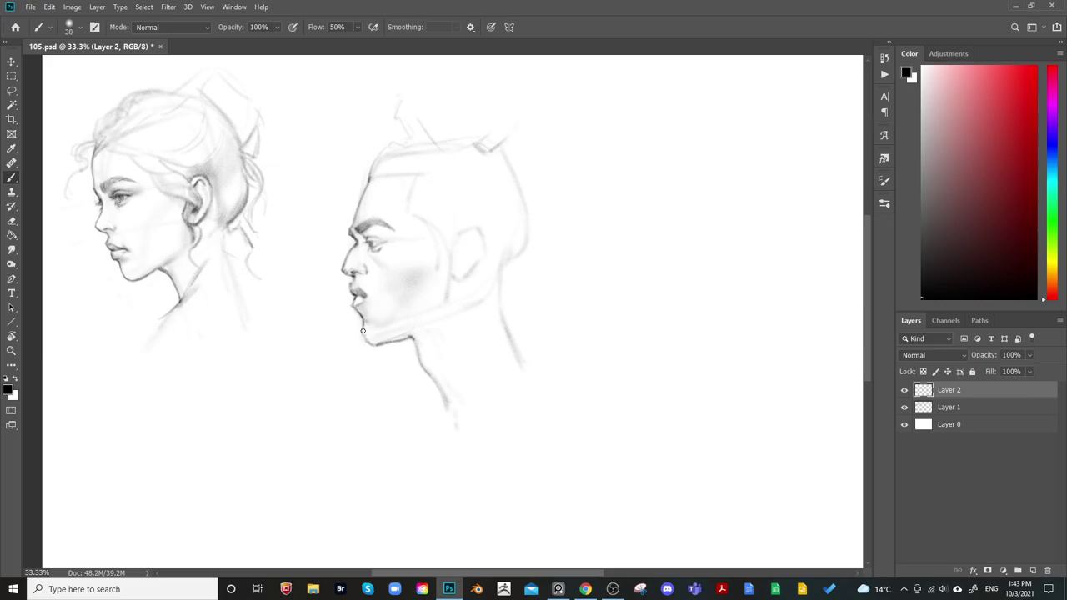
key(e)
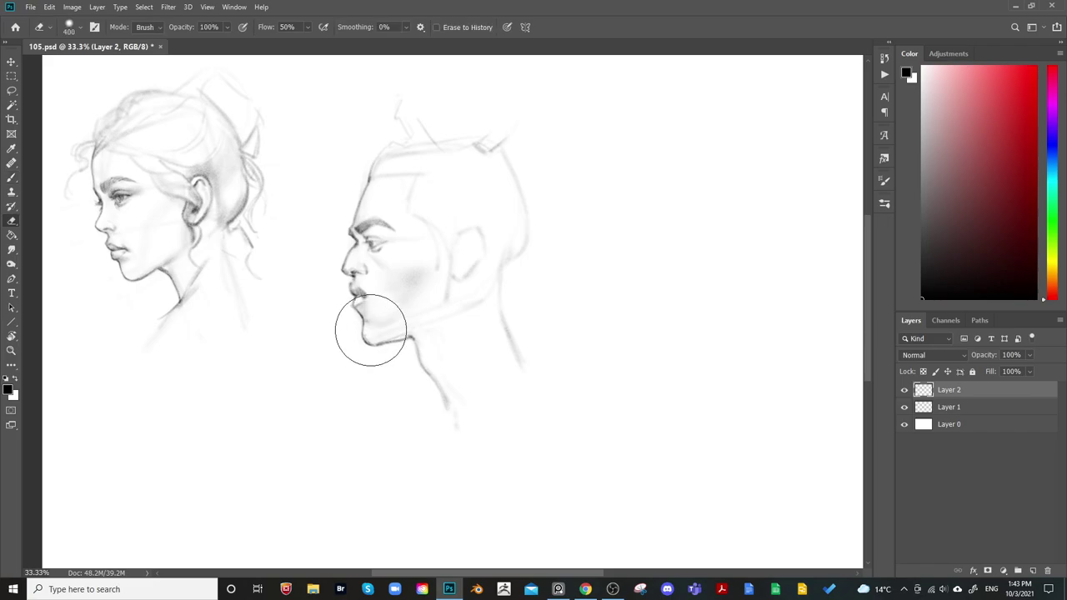
key(b)
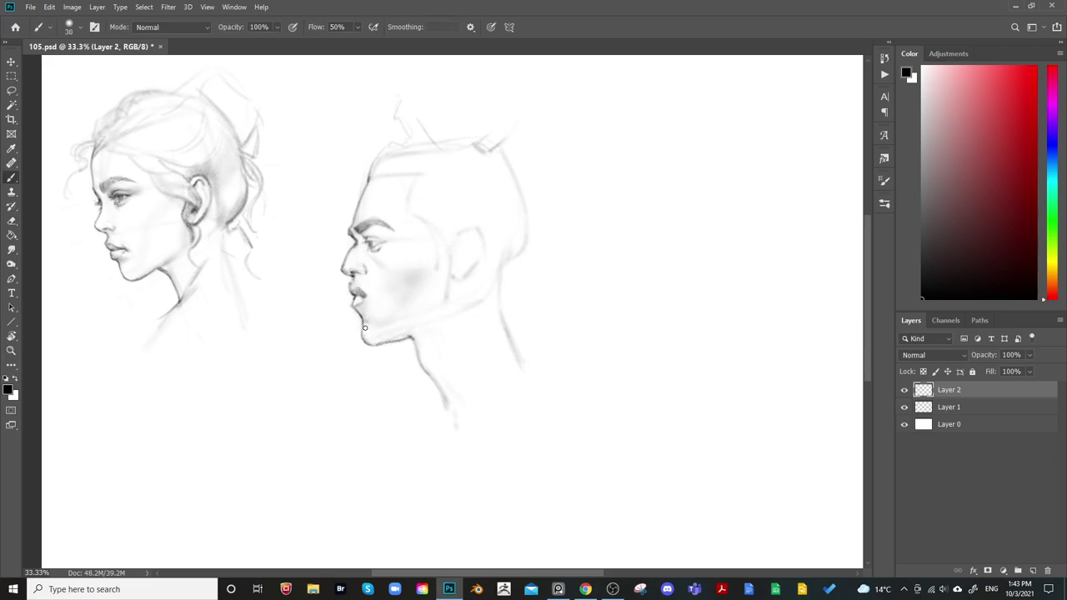
key(e)
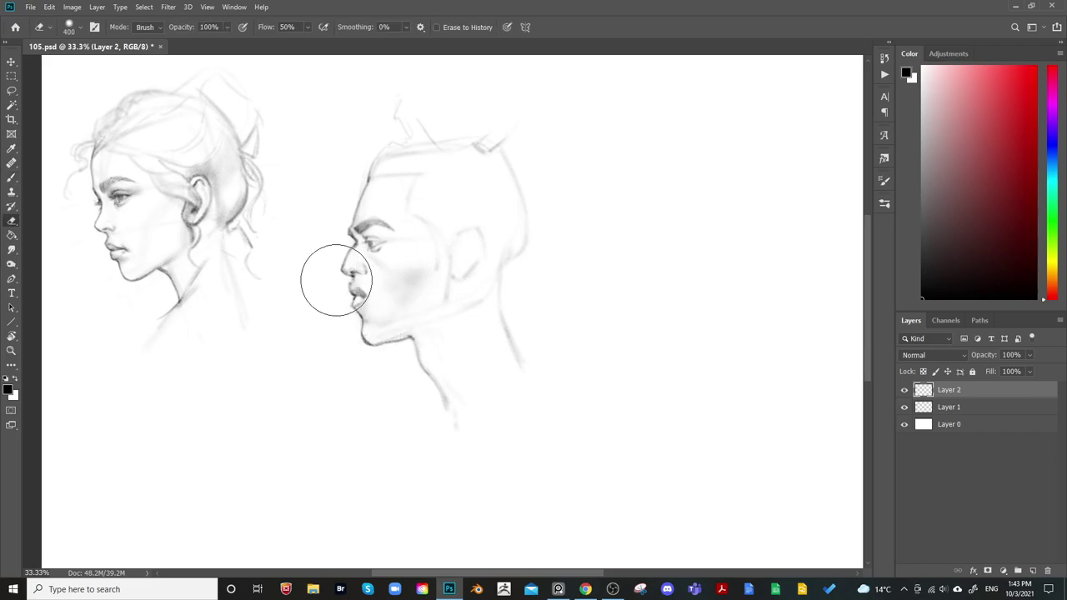
Sharpen the underside of the chin and jaw with a 30 px brush, cleaning its edge with a 60 px eraser
key(bracketleft)
key(bracketleft)
key(bracketleft)
key(bracketleft)
key(bracketleft)
key(bracketleft)
key(bracketleft)
key(bracketleft)
key(bracketleft)
key(bracketleft)
key(bracketleft)
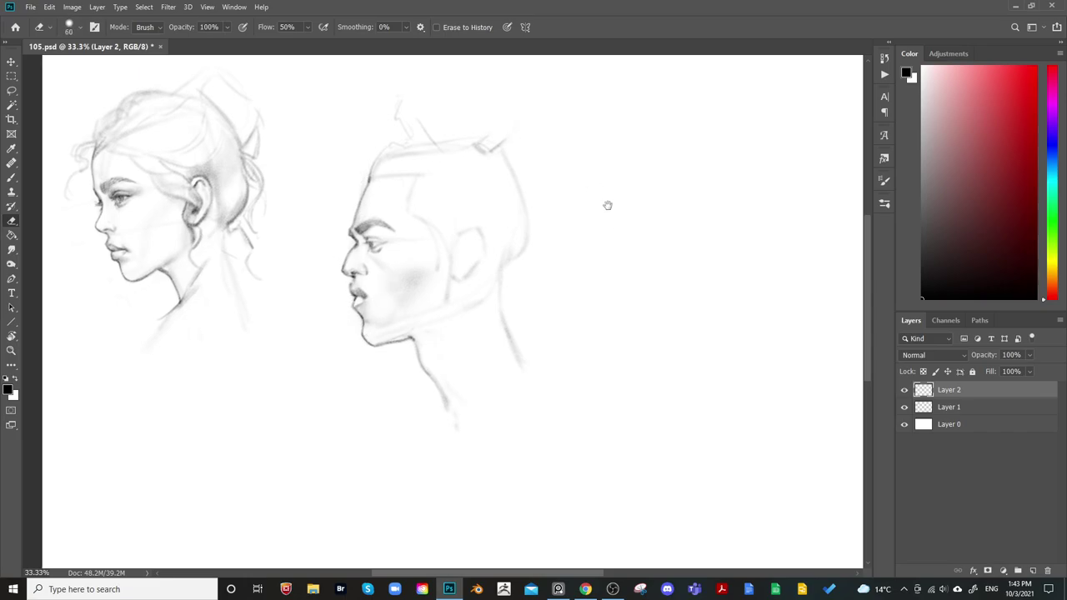
key(b)
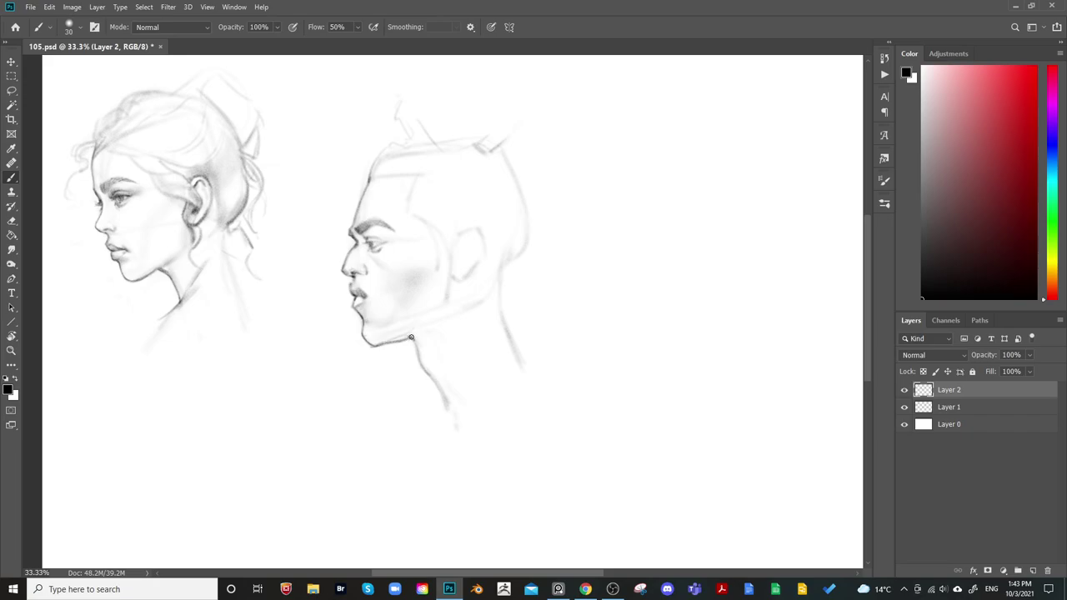
drag(382, 343, 403, 338)
key(e)
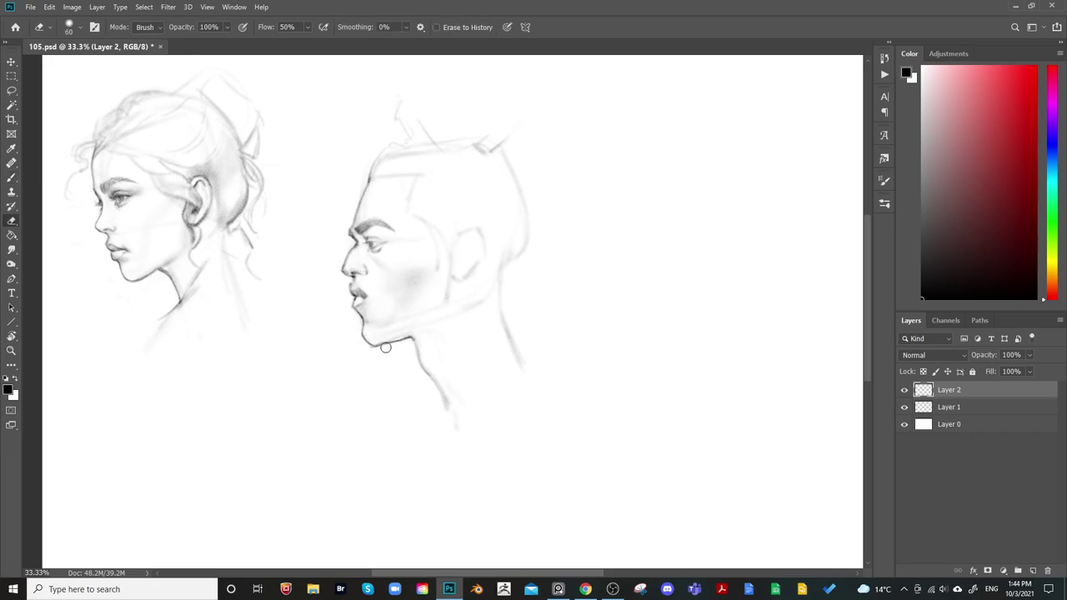
key(b)
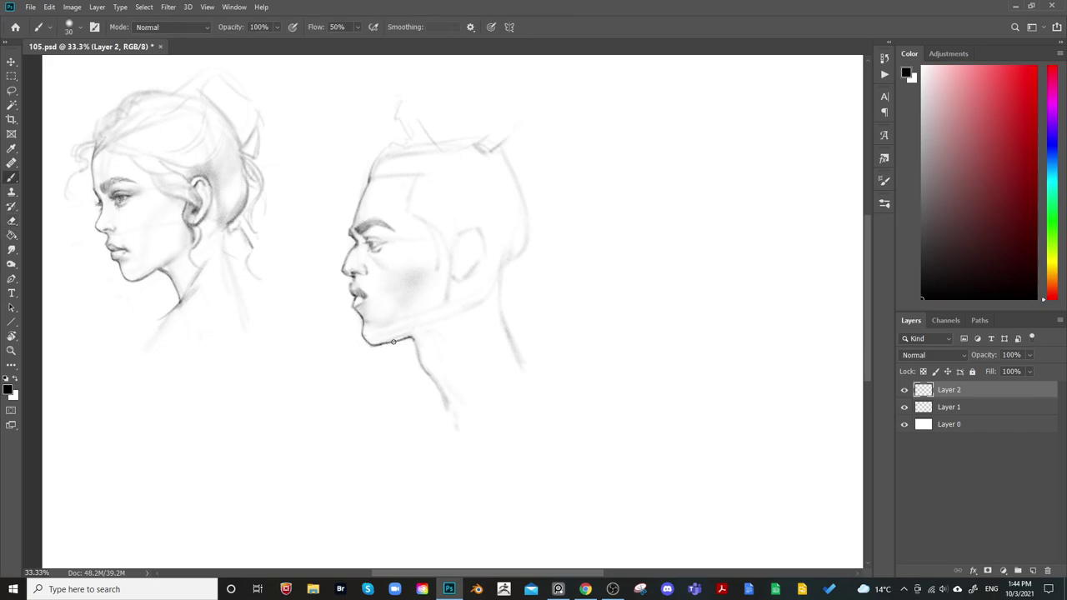
Mirror the canvas view horizontally to check the profile's proportions, and flip it back
drag(532, 257, 371, 185)
key(ctrl+shift+h)
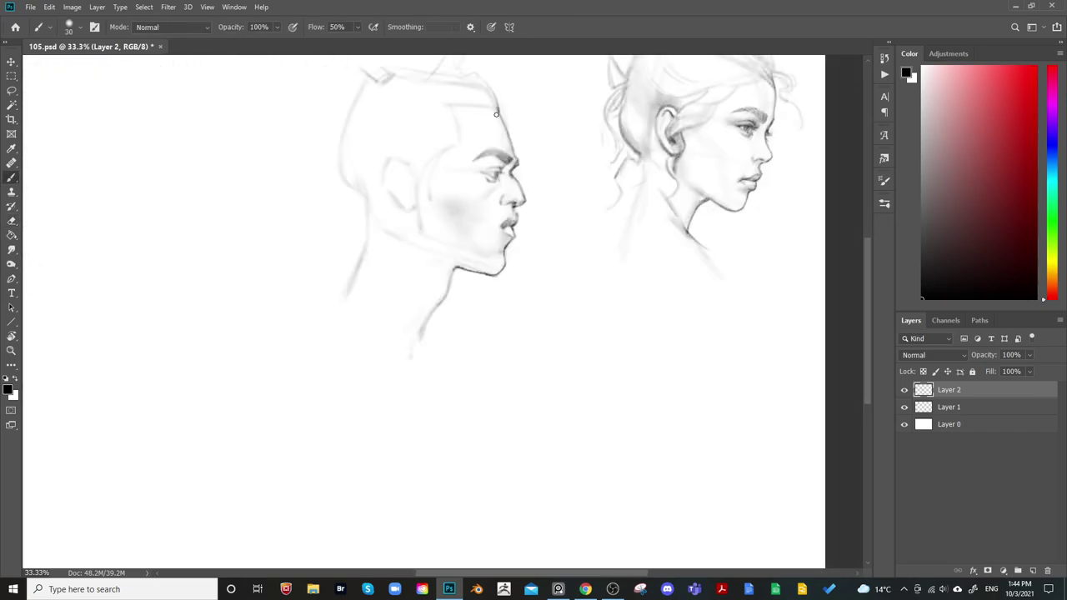
drag(525, 109, 564, 191)
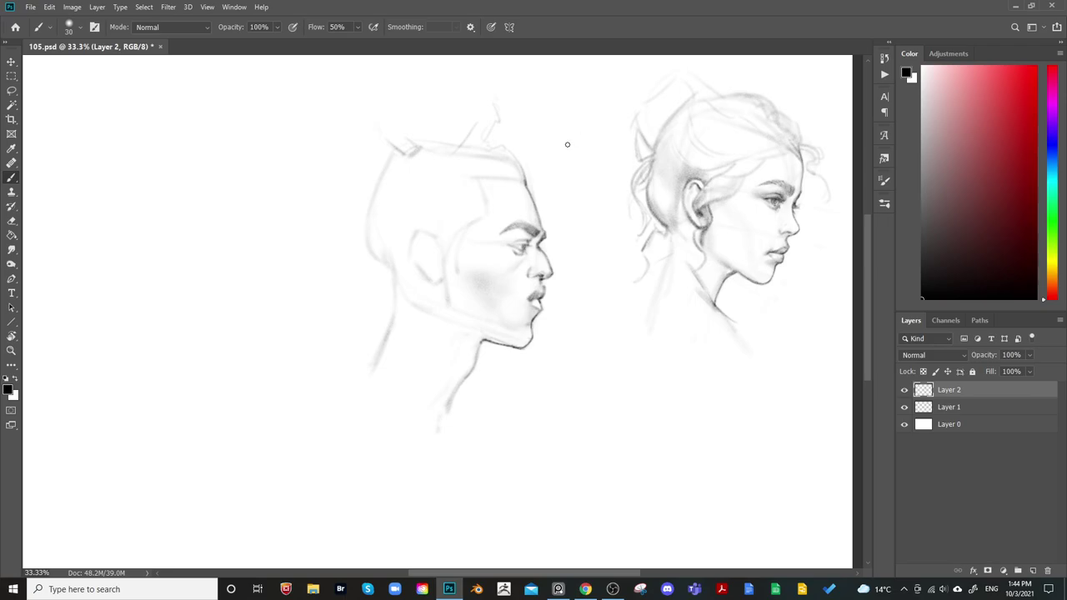
key(ctrl+shift+h)
drag(452, 224, 577, 224)
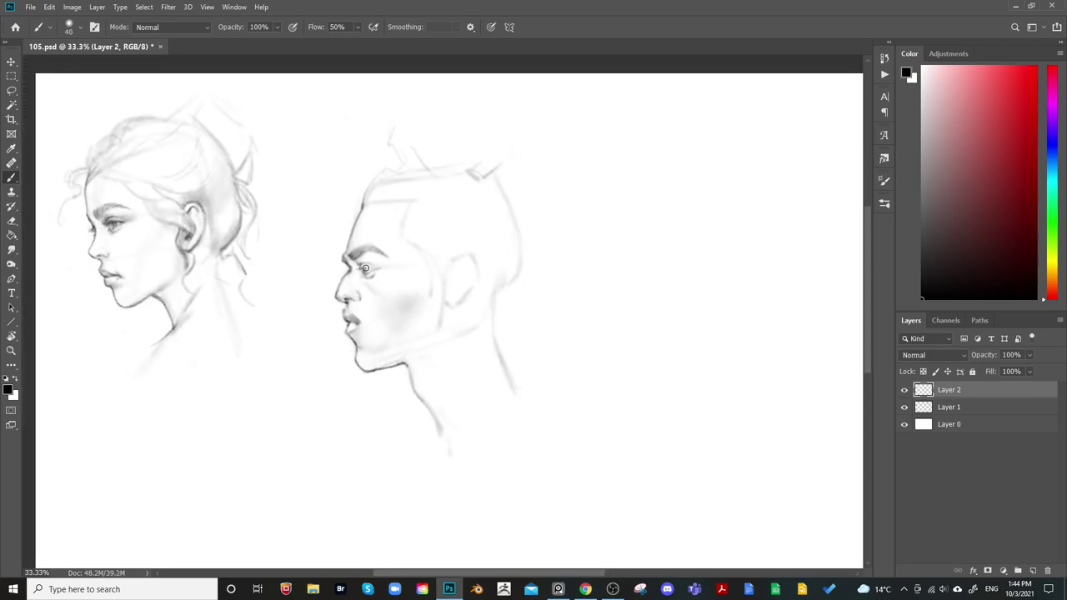
Darken the eye and extend the upper lid toward its outer corner, cleaning up with a 60 px eraser
key(bracketright)
key(bracketright)
key(bracketright)
drag(365, 268, 379, 269)
key(bracketleft)
key(bracketleft)
key(e)
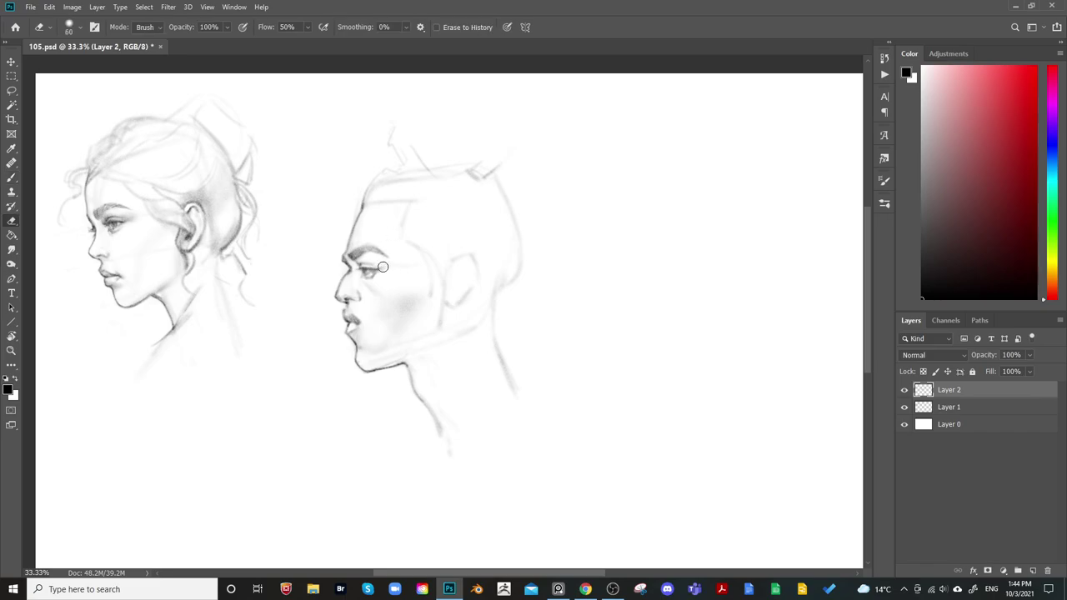
Refine the shading around the eye and nostril with varying brush sizes and a 60 px eraser
key(b)
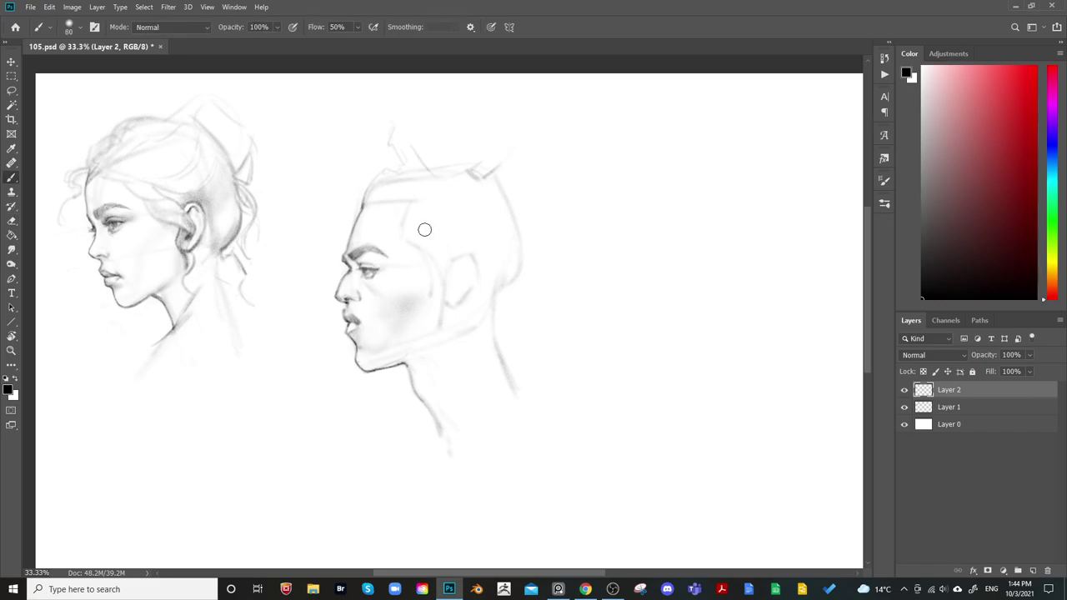
key(bracketright)
key(bracketright)
key(bracketleft)
key(bracketleft)
key(bracketleft)
key(bracketleft)
key(bracketleft)
key(bracketright)
key(bracketright)
key(bracketright)
key(e)
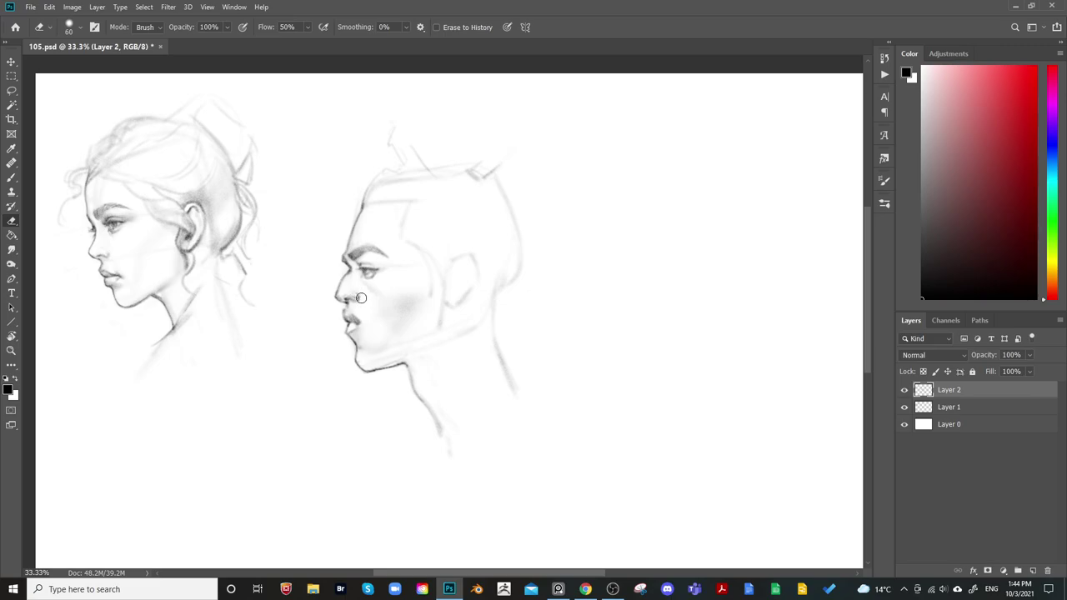
Check the profile in a mirrored view and refine the underside of the nose with a small brush and a 60 px eraser
drag(511, 202, 588, 157)
key(ctrl+shift+h)
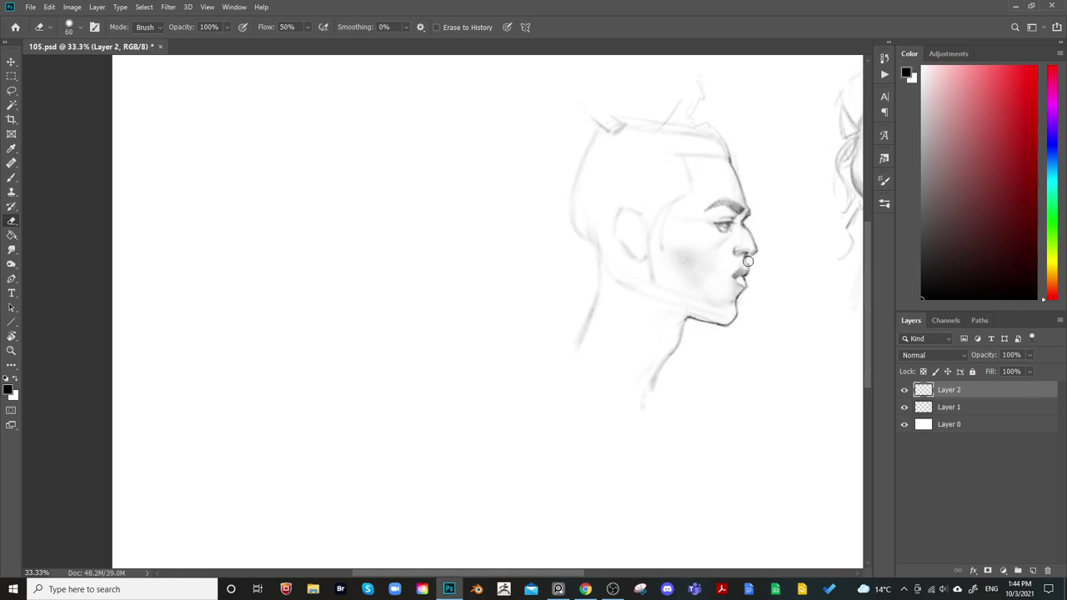
key(ctrl+shift+h)
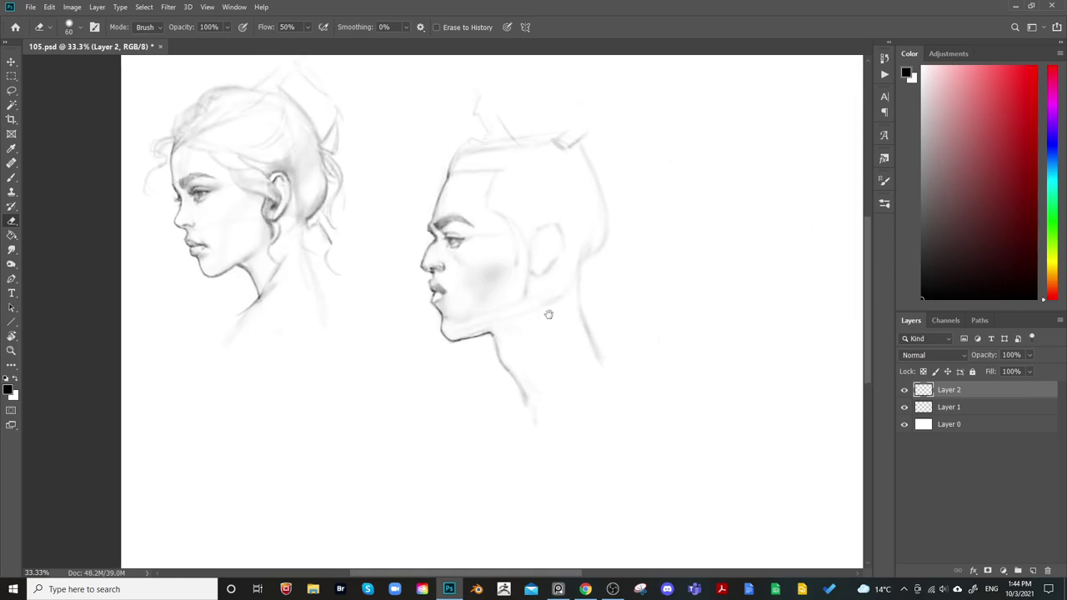
drag(548, 313, 445, 338)
key(b)
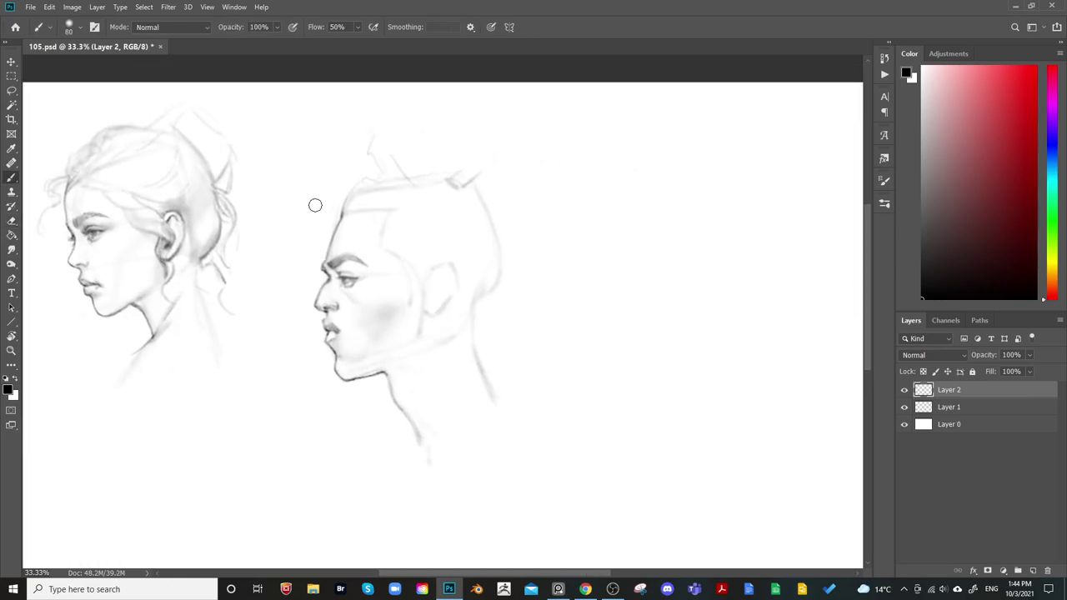
key(bracketleft)
key(bracketleft)
key(bracketleft)
key(bracketleft)
key(e)
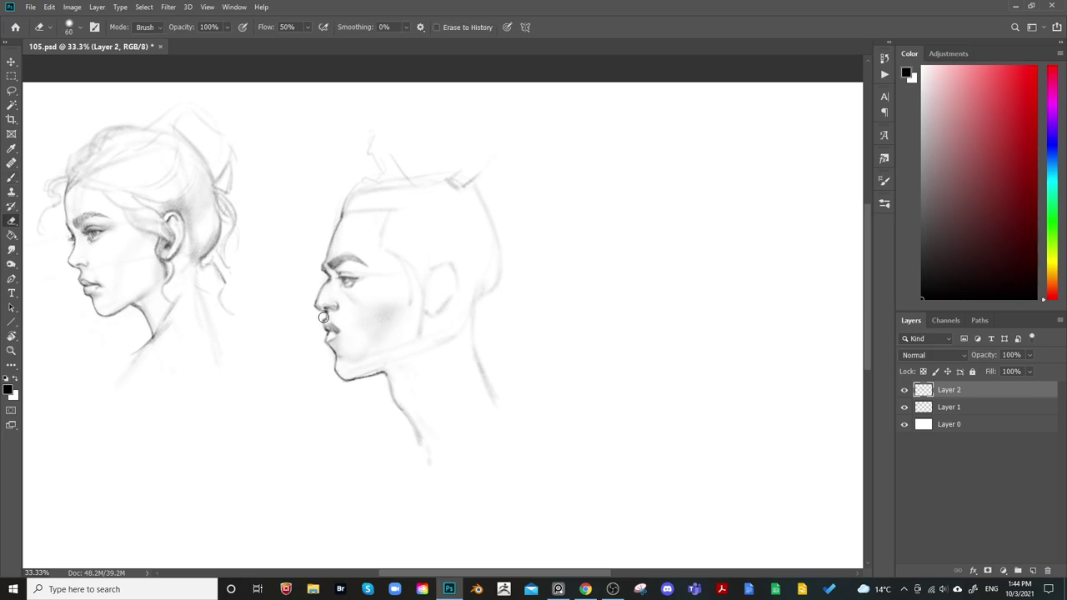
Refine the lips and the forehead contour near the hairline with a 40 px brush and a 60 px eraser
mouse_move(414, 228)
mouse_down()
mouse_move(460, 207)
mouse_move(437, 201)
mouse_up()
key(b)
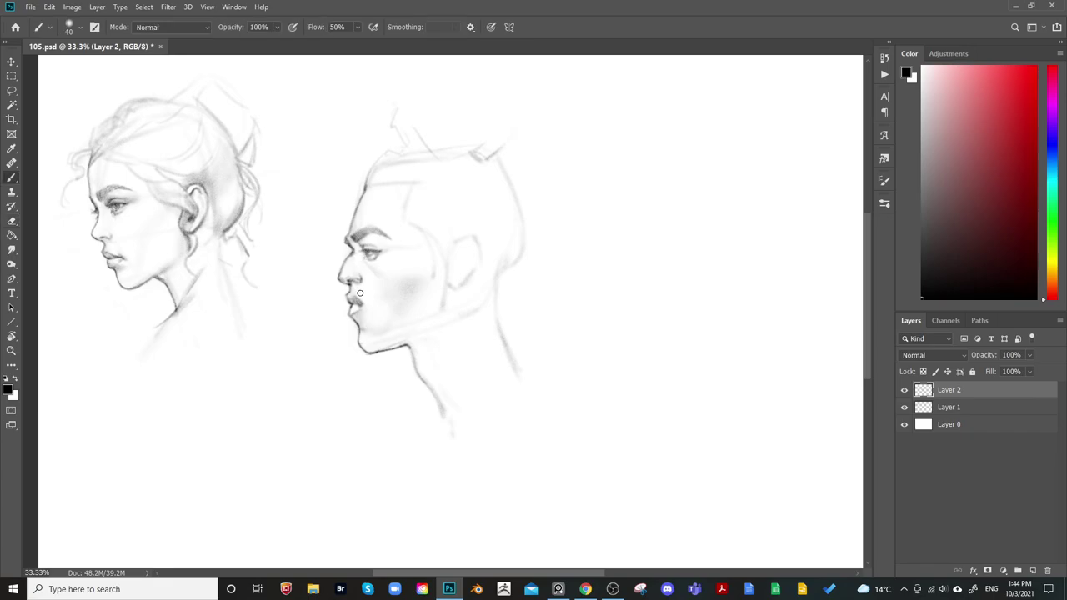
key(e)
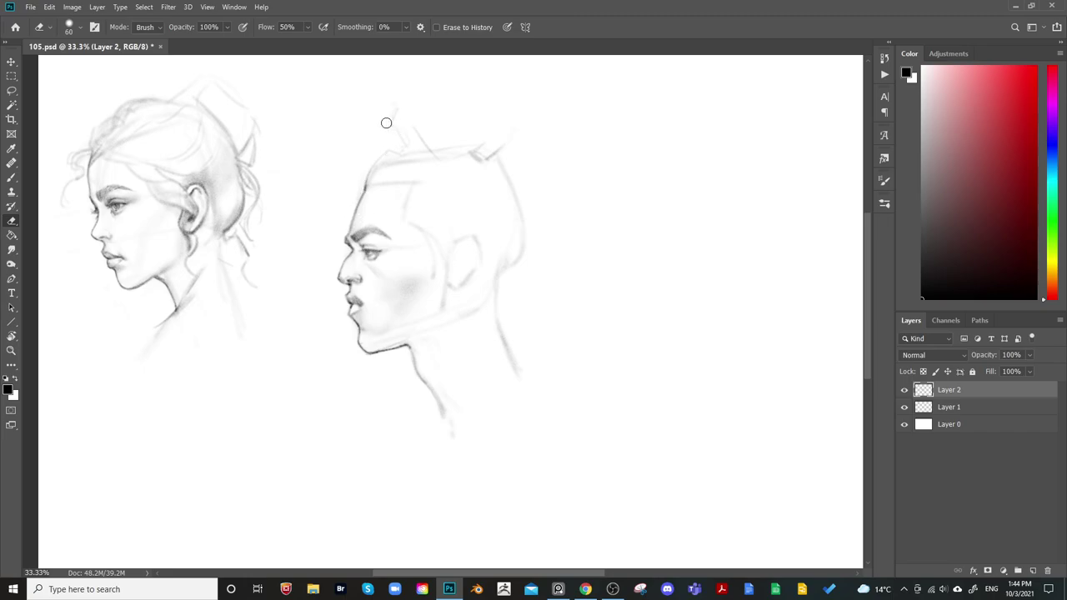
key(b)
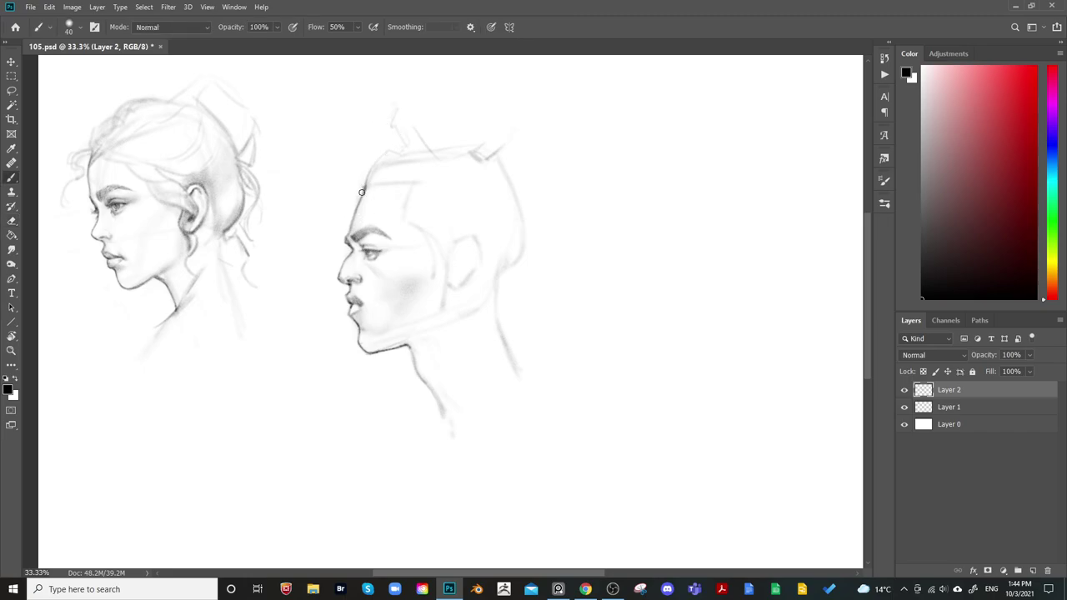
key(e)
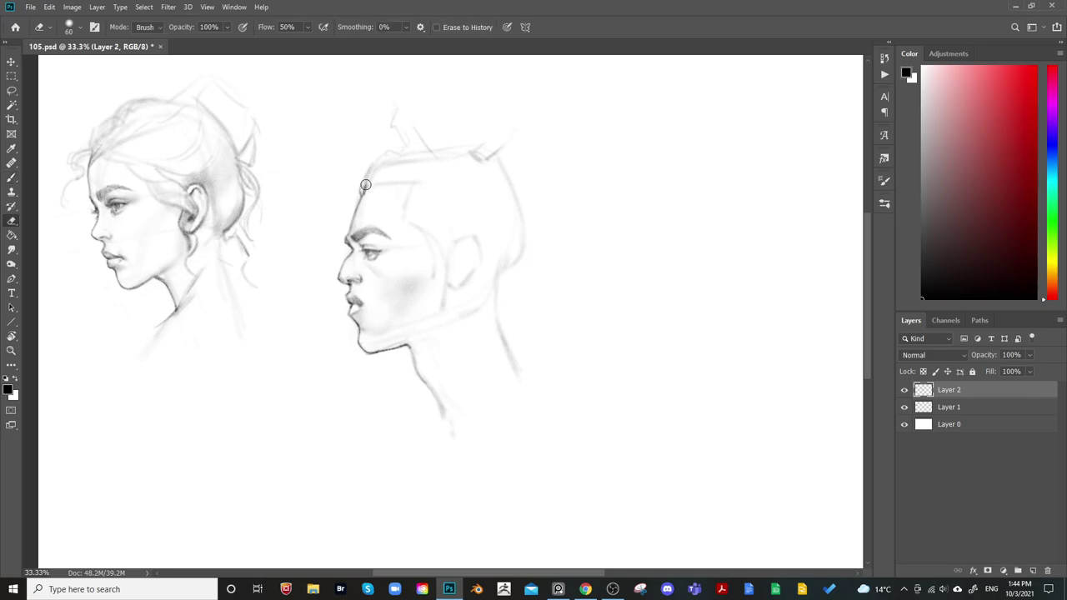
Lasso the upper part of the second head and warp it slightly to adjust the shape of the forehead and skull
drag(464, 133, 445, 159)
key(l)
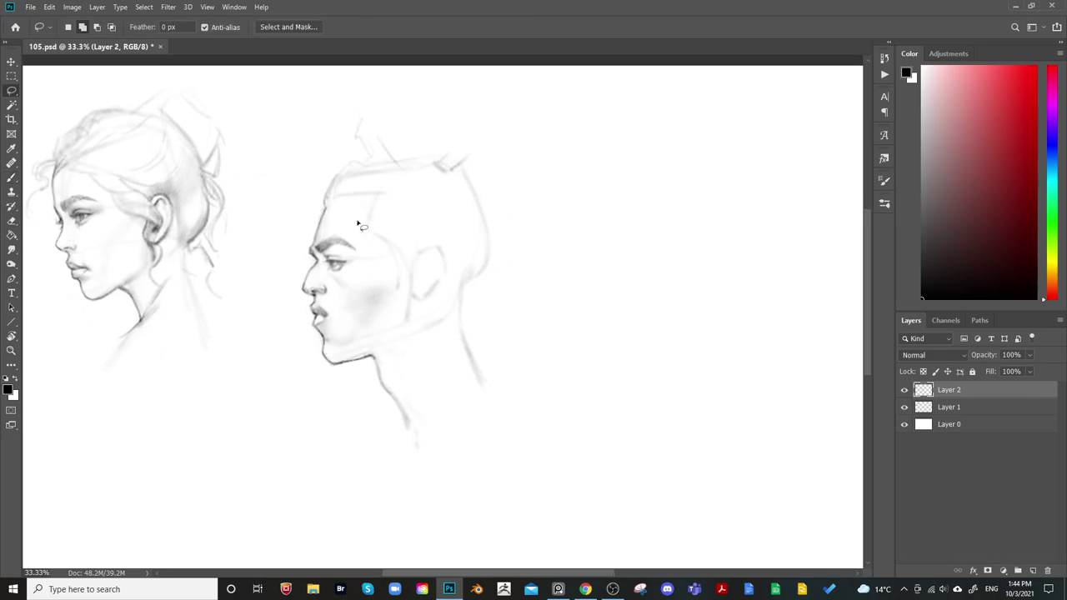
mouse_move(358, 213)
mouse_down()
mouse_move(333, 207)
mouse_move(300, 153)
mouse_move(446, 80)
mouse_move(506, 214)
mouse_move(507, 241)
mouse_move(473, 286)
mouse_move(444, 213)
mouse_up()
key(ctrl+t)
drag(395, 129, 362, 139)
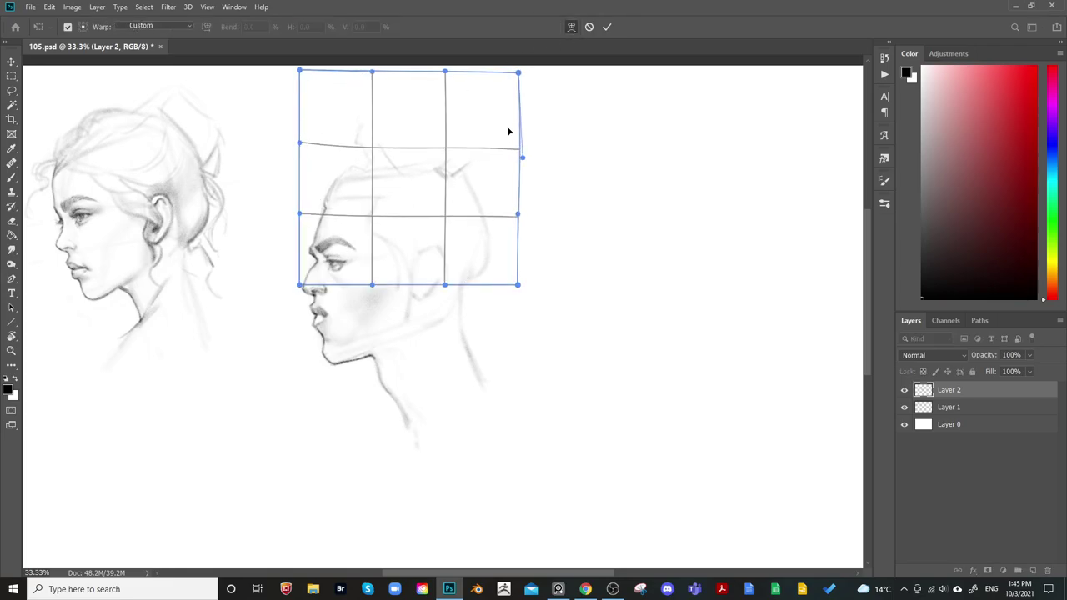
mouse_move(512, 233)
mouse_down()
mouse_move(503, 243)
mouse_move(512, 239)
mouse_up()
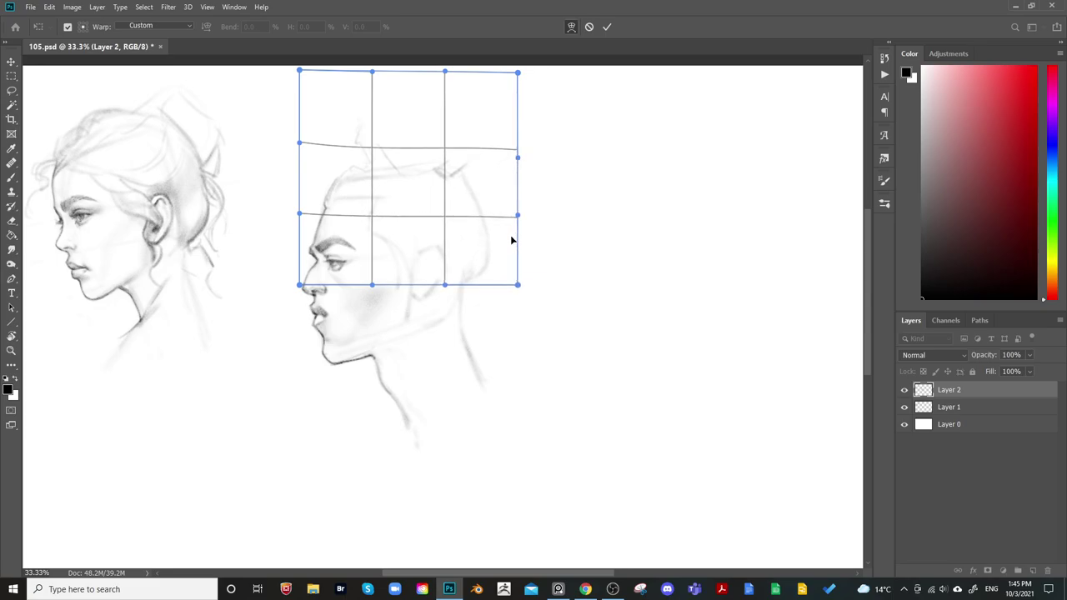
key(Return)
Redraw the front edge of the hair above the forehead, starting with a 35 px brush and varying its size
key(b)
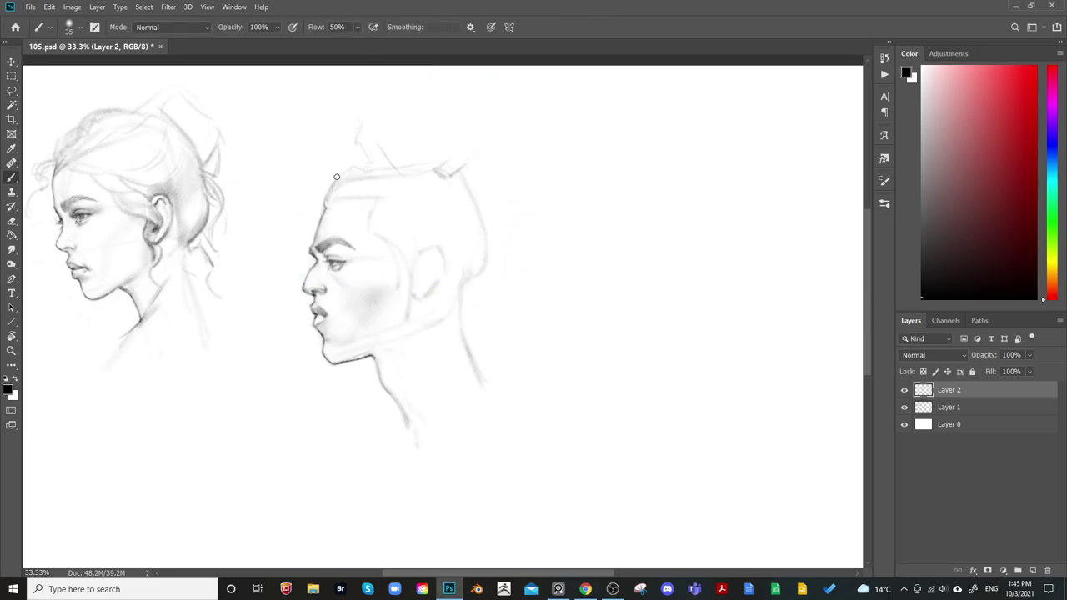
drag(350, 170, 325, 208)
key(bracketright)
key(bracketright)
key(bracketright)
key(bracketright)
key(bracketleft)
key(bracketleft)
key(bracketleft)
key(bracketleft)
Draw the ear's outer rim, inner folds and lobe, and shade them with brush sizes up to 80 px
mouse_move(443, 255)
mouse_down()
mouse_move(440, 280)
mouse_move(438, 256)
mouse_up()
drag(433, 251, 422, 255)
key(bracketright)
key(bracketright)
key(bracketright)
key(bracketleft)
key(bracketleft)
key(bracketleft)
key(bracketleft)
key(bracketleft)
key(bracketleft)
key(bracketright)
key(bracketright)
key(bracketright)
key(bracketright)
key(bracketright)
mouse_move(433, 288)
mouse_down()
mouse_move(440, 274)
mouse_move(430, 292)
mouse_up()
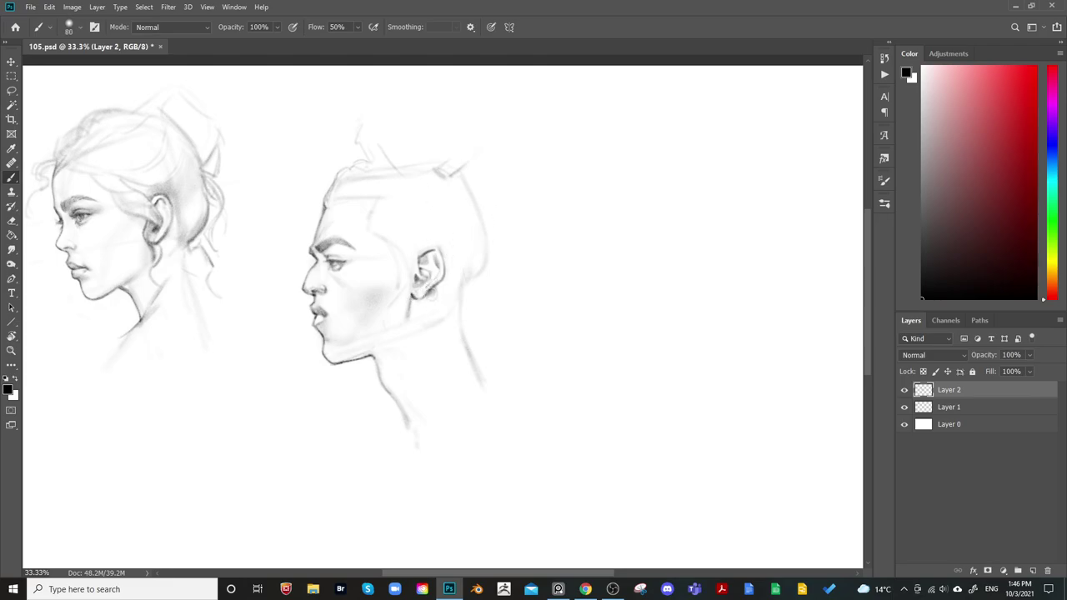
Shade the side of the neck lightly with a large brush of around 200 px
key(bracketright)
key(bracketright)
key(bracketright)
key(bracketright)
key(bracketright)
key(bracketleft)
key(bracketleft)
key(bracketleft)
key(bracketleft)
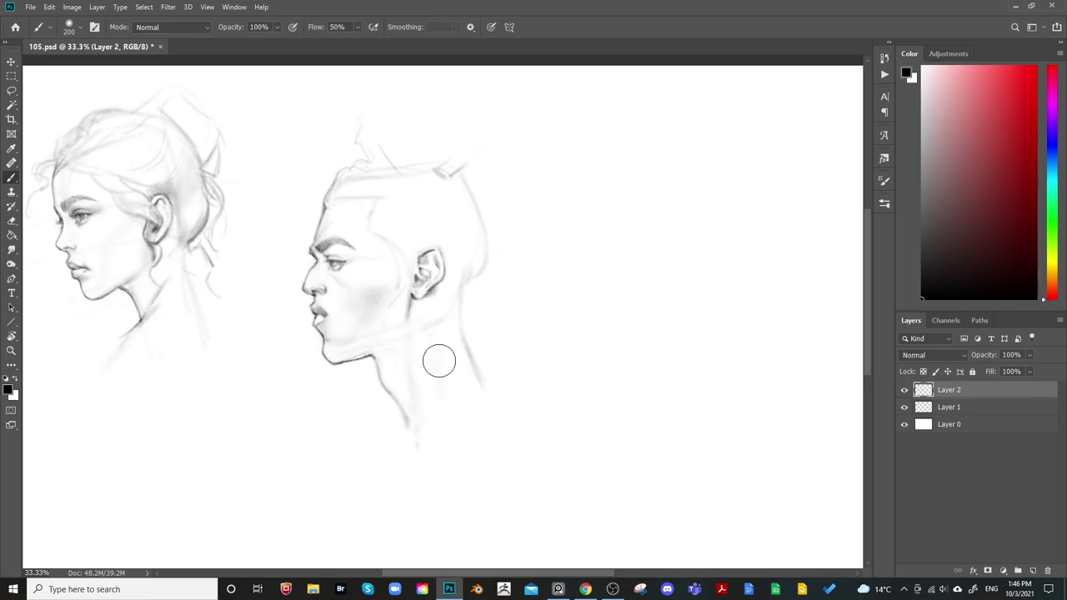
Redraw the throat line from below the jaw to the base of the neck with a 30 px brush
key(bracketleft)
key(bracketleft)
key(bracketleft)
key(bracketleft)
key(bracketleft)
drag(374, 362, 381, 383)
drag(377, 380, 399, 412)
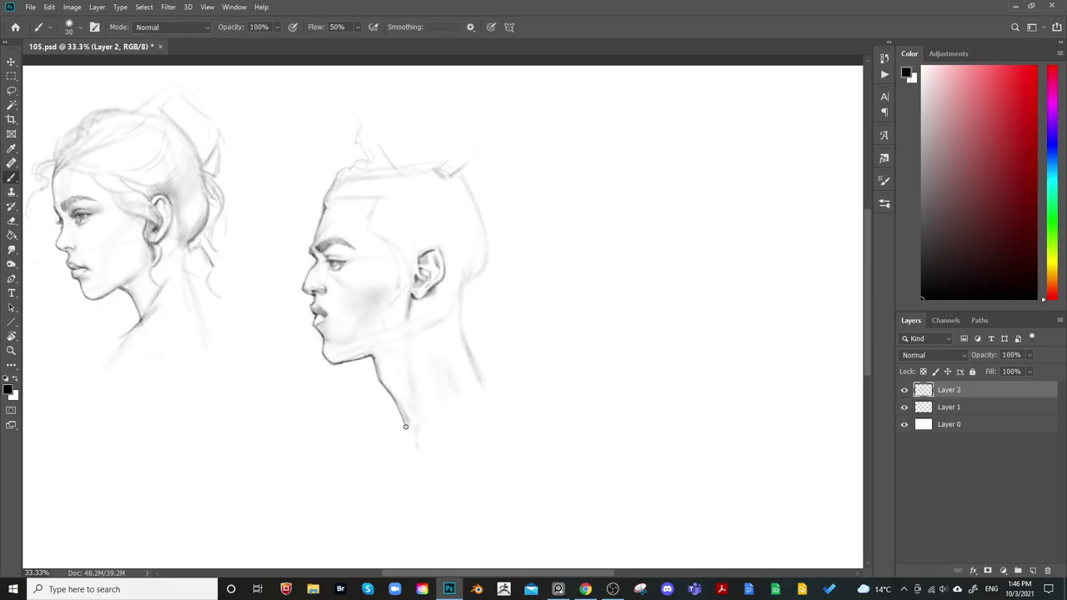
Check the head in a mirrored view and reinforce the line along the back of the neck
mouse_move(521, 282)
mouse_down()
mouse_move(531, 240)
mouse_move(525, 297)
mouse_up()
key(ctrl+shift+h)
key(h)
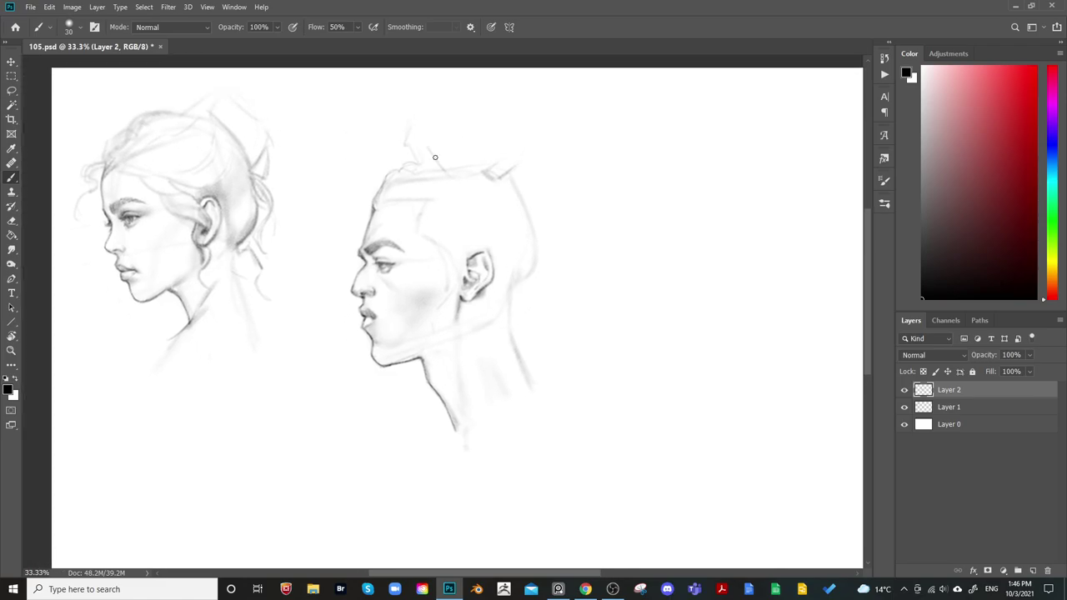
drag(370, 247, 379, 241)
mouse_move(479, 253)
mouse_down()
mouse_move(450, 254)
mouse_move(505, 353)
mouse_up()
Outline the back of the skull down to the nape with a 40 px brush, trimming the line with a 60 px eraser
drag(547, 208, 493, 278)
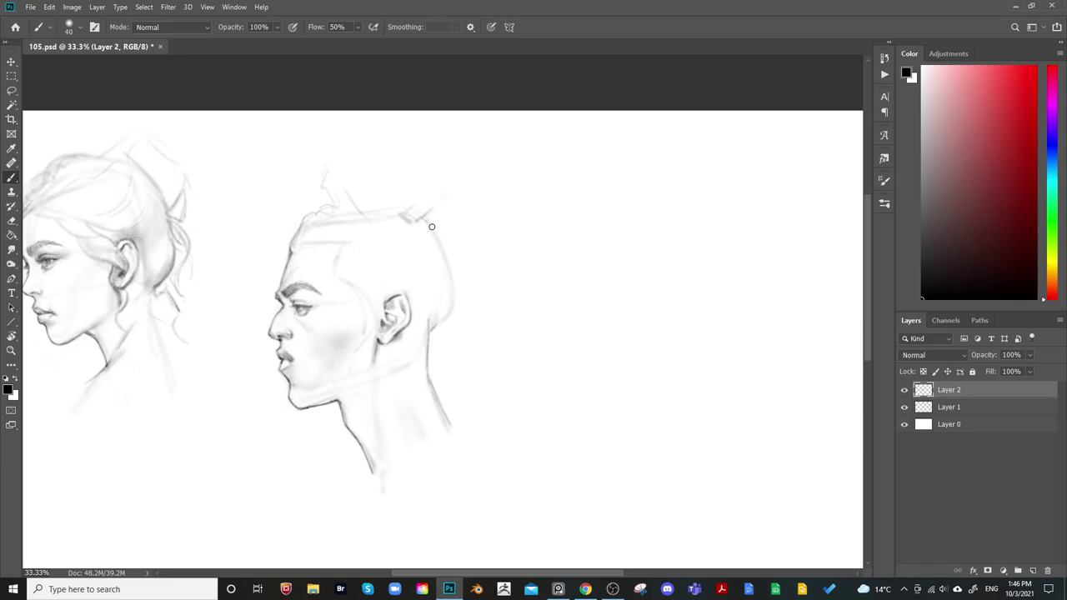
drag(445, 268, 441, 320)
drag(446, 264, 441, 313)
key(e)
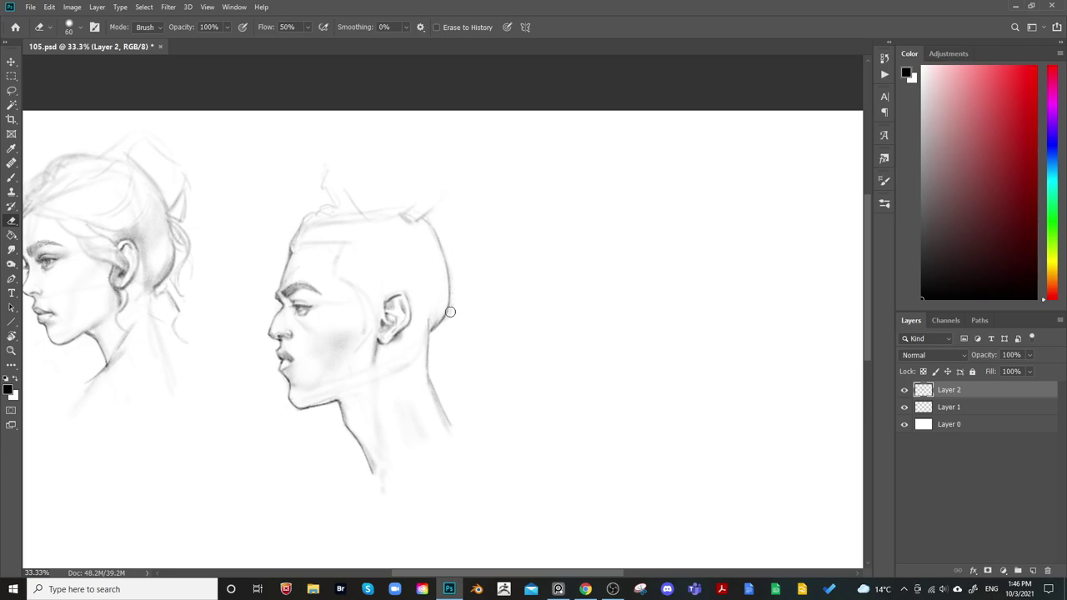
drag(443, 244, 450, 283)
key(b)
drag(436, 234, 450, 303)
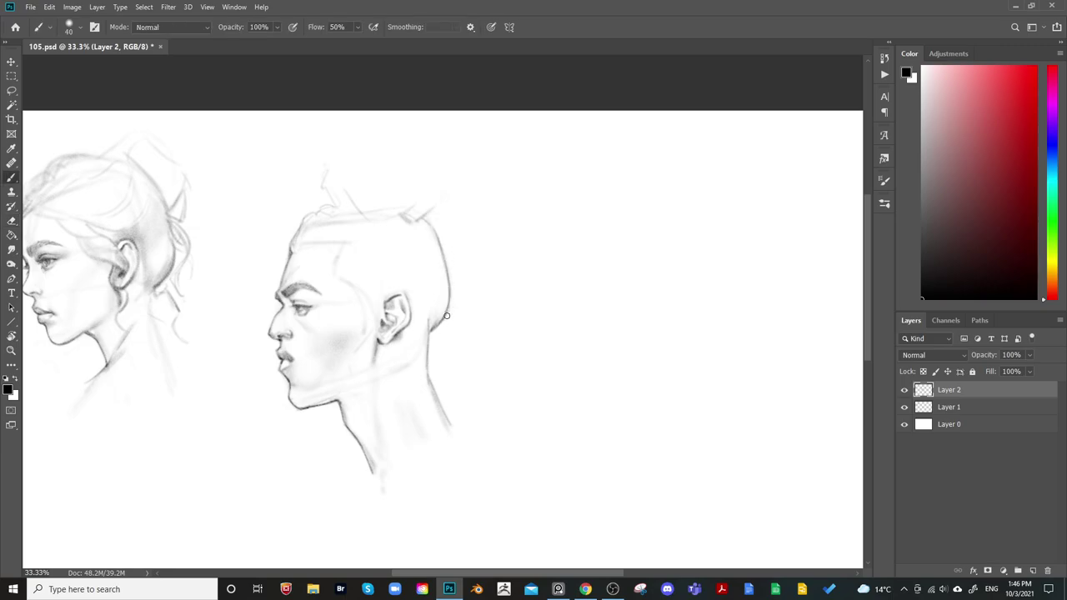
key(e)
Sketch the tied-up hair bun at the top back of the head with brush sizes from about 40 px
scroll(466, 218, down, 3)
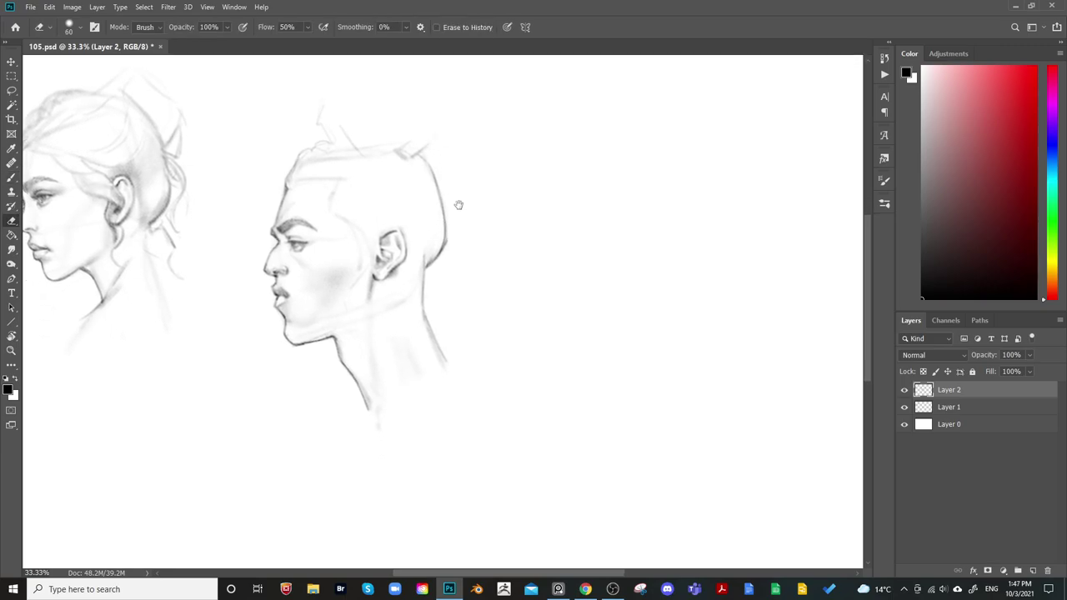
key(b)
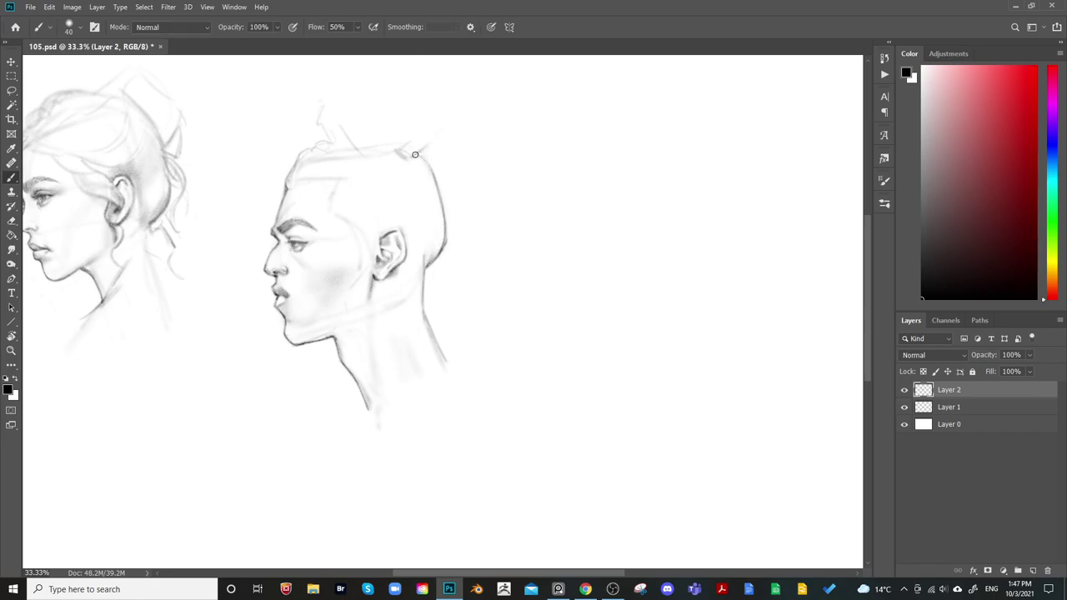
scroll(415, 154, up, 5)
key(bracketleft)
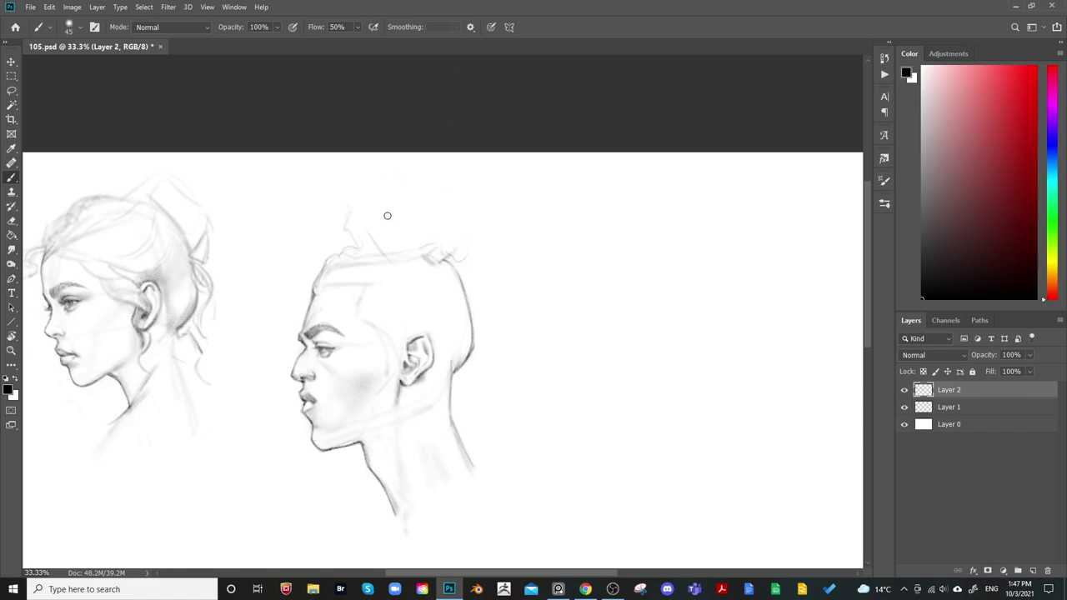
key(bracketright)
key(bracketright)
key(bracketright)
mouse_move(424, 235)
mouse_down()
mouse_move(459, 249)
mouse_move(473, 235)
mouse_move(454, 248)
mouse_move(449, 238)
mouse_move(475, 250)
mouse_move(451, 217)
mouse_move(465, 216)
mouse_move(445, 203)
mouse_move(475, 227)
mouse_move(440, 246)
mouse_up()
key(bracketleft)
key(bracketleft)
key(bracketleft)
key(bracketleft)
key(bracketleft)
Redraw the forehead hairline, temple edge and border of the shaved side with a 35 px brush and a 60 px eraser
key(e)
mouse_move(319, 265)
mouse_down()
mouse_move(318, 290)
mouse_move(452, 268)
mouse_up()
key(b)
key(e)
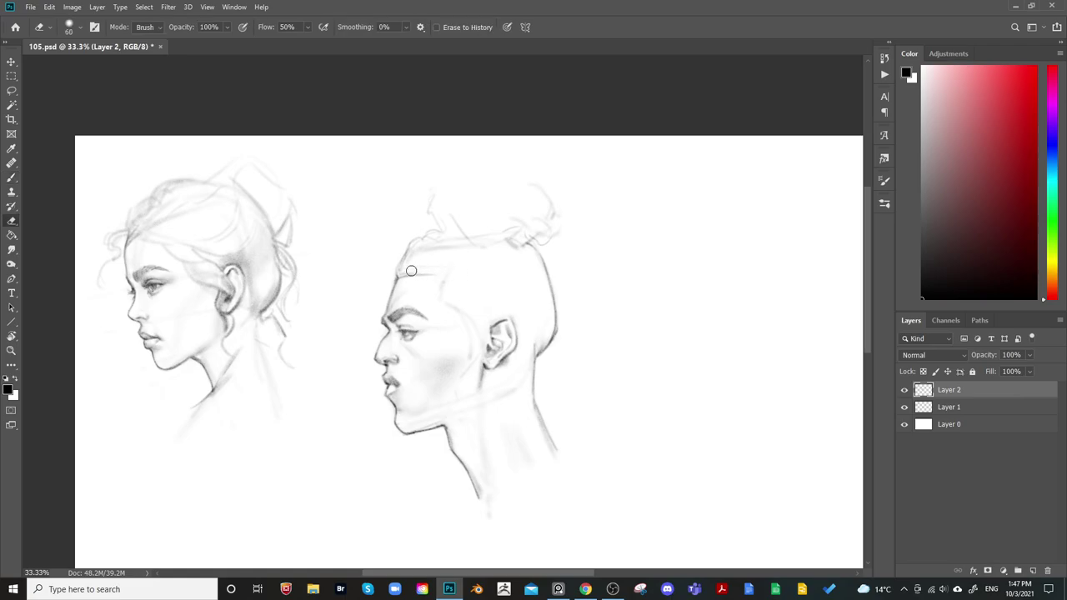
key(b)
key(b)
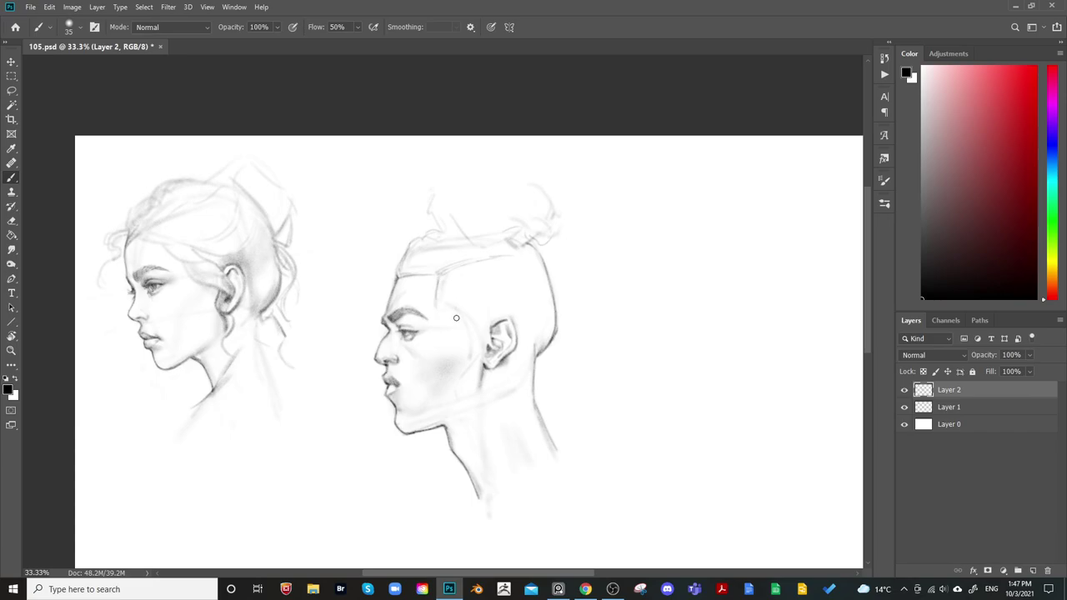
key(e)
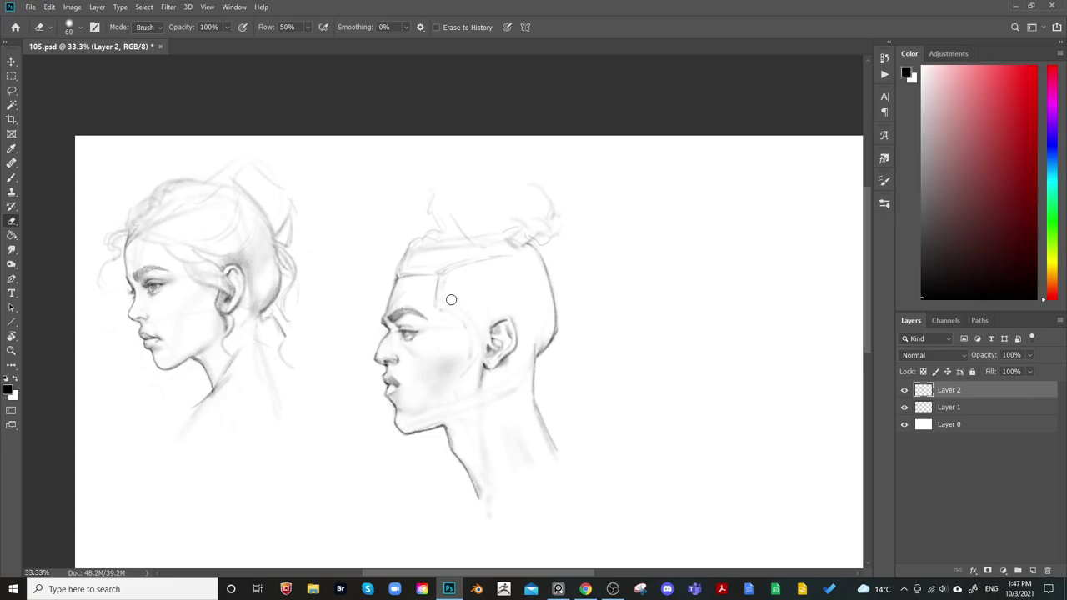
Touch up the temple corner of the second head's hairline with a 40 px brush and check the head in a mirrored view
drag(470, 305, 450, 275)
key(b)
key(bracketleft)
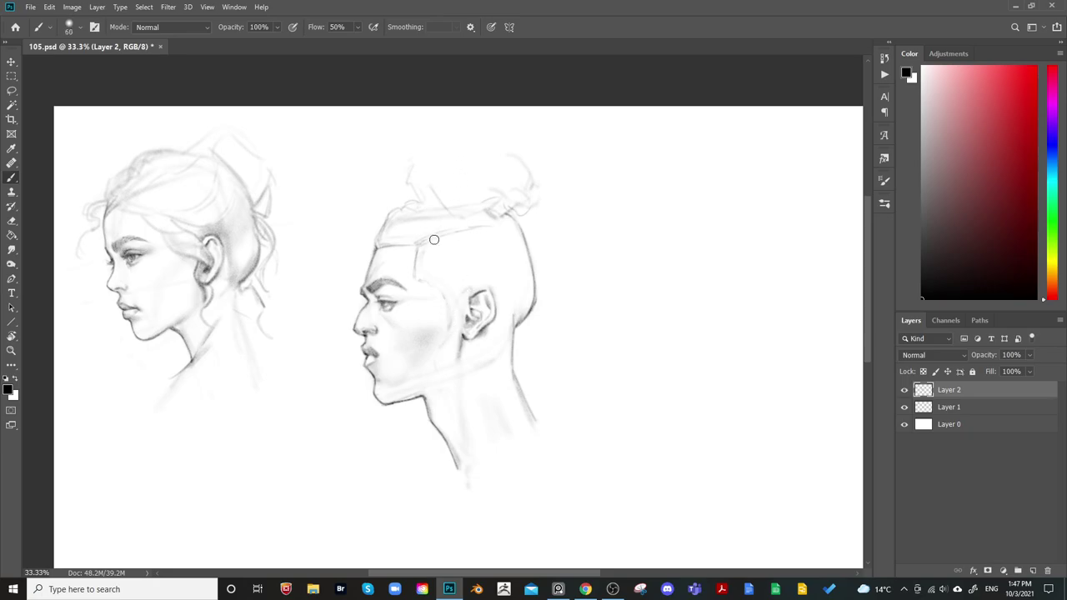
key(bracketright)
key(bracketright)
key(bracketright)
key(bracketright)
key(bracketright)
key(bracketleft)
key(bracketleft)
key(bracketleft)
key(bracketleft)
key(bracketleft)
drag(448, 250, 457, 215)
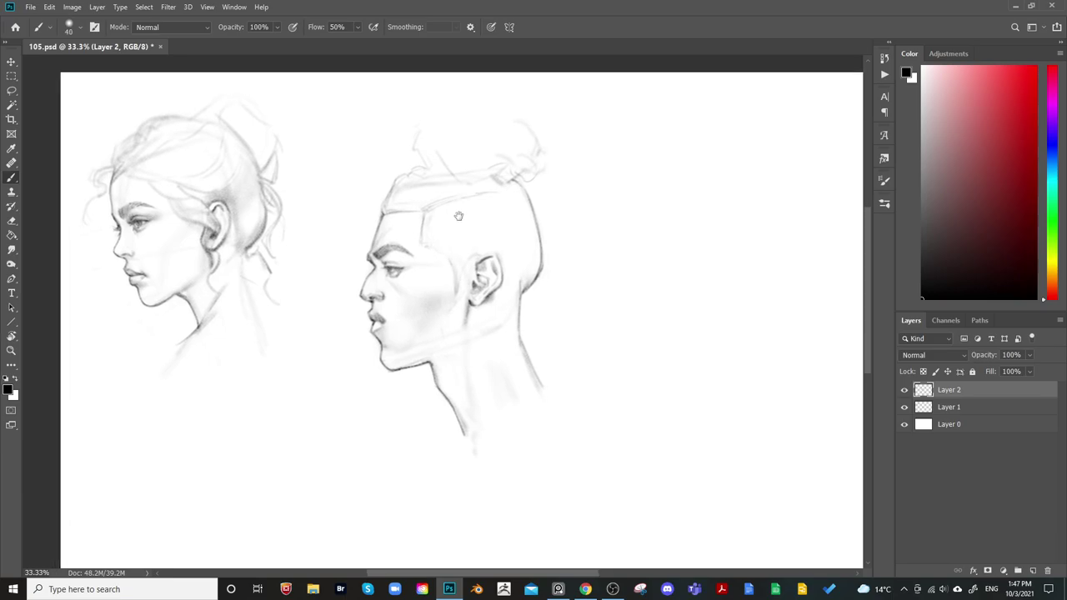
key(ctrl+shift+h)
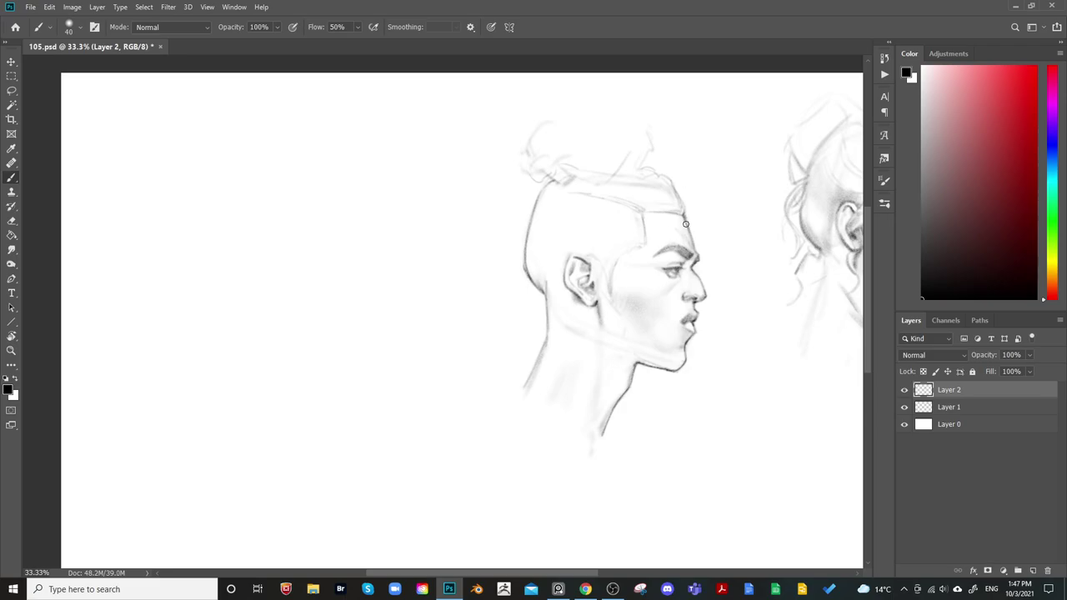
key(ctrl+shift+h)
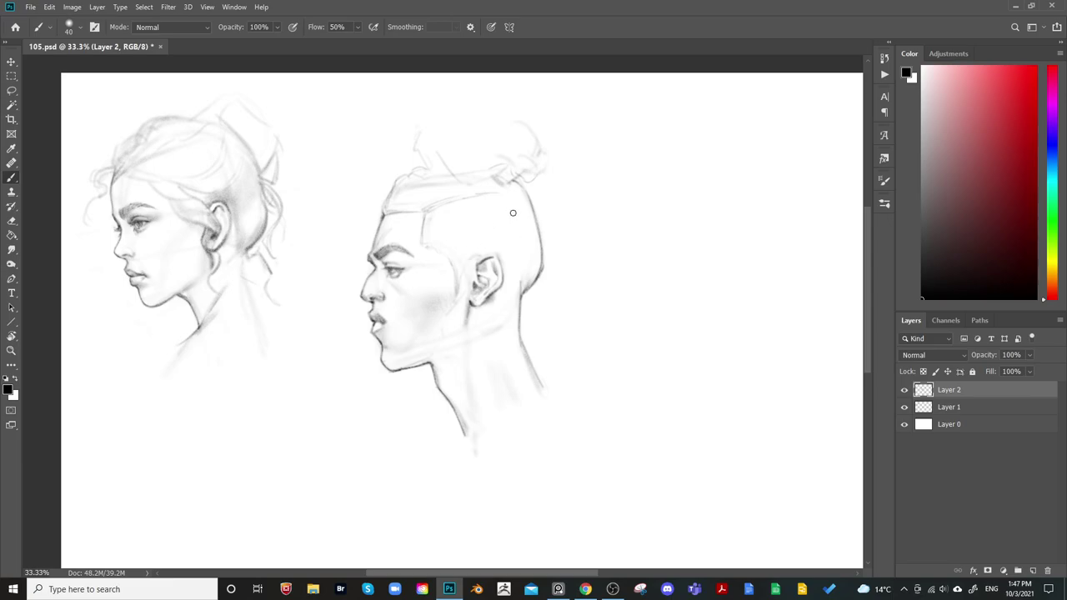
Shade along the second head's jawline below the ear with soft brush strokes, varying the size between 200 and 90 px
key(bracketright)
key(bracketright)
key(bracketright)
key(bracketright)
key(bracketright)
key(bracketright)
key(bracketright)
key(bracketright)
key(bracketright)
key(bracketright)
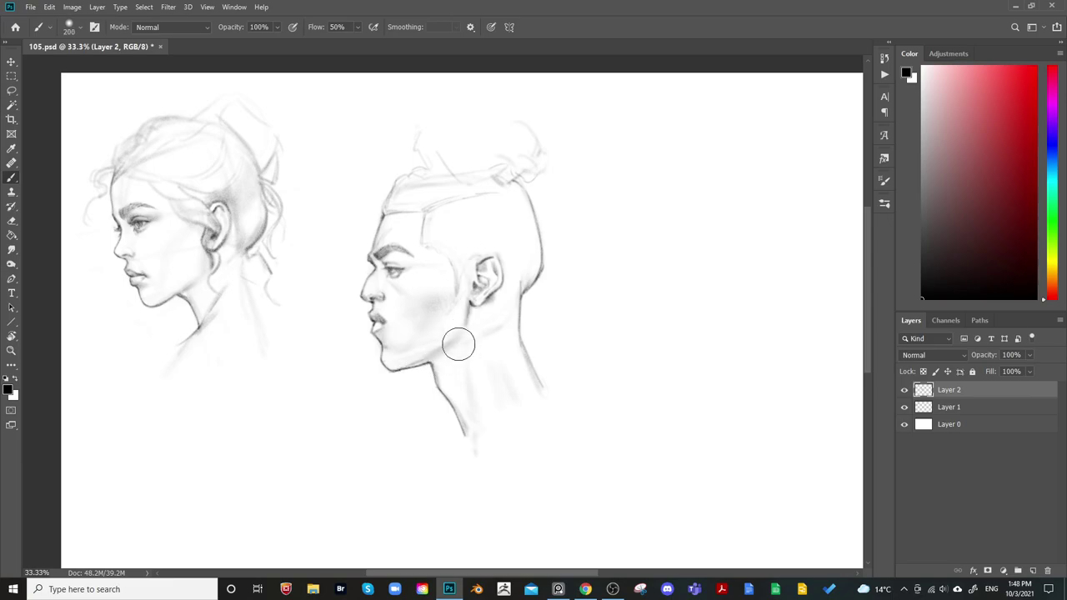
key(bracketleft)
key(bracketleft)
key(bracketleft)
key(bracketleft)
key(bracketleft)
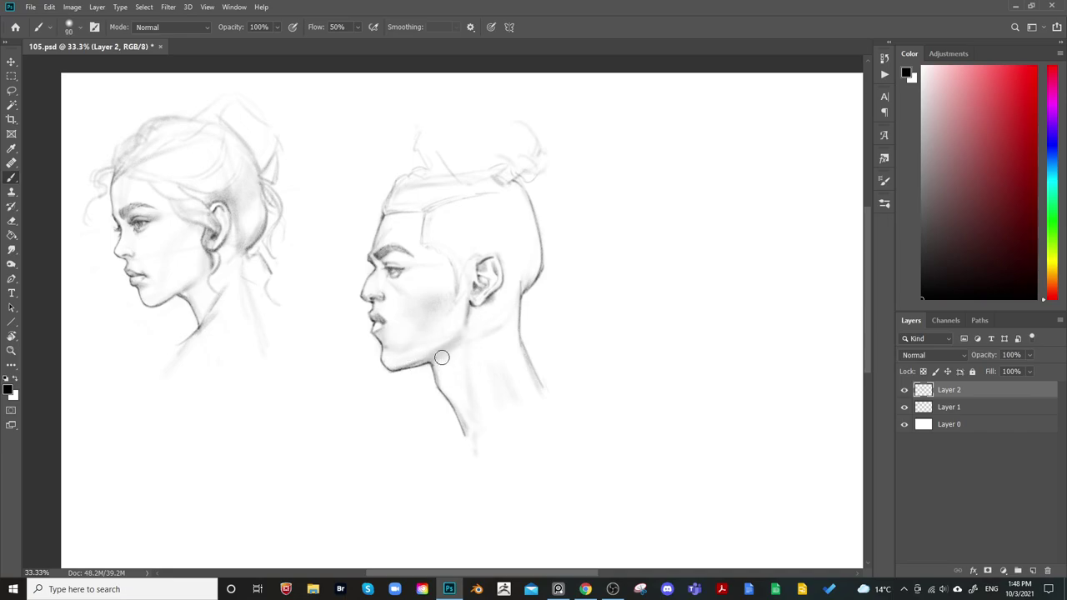
Build up the soft shadow under the jaw and on the upper neck with brush sizes from 125 to 250 px
key(bracketright)
key(bracketright)
key(bracketright)
key(bracketright)
key(bracketright)
key(bracketleft)
key(bracketleft)
key(bracketleft)
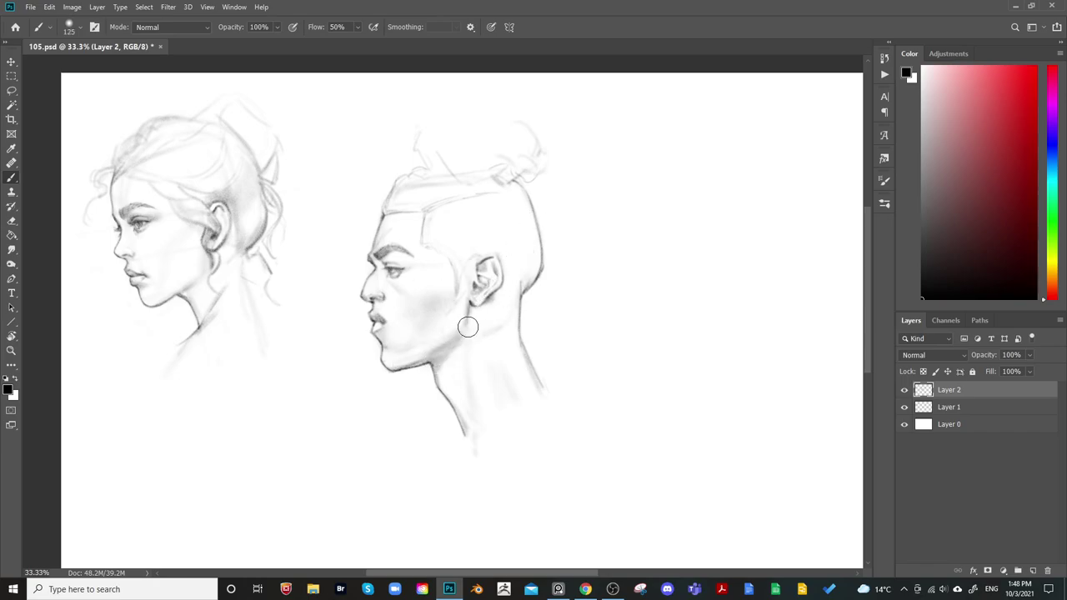
key(bracketright)
key(bracketright)
key(bracketright)
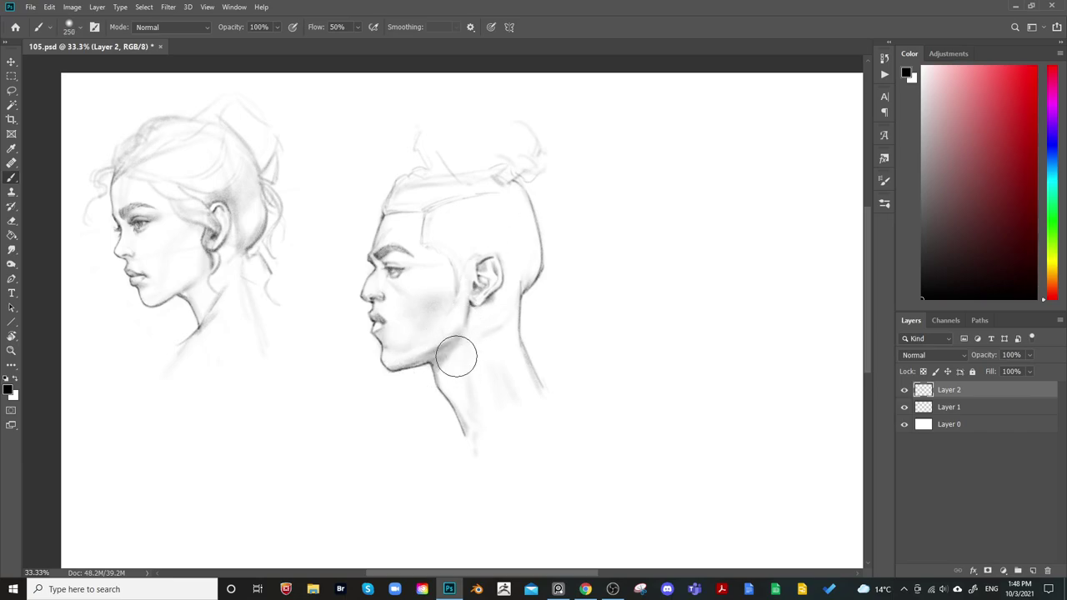
key(bracketright)
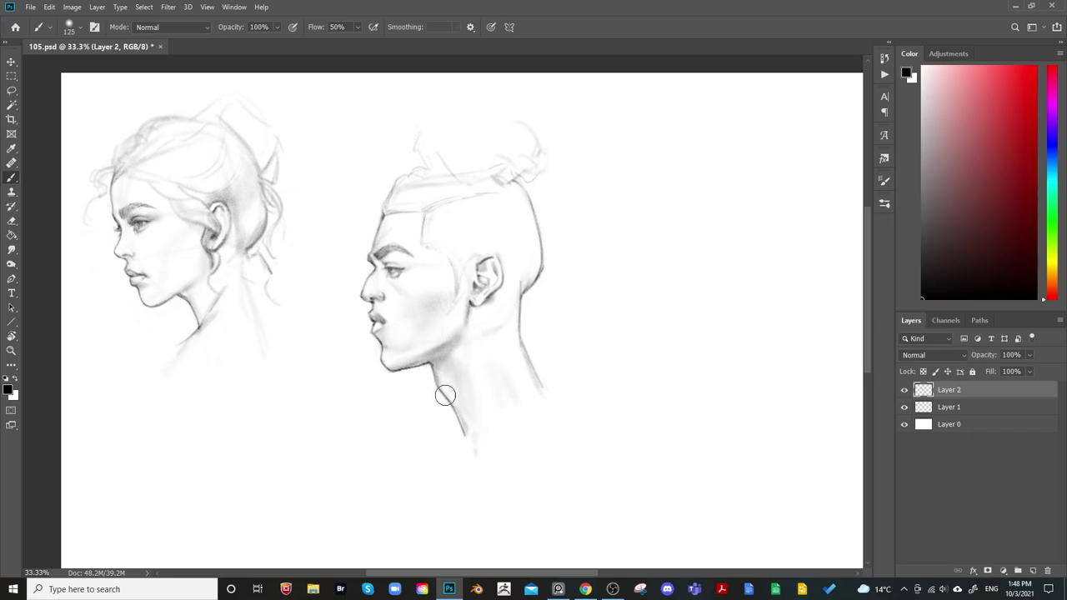
Deepen the shading down the front of the neck with a 125 px brush and clean the mouth outline with a 60 px eraser
key(bracketleft)
key(bracketleft)
key(bracketleft)
key(bracketleft)
key(bracketleft)
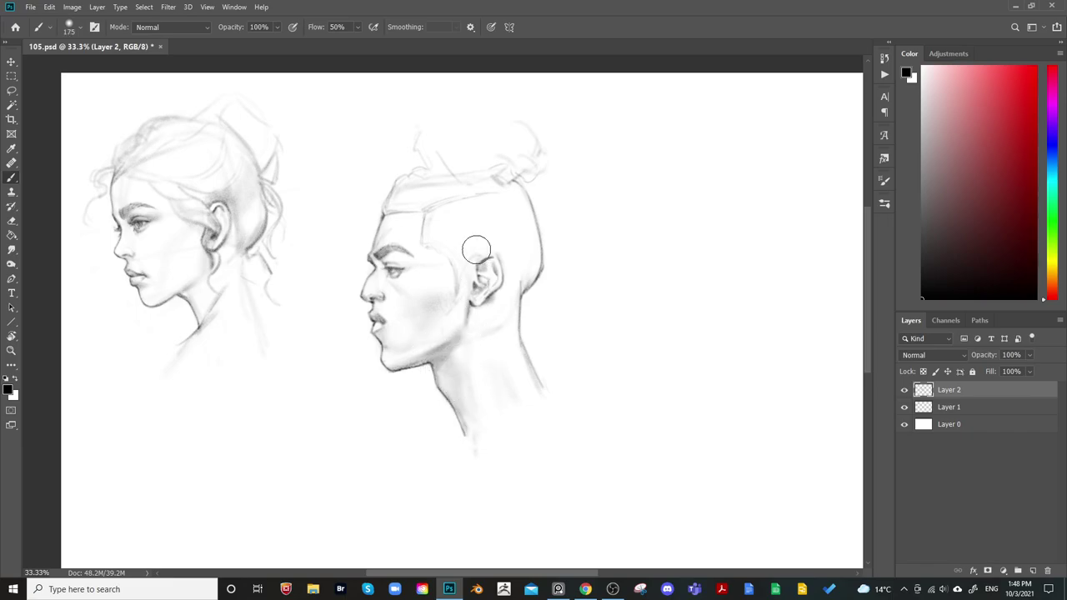
key(e)
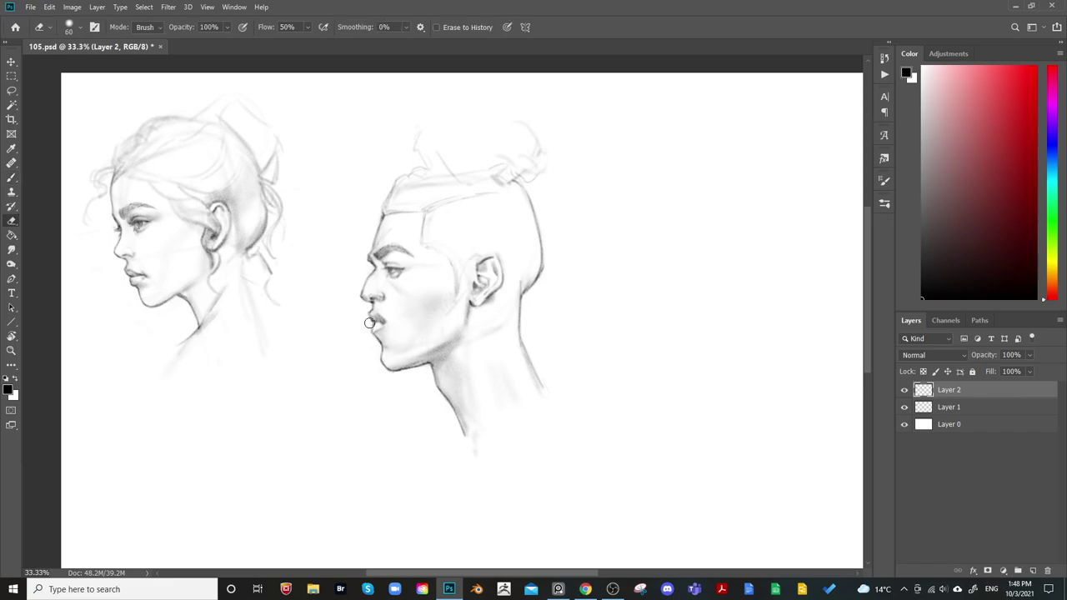
Check the sketch mirrored, then move the second head up and closer to the woman's head with Free Transform
key(ctrl+minus)
key(ctrl+shift+h)
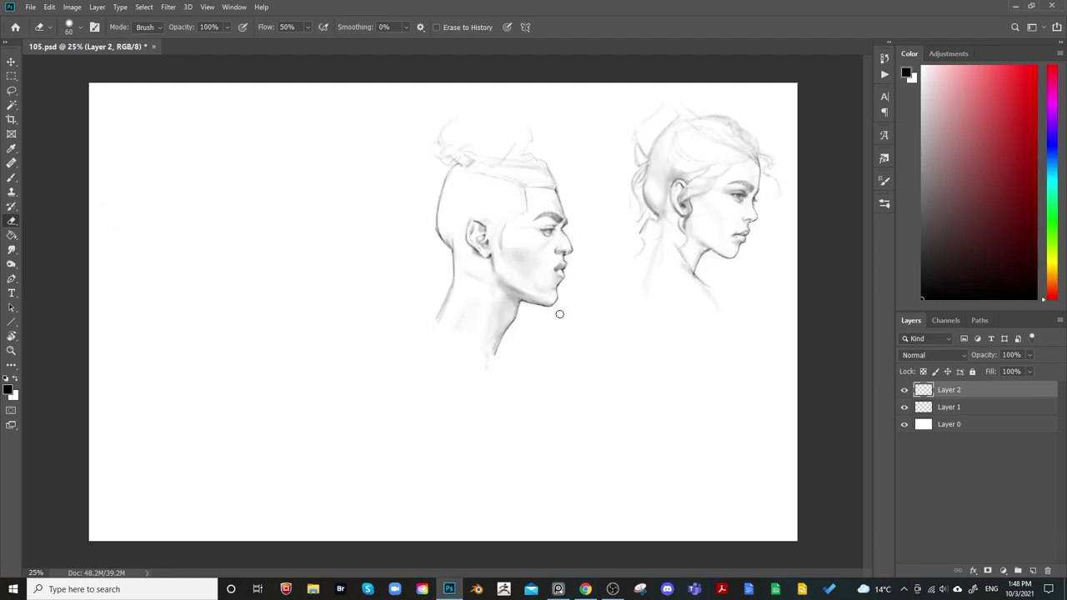
key(ctrl+z)
key(ctrl+t)
mouse_move(428, 328)
mouse_down()
mouse_move(374, 305)
mouse_move(341, 419)
mouse_move(384, 314)
mouse_move(374, 319)
mouse_up()
key(Return)
key(e)
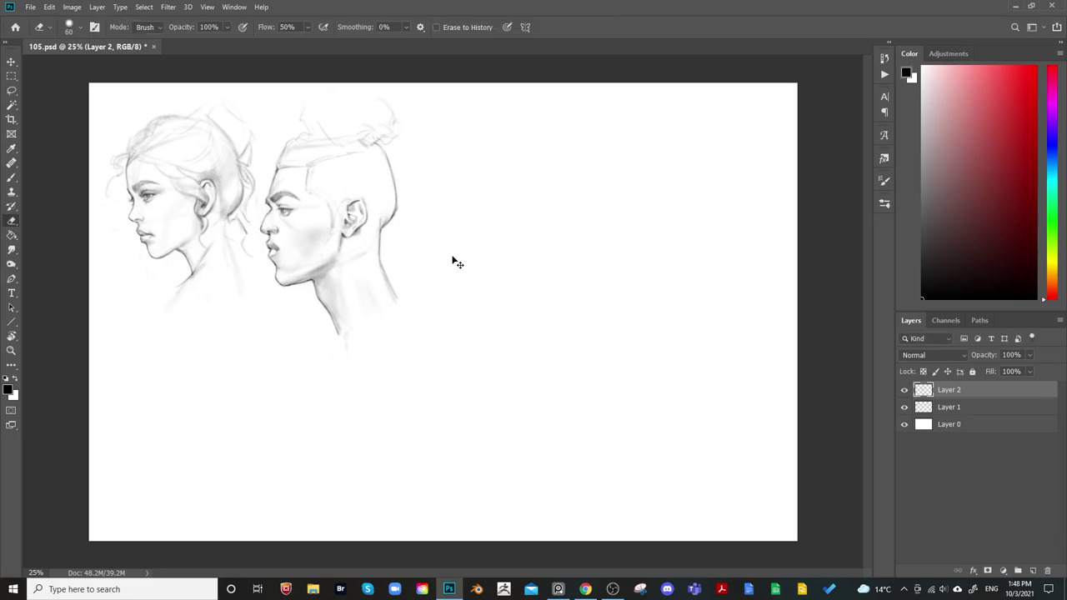
Toggle Layer 2 off and on in the mirrored view, then merge it down into Layer 1
key(h)
click(904, 389)
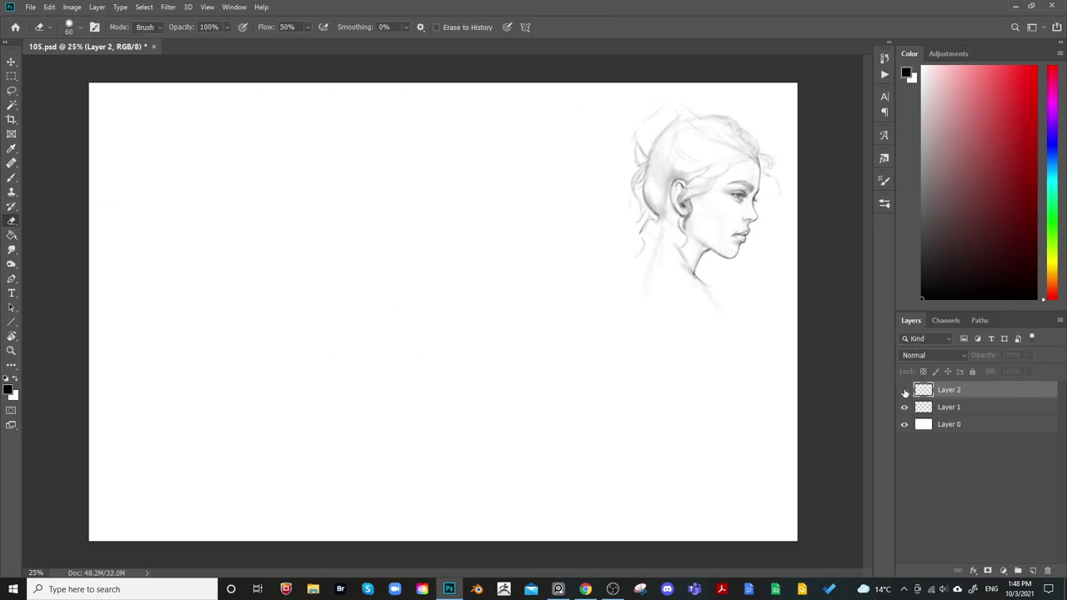
click(905, 389)
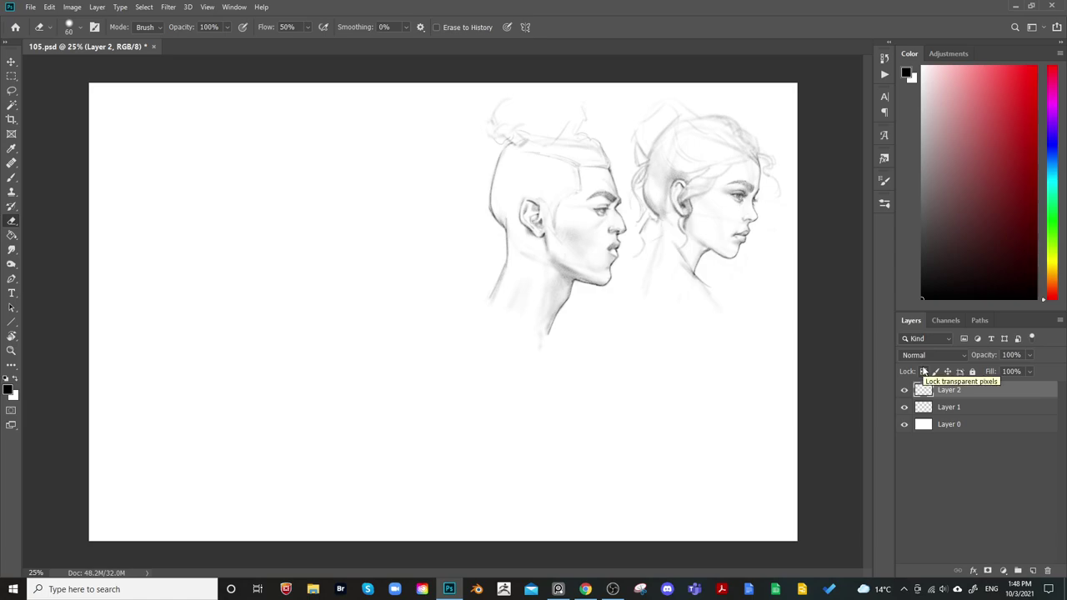
key(ctrl+e)
Scale both merged heads down slightly together towards the canvas corner and restore the unmirrored view
key(ctrl+t)
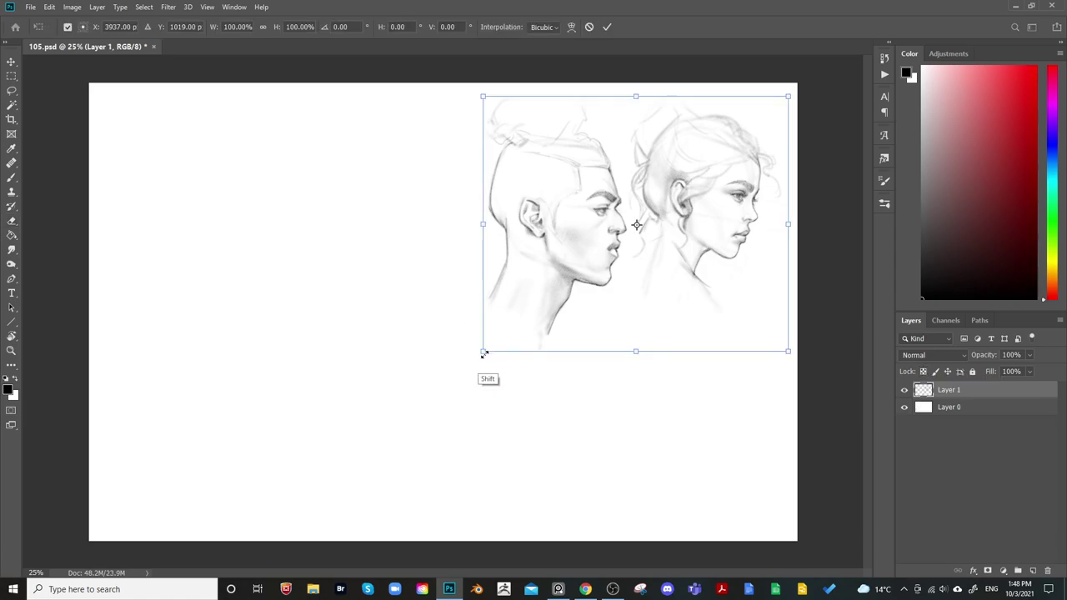
drag(482, 351, 504, 336)
key(Return)
key(e)
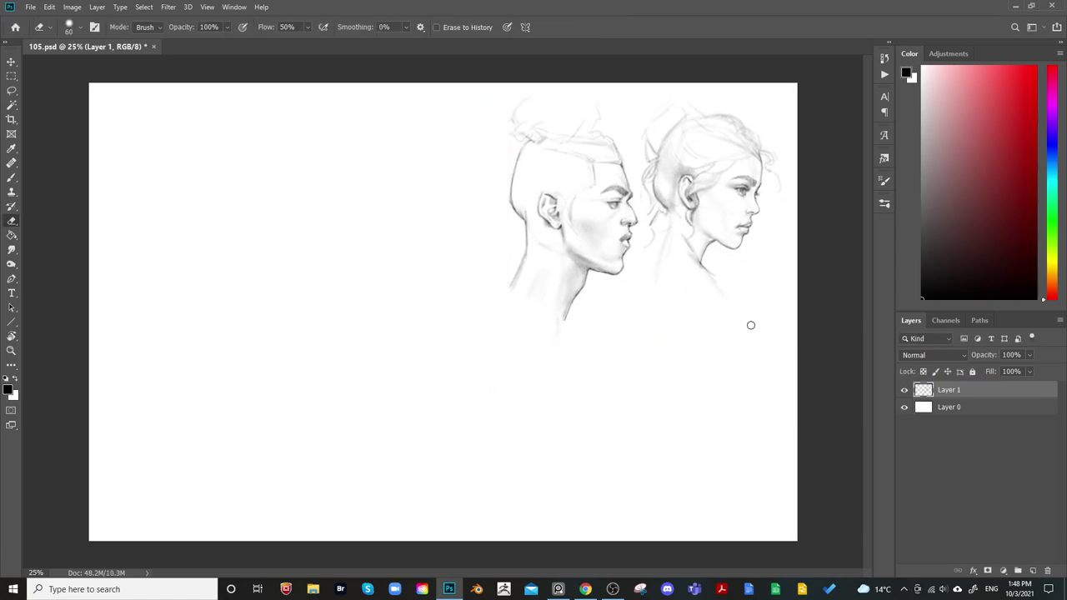
key(ctrl+shift+h)
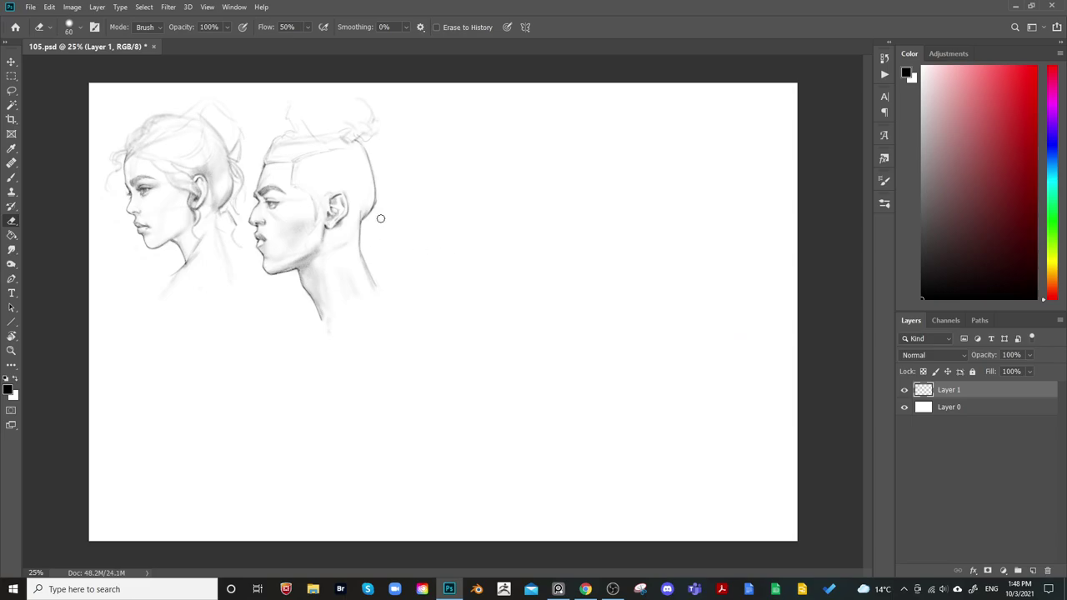
Strengthen the second head's facial details with a brush reduced from 100 px and tidy them with a 60 px eraser
key(b)
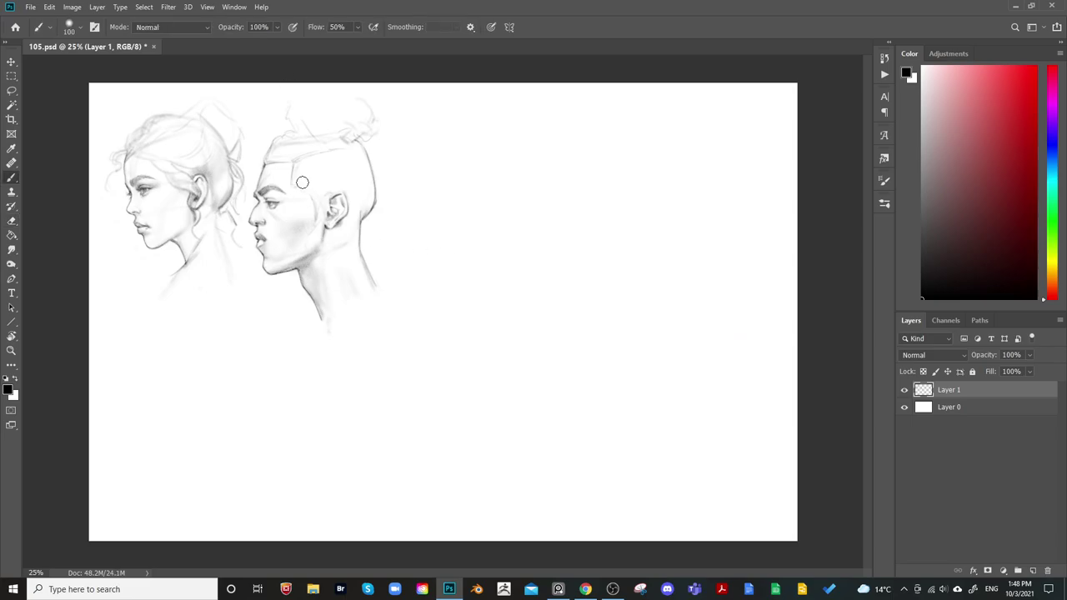
key(ctrl+plus)
key(ctrl+plus)
drag(202, 154, 501, 323)
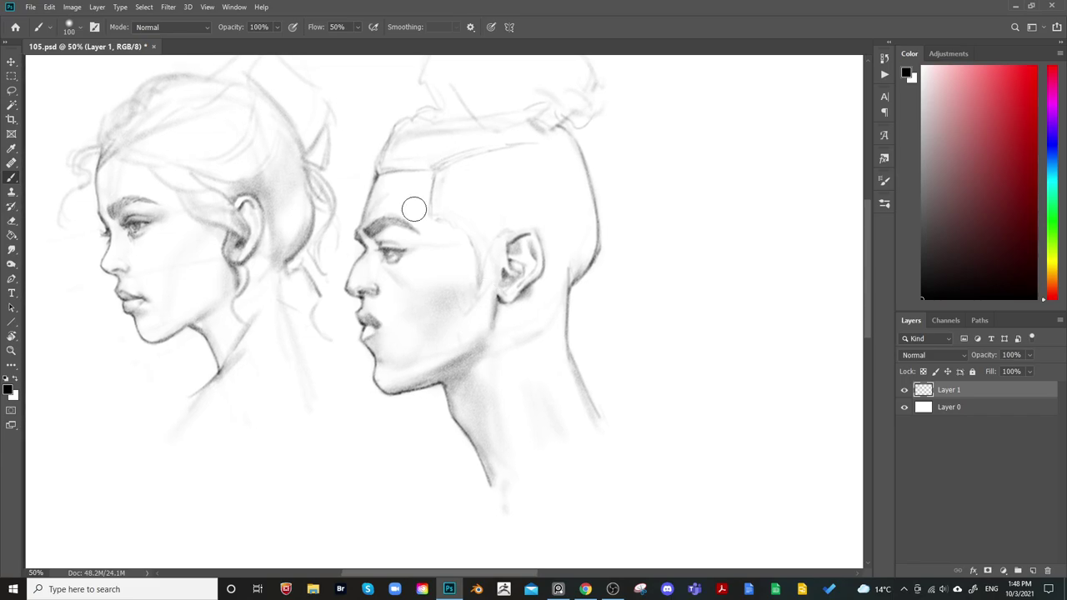
key(bracketleft)
key(bracketleft)
key(bracketleft)
key(bracketleft)
key(bracketleft)
key(bracketleft)
key(bracketleft)
key(e)
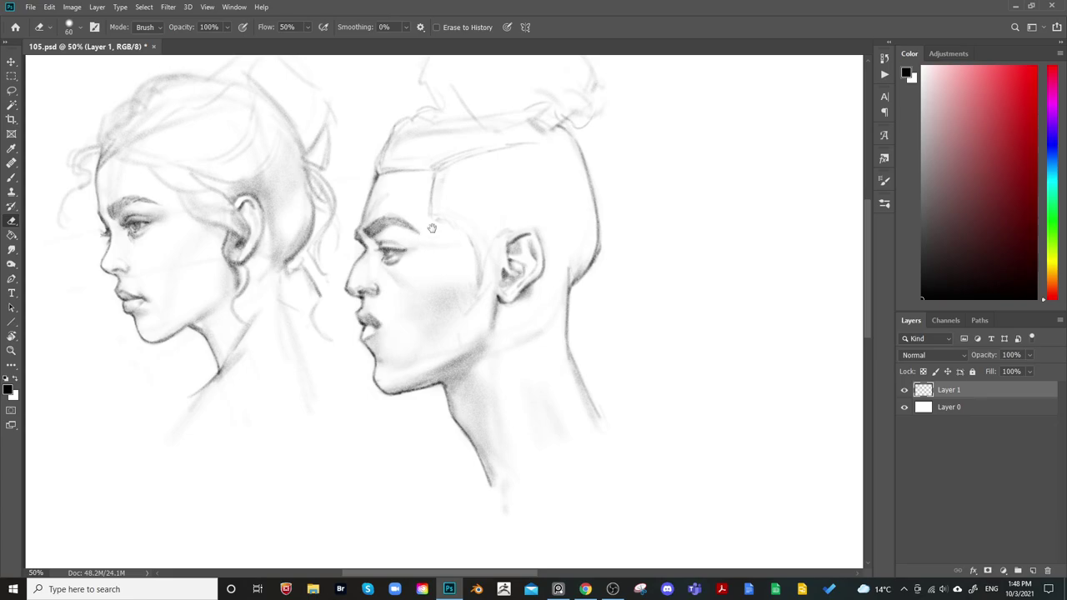
drag(543, 177, 533, 160)
Add soft shading to the second head's face with brush sizes from 60 to 150 px, ending at 90 px
key(b)
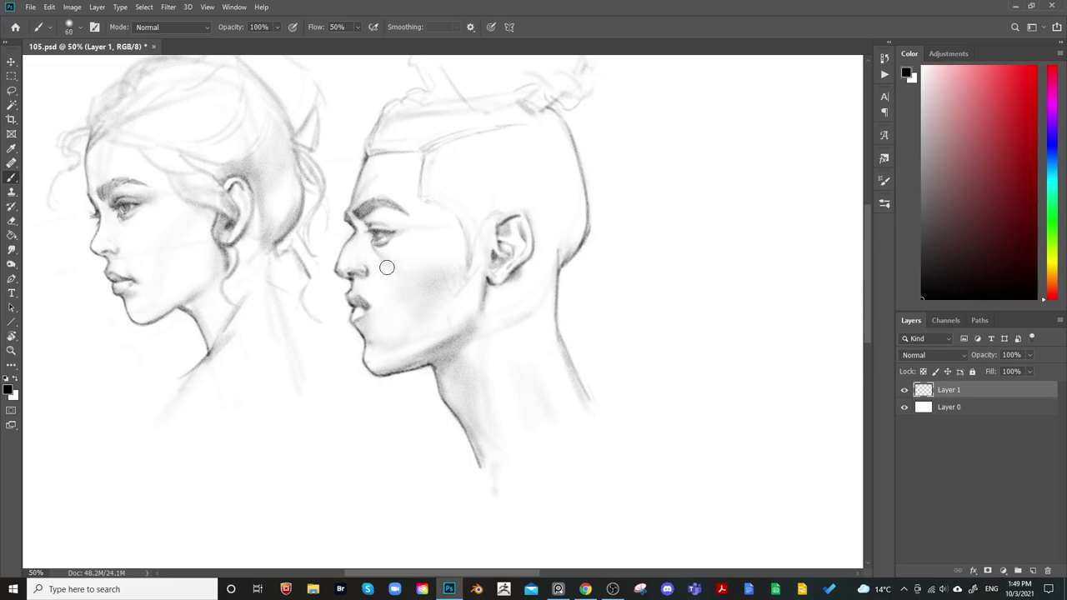
key(bracketright)
key(bracketright)
key(bracketright)
key(bracketright)
drag(584, 250, 589, 268)
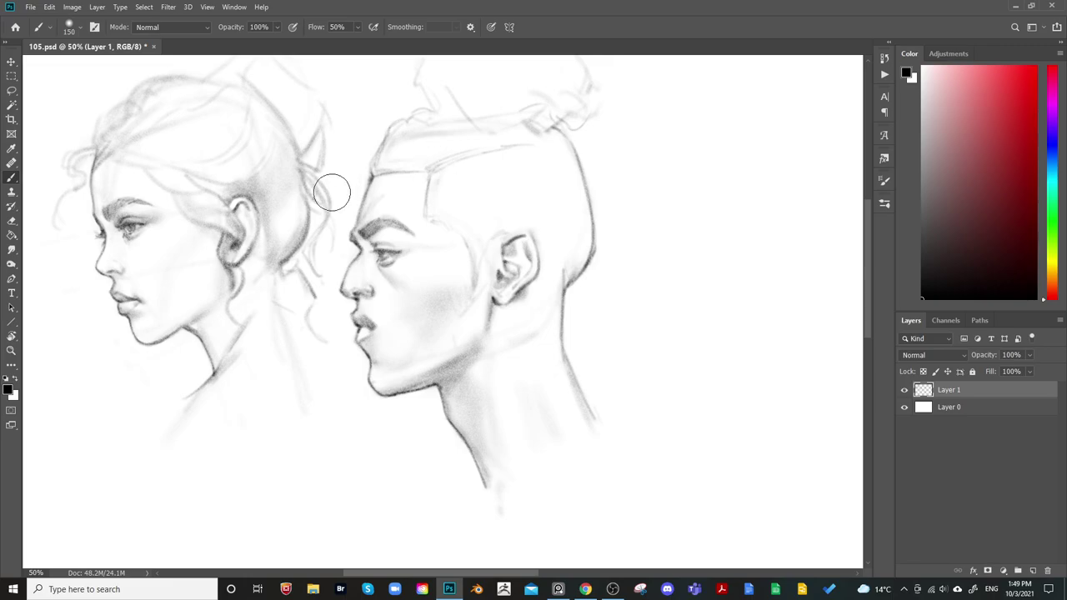
key(bracketleft)
key(bracketleft)
key(bracketleft)
key(bracketleft)
key(bracketright)
Check the balance of both heads on the full canvas in a mirrored view
key(ctrl+minus)
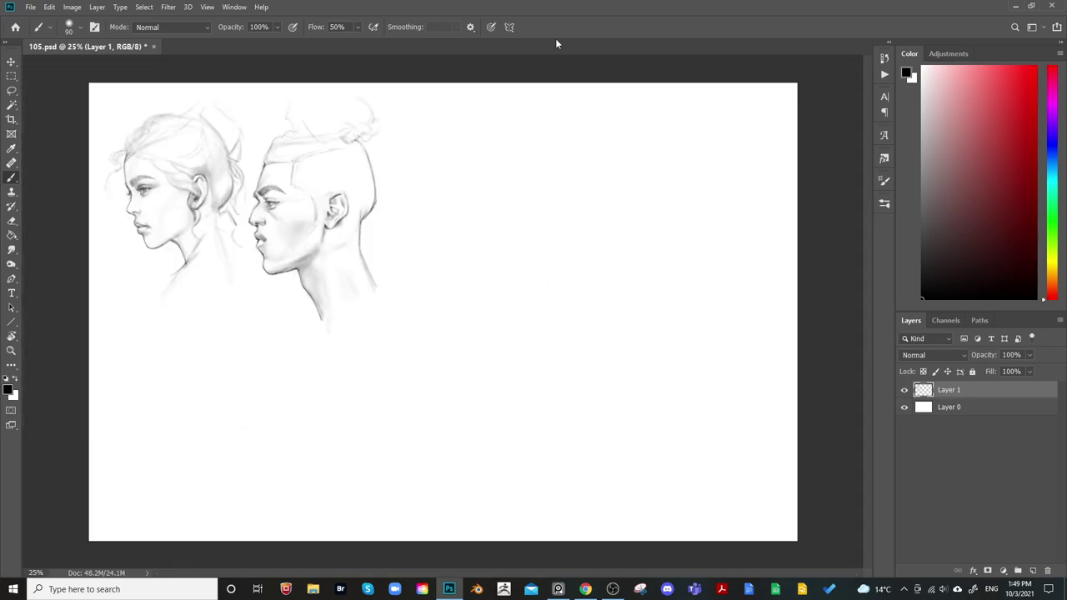
key(ctrl+shift+h)
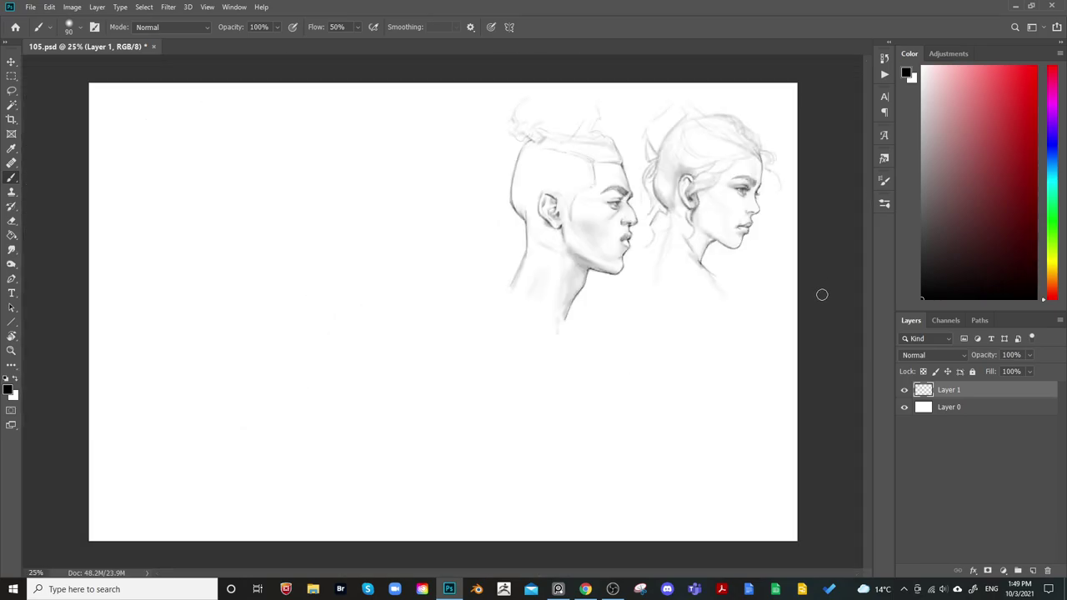
key(h)
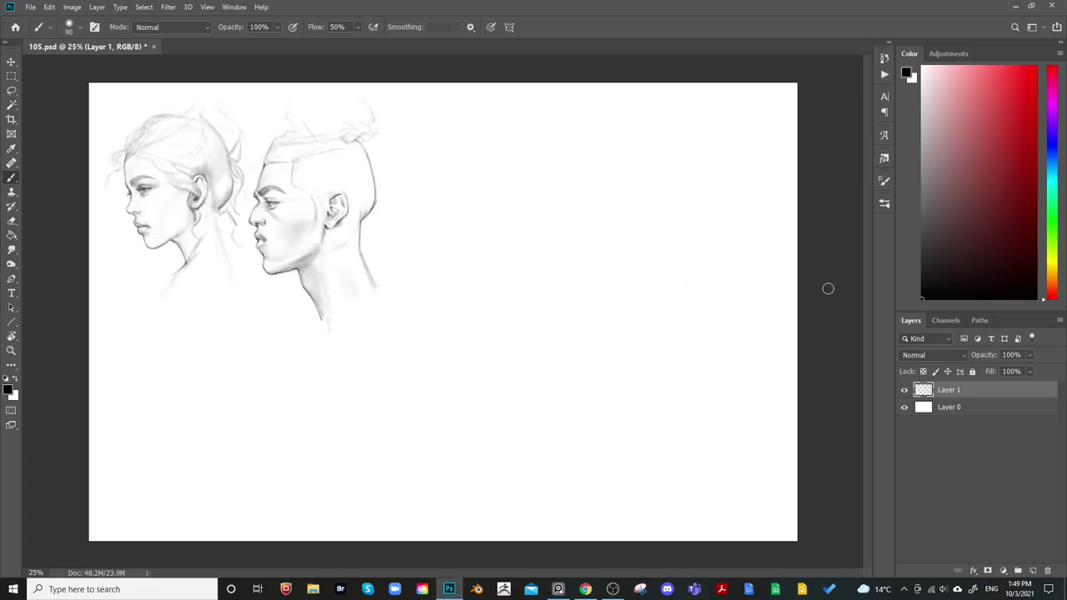
Lasso the second head and open it in the Liquify filter with Layer 0 as the backdrop
key(ctrl+plus)
key(ctrl+plus)
mouse_move(231, 270)
mouse_down()
mouse_move(448, 370)
mouse_move(465, 389)
mouse_up()
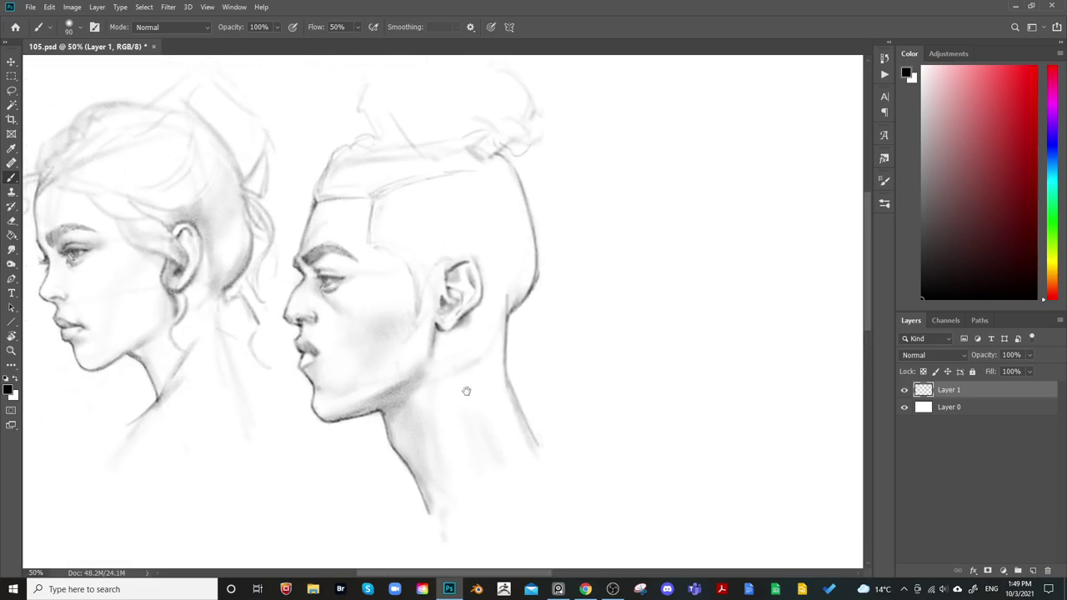
key(l)
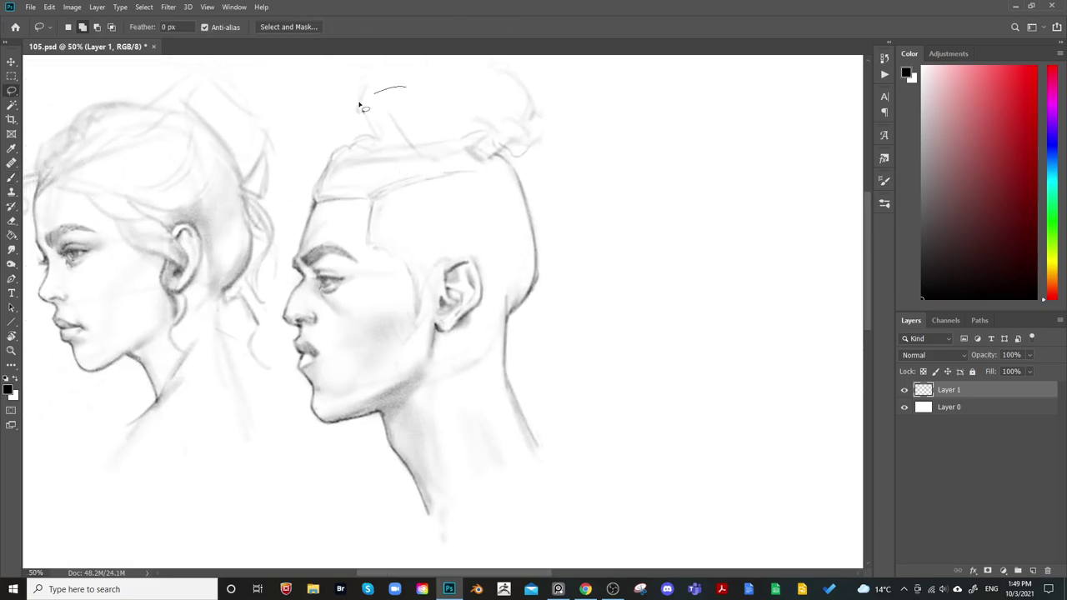
mouse_move(392, 88)
mouse_down()
mouse_move(278, 309)
mouse_move(587, 216)
mouse_move(559, 146)
mouse_up()
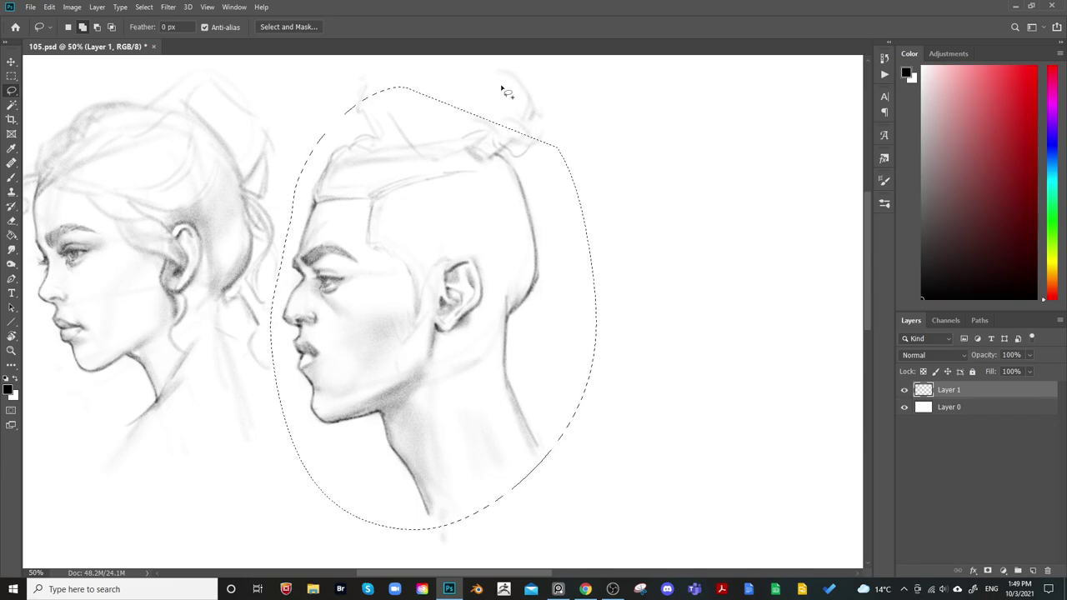
click(169, 7)
click(207, 92)
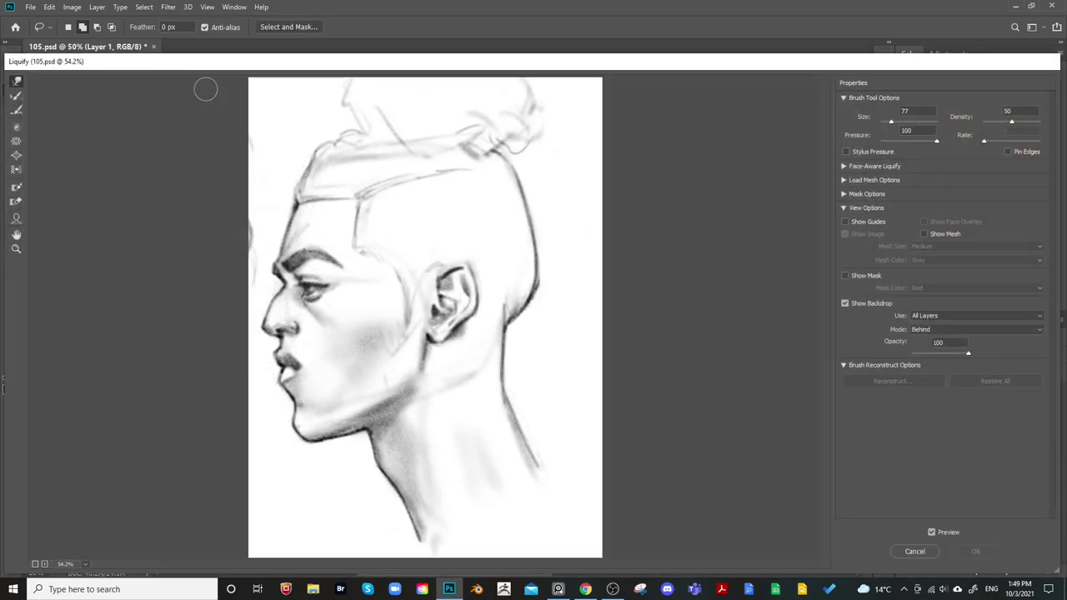
click(934, 315)
click(923, 333)
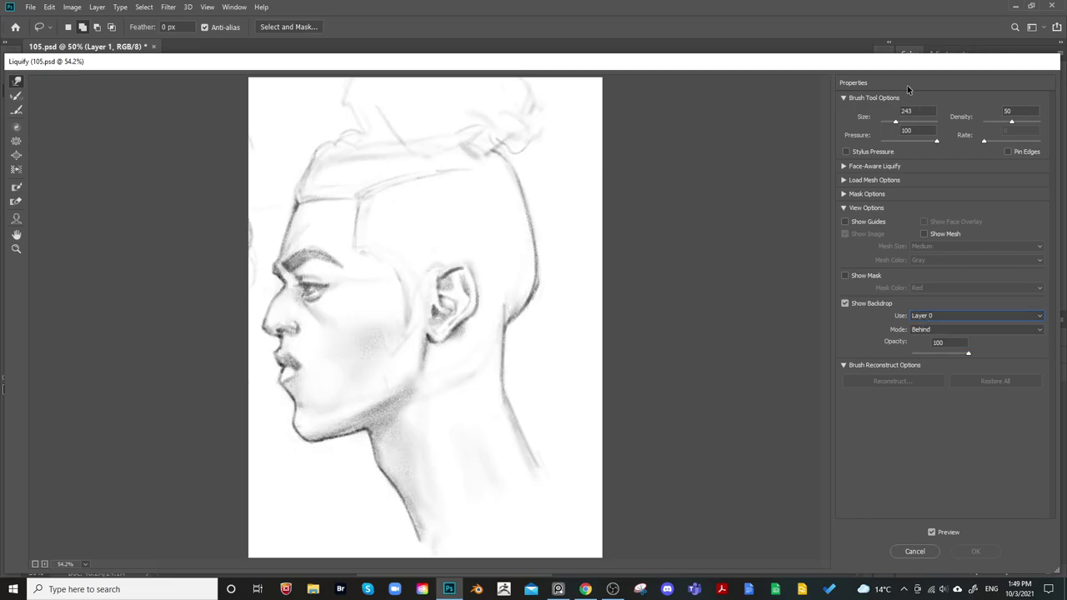
Reshape the second head's nose, mouth and chin with the Forward Warp tool, reducing its size from 243 to 125
drag(266, 335, 255, 327)
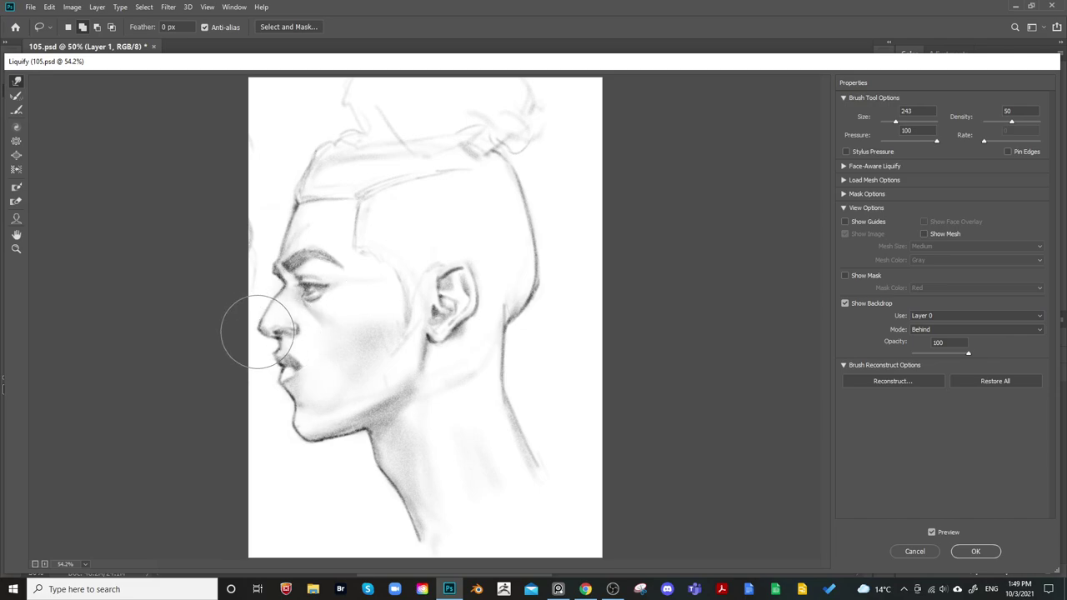
mouse_move(289, 337)
mouse_down()
mouse_move(329, 380)
mouse_move(269, 382)
mouse_move(270, 371)
mouse_move(283, 394)
mouse_move(319, 359)
mouse_up()
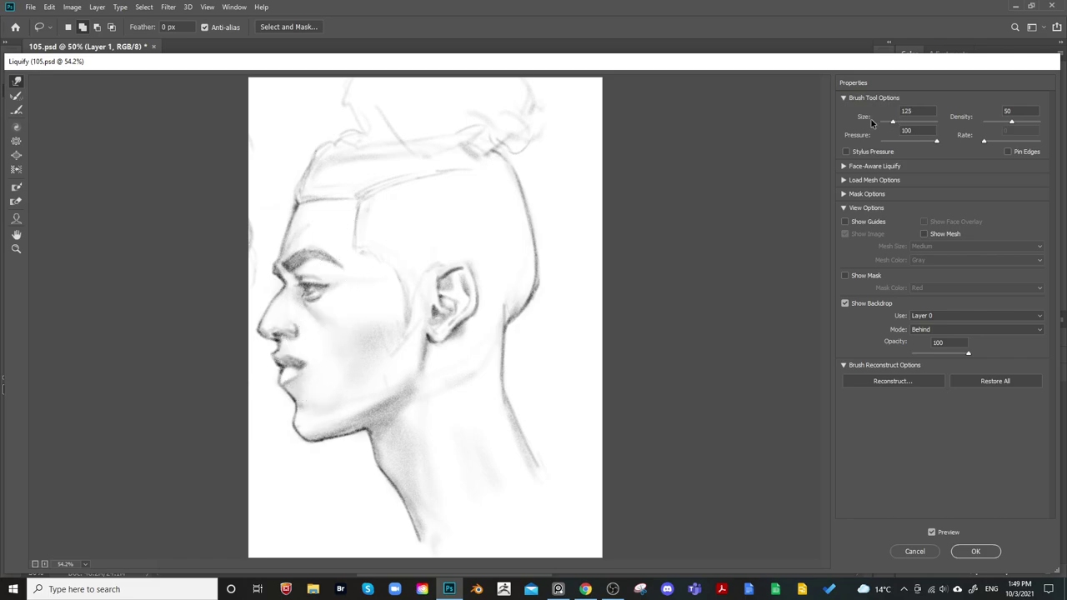
drag(285, 372, 300, 361)
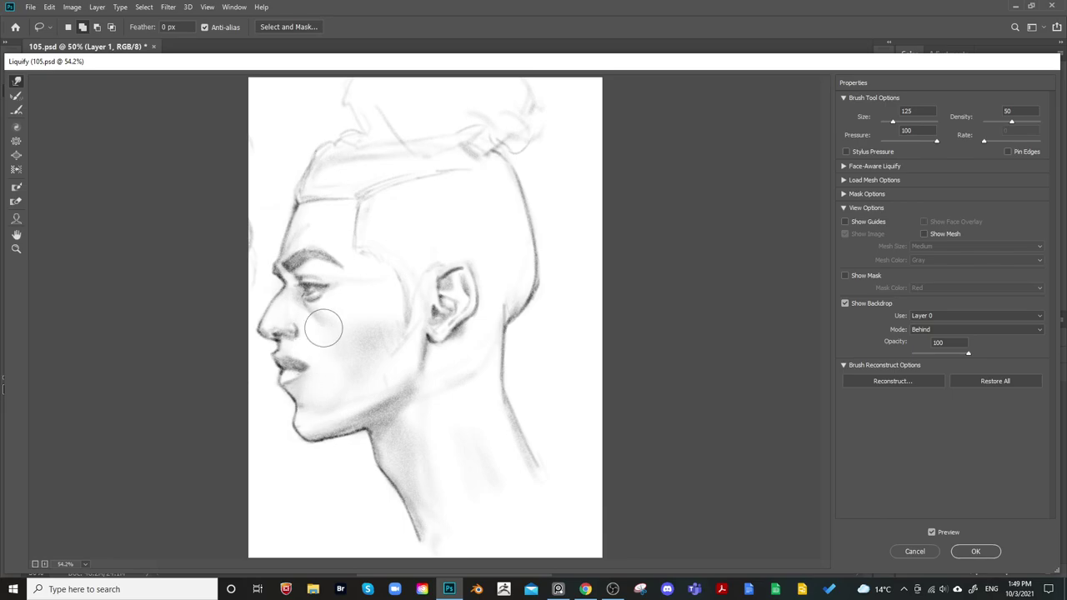
drag(293, 426, 294, 428)
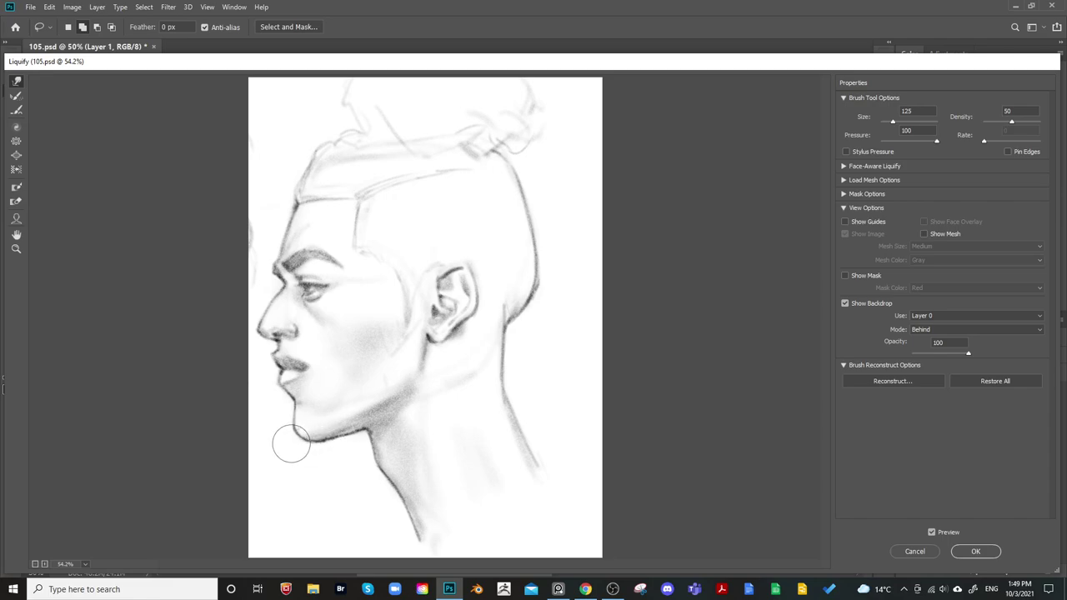
mouse_move(300, 416)
mouse_down()
mouse_move(333, 421)
mouse_move(302, 440)
mouse_move(295, 433)
mouse_move(321, 395)
mouse_move(302, 405)
mouse_move(275, 390)
mouse_move(298, 383)
mouse_move(309, 396)
mouse_move(274, 400)
mouse_move(286, 375)
mouse_move(431, 299)
mouse_move(297, 425)
mouse_up()
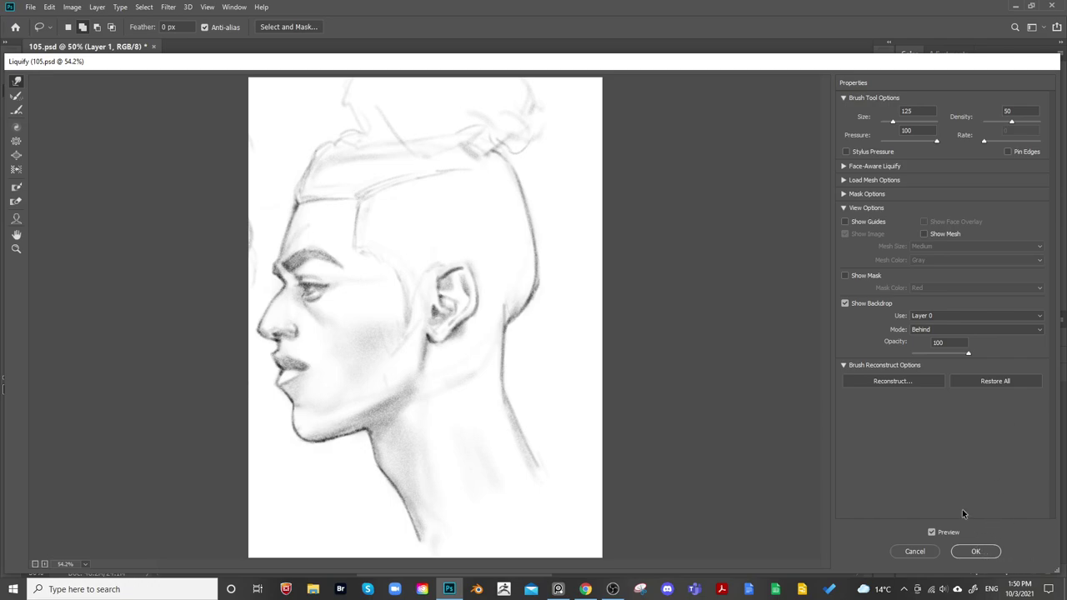
Nudge the second head's forehead and brow contour outward at size 125 and apply the Liquify changes
drag(296, 233, 292, 233)
key(space)
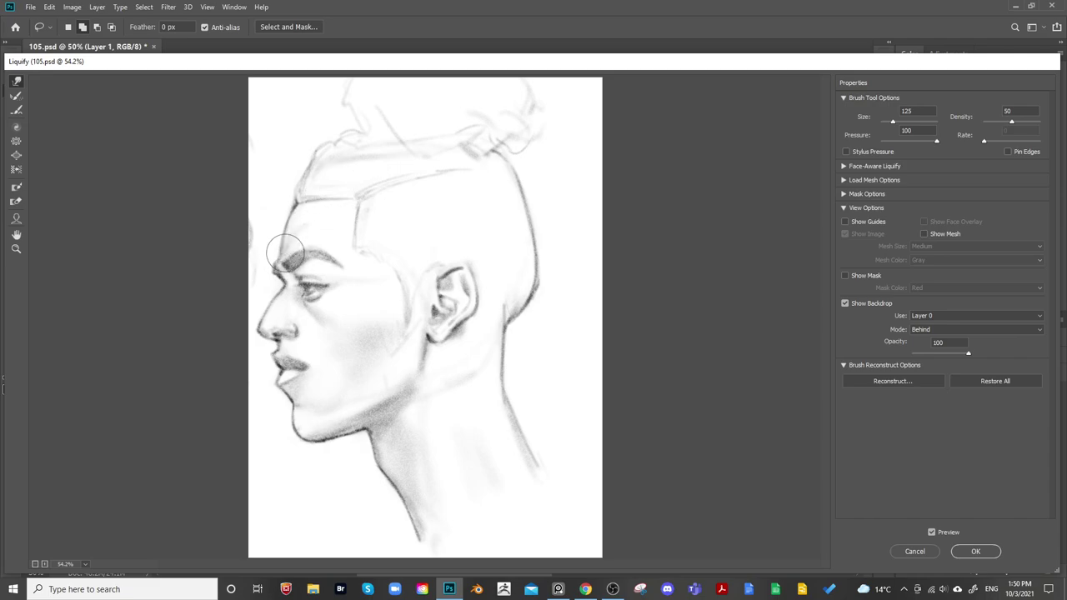
drag(289, 257, 284, 255)
key(space)
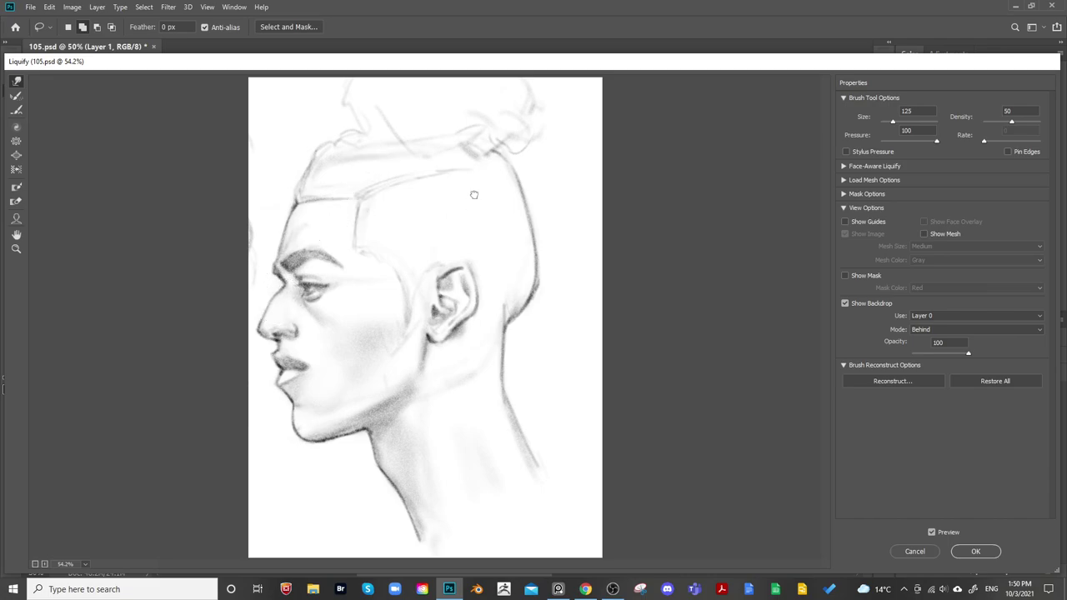
click(975, 550)
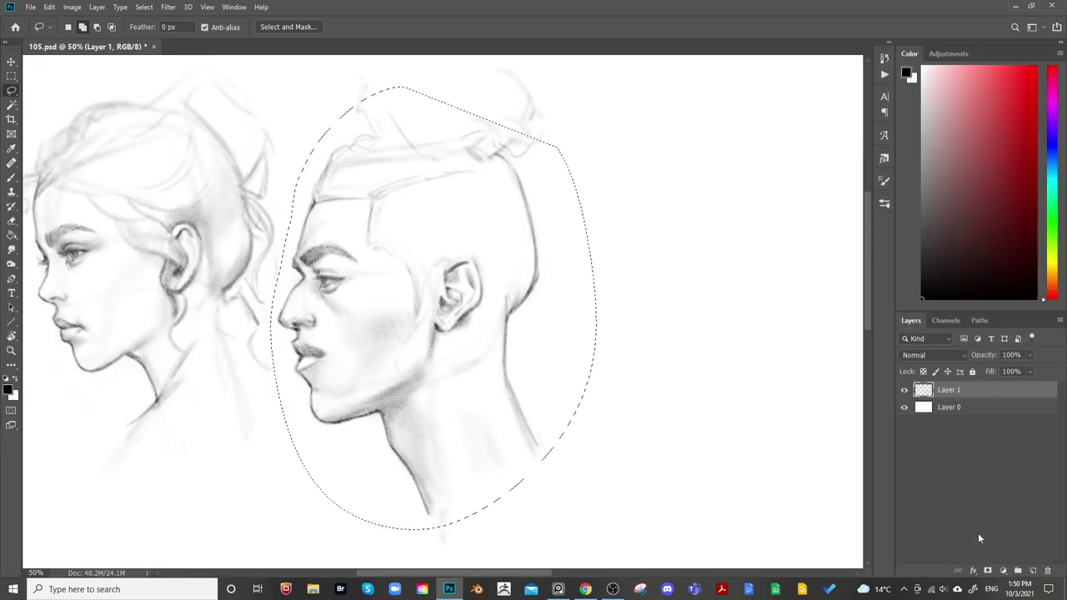
Compare the second head before and after the Liquify correction, and check both heads deselected in a mirrored full-canvas view
key(ctrl+z)
key(ctrl+shift+z)
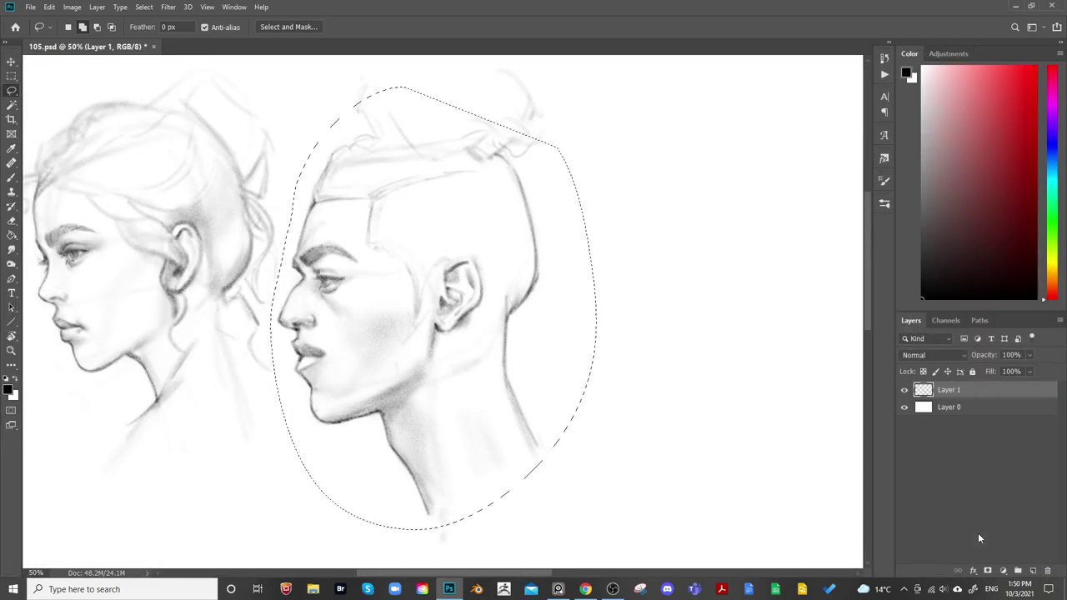
key(ctrl+d)
key(ctrl+shift+h)
mouse_move(825, 284)
mouse_down()
mouse_move(609, 312)
mouse_move(308, 326)
mouse_up()
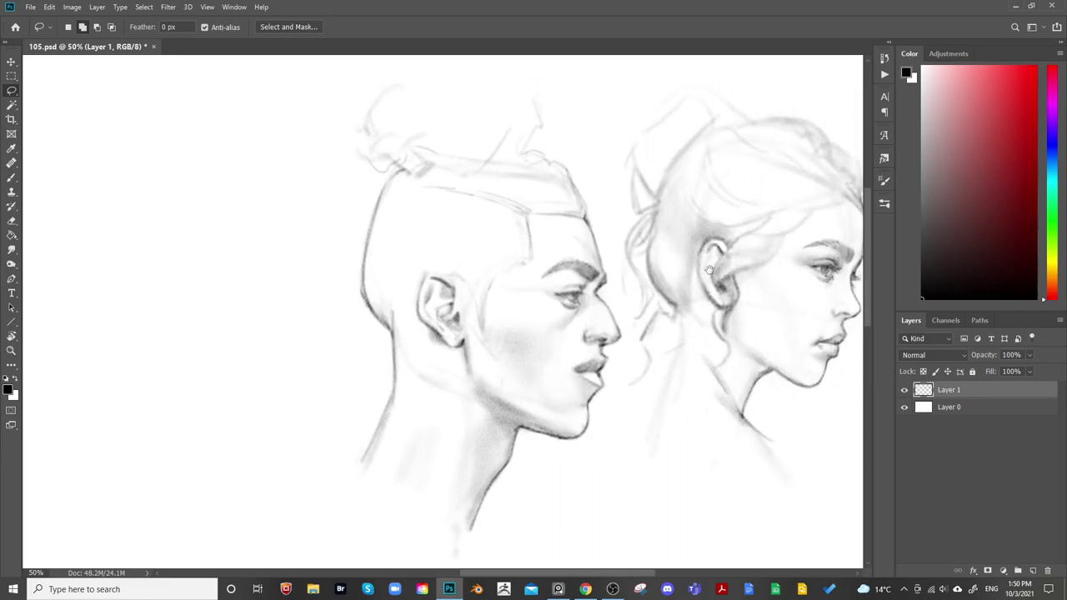
drag(714, 266, 722, 252)
key(ctrl+minus)
key(ctrl+minus)
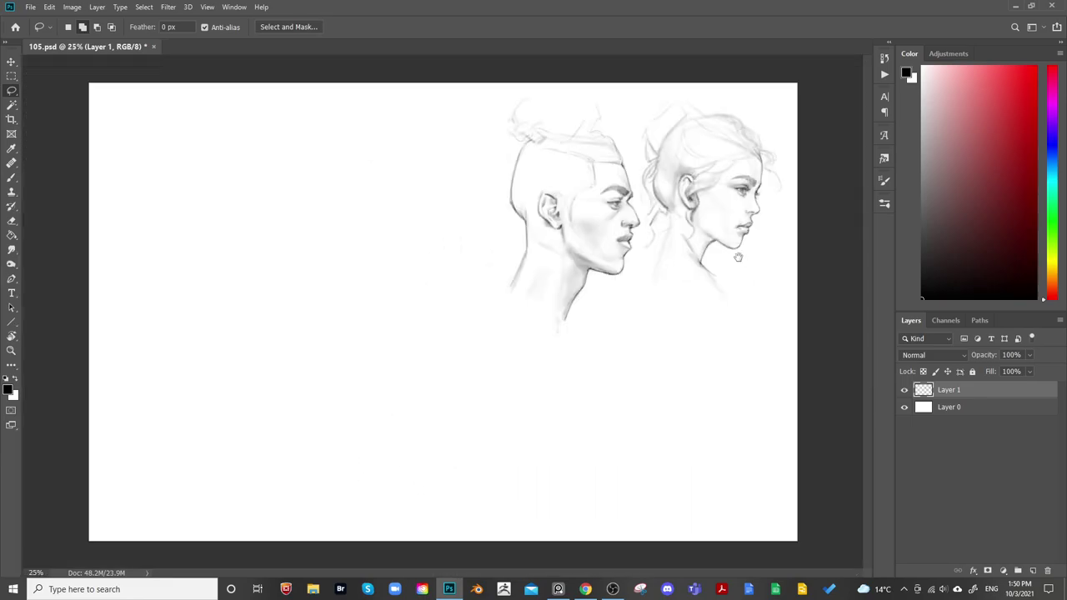
key(ctrl+shift+h)
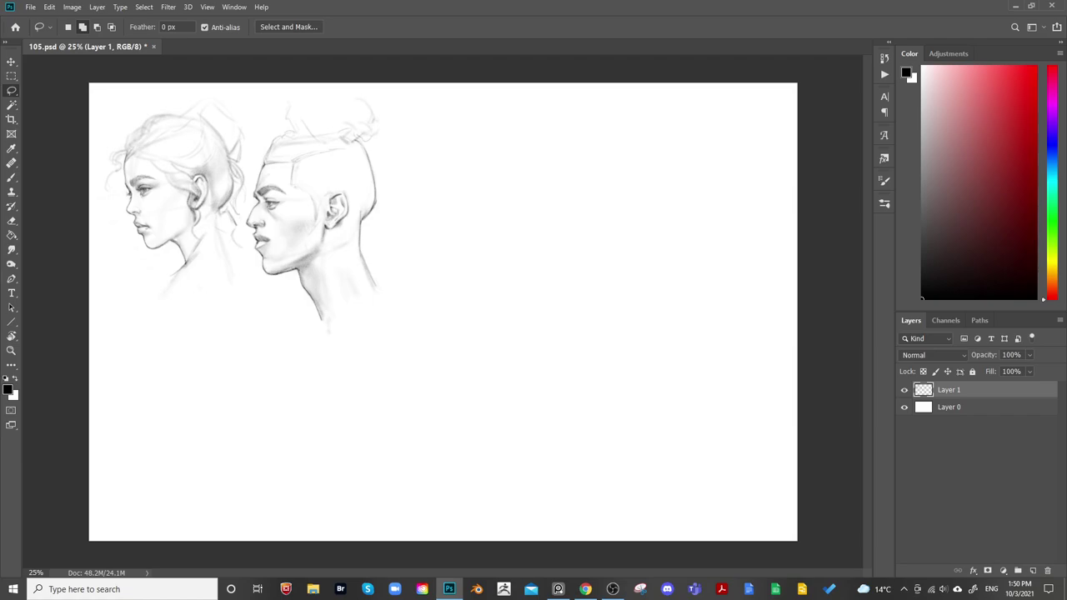
Save the drawing and add a new layer above Layer 1 for the third head
key(ctrl+s)
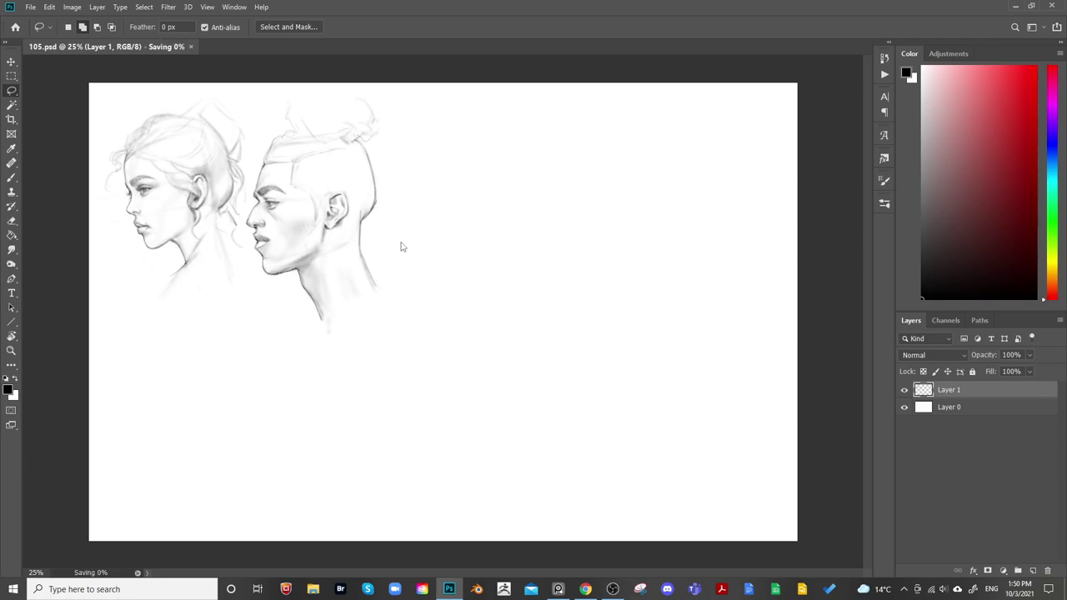
key(b)
click(1031, 571)
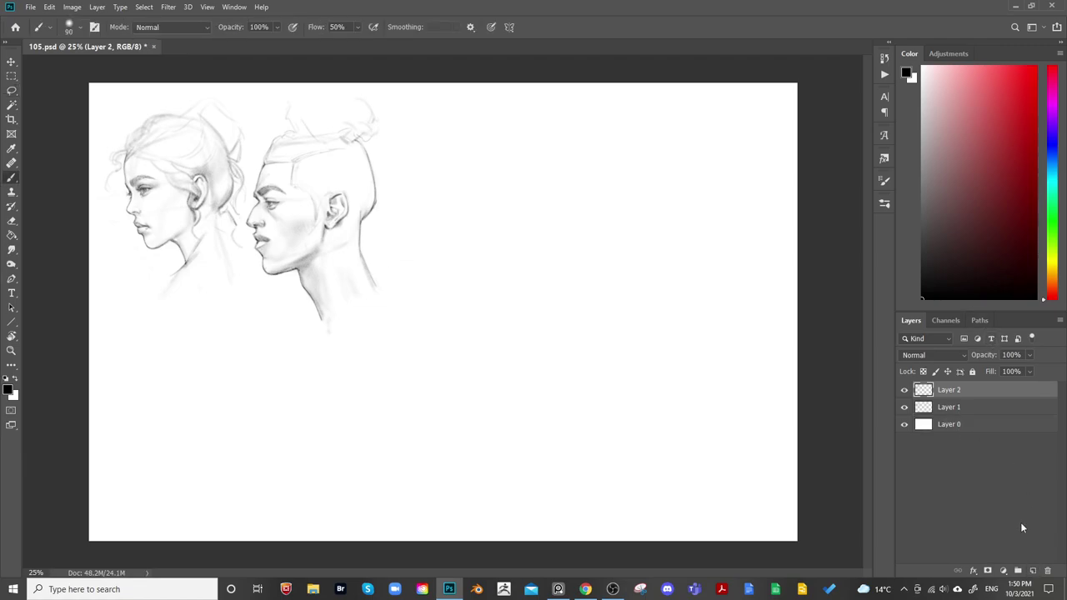
Sketch a light cranium circle with side-plane and jaw construction lines beside the second head, using the 90 px brush
key(ctrl+plus)
drag(471, 201, 361, 281)
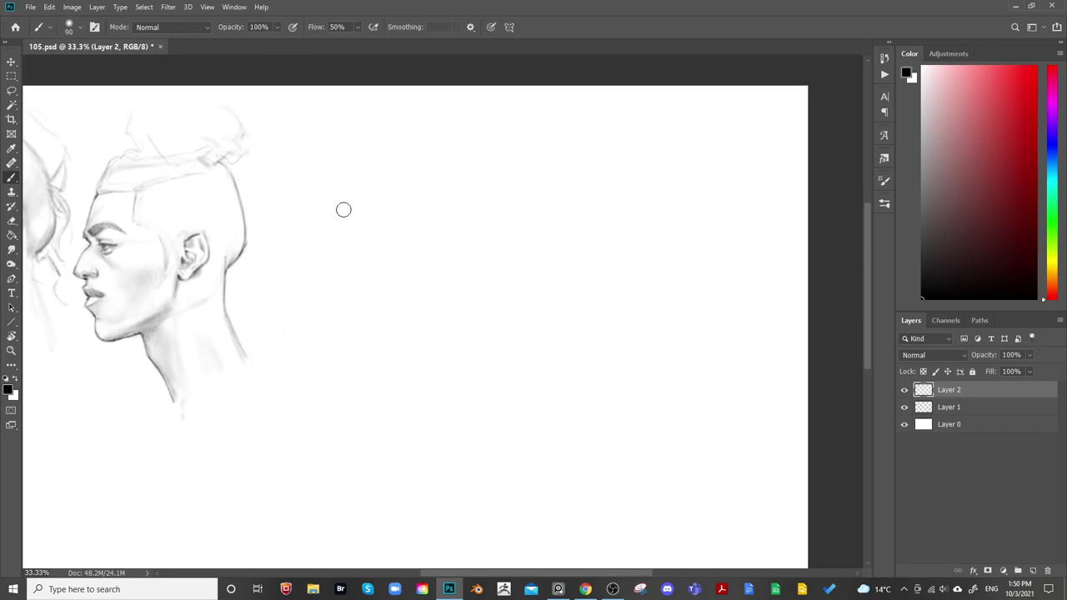
mouse_move(445, 263)
mouse_down()
mouse_move(407, 156)
mouse_move(373, 276)
mouse_move(474, 181)
mouse_move(414, 280)
mouse_move(350, 276)
mouse_up()
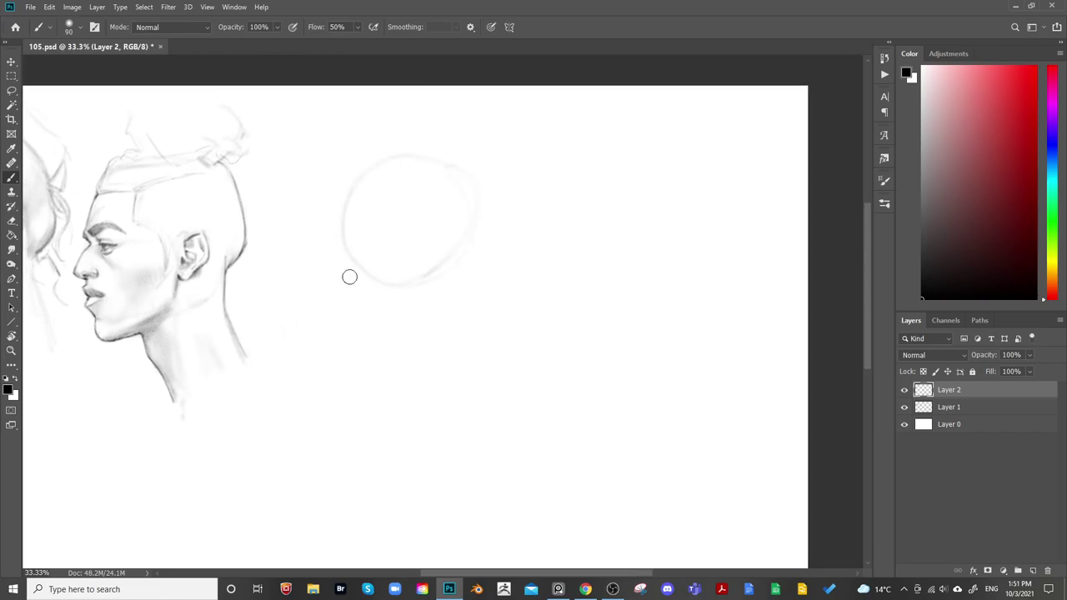
mouse_move(346, 208)
mouse_down()
mouse_move(343, 300)
mouse_move(367, 301)
mouse_move(457, 255)
mouse_up()
mouse_move(388, 170)
mouse_down()
mouse_move(411, 200)
mouse_move(428, 277)
mouse_up()
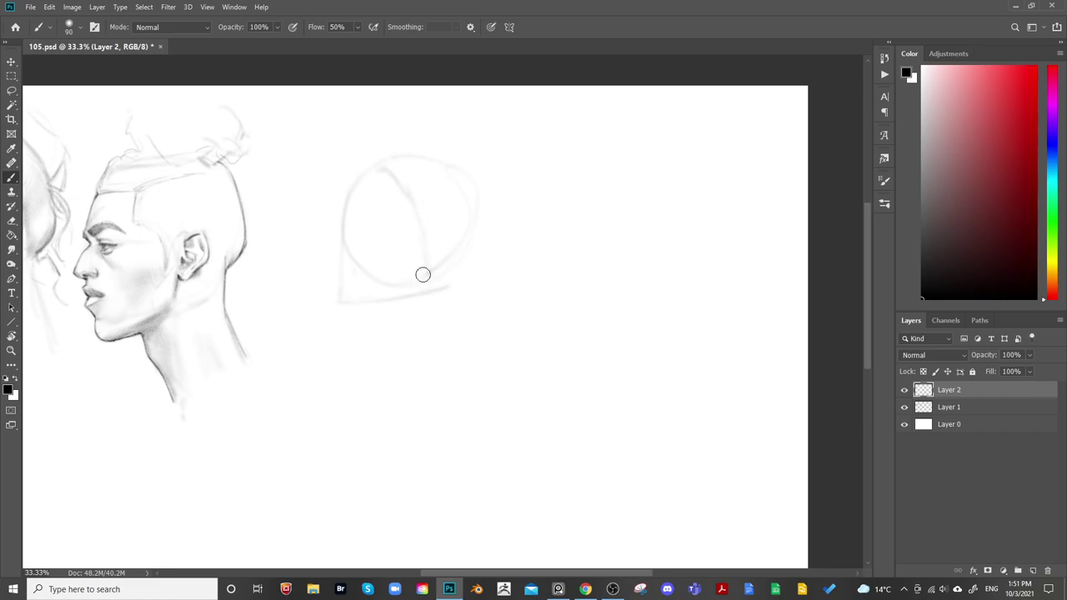
Fade the excess circle lines with a 200 px eraser and redraw the third head's lower jaw edge and neck line
key(e)
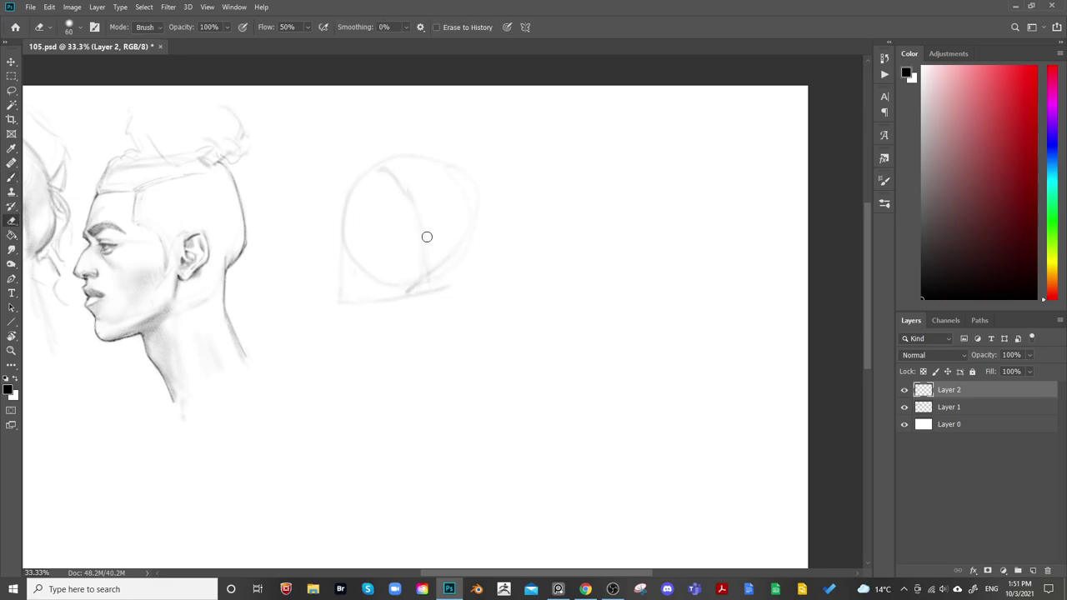
key(])
key(])
key(])
key(])
key(])
key(])
key(])
mouse_move(350, 236)
mouse_down()
mouse_move(378, 281)
mouse_move(405, 270)
mouse_move(455, 199)
mouse_move(414, 199)
mouse_move(418, 164)
mouse_move(440, 273)
mouse_move(409, 297)
mouse_move(446, 277)
mouse_up()
key(b)
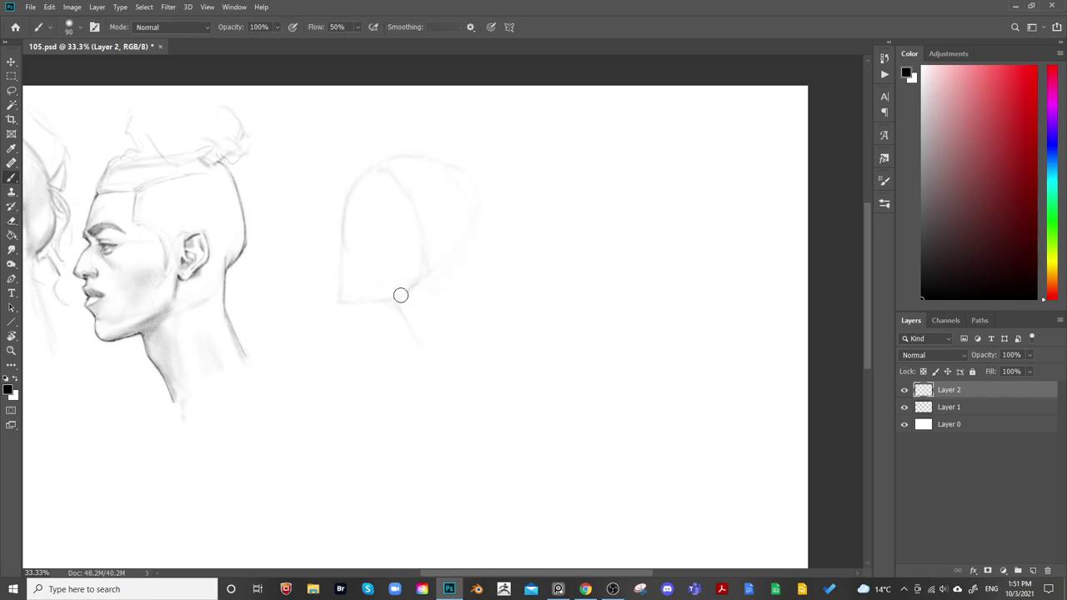
drag(358, 302, 395, 303)
key(e)
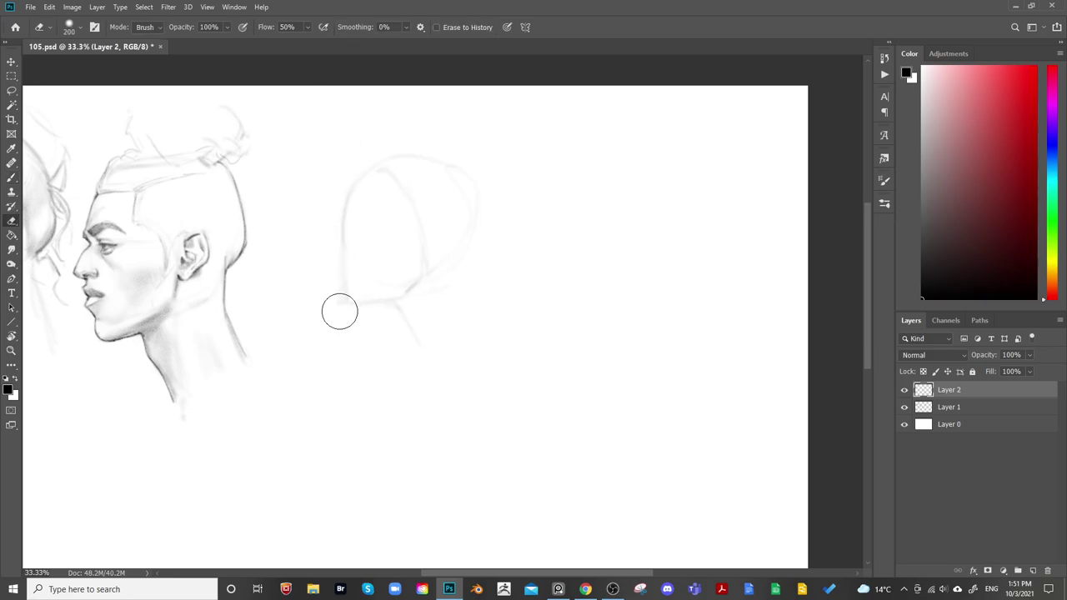
Lasso the third head's construction, scale it up slightly with Free Transform, and deselect it
key(l)
mouse_move(459, 139)
mouse_down()
mouse_move(337, 179)
mouse_move(478, 111)
mouse_up()
key(ctrl+t)
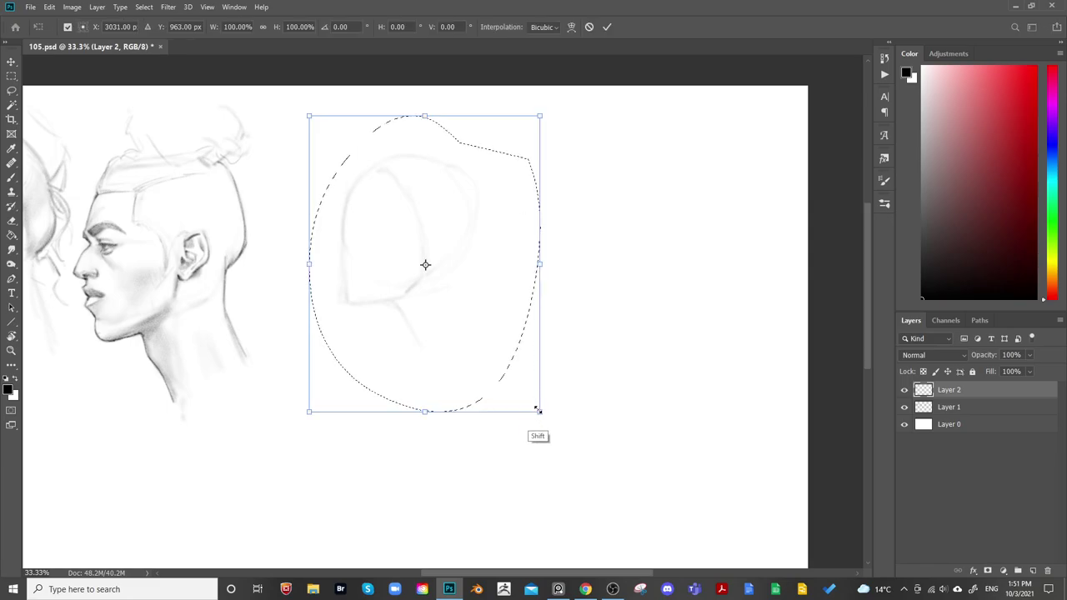
mouse_move(538, 410)
mouse_down()
mouse_move(603, 488)
mouse_move(509, 364)
mouse_up()
key(Return)
key(ctrl+d)
key(space)
mouse_move(492, 309)
mouse_down()
mouse_move(607, 319)
mouse_move(386, 316)
mouse_move(402, 324)
mouse_up()
Redraw the third head's cranium with a flatter top and erase the old curve above it
key(b)
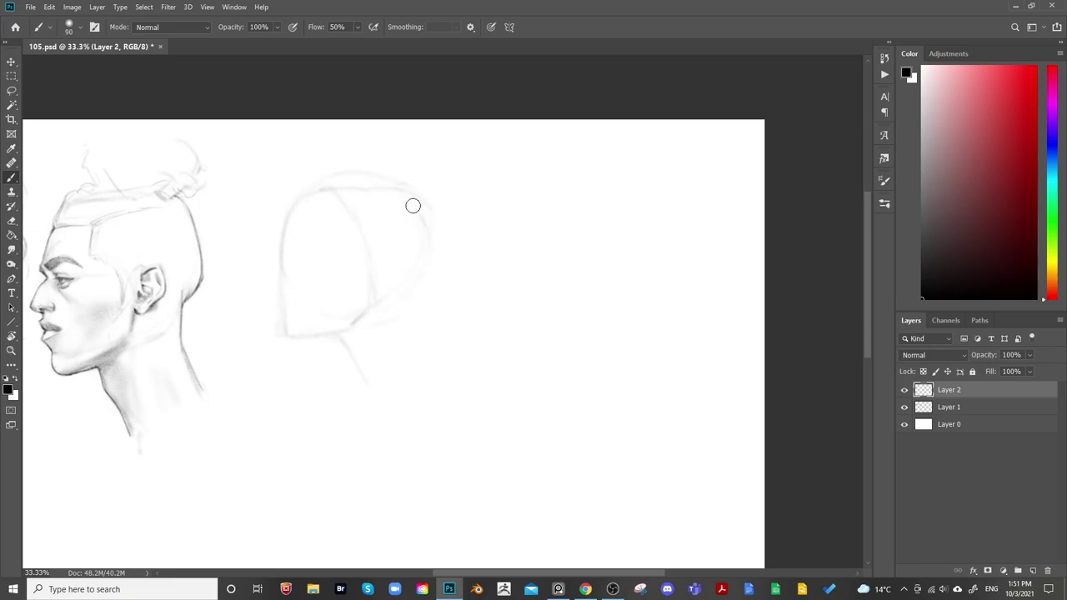
drag(413, 206, 335, 184)
mouse_move(429, 217)
mouse_down()
mouse_move(411, 278)
mouse_move(326, 188)
mouse_move(330, 174)
mouse_move(431, 188)
mouse_up()
key(e)
drag(360, 192, 335, 187)
key(b)
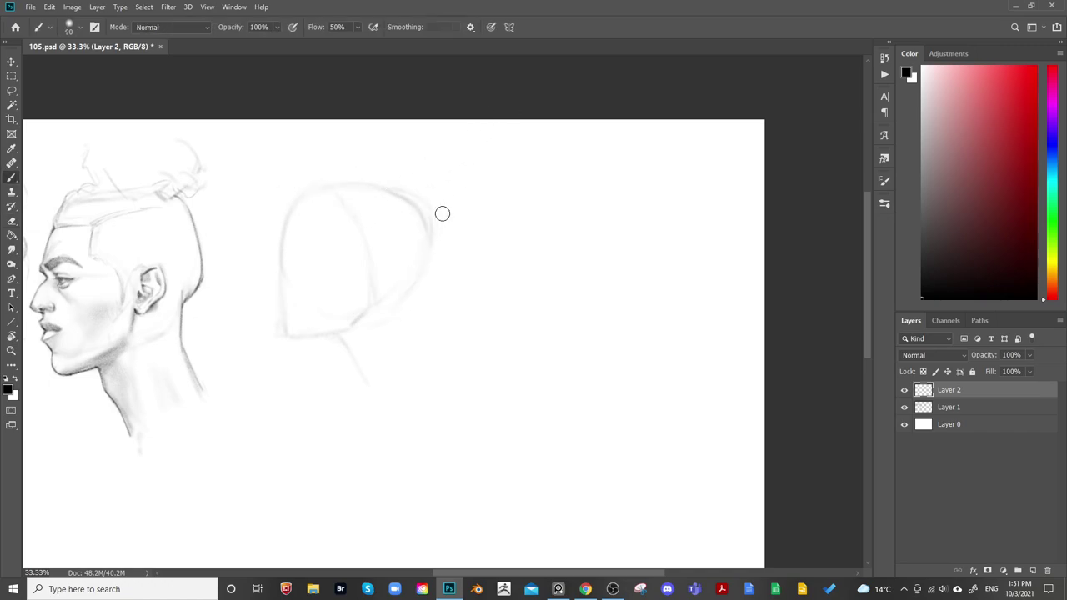
Strengthen the back of the third head's skull and outline the hair mass over the crown
drag(415, 199, 442, 250)
drag(423, 210, 433, 231)
mouse_move(305, 188)
mouse_down()
mouse_move(342, 148)
mouse_move(302, 196)
mouse_move(383, 182)
mouse_up()
key(ctrl+z)
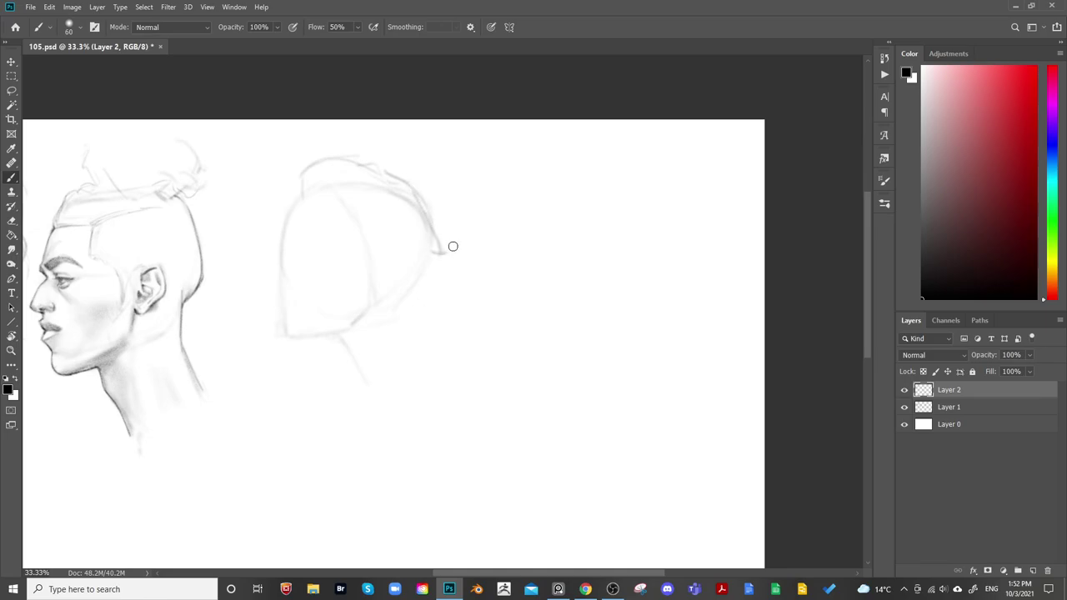
Sketch the third head's ear outline, neck and shoulder lines with a 50 to 60 px brush
drag(421, 273, 402, 322)
mouse_move(382, 361)
mouse_down()
mouse_move(386, 375)
mouse_move(389, 326)
mouse_up()
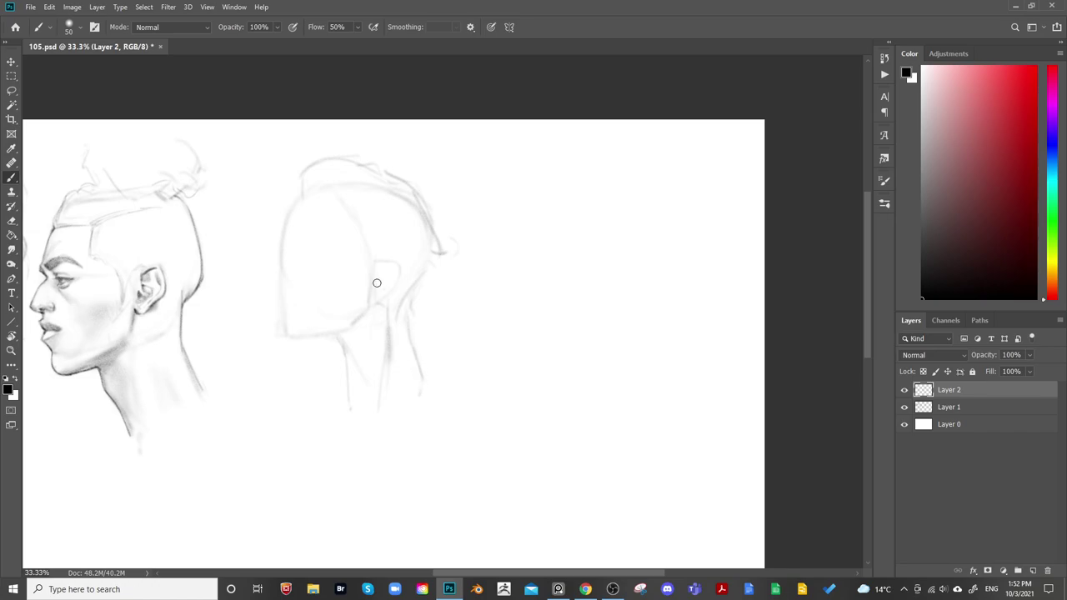
key(bracketright)
drag(347, 351, 355, 419)
drag(342, 339, 311, 402)
drag(412, 346, 429, 376)
Compare the third head's construction with the two neighbouring heads
key(e)
mouse_move(450, 356)
mouse_down()
mouse_move(545, 333)
mouse_move(467, 362)
mouse_move(619, 305)
mouse_move(703, 300)
mouse_move(509, 341)
mouse_move(505, 314)
mouse_up()
key(ctrl+minus)
key(ctrl+plus)
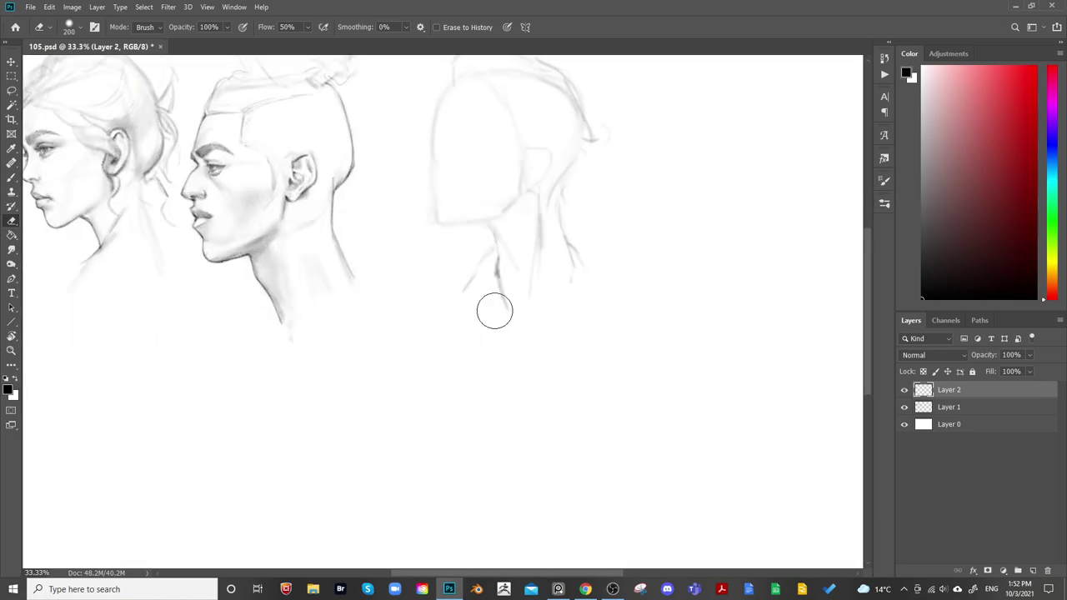
drag(480, 216, 406, 343)
key(ctrl+plus)
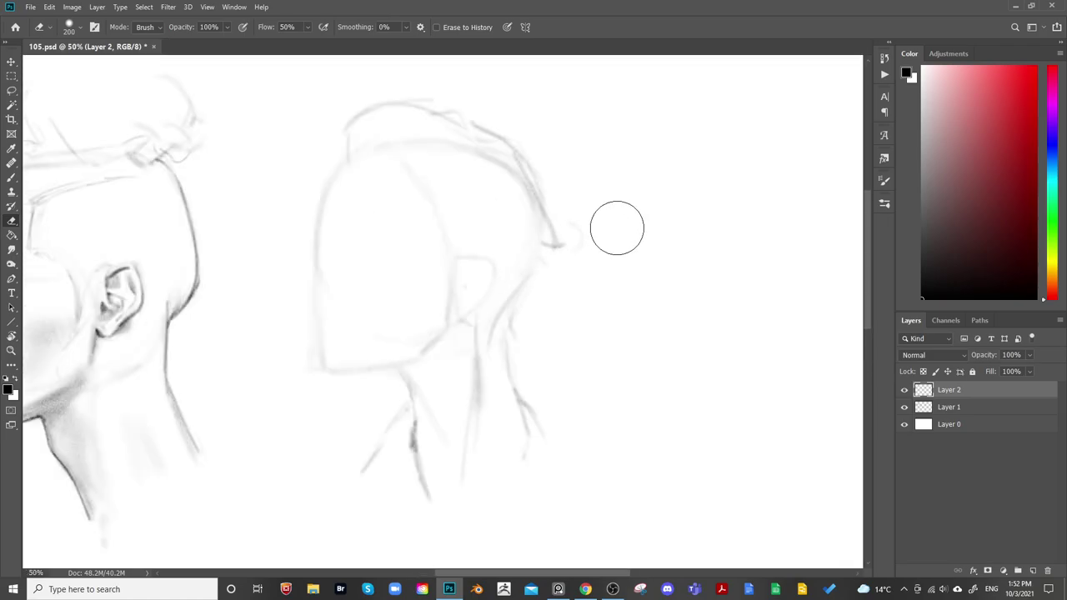
Draw the third head's ear with its inner folds and lobe using a 50 px brush, cleaning up with the eraser
key(b)
scroll(452, 271, down, 1)
key(bracketleft)
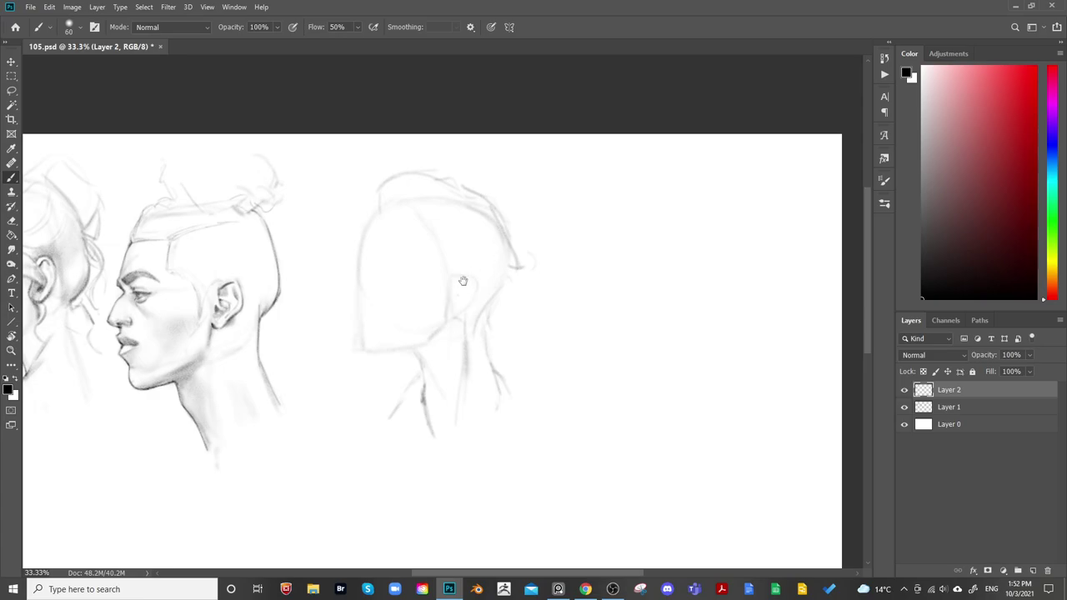
key(ctrl+space)
mouse_move(465, 266)
mouse_down()
mouse_move(475, 257)
mouse_move(495, 266)
mouse_up()
key(space)
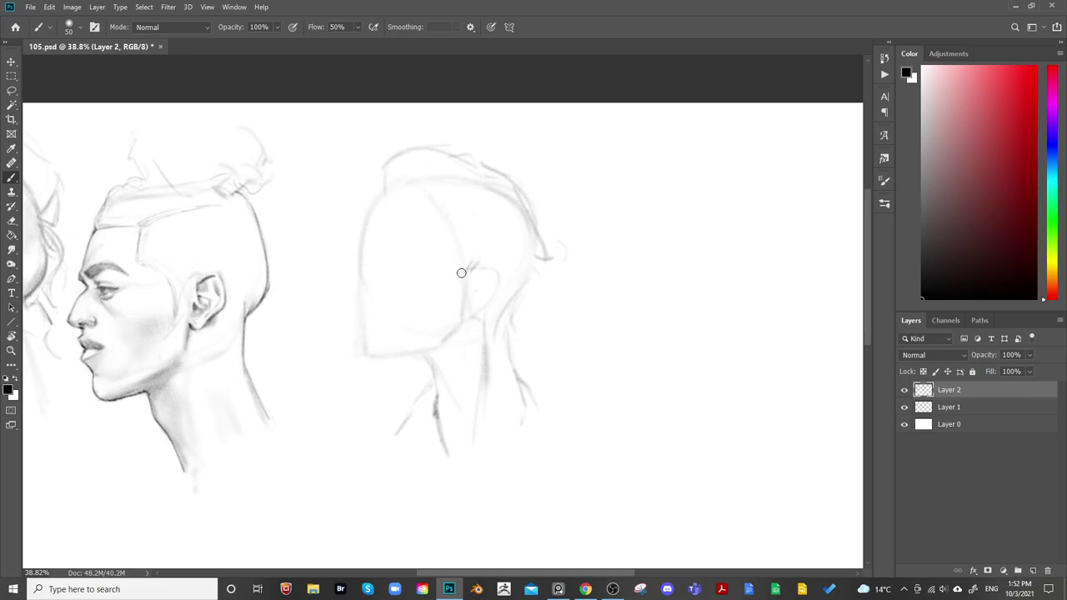
drag(461, 307, 461, 327)
key(e)
mouse_move(468, 277)
mouse_down()
mouse_move(472, 292)
mouse_move(490, 259)
mouse_move(493, 279)
mouse_move(471, 292)
mouse_up()
key(b)
mouse_move(477, 277)
mouse_down()
mouse_move(478, 263)
mouse_move(486, 289)
mouse_move(471, 307)
mouse_move(476, 294)
mouse_up()
key(bracketleft)
drag(466, 310, 477, 314)
Strengthen the ear's upper rim and add the short hairline stroke in front of it, varying the brush size up to 100 px
key(bracketright)
key(bracketright)
key(bracketright)
key(bracketright)
key(bracketright)
key(bracketleft)
key(bracketleft)
key(bracketleft)
key(bracketleft)
drag(491, 259, 475, 261)
key(bracketright)
key(bracketright)
key(bracketright)
key(bracketright)
key(bracketright)
key(bracketright)
key(bracketleft)
key(bracketleft)
key(bracketleft)
key(bracketleft)
key(bracketright)
key(bracketright)
key(bracketright)
key(bracketright)
key(bracketright)
key(bracketright)
key(bracketleft)
key(bracketleft)
key(bracketleft)
key(bracketleft)
key(bracketright)
key(bracketright)
key(bracketright)
key(bracketright)
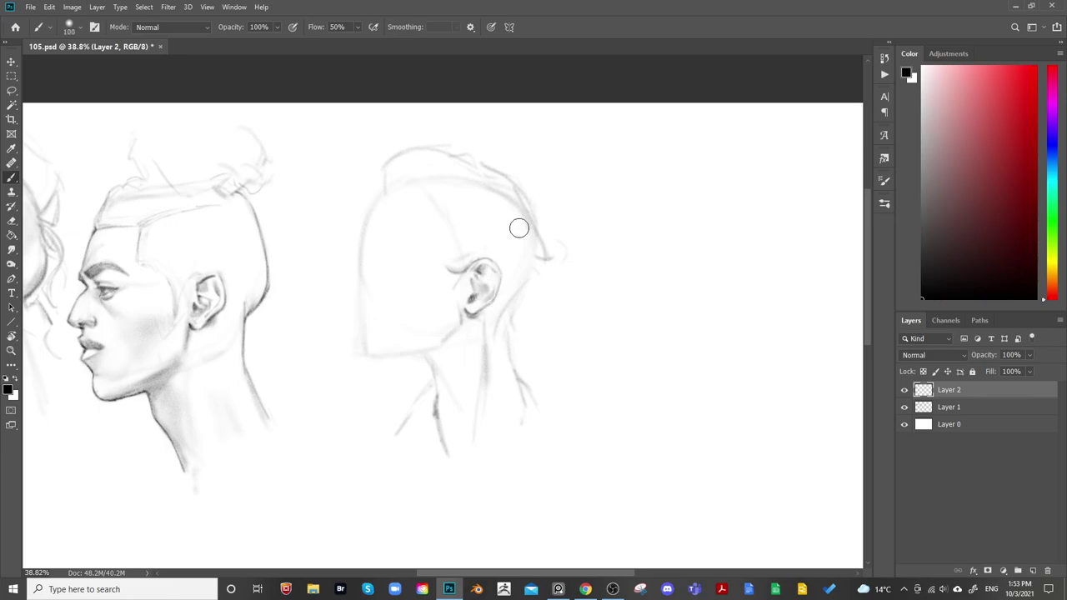
Deepen the ear's shading and darken the third head's lower jaw edge with brush sizes from 70 to 125 px
key(bracketleft)
key(bracketleft)
key(bracketleft)
key(bracketleft)
key(bracketleft)
key(bracketleft)
key(bracketright)
drag(569, 231, 608, 208)
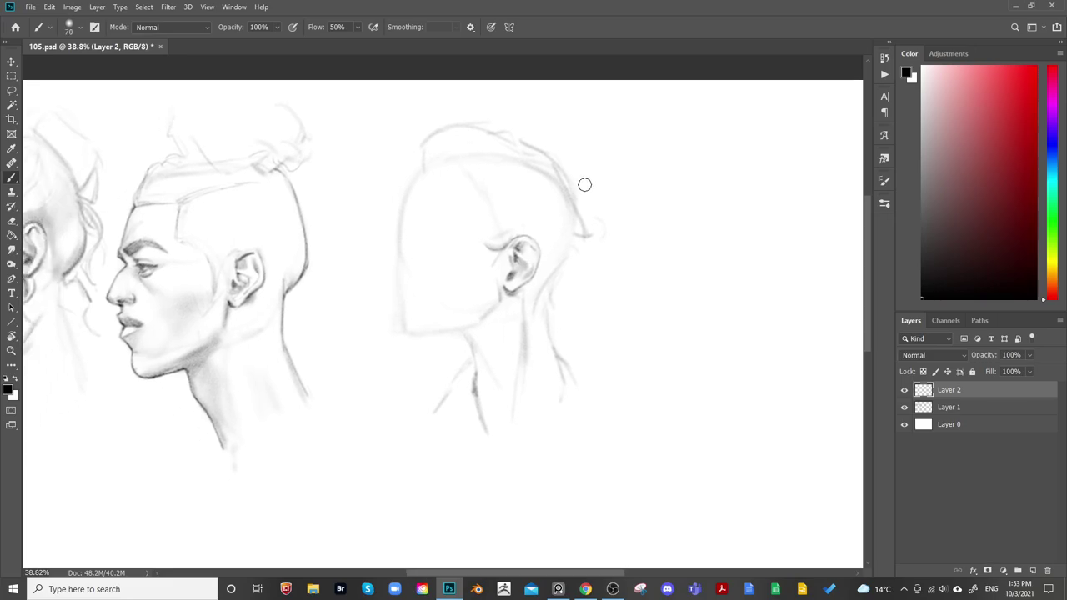
drag(544, 248, 546, 256)
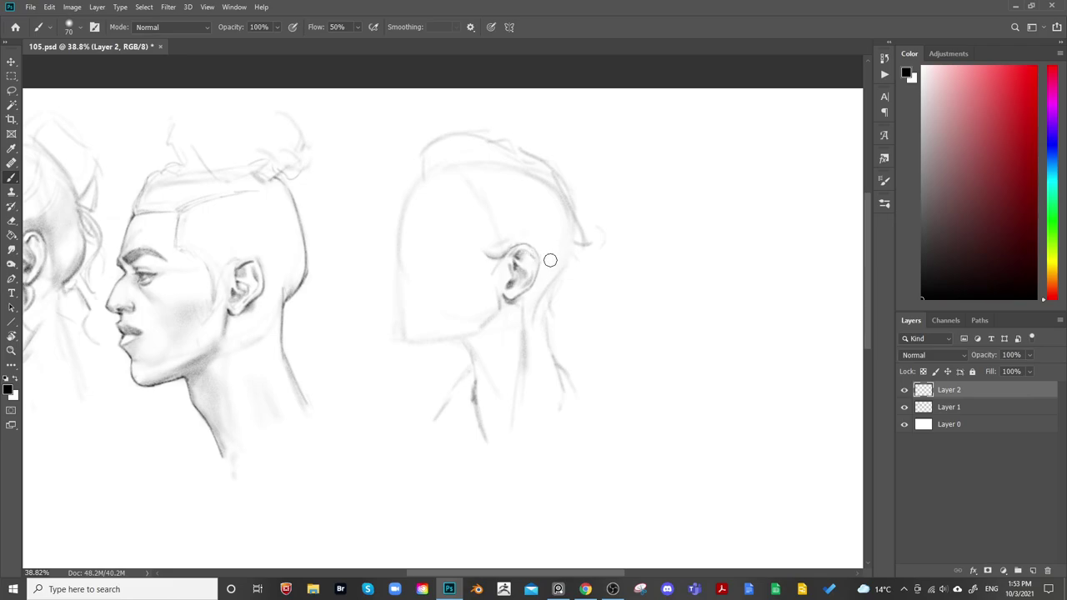
key(bracketleft)
key(bracketleft)
key(bracketleft)
key(bracketright)
key(bracketright)
key(bracketright)
key(bracketright)
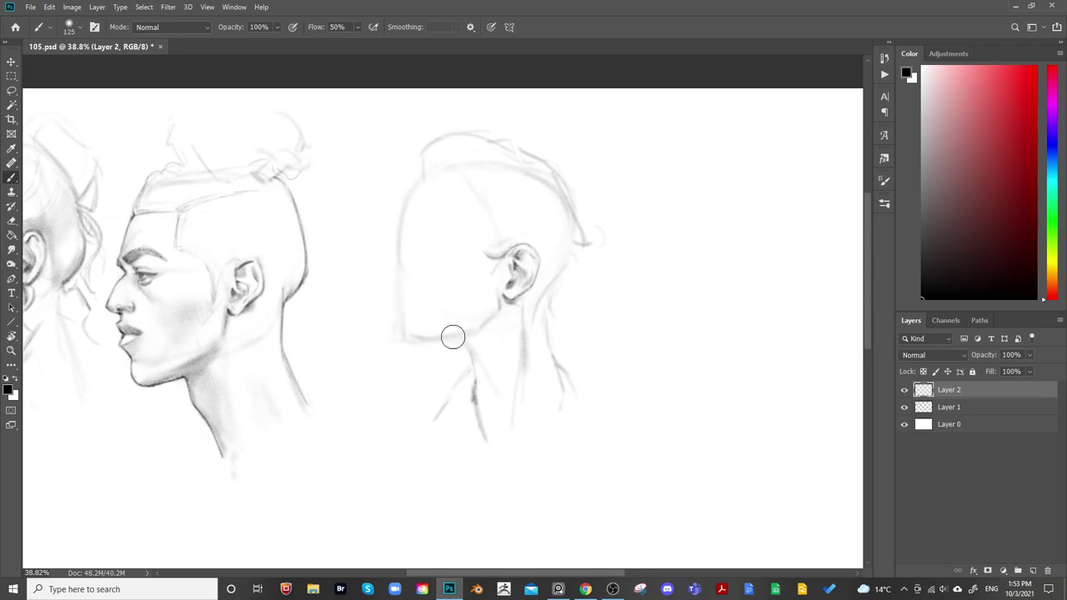
drag(409, 338, 478, 309)
Block in the third head's brow area and lightly sketch its nose outline with a 50 px brush, cleaning up with the eraser
key(bracketleft)
key(bracketleft)
key(bracketleft)
key(bracketleft)
key(bracketleft)
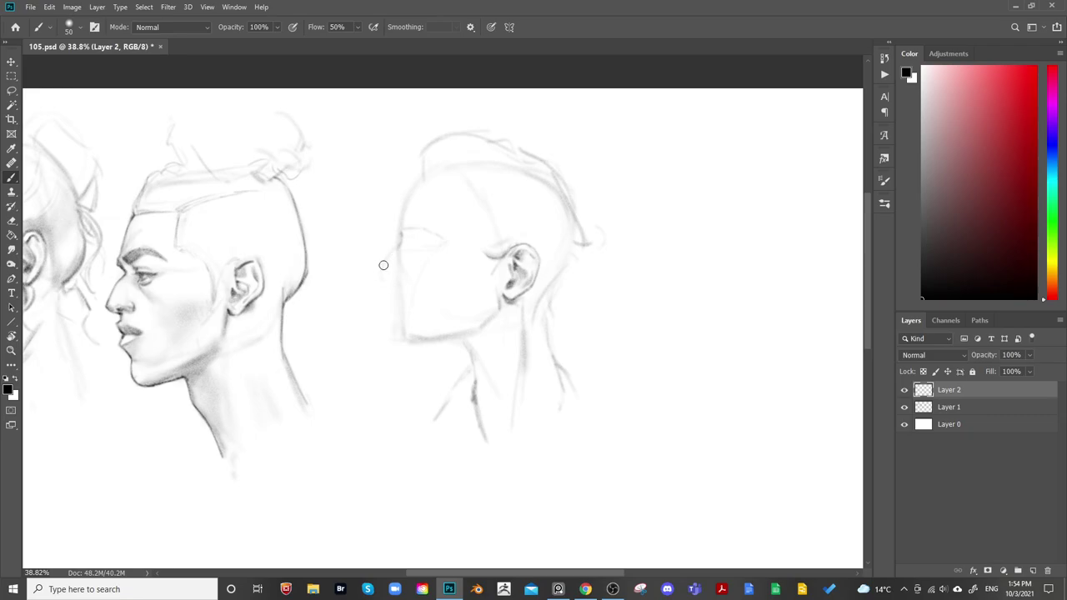
key(e)
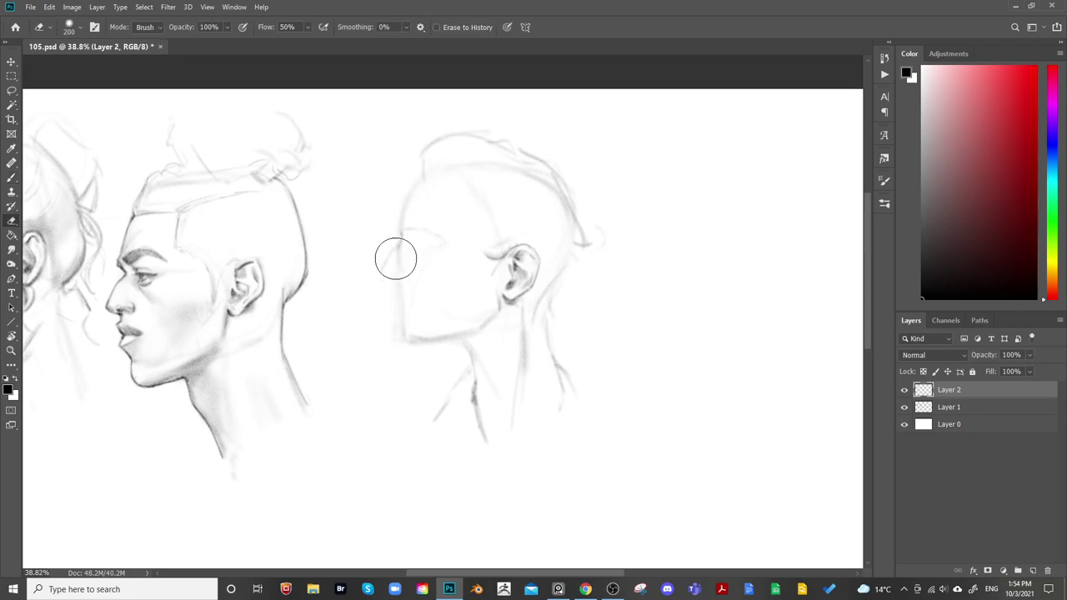
key(b)
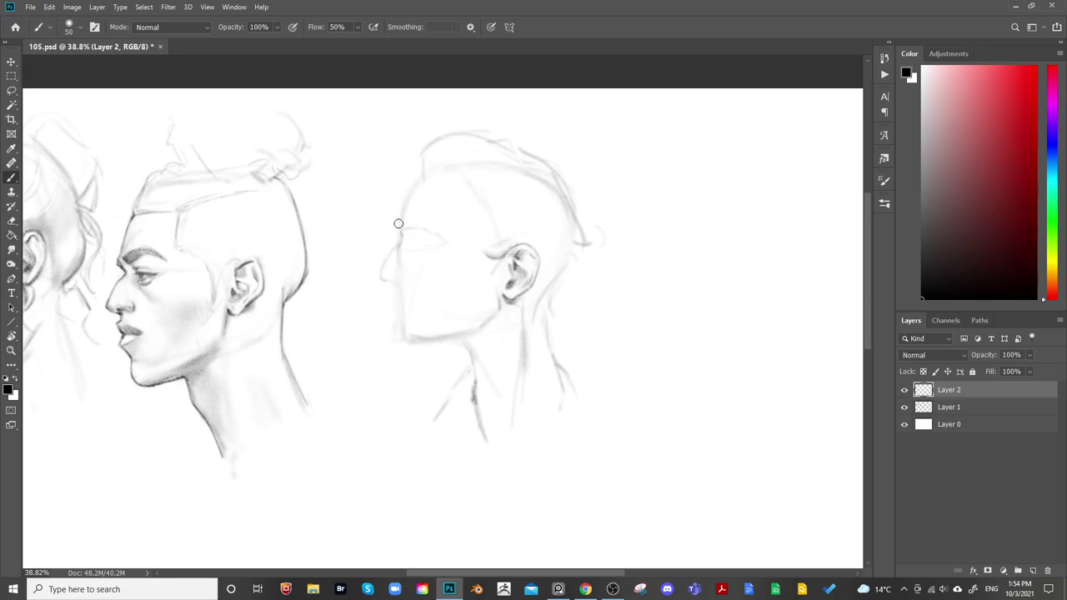
Define the third head's forehead contour and front hair edge with a 40 px brush, erasing stray construction lines
key(bracketleft)
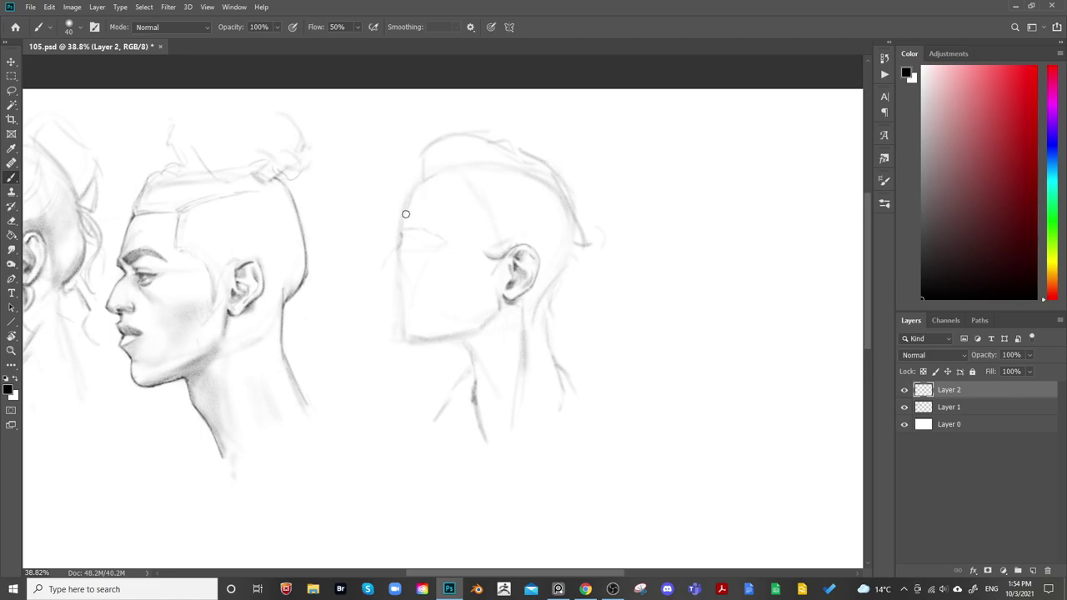
key(e)
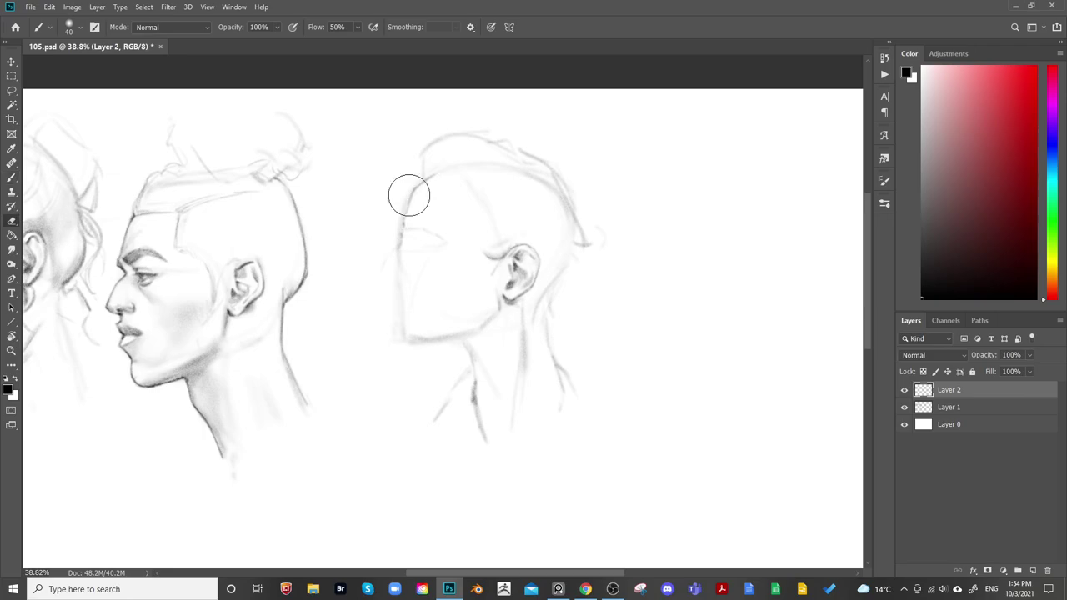
key(b)
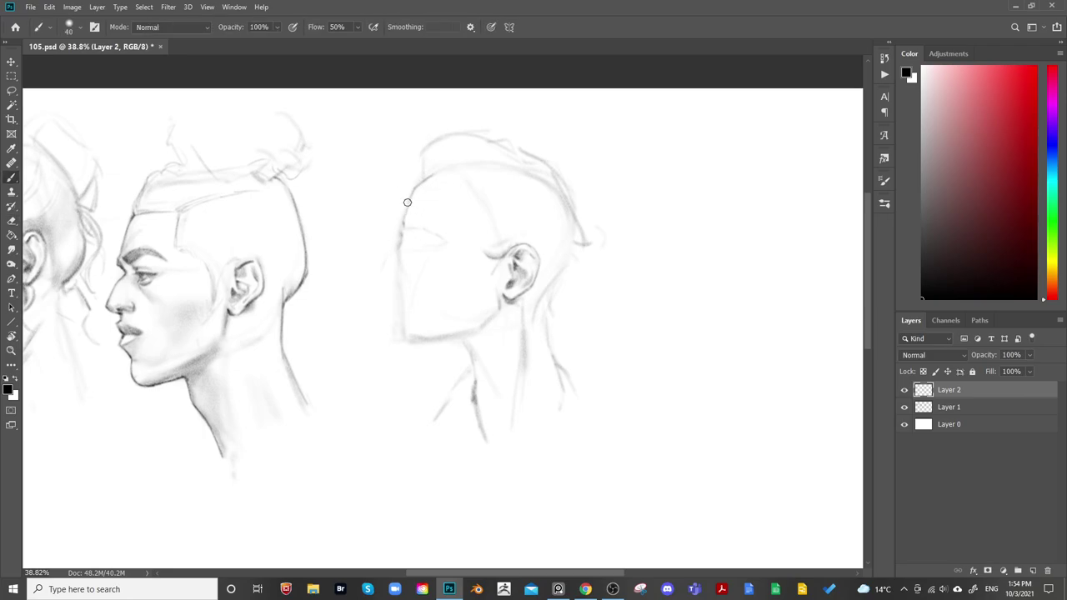
mouse_move(414, 191)
mouse_down()
mouse_move(430, 175)
mouse_move(423, 150)
mouse_move(463, 131)
mouse_up()
key(e)
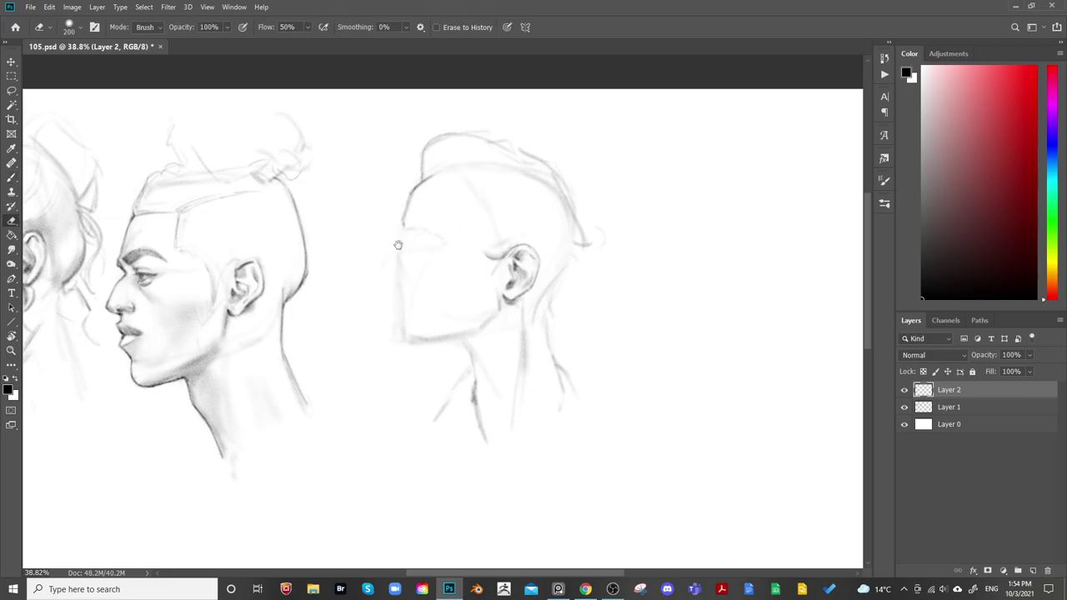
key(b)
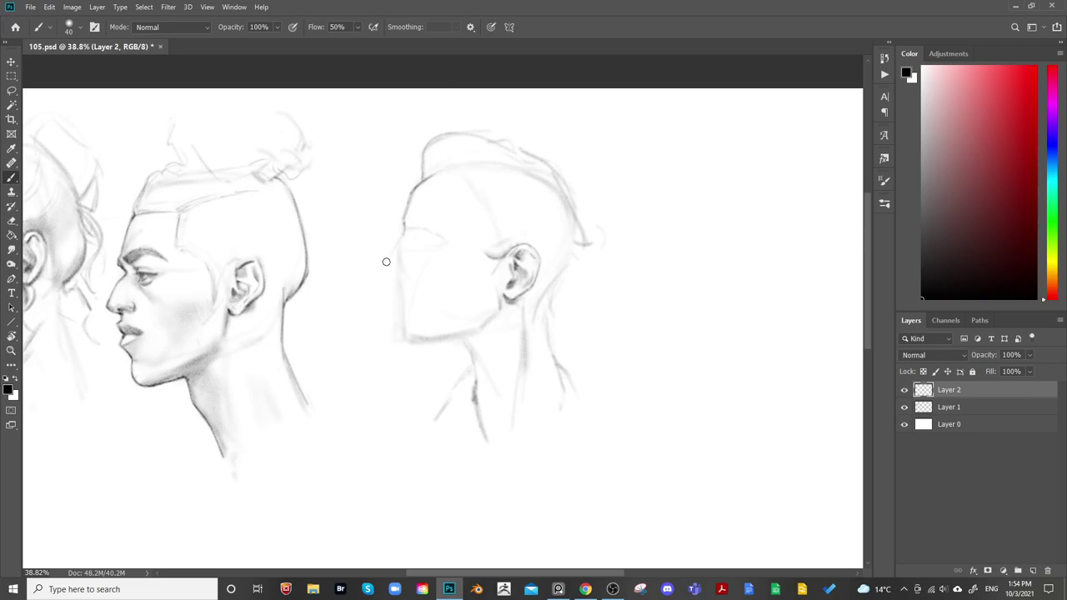
Lightly sketch the nose's underside and the brow line running back toward the ear, using the eraser and a brush up to 50 px
drag(384, 264, 400, 274)
mouse_move(407, 233)
mouse_down()
mouse_move(402, 241)
mouse_move(405, 221)
mouse_up()
key(e)
key(b)
key(bracketright)
key(e)
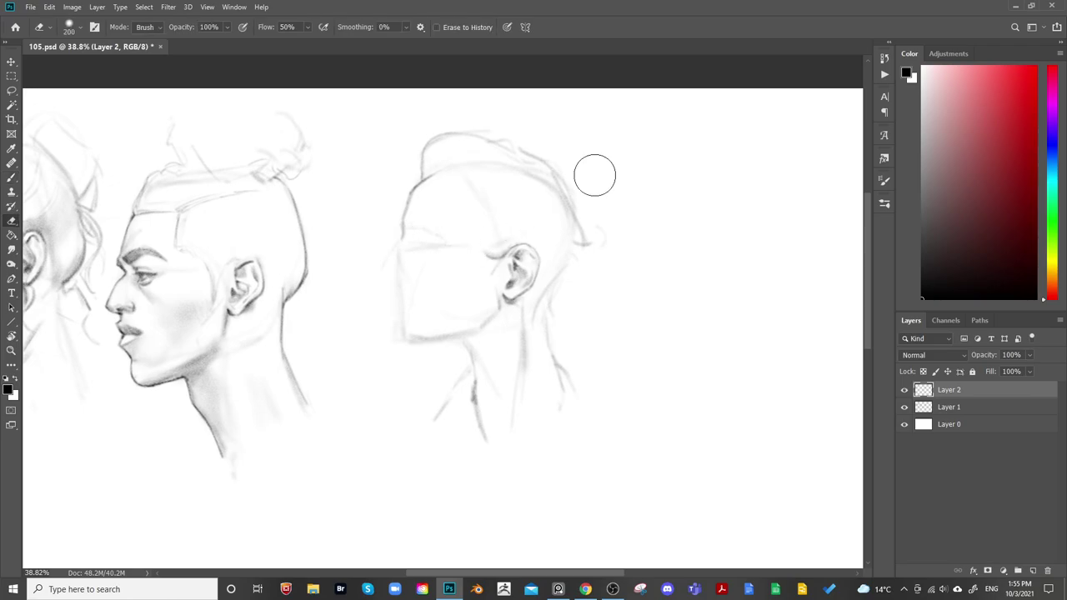
key(b)
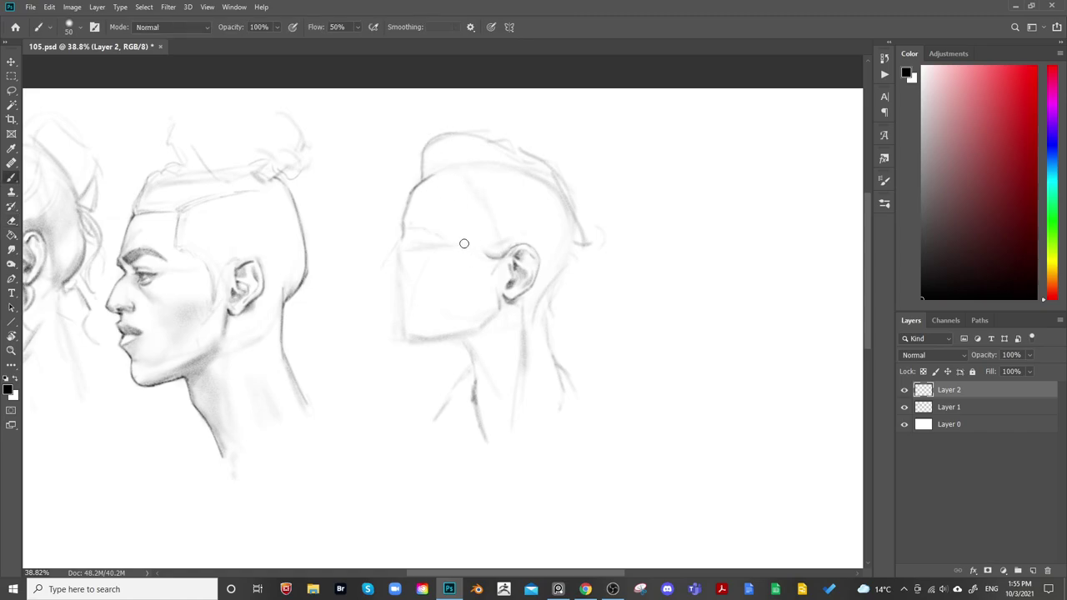
key(e)
key(b)
Check the third head's proportions in a mirrored view of the canvas
drag(536, 191, 702, 123)
key(ctrl+h)
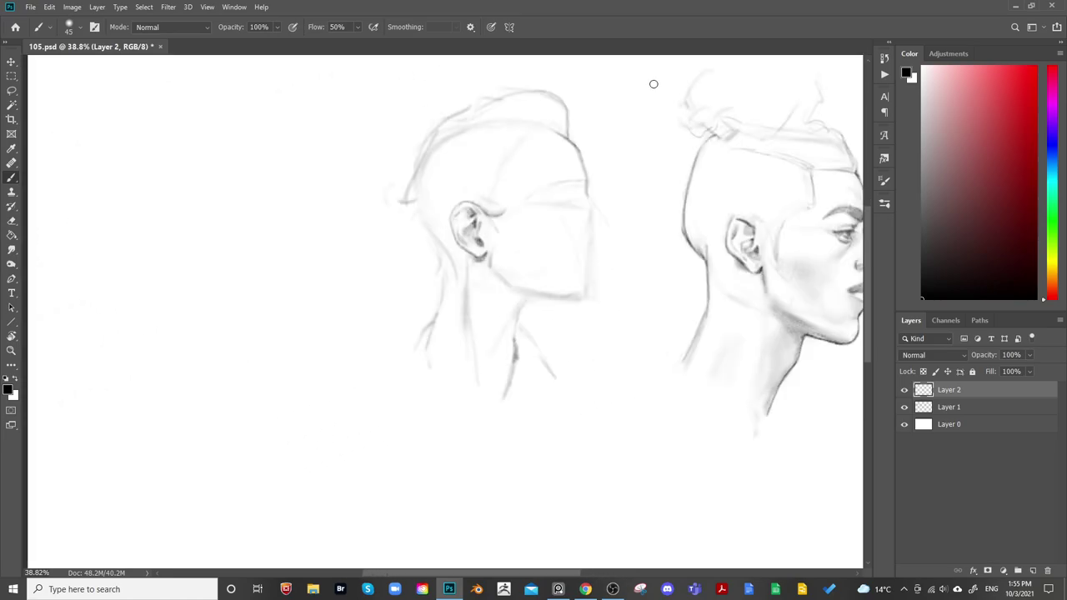
key(ctrl+h)
drag(645, 187, 423, 218)
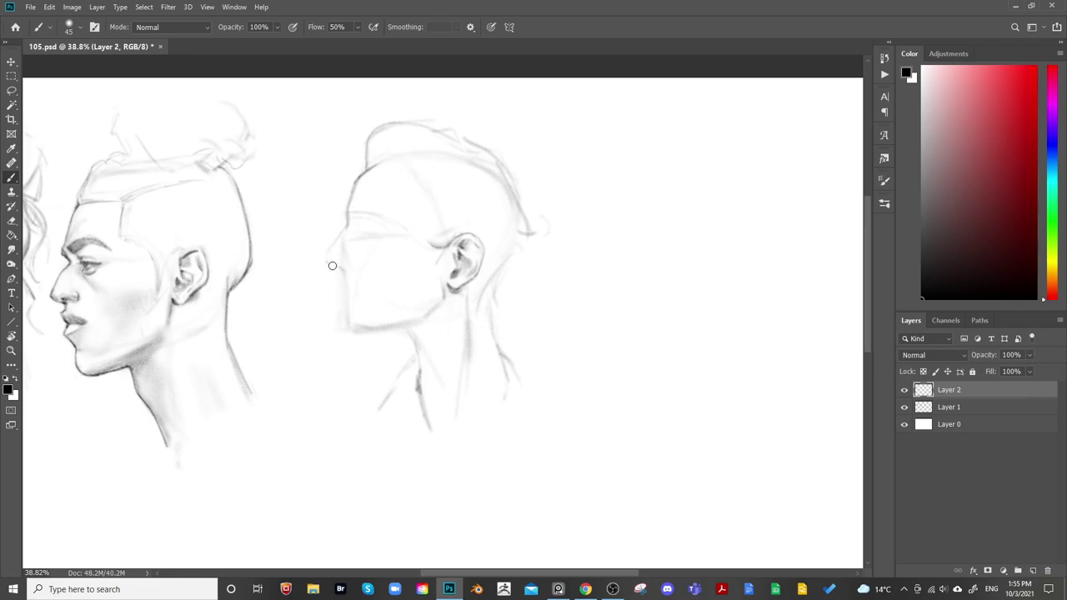
Draw the third head's nose profile from bridge to tip and add the nostril, varying the brush between 50 and 35 px
drag(326, 257, 347, 226)
key(])
key(bracketright)
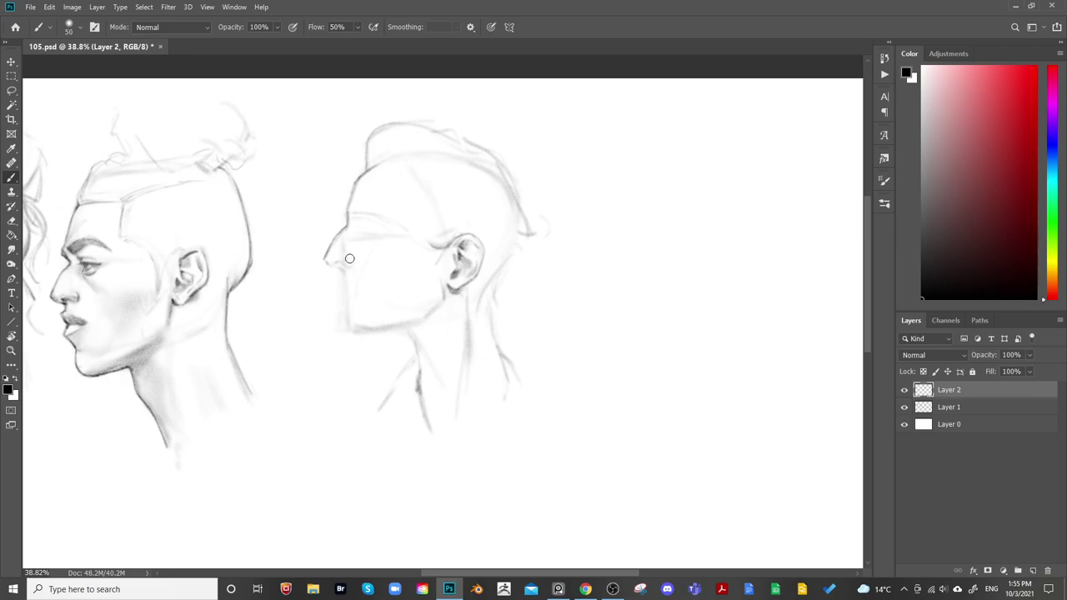
key(bracketleft)
key(bracketleft)
key(bracketleft)
key(e)
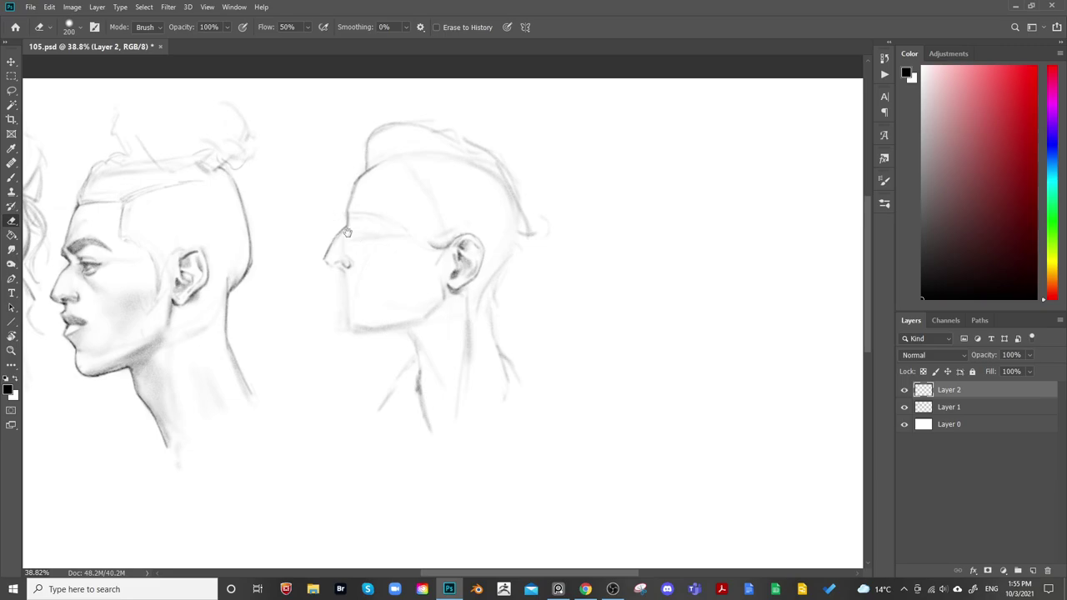
Refine the transition from forehead to nose bridge and the nose contour, alternating between the eraser and a 35 px brush
key(b)
key(e)
key(b)
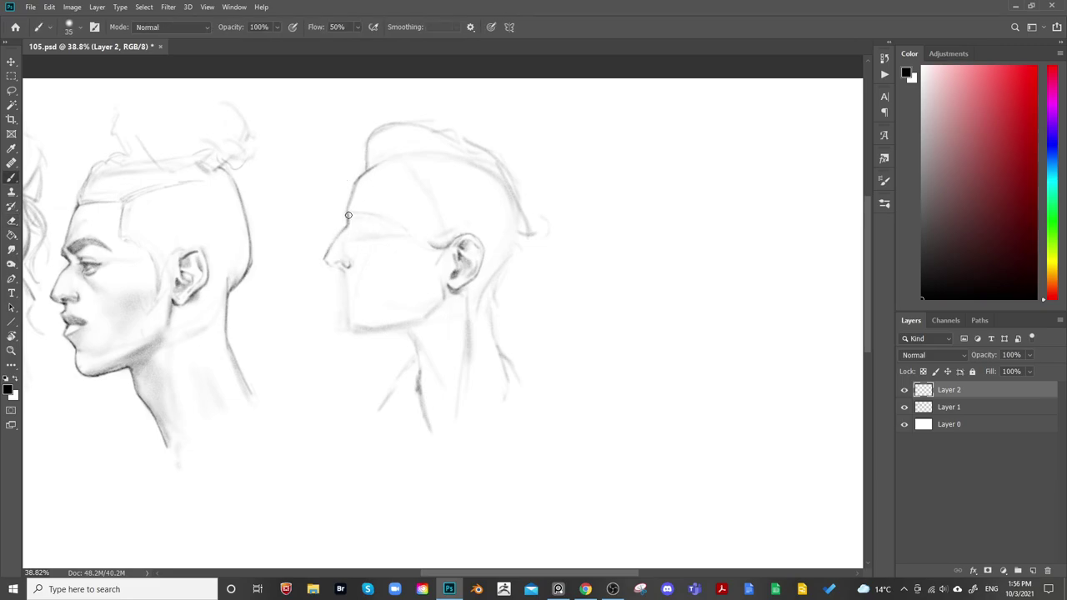
key(e)
key(b)
key(e)
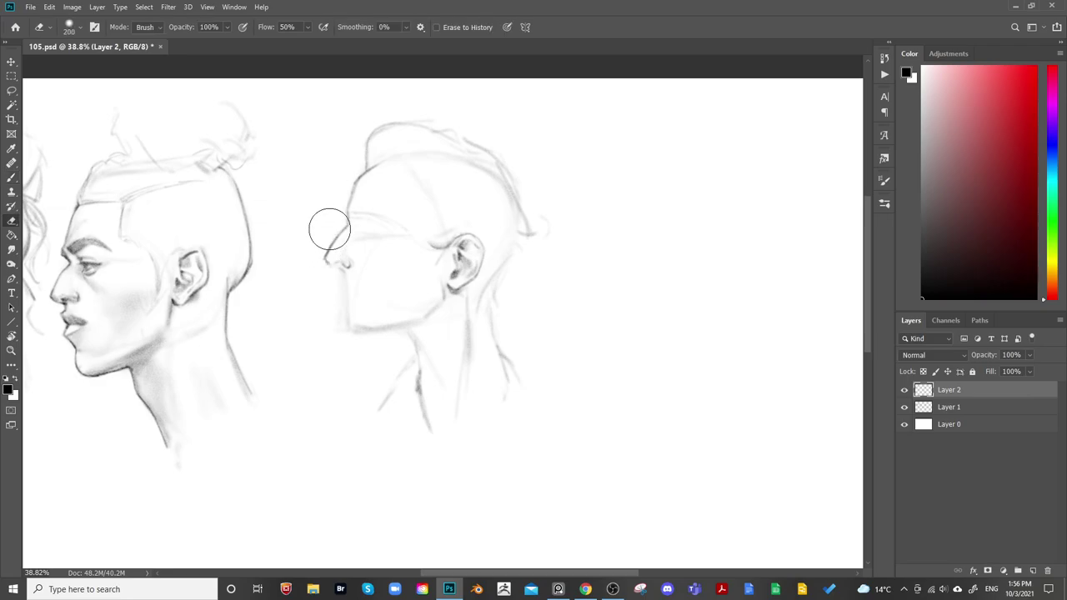
key(b)
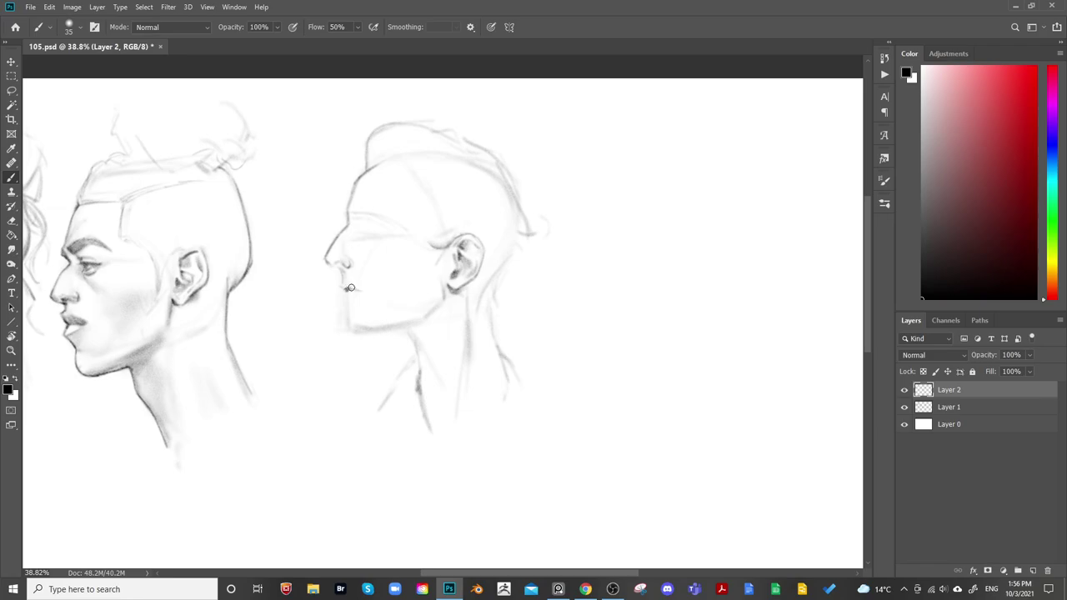
Draw the third head's mouth line and upper lip with the 35 px brush, checking the shape in a mirrored canvas view
drag(348, 289, 369, 292)
mouse_move(596, 182)
mouse_down()
mouse_move(709, 147)
mouse_move(672, 173)
mouse_move(683, 167)
mouse_up()
key(F2)
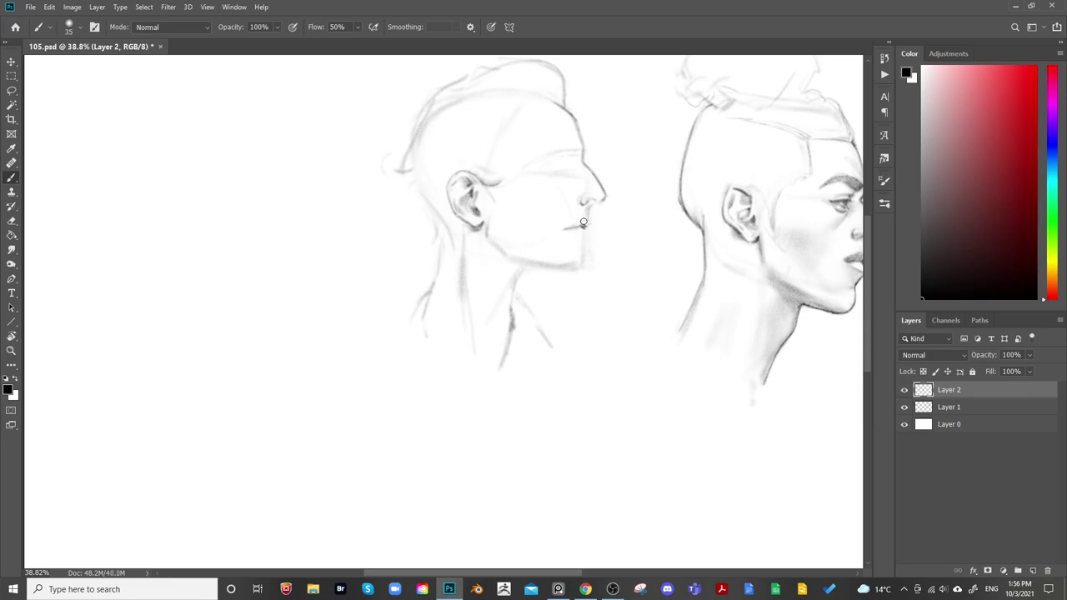
mouse_move(567, 228)
mouse_down()
mouse_move(582, 225)
mouse_move(565, 228)
mouse_up()
mouse_move(590, 206)
mouse_down()
mouse_move(587, 222)
mouse_move(290, 246)
mouse_up()
key(ctrl+shift+h)
drag(450, 243, 577, 278)
Darken the third head's upper lip and trim the corner of the mouth with the eraser
key(e)
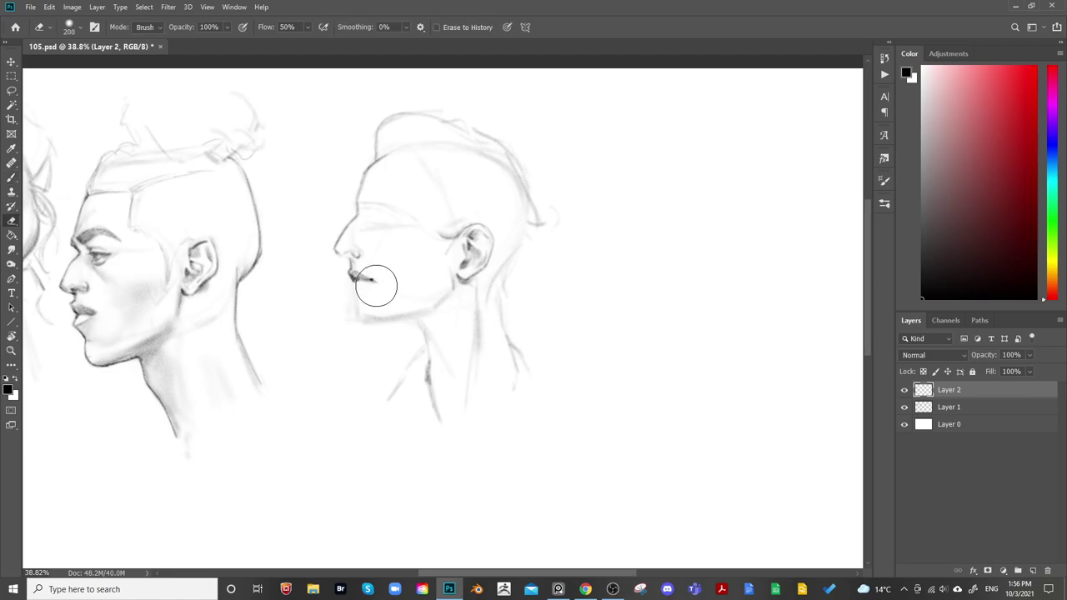
key(b)
drag(403, 245, 530, 224)
key(e)
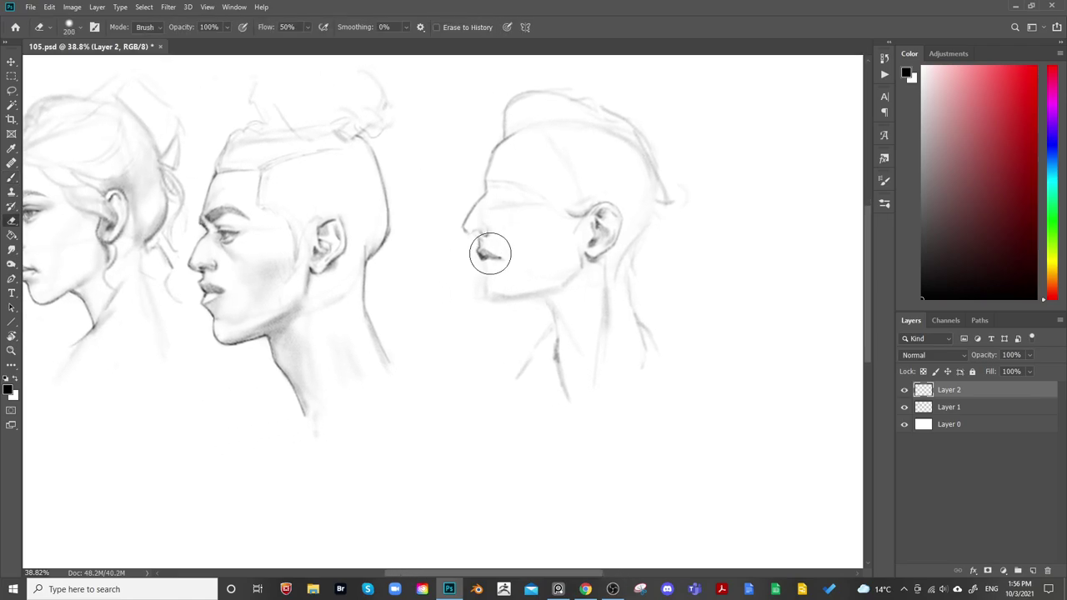
drag(490, 253, 452, 264)
key(b)
drag(446, 227, 391, 243)
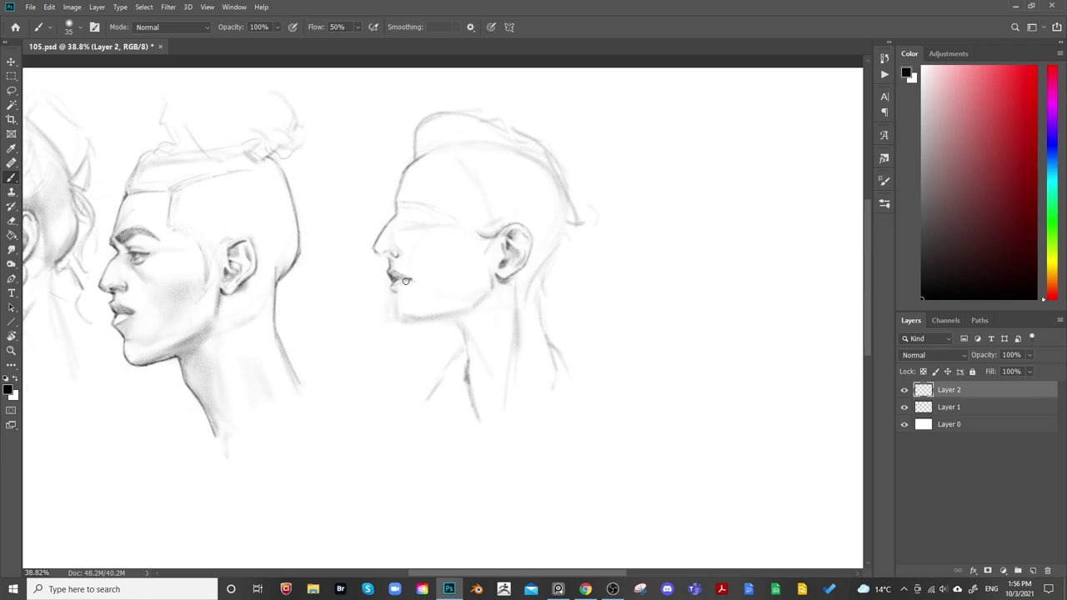
Draw the lower lip and front of the chin, cleaning the old construction line with the eraser reduced to 70 px
mouse_move(392, 286)
mouse_down()
mouse_move(406, 282)
mouse_move(397, 285)
mouse_up()
key(e)
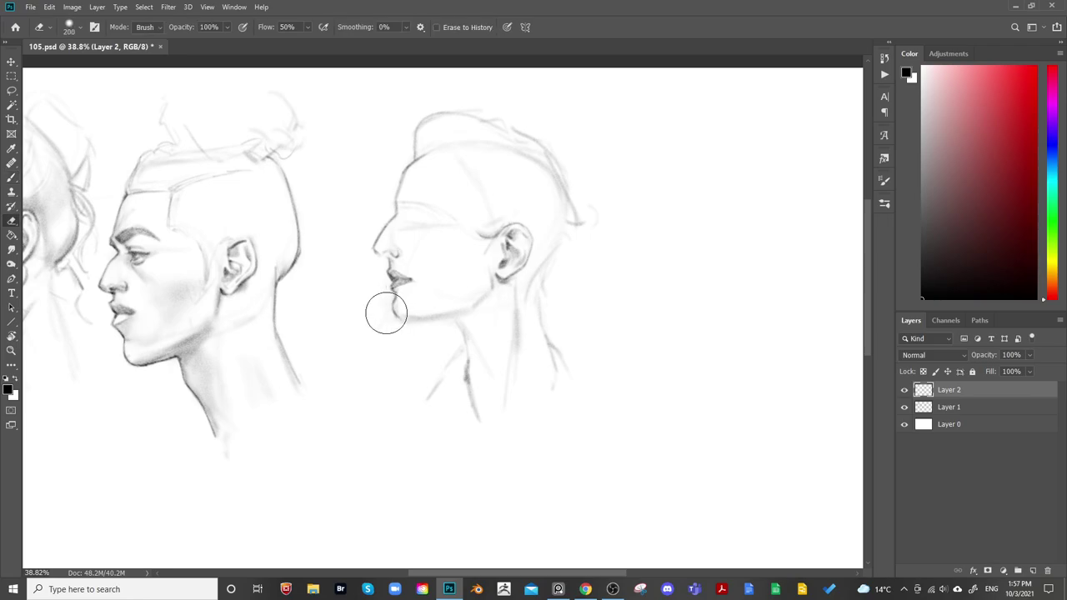
key(bracketleft)
key(bracketleft)
key(bracketleft)
key(bracketleft)
key(bracketleft)
key(bracketleft)
key(bracketleft)
key(b)
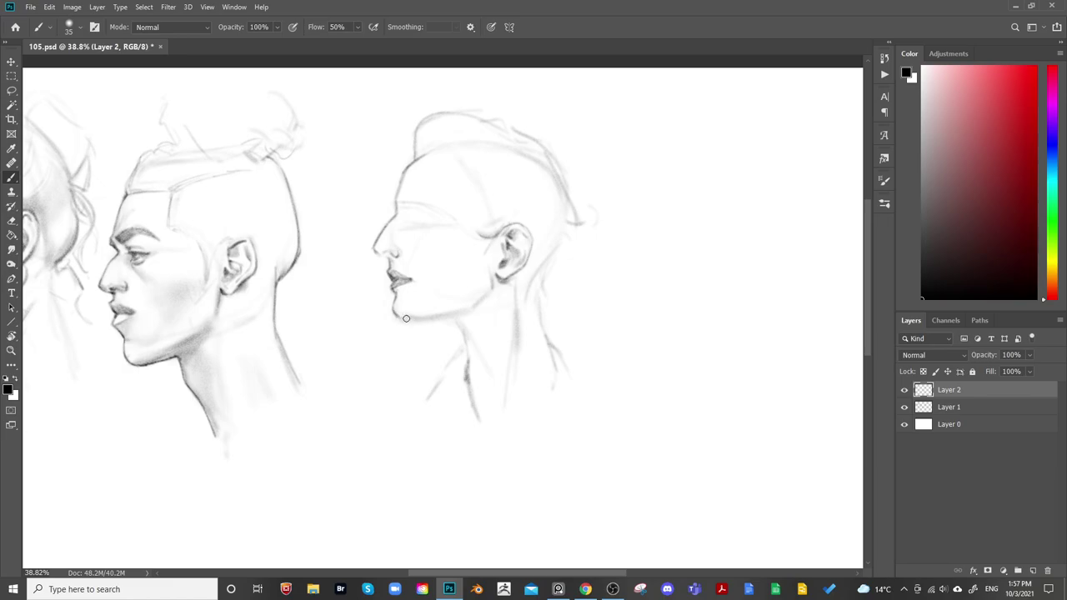
Strengthen the third head's lower jaw edge from the chin toward the throat with the 35 px brush
drag(405, 320, 448, 318)
drag(550, 316, 486, 304)
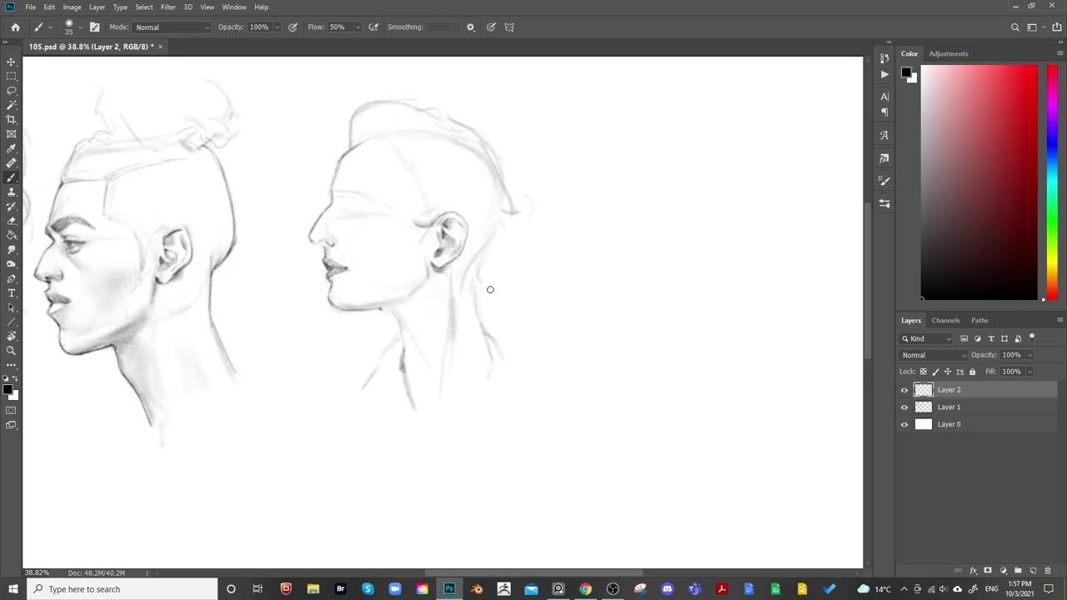
mouse_move(478, 178)
mouse_down()
mouse_move(445, 175)
mouse_move(495, 166)
mouse_up()
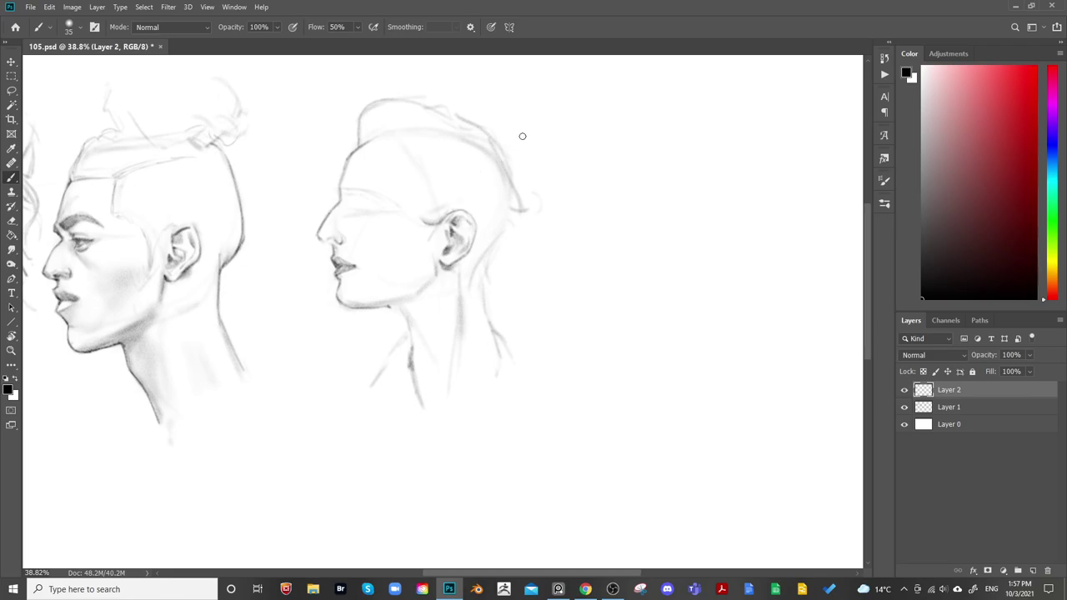
Try scaling the lassoed front of the third head's face to 98.01% and shifting it toward the ear
key(l)
mouse_move(389, 316)
mouse_down()
mouse_move(341, 157)
mouse_move(400, 131)
mouse_up()
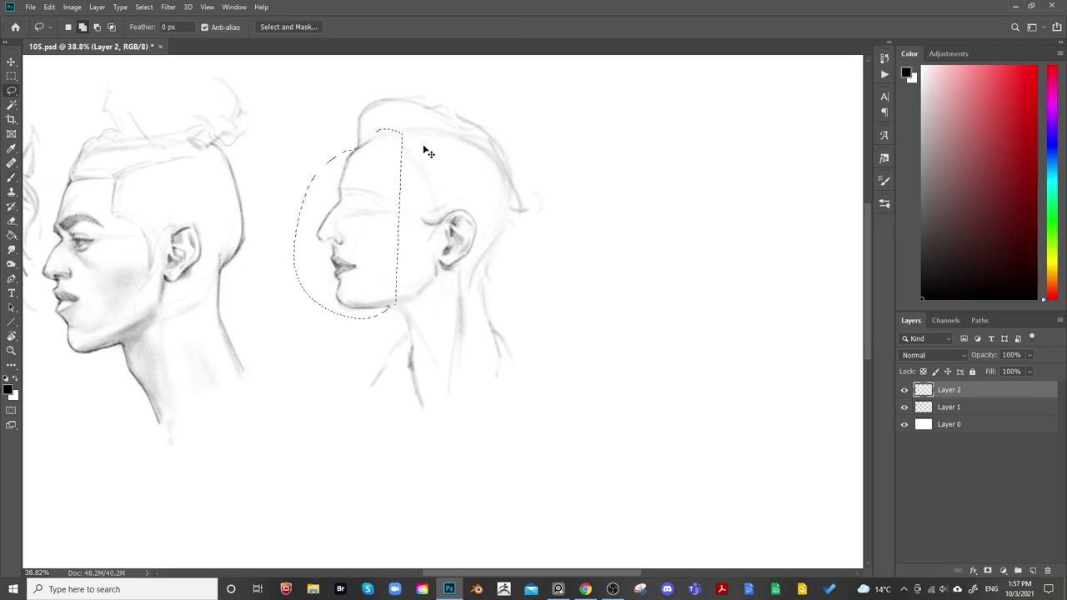
key(ctrl+t)
drag(293, 127, 296, 132)
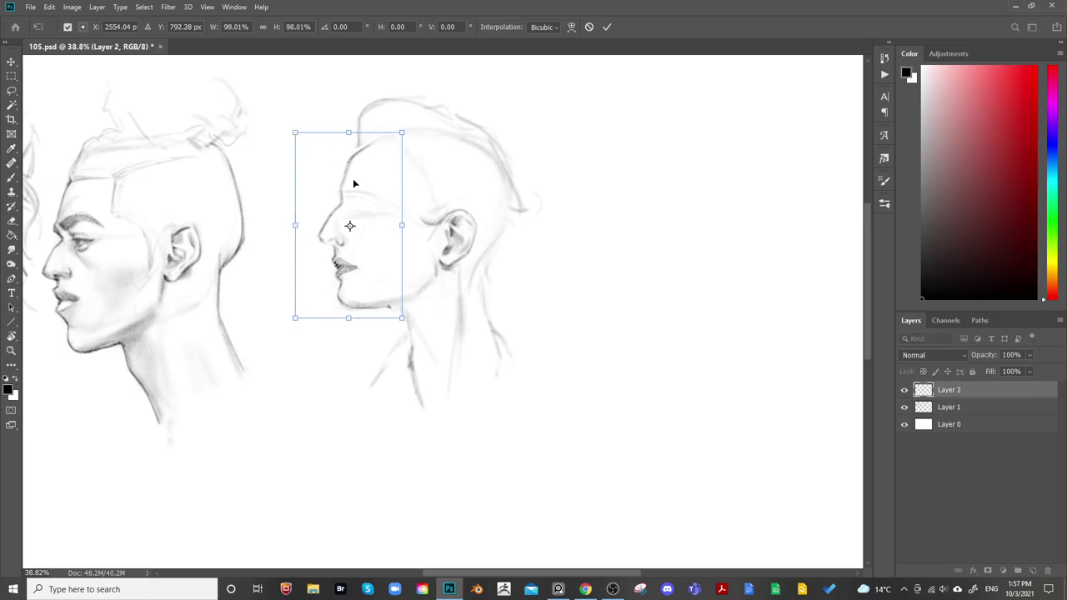
drag(353, 183, 367, 184)
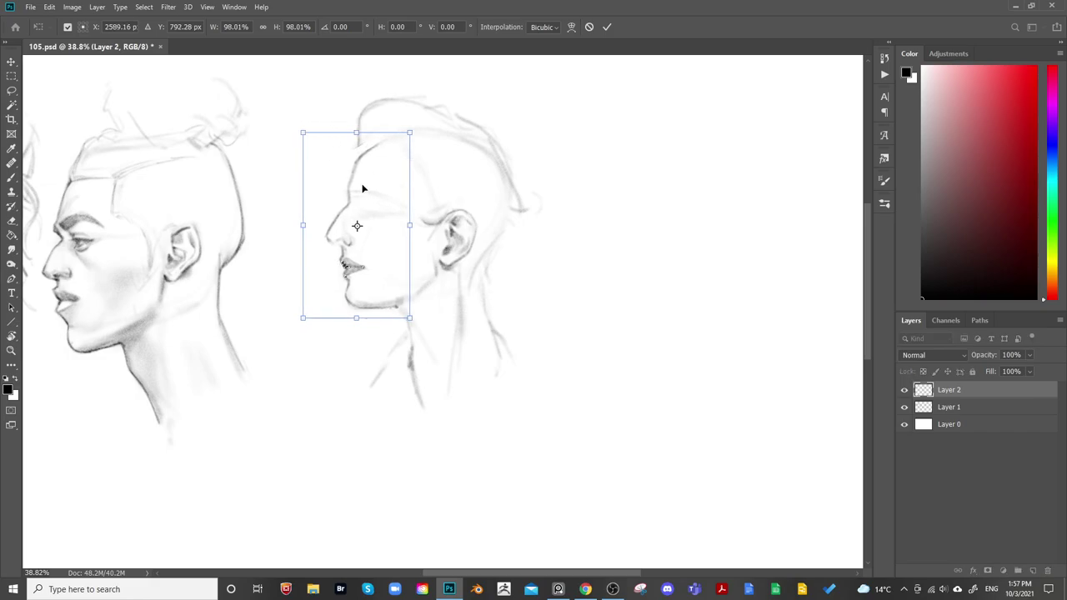
key(Left)
key(Left)
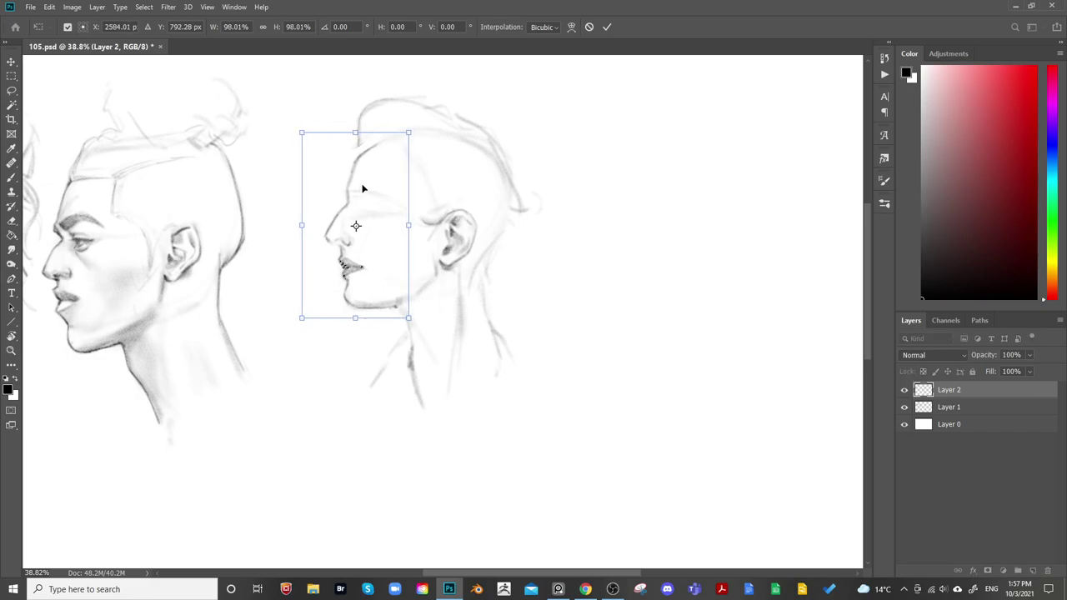
Try warping the upper back corner of the lassoed face section, and clear the selection
click(570, 27)
drag(408, 133, 416, 134)
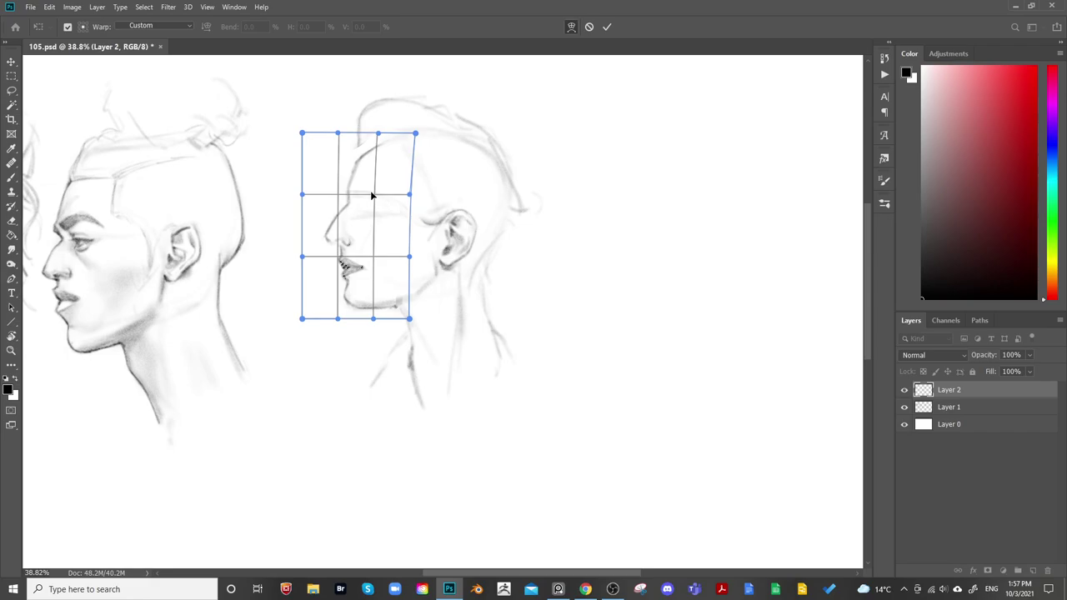
key(Return)
key(l)
drag(400, 131, 395, 305)
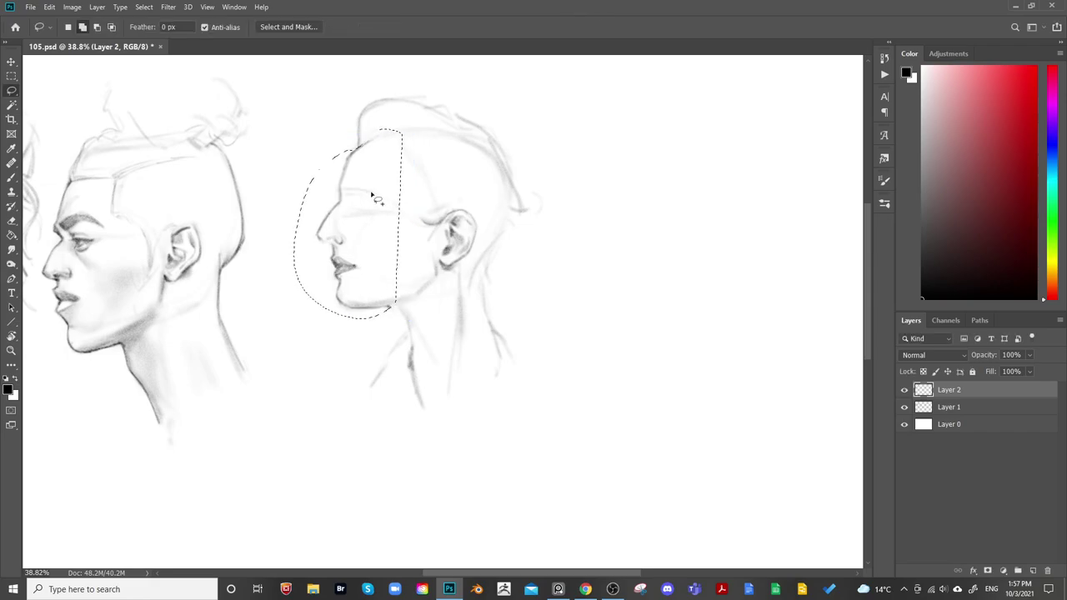
key(ctrl+d)
Draw the front neck contour down from the jaw with a 35 px brush and clean up where throat and jaw meet
key(b)
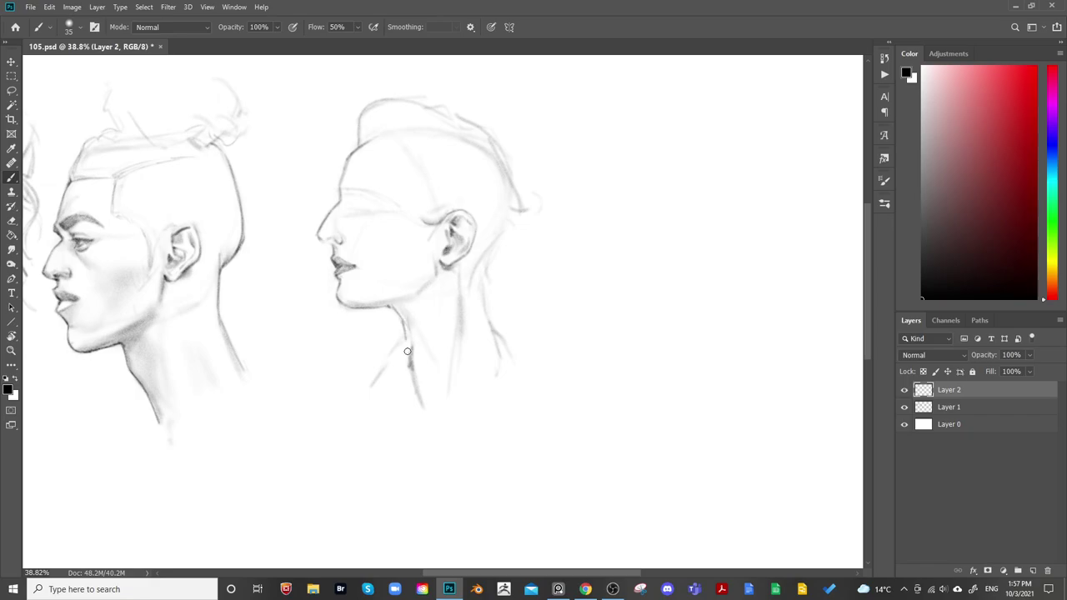
key(e)
key(b)
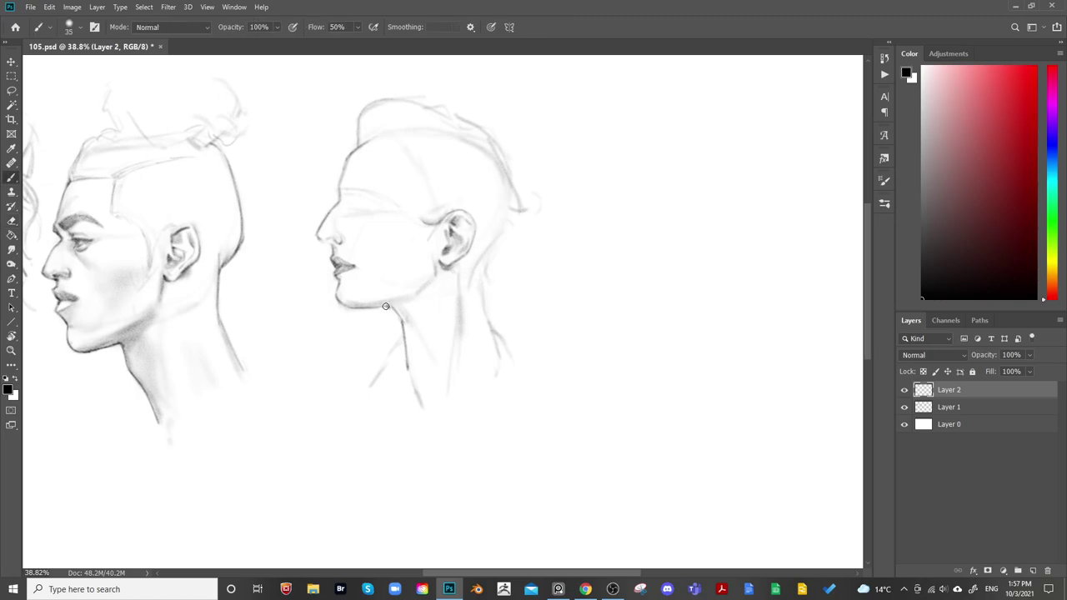
key(e)
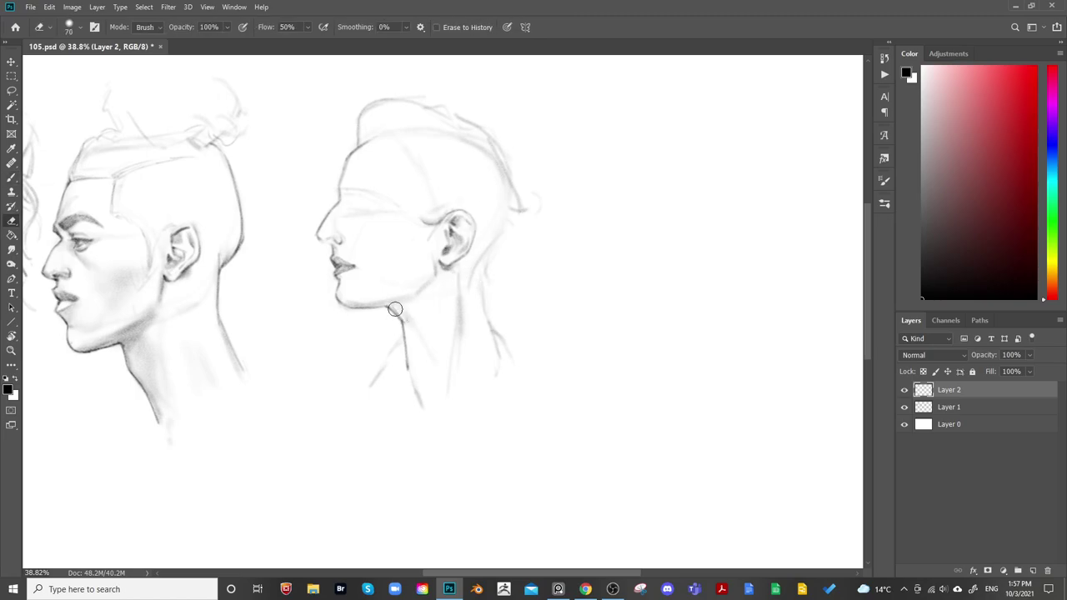
key([)
key([)
key([)
key([)
key([)
key(b)
Shade the rear of the third head's jaw below the ear with a soft brush enlarged to 150 px
key(bracketright)
key(bracketright)
key(bracketright)
key(bracketright)
key(bracketright)
key(bracketright)
key(bracketright)
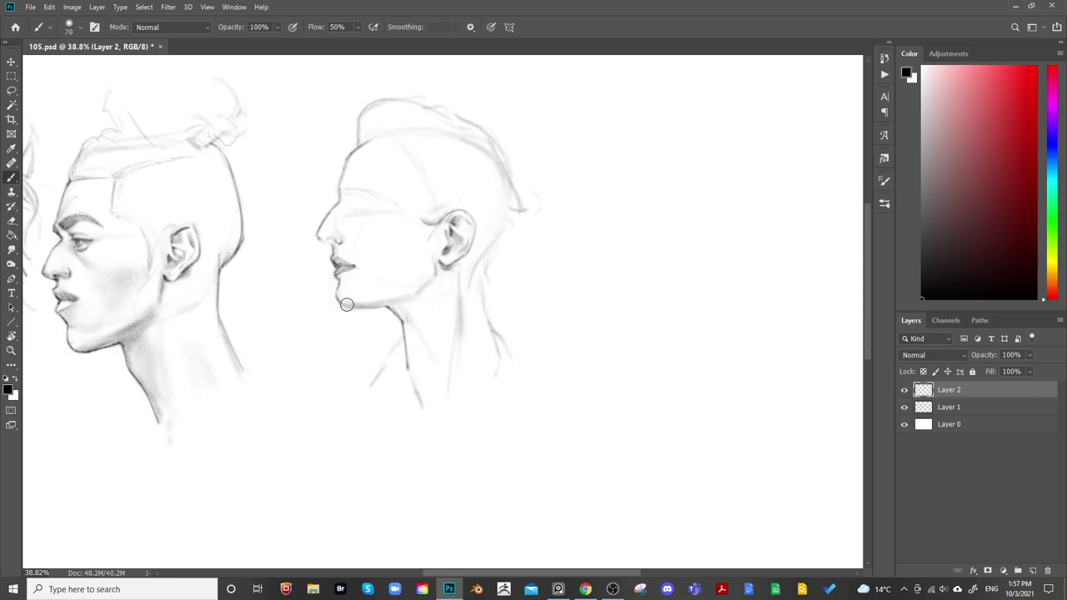
key(bracketright)
key(bracketright)
key(bracketright)
key(bracketright)
key(bracketright)
key(bracketright)
key(bracketright)
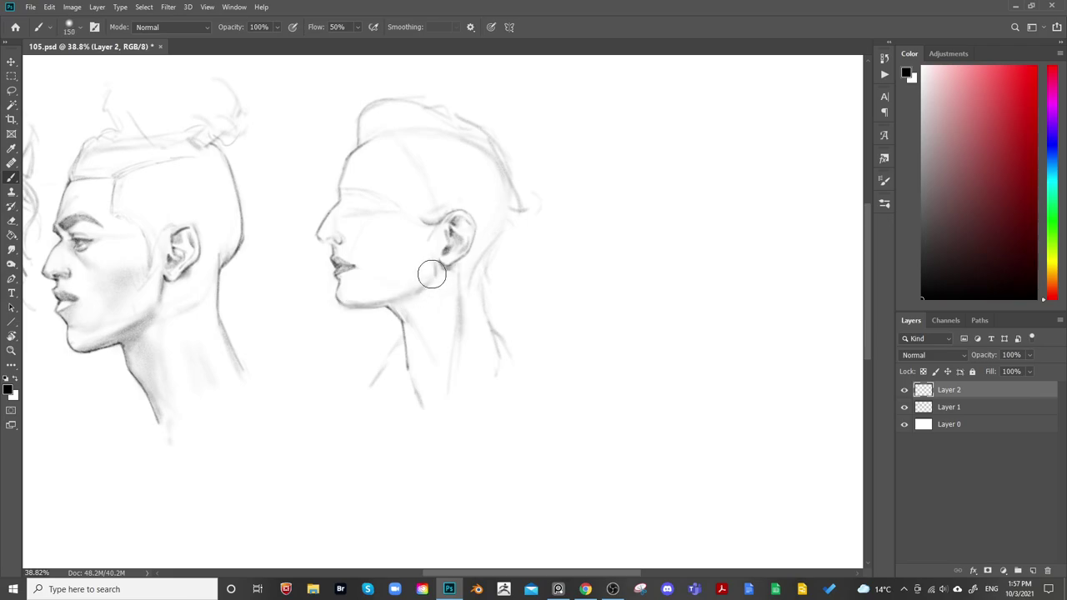
Build soft shading along the underside of the third head's jaw, varying the brush between 100 and 300 px
key(bracketleft)
key(bracketleft)
key(bracketleft)
key(bracketleft)
key(bracketleft)
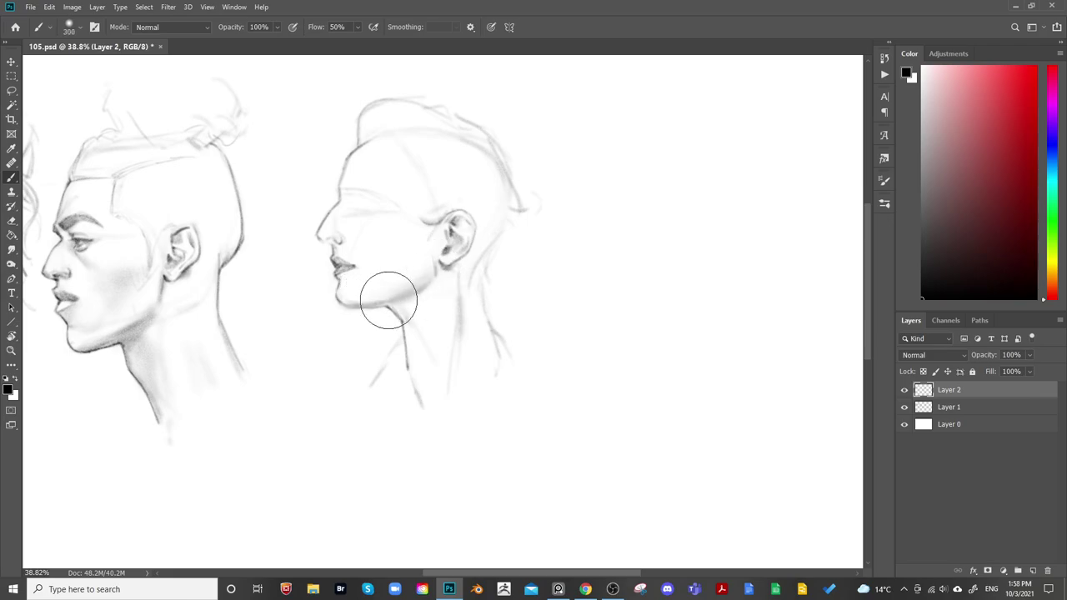
key(bracketleft)
key(bracketleft)
key(bracketleft)
key(bracketright)
key(bracketright)
key(bracketright)
key(bracketright)
key(bracketright)
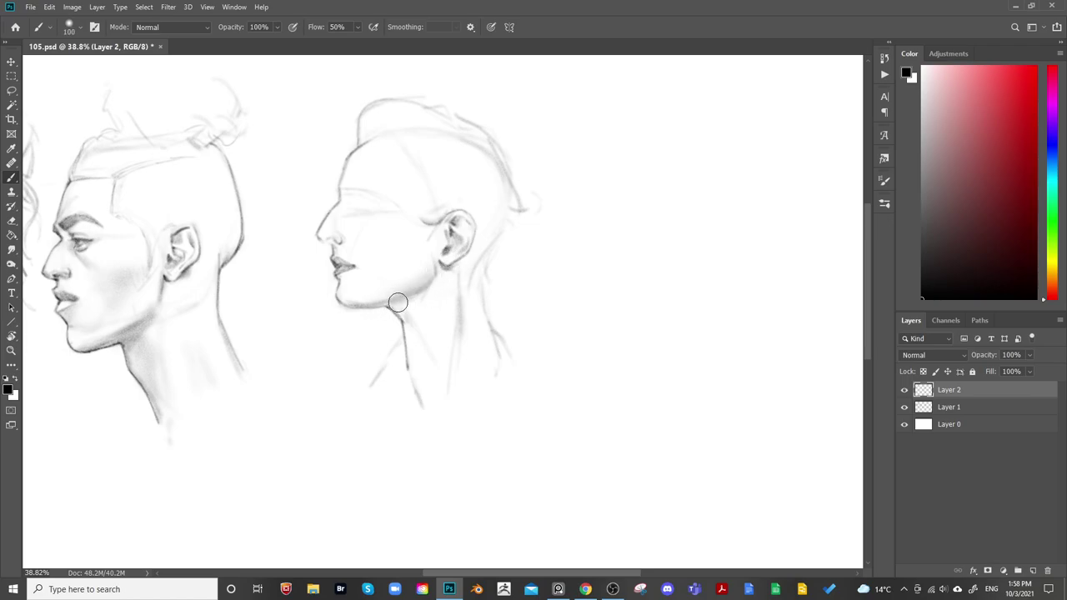
key(bracketleft)
key(bracketleft)
key(bracketleft)
key(bracketleft)
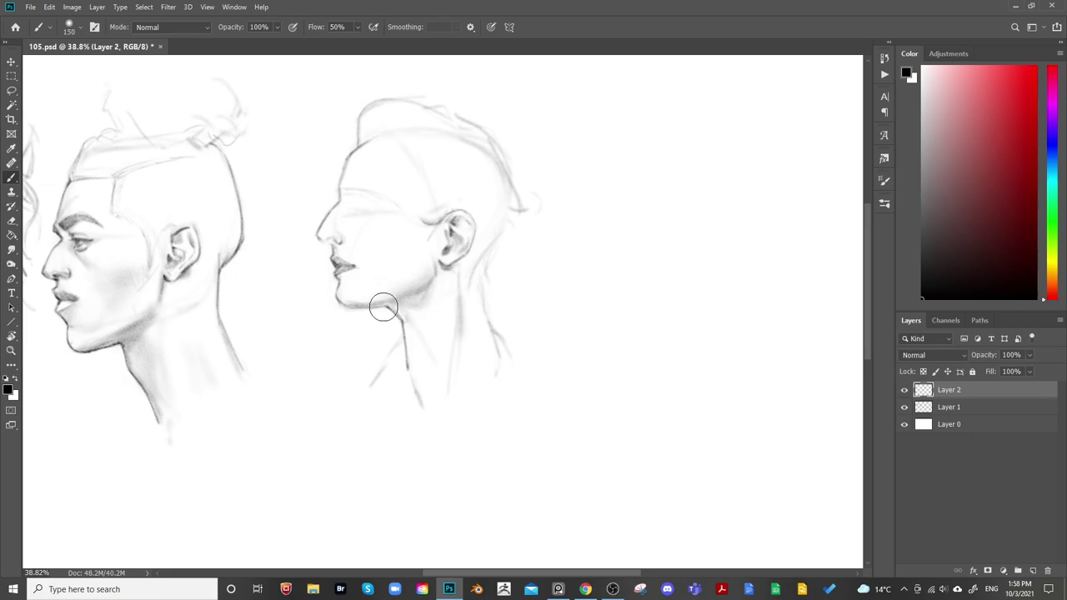
Clean the third head's chin contour with a 60 px eraser and sharpen the lower jaw line with a 25 px brush
key(bracketleft)
key(bracketleft)
key(bracketleft)
key(e)
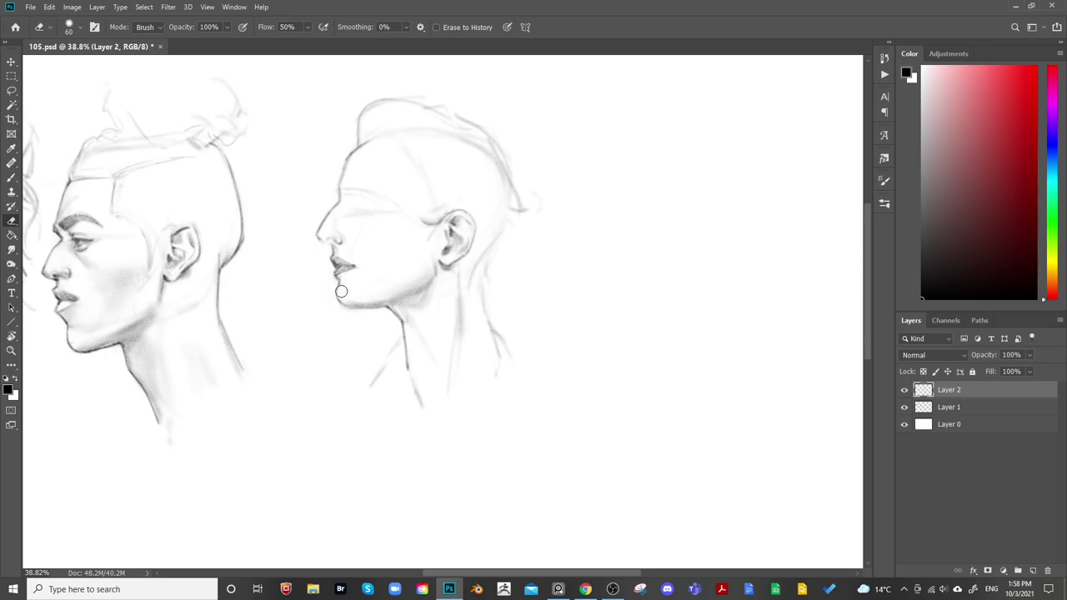
key(b)
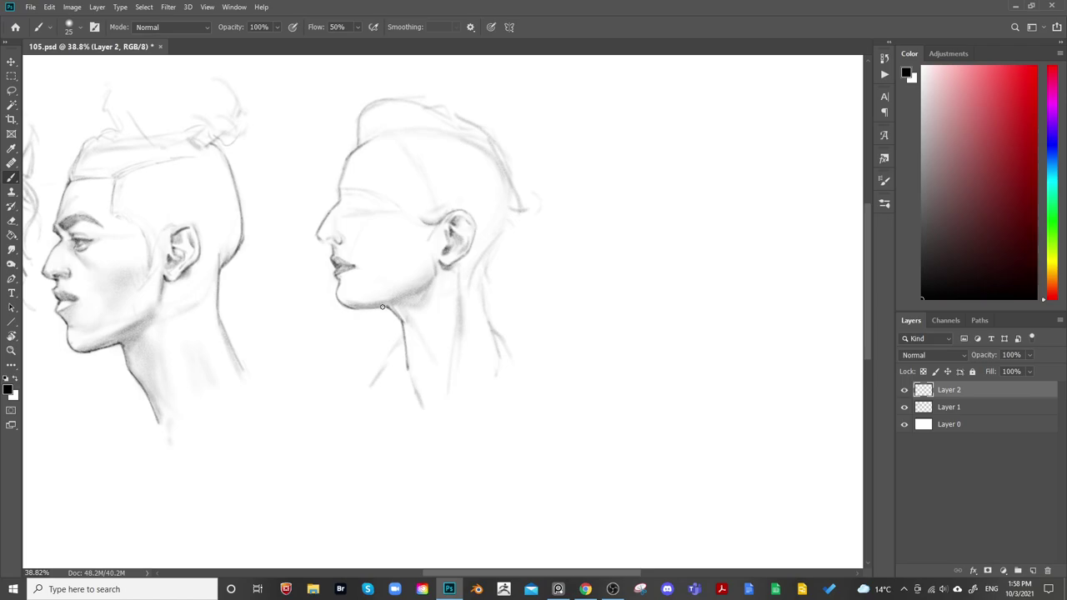
Flip the view horizontally to check the profile, tidy in front of the chin with the 60 px eraser, and flip it back
drag(540, 321, 751, 284)
key(ctrl+shift+h)
key(e)
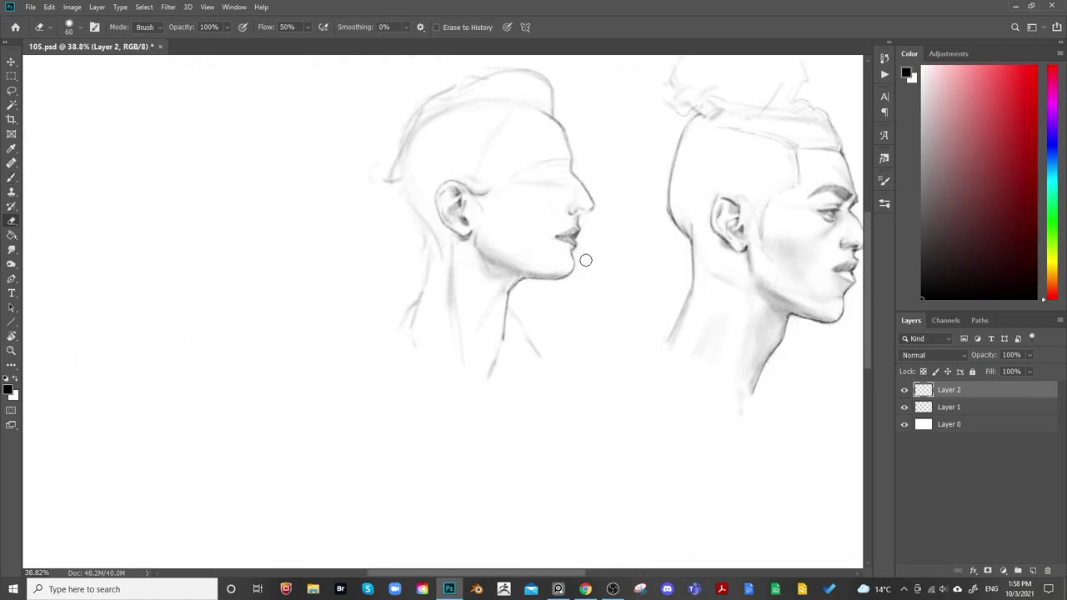
key(ctrl+shift+h)
mouse_move(652, 276)
mouse_down()
mouse_move(387, 393)
mouse_move(457, 410)
mouse_up()
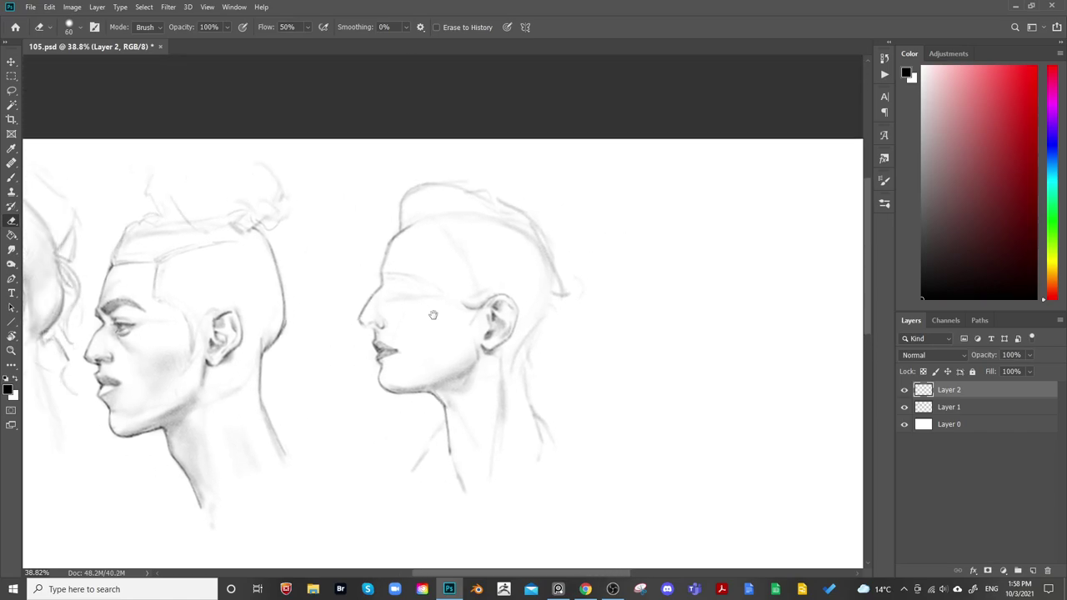
Sketch the third head's eye with upper lid and socket shading, using a 35 to 50 px brush
key(b)
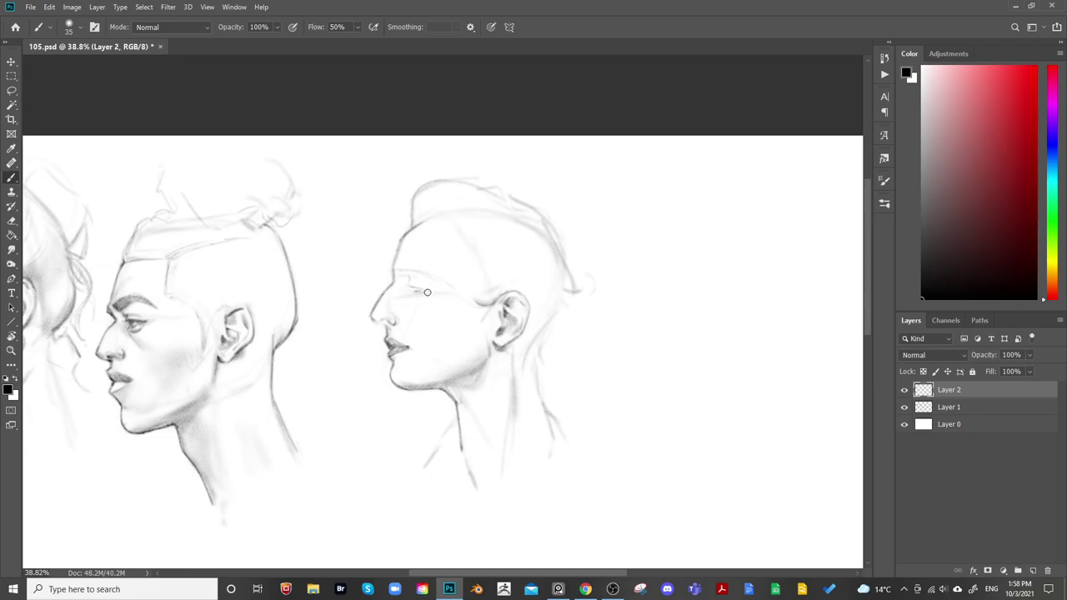
drag(554, 277, 564, 267)
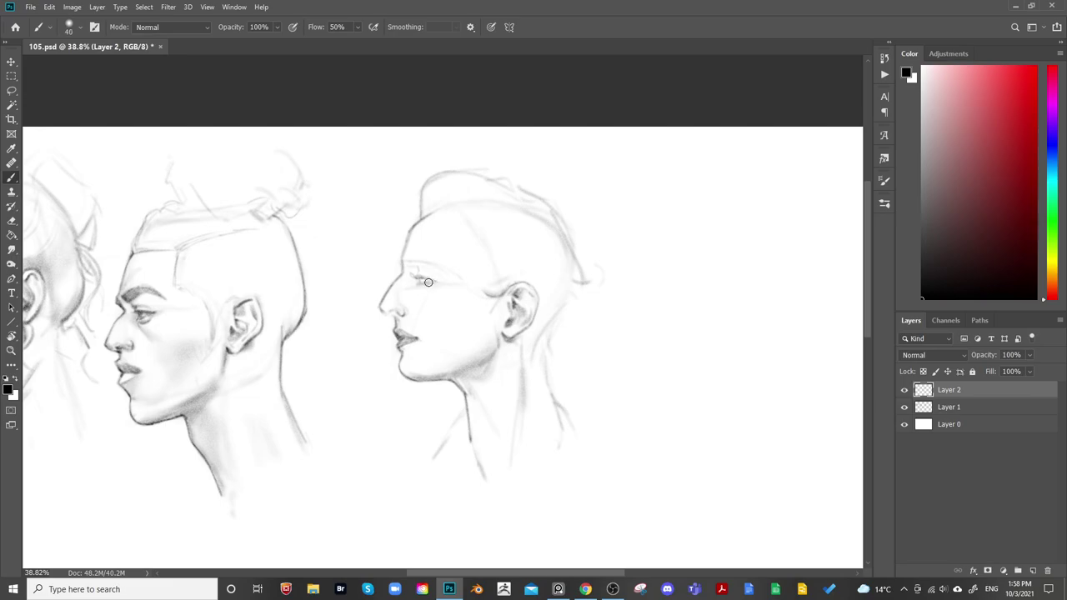
key(bracketleft)
key(bracketleft)
key(bracketleft)
key(bracketleft)
key(bracketleft)
key(e)
key(b)
key(bracketright)
key(bracketright)
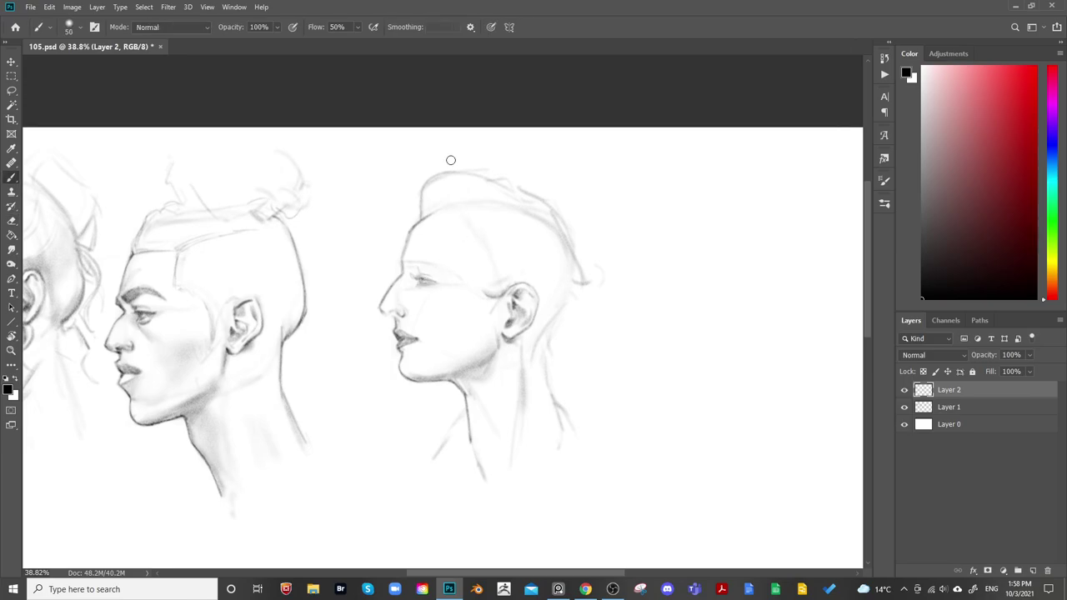
Draw the third head's eyebrow above the eye and deepen the shading around the lid
key(bracketleft)
key(bracketleft)
key(bracketright)
key(bracketright)
key(bracketleft)
key(bracketleft)
key(bracketleft)
key(bracketleft)
key(bracketleft)
Refine the edges of the third head's eyebrow and eye, alternating a 60 px eraser with a 25 to 35 px brush
key(e)
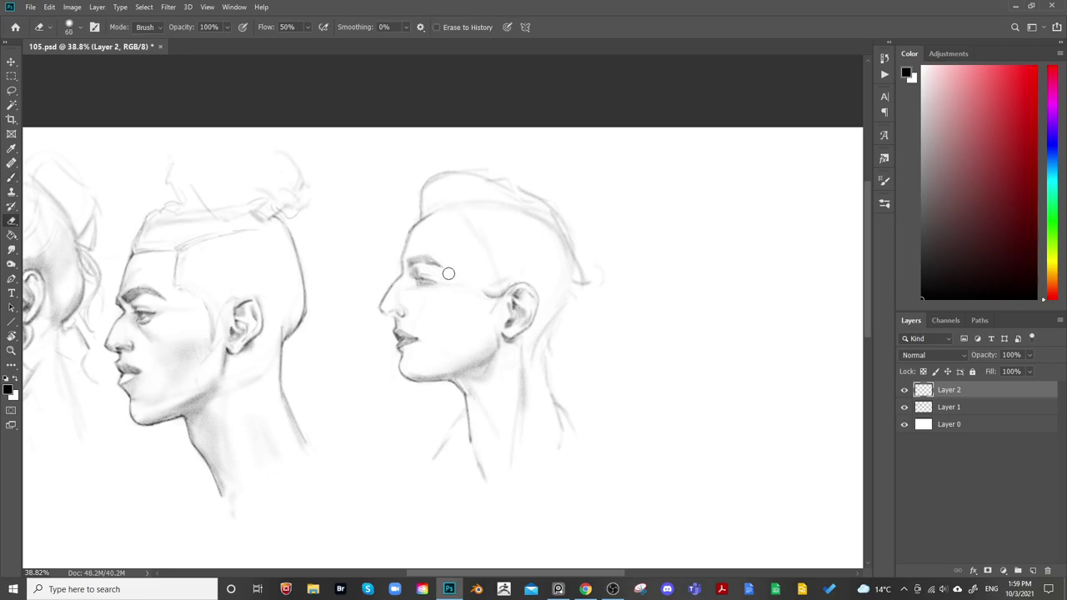
key(b)
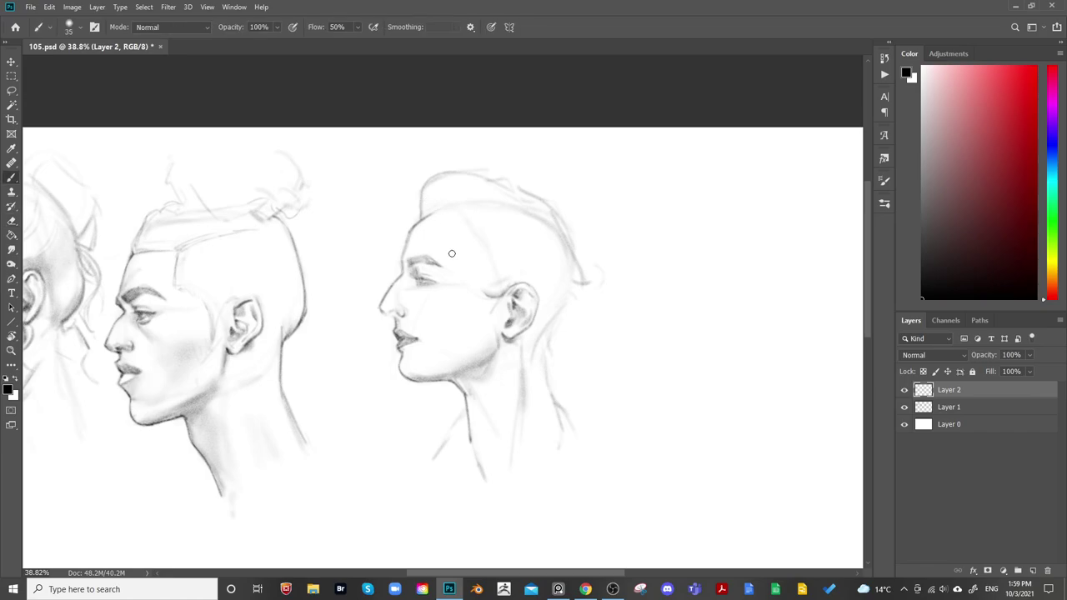
key(e)
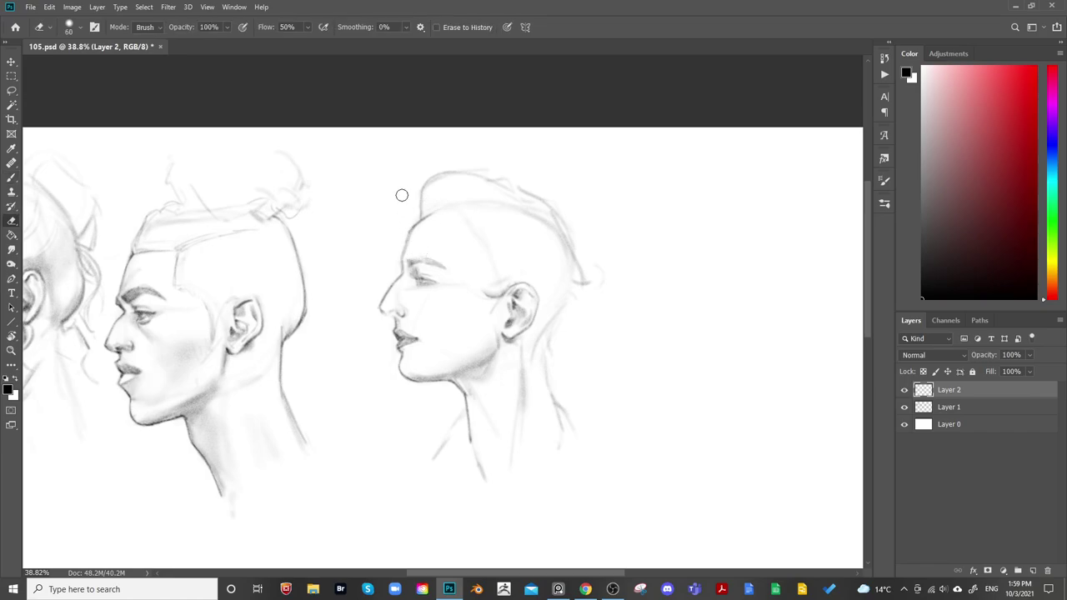
key(b)
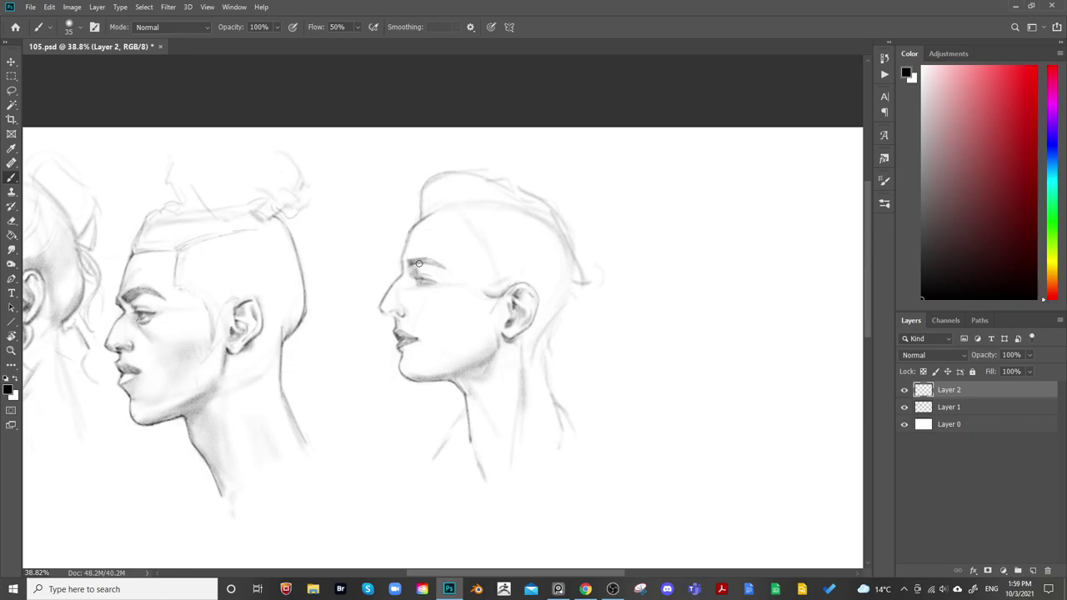
key(e)
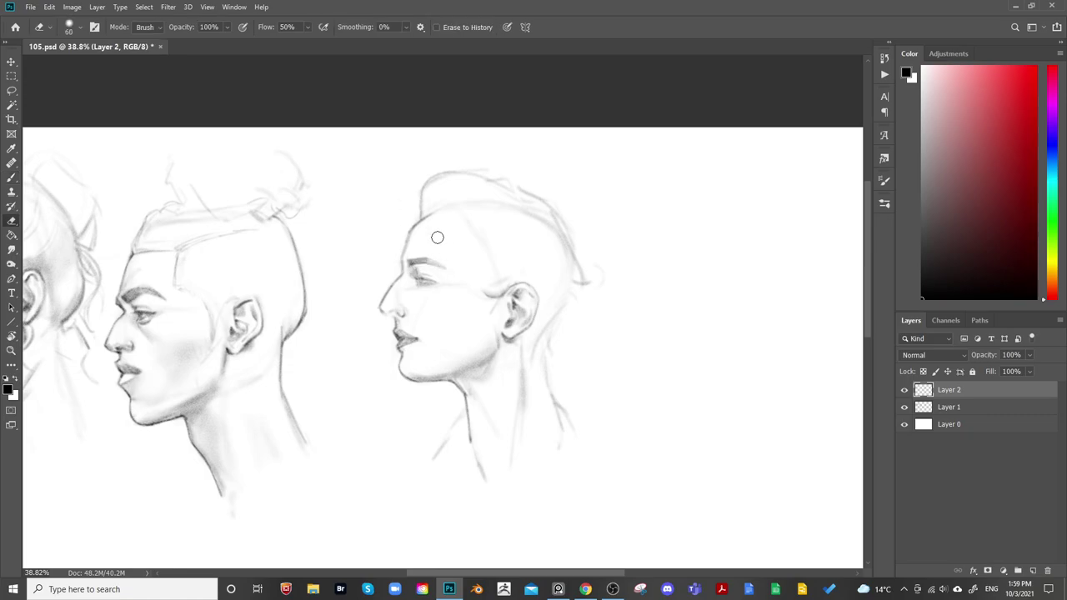
key(b)
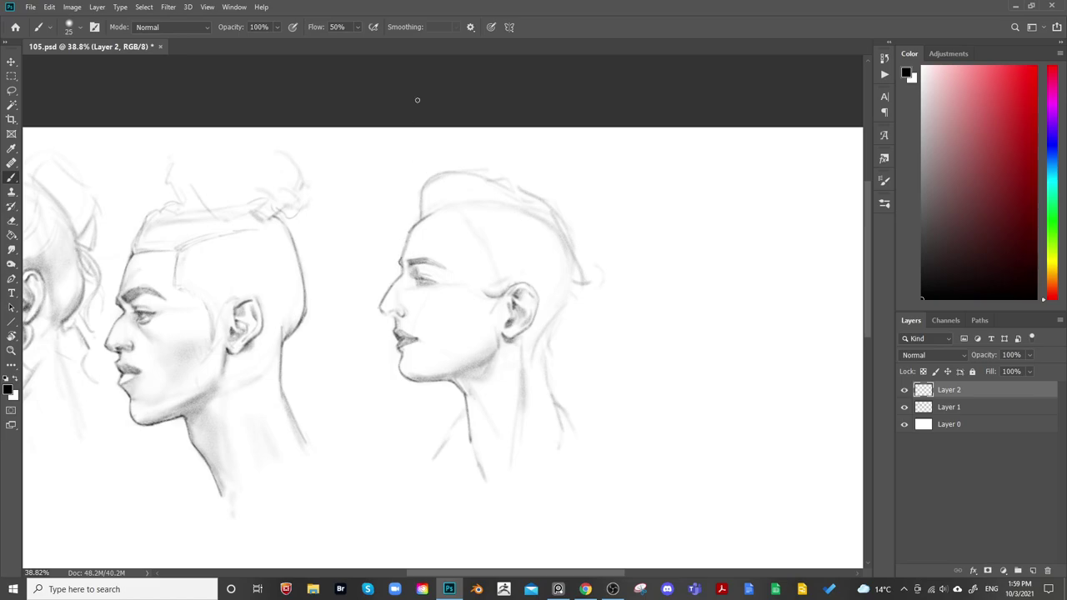
key(e)
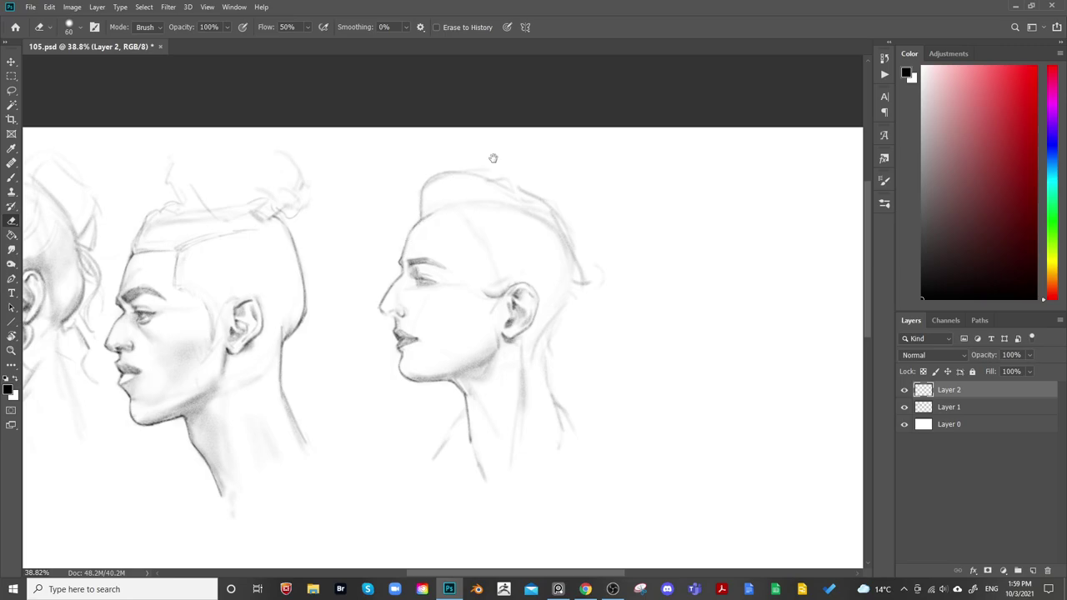
key(b)
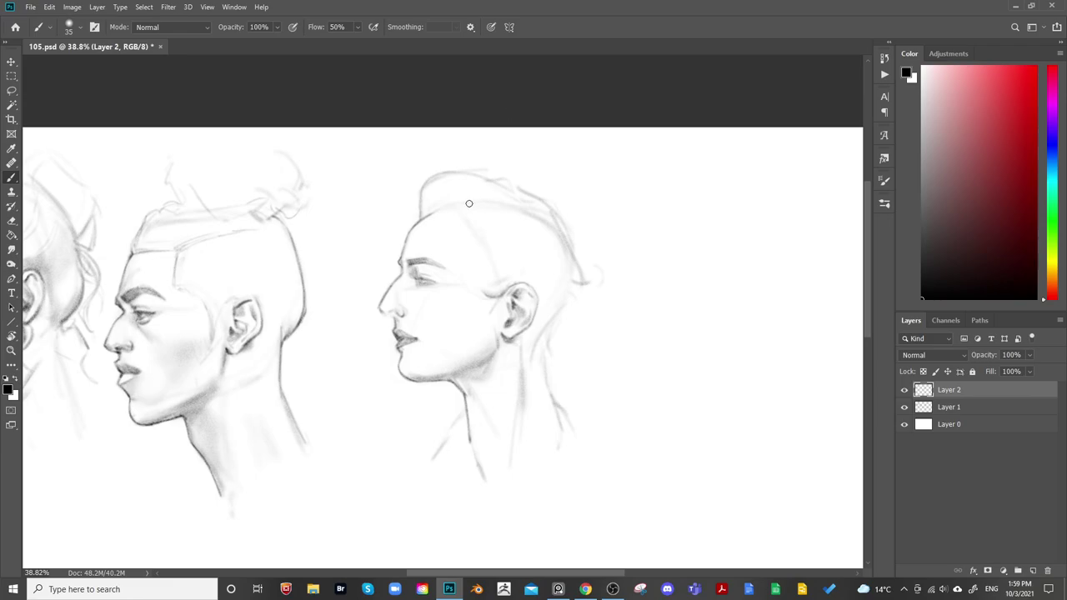
Erase and redraw the third head's forehead contour down to the brow with a 25 px brush
mouse_move(442, 208)
mouse_down()
mouse_move(572, 241)
mouse_move(664, 183)
mouse_up()
key(e)
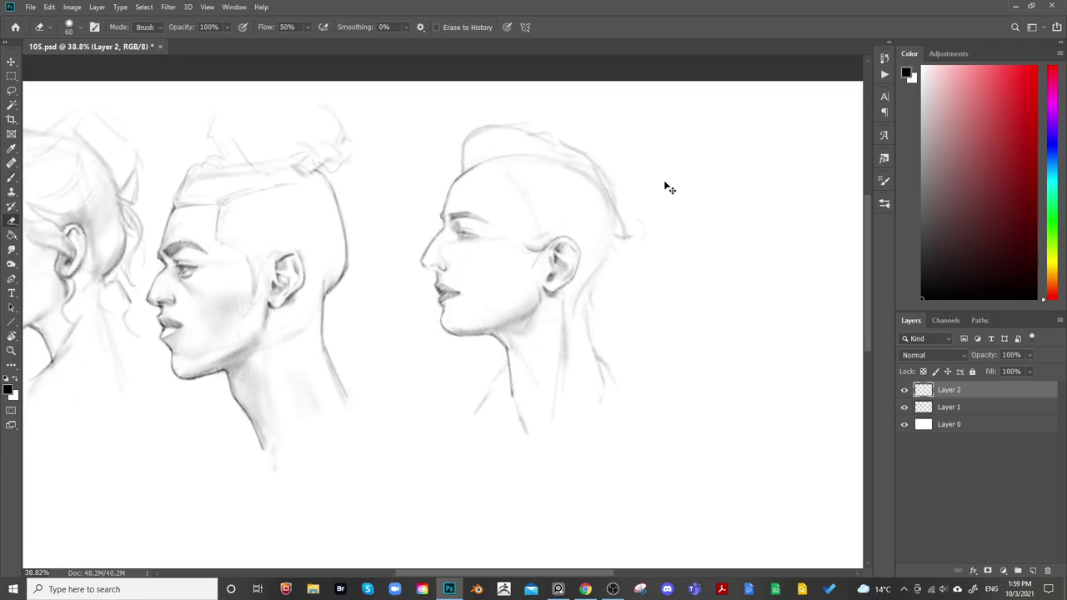
key(h)
mouse_move(518, 283)
mouse_down()
mouse_move(586, 290)
mouse_move(439, 307)
mouse_move(333, 292)
mouse_move(416, 280)
mouse_move(485, 296)
mouse_up()
key(ctrl+shift+h)
key(b)
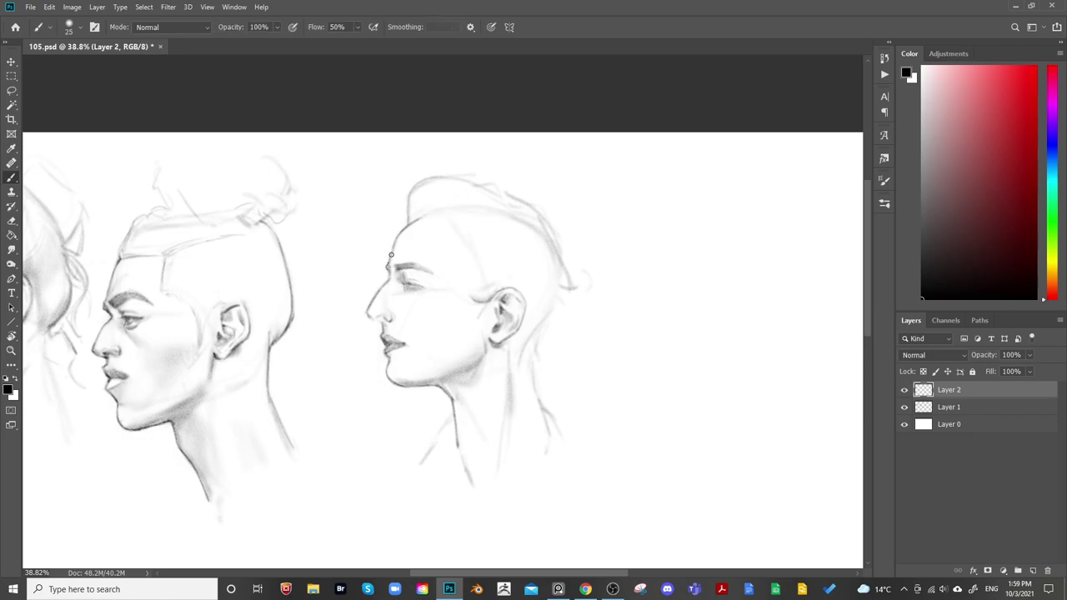
Erase the third head's nose bridge with the 60 px eraser and redraw it with a 25 px brush
key(e)
key(b)
key(e)
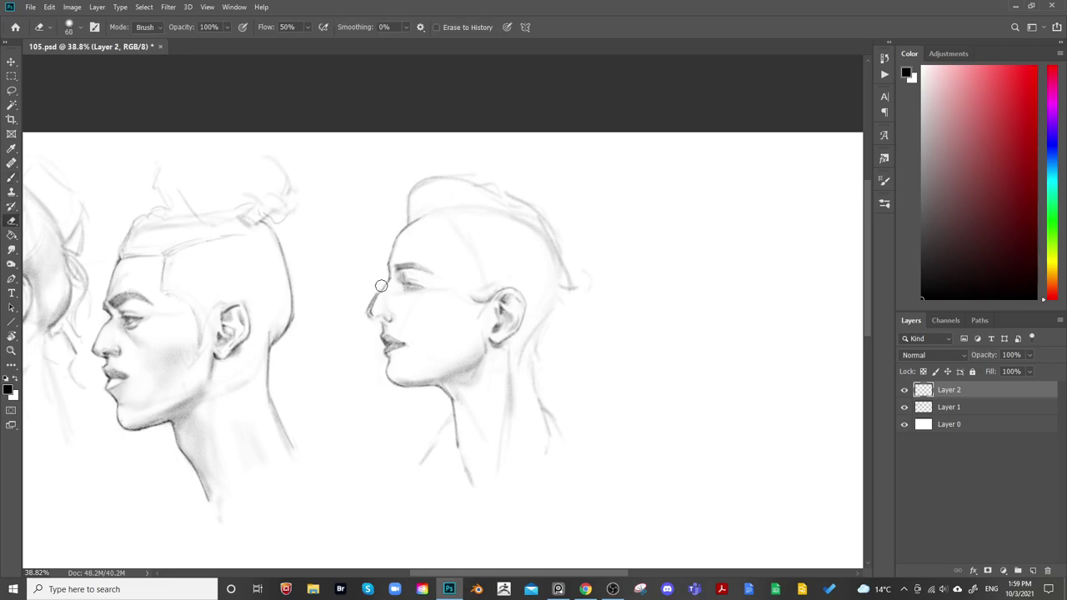
key(b)
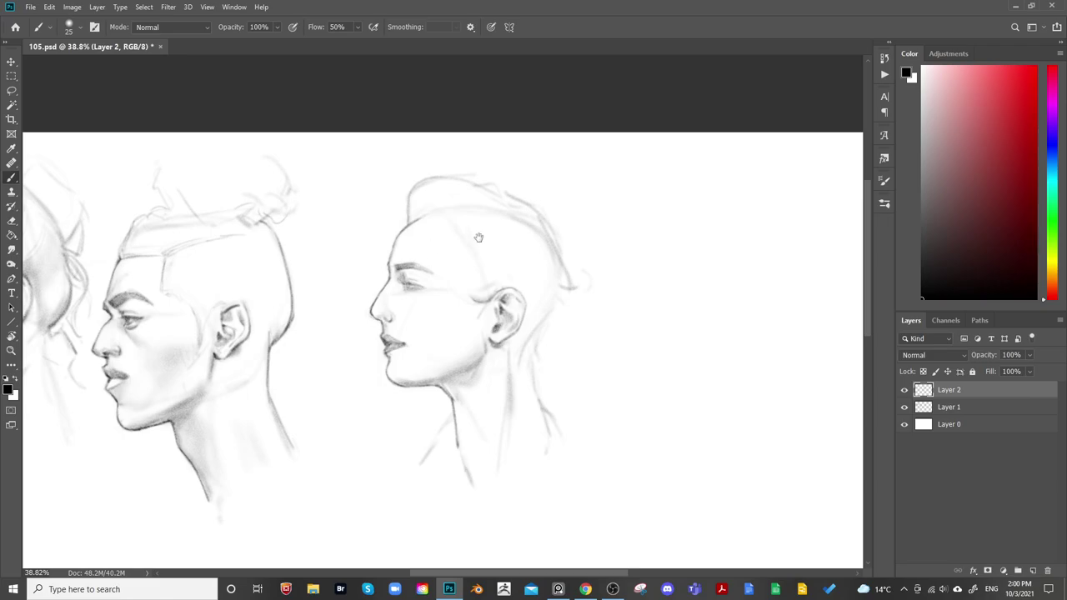
Open the Liquify filter on Layer 2 and use Layer 0 as the backdrop behind the third head
drag(456, 353, 454, 337)
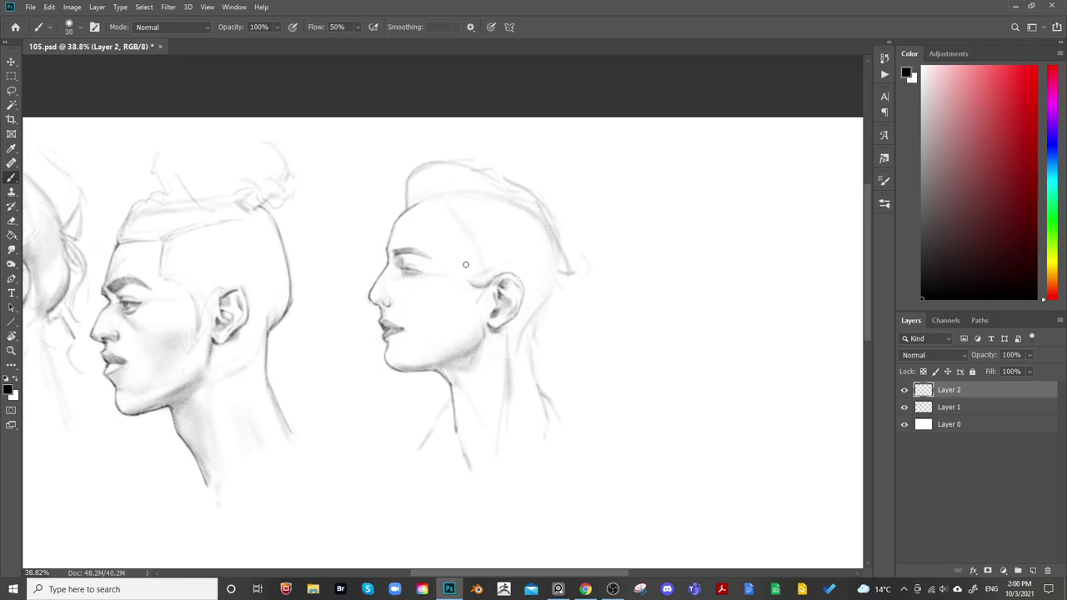
click(168, 8)
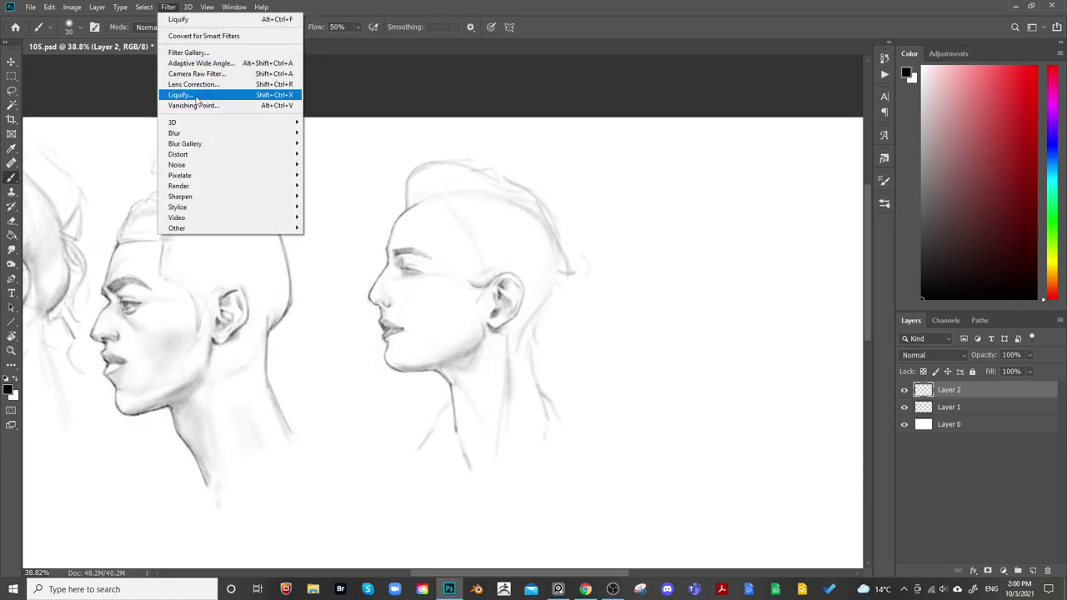
click(194, 93)
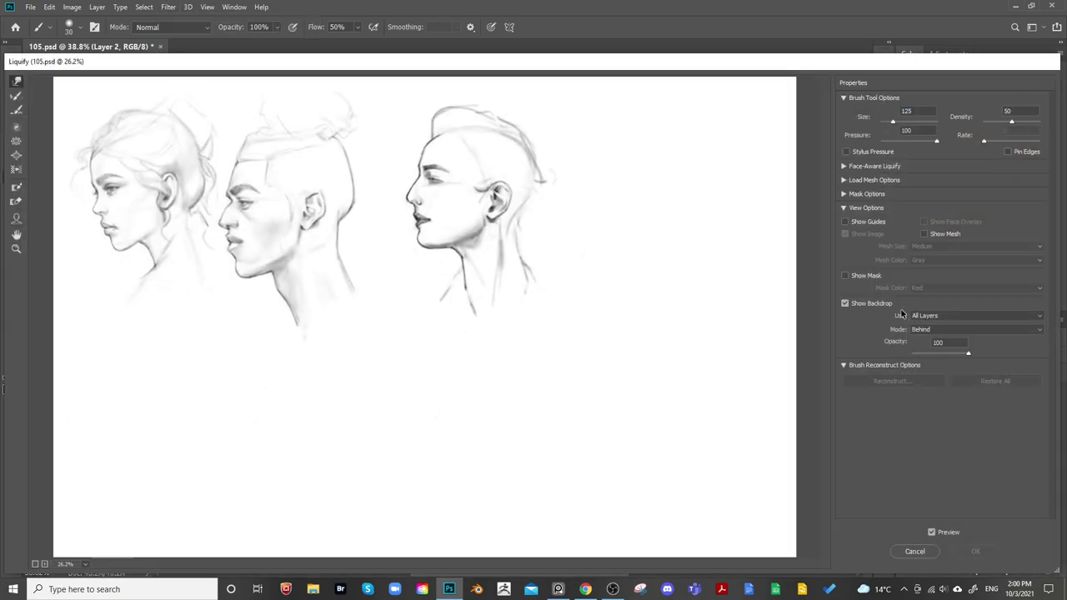
click(938, 317)
click(942, 336)
key(ctrl+plus)
key(ctrl+plus)
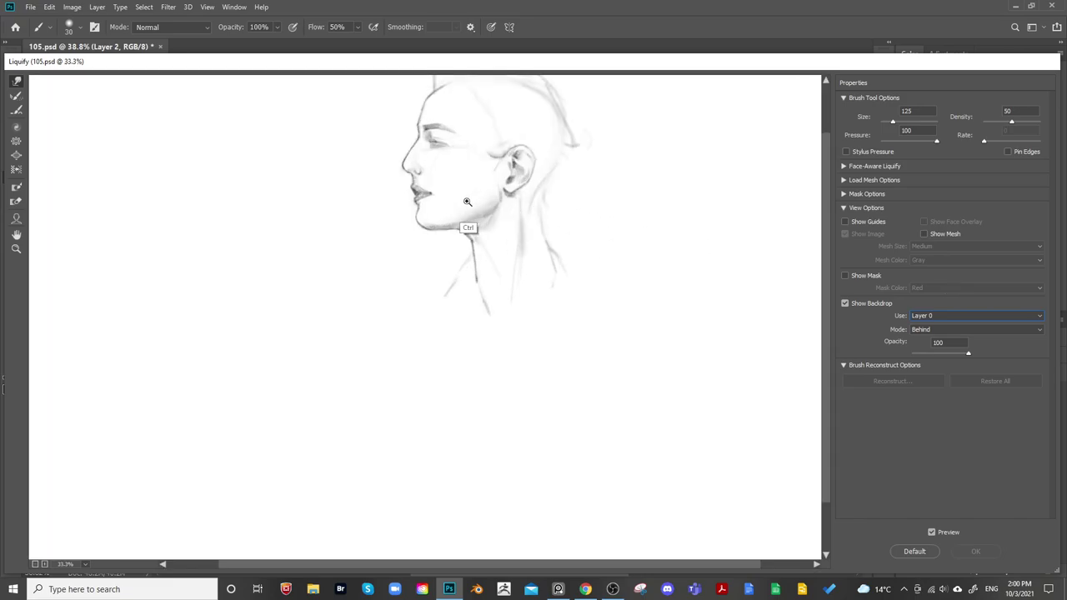
drag(496, 209, 493, 214)
scroll(492, 214, up, 2)
Enlarge the Liquify brush to 849 and nudge the third head's jaw and upper neck slightly upward
drag(892, 121, 902, 122)
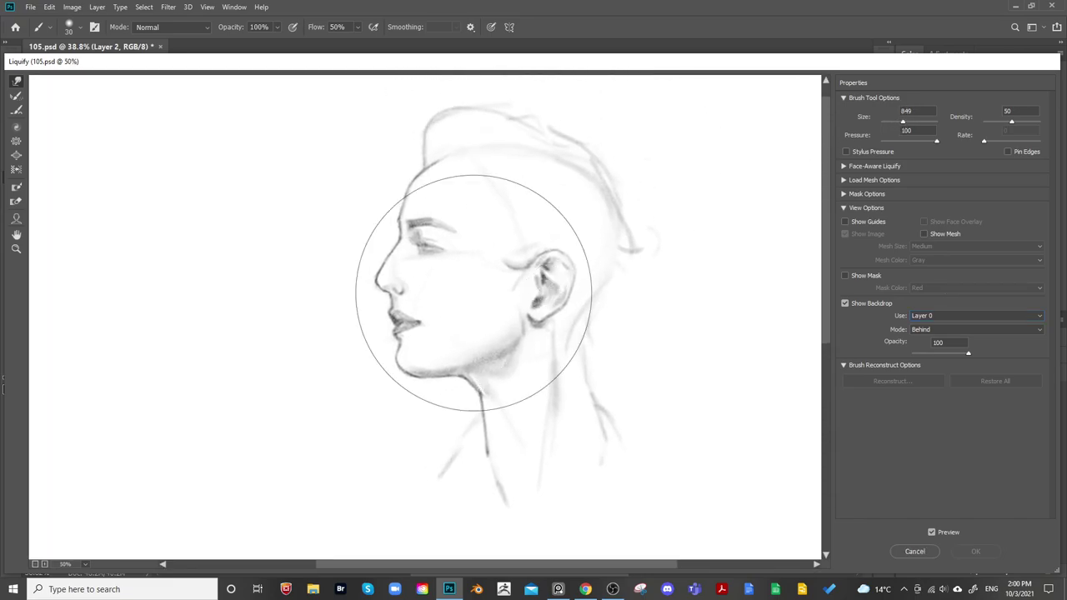
drag(453, 419, 455, 409)
drag(685, 254, 603, 268)
Reduce the Liquify brush to 189 and reshape the third head's lips and the contour above the chin
drag(899, 123, 894, 123)
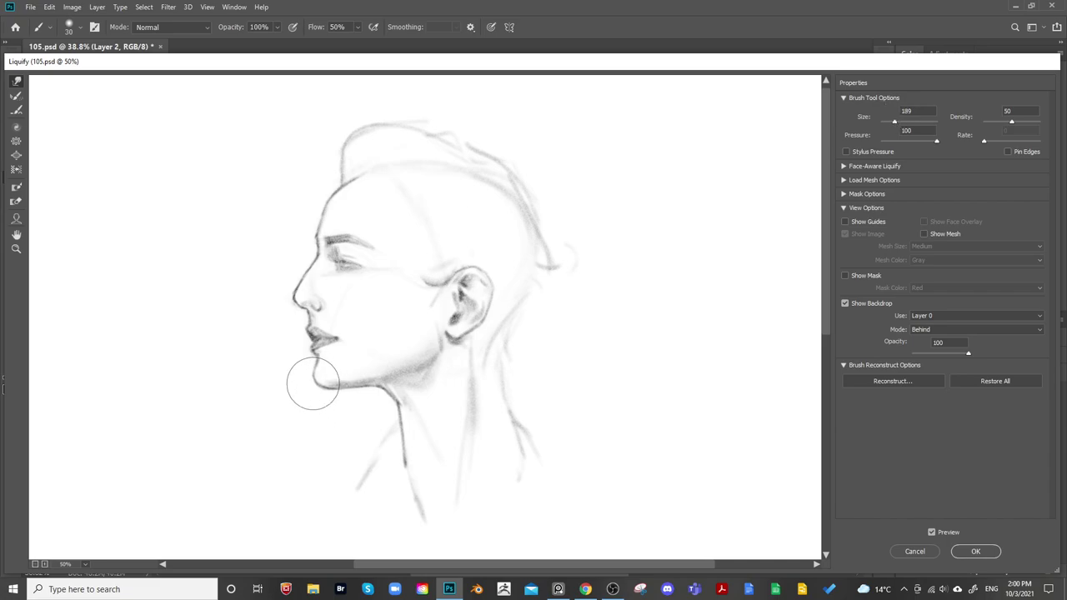
drag(317, 344, 314, 337)
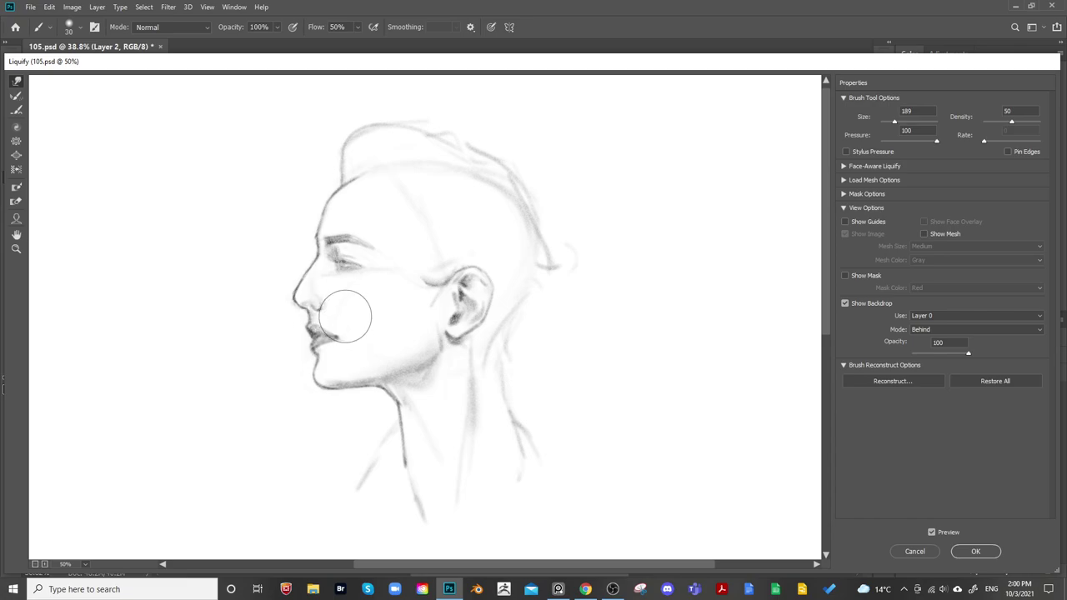
mouse_move(309, 352)
mouse_down()
mouse_move(291, 352)
mouse_move(348, 343)
mouse_up()
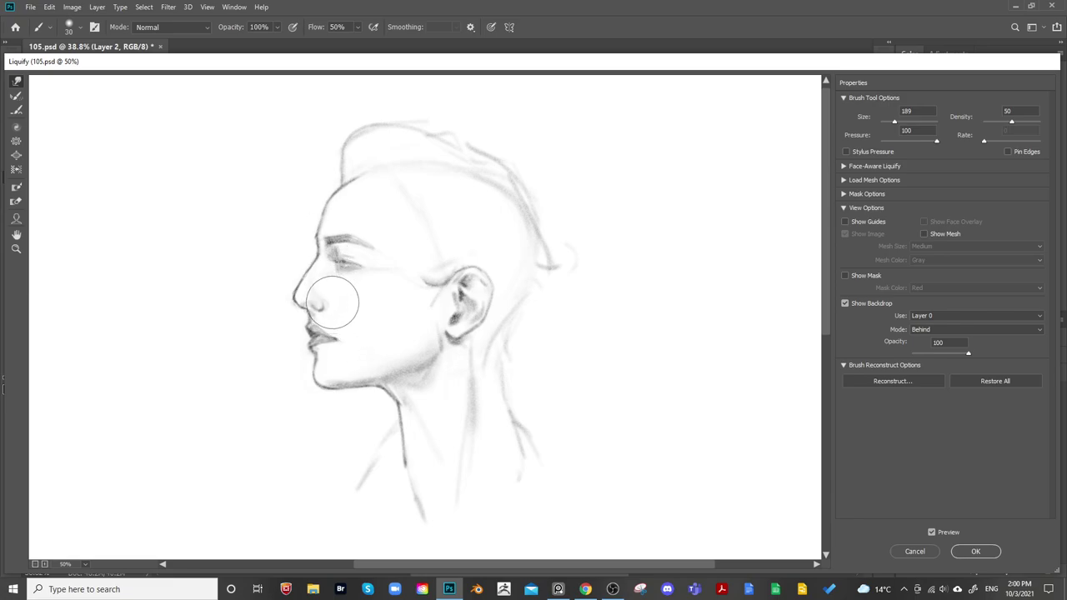
Push the third head's nose bridge slightly outward with the 189 px Liquify brush
drag(520, 175, 550, 161)
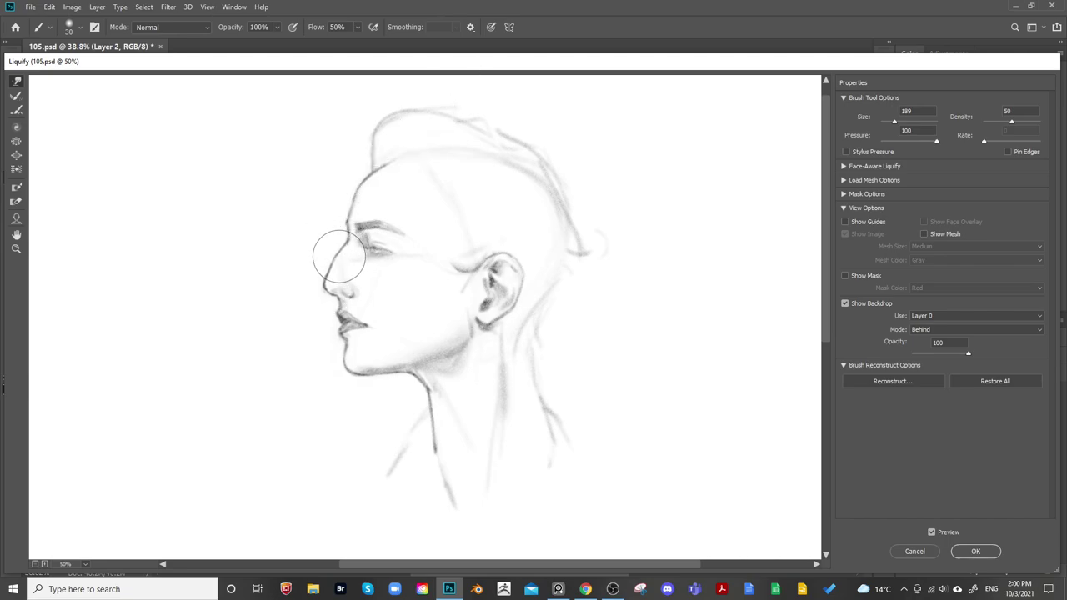
drag(342, 257, 339, 255)
drag(465, 172, 500, 138)
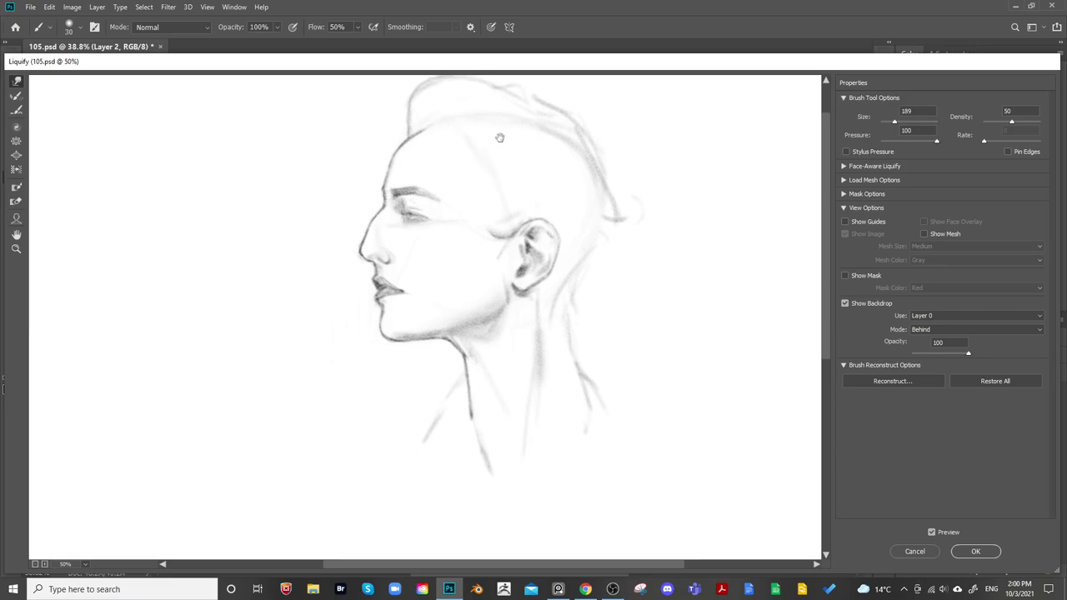
drag(471, 205, 467, 205)
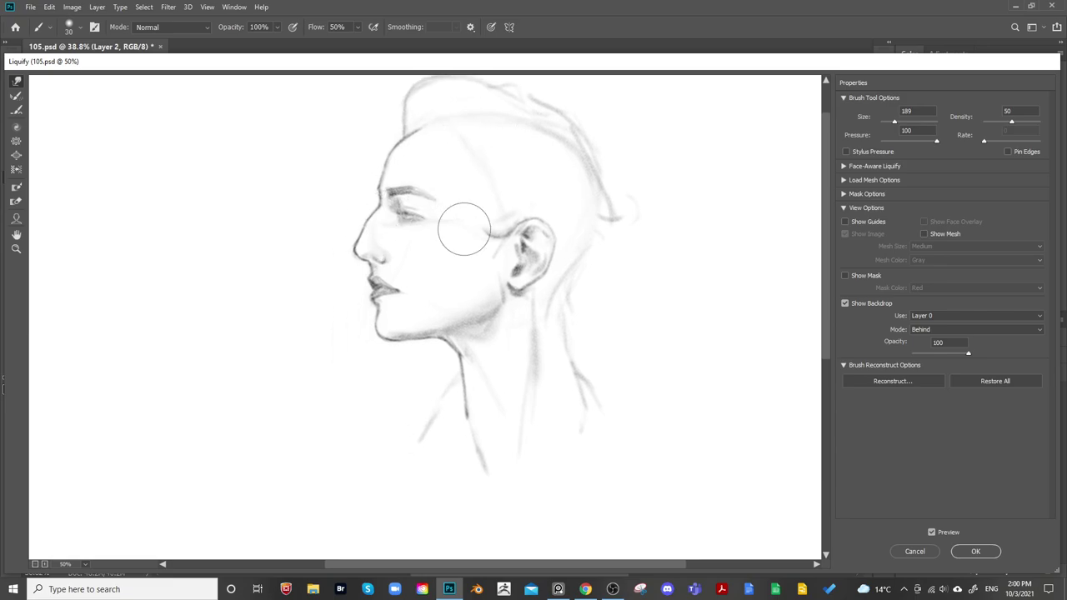
Nudge the contour under the third head's jaw and chin with the 189 px Liquify brush
drag(519, 315, 518, 316)
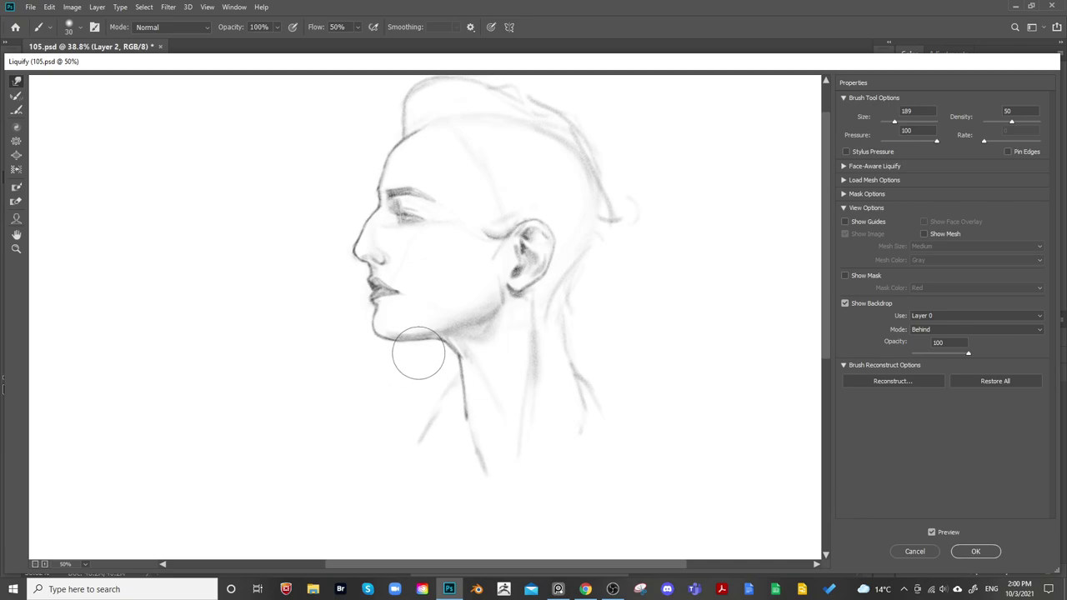
mouse_move(425, 353)
mouse_down()
mouse_move(466, 326)
mouse_move(464, 345)
mouse_up()
drag(521, 320, 440, 324)
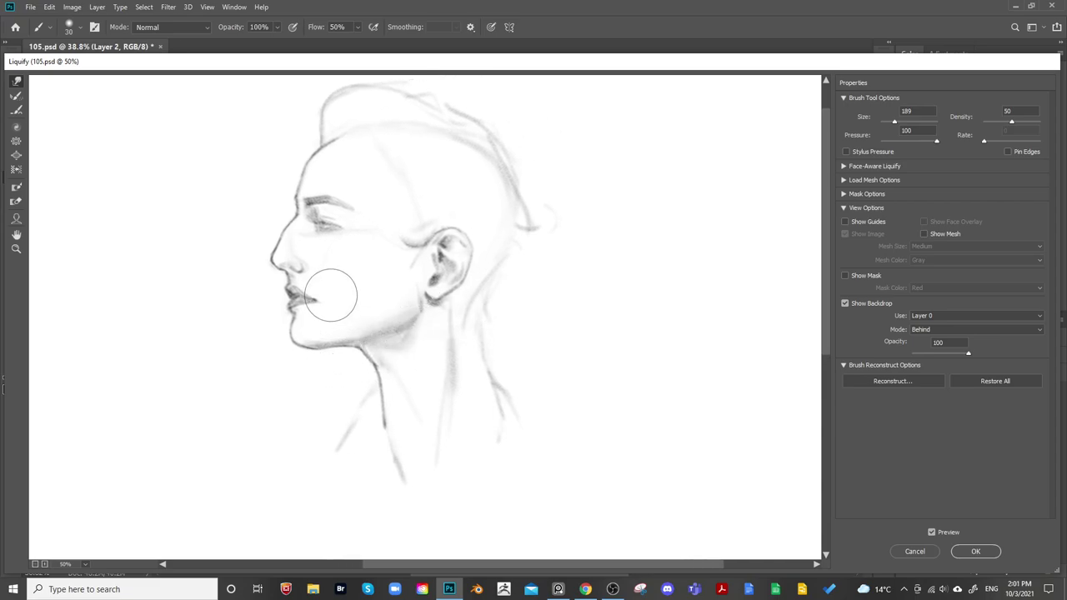
drag(495, 192, 500, 207)
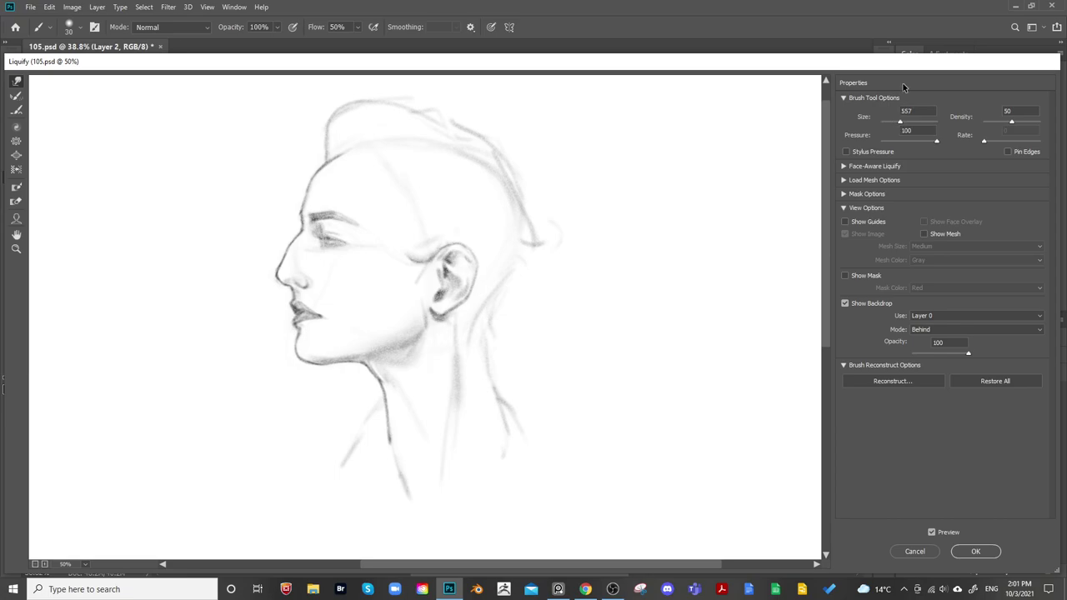
Push the third head's ear upward with a 557 px Liquify brush, then refine its top and lobe at 215 px
drag(447, 291, 459, 259)
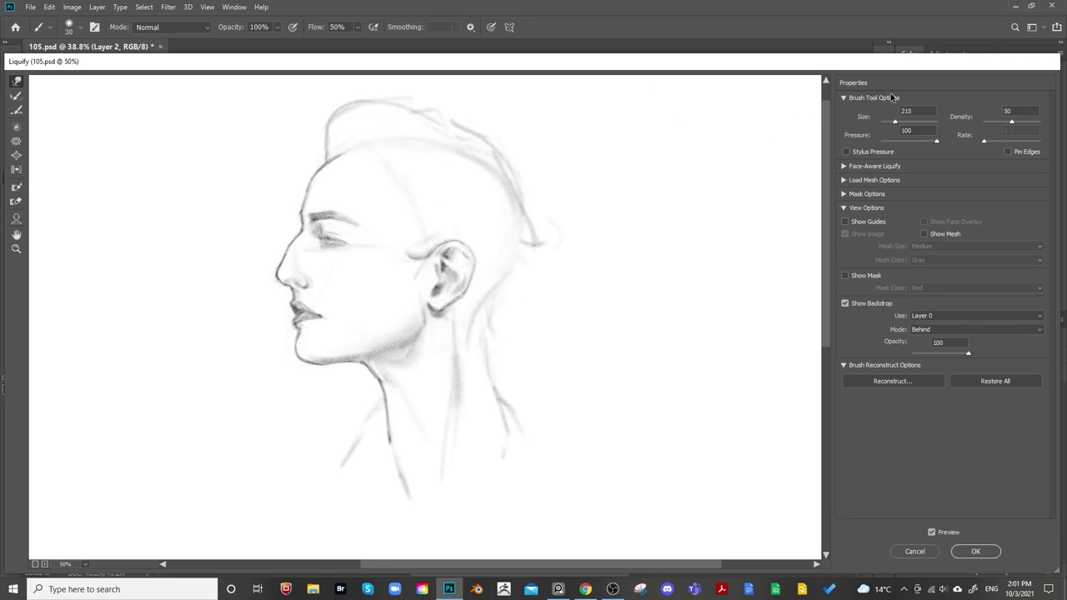
drag(450, 225, 455, 250)
mouse_move(438, 317)
mouse_down()
mouse_move(418, 344)
mouse_move(409, 307)
mouse_up()
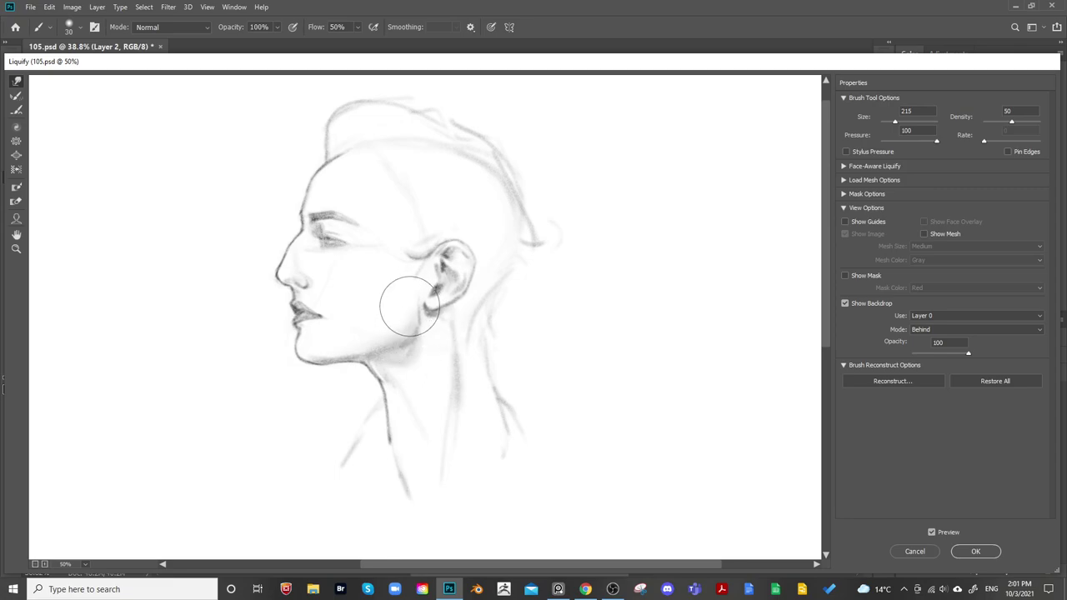
drag(419, 343, 429, 319)
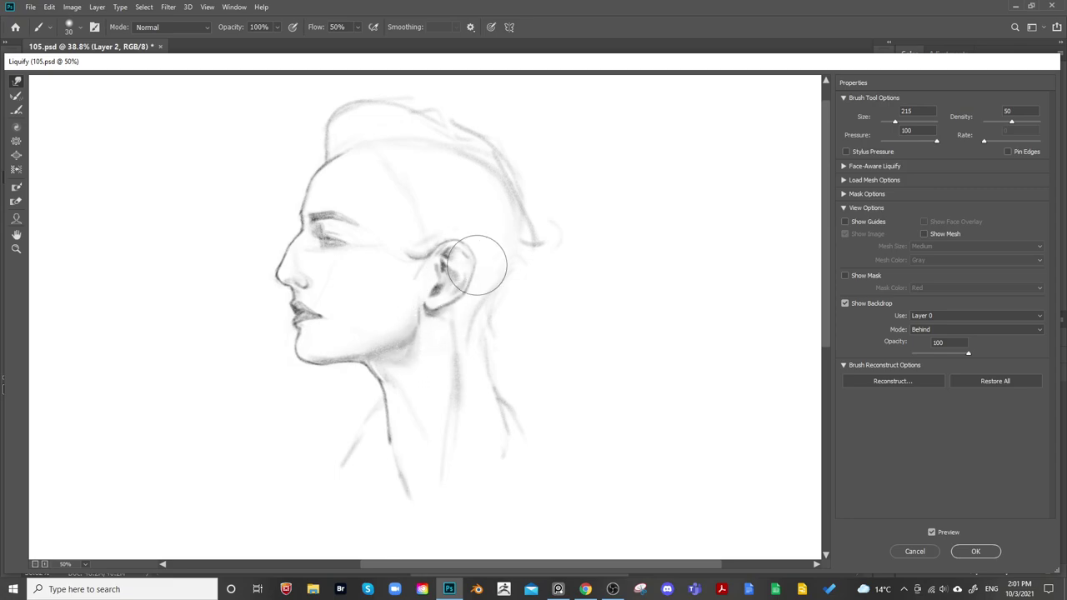
Reshape the back of the third head's skull, nape and hair outline with the 215 px Liquify brush
drag(513, 265, 531, 248)
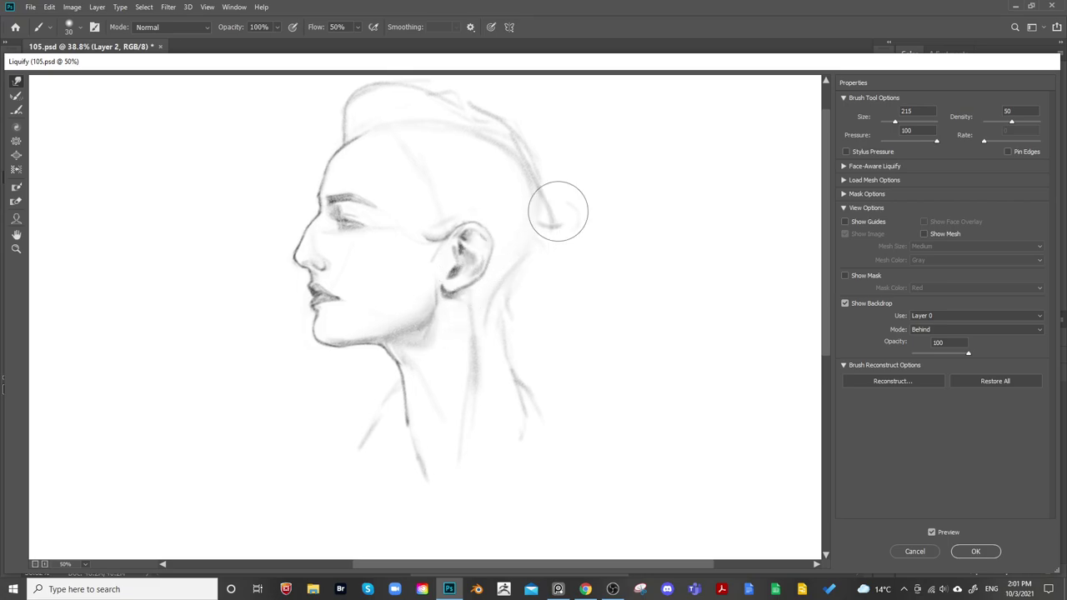
mouse_move(557, 211)
mouse_down()
mouse_move(653, 178)
mouse_move(509, 234)
mouse_up()
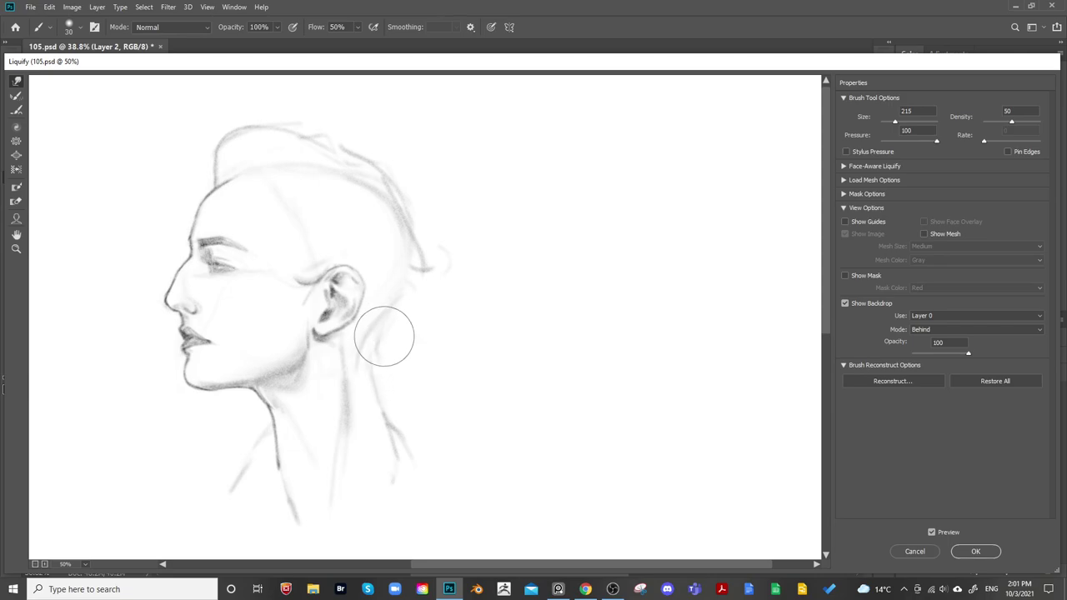
mouse_move(495, 240)
mouse_down()
mouse_move(528, 226)
mouse_move(583, 228)
mouse_up()
drag(553, 190, 561, 208)
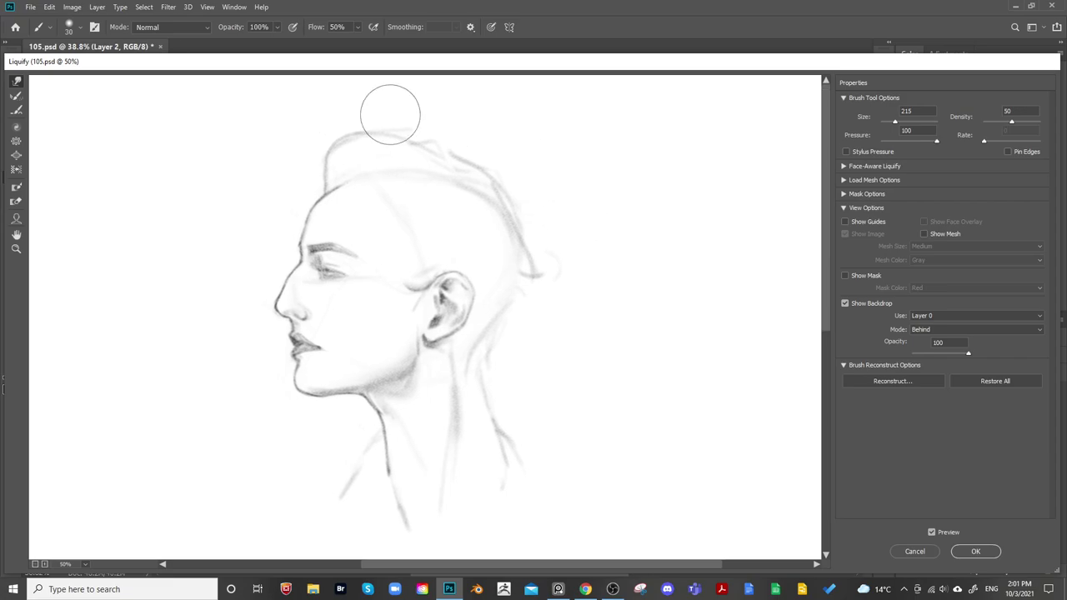
Adjust the third head's front hair contour, pull in the eyebrow's outer end and apply the Liquify changes
drag(335, 133, 340, 126)
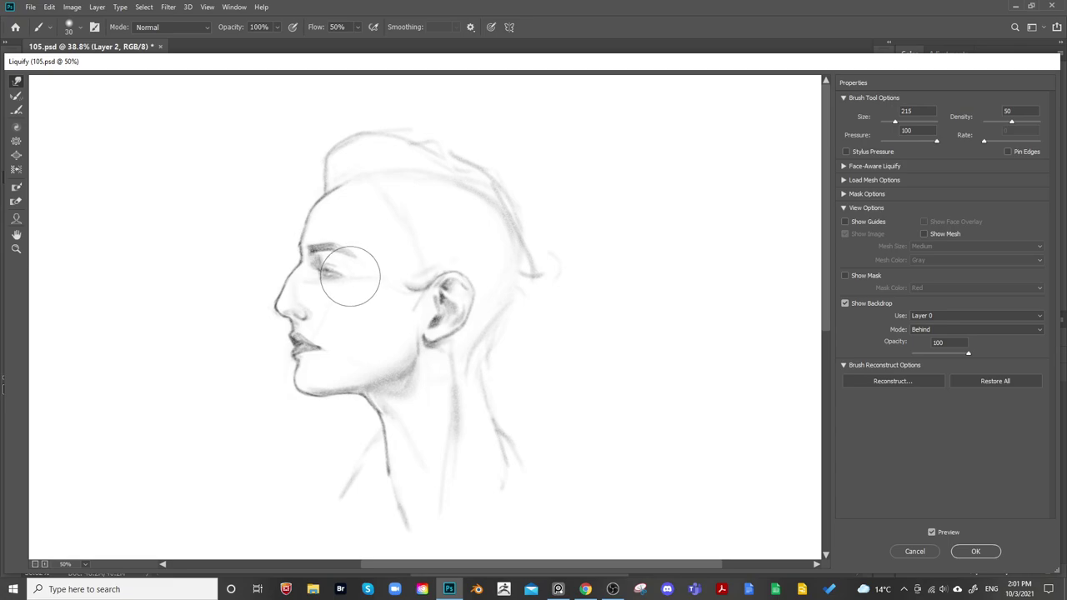
mouse_move(368, 255)
mouse_down()
mouse_move(333, 229)
mouse_move(355, 253)
mouse_move(356, 231)
mouse_move(363, 252)
mouse_up()
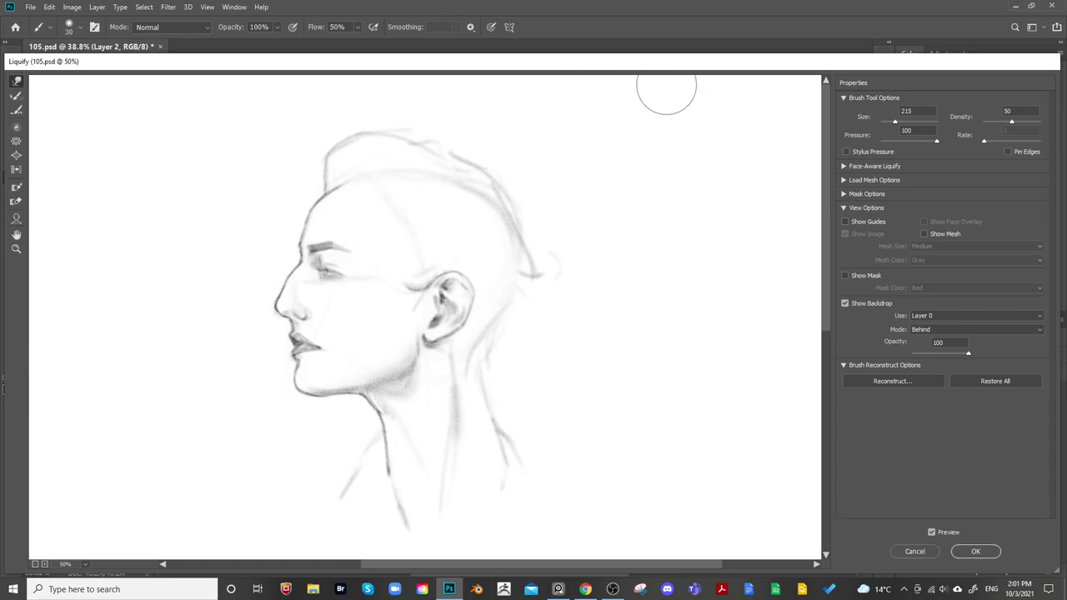
click(976, 551)
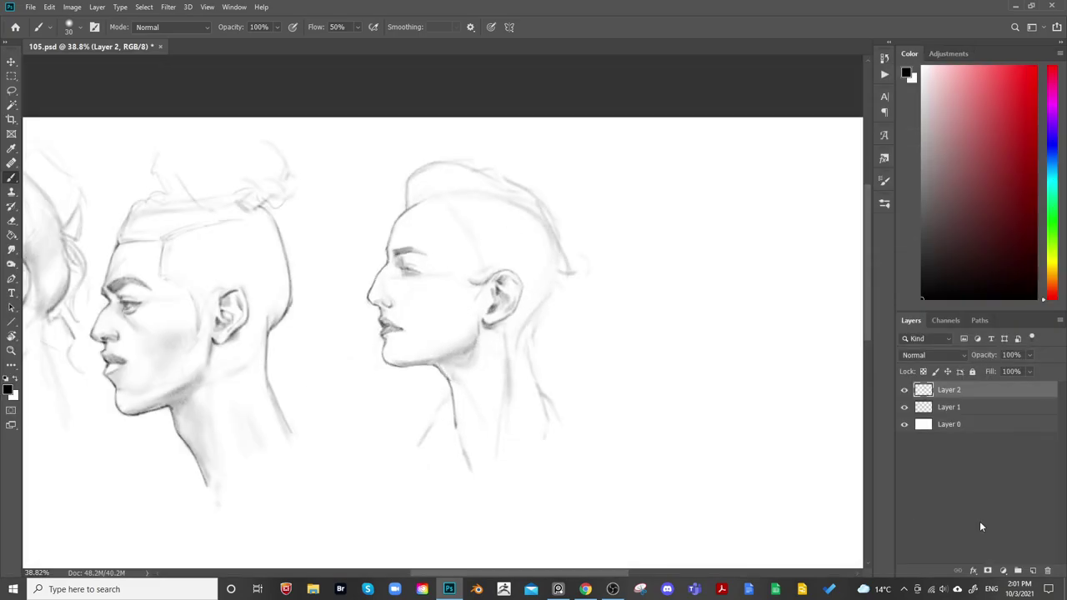
Check the sketch mirrored, restore the view, and darken the third head's eye and eyelids with a 100% flow brush preset
drag(528, 260, 560, 268)
key(ctrl+shift+h)
key(ctrl+shift+h)
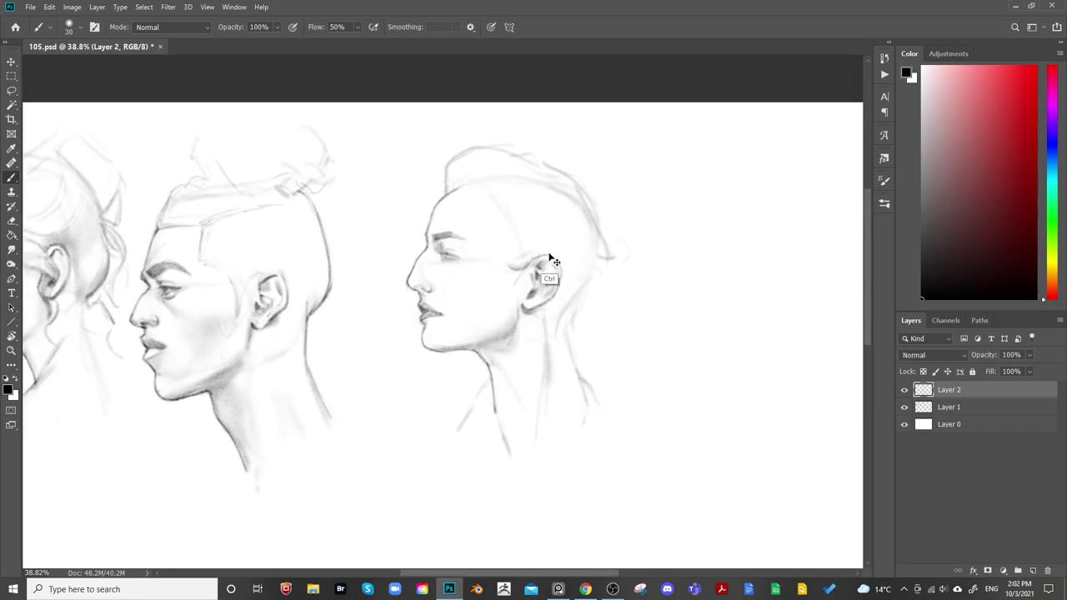
key(ctrl+plus)
drag(462, 260, 475, 329)
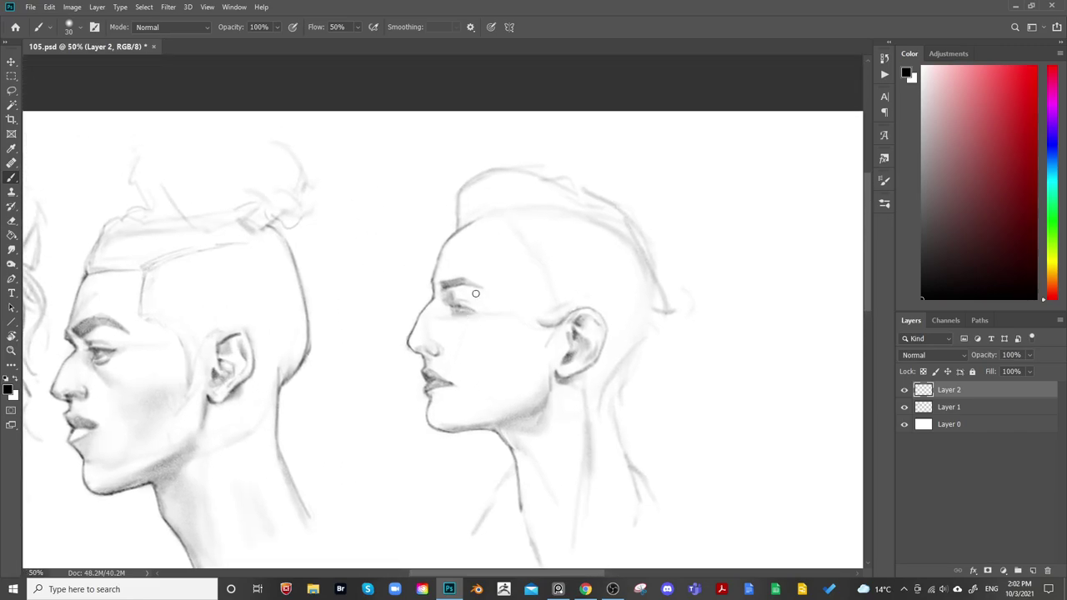
right_click(486, 295)
click(512, 427)
click(436, 320)
Clean the area around the third head's upper eyelid with the 60 px eraser and sharpen the eye and eyebrow with a fine brush
key(e)
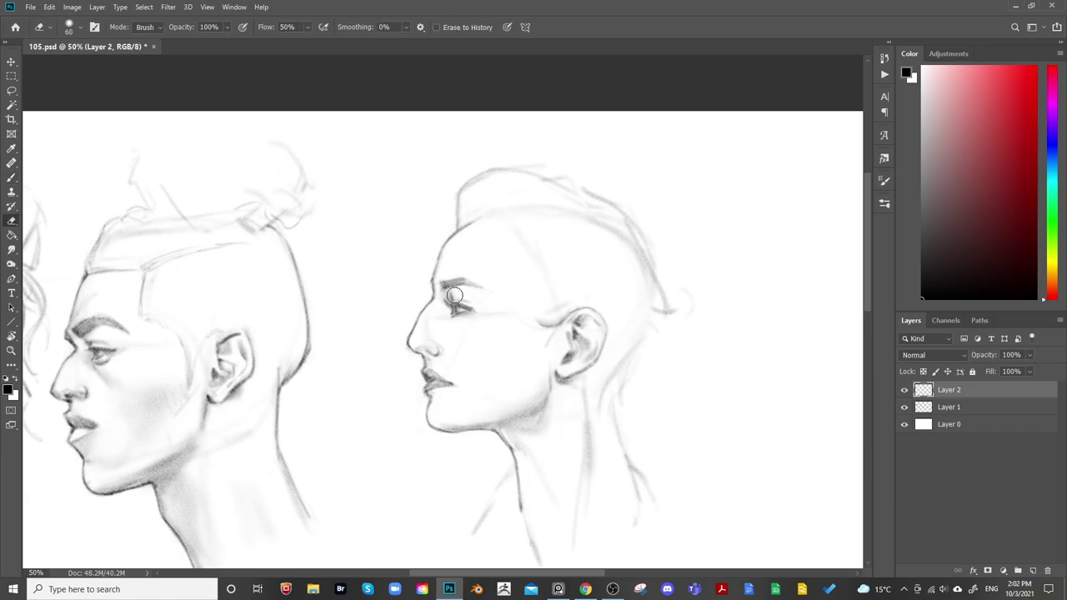
key(b)
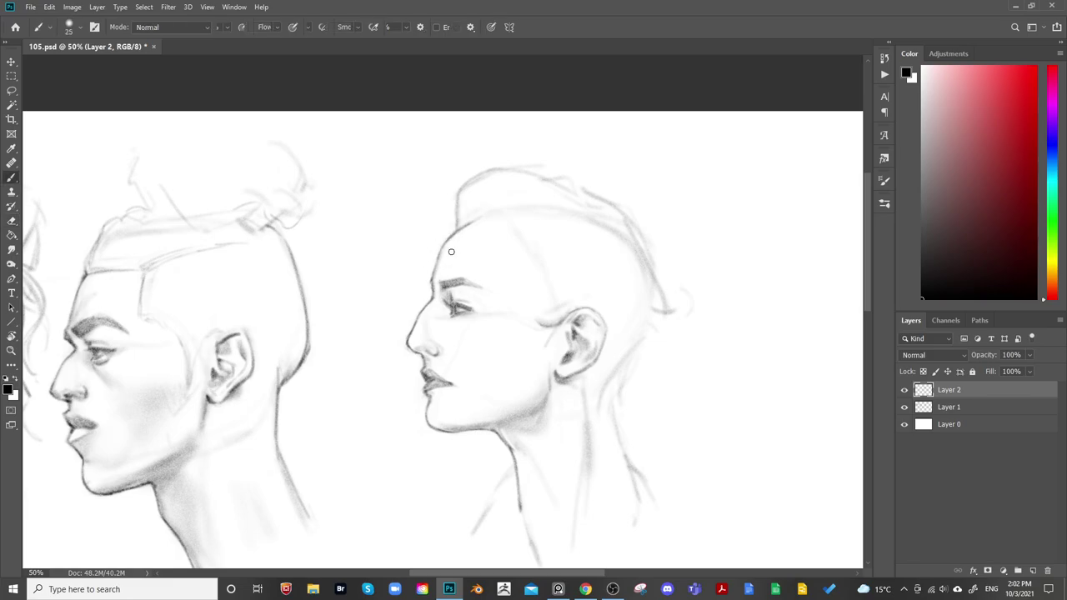
key(bracketleft)
key(bracketleft)
key(bracketleft)
key(bracketleft)
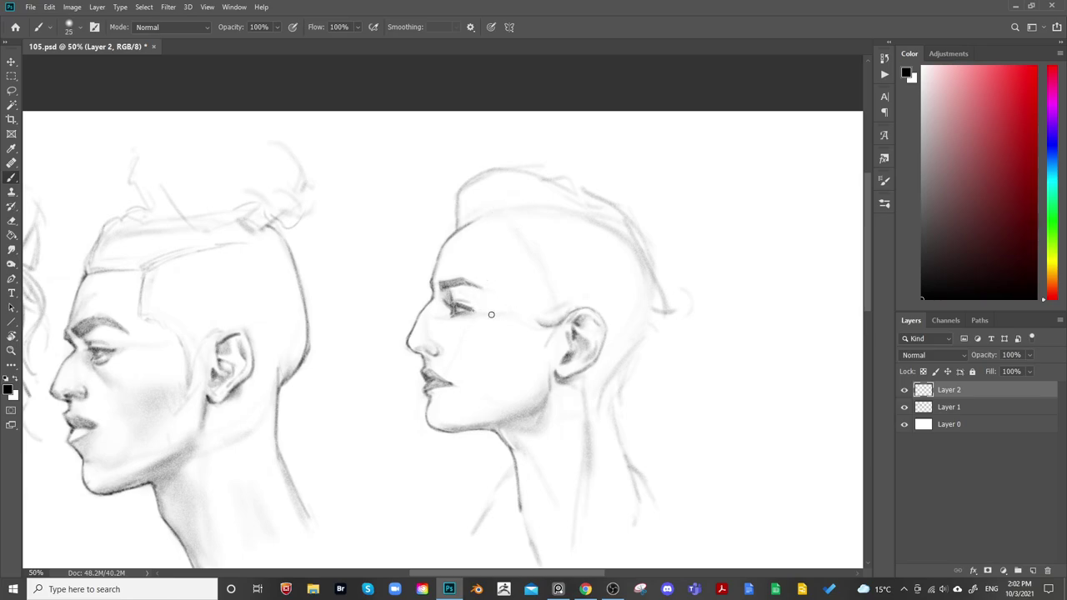
key(bracketright)
key(bracketright)
key(bracketright)
key(bracketright)
key(e)
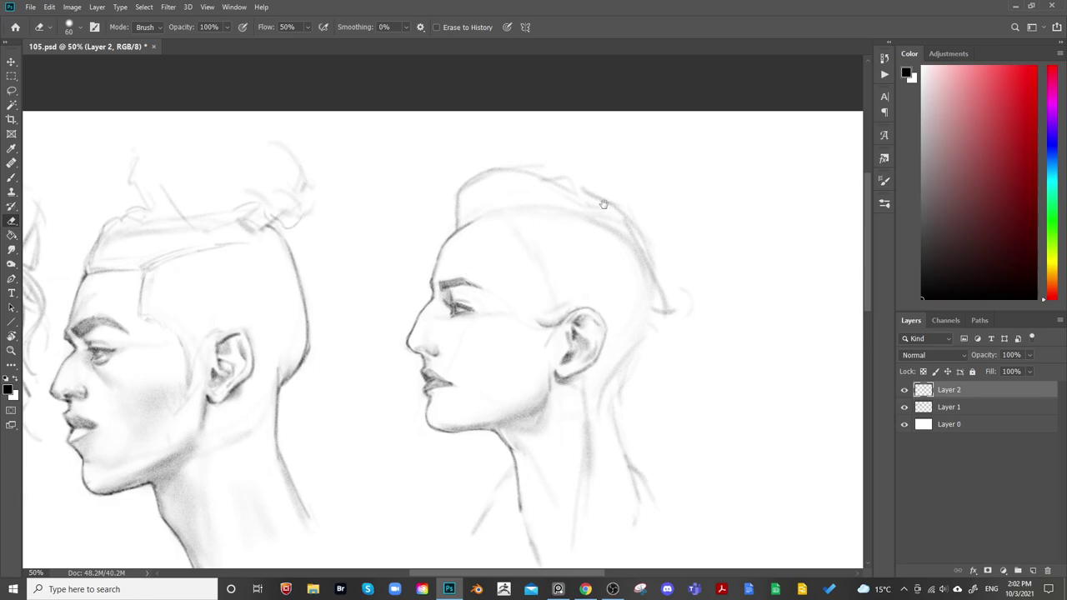
Darken the underside of the third head's nose with a 20 px brush
drag(602, 203, 607, 168)
key(b)
key(bracketleft)
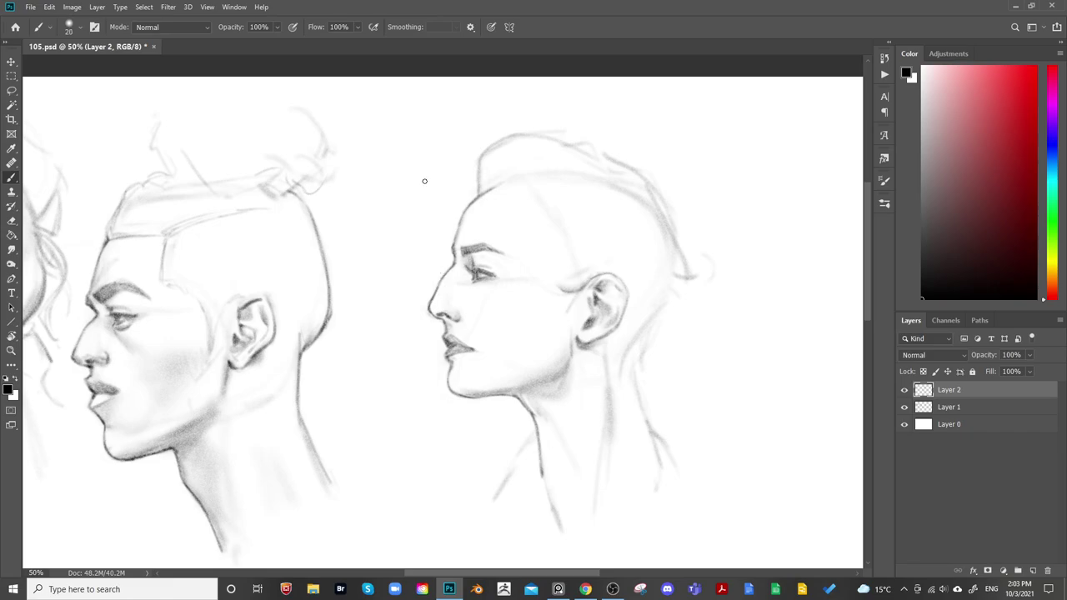
Mirror the view and reshape the nose bridge and tip with a 15 px brush, trimming the outer edge with the 60 px eraser
key(e)
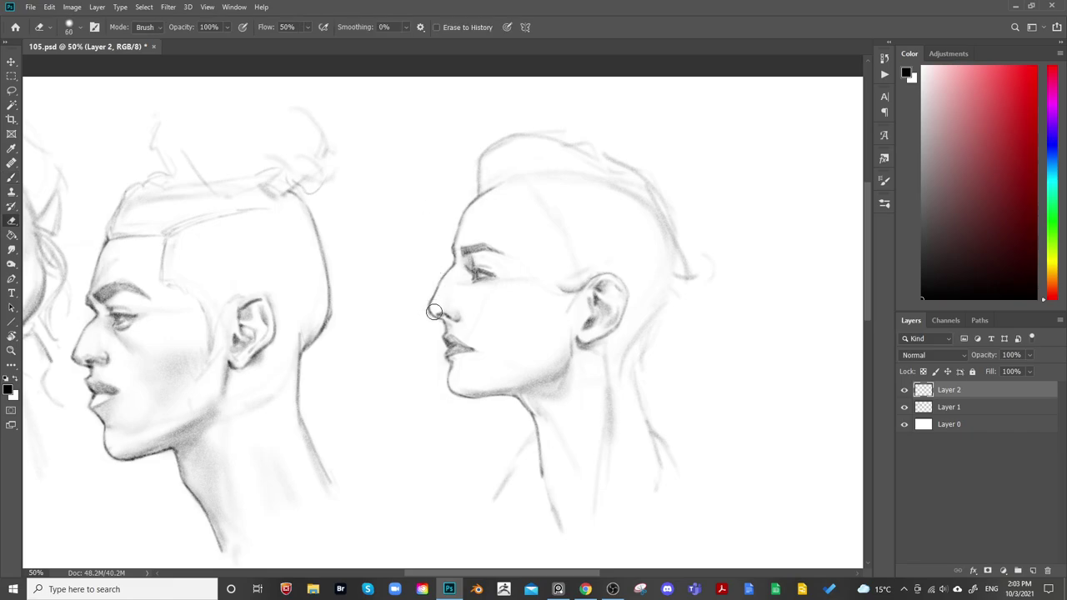
drag(583, 240, 679, 138)
key(ctrl+shift+h)
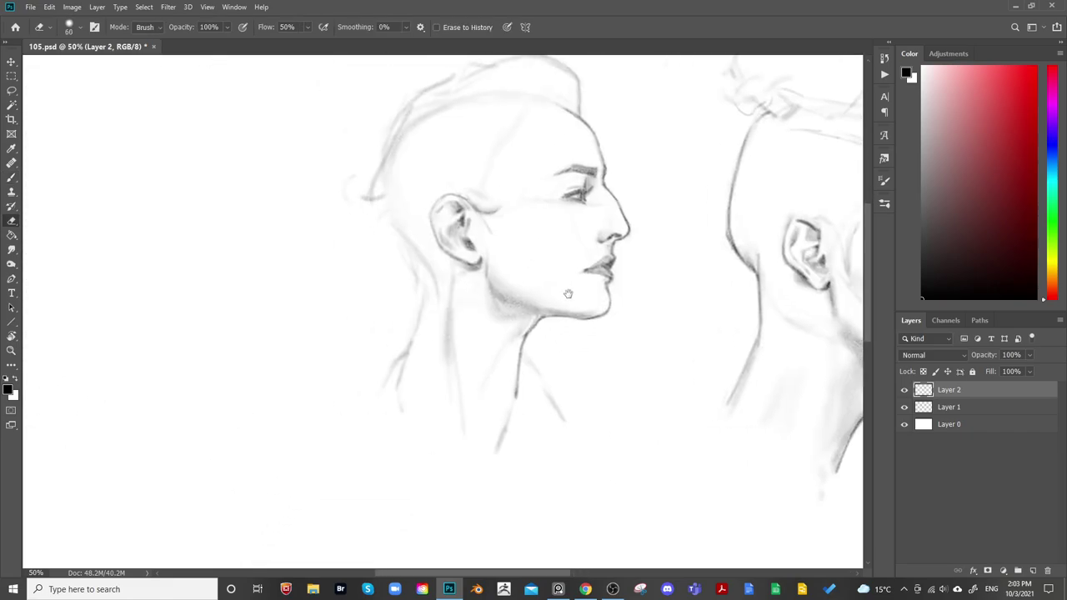
drag(566, 293, 681, 300)
drag(805, 251, 640, 266)
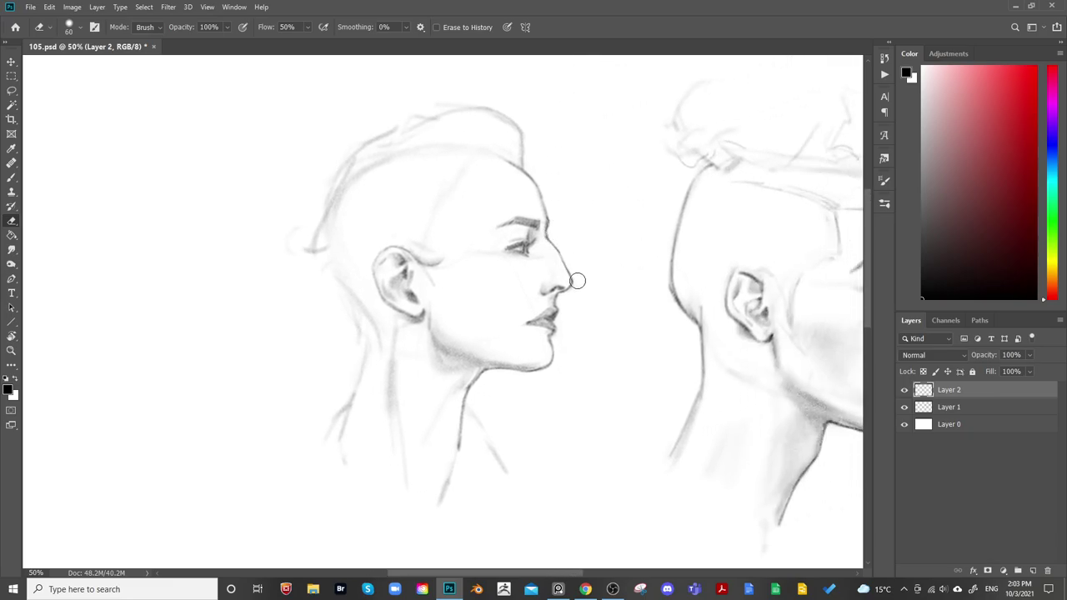
drag(579, 258, 547, 253)
key(b)
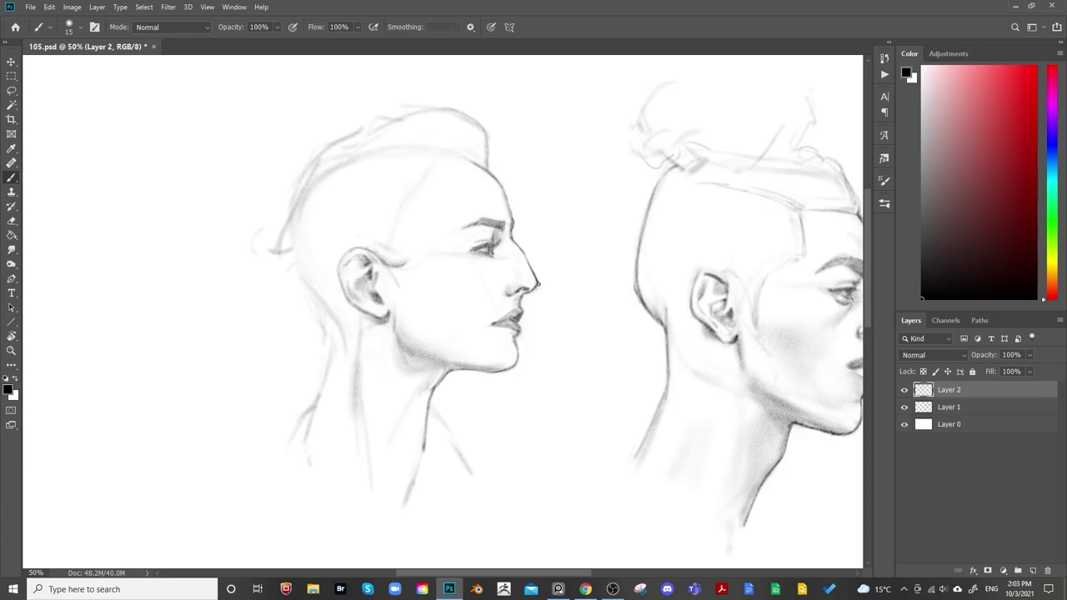
key(e)
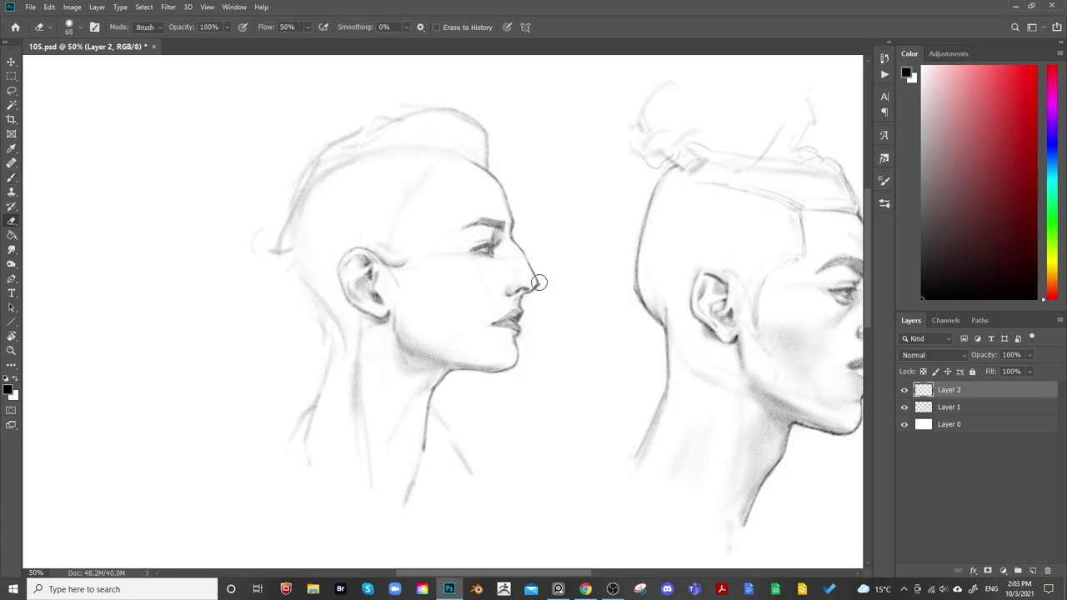
key(b)
key(e)
Redraw the third head's forehead contour with the 25 px brush and trim its outer edge with the 60 px eraser
mouse_move(576, 255)
mouse_down()
mouse_move(562, 225)
mouse_move(492, 251)
mouse_up()
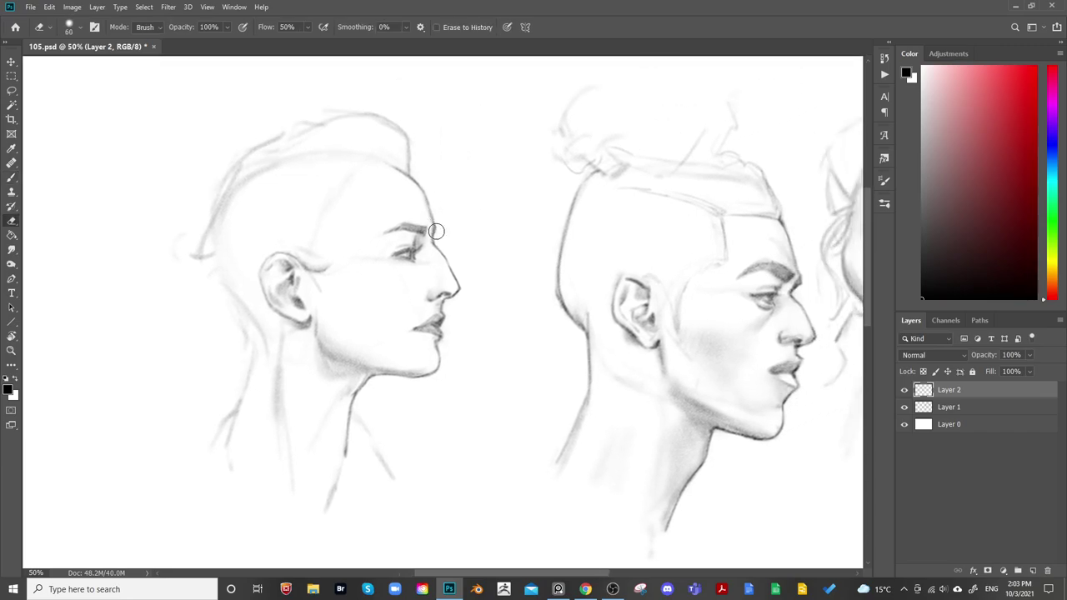
mouse_move(430, 205)
mouse_down()
mouse_move(417, 178)
mouse_move(436, 214)
mouse_move(398, 231)
mouse_up()
key(b)
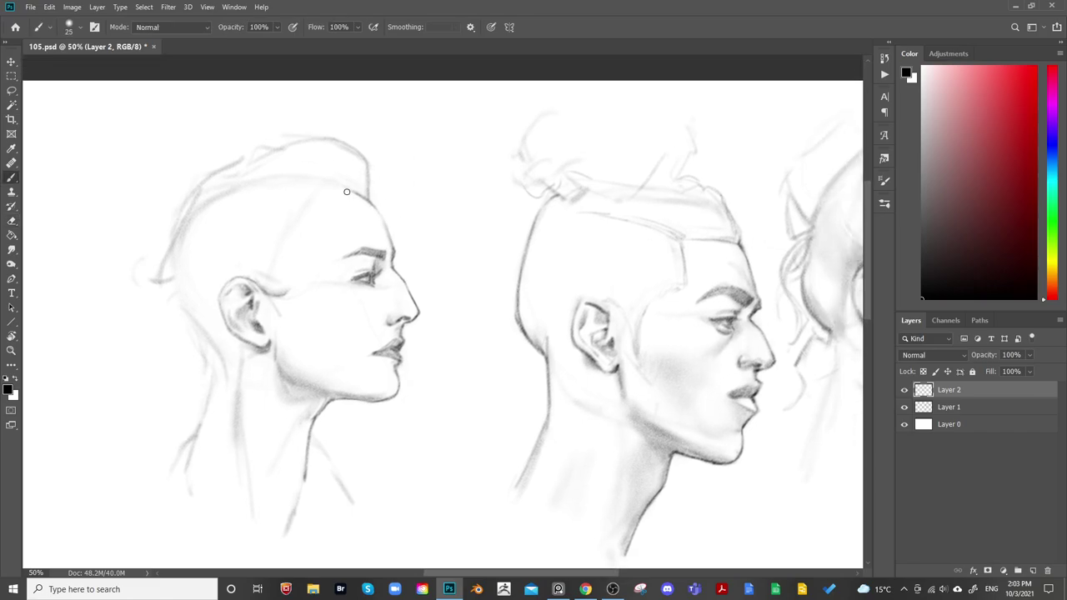
mouse_move(344, 187)
mouse_down()
mouse_move(382, 221)
mouse_move(367, 203)
mouse_move(394, 255)
mouse_move(381, 221)
mouse_up()
key(e)
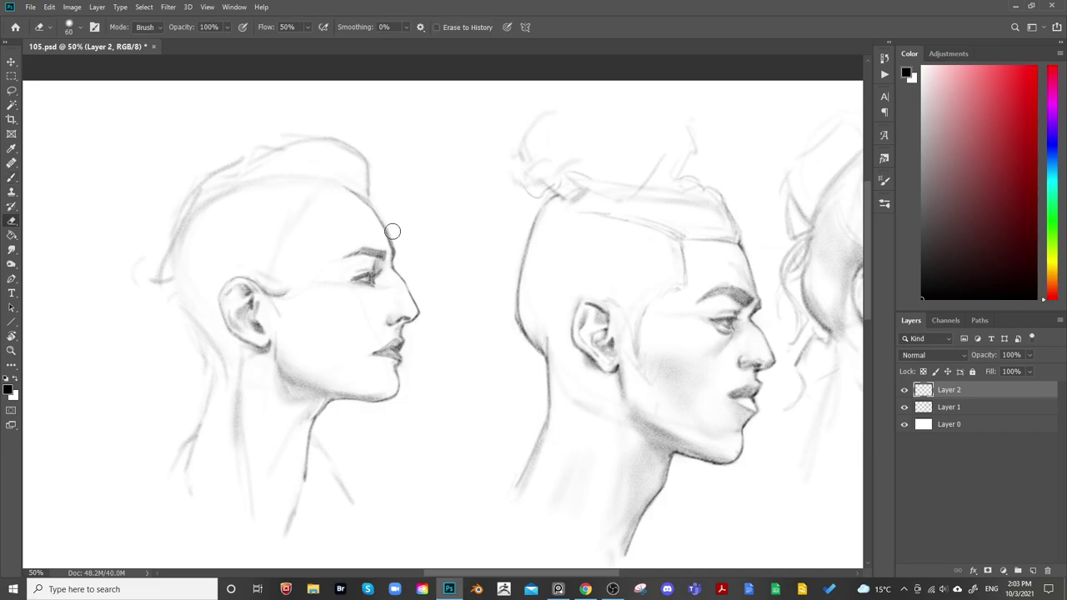
Redraw the front edge of the third head's hair as a rounder curve and erase the old outline outside it
key(b)
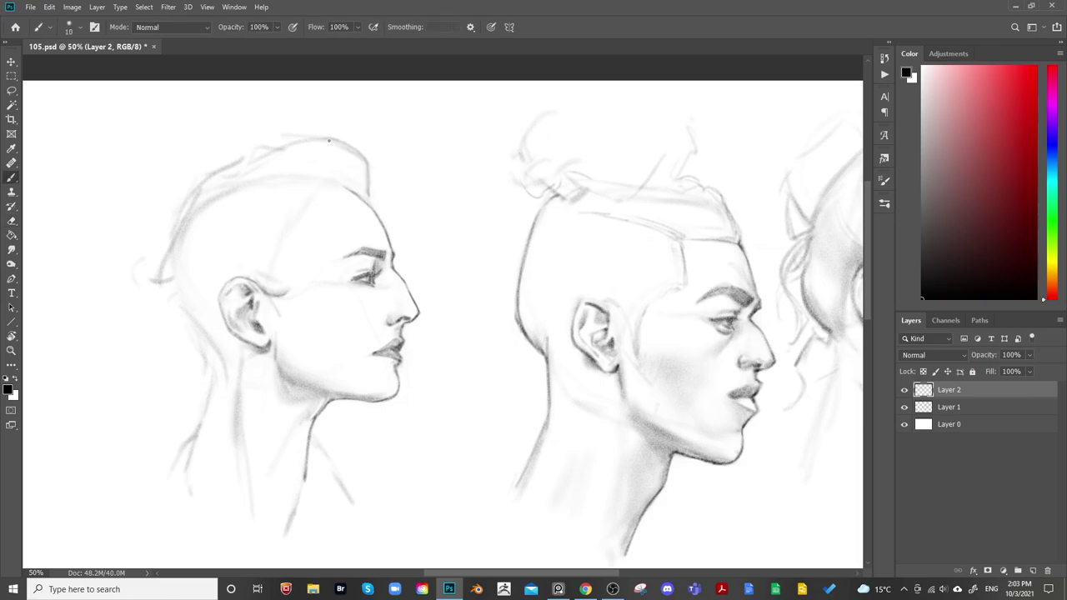
key(])
key(])
key(])
key(])
key(e)
drag(351, 142, 371, 199)
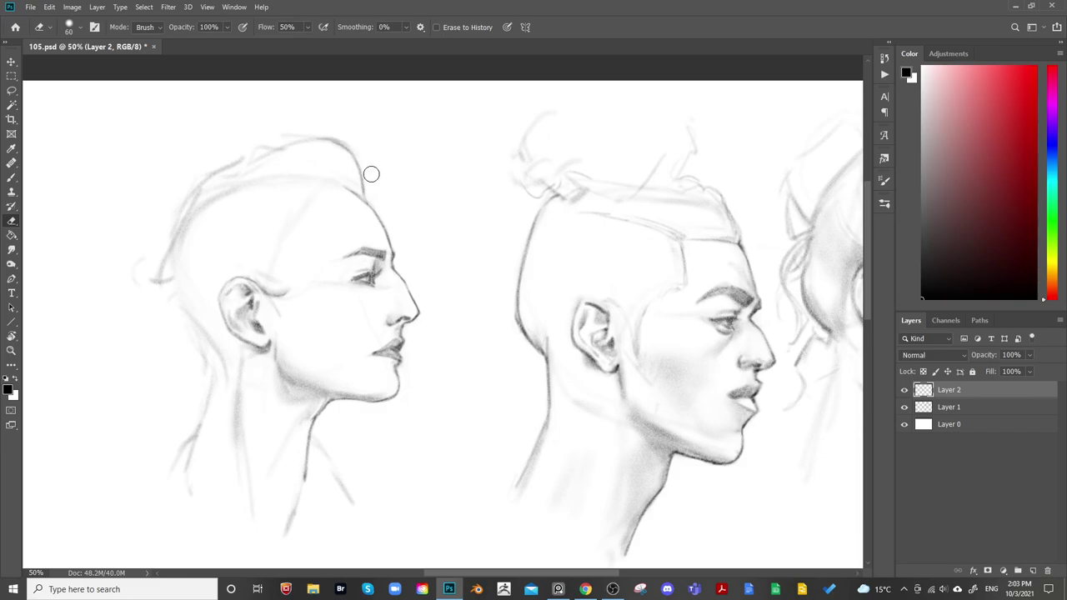
Return the view to its unmirrored orientation and sketch swept-back strands from the third head's front hairline with the 30 px brush
key(space)
drag(495, 302, 447, 278)
key(ctrl+shift+h)
drag(734, 331, 708, 363)
key(b)
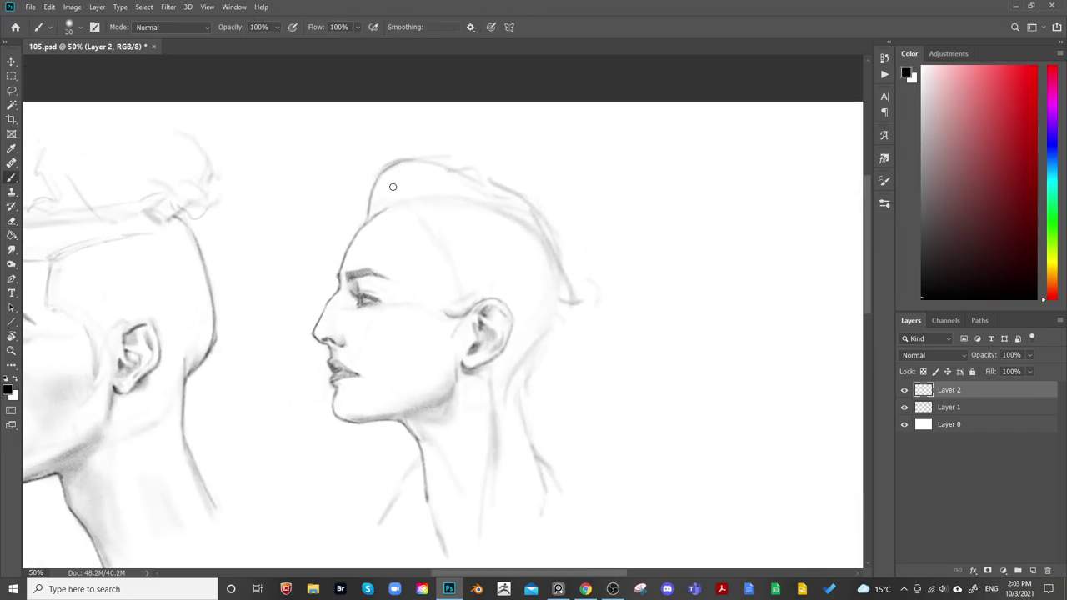
mouse_move(385, 202)
mouse_down()
mouse_move(452, 171)
mouse_move(479, 190)
mouse_up()
mouse_move(412, 200)
mouse_down()
mouse_move(446, 190)
mouse_move(390, 217)
mouse_move(468, 201)
mouse_move(462, 190)
mouse_move(422, 187)
mouse_move(389, 216)
mouse_up()
Sketch light swept-back hair strands across the third head's temple, above and behind the eyebrow, with a brush around 35 px
key(bracketleft)
mouse_move(419, 263)
mouse_down()
mouse_move(458, 279)
mouse_move(427, 254)
mouse_move(483, 263)
mouse_up()
key(bracketright)
key(bracketright)
key(bracketleft)
drag(417, 254, 475, 278)
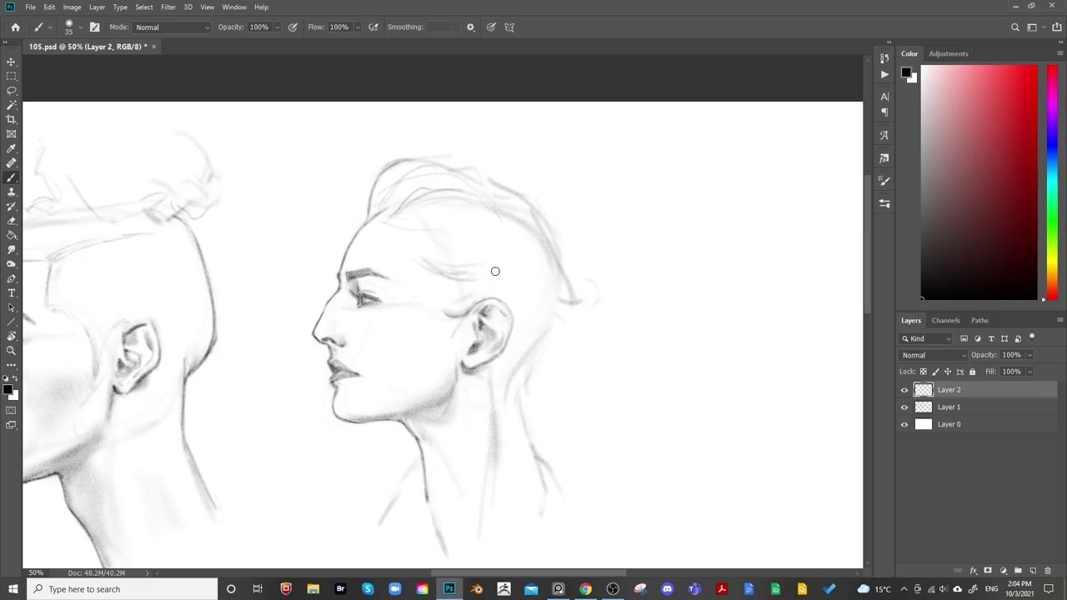
Add finer strands between the forehead hairline and the temple of the third head with a smaller brush
key(bracketleft)
mouse_move(437, 255)
mouse_down()
mouse_move(413, 233)
mouse_move(463, 258)
mouse_move(409, 227)
mouse_move(464, 271)
mouse_move(386, 208)
mouse_move(416, 218)
mouse_move(400, 226)
mouse_move(415, 235)
mouse_move(445, 241)
mouse_move(403, 225)
mouse_move(452, 242)
mouse_up()
key(bracketright)
key(bracketright)
key(bracketright)
key(bracketleft)
key(bracketleft)
key(bracketleft)
drag(402, 220, 437, 228)
Shade the hair above the third head's ear with a 50 px brush and the sideburn area with a 125 px brush
key(bracketright)
key(bracketright)
key(bracketright)
key(bracketright)
key(bracketright)
key(bracketright)
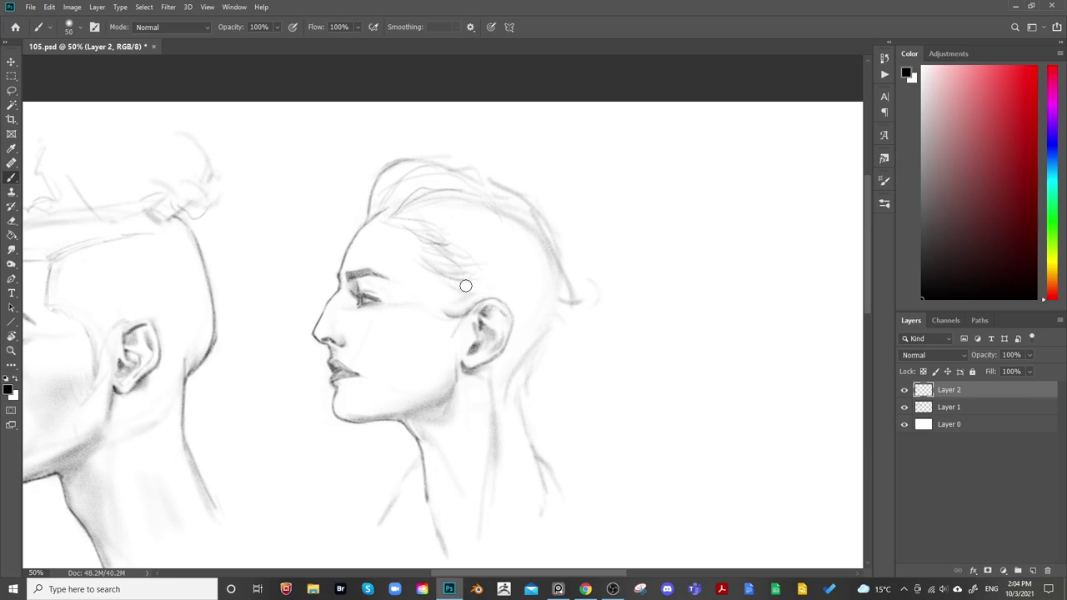
drag(453, 280, 509, 274)
key(bracketright)
key(bracketright)
key(bracketright)
drag(458, 304, 467, 297)
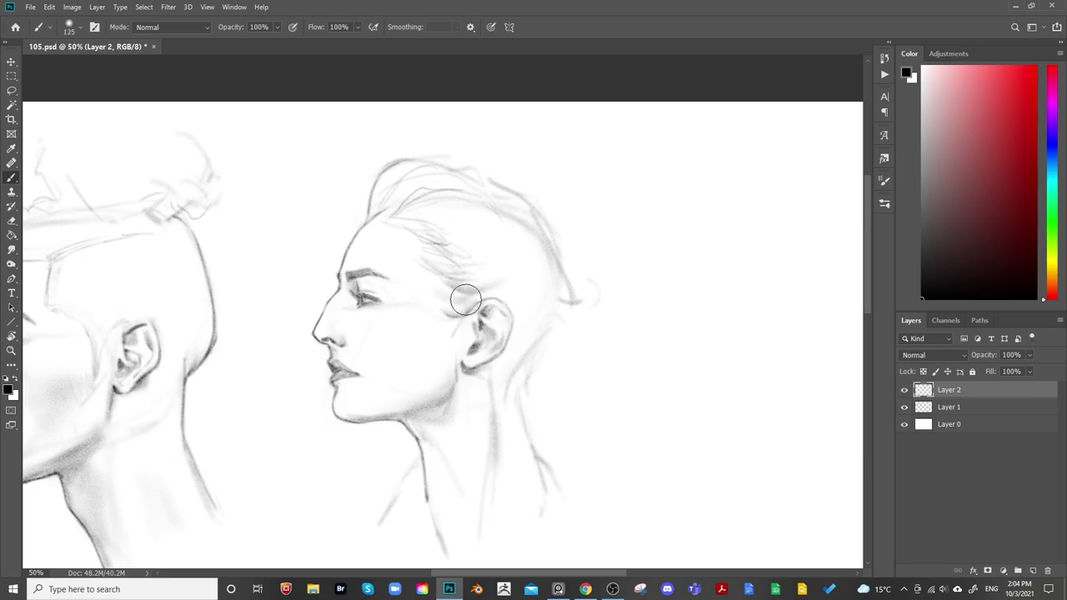
Strengthen the hair outline over the crown and back of the woman's head with a small brush of about 35 px
key(bracketleft)
key(bracketleft)
key(bracketleft)
key(bracketleft)
key(bracketleft)
drag(569, 281, 583, 301)
key(bracketleft)
mouse_move(453, 167)
mouse_down()
mouse_move(521, 161)
mouse_move(509, 189)
mouse_move(550, 227)
mouse_up()
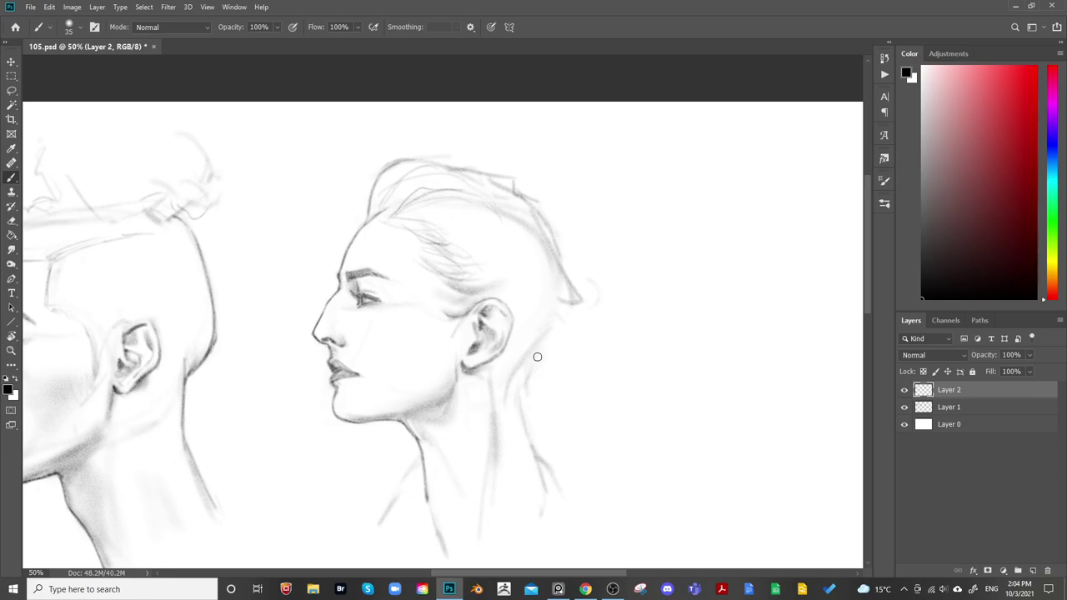
Sketch the hair flick and nape contour behind the woman's head, and clean up the back-of-neck line with the eraser
mouse_move(550, 341)
mouse_down()
mouse_move(534, 399)
mouse_move(522, 396)
mouse_move(525, 420)
mouse_move(565, 309)
mouse_move(550, 336)
mouse_move(575, 328)
mouse_move(563, 316)
mouse_move(554, 336)
mouse_move(592, 302)
mouse_up()
key(bracketright)
key(bracketleft)
drag(549, 340, 535, 365)
key(e)
mouse_move(528, 426)
mouse_down()
mouse_move(528, 443)
mouse_move(523, 417)
mouse_move(540, 477)
mouse_up()
key(b)
key(bracketleft)
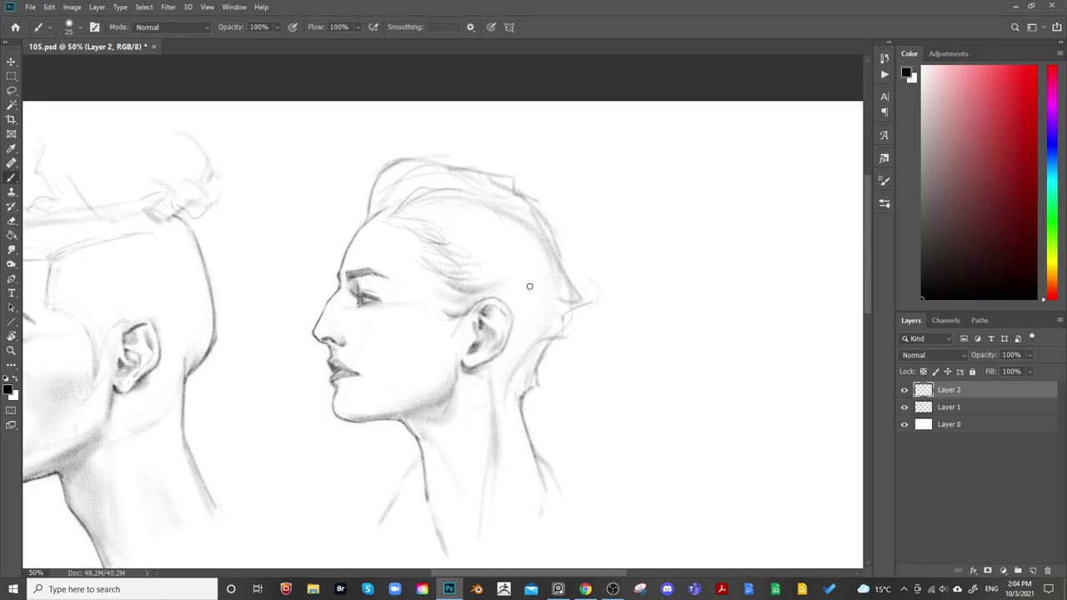
Add soft tone to the hair along the back of the woman's skull with the brush
key(bracketright)
drag(535, 326, 527, 272)
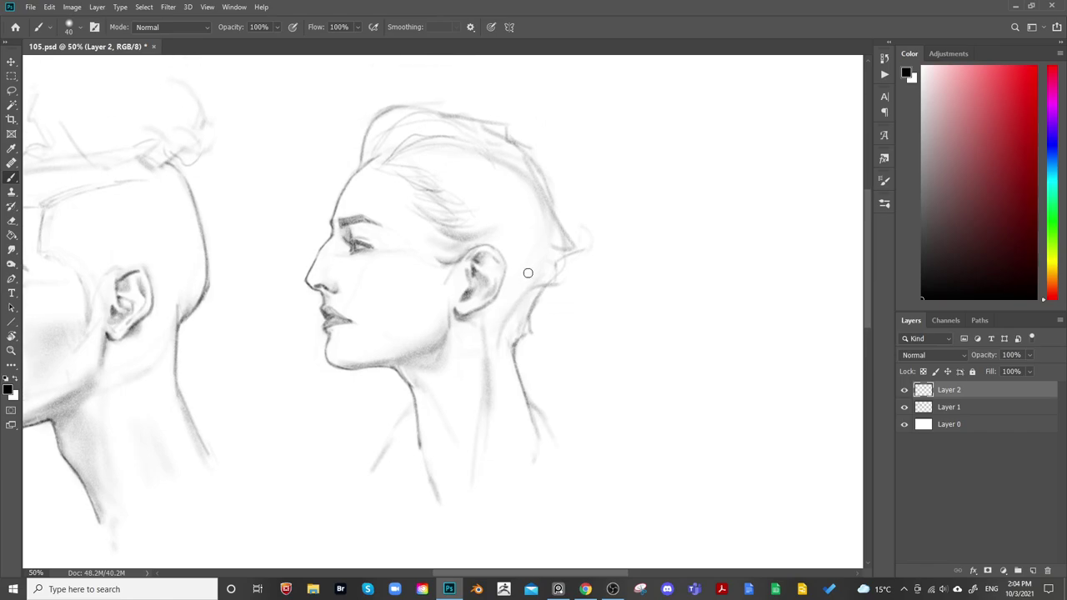
key(bracketright)
key(bracketright)
key(bracketright)
key(bracketleft)
key(bracketleft)
key(bracketleft)
Refine the woman's mouth and lower lip, alternating a 20 px eraser with the brush
key(e)
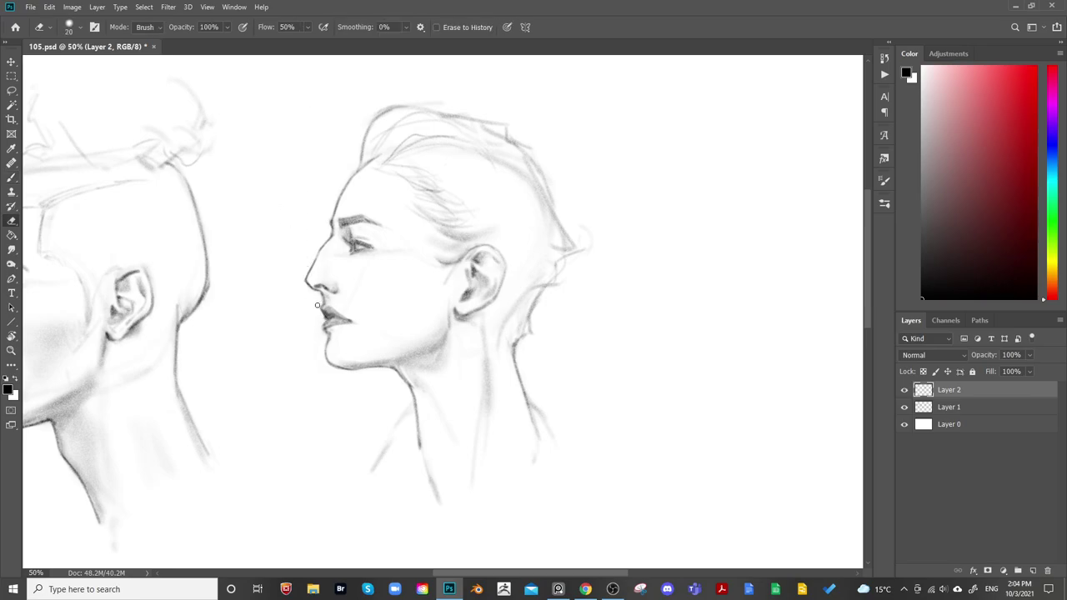
drag(423, 254, 551, 232)
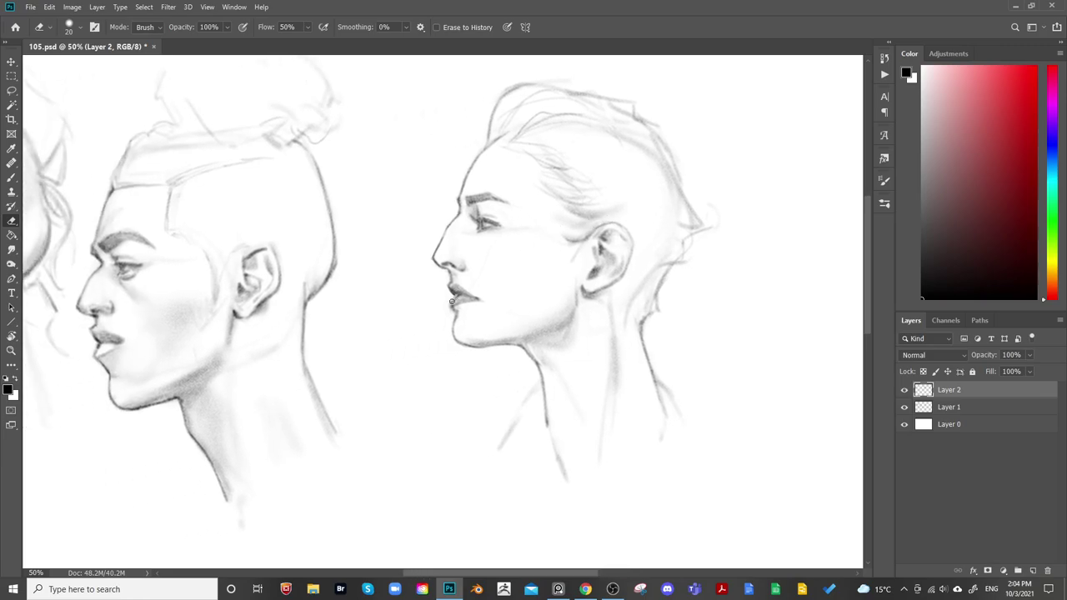
key(b)
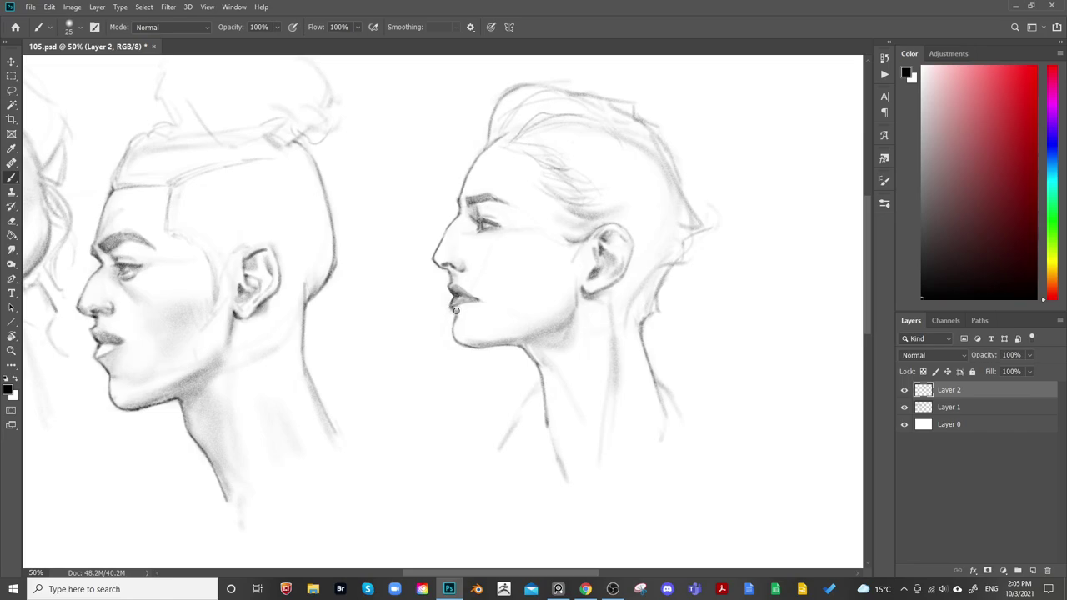
key(bracketright)
key(bracketright)
key(bracketright)
key(e)
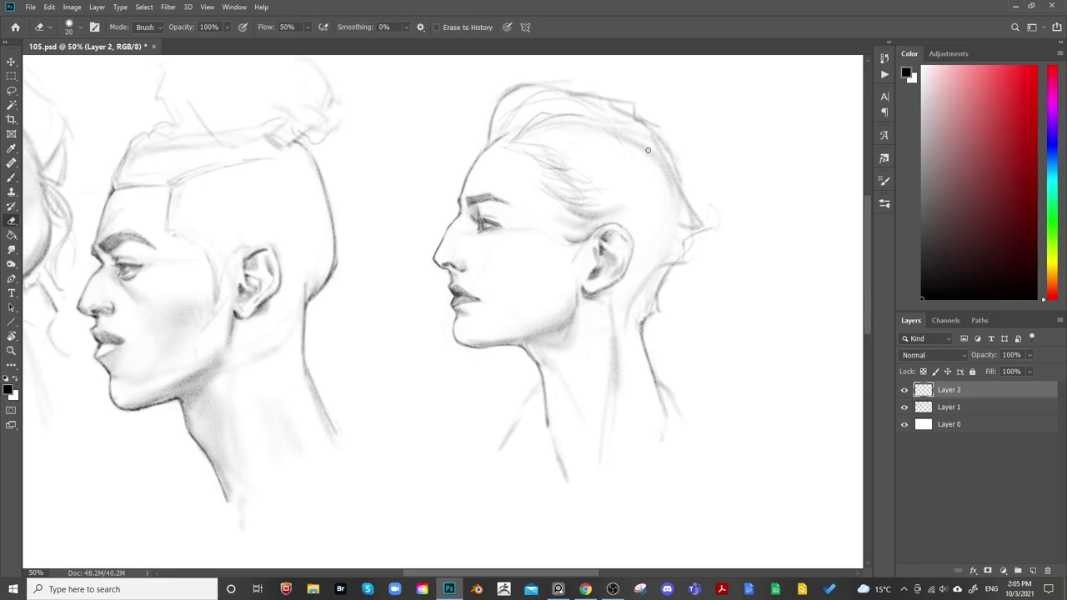
Mirror the canvas horizontally to examine the proportions of the heads, and restore its original orientation
key(ctrl+minus)
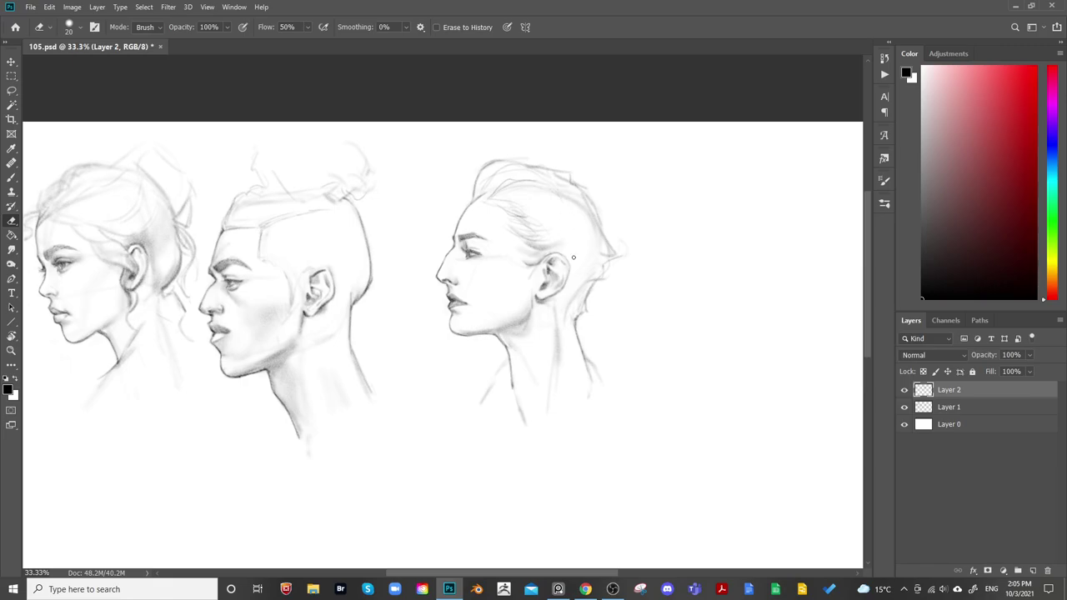
drag(573, 258, 692, 187)
key(ctrl+shift+h)
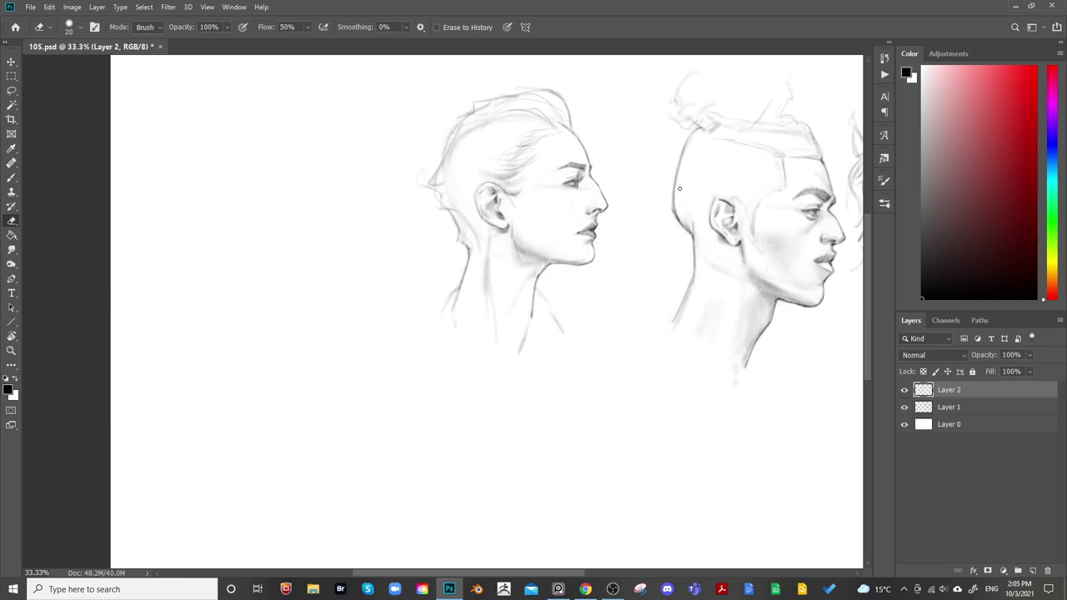
key(ctrl+shift+h)
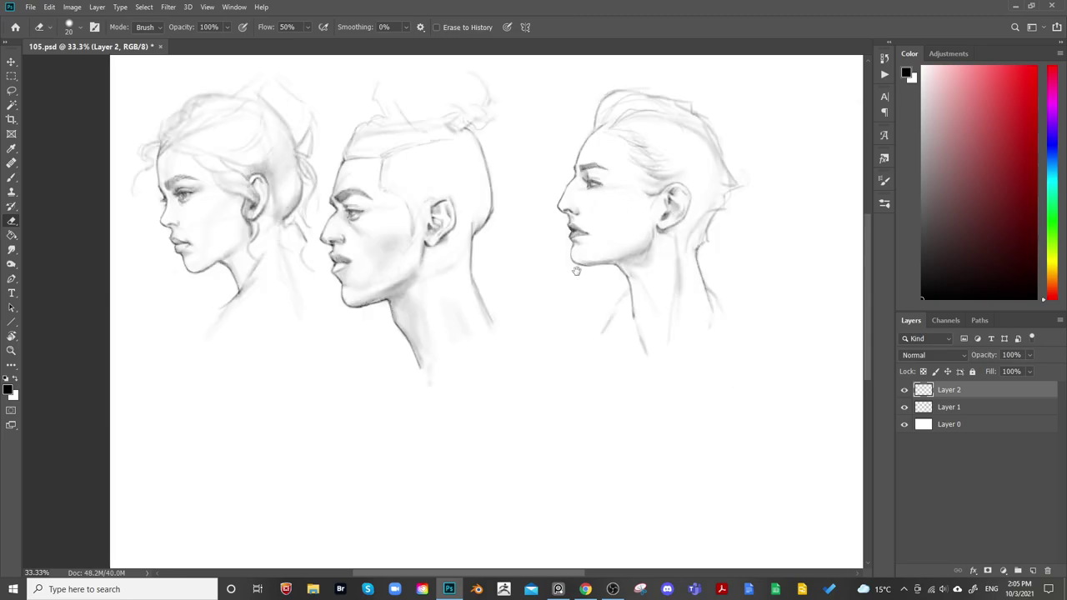
Deepen the shading inside the woman's ear and around its lobe with a soft brush of about 60 px
key(ctrl+plus)
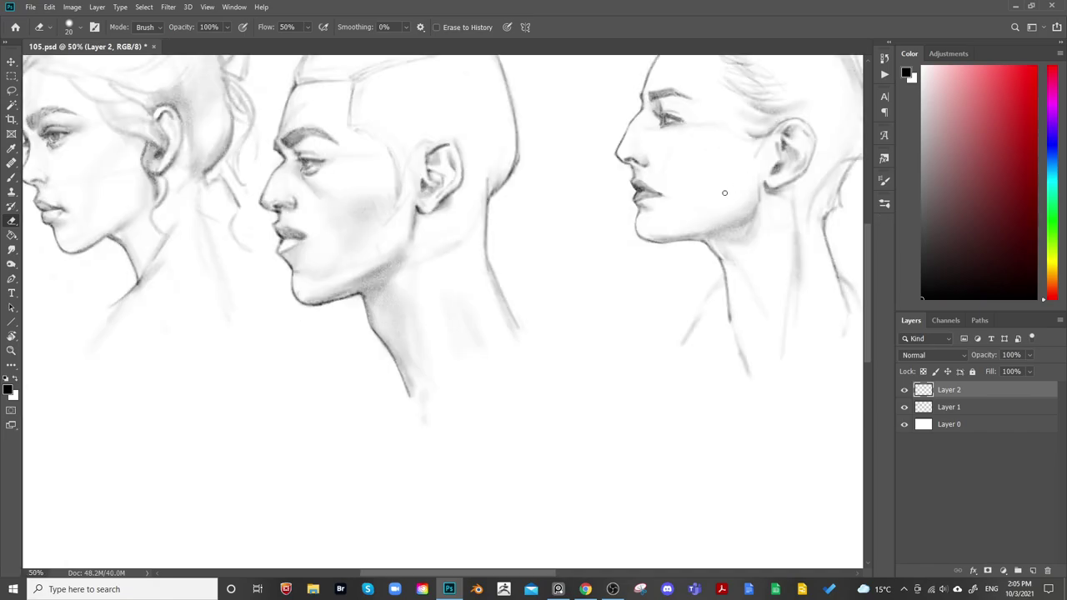
mouse_move(618, 253)
mouse_down()
mouse_move(559, 283)
mouse_move(373, 340)
mouse_up()
key(b)
drag(535, 288, 581, 298)
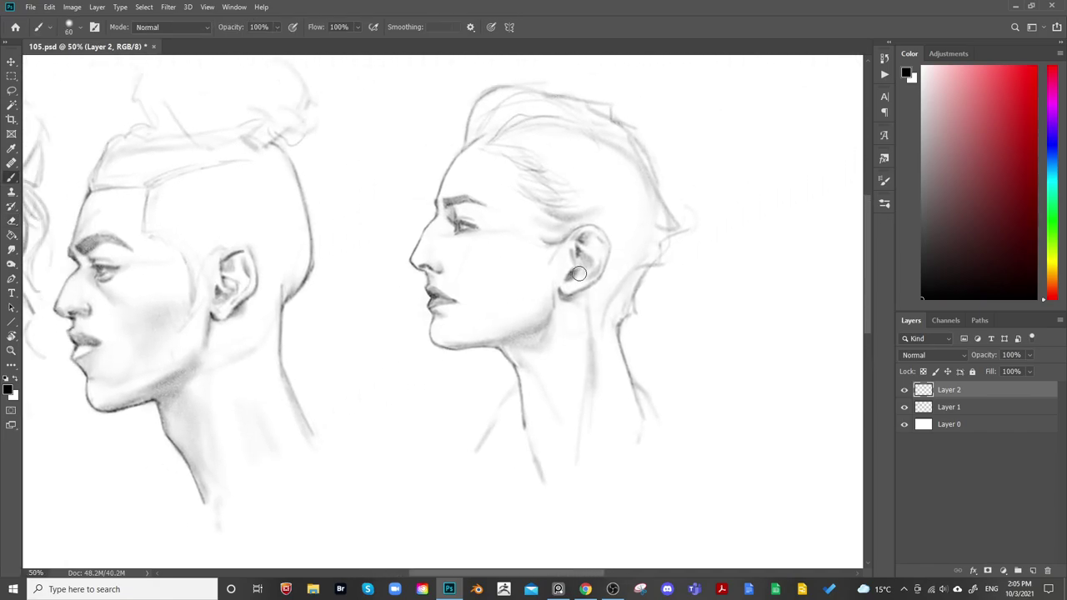
key(bracketright)
key(bracketright)
key(bracketright)
key(bracketright)
key(bracketleft)
key(bracketleft)
key(bracketleft)
Shade the woman's jaw from below the ear toward the chin with a 125 px brush
key(bracketright)
key(bracketright)
key(bracketright)
key(bracketright)
key(bracketright)
key(bracketright)
key(bracketright)
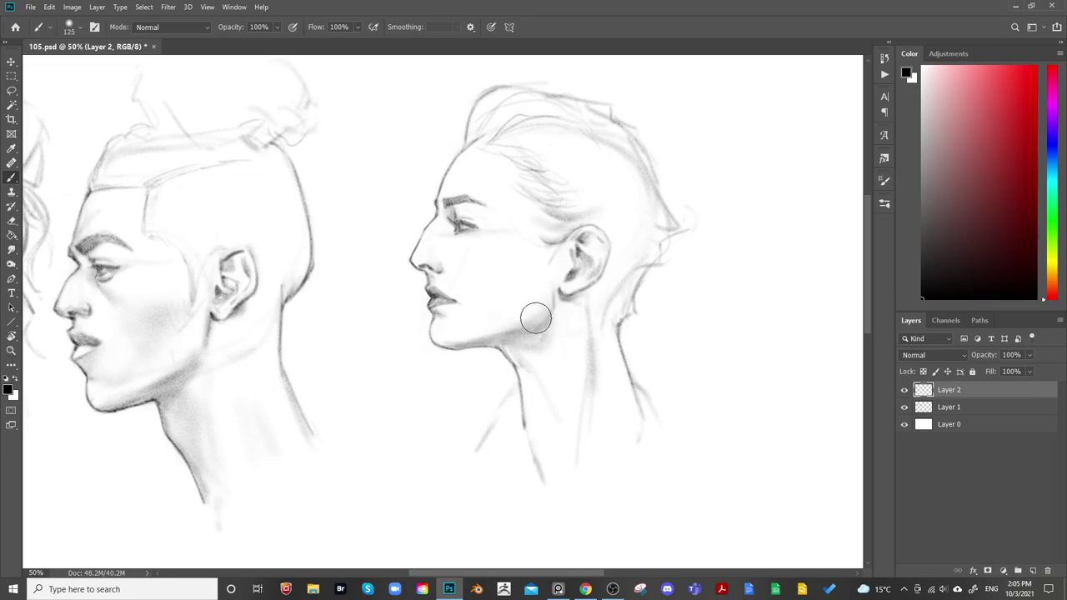
drag(544, 296, 467, 341)
Soften the edge of the woman's jaw shading with the eraser enlarged to 175 px
key(e)
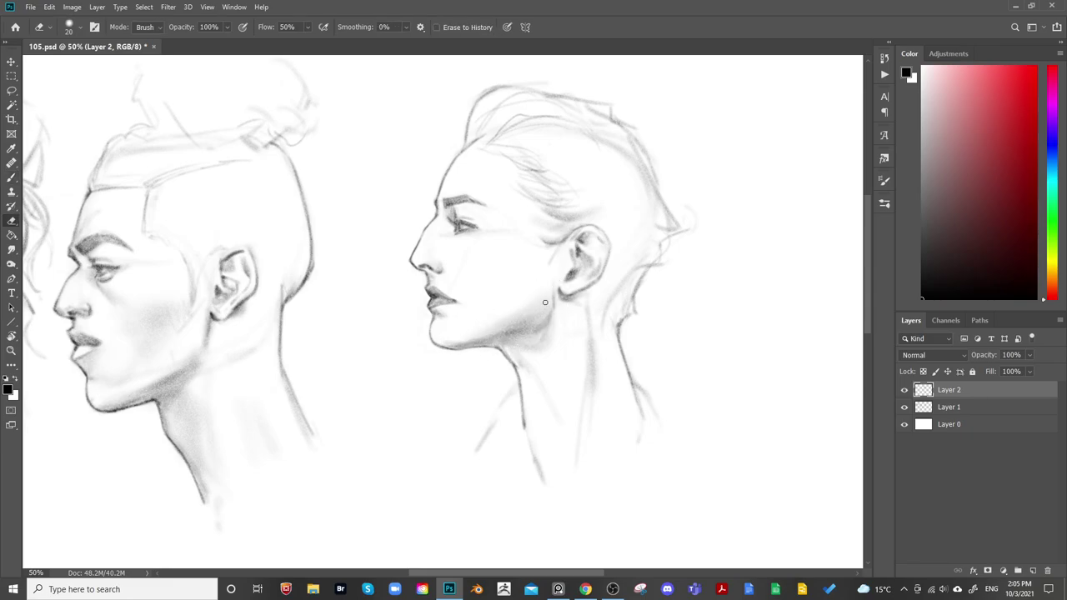
key(bracketright)
key(bracketright)
key(bracketright)
key(bracketright)
key(bracketright)
key(bracketright)
key(bracketright)
key(bracketright)
key(bracketright)
key(bracketright)
key(bracketleft)
Shade the neck muscle running down from behind the woman's ear, using a large brush of about 175 px
drag(607, 303, 554, 299)
key(b)
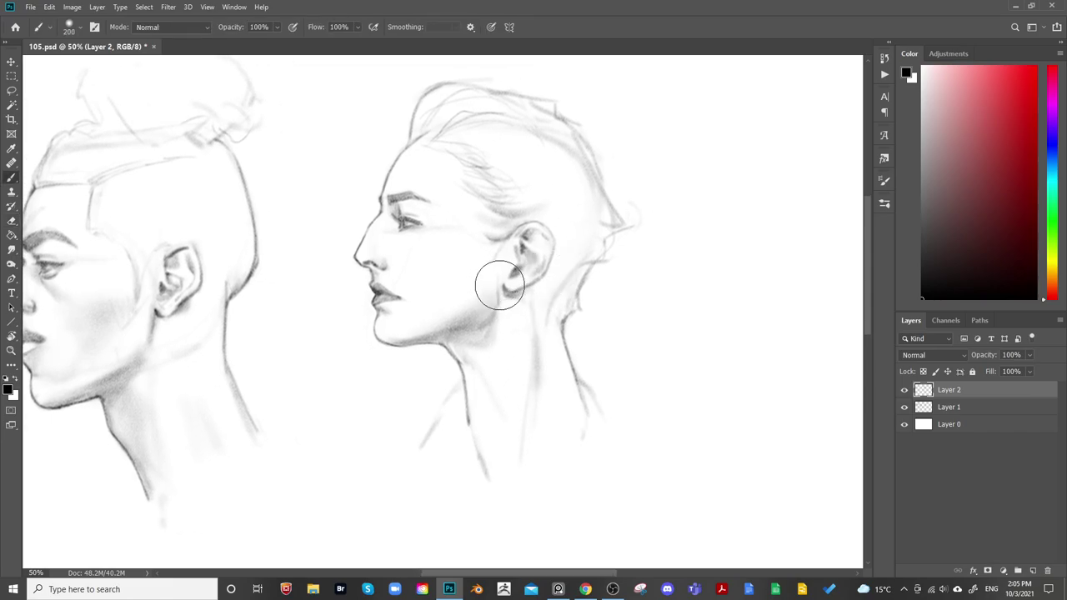
key([)
key([)
key([)
key([)
key([)
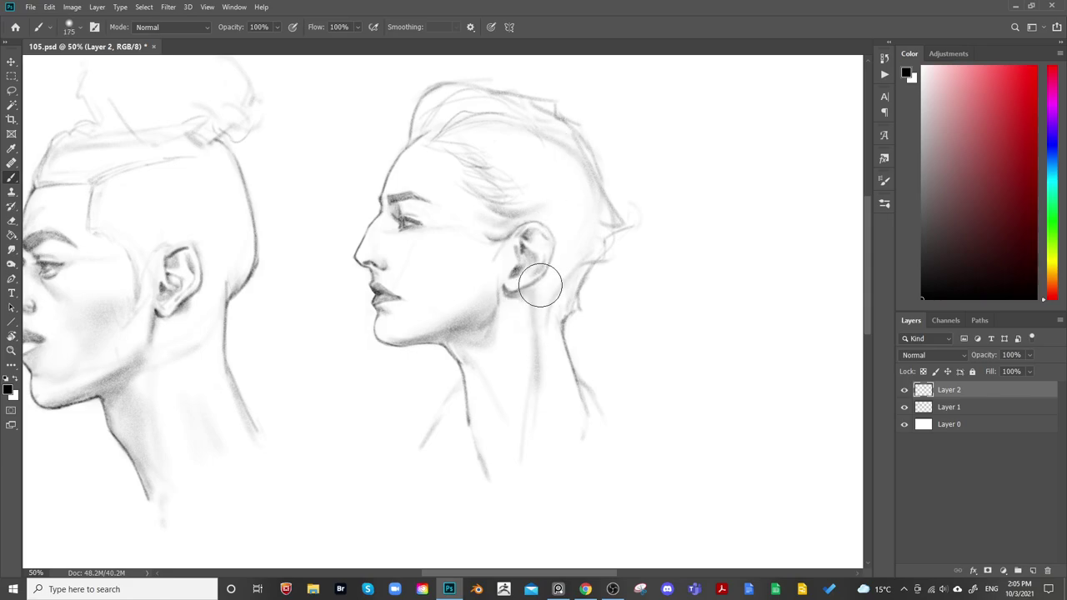
key(bracketright)
key(bracketright)
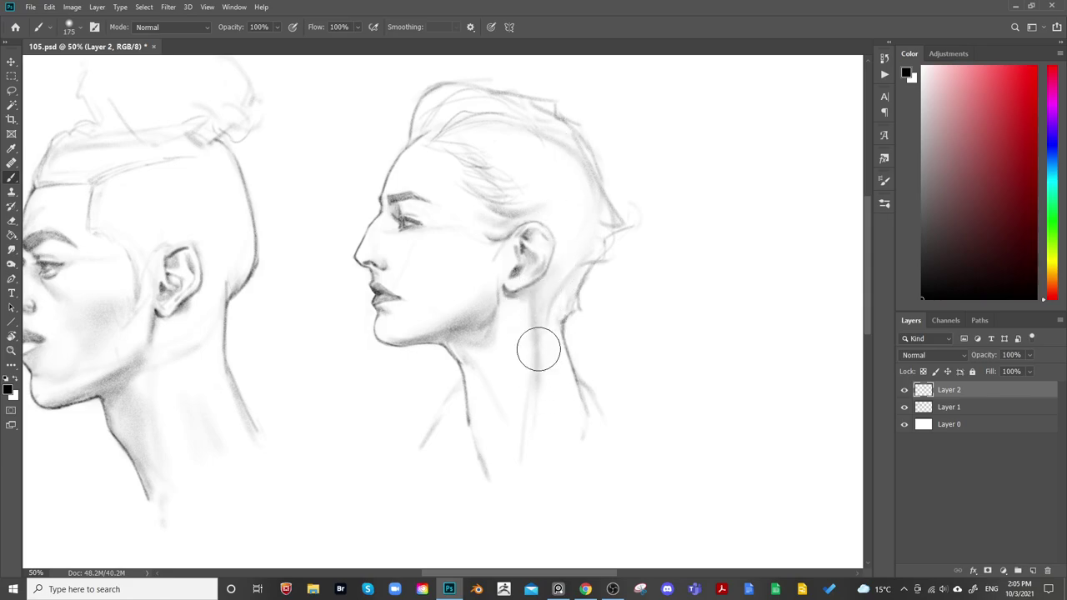
drag(539, 350, 535, 403)
key(bracketleft)
key(bracketleft)
key(bracketleft)
mouse_move(533, 350)
mouse_down()
mouse_move(525, 437)
mouse_move(526, 371)
mouse_move(534, 408)
mouse_move(530, 348)
mouse_up()
Add light tone across the woman's lower cheek with a 200 px brush
key(bracketright)
key(bracketright)
key(bracketright)
key(bracketright)
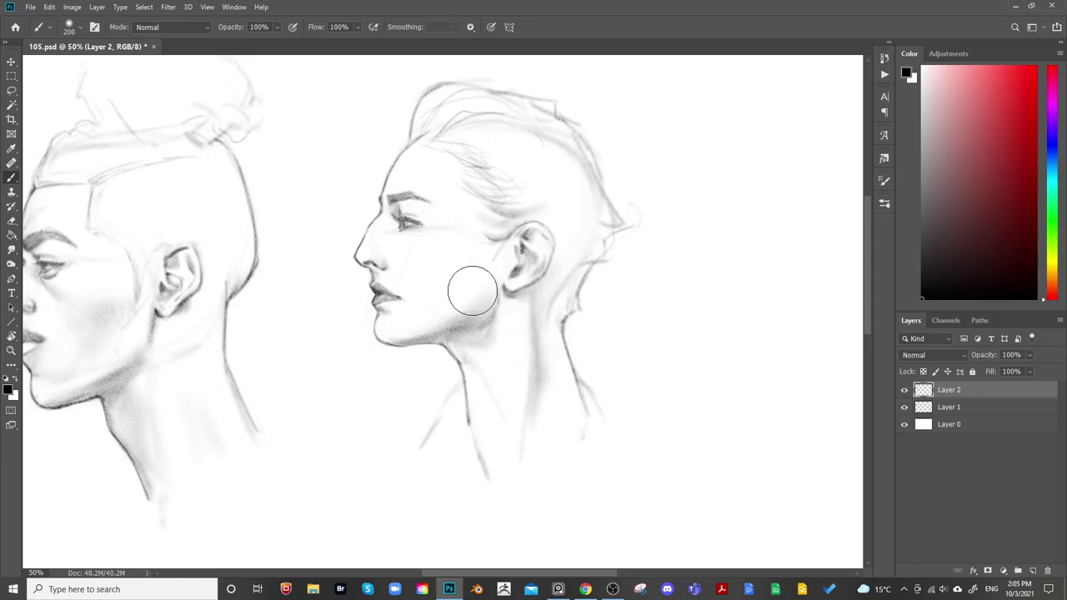
Shade the front of the woman's throat with a 60 px brush and soften it with a 175 px eraser
key(bracketleft)
key(bracketleft)
key(bracketleft)
key(bracketleft)
key(bracketleft)
key(bracketleft)
key(bracketleft)
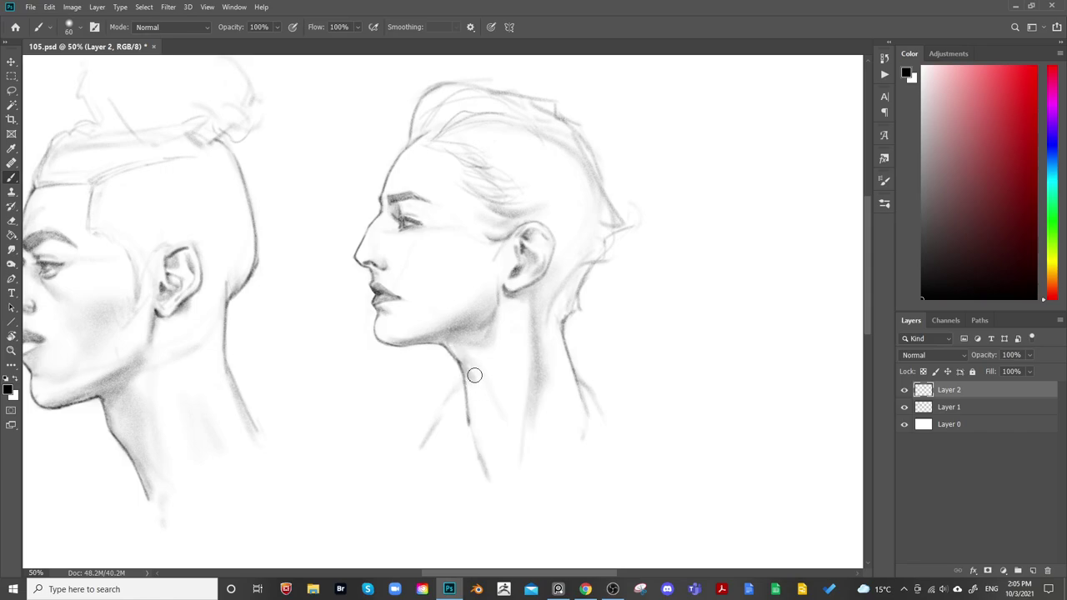
key(e)
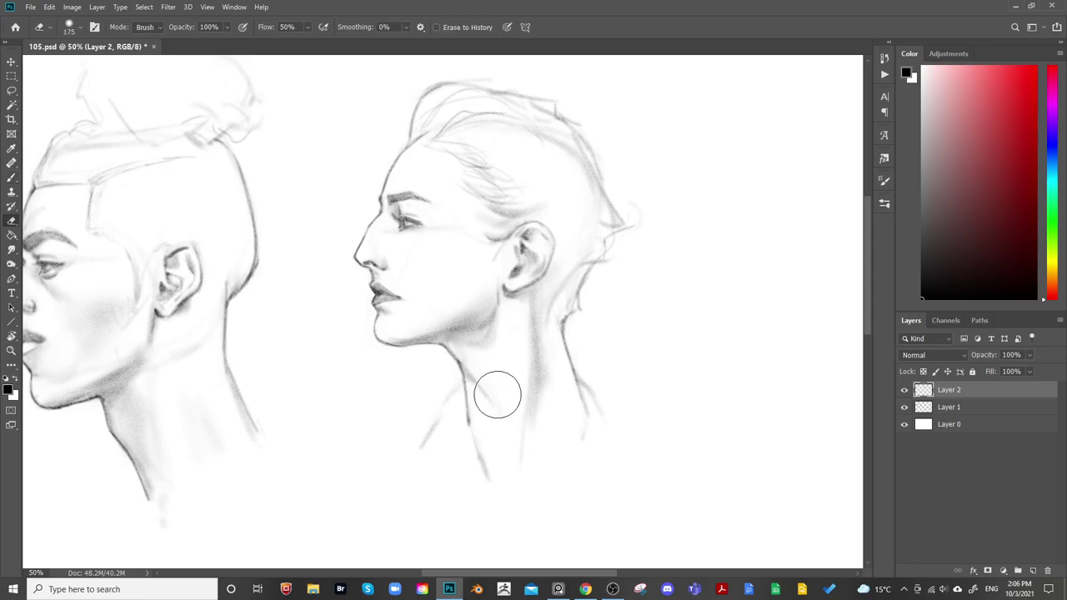
drag(592, 263, 600, 239)
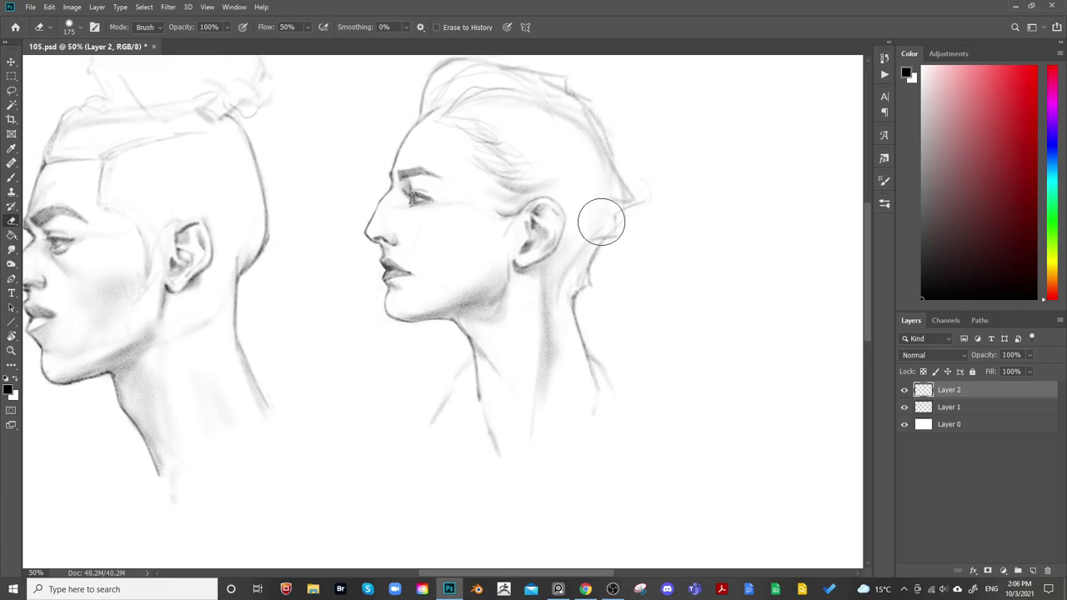
Add shading at the base of the woman's throat with an 80 px brush and fade its lower edge with the eraser
key(b)
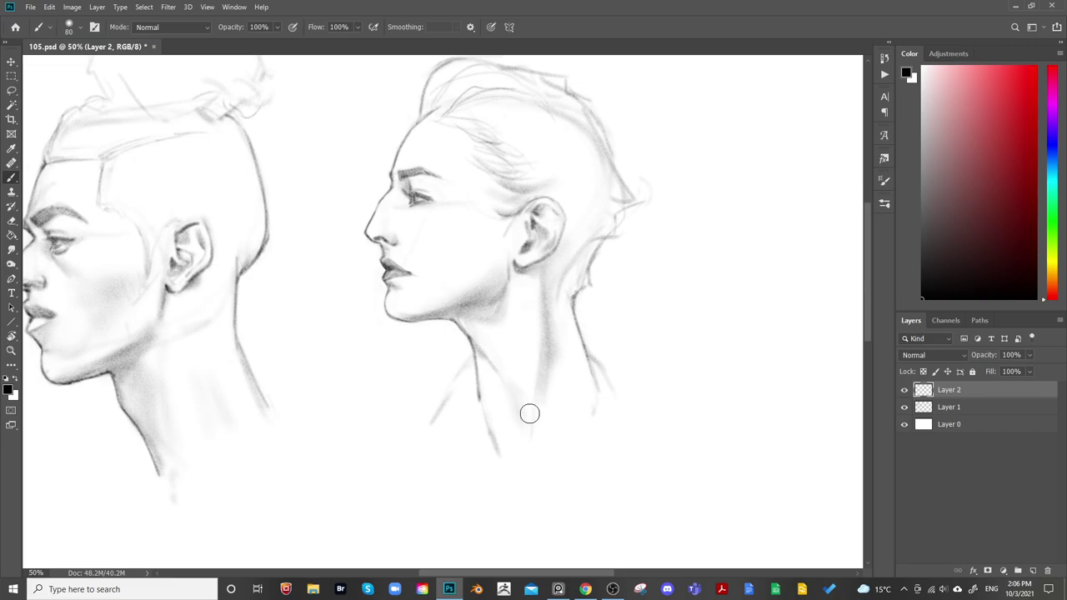
key(e)
drag(528, 372, 536, 450)
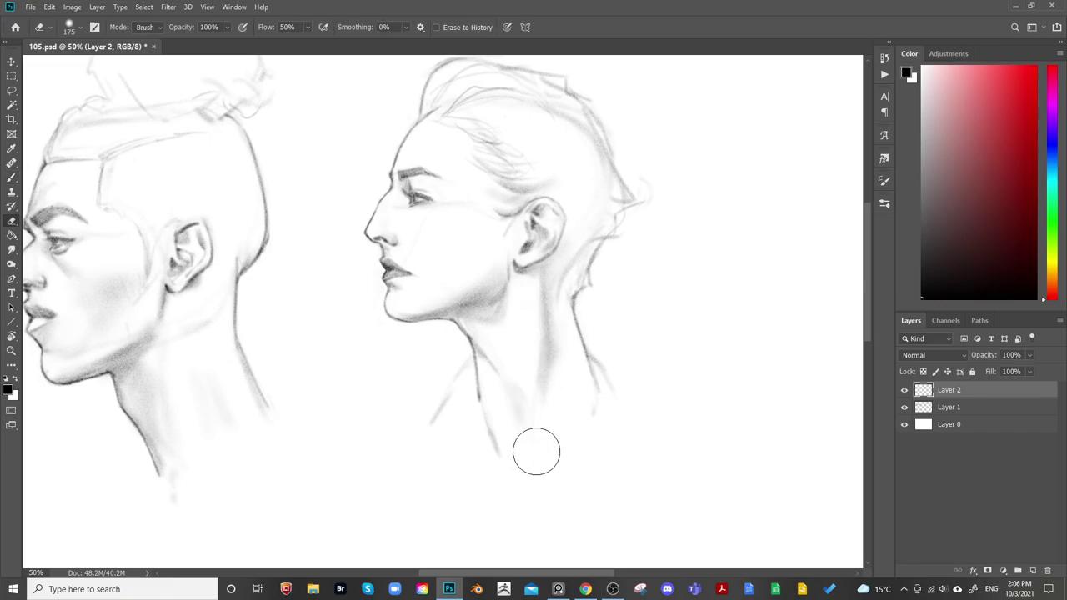
Redraw the shoulder lines on both sides of the woman's neck with a small brush, cleaning the back one with the eraser
mouse_move(598, 343)
mouse_down()
mouse_move(612, 374)
mouse_move(609, 355)
mouse_up()
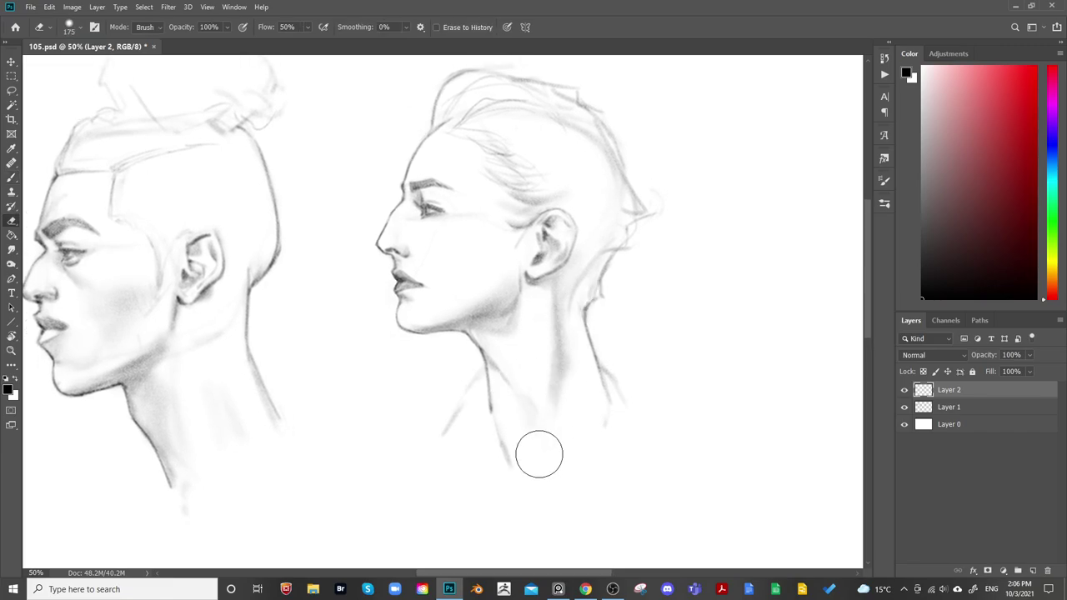
key(b)
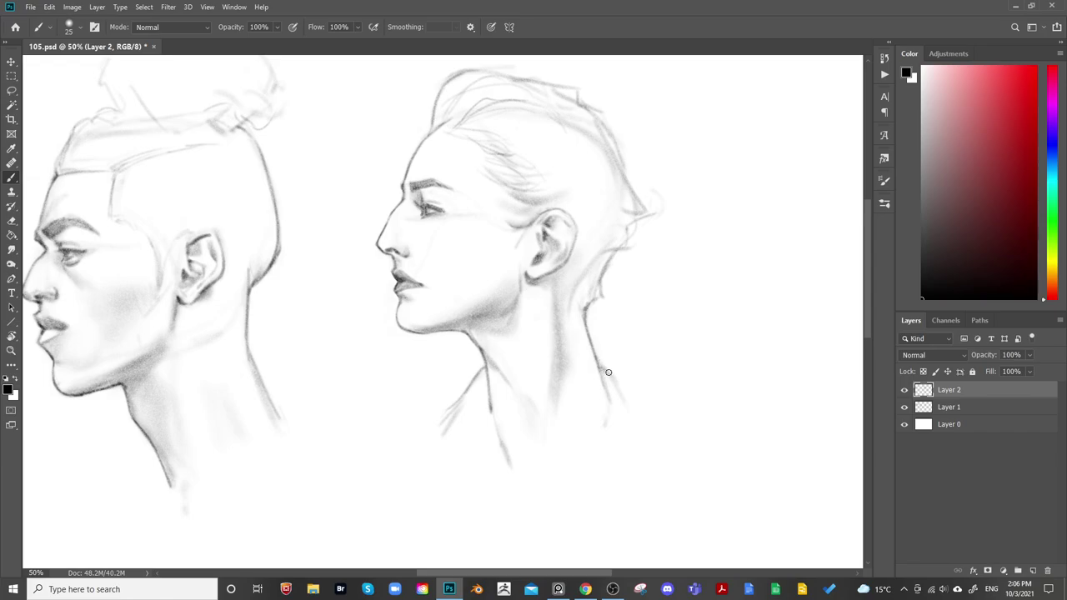
key(e)
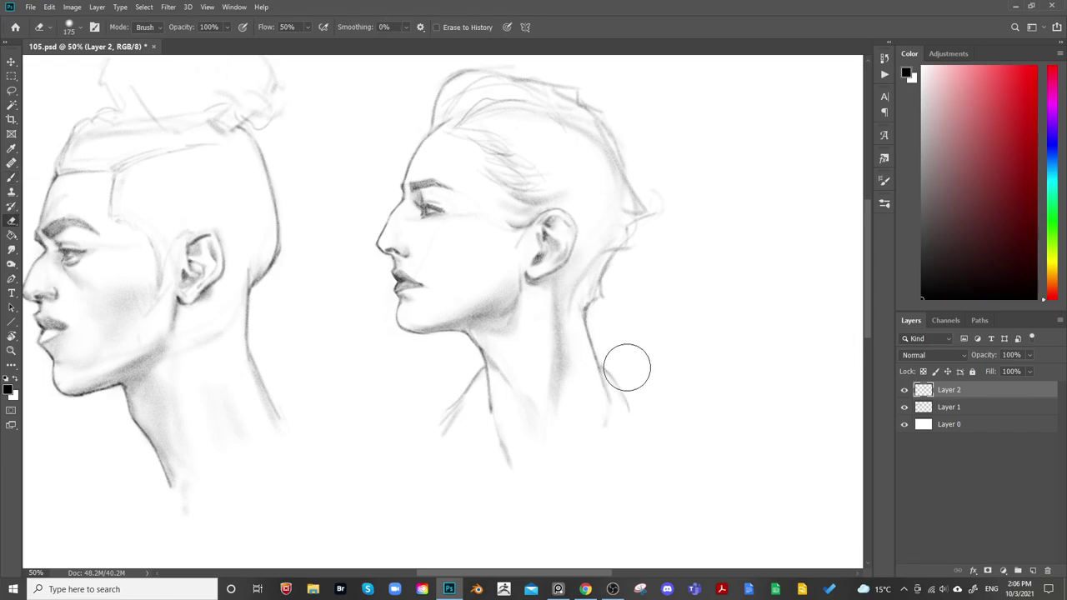
key(b)
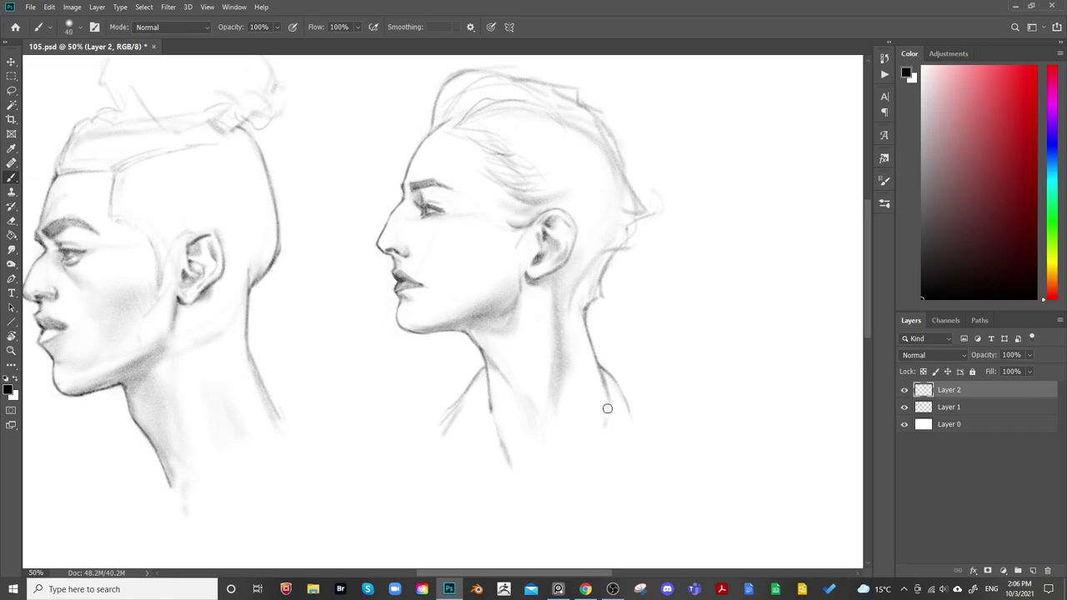
Examine the woman's profile beside the other heads at 33.3% zoom, using a mirrored canvas to judge proportions
key(ctrl+minus)
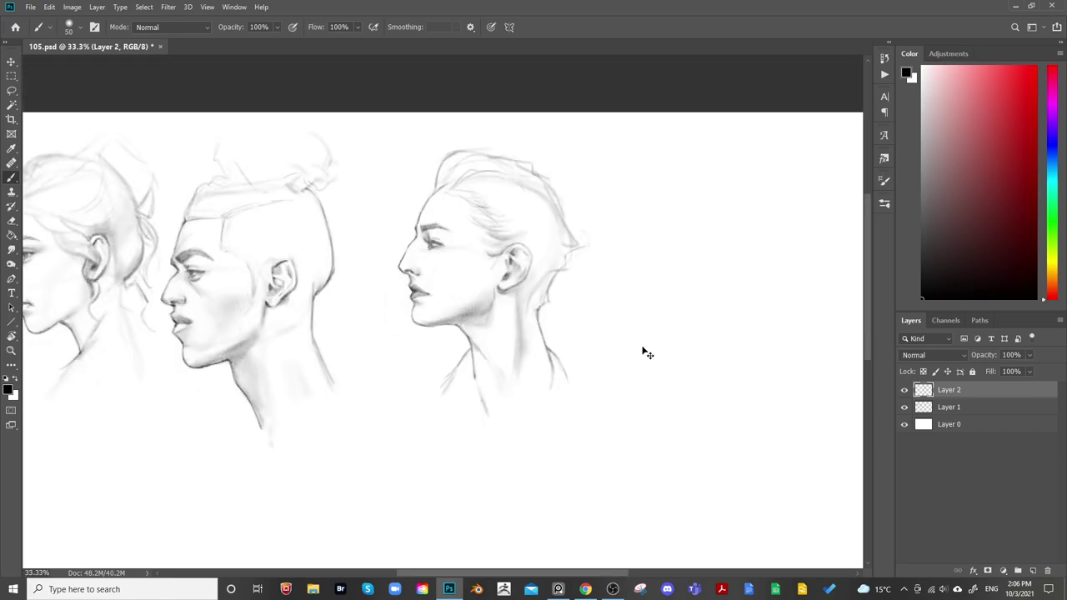
drag(519, 313, 644, 270)
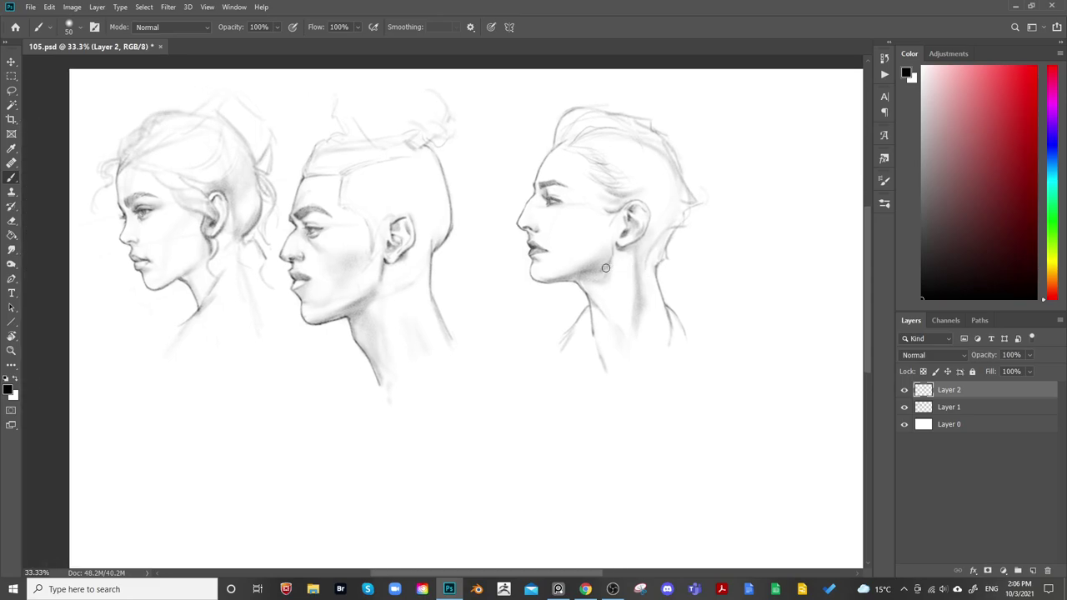
key(F2)
key(ctrl+shift+h)
drag(675, 237, 543, 289)
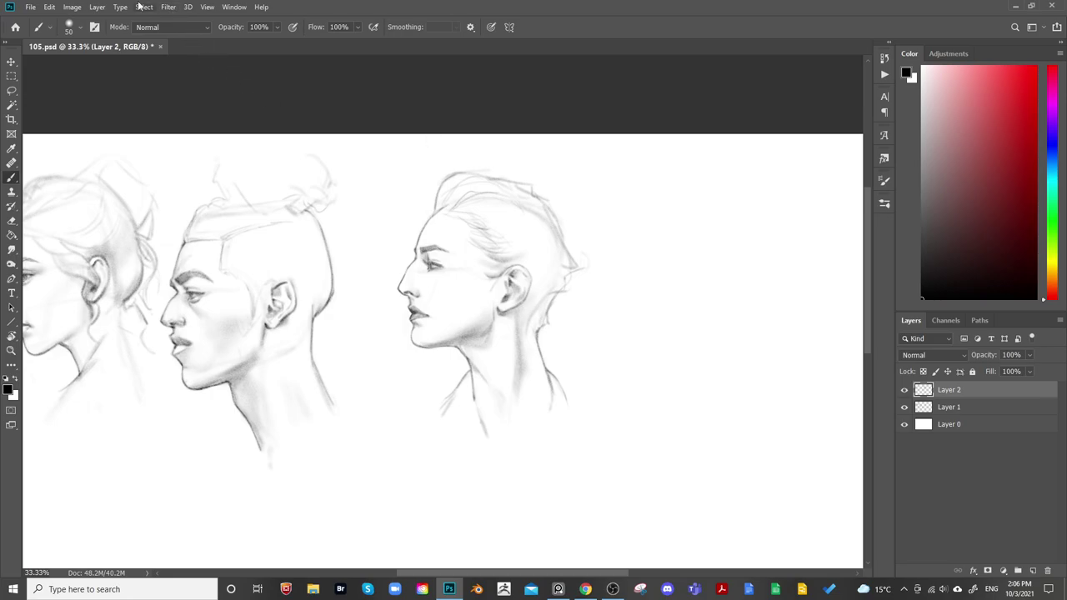
Start the Liquify filter on Layer 2 and set its backdrop to show only Layer 0
click(168, 7)
click(188, 94)
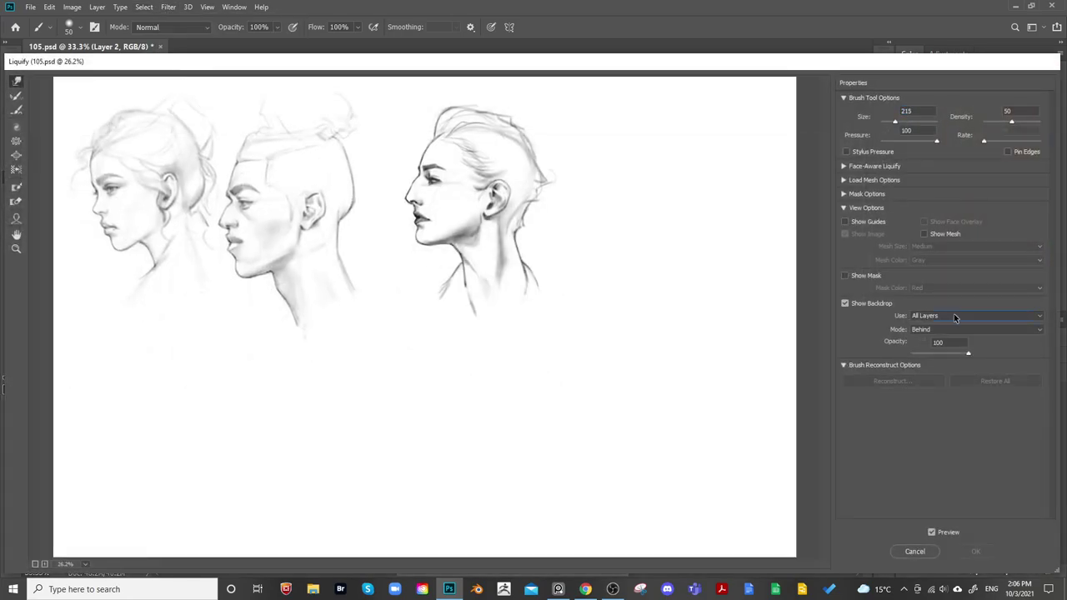
click(954, 315)
click(940, 345)
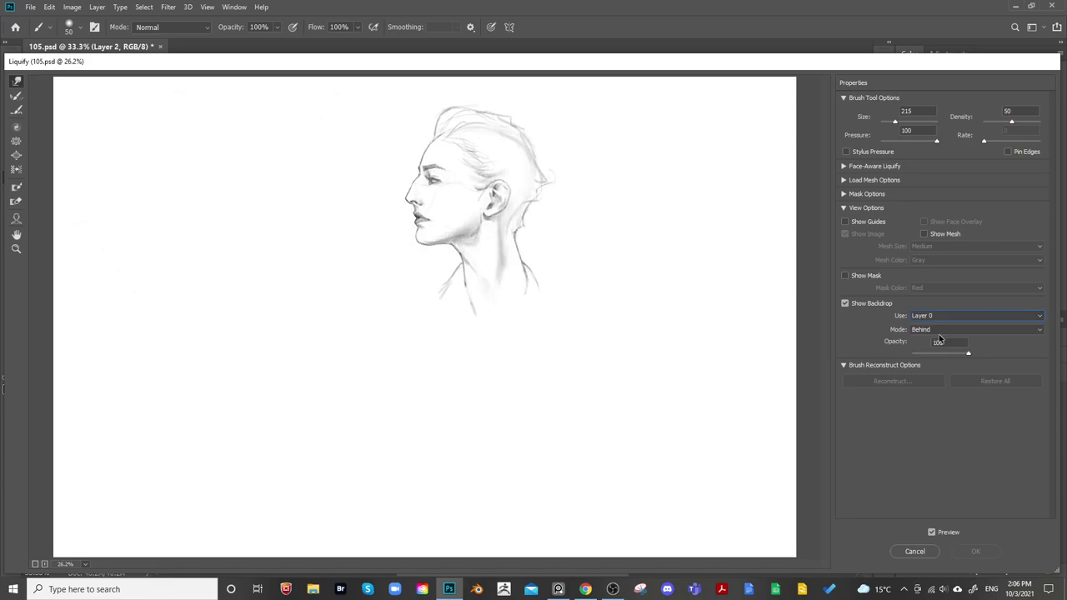
Push the top and back of the woman's hair outward into a fuller head shape with a 462 px Liquify brush
key(ctrl+plus)
scroll(525, 208, up, 3)
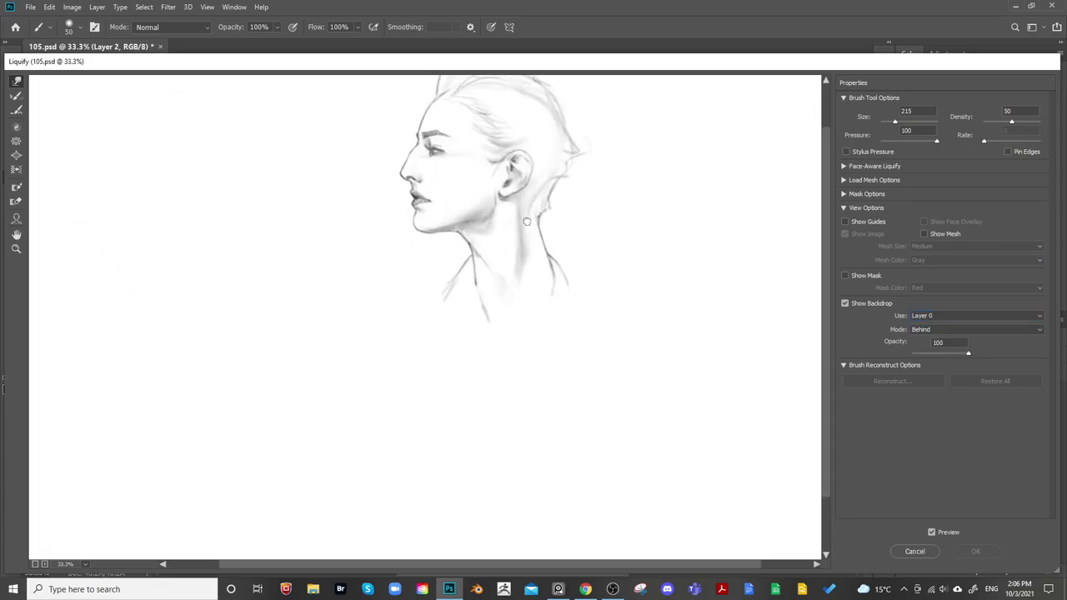
drag(897, 123, 901, 124)
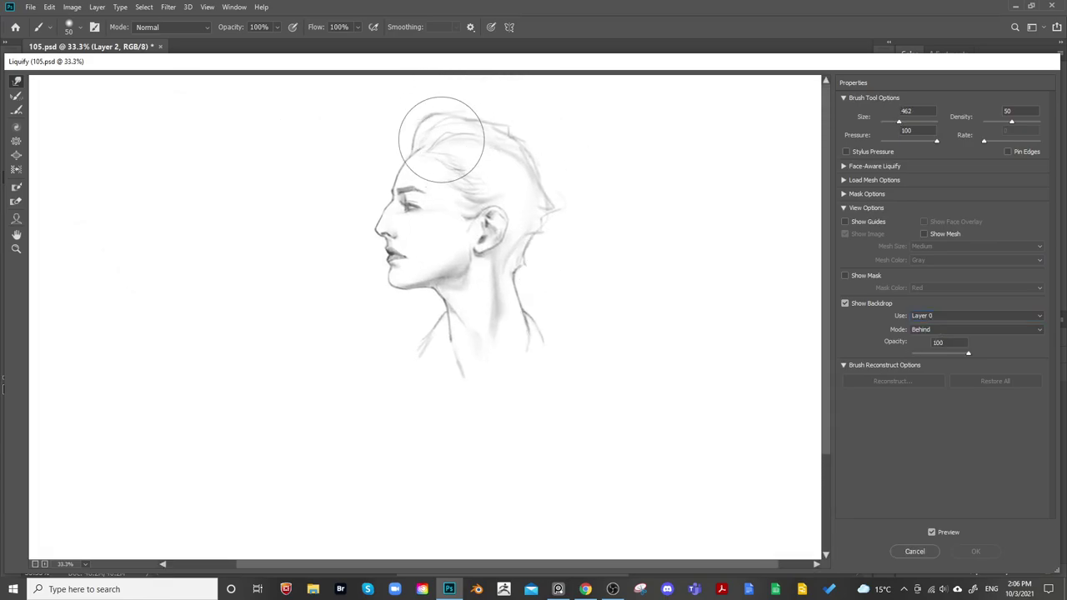
mouse_move(441, 138)
mouse_down()
mouse_move(435, 147)
mouse_move(468, 121)
mouse_move(509, 112)
mouse_move(536, 150)
mouse_move(534, 168)
mouse_move(536, 134)
mouse_move(530, 159)
mouse_move(554, 192)
mouse_move(562, 183)
mouse_move(545, 210)
mouse_move(562, 157)
mouse_move(552, 188)
mouse_move(576, 177)
mouse_move(593, 198)
mouse_up()
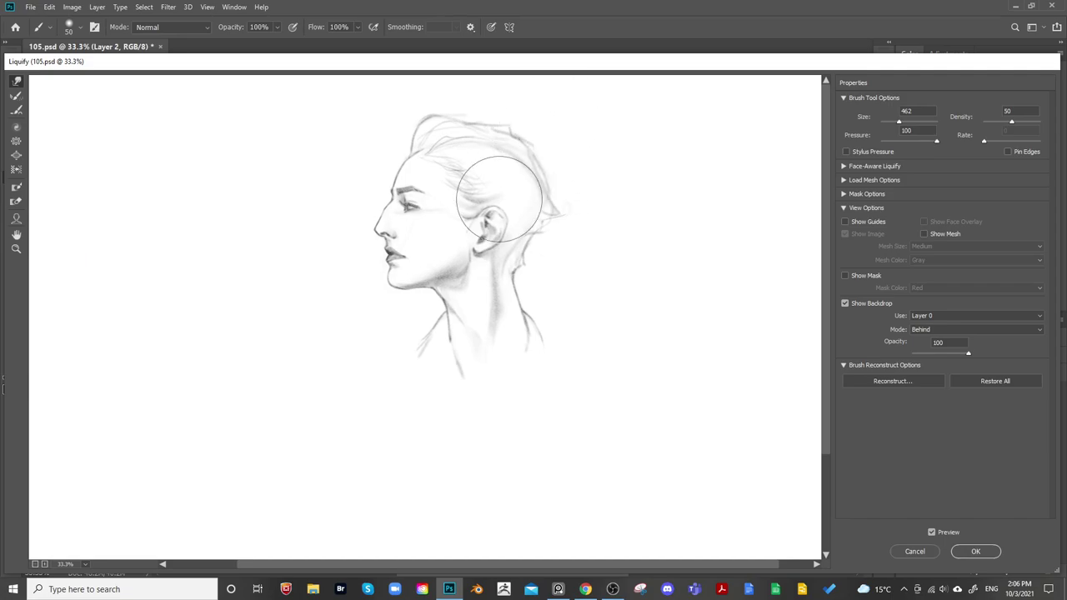
Adjust the woman's jaw and chin contour with a 189 px Liquify brush, undoing the last push
drag(899, 122, 895, 122)
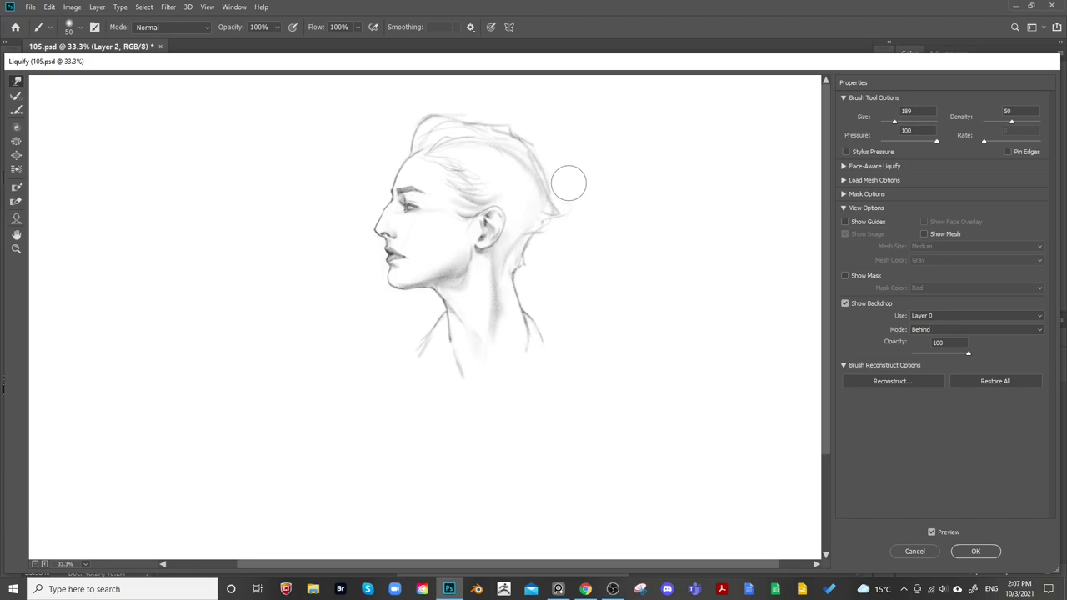
drag(458, 269, 450, 280)
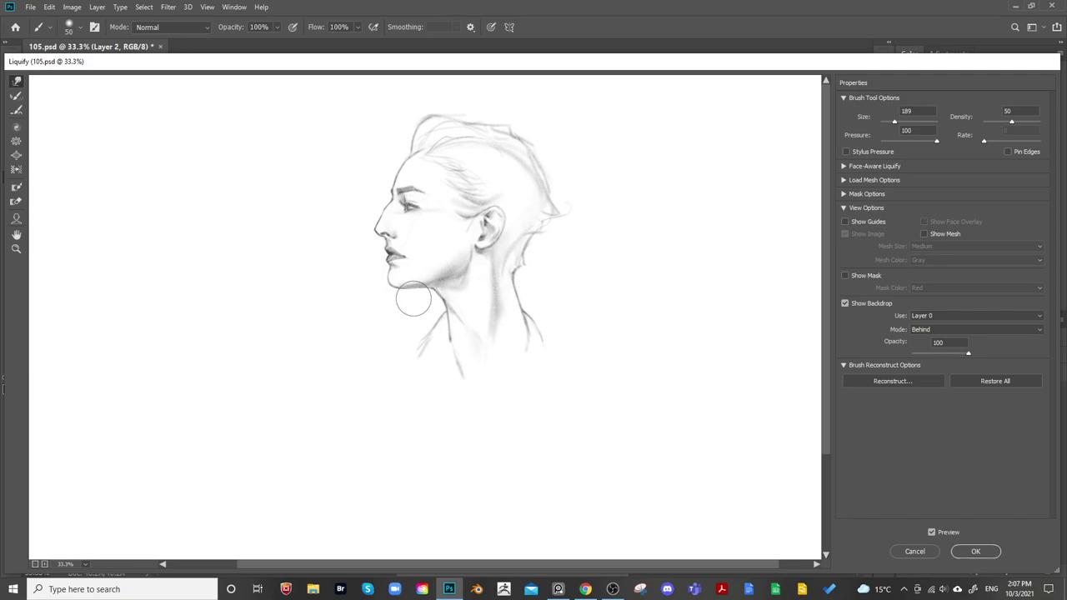
drag(622, 170, 628, 161)
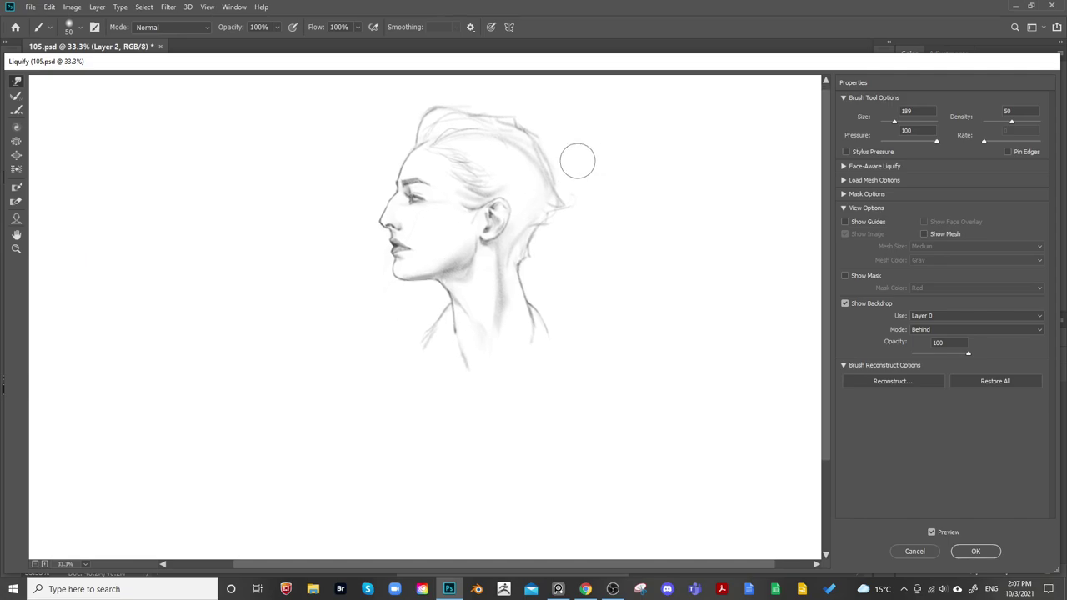
key(ctrl+z)
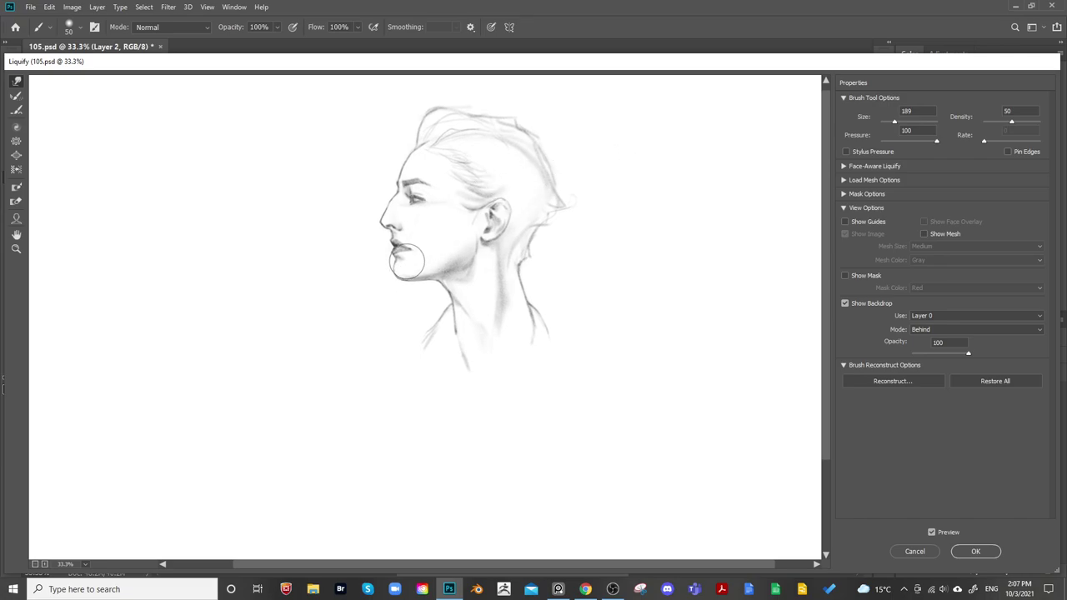
Reshape the woman's lips and the corner of her mouth with a 53 px Liquify brush
key(alt)
key(ctrl)
key(ctrl+plus)
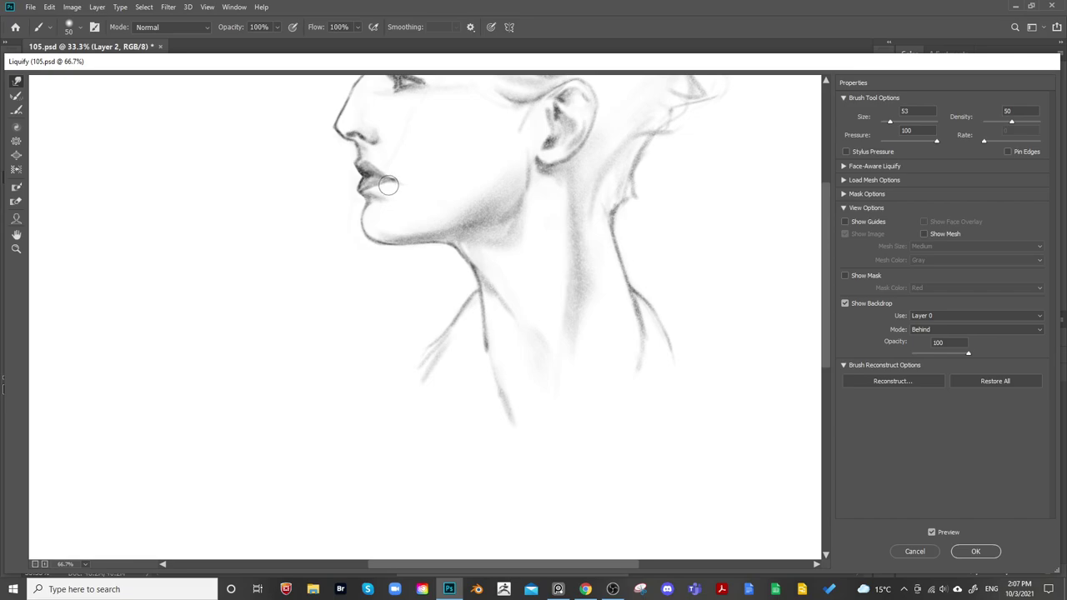
drag(399, 159, 402, 180)
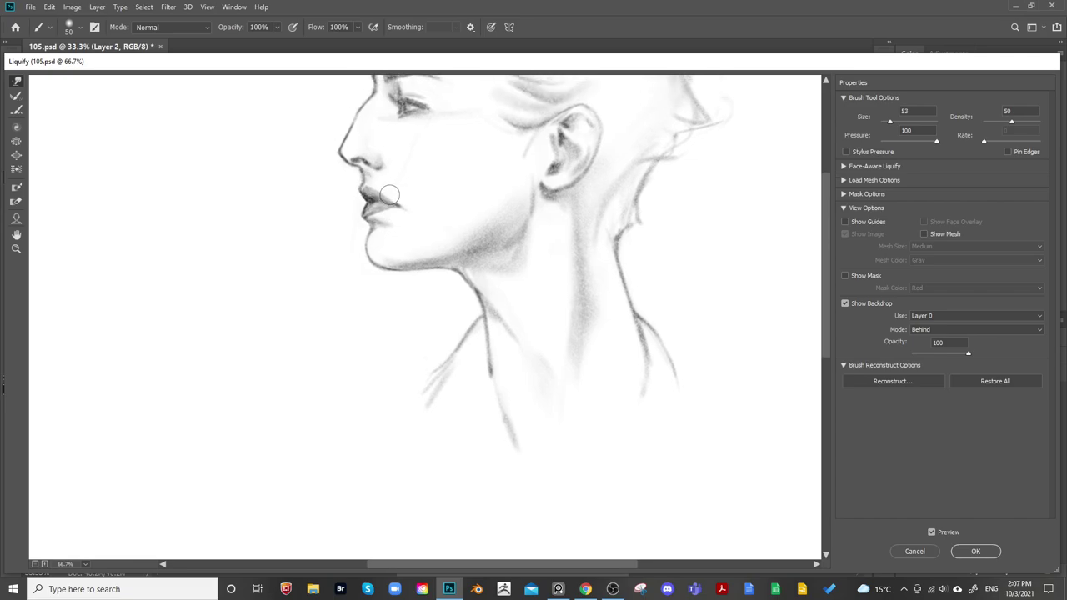
scroll(401, 190, up, 3)
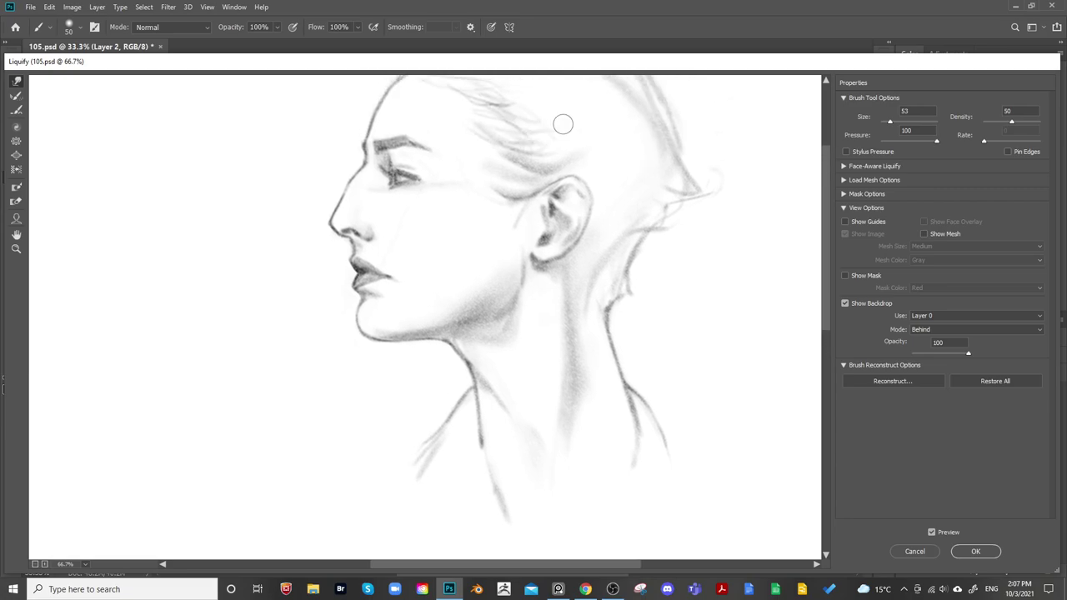
Refine the nose and eye area with a 107 px Liquify brush, undo the last push and apply the filter
key(ctrl+minus)
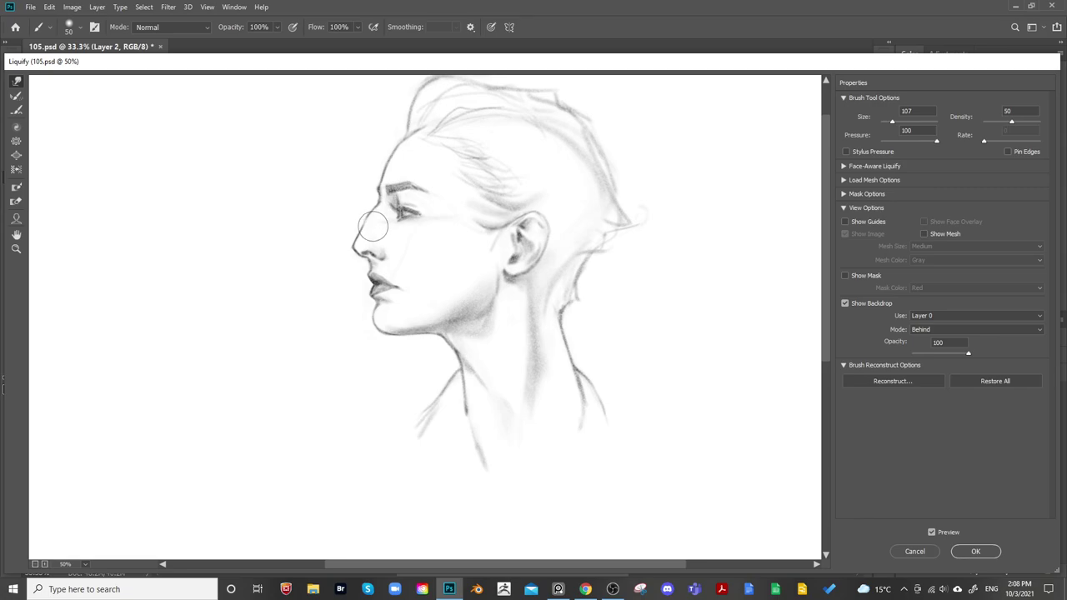
drag(521, 153, 519, 150)
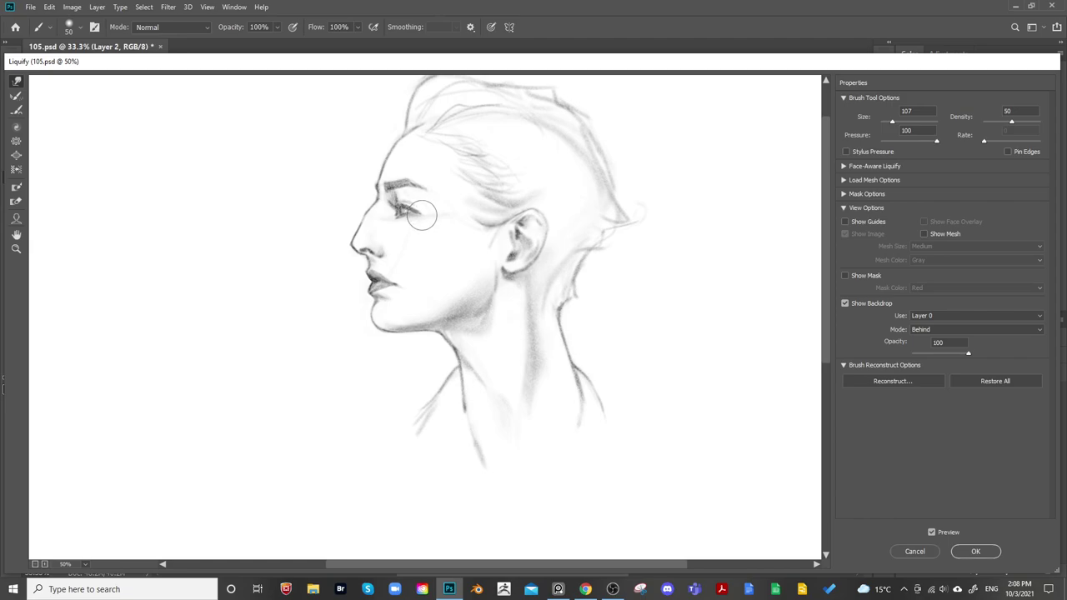
key(ctrl+z)
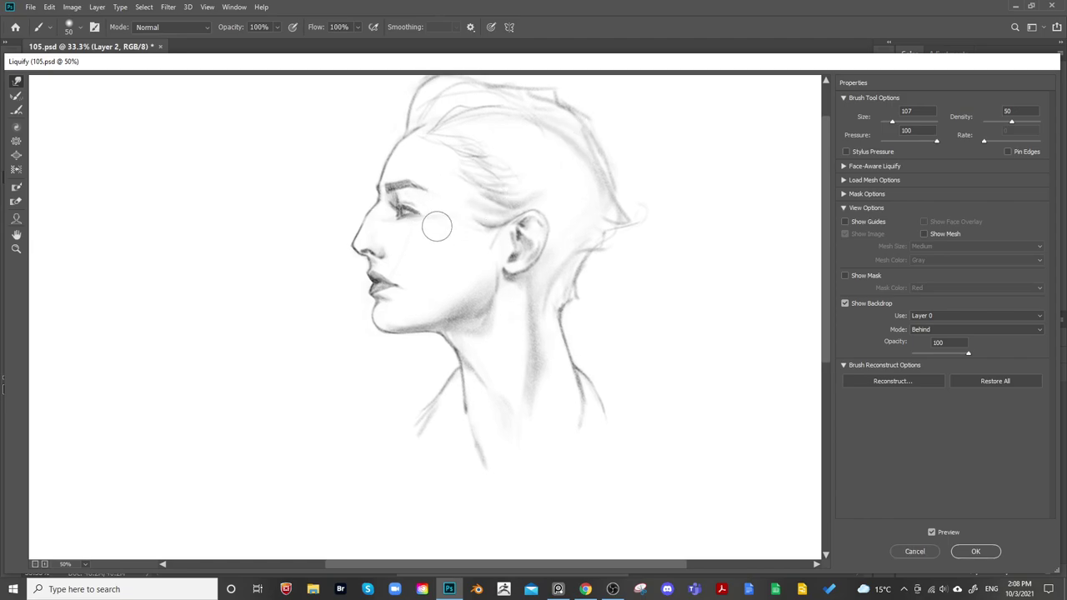
click(975, 549)
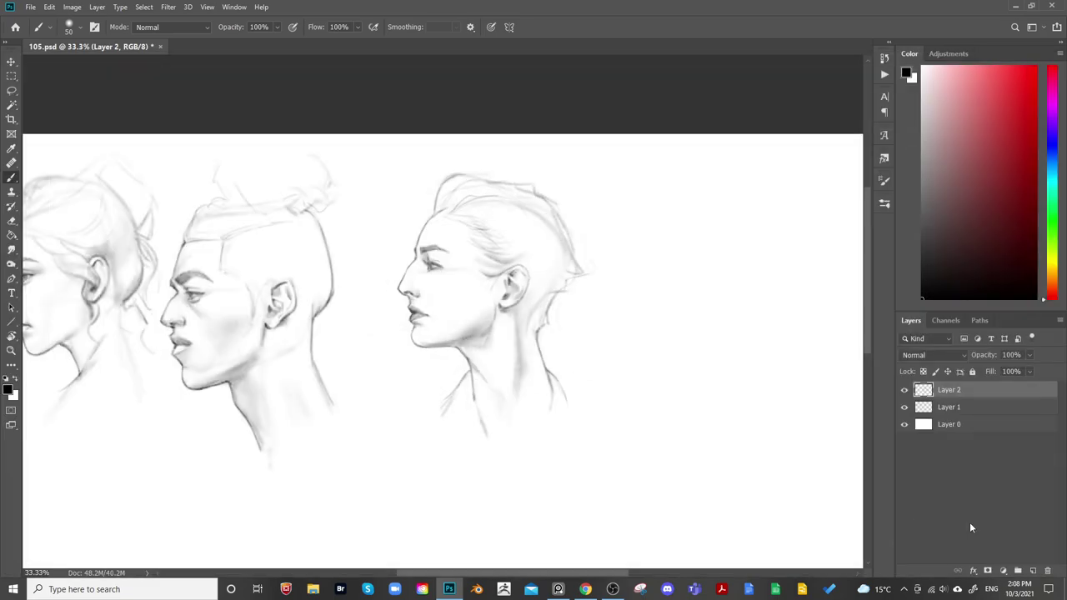
Mirror the canvas and lighten the shading around the woman's jaw with a 175 px eraser
drag(483, 289, 494, 288)
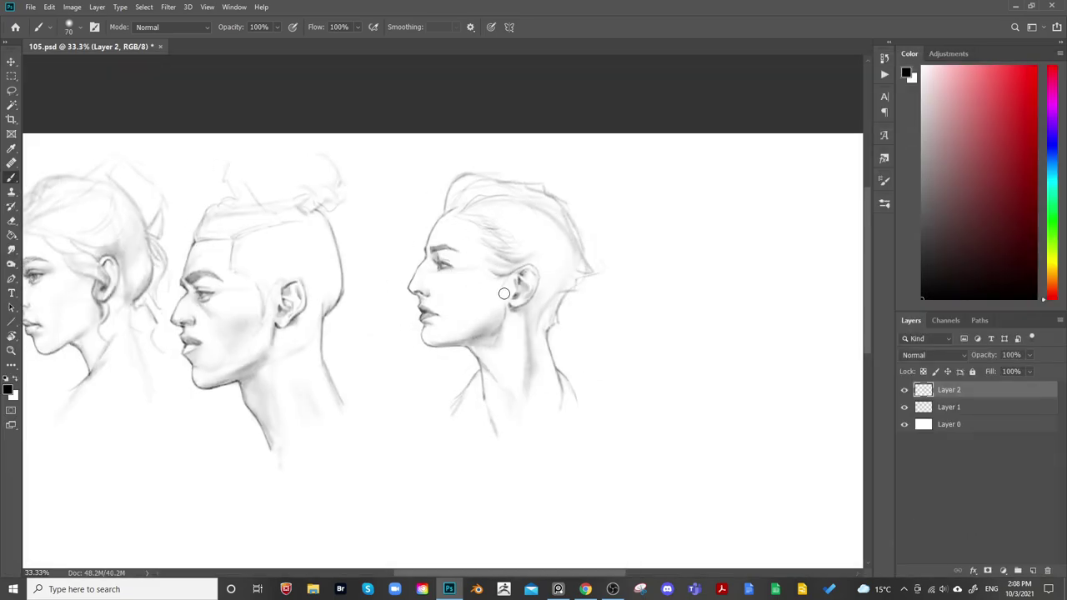
key(bracketright)
key(bracketright)
key(bracketright)
key(bracketright)
key(bracketright)
drag(599, 232, 657, 185)
key(F2)
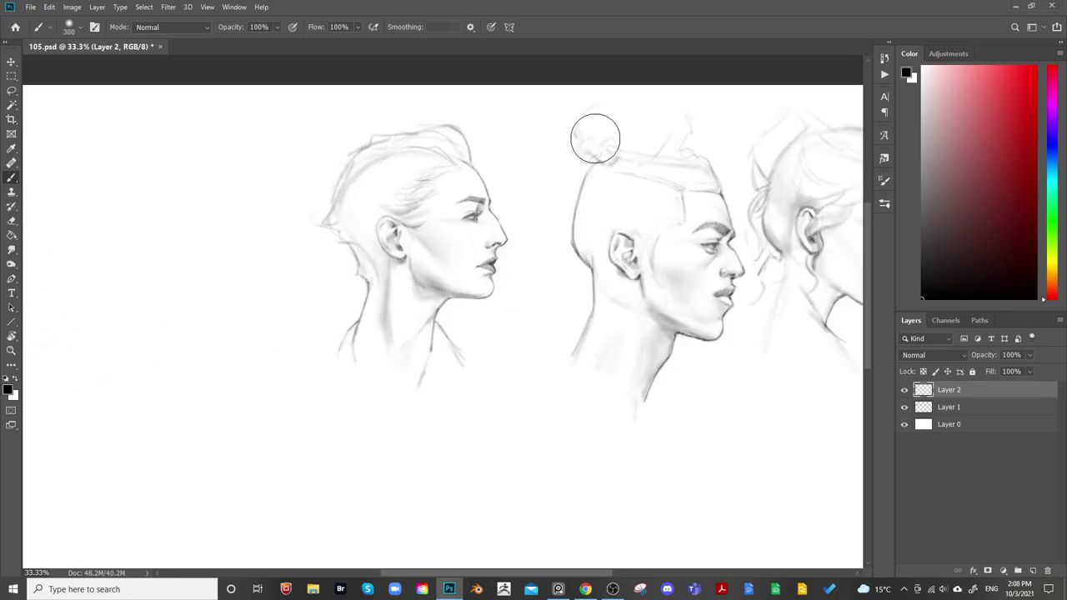
key(e)
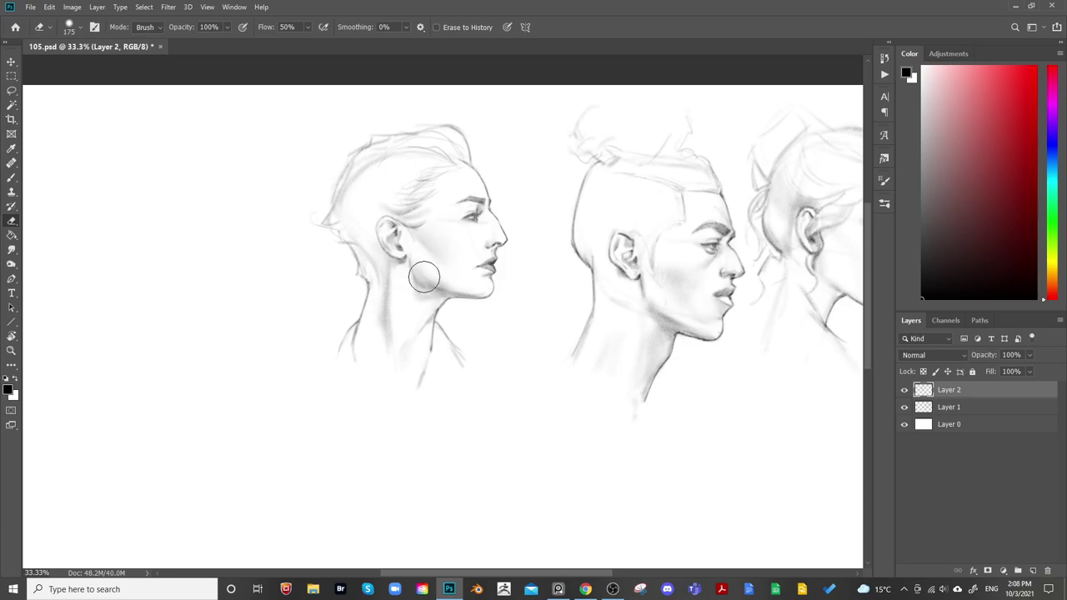
Touch up the woman's cheek and jaw shading with a soft brush of up to 200 px and restore the unmirrored canvas
key(b)
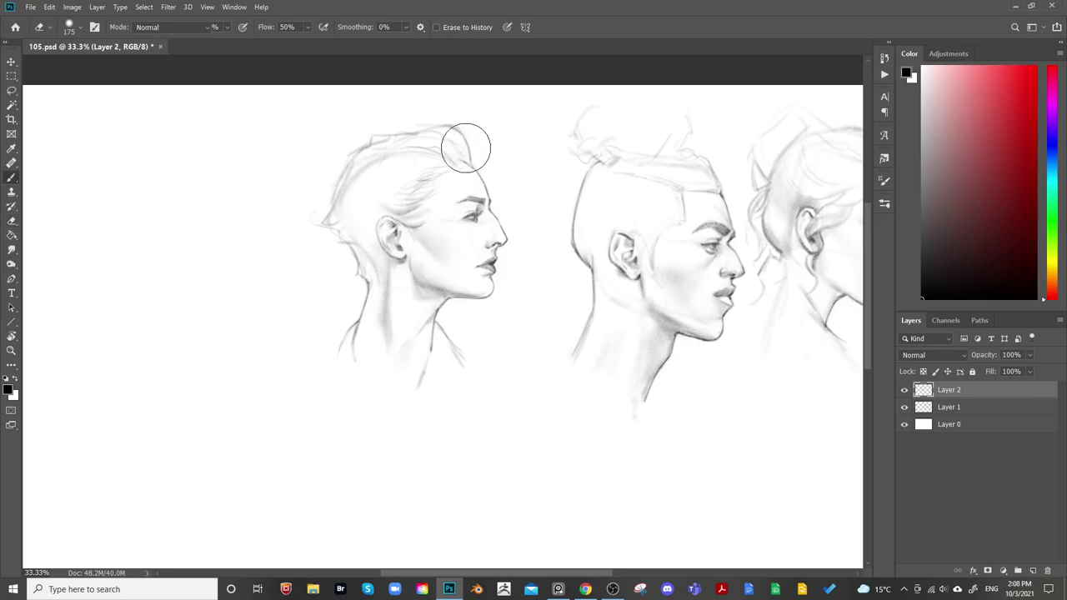
key(bracketleft)
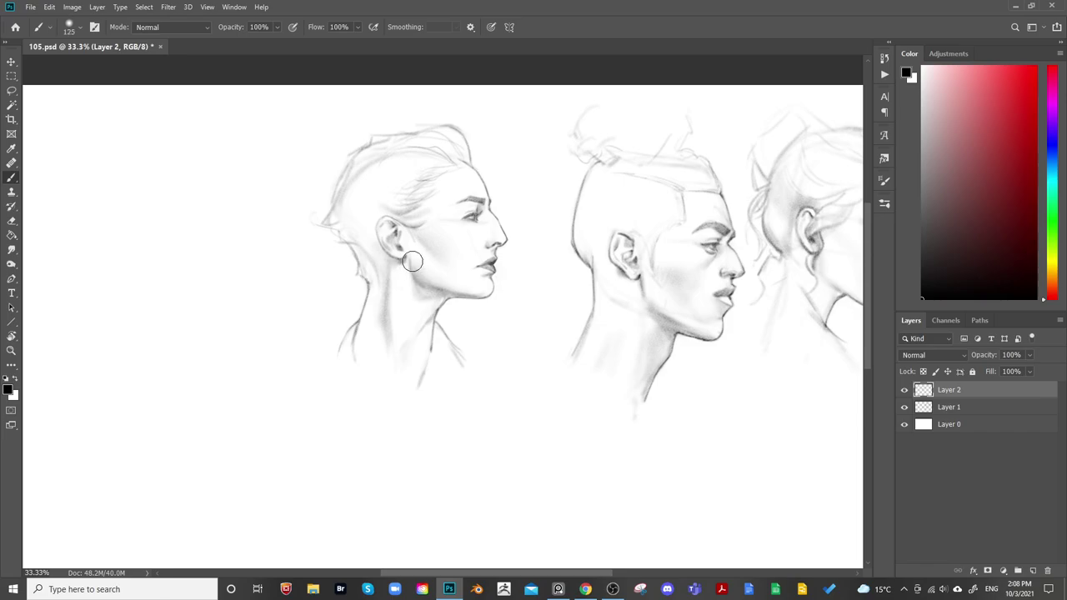
key(bracketright)
key(bracketright)
key(bracketright)
drag(536, 335, 454, 290)
key(ctrl+shift+h)
drag(641, 383, 730, 421)
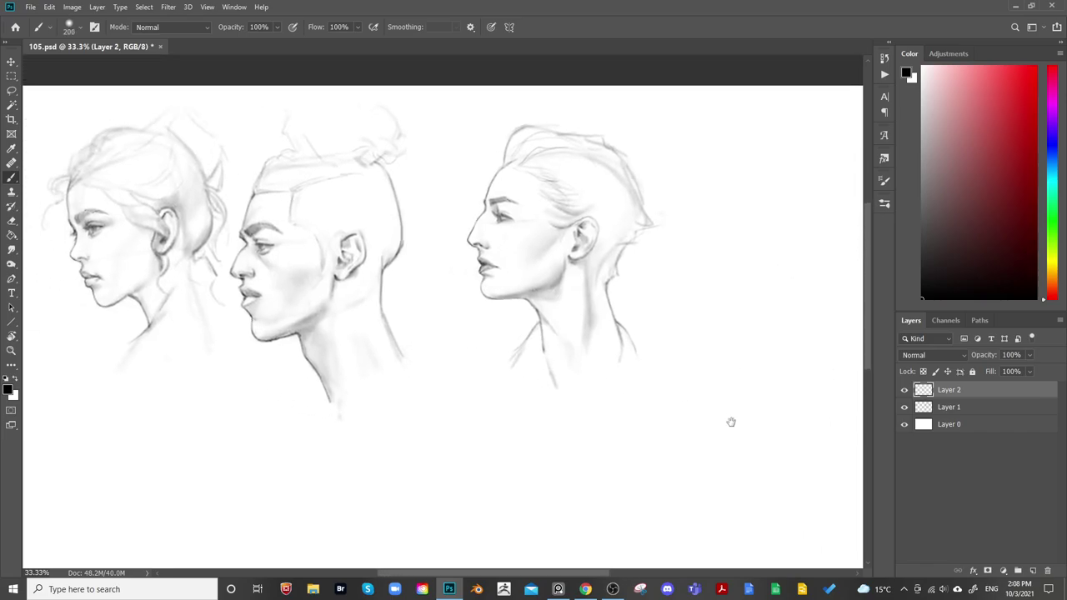
Move the woman's head closer to the male profile, merge its layer down and add a new empty Layer 2
key(ctrl+t)
key(ctrl+t)
mouse_move(624, 345)
mouse_down()
mouse_move(576, 358)
mouse_move(577, 340)
mouse_move(383, 388)
mouse_up()
key(Return)
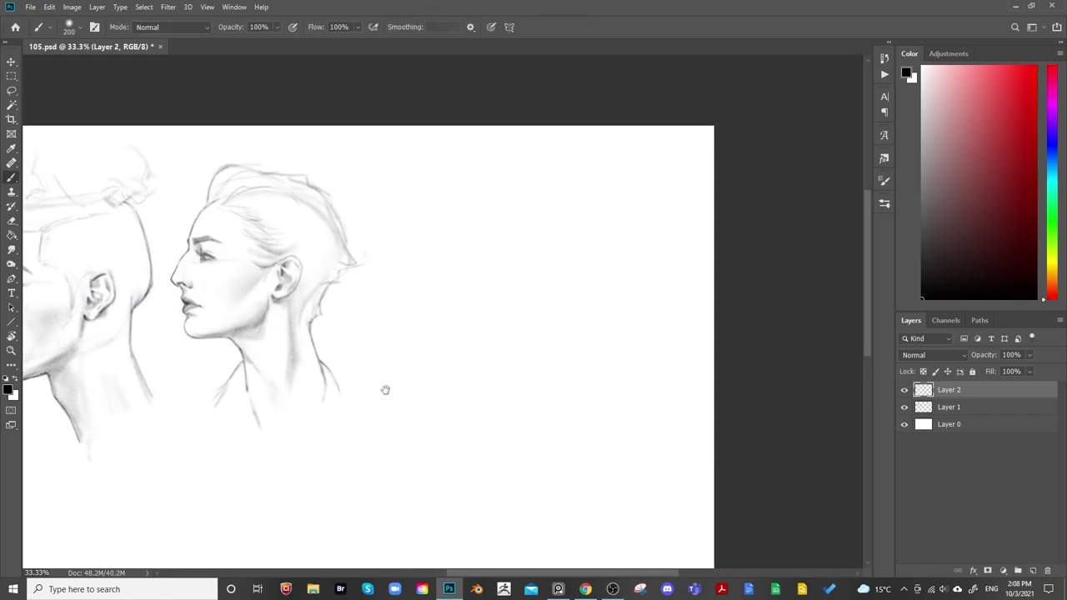
key(ctrl+e)
click(1034, 568)
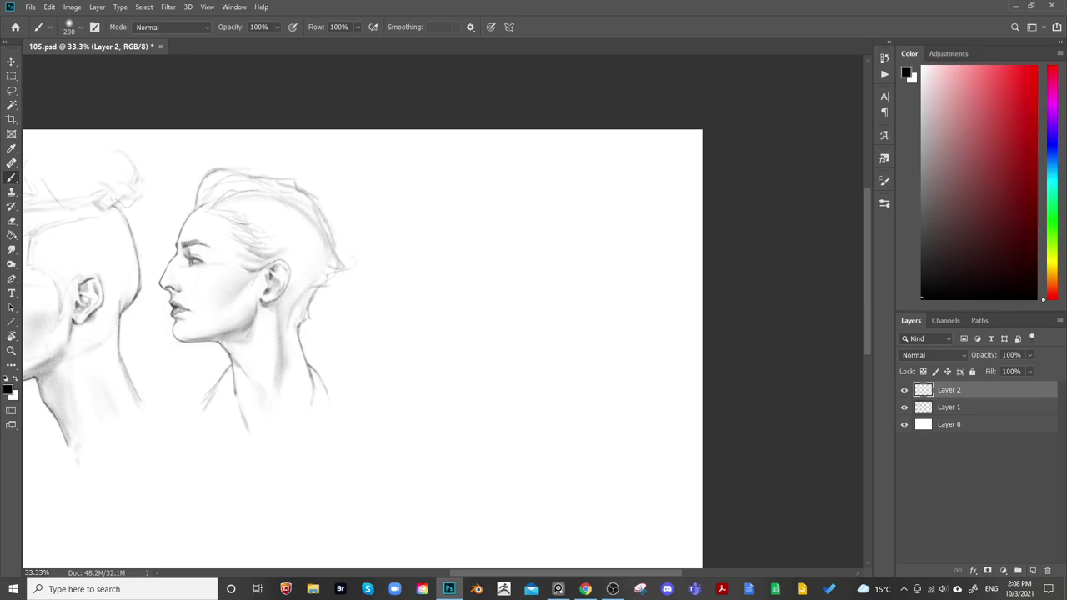
key(alt+Tab)
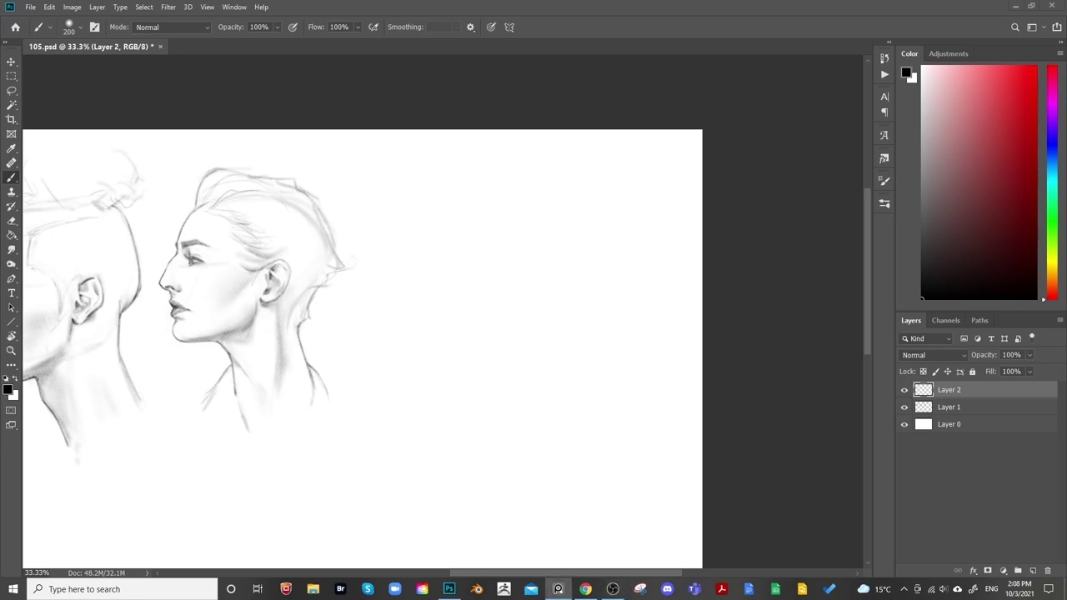
click(397, 282)
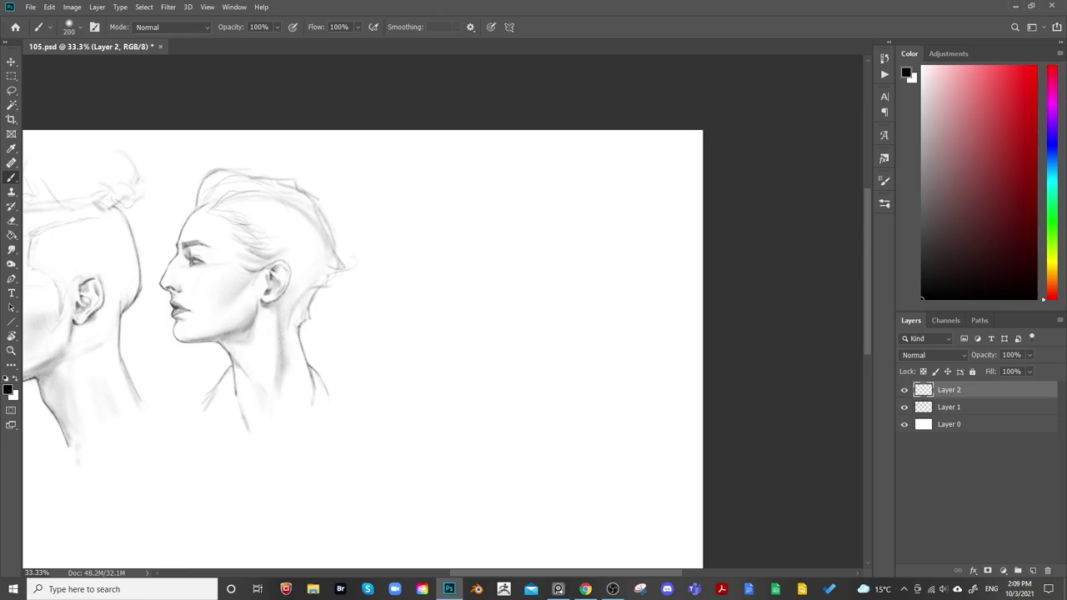
Sketch the faint cranium and back-of-neck outline of a new profile head beside the woman with an 80 px brush
key(bracketright)
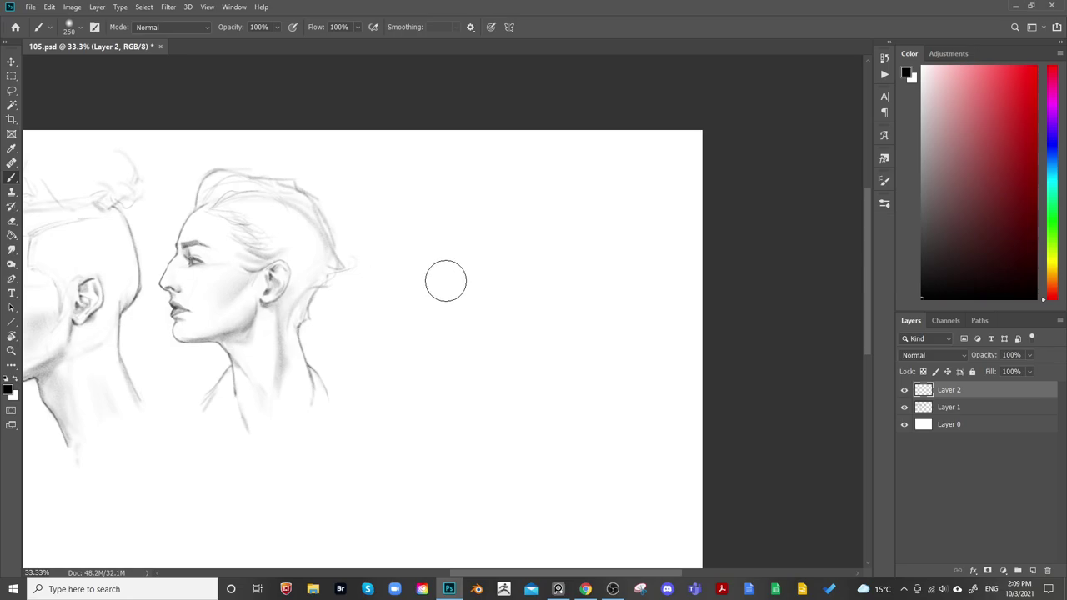
key(bracketleft)
key(bracketleft)
key(bracketleft)
key(bracketleft)
key(bracketleft)
drag(467, 205, 509, 204)
key(ctrl+z)
key(bracketleft)
mouse_move(436, 251)
mouse_down()
mouse_move(443, 218)
mouse_move(528, 198)
mouse_move(546, 211)
mouse_move(567, 265)
mouse_move(550, 308)
mouse_move(555, 362)
mouse_up()
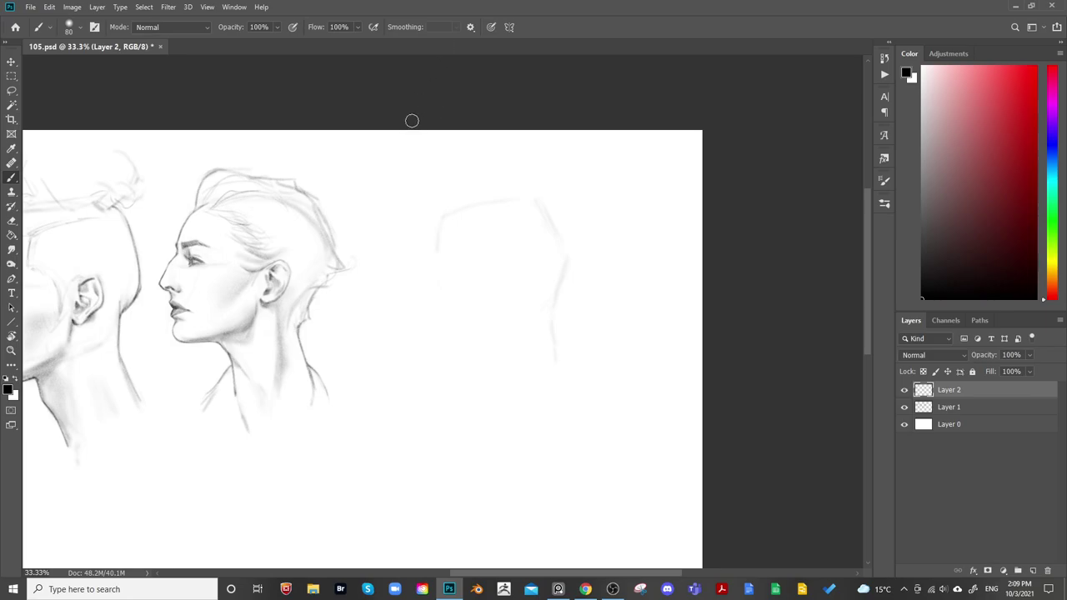
Block in the new head's skull base, face plane and jaw, and add the front and back neck lines
drag(540, 318, 514, 323)
mouse_move(440, 218)
mouse_down()
mouse_move(428, 250)
mouse_move(448, 294)
mouse_move(453, 287)
mouse_move(470, 305)
mouse_move(435, 277)
mouse_move(484, 324)
mouse_move(521, 319)
mouse_up()
mouse_move(434, 274)
mouse_down()
mouse_move(452, 360)
mouse_move(444, 326)
mouse_move(456, 360)
mouse_move(454, 346)
mouse_move(473, 373)
mouse_move(492, 367)
mouse_move(463, 371)
mouse_move(502, 365)
mouse_up()
key(e)
key(b)
mouse_move(519, 307)
mouse_down()
mouse_move(508, 349)
mouse_move(511, 316)
mouse_move(495, 360)
mouse_move(515, 343)
mouse_move(495, 369)
mouse_up()
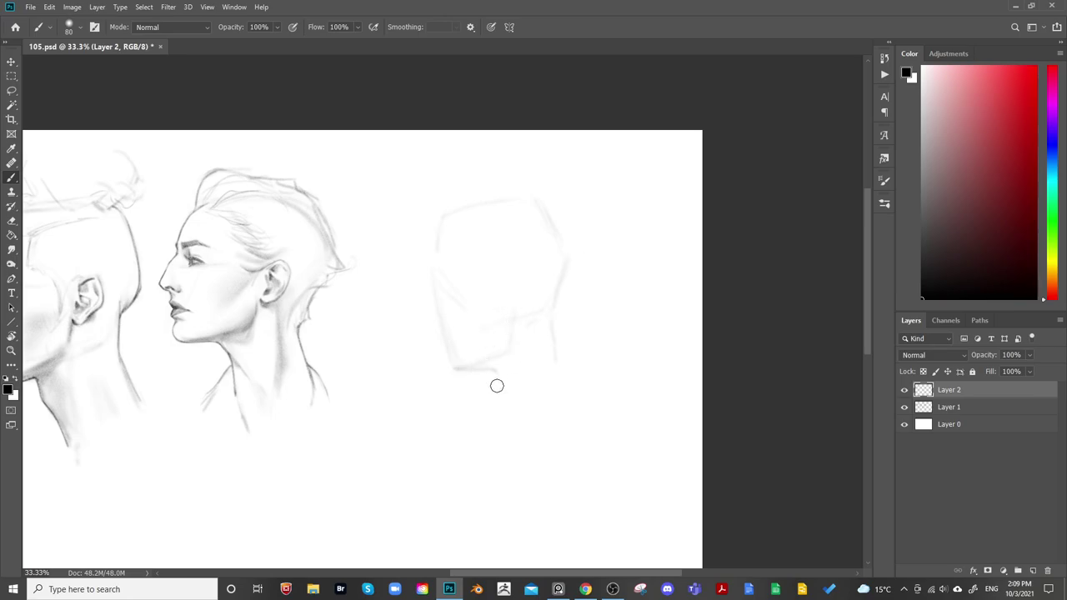
drag(492, 375, 527, 428)
mouse_move(552, 301)
mouse_down()
mouse_move(576, 383)
mouse_move(673, 305)
mouse_move(522, 321)
mouse_move(539, 332)
mouse_up()
Lasso the rough new head, enlarge it slightly in proportion, move it up toward the woman's head and deselect
key(l)
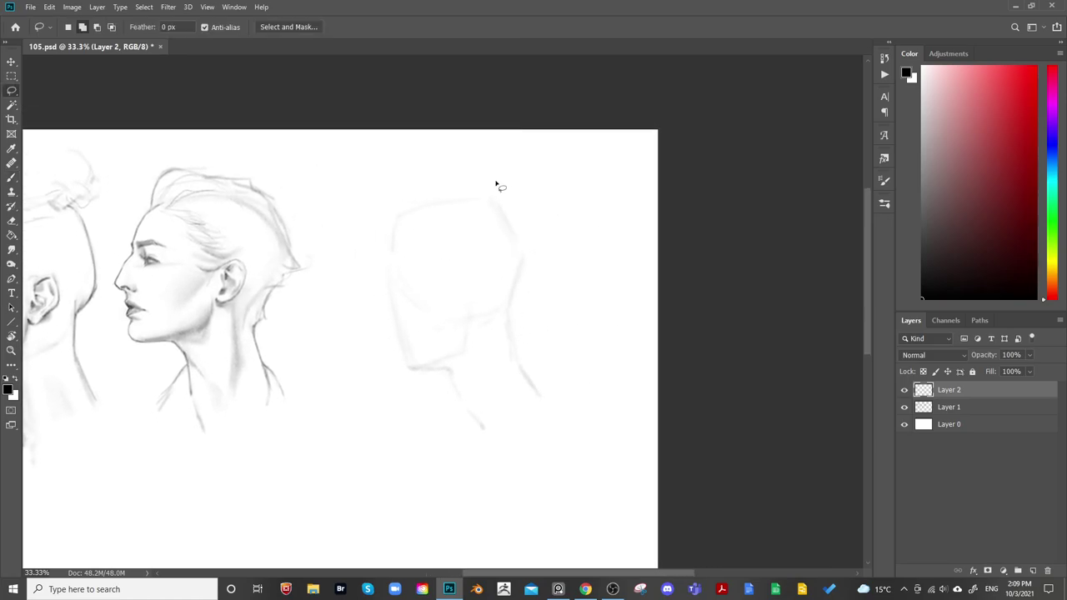
mouse_move(514, 186)
mouse_down()
mouse_move(354, 288)
mouse_move(544, 146)
mouse_move(597, 157)
mouse_up()
key(ctrl+t)
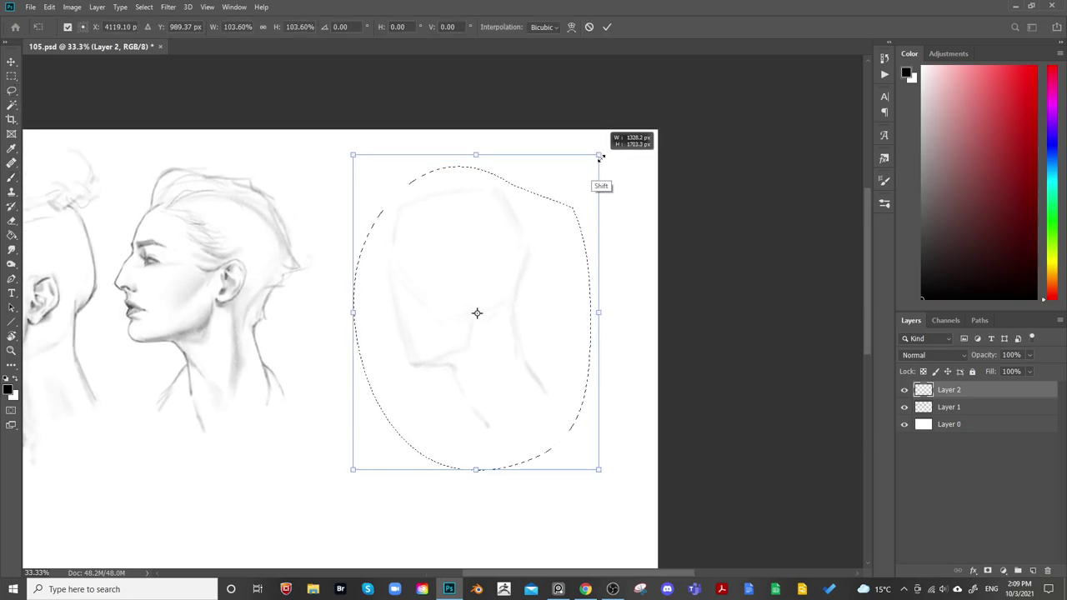
drag(572, 222, 542, 231)
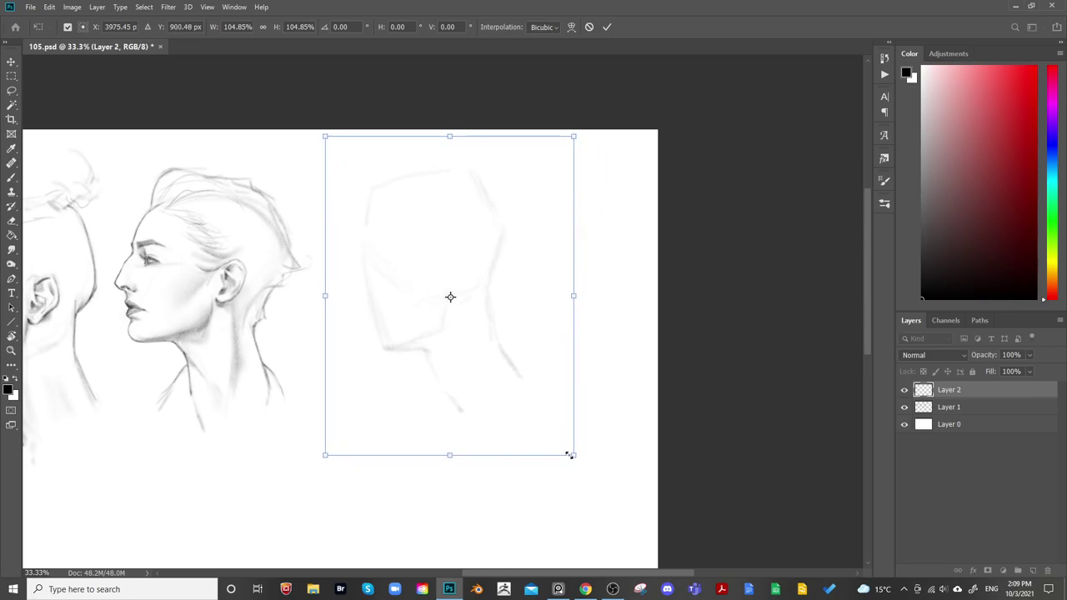
drag(569, 452, 578, 455)
key(Return)
key(ctrl+d)
Draw a slanted eye line from the front of the new head's face toward the ear with an 80 px brush
key(b)
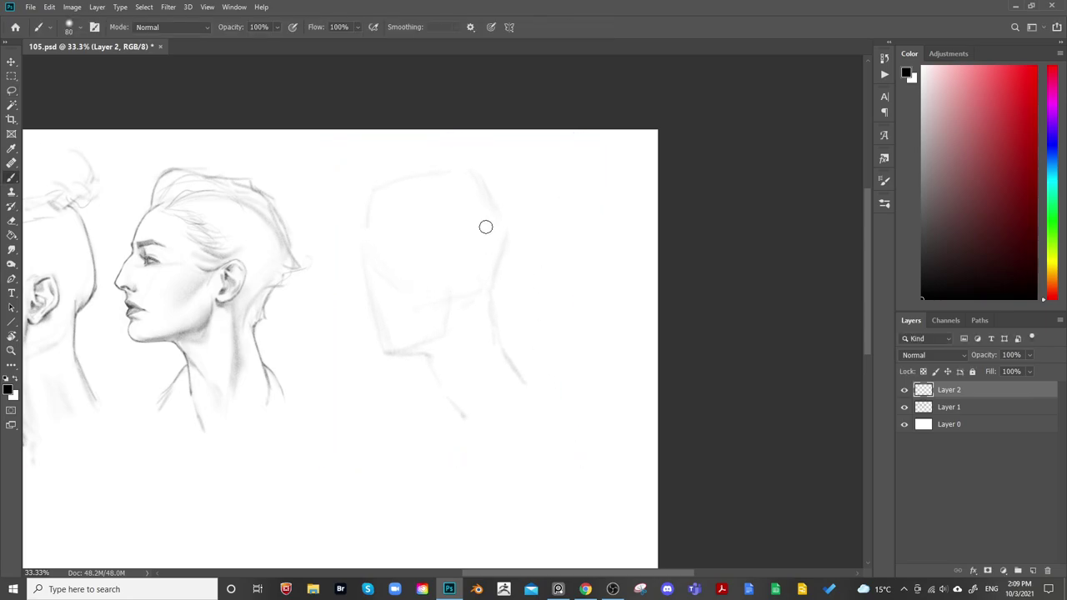
key(ctrl+plus)
mouse_move(444, 275)
mouse_down()
mouse_move(478, 310)
mouse_move(494, 308)
mouse_up()
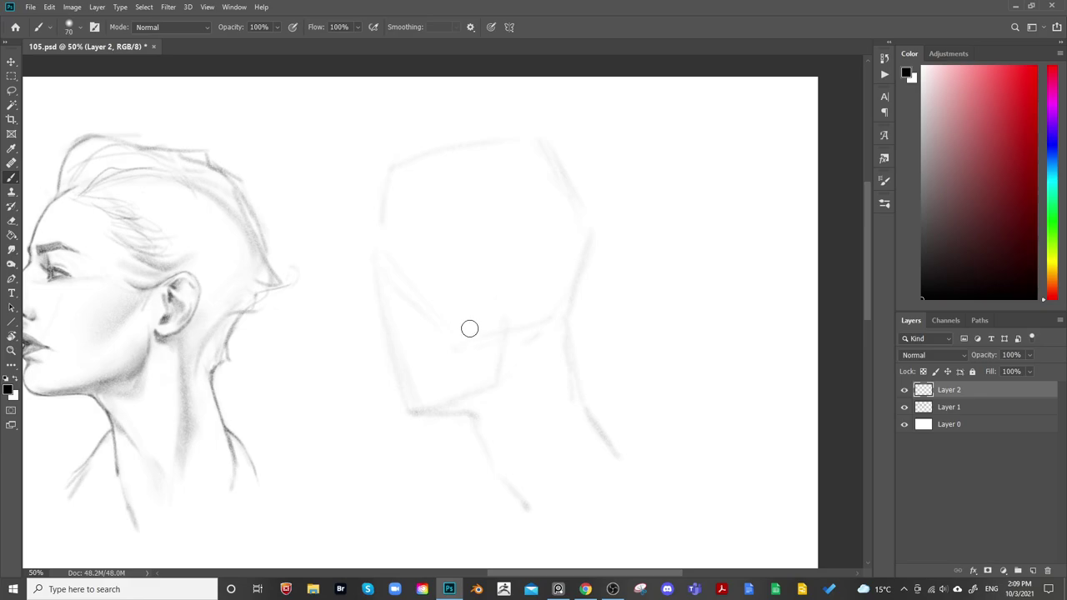
key(bracketleft)
key(bracketleft)
key(bracketleft)
key(bracketright)
key(bracketright)
key(bracketright)
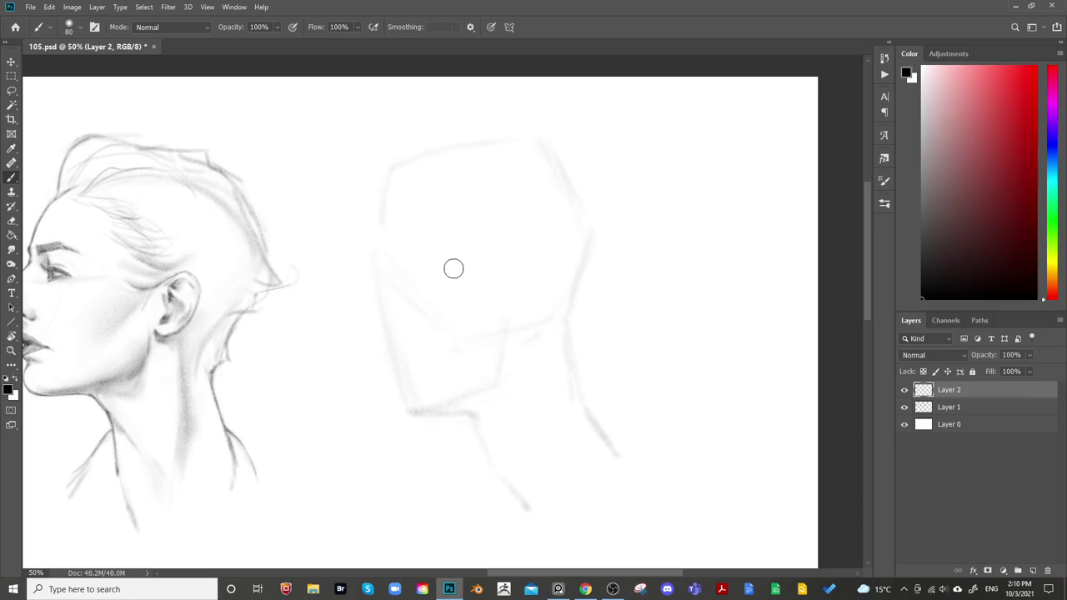
drag(374, 285, 480, 258)
key(ctrl+z)
mouse_move(375, 276)
mouse_down()
mouse_move(474, 248)
mouse_move(415, 254)
mouse_up()
key(space)
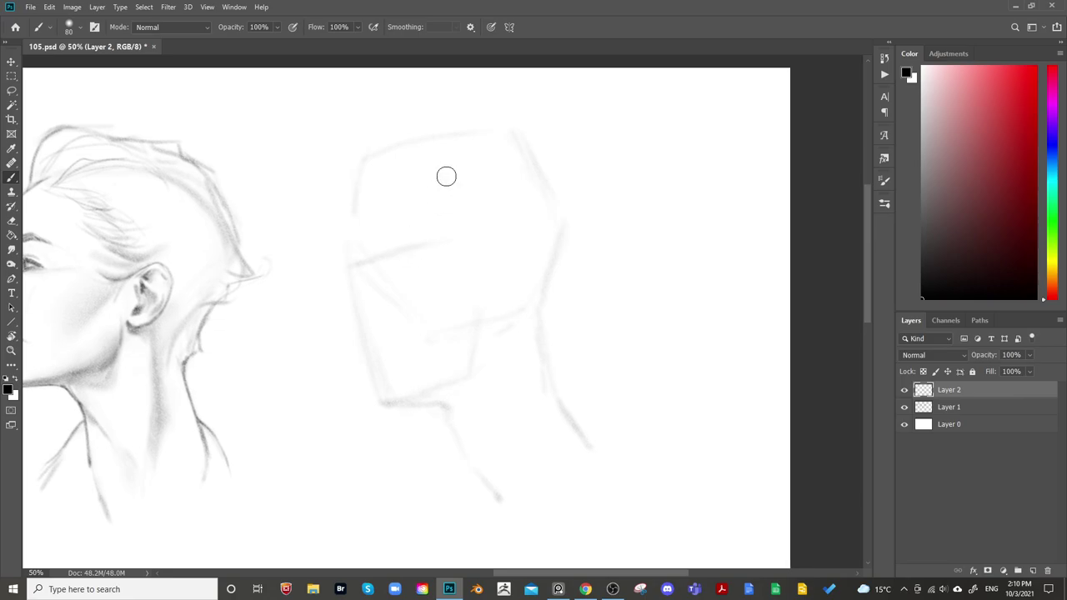
Outline the ear of the new head above the jaw corner with a 70 px brush
key([)
key([)
mouse_move(478, 244)
mouse_down()
mouse_move(475, 294)
mouse_move(493, 235)
mouse_move(511, 234)
mouse_move(528, 266)
mouse_move(511, 302)
mouse_move(483, 309)
mouse_up()
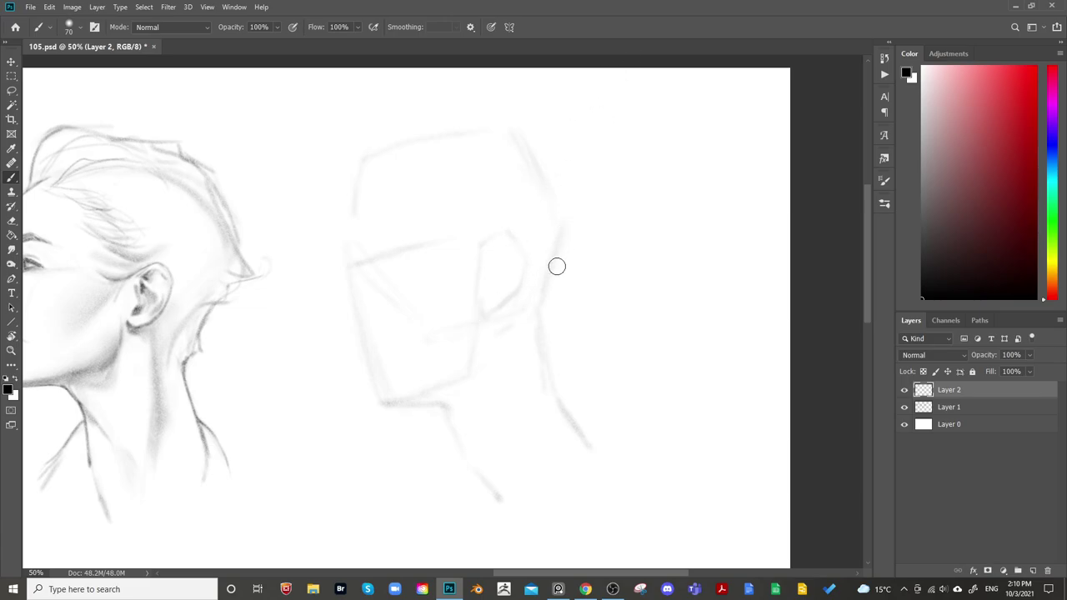
Strengthen the rear contour behind the new head's ear and add a shorter parallel line inside it with a 70 px brush
drag(557, 265, 544, 321)
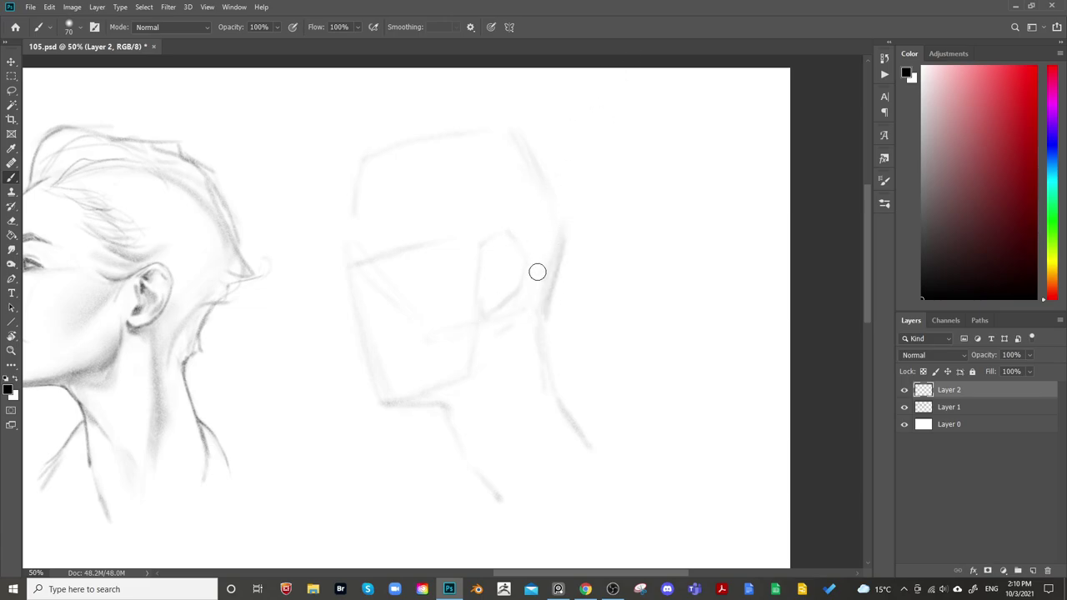
drag(539, 272, 529, 326)
drag(547, 185, 562, 236)
key(bracketleft)
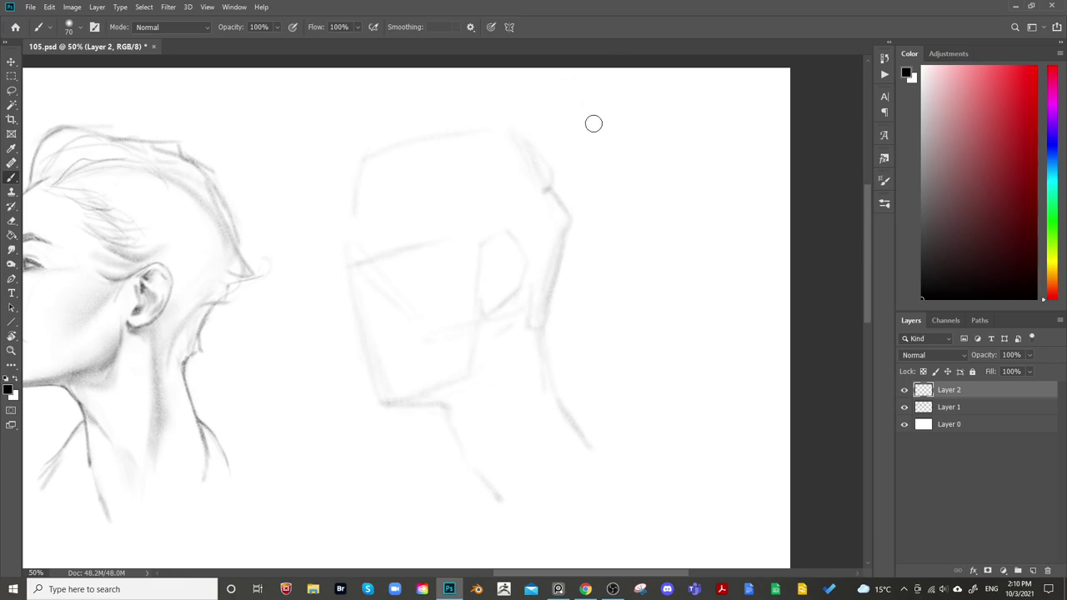
key(ctrl+z)
key(bracketleft)
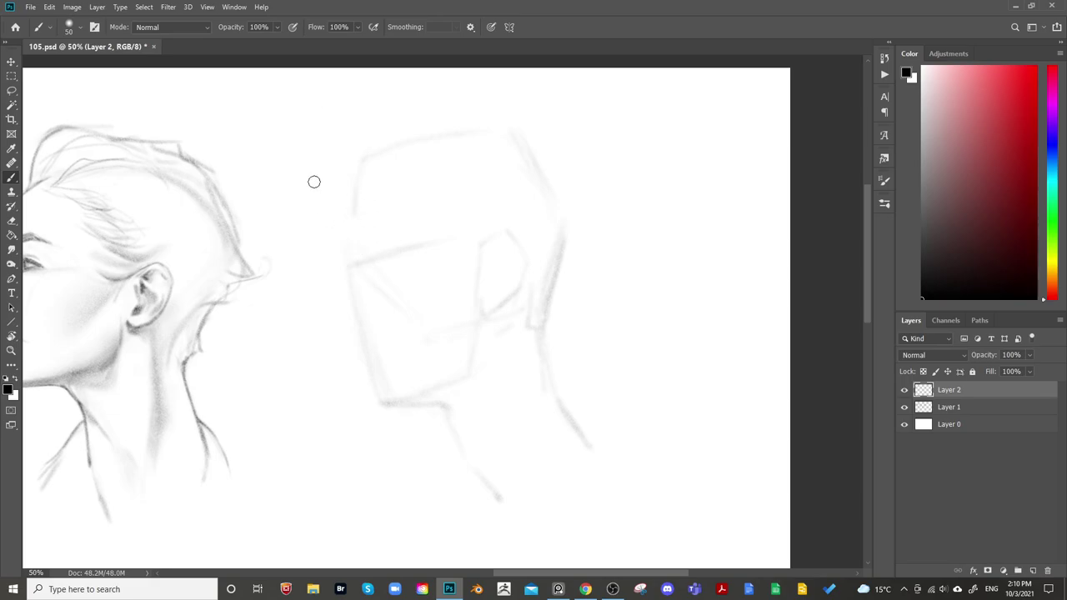
Sketch the brow ridge above the new head's eye line, from the front of the face toward the temple
key(bracketright)
key(bracketright)
key(bracketright)
mouse_move(347, 242)
mouse_down()
mouse_move(400, 226)
mouse_move(376, 237)
mouse_move(392, 231)
mouse_move(415, 246)
mouse_move(370, 230)
mouse_move(417, 247)
mouse_up()
Draw the new head's nose profile, underside and side plane with a 50 px brush
key(bracketleft)
key(bracketleft)
key(bracketleft)
key(bracketleft)
key(bracketright)
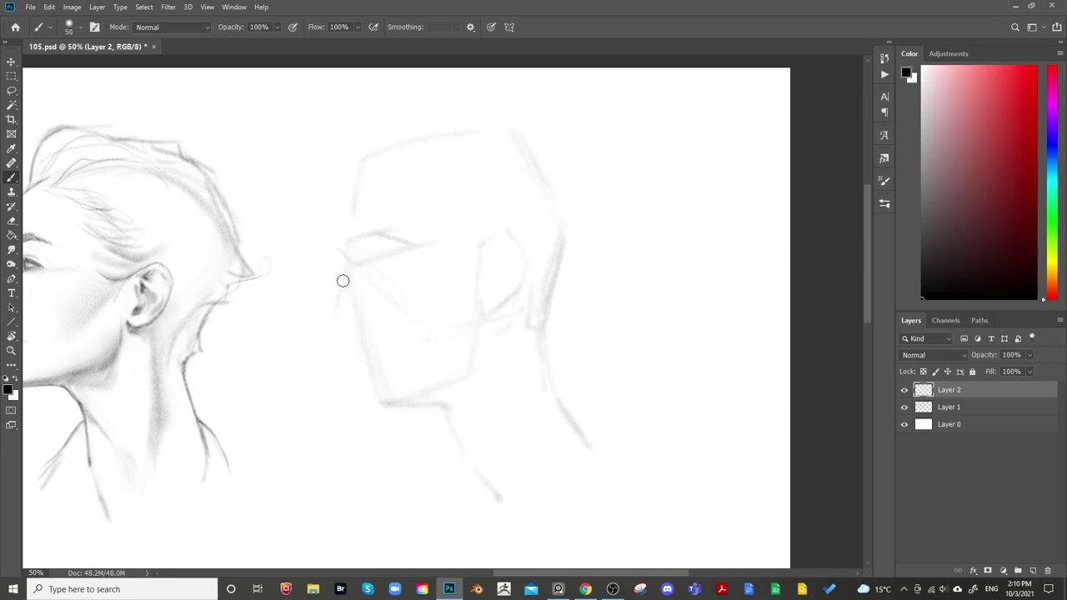
drag(346, 263, 331, 322)
drag(349, 341, 361, 364)
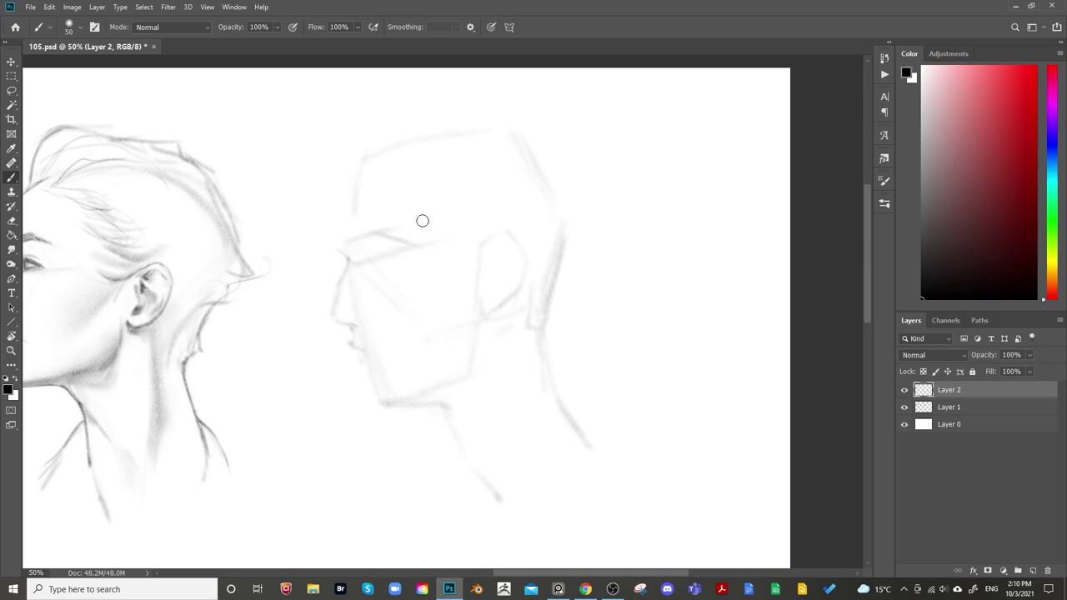
key(ctrl+z)
drag(357, 315, 366, 316)
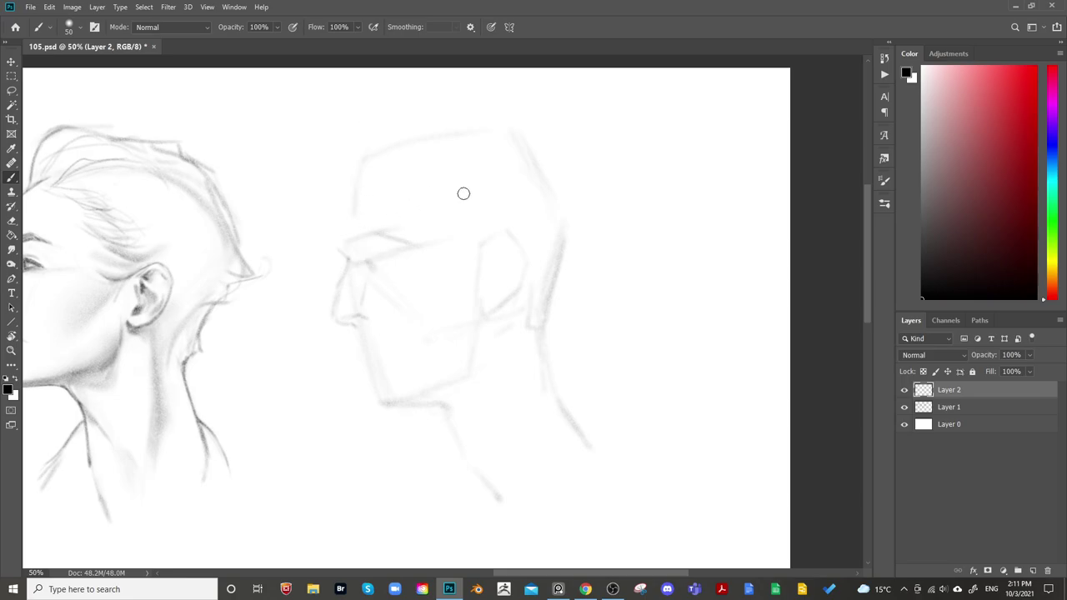
Sketch the eye under the new head's brow ridge with a 50 px brush
drag(527, 227, 599, 182)
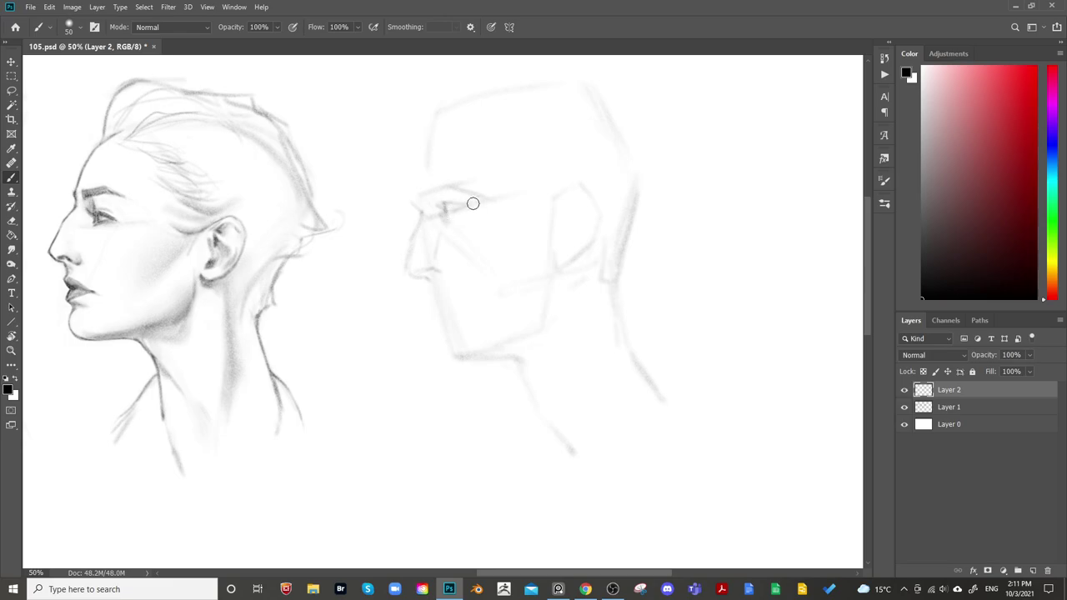
drag(608, 147, 648, 136)
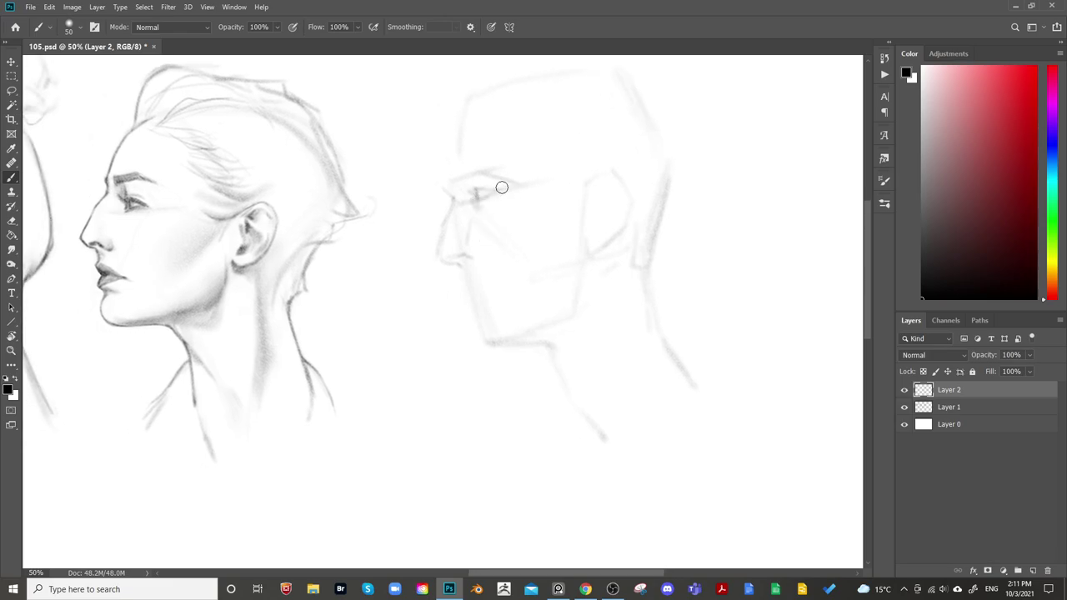
mouse_move(603, 139)
mouse_down()
mouse_move(744, 131)
mouse_move(662, 174)
mouse_up()
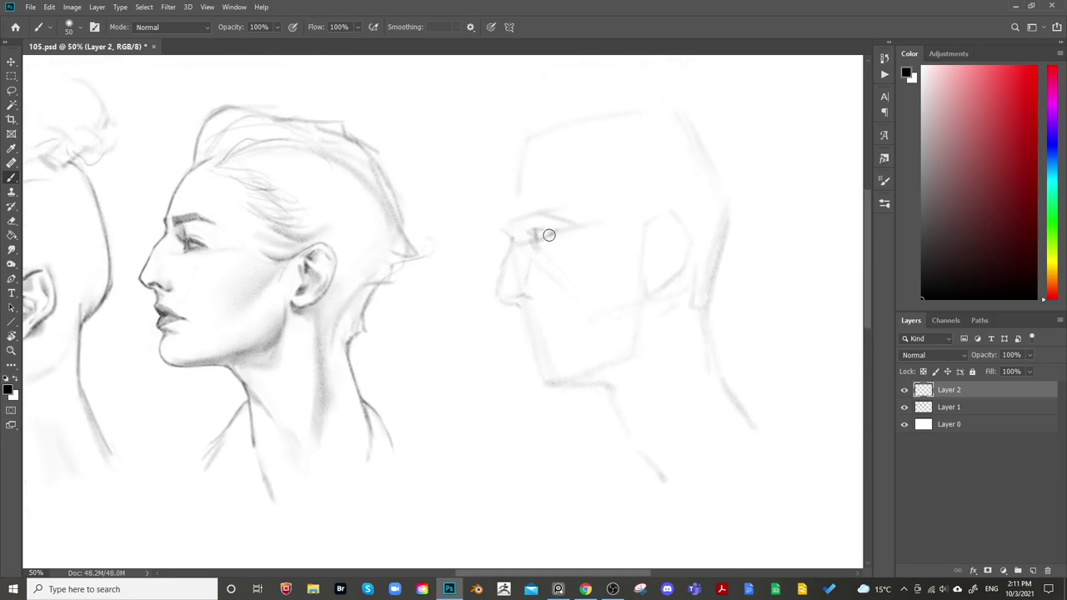
mouse_move(731, 178)
mouse_down()
mouse_move(772, 159)
mouse_move(591, 207)
mouse_up()
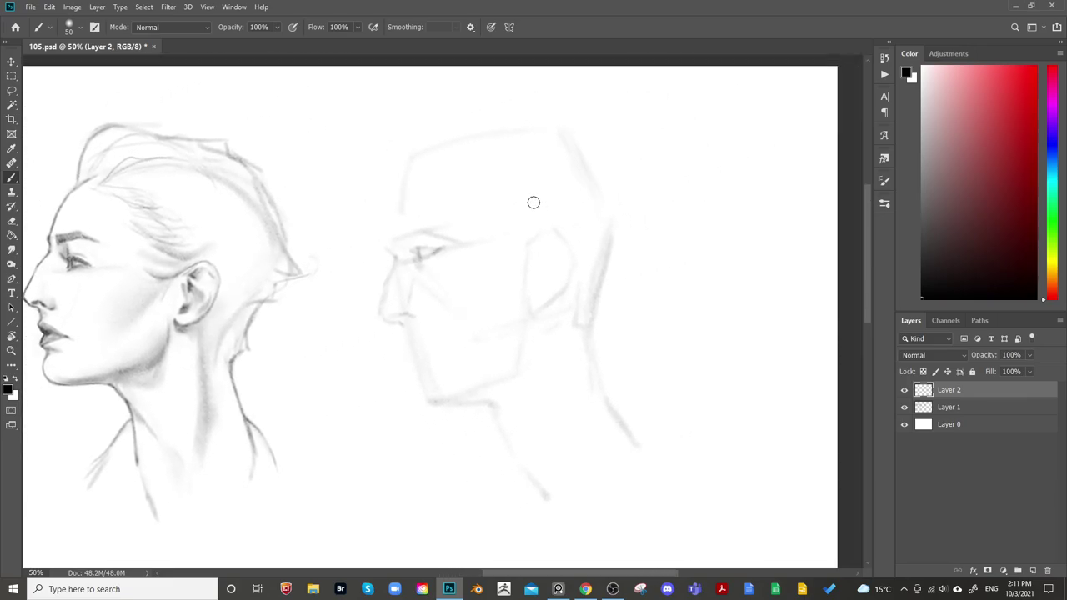
Block in the cheekbone plane below the outer eye and mark the mouth line with a 70 px brush
key(bracketright)
key(bracketright)
key(bracketright)
key(bracketleft)
key(bracketleft)
key(bracketleft)
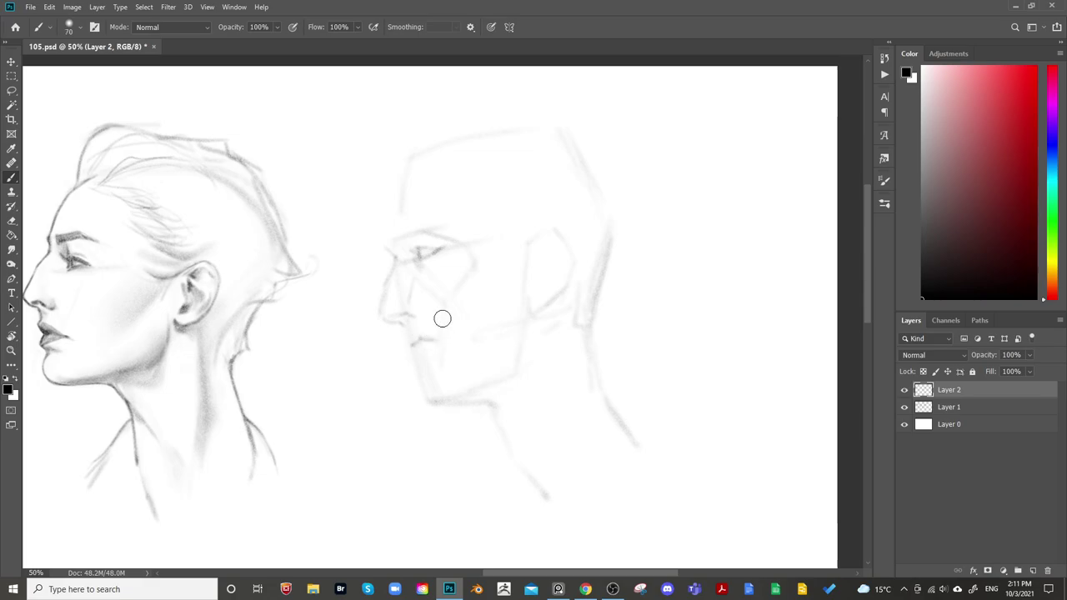
Draw the lip and chin profile and firm up the underside of the jaw with a 35 px brush
key(bracketleft)
key(bracketleft)
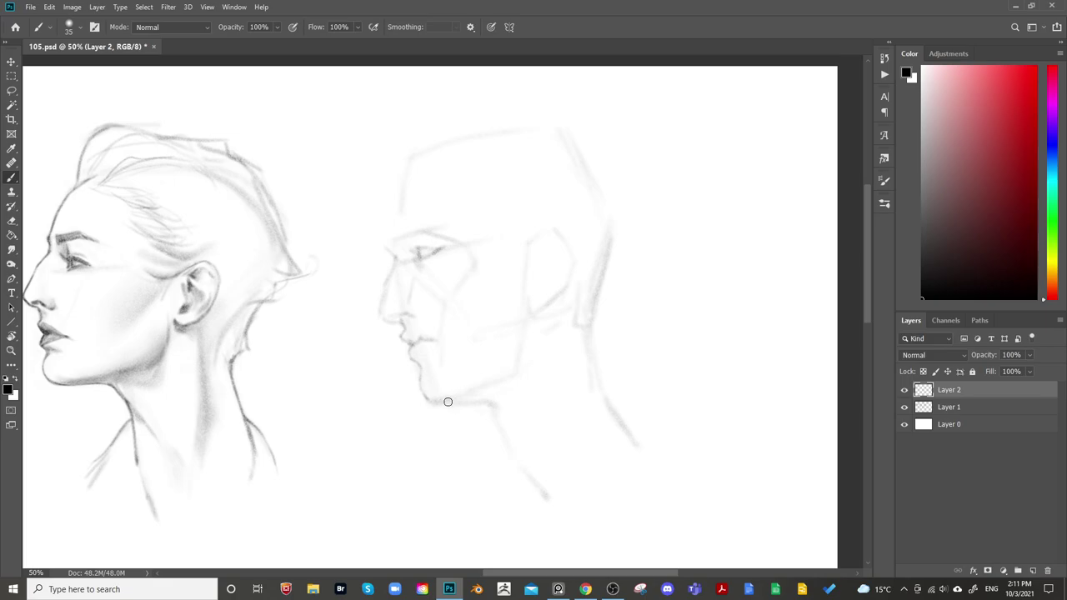
drag(458, 401, 489, 393)
key(e)
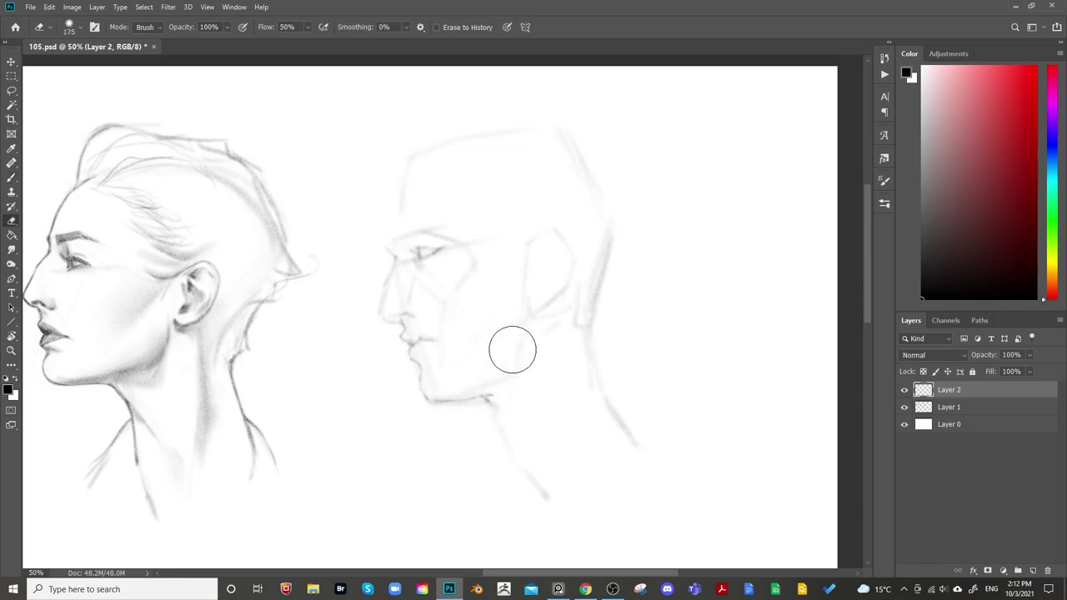
key(m)
key(e)
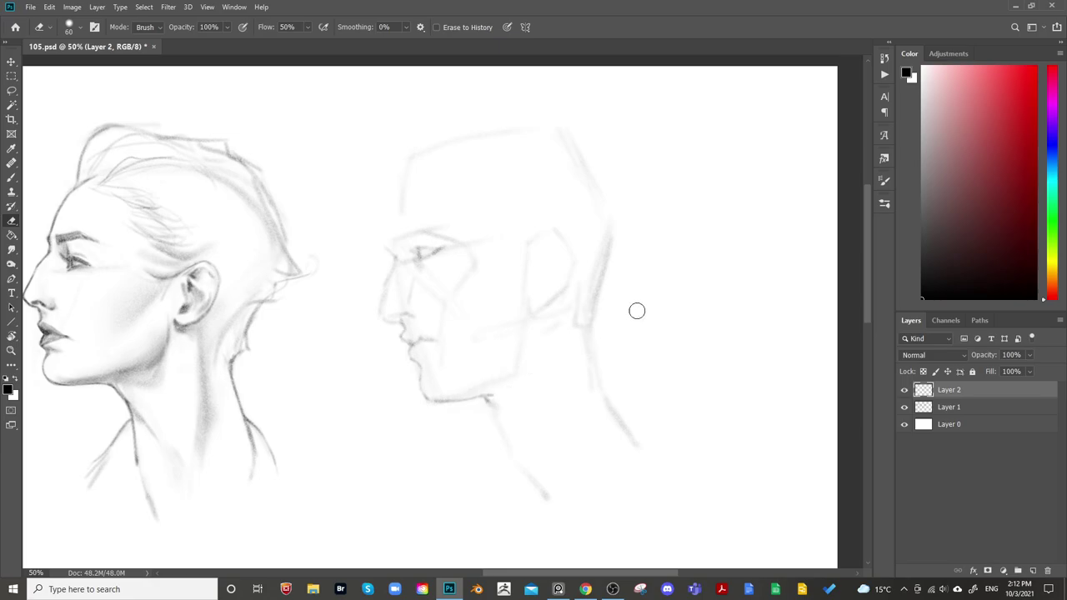
Define the new head's forehead contour and eyebrow, and add the front hairline with a 35 px brush
drag(636, 309, 564, 322)
key(ctrl+minus)
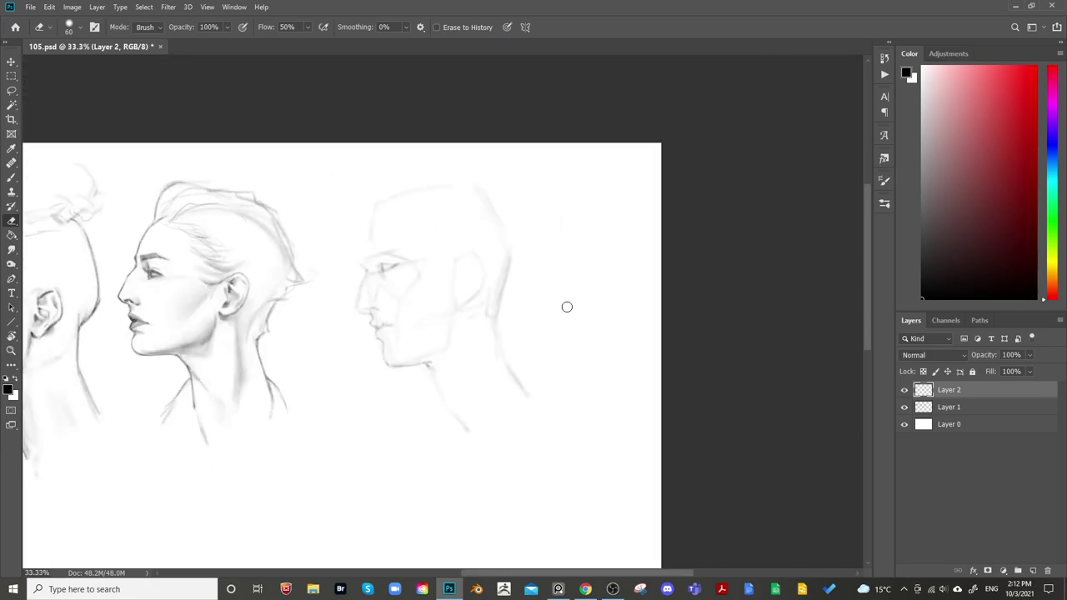
key(b)
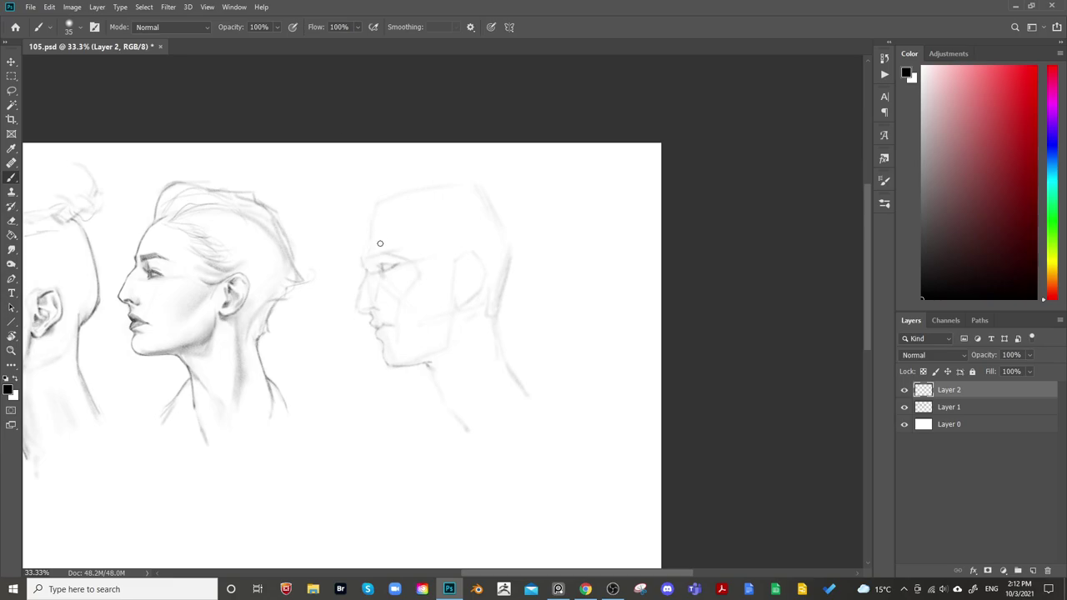
key(e)
key(b)
drag(554, 178, 592, 172)
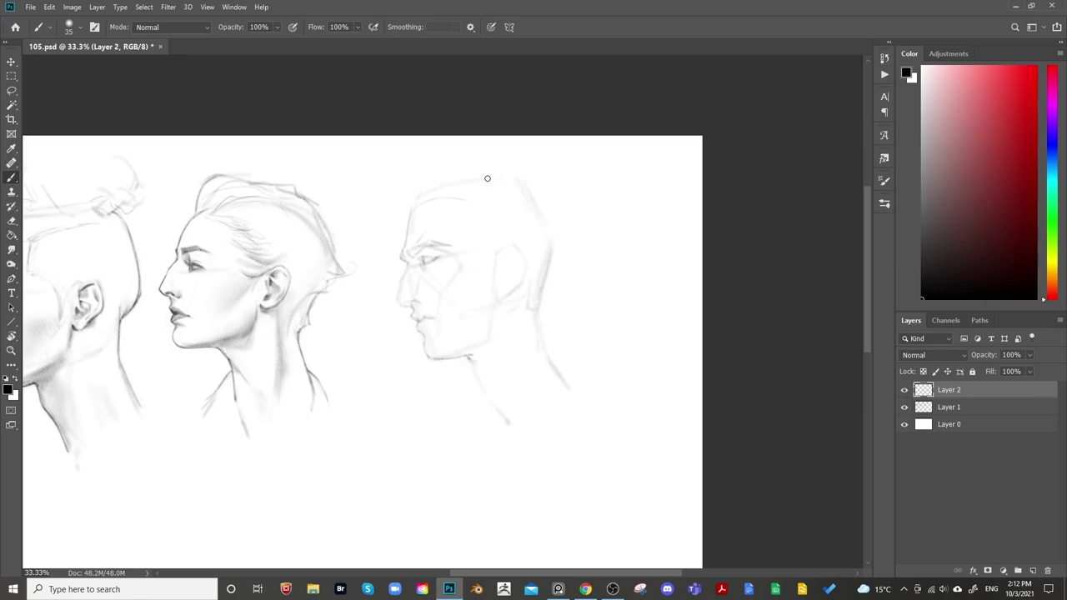
Outline the short hair over the crown and back of the skull, and extend the nape line down the neck
key(bracketright)
key(bracketright)
key(bracketright)
key(bracketright)
key(bracketleft)
key(bracketleft)
drag(445, 183, 505, 175)
mouse_move(536, 224)
mouse_down()
mouse_move(690, 155)
mouse_move(539, 205)
mouse_move(553, 239)
mouse_move(538, 277)
mouse_move(541, 249)
mouse_move(555, 262)
mouse_move(542, 302)
mouse_move(526, 149)
mouse_move(546, 330)
mouse_move(553, 346)
mouse_move(547, 319)
mouse_move(575, 375)
mouse_up()
key(])
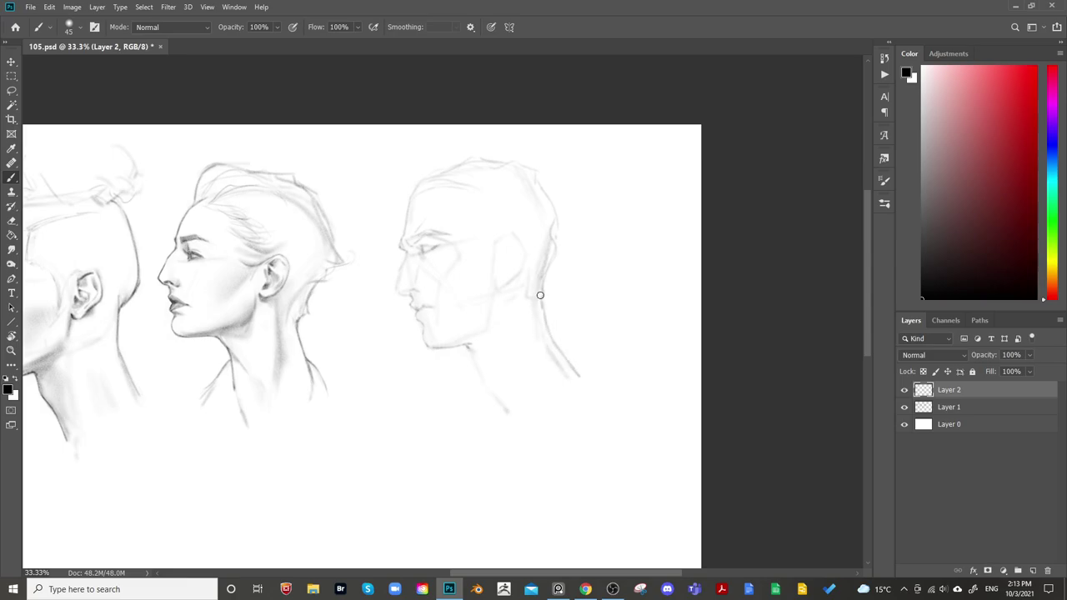
Erase the loose construction line inside the back of the new head's neck with a 60 px eraser
key(e)
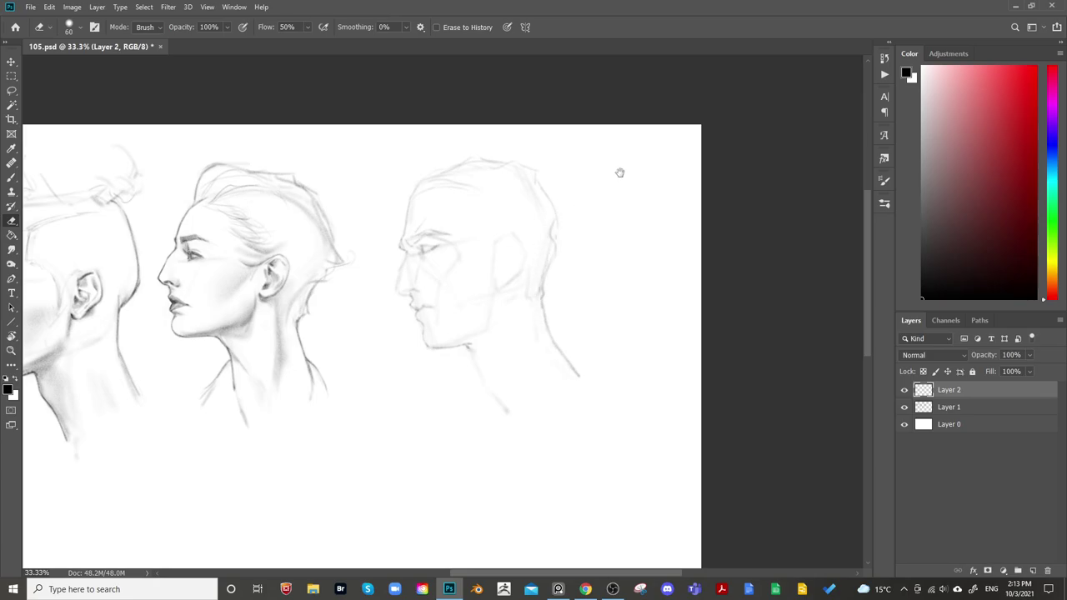
drag(620, 172, 662, 148)
drag(594, 239, 534, 248)
Firm up the front neck contour below the new head's chin with a 45 px brush and clean up its edge
key(b)
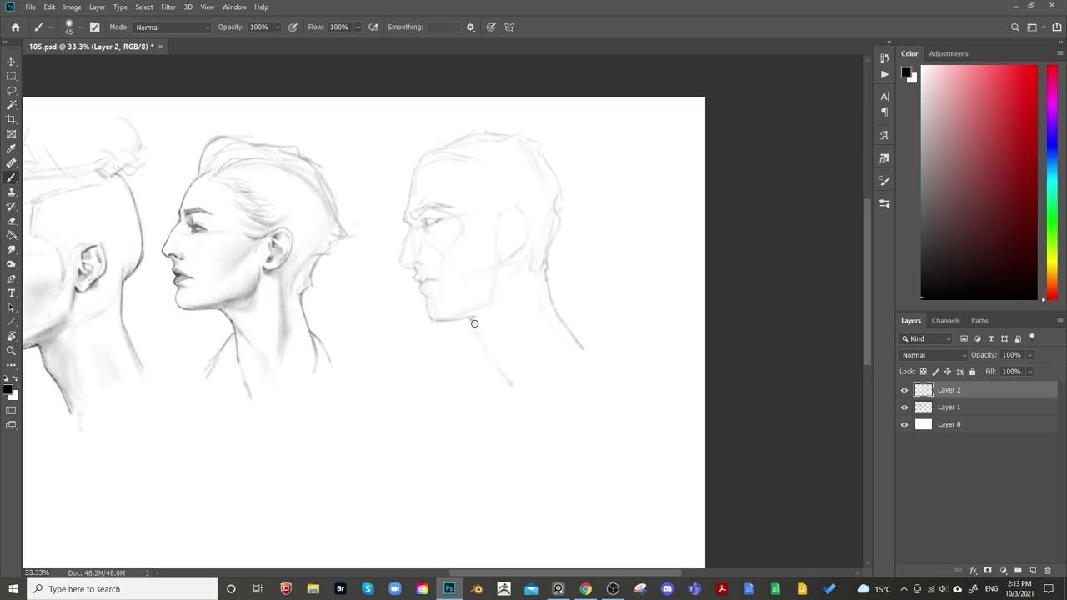
drag(489, 348, 503, 374)
key(e)
key(b)
Sketch the neck muscle lines running down from behind the ear and jaw with a larger brush
key(bracketright)
key(bracketright)
key(bracketright)
key(bracketright)
drag(529, 282, 531, 375)
drag(535, 276, 547, 365)
drag(499, 324, 512, 381)
Add a short collarbone stroke at the base of the front neck line with a 45 px brush
key(bracketleft)
key(bracketleft)
key(bracketleft)
key(bracketleft)
key(e)
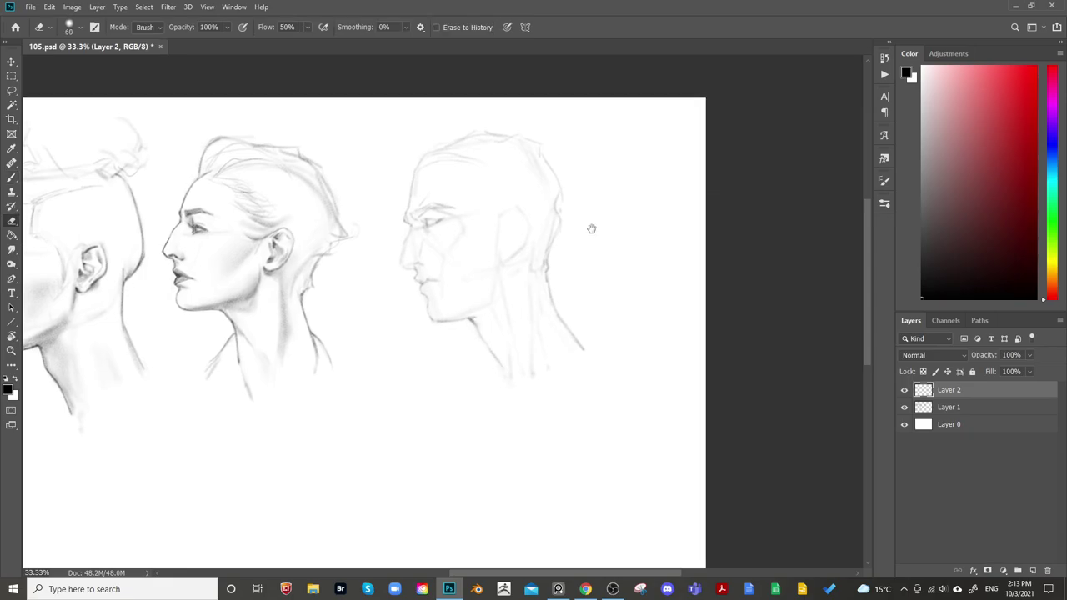
drag(591, 228, 617, 213)
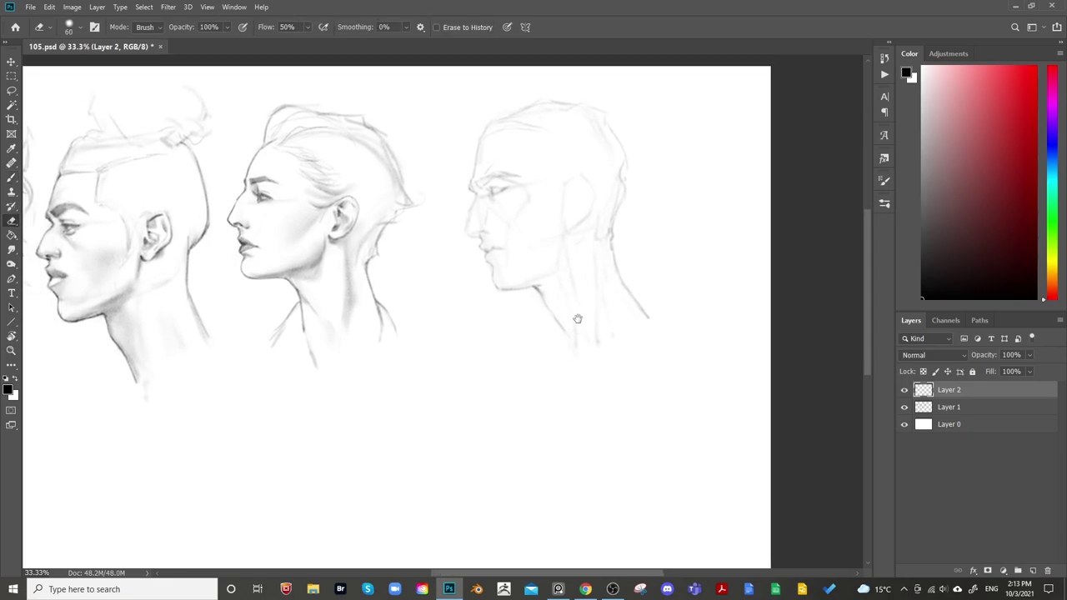
key(b)
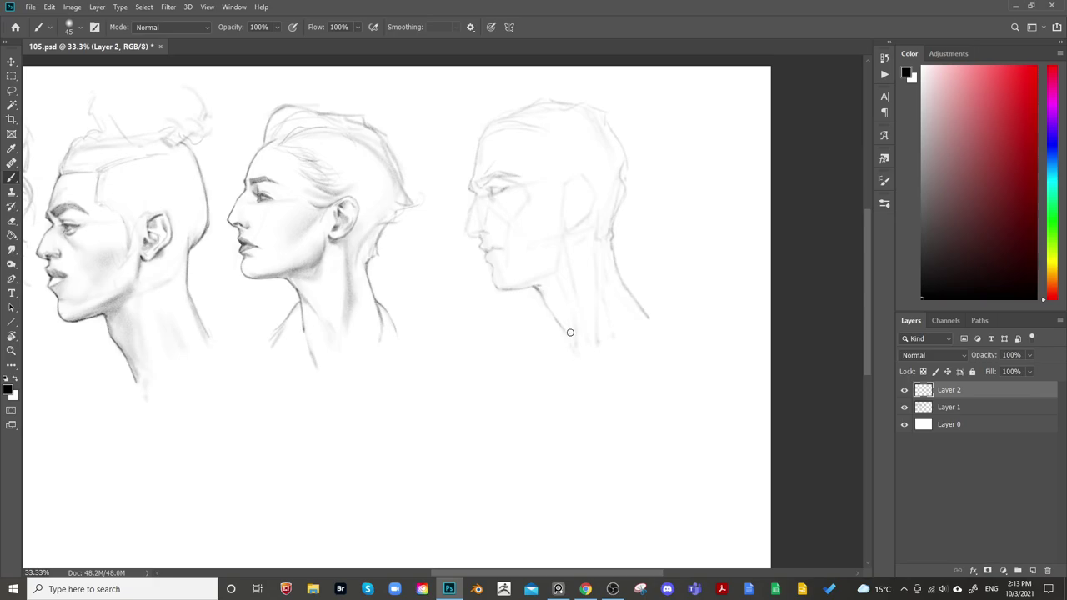
drag(565, 333, 562, 367)
Refine the new head's nose contour from bridge to tip with a 20 px brush and clean its edge with the eraser
drag(614, 322, 709, 292)
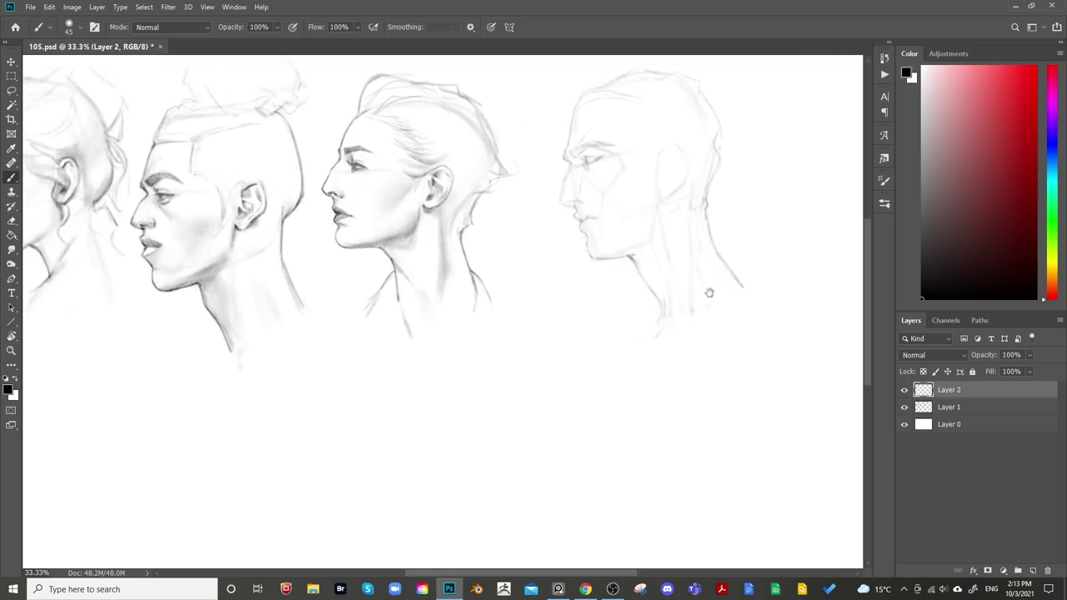
key(ctrl+shift+h)
drag(450, 361, 567, 382)
key(ctrl+shift+h)
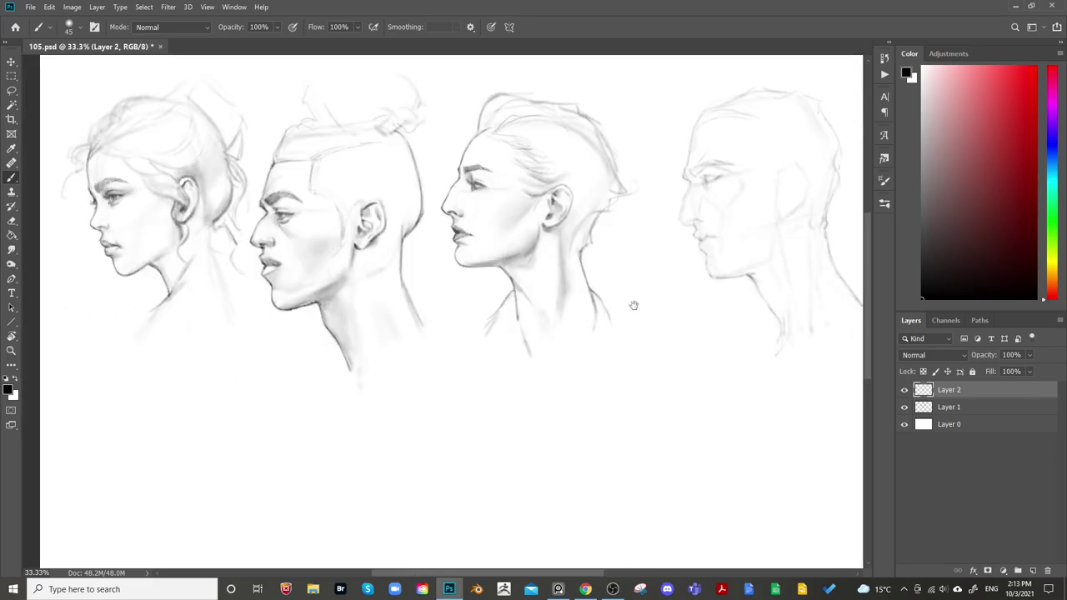
drag(628, 307, 388, 379)
drag(525, 302, 495, 331)
key(ctrl+plus)
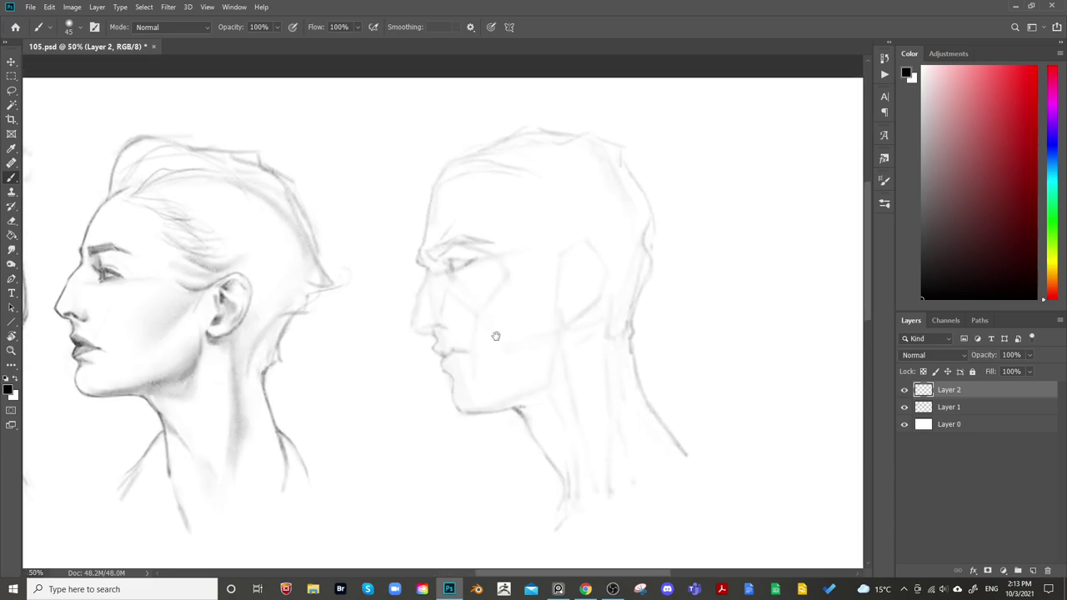
key(bracketleft)
key(bracketleft)
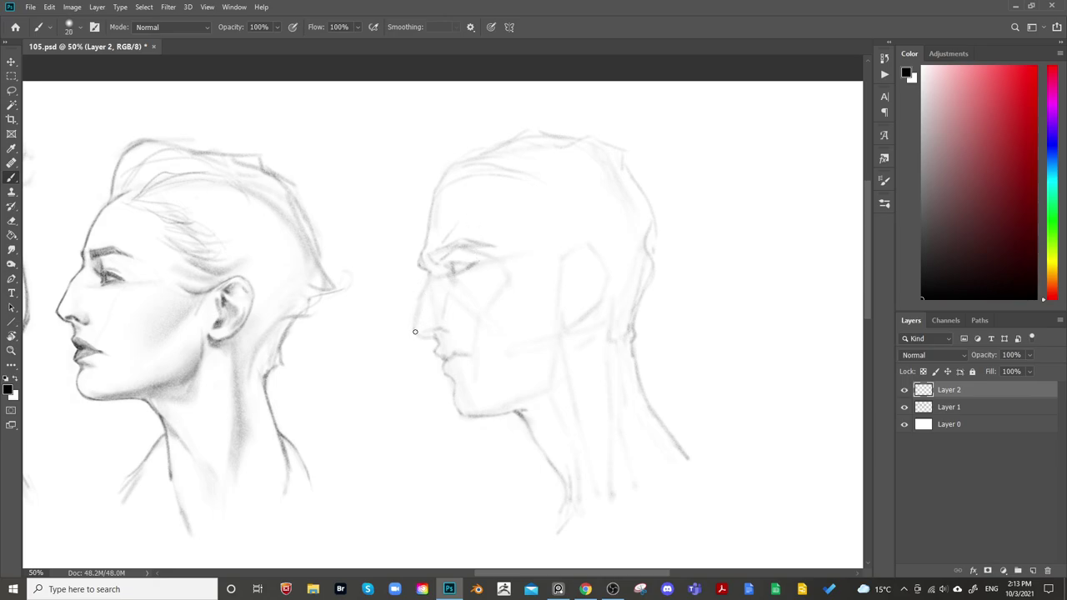
drag(419, 333, 429, 336)
key(e)
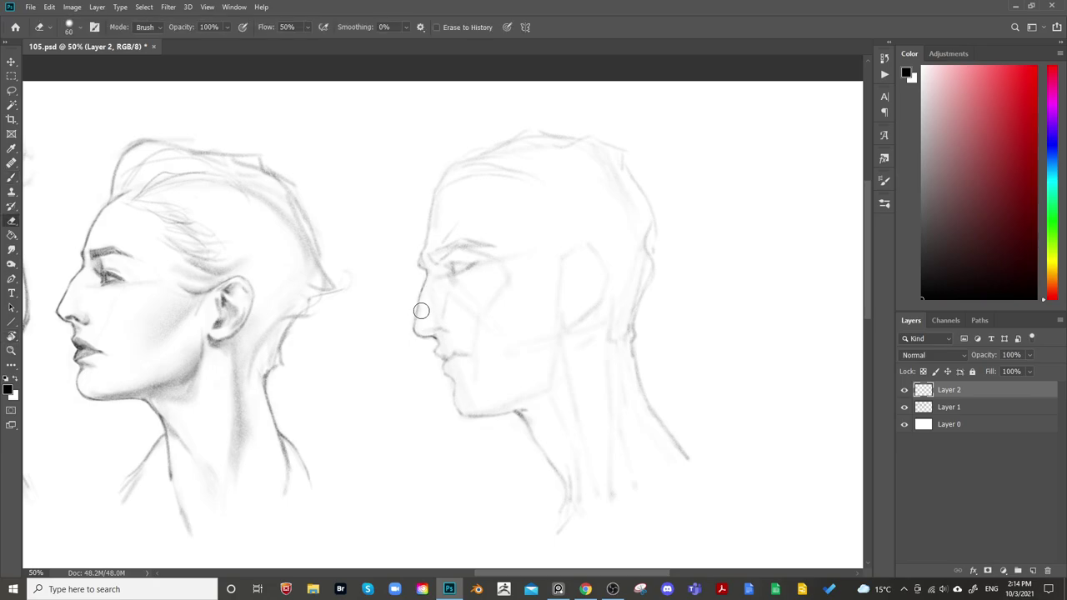
Define the inner eye corner and shade the nostril wing and underside of the nose, varying the brush size
key(b)
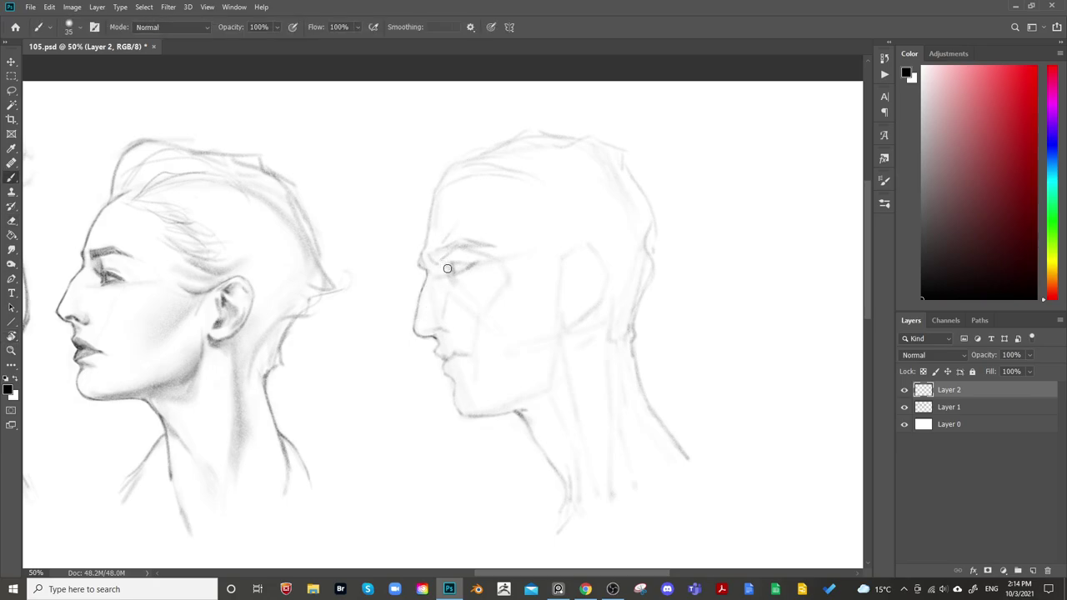
key(bracketright)
key(bracketright)
key(bracketright)
key(bracketright)
key(bracketright)
key(bracketleft)
key(bracketleft)
key(bracketleft)
key(bracketleft)
key(bracketleft)
key(bracketleft)
key(bracketright)
key(bracketright)
key(bracketleft)
Clean up the area around the upper lip and darken the upper lip and mouth line with a 40 px brush
key(e)
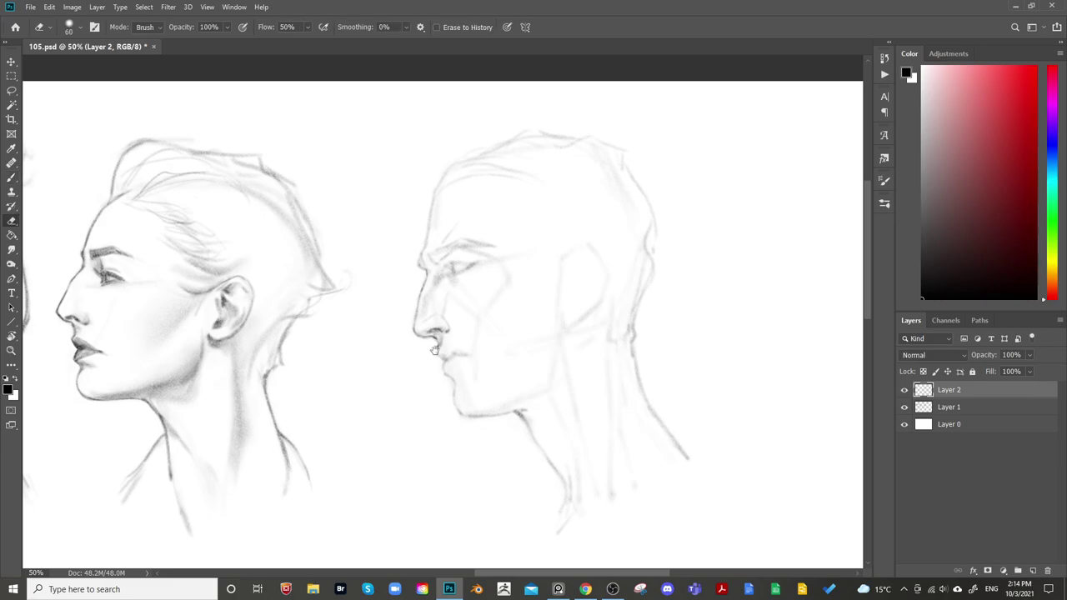
key(b)
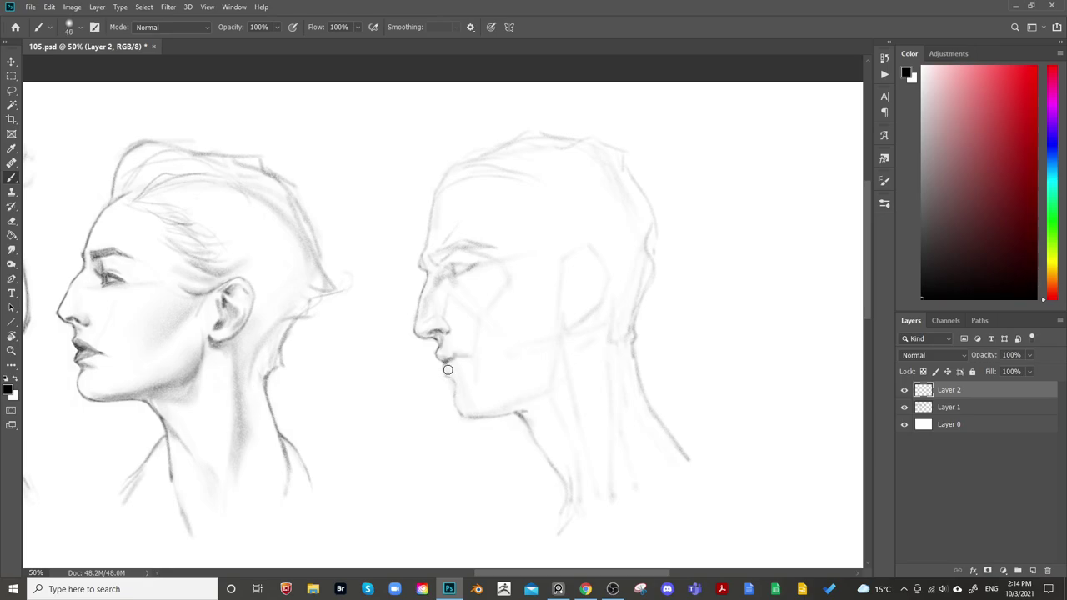
key(])
key(])
key(])
key(])
key(])
key(])
key(])
key(])
drag(456, 368, 452, 372)
key(ctrl+z)
Define the mouth opening and lower lip with a 20 px brush
key(bracketleft)
key(bracketleft)
key(bracketleft)
key(bracketleft)
key(bracketleft)
key(bracketleft)
key(bracketleft)
key(bracketleft)
key(bracketleft)
key(e)
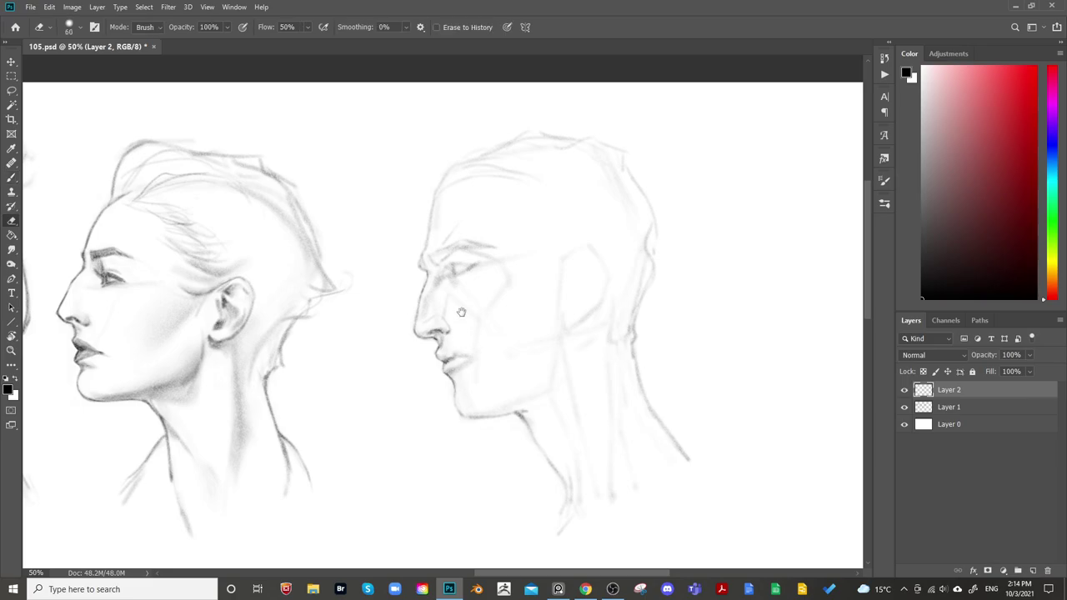
Shade the hollow beneath the lower lip with a slightly larger brush
key(b)
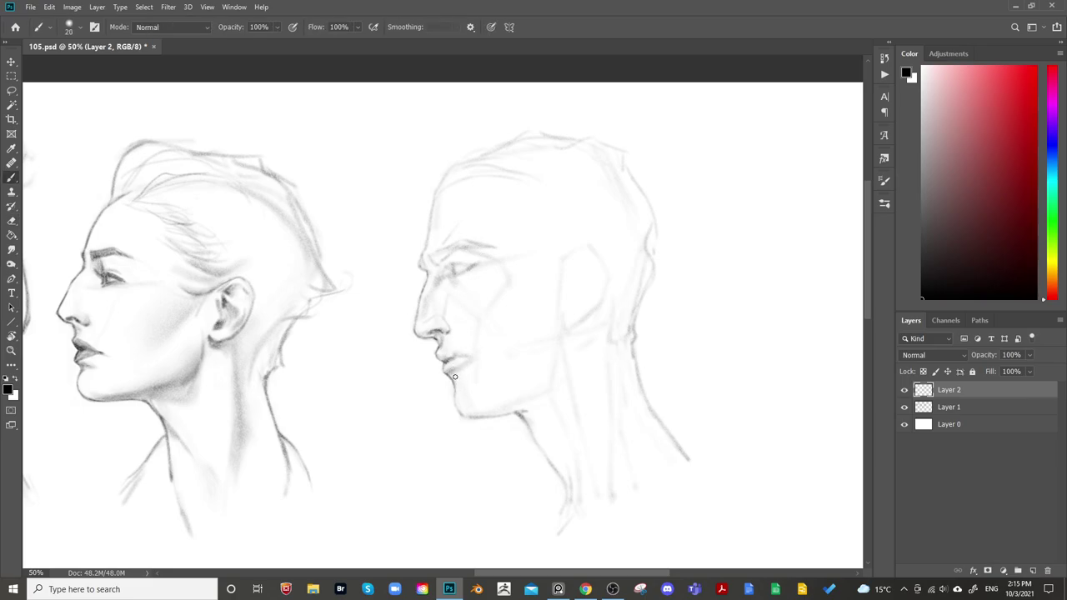
key(bracketright)
key(bracketright)
Soften the shading around the mouth corner with an enlarged eraser and darken the chin contour with a 20 px brush
key(e)
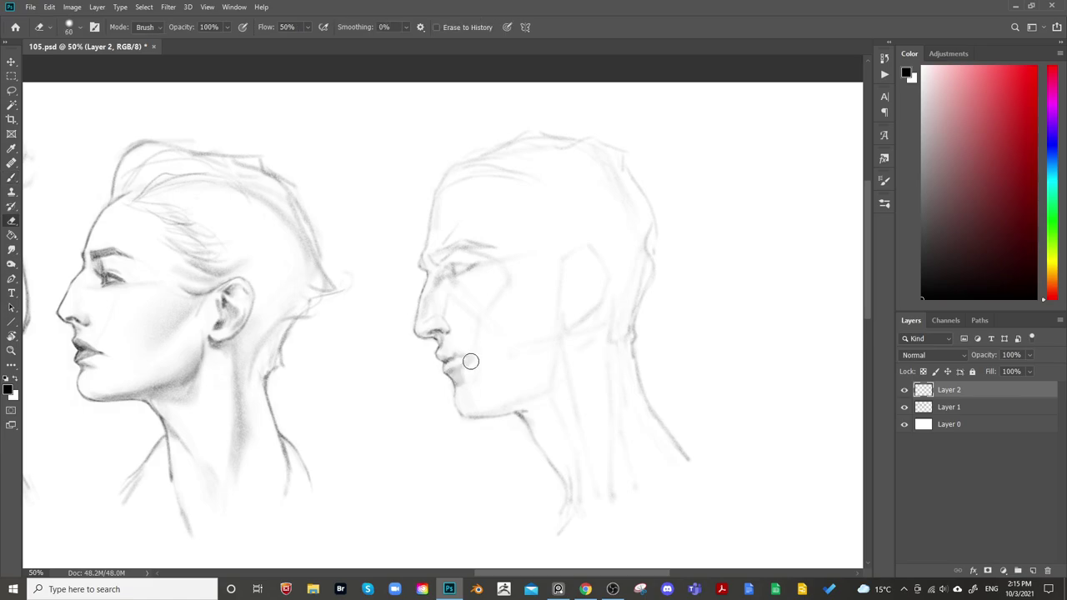
key(bracketright)
key(bracketright)
key(bracketright)
key(b)
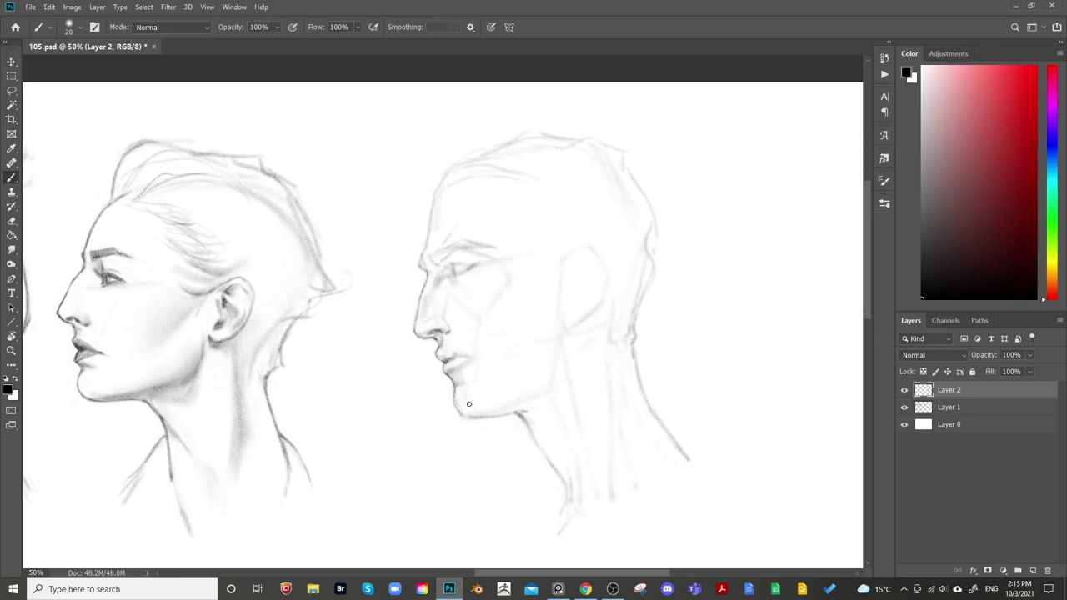
Shade the side of the jaw on the fourth head with a soft brush enlarged to about 300 px
key(e)
key(b)
mouse_move(550, 391)
mouse_down()
mouse_move(462, 440)
mouse_move(497, 340)
mouse_up()
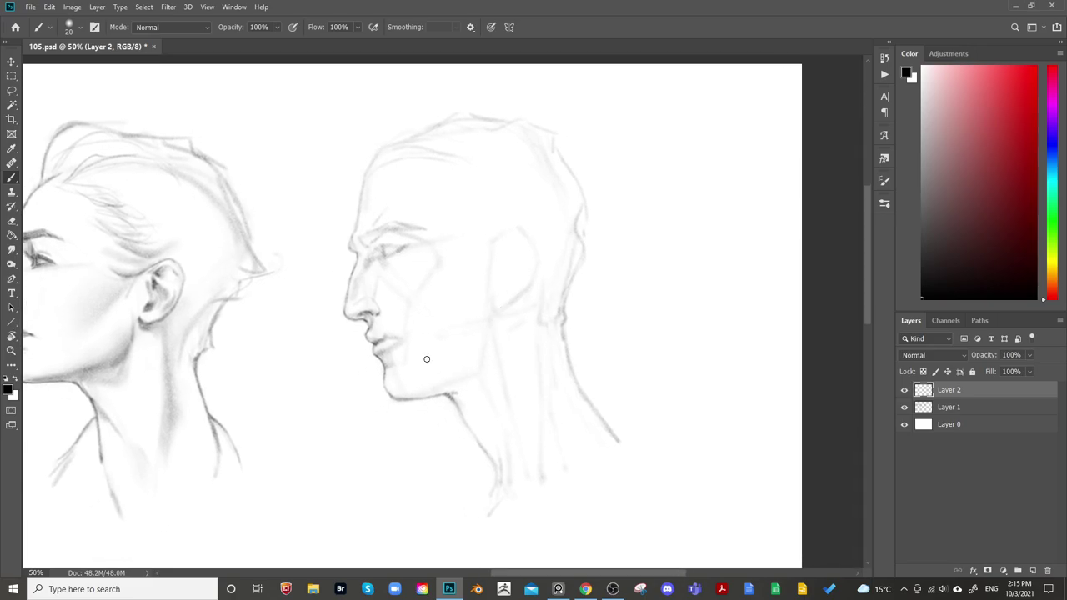
key(bracketright)
key(bracketright)
key(bracketright)
key(bracketright)
key(bracketright)
key(bracketright)
key(bracketright)
key(bracketright)
key(bracketright)
key(bracketright)
key(bracketright)
key(bracketright)
key(bracketright)
key(bracketright)
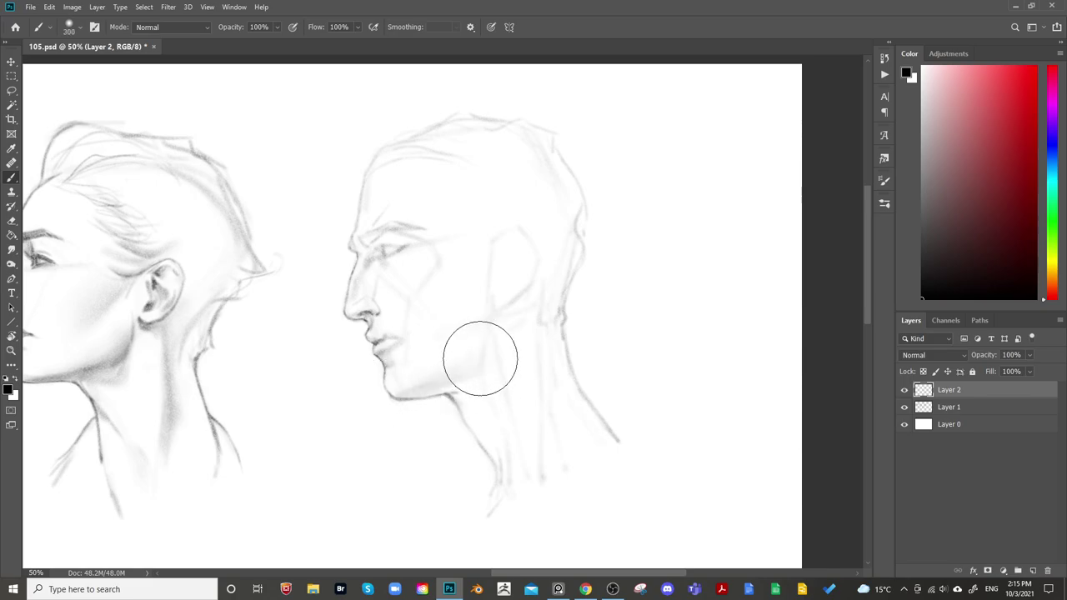
key(bracketright)
drag(476, 325, 471, 351)
Shade the hollow of the cheek in front of the ear with a brush of about 175 px
key(bracketleft)
key(bracketleft)
key(bracketleft)
key(bracketleft)
key(bracketleft)
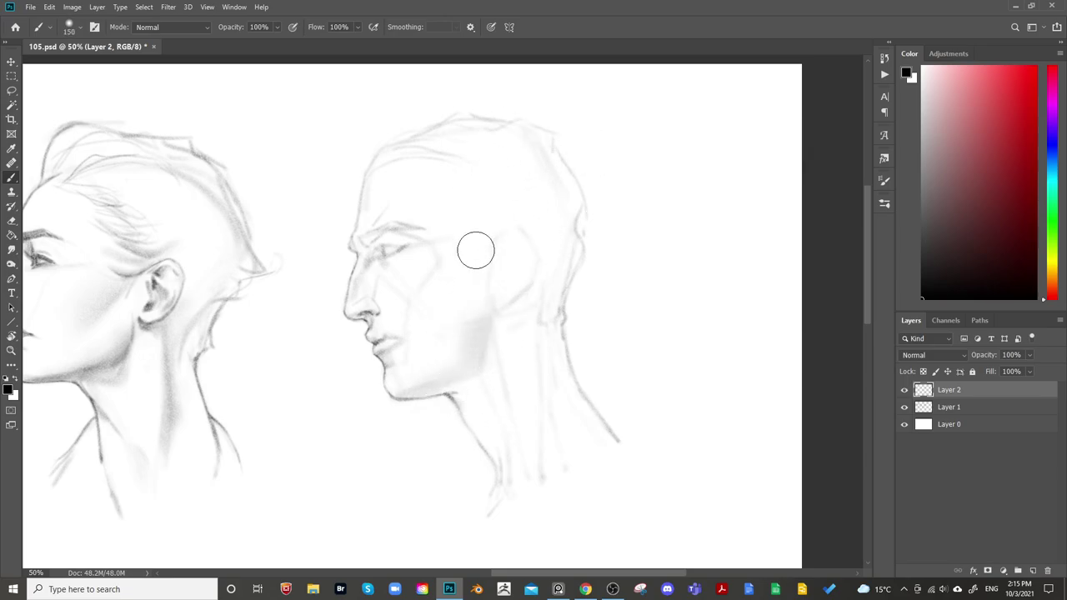
key(bracketright)
key(bracketright)
key(bracketright)
drag(452, 297, 459, 298)
key(bracketleft)
key(bracketleft)
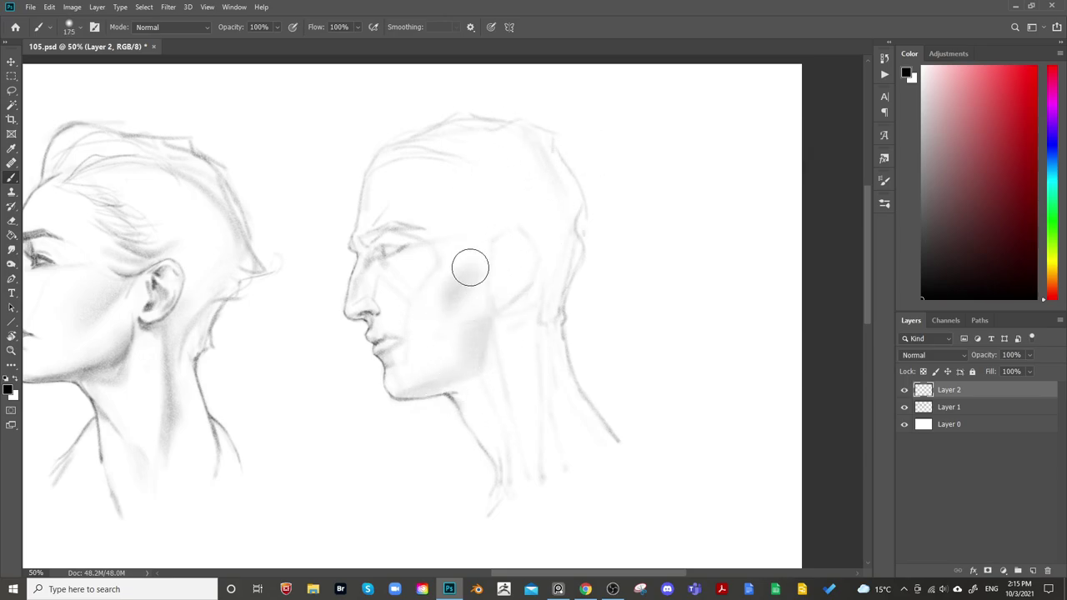
mouse_move(469, 262)
mouse_down()
mouse_move(467, 309)
mouse_move(479, 290)
mouse_move(480, 317)
mouse_up()
key(bracketright)
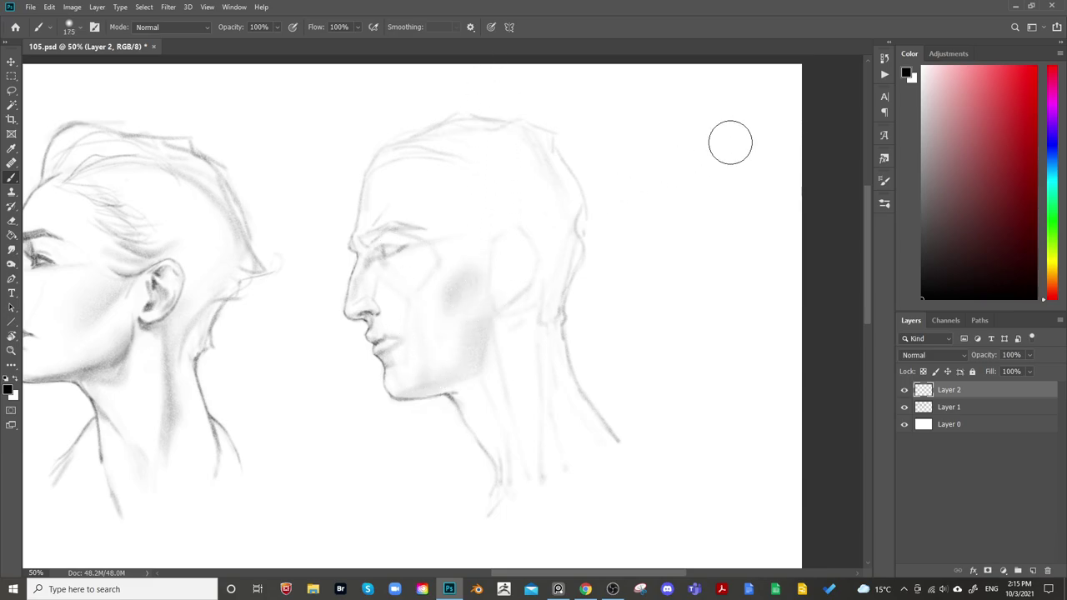
Darken the iris and upper eyelid of the fourth head with a brush reduced to about 35 px
key(bracketleft)
key(bracketleft)
key(bracketleft)
key(bracketleft)
key(bracketleft)
key(bracketleft)
key(bracketleft)
key(bracketleft)
key(bracketleft)
key(bracketleft)
key(bracketleft)
key(bracketleft)
key(bracketright)
key(bracketright)
key(bracketright)
key(bracketleft)
key(bracketleft)
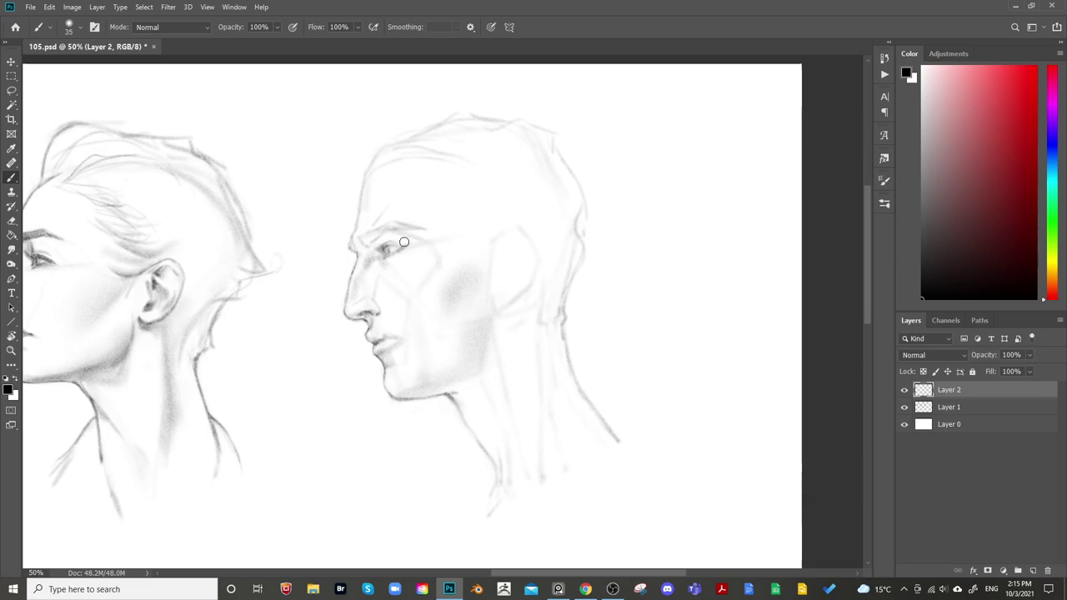
Shade the inner eye corner and the area beneath the eye with brush sizes of about 50 to 90 px
key(bracketright)
key(bracketright)
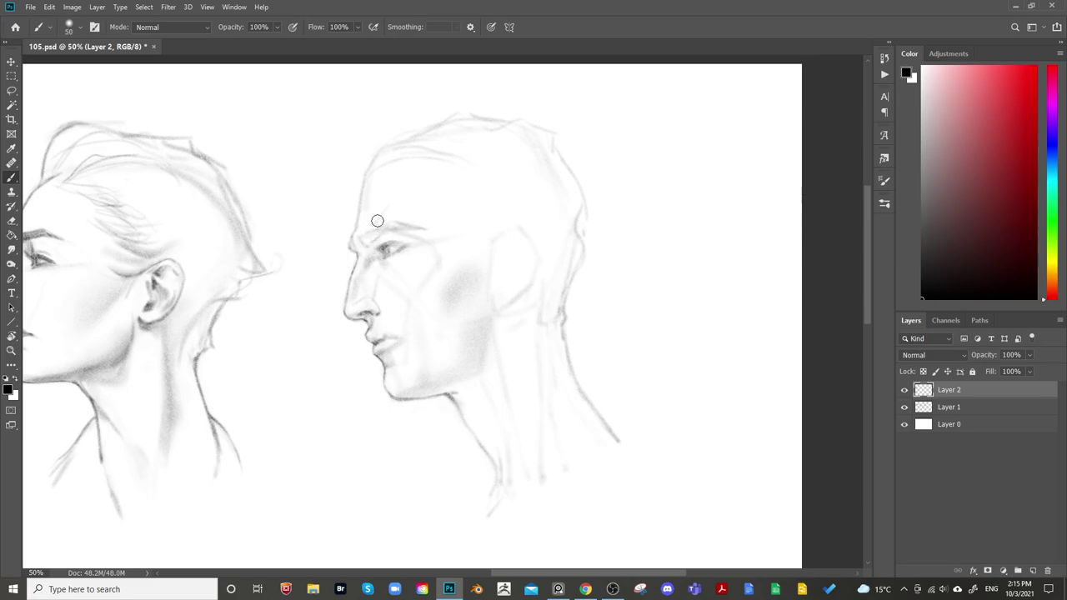
key(bracketright)
key(bracketleft)
key(bracketleft)
key(bracketleft)
key(bracketleft)
key(bracketright)
key(bracketright)
key(bracketright)
key(bracketright)
key(bracketright)
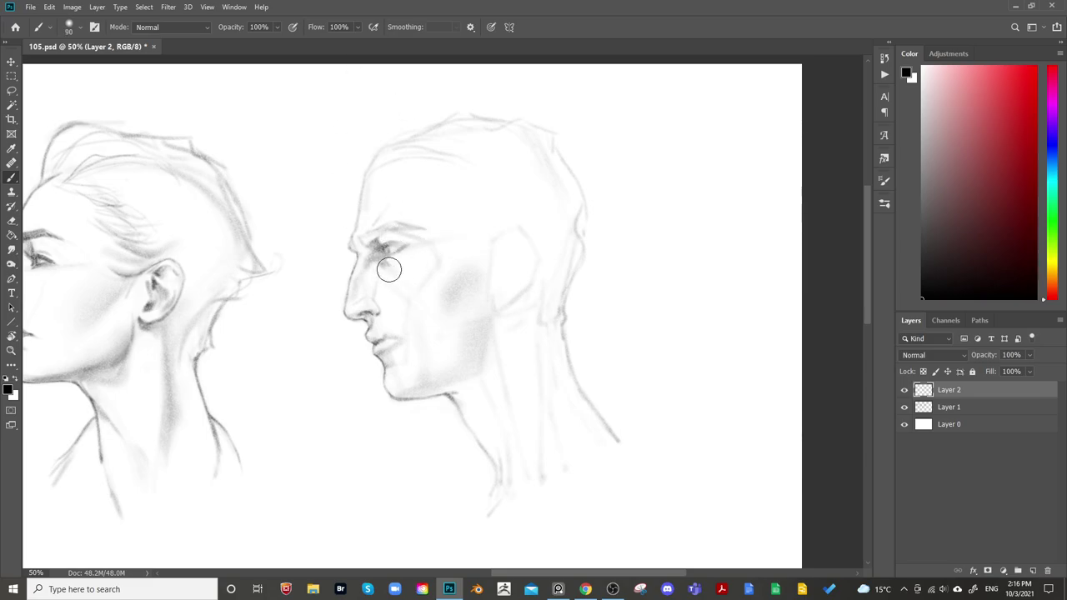
key(bracketright)
key(bracketright)
key(bracketright)
key(bracketright)
key(bracketright)
key(bracketright)
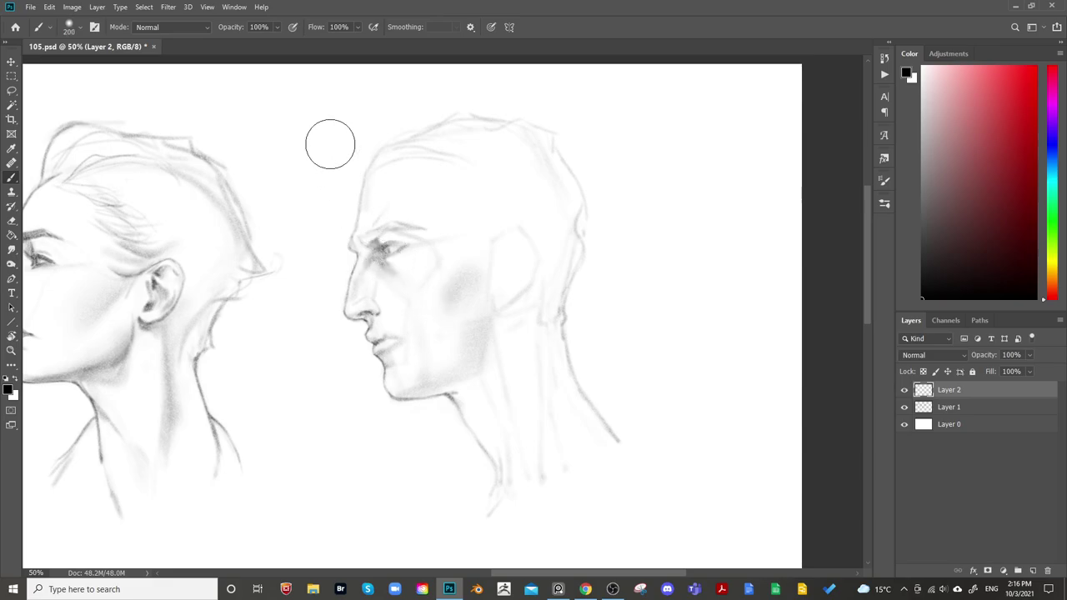
Lighten the eyelid and the inner eye corner with a 60 px eraser
key(e)
key(bracketleft)
key(bracketleft)
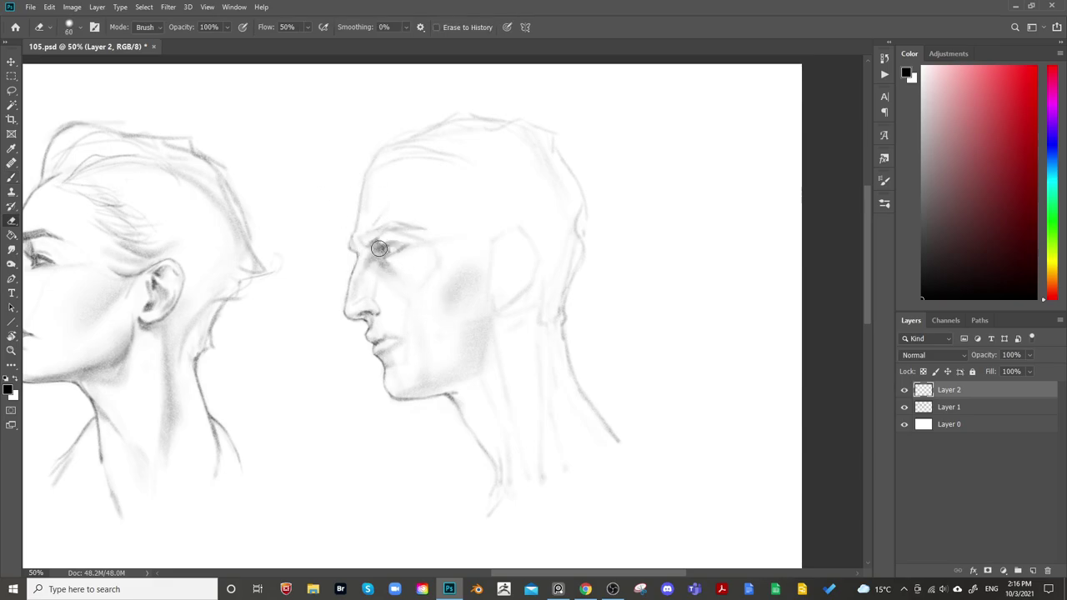
key(bracketleft)
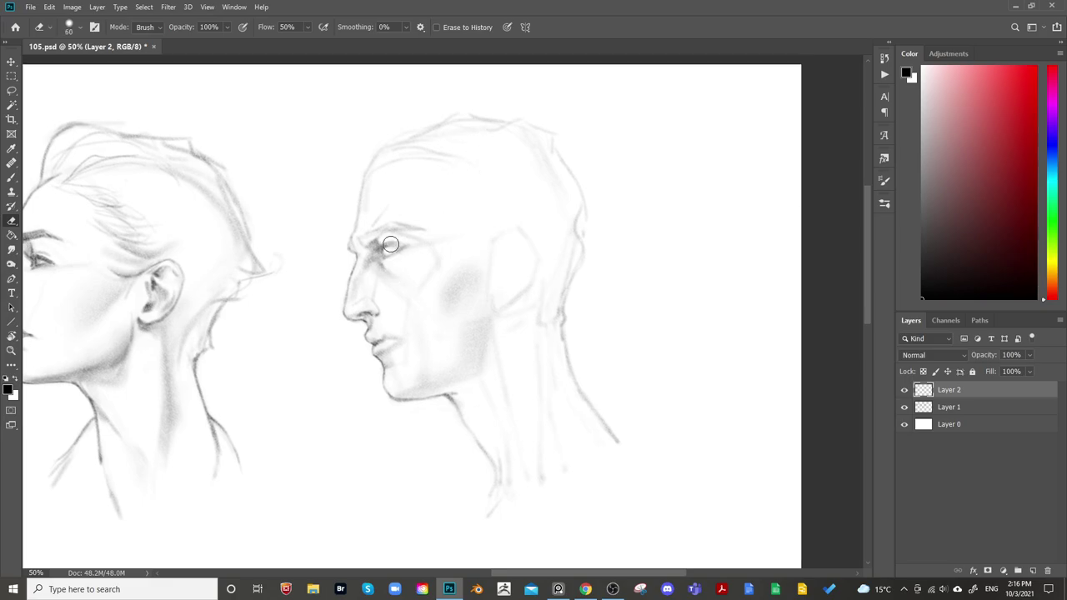
key(b)
key([)
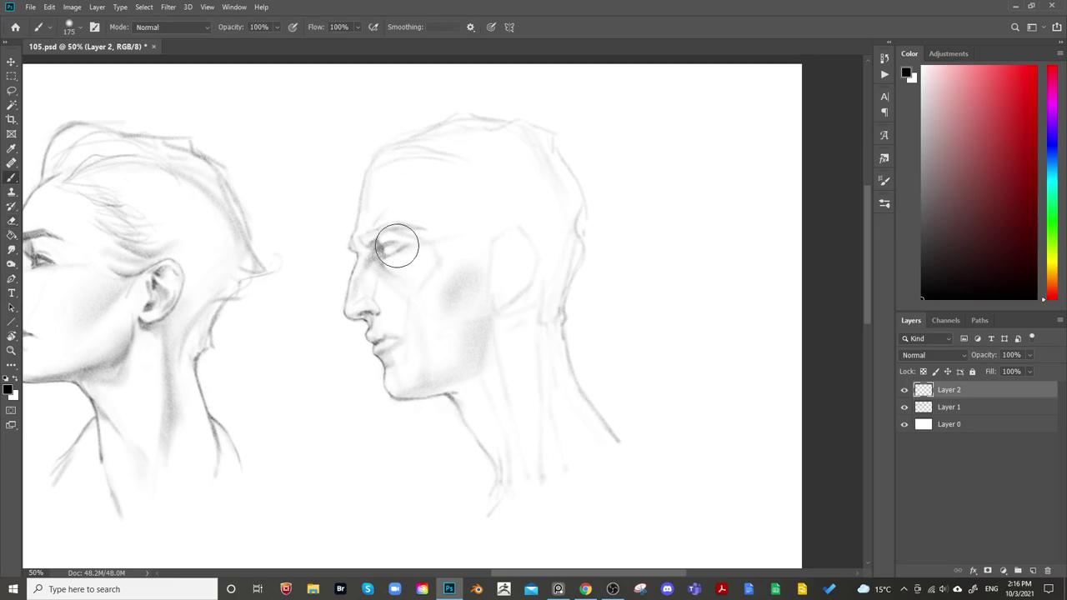
key(m)
key(b)
key(e)
drag(381, 244, 389, 251)
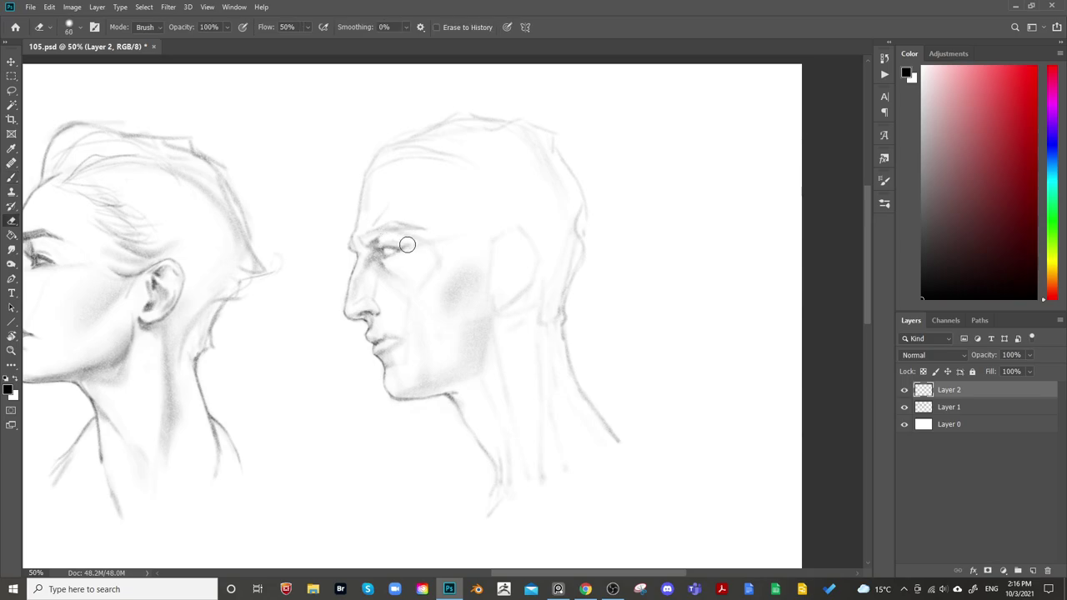
Reinforce the eye and the eyelid lines with a brush of about 80 px
key(space)
mouse_move(588, 188)
mouse_down()
mouse_move(658, 155)
mouse_move(584, 209)
mouse_up()
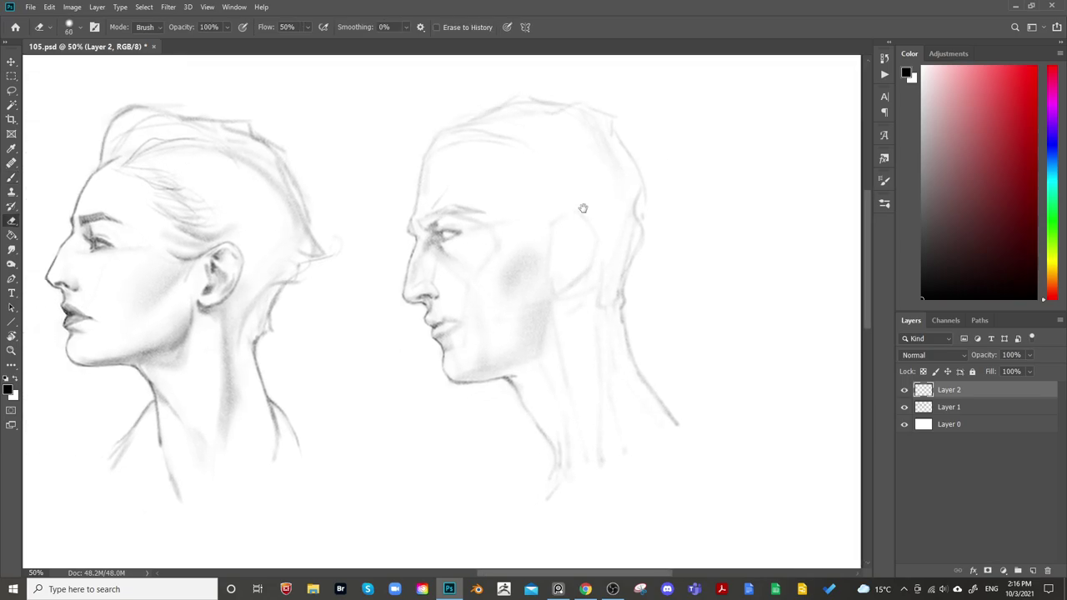
key(b)
key(bracketright)
key(bracketright)
key(bracketright)
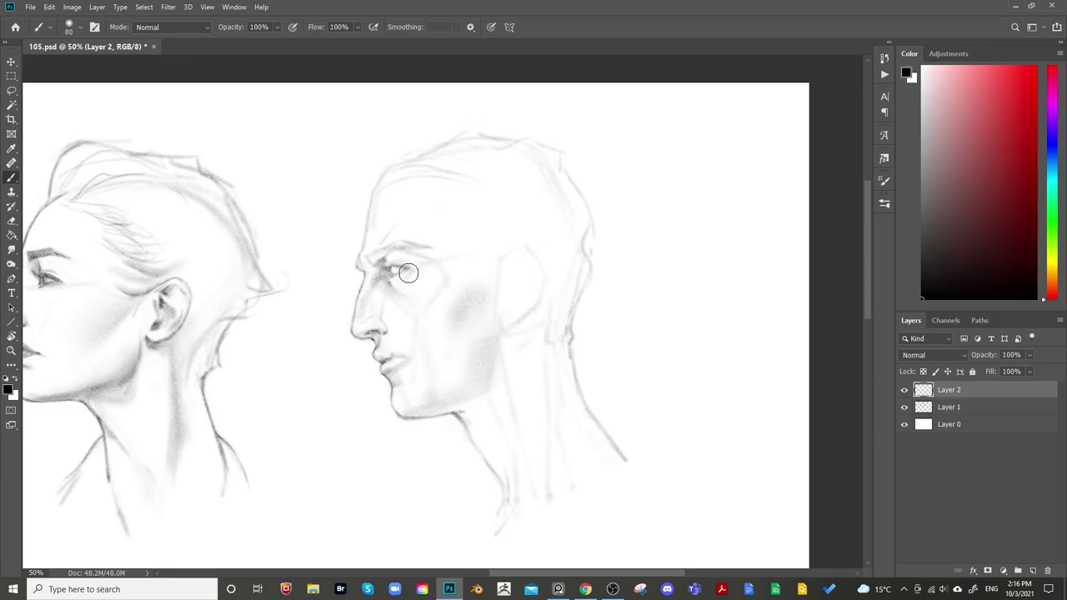
key(bracketleft)
key(bracketleft)
key(bracketleft)
key(bracketright)
key(bracketright)
Clean up the area between eyelid and eyebrow with a 60 px eraser and shade the brow's outer end with a 100 px brush
key(e)
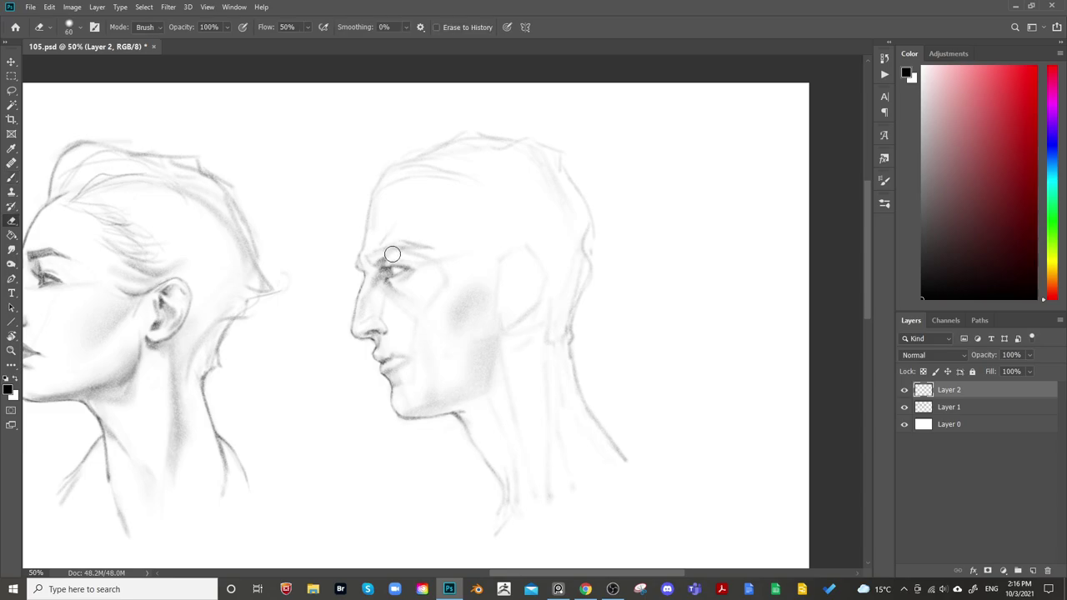
key(b)
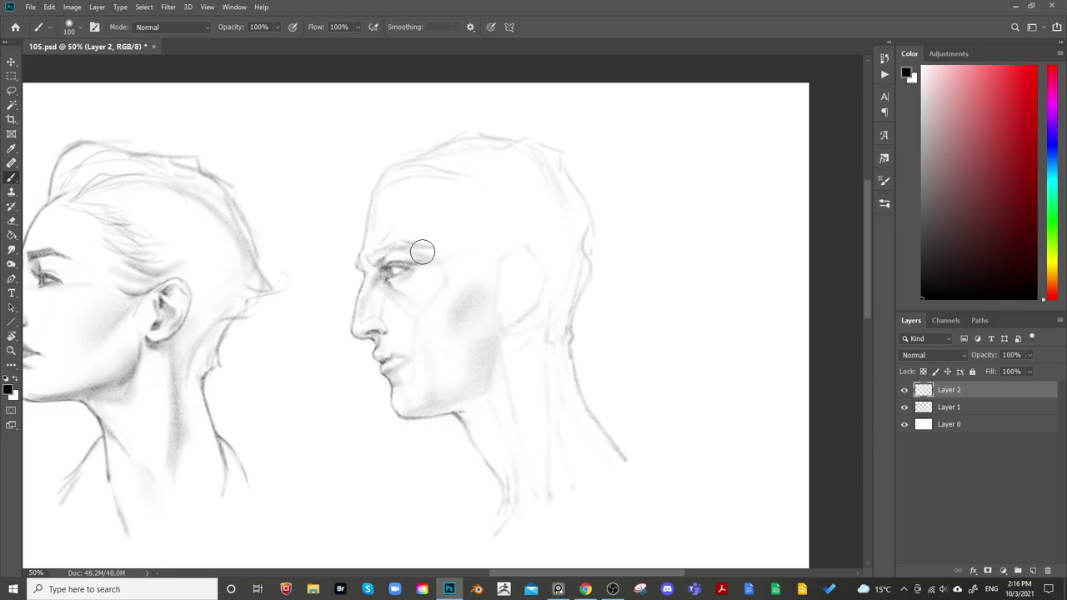
key(e)
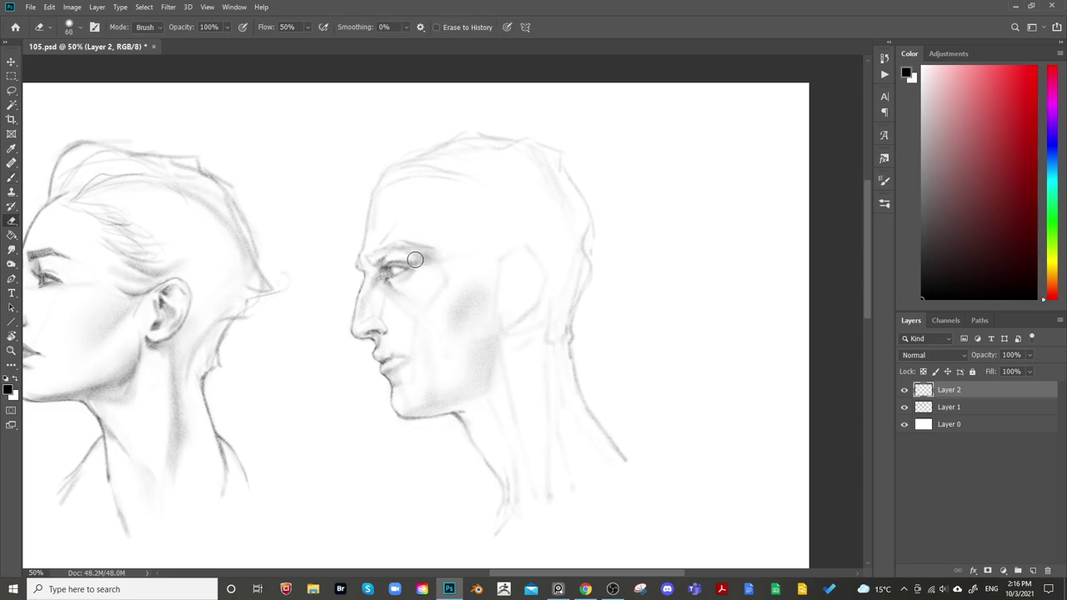
mouse_move(572, 213)
mouse_down()
mouse_move(585, 186)
mouse_move(606, 214)
mouse_move(594, 216)
mouse_up()
Darken the full length of the eyebrow with varied brush sizes and tidy it with a 60 px eraser
key(b)
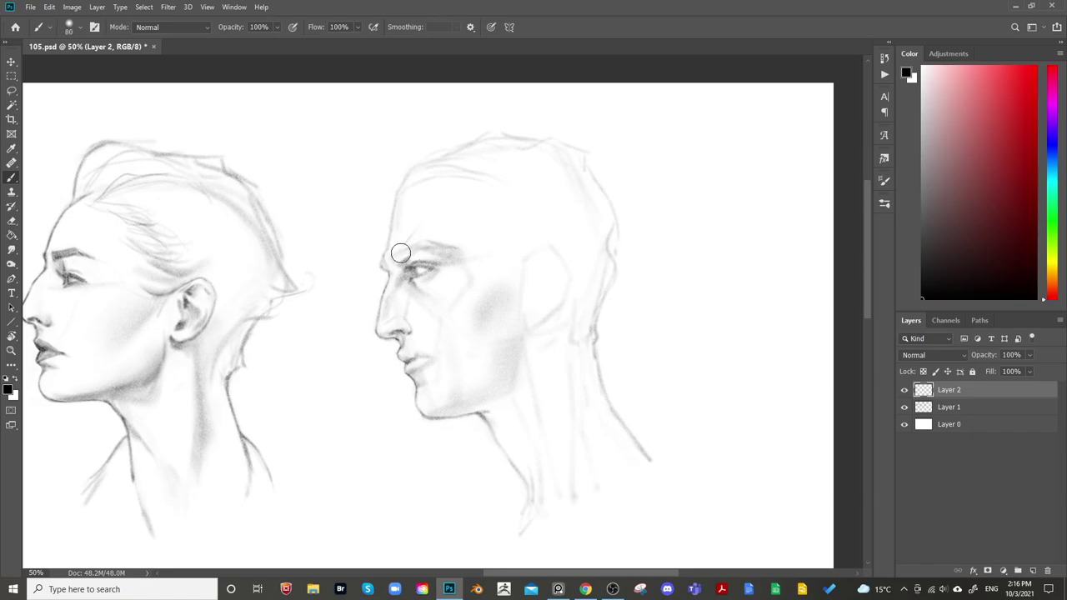
key(bracketleft)
key(bracketleft)
key(bracketleft)
key(bracketright)
key(bracketright)
key(bracketright)
key(bracketleft)
drag(431, 244, 449, 247)
key(e)
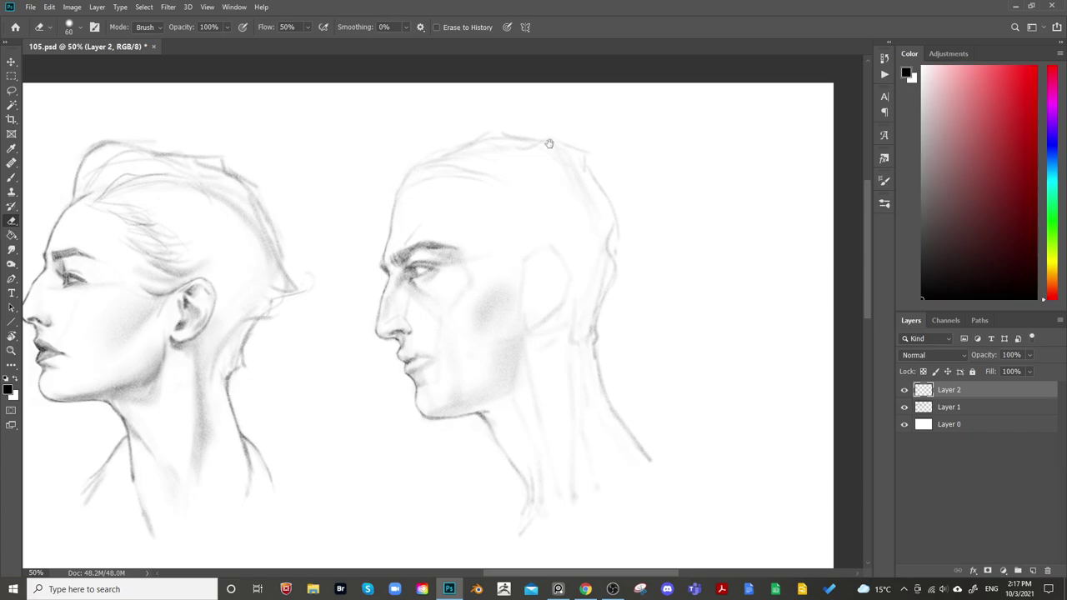
drag(647, 167, 651, 175)
Darken the upper lip and mouth corner and refine the mouth with brush sizes starting at about 45 to 70 px
key(b)
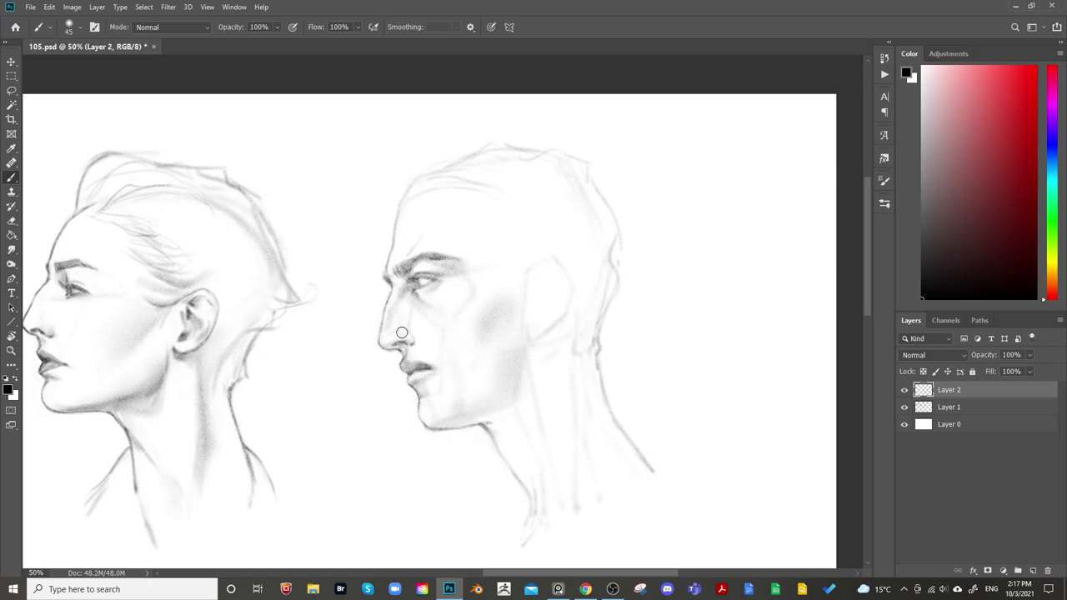
key(e)
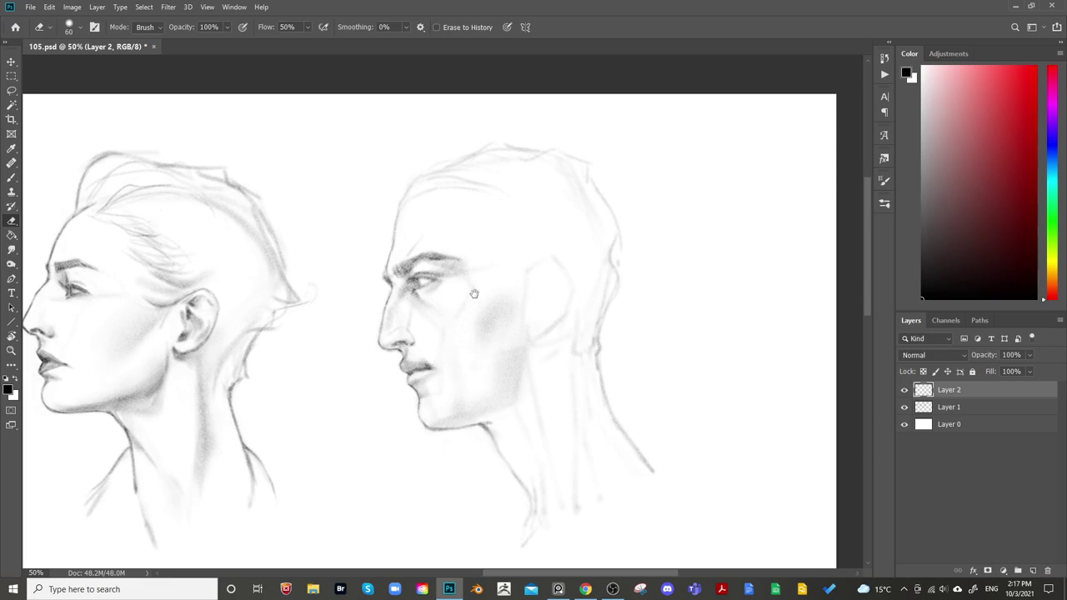
mouse_move(542, 250)
mouse_down()
mouse_move(673, 167)
mouse_move(602, 216)
mouse_up()
key(b)
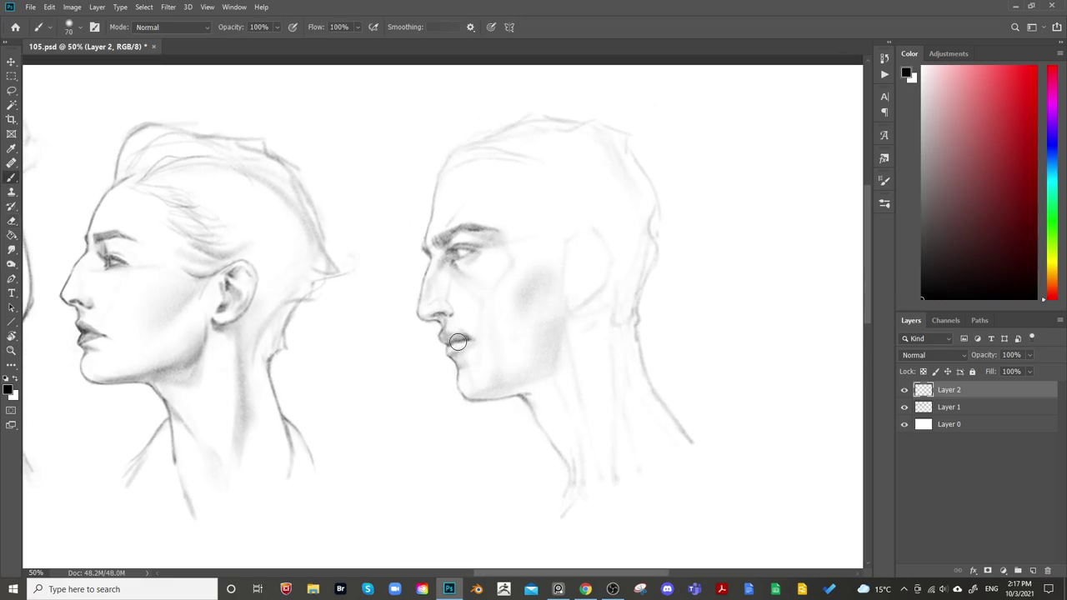
key(bracketleft)
key(bracketleft)
key(bracketright)
key(bracketright)
key(bracketright)
key(bracketleft)
key(bracketleft)
key(bracketleft)
key(bracketleft)
key(bracketleft)
key(bracketleft)
key(bracketleft)
key(bracketleft)
Shade the temple above the outer end of the eyebrow with a soft brush enlarged to 250 px
key(bracketright)
key(bracketright)
key(bracketright)
key(bracketright)
key(bracketright)
key(bracketright)
key(bracketright)
key(bracketright)
key(bracketright)
key(bracketright)
key(bracketright)
key(bracketright)
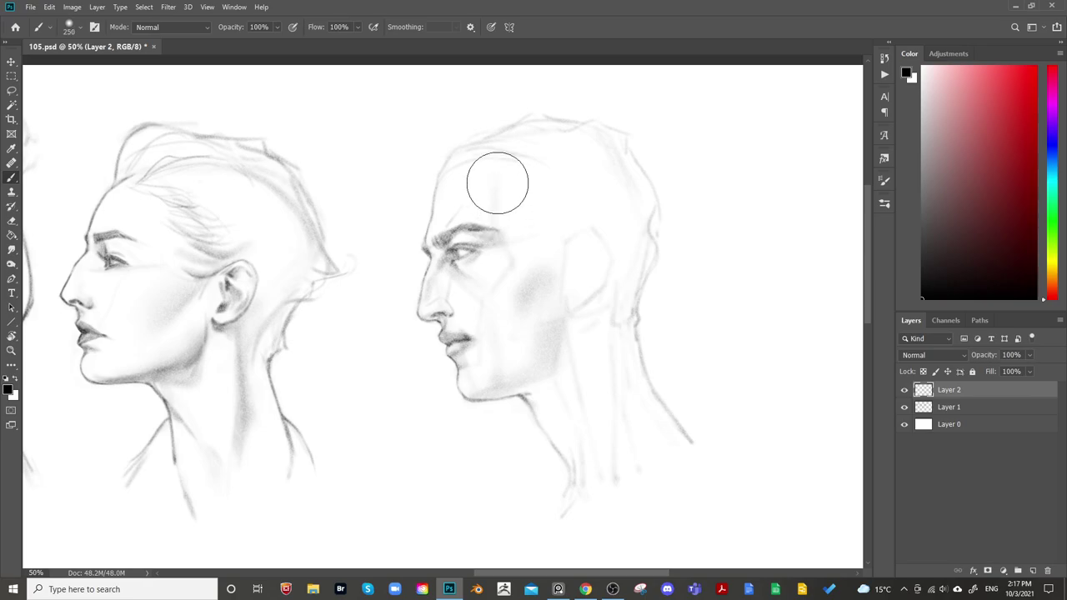
key(bracketleft)
key(bracketleft)
key(bracketleft)
key(bracketleft)
key(bracketleft)
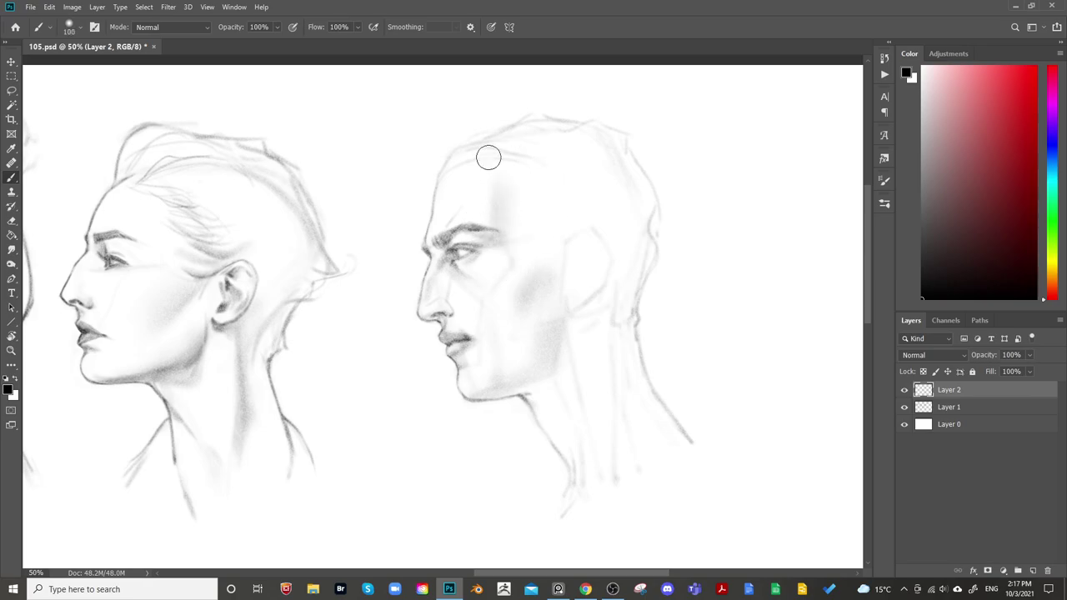
Deepen and blend the shading across the cheekbone with a brush enlarged to 300 px
key(bracketright)
key(bracketright)
key(bracketright)
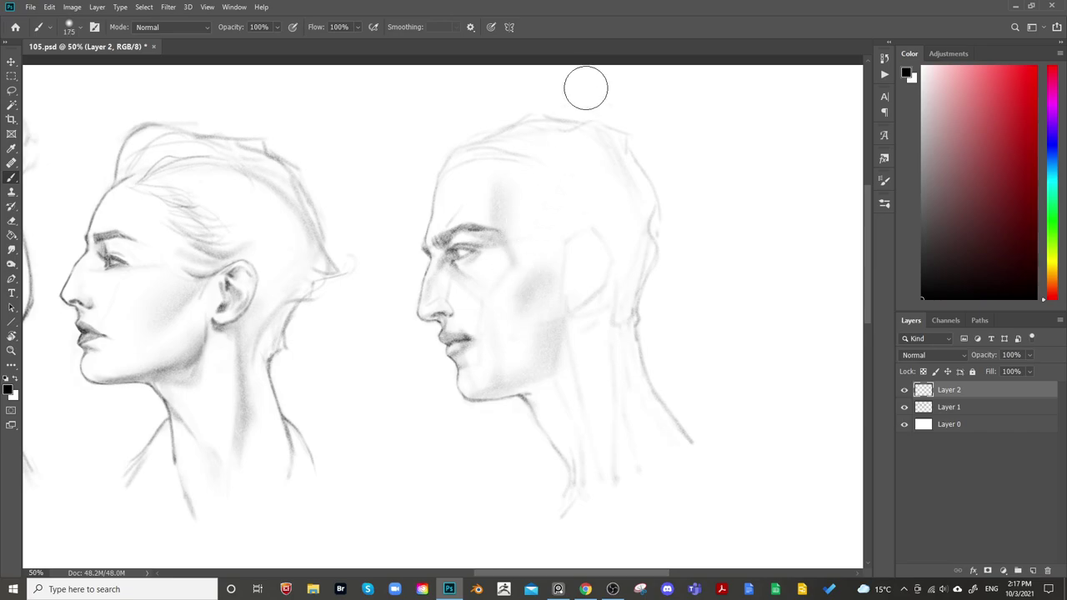
mouse_move(520, 278)
mouse_down()
mouse_move(508, 286)
mouse_move(528, 257)
mouse_move(533, 269)
mouse_up()
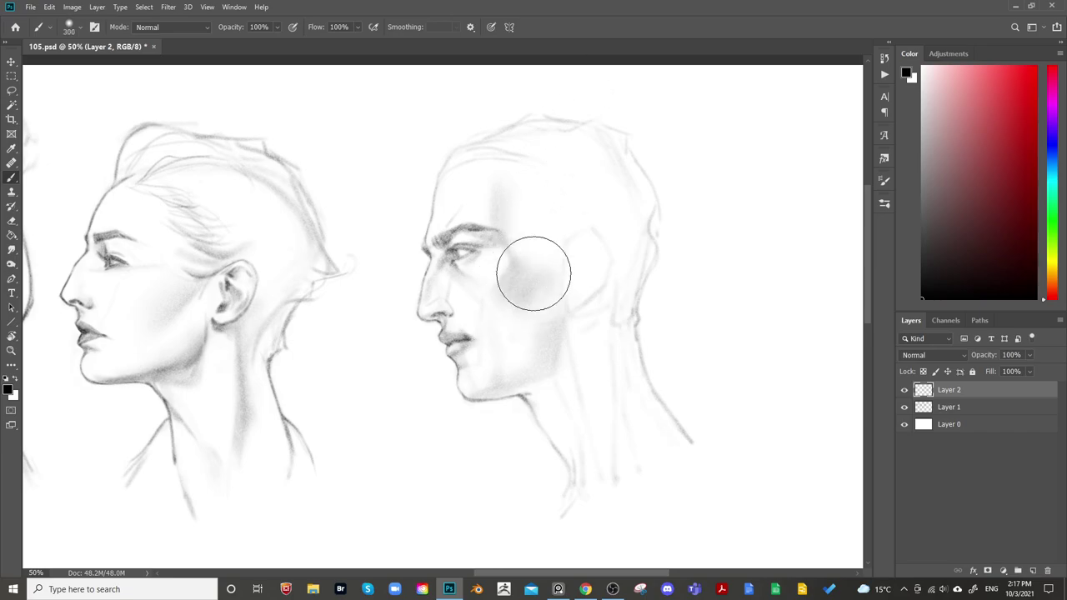
Soften the shading at the temple with a 400 px eraser and view the whole row of heads at 33.3%
key(e)
key(bracketright)
key(bracketright)
key(bracketright)
key(bracketright)
key(bracketright)
key(bracketright)
key(bracketright)
key(bracketright)
key(bracketright)
key(bracketright)
key(bracketright)
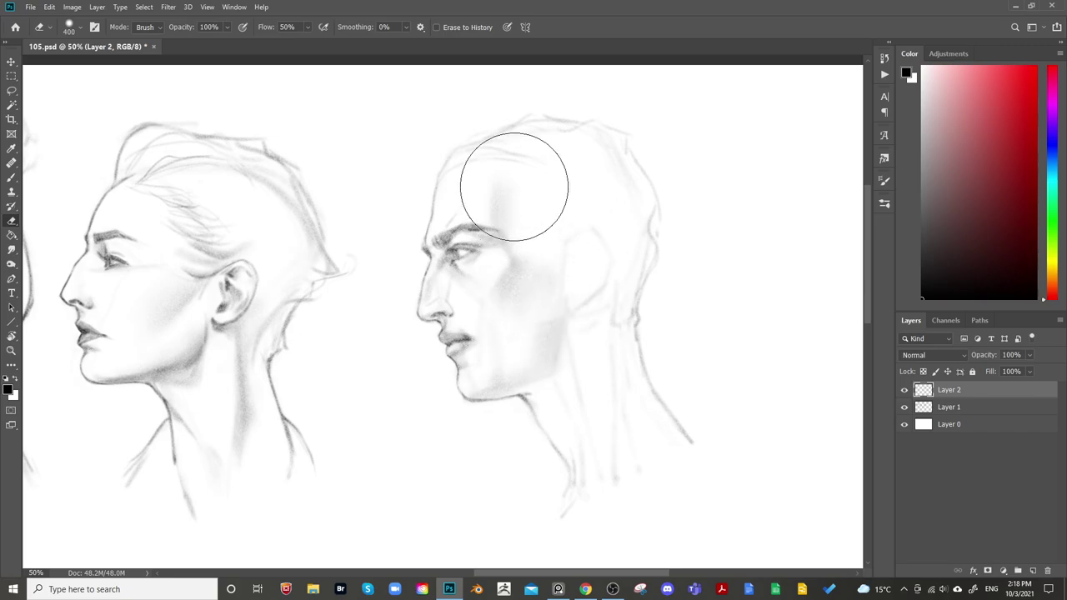
key(ctrl+minus)
drag(588, 299, 778, 233)
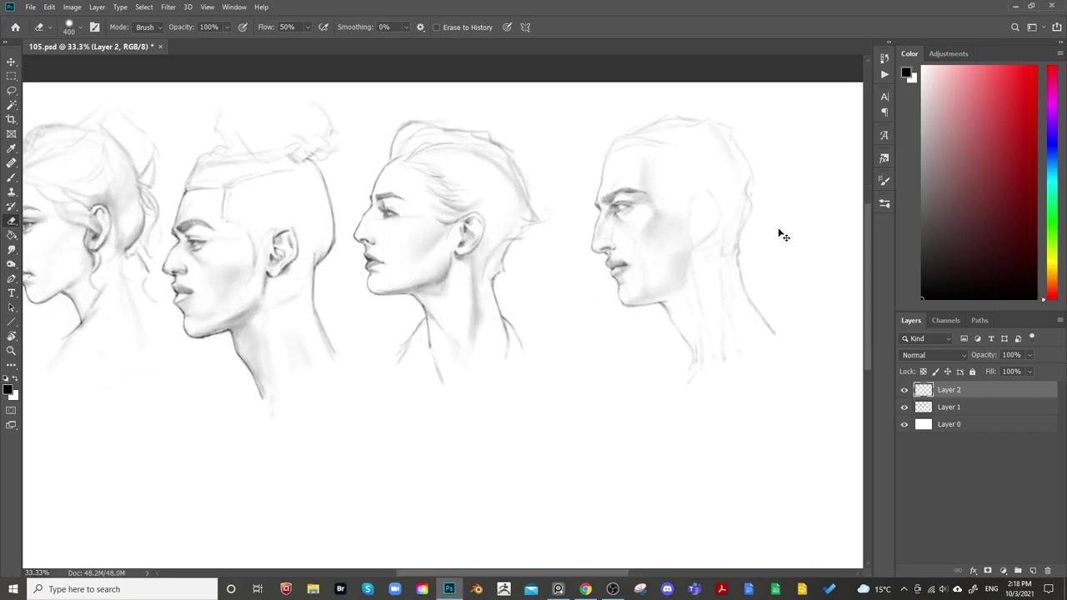
Check the drawing mirrored, restore it, and draw the fourth head's sideburn edge in front of the ear with a 45 px brush
key(ctrl+shift+h)
key(ctrl+shift+h)
mouse_move(745, 185)
mouse_down()
mouse_move(558, 263)
mouse_move(551, 301)
mouse_move(579, 293)
mouse_up()
key(b)
key(ctrl+plus)
key(bracketleft)
key(bracketleft)
key(bracketleft)
key(bracketleft)
key(bracketleft)
key(bracketleft)
key(bracketleft)
key(bracketleft)
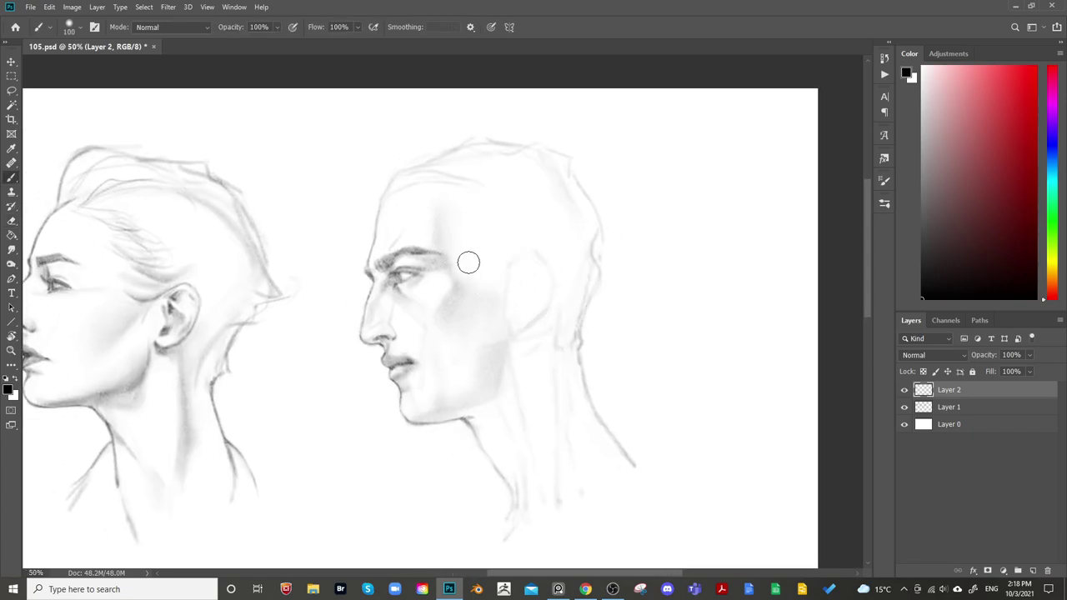
key(bracketleft)
key(bracketleft)
key(bracketleft)
key(bracketleft)
key(bracketleft)
key(bracketleft)
key(bracketright)
key(bracketright)
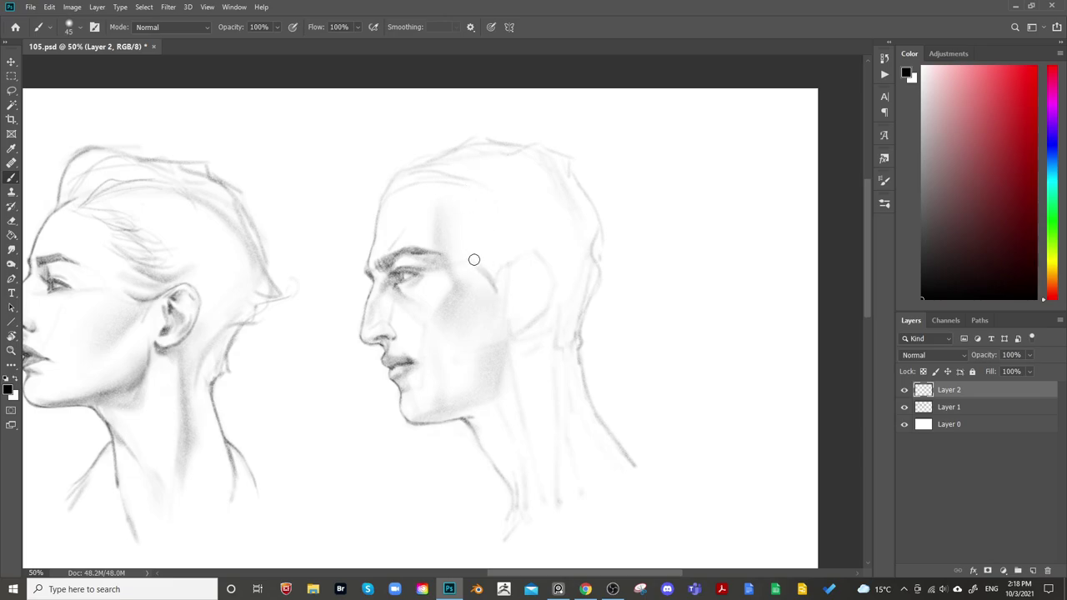
Mark the hairline above the fourth head's temple and shade the hair on the side of the skull with an enlarged soft brush
key(bracketleft)
drag(453, 223, 483, 240)
key(bracketright)
key(bracketright)
key(bracketright)
key(bracketright)
key(bracketright)
key(bracketright)
key(bracketright)
key(bracketright)
key(bracketright)
key(bracketright)
drag(457, 205, 534, 222)
Deepen the tone of the side hair and sideburn, reducing the brush from 175 px to 45 px
key(bracketleft)
key(bracketleft)
key(bracketleft)
key(bracketleft)
key(bracketleft)
key(bracketleft)
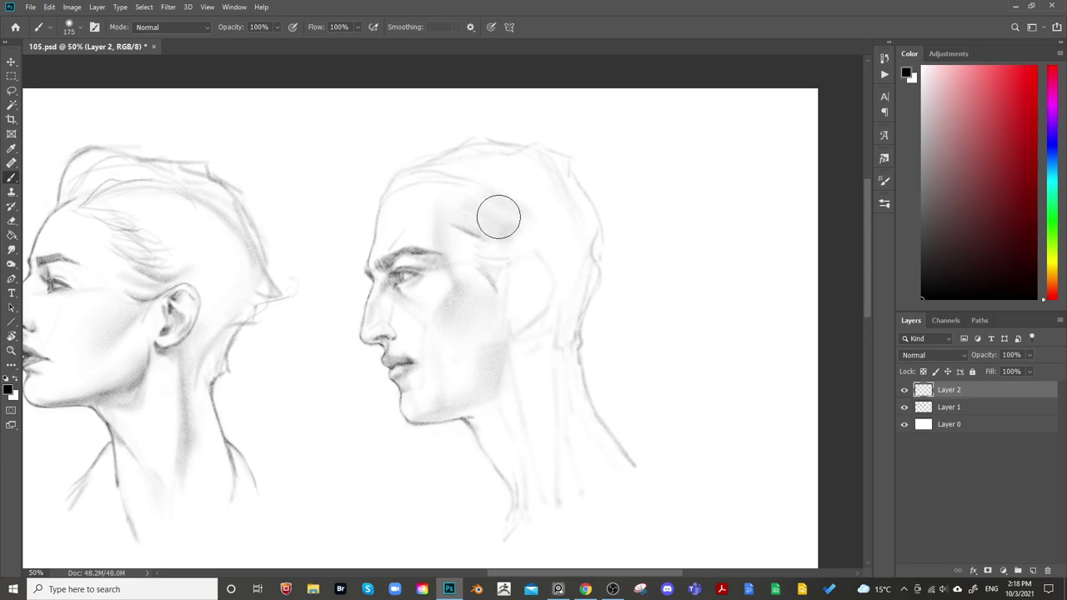
key(bracketleft)
key(bracketleft)
key(bracketleft)
key(bracketleft)
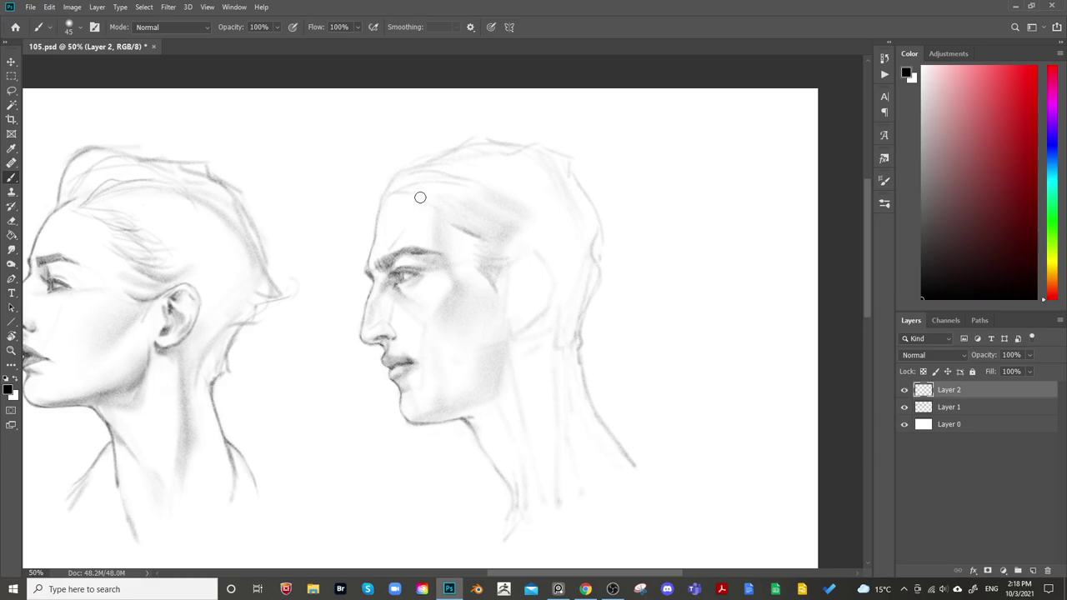
Draw fine swept-back strands along the hairline above the forehead with a brush of about 20 px
key(bracketleft)
key(bracketleft)
key(bracketleft)
key(bracketleft)
key(bracketright)
key(bracketright)
key(bracketright)
key(bracketright)
key(bracketright)
key(bracketleft)
key(bracketleft)
key(bracketleft)
key(bracketleft)
drag(457, 180, 490, 192)
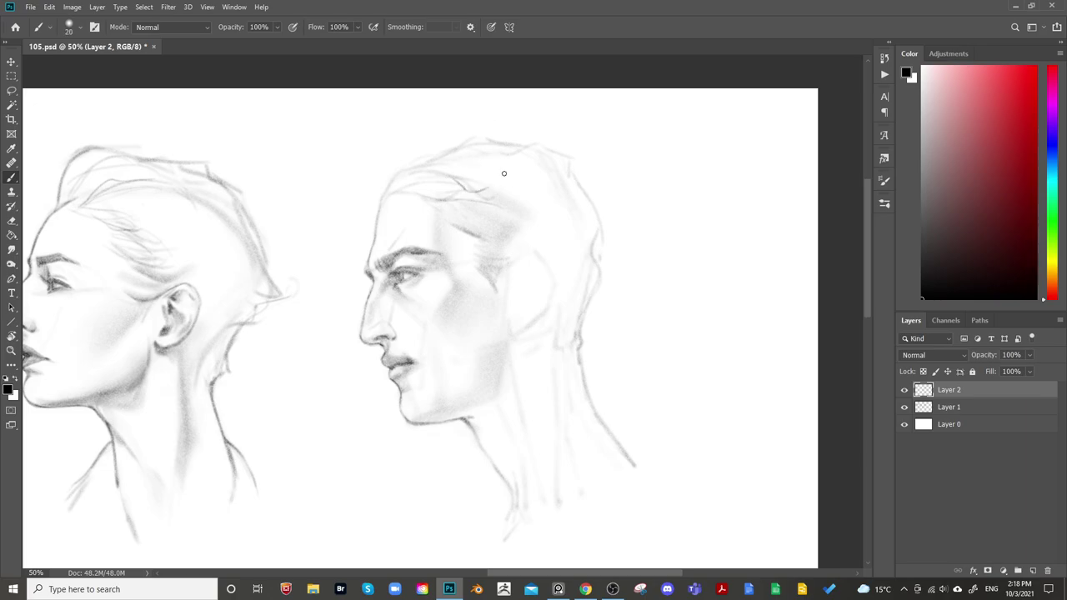
Strengthen the contour of the hair from the forehead up to the crown with a slightly larger brush
key(bracketright)
key(bracketright)
key(bracketright)
drag(460, 147, 396, 181)
drag(447, 148, 482, 146)
Darken the outline of the hair at the back of the fourth head with short strokes, starting with a 25 px brush
drag(599, 231, 524, 246)
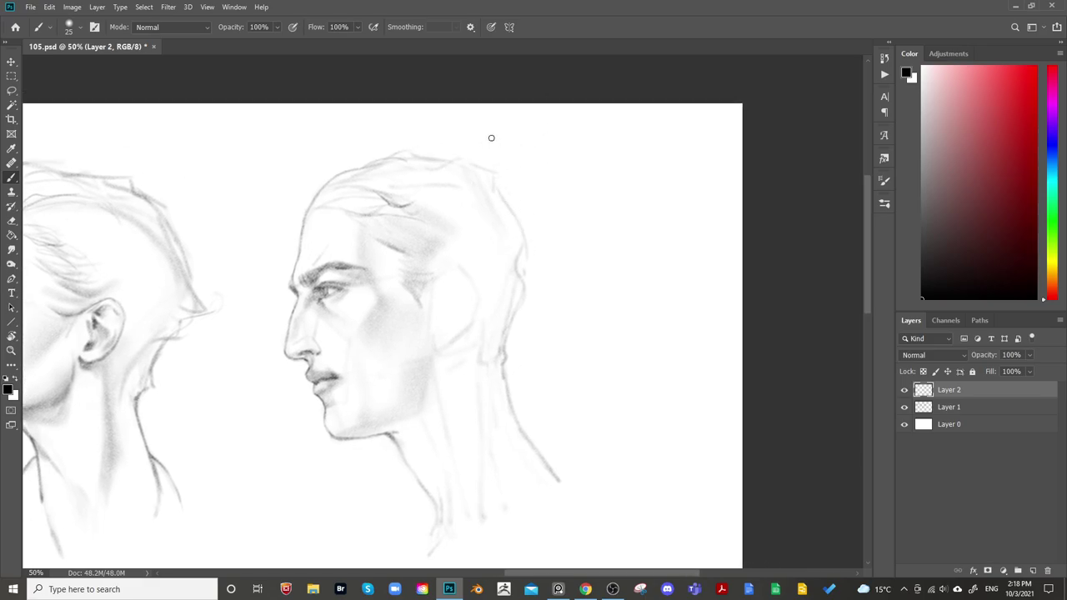
drag(497, 202, 532, 255)
key(])
key(bracketright)
key(bracketright)
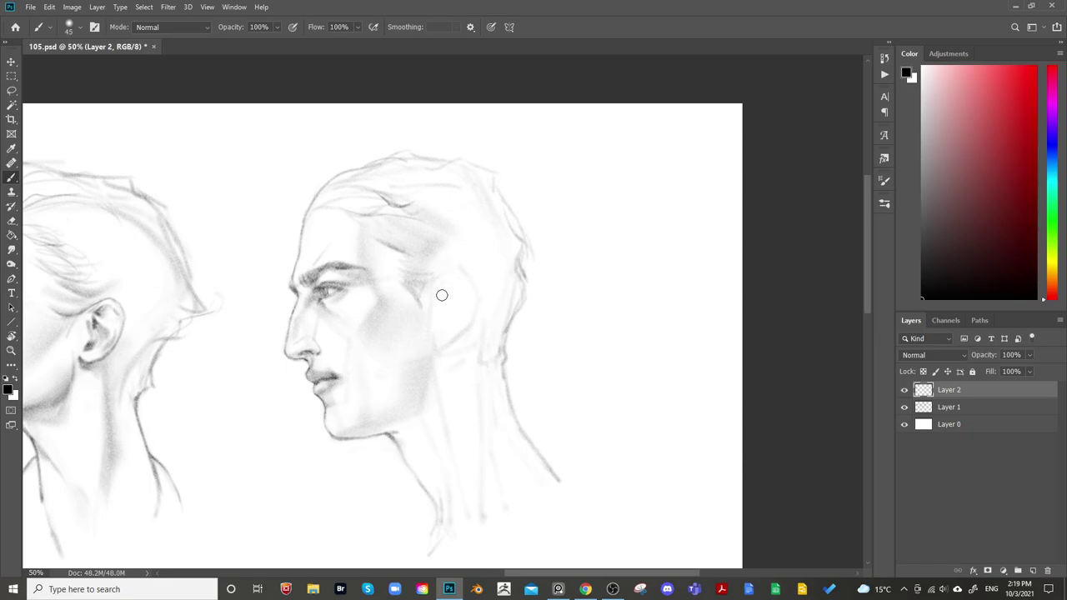
Draw the ear's upper inner fold and the upper part of its outer rim, reducing the brush to 30 px
key(bracketleft)
key(bracketleft)
key(bracketright)
drag(447, 281, 446, 294)
key(bracketleft)
key(bracketleft)
key(bracketleft)
key(bracketright)
mouse_move(470, 289)
mouse_down()
mouse_move(452, 275)
mouse_move(453, 287)
mouse_up()
key(bracketleft)
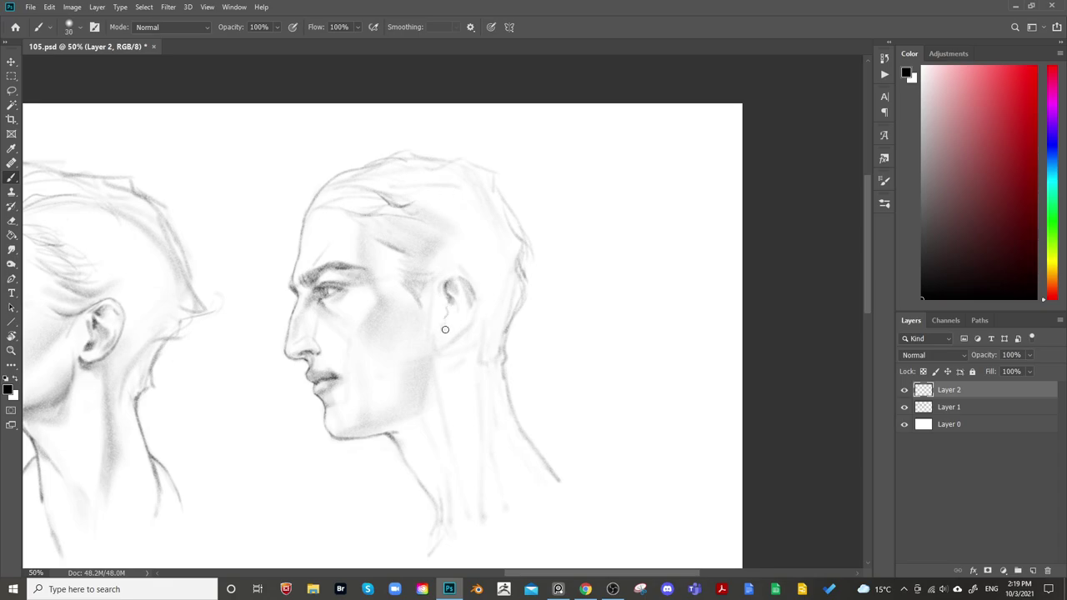
Darken the inner hollow and folds of the ear, varying the brush size
key(bracketright)
key(bracketright)
key(bracketright)
key(bracketright)
drag(443, 323, 453, 299)
key(bracketright)
key(bracketleft)
key(bracketleft)
key(bracketleft)
key(bracketright)
key(bracketright)
key(bracketleft)
key(bracketleft)
key(bracketleft)
key(bracketleft)
key(bracketright)
key(bracketleft)
Shade around the earlobe with an enlarged brush, undoing one stray mark beside the lobe
key(bracketleft)
key(bracketleft)
key(bracketright)
key(bracketright)
key(bracketright)
key(bracketright)
key(bracketright)
key(bracketright)
key(bracketright)
click(438, 346)
key(ctrl+z)
key(bracketleft)
key(bracketleft)
key(bracketright)
key(bracketright)
key(bracketright)
key(bracketright)
key(bracketright)
key(bracketright)
key(bracketright)
Refine the ear's outer rim with a smaller brush
key(bracketleft)
key(bracketleft)
key(bracketleft)
key(bracketleft)
key(bracketleft)
key(bracketleft)
key(bracketleft)
key(bracketleft)
key(bracketleft)
key(bracketleft)
key(bracketleft)
key(bracketright)
drag(474, 284, 475, 308)
key(bracketright)
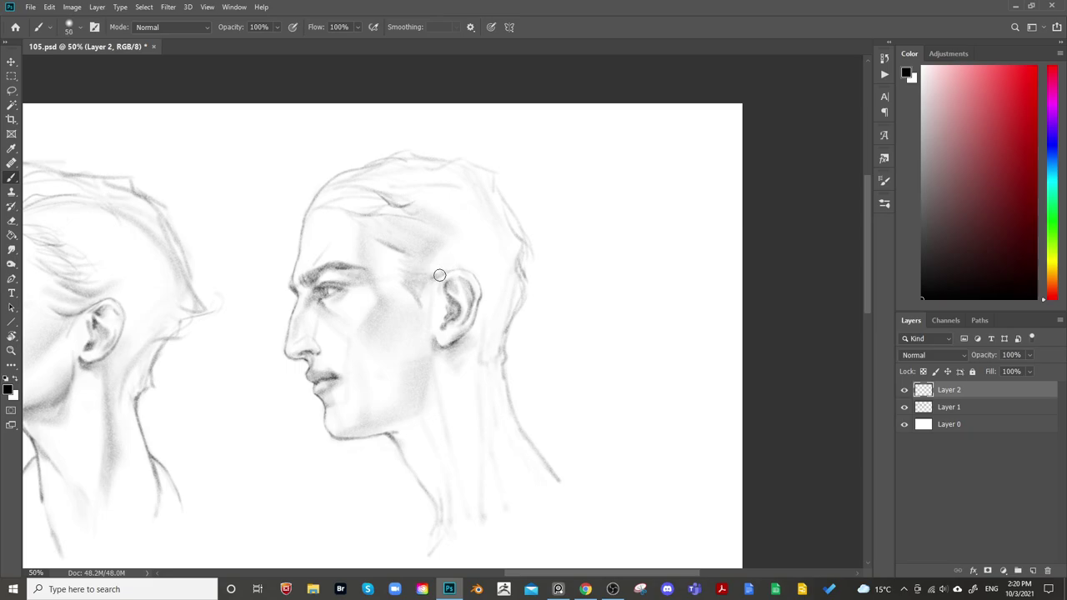
Shade the hair between the sideburn and the top of the ear with a 100 px brush, and touch up the ear's upper rim with a smaller one
key(bracketright)
key(bracketright)
key(bracketright)
key(bracketright)
key(bracketright)
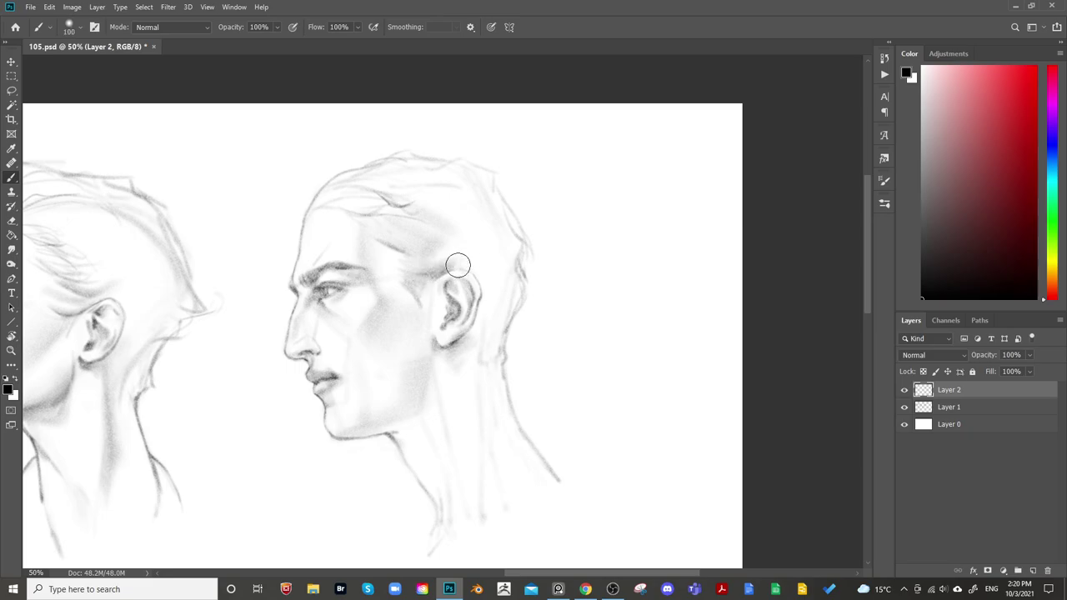
key(bracketleft)
key(bracketleft)
key(bracketleft)
key(bracketleft)
key(bracketleft)
key(bracketleft)
drag(463, 270, 473, 276)
Lasso the fourth head and warp it to raise the jaw and pull in the back of the neck
key(ctrl+minus)
key(ctrl+minus)
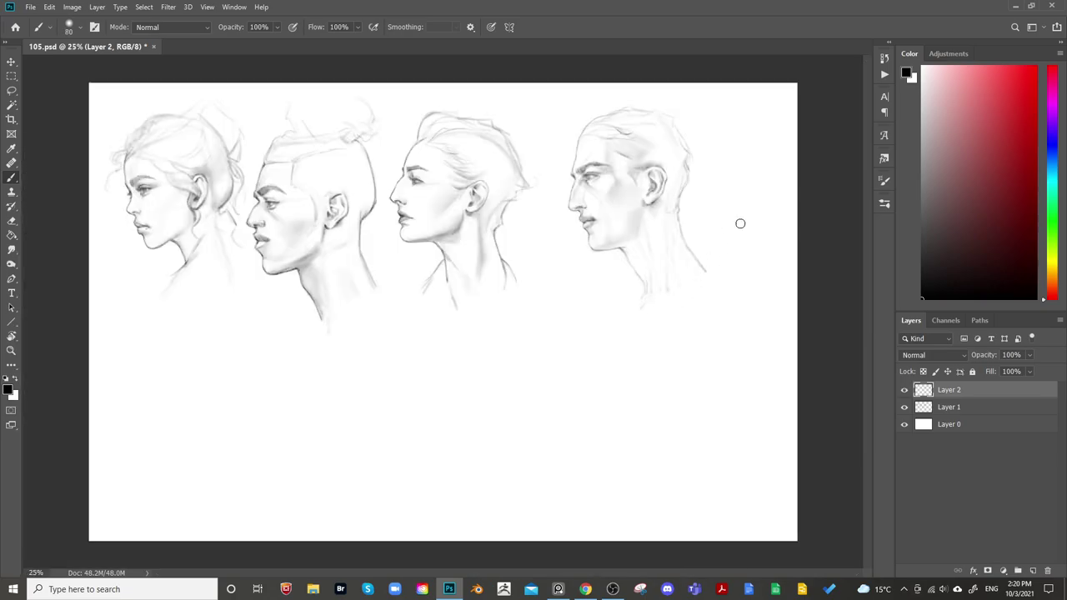
key(ctrl+shift+h)
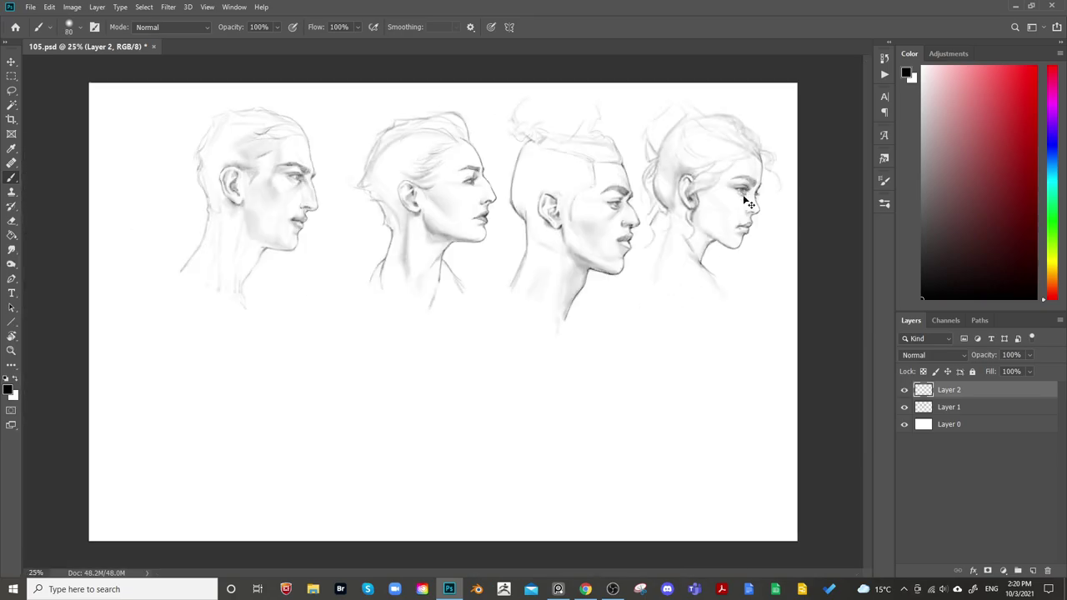
key(ctrl+alt+h)
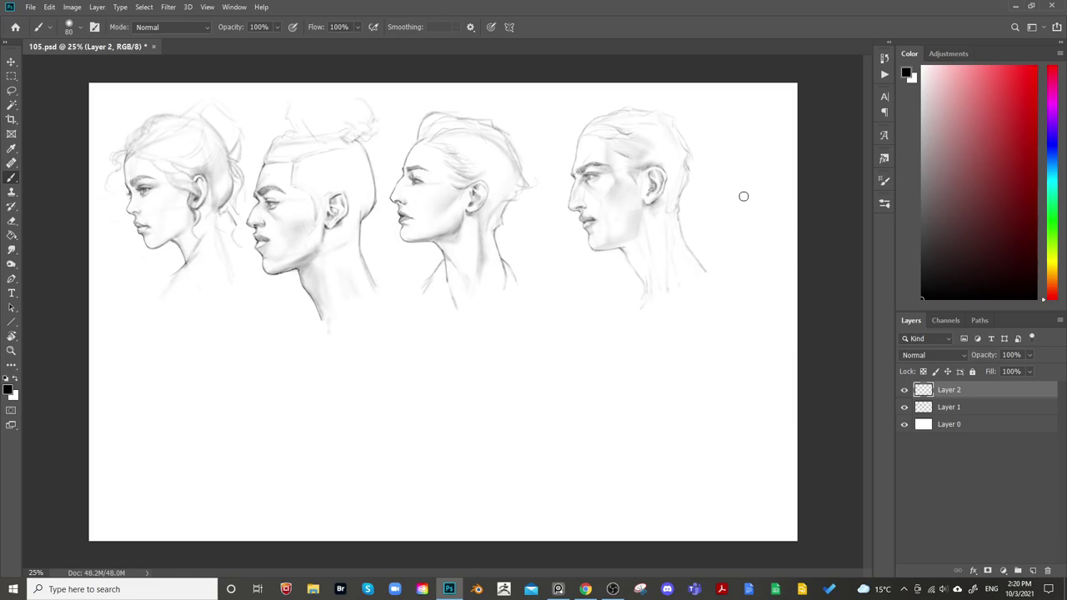
key(l)
mouse_move(673, 109)
mouse_down()
mouse_move(603, 303)
mouse_move(714, 92)
mouse_up()
key(ctrl+t)
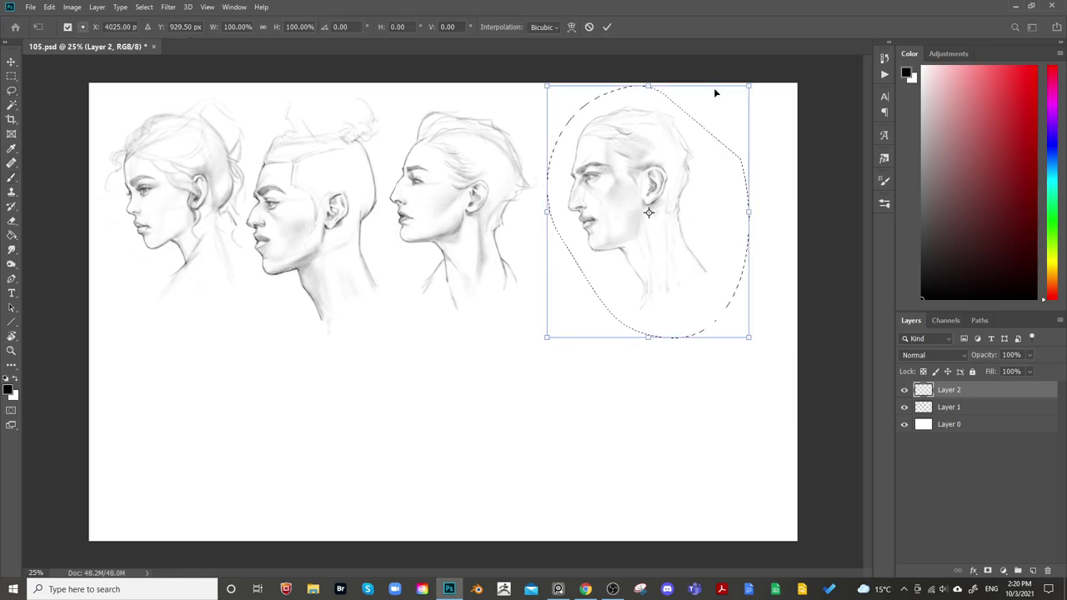
click(571, 26)
drag(615, 337, 617, 322)
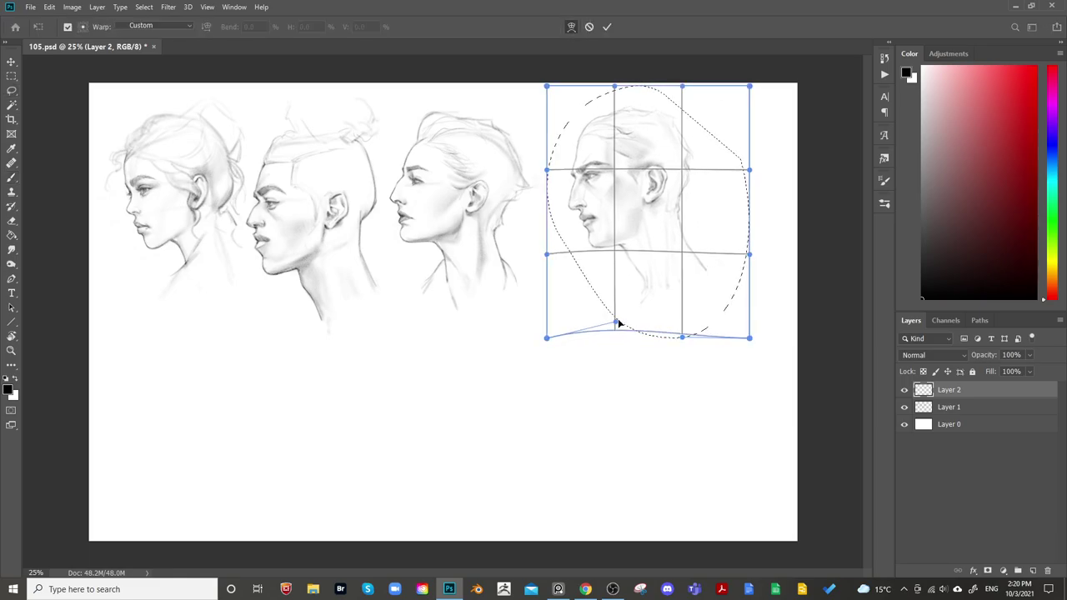
drag(564, 300, 563, 296)
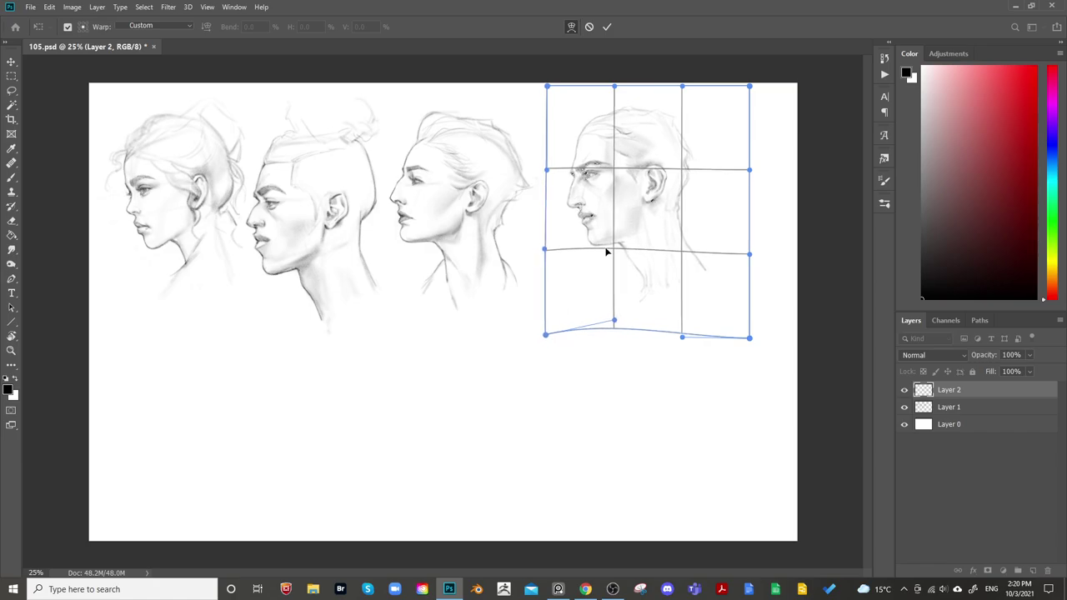
drag(750, 276, 734, 288)
key(Return)
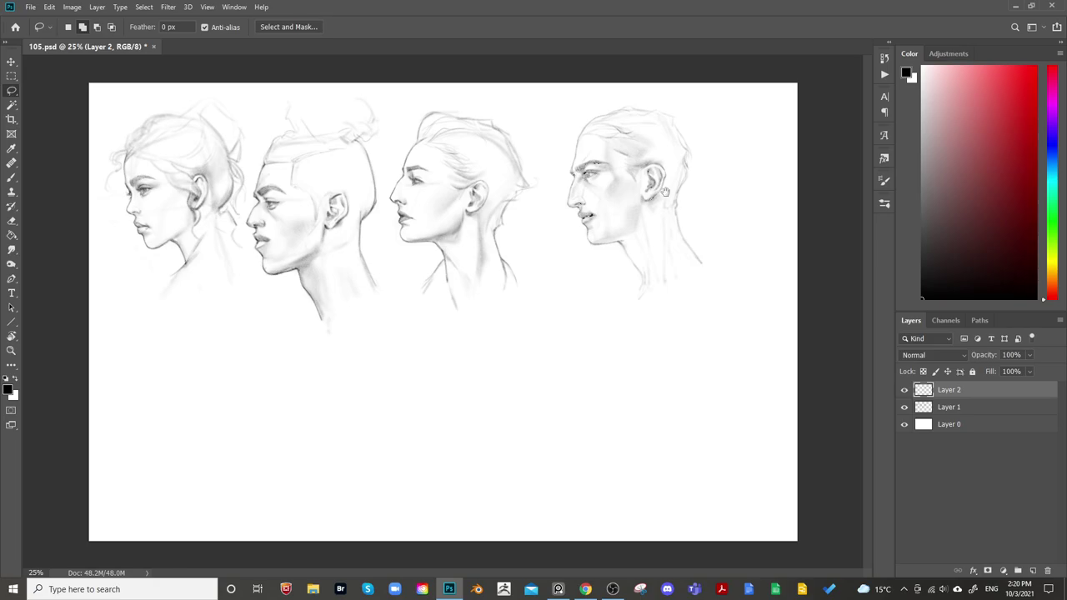
key(ctrl+shift+h)
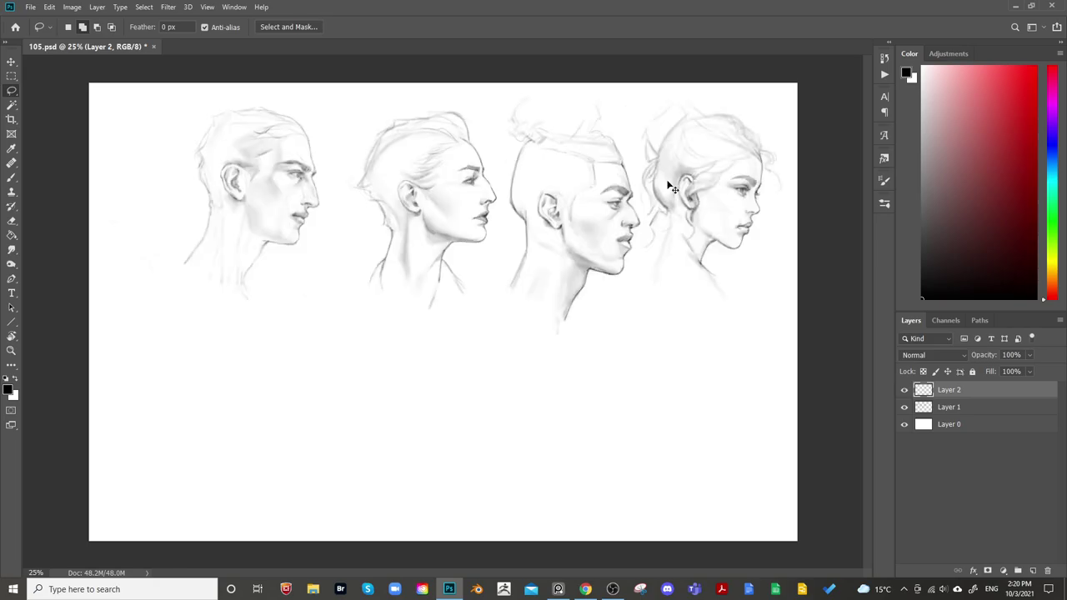
key(ctrl+shift+h)
key(ctrl+t)
drag(671, 243, 642, 267)
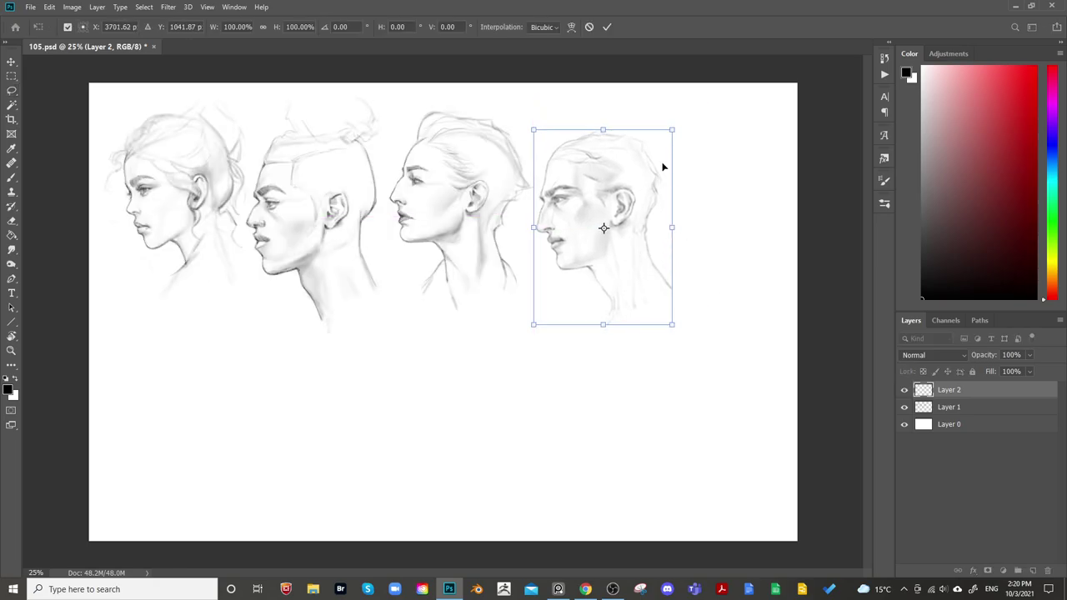
drag(673, 131, 682, 120)
drag(655, 183, 660, 190)
drag(719, 150, 705, 172)
drag(655, 232, 656, 223)
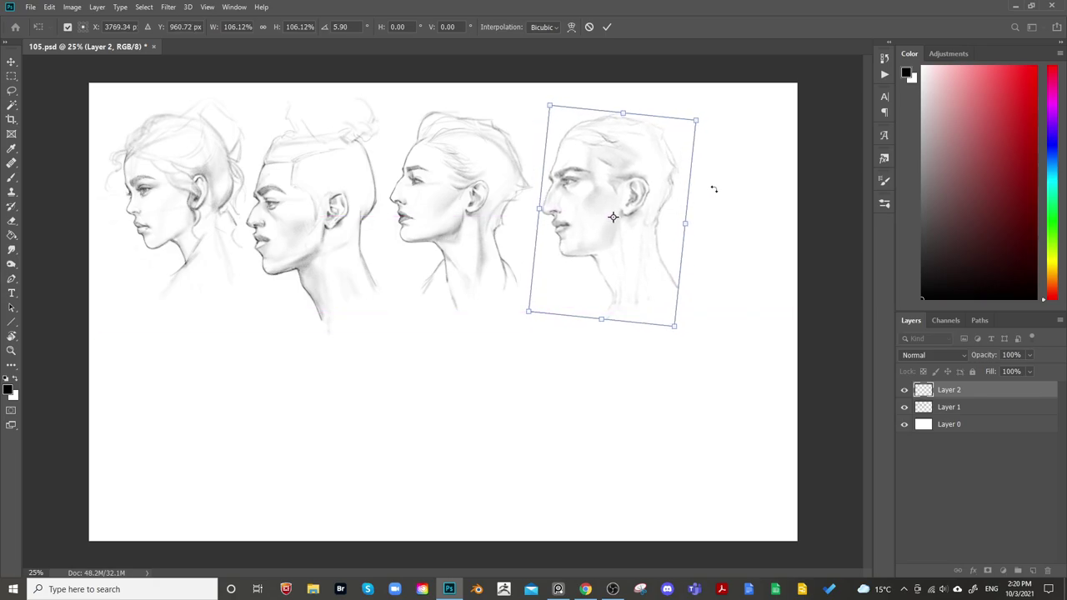
mouse_move(714, 186)
mouse_down()
mouse_move(709, 171)
mouse_move(698, 179)
mouse_up()
key(Escape)
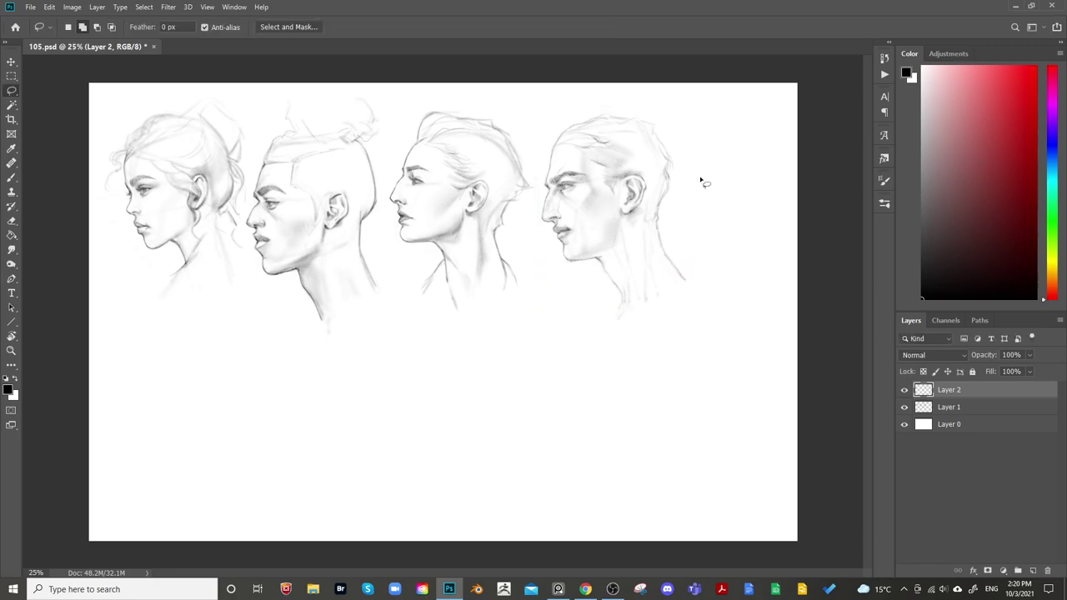
Scale the fourth head to 102.81% and move it closer to the third head in the row
key(ctrl+t)
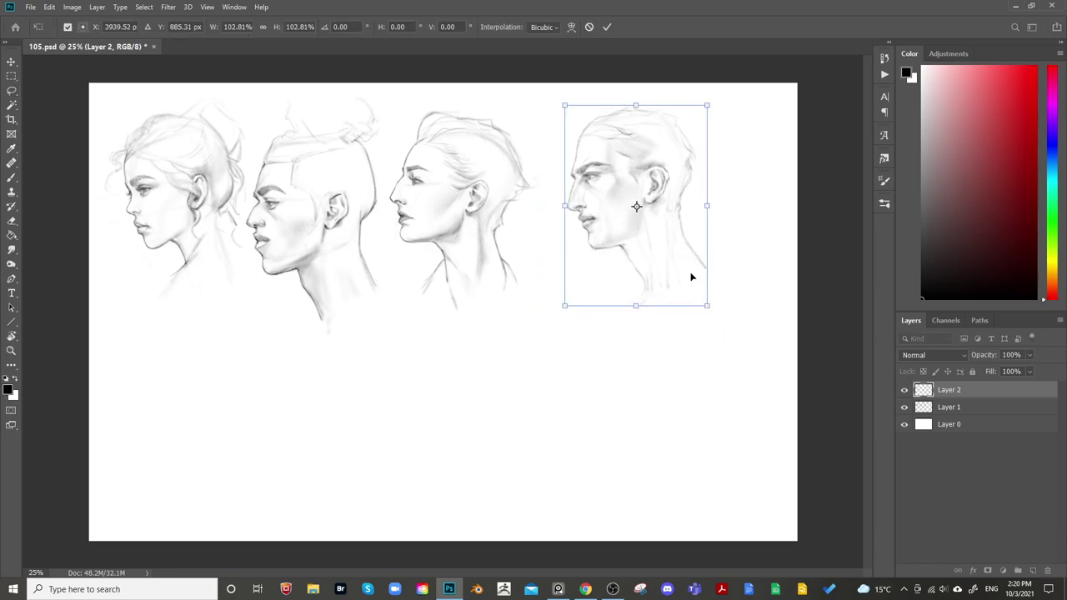
drag(690, 276, 669, 276)
key(Return)
key(l)
Redraw the fourth head's throat and back-of-neck lines with a 45 px brush, softening the old lines with a large eraser
key(b)
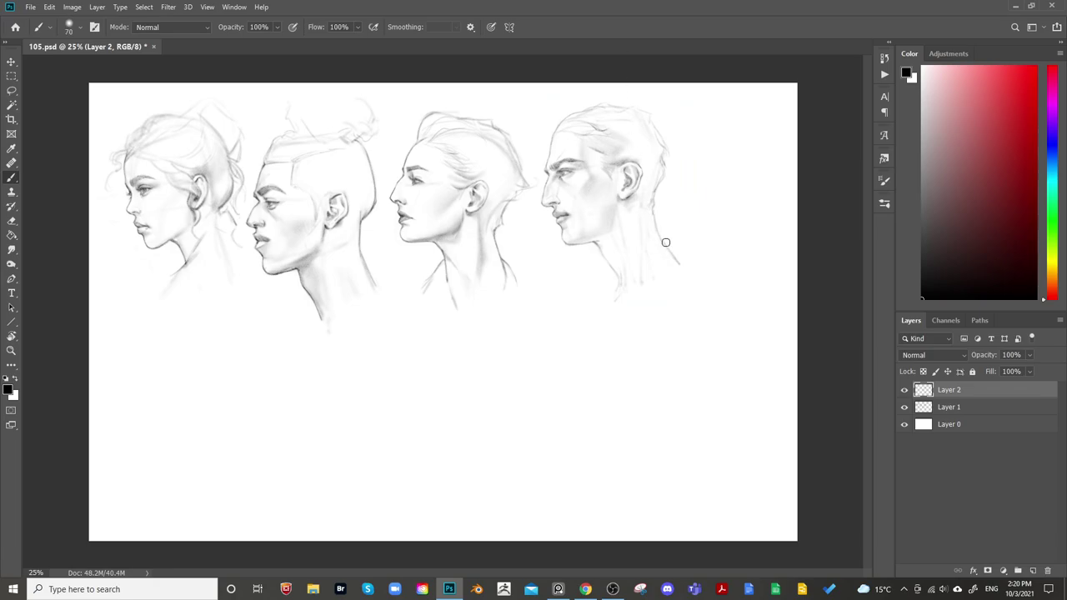
key(bracketleft)
key(bracketleft)
key(e)
drag(621, 269, 616, 296)
key(b)
drag(667, 240, 685, 264)
key(e)
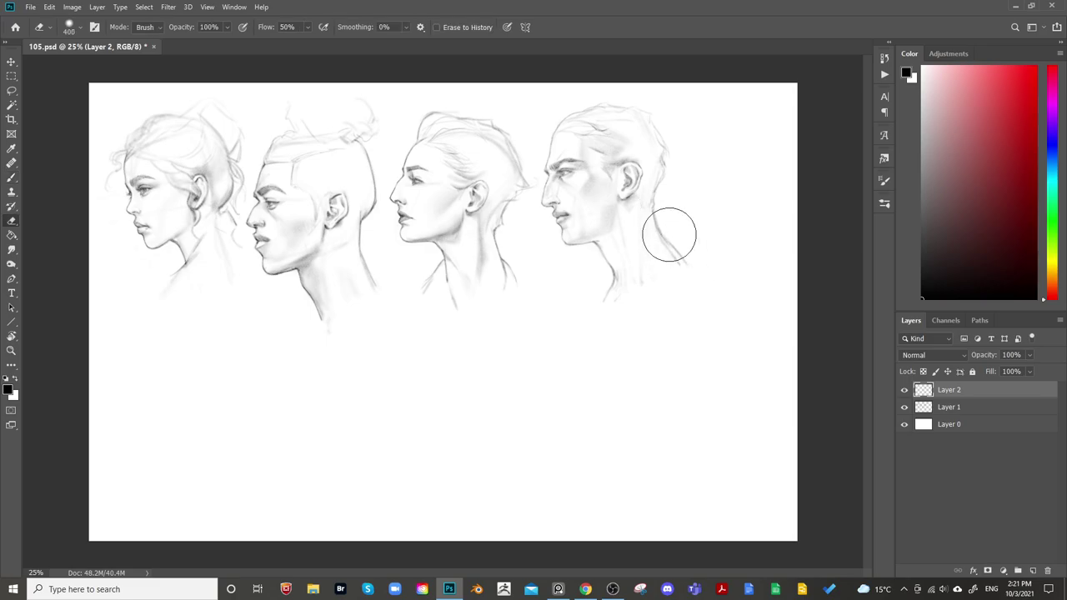
key(b)
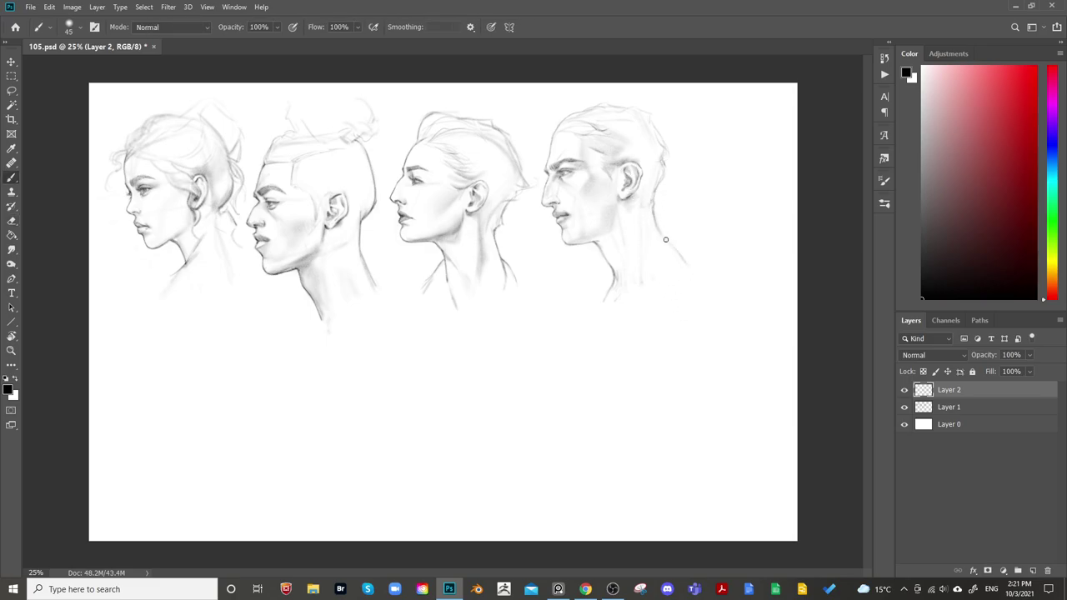
Clean up the fourth head's nape, reducing the eraser to 80 px, and check the row in mirrored view
key(e)
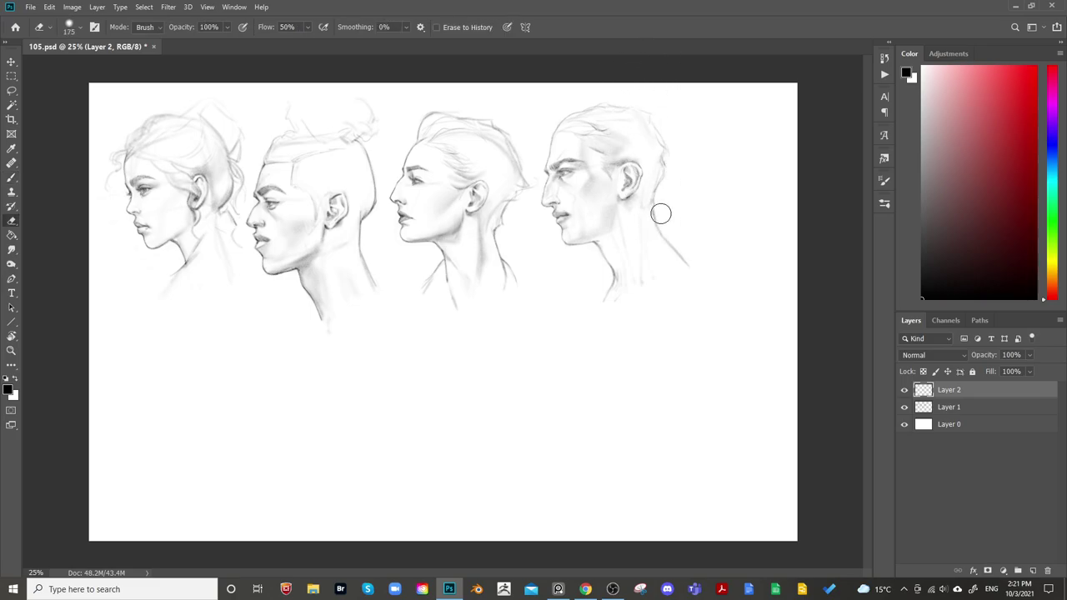
key(bracketleft)
key(bracketleft)
key(bracketleft)
key(bracketleft)
key(bracketleft)
key(ctrl+shift+h)
key(h)
Retouch the fourth head's forehead below the hairline with an enlarged brush and an 80 px eraser, and check it mirrored
key(b)
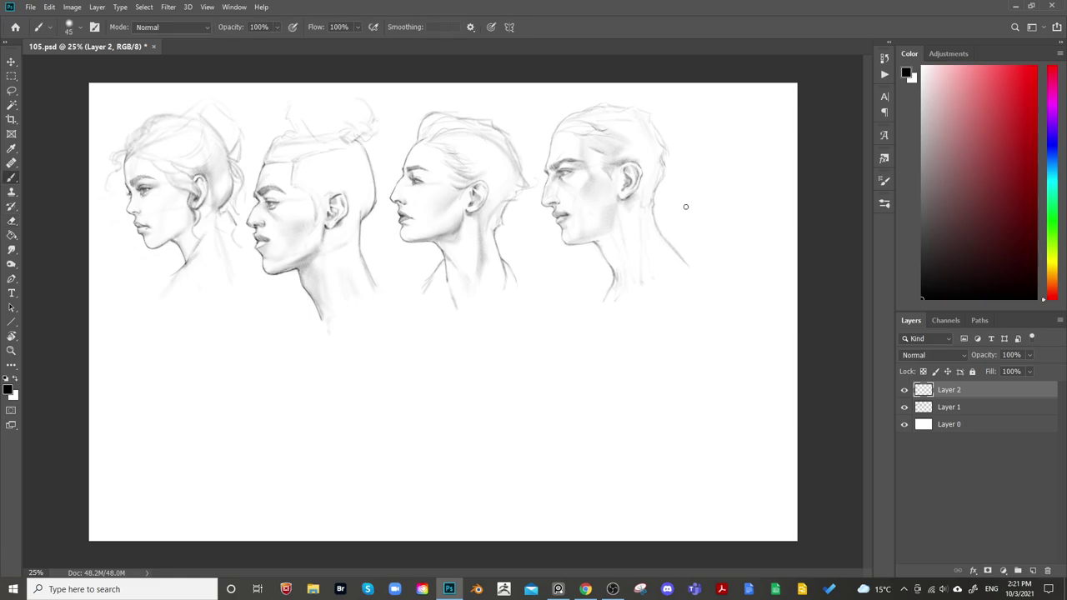
key(ctrl+plus)
drag(638, 291, 488, 425)
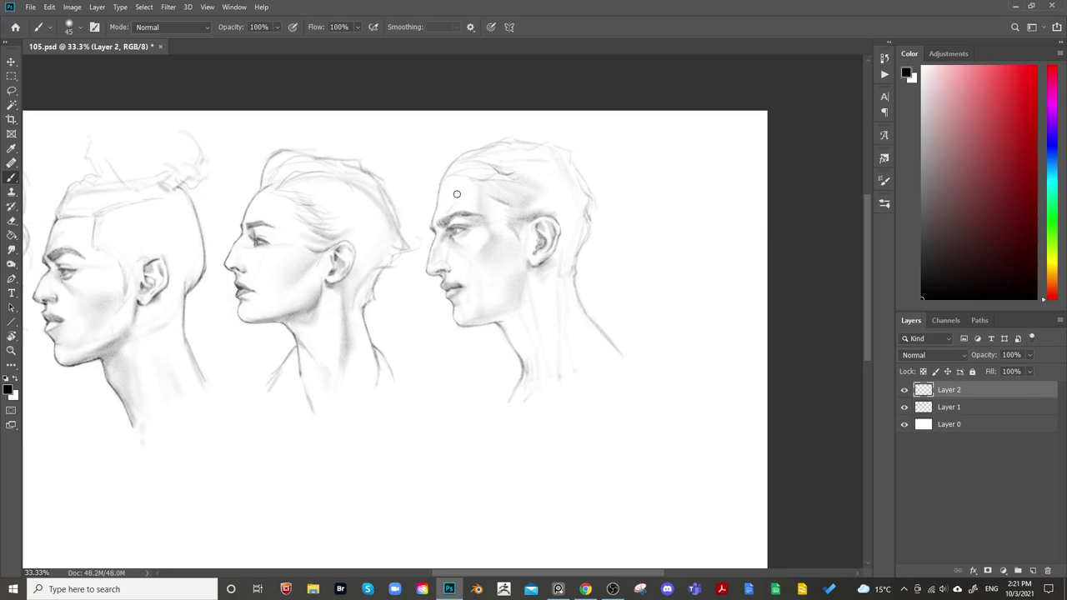
key(])
key(])
key(])
key(])
key(])
key(])
key(])
key(])
key(e)
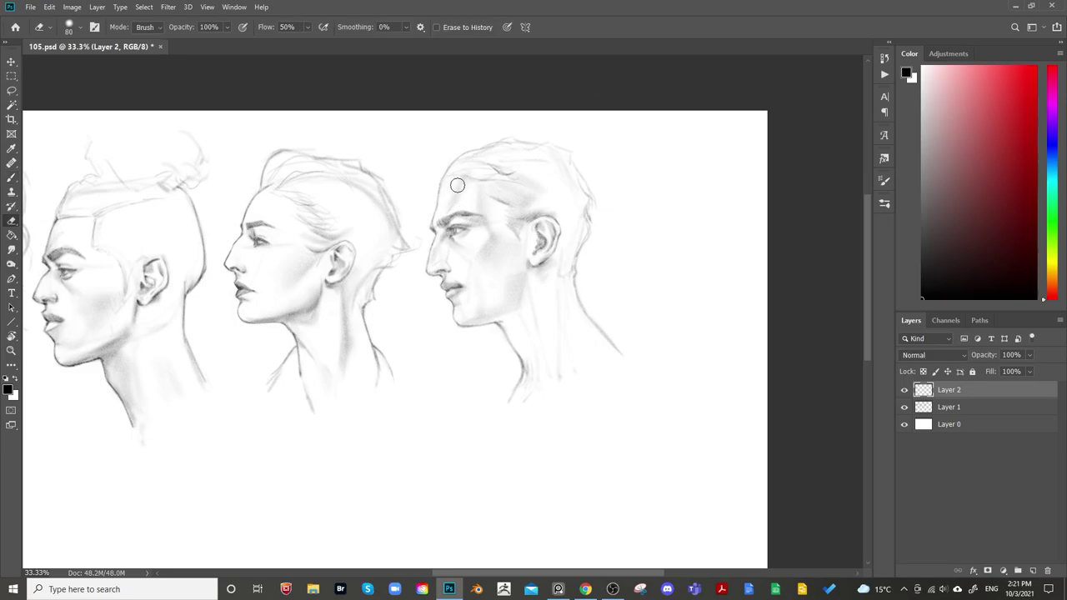
drag(598, 125, 740, 63)
key(ctrl+shift+h)
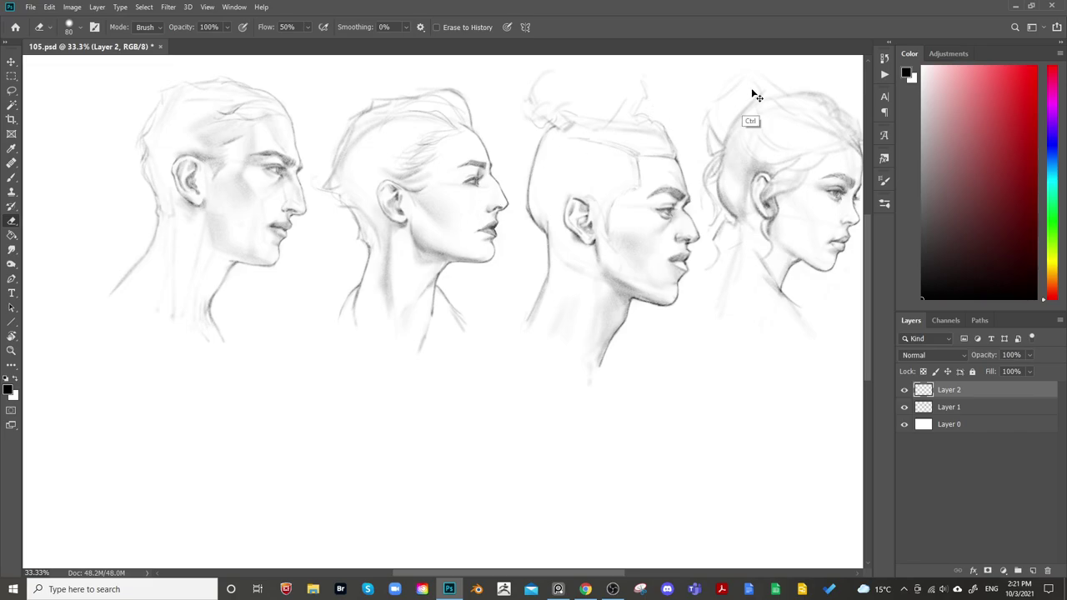
key(ctrl+shift+h)
mouse_move(810, 112)
mouse_down()
mouse_move(697, 155)
mouse_move(622, 205)
mouse_move(643, 212)
mouse_up()
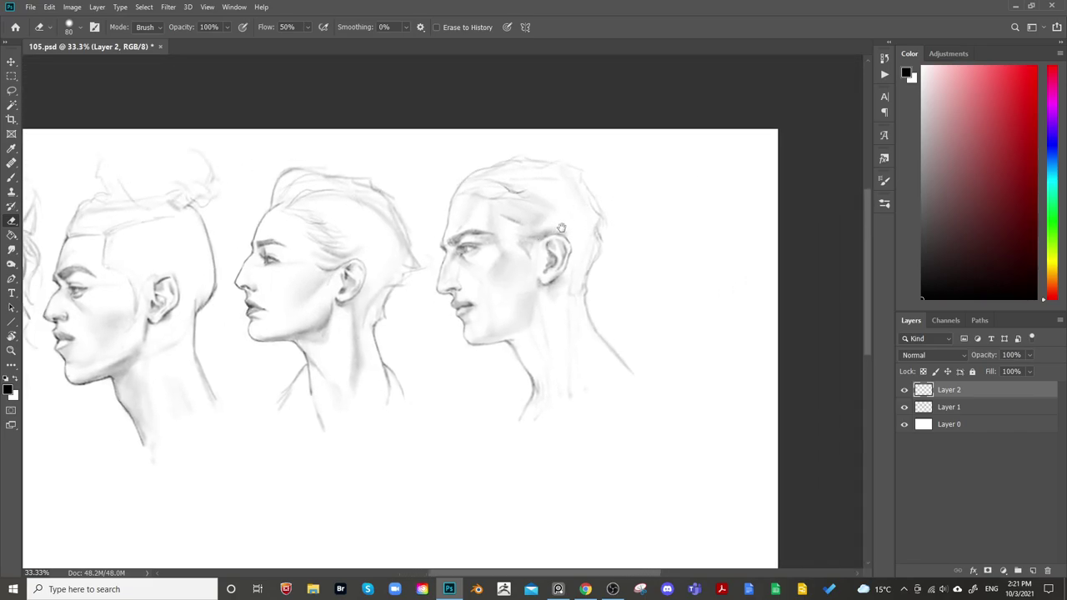
Refine the outer corner of the fourth head's eye with a small brush, erase around the brow's tail, and check it mirrored
key(b)
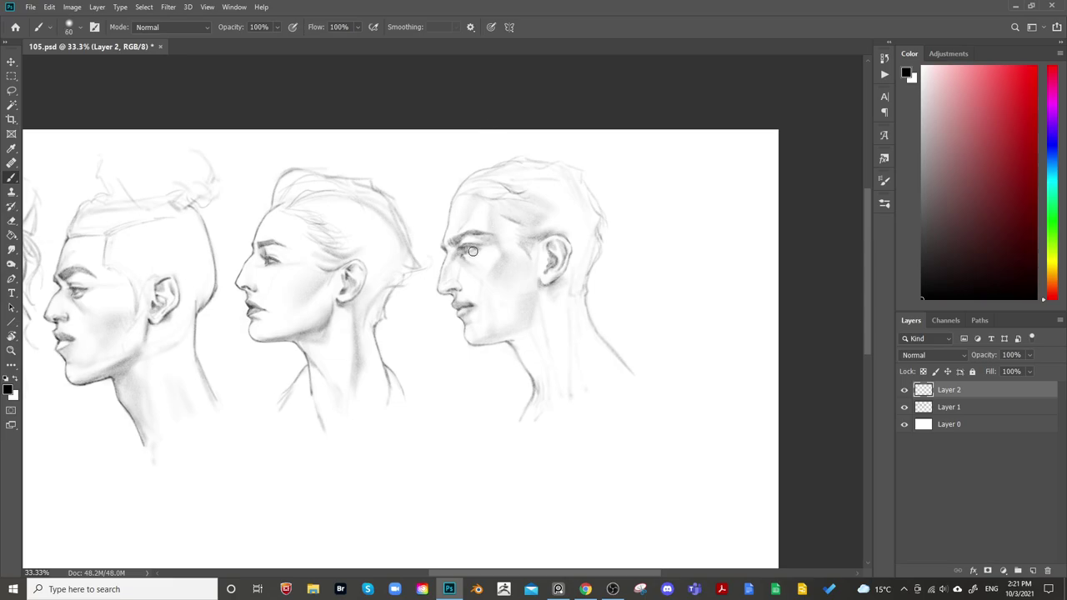
key(bracketleft)
key(bracketleft)
key(bracketleft)
key(bracketleft)
key(bracketright)
key(bracketright)
drag(474, 246, 487, 245)
key(bracketleft)
key(bracketleft)
key(e)
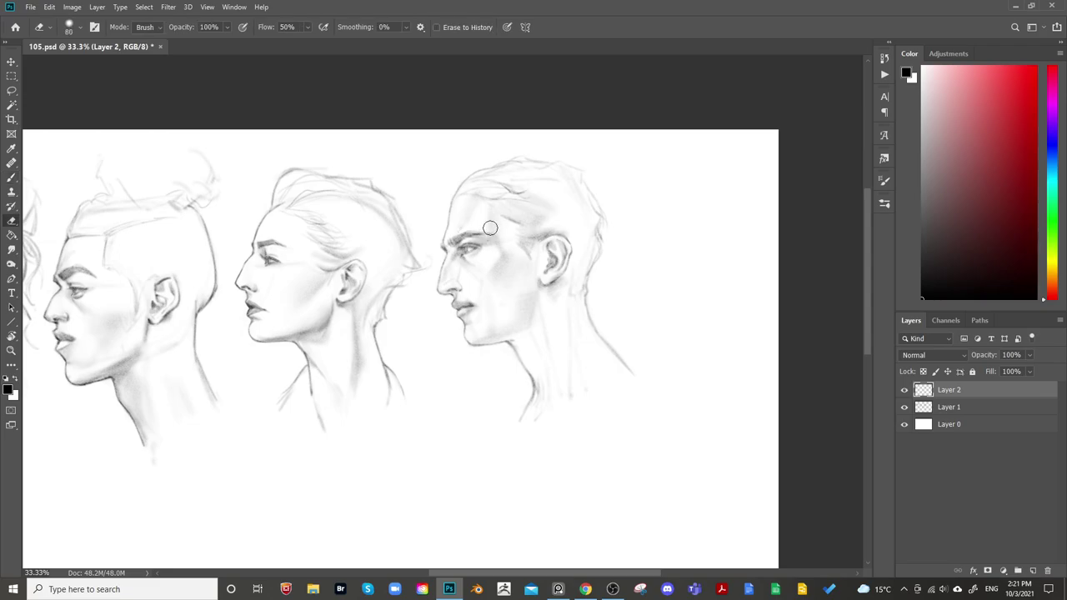
key(b)
key(e)
key(b)
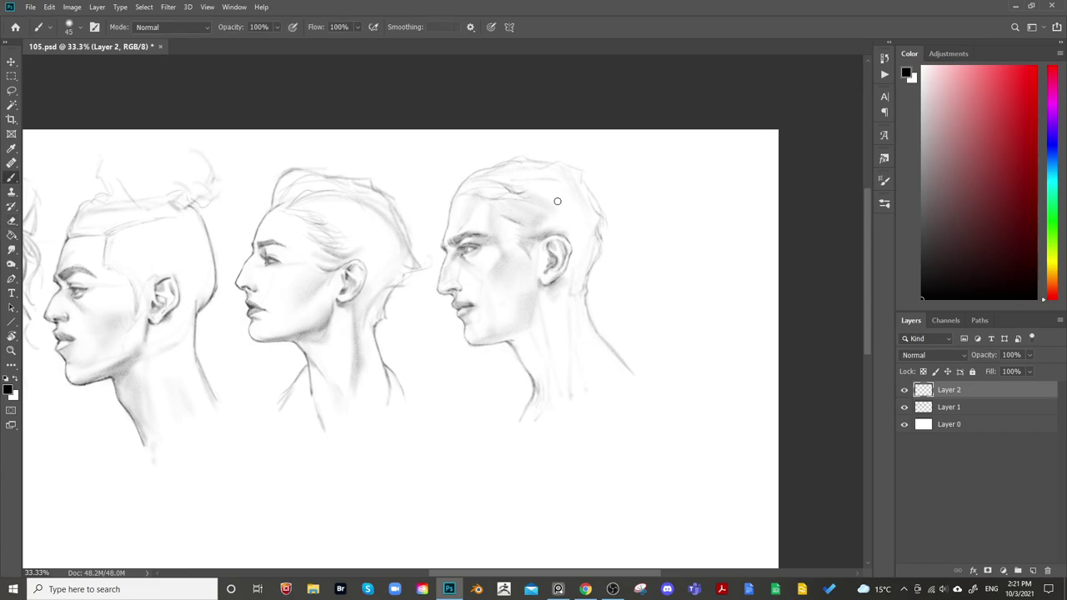
drag(623, 191, 722, 124)
key(ctrl+shift+h)
drag(561, 191, 609, 186)
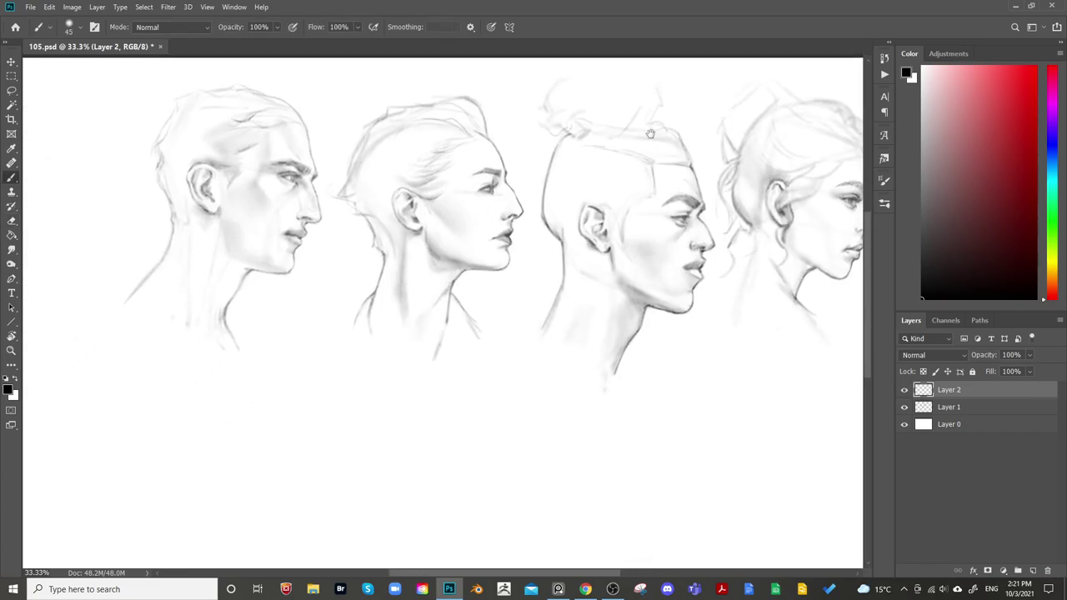
key(ctrl+shift+h)
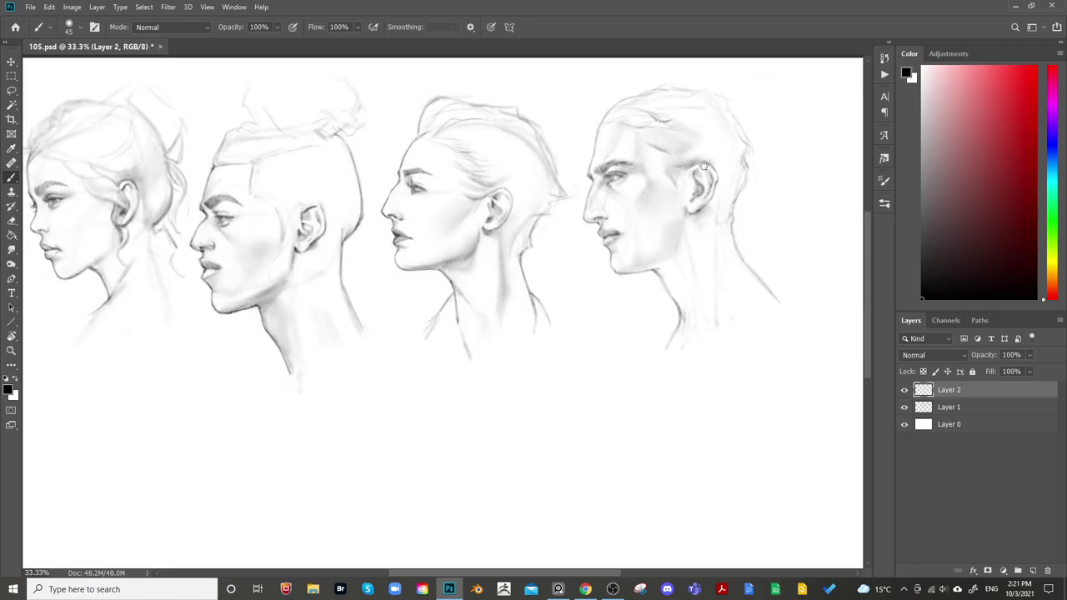
Touch up the fourth head's brow and eye area, enlarging the brush to 150 px, and compare all four heads mirrored
drag(578, 131, 458, 205)
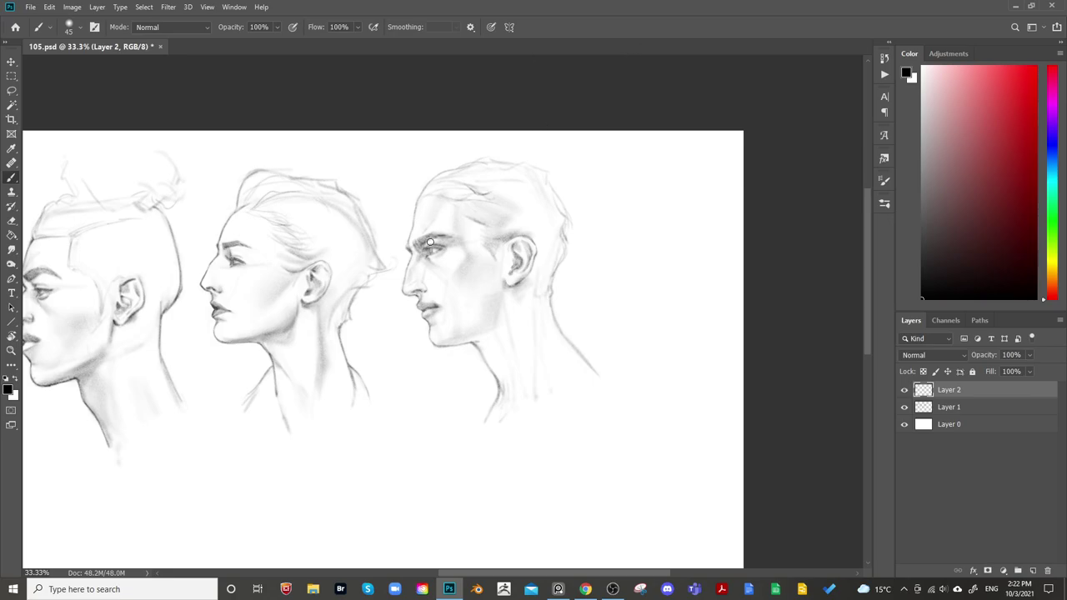
key(bracketright)
key(bracketright)
key(bracketright)
key(bracketright)
key(bracketright)
key(bracketright)
key(bracketright)
key(bracketright)
key(ctrl+minus)
key(ctrl+shift+h)
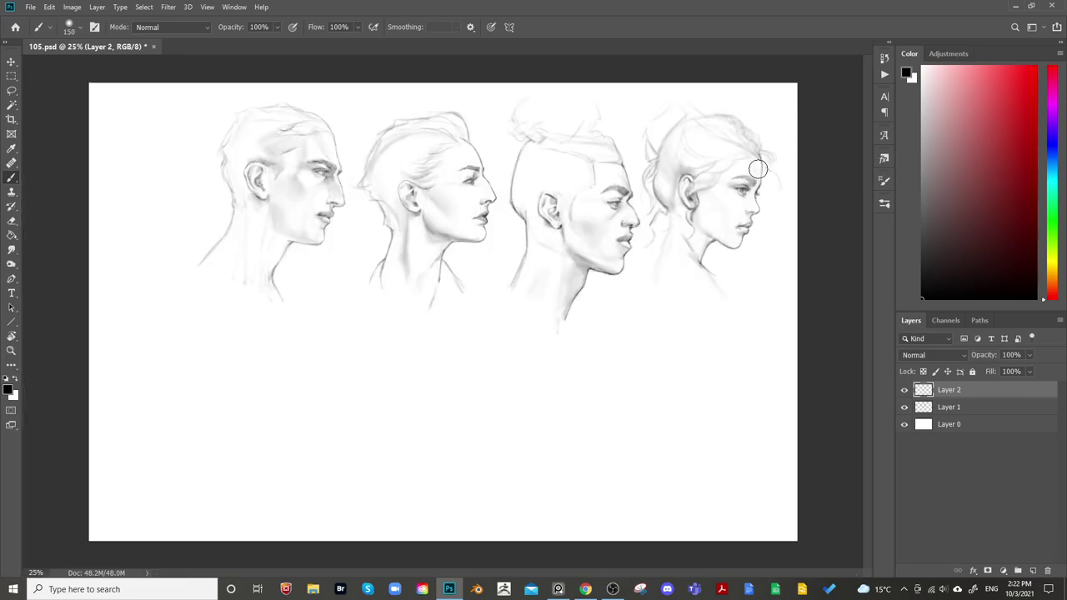
key(h)
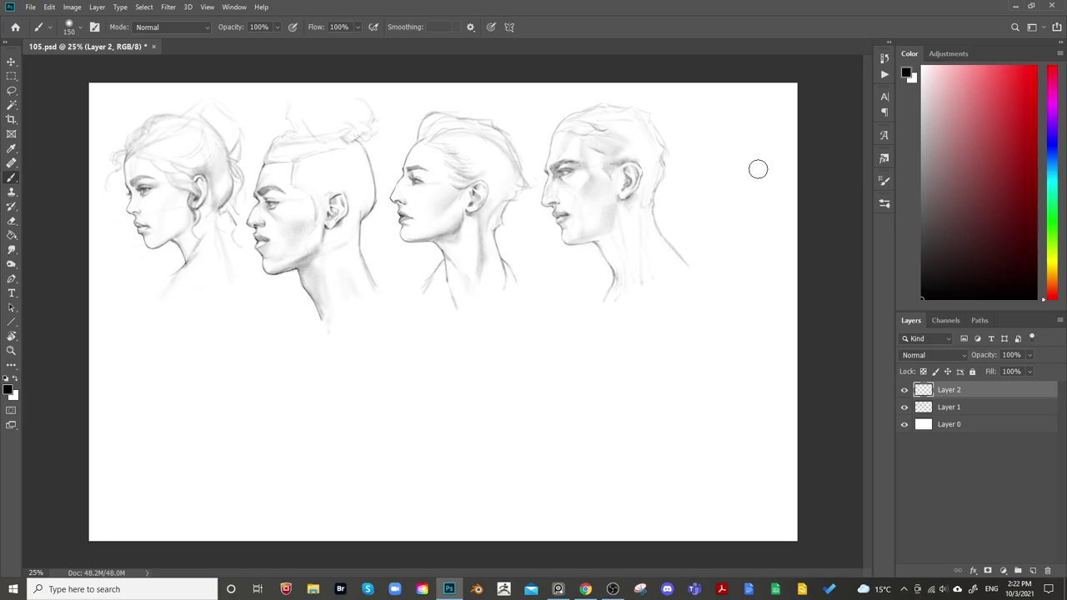
Darken the fourth head's nape line with a smaller brush, refine the throat line with the 80 px eraser, and check it mirrored
key(bracketleft)
key(bracketleft)
key(bracketleft)
key(bracketleft)
key(bracketleft)
key(e)
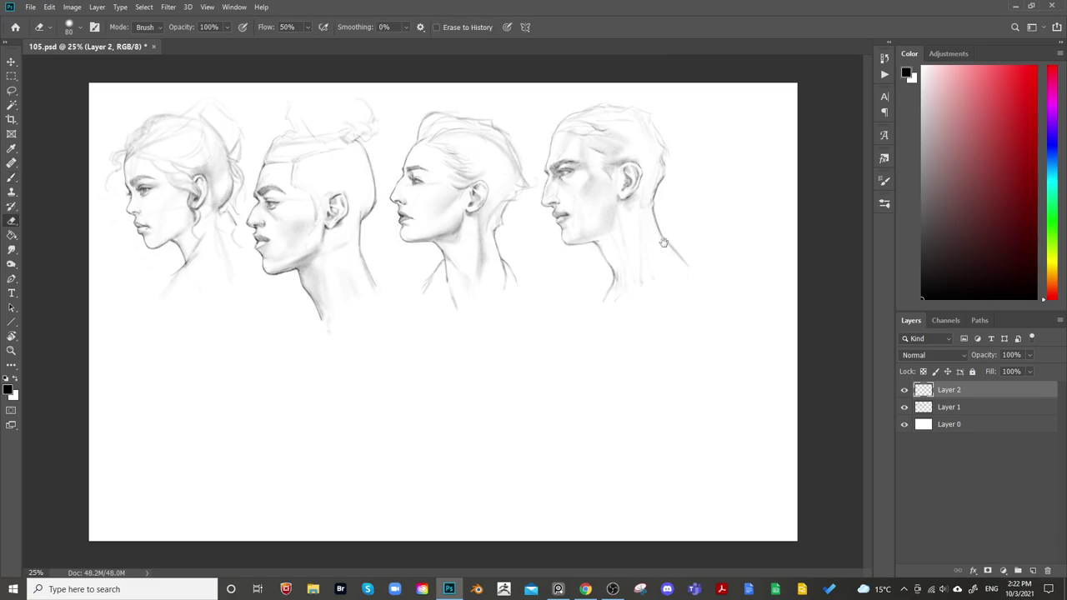
key(b)
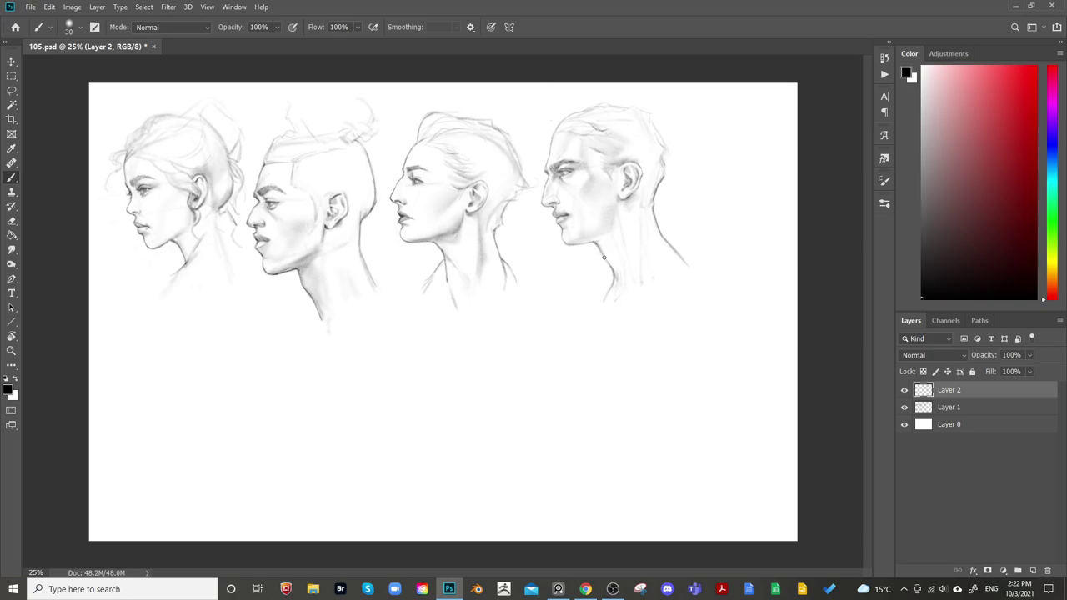
key(e)
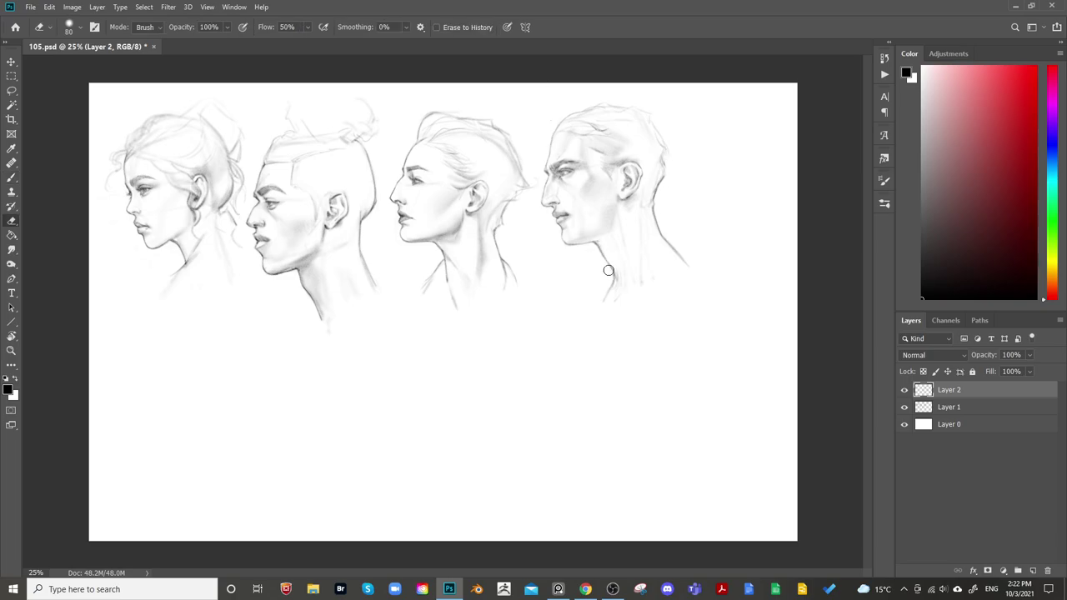
key(ctrl+shift+h)
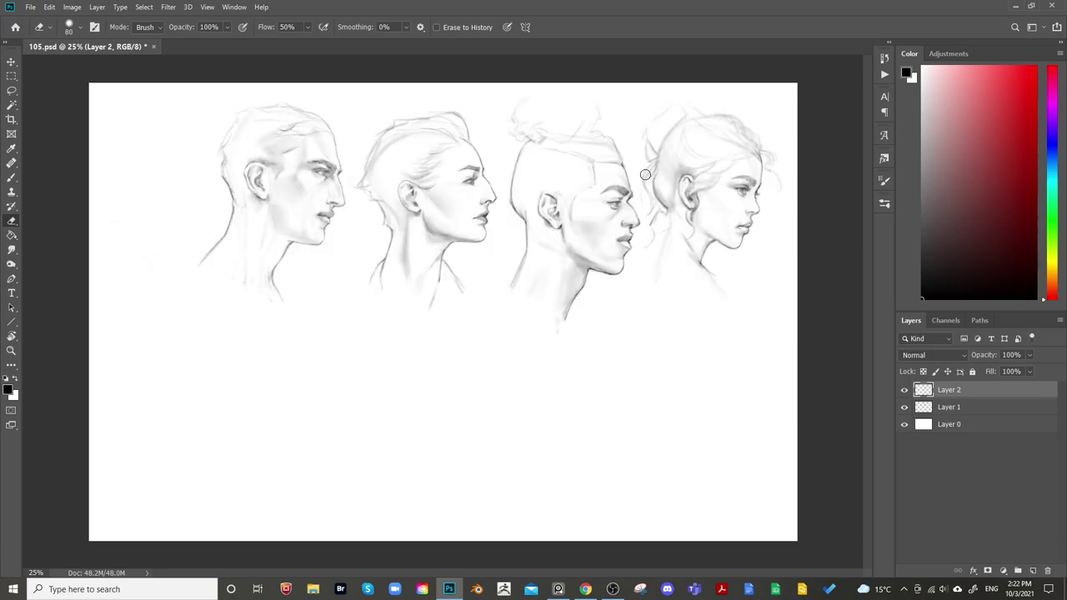
key(h)
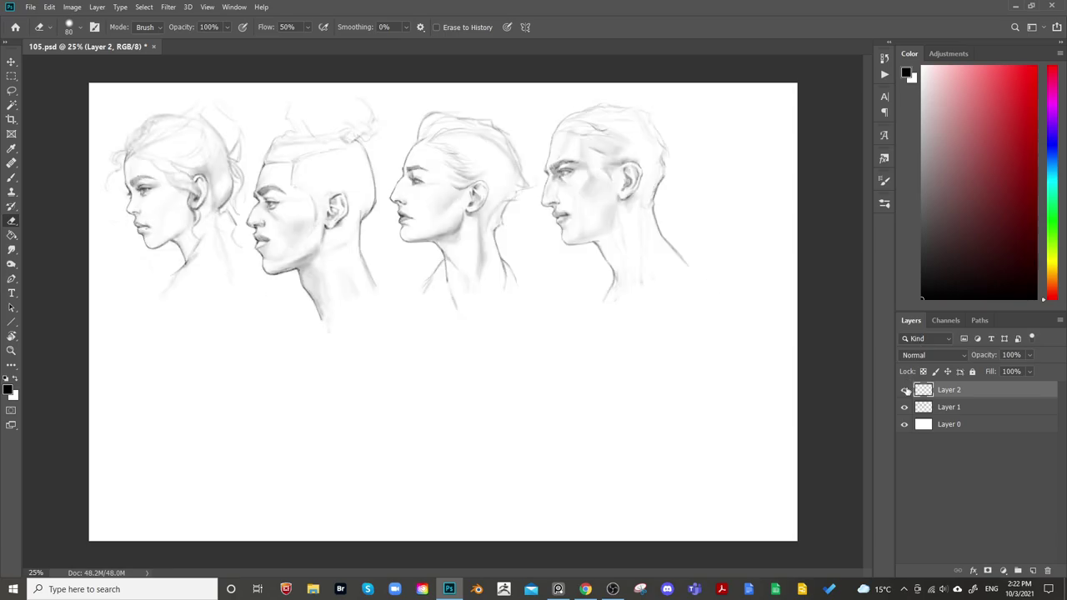
Merge the fourth head's layer down into Layer 1 and check the row in mirrored view
key(ctrl+e)
key(h)
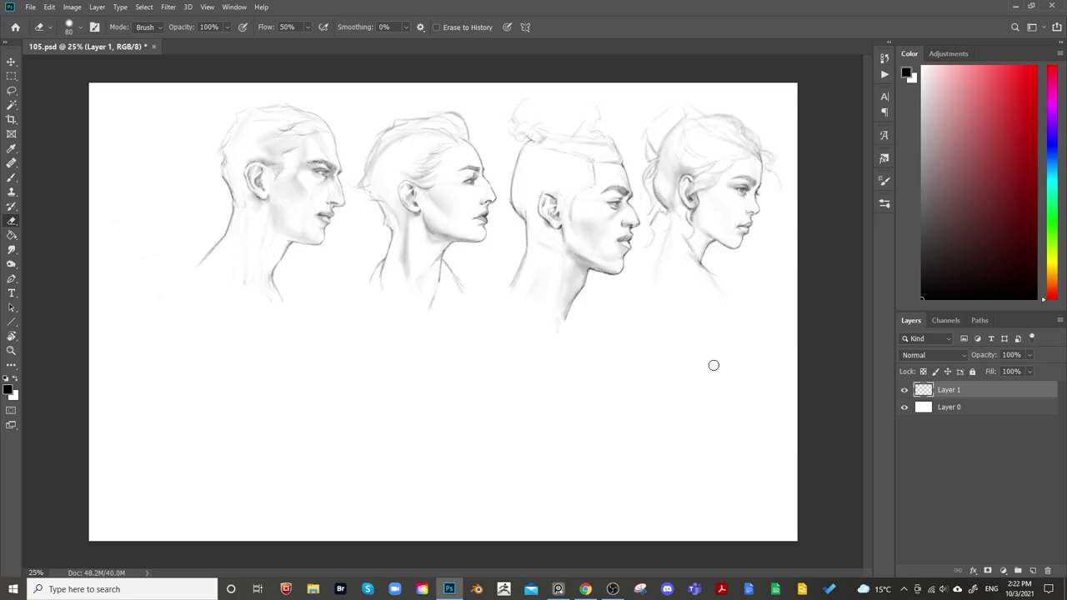
key(h)
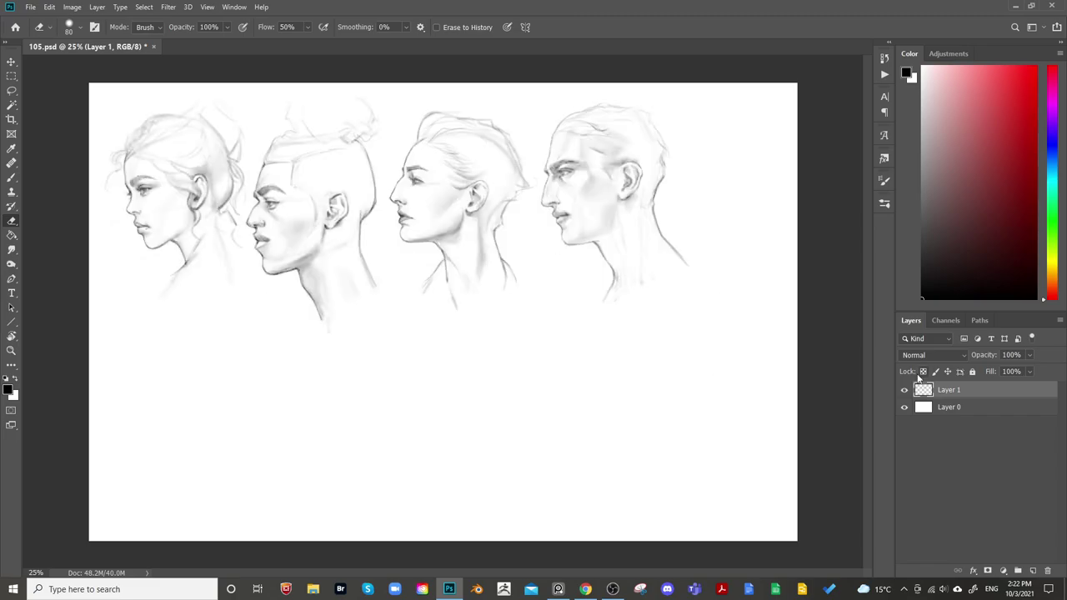
Scale down the whole row of heads on Layer 1 to free space beside the fourth head
key(ctrl+t)
mouse_move(692, 334)
mouse_down()
mouse_move(655, 332)
mouse_move(629, 297)
mouse_up()
key(Return)
key(e)
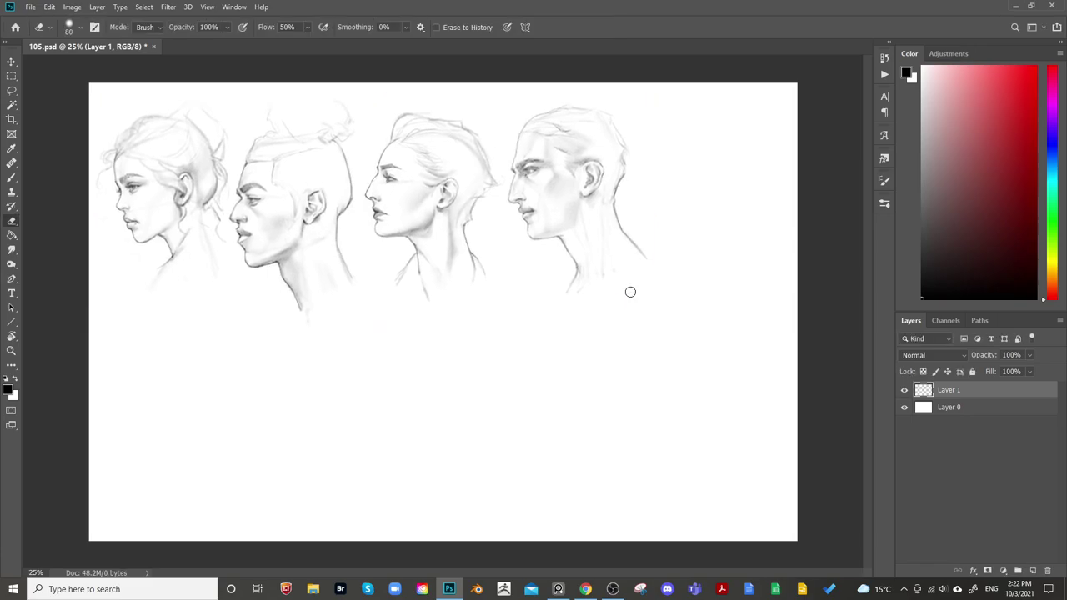
Add a new layer and sketch a light circle beside the fourth head as the fifth head's cranium, redoing the first stroke
click(1033, 570)
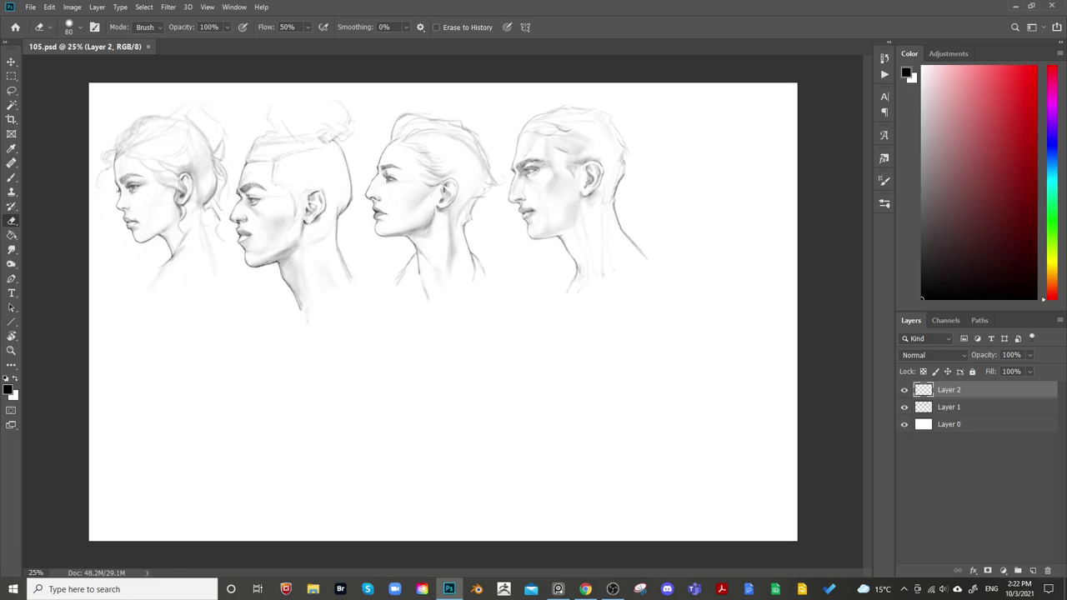
key(ctrl+plus)
key(ctrl+plus)
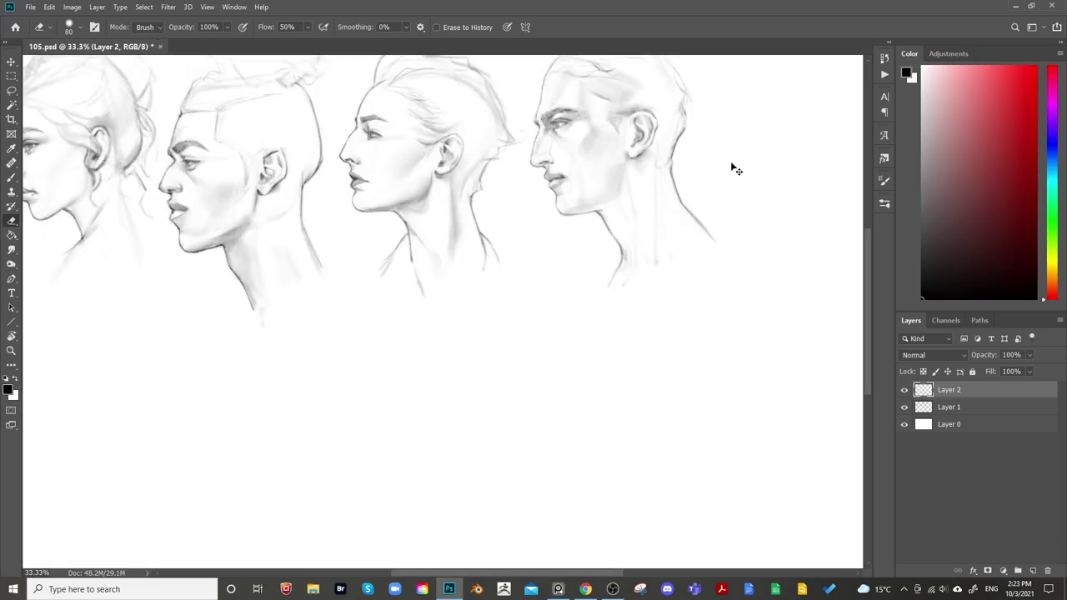
drag(740, 163, 354, 354)
key(b)
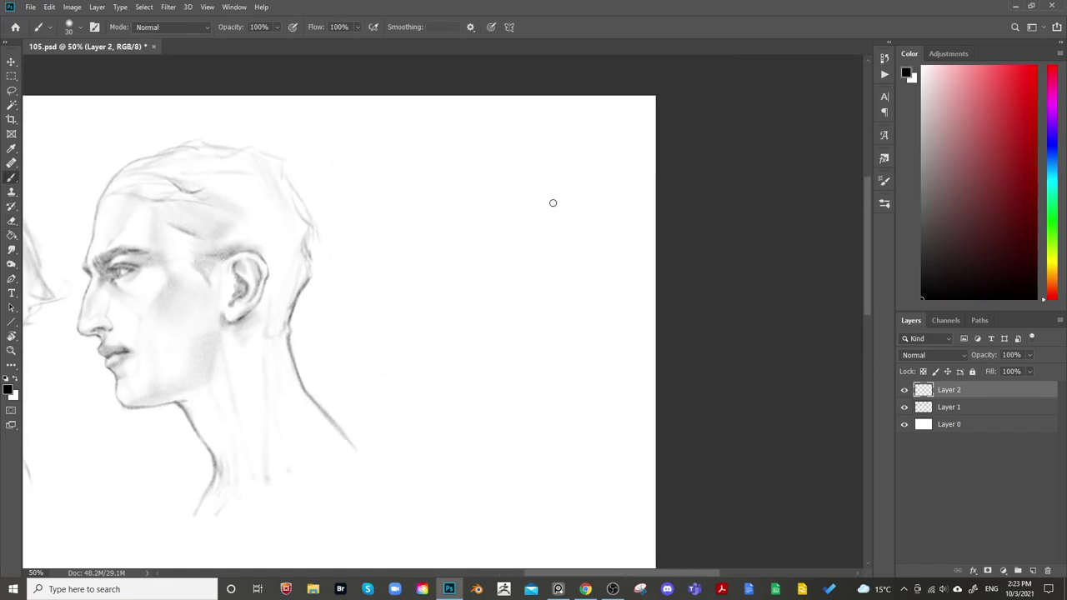
mouse_move(586, 263)
mouse_down()
mouse_move(416, 208)
mouse_move(573, 205)
mouse_up()
key(ctrl+z)
mouse_move(467, 160)
mouse_down()
mouse_move(502, 346)
mouse_move(534, 178)
mouse_up()
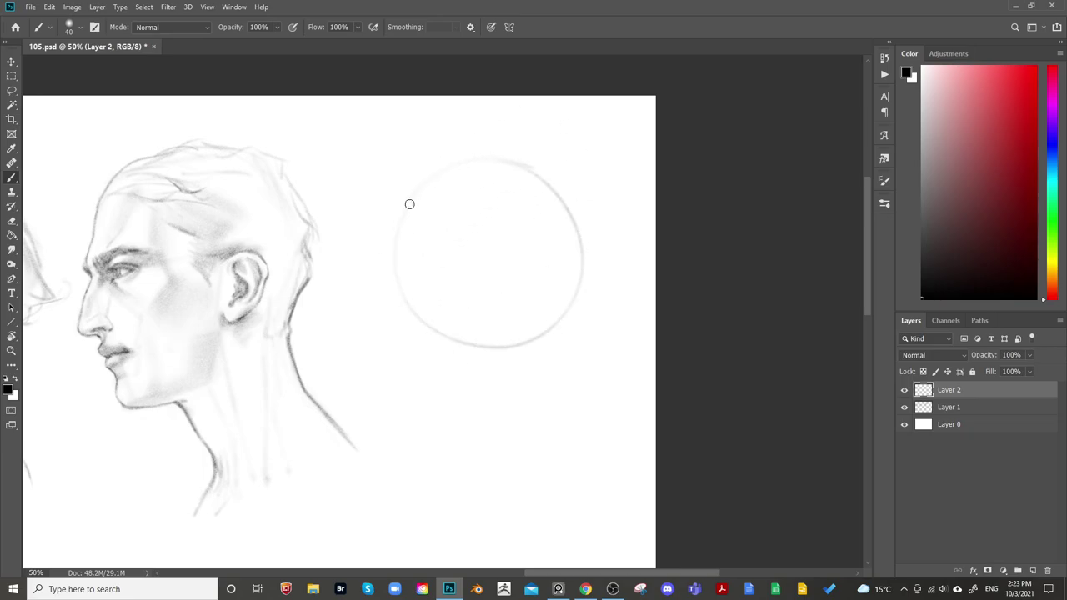
Sketch the fifth head's face line down from the circle and its jawline back to the circle's base, redoing one stroke
drag(409, 214, 384, 354)
mouse_move(394, 261)
mouse_down()
mouse_move(386, 362)
mouse_move(397, 389)
mouse_move(443, 389)
mouse_move(424, 378)
mouse_move(526, 356)
mouse_up()
key(ctrl+z)
mouse_move(388, 358)
mouse_down()
mouse_move(402, 371)
mouse_move(506, 353)
mouse_up()
key(e)
key(b)
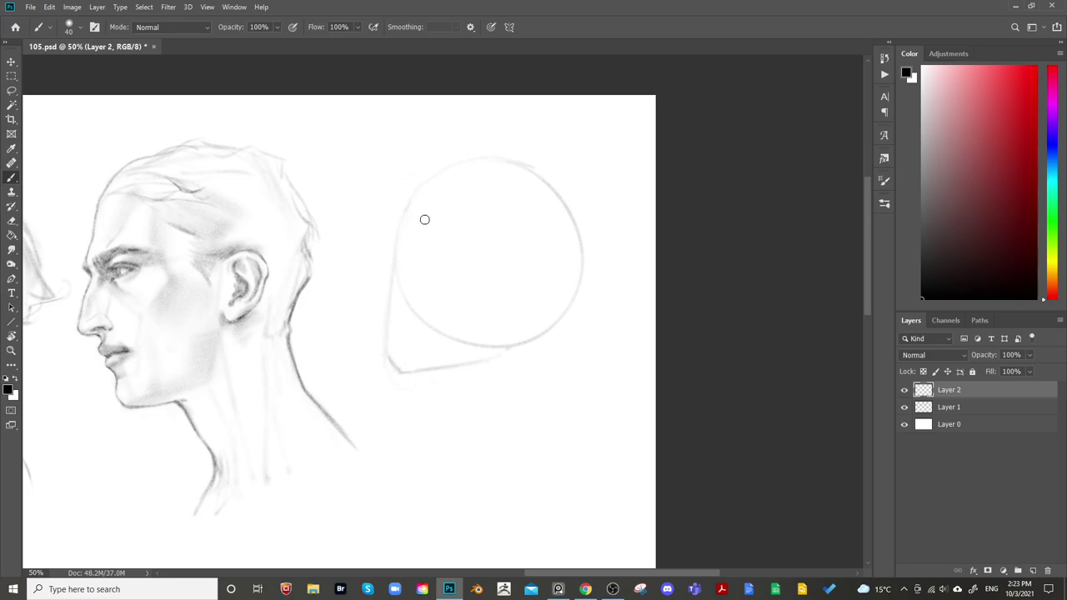
Lighten the cranium circle's lower front edge with the eraser and warp the cranium's back outward
key(e)
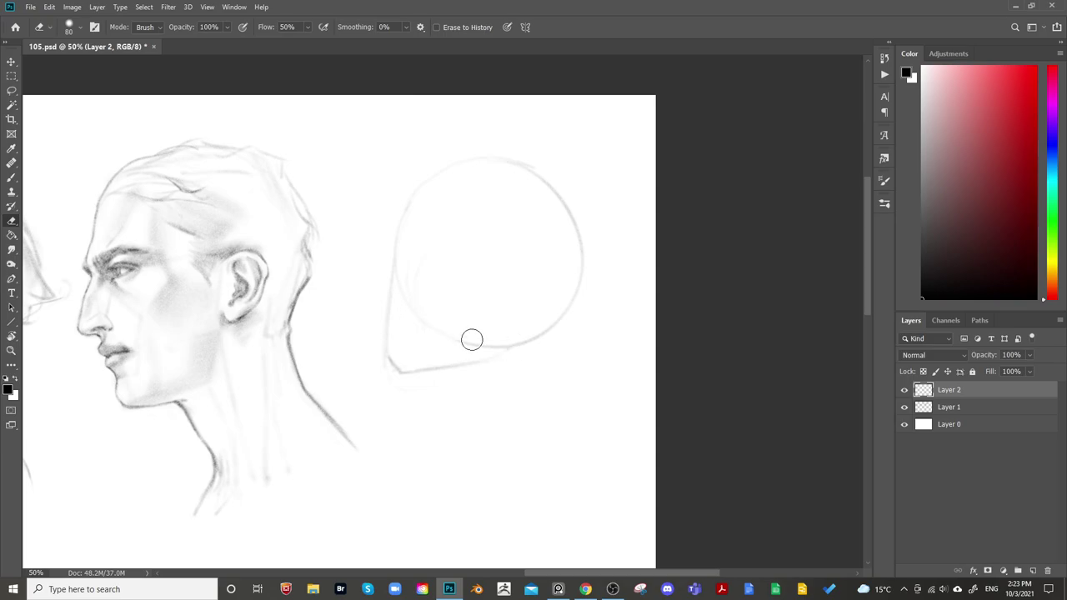
key(b)
drag(567, 309, 458, 315)
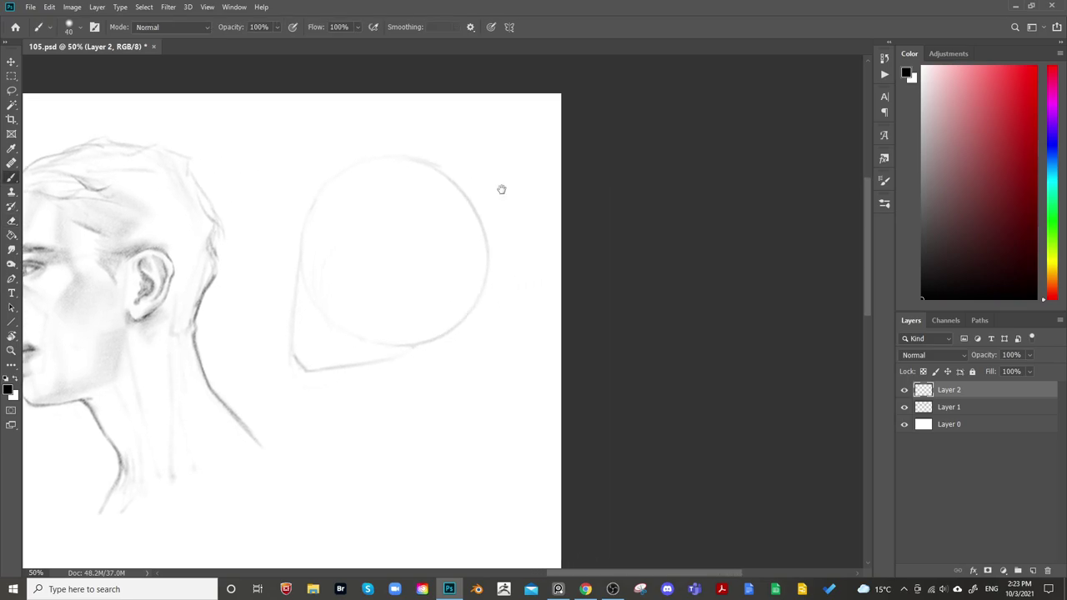
key(l)
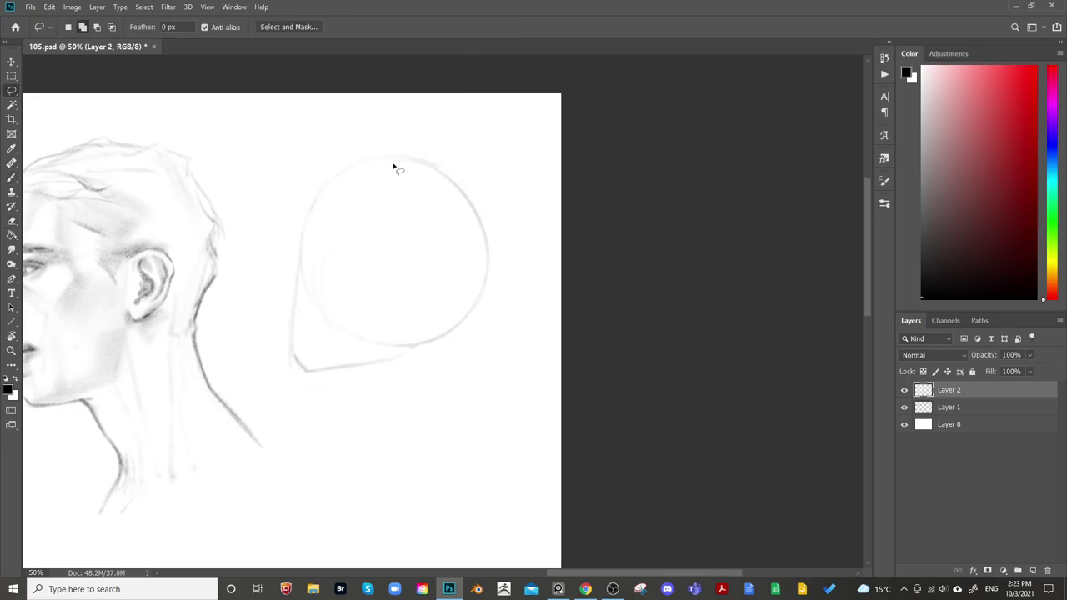
mouse_move(342, 150)
mouse_down()
mouse_move(293, 267)
mouse_move(353, 339)
mouse_move(478, 340)
mouse_move(485, 127)
mouse_move(526, 167)
mouse_up()
key(ctrl+t)
click(573, 27)
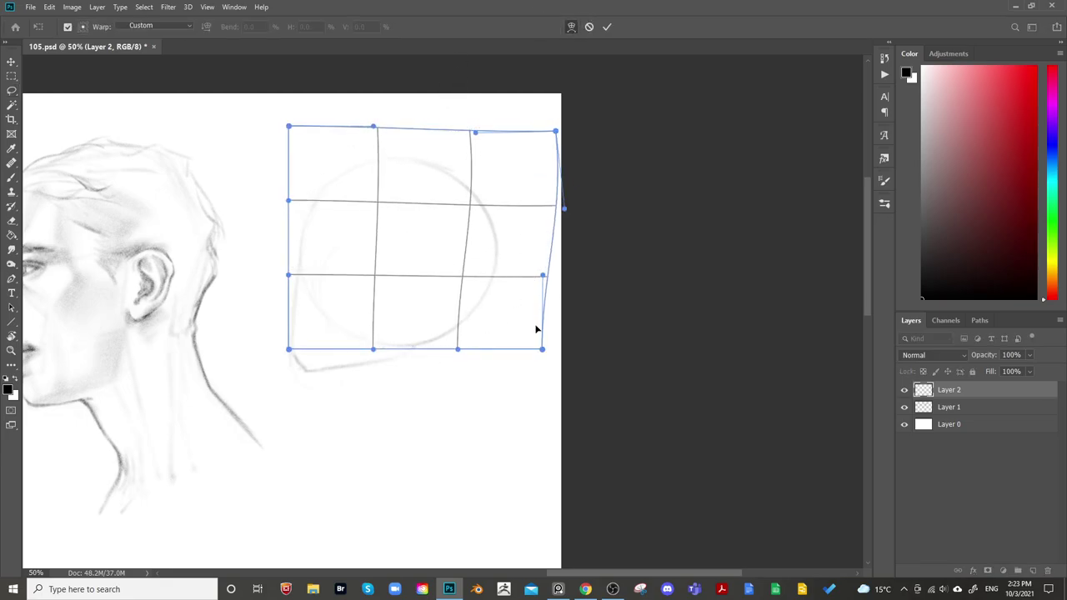
mouse_move(538, 329)
mouse_down()
mouse_move(547, 353)
mouse_move(540, 338)
mouse_up()
mouse_move(557, 189)
mouse_down()
mouse_move(589, 158)
mouse_move(566, 191)
mouse_up()
key(Return)
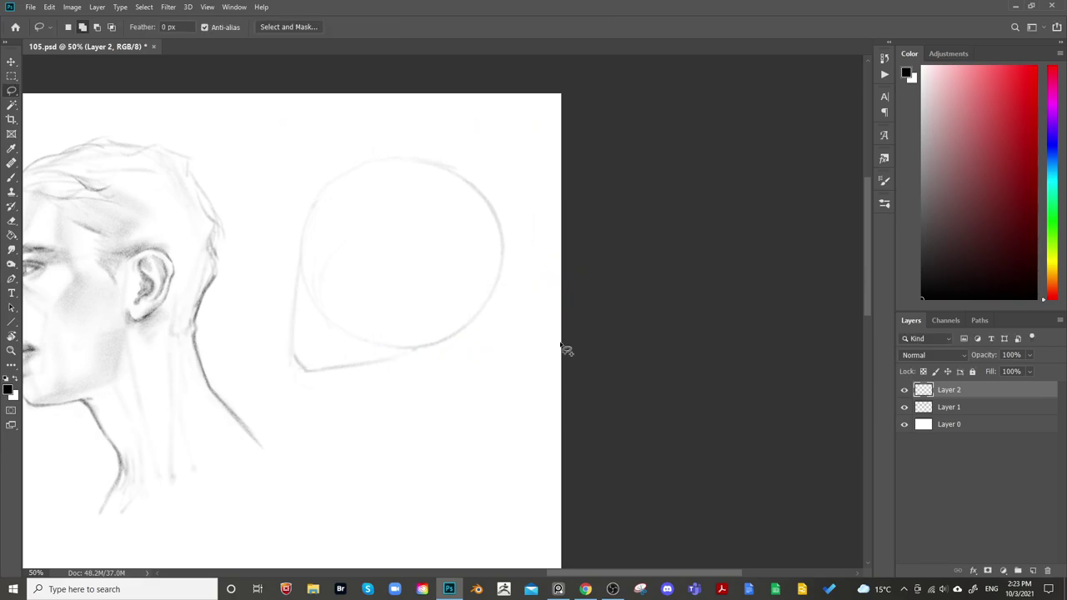
Sketch a light side-plane curve inside the fifth head's cranium and a slanted line down to the back of the jaw
mouse_move(464, 357)
mouse_down()
mouse_move(508, 355)
mouse_move(447, 328)
mouse_up()
key(b)
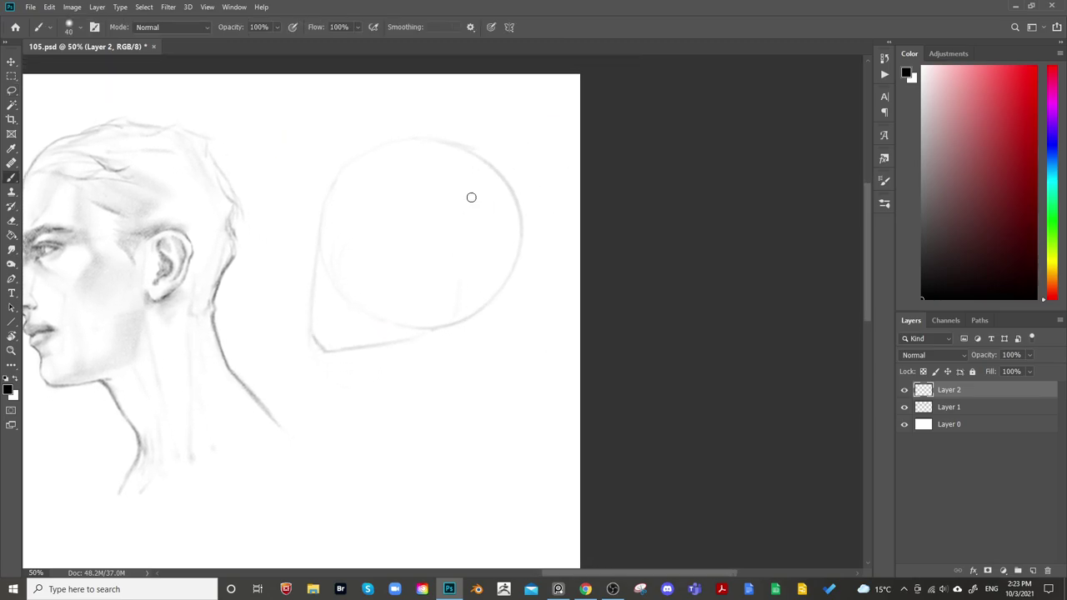
drag(455, 232, 422, 333)
key(e)
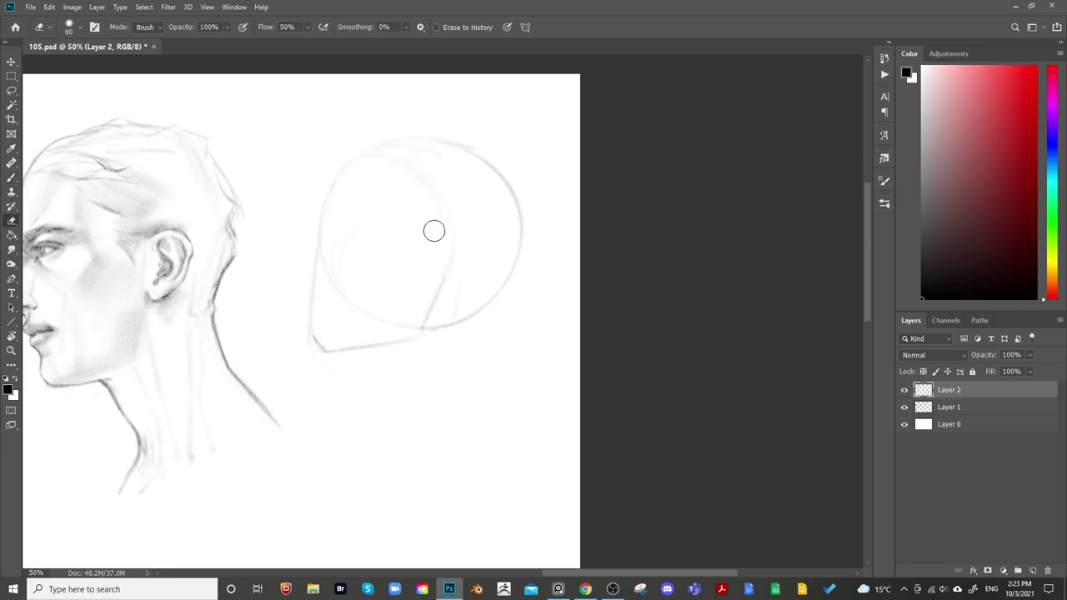
key(b)
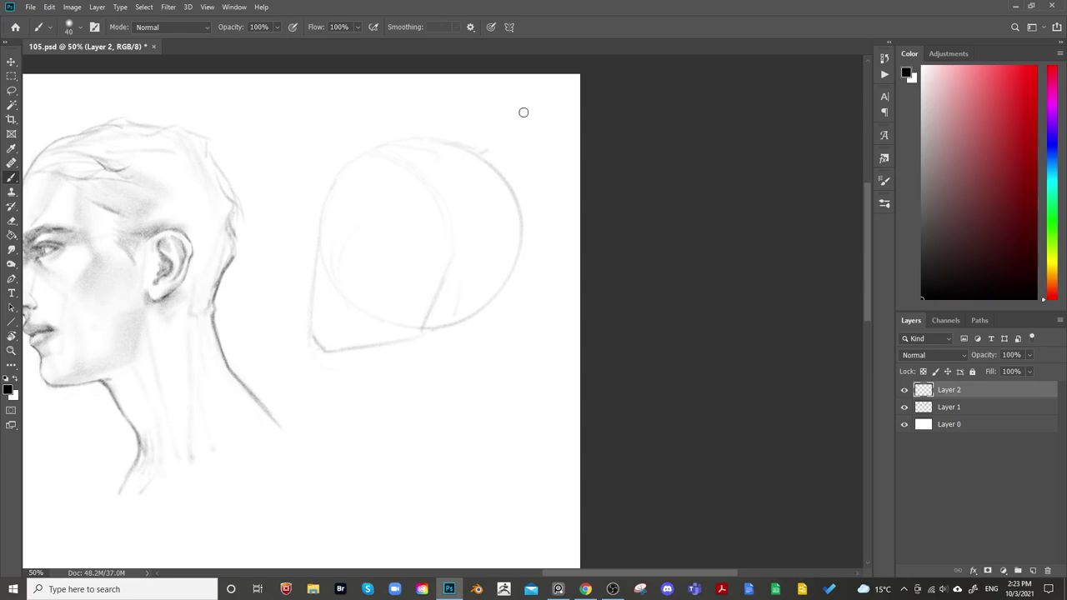
Extend the canvas with the Crop tool to add more room beside the fifth head
key(ctrl+minus)
key(ctrl+minus)
key(ctrl+plus)
mouse_move(739, 204)
mouse_down()
mouse_move(645, 296)
mouse_move(400, 362)
mouse_up()
drag(548, 317, 527, 234)
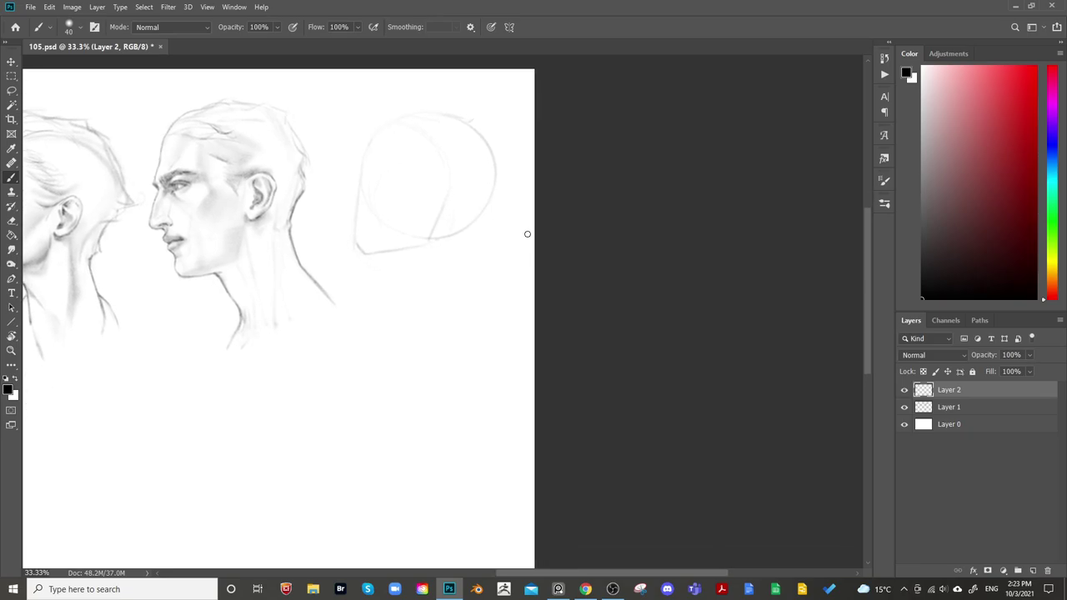
key(c)
drag(537, 340, 569, 363)
key(Return)
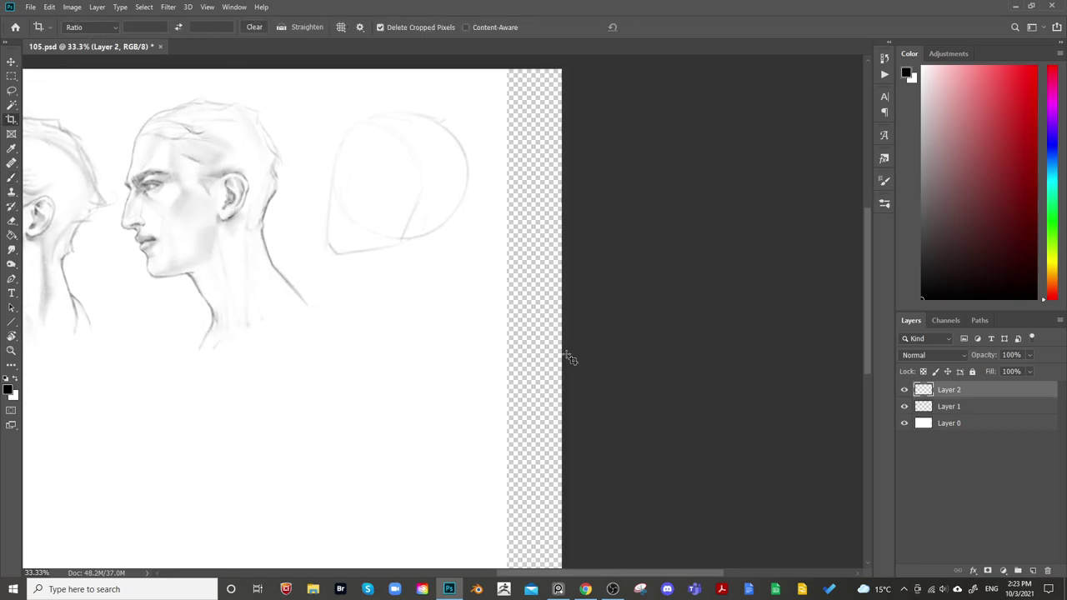
Fill the newly added transparent strip on Layer 0 with white
click(942, 421)
key(g)
key(x)
click(552, 325)
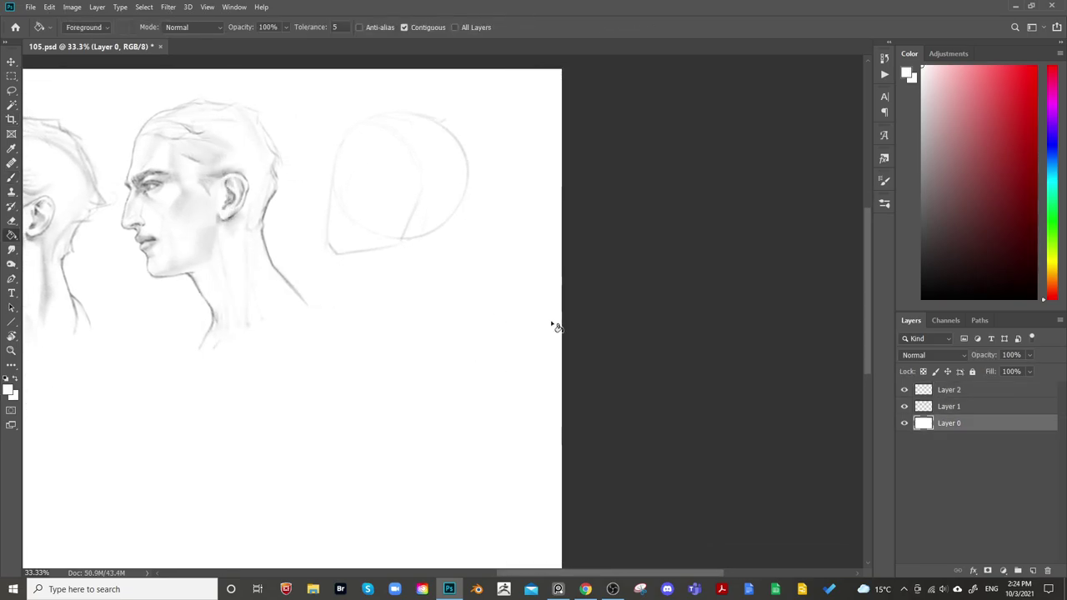
Darken the fifth head's construction sketch on Layer 2 by lowering its lightness, and restore black as the brush colour
click(925, 390)
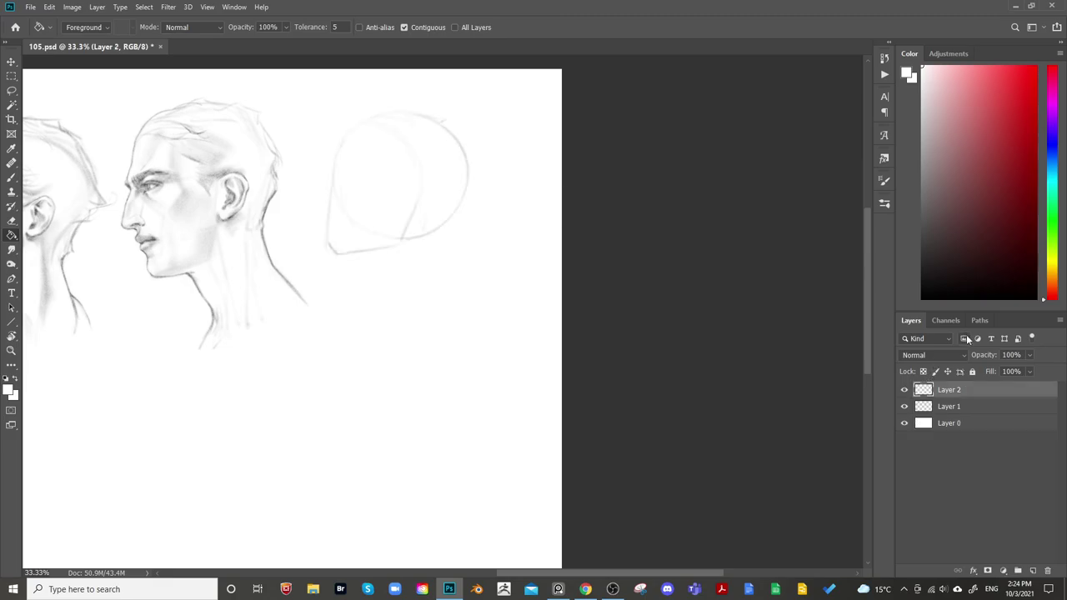
drag(468, 281, 487, 340)
key(b)
key(ctrl+plus)
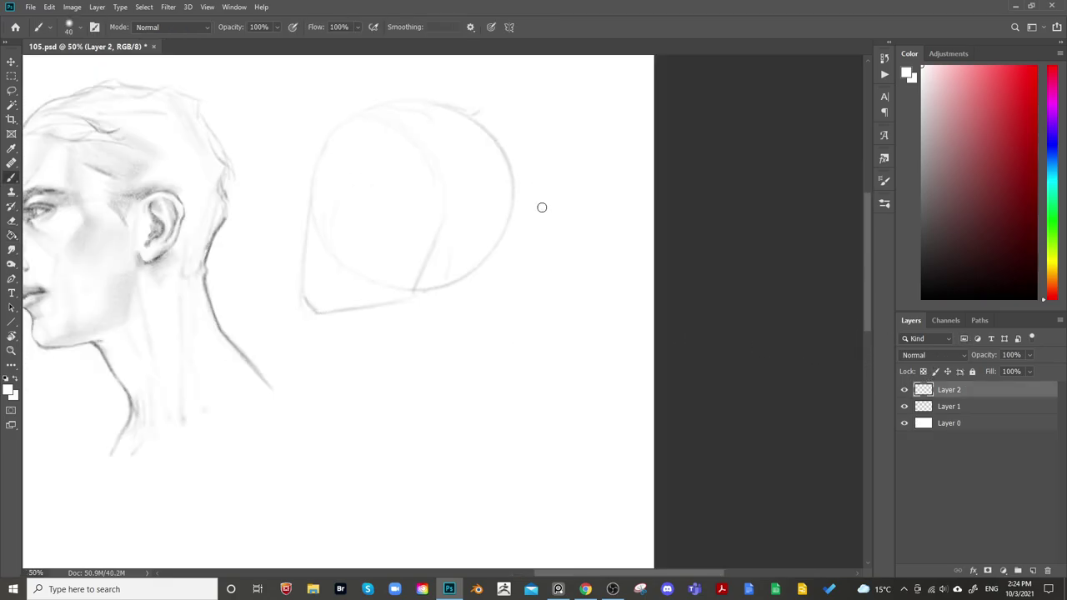
mouse_move(534, 248)
mouse_down()
mouse_move(539, 300)
mouse_move(561, 275)
mouse_up()
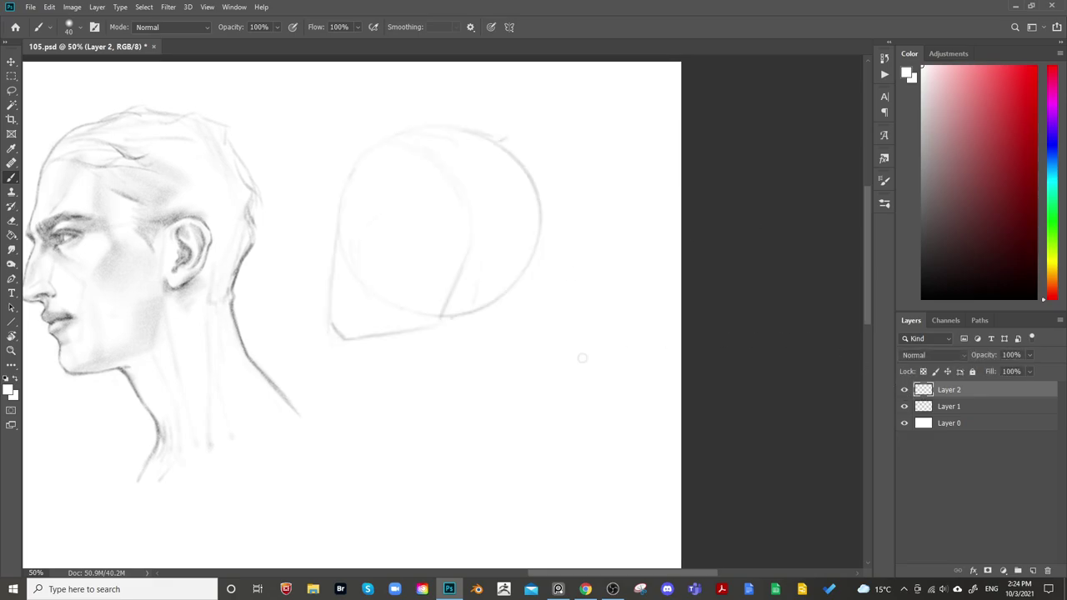
key(ctrl+u)
drag(852, 311, 802, 310)
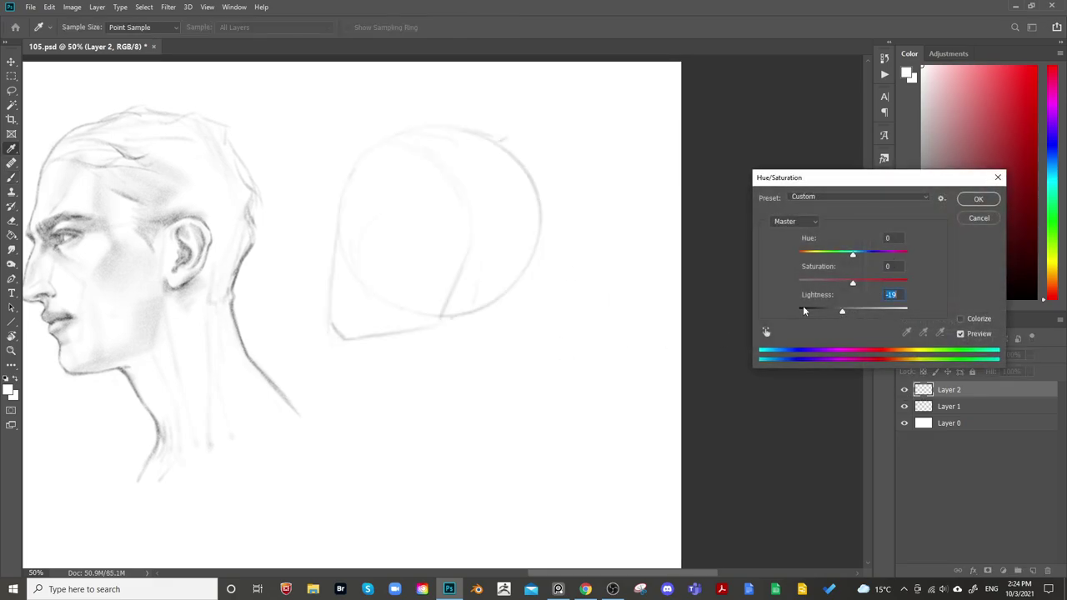
key(Return)
key(b)
key(x)
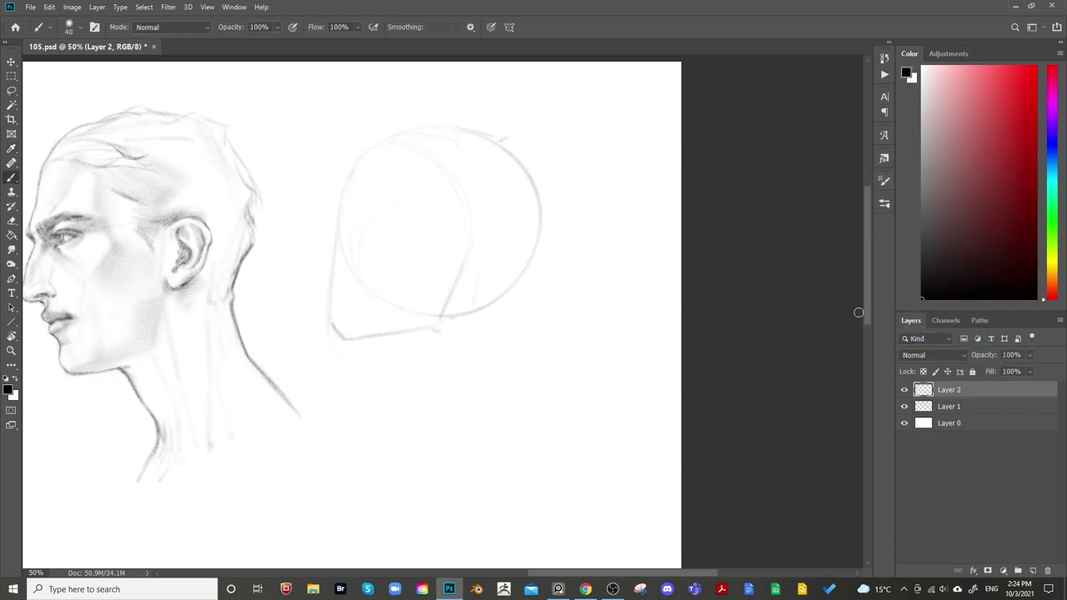
Sketch the fifth head's brow, eye line, nose and lips lightly along the front of the face
mouse_move(463, 327)
mouse_down()
mouse_move(486, 270)
mouse_move(526, 331)
mouse_up()
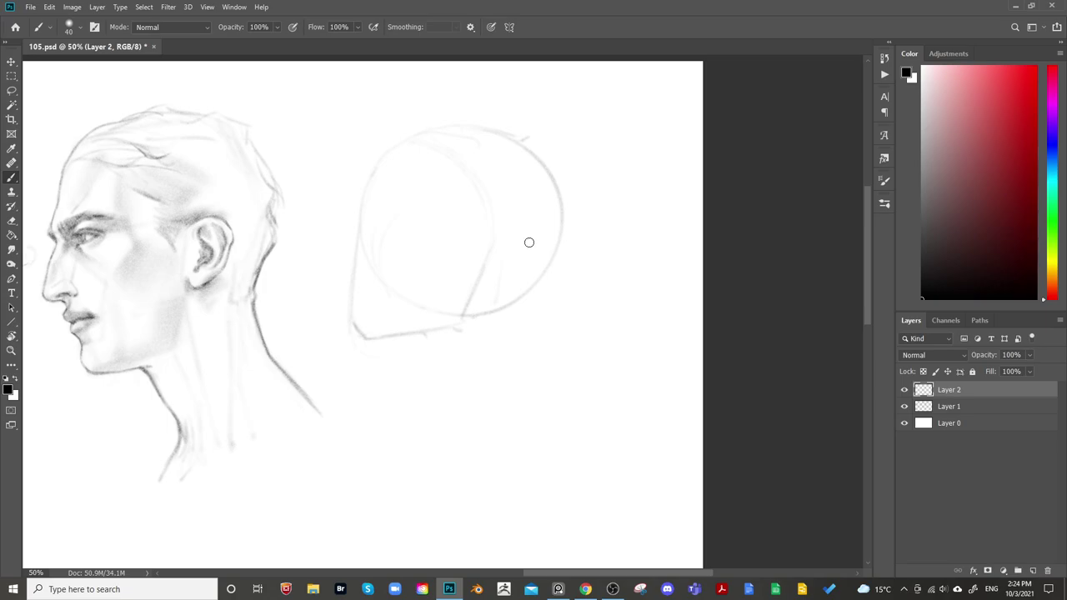
key(bracketright)
key(bracketright)
key(bracketleft)
key(bracketleft)
drag(385, 194, 415, 178)
drag(348, 249, 356, 264)
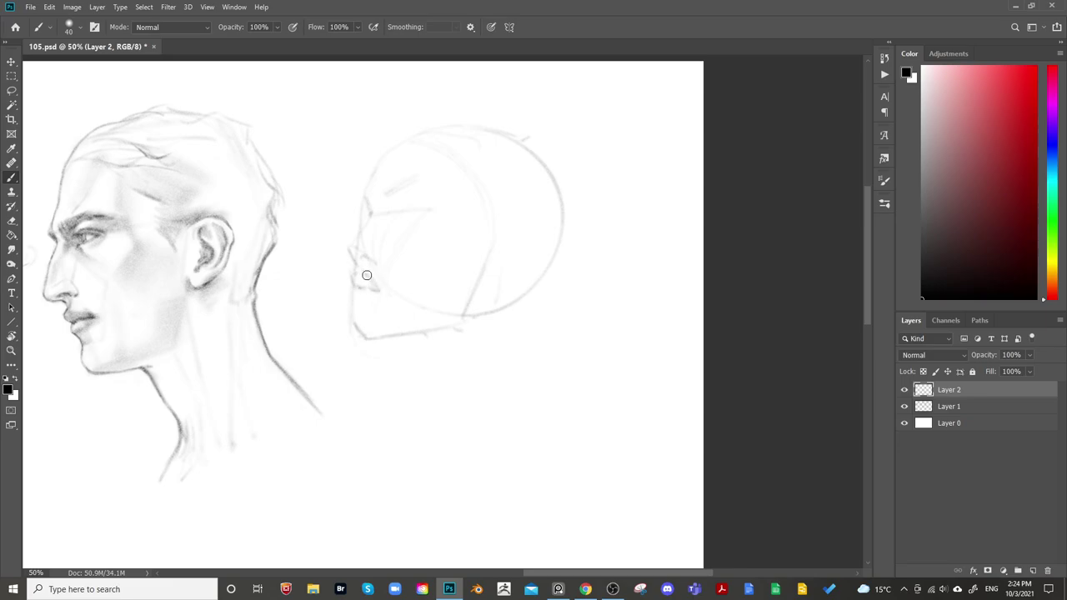
Define the fifth head's mouth and rounded chin, erasing stray lines, and firm up the jawline back from the chin
key(e)
drag(369, 271, 380, 286)
key(b)
key([)
key(e)
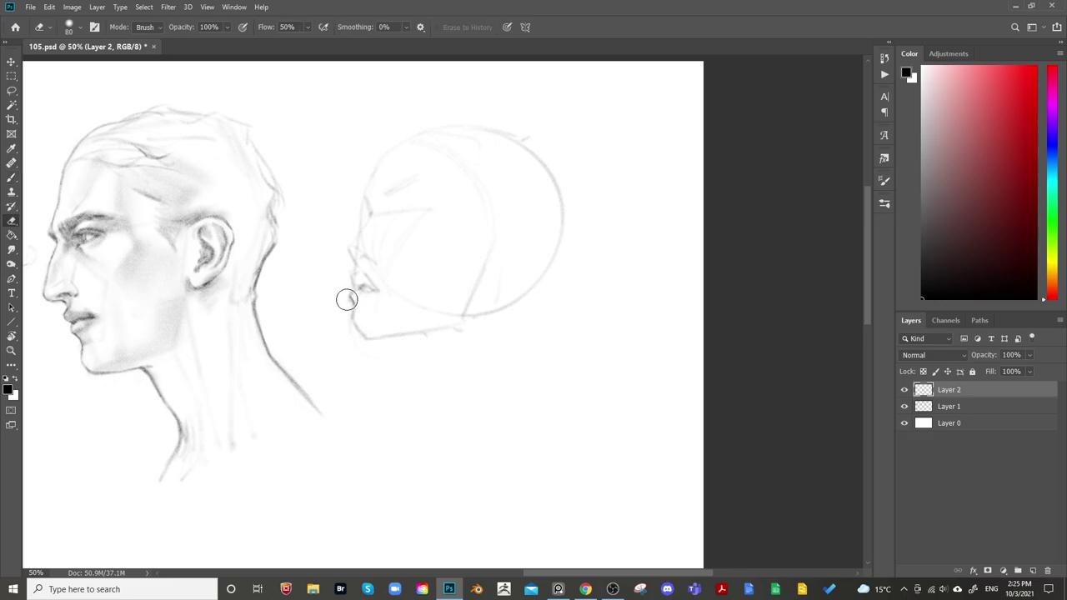
key(b)
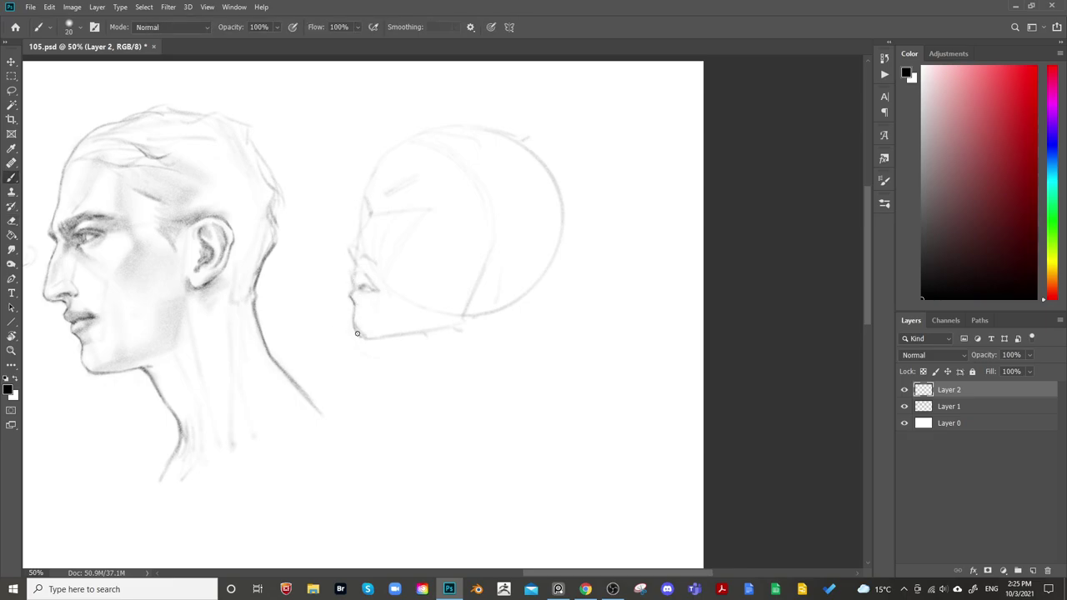
key(e)
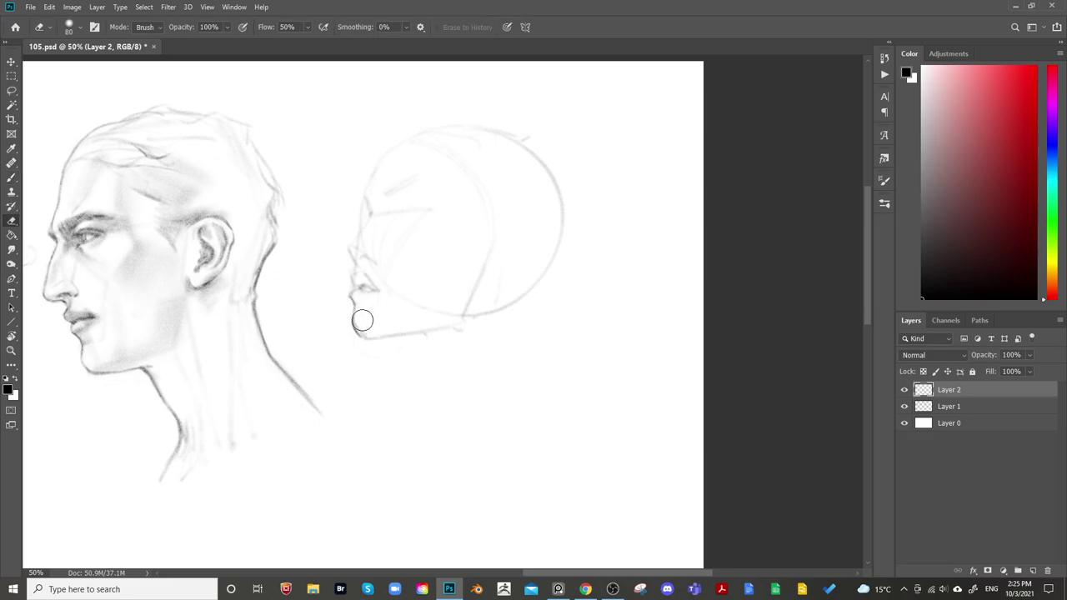
key(b)
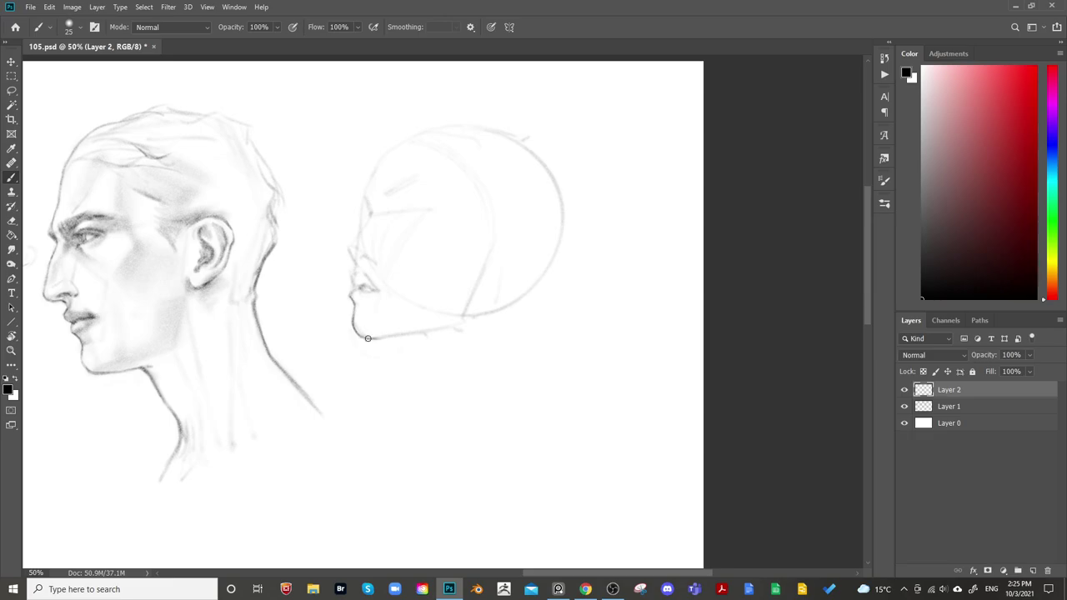
drag(367, 337, 436, 330)
Shade the fifth head's upper lip and darken the mouth line to its corner
key(bracketright)
key(bracketright)
key(bracketleft)
key(bracketleft)
key(bracketleft)
key(bracketleft)
key(bracketleft)
mouse_move(362, 282)
mouse_down()
mouse_move(396, 268)
mouse_move(378, 287)
mouse_up()
drag(374, 290, 377, 291)
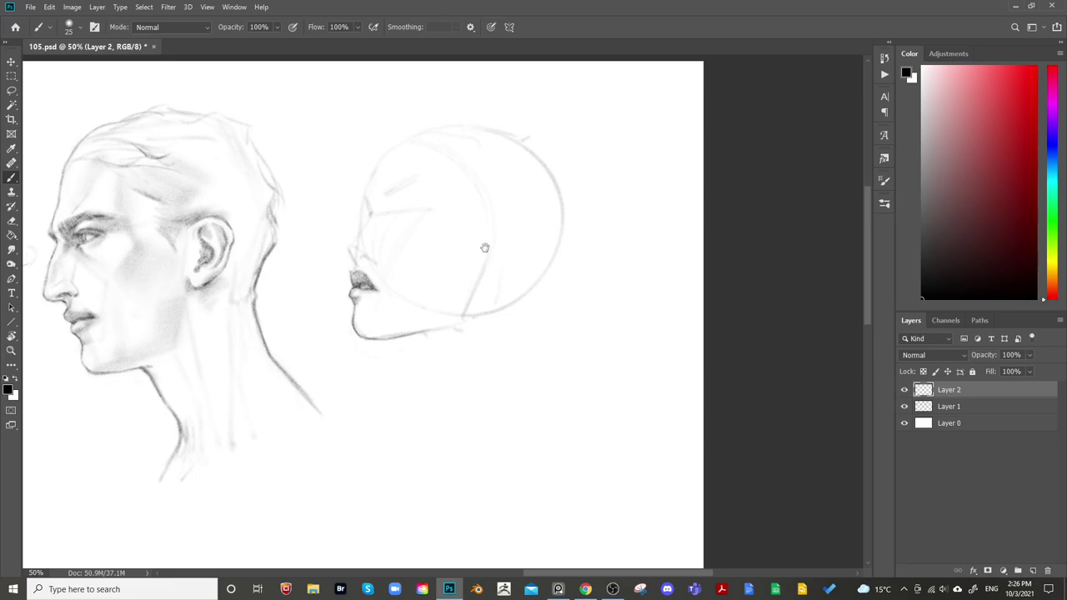
Shade the fifth head's lower lip and deepen the tones around the mouth with varying brush sizes
drag(467, 255, 481, 263)
key(bracketright)
key(bracketright)
key(bracketright)
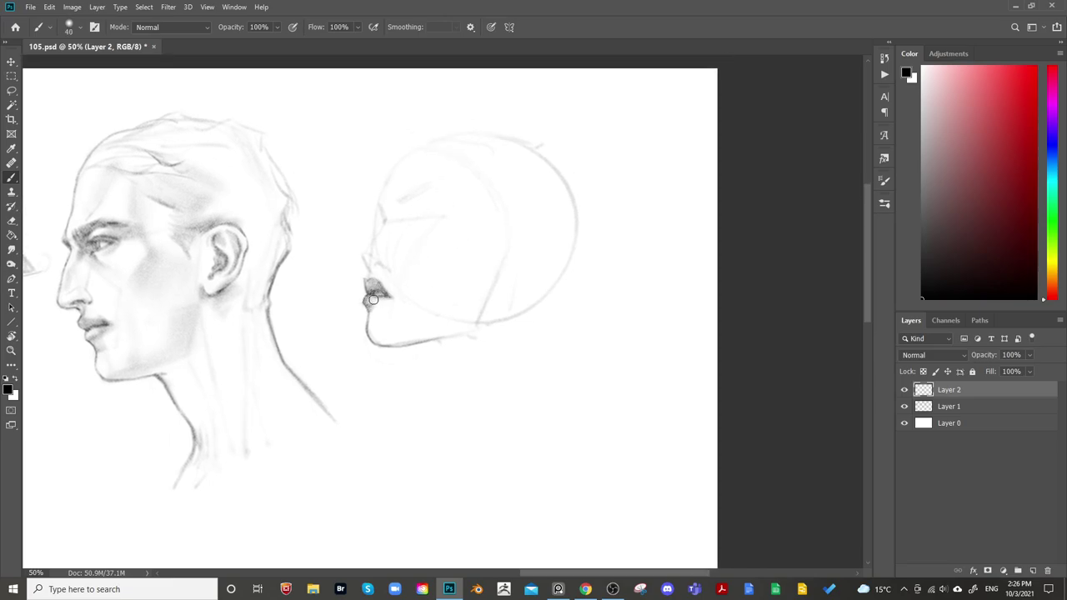
key(bracketleft)
key(bracketleft)
key(bracketleft)
key(bracketright)
key(bracketright)
key(bracketright)
key(bracketright)
key(bracketleft)
key(bracketleft)
key(bracketleft)
key(bracketleft)
key(bracketright)
key(bracketright)
key(bracketright)
Select the fifth head's lips with a freehand selection, enlarge them slightly and deselect
key(l)
mouse_move(375, 275)
mouse_down()
mouse_move(352, 281)
mouse_move(367, 310)
mouse_move(395, 274)
mouse_up()
key(ctrl+t)
mouse_move(395, 313)
mouse_down()
mouse_move(398, 296)
mouse_move(386, 320)
mouse_up()
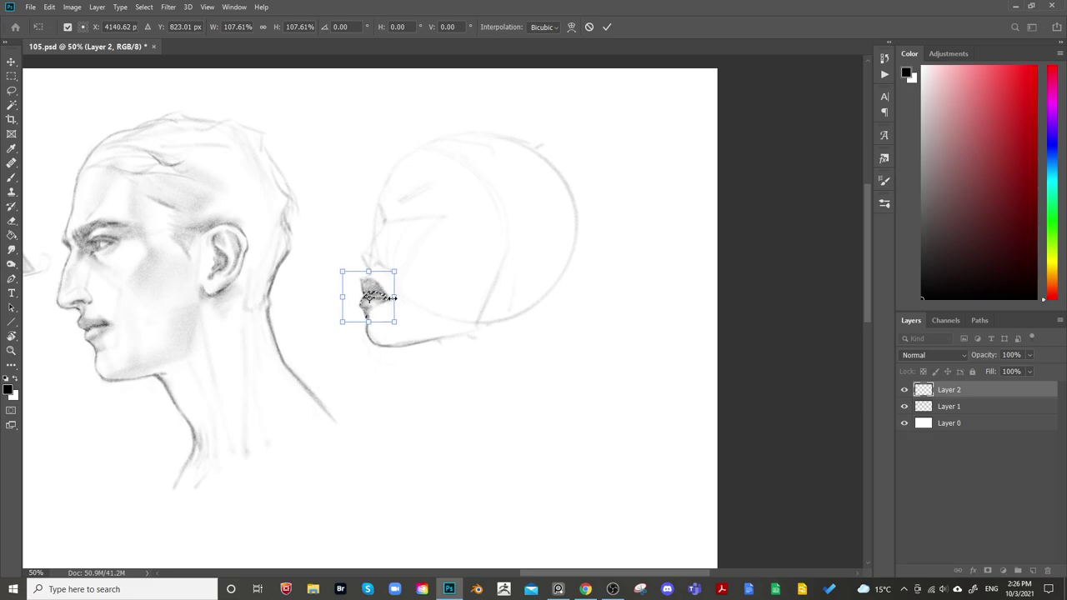
key(Return)
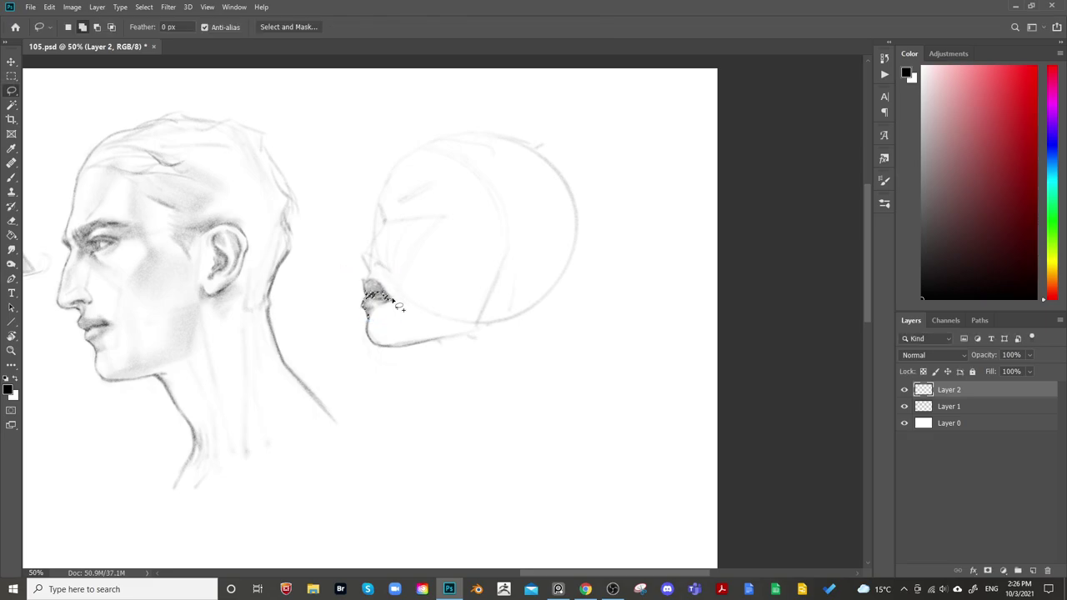
key(ctrl+d)
Check the row of heads in mirrored view and flip the view back
drag(536, 222, 647, 233)
key(ctrl+shift+h)
drag(407, 264, 802, 251)
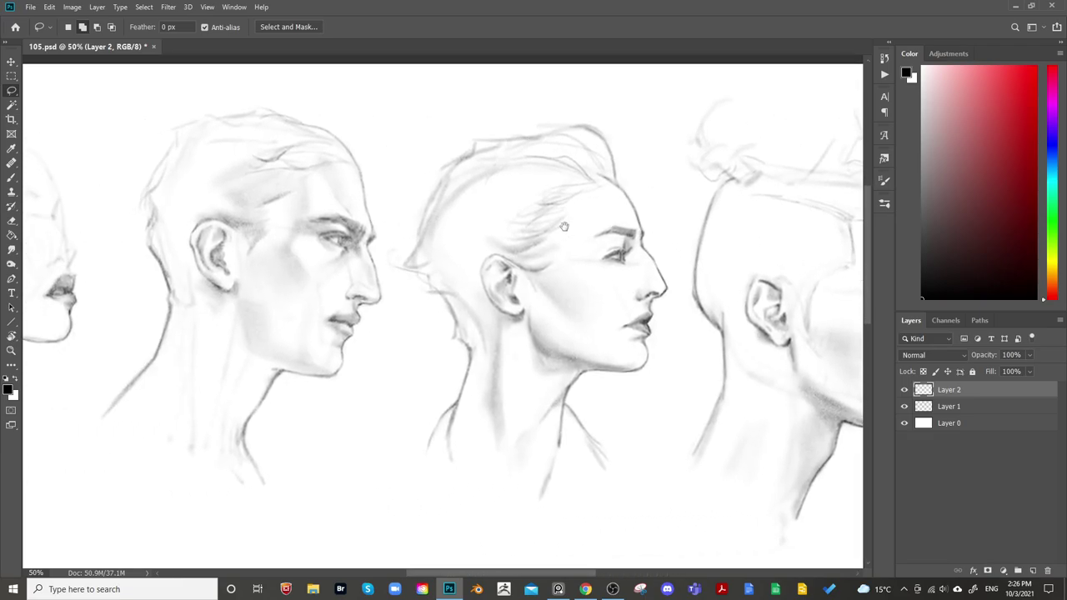
mouse_move(564, 226)
mouse_down()
mouse_move(707, 238)
mouse_move(324, 284)
mouse_up()
key(ctrl+shift+h)
key(b)
mouse_move(660, 277)
mouse_down()
mouse_move(583, 287)
mouse_move(449, 258)
mouse_up()
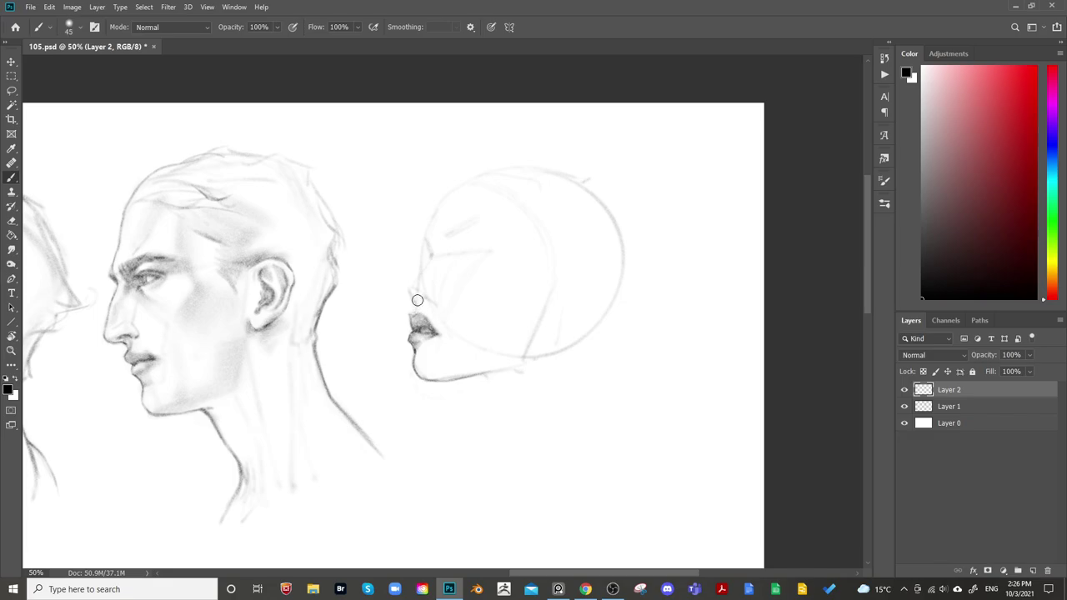
Draw the fifth head's nose profile, nostril and bridge with darker strokes, varying the brush size
key(bracketleft)
key(bracketleft)
key(bracketleft)
drag(407, 286, 410, 297)
key(bracketright)
key(bracketleft)
key(bracketright)
key(bracketright)
key(bracketleft)
key(bracketleft)
key(bracketleft)
key(bracketleft)
key(bracketleft)
key(bracketleft)
key(bracketleft)
Outline the fifth head's forehead from the brow up to the cranium and sketch in the eye
drag(425, 233, 477, 179)
key(bracketright)
key(bracketright)
key(bracketright)
key(bracketleft)
key(bracketright)
key(bracketleft)
key(bracketleft)
key(bracketright)
key(bracketright)
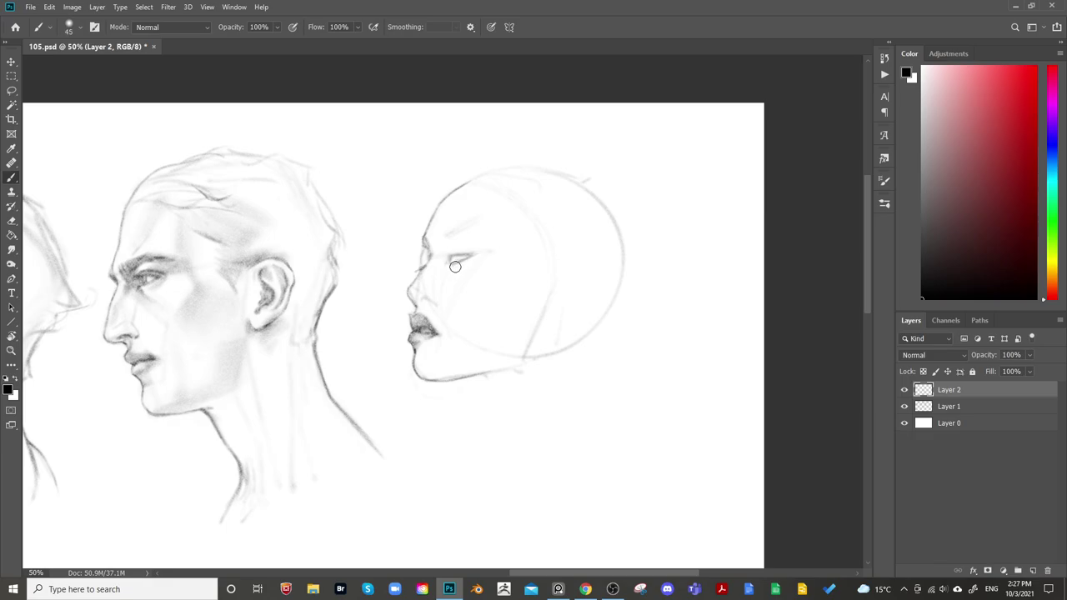
Refine the fifth head's eye with darker strokes on the upper lid and iris, using a finer brush
key(bracketleft)
key(bracketleft)
key(bracketleft)
key(bracketleft)
key(bracketleft)
key(bracketleft)
key(bracketleft)
key(l)
drag(473, 239, 491, 235)
key(ctrl+d)
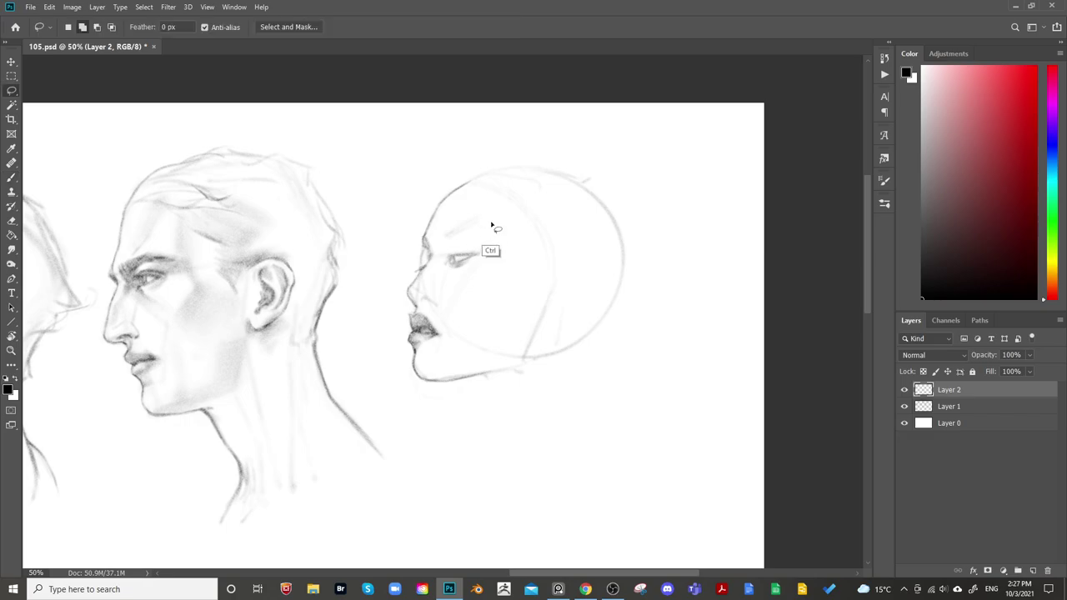
key(b)
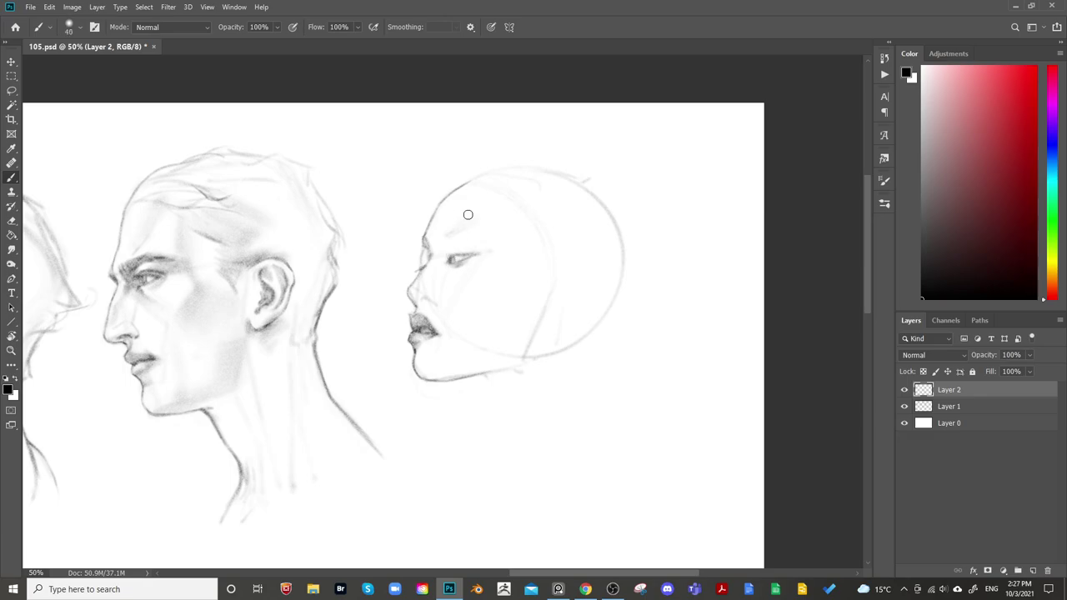
Shade the inner eye socket of the fifth head softly with an enlarged brush
key(bracketright)
key(bracketright)
key(bracketright)
key(bracketright)
key(bracketright)
key(bracketright)
drag(457, 235, 450, 253)
Draw the fifth head's arched eyebrow and deepen the tone around the eye, varying the brush size
key(bracketleft)
key(bracketleft)
key(bracketleft)
key(bracketleft)
key(bracketleft)
key(bracketright)
key(bracketright)
key(bracketright)
key(bracketright)
key(bracketright)
key(bracketleft)
key(bracketleft)
key(bracketleft)
key(bracketleft)
key(bracketleft)
key(bracketleft)
key(bracketleft)
key(bracketright)
key(bracketright)
key(bracketright)
key(bracketright)
key(bracketright)
key(bracketright)
key(bracketright)
key(bracketright)
key(bracketleft)
key(bracketleft)
key(bracketright)
key(bracketleft)
key(bracketright)
key(bracketright)
key(bracketright)
key(bracketright)
key(bracketright)
mouse_move(468, 241)
mouse_down()
mouse_move(475, 247)
mouse_move(458, 250)
mouse_up()
Refine the fifth head's contour from brow to nose bridge, alternating a fine brush with the eraser
key(bracketleft)
key(bracketleft)
key(bracketleft)
key(bracketleft)
key(bracketleft)
key(bracketleft)
key(bracketleft)
drag(646, 186, 665, 160)
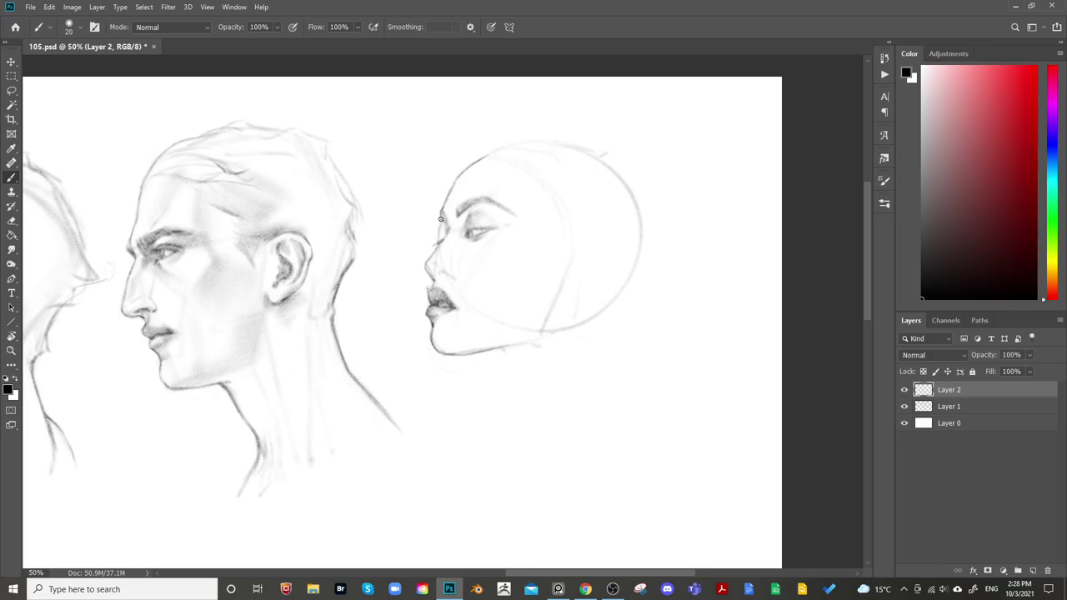
key(e)
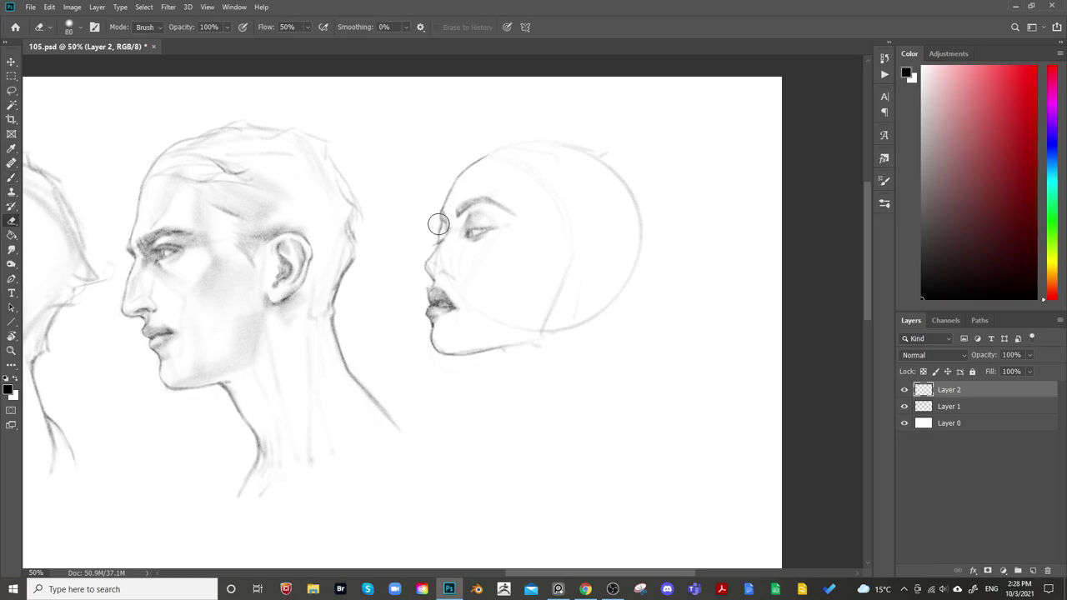
key(b)
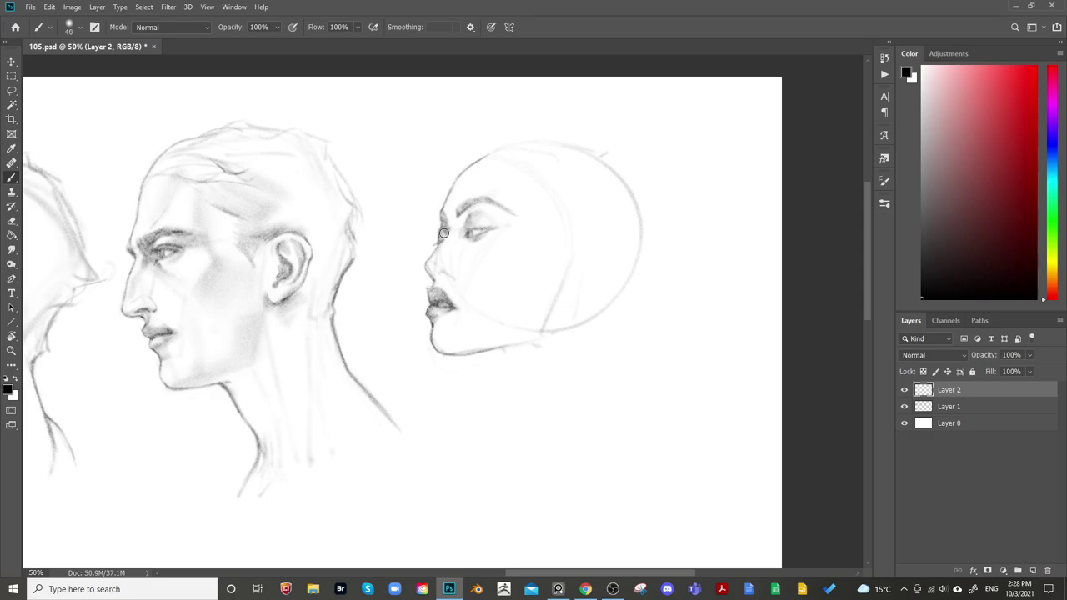
key(e)
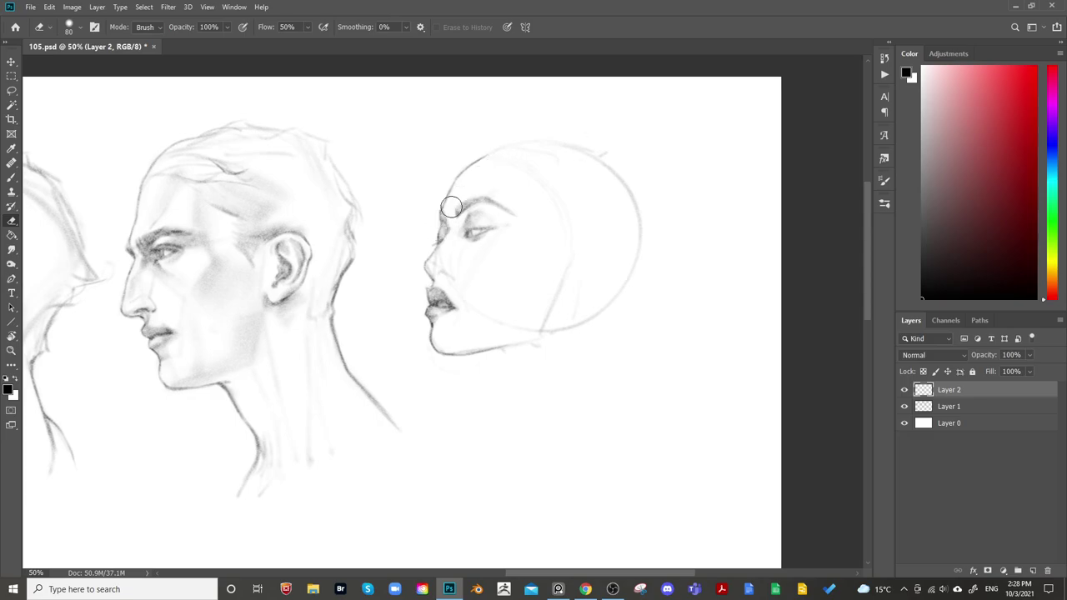
Darken the fifth head's nostril with a 25 px brush and clean up the profile edge above the upper lip with the eraser
key(b)
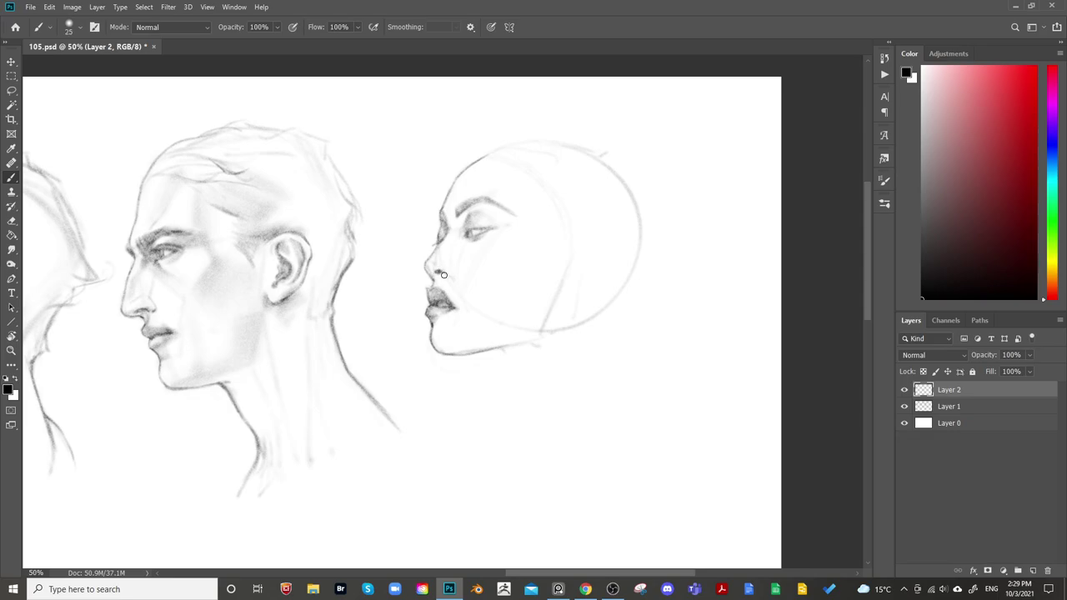
key(e)
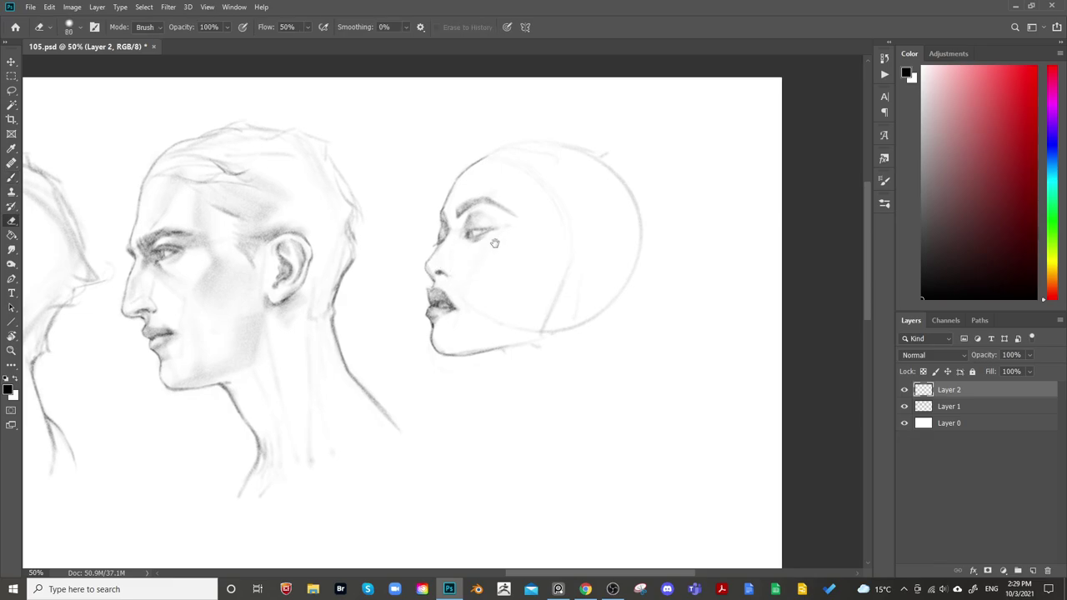
key(b)
key(bracketright)
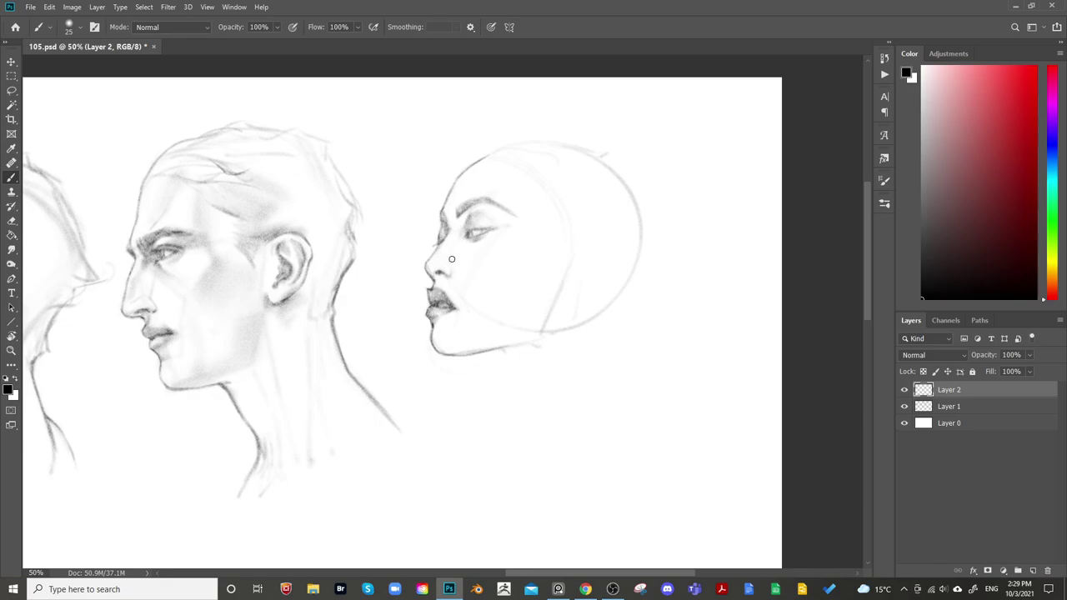
key(e)
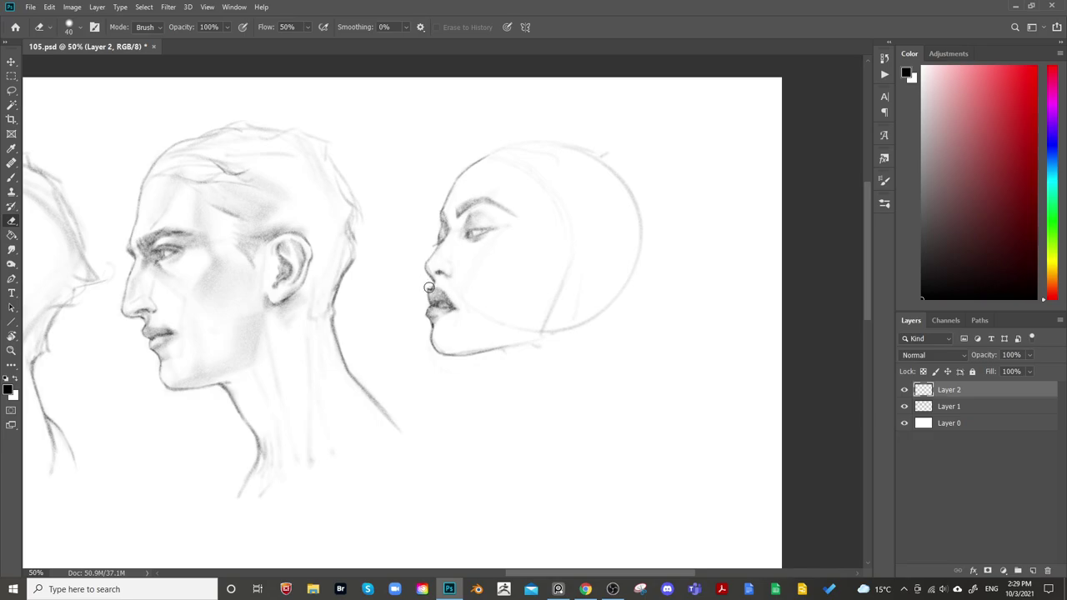
key(b)
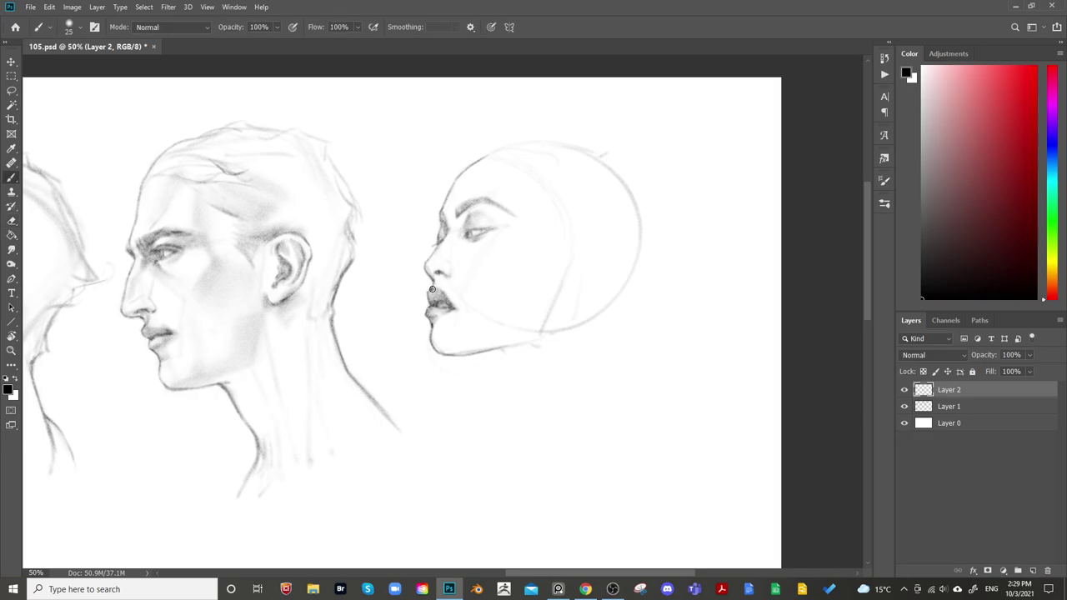
Compare the fifth head with the finished heads in a horizontally flipped view and restore the orientation
drag(588, 232, 705, 172)
key(ctrl+shift+h)
drag(385, 350, 786, 374)
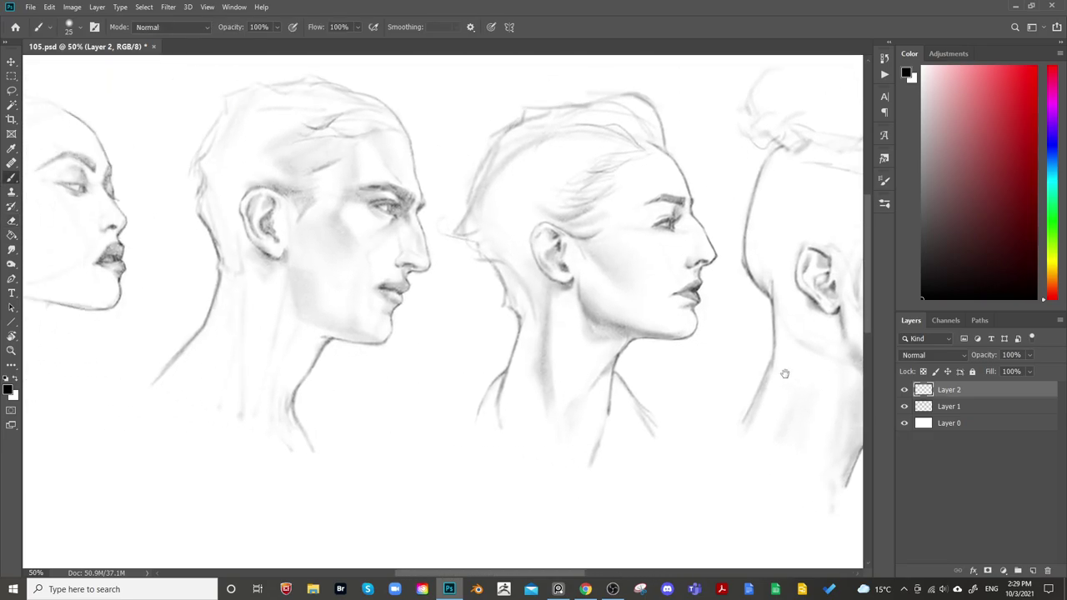
drag(552, 376, 614, 315)
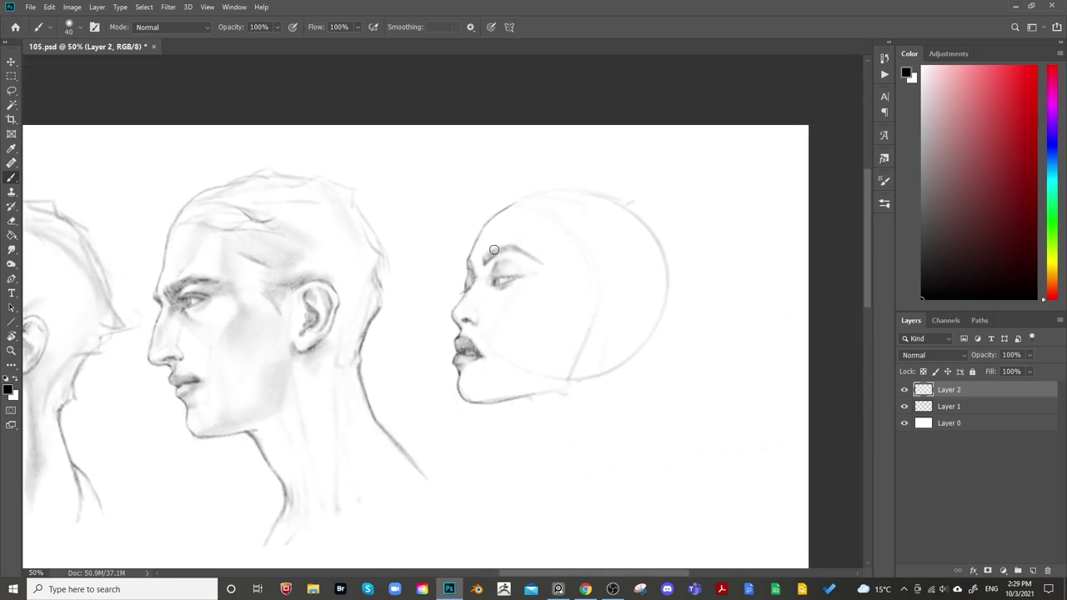
Darken the fifth head's eyebrow and upper lash line with a 40–50 px brush
drag(482, 265, 500, 253)
key(])
drag(584, 336, 553, 311)
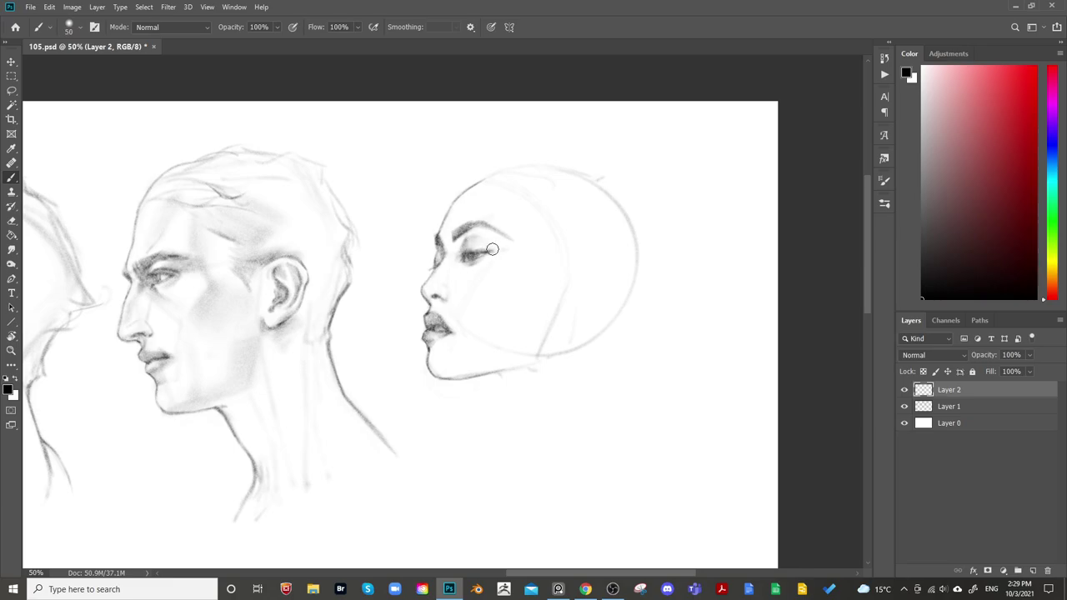
drag(492, 249, 491, 251)
Add soft shading to the fifth head's cheek beneath the eye, enlarging the brush up to 200 px
key(bracketright)
key(bracketright)
key(bracketright)
key(bracketright)
key(bracketright)
key(bracketright)
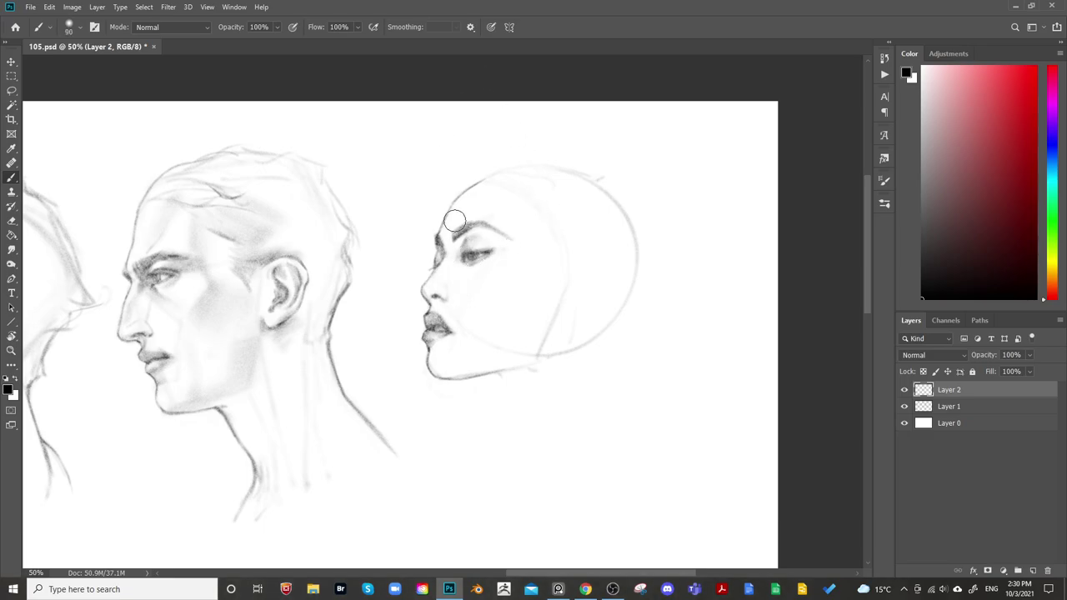
key(bracketright)
key(bracketright)
key(bracketright)
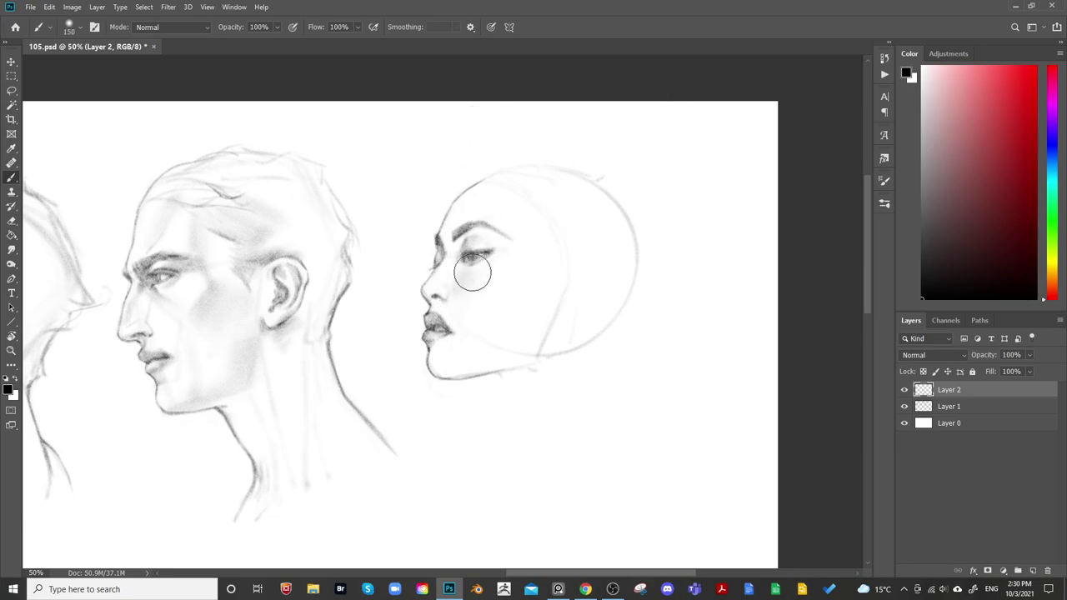
key(bracketright)
key(bracketright)
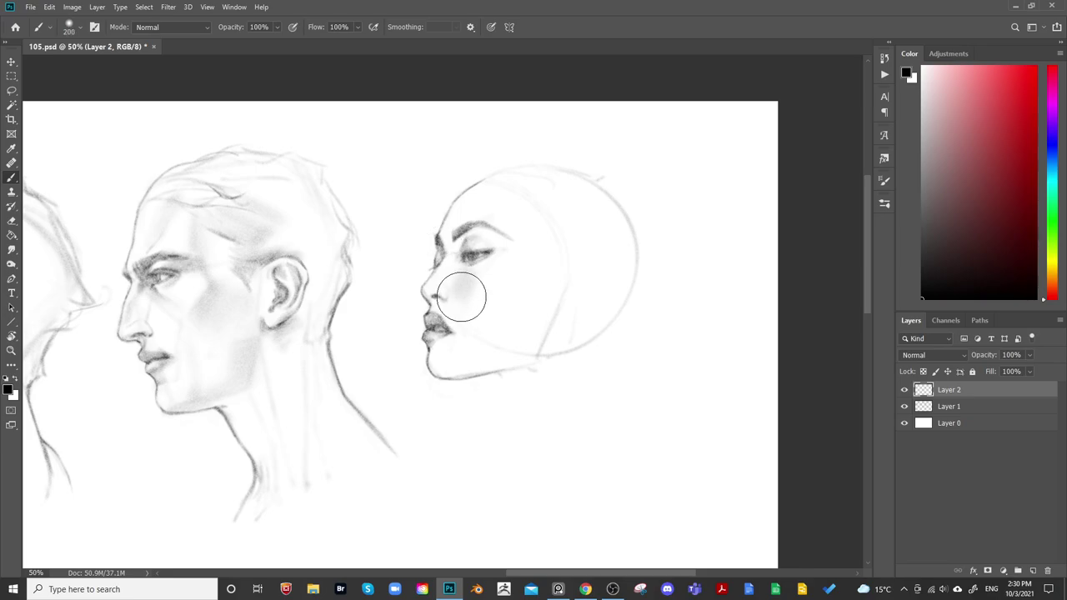
Lighten the fifth head's cheek shading with the eraser enlarged to 300 px
key(e)
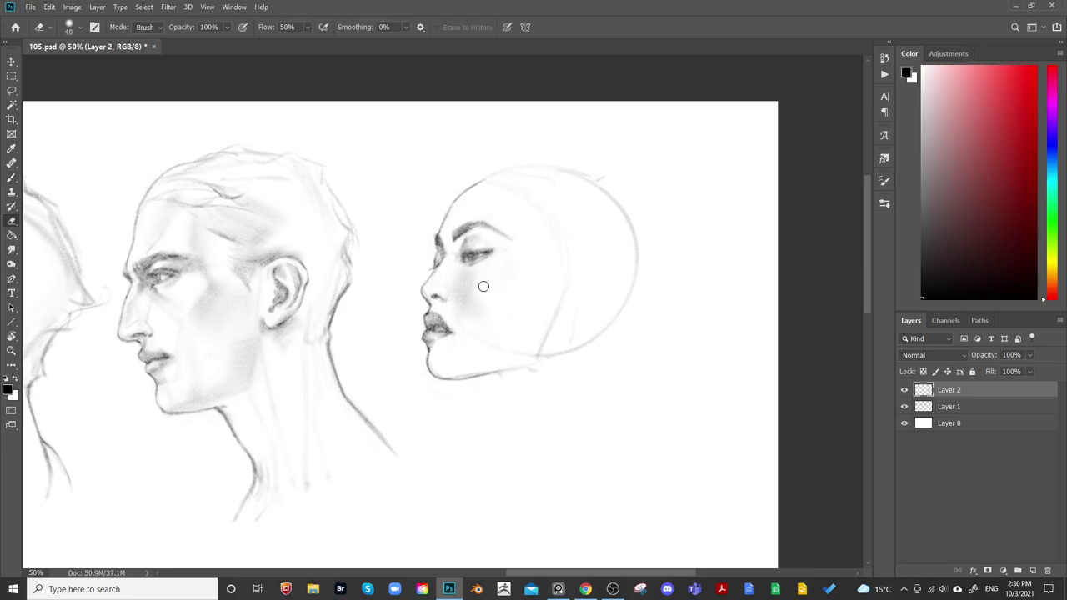
key(bracketright)
key(bracketright)
key(bracketright)
key(bracketright)
key(bracketright)
key(bracketright)
key(bracketright)
key(bracketright)
key(bracketright)
key(bracketright)
mouse_move(469, 349)
mouse_down()
mouse_move(491, 333)
mouse_move(522, 351)
mouse_up()
key(bracketright)
key(bracketright)
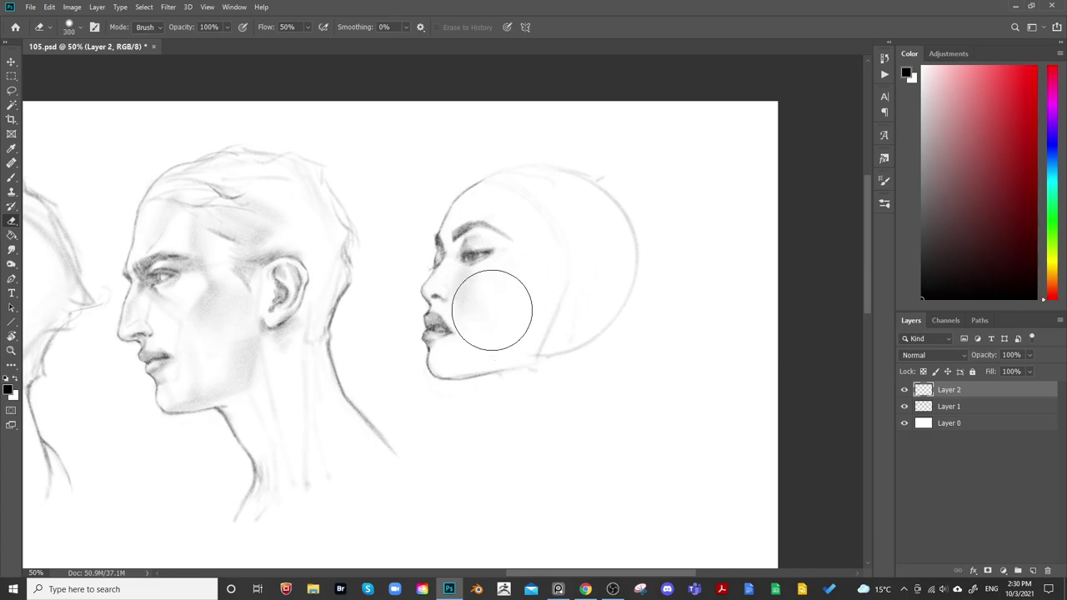
Shade the fifth head's jaw corner softly, enlarging the brush to 300 px
key(b)
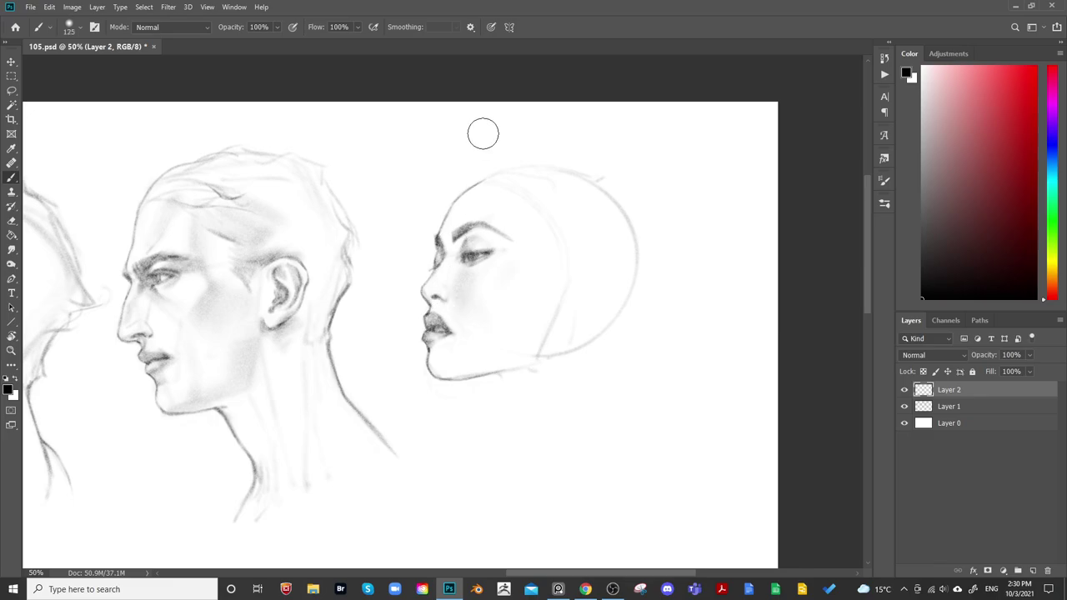
key(bracketleft)
key(bracketleft)
key(bracketright)
key(bracketright)
key(bracketright)
key(bracketright)
key(bracketright)
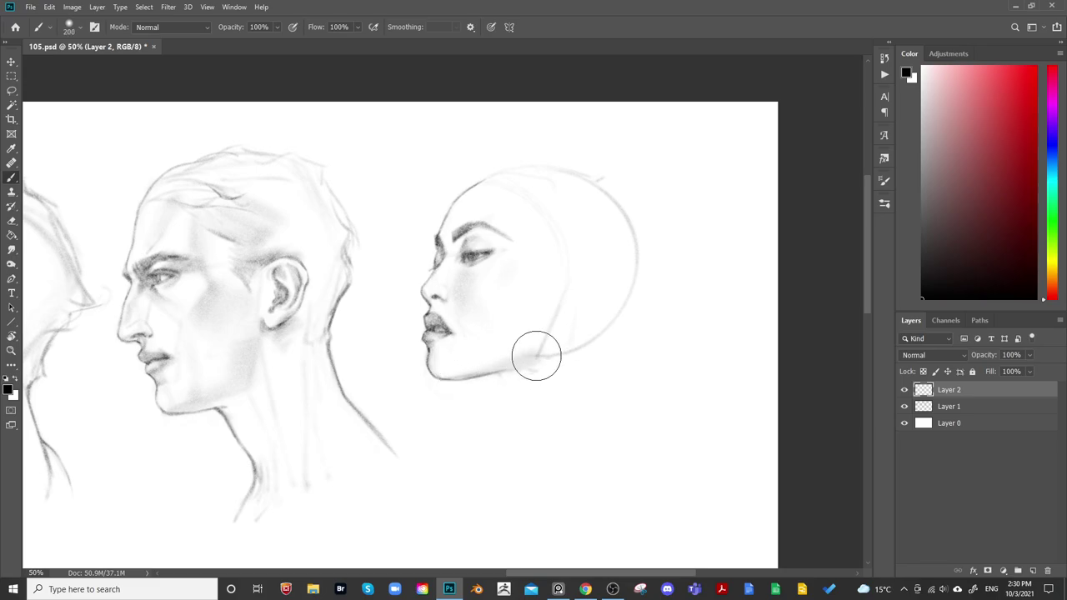
key(bracketright)
key(bracketright)
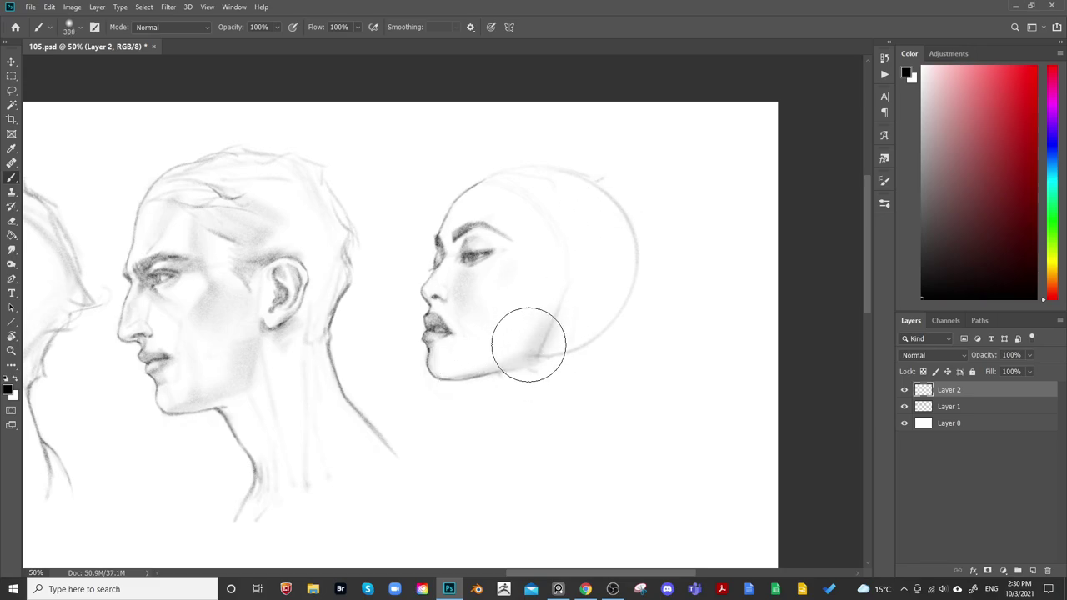
Deepen the shadow along the back and underside of the fifth head's jaw with brush sizes from 175 to 90 px
key(bracketleft)
key(bracketleft)
key(bracketleft)
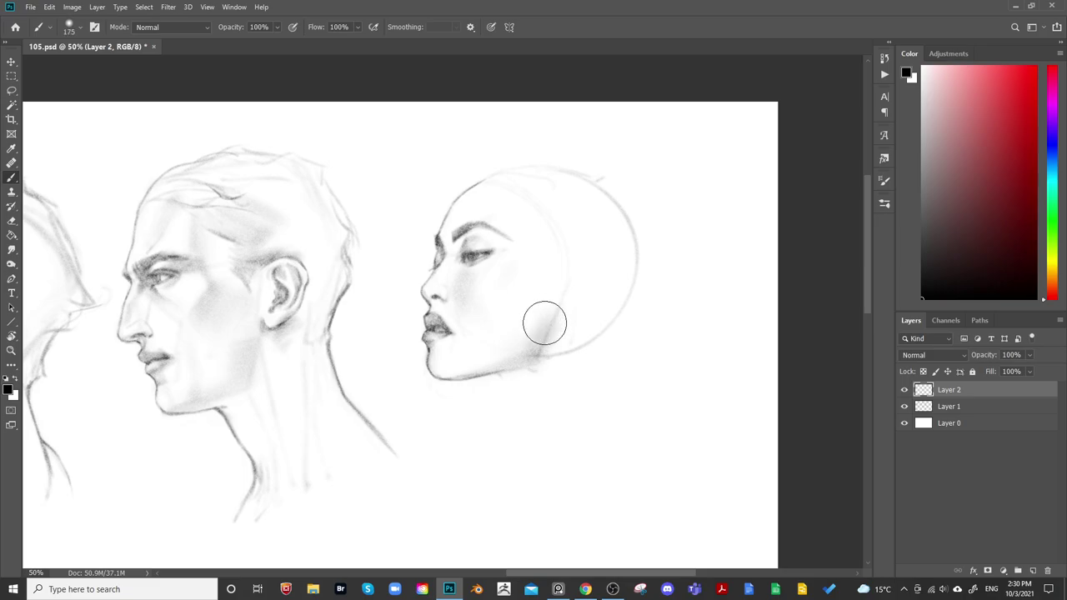
key(bracketleft)
key(bracketleft)
key(bracketleft)
key(bracketleft)
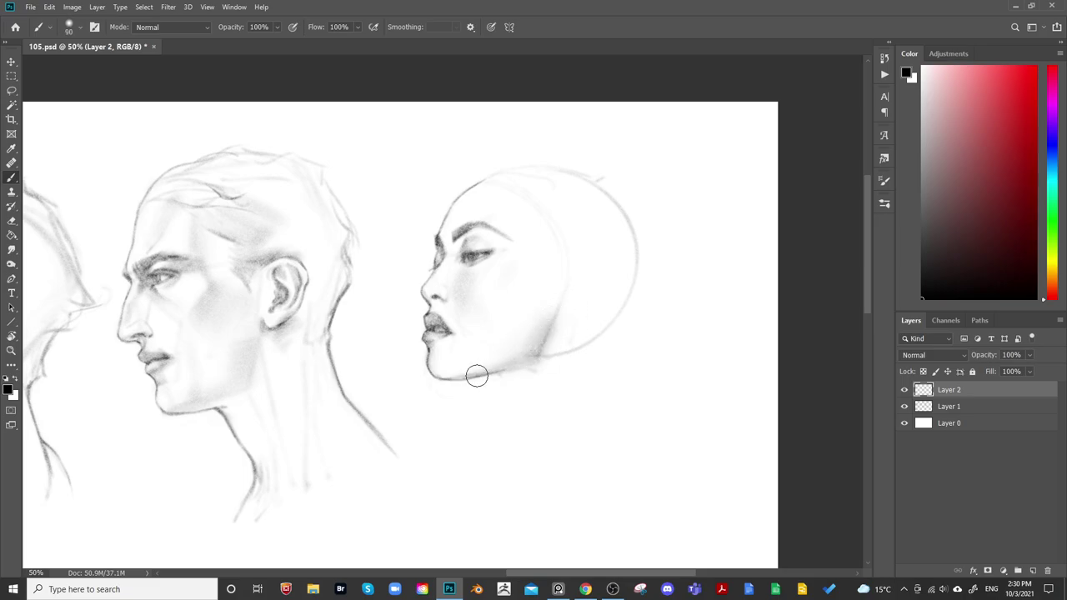
key(bracketright)
key(bracketright)
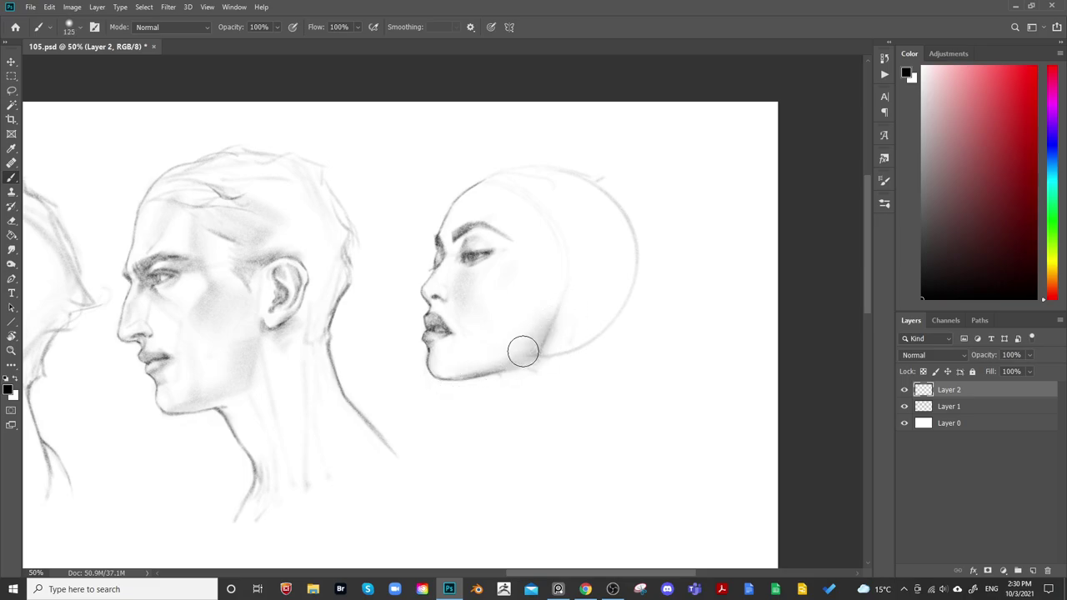
Draw the front contour of the fifth head's neck from under the jaw down to the collar area, varying the brush size
key(bracketleft)
key(bracketleft)
key(bracketleft)
key(bracketleft)
key(bracketleft)
key(bracketleft)
key(bracketleft)
mouse_move(499, 377)
mouse_down()
mouse_move(550, 474)
mouse_move(491, 376)
mouse_move(559, 496)
mouse_up()
key(bracketright)
key(bracketright)
key(bracketright)
key(bracketright)
key(bracketright)
key(bracketright)
key(bracketright)
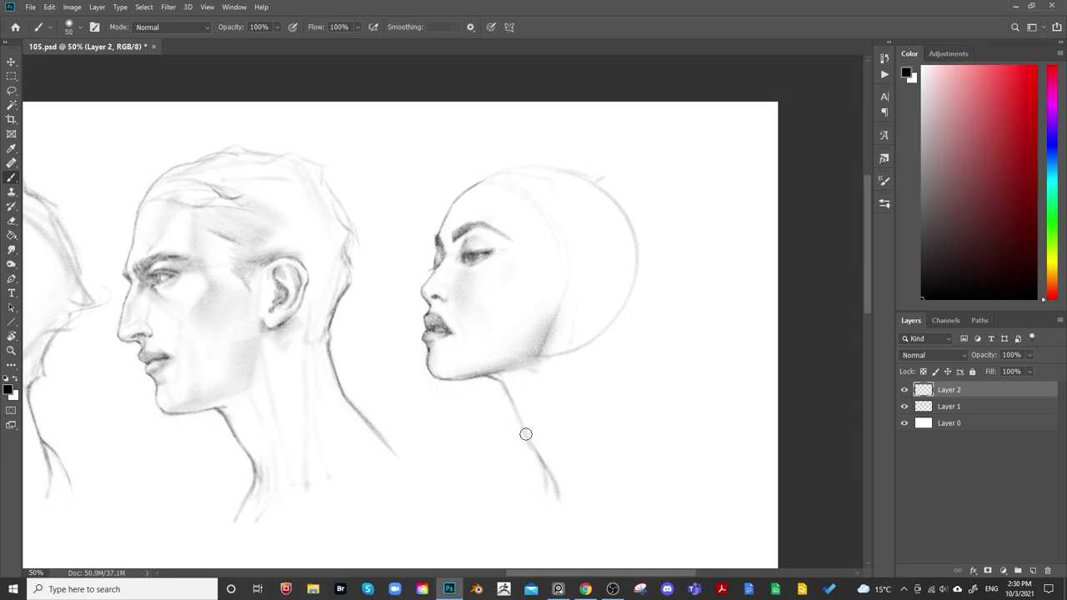
Sketch the curved shoulder line in front of the fifth head's neck and darken the neck contour with a 25 px brush
key(bracketleft)
key(bracketleft)
key(bracketleft)
key(bracketleft)
mouse_move(522, 442)
mouse_down()
mouse_move(487, 444)
mouse_move(495, 439)
mouse_move(529, 443)
mouse_move(498, 442)
mouse_move(465, 474)
mouse_move(488, 438)
mouse_move(476, 456)
mouse_move(514, 439)
mouse_up()
key(bracketleft)
key(bracketleft)
drag(505, 390, 531, 447)
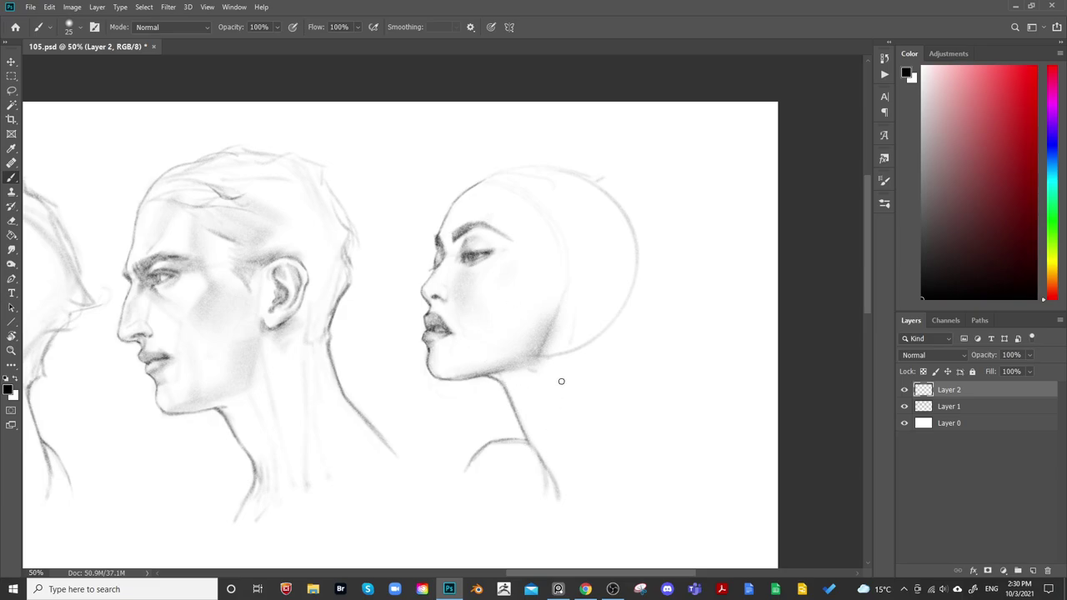
Shade the neck muscle behind the fifth head's jaw with soft vertical strokes, using brush sizes from 50 to 175 px
drag(585, 355, 444, 374)
key(bracketright)
key(bracketright)
key(bracketright)
key(bracketright)
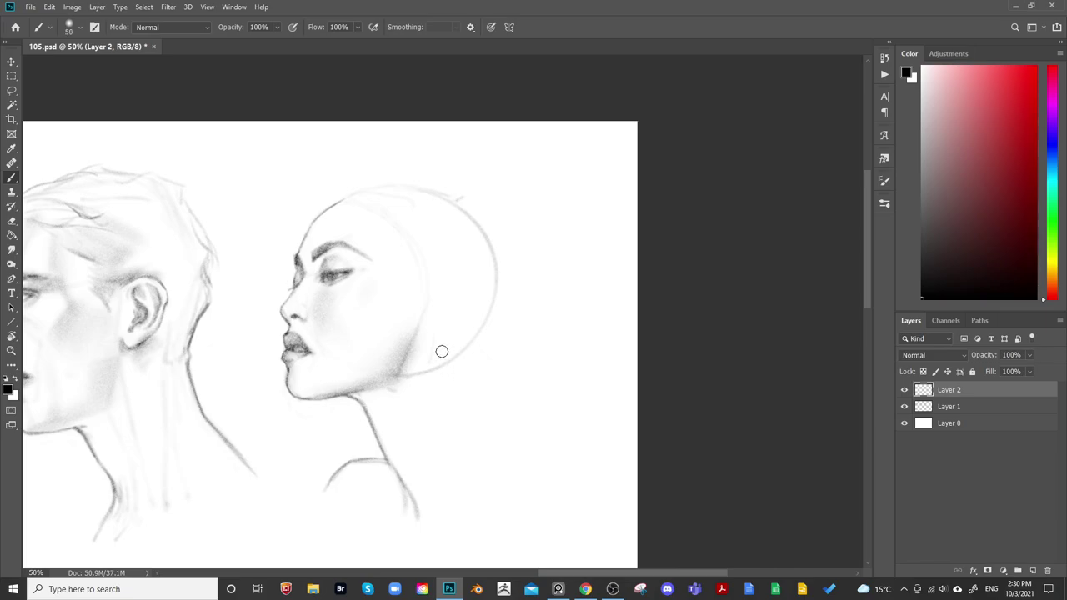
key(bracketright)
key(bracketright)
key(bracketright)
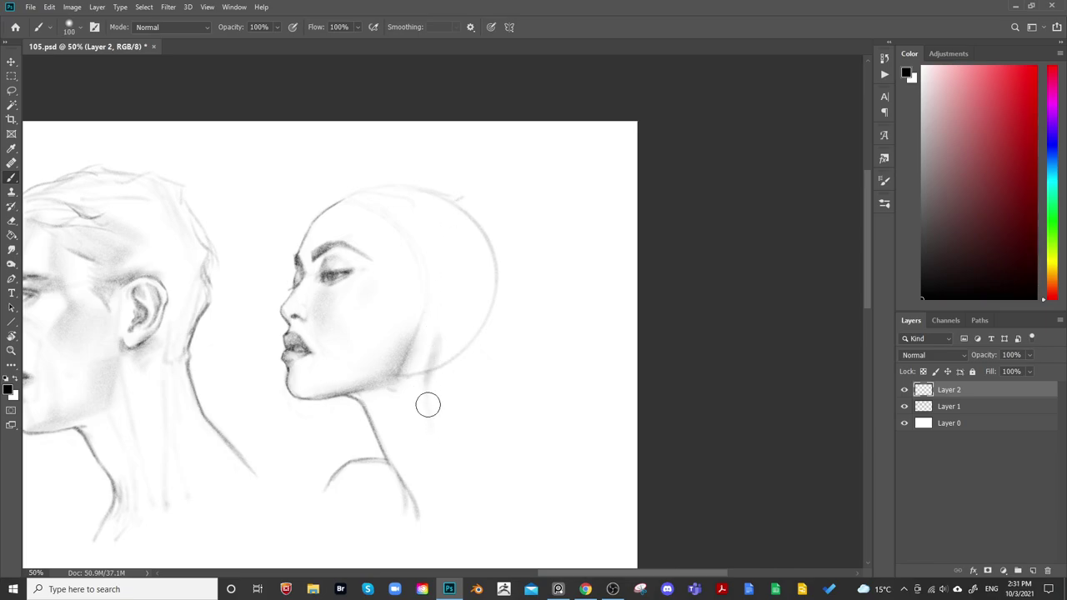
key(bracketright)
key(bracketright)
key(bracketright)
key(bracketleft)
key(bracketleft)
drag(429, 389, 438, 471)
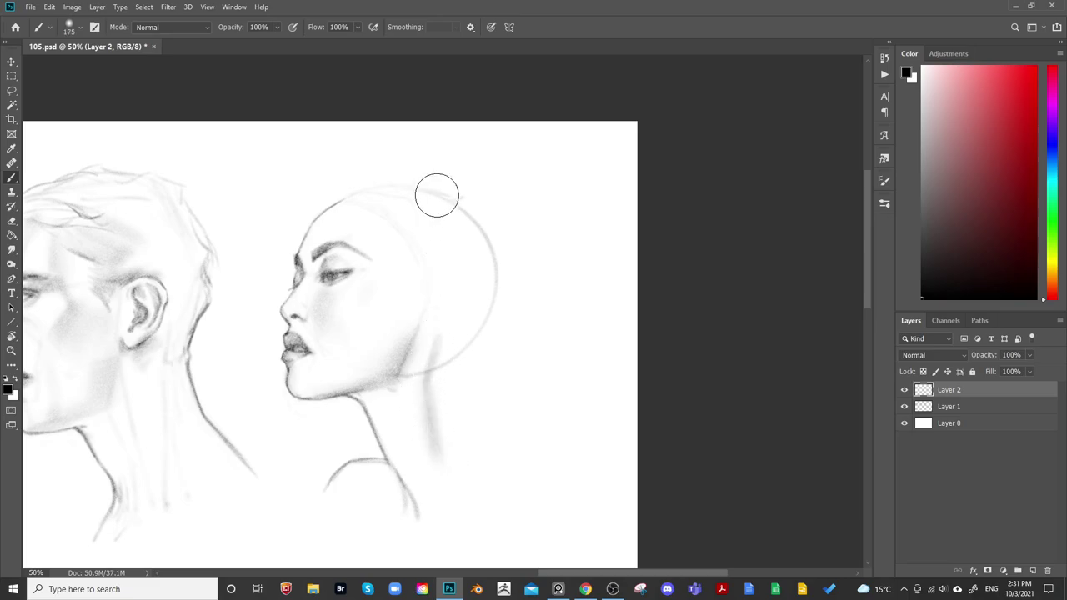
drag(437, 384, 452, 449)
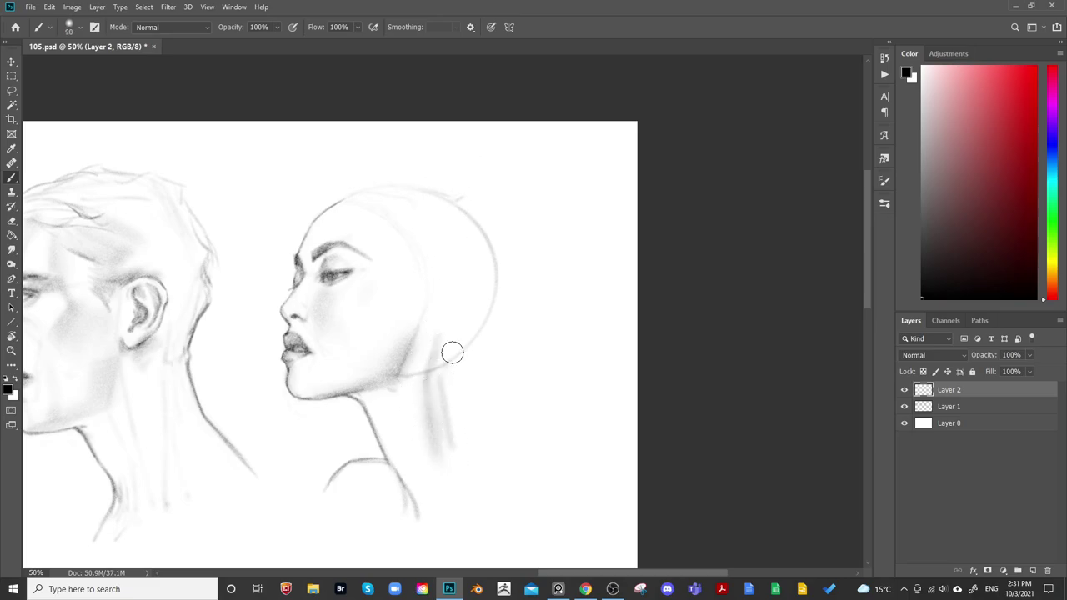
Outline the back of the fifth head's neck down toward the shoulder with a 30 px brush
key(bracketleft)
key(bracketleft)
key(bracketleft)
key(bracketleft)
key(bracketleft)
key(bracketleft)
drag(442, 377, 471, 456)
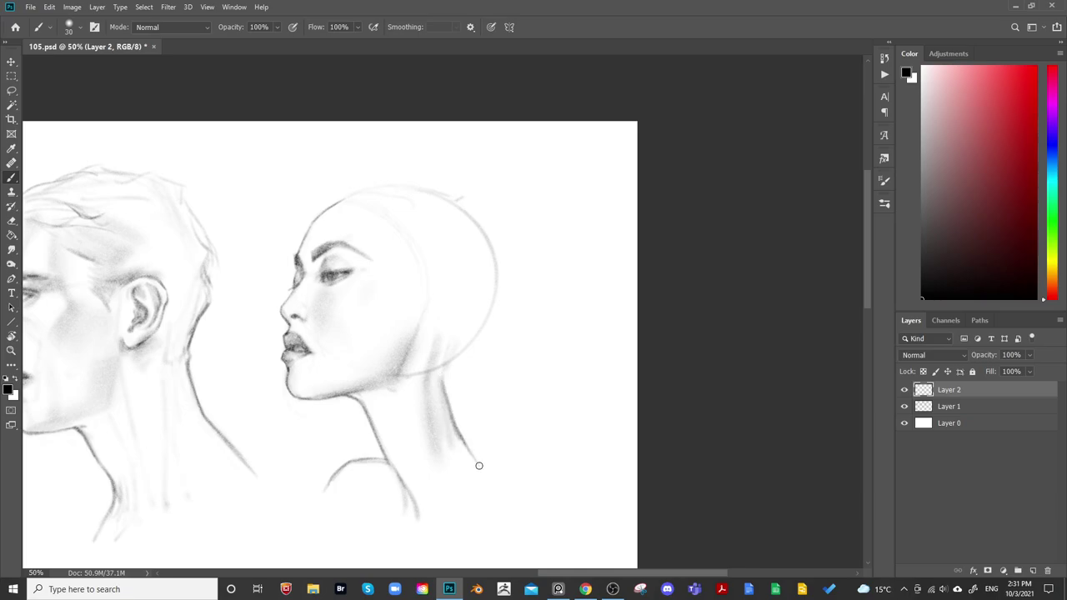
Shade the nape of the fifth head with brush sizes up to 60 px and strengthen the skull's back contour with a 30 px brush
key(bracketright)
drag(444, 367, 455, 362)
key(bracketright)
key(bracketright)
drag(462, 363, 465, 337)
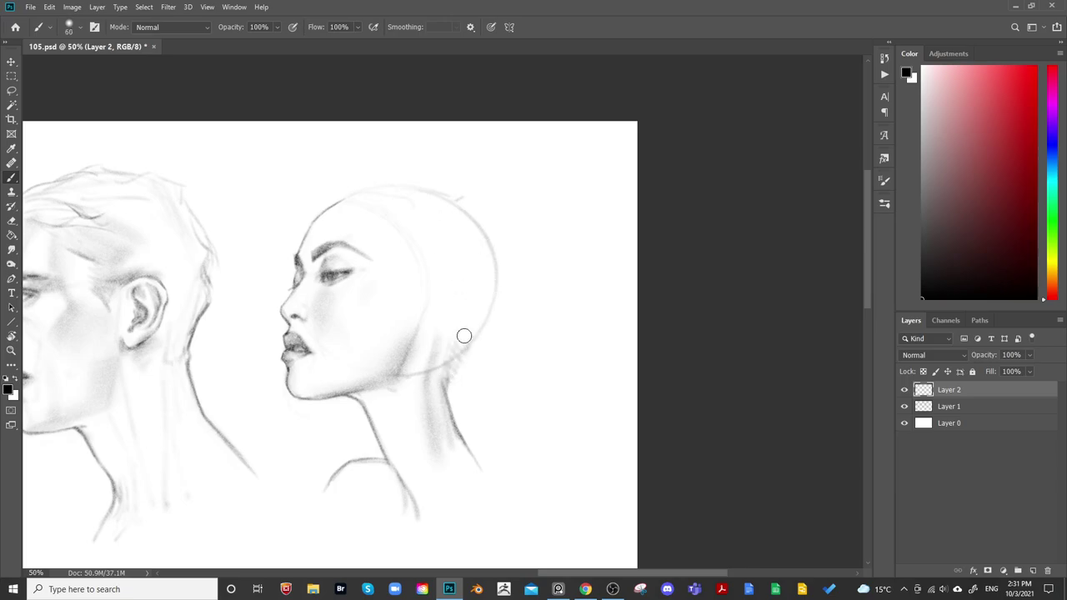
key(bracketleft)
key(bracketleft)
key(bracketleft)
key(bracketleft)
mouse_move(497, 273)
mouse_down()
mouse_move(479, 338)
mouse_move(449, 377)
mouse_move(495, 300)
mouse_move(485, 325)
mouse_move(495, 275)
mouse_up()
Review the whole row of heads at 25% zoom and return to the fifth head at 50%
key(ctrl+minus)
key(ctrl+minus)
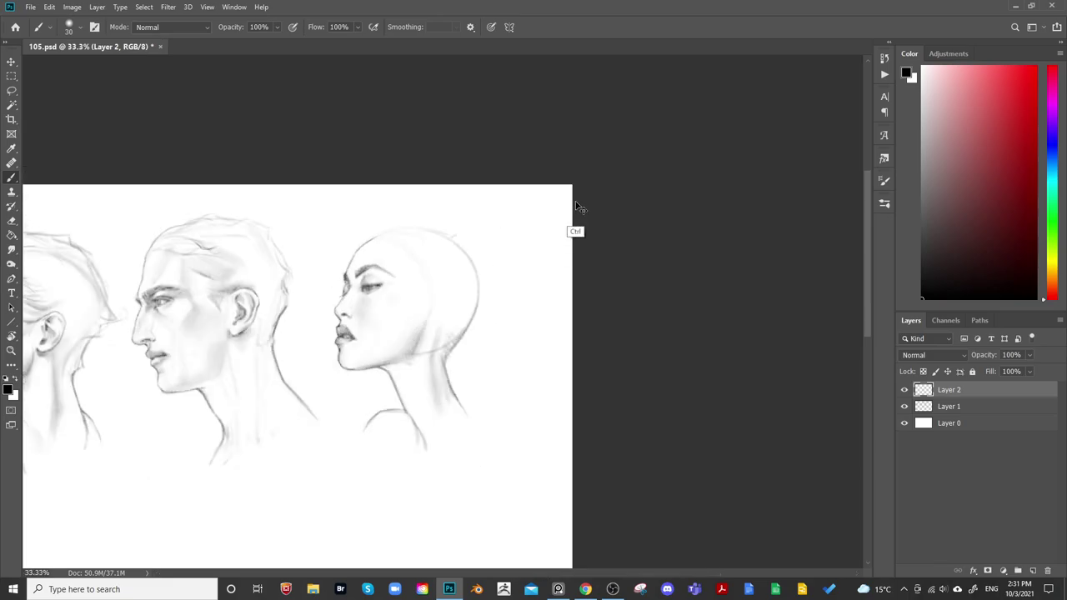
key(ctrl+shift+h)
key(ctrl+shift+h)
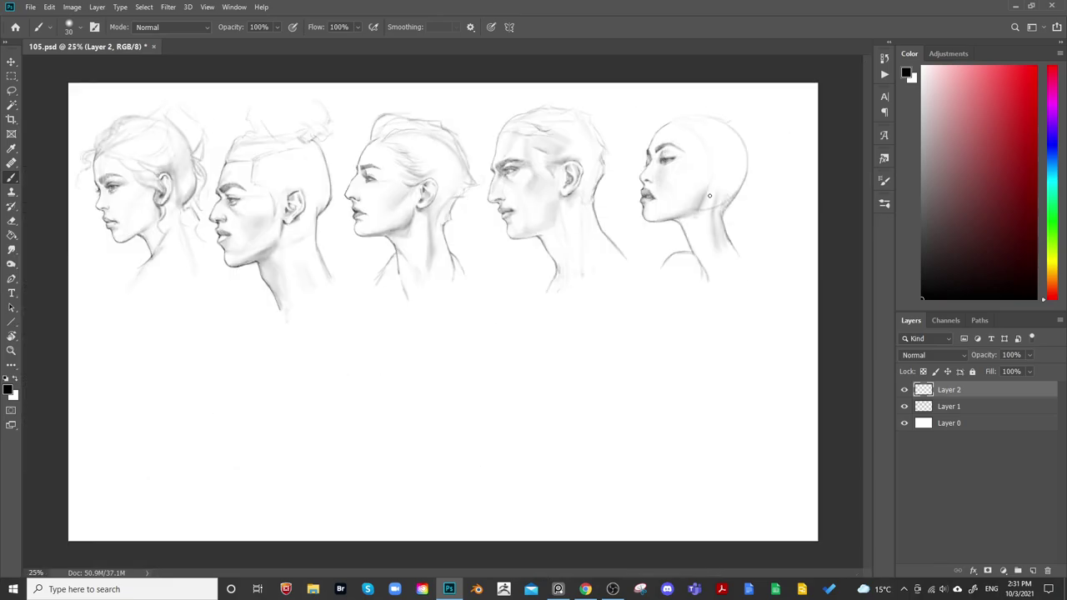
key(ctrl+plus)
key(ctrl+plus)
drag(754, 197, 424, 388)
drag(569, 276, 464, 335)
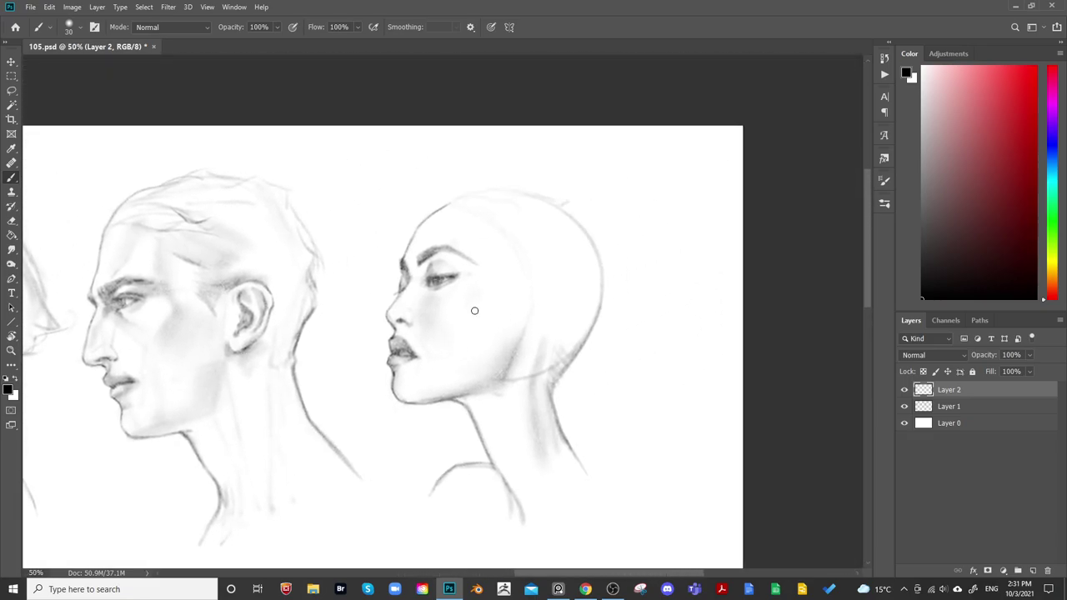
Lighten the upper eyelid of the fifth head with a reduced eraser
key(e)
key(bracketleft)
key(bracketleft)
key(bracketleft)
key(bracketleft)
key(bracketleft)
key(bracketleft)
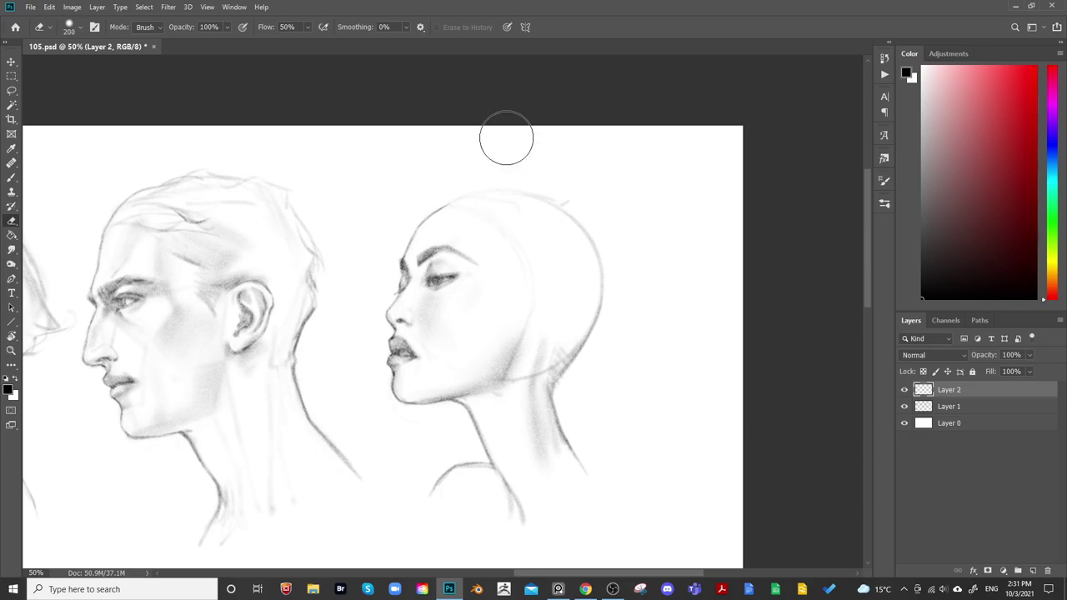
key(bracketleft)
key(bracketleft)
key(bracketleft)
drag(443, 273, 454, 270)
drag(612, 226, 469, 222)
Soften the construction curve where the fifth head's ear belongs, enlarging the eraser to 175 px
key(b)
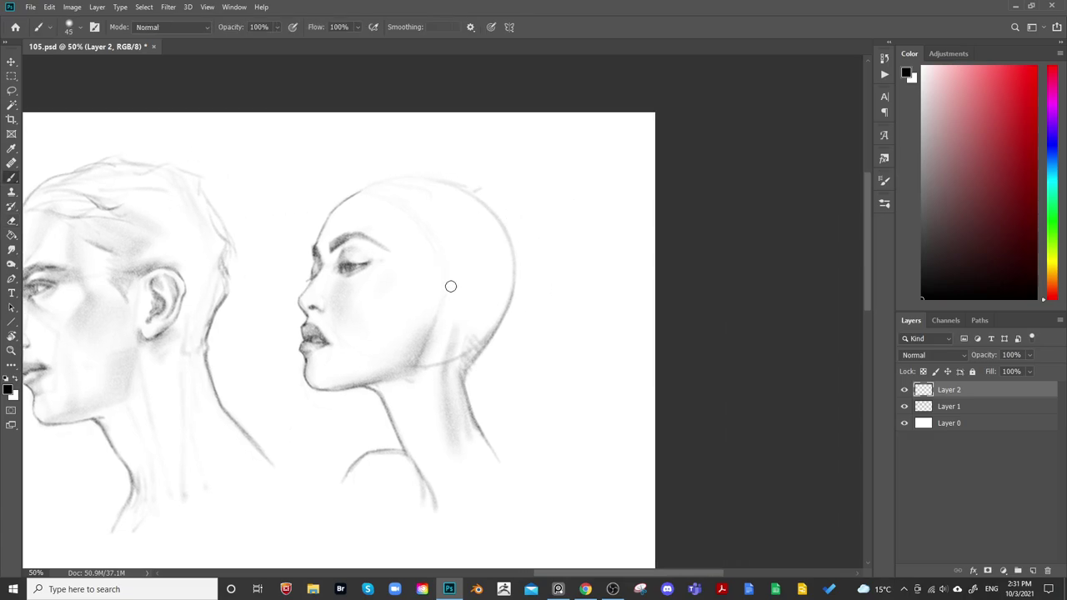
key(bracketright)
key(bracketright)
key(bracketright)
key(bracketright)
key(bracketright)
key(bracketright)
key(bracketright)
key(e)
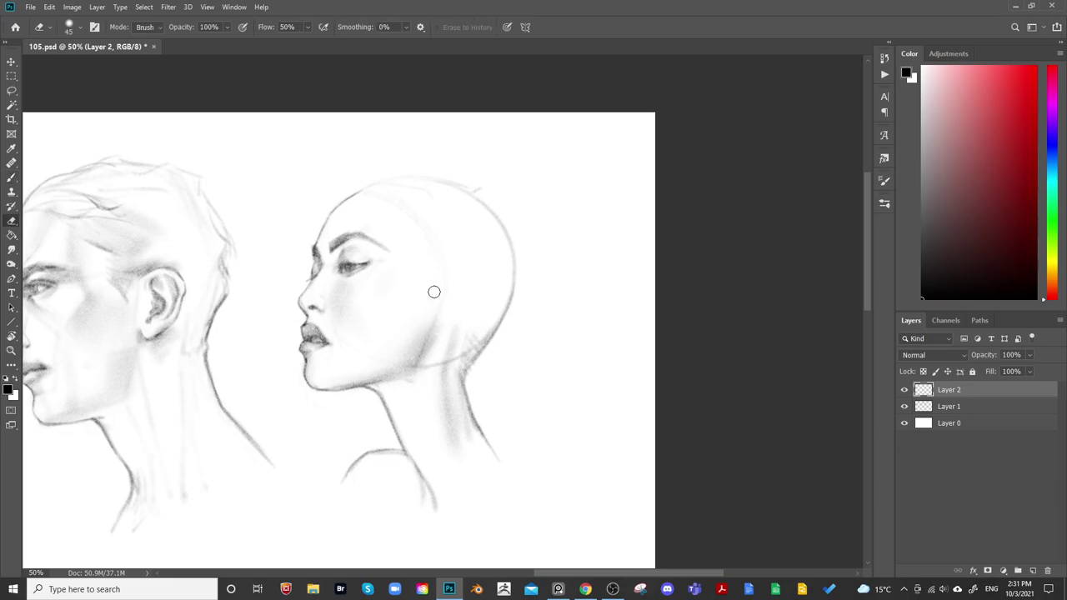
key(bracketright)
key(bracketright)
key(bracketright)
key(bracketright)
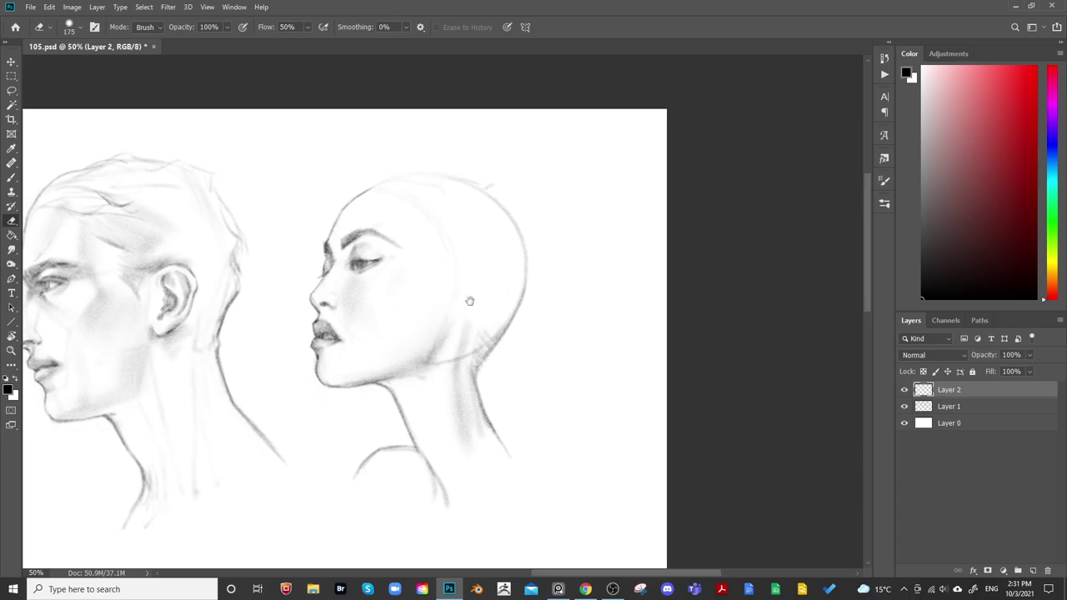
Outline the fifth head's ear from the dark lobe upward with a 45 px brush and lighten its front edge with a 175 px eraser
key(b)
key(bracketleft)
key(bracketleft)
key(bracketleft)
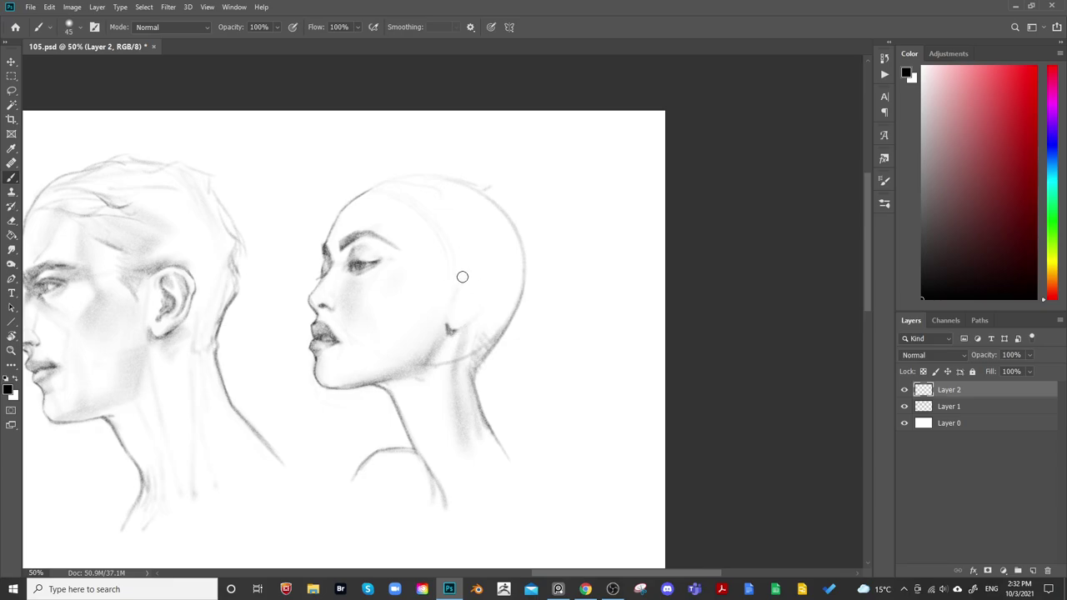
key(bracketleft)
key(e)
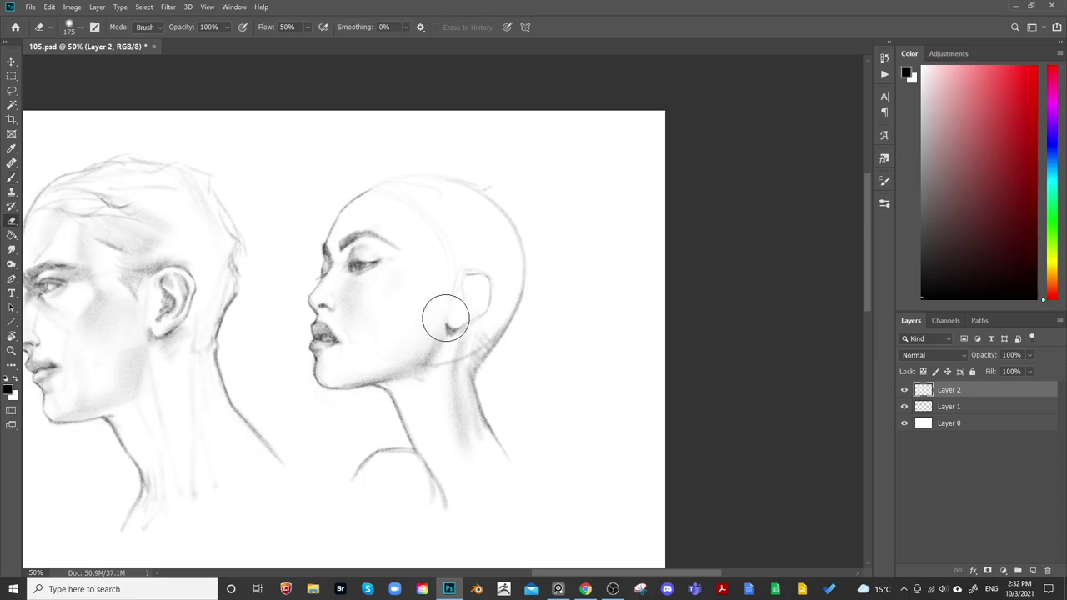
drag(452, 309, 474, 272)
Draw the inner folds and shadows of the fifth head's ear, starting with a 30 px brush
key(b)
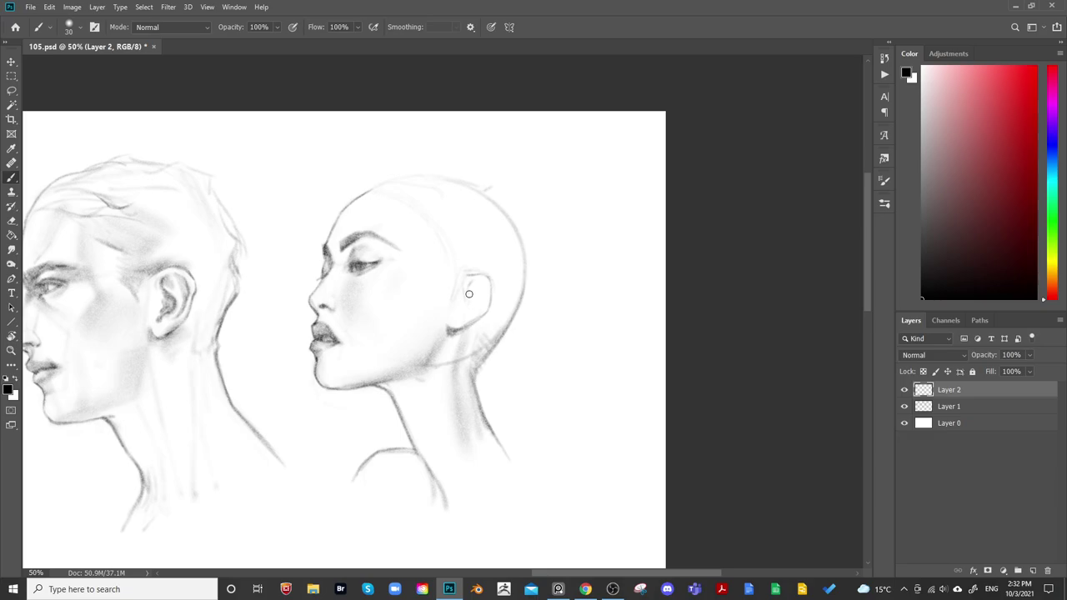
drag(470, 295, 472, 295)
key(])
key(])
drag(472, 281, 484, 293)
key([)
key([)
key(bracketleft)
Clean the area in front of the earlobe with an 80 px eraser and redefine the lobe's edge with a 45 px brush
key(e)
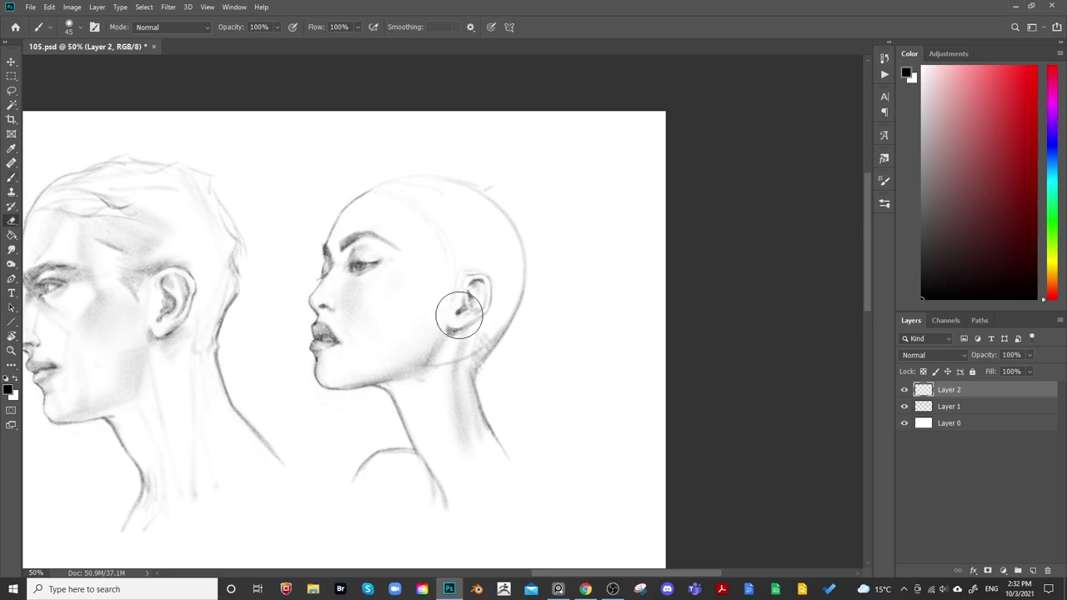
key(bracketleft)
key(bracketleft)
key(bracketleft)
key(bracketleft)
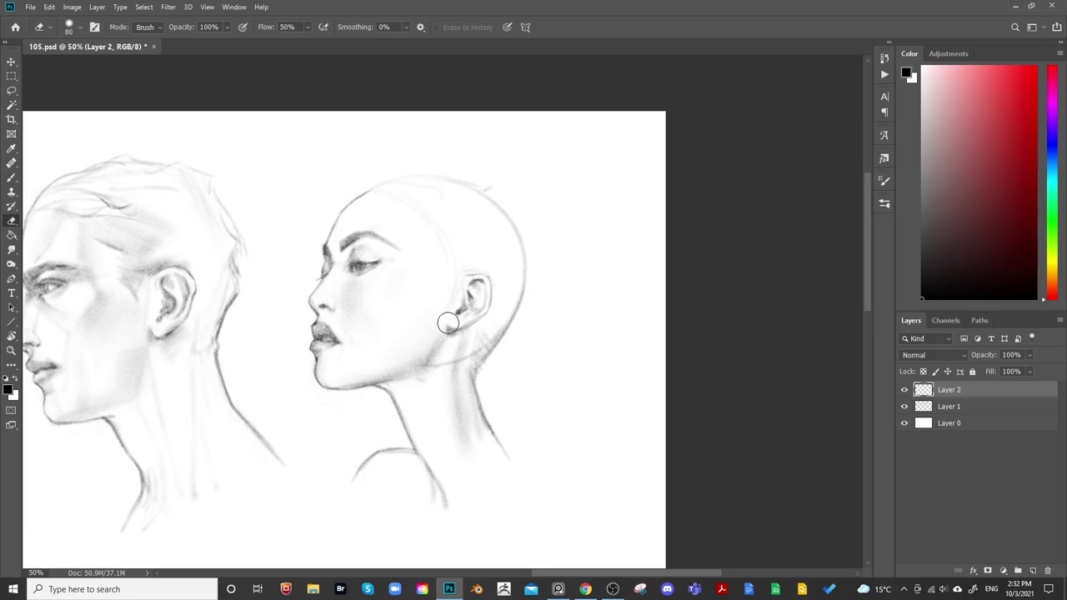
key(b)
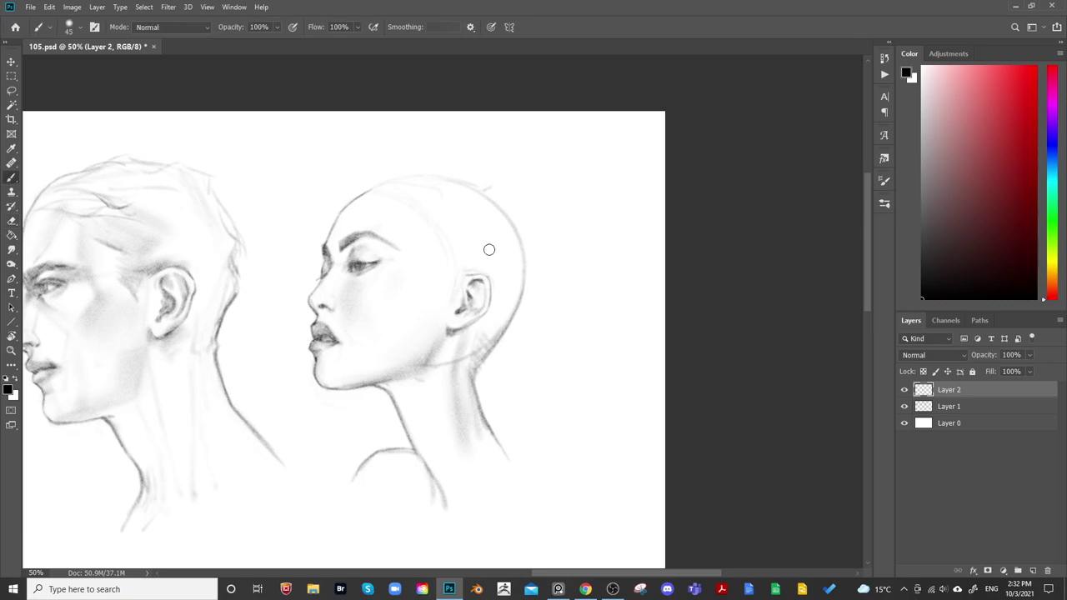
drag(448, 330, 468, 315)
Shade the hair behind the fifth head's ear with a soft brush enlarged to 125 px
key(bracketright)
key(bracketright)
key(bracketright)
key(bracketright)
key(bracketright)
key(bracketright)
key(bracketright)
key(bracketright)
key(bracketright)
key(bracketright)
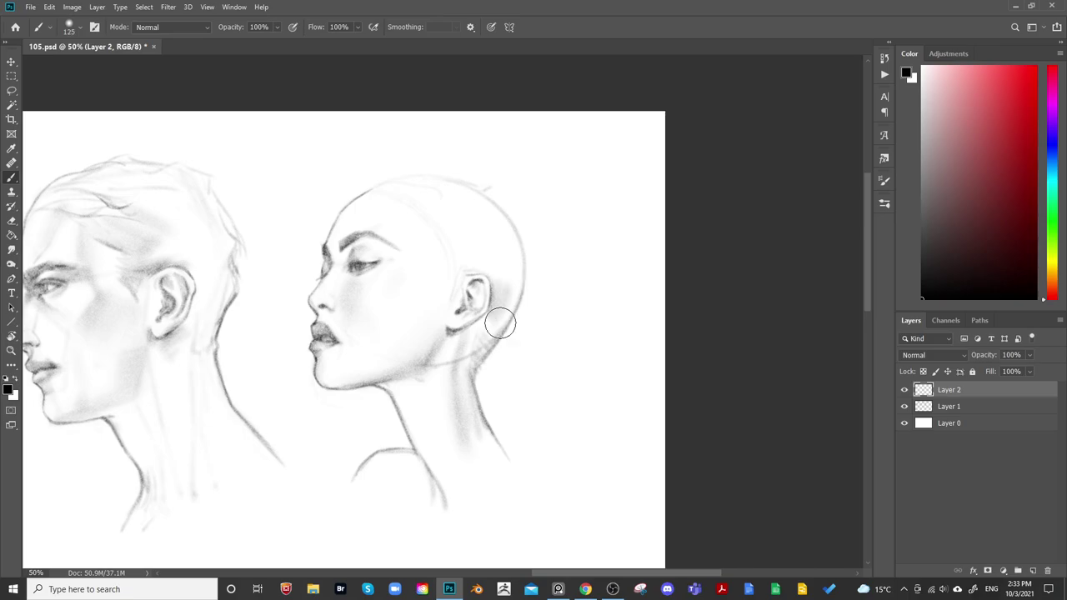
Deepen the shading between the ear and the back of the skull, using brush sizes from 70 to 100 px
key(bracketleft)
key(bracketleft)
key(bracketleft)
key(bracketleft)
key(bracketleft)
key(bracketleft)
key(bracketleft)
key(bracketright)
key(bracketright)
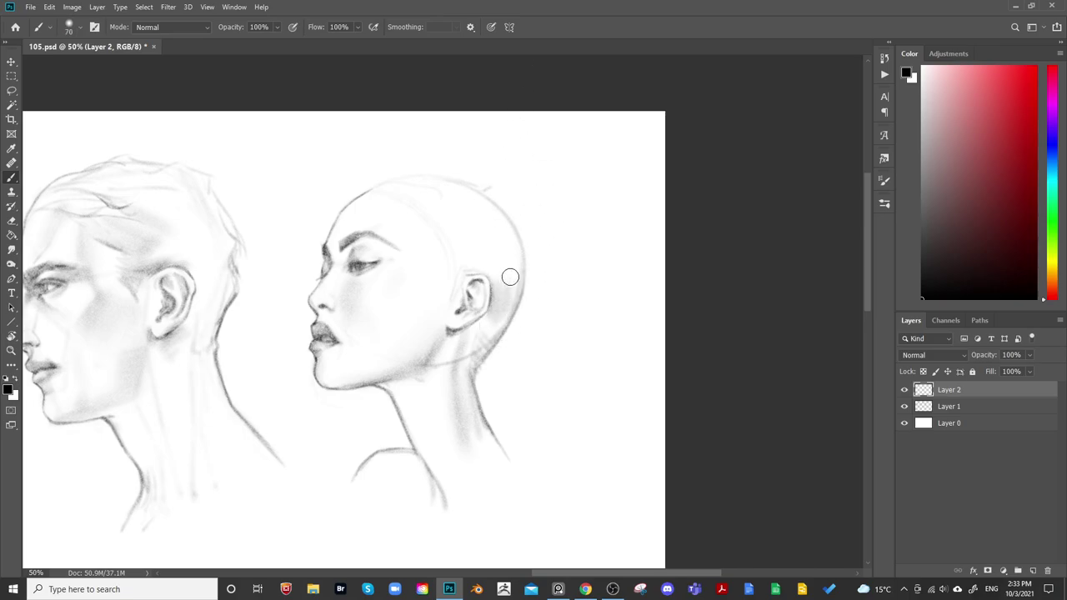
key(bracketright)
key(bracketright)
key(bracketright)
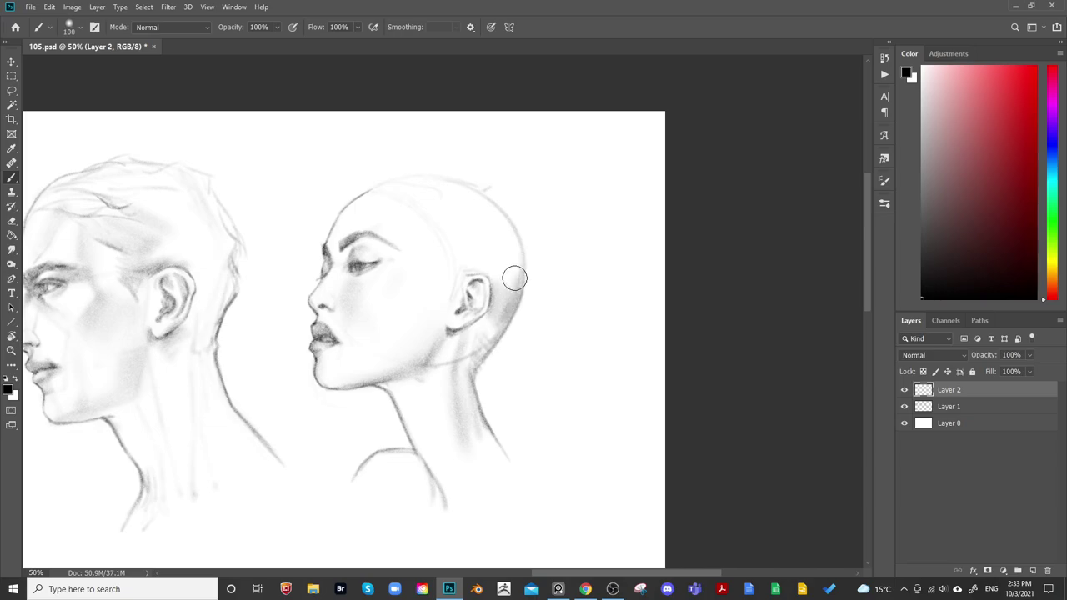
key(bracketright)
Draw swept-back hair strands from the fifth head's temple across the side of the skull with a brush of about 60 px
key(bracketleft)
key(bracketleft)
key(bracketleft)
key(bracketleft)
key(bracketleft)
key(bracketleft)
key(bracketright)
key(bracketright)
key(bracketright)
mouse_move(440, 273)
mouse_down()
mouse_move(490, 252)
mouse_move(439, 263)
mouse_move(474, 243)
mouse_move(442, 268)
mouse_move(442, 244)
mouse_move(441, 256)
mouse_move(490, 224)
mouse_move(442, 245)
mouse_move(483, 237)
mouse_move(430, 240)
mouse_move(490, 230)
mouse_up()
key(bracketright)
key(bracketright)
key(bracketleft)
key(bracketleft)
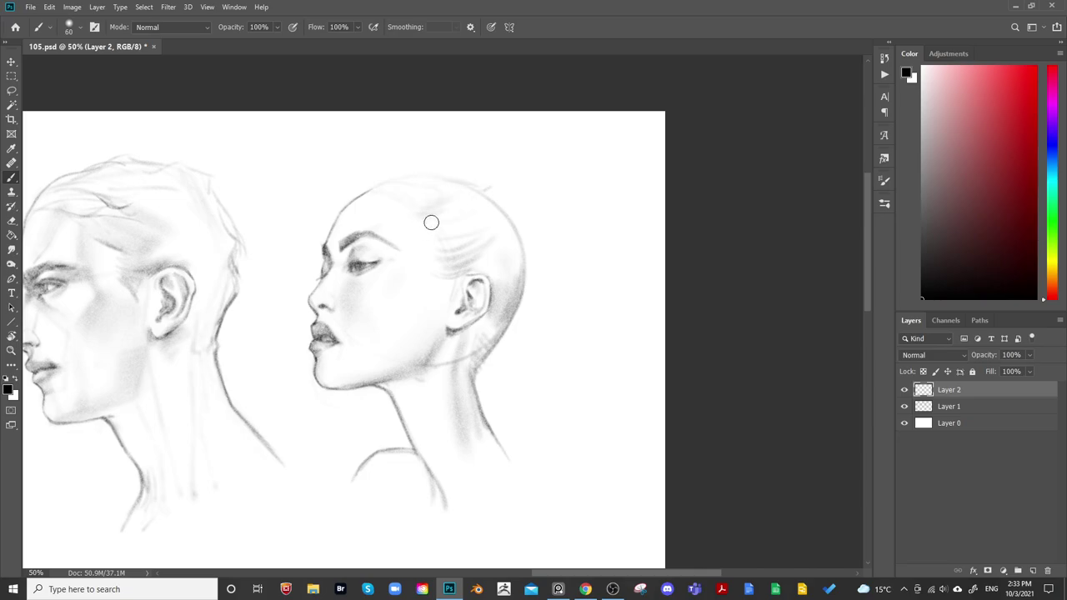
Darken the hair strands above the fifth head's temple with a brush of about 40 px
key(bracketleft)
key(bracketleft)
key(bracketleft)
key(bracketright)
key(bracketright)
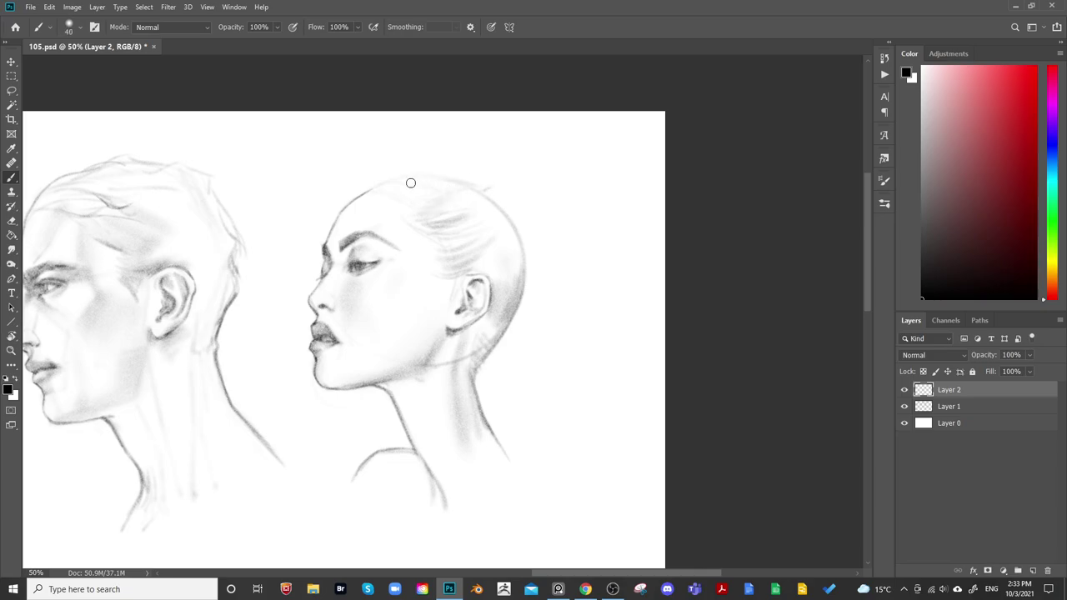
Trace the top contour of the fifth head's skull and sketch the hairline above the forehead with a 25 px brush
key(bracketleft)
key(bracketleft)
key(bracketleft)
drag(430, 176, 497, 194)
key(bracketleft)
key(bracketleft)
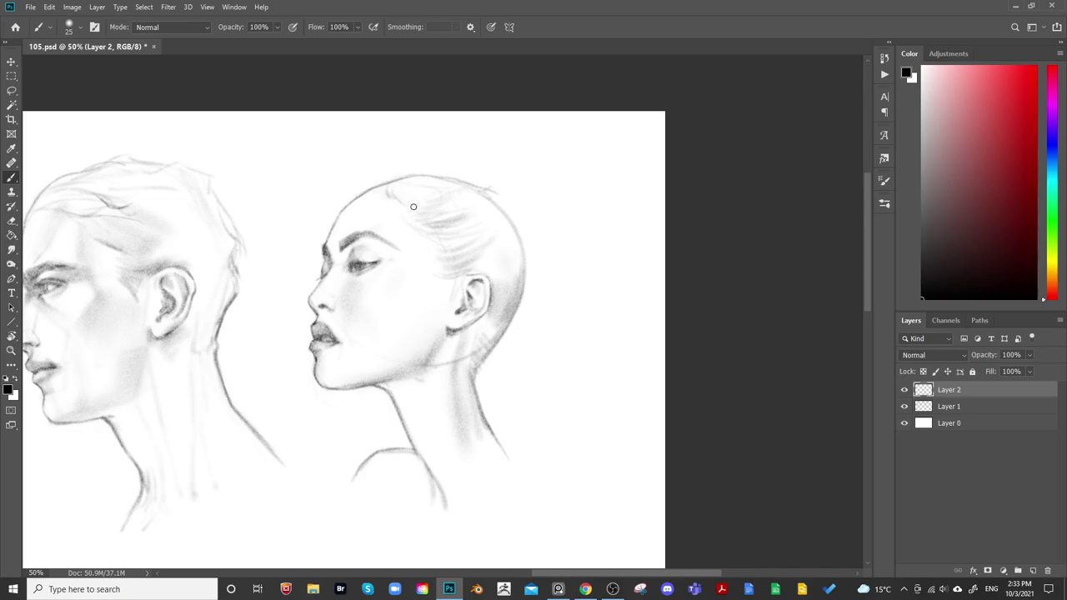
Shade the hair on top of the fifth head with a brush up to 150 px and touch up the crown with an 80 px eraser
key(bracketright)
key(bracketright)
key(bracketright)
key(bracketright)
key(bracketright)
key(bracketright)
key(bracketright)
key(bracketright)
key(bracketright)
key(bracketright)
key(bracketright)
key(bracketright)
key(bracketright)
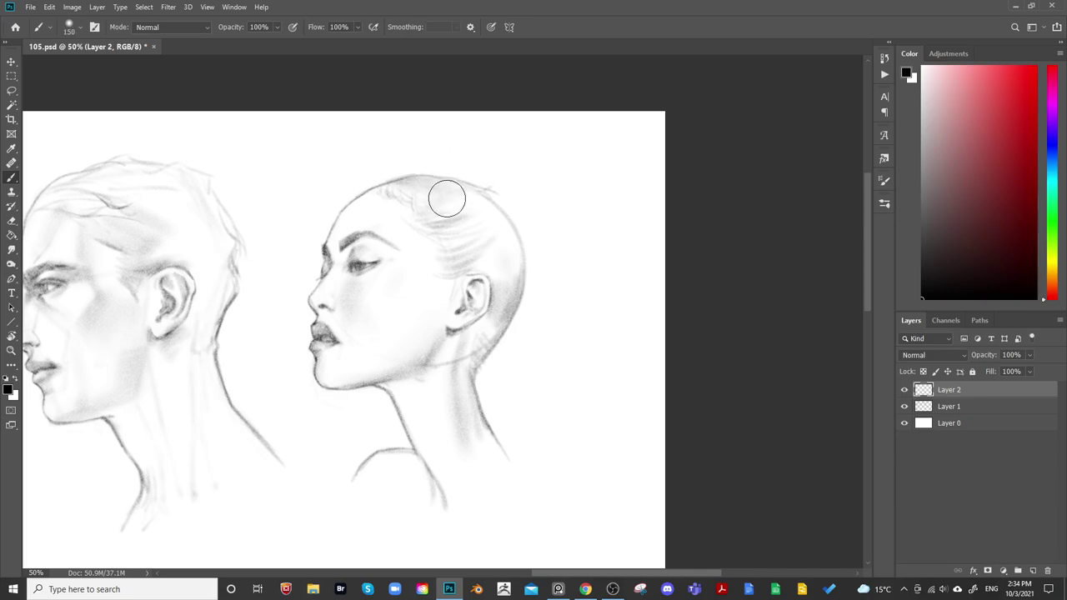
key(e)
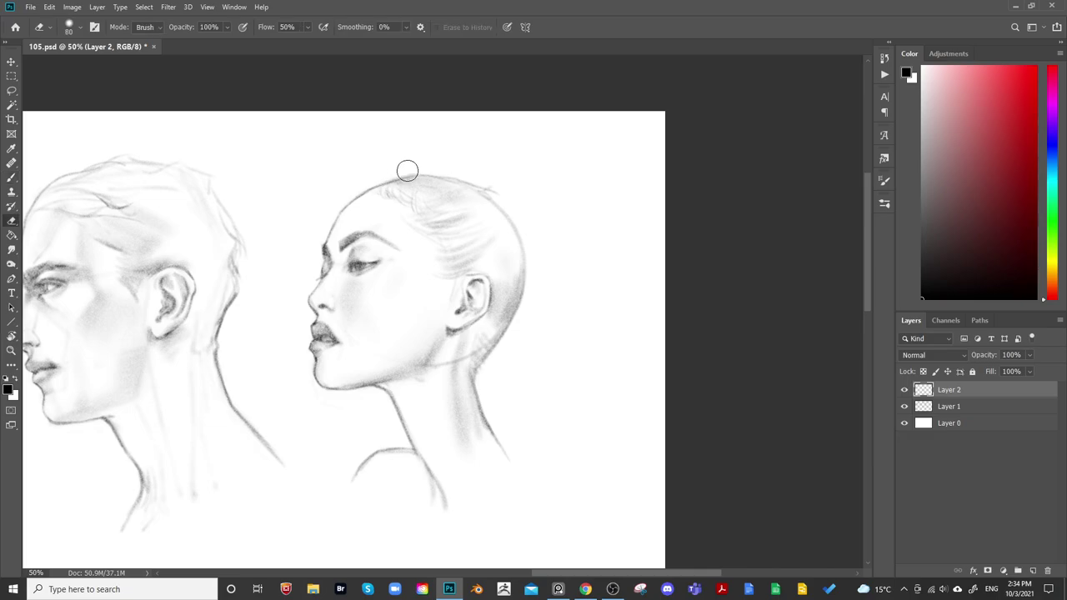
Check the fifth head against the complete row at 25% zoom and return to it at 50%
key(ctrl+minus)
key(ctrl+minus)
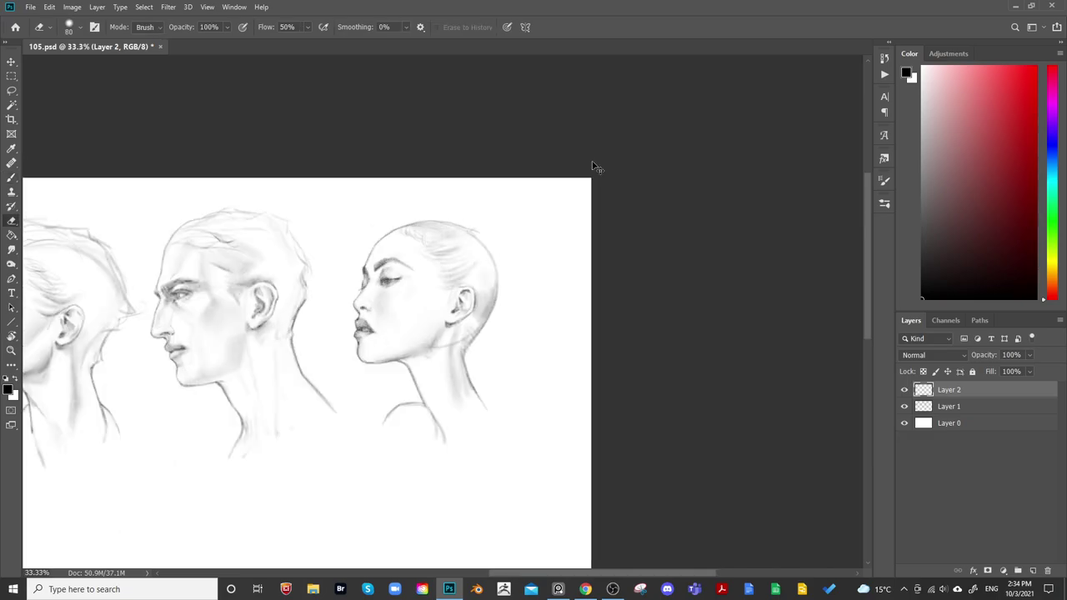
key(ctrl+shift+h)
key(ctrl+shift+h)
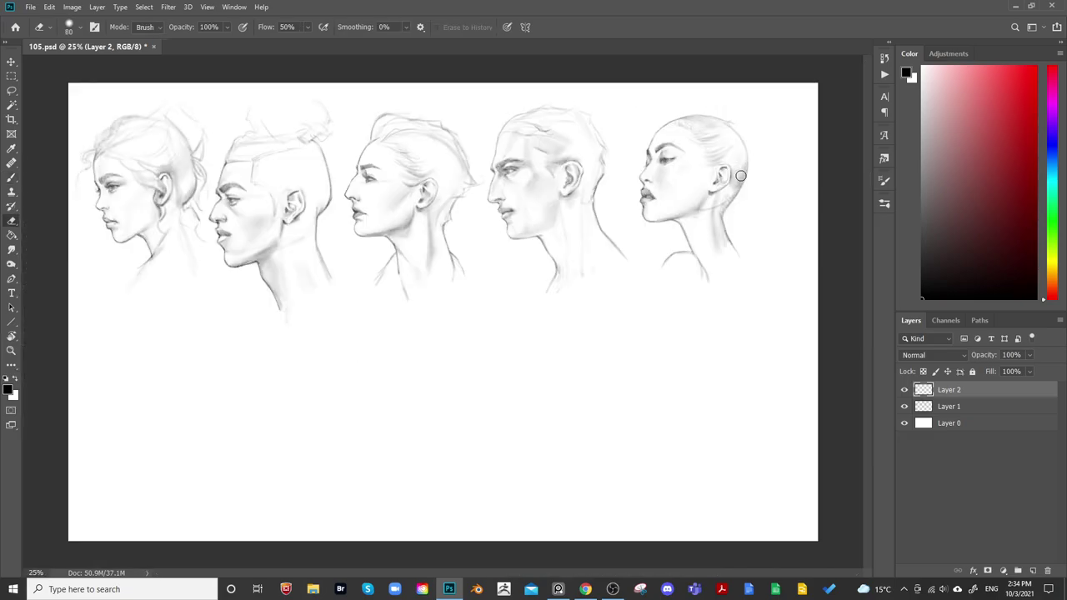
key(ctrl+plus)
drag(746, 161, 388, 335)
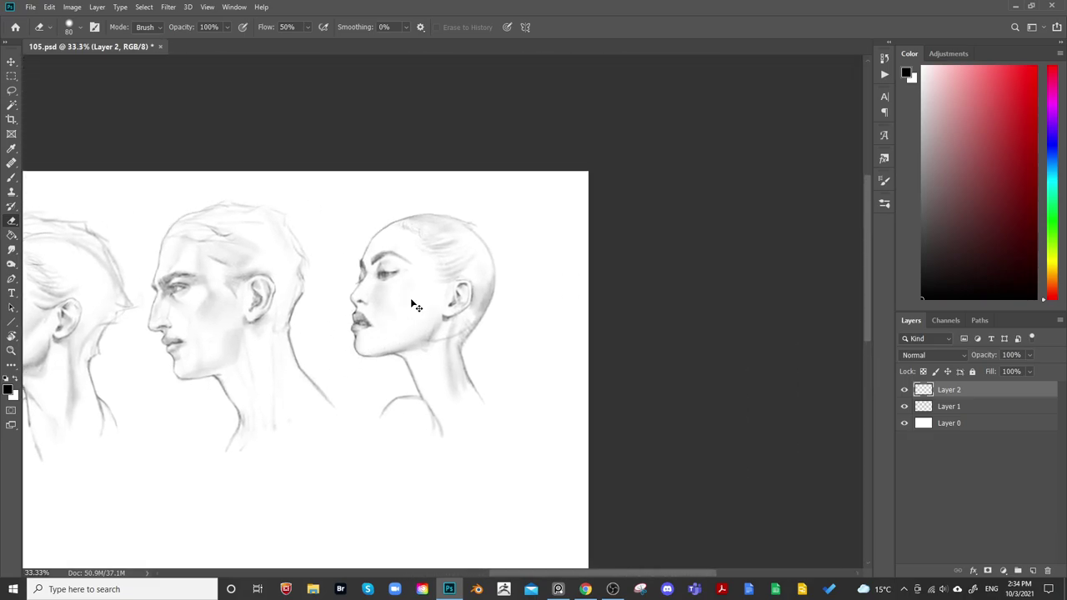
key(ctrl+plus)
drag(500, 284, 531, 320)
Mark the back of the fifth head's crown with a 50 px brush and lighten the contour there with an 80 px eraser
key(b)
key(bracketleft)
key(bracketleft)
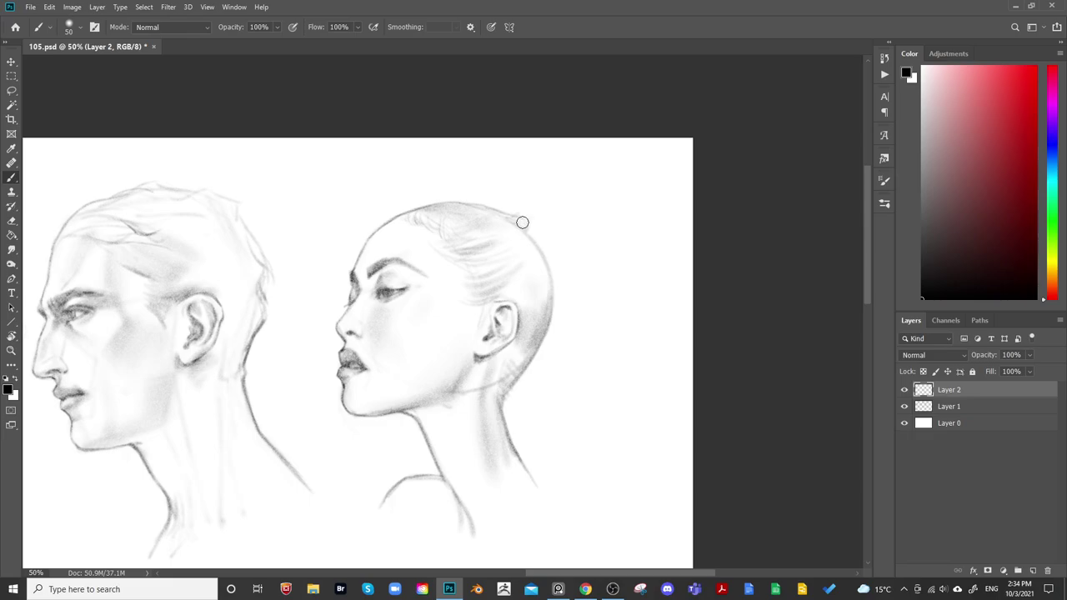
key(e)
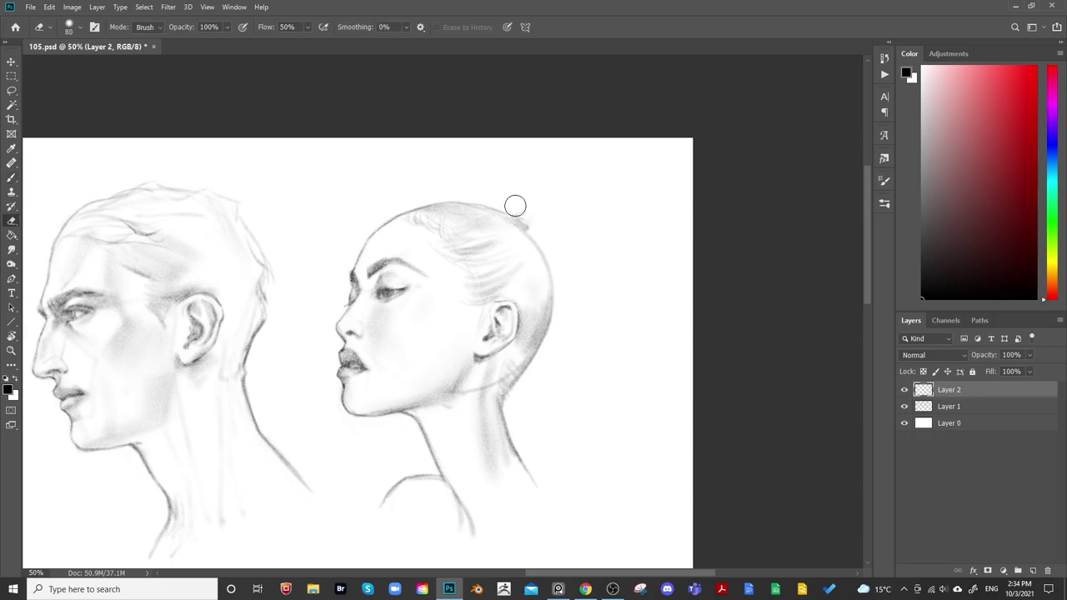
mouse_move(530, 216)
mouse_down()
mouse_move(519, 214)
mouse_move(549, 235)
mouse_move(534, 278)
mouse_move(562, 257)
mouse_up()
Sketch a gathered ponytail base and a rounded hair bun behind the fifth head's crown with a brush of about 35 px
key(b)
key(])
key(])
key(])
key(bracketleft)
key(bracketleft)
key(bracketleft)
mouse_move(540, 219)
mouse_down()
mouse_move(566, 236)
mouse_move(557, 261)
mouse_up()
mouse_move(554, 188)
mouse_down()
mouse_move(560, 216)
mouse_move(553, 198)
mouse_move(549, 210)
mouse_move(564, 185)
mouse_move(587, 201)
mouse_move(571, 236)
mouse_move(591, 206)
mouse_move(597, 238)
mouse_move(585, 214)
mouse_move(592, 248)
mouse_move(560, 261)
mouse_move(591, 245)
mouse_up()
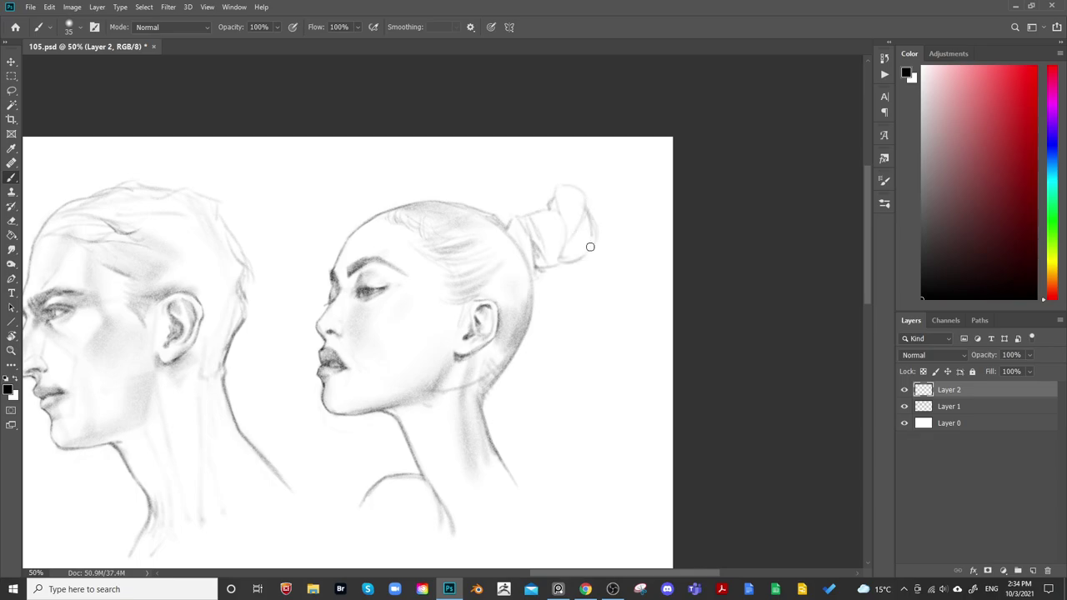
mouse_move(531, 280)
mouse_down()
mouse_move(569, 248)
mouse_move(537, 278)
mouse_move(561, 255)
mouse_move(549, 277)
mouse_up()
drag(587, 232, 596, 249)
Lasso the fifth head's hair bun, reshape its upper part with a custom warp, and deselect it
key(l)
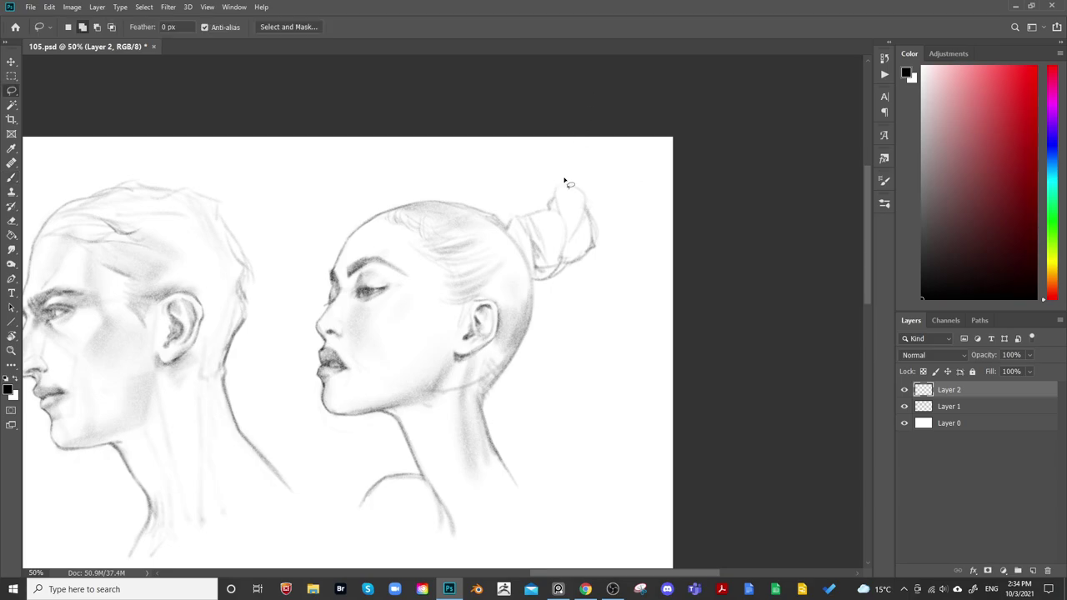
mouse_move(571, 172)
mouse_down()
mouse_move(532, 192)
mouse_move(522, 212)
mouse_move(534, 248)
mouse_move(553, 265)
mouse_move(619, 224)
mouse_move(613, 250)
mouse_up()
key(ctrl+t)
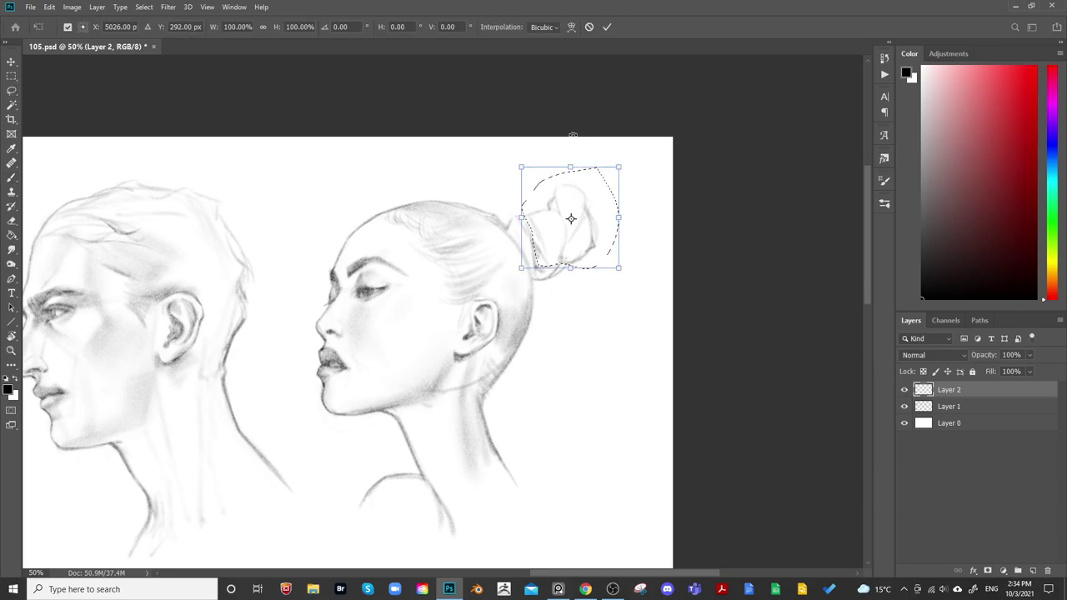
click(571, 27)
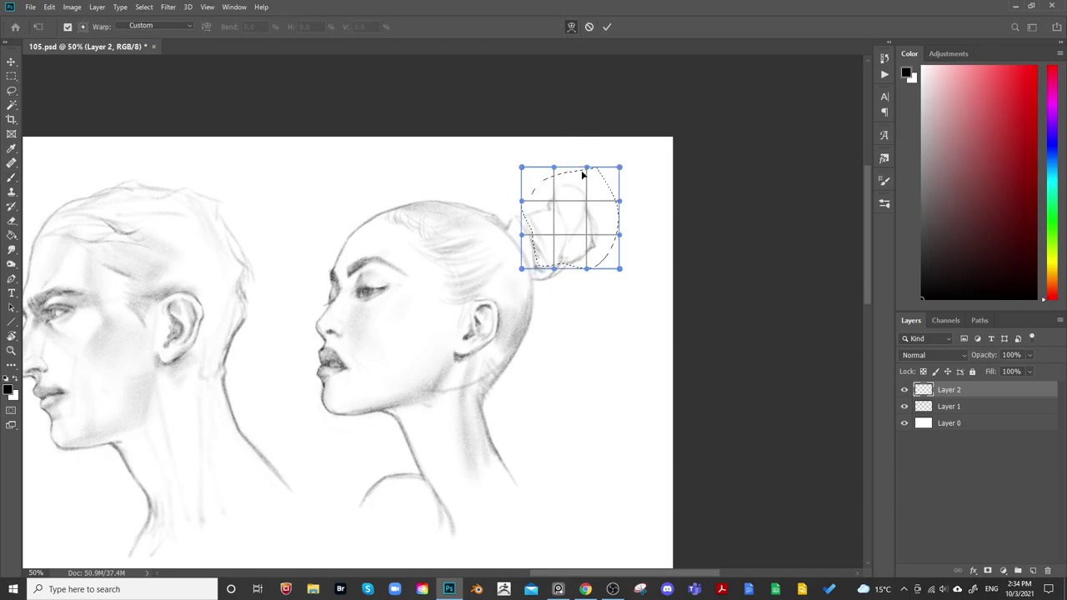
drag(583, 172, 610, 188)
key(Return)
key(l)
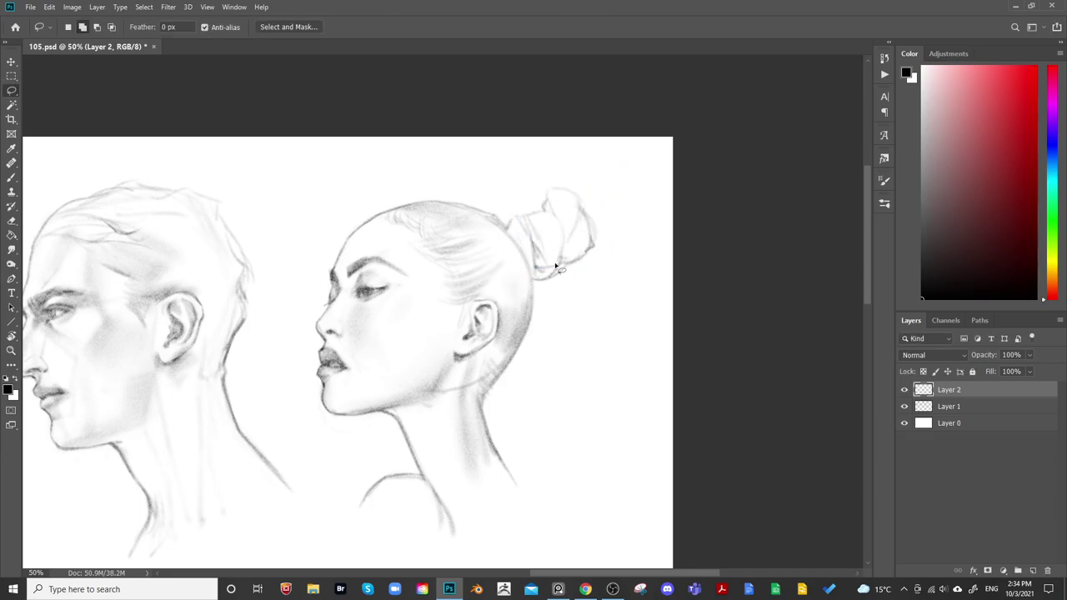
Darken the fifth head's bun outline, the back of the skull and the neck contours with a 25 px brush
key(b)
key(bracketleft)
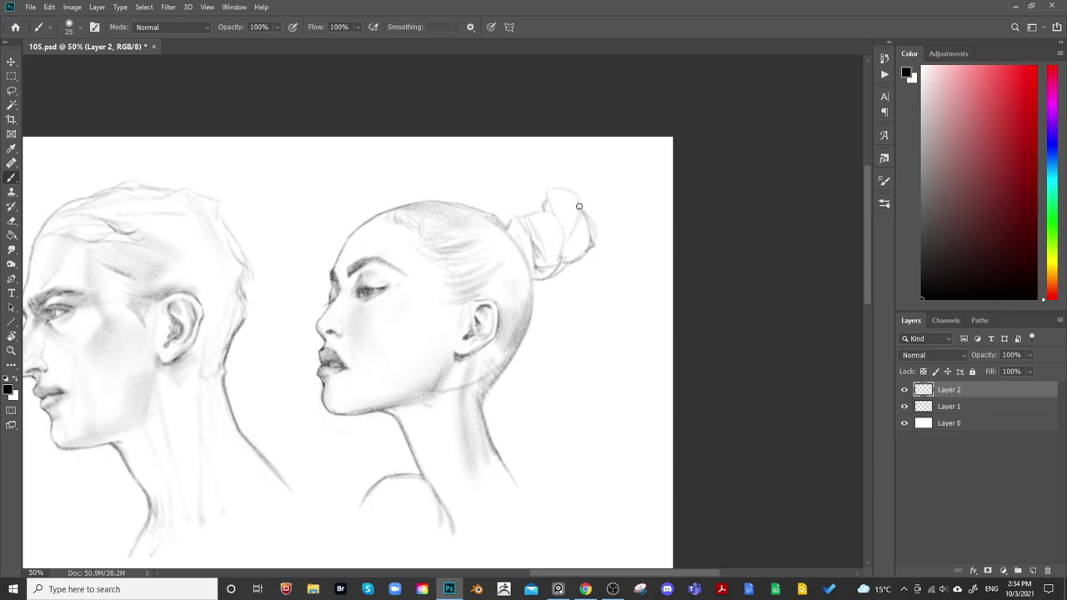
drag(579, 206, 593, 242)
drag(533, 294, 523, 339)
drag(498, 373, 483, 415)
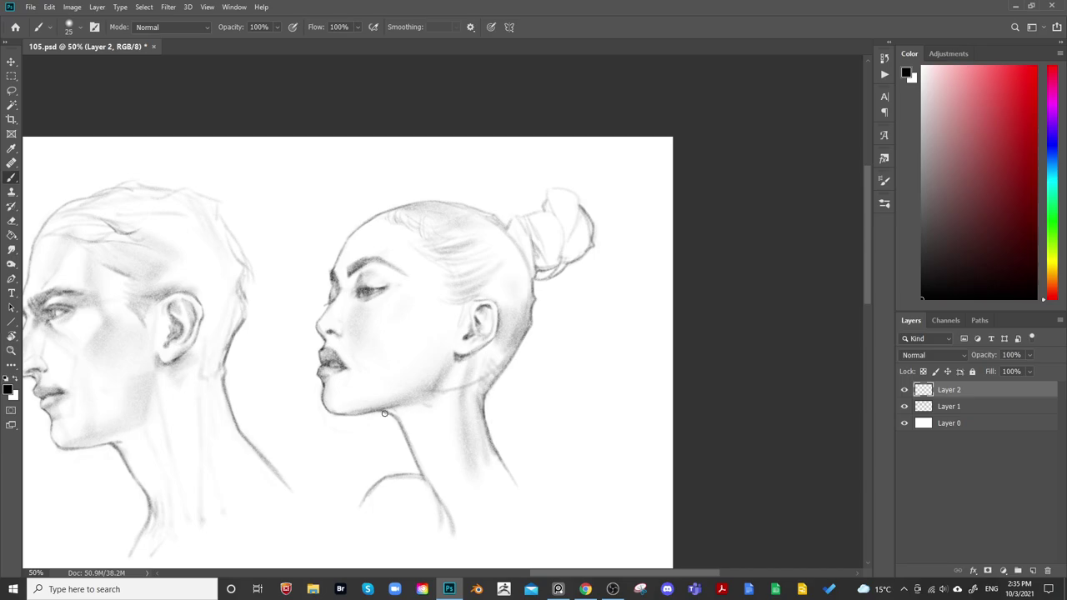
drag(409, 446, 418, 467)
Darken the fifth head's lips with a 15 to 20 px brush and erase a highlight into them
key(ctrl+minus)
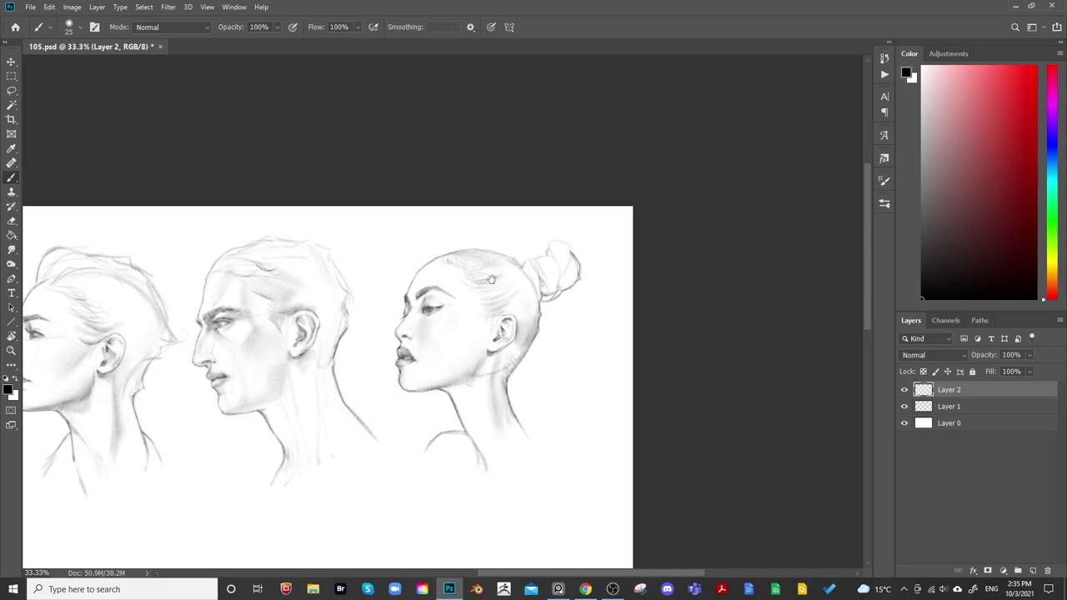
drag(491, 279, 487, 246)
key(ctrl+plus)
key(ctrl+plus)
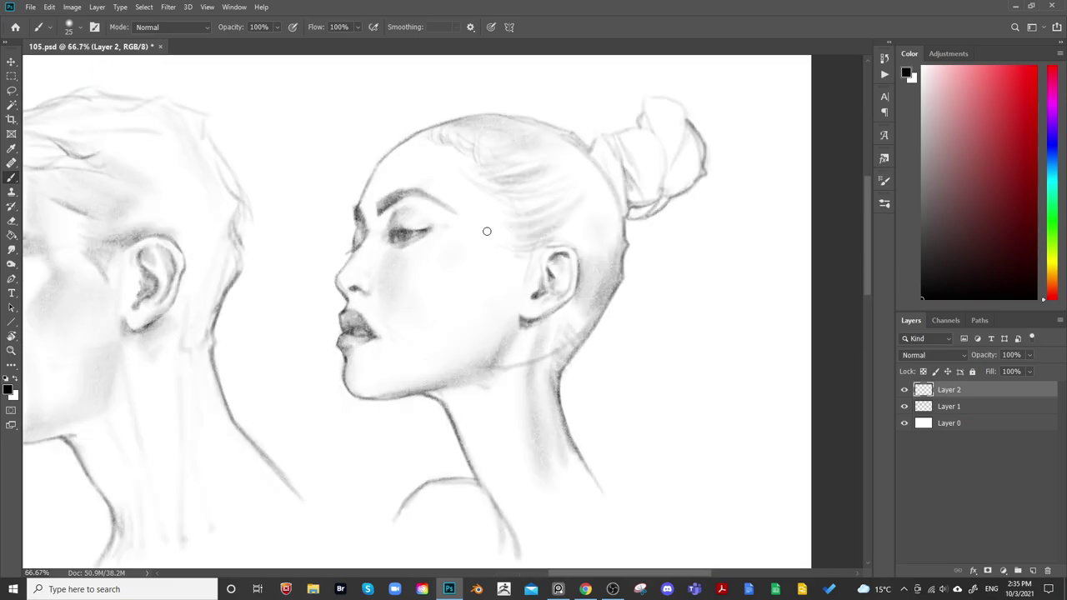
key(m)
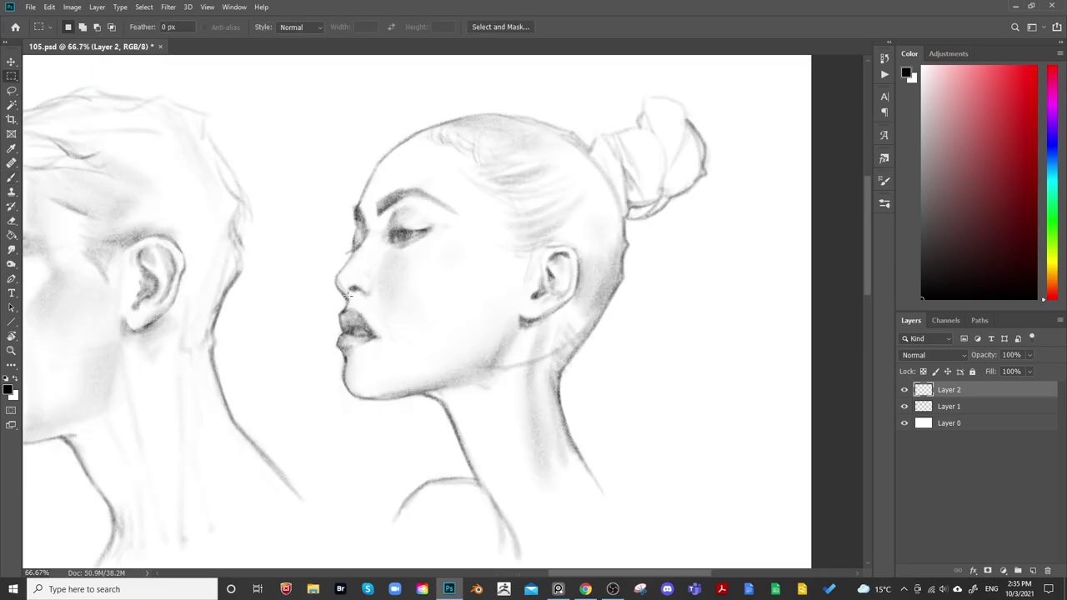
key(b)
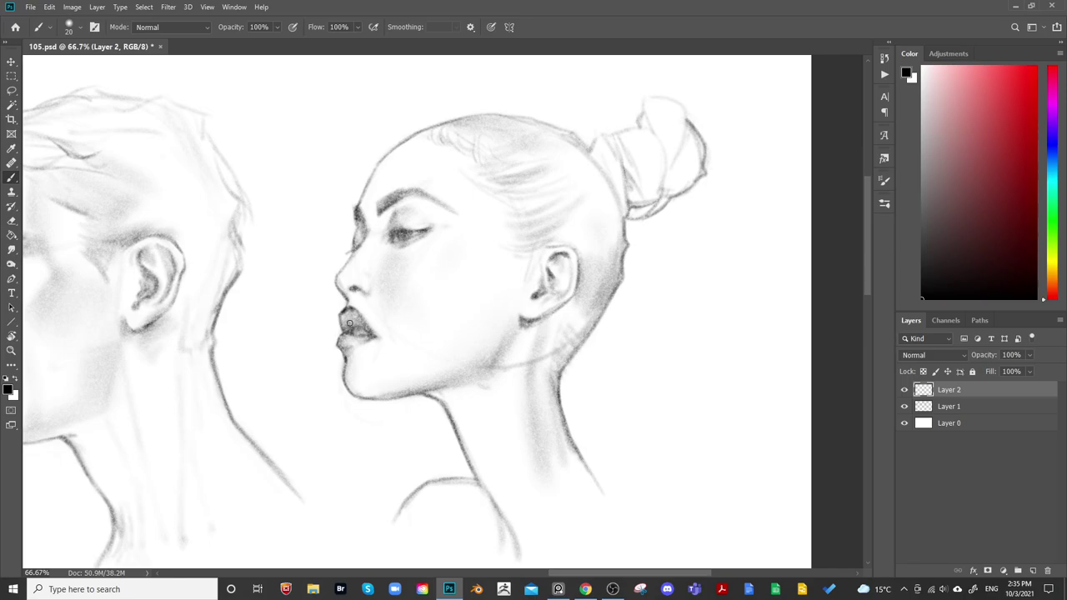
key(e)
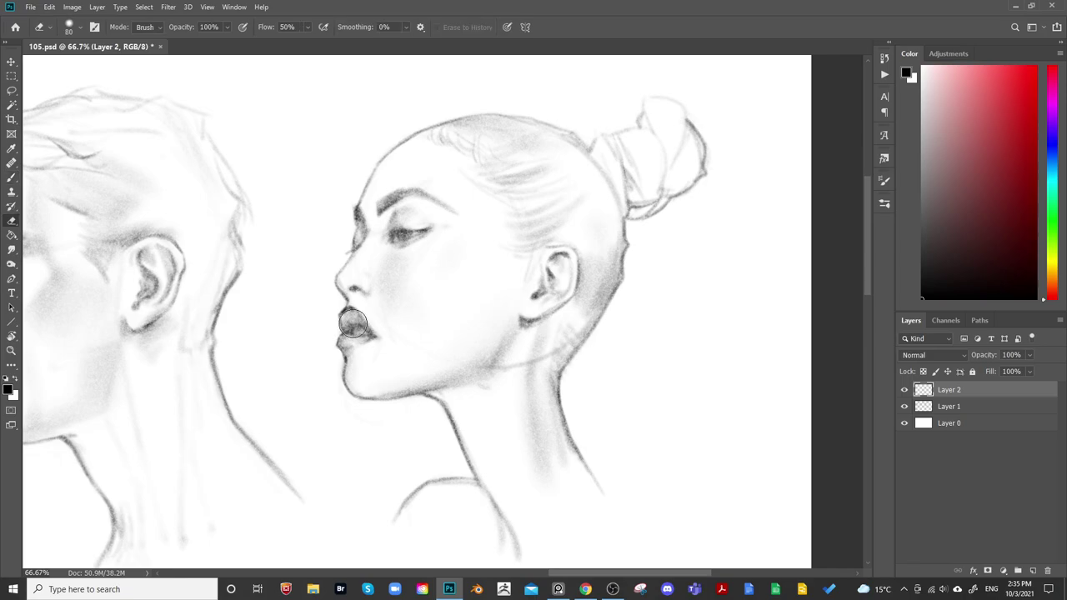
key(bracketright)
key(b)
key(bracketleft)
key(bracketleft)
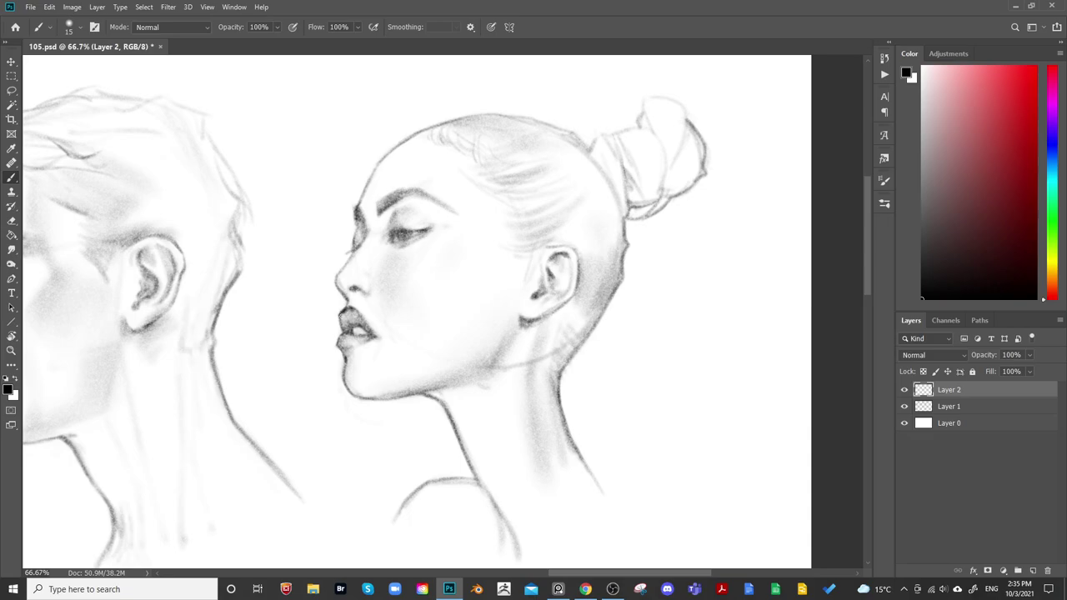
key(e)
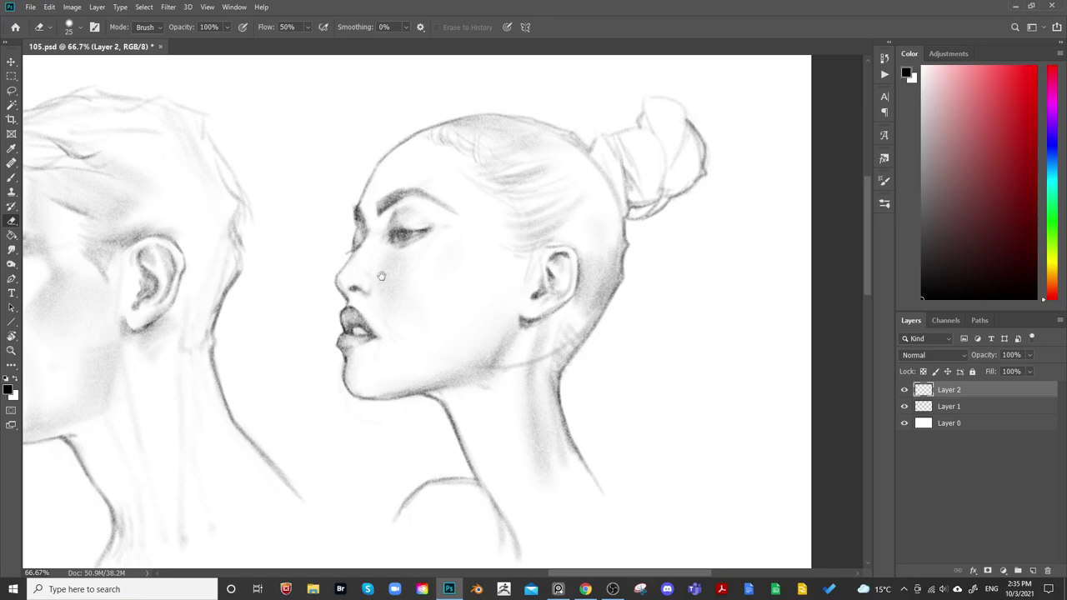
Touch up the fifth head's nose and facial shading with a brush between 20 and 45 px
drag(502, 152, 517, 162)
drag(386, 226, 393, 239)
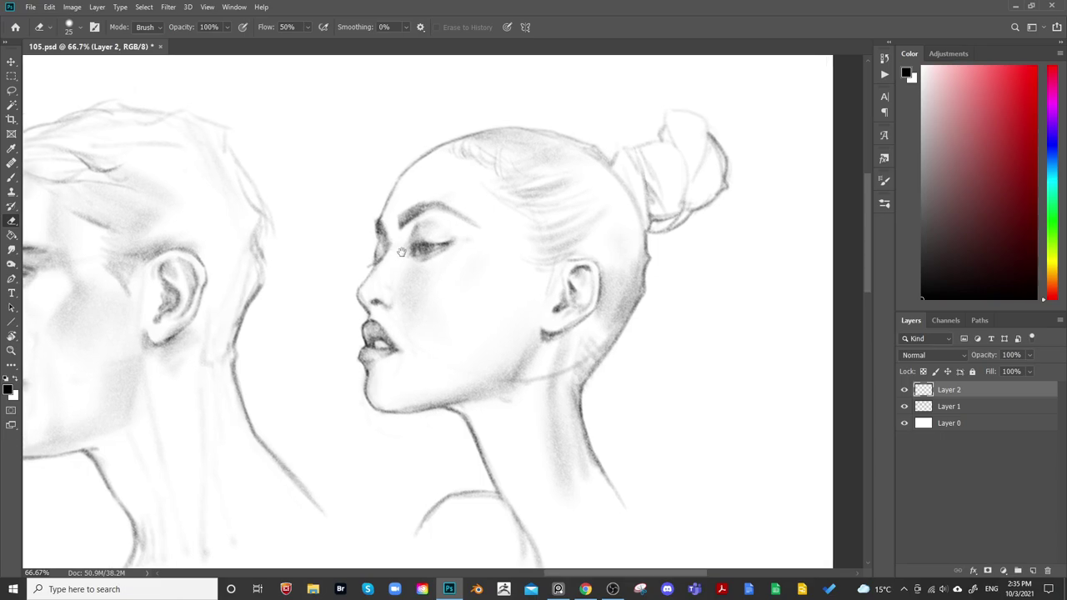
key(b)
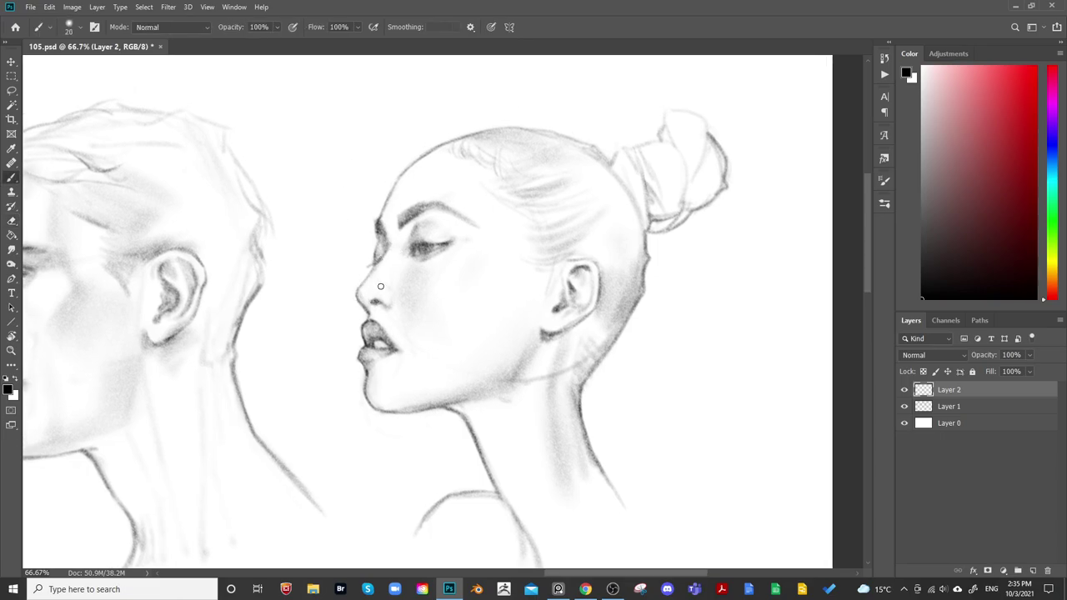
key(bracketright)
key(bracketright)
key(bracketright)
drag(488, 245, 481, 224)
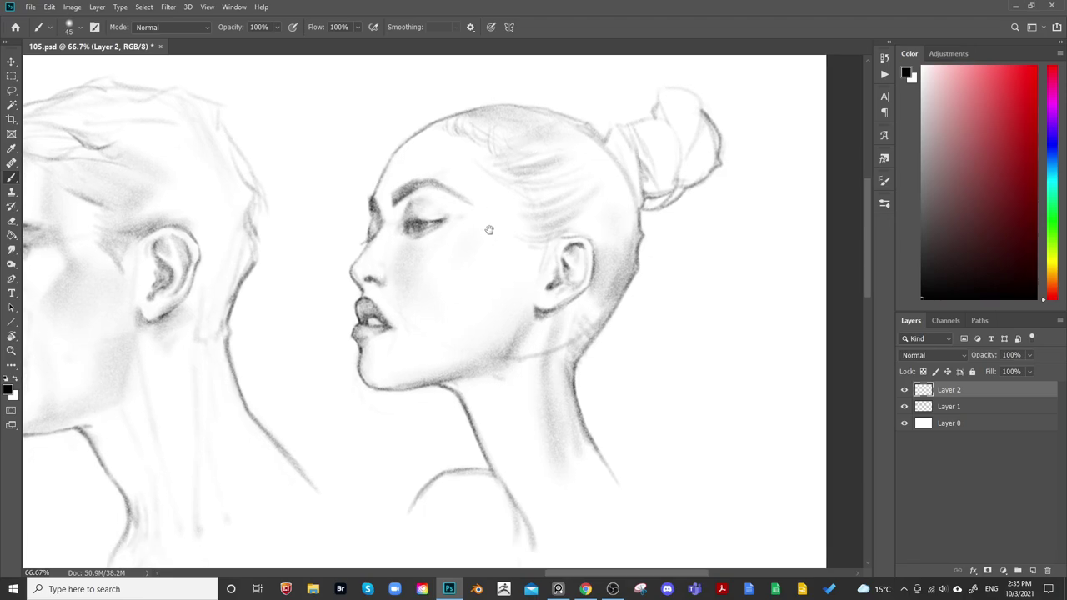
Strengthen the fifth head's chin and jaw contour with a brush starting at 35 px and trim its outer edge with a 25 px eraser
key(bracketleft)
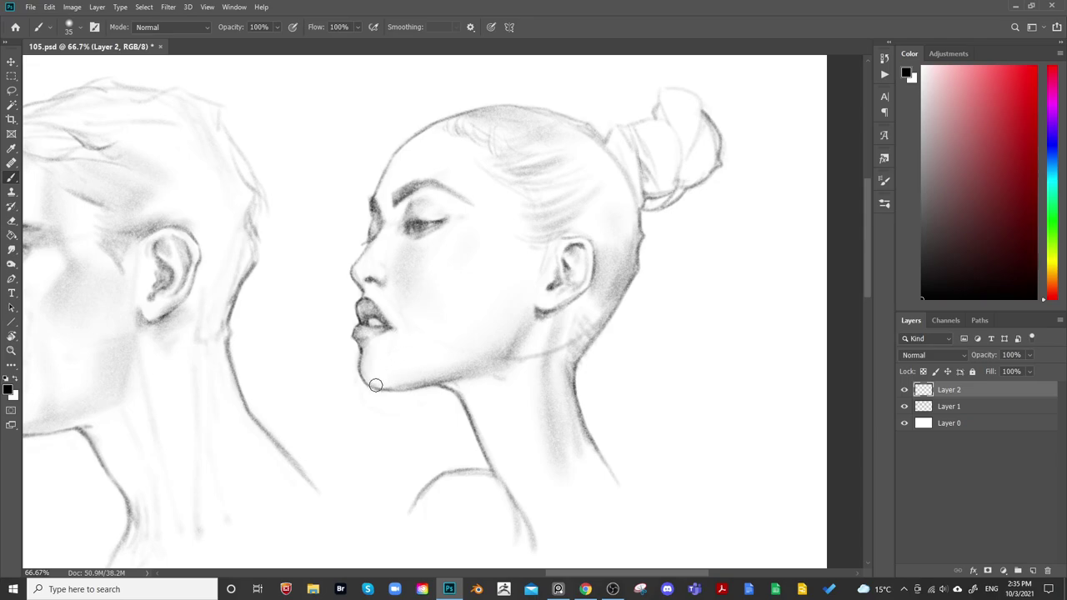
key(bracketright)
key(bracketright)
key(bracketright)
key(bracketleft)
key(bracketleft)
key(bracketleft)
key(bracketleft)
key(e)
mouse_move(399, 392)
mouse_down()
mouse_move(415, 389)
mouse_move(369, 392)
mouse_up()
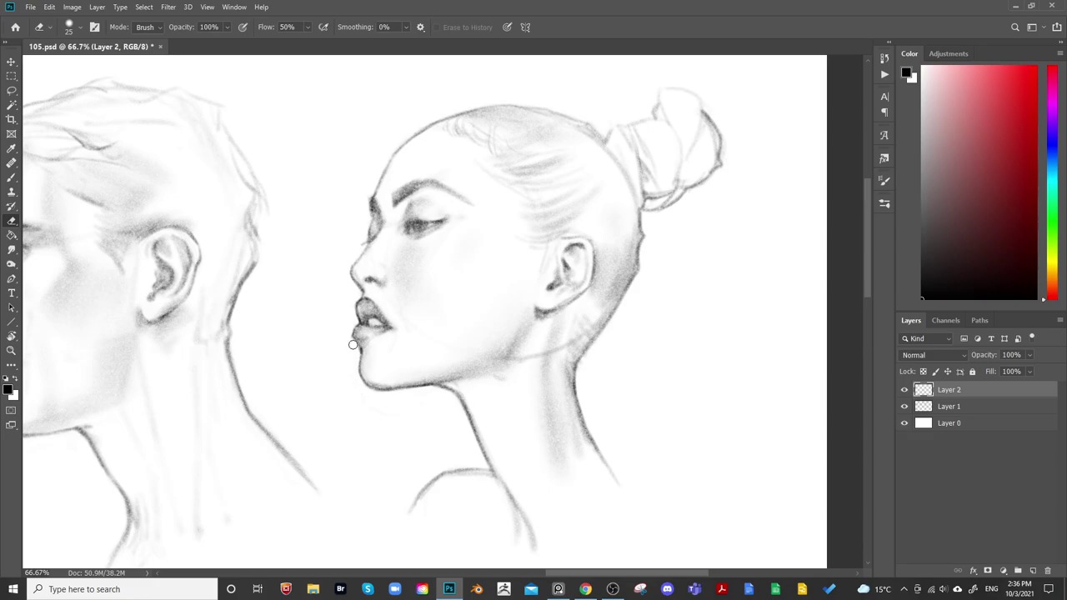
Flip the full row of heads horizontally at 25% zoom to check the likenesses, and flip it back
key(ctrl+minus)
key(ctrl+minus)
key(ctrl+minus)
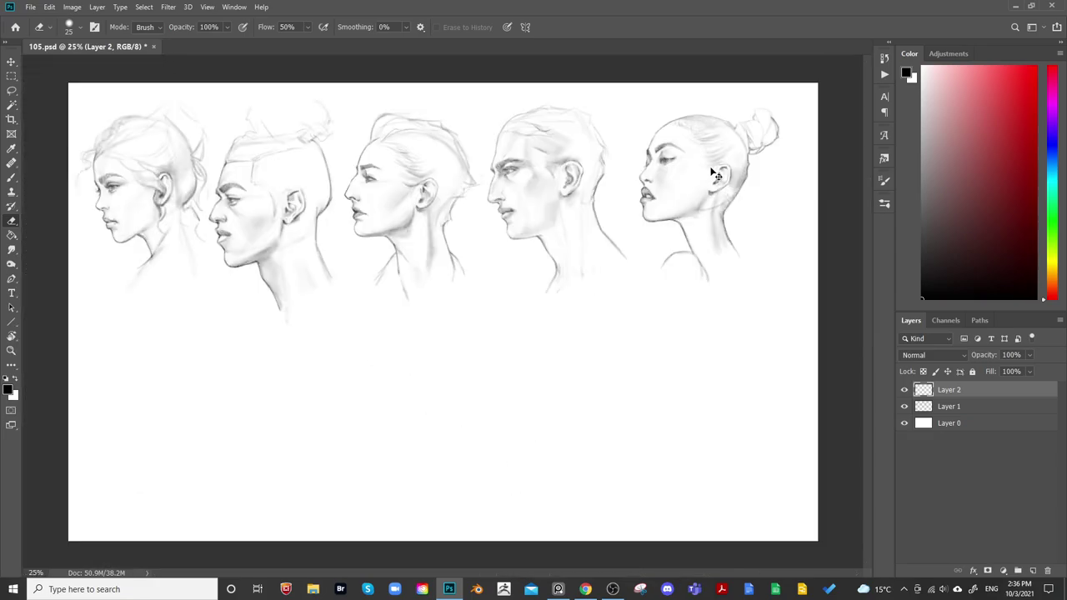
key(ctrl+h)
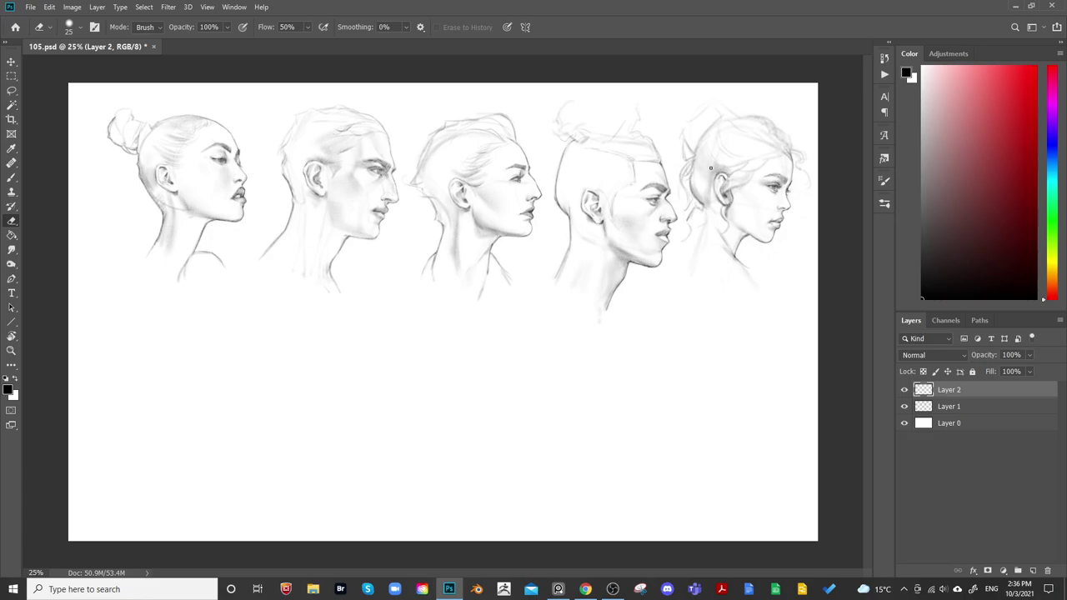
key(h)
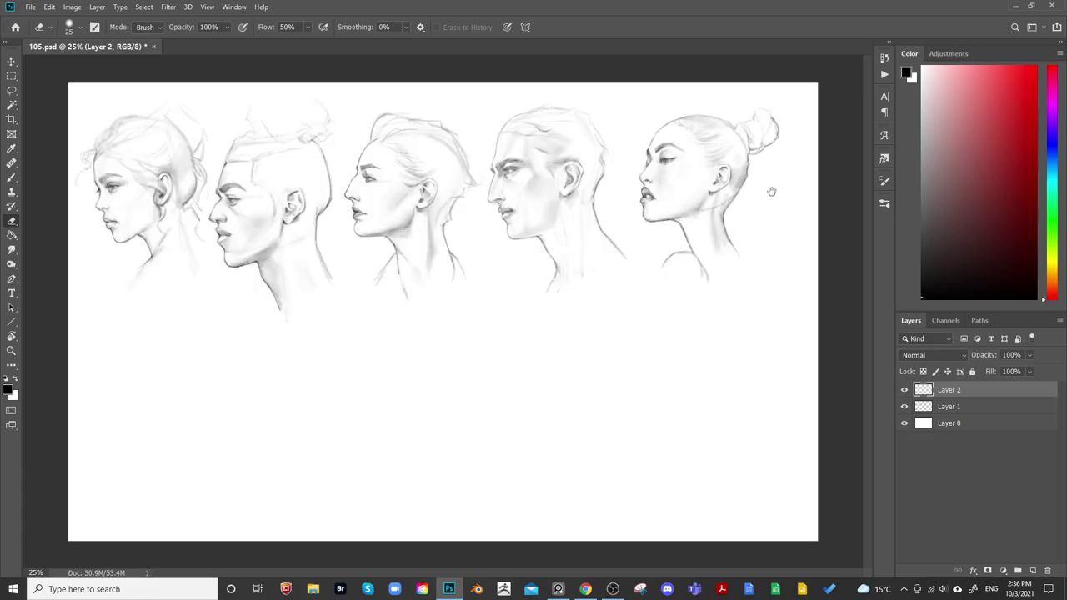
Extend the fifth head's rear neck line down to the shoulder and add faint collarbone strokes with a brush starting at 60 px
key(b)
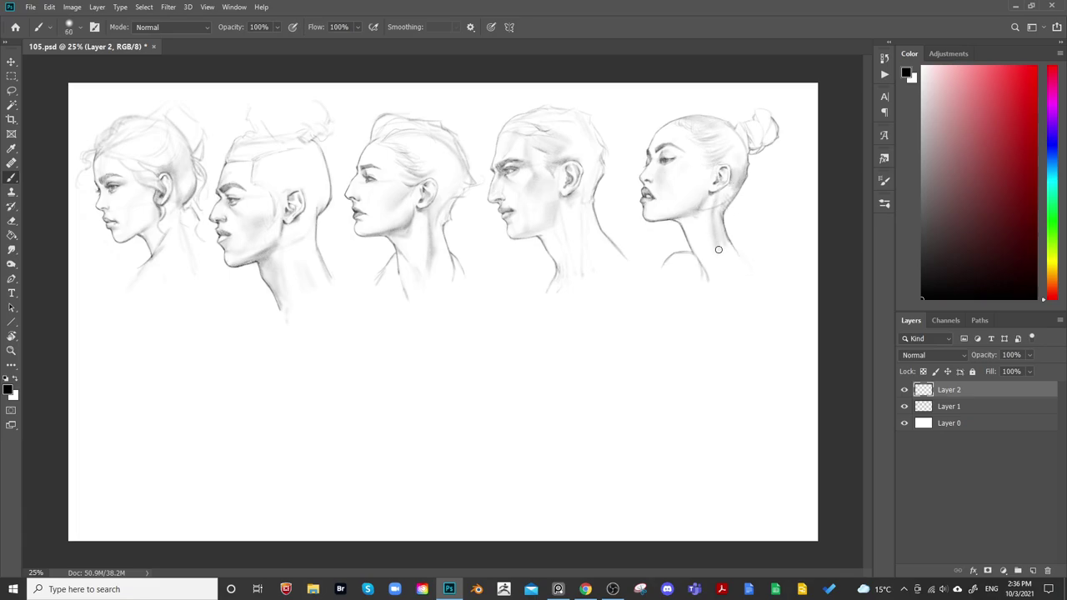
key(bracketright)
key(bracketright)
key(bracketright)
key(bracketright)
key(bracketleft)
key(bracketleft)
key(bracketleft)
key(bracketleft)
key(e)
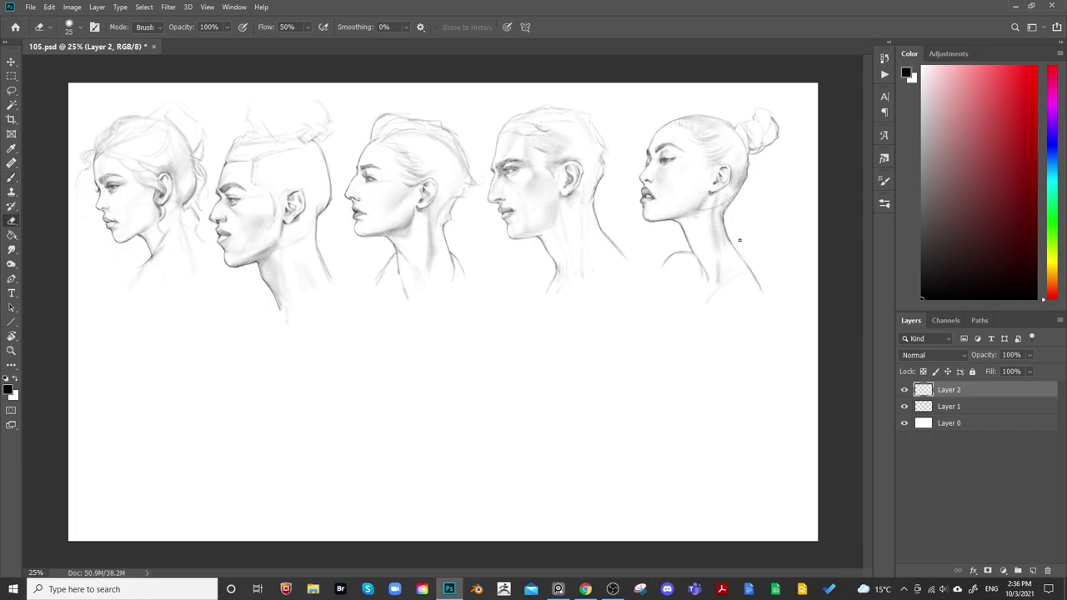
Examine the mirrored row and the fifth head alone by flipping the canvas and toggling the visibility of Layer 2 and Layer 1
key(ctrl+shift+h)
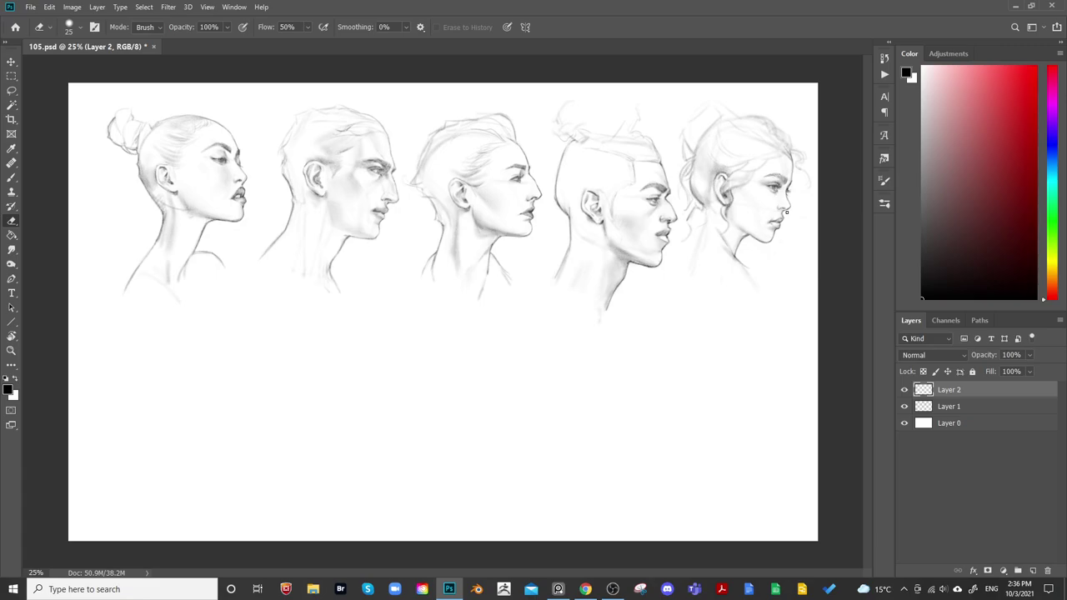
key(h)
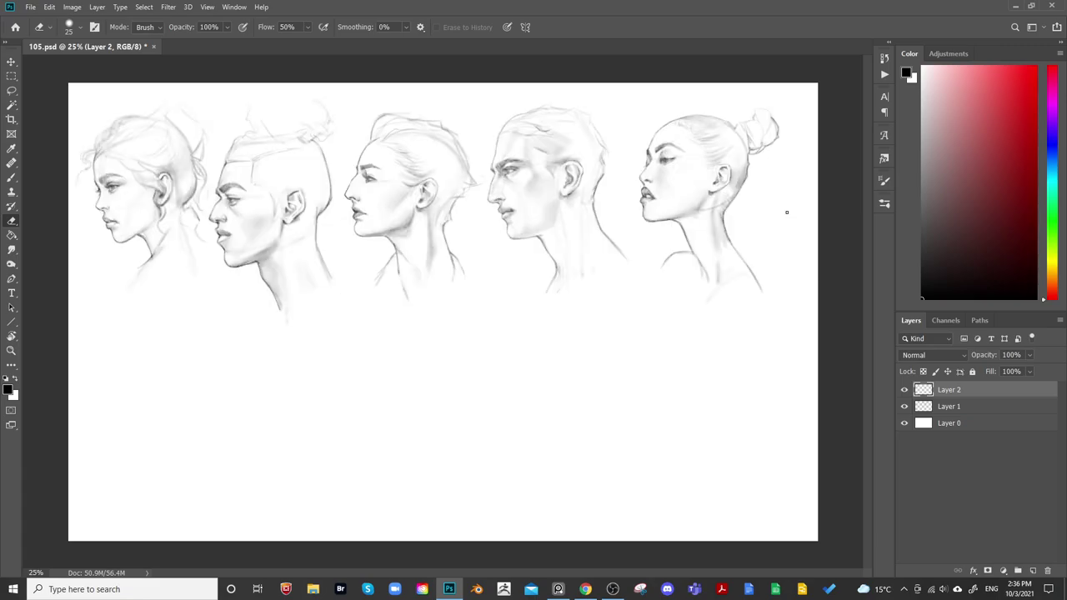
click(904, 389)
click(904, 389)
click(903, 406)
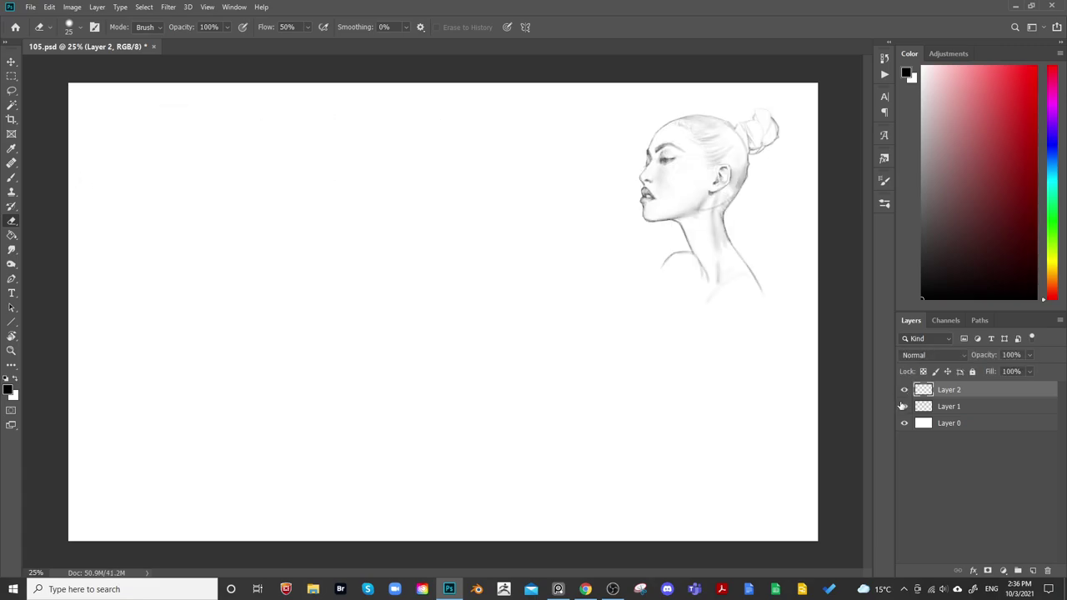
click(903, 405)
Try sketching loose curved strands across the fifth head's cheek in front of the ear with a brush of varying size
key(b)
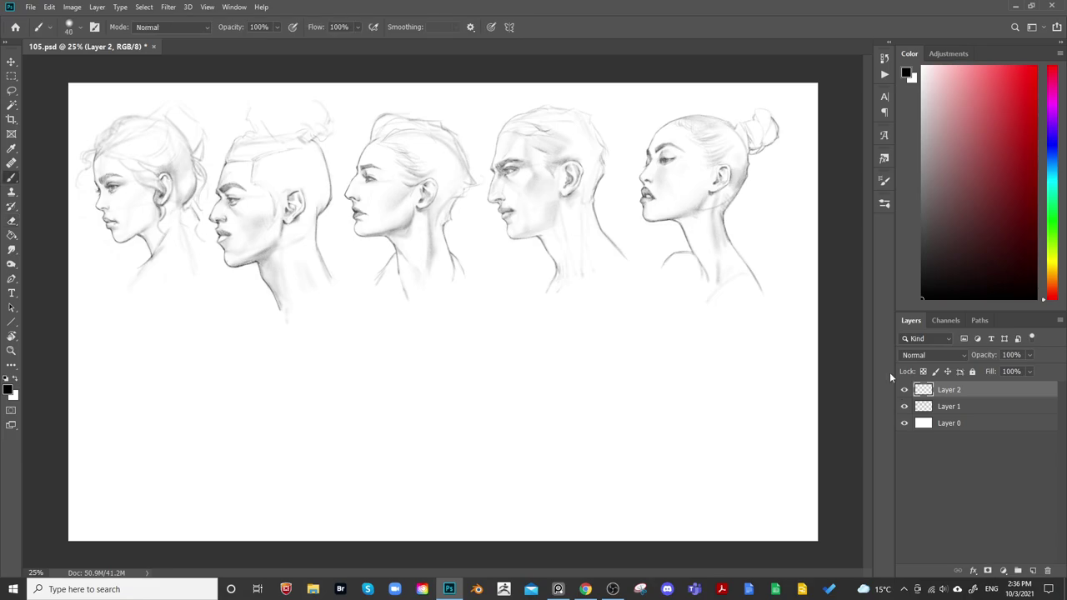
key(ctrl+plus)
key(ctrl+plus)
mouse_move(739, 199)
mouse_down()
mouse_move(502, 369)
mouse_move(488, 368)
mouse_up()
key(])
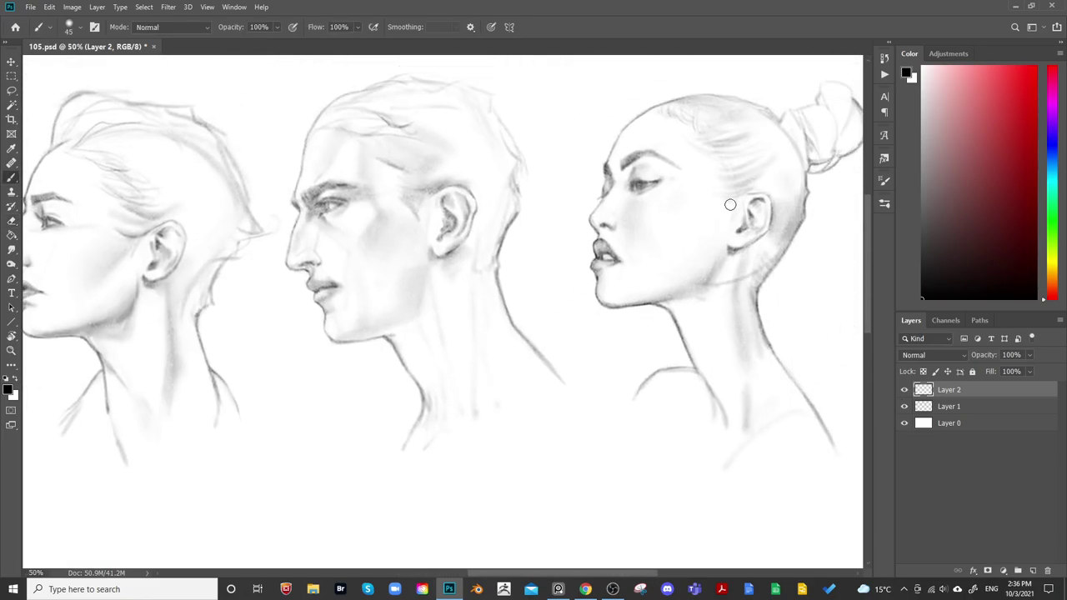
mouse_move(730, 204)
mouse_down()
mouse_move(738, 195)
mouse_move(663, 265)
mouse_up()
key([)
key([)
key([)
key(ctrl)
mouse_move(678, 270)
mouse_down()
mouse_move(689, 224)
mouse_move(739, 198)
mouse_up()
key(bracketright)
key(bracketright)
key(bracketright)
key(bracketright)
key(bracketright)
key(bracketright)
key(bracketright)
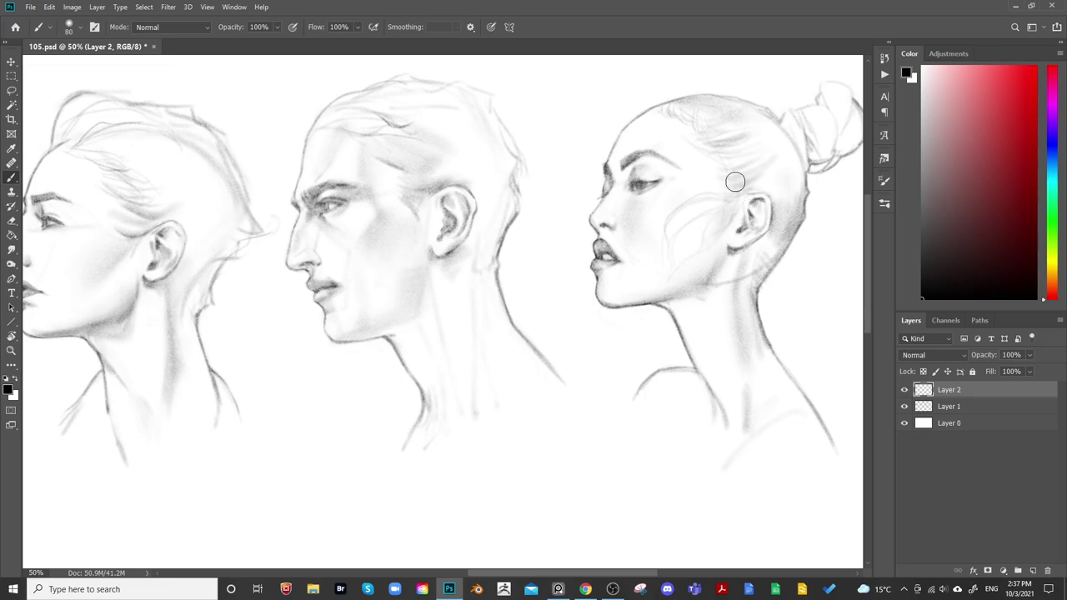
key(bracketleft)
key(bracketleft)
key(bracketleft)
key(bracketleft)
key(bracketleft)
key(bracketleft)
key(bracketleft)
Compare the cheek strands with the other heads at 25% zoom in mirrored and normal orientation
key(ctrl+minus)
key(ctrl+minus)
key(ctrl+h)
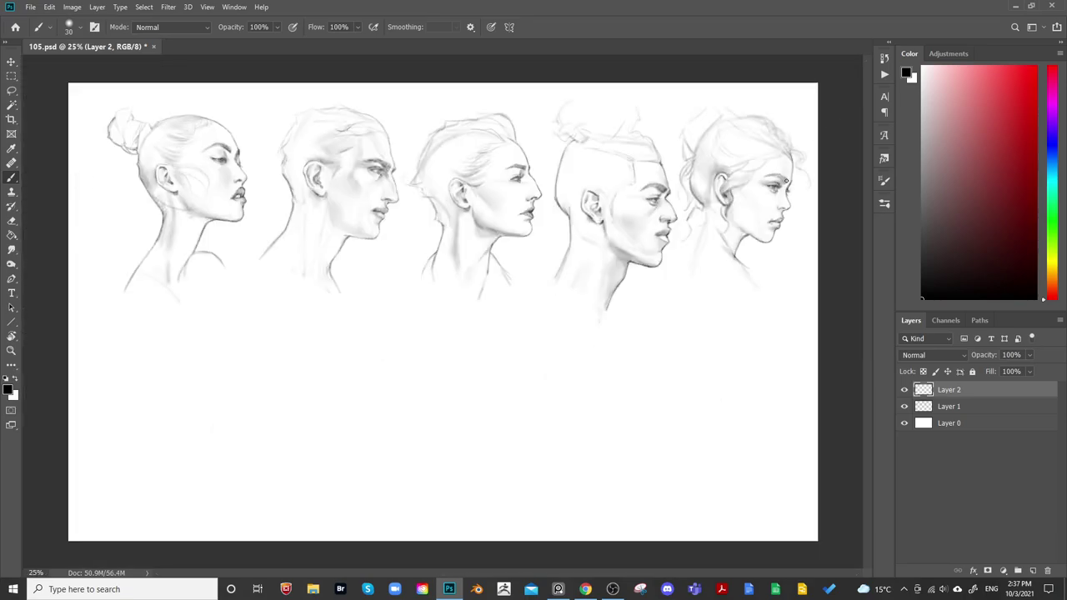
key(ctrl+h)
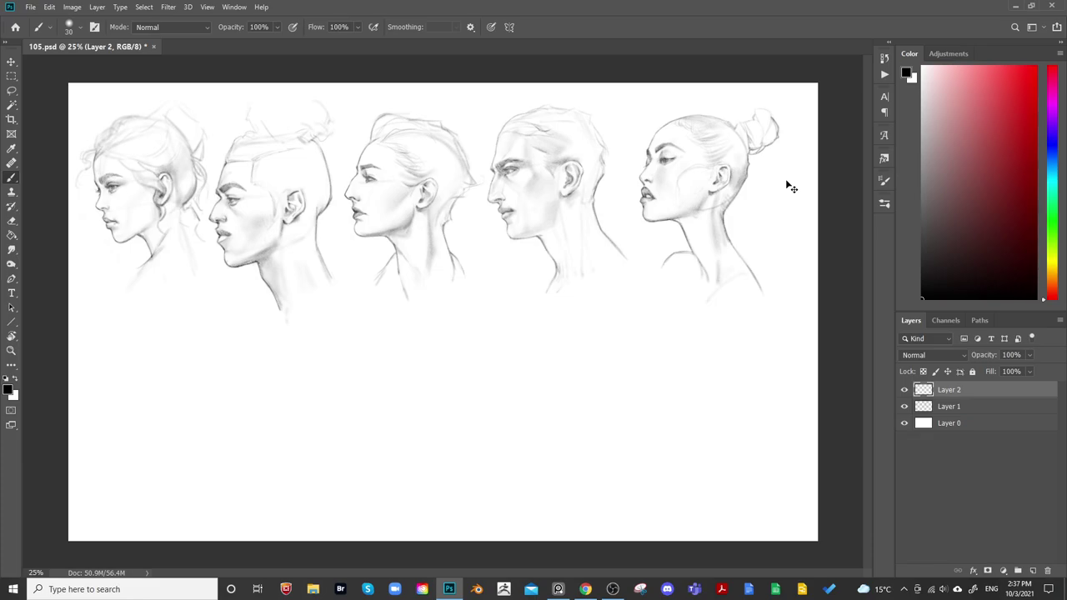
Undo the fifth head's cheek strands and merge Layer 2 down into the visible Layer 1
key(ctrl+z)
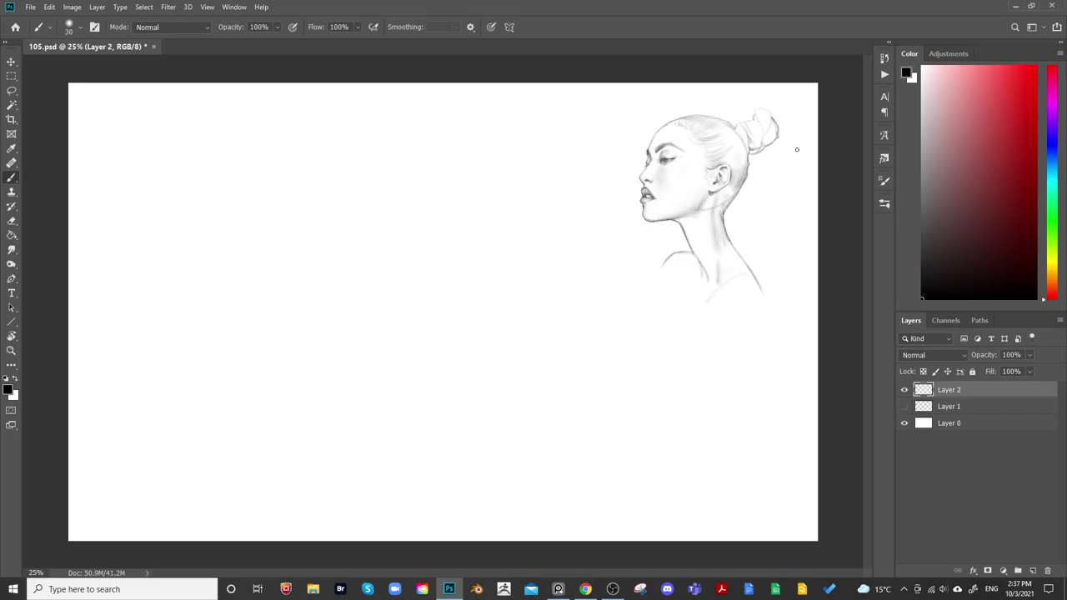
key(ctrl+z)
key(ctrl+shift+z)
click(904, 406)
key(ctrl+e)
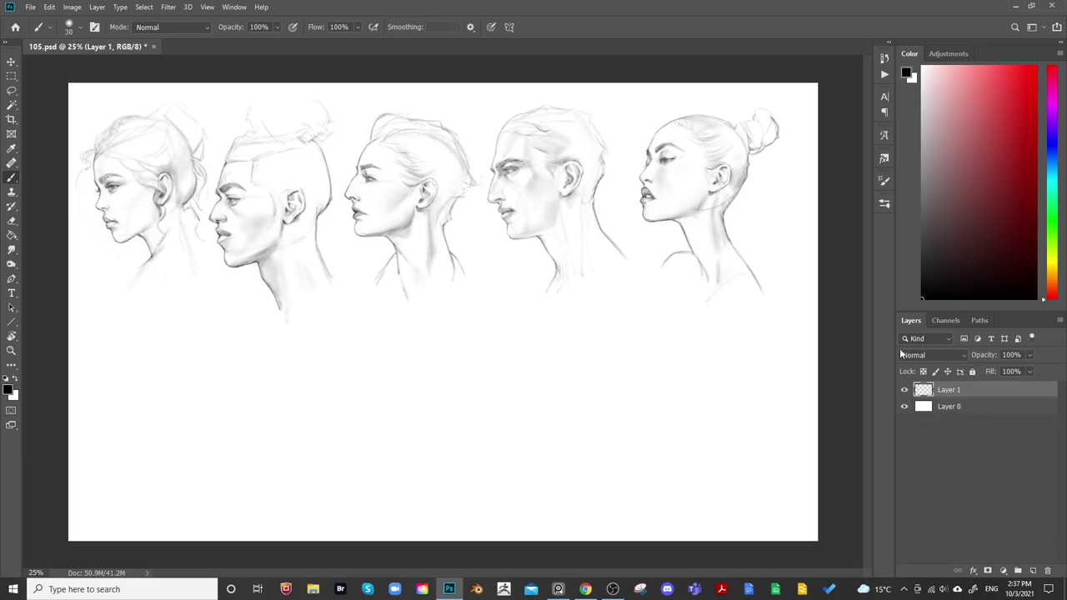
Shade the fourth head's lower jaw and the area beneath it at 50% zoom with a 100 to 125 px brush
key(ctrl+plus)
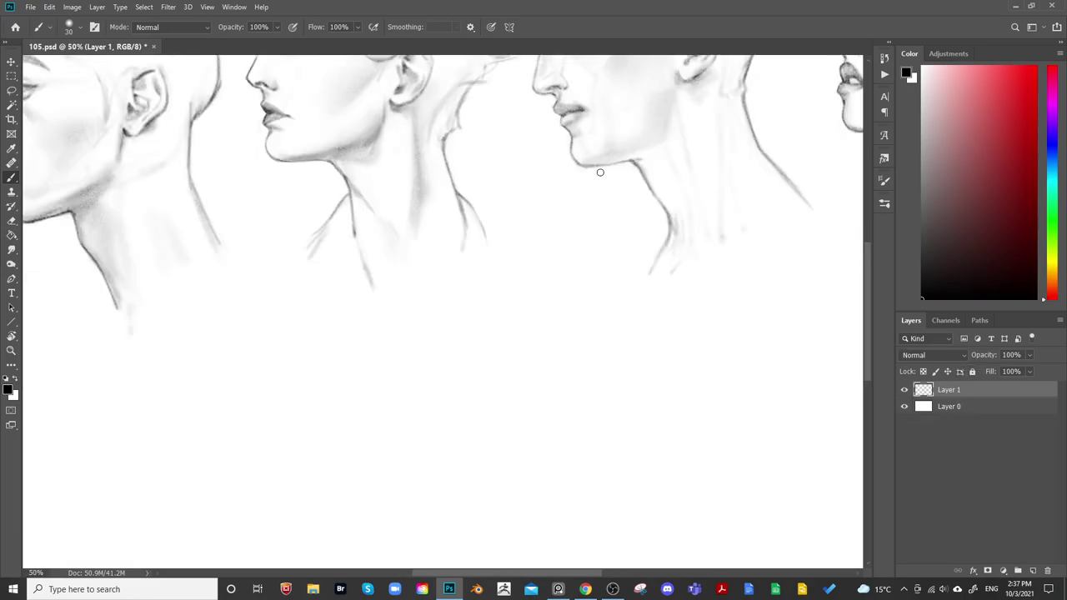
scroll(646, 180, up, 5)
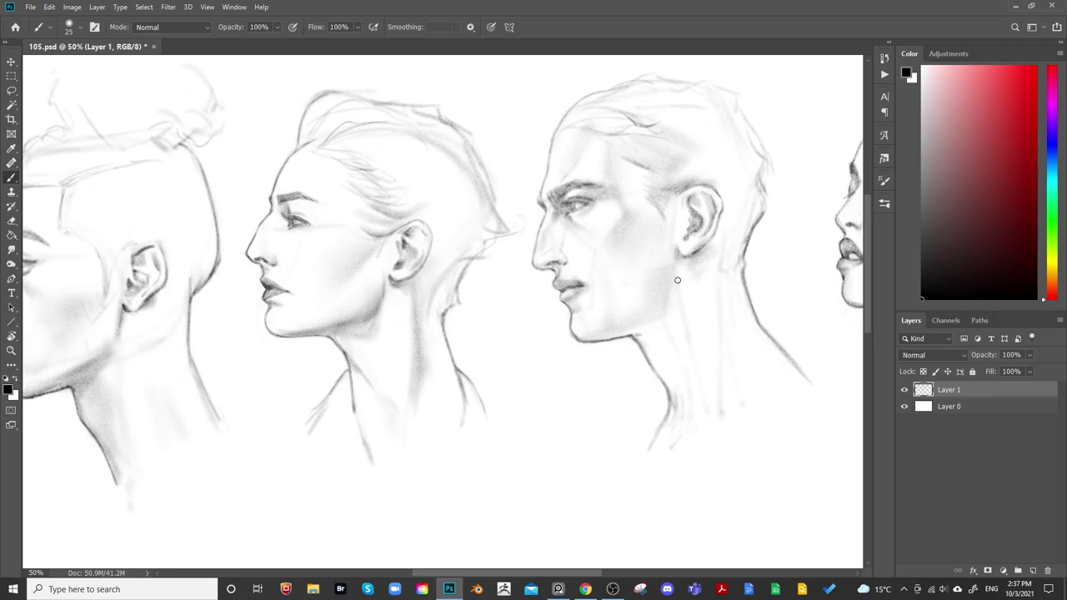
key(bracketright)
key(bracketright)
key(bracketright)
key(bracketright)
key(bracketright)
key(bracketright)
key(bracketright)
key(bracketright)
key(bracketright)
key(bracketright)
key(bracketright)
key(bracketright)
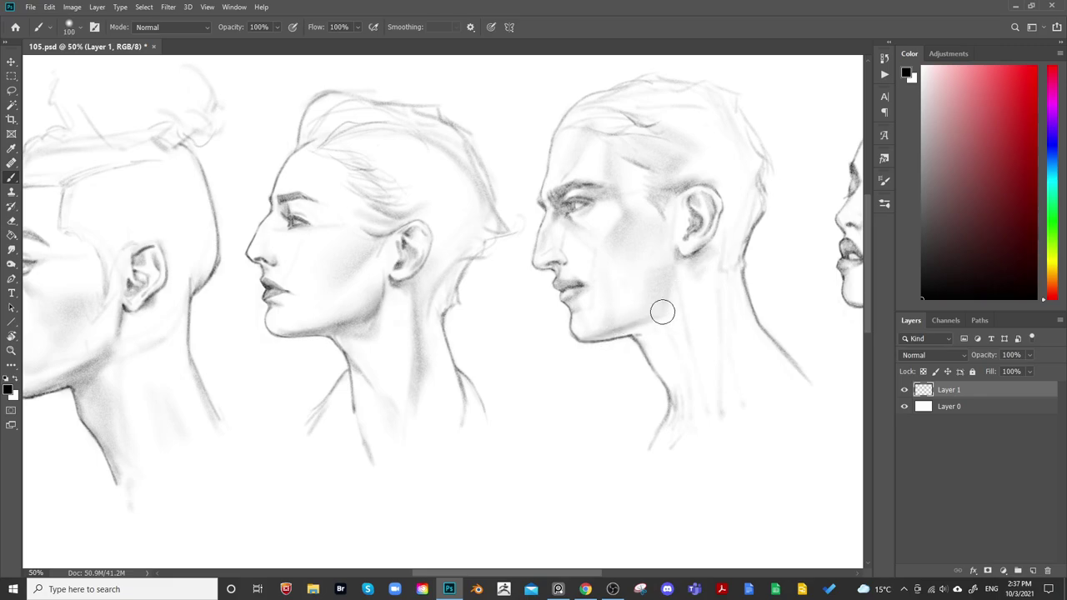
key(bracketright)
key(bracketright)
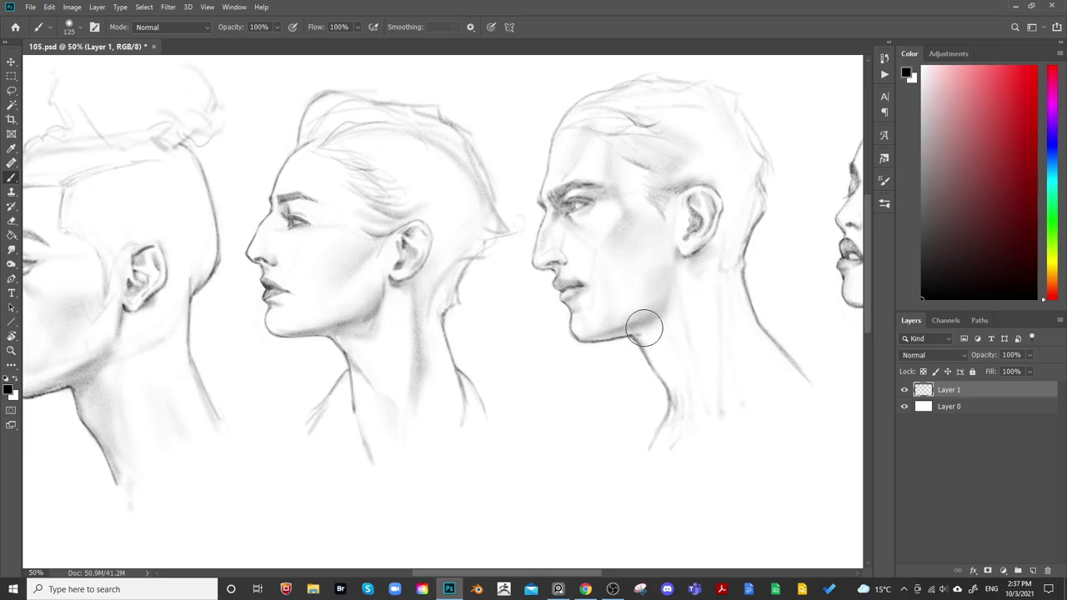
Darken the jaw edge just below the fourth head's ear with a 90 px brush
key(bracketleft)
key(bracketleft)
key(bracketleft)
key(bracketleft)
key(bracketleft)
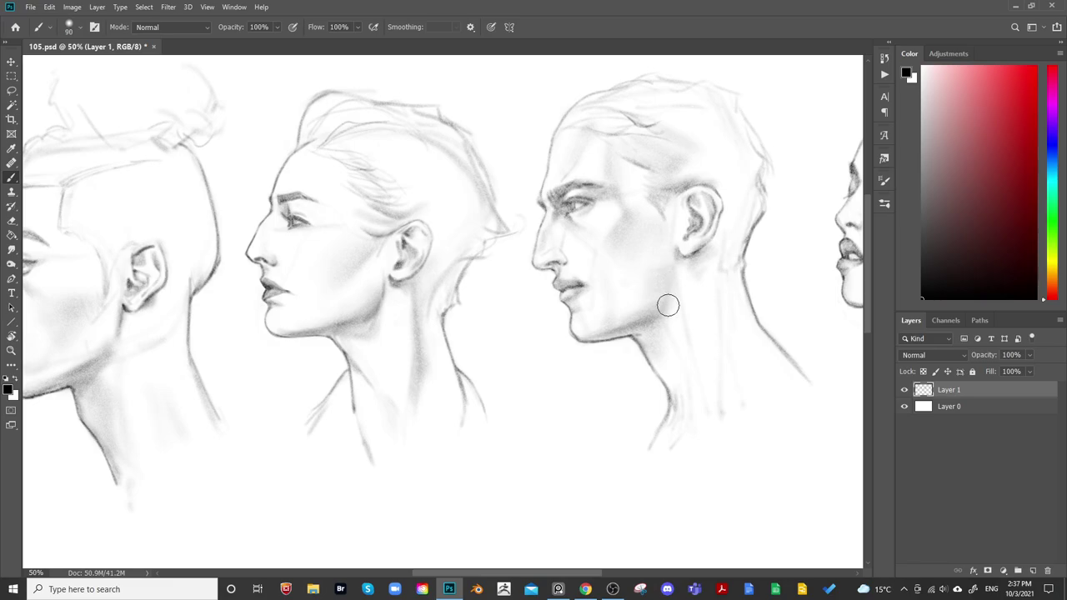
mouse_move(680, 255)
mouse_down()
mouse_move(674, 272)
mouse_move(681, 260)
mouse_up()
Shade the fourth head's jaw corner and upper neck with a 150 to 200 px brush, and reduce the brush to 20 px
key(bracketright)
key(bracketright)
key(bracketright)
key(bracketright)
key(bracketright)
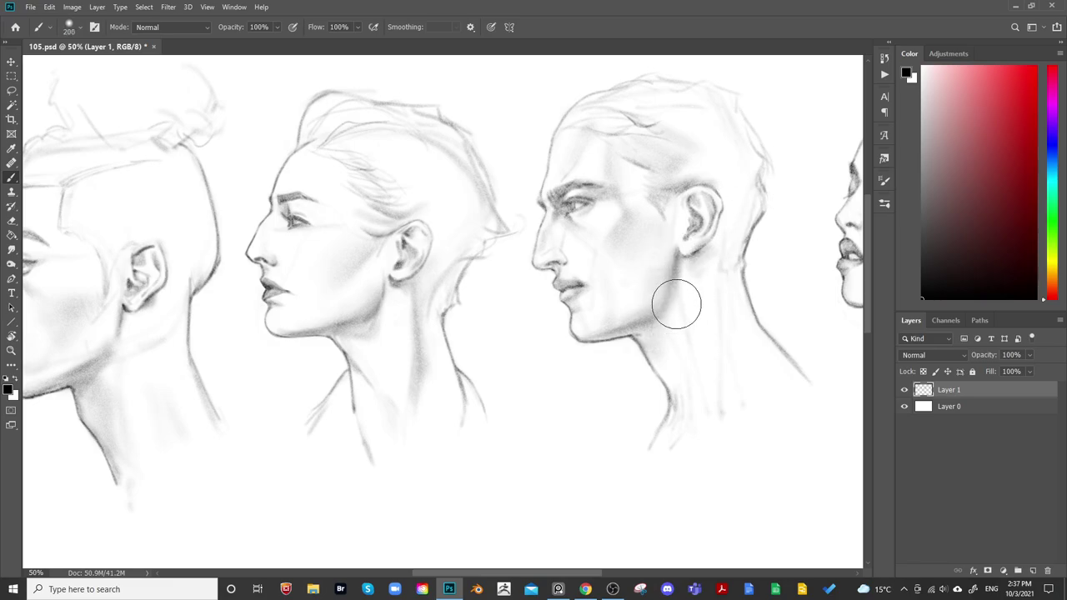
key(bracketright)
key(bracketright)
key(bracketleft)
key(bracketleft)
key(bracketleft)
key(bracketleft)
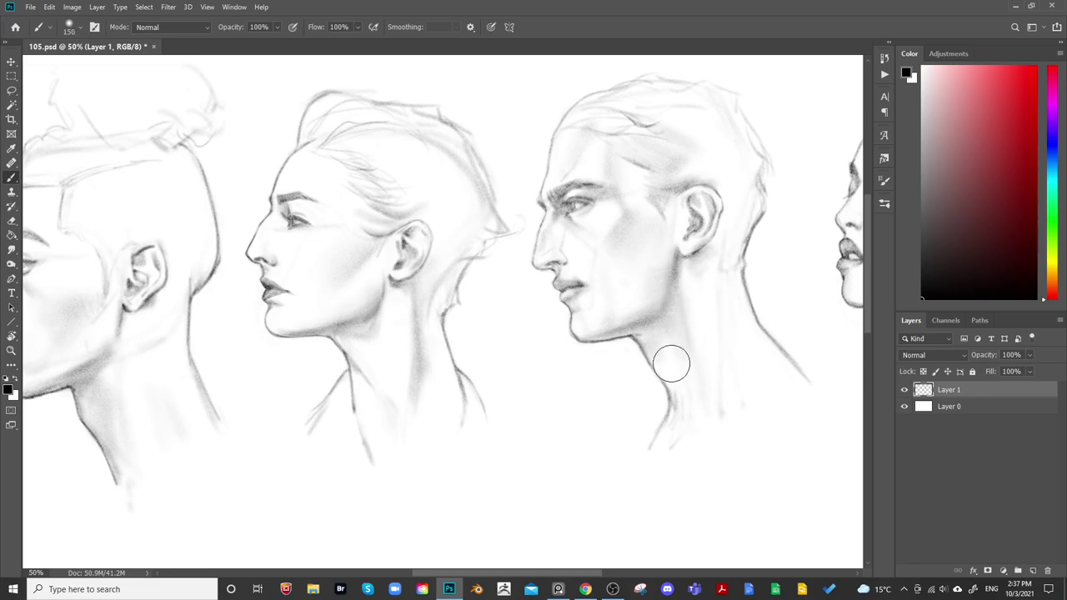
key(bracketleft)
key(bracketleft)
key(bracketleft)
key(bracketleft)
key(bracketleft)
key(bracketleft)
key(bracketleft)
key(bracketleft)
Compare all five heads at 25% zoom in mirrored and normal orientation, and with Layer 1 briefly hidden
key(ctrl+minus)
key(ctrl+minus)
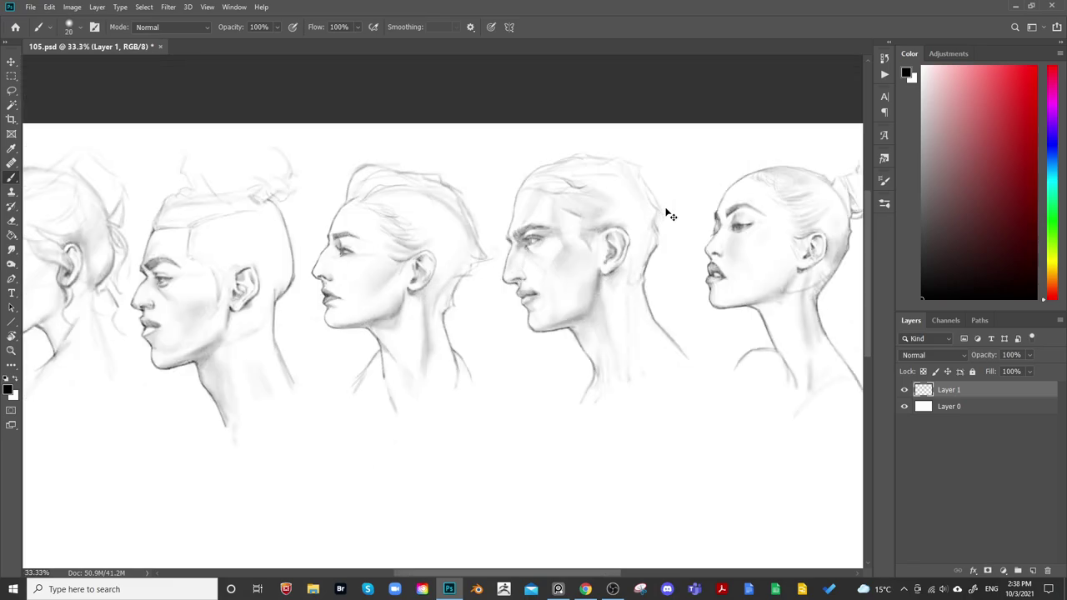
key(ctrl+h)
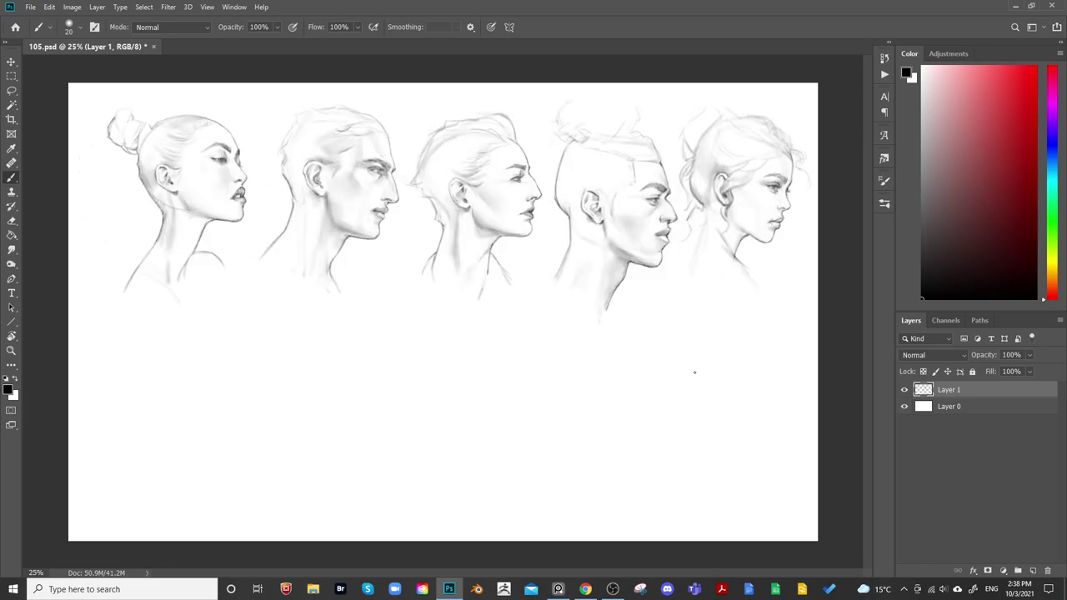
key(ctrl+shift+h)
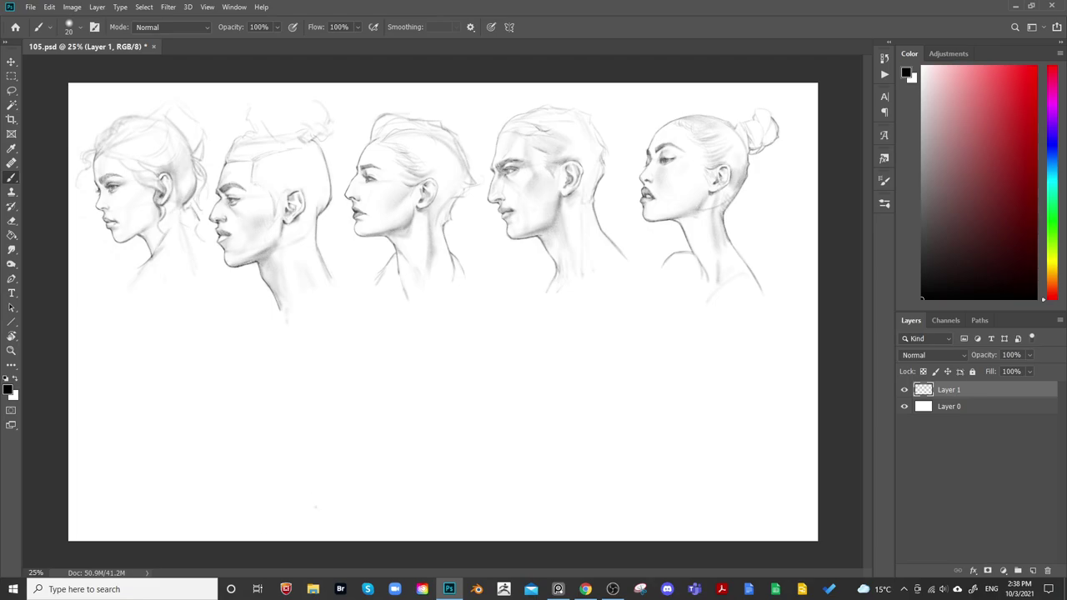
click(904, 389)
click(904, 389)
Touch up the third head's cheek beside the ear with an 80 px eraser at 50% zoom, and save the document
key(ctrl+plus)
key(ctrl+plus)
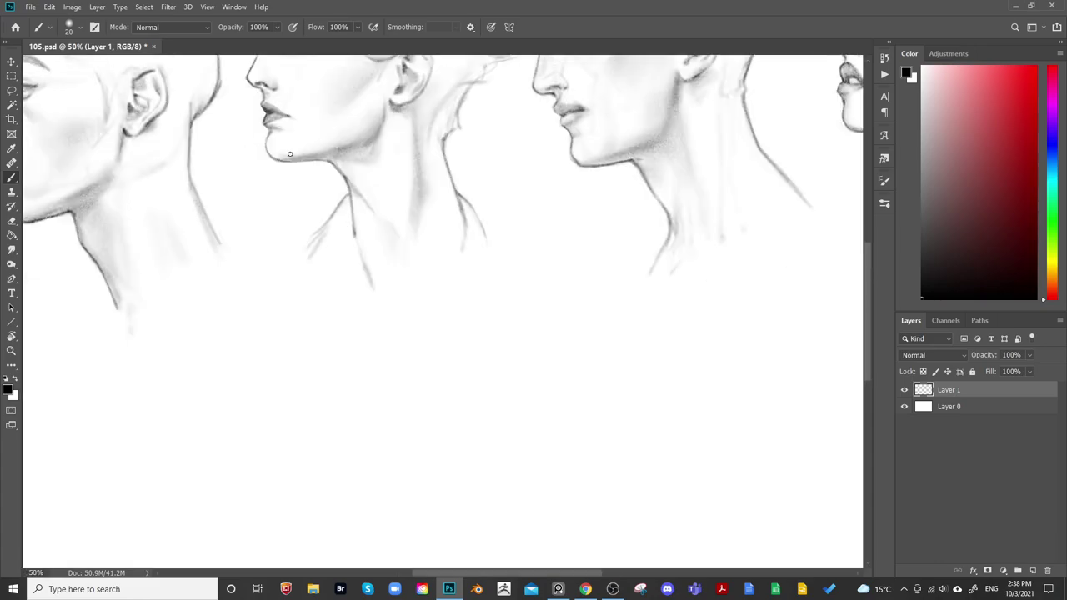
key(e)
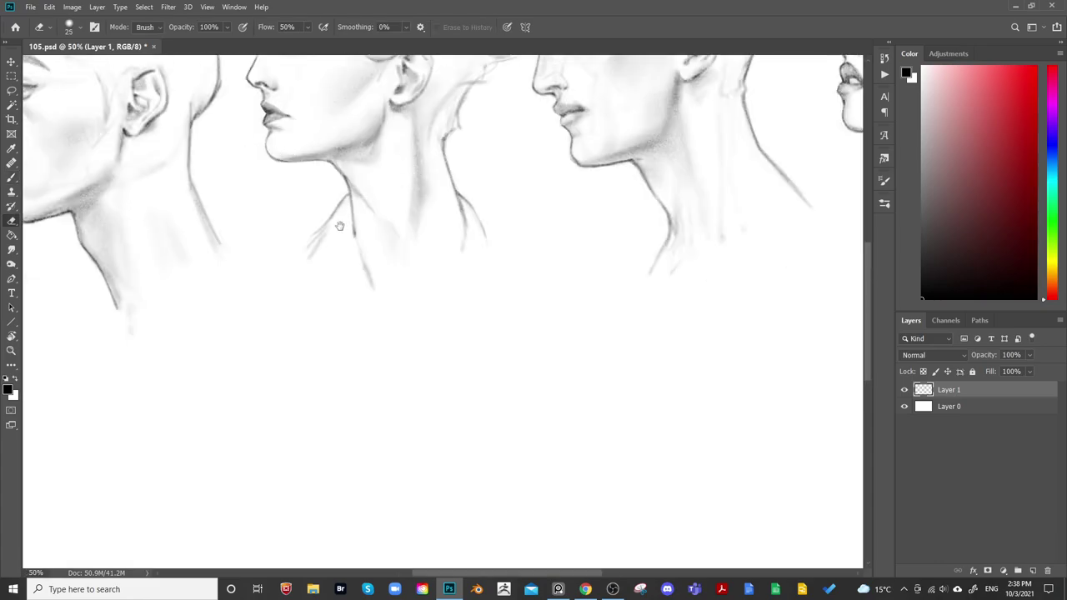
drag(339, 226, 496, 328)
key(bracketright)
key(bracketright)
key(bracketright)
key(bracketright)
key(bracketright)
key(bracketright)
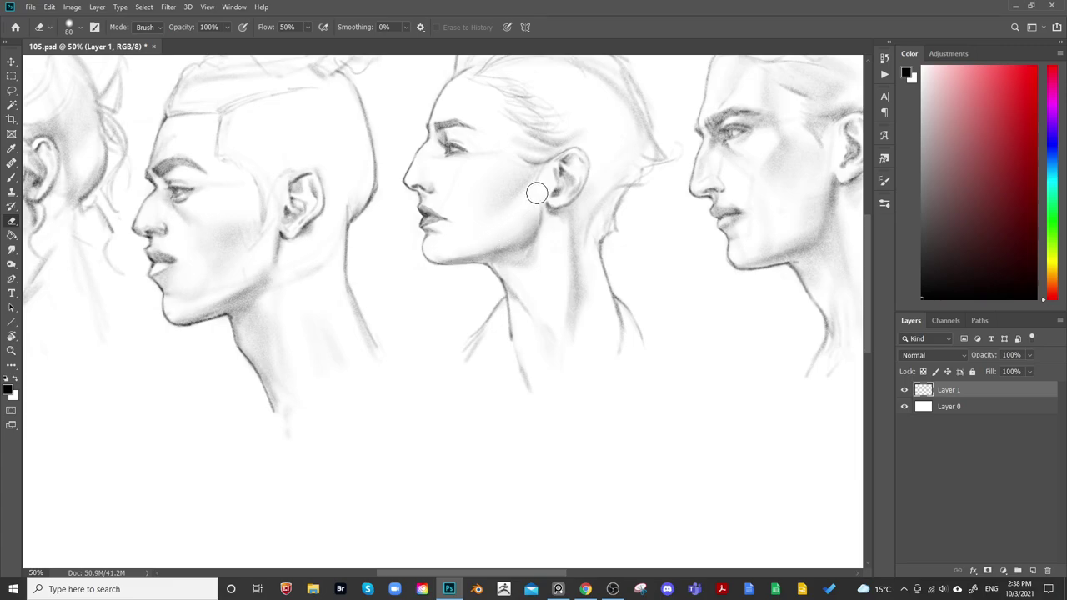
key(ctrl+minus)
key(ctrl+minus)
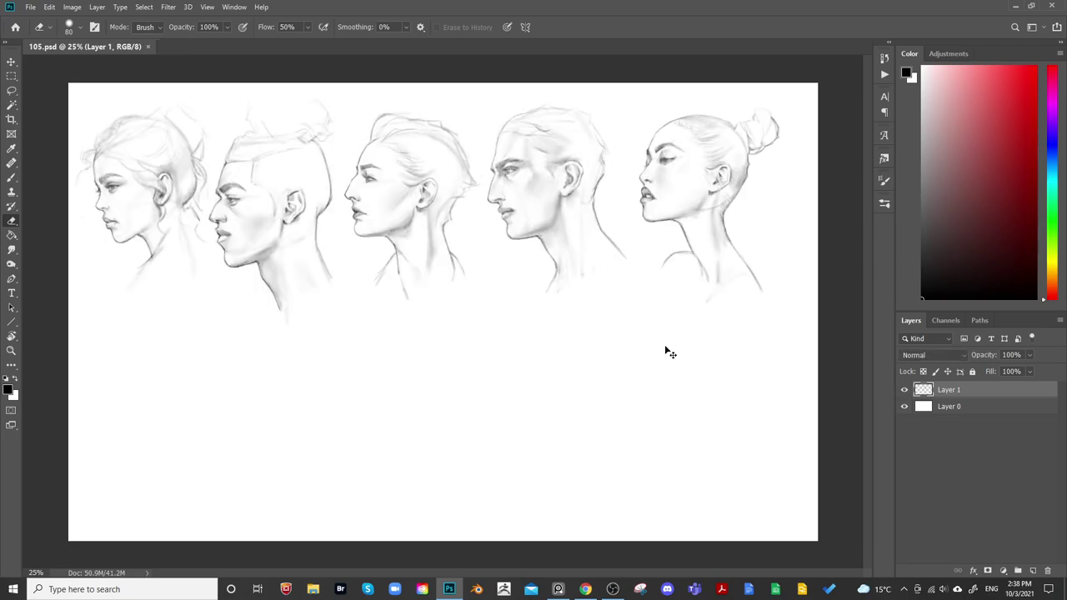
Shift the whole row of five heads on Layer 1 slightly to the right, keeping its scale at 100%
key(ctrl+t)
drag(689, 275, 696, 270)
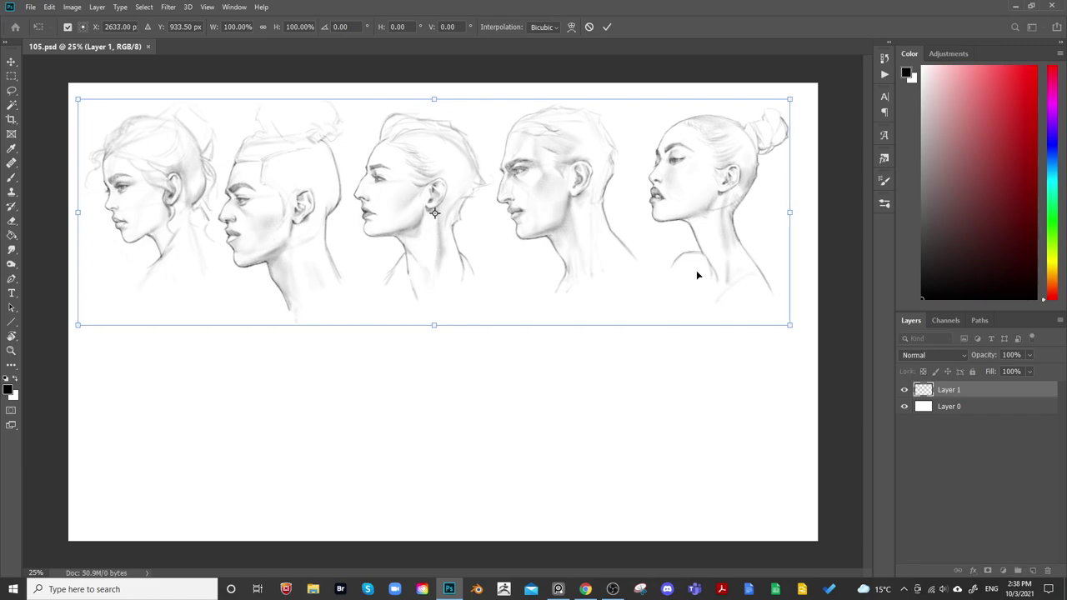
key(Return)
key(e)
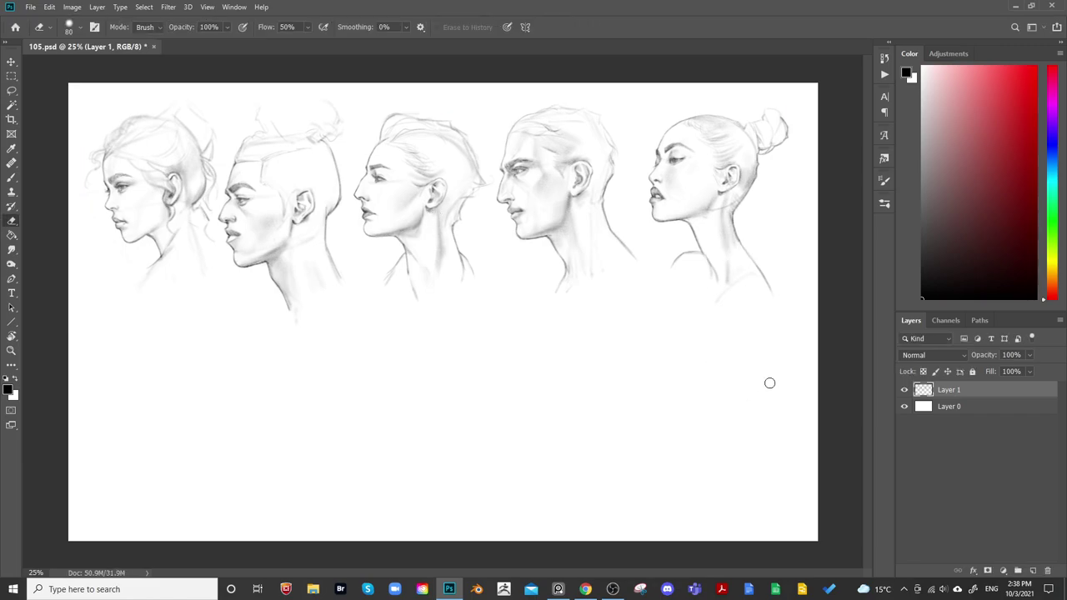
Create a new layer above the heads, hide Layer 1 and get the Brush tool ready on the blank canvas
click(1031, 571)
click(904, 405)
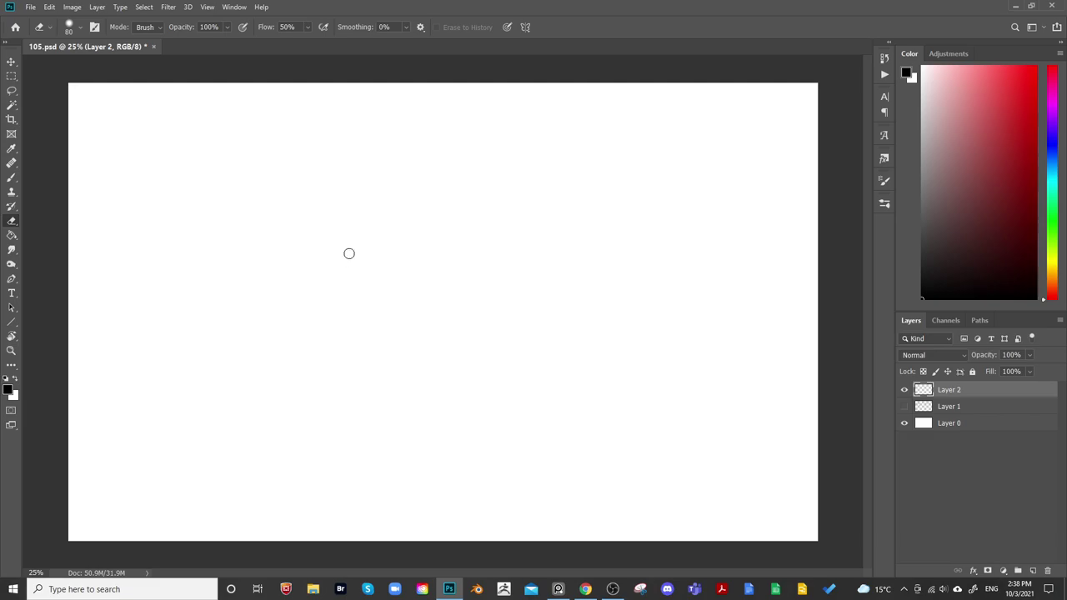
key(b)
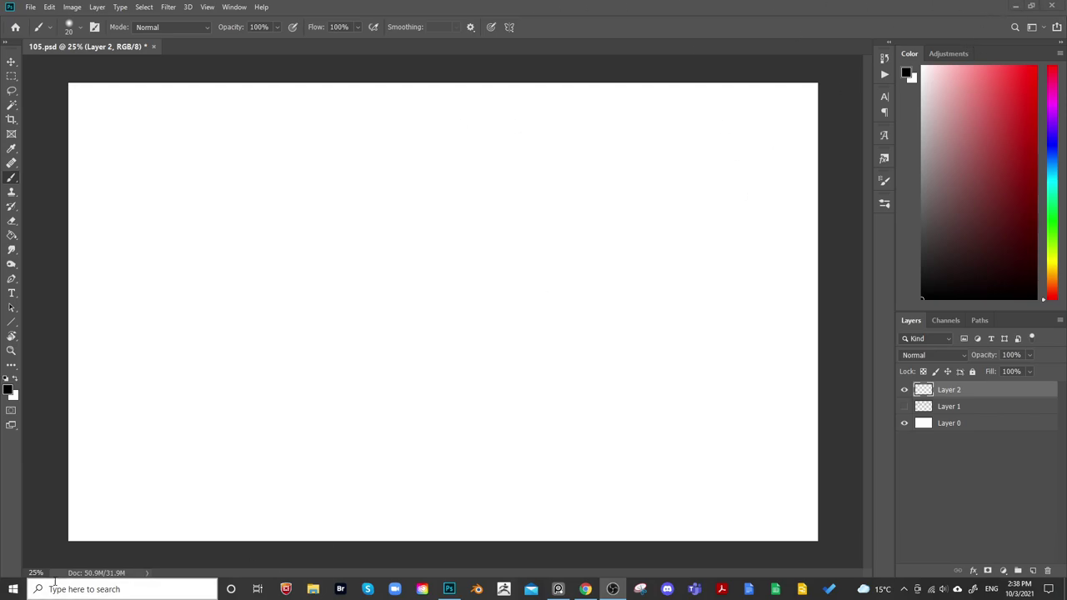
key(alt+Tab)
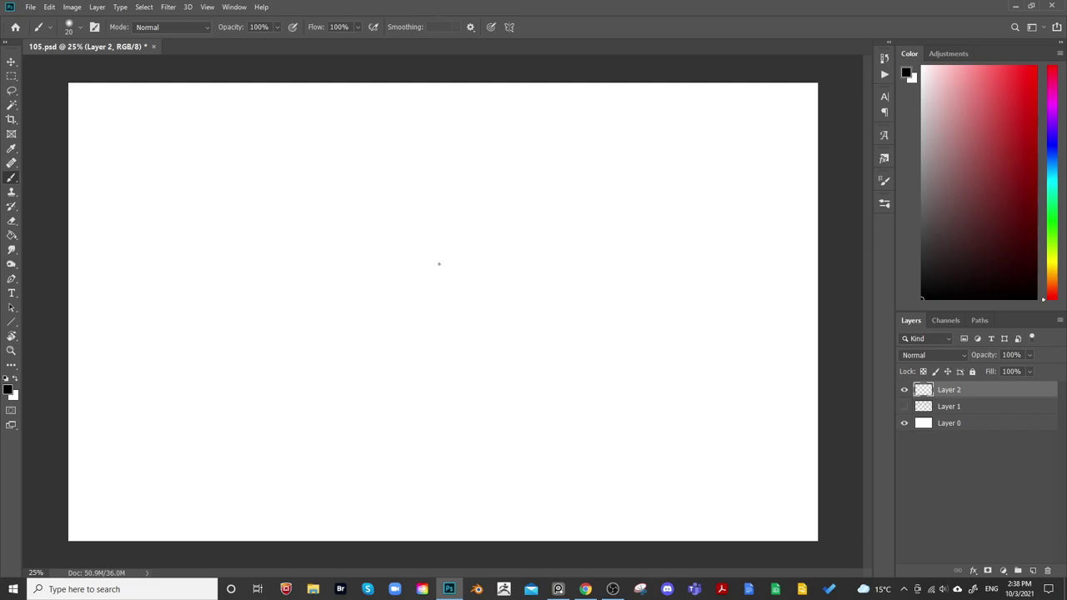
Block in a light left-facing profile head with a hair bun at the back, using a 60 to 80 px brush at 25% zoom
key(ctrl+plus)
drag(389, 259, 510, 348)
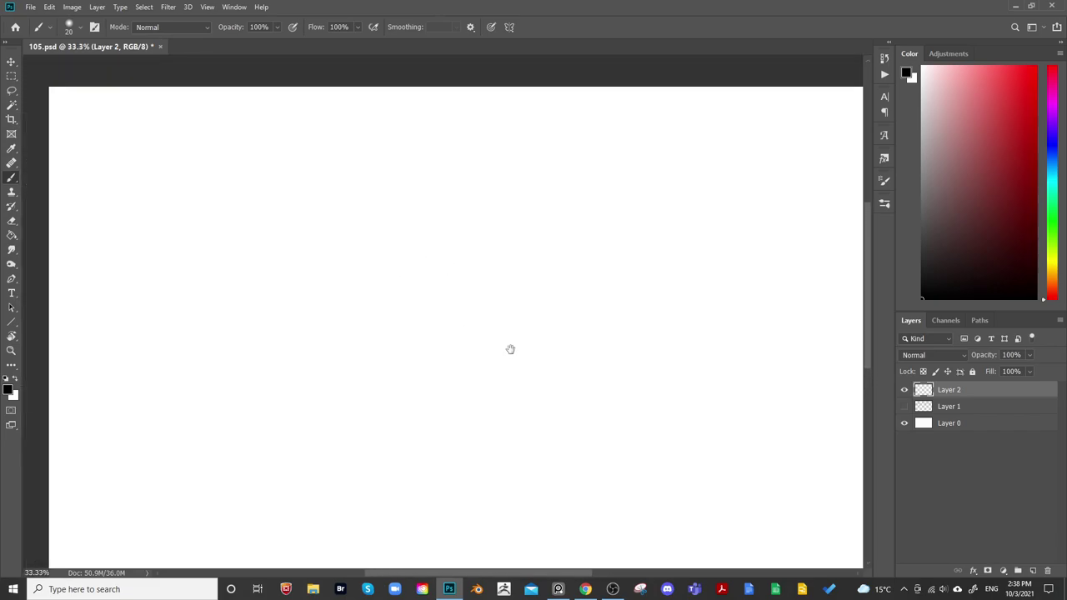
key(ctrl+minus)
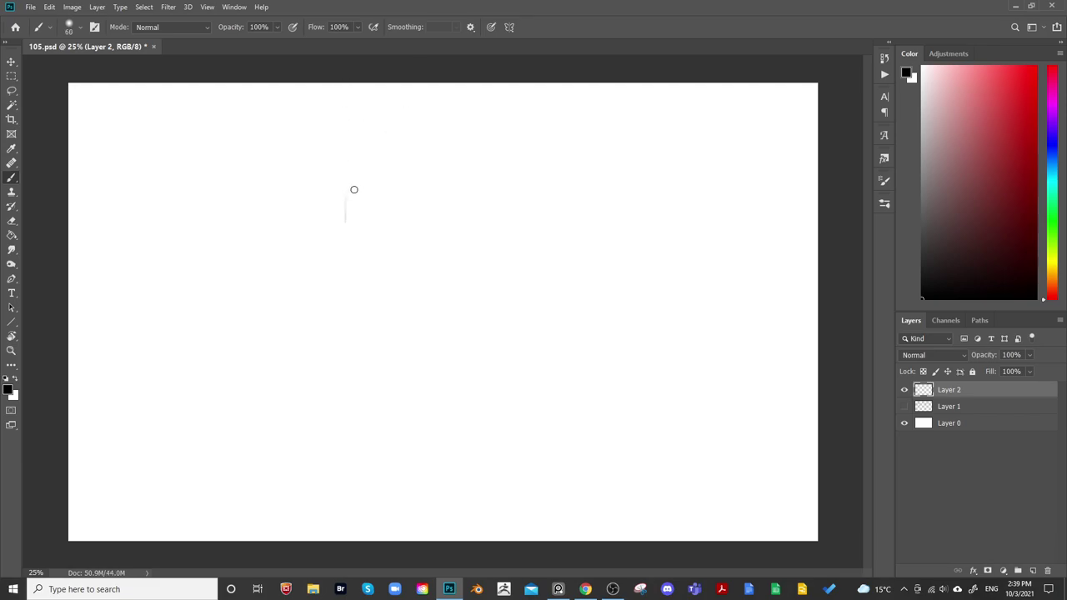
mouse_move(354, 189)
mouse_down()
mouse_move(412, 181)
mouse_move(429, 222)
mouse_up()
mouse_move(372, 185)
mouse_down()
mouse_move(409, 176)
mouse_move(433, 193)
mouse_up()
drag(338, 243, 381, 267)
mouse_move(363, 295)
mouse_down()
mouse_move(406, 275)
mouse_move(432, 201)
mouse_move(349, 295)
mouse_move(390, 290)
mouse_move(372, 290)
mouse_move(423, 263)
mouse_up()
mouse_move(377, 180)
mouse_down()
mouse_move(425, 175)
mouse_move(376, 179)
mouse_move(447, 183)
mouse_move(453, 203)
mouse_move(450, 187)
mouse_move(423, 264)
mouse_up()
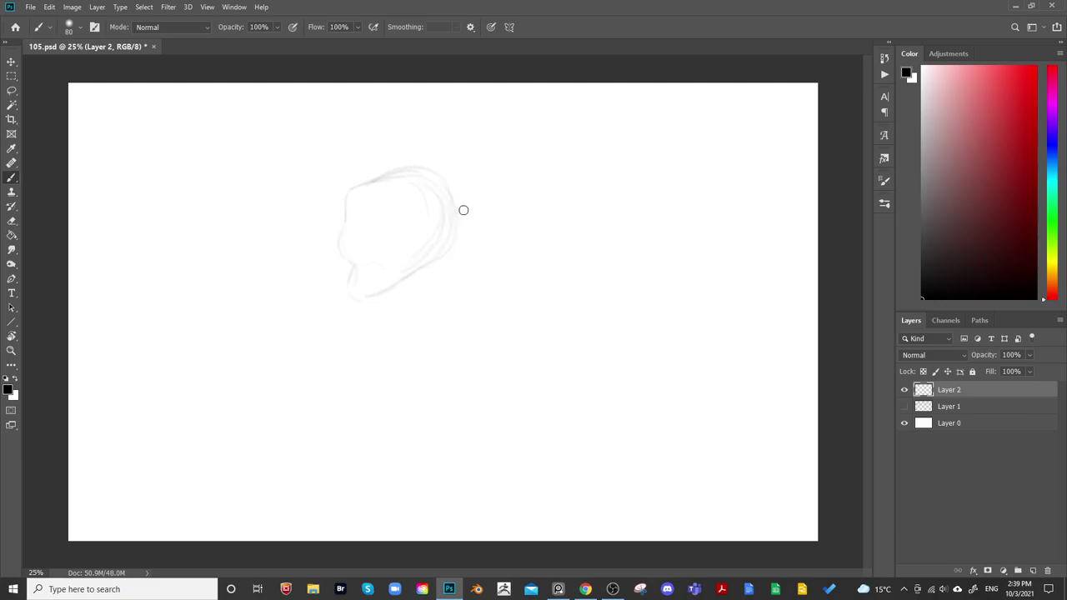
drag(463, 210, 482, 235)
Erase the surplus construction lines along the back of the new head's skull with an enlarged eraser at 50% zoom
key(ctrl+plus)
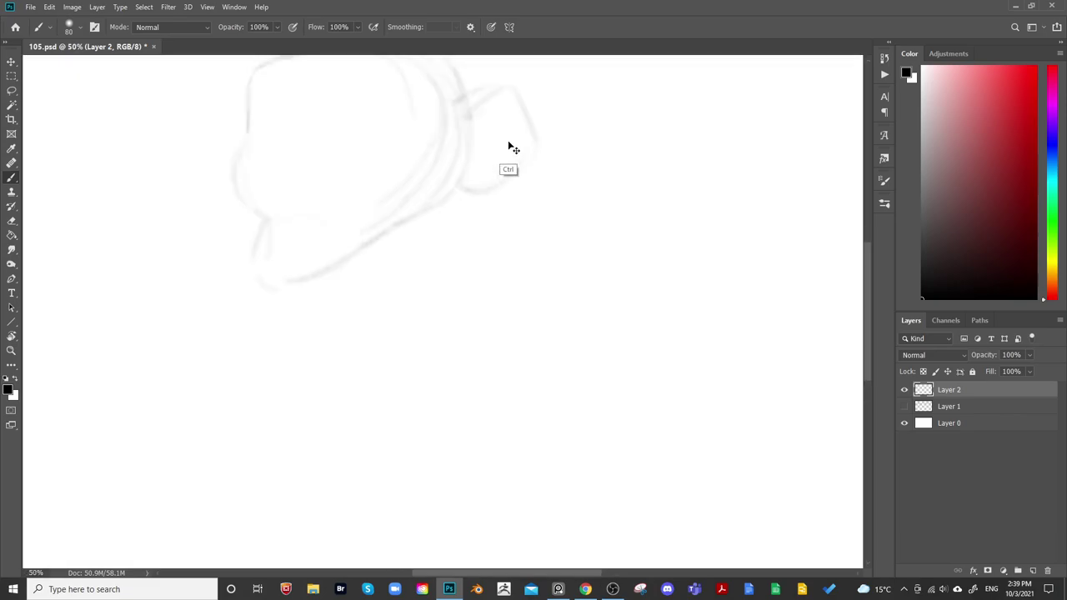
drag(440, 202, 466, 376)
key(e)
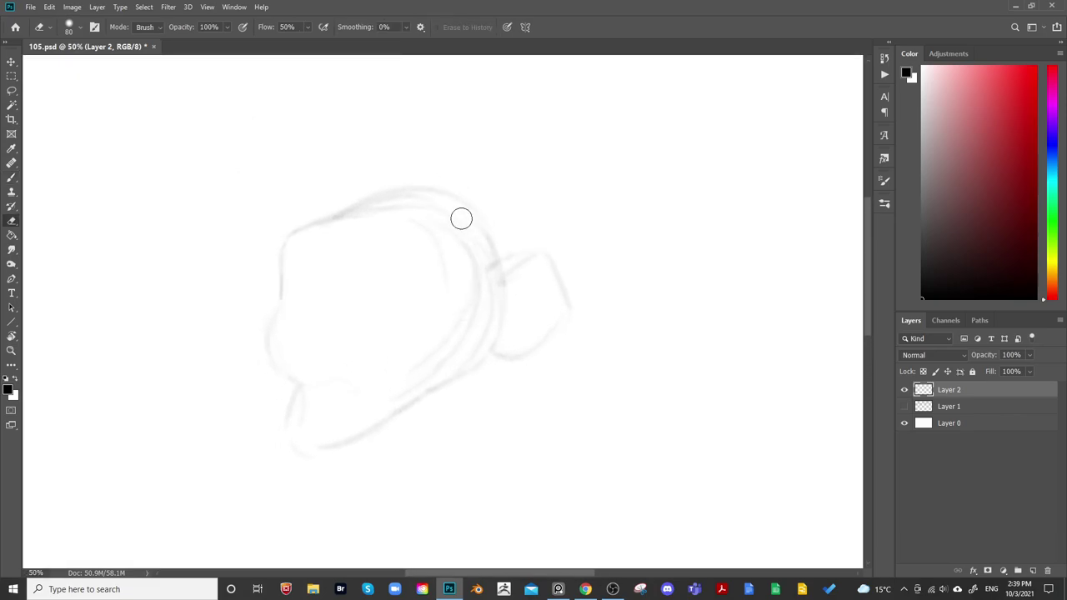
key(bracketright)
key(bracketright)
key(bracketright)
key(bracketright)
key(bracketright)
key(bracketright)
key(bracketright)
mouse_move(446, 220)
mouse_down()
mouse_move(413, 378)
mouse_move(490, 271)
mouse_move(561, 276)
mouse_up()
Refine the new head's forehead contour with a 45 px brush and erase its angular upper corner
key(b)
key(bracketleft)
key(bracketleft)
key(bracketleft)
key(bracketleft)
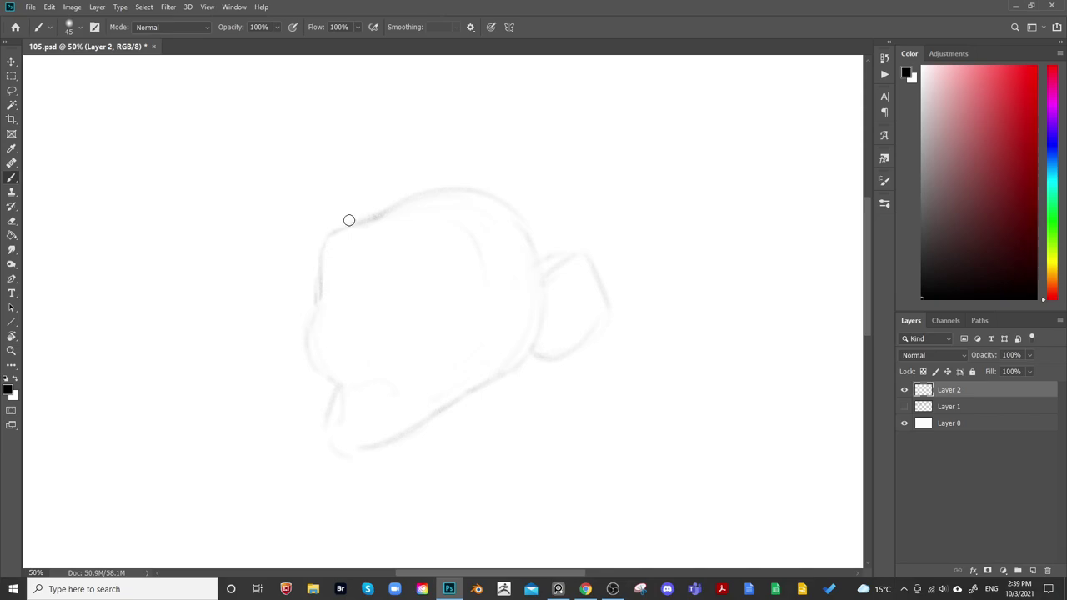
key(e)
mouse_move(316, 257)
mouse_down()
mouse_move(378, 199)
mouse_move(340, 233)
mouse_move(388, 210)
mouse_up()
key(b)
key(space)
drag(563, 174, 550, 161)
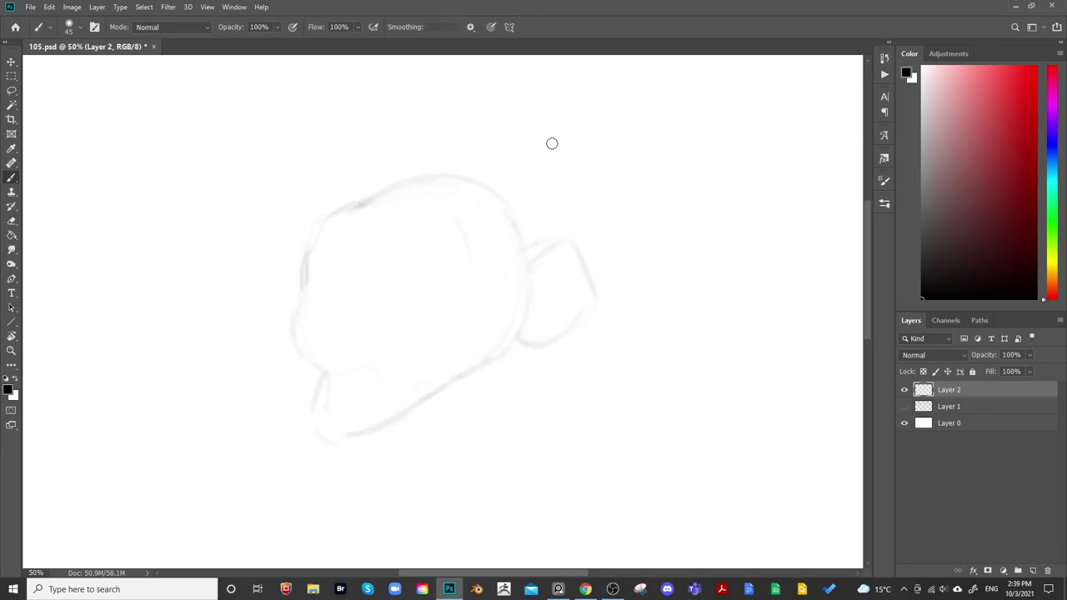
Sketch the brow line and the horizontal eye guide across the new head's face with a 70 px brush
key(bracketright)
key(bracketright)
key(bracketright)
mouse_move(314, 255)
mouse_down()
mouse_move(397, 258)
mouse_move(348, 258)
mouse_move(387, 295)
mouse_up()
key(bracketleft)
key(bracketleft)
key(bracketright)
key(bracketright)
drag(317, 291, 385, 292)
drag(315, 294, 395, 295)
Lasso the brow and eye lines, scale them to 88.34% and move them slightly lower on the face
key(l)
mouse_move(358, 245)
mouse_down()
mouse_move(437, 116)
mouse_move(629, 239)
mouse_move(614, 364)
mouse_move(568, 374)
mouse_up()
drag(322, 250, 434, 242)
key(ctrl+t)
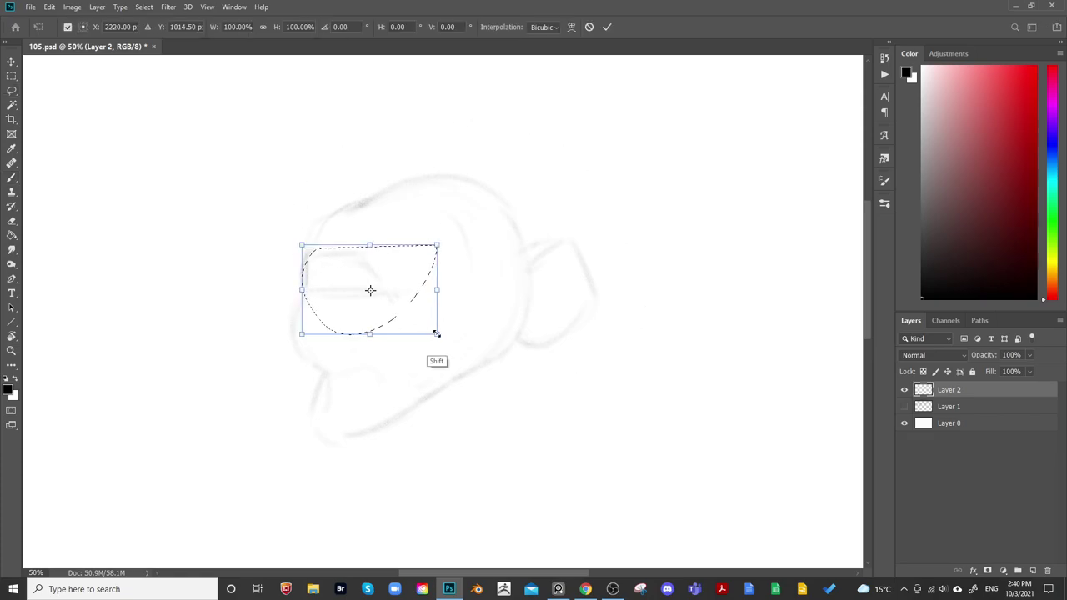
drag(435, 336, 406, 312)
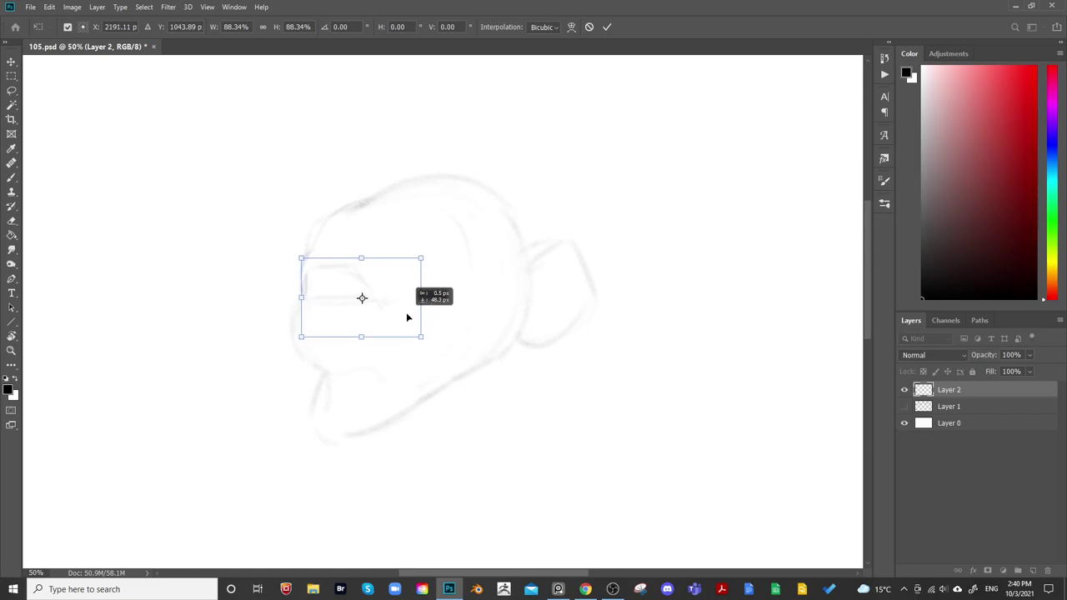
key(Return)
key(ctrl+d)
Sketch the underside of the nose and the upper mouth line with a 45 px brush at 50% zoom
key(ctrl+minus)
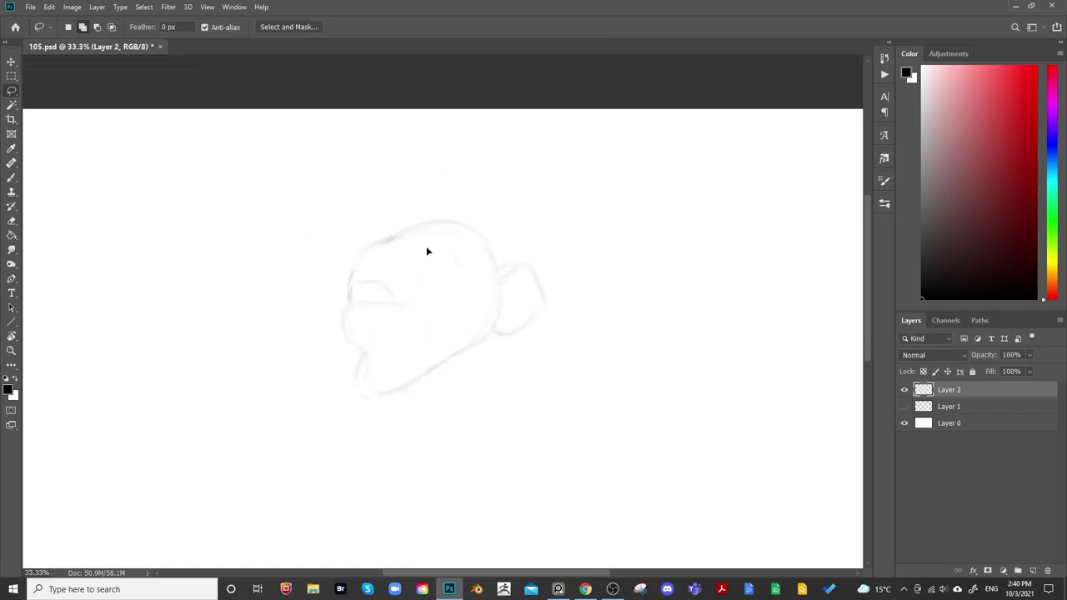
key(ctrl+minus)
key(ctrl+plus)
key(ctrl+plus)
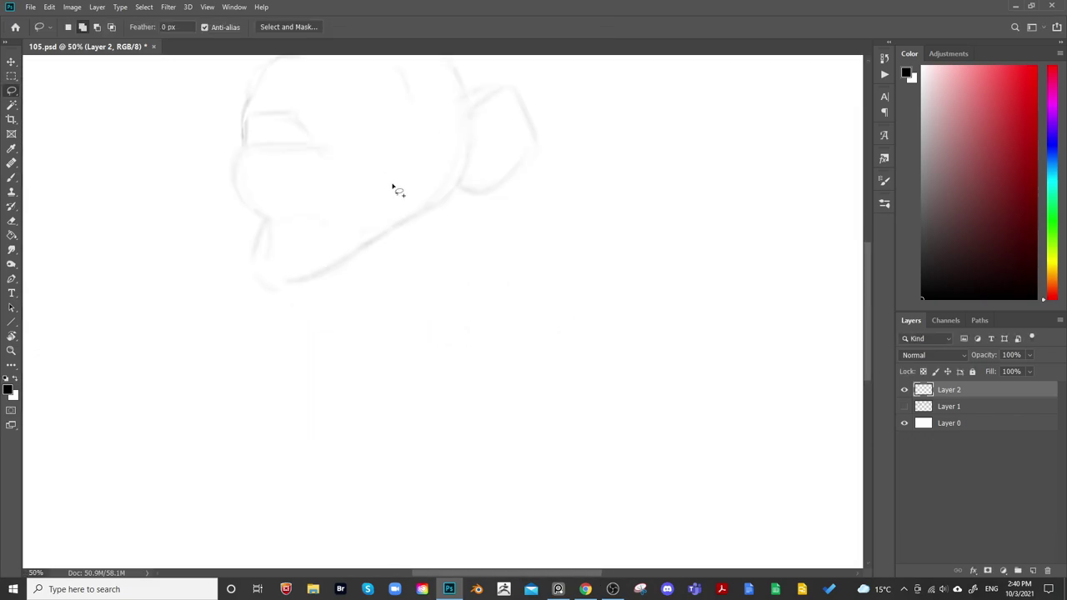
mouse_move(395, 189)
mouse_down()
mouse_move(425, 320)
mouse_move(464, 366)
mouse_up()
key(b)
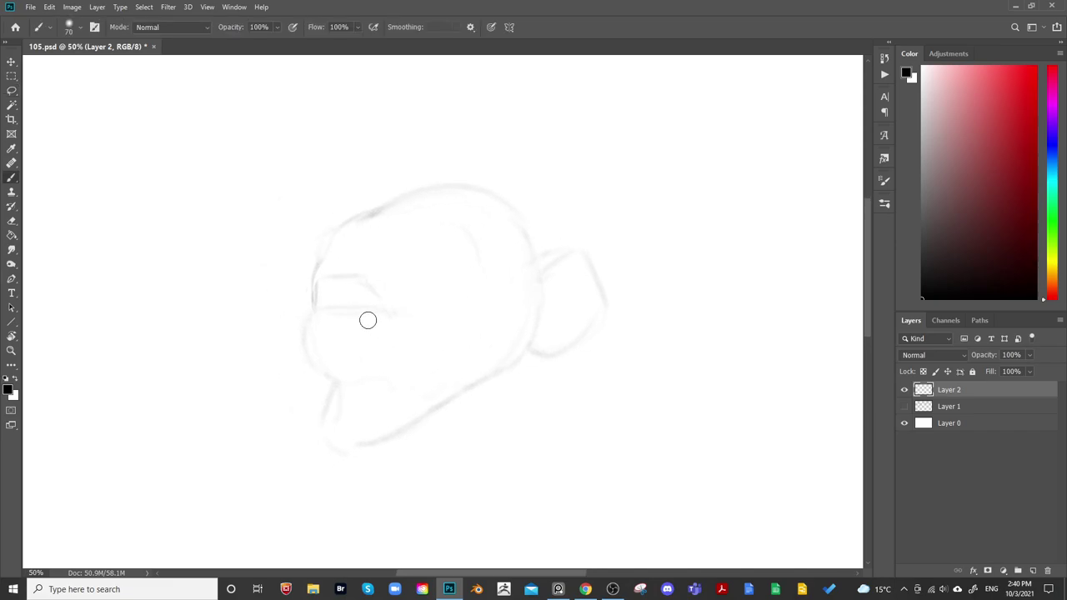
key(bracketleft)
key(bracketleft)
key(bracketleft)
drag(457, 260, 453, 247)
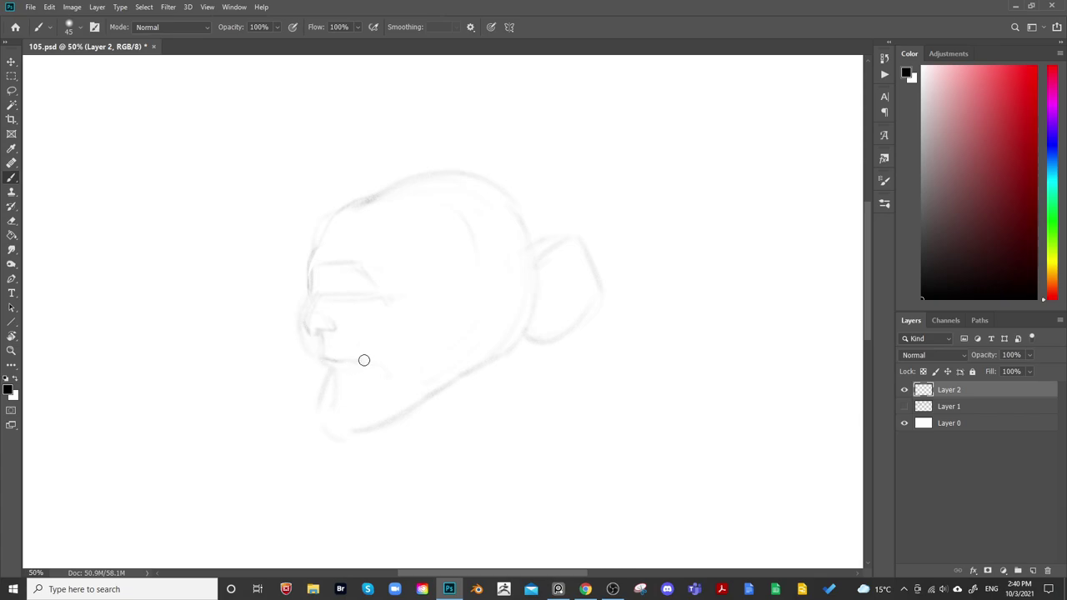
Define the profile contour from the nose down to the upper lip with a brush of about 45 px
key(bracketright)
key(bracketright)
key(bracketright)
key(bracketleft)
key(bracketleft)
key(bracketleft)
key(bracketleft)
drag(299, 314, 296, 334)
key(bracketleft)
drag(302, 340, 322, 367)
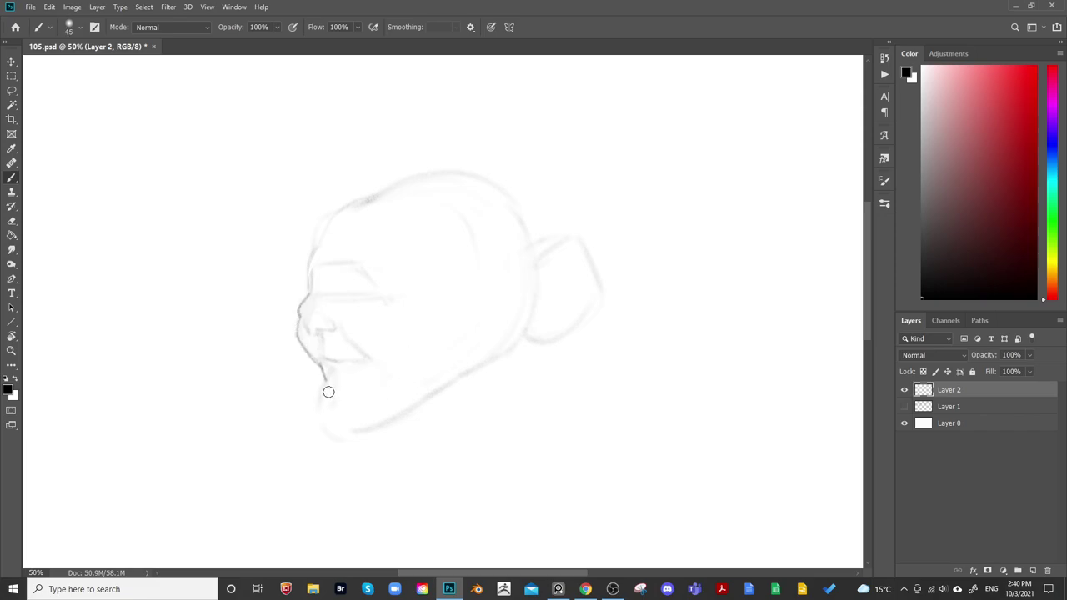
Sketch the open mouth's corner and lower lip, and the elongated chin shape beneath them, with a fine brush
key(bracketleft)
drag(362, 367, 373, 360)
key(bracketright)
drag(361, 348, 382, 358)
mouse_move(377, 401)
mouse_down()
mouse_move(351, 441)
mouse_move(338, 419)
mouse_move(318, 415)
mouse_move(337, 449)
mouse_up()
key([)
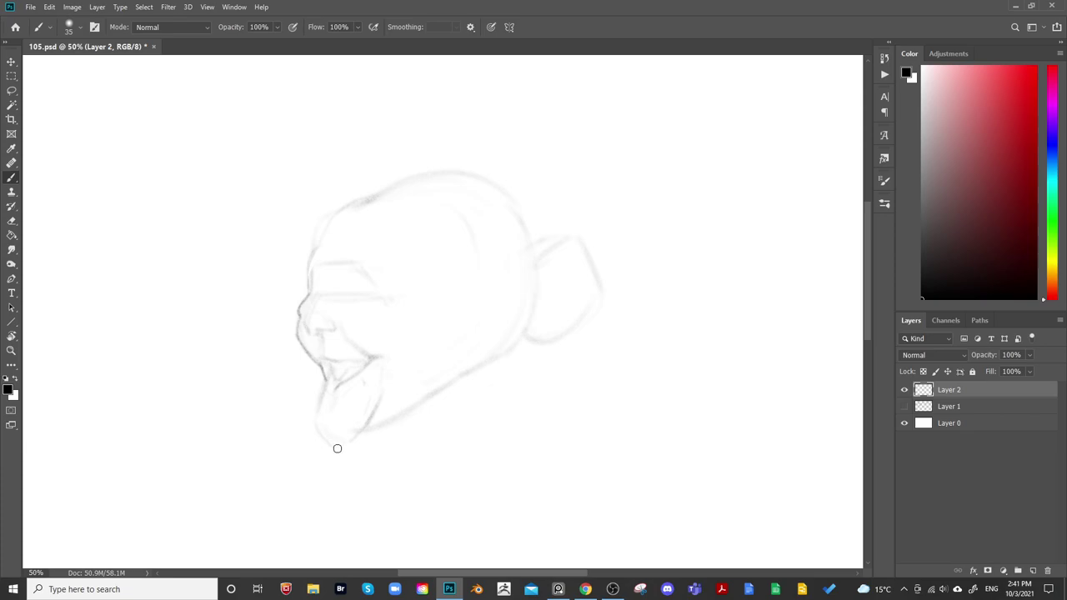
Redraw the front line of the chin and clean up its outer edge with an 80 px eraser
drag(324, 391, 319, 413)
key(e)
key(bracketleft)
key(bracketleft)
key(bracketleft)
key(bracketleft)
key(bracketleft)
key(bracketleft)
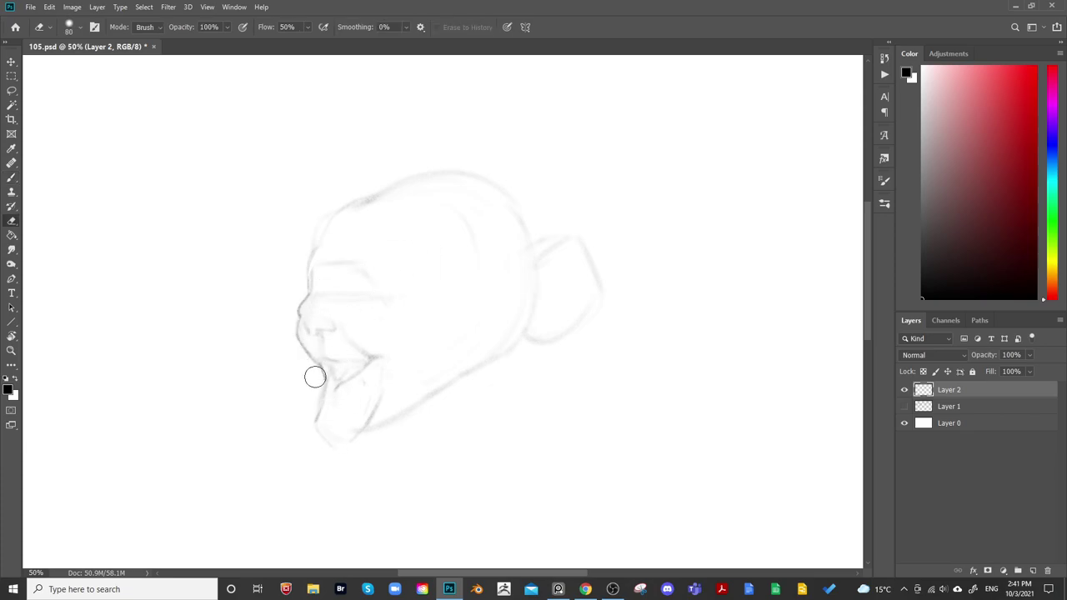
drag(318, 391, 316, 406)
drag(462, 332, 492, 323)
key(b)
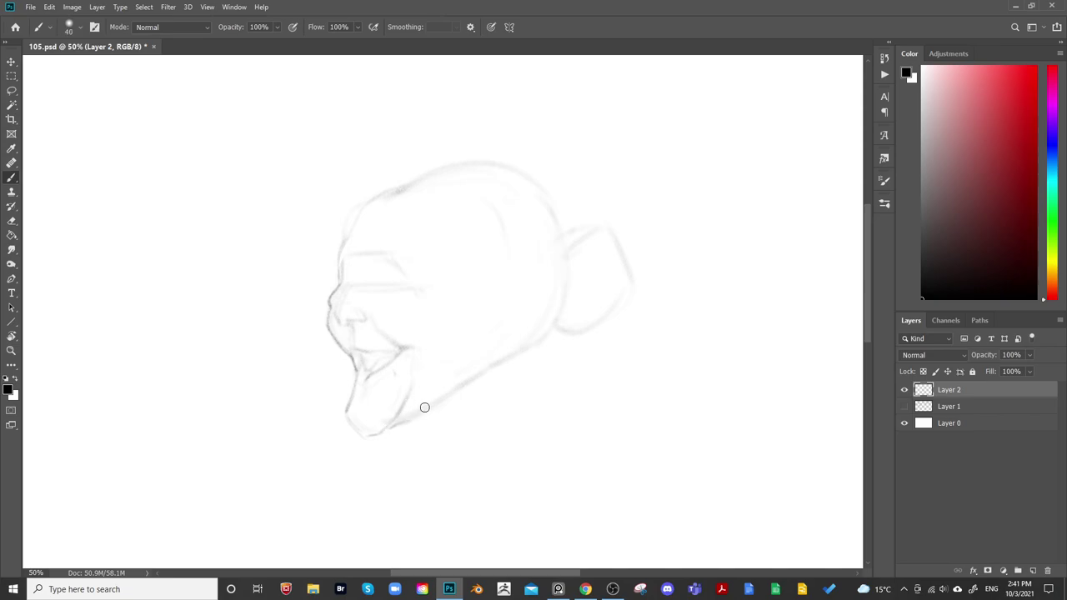
Round off the underside of the chin, undoing the unwanted strokes
key(bracketright)
drag(347, 410, 365, 434)
key(ctrl+z)
key(ctrl+z)
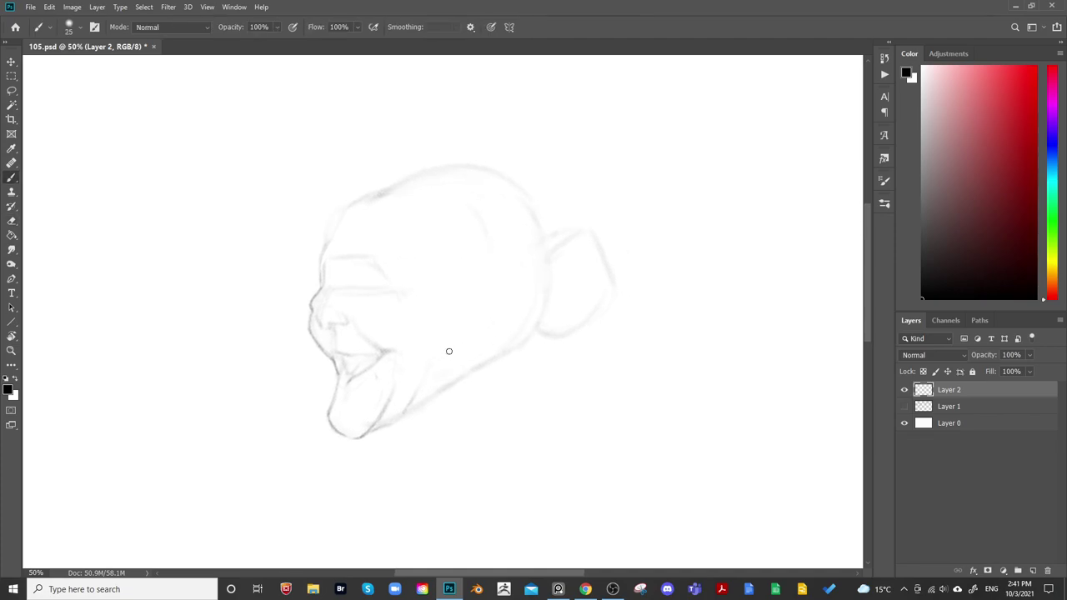
Sketch the underside of the jaw and two diagonal throat lines running down from it with a brush up to 50 px
key(bracketright)
key(bracketright)
mouse_move(367, 432)
mouse_down()
mouse_move(421, 449)
mouse_move(406, 435)
mouse_move(415, 433)
mouse_move(405, 432)
mouse_move(448, 495)
mouse_up()
key(bracketright)
drag(418, 427, 491, 511)
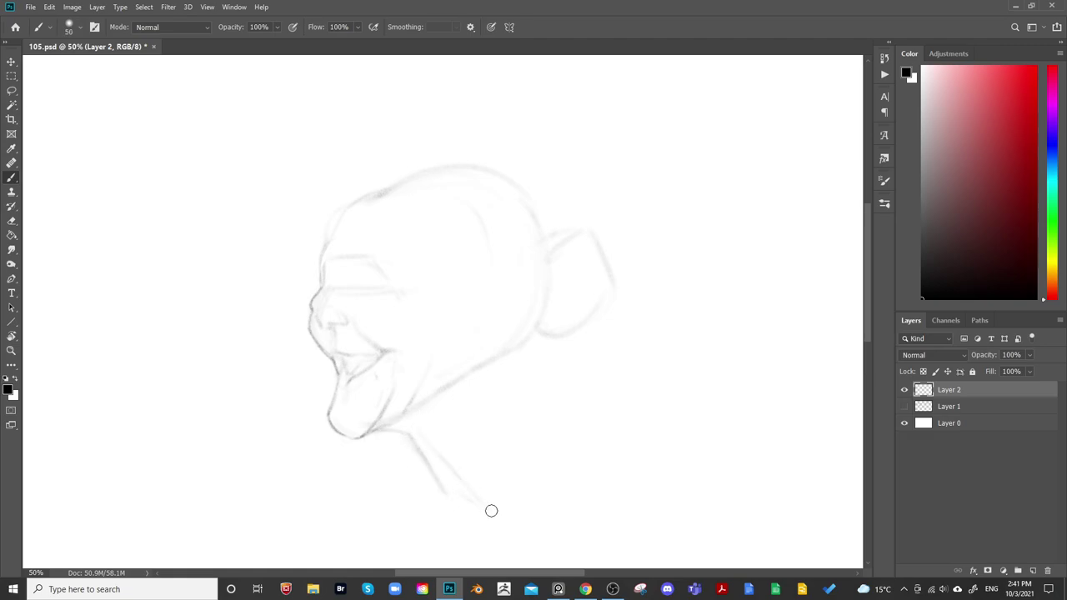
Draw the back line of the neck descending diagonally from the jaw with a larger brush, and set the brush to 70 px
key(bracketright)
key(bracketright)
key(bracketright)
key(bracketright)
key(bracketright)
key(bracketleft)
key(bracketleft)
mouse_move(453, 385)
mouse_down()
mouse_move(486, 452)
mouse_move(477, 434)
mouse_move(521, 482)
mouse_up()
key(bracketleft)
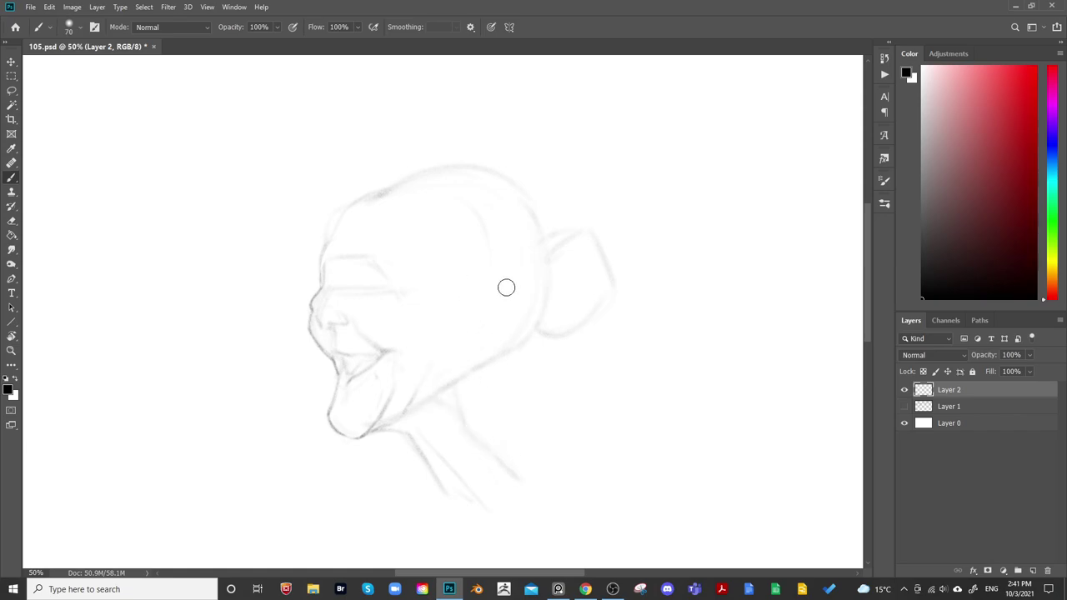
Draw the nape line curving down from the base of the skull to the shoulder, and enlarge the brush to 100 px
drag(509, 362, 502, 463)
key(bracketright)
key(bracketright)
key(bracketright)
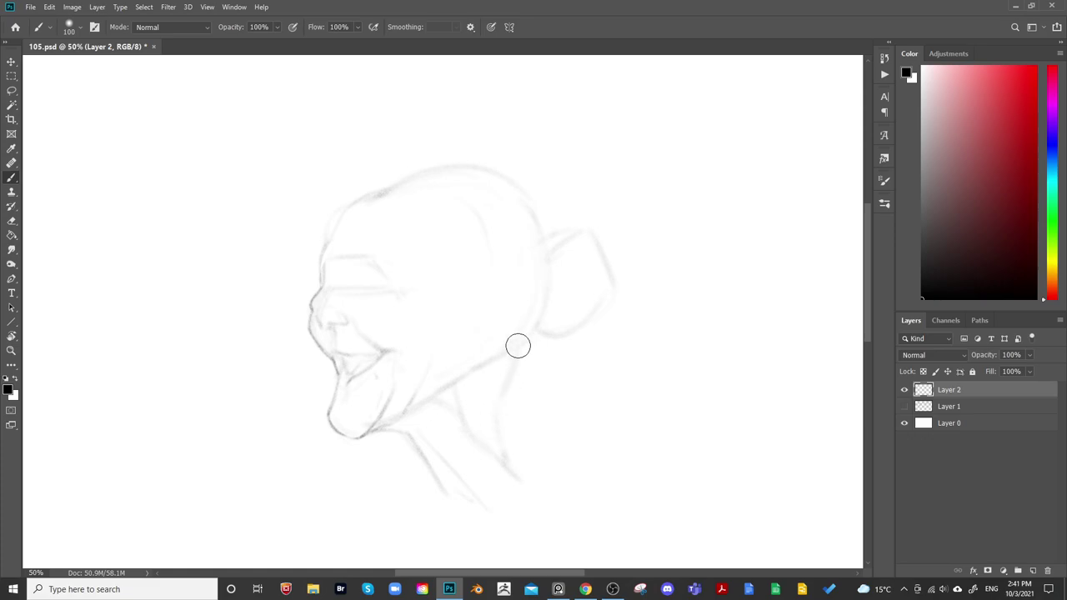
Sketch the rear jaw line up towards the ear and the hairline around the temple, reducing the brush from 80 to 60 px
key(bracketleft)
key(bracketleft)
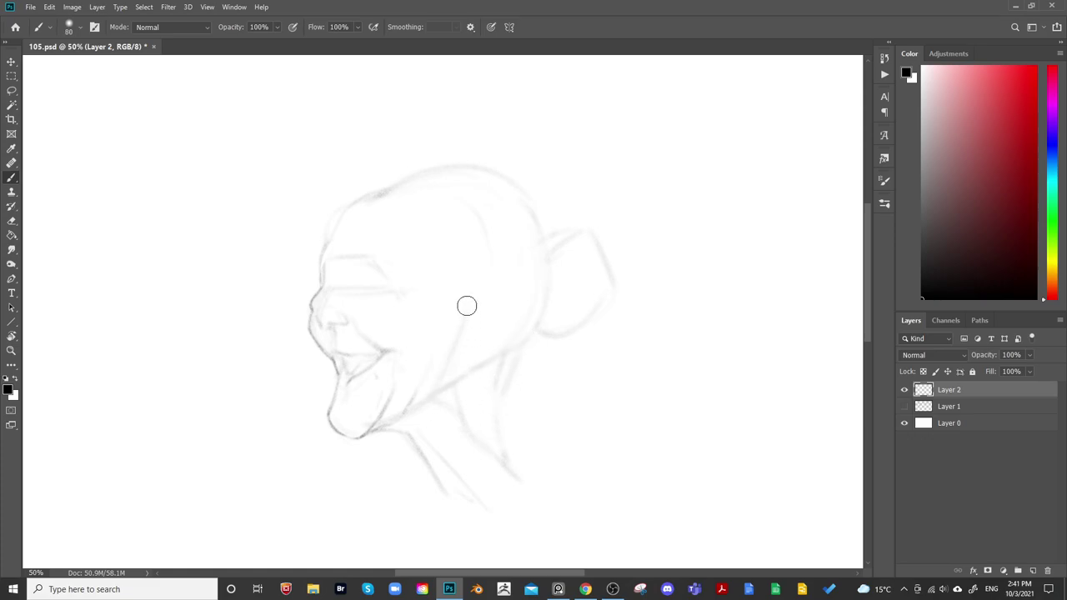
key(bracketleft)
key(bracketleft)
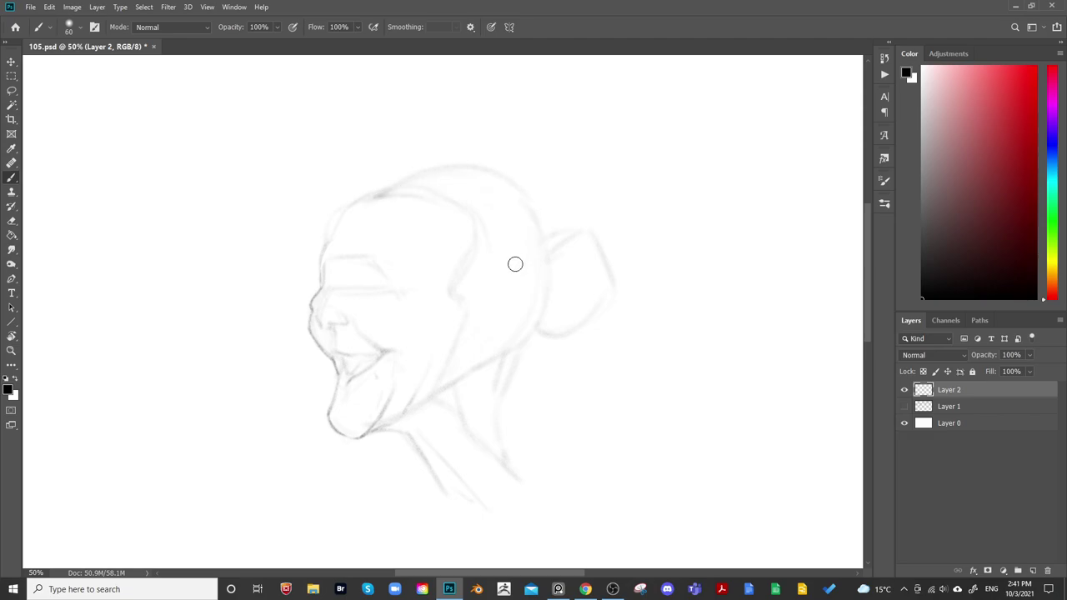
Sketch the ear's outline and inner fold behind the jaw line, undoing the unwanted stroke and reducing the brush to 35 px
mouse_move(459, 325)
mouse_down()
mouse_move(474, 282)
mouse_move(506, 311)
mouse_move(470, 353)
mouse_up()
key(bracketleft)
key(bracketleft)
drag(474, 306, 498, 284)
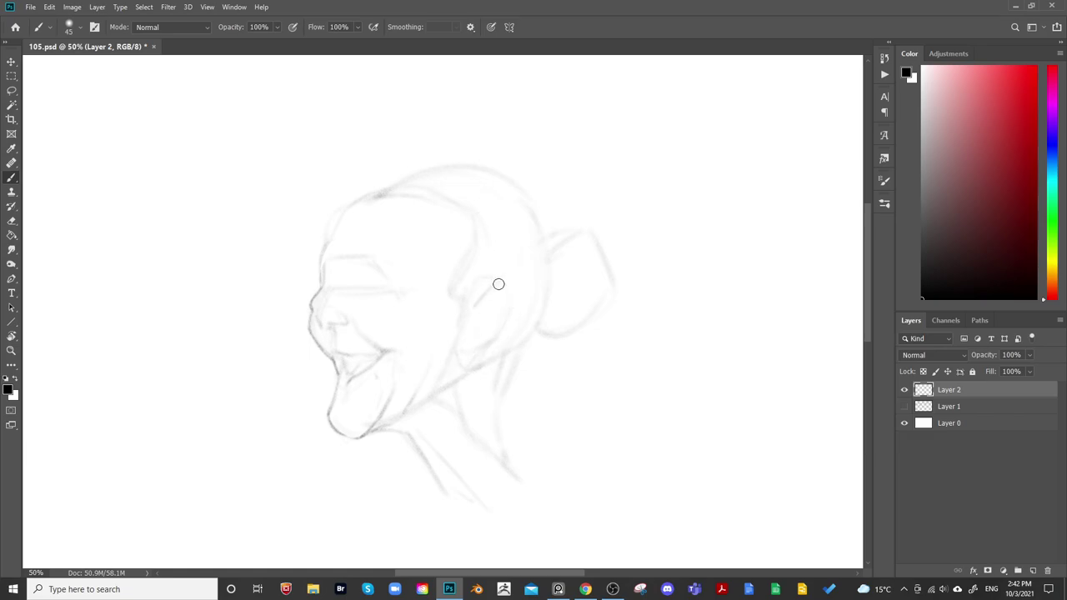
key(bracketleft)
key(ctrl+z)
key(bracketleft)
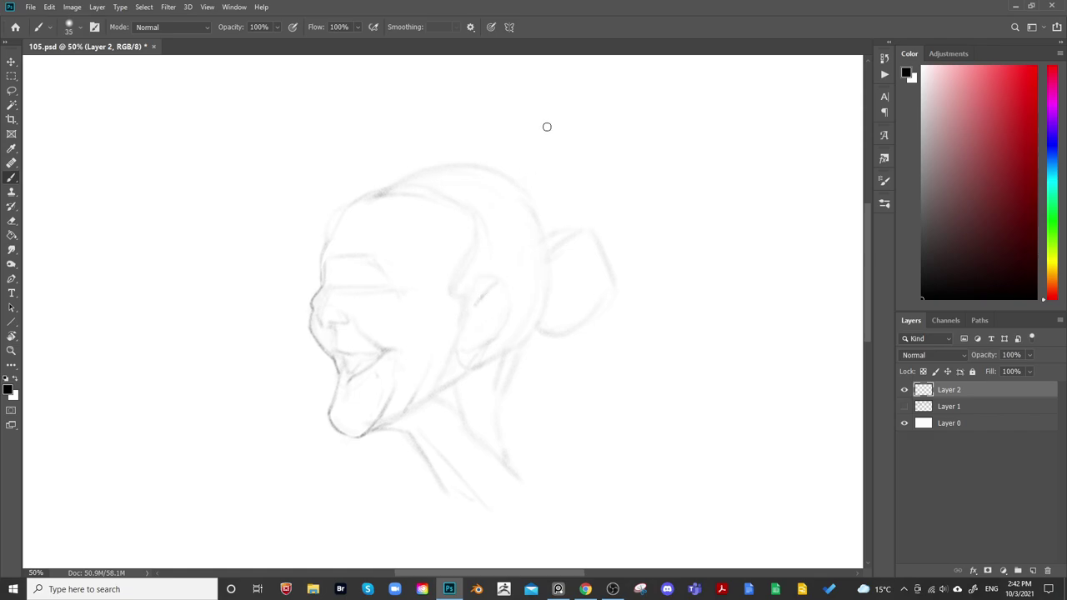
Shade the dark hollow and the front notch inside the ear, and enlarge the brush to 70 px
key(bracketright)
key(bracketright)
drag(491, 288, 498, 293)
drag(480, 302, 483, 307)
key(bracketright)
key(bracketleft)
drag(476, 317, 478, 332)
drag(475, 305, 470, 327)
key(bracketright)
key(bracketright)
key(bracketright)
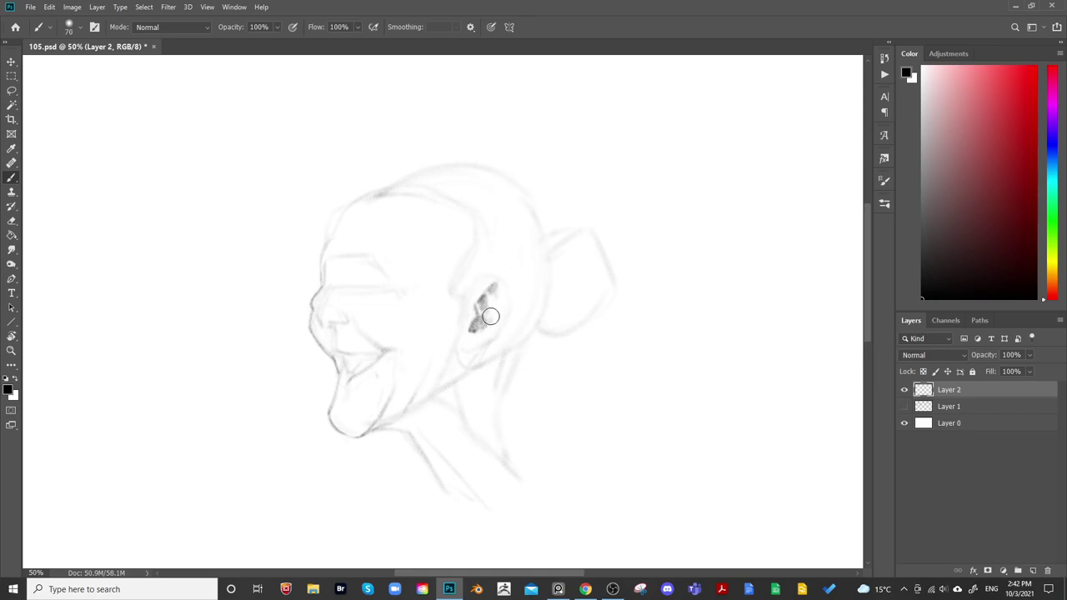
Darken the inner rim of the ear and trim the lower part of its shading with the eraser
key(bracketleft)
key(bracketleft)
key(bracketleft)
key(e)
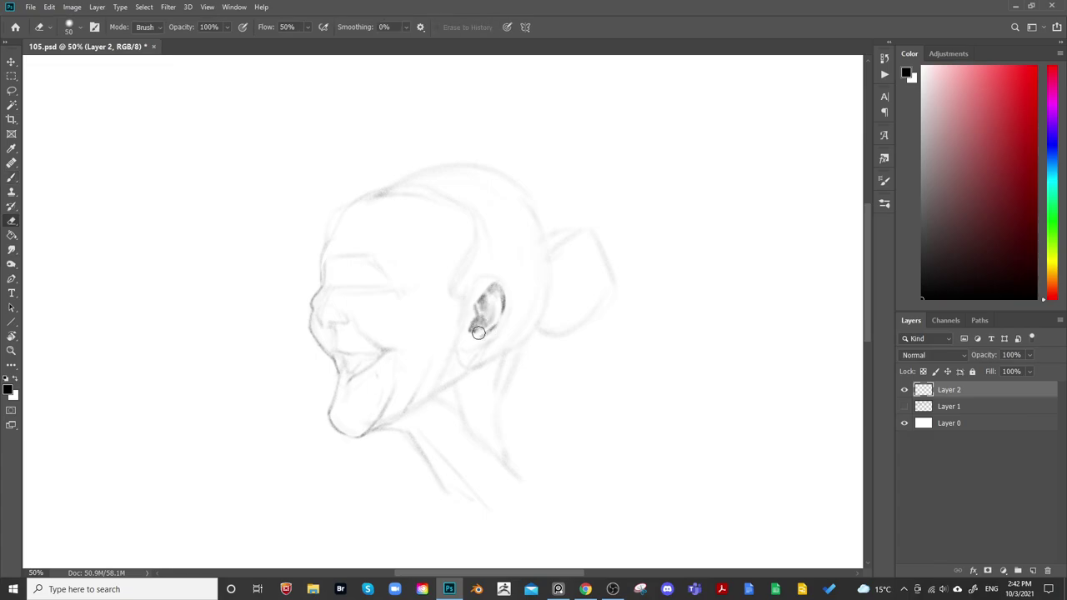
mouse_move(488, 325)
mouse_down()
mouse_move(474, 332)
mouse_move(495, 315)
mouse_up()
key(bracketleft)
key(bracketleft)
key(b)
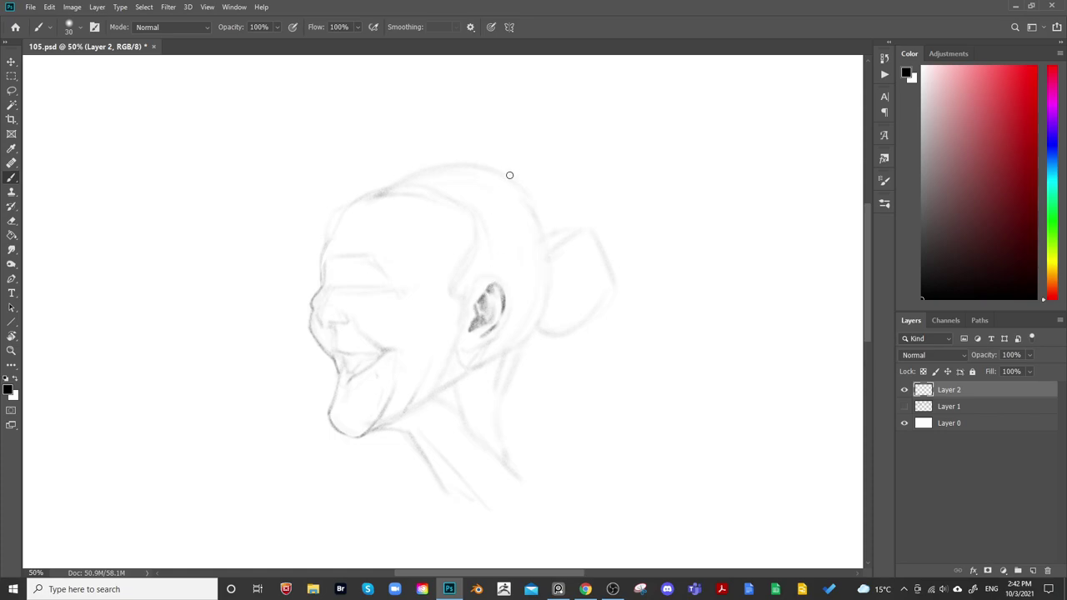
Darken the ear's outer rim and lobe, and shade the jaw area just below the lobe
key(bracketright)
drag(478, 289, 491, 278)
key(bracketleft)
key(bracketright)
key(bracketright)
drag(508, 309, 505, 318)
drag(462, 341, 464, 350)
key(bracketright)
key(bracketright)
key(bracketright)
key(bracketright)
key(bracketright)
key(bracketleft)
key(bracketleft)
key(bracketleft)
key(bracketleft)
key(bracketleft)
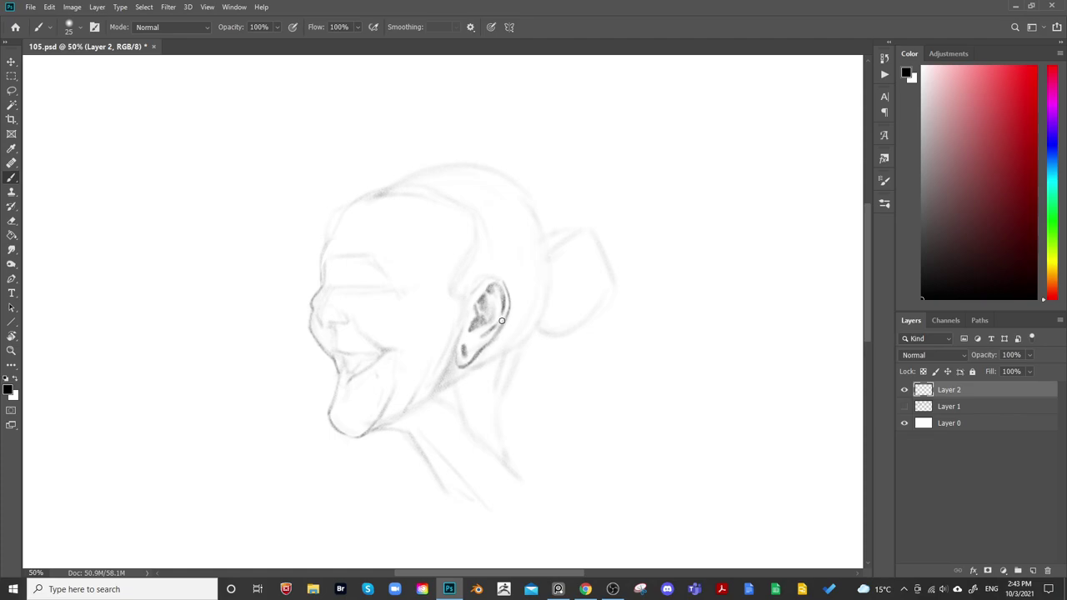
Refine the ear's rim and clean up the inside of the lobe with a 30 px eraser
key(bracketright)
key(bracketright)
key(bracketleft)
key(bracketright)
key(e)
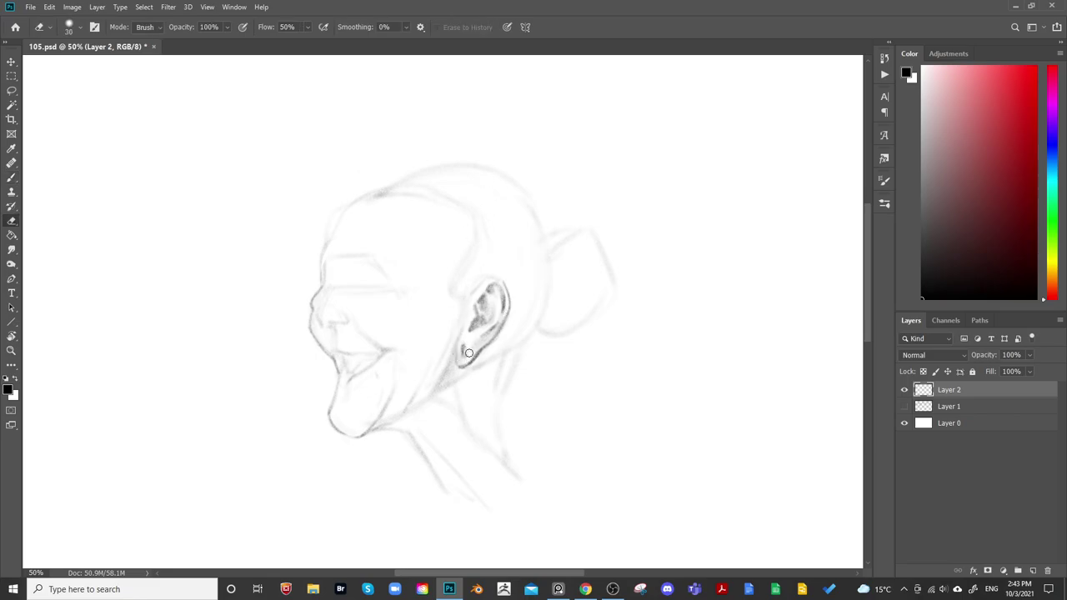
key(b)
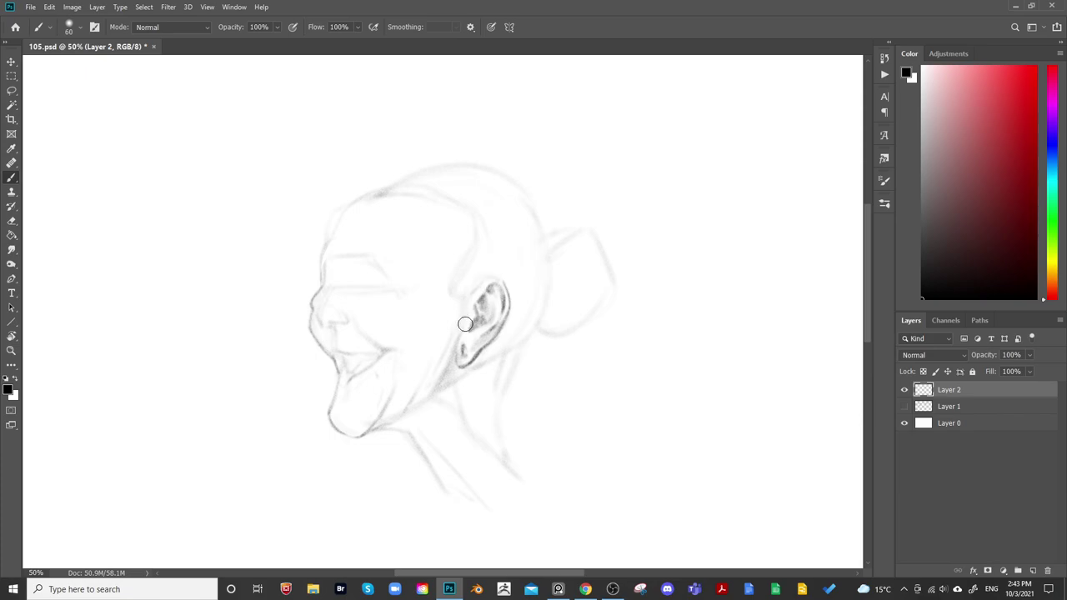
Define the earlobe's inner edge and shade the neck just below the ear, varying the brush up to 80 px
key(bracketleft)
key(bracketleft)
key(bracketleft)
key(bracketright)
key(bracketright)
key(bracketright)
key(bracketright)
key(bracketright)
key(bracketright)
key(bracketleft)
key(bracketleft)
key(bracketleft)
key(bracketleft)
key(bracketright)
key(bracketright)
key(bracketright)
key(bracketright)
key(bracketright)
key(bracketright)
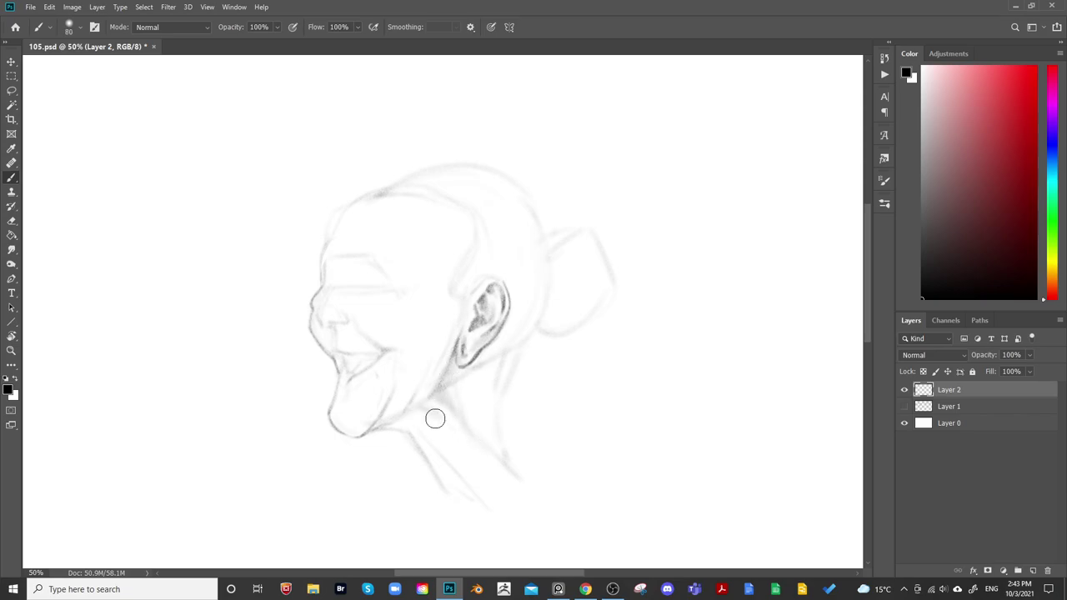
Shade along the underside of the jaw and the side neck muscle with a soft, wide brush
key(bracketleft)
key(bracketleft)
key(bracketleft)
key(bracketright)
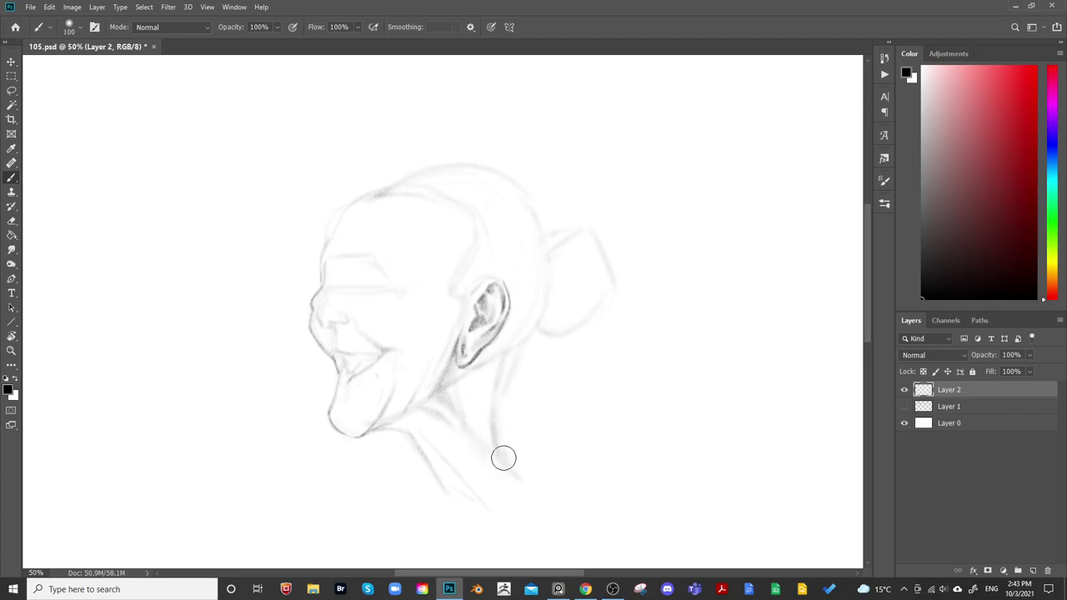
Draw the curved shoulder line and short fold strokes behind the neck, and darken the nape line with a larger brush
key(bracketleft)
key(bracketleft)
key(bracketleft)
key(bracketleft)
key(bracketleft)
key(bracketleft)
drag(526, 418, 588, 380)
key(bracketright)
key(bracketright)
key(bracketright)
key(bracketright)
key(bracketright)
key(bracketright)
key(bracketright)
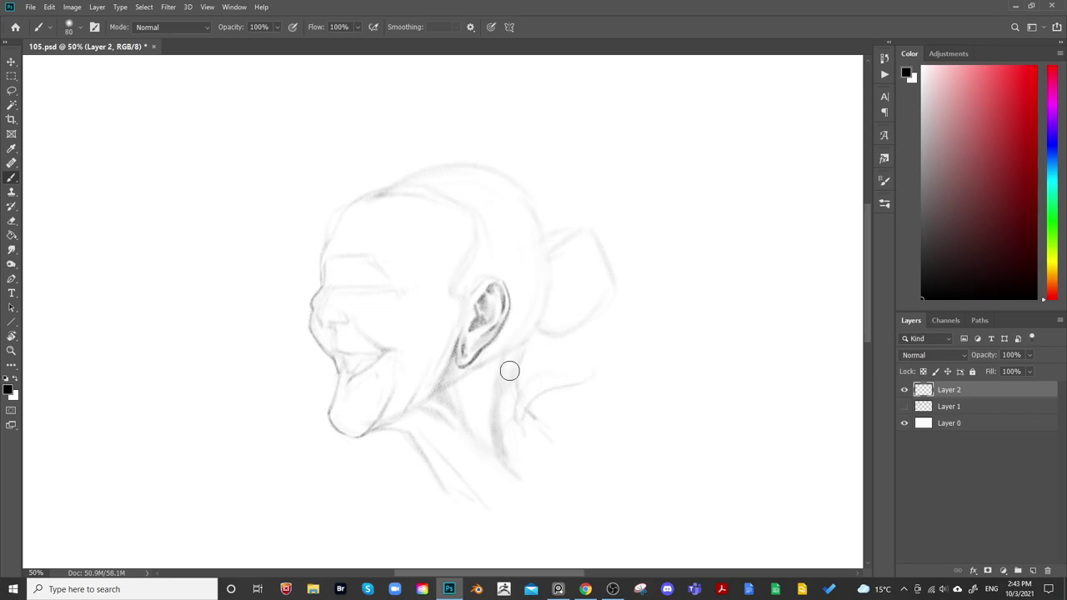
Shade the base of the nape where it meets the shoulder, using a brush of about 70 to 80 px
drag(507, 439, 525, 430)
key(bracketleft)
key(bracketleft)
key(bracketleft)
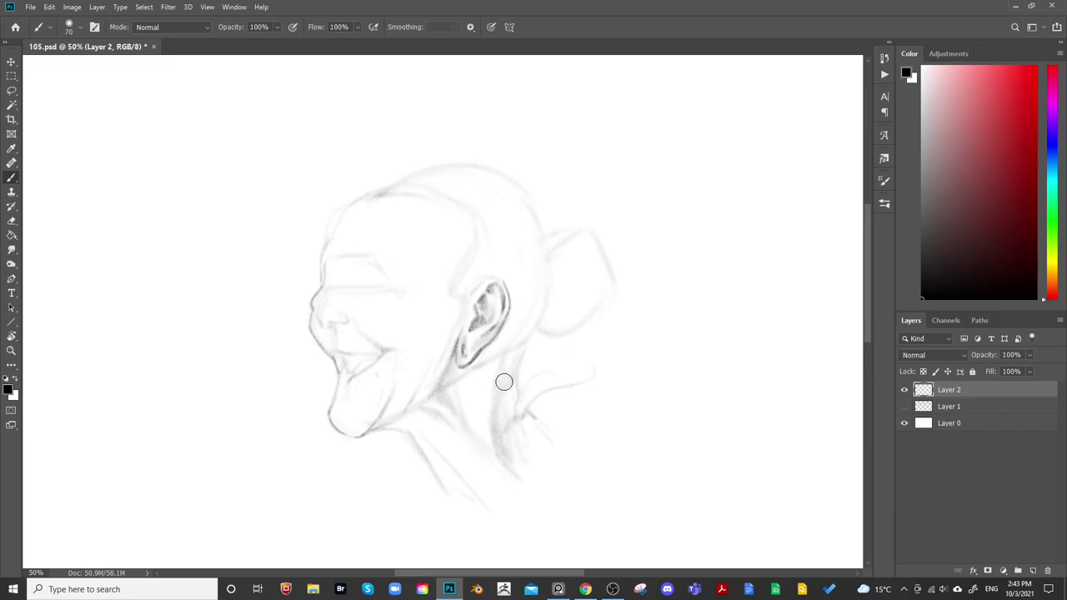
key(bracketright)
key(bracketright)
Lasso the ear with the adjoining neck strokes, warp the ear slightly backwards, apply the warp and deselect
key(l)
mouse_move(498, 273)
mouse_down()
mouse_move(473, 265)
mouse_move(418, 370)
mouse_move(447, 422)
mouse_move(484, 443)
mouse_move(490, 351)
mouse_move(500, 264)
mouse_up()
key(ctrl+t)
click(571, 27)
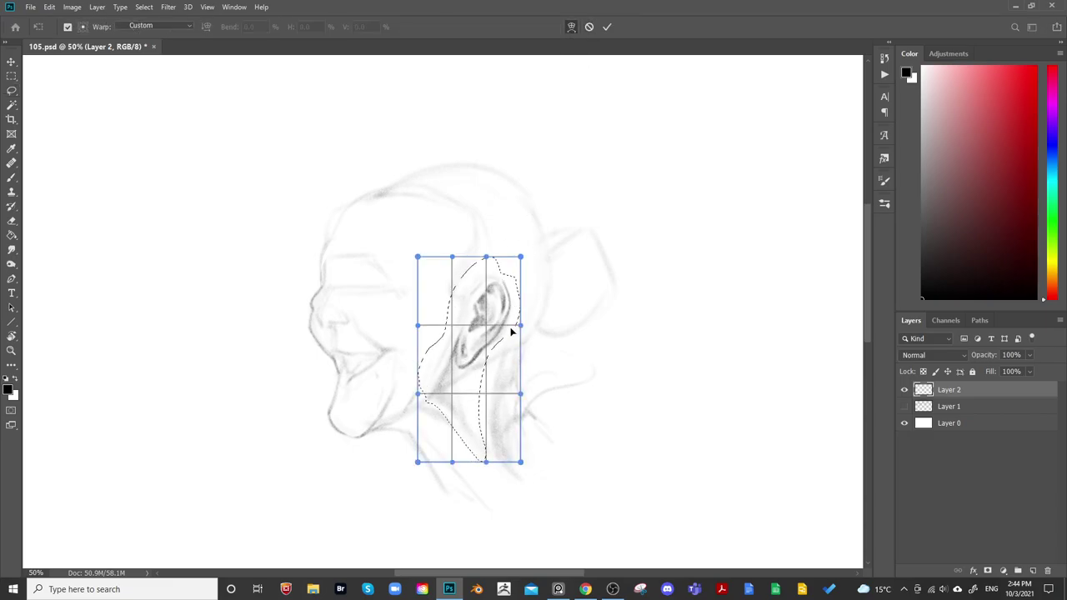
drag(512, 330, 521, 340)
drag(508, 264, 514, 253)
key(Return)
key(ctrl+d)
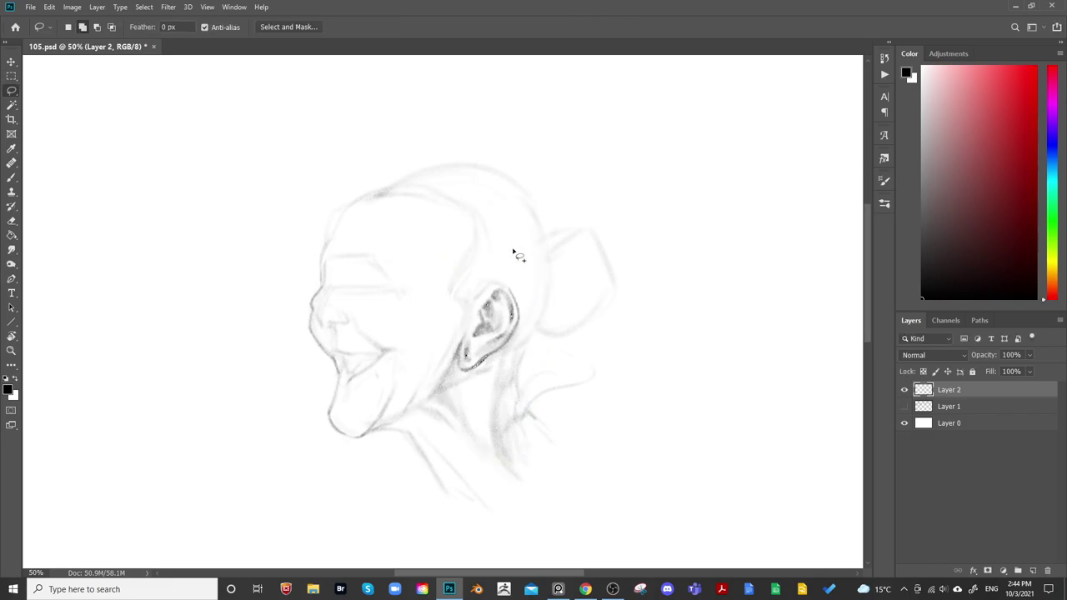
Strengthen the lip lines and the corner of the open mouth with a smaller brush, and switch to a 30 px eraser
mouse_move(605, 383)
mouse_down()
mouse_move(683, 353)
mouse_move(625, 400)
mouse_move(645, 393)
mouse_up()
key(b)
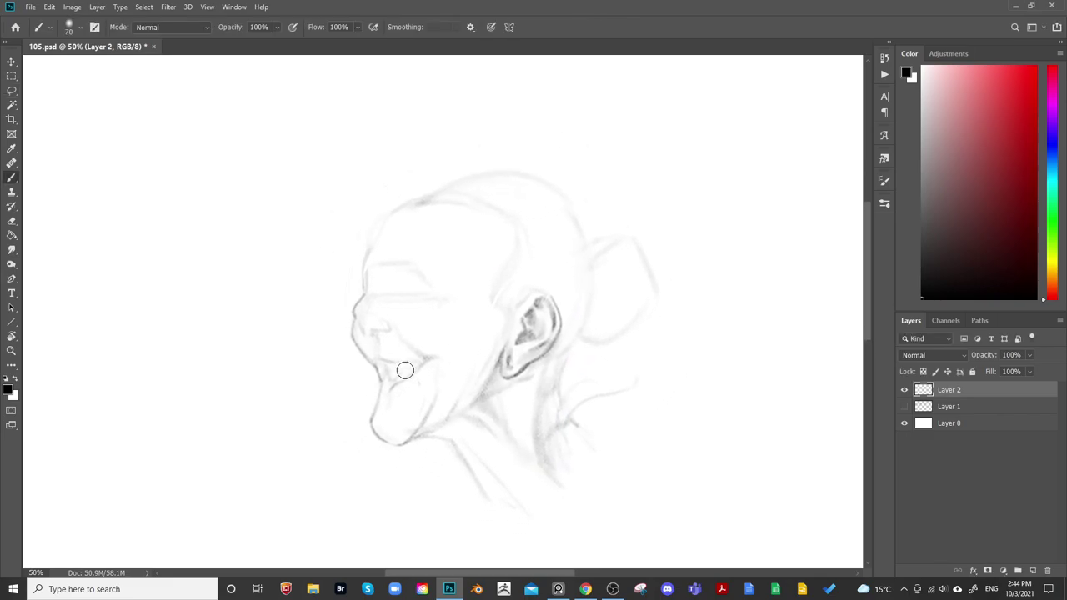
key(bracketleft)
key(bracketleft)
key(e)
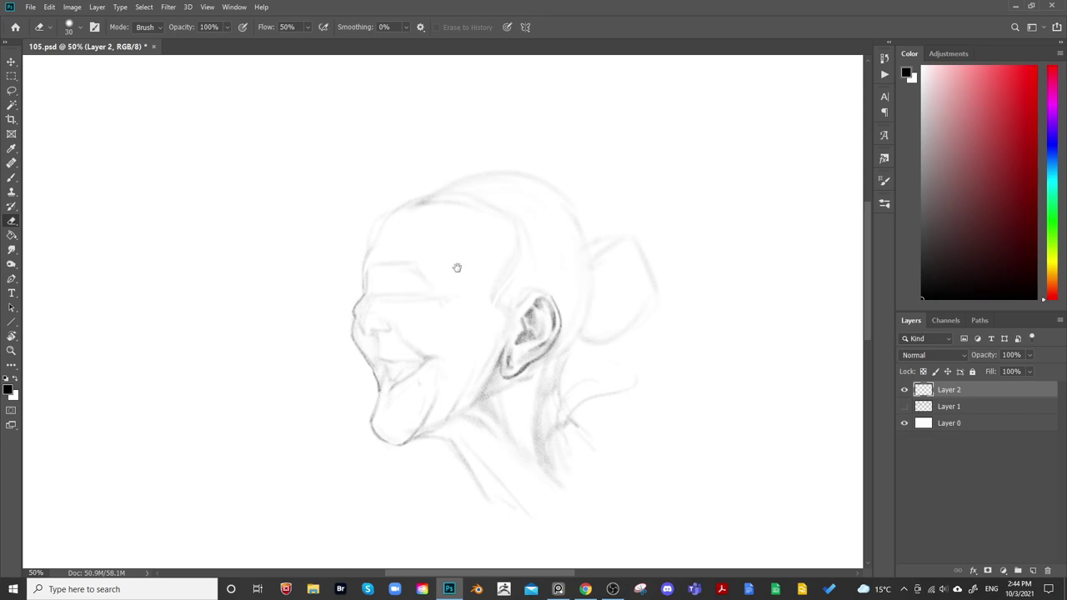
Redraw the front and underside of the chin, alternating a 20 px brush and a 30 px eraser
key(b)
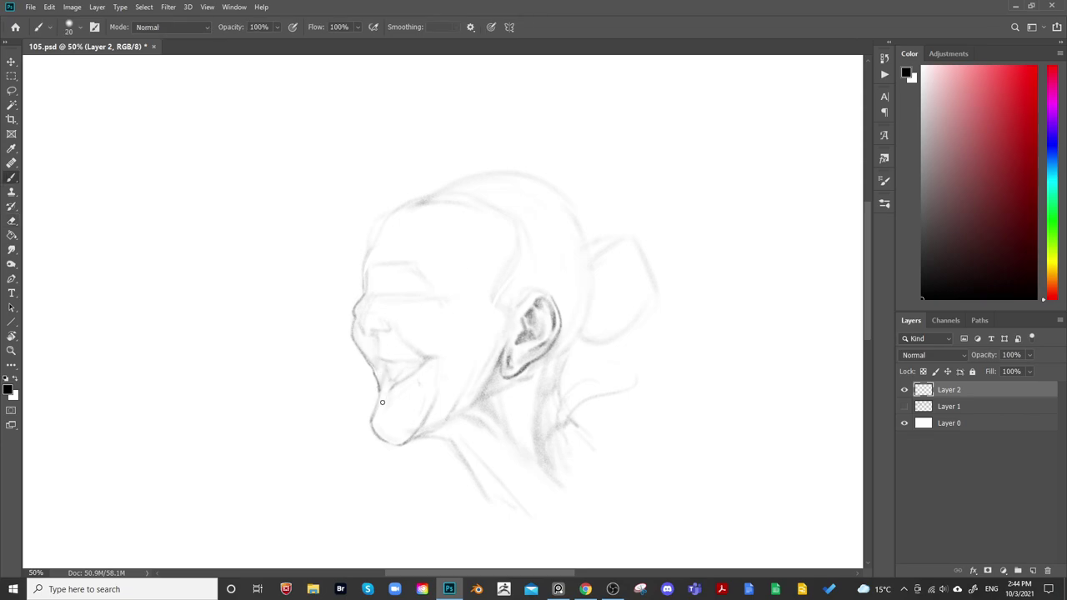
key(e)
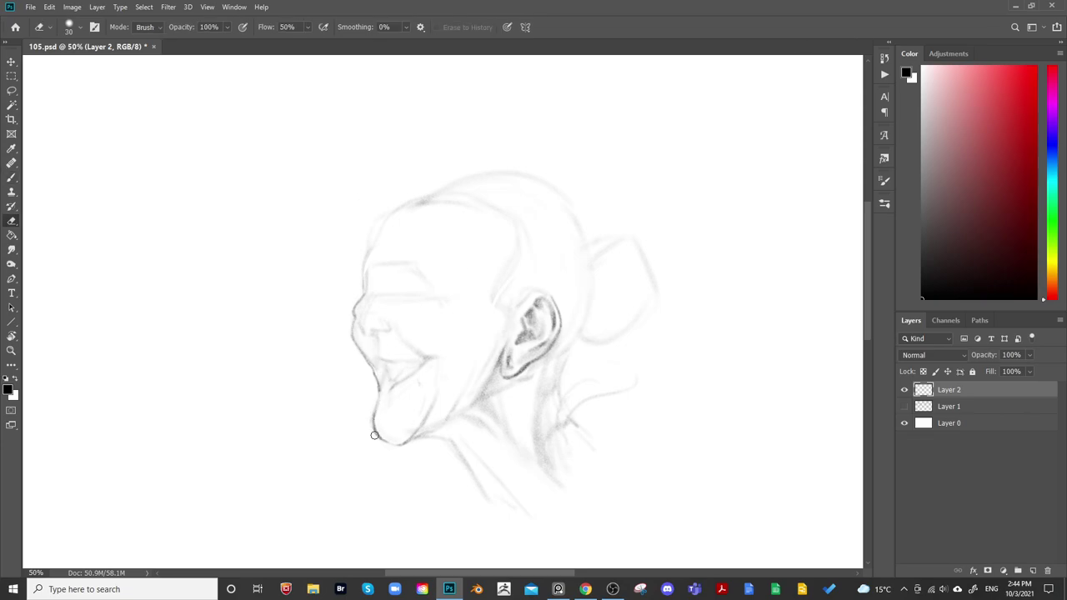
drag(544, 288, 569, 268)
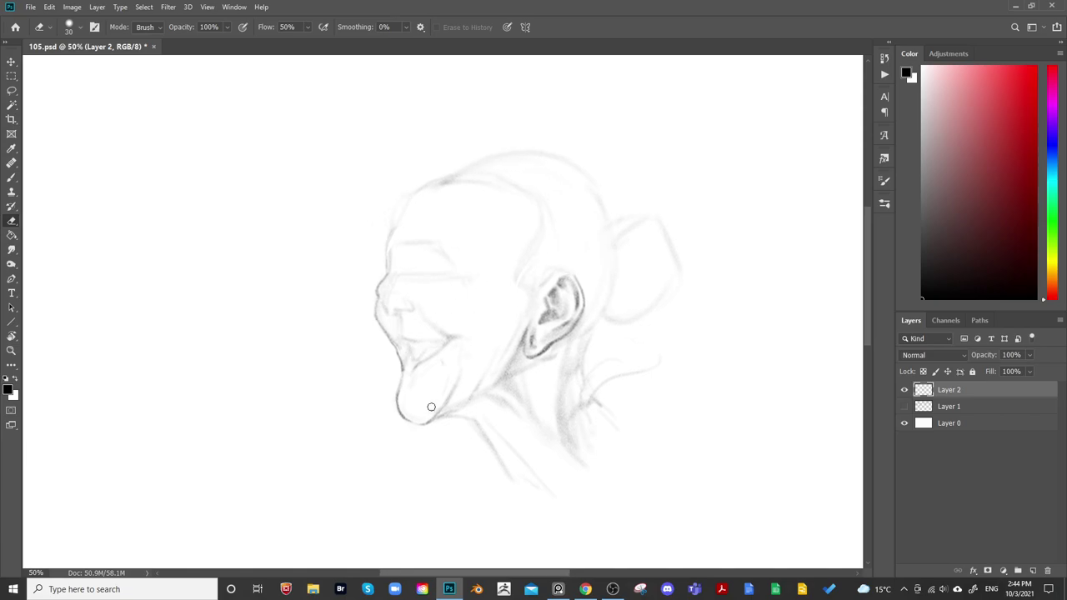
drag(398, 414, 399, 416)
key(b)
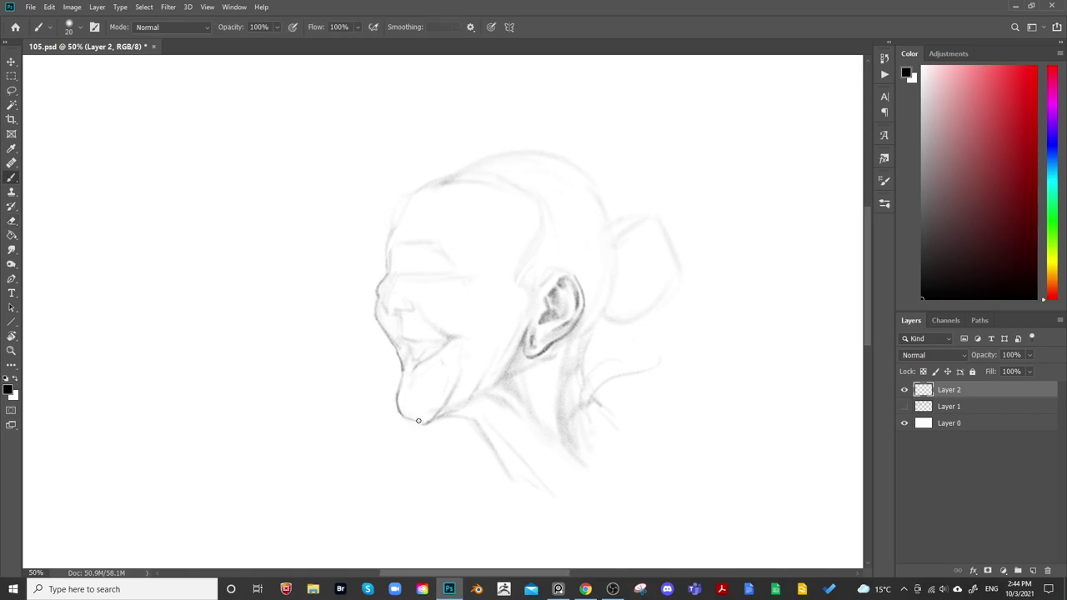
key(e)
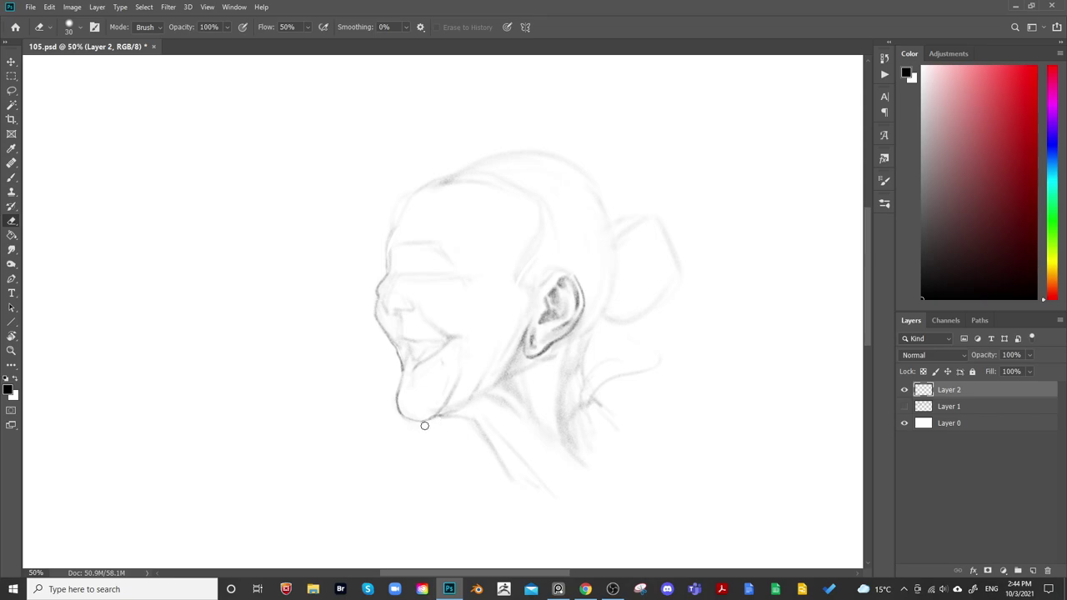
key(b)
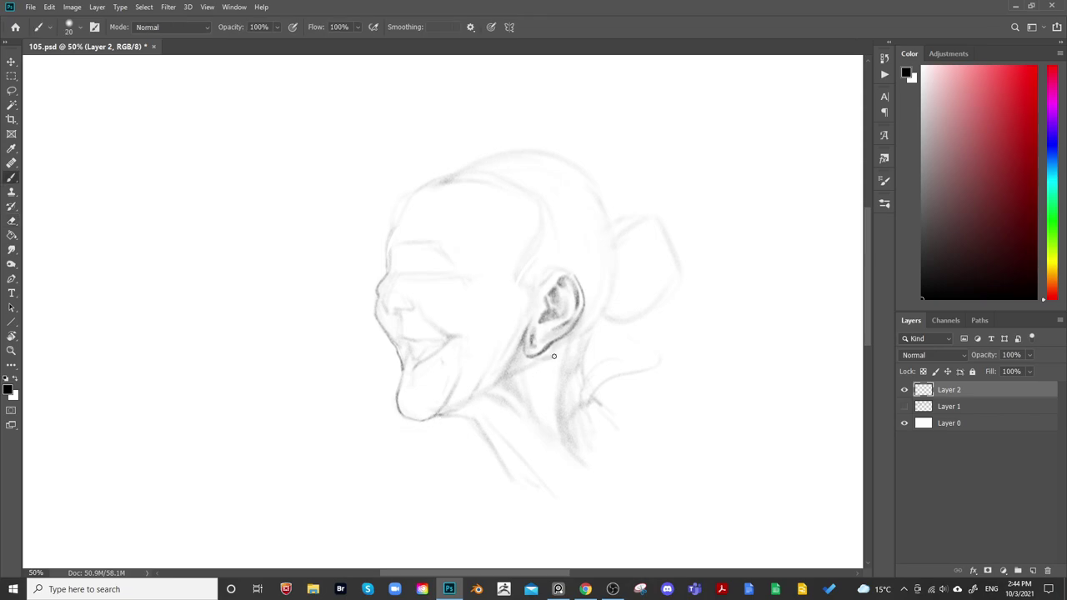
Check the head's proportions in a horizontally flipped view, and restore the original orientation
key(ctrl+minus)
mouse_move(680, 345)
mouse_down()
mouse_move(602, 295)
mouse_move(592, 255)
mouse_up()
key(ctrl+shift+h)
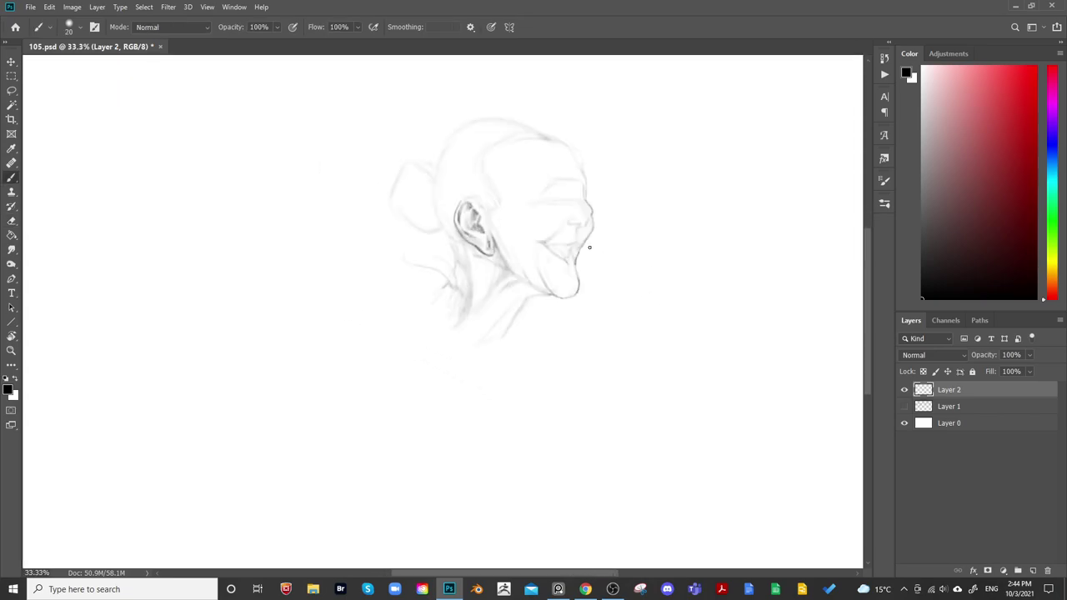
key(ctrl+shift+h)
drag(548, 309, 571, 395)
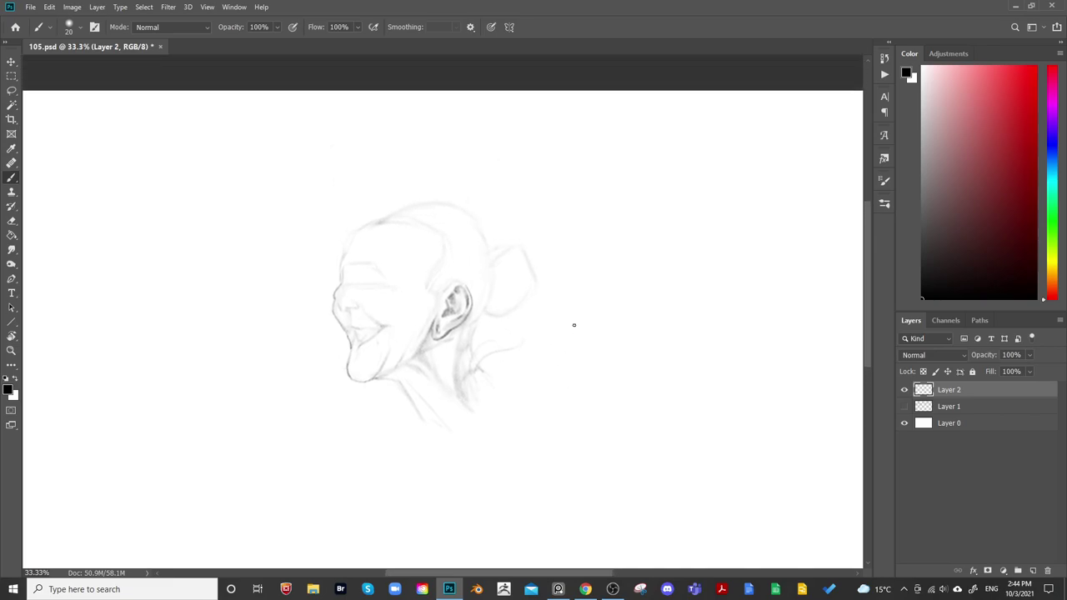
Draw the nostril and the underside of the nose with dark strokes, using a brush up to 40 px
key(ctrl+plus)
key(ctrl+plus)
drag(403, 302, 534, 311)
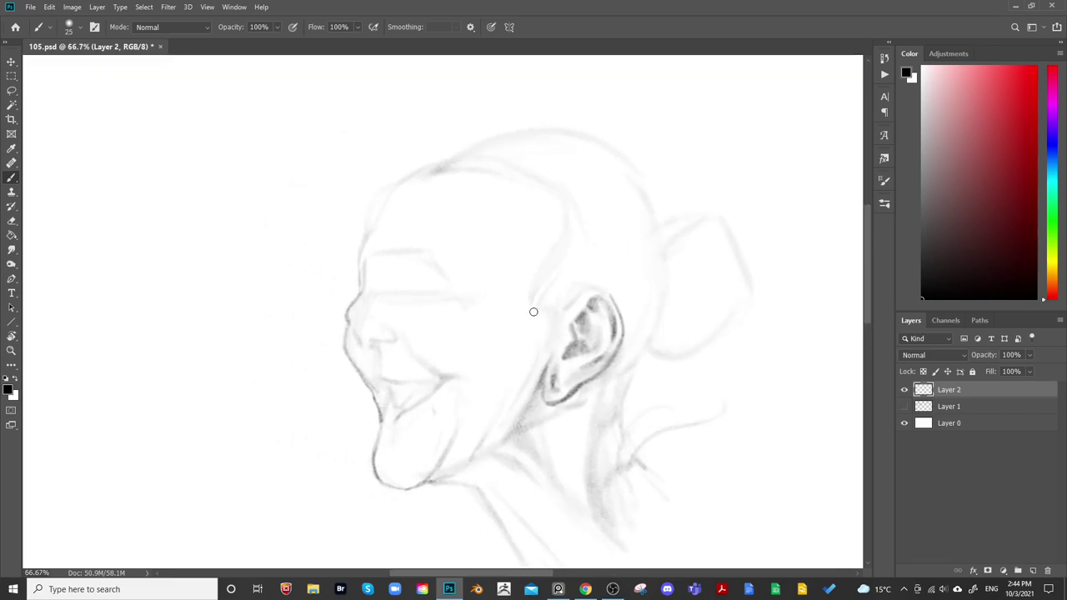
key(bracketright)
key(bracketleft)
key(bracketright)
drag(356, 345, 368, 357)
drag(368, 343, 392, 341)
key(bracketleft)
key(bracketright)
key(bracketright)
key(bracketright)
key(bracketright)
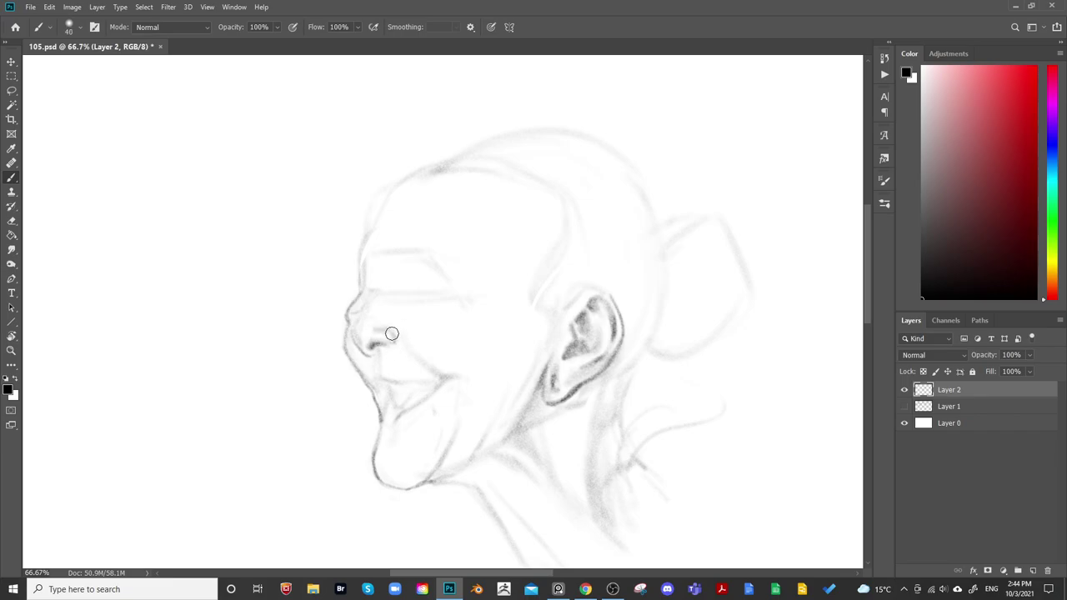
Contour the tip and wing of the nose, and sketch the lines of the nose bridge and inner eye corner
key(bracketleft)
key(bracketleft)
key(bracketleft)
drag(357, 343, 352, 326)
key(bracketright)
key(bracketright)
key(bracketleft)
key(bracketleft)
key(bracketleft)
key(bracketright)
key(bracketright)
key(bracketleft)
key(bracketleft)
key(bracketright)
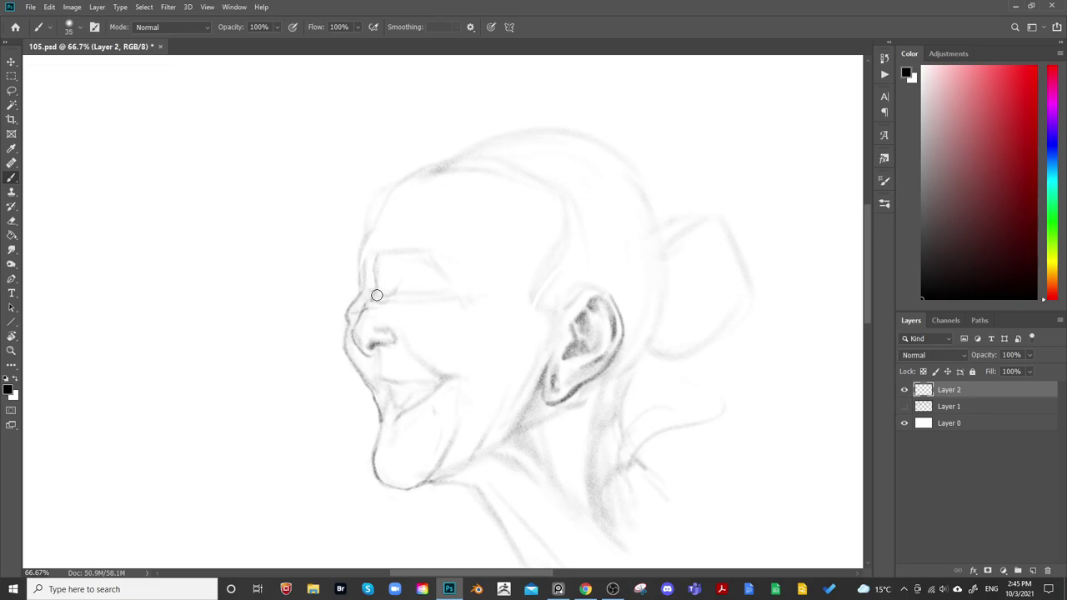
Outline the protruding brow and sketch vertical strokes marking the inner edge of the eye socket
key(bracketleft)
key(bracketright)
key(bracketright)
key(bracketright)
key(bracketright)
key(bracketright)
key(bracketleft)
drag(398, 255, 398, 276)
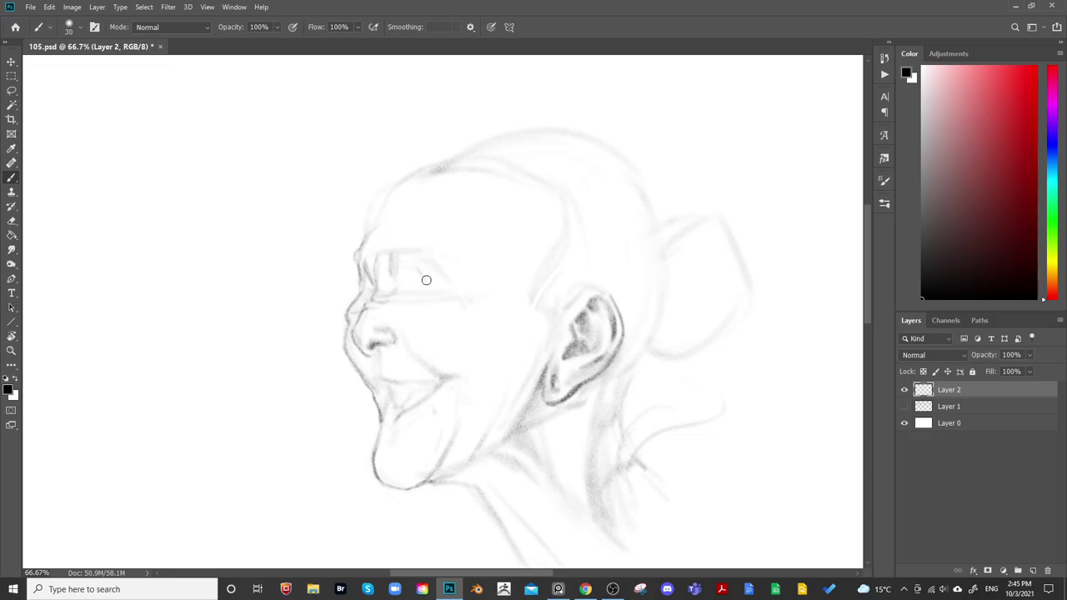
Enlarge the brush and shade the upper outer part of the eye socket with a broad, soft diagonal stroke
key(bracketright)
key(bracketright)
key(bracketright)
key(bracketright)
key(bracketright)
drag(419, 259, 460, 303)
Sketch the inner corner and upper curve of the eye with dark strokes, starting with a 20 px brush
key(bracketleft)
key(bracketleft)
key(bracketleft)
key(bracketleft)
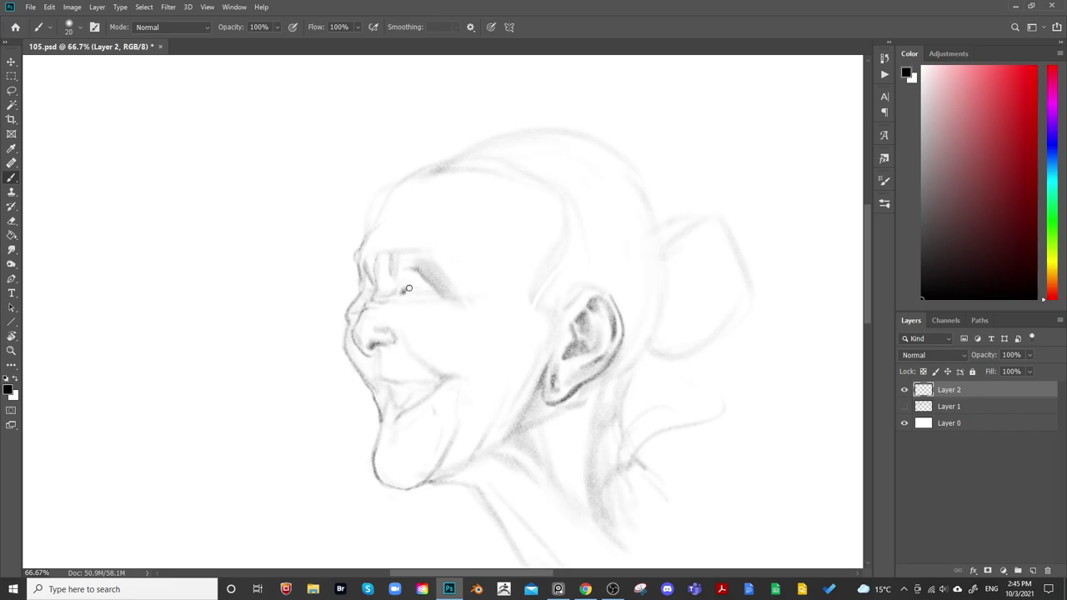
key(])
key(])
key(])
key(])
key(bracketright)
key(bracketright)
Lasso the eye and its socket shading, and use Free Transform to shift them away from the nose toward the ear
key(l)
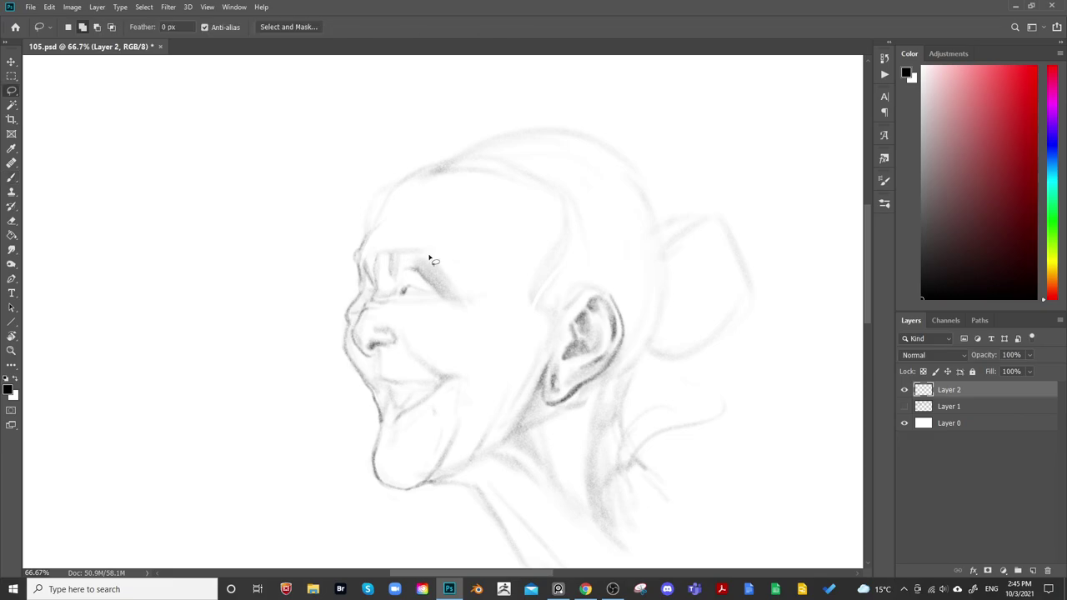
mouse_move(437, 245)
mouse_down()
mouse_move(409, 258)
mouse_move(500, 281)
mouse_move(494, 248)
mouse_up()
key(ctrl+t)
drag(492, 287, 520, 287)
key(Return)
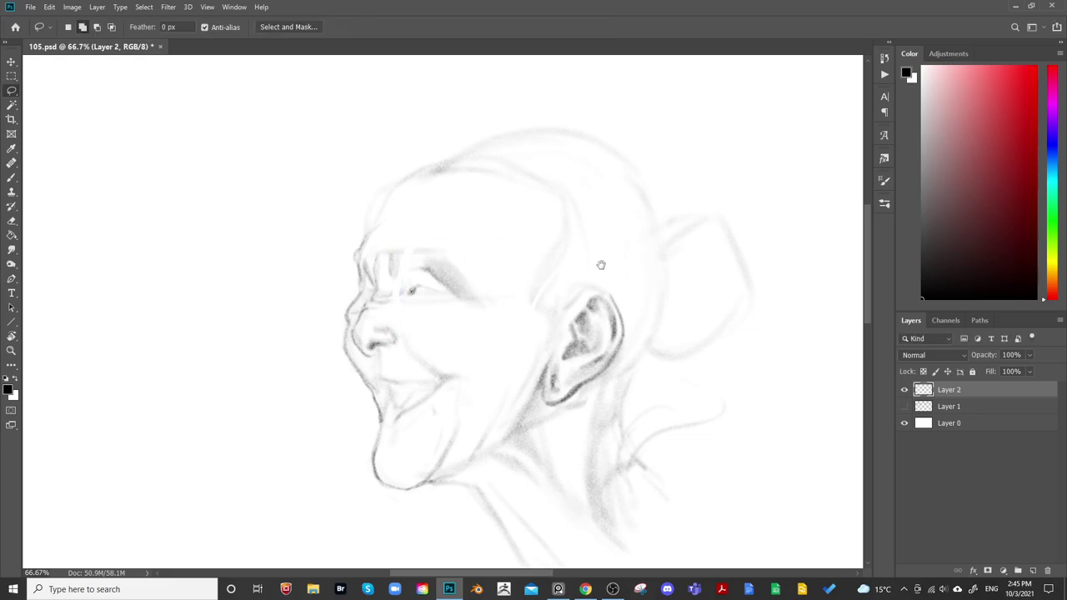
Draw the upper eyelid line toward the outer corner with a finer brush, and shade the lid fold at 45 px
drag(599, 265, 604, 260)
key(b)
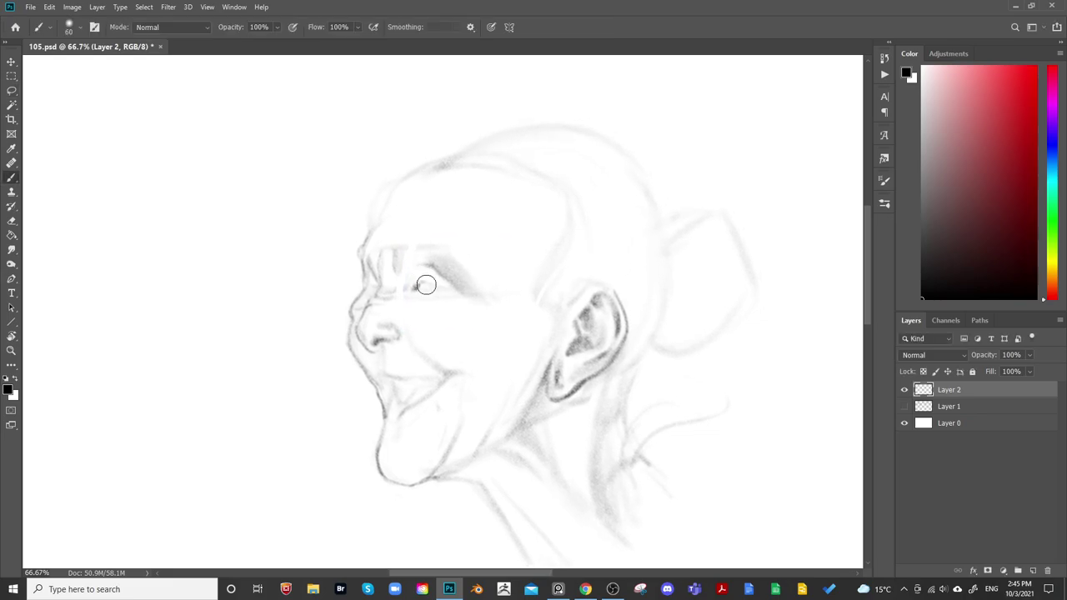
key([)
key([)
key([)
key([)
key([)
drag(434, 286, 448, 295)
key(bracketright)
key(bracketright)
key(bracketright)
key(bracketright)
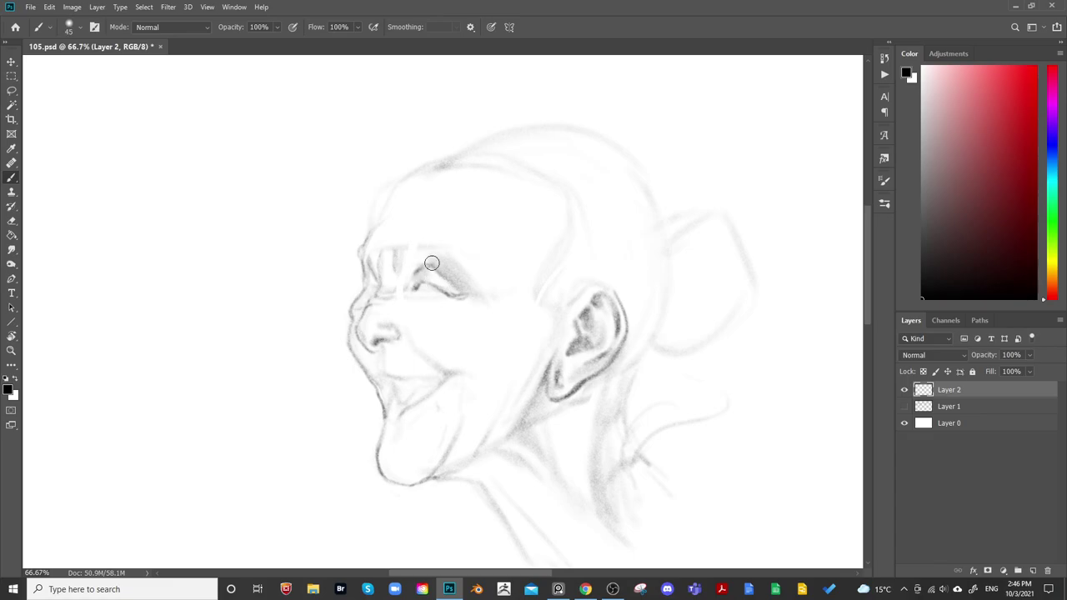
Draw the eyeball, the lower eyelid and the crease beneath the eye with fine brush strokes
key(bracketleft)
key(bracketleft)
key(bracketleft)
key(bracketleft)
key(bracketleft)
key(bracketright)
key(bracketleft)
key(bracketleft)
key(bracketleft)
key(bracketright)
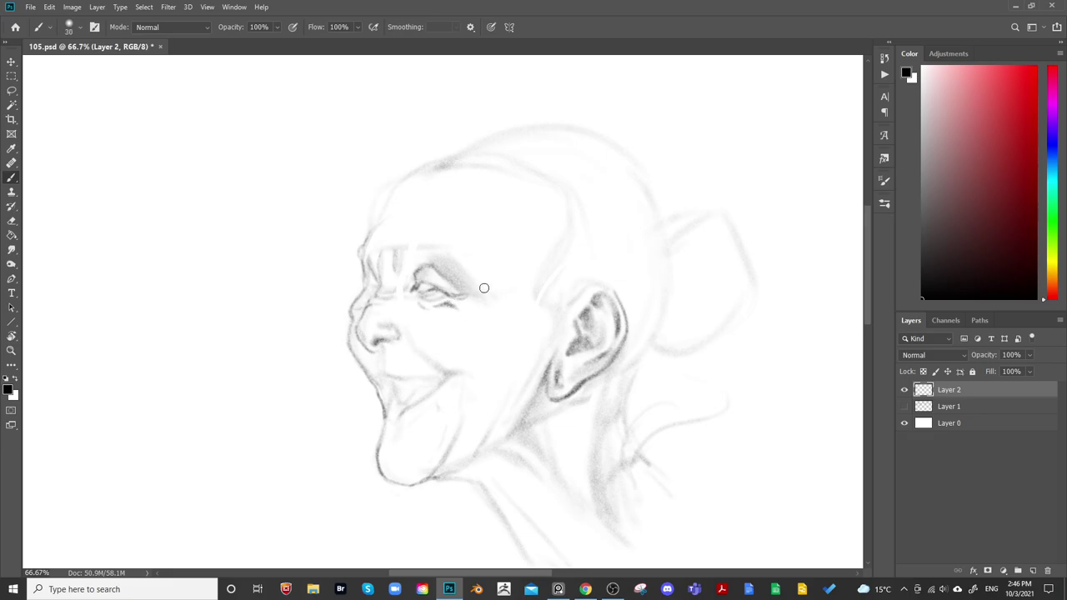
Refine the shading at the outer corner of the eye with a larger brush, softening it with the Eraser
key(bracketright)
key(bracketright)
key(bracketright)
key(bracketright)
key(e)
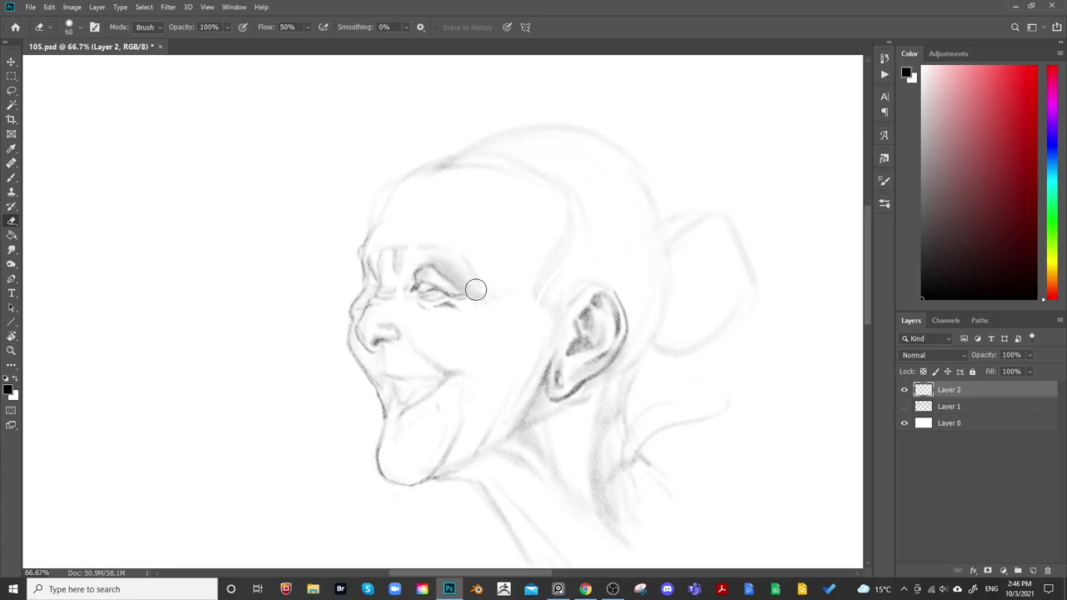
key(bracketright)
key(bracketright)
key(bracketright)
key(b)
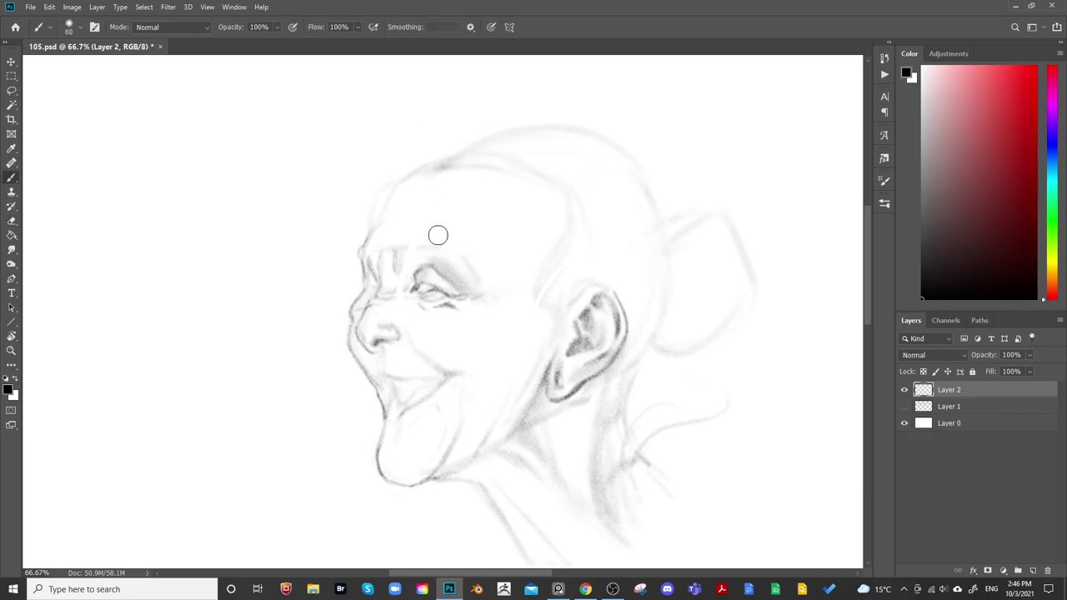
Shade the hollow between the inner brow and the upper eyelid with a soft brush up to 70 px
key(bracketleft)
key(bracketleft)
key(bracketleft)
key(bracketleft)
key(bracketright)
key(bracketright)
key(bracketright)
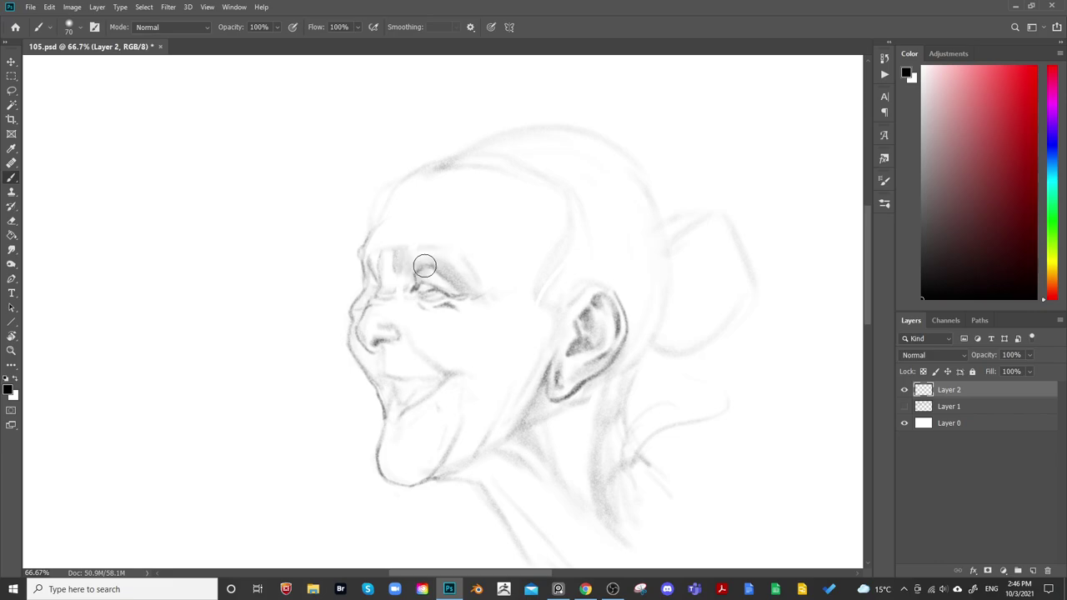
key(bracketright)
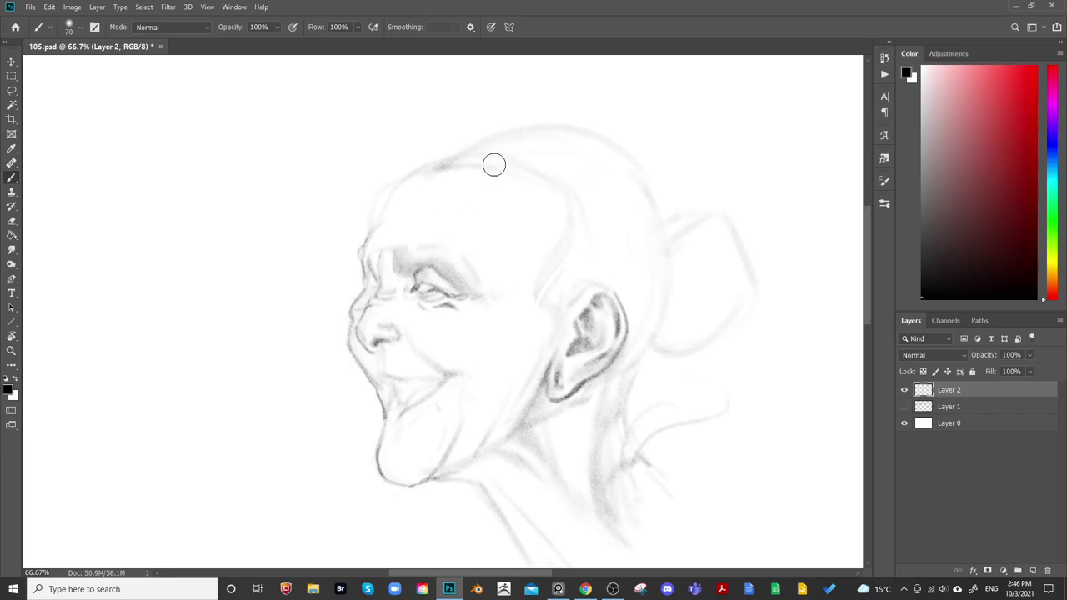
Darken the crease between the nose bridge and the inner eye corner with a small brush, and blend in broader shading
key(bracketleft)
key(bracketleft)
key(bracketleft)
key(bracketleft)
key(bracketleft)
key(bracketleft)
drag(387, 290, 391, 288)
key(bracketright)
key(bracketright)
key(bracketright)
key(bracketright)
key(bracketright)
key(bracketright)
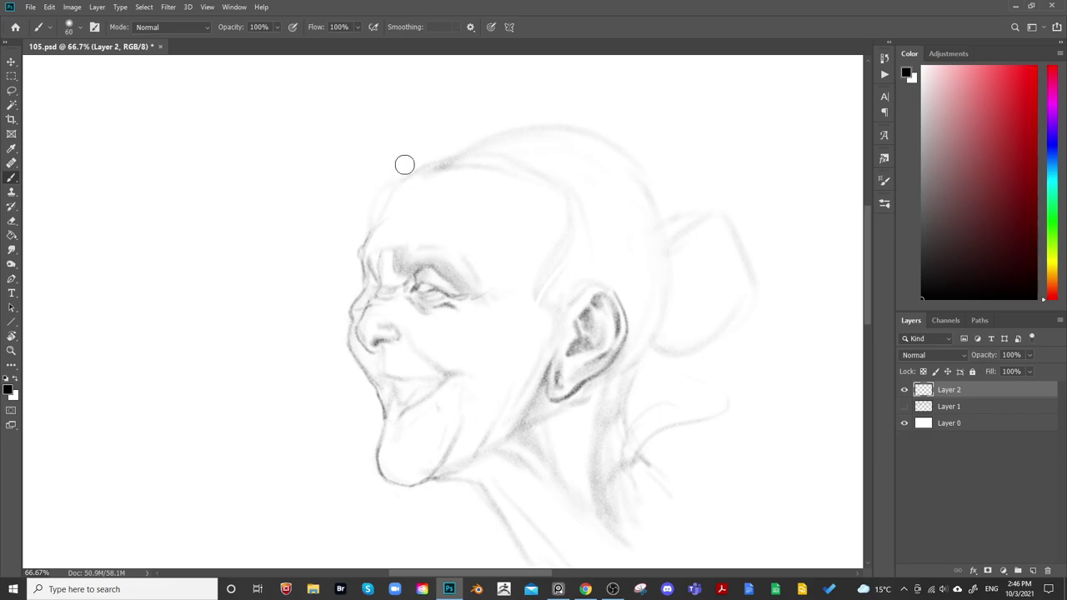
Sketch the fold under the eye with a small brush, and lighten the lower lid area with a 70 px Eraser
key(bracketleft)
key(bracketleft)
key(bracketleft)
key(bracketleft)
key(bracketleft)
key(e)
drag(416, 307, 426, 306)
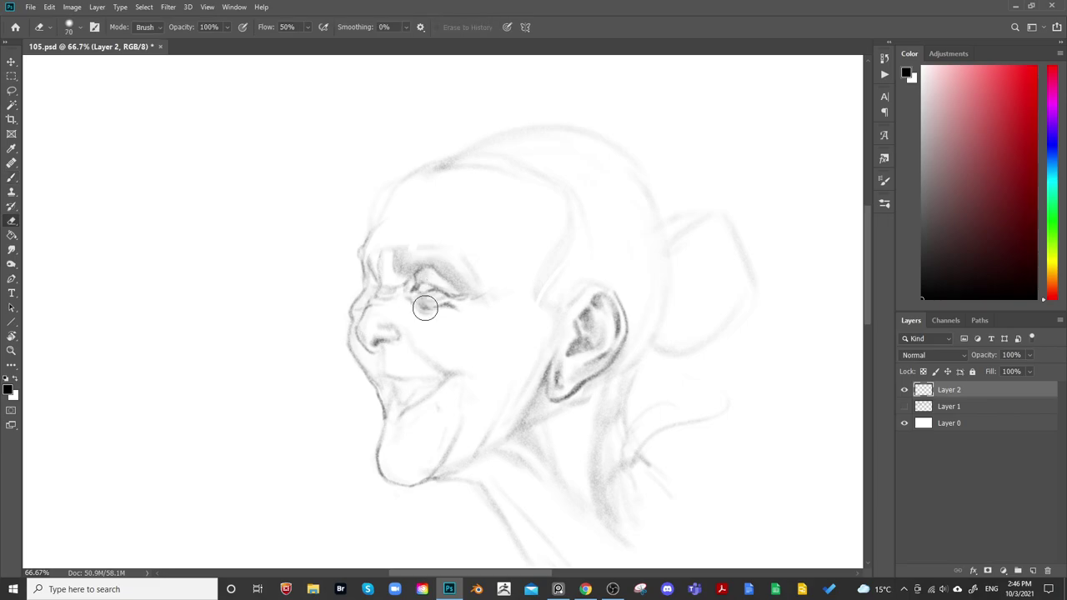
Check the head with its detailed eye in a horizontally flipped view, and restore the original orientation
drag(585, 301, 604, 246)
key(ctrl+shift+h)
drag(702, 364, 582, 386)
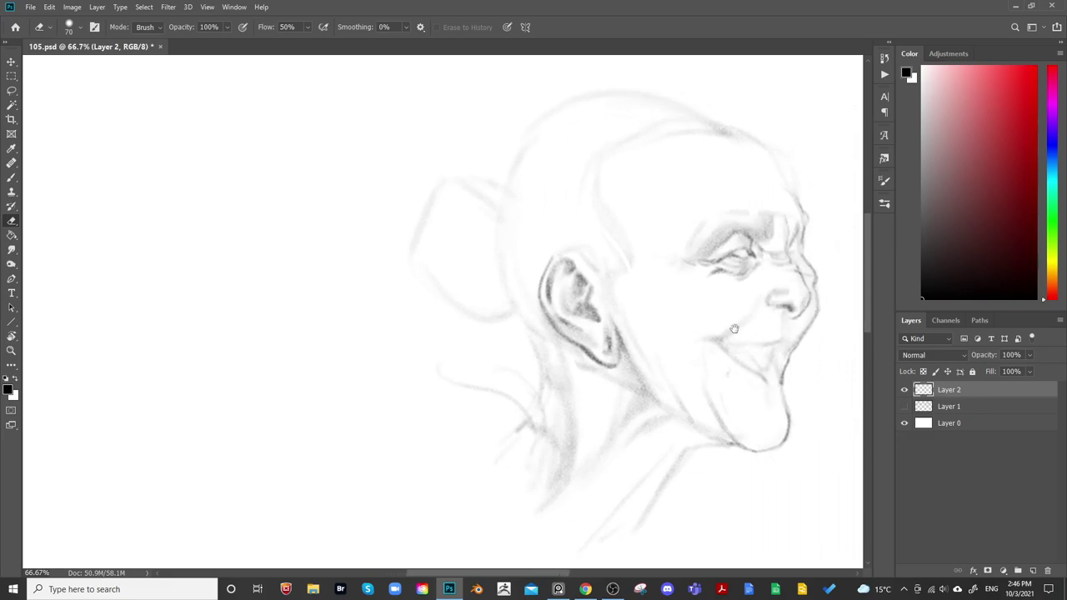
drag(788, 388, 710, 437)
key(ctrl+shift+h)
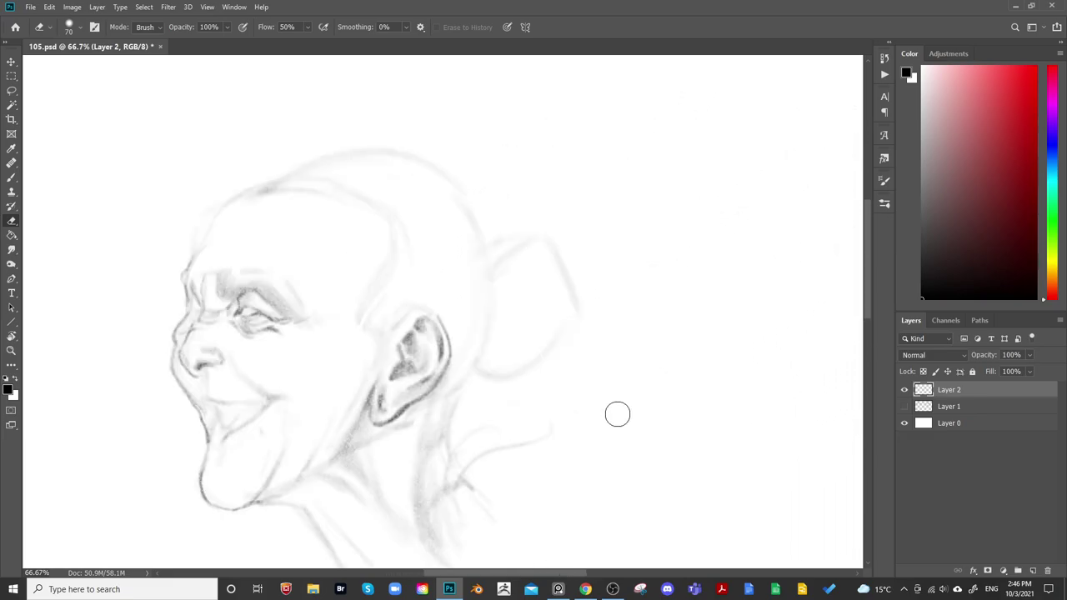
Sharpen the inner part of the eye with dark strokes from a 30 px brush
key(b)
drag(469, 322, 565, 315)
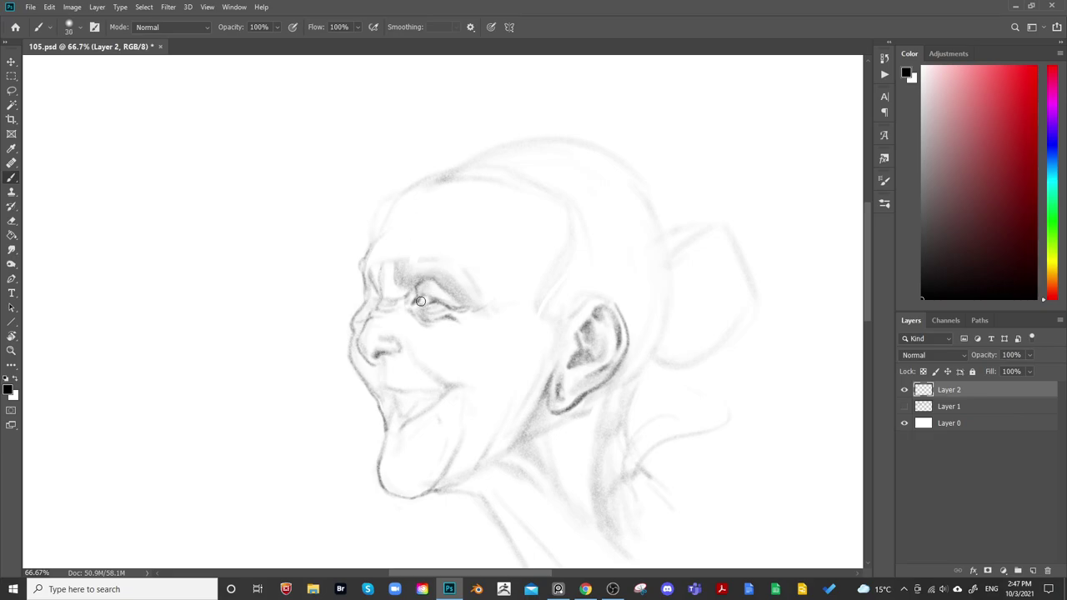
Darken the near eye and draw the far eye with short, fine brush strokes below the brow
drag(425, 296, 423, 302)
drag(417, 290, 415, 296)
key([)
key(bracketleft)
key(bracketright)
key(bracketleft)
key(bracketleft)
drag(369, 283, 364, 270)
Mirror the canvas horizontally to refine the contour beside the far eye with the Eraser and Brush, and restore its orientation
drag(605, 378, 629, 264)
key(ctrl+shift+h)
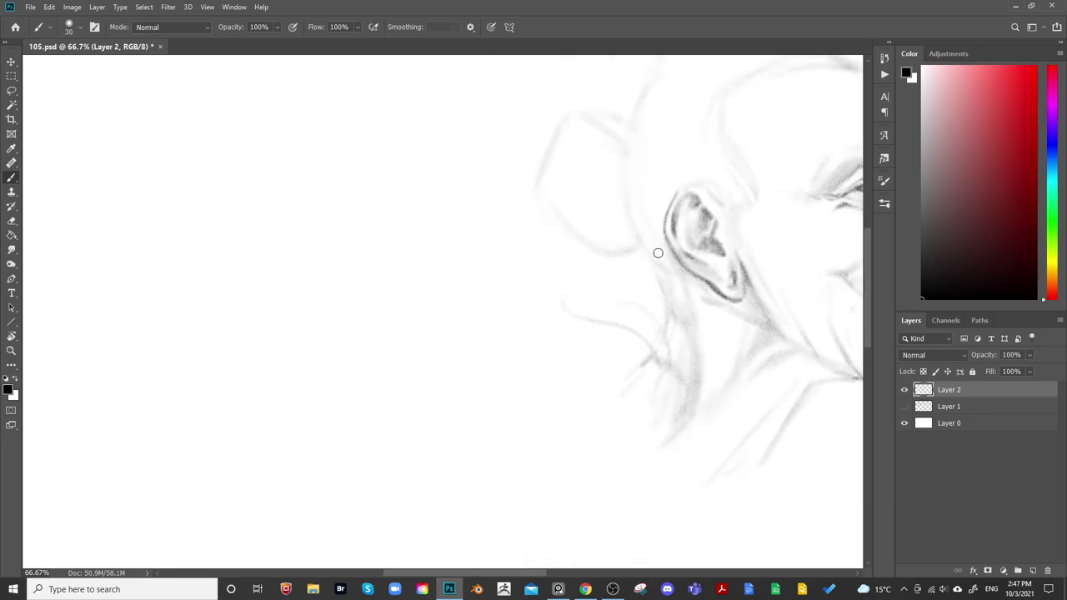
drag(782, 259, 469, 393)
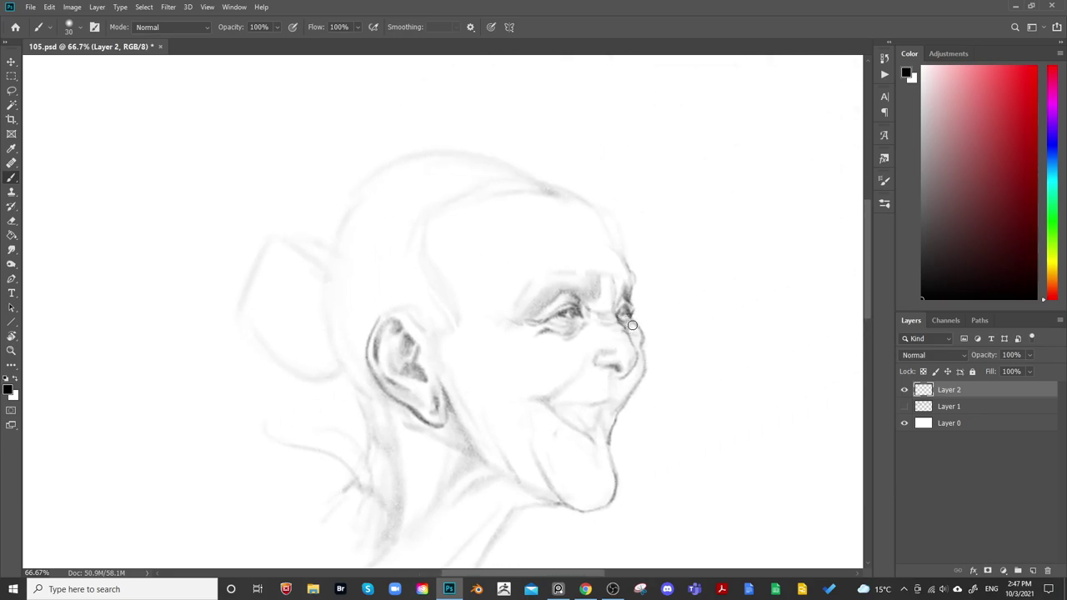
drag(650, 315, 479, 335)
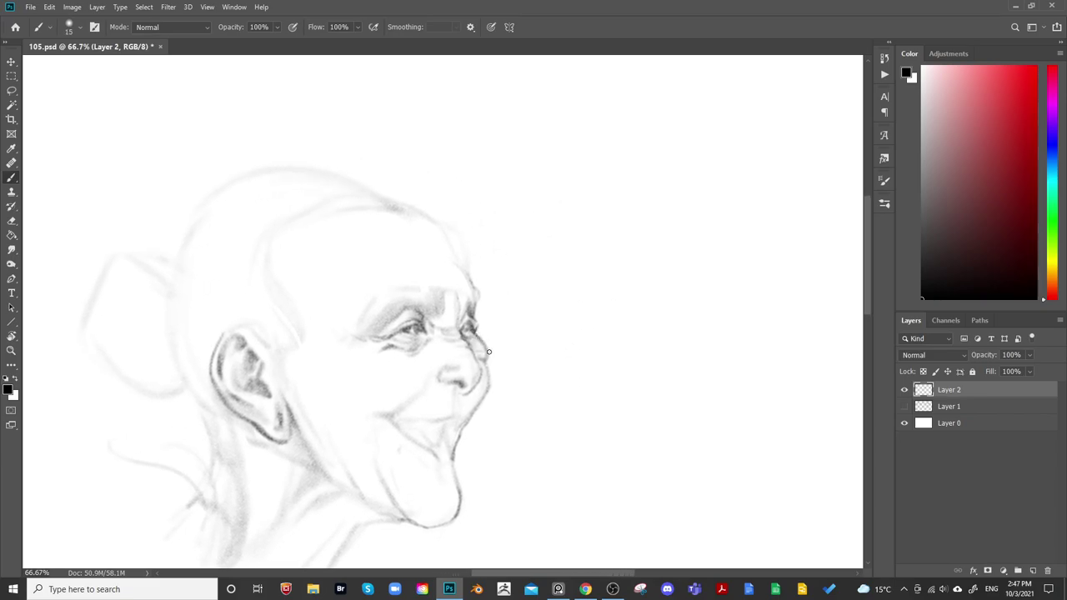
key(e)
drag(482, 334, 490, 352)
key(b)
drag(475, 415, 615, 324)
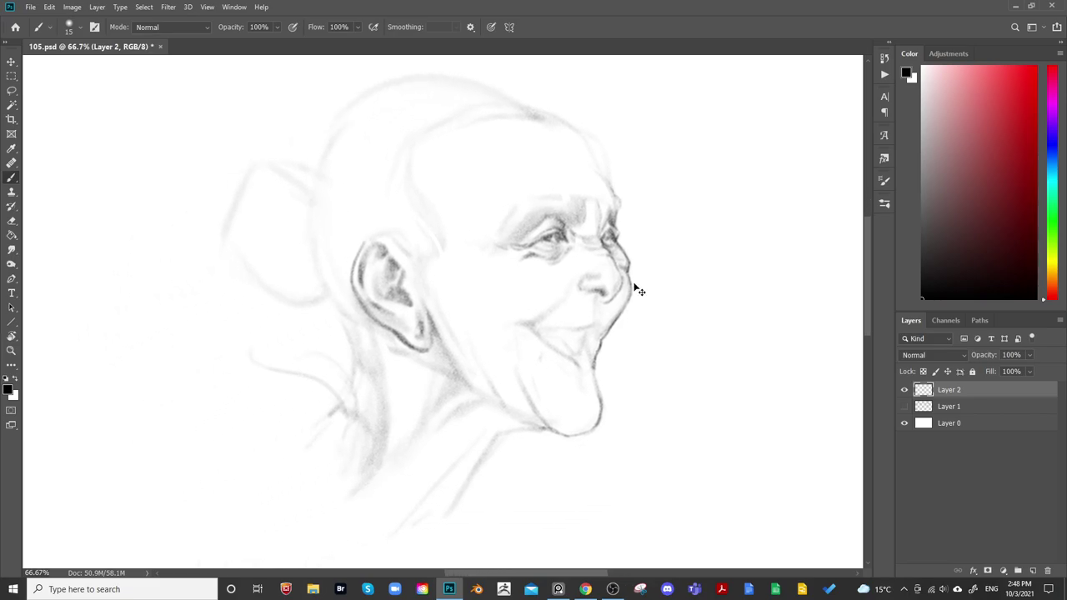
key(ctrl+shift+h)
Draw the smile fold from beside the nostril past the mouth corner and into the lower cheek
drag(445, 397, 681, 413)
drag(504, 398, 566, 413)
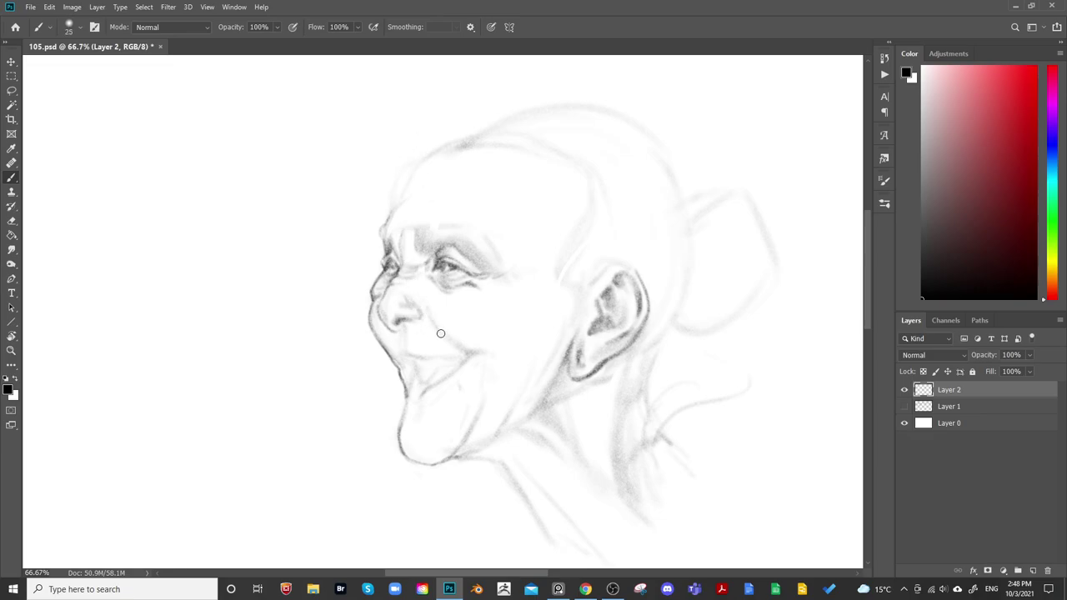
key(bracketright)
key(bracketright)
key(bracketleft)
key(bracketleft)
drag(443, 339, 473, 354)
key(bracketright)
key(bracketright)
drag(488, 356, 500, 367)
key(bracketright)
key(bracketright)
key(bracketleft)
key(bracketleft)
key(bracketleft)
key(bracketright)
key(bracketright)
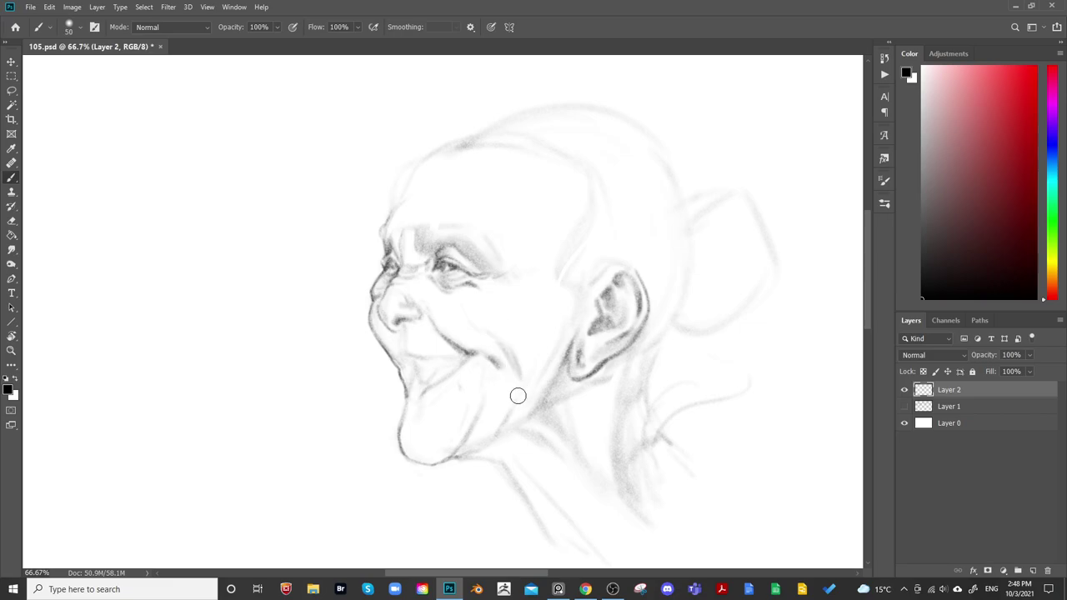
Extend the cheek fold from beside the mouth down to the jawline
key(bracketleft)
key(bracketleft)
drag(514, 363, 514, 408)
key(bracketright)
key(bracketleft)
key(bracketleft)
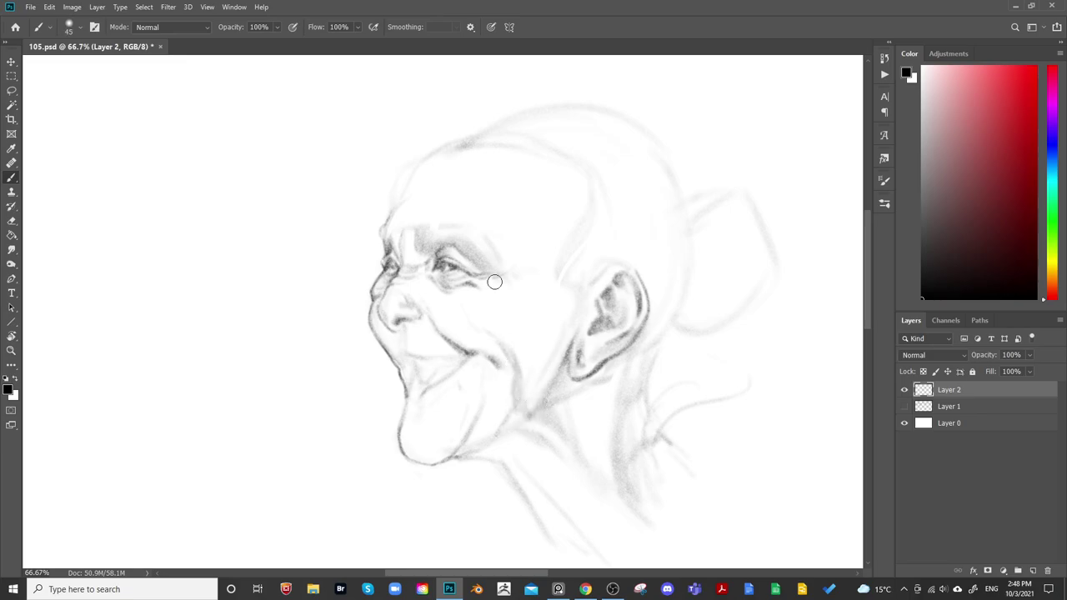
Add finer wrinkles around the cheek fold and beside the chin, varying the brush size
key(bracketright)
key(bracketright)
key(bracketleft)
key(bracketleft)
key(bracketleft)
key(bracketleft)
key(bracketright)
key(bracketright)
key(bracketright)
key(bracketright)
key(bracketright)
key(bracketright)
key(bracketright)
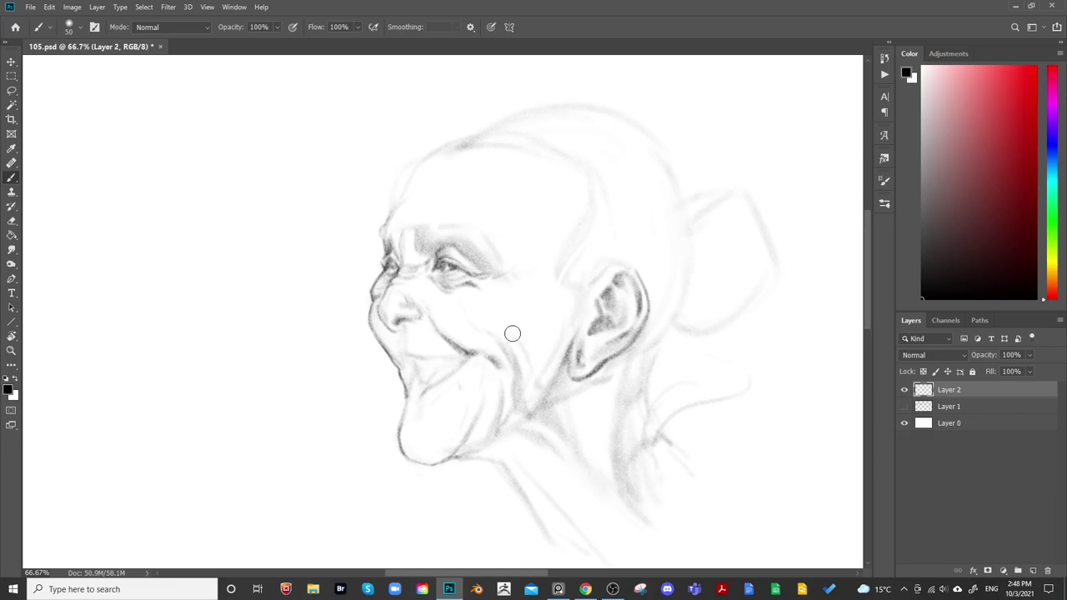
Shade the cheek hollow between the smile fold and the ear with a soft brush enlarged to 100
key(bracketright)
key(bracketright)
key(bracketright)
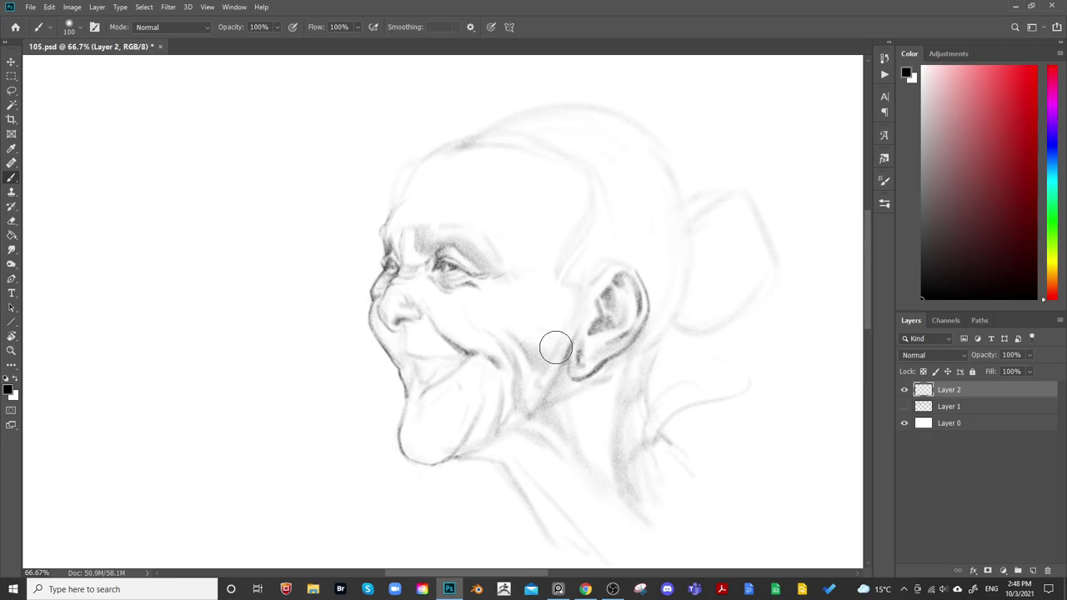
Mirror the canvas horizontally to examine the overall portrait, and restore its orientation
key(ctrl+minus)
key(ctrl+minus)
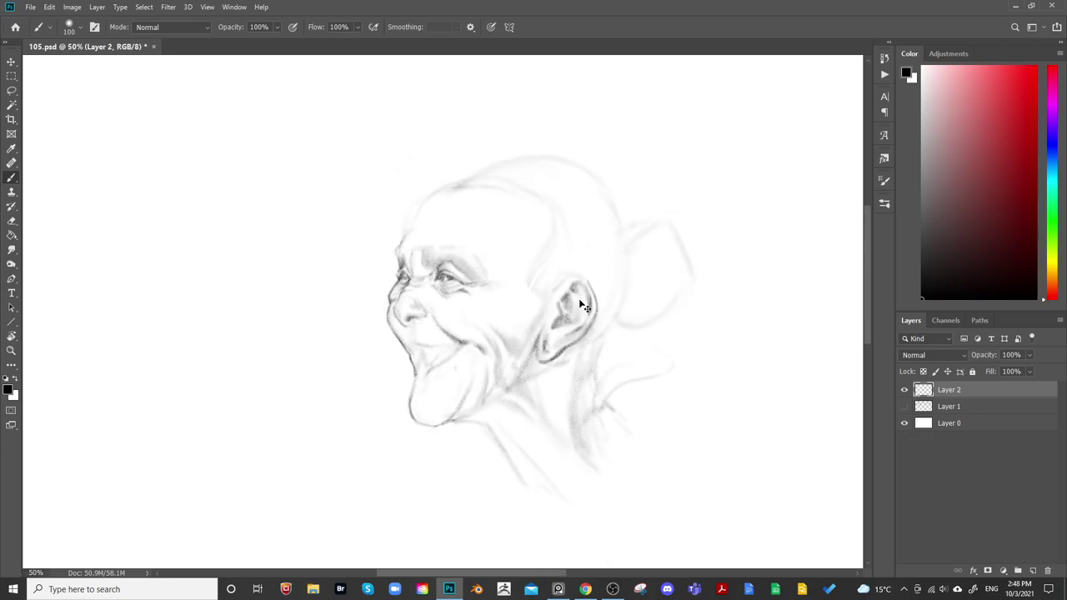
drag(650, 312, 656, 254)
key(ctrl+shift+h)
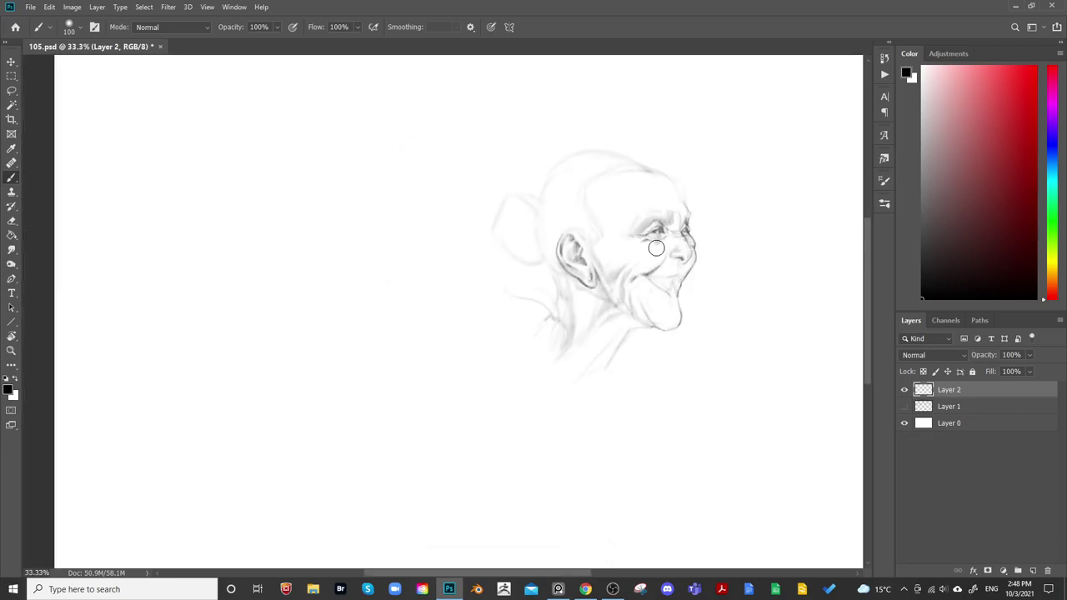
key(ctrl+shift+h)
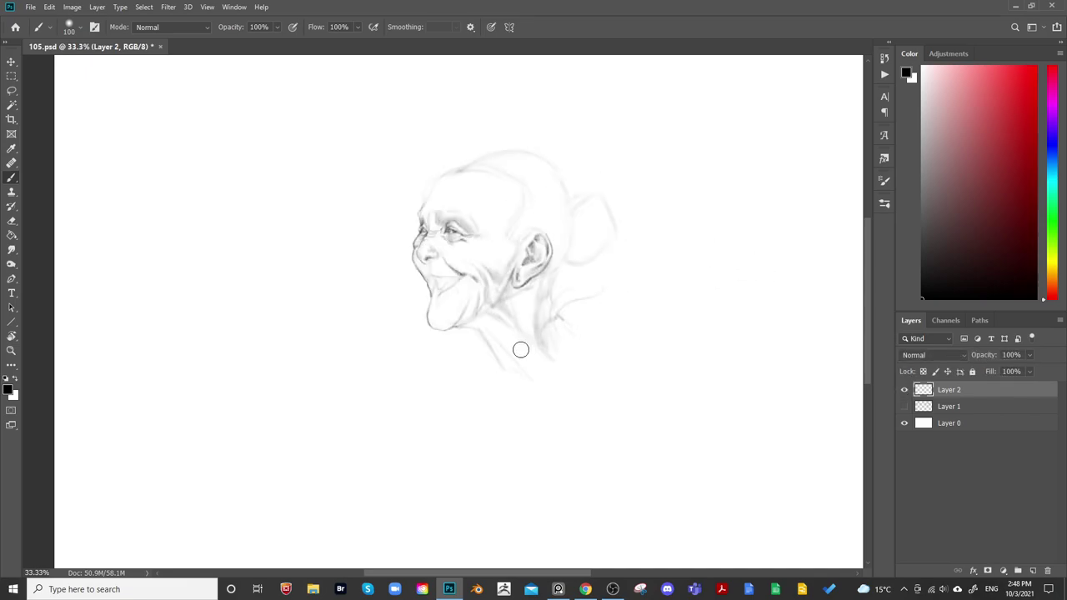
Shade the underside of the nose and the nostril, adjusting the brush size between strokes
key(ctrl+plus)
key(ctrl+plus)
drag(464, 284, 505, 385)
key(bracketleft)
key(bracketleft)
key(bracketleft)
key(bracketleft)
key(bracketleft)
key(bracketleft)
key(bracketleft)
key(bracketleft)
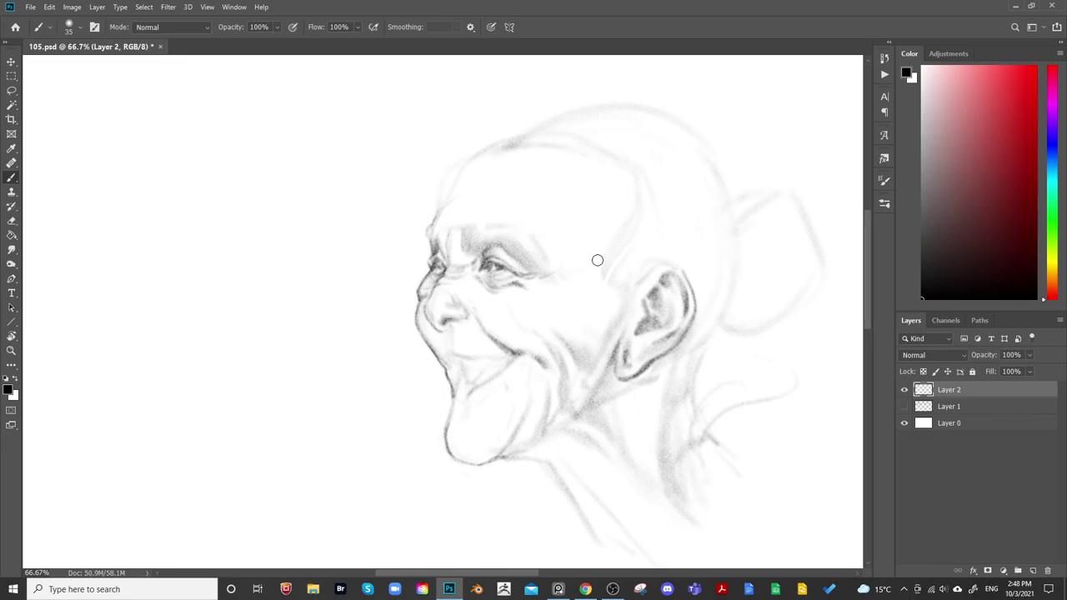
key(bracketright)
key(bracketright)
key(bracketright)
mouse_move(450, 326)
mouse_down()
mouse_move(461, 328)
mouse_move(445, 342)
mouse_up()
key(bracketright)
key(bracketright)
key(bracketleft)
key(bracketleft)
key(bracketleft)
key(bracketright)
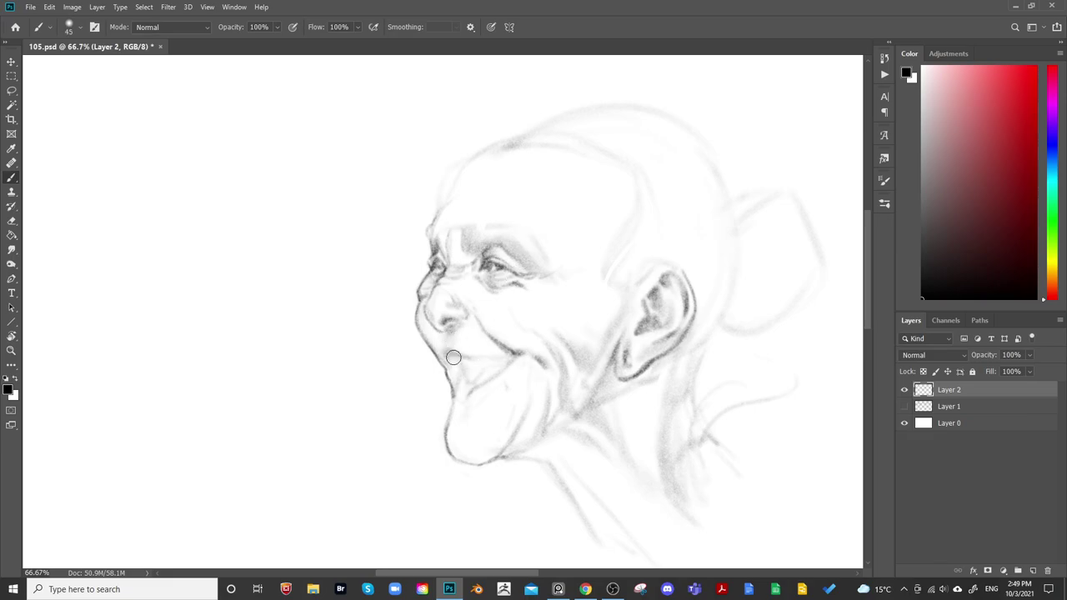
Fill the open mouth with dark shading, leaving the tooth on the lower gum light
key(bracketleft)
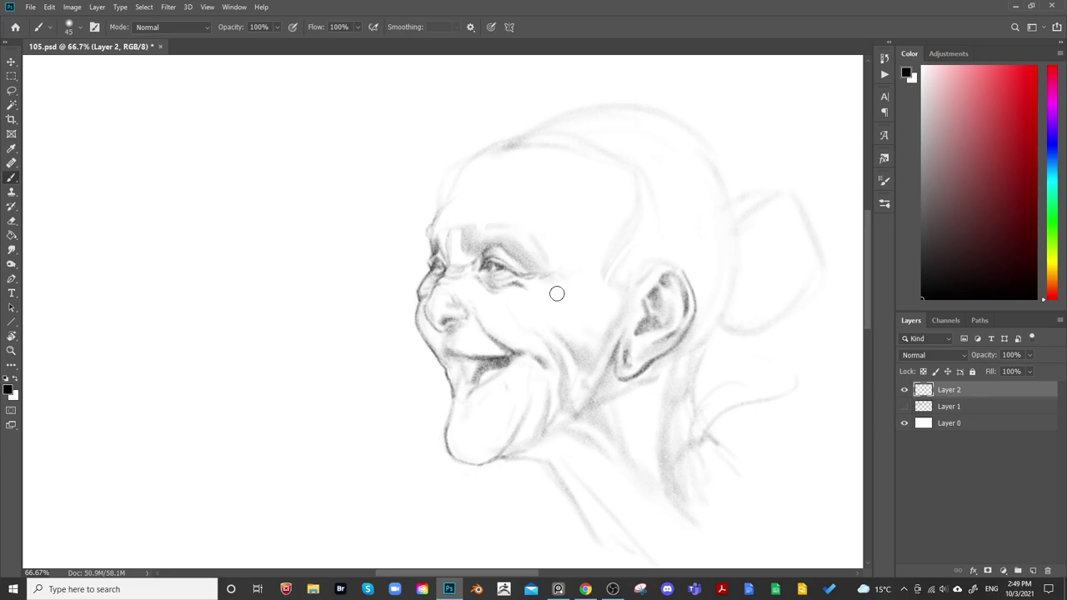
key(bracketleft)
mouse_move(471, 362)
mouse_down()
mouse_move(471, 382)
mouse_move(483, 359)
mouse_move(464, 385)
mouse_move(457, 349)
mouse_move(458, 364)
mouse_move(472, 360)
mouse_up()
key(bracketright)
key(bracketright)
key(bracketright)
key(bracketright)
key(bracketleft)
key(bracketleft)
key(bracketleft)
key(bracketleft)
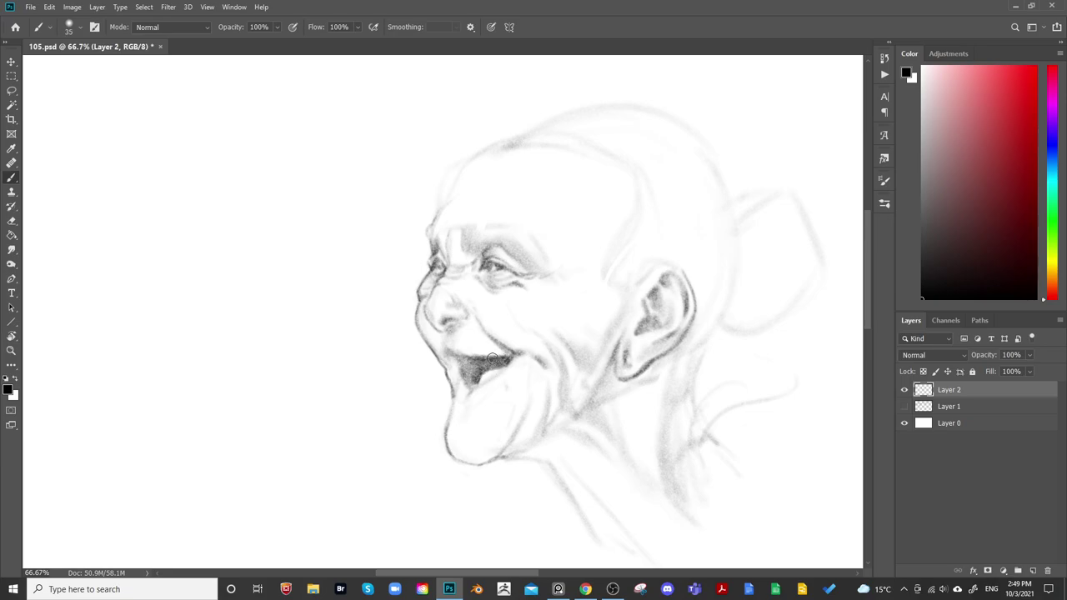
Deepen the mouth interior and sketch light creases below the lower lip
key(bracketright)
key(bracketright)
key(bracketright)
key(bracketleft)
key(bracketleft)
key(bracketleft)
key(bracketright)
key(bracketright)
key(bracketright)
key(bracketleft)
key(bracketleft)
key(bracketright)
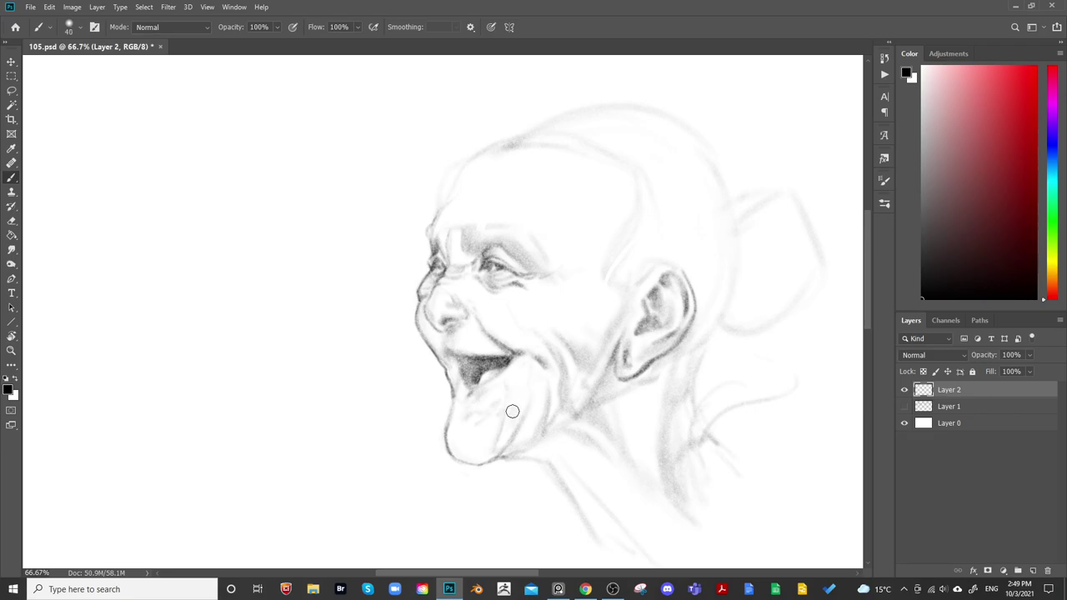
Draw vertical wrinkles from the mouth corner down the side of the chin
key(bracketright)
key(bracketright)
key(bracketright)
key(bracketleft)
key(bracketleft)
key(bracketleft)
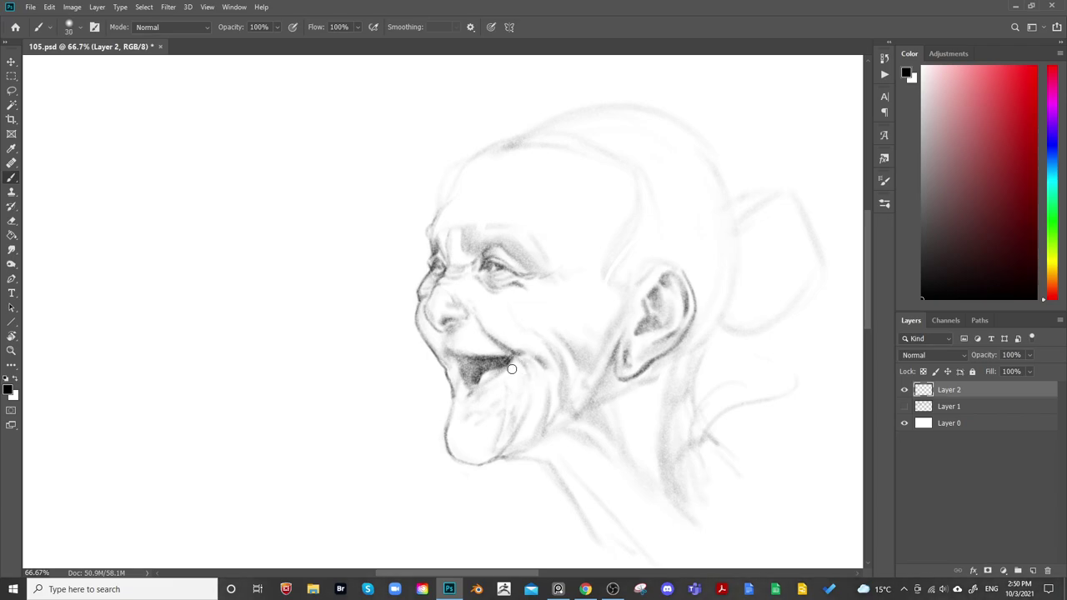
Lighten stray shading on the cheek with an enlarged Eraser and return to the Brush
key(w)
key(e)
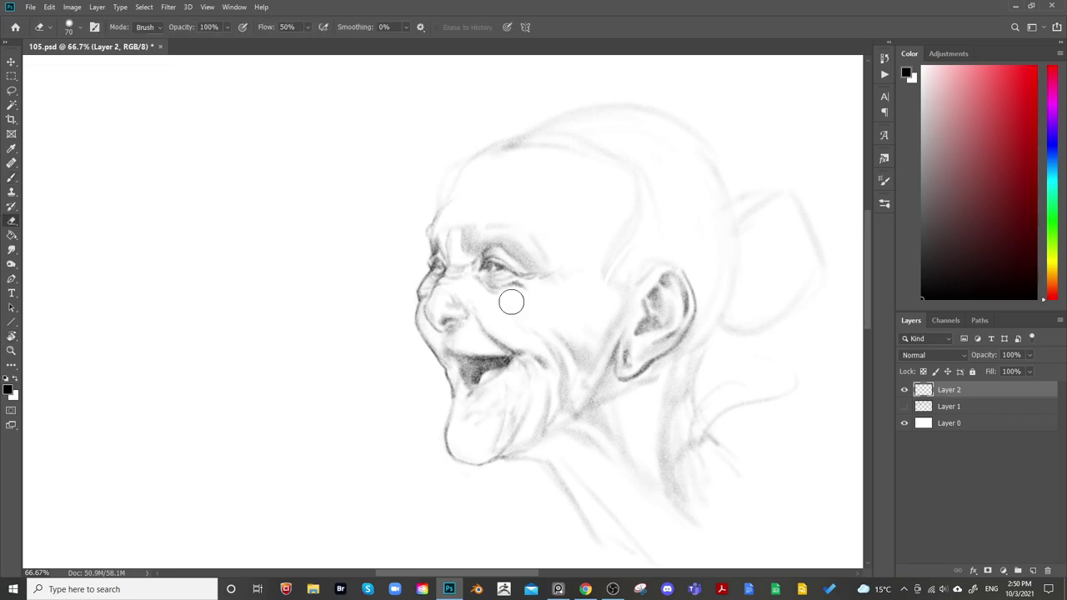
key(bracketright)
key(bracketright)
key(bracketright)
drag(608, 319, 591, 305)
key(b)
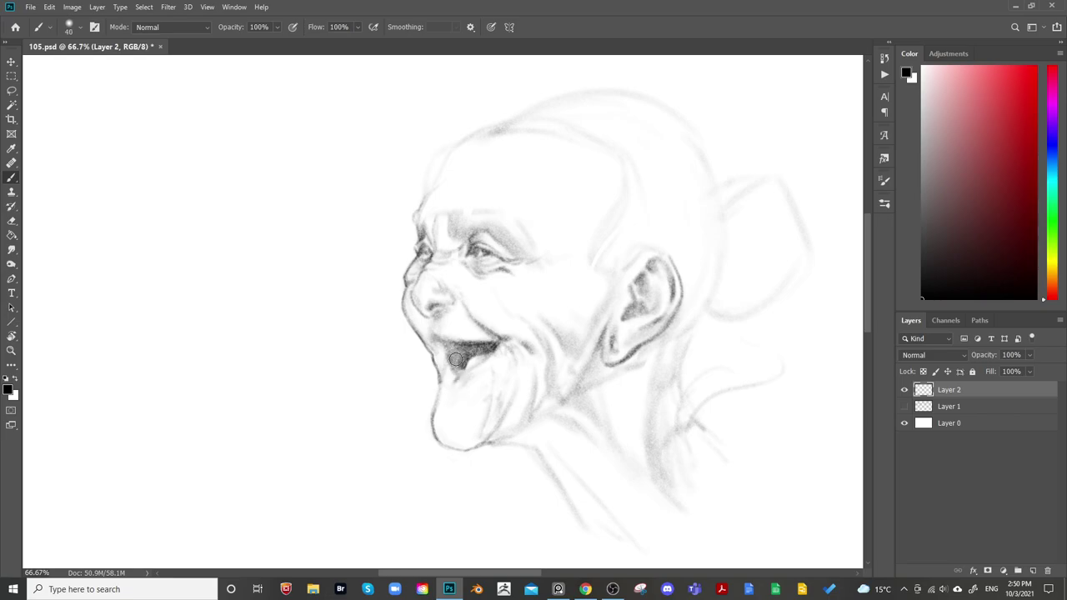
Shade the lower edge and side of the chin with a soft brush enlarged to 80
key(bracketright)
key(bracketright)
key(bracketright)
key(bracketleft)
key(bracketleft)
key(bracketleft)
key(bracketright)
key(bracketright)
key(bracketright)
key(bracketright)
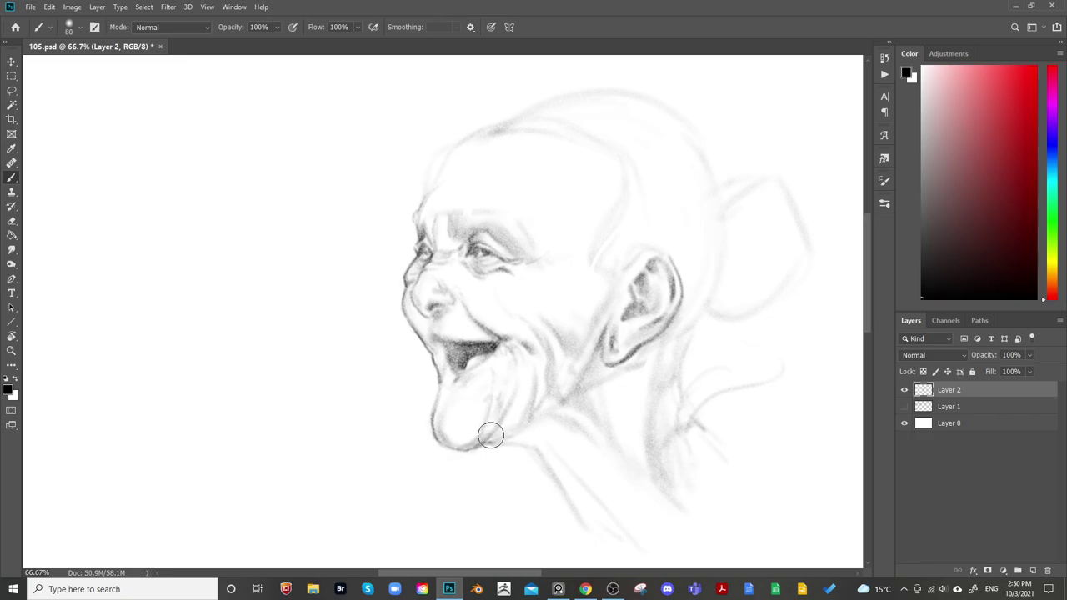
Draw a darker contour along the front of the neck from beneath the chin with a brush size of 35
key(bracketleft)
key(bracketleft)
key(bracketleft)
key(bracketleft)
key(bracketleft)
drag(523, 430, 333, 355)
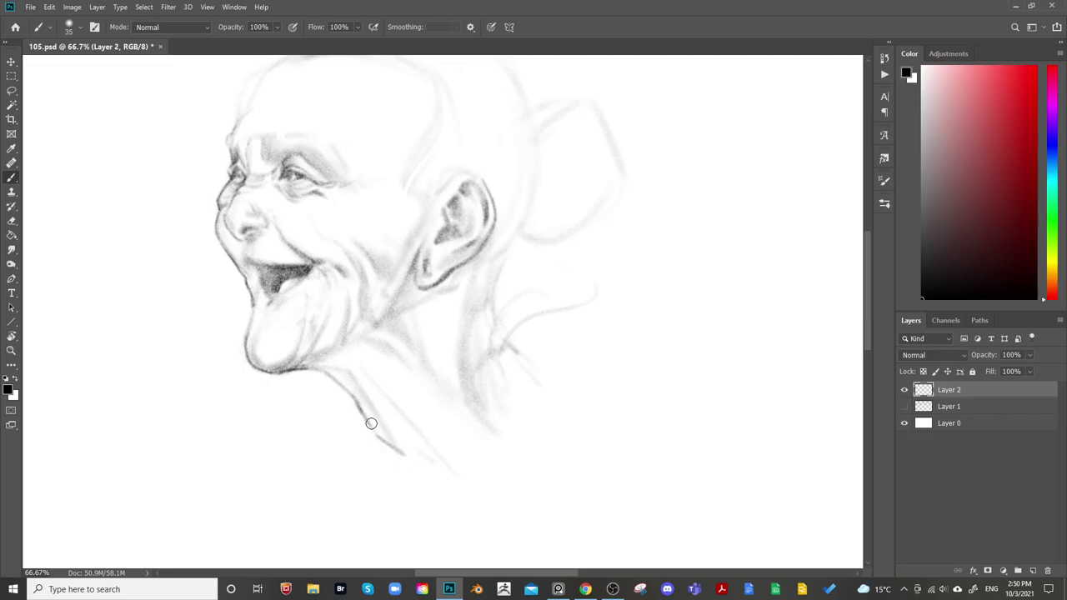
drag(350, 393, 424, 466)
Thicken the front neck contour and draw a dark skin fold running alongside it
key(])
key(])
key(])
key(])
key([)
key([)
key([)
drag(358, 376, 394, 415)
Shade the upper neck below the jaw with a soft brush enlarged to 150
key(bracketright)
key(bracketright)
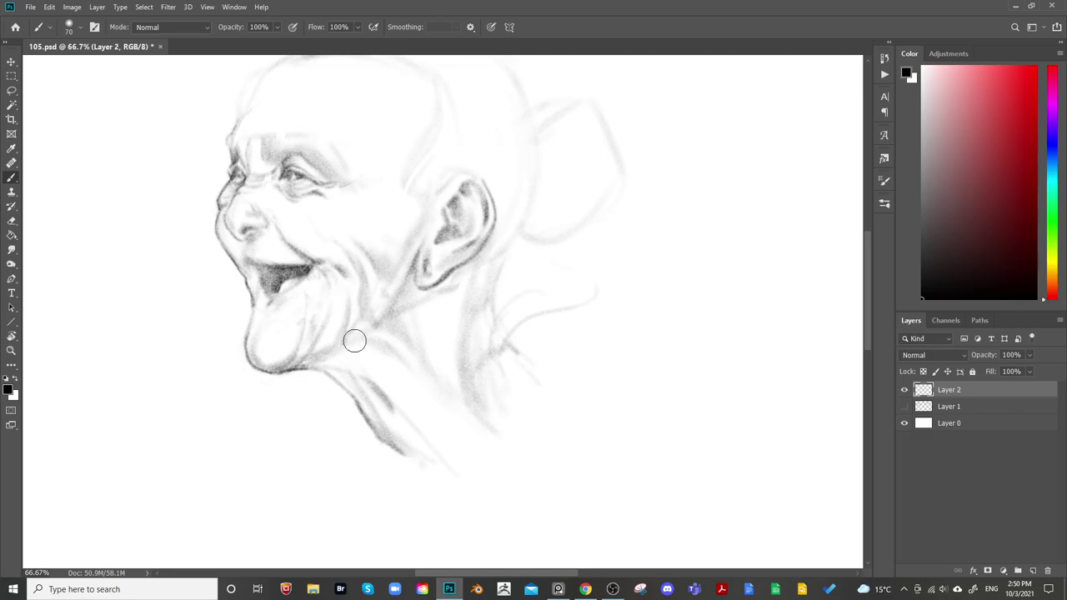
key(bracketright)
key(bracketright)
key(bracketright)
key(bracketright)
key(bracketright)
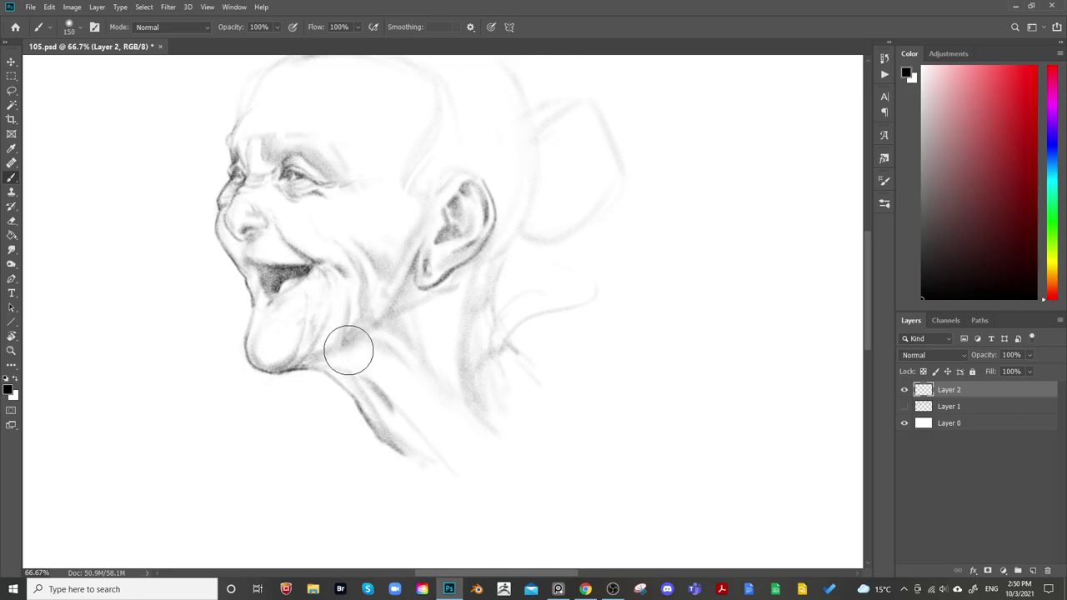
mouse_move(363, 360)
mouse_down()
mouse_move(388, 359)
mouse_move(420, 398)
mouse_up()
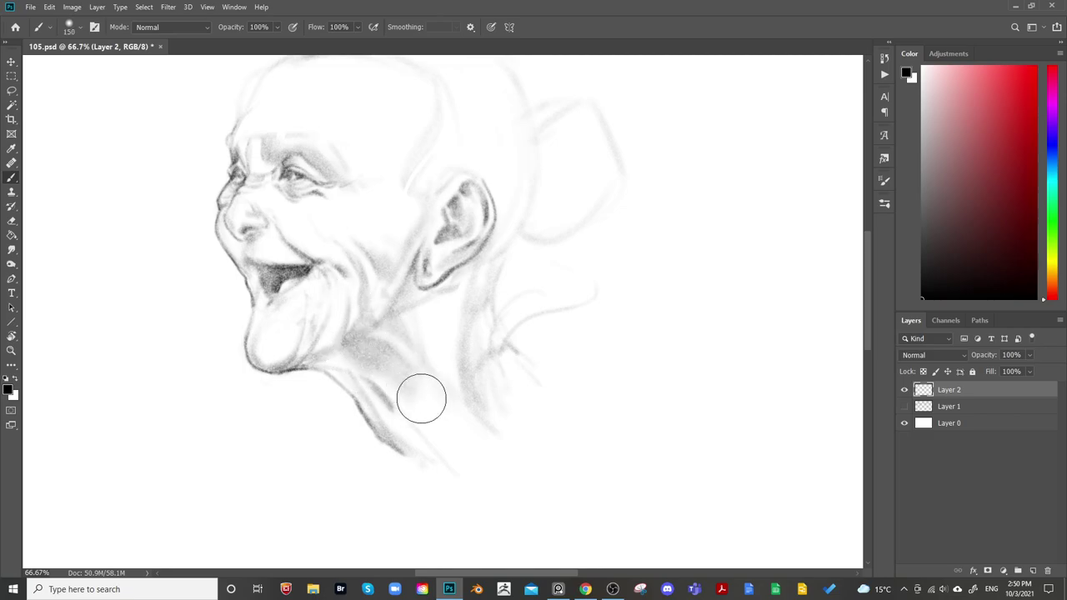
Shade the side of the neck broadly below the jaw with a soft brush enlarged to 300
key(bracketright)
key(bracketright)
key(bracketright)
key(bracketright)
key(bracketright)
key(bracketright)
key(bracketright)
key(bracketright)
key(bracketright)
key(bracketright)
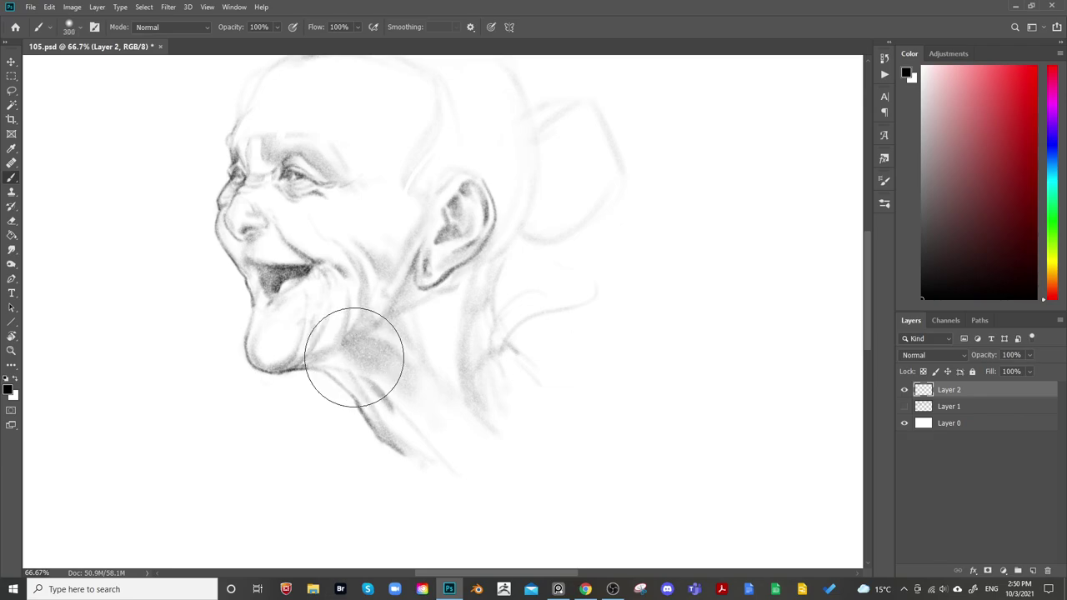
Deepen the shadow directly beneath the jaw toward the chin, reducing the brush to about 100
key(bracketleft)
key(bracketleft)
key(bracketleft)
key(bracketleft)
key(bracketleft)
key(bracketleft)
key(bracketleft)
key(bracketleft)
key(bracketleft)
key(bracketleft)
key(bracketleft)
key(bracketleft)
key(bracketleft)
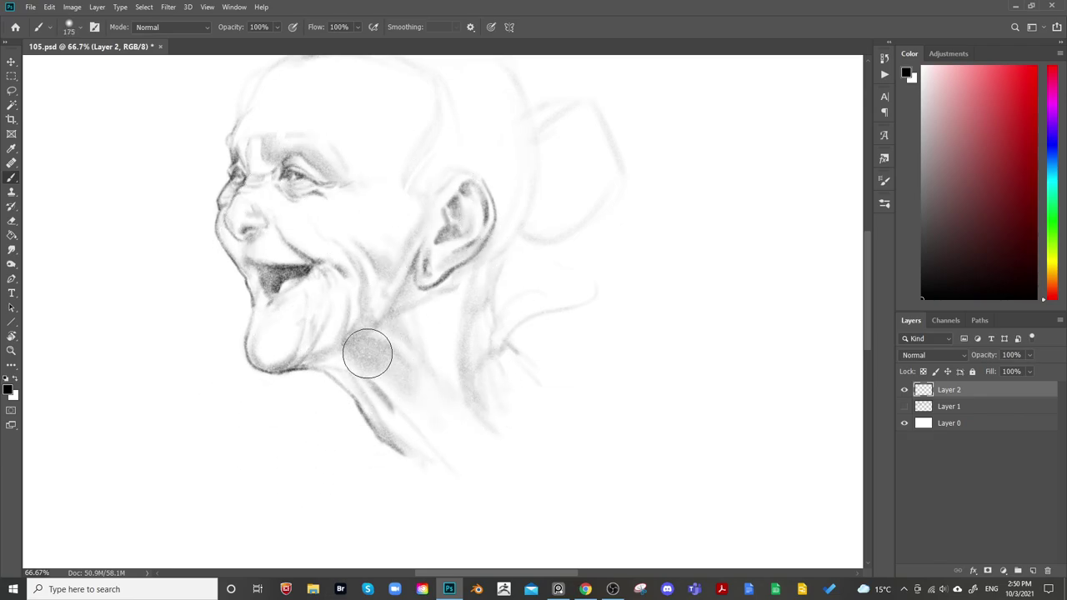
key(bracketright)
key(bracketright)
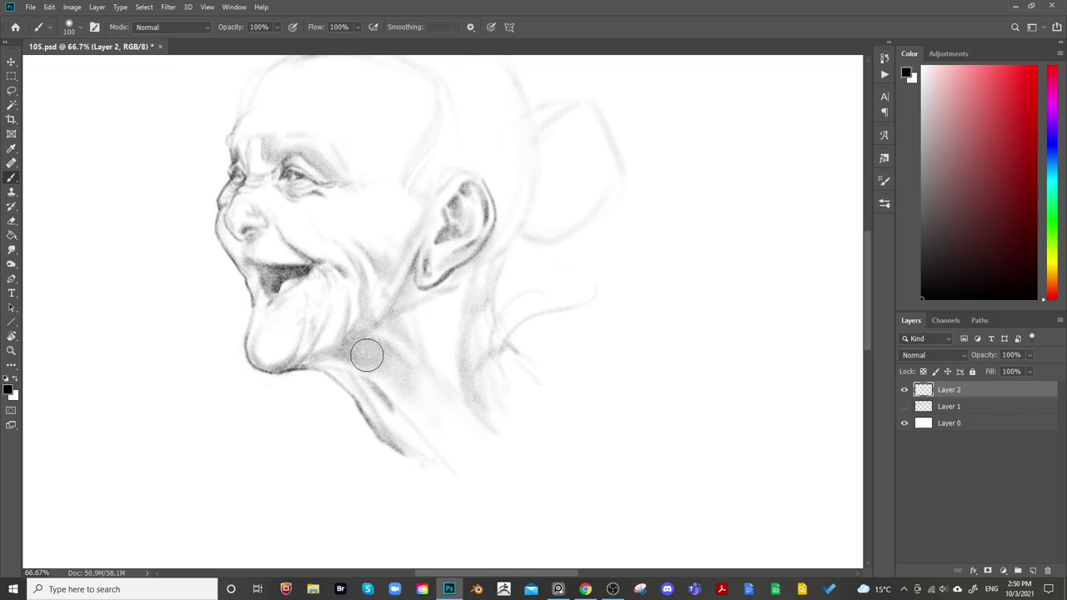
mouse_move(371, 352)
mouse_down()
mouse_move(416, 407)
mouse_move(358, 348)
mouse_move(292, 325)
mouse_move(342, 360)
mouse_move(310, 363)
mouse_move(345, 369)
mouse_up()
key(bracketleft)
key(bracketleft)
key(bracketleft)
key(bracketleft)
key(bracketright)
key(bracketright)
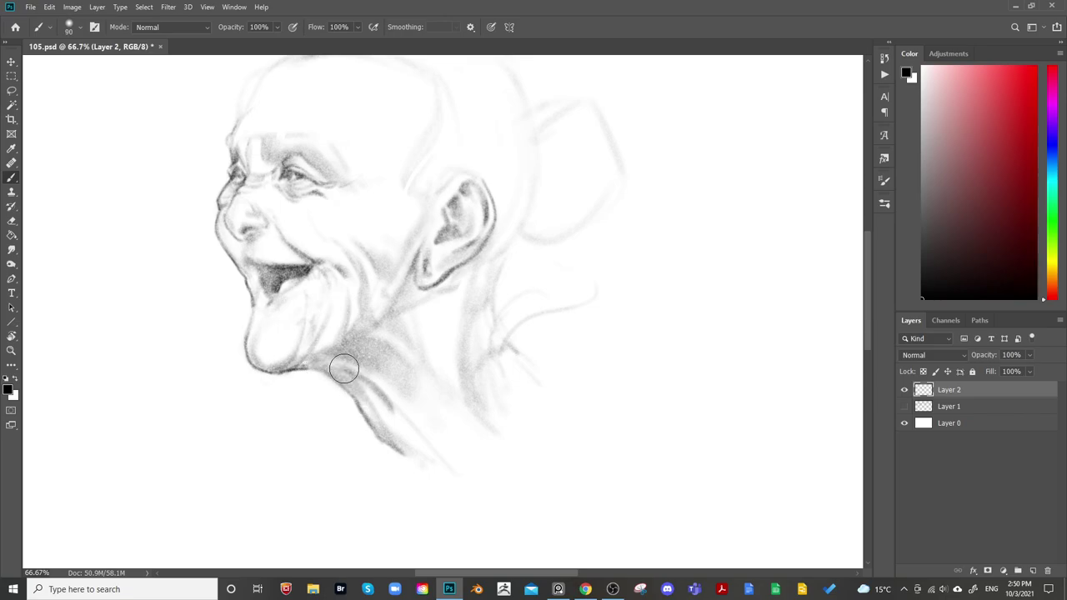
Define the front neck contour just behind the chin with a fine brush of size 20
key(bracketleft)
key(bracketleft)
key(bracketleft)
key(bracketleft)
key(bracketleft)
key(bracketleft)
key(bracketleft)
drag(331, 381, 356, 402)
Mirror the canvas to check the portrait's proportions, and flip it back to its original orientation
key(ctrl+minus)
key(ctrl+minus)
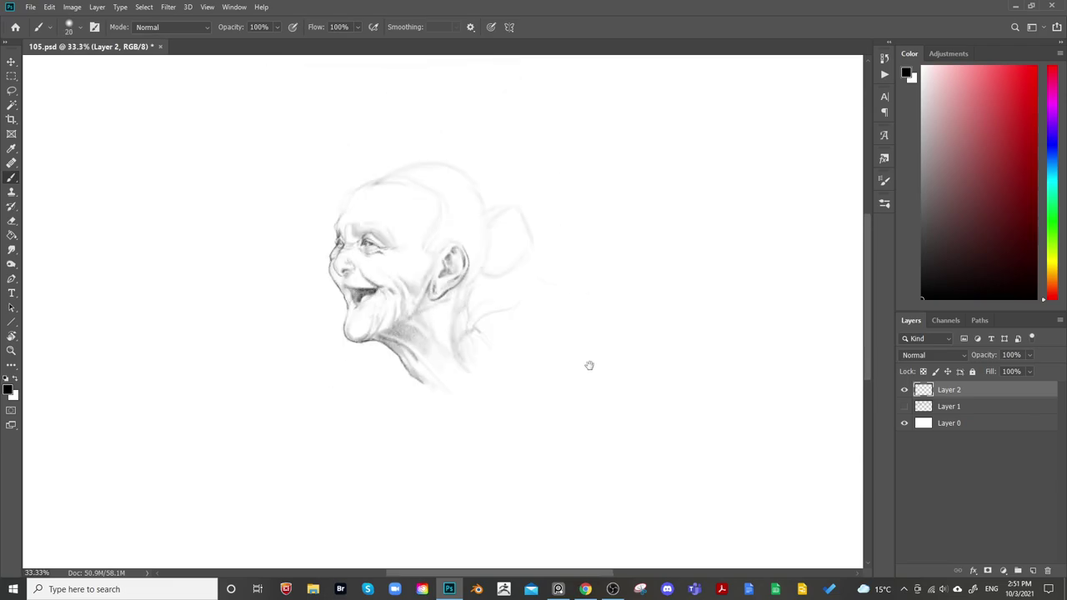
drag(588, 364, 635, 323)
key(ctrl+h)
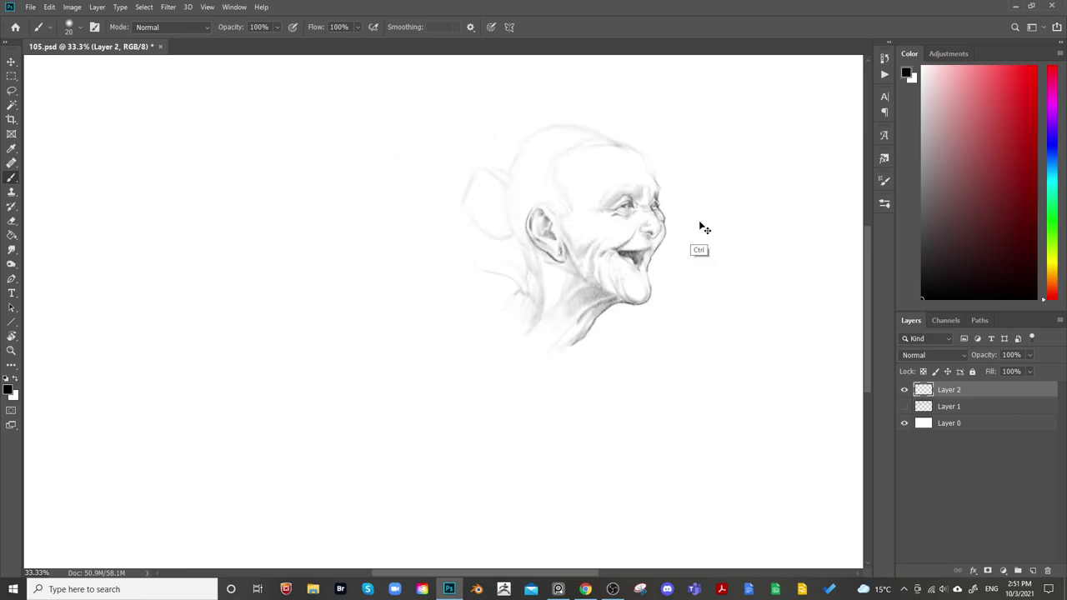
key(h)
scroll(645, 247, up, 3)
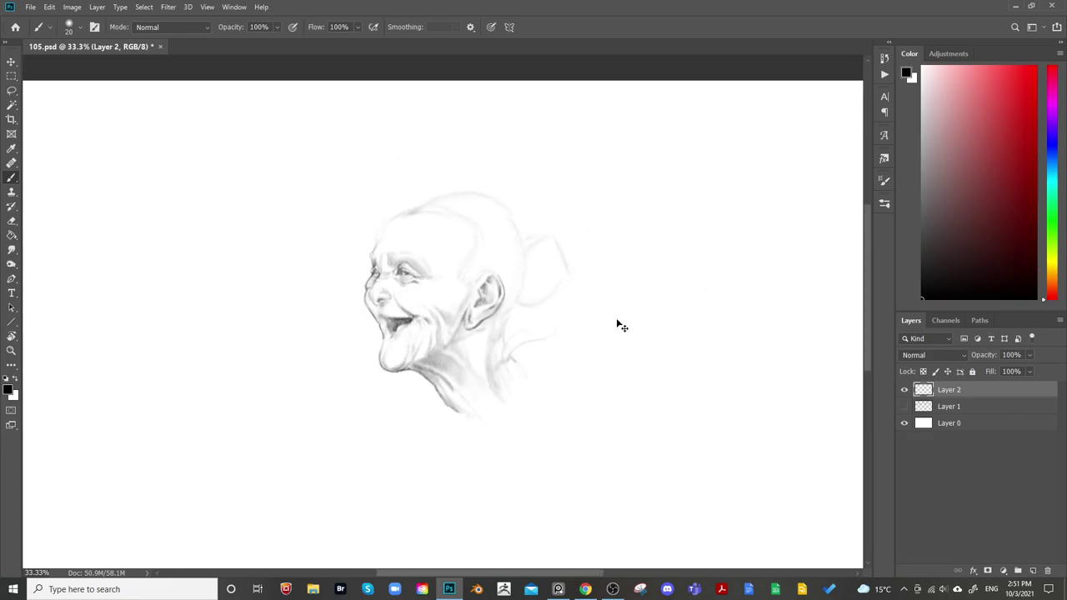
Darken the skin fold and brow area above the nearer eye with a small soft brush
key(ctrl+plus)
key(ctrl+plus)
drag(463, 299, 480, 376)
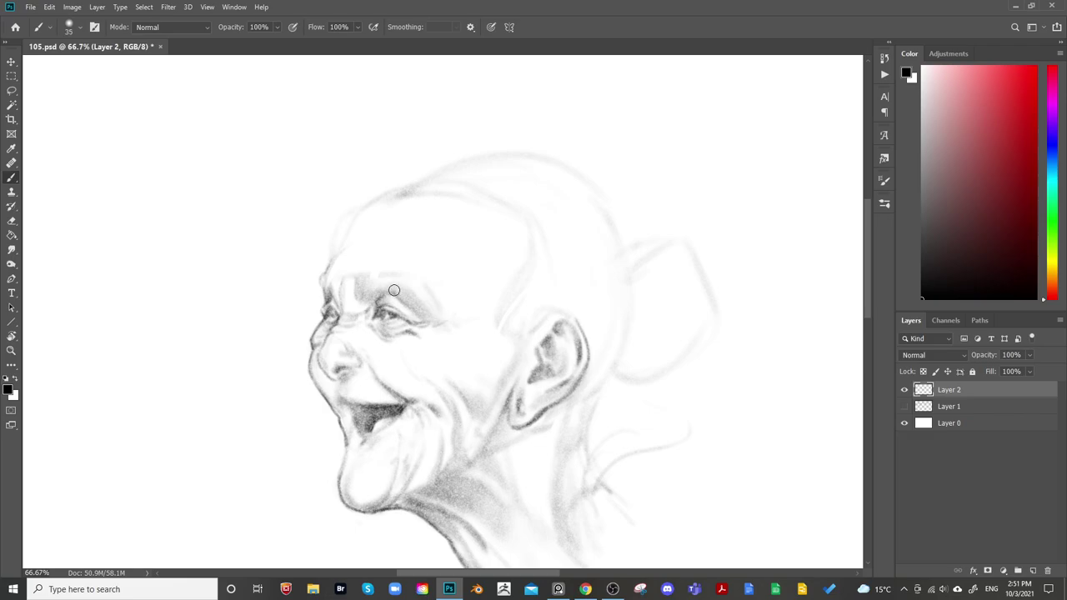
key(bracketright)
key(bracketright)
key(bracketright)
drag(391, 287, 406, 296)
key(bracketleft)
key(bracketleft)
Draw curved wrinkles across the lower forehead and continue them down around the outer end of the brow
key(bracketright)
key(bracketright)
key(bracketright)
key(bracketright)
key(bracketright)
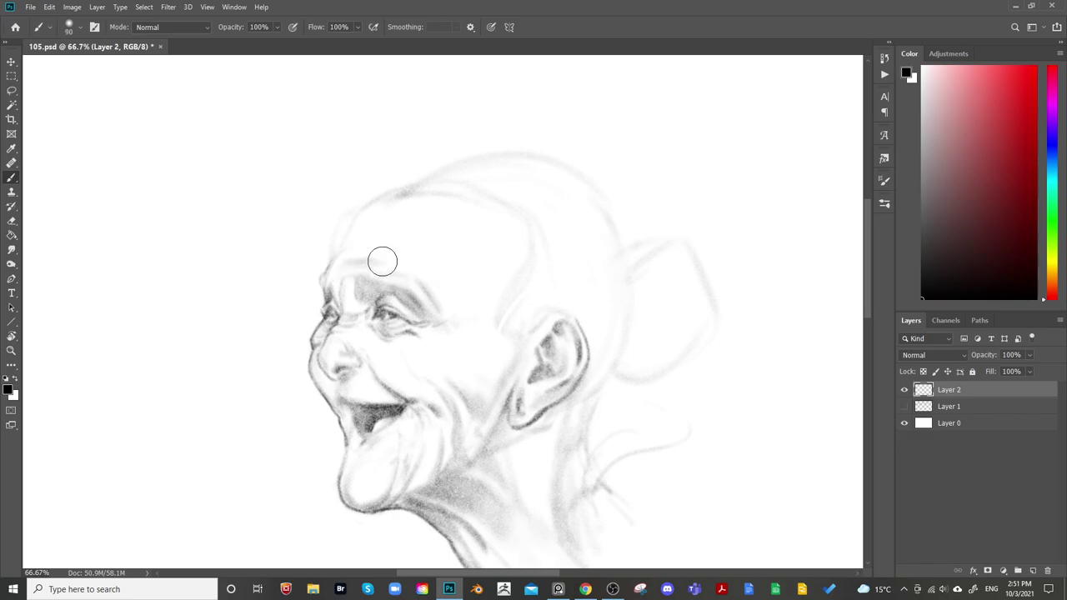
key(bracketleft)
key(bracketleft)
key(bracketleft)
key(bracketleft)
key(bracketright)
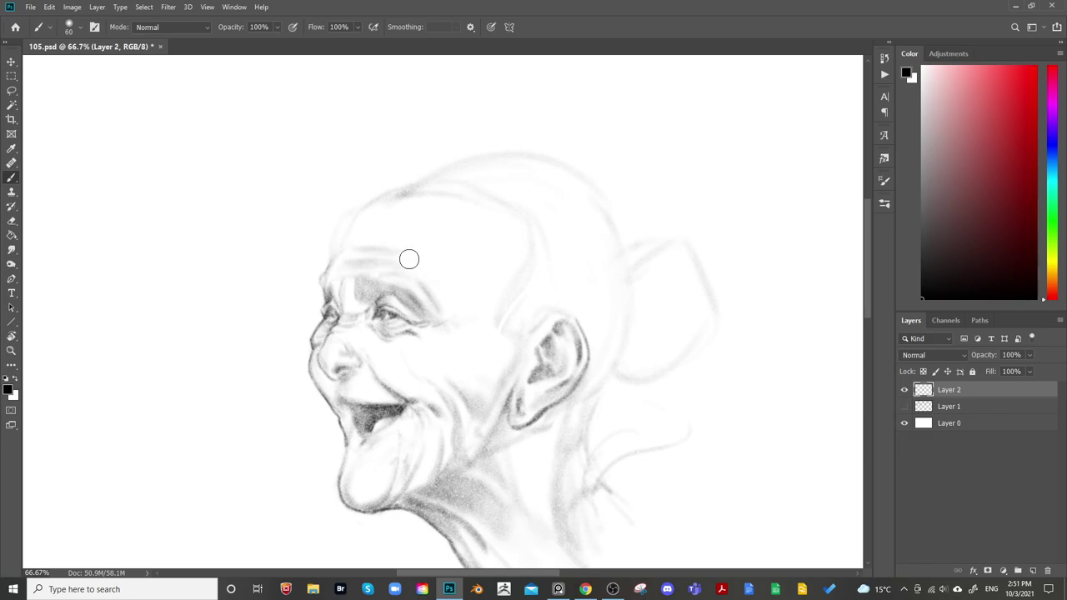
key(bracketleft)
key(bracketleft)
key(bracketright)
drag(421, 290, 437, 308)
Shade the temple behind the brow with a soft brush enlarged to 175
key(bracketright)
key(bracketright)
key(bracketright)
key(bracketright)
key(bracketright)
key(bracketright)
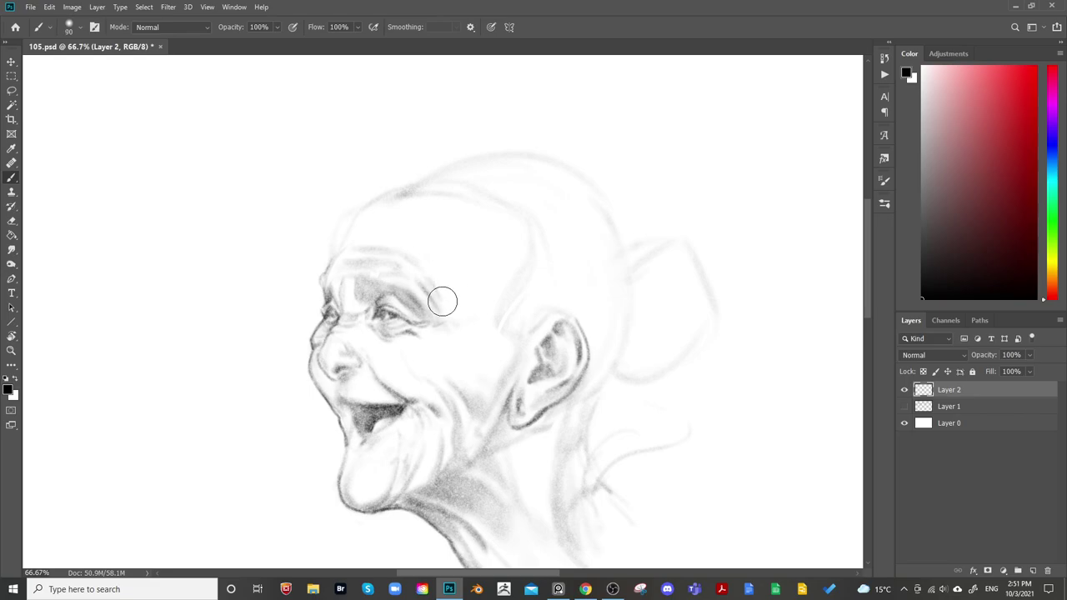
key(bracketright)
key(bracketright)
key(bracketright)
key(bracketright)
drag(450, 297, 478, 286)
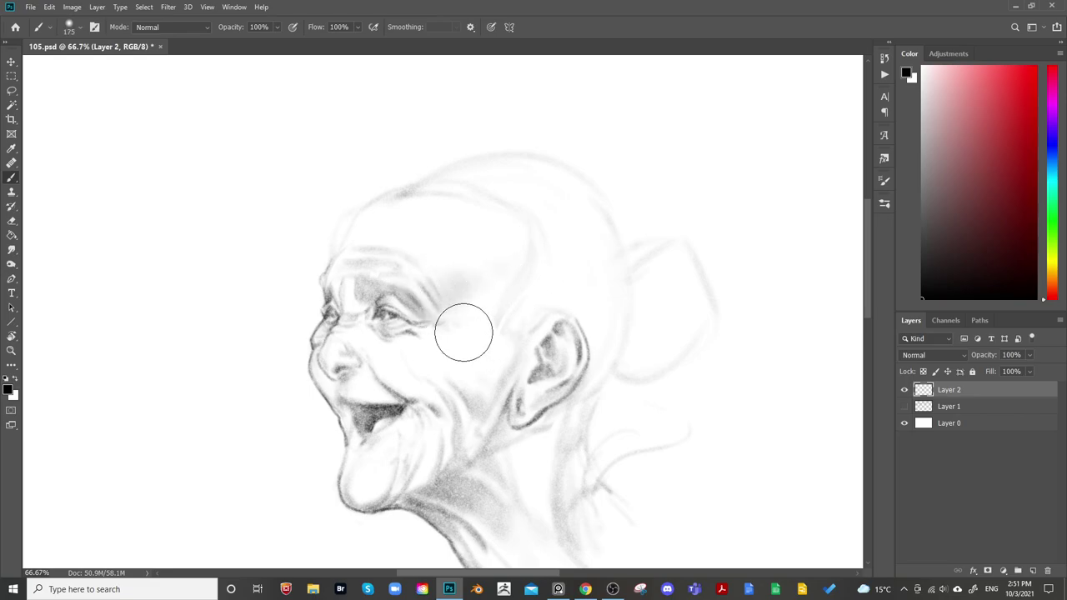
Draw crow's-feet wrinkles at the outer corner of the nearer eye with a brush size of 40
key(bracketleft)
key(bracketleft)
key(bracketleft)
key(bracketleft)
key(bracketleft)
key(bracketleft)
key(bracketleft)
key(bracketleft)
key(bracketright)
drag(430, 331, 456, 333)
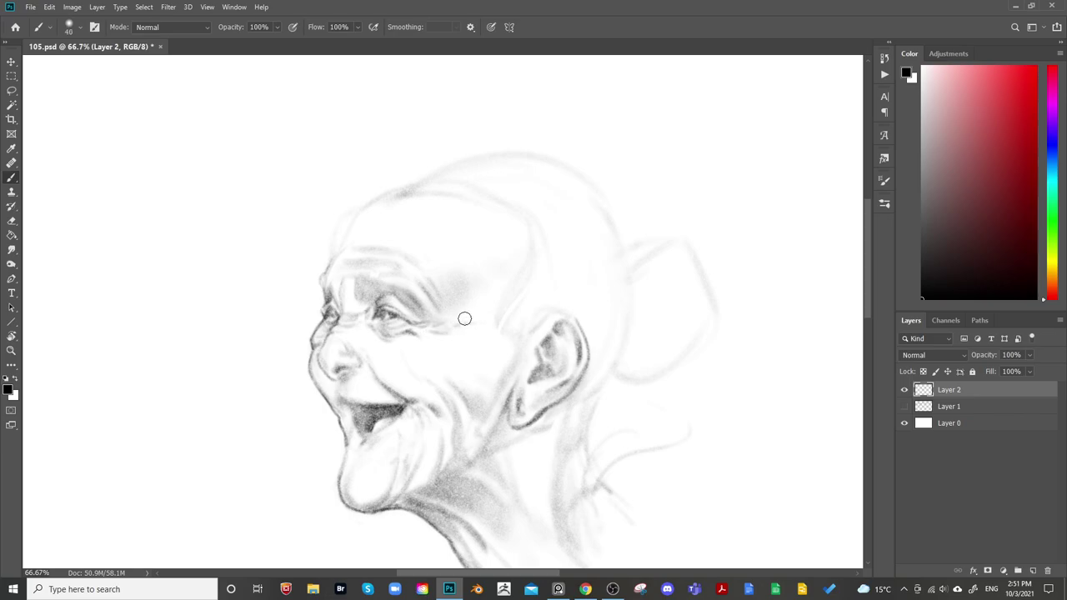
Extend the crow's-feet lines toward the temple and darken the forehead's outer contour with a fine brush
key(bracketright)
key(bracketleft)
key(bracketleft)
Clean up the outer edge of the forehead contour with the eraser reduced to 45
key(e)
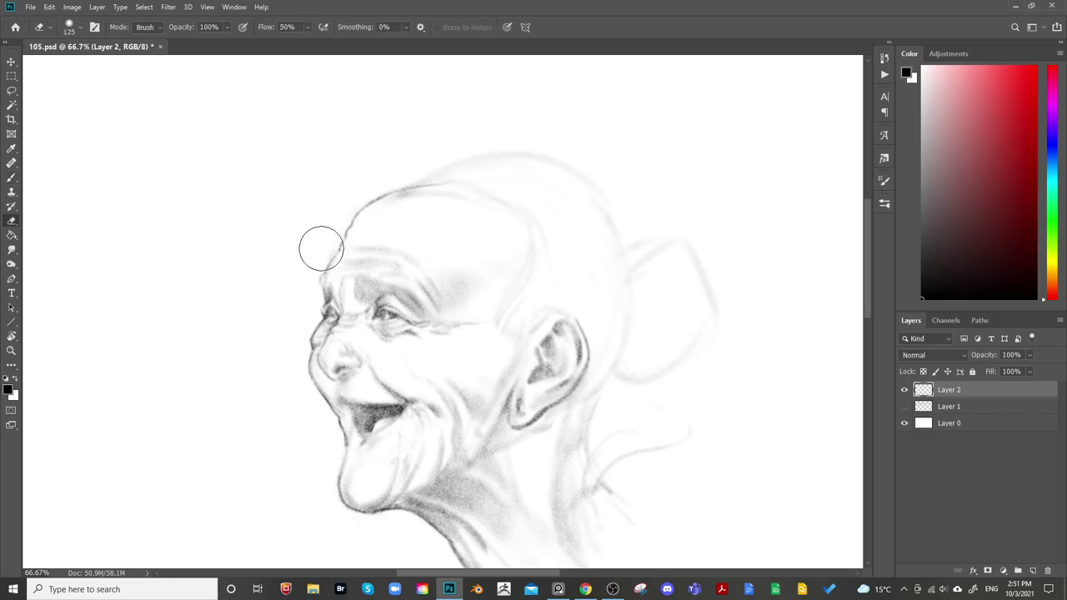
key(bracketleft)
key(bracketleft)
key(bracketleft)
key(bracketleft)
key(bracketleft)
drag(402, 186, 414, 179)
Check the head's balance in a mirrored view of the canvas and restore the original orientation
key(ctrl+minus)
key(ctrl+minus)
drag(632, 333, 635, 228)
key(ctrl+shift+h)
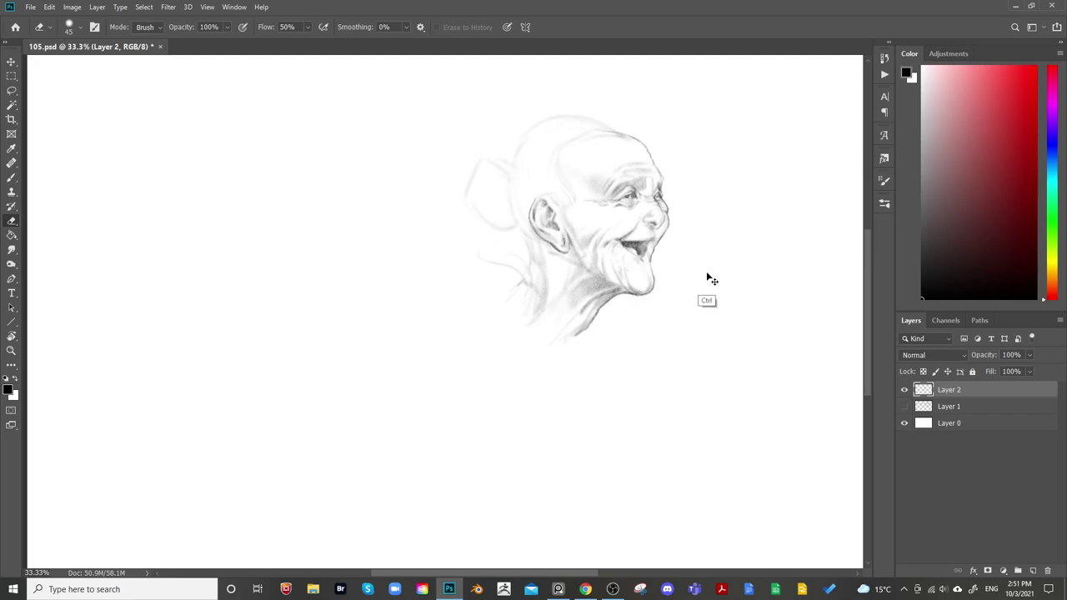
key(ctrl+z)
drag(613, 303, 572, 361)
Shade around the nose and darken the facial profile beside the open mouth with a small brush
key(b)
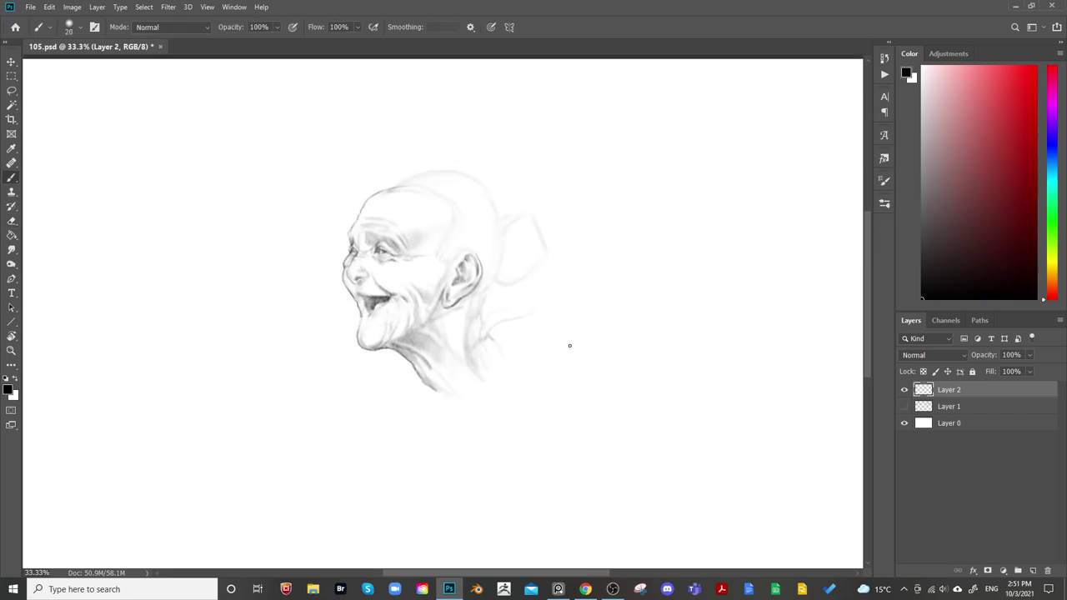
key(ctrl+plus)
key(ctrl+plus)
drag(425, 337, 564, 369)
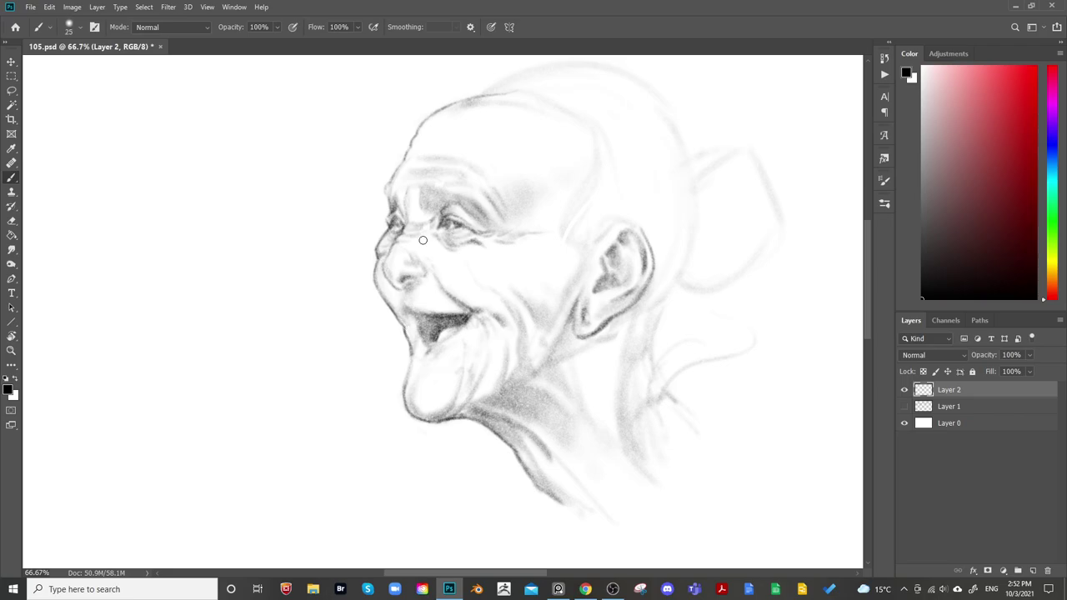
key(bracketright)
key(bracketright)
key(bracketright)
key(bracketleft)
key(bracketright)
key(bracketright)
key(bracketright)
drag(408, 328, 415, 340)
Erase stray marks along the outside of the chin and mouth profile, and return to the Brush tool
key(e)
drag(400, 386, 412, 343)
key(b)
Flip the canvas horizontally to review the face, and return it to the original view
key(ctrl+minus)
key(ctrl+minus)
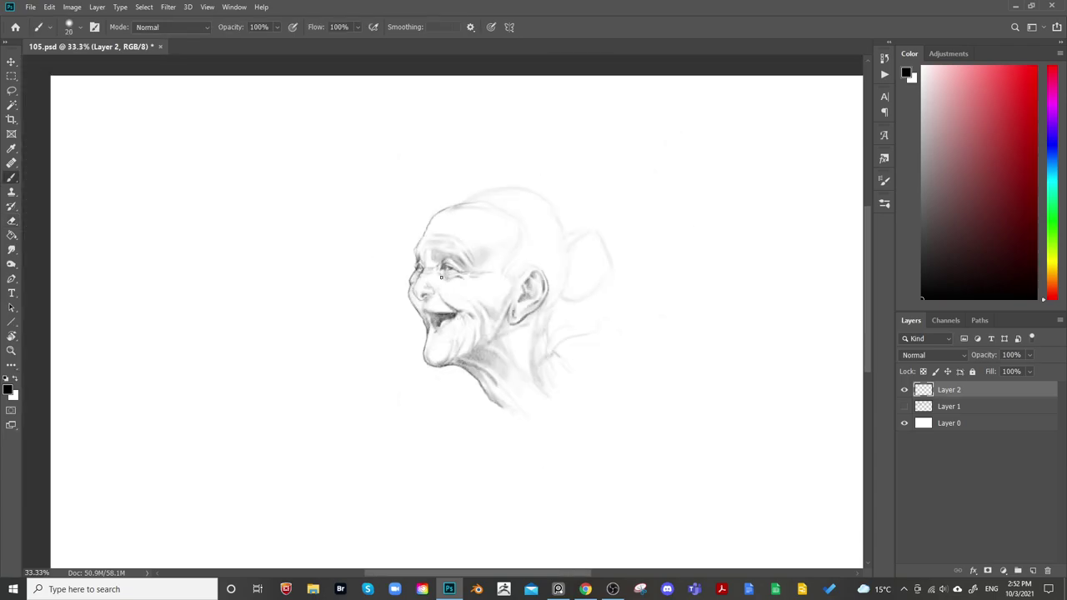
drag(606, 292, 538, 257)
key(ctrl+shift+h)
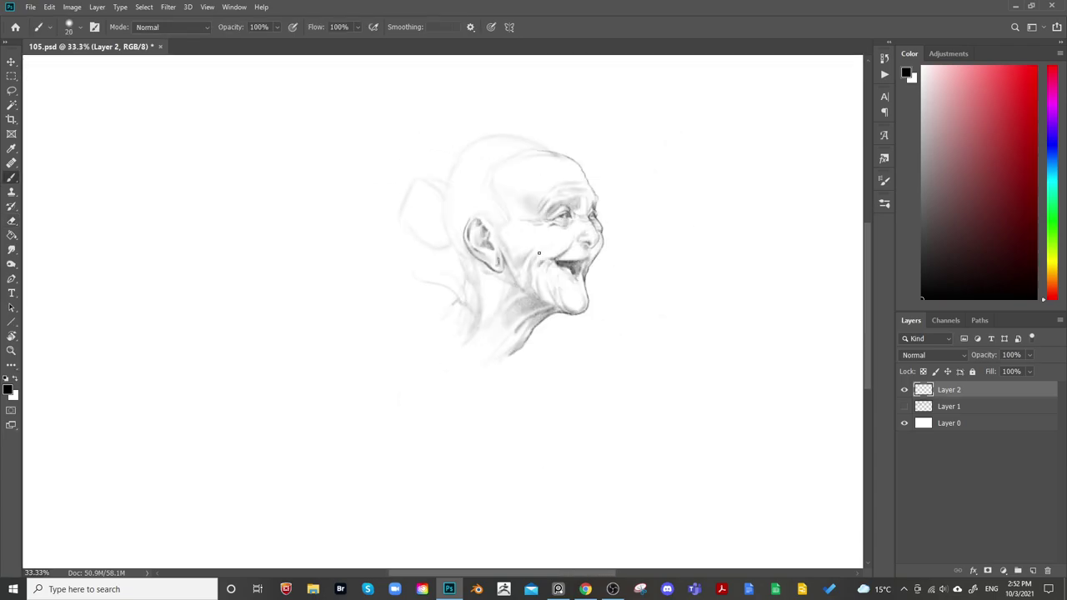
key(h)
Add fine wrinkles and light shading to the cheek between the nose and outer eye with a small brush
key(ctrl+plus)
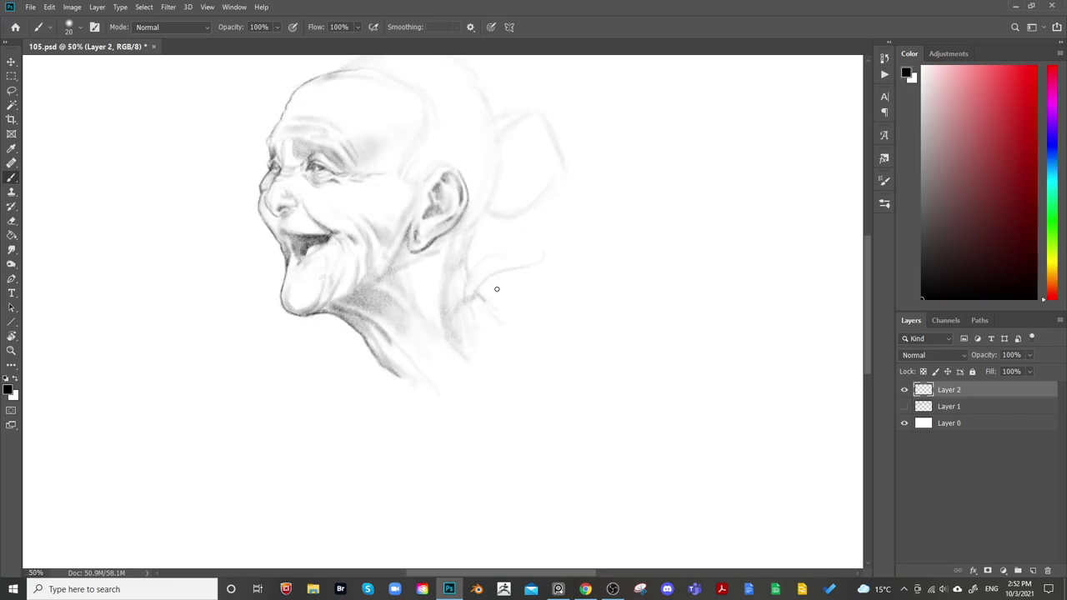
scroll(411, 356, up, 3)
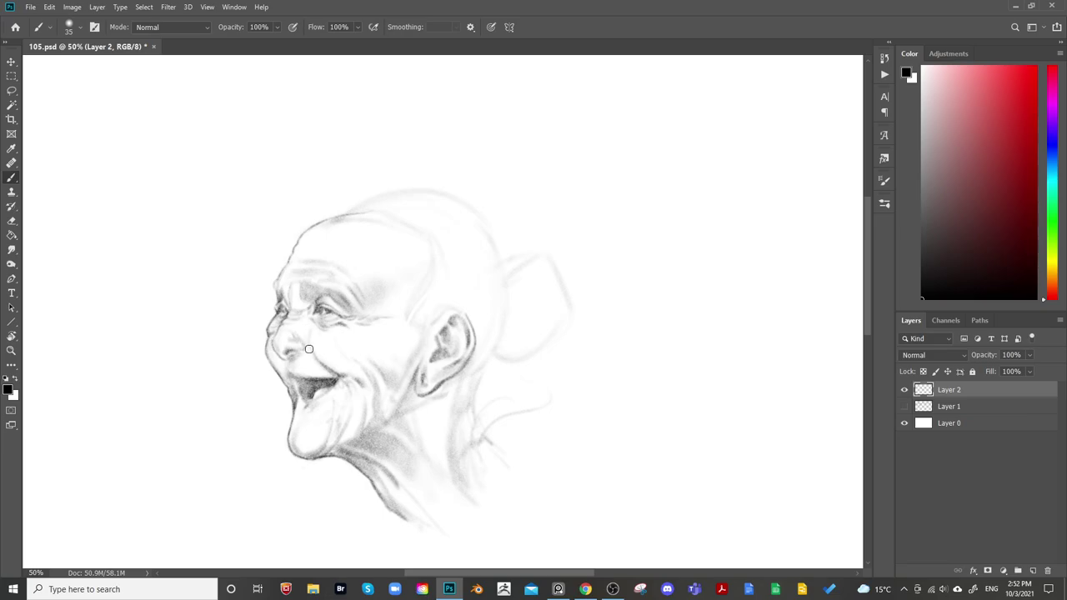
key(bracketleft)
key(bracketleft)
key(bracketright)
key(bracketright)
key(bracketright)
key(bracketleft)
key(bracketleft)
key(bracketright)
key(bracketright)
Shade the outer cheek in front of the ear and up to the temple with a soft brush enlarged to 200
key(bracketright)
key(bracketright)
key(bracketright)
key(bracketright)
key(bracketright)
key(bracketright)
key(bracketright)
mouse_move(373, 367)
mouse_down()
mouse_move(408, 341)
mouse_move(376, 348)
mouse_move(400, 354)
mouse_move(403, 335)
mouse_move(425, 317)
mouse_up()
key(bracketright)
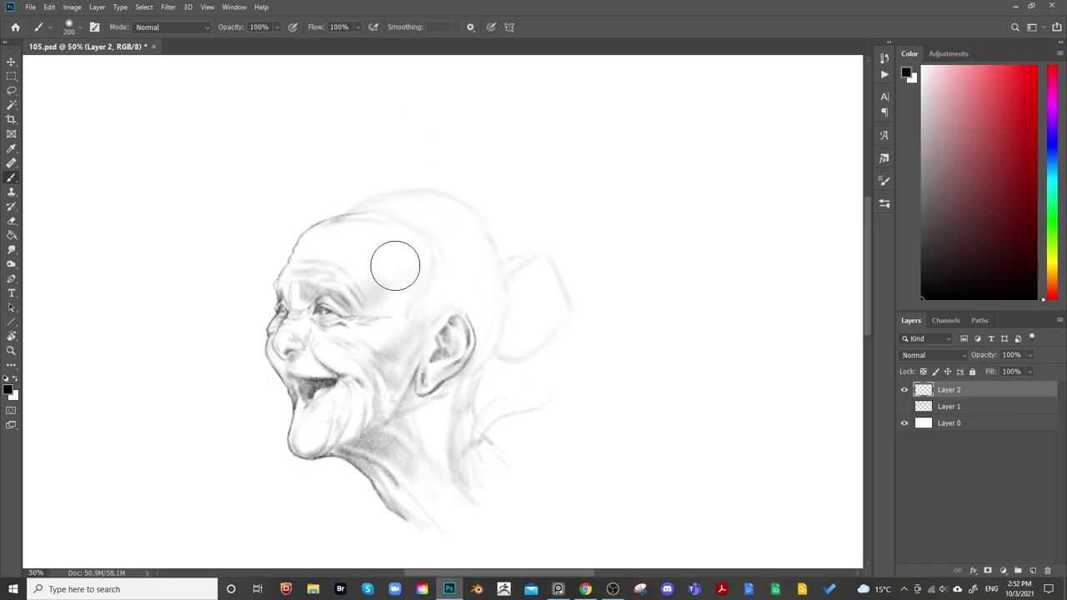
Reduce the brush to 125 and review the cheek shading in a mirrored canvas before restoring its orientation
key(bracketleft)
key(bracketleft)
key(bracketleft)
drag(537, 298, 554, 208)
key(ctrl+shift+h)
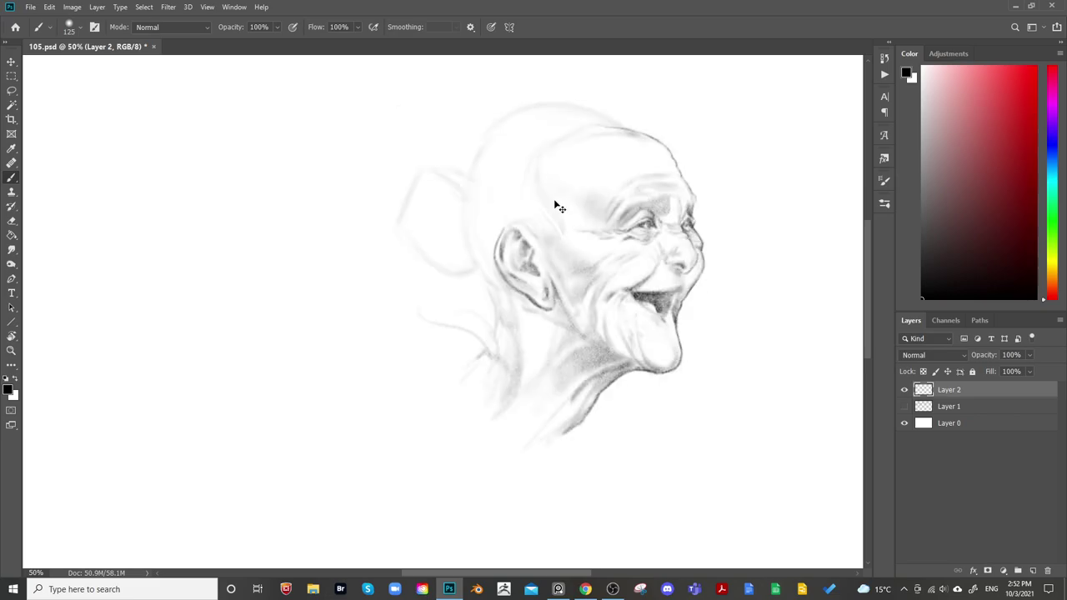
key(ctrl+z)
drag(439, 255, 486, 352)
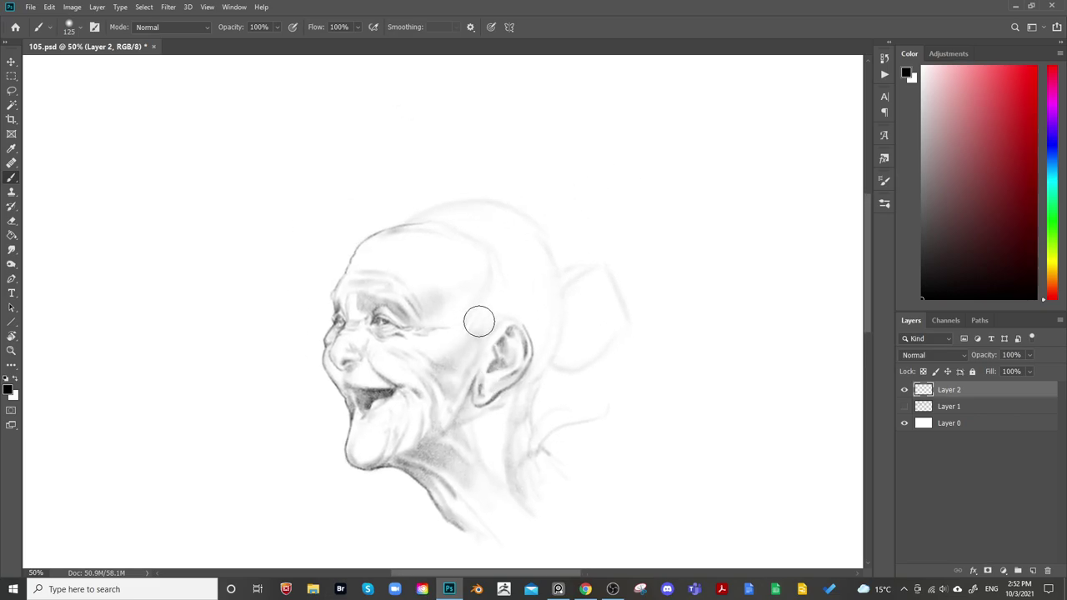
Add faint wrinkles to the upper forehead and temple with the brush reduced to about 45, touching them up with the eraser
key(bracketleft)
key(bracketleft)
key(bracketleft)
key(bracketleft)
key(bracketleft)
key(bracketleft)
key(bracketleft)
key(bracketleft)
key(bracketright)
key(bracketright)
key(bracketleft)
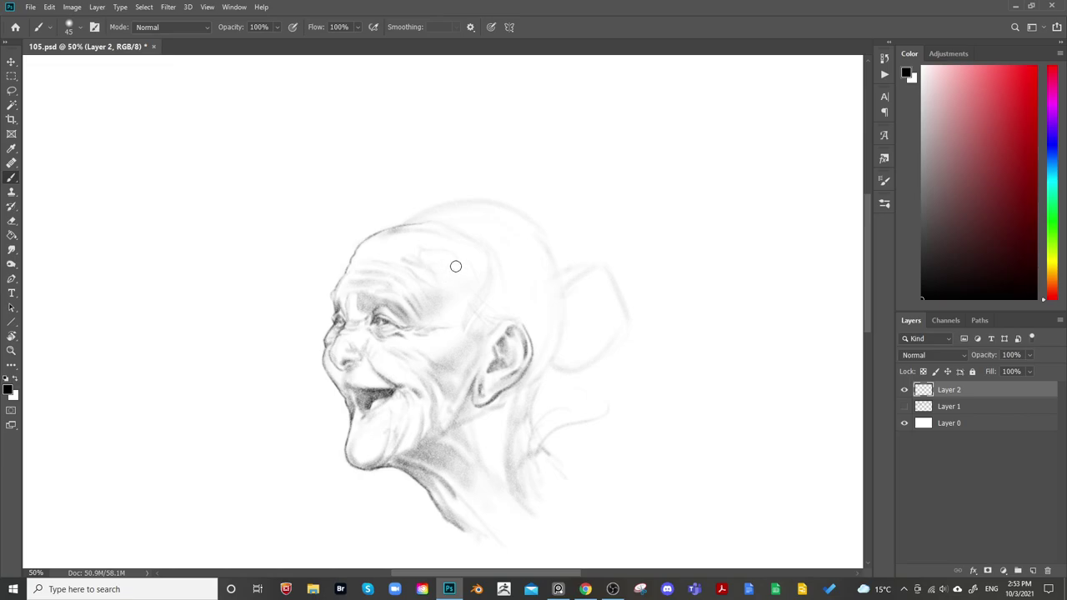
key(bracketright)
key(e)
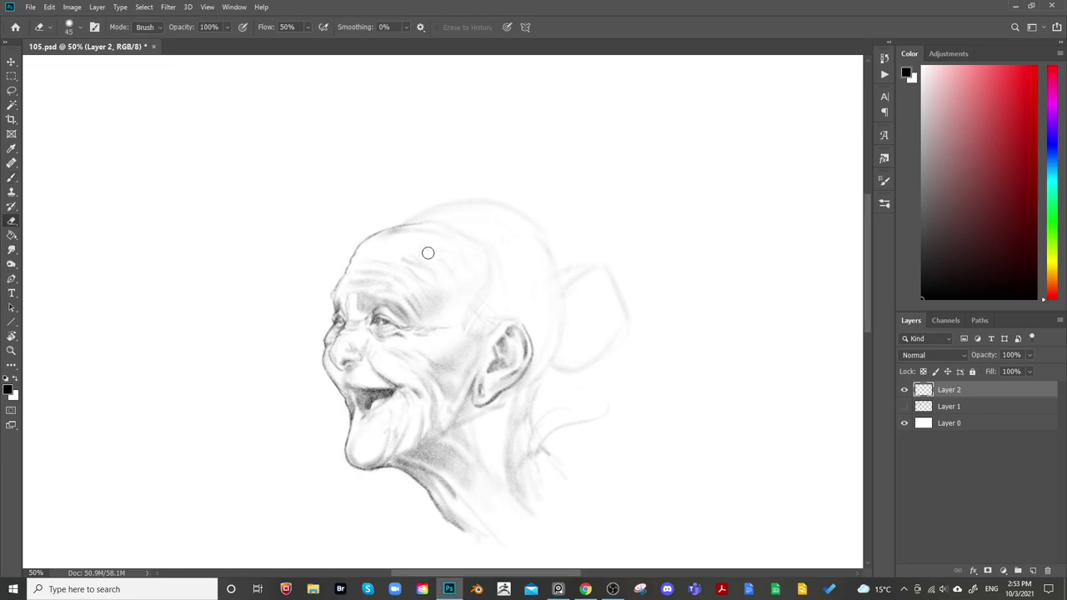
key(b)
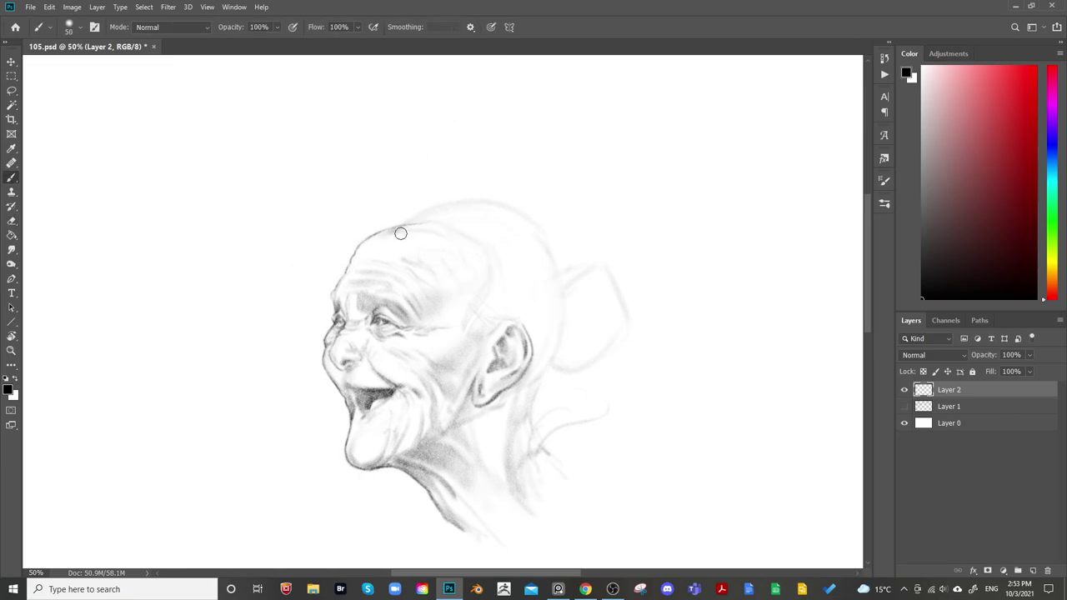
Shade a broad soft tone along the top of the forehead with the brush at 200, and reduce the brush to 35
key(bracketright)
key(bracketright)
key(bracketright)
key(bracketright)
mouse_move(384, 238)
mouse_down()
mouse_move(459, 228)
mouse_move(393, 238)
mouse_move(491, 252)
mouse_up()
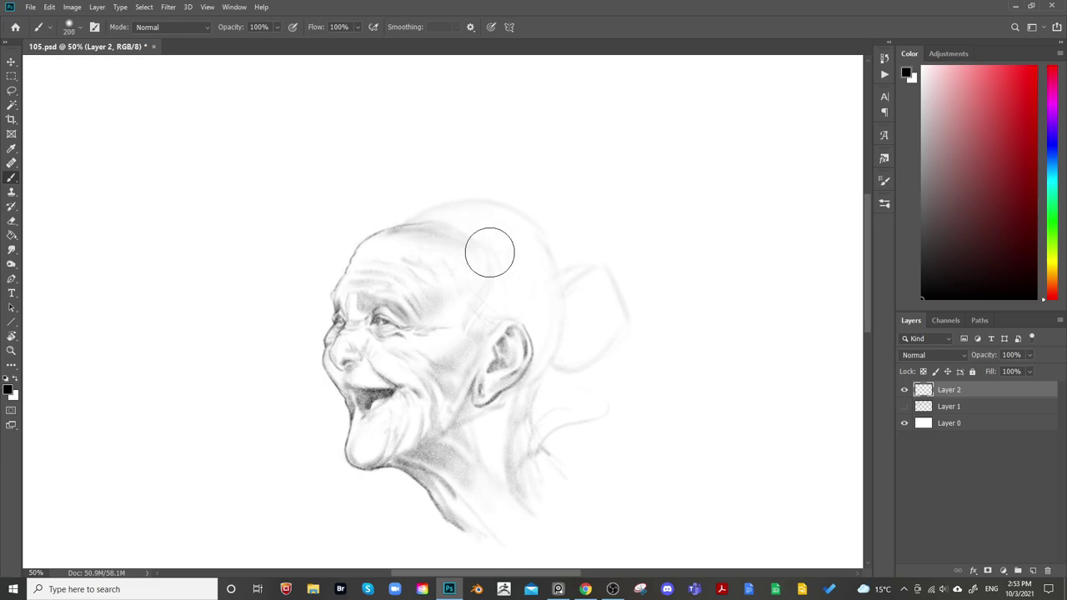
key(bracketright)
key(bracketleft)
key(bracketleft)
key(bracketleft)
key(bracketleft)
key(bracketleft)
key(bracketleft)
key(bracketleft)
key(bracketleft)
key(bracketleft)
key(bracketleft)
key(bracketleft)
key(bracketleft)
Open the Liquify filter for the drawing and set its backdrop to Layer 0
click(169, 7)
click(180, 95)
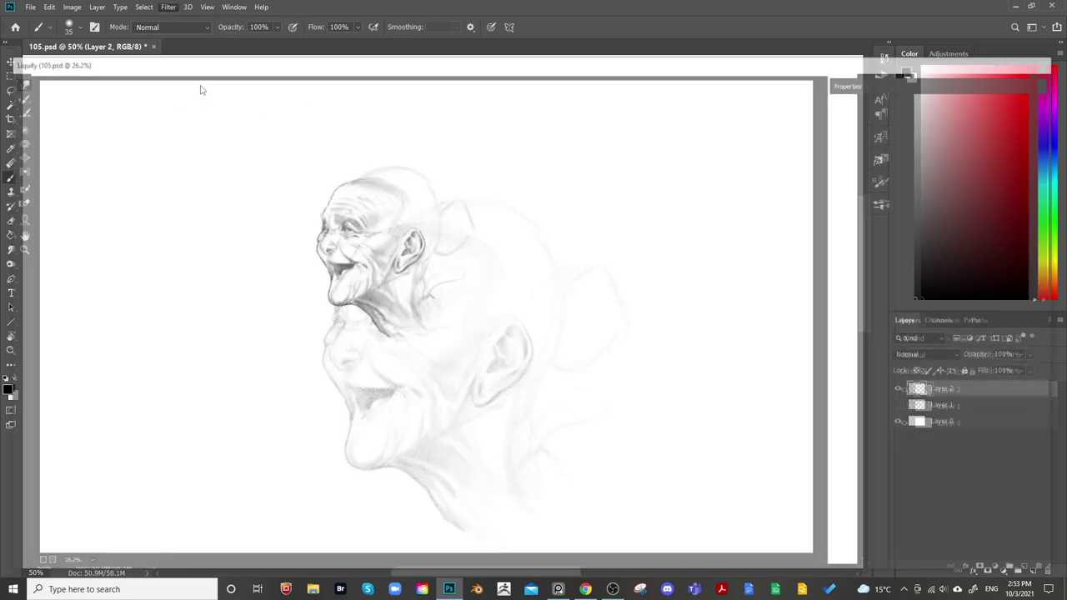
click(939, 315)
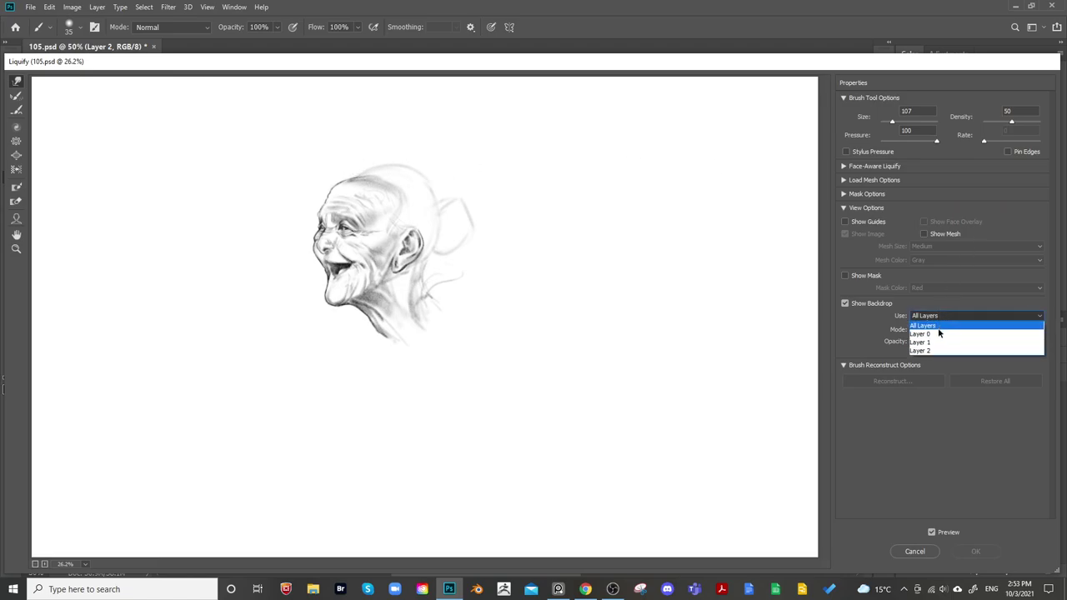
click(939, 333)
scroll(408, 234, up, 2)
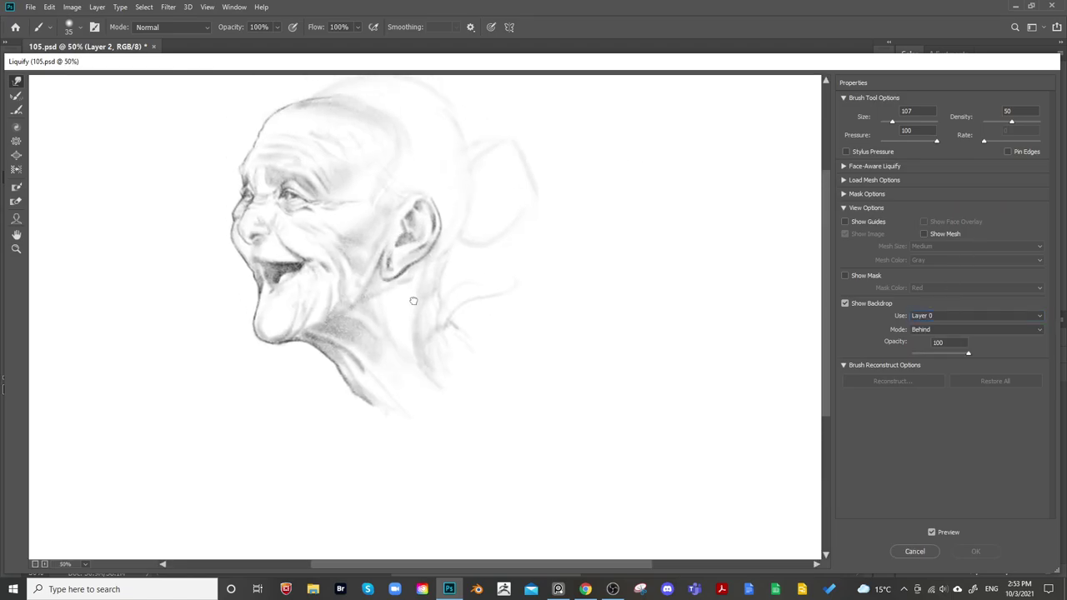
drag(414, 301, 459, 431)
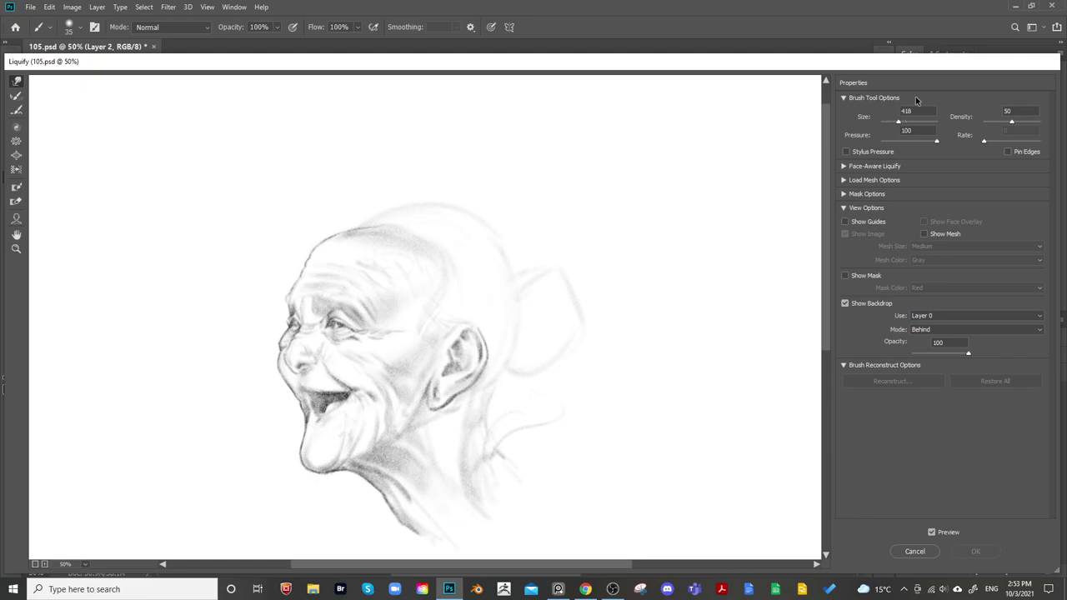
Reshape the forehead, chin and front neck contours with the Liquify warp brush at size 418
mouse_move(300, 222)
mouse_down()
mouse_move(320, 183)
mouse_move(364, 209)
mouse_up()
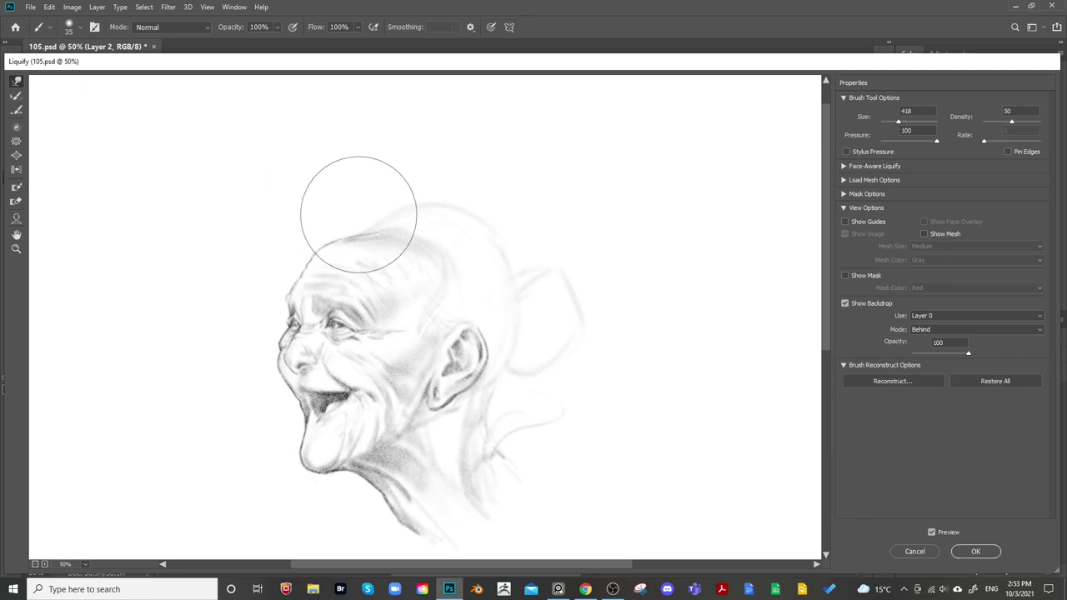
scroll(500, 183, down, 3)
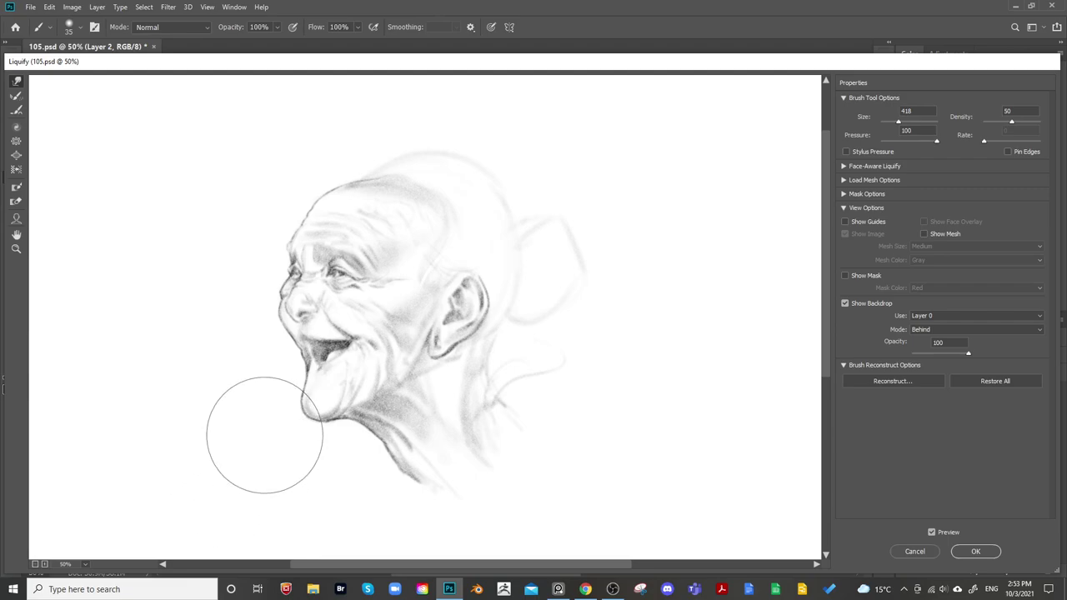
drag(282, 437, 297, 420)
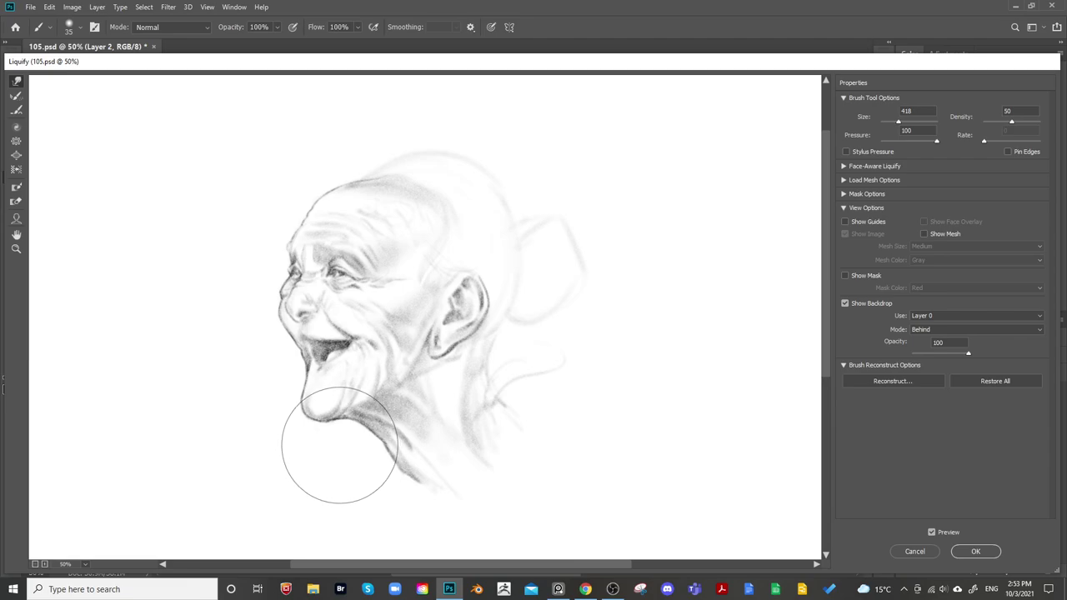
mouse_move(370, 406)
mouse_down()
mouse_move(408, 451)
mouse_move(394, 461)
mouse_move(418, 497)
mouse_up()
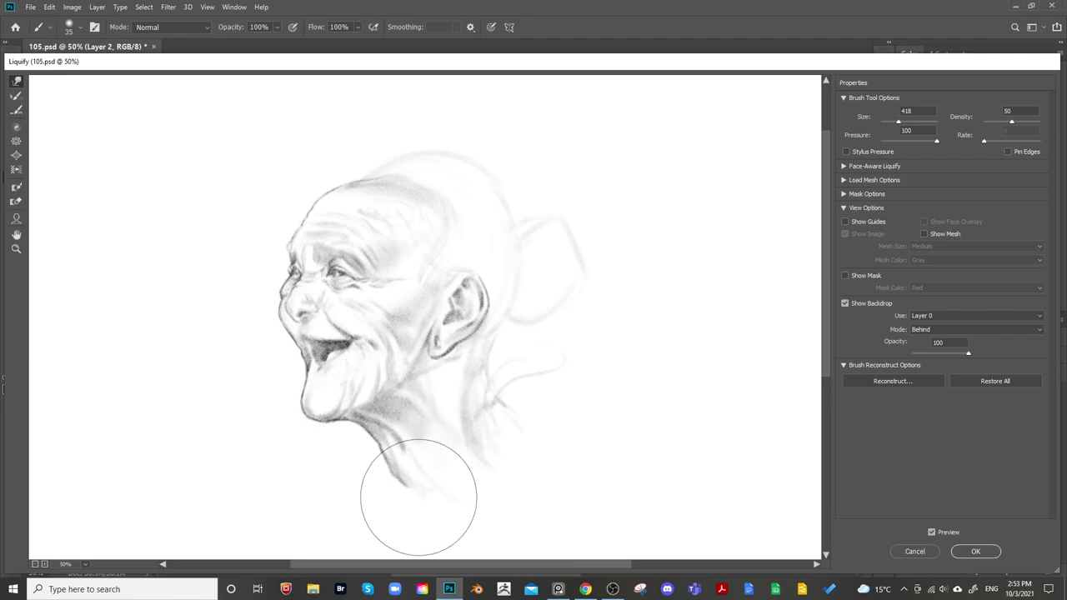
drag(404, 443, 400, 439)
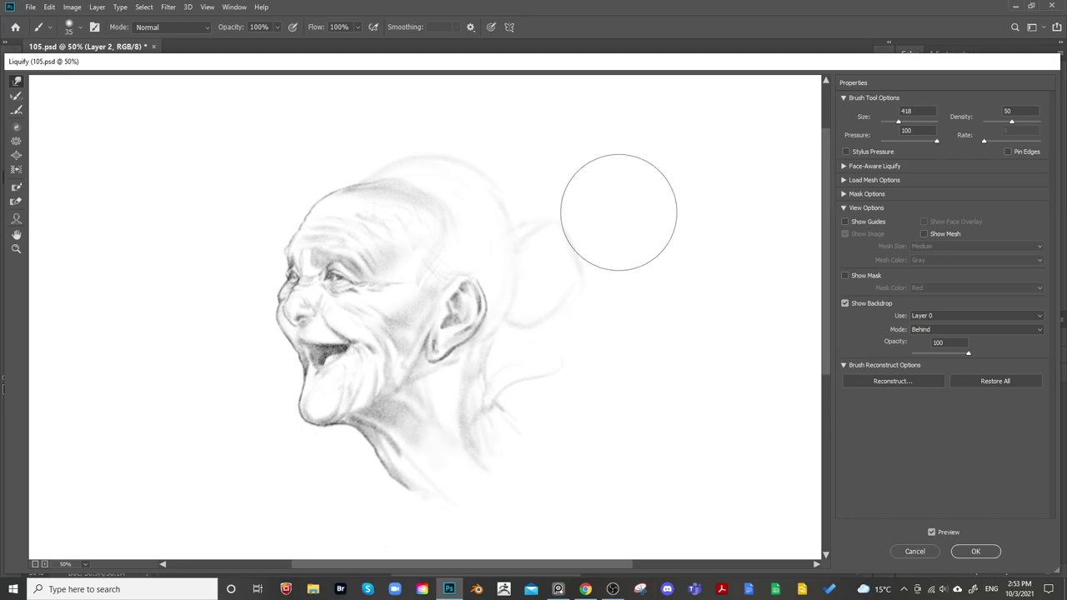
Set the Liquify brush size to 107, fine-tune the mouth and nose contours, and apply the filter
mouse_move(897, 122)
mouse_down()
mouse_move(874, 103)
mouse_move(889, 123)
mouse_up()
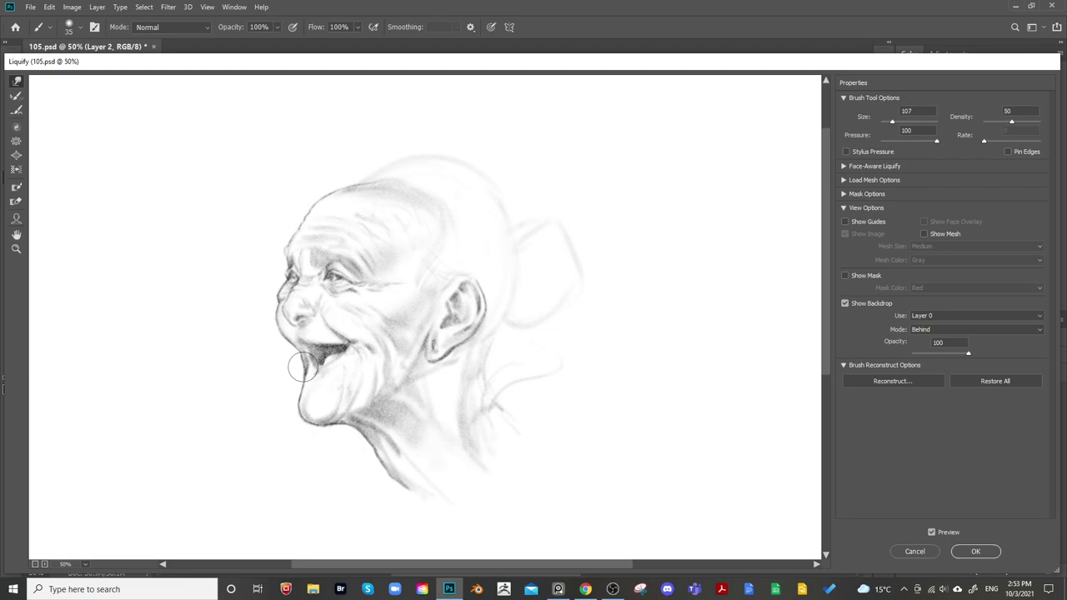
drag(520, 214, 522, 204)
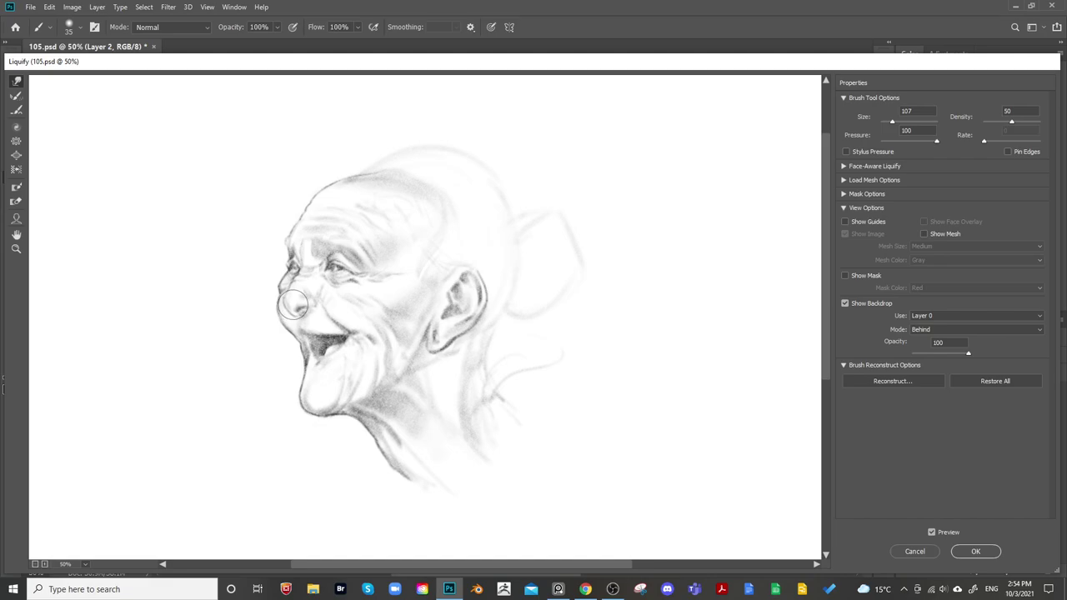
click(973, 551)
Refine the shading around the nose and far cheek with a soft brush at varying sizes
drag(394, 312, 404, 296)
key(bracketleft)
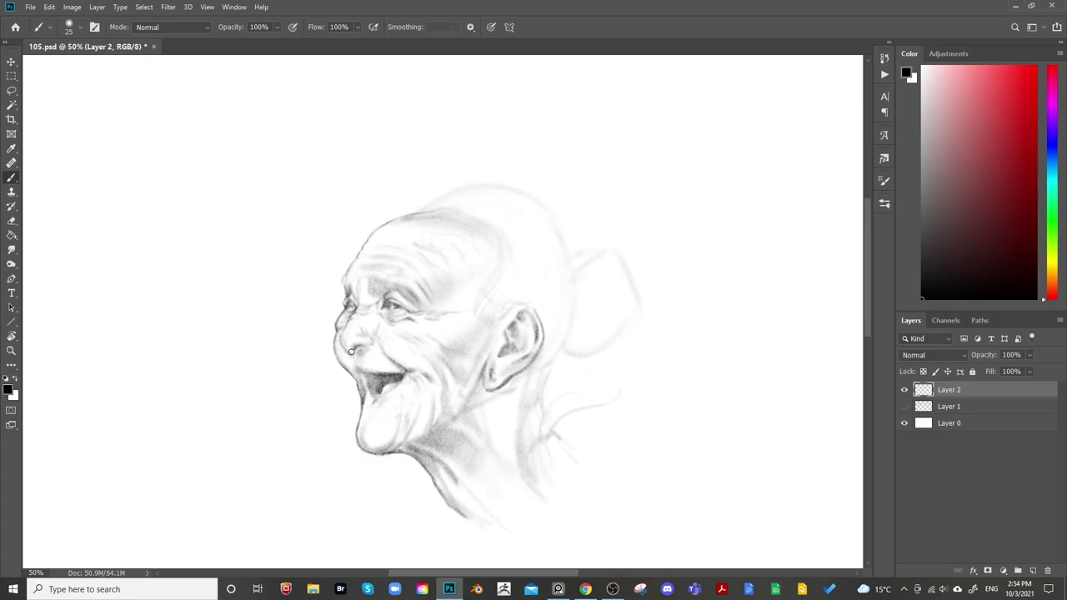
key(bracketright)
key(bracketright)
key(bracketright)
key(bracketright)
key(bracketright)
key(bracketright)
key(bracketleft)
key(bracketright)
key(bracketright)
key(bracketright)
key(bracketright)
key(bracketleft)
key(bracketleft)
key(bracketleft)
key(bracketleft)
key(bracketleft)
key(bracketleft)
Clean up the nose and brow edge with the eraser, and refine the upper lip contour with the brush at 25
key(e)
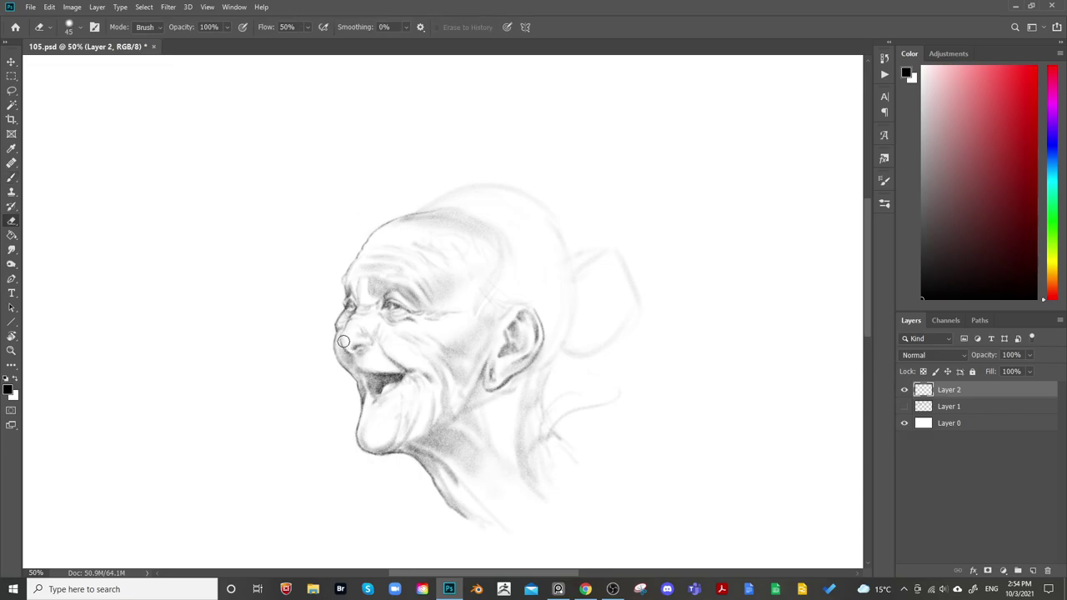
drag(476, 191, 492, 170)
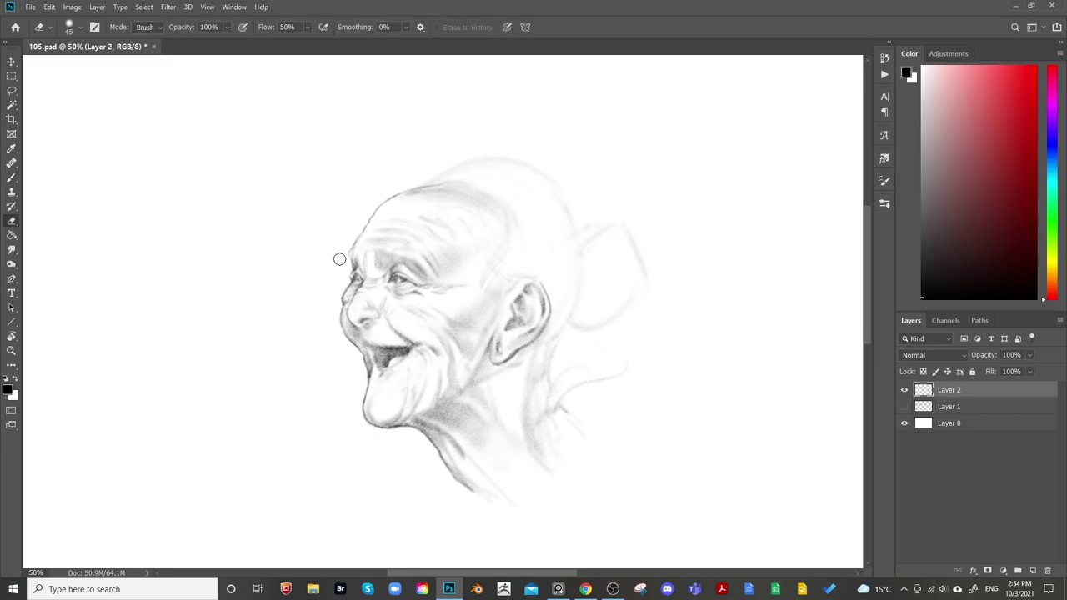
key(bracketleft)
key(b)
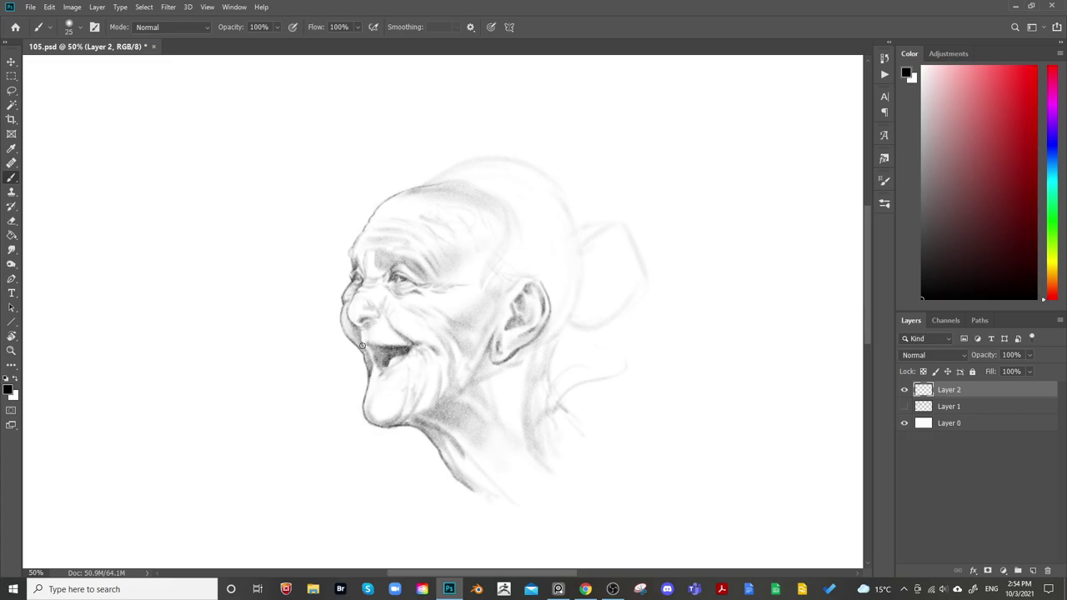
Review the nose and mouth in a horizontally flipped canvas, and restore the original orientation
drag(632, 369, 702, 284)
key(ctrl+shift+h)
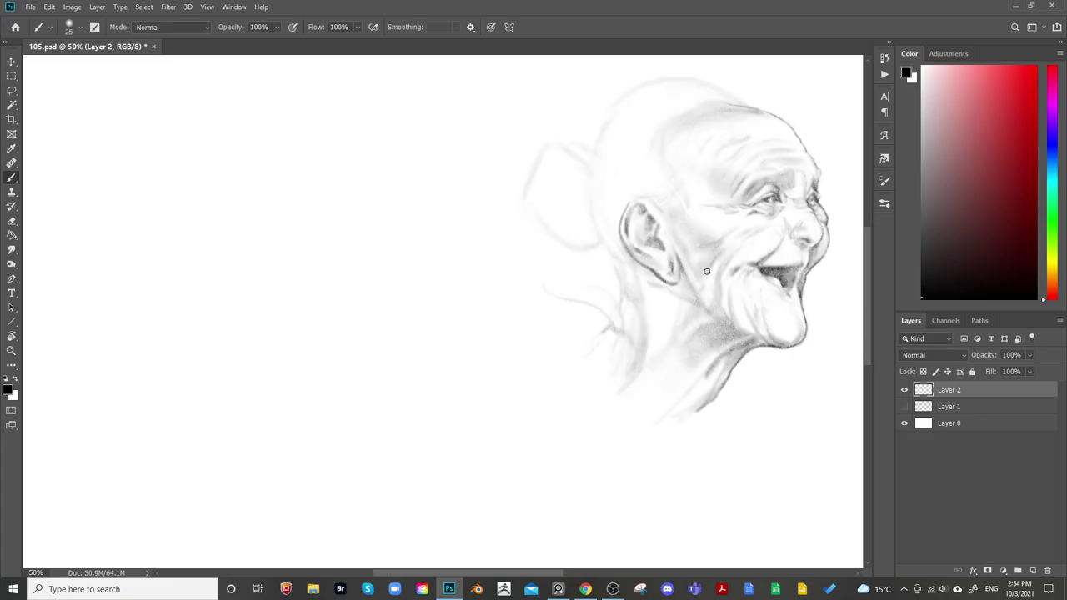
key(ctrl+shift+h)
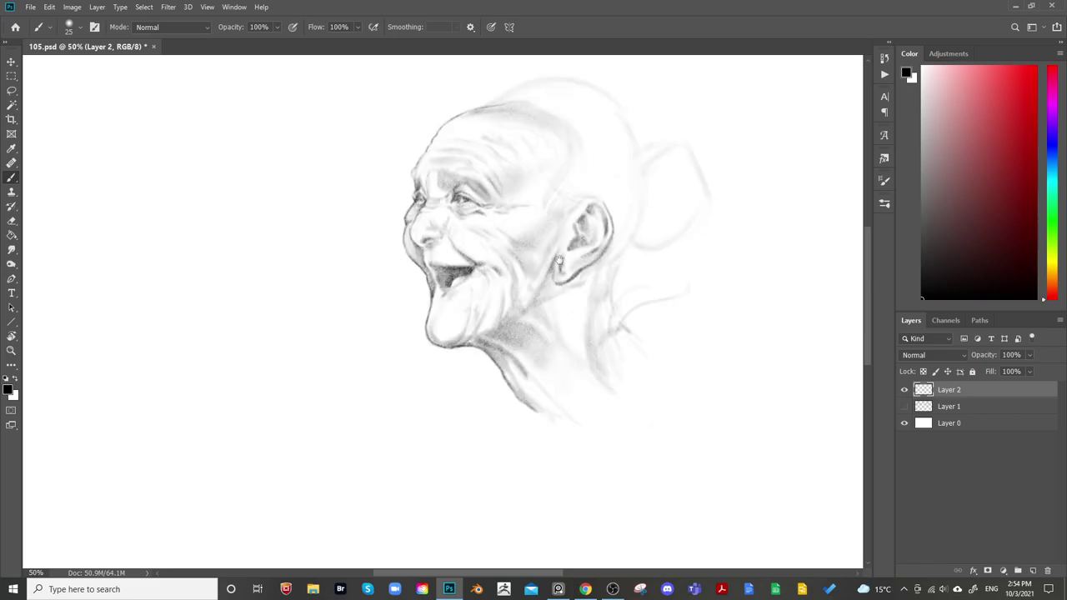
drag(560, 260, 480, 336)
Enlarge the brush to 90 and soften the shading along the front contour of the forehead
key(])
key(])
key(])
key(])
key(])
key(])
key(])
key(])
key(])
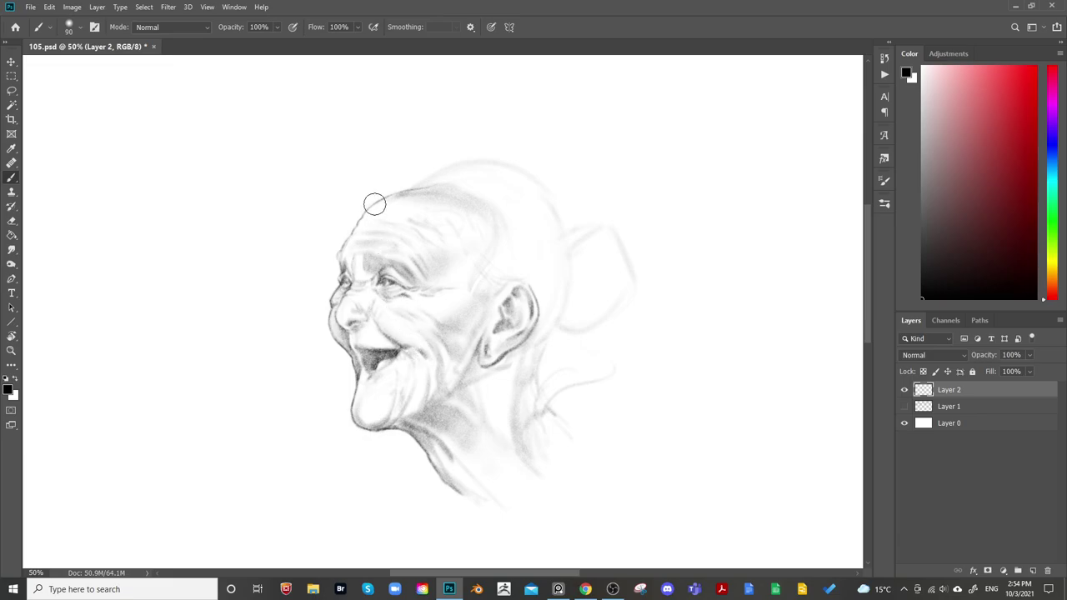
Shade the cheek beside the nose and below the eye, keeping the brush around 90
key(bracketleft)
key(bracketright)
key(bracketright)
key(bracketleft)
key(bracketleft)
key(bracketleft)
key(bracketleft)
key(bracketright)
key(bracketright)
key(bracketright)
key(bracketright)
key(bracketleft)
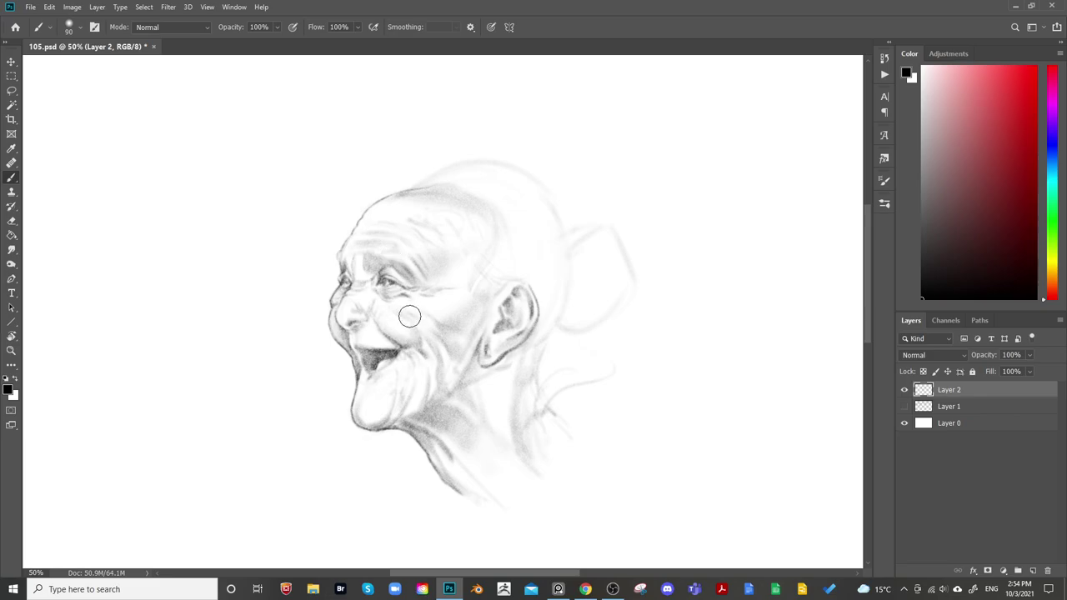
Deepen the skin folds between the mouth corner and jaw with a smaller brush, and enlarge the brush to 60
key(bracketleft)
key(bracketleft)
key(bracketleft)
key(bracketleft)
key(bracketright)
key(bracketleft)
key(bracketleft)
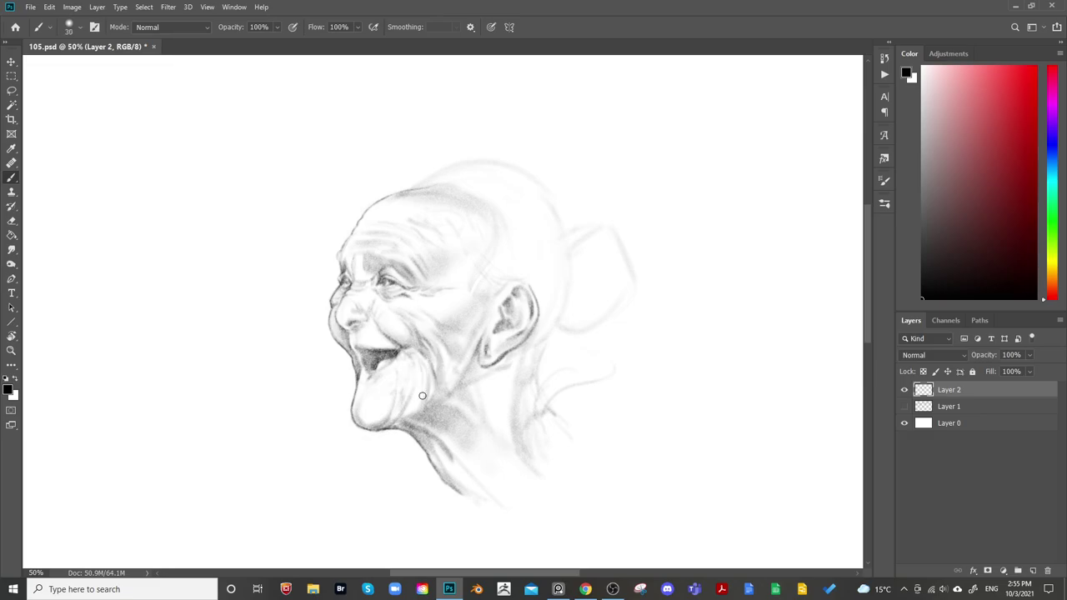
key(bracketright)
key(bracketright)
key(bracketright)
Check the cheek and jaw folds in a mirrored canvas, and return to the original view
drag(598, 280, 606, 230)
key(ctrl+shift+h)
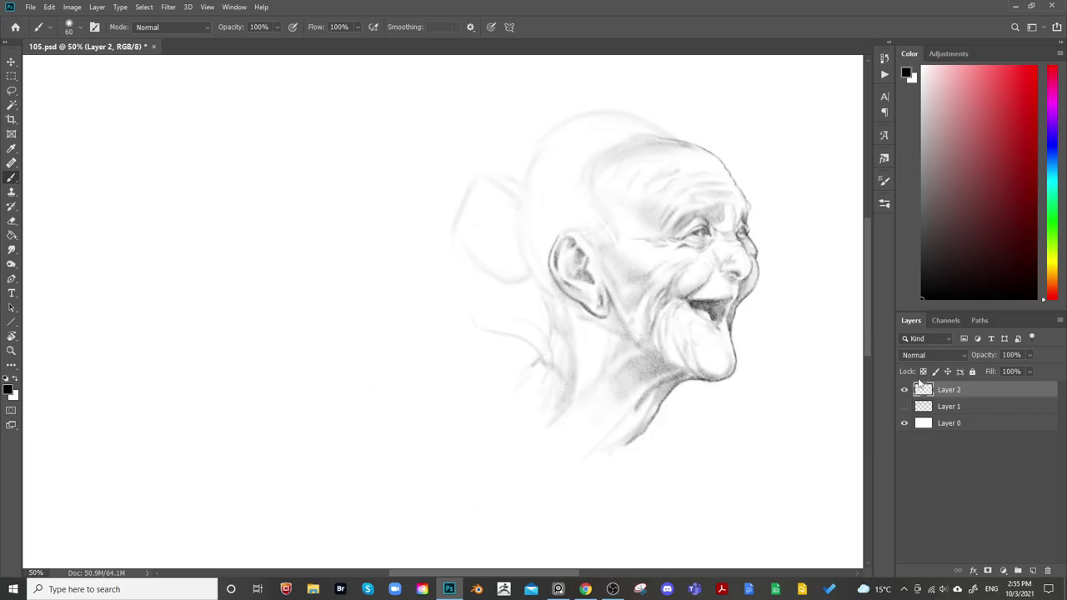
key(ctrl+shift+h)
drag(709, 355, 605, 409)
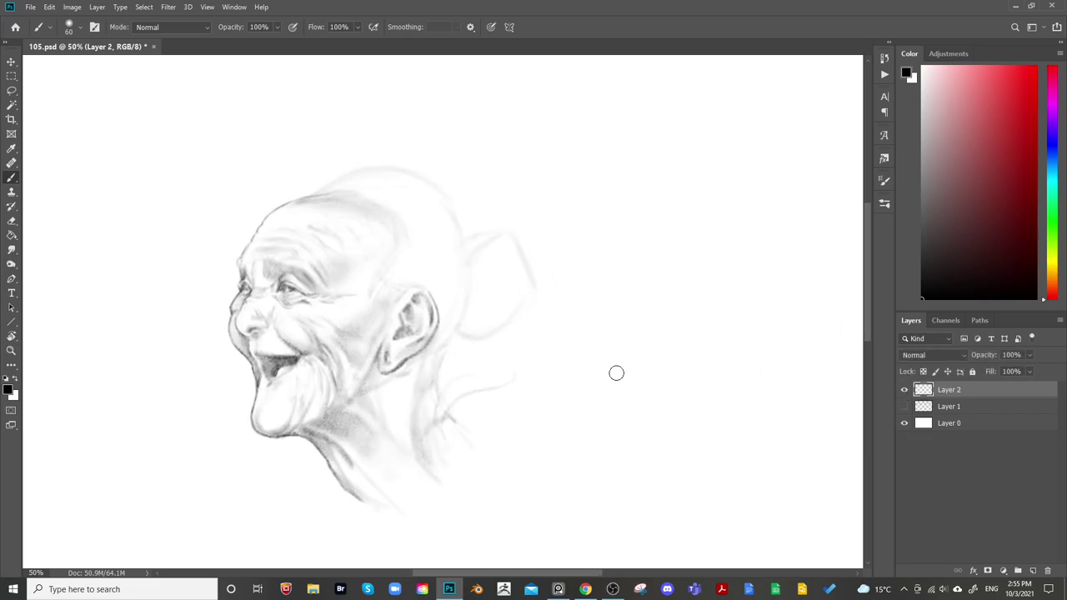
Strengthen the brow and front forehead contour, varying the brush size and ending at 45
key(bracketleft)
key(bracketleft)
key(bracketright)
key(bracketleft)
key(bracketright)
key(bracketright)
key(bracketright)
key(bracketright)
key(bracketleft)
key(bracketleft)
key(bracketleft)
key(bracketleft)
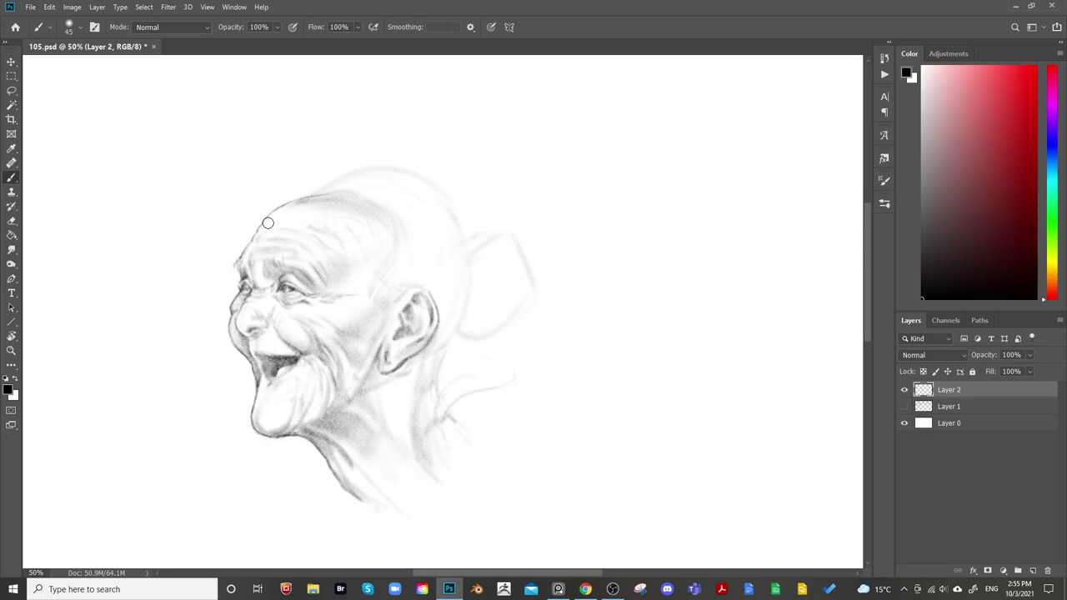
Build up the forehead wrinkles and shading with varying brush sizes, and switch to the eraser at 35
key(bracketright)
key(bracketright)
key(bracketleft)
key(bracketright)
key(bracketright)
key(bracketright)
key(bracketright)
key(bracketright)
key(bracketleft)
key(bracketleft)
key(bracketleft)
key(bracketleft)
key(bracketleft)
key(bracketleft)
key(e)
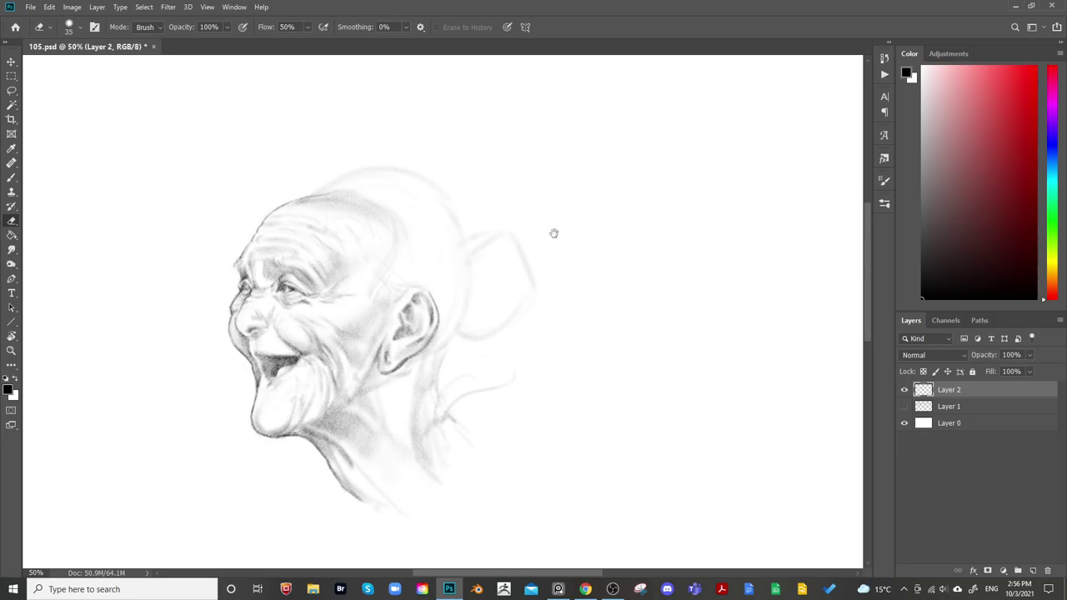
Compare the forehead and brow shading in a horizontally flipped canvas, and flip it back
drag(555, 234, 555, 196)
key(ctrl+shift+h)
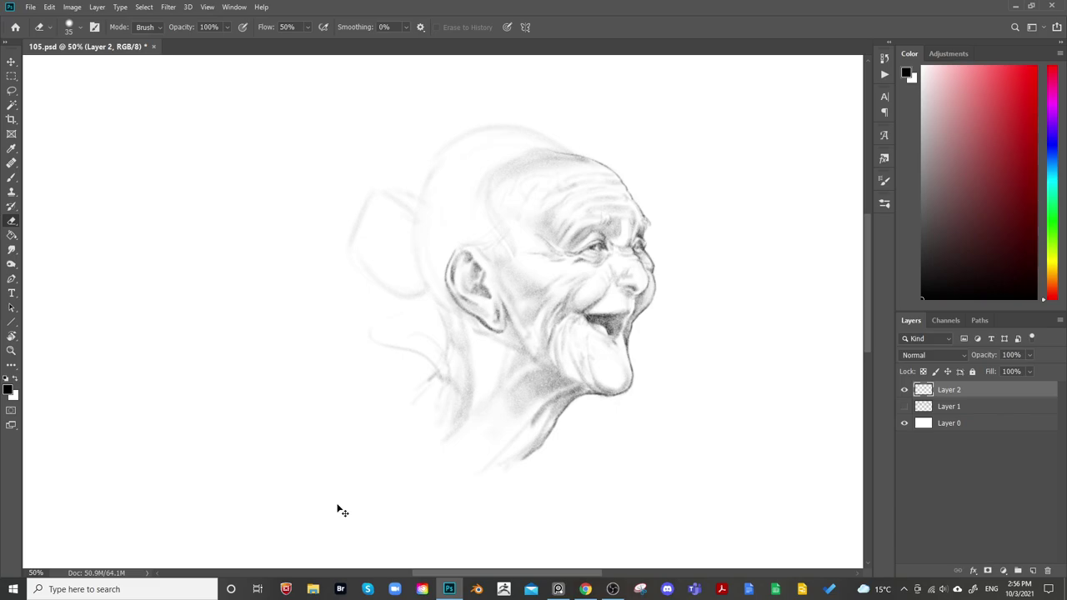
key(ctrl+shift+h)
drag(540, 269, 557, 339)
Sketch light swept-back hair strands above and behind the ear with an enlarged brush
key(b)
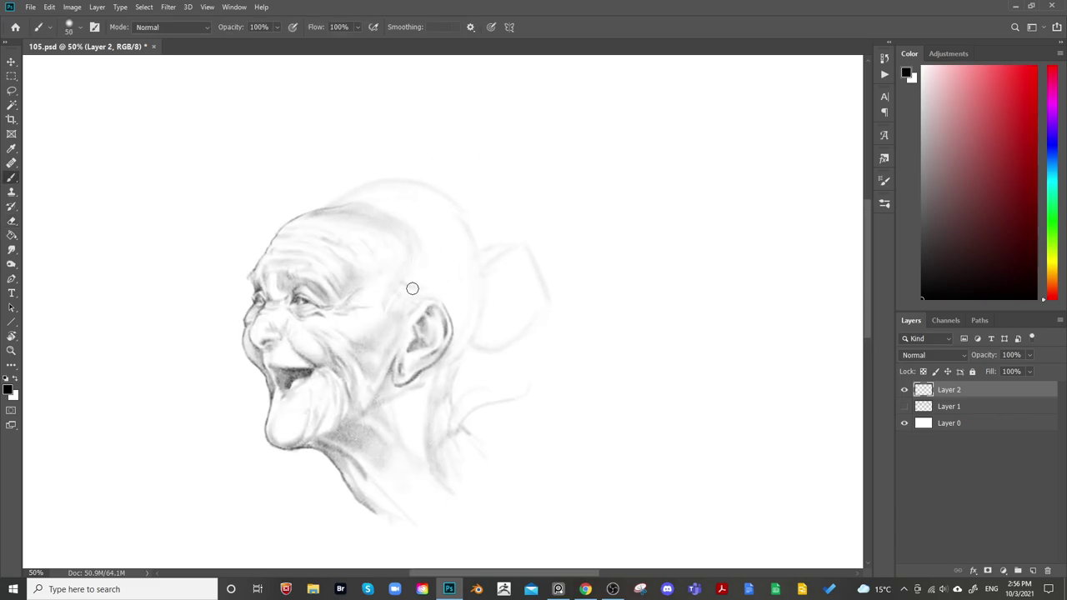
key(bracketright)
key(bracketright)
drag(447, 286, 462, 303)
drag(425, 271, 458, 270)
Sketch a tuft of hair at the front hairline above the forehead with a smaller brush
key(bracketleft)
key(bracketleft)
key(bracketleft)
mouse_move(325, 208)
mouse_down()
mouse_move(366, 191)
mouse_move(442, 198)
mouse_move(398, 191)
mouse_move(437, 204)
mouse_move(334, 207)
mouse_up()
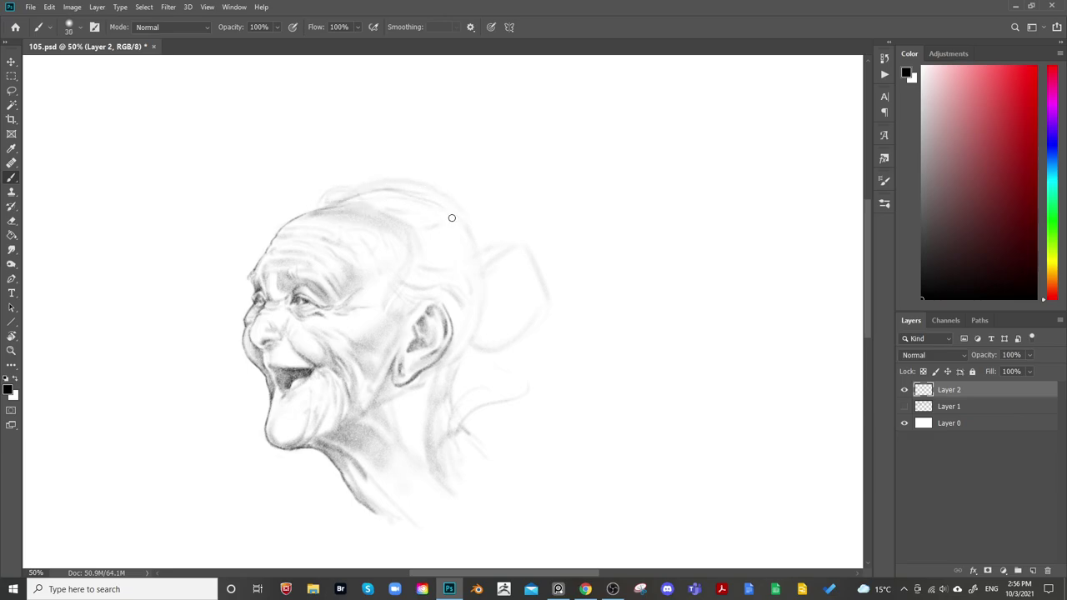
Outline the hair over the crown and back of the head, and draw the nape and upper back line with the brush at 40
key(bracketleft)
mouse_move(403, 190)
mouse_down()
mouse_move(451, 207)
mouse_move(482, 258)
mouse_move(481, 271)
mouse_move(464, 226)
mouse_move(485, 288)
mouse_move(471, 243)
mouse_move(479, 283)
mouse_move(438, 240)
mouse_move(473, 306)
mouse_move(465, 332)
mouse_move(479, 306)
mouse_move(482, 237)
mouse_move(464, 274)
mouse_move(458, 363)
mouse_move(483, 313)
mouse_move(472, 342)
mouse_up()
key(bracketright)
mouse_move(430, 371)
mouse_down()
mouse_move(460, 404)
mouse_move(474, 401)
mouse_move(498, 419)
mouse_up()
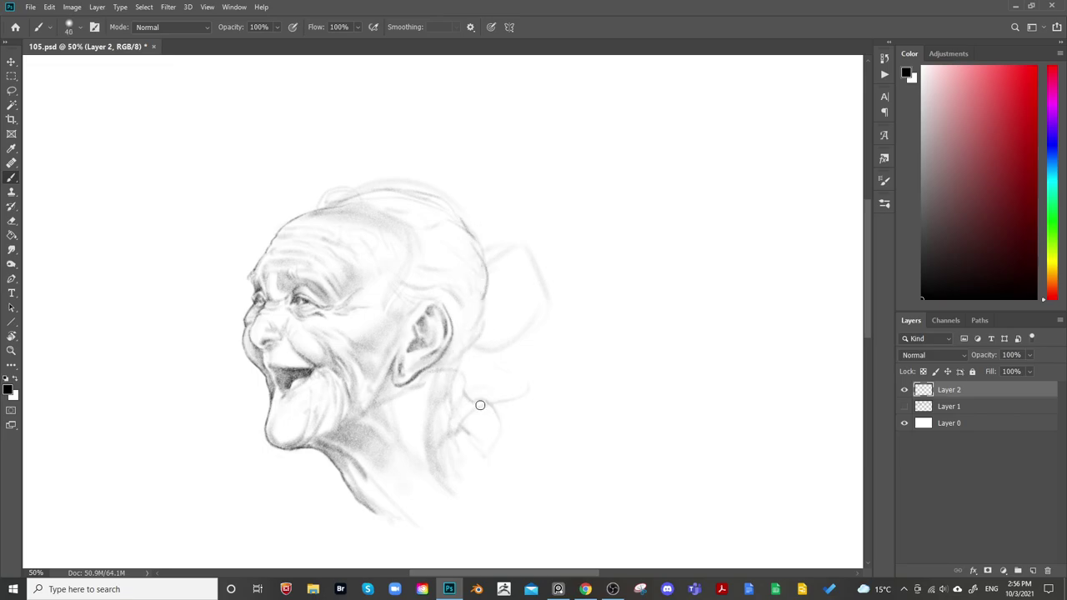
Sketch loose curls hanging behind the ear below the hair bun
key(bracketleft)
mouse_move(453, 378)
mouse_down()
mouse_move(499, 383)
mouse_move(493, 406)
mouse_move(474, 417)
mouse_move(483, 446)
mouse_move(500, 395)
mouse_move(460, 366)
mouse_move(486, 324)
mouse_move(478, 372)
mouse_up()
mouse_move(484, 322)
mouse_down()
mouse_move(509, 304)
mouse_move(495, 343)
mouse_up()
key(])
key(])
key(])
key(])
drag(505, 305, 503, 338)
Outline the hair bun and draw its inner curved strands with the brush reduced to 25
key([)
key([)
key([)
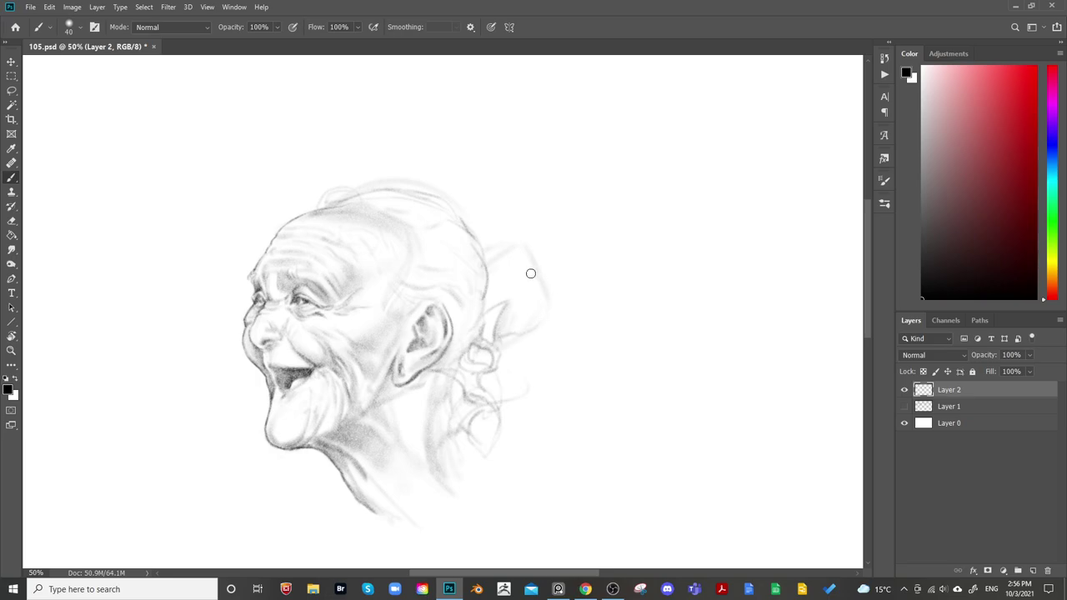
mouse_move(511, 299)
mouse_down()
mouse_move(542, 279)
mouse_move(508, 294)
mouse_move(511, 279)
mouse_move(539, 275)
mouse_move(509, 309)
mouse_move(546, 300)
mouse_move(508, 301)
mouse_move(542, 314)
mouse_up()
drag(546, 290, 523, 335)
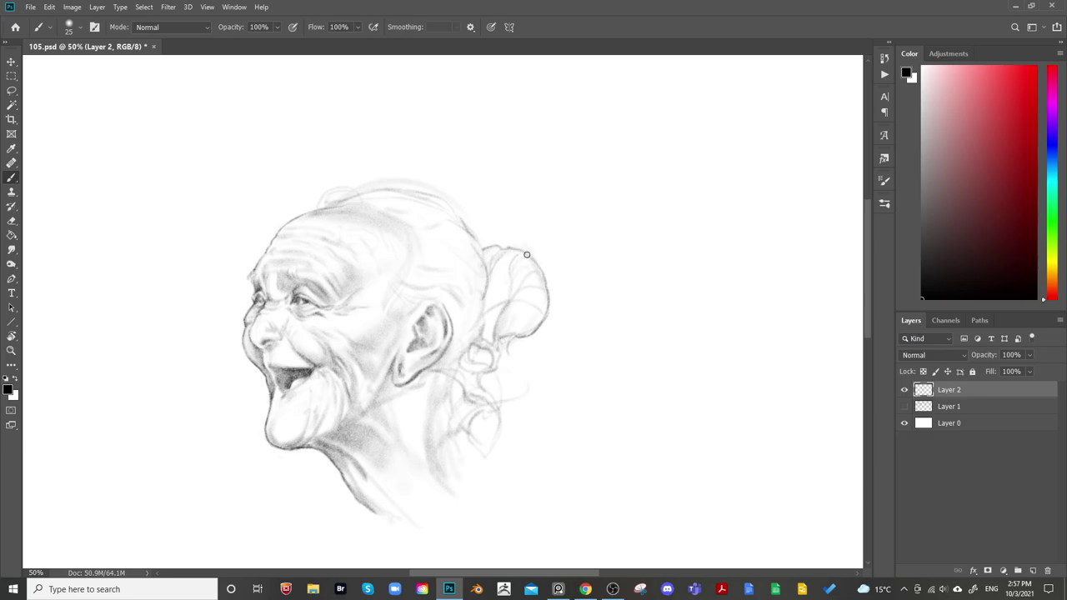
Erase the stray construction lines above the crown and around the bun, adjusting the eraser size as needed
key(e)
drag(590, 265, 619, 260)
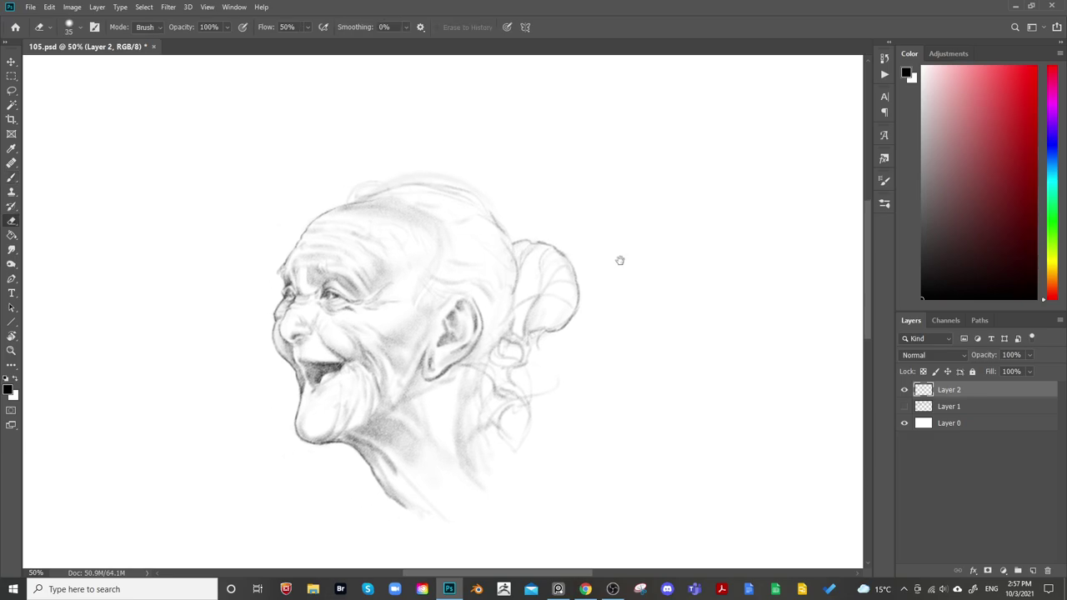
key(bracketright)
key(bracketright)
key(bracketright)
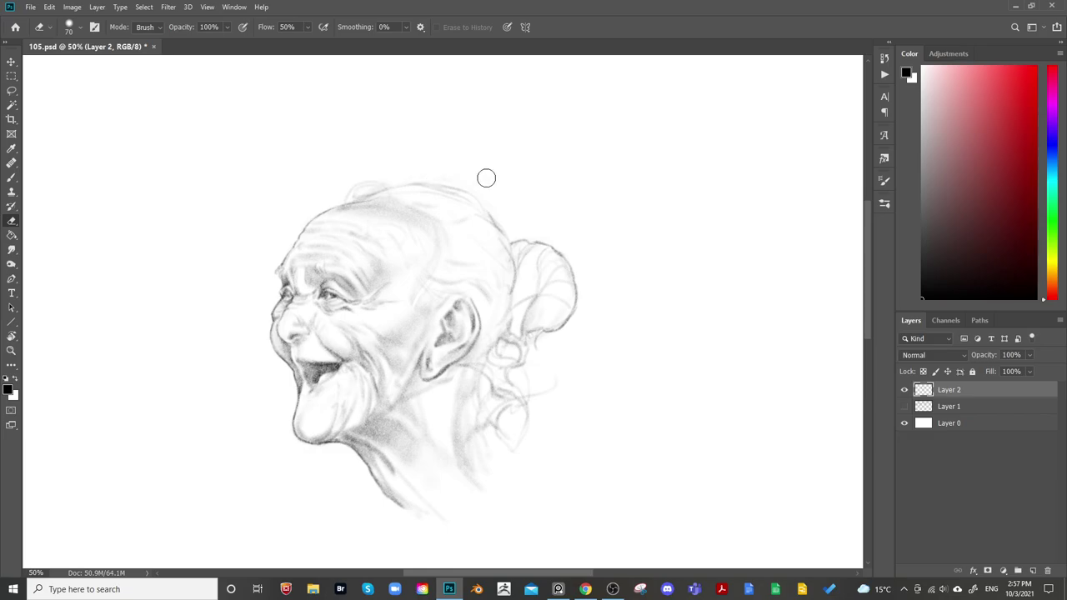
key(bracketleft)
key(bracketleft)
key(bracketleft)
mouse_move(570, 228)
mouse_down()
mouse_move(589, 207)
mouse_move(587, 254)
mouse_up()
Redraw the front hairline and the back outline of the crown more firmly with the brush at 25
key(b)
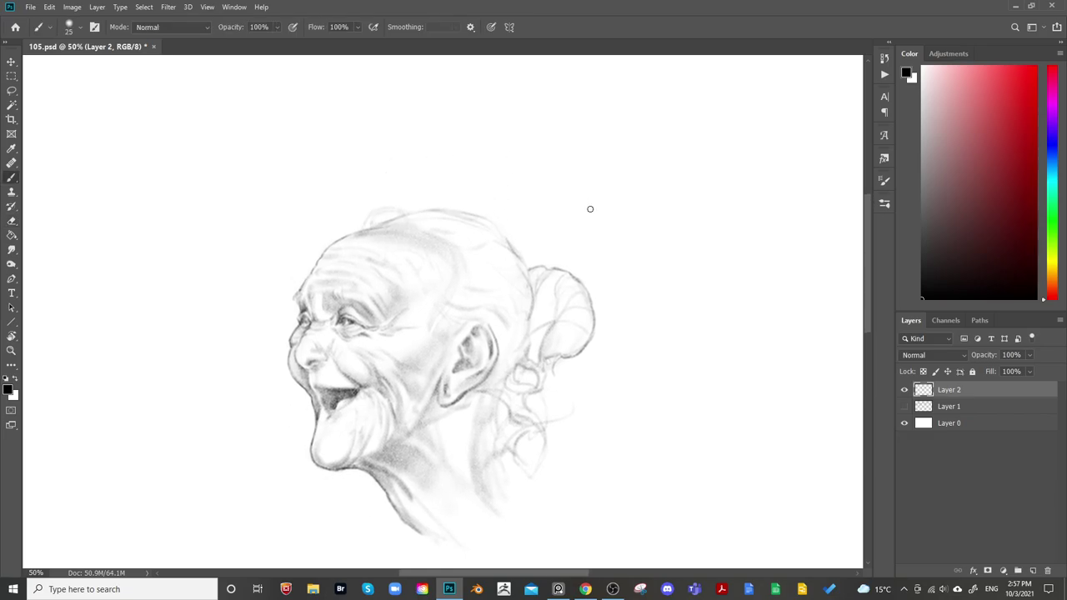
mouse_move(404, 217)
mouse_down()
mouse_move(367, 229)
mouse_move(412, 216)
mouse_up()
drag(497, 229, 517, 254)
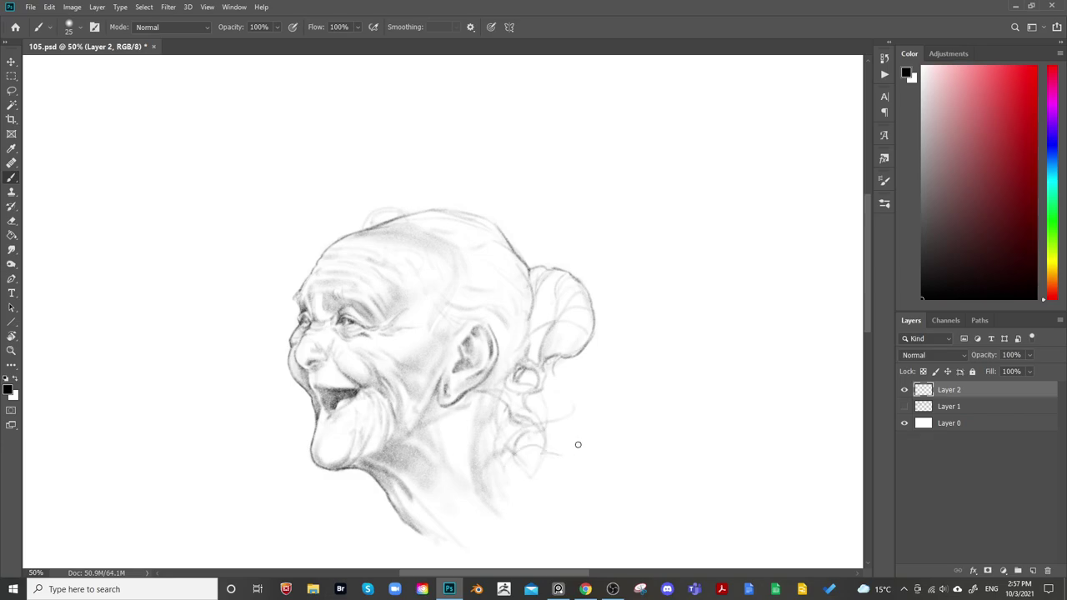
Draw the back-of-neck line running down from the curls with the brush at 35, and erase the excess beside it
drag(559, 436, 456, 311)
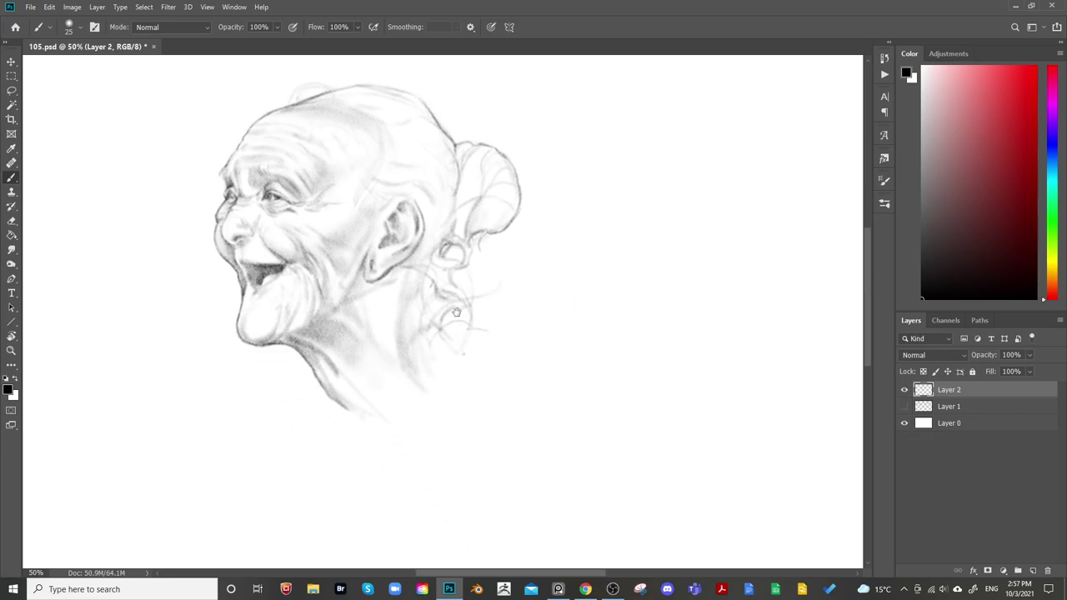
drag(375, 436, 409, 379)
key(bracketright)
key(bracketright)
drag(433, 332, 367, 450)
key(e)
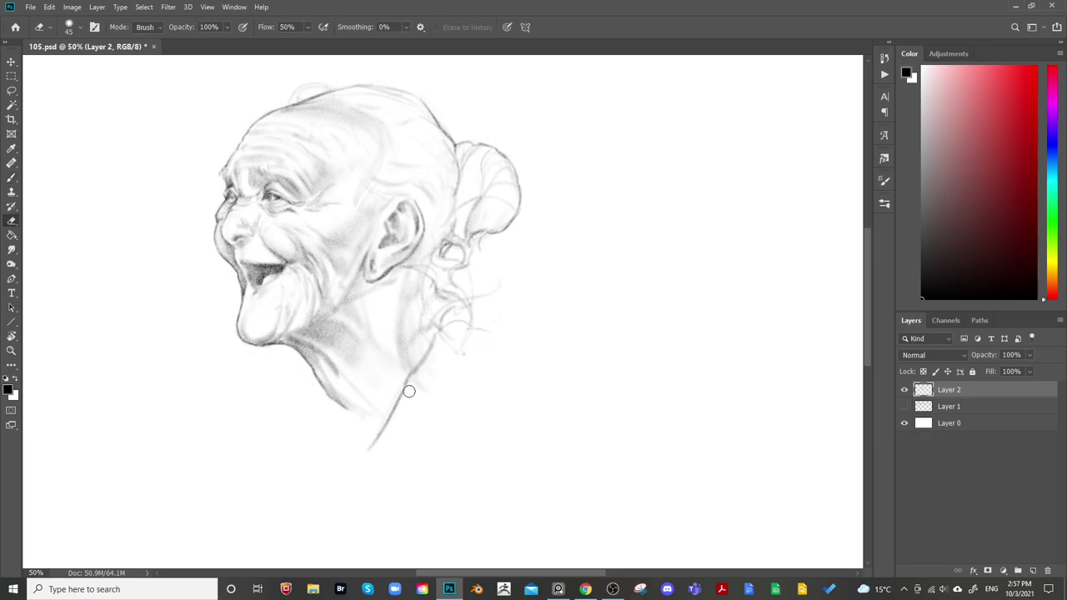
drag(452, 345, 423, 348)
Draw the shoulder line in front of the neck and sketch the tendon folds at the base of the throat
key(b)
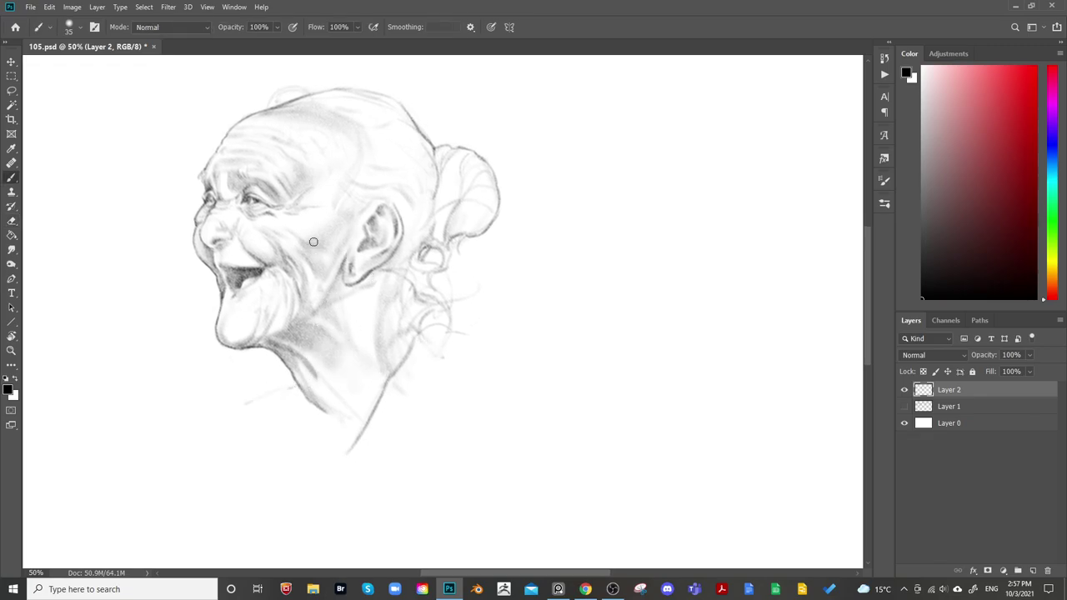
drag(265, 425, 296, 388)
drag(236, 405, 295, 384)
key(bracketright)
key(bracketright)
mouse_move(313, 405)
mouse_down()
mouse_move(325, 457)
mouse_move(305, 436)
mouse_move(313, 463)
mouse_move(333, 426)
mouse_move(328, 455)
mouse_move(345, 432)
mouse_move(336, 447)
mouse_up()
key(bracketright)
key(bracketright)
key(bracketright)
key(bracketright)
key(bracketright)
Soften the lines at the base of the throat with the eraser enlarged to 90
key(e)
key(bracketright)
key(bracketright)
key(bracketright)
key(bracketright)
key(bracketright)
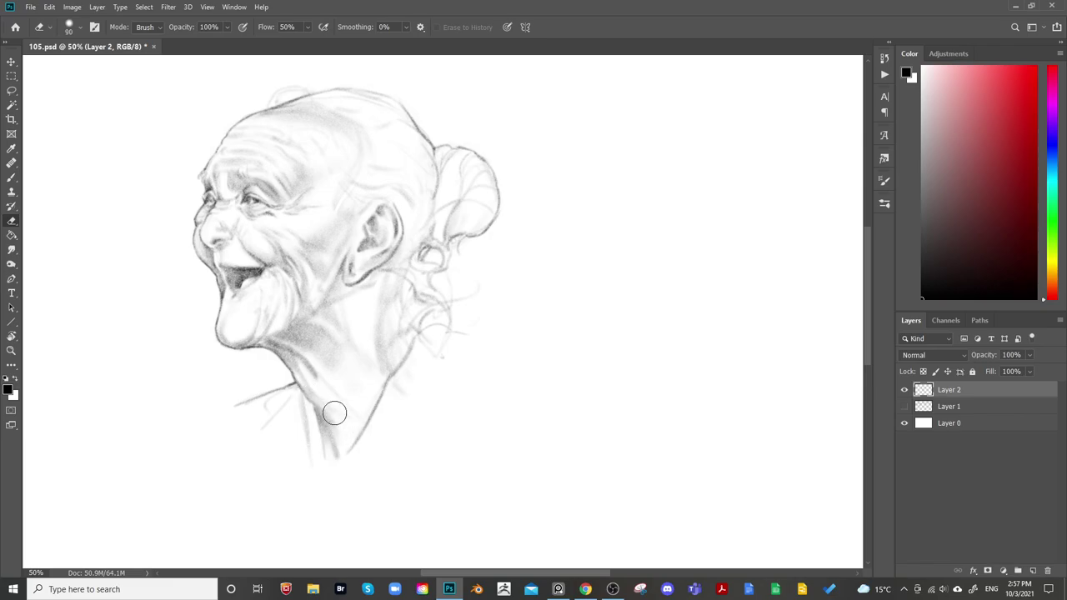
Shade the lower neck with the brush enlarged to 125, and soften the shading with the eraser at 175
key(b)
key(bracketleft)
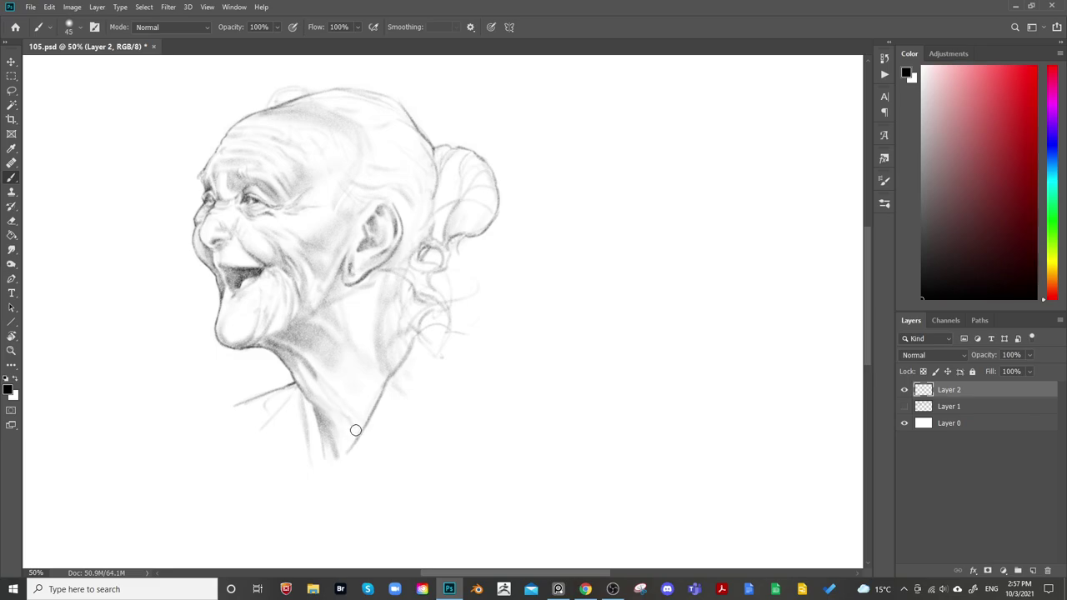
key(bracketright)
key(bracketright)
key(bracketright)
key(bracketright)
key(bracketright)
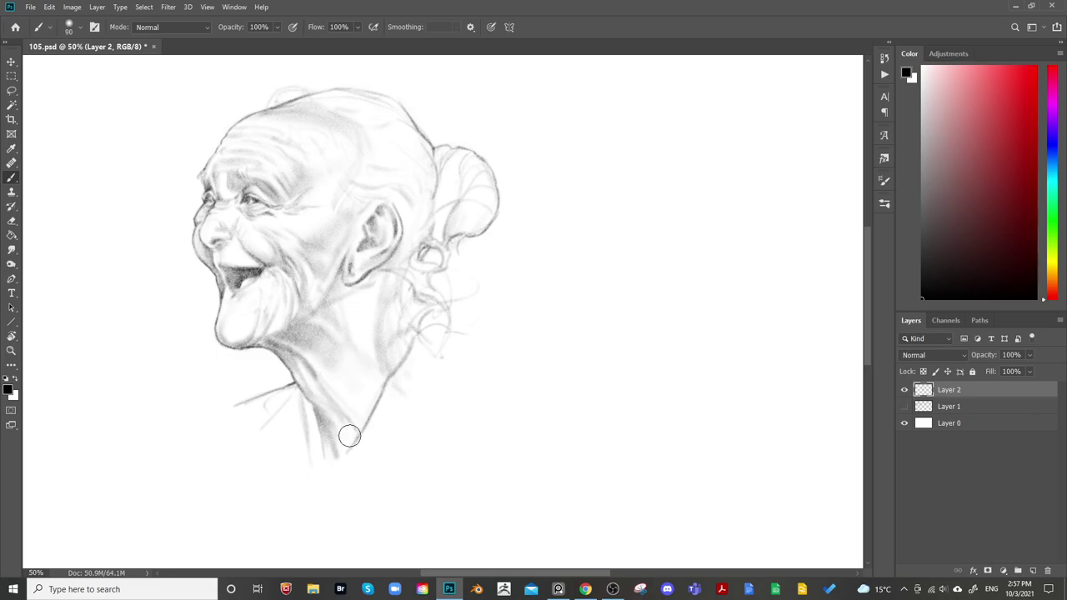
key(bracketright)
key(bracketright)
drag(333, 410, 350, 441)
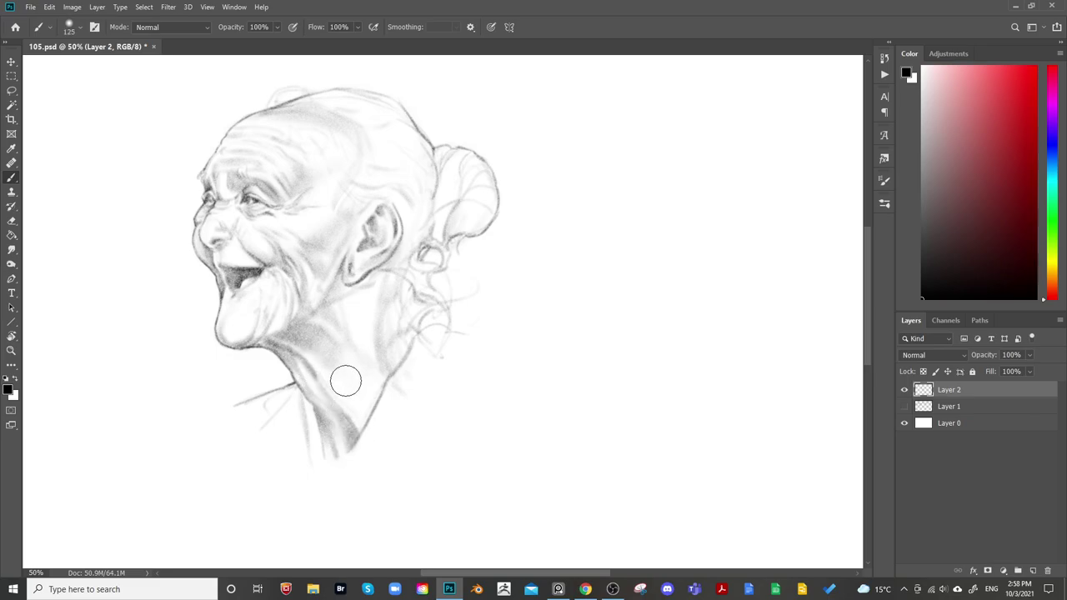
key(e)
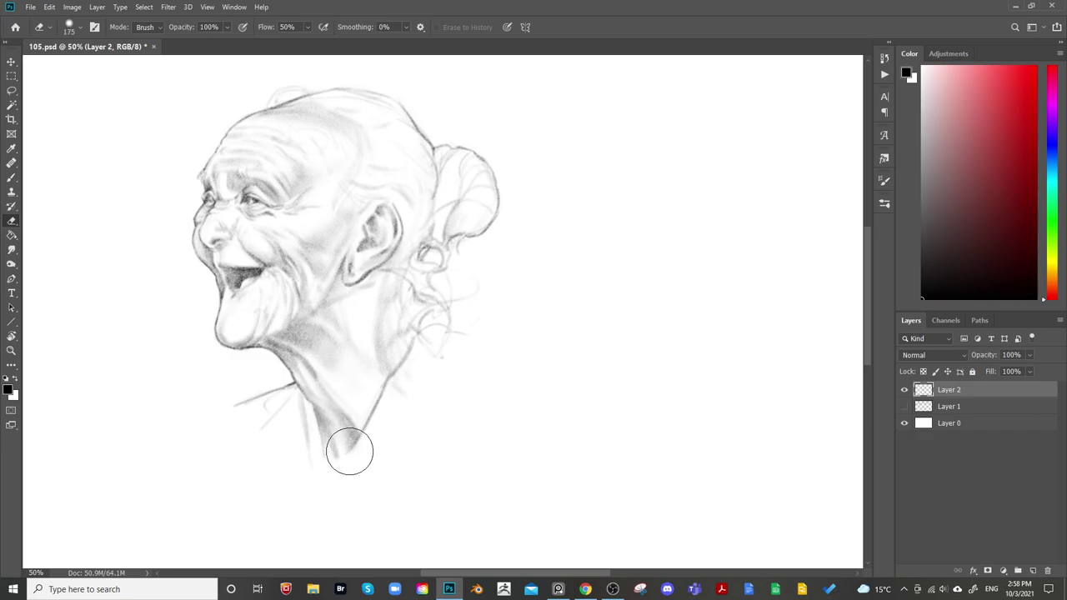
mouse_move(342, 429)
mouse_down()
mouse_move(352, 450)
mouse_move(341, 452)
mouse_up()
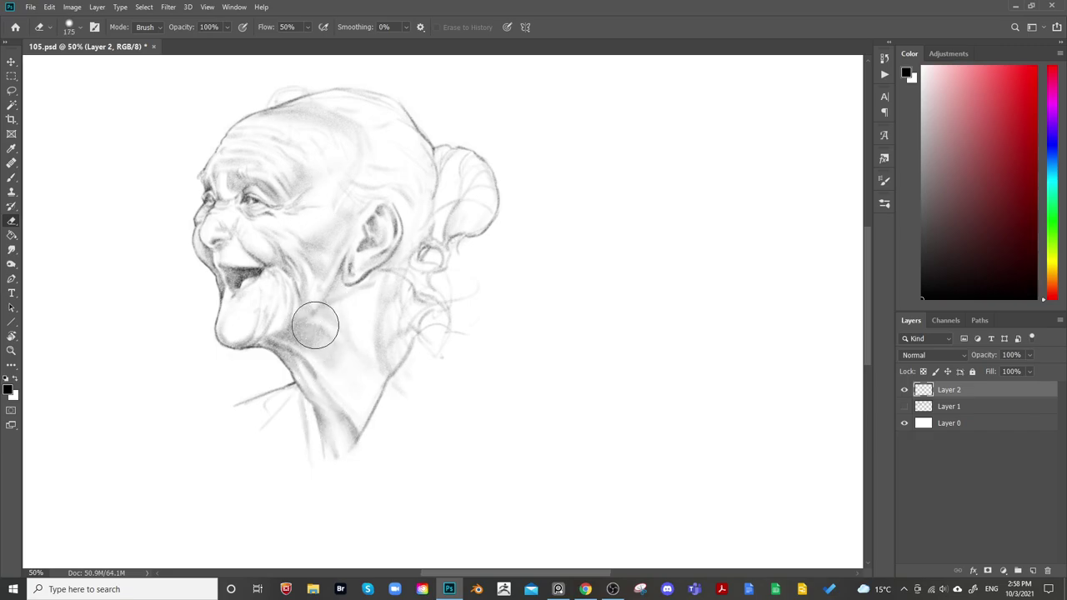
Deepen the shadow along the middle of the neck with the brush enlarged from 100 to 175
key(b)
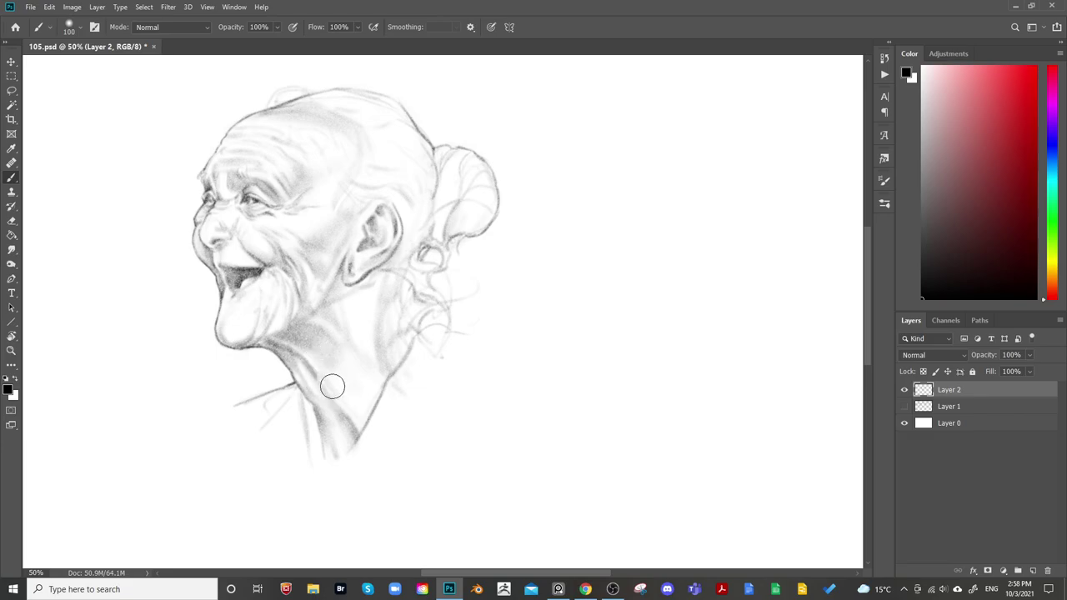
key(m)
key(b)
key(bracketright)
key(bracketright)
key(bracketright)
key(bracketright)
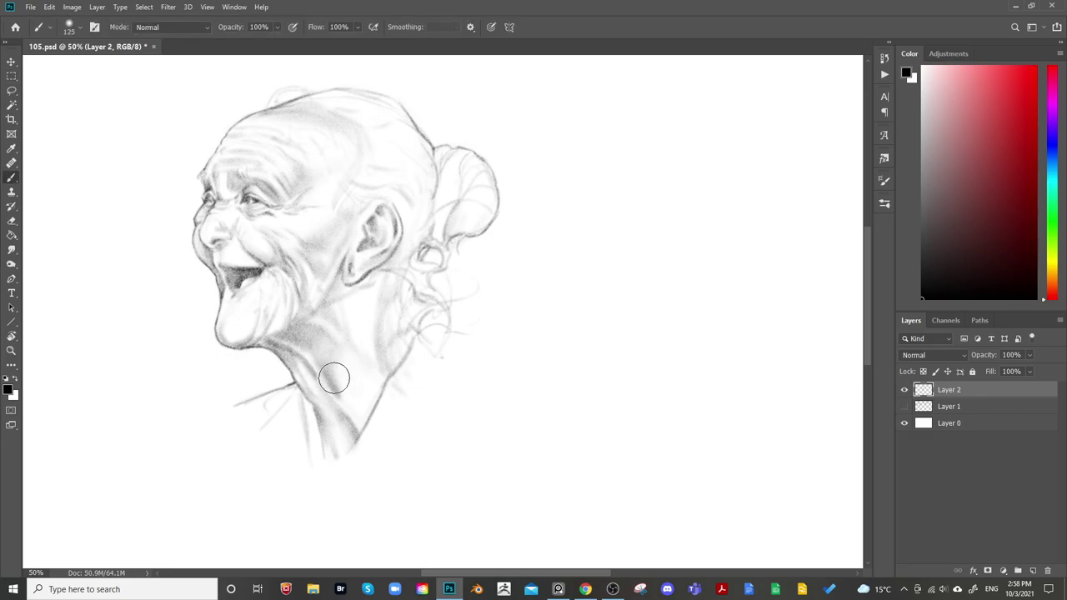
Check the portrait in a horizontally flipped canvas, and lighten the neck shading with the eraser at 175
drag(496, 258, 595, 242)
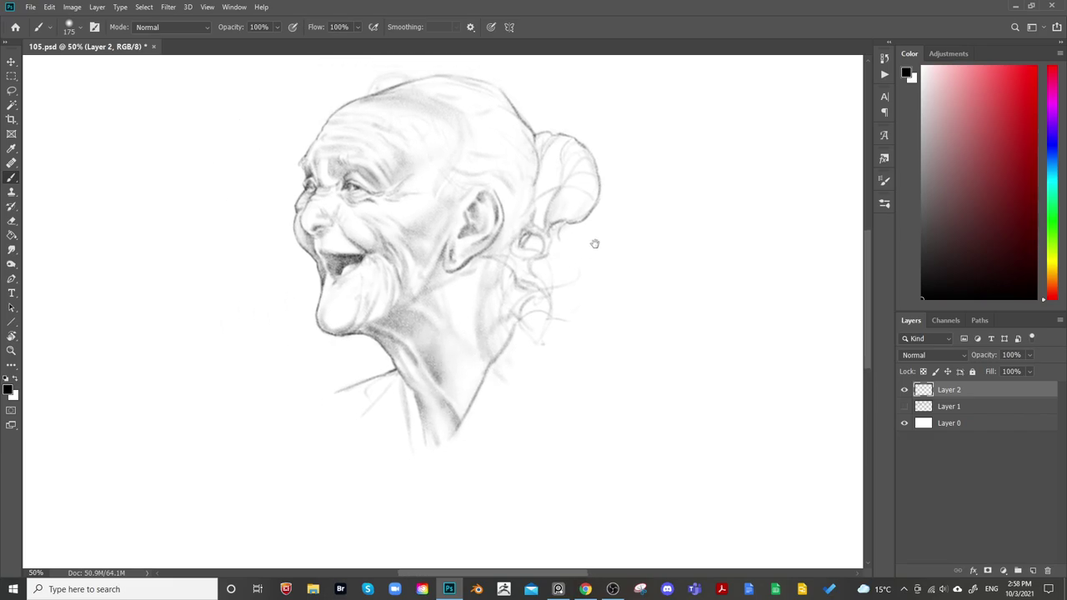
key(ctrl+shift+h)
key(e)
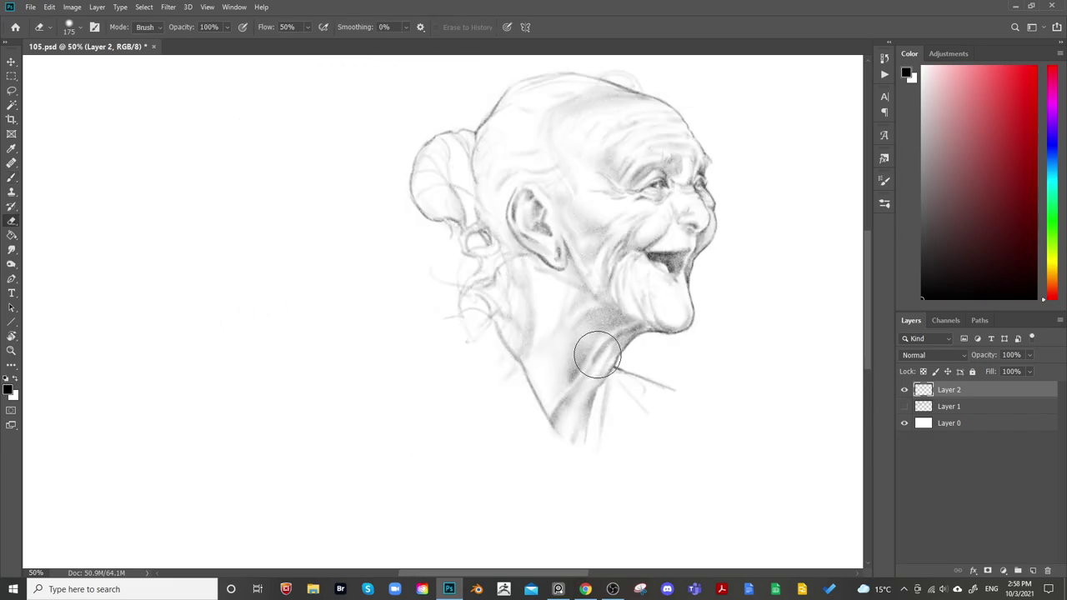
key(ctrl+minus)
key(ctrl+minus)
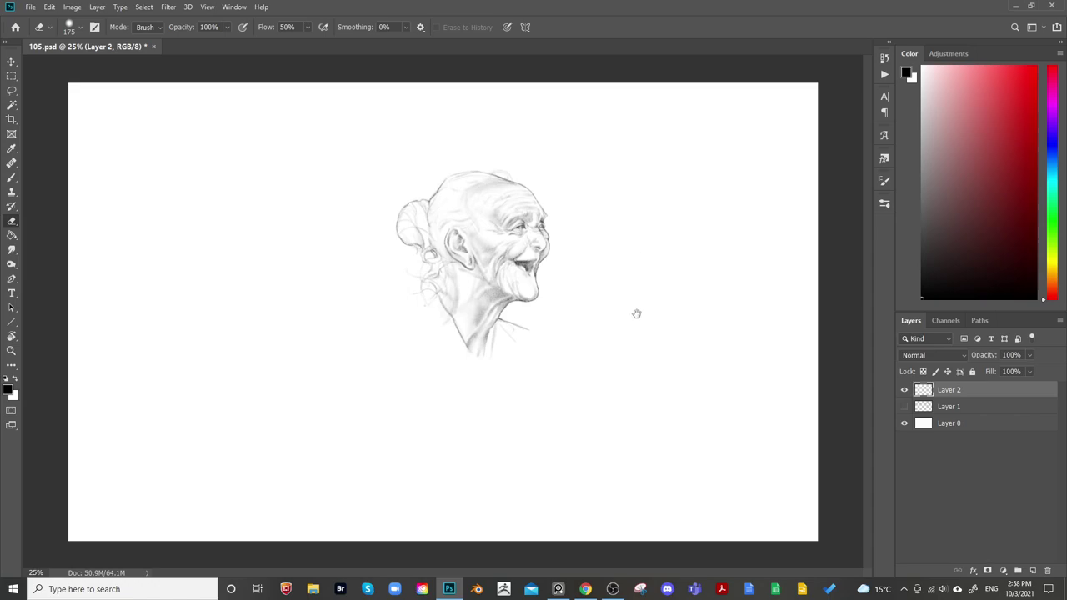
key(ctrl+shift+h)
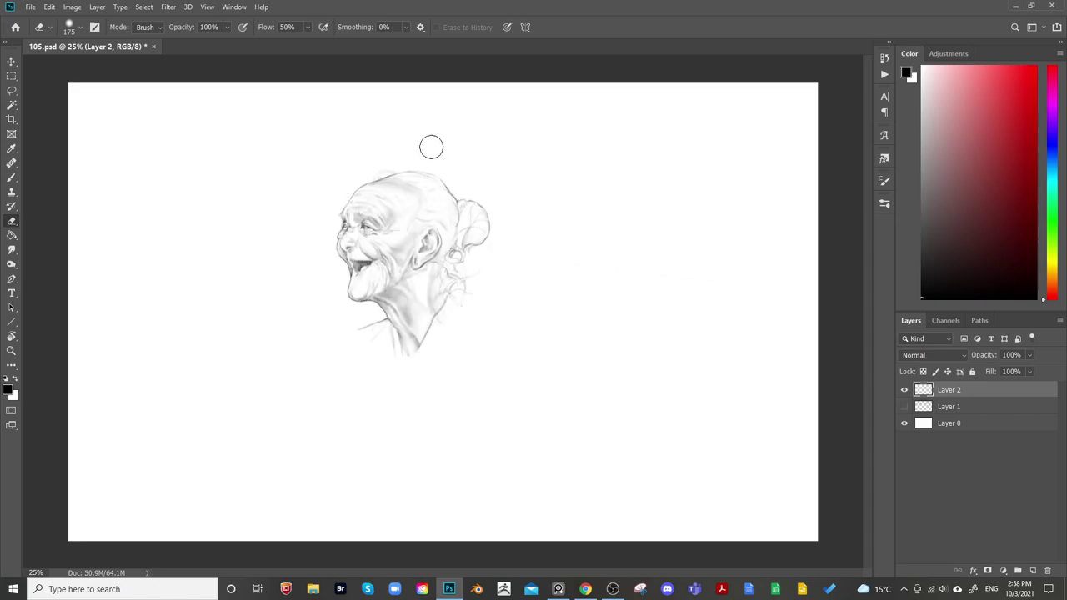
mouse_move(407, 299)
mouse_down()
mouse_move(416, 350)
mouse_move(410, 337)
mouse_up()
key(ctrl+shift+h)
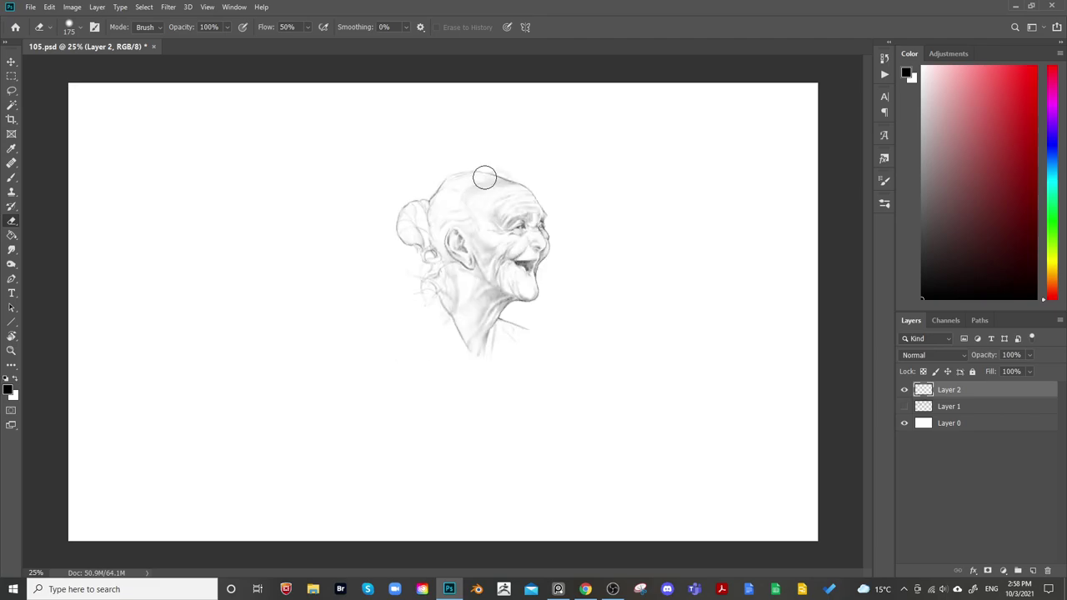
key(ctrl+shift+h)
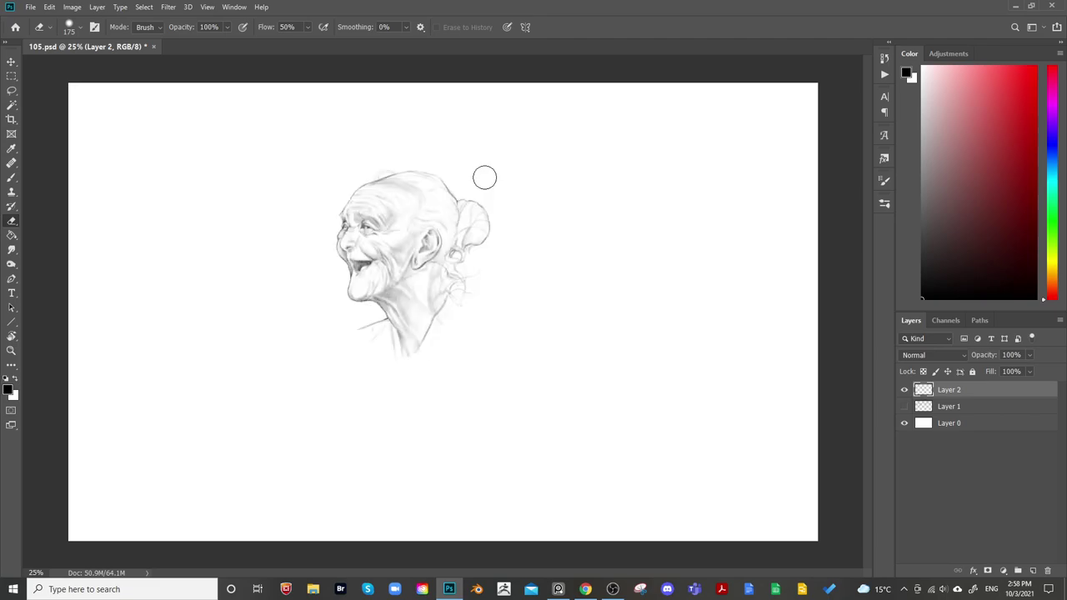
Show Layer 1, and move the old woman on Layer 2 below the first head in the row, scaled to about 105%
click(904, 390)
click(904, 406)
click(948, 406)
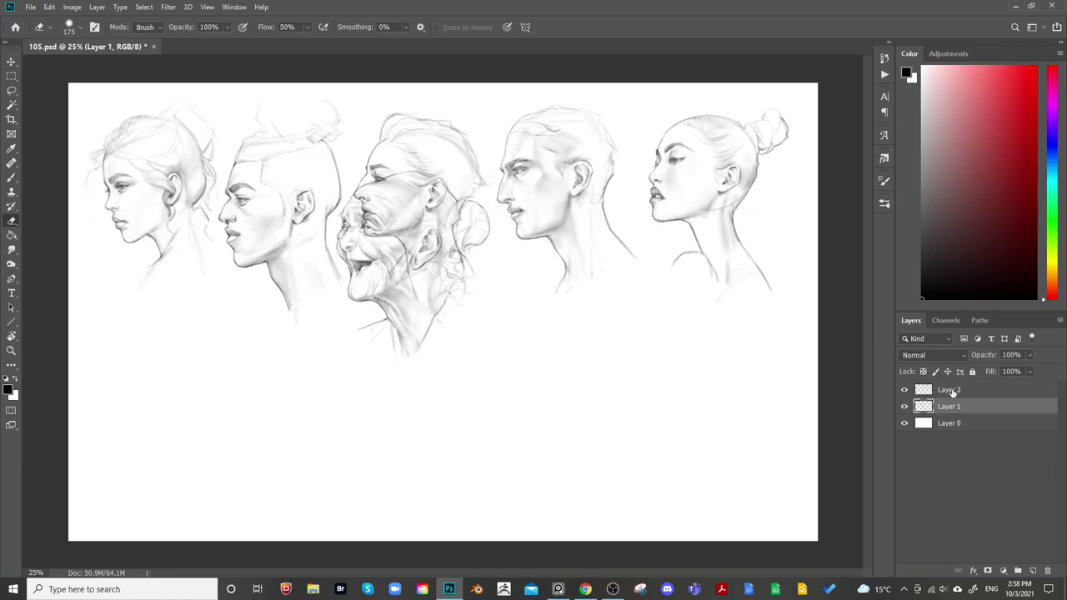
click(952, 390)
key(ctrl+t)
mouse_move(491, 361)
mouse_down()
mouse_move(497, 368)
mouse_move(293, 492)
mouse_move(252, 490)
mouse_up()
drag(263, 309, 269, 310)
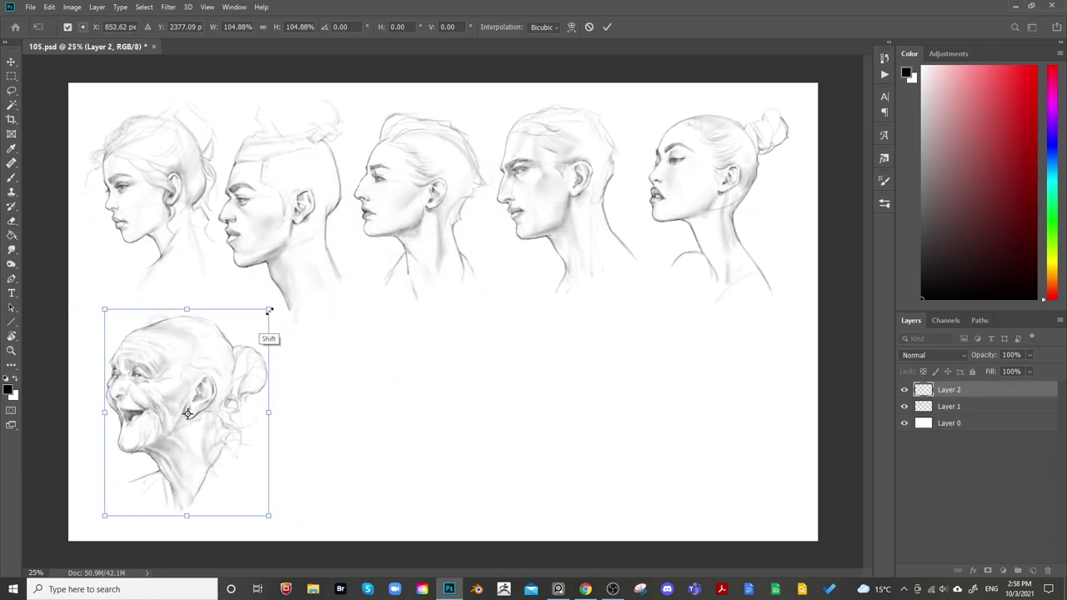
mouse_move(253, 393)
mouse_down()
mouse_move(244, 398)
mouse_move(251, 388)
mouse_up()
key(Return)
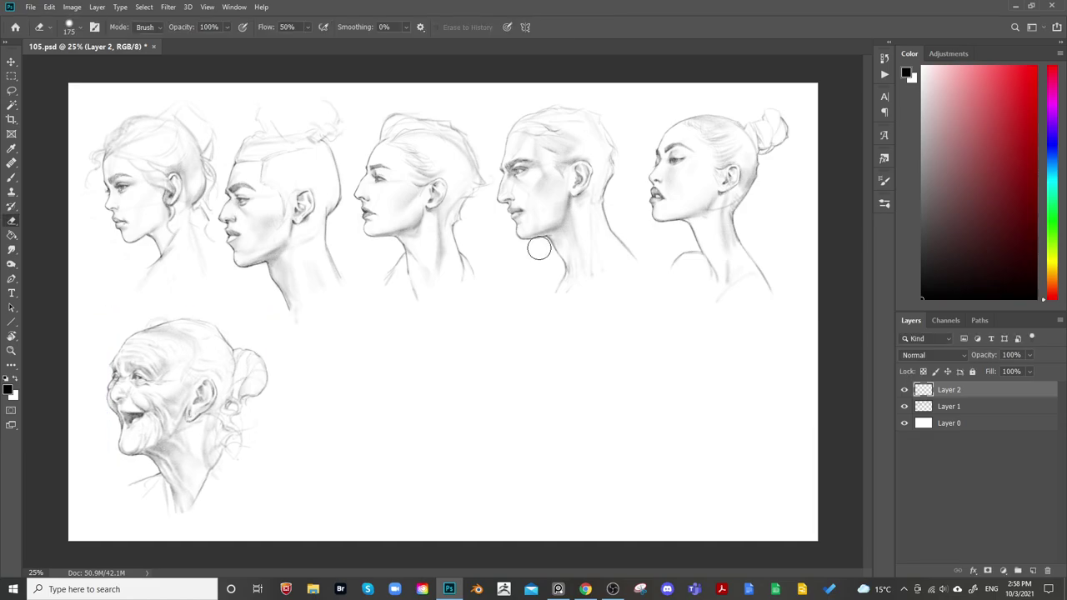
Save the document, and compare all the heads in a horizontally flipped canvas before flipping it back
key(ctrl+s)
key(ctrl+shift+h)
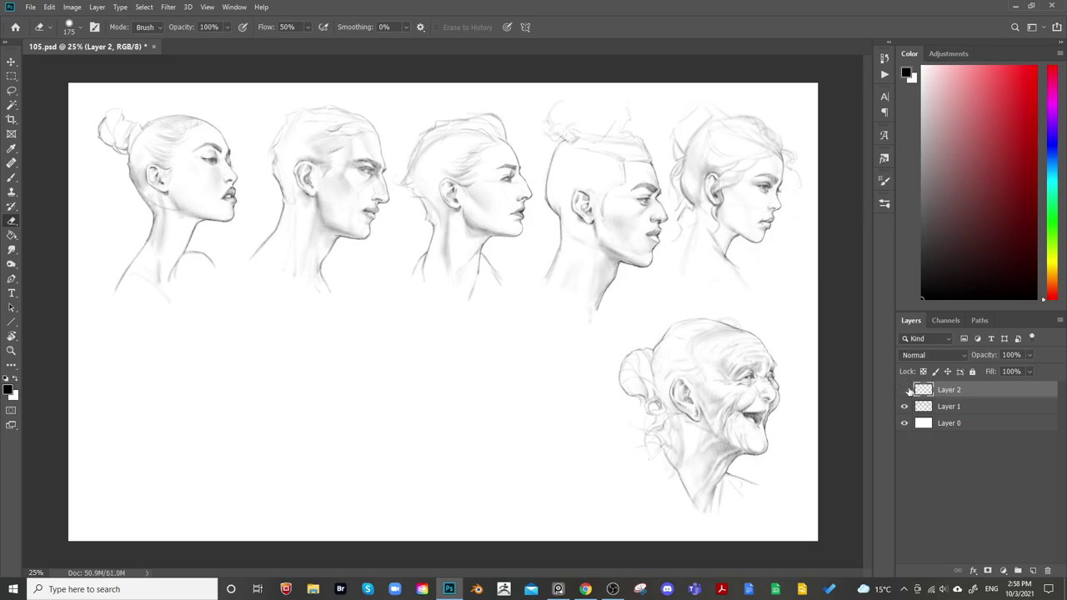
key(ctrl+shift+h)
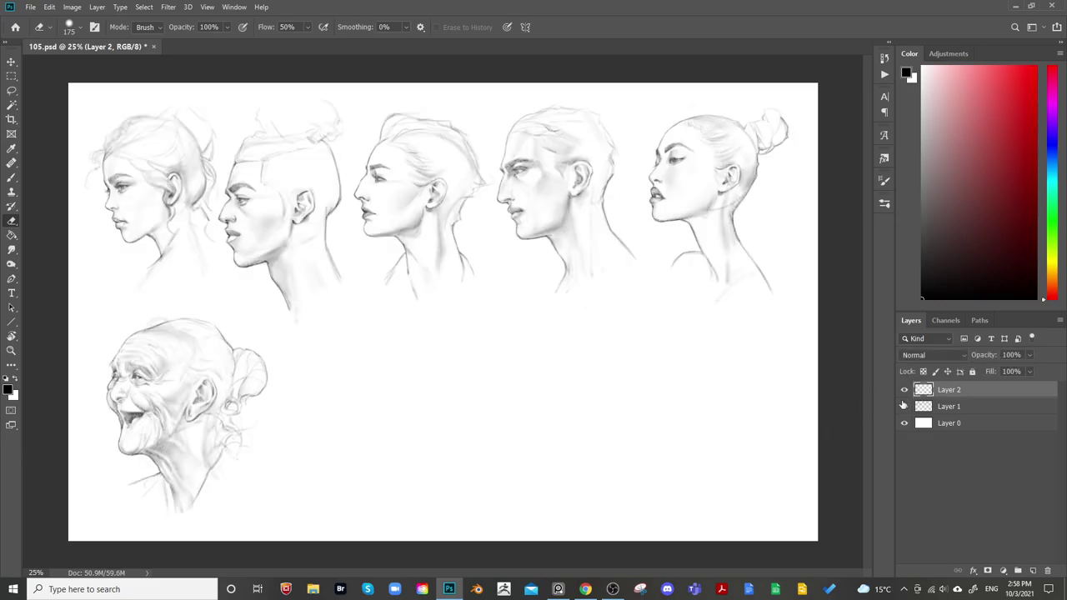
key(ctrl+s)
Hide Layer 1 and reduce the brush to 45 for refining the old woman's nose
click(904, 406)
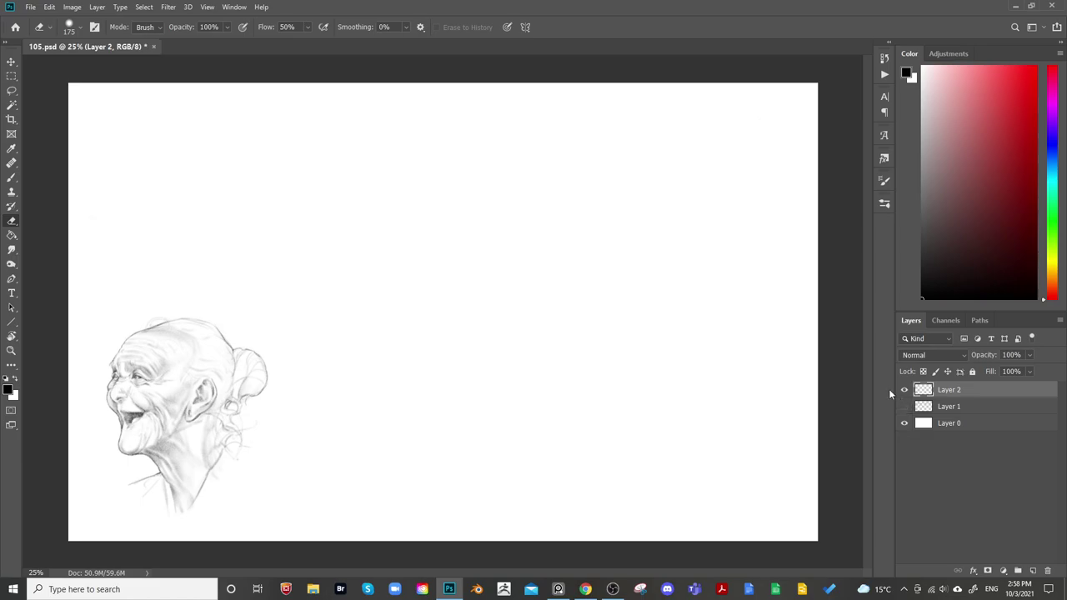
key(ctrl+plus)
key(ctrl+plus)
key(ctrl+plus)
mouse_move(169, 447)
mouse_down()
mouse_move(600, 322)
mouse_move(784, 232)
mouse_up()
key(b)
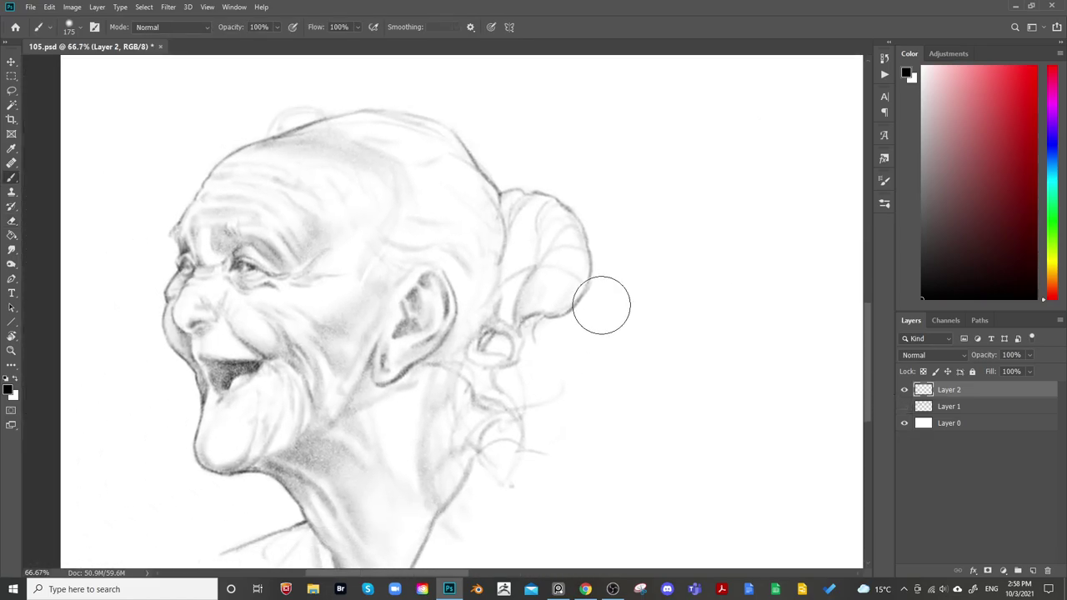
key(bracketleft)
key(bracketleft)
key(bracketleft)
key(bracketleft)
key(bracketleft)
key(bracketleft)
key(bracketleft)
key(bracketleft)
key(bracketleft)
key(bracketleft)
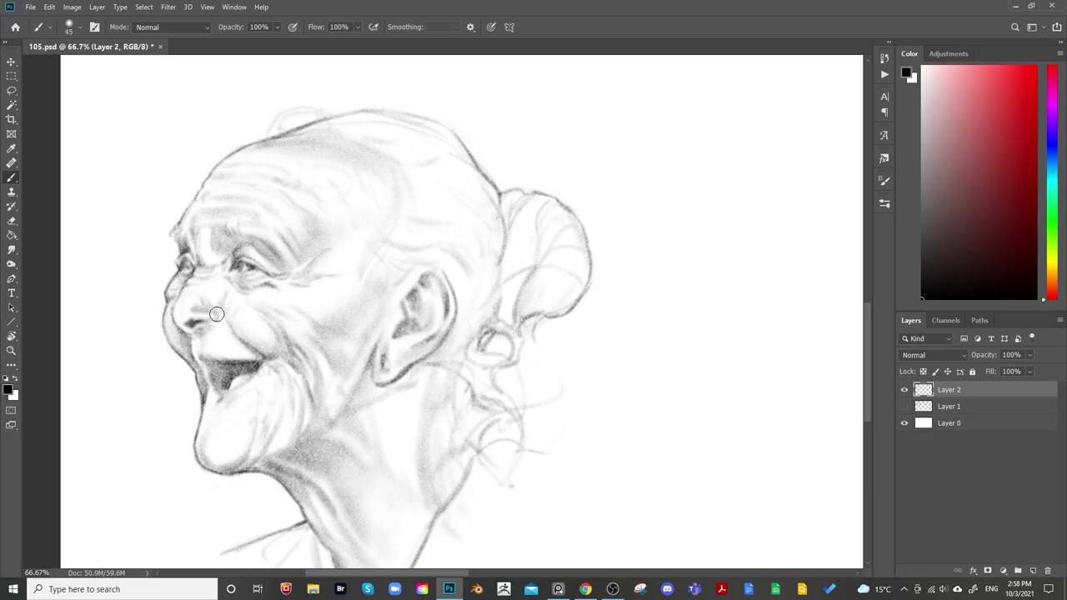
Shade the side and tip of the nose, varying the brush size up to 70
key(bracketleft)
key(bracketright)
key(bracketleft)
key(bracketleft)
key(bracketright)
key(bracketright)
key(bracketright)
key(bracketright)
key(bracketright)
key(bracketleft)
key(bracketleft)
key(bracketleft)
key(bracketright)
key(bracketright)
key(bracketright)
key(bracketright)
mouse_move(180, 311)
mouse_down()
mouse_move(190, 298)
mouse_move(199, 320)
mouse_move(190, 297)
mouse_up()
key(bracketleft)
key(bracketright)
key(bracketright)
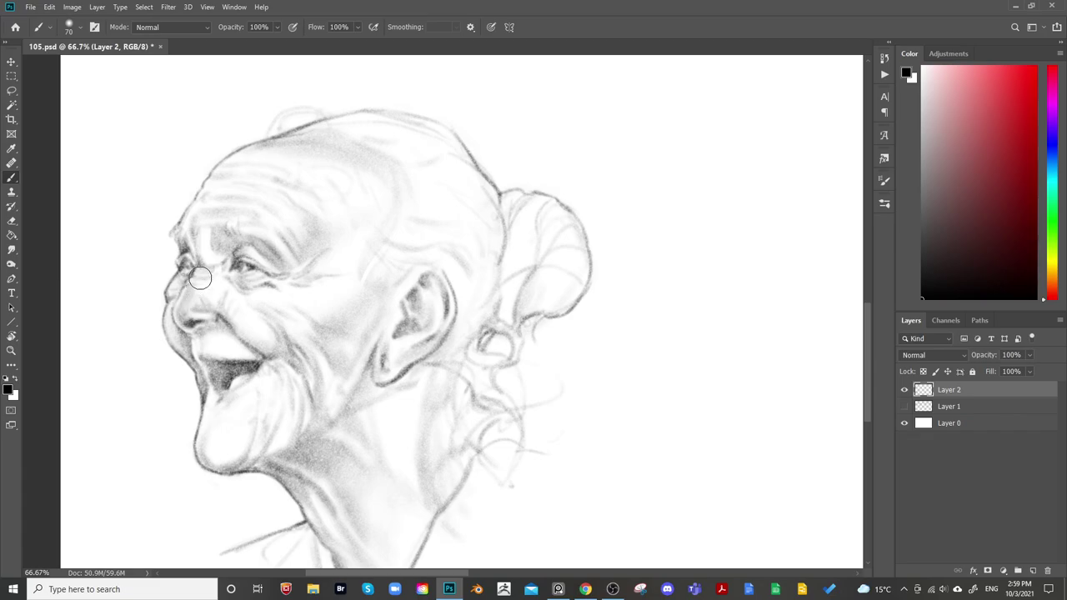
Flip the canvas horizontally to check the nose shading against the whole head
key(ctrl+minus)
key(ctrl+minus)
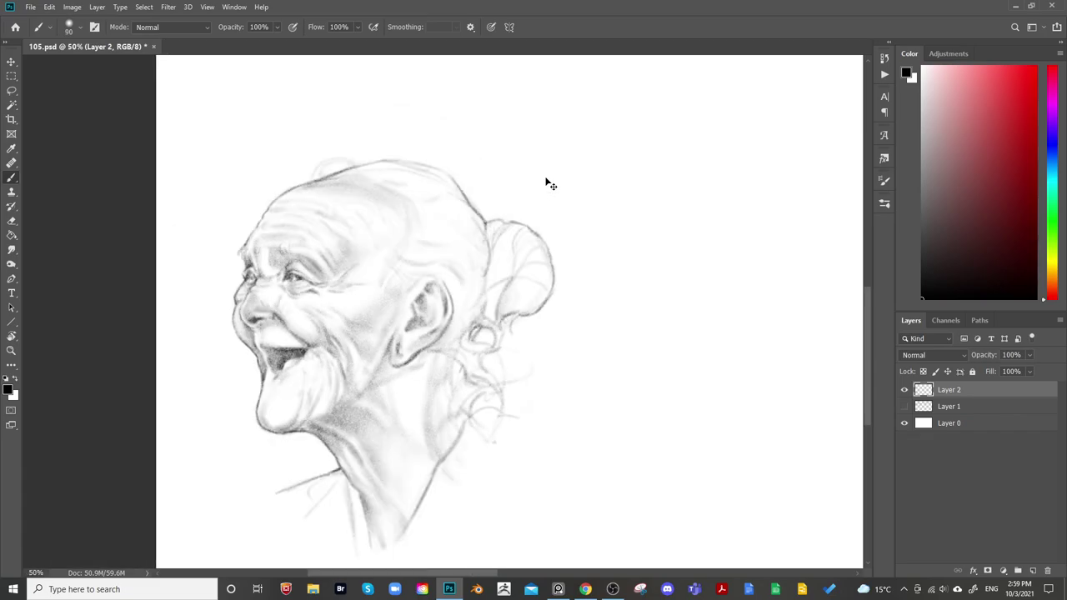
drag(650, 391, 354, 358)
key(F2)
mouse_move(736, 255)
mouse_down()
mouse_move(349, 306)
mouse_move(318, 288)
mouse_up()
Lighten the nose shading with a reduced eraser in the flipped view
key(e)
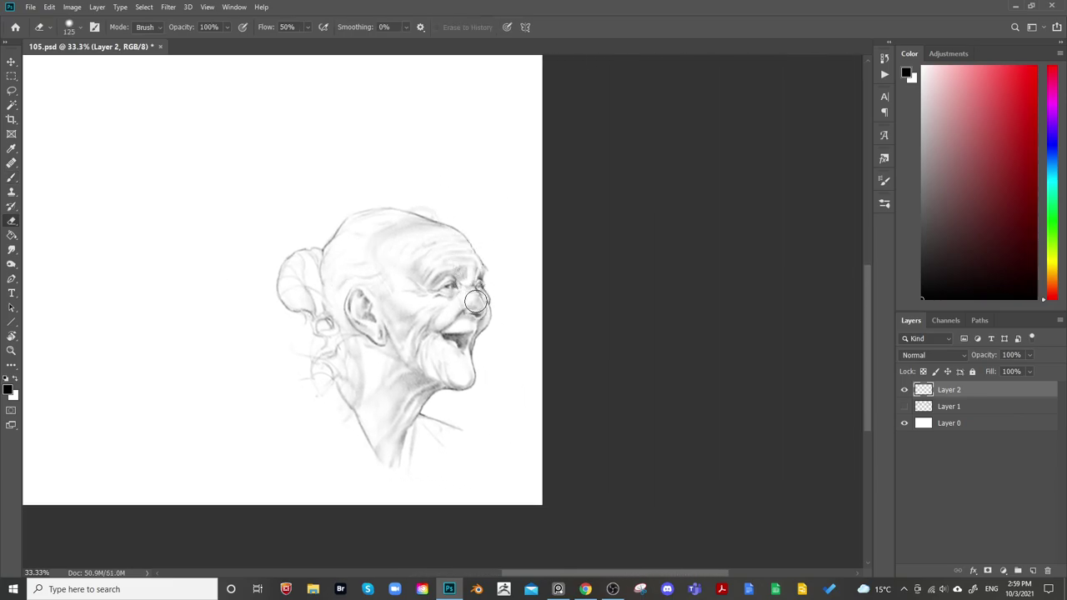
key(bracketleft)
key(bracketleft)
key(bracketleft)
key(bracketleft)
mouse_move(476, 298)
mouse_down()
mouse_move(476, 310)
mouse_move(480, 283)
mouse_move(539, 287)
mouse_up()
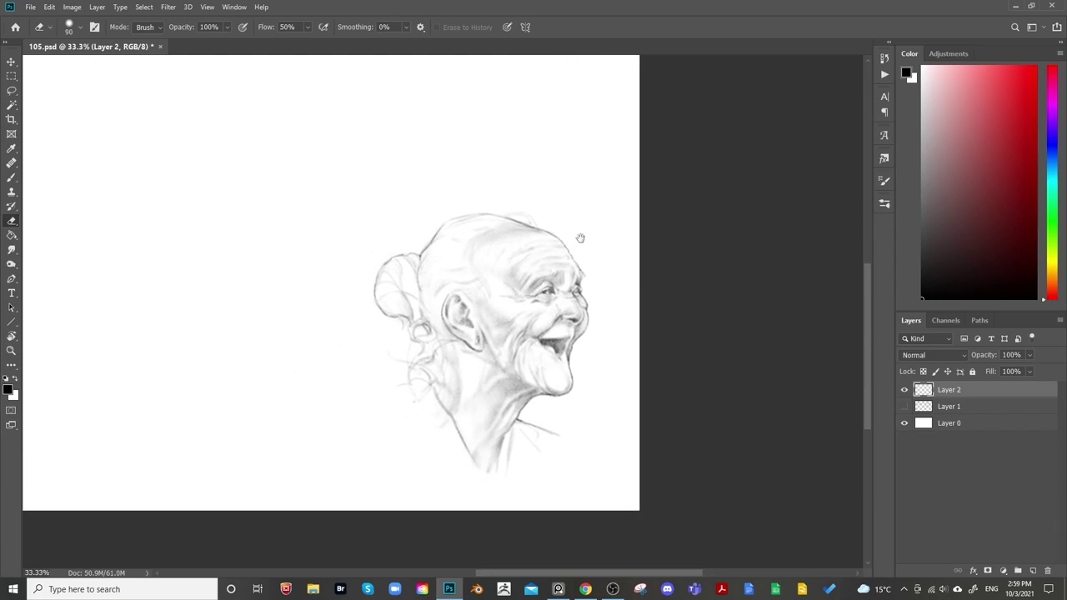
Flip the canvas horizontally back to its original orientation and frame the old woman's head close up
drag(598, 231, 665, 247)
key(ctrl+shift+h)
drag(182, 319, 497, 300)
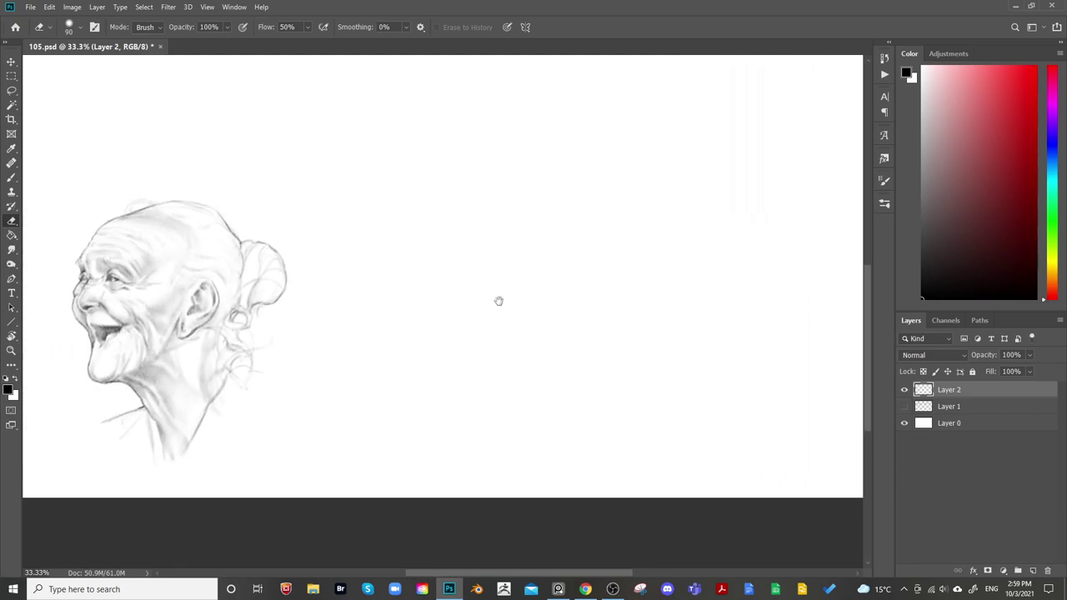
drag(324, 313, 619, 337)
key(ctrl+plus)
key(ctrl+plus)
drag(383, 301, 466, 308)
Refine the lines on the bridge and side of the old woman's nose with a brush around size 30
key(b)
key(bracketleft)
key(bracketleft)
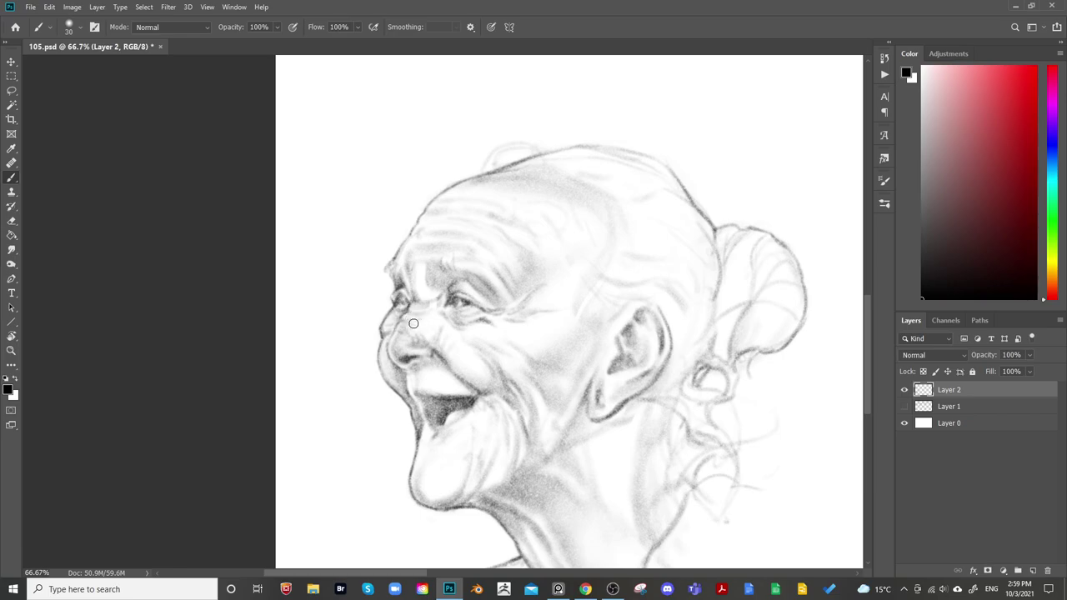
key(bracketleft)
key(bracketleft)
key(bracketright)
key(bracketright)
Lighten the face shading with the eraser enlarged to 45, and touch up the near eye with a reduced brush
key(e)
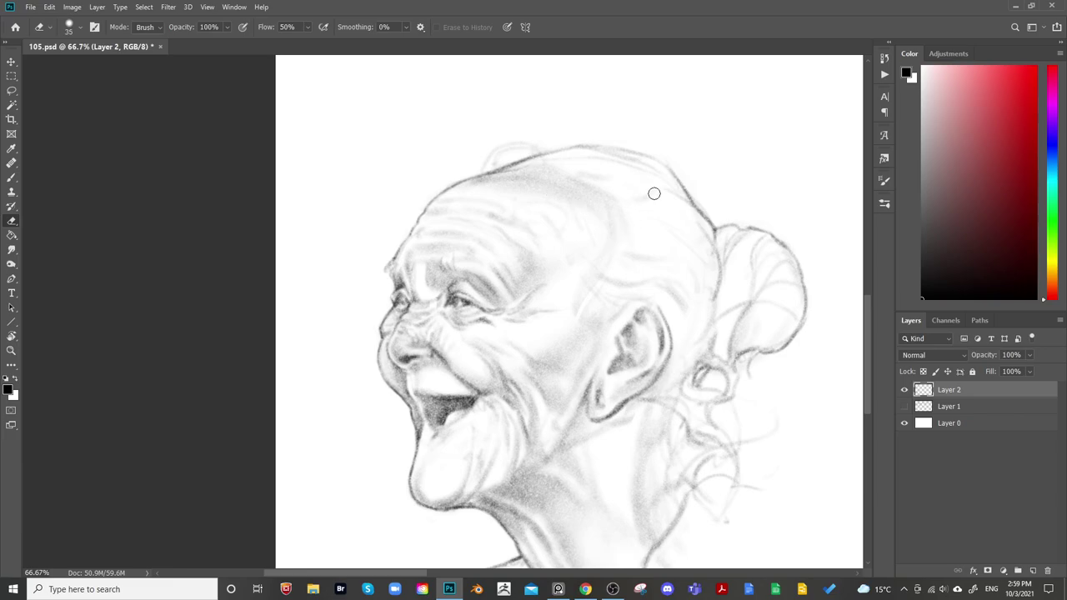
key(bracketright)
key(bracketright)
key(bracketright)
key(bracketright)
key(bracketright)
key(b)
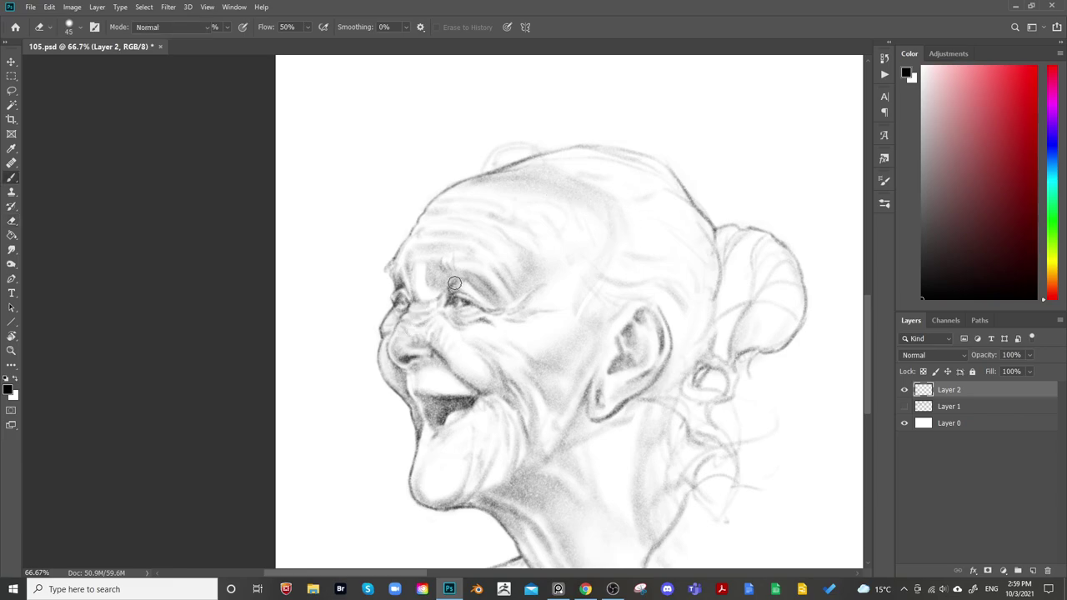
key(bracketleft)
key(bracketleft)
key(bracketleft)
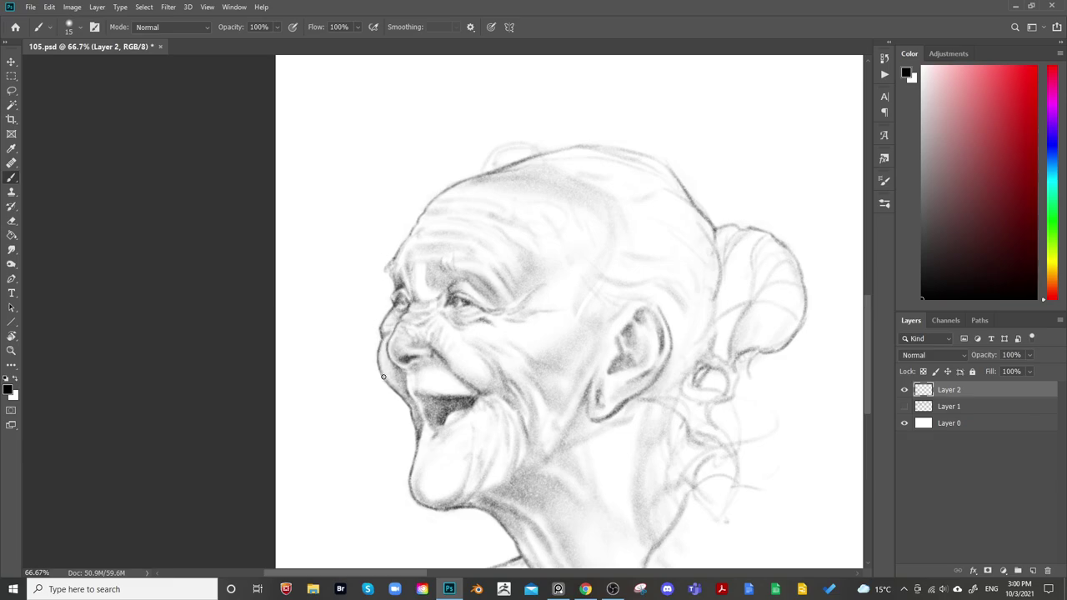
Darken the far eye and the far cheek contour with a small brush, varying its size
key(ctrl+minus)
key(ctrl+minus)
key(ctrl+plus)
key(ctrl+plus)
key(bracketleft)
key(bracketleft)
key(bracketright)
key(bracketright)
key(bracketleft)
key(bracketleft)
Soften the area around the far eye with a size 45 eraser, and set the brush to 25
key(e)
drag(399, 306, 403, 307)
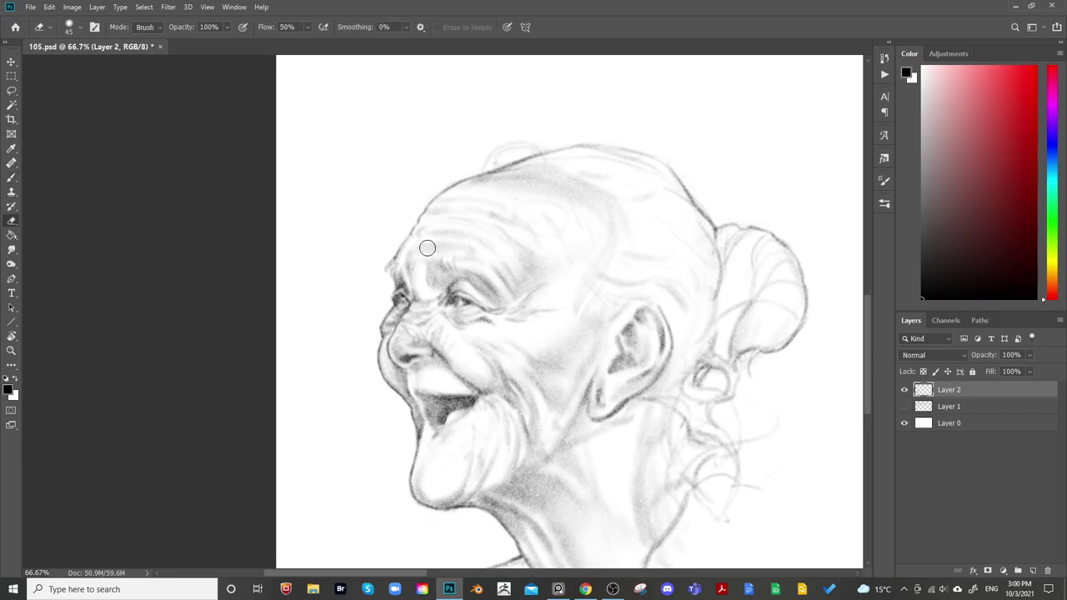
key(b)
key(bracketleft)
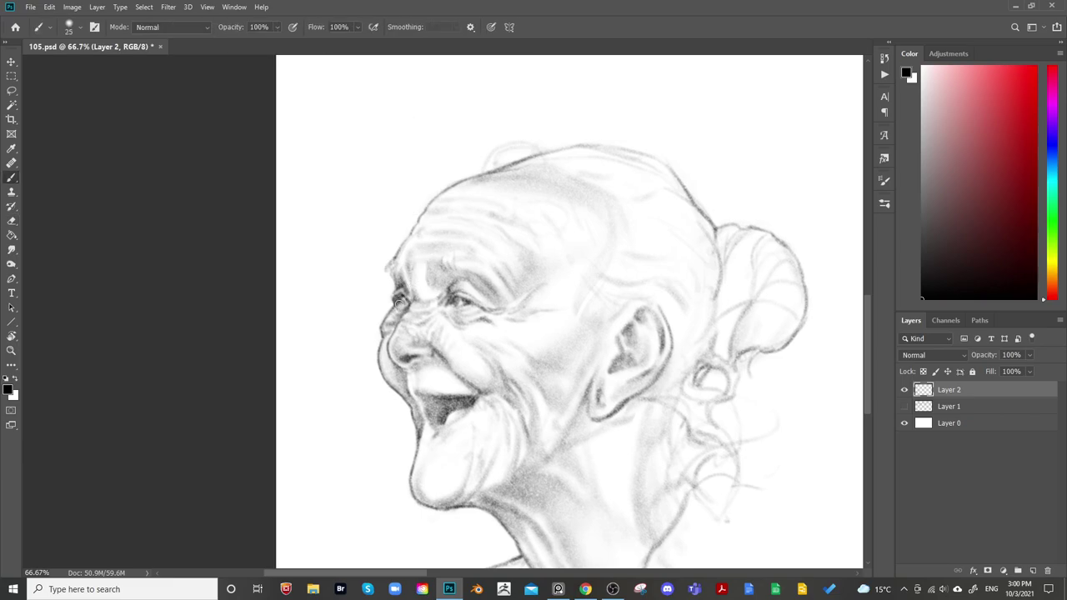
Review the whole head mirrored and in its original orientation, toggling Layer 2 off and on
key(ctrl+minus)
key(ctrl+minus)
drag(700, 433, 476, 333)
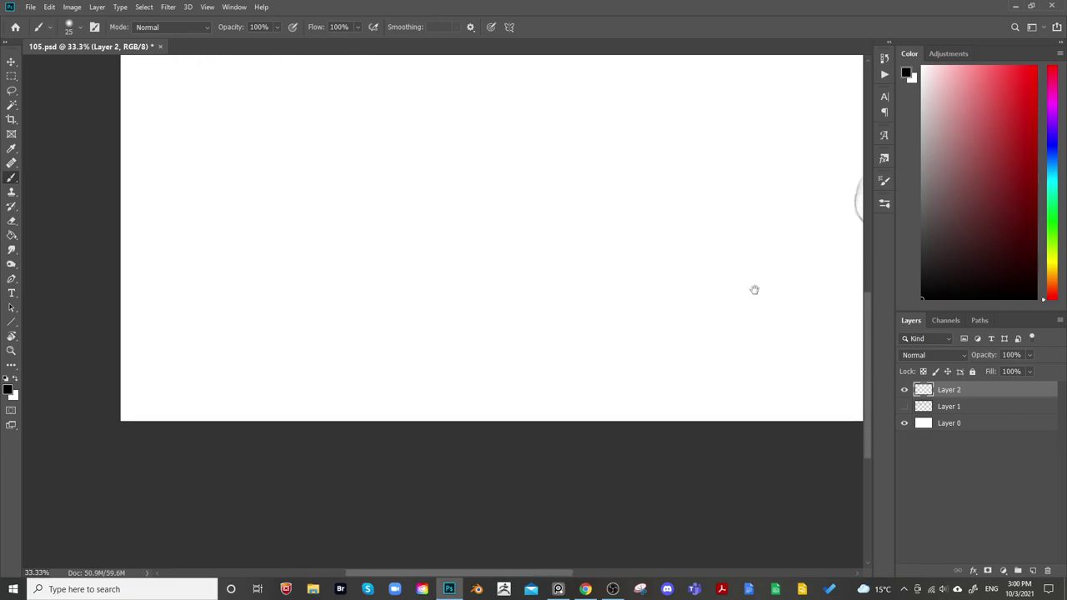
mouse_move(754, 289)
mouse_down()
mouse_move(481, 381)
mouse_move(464, 439)
mouse_up()
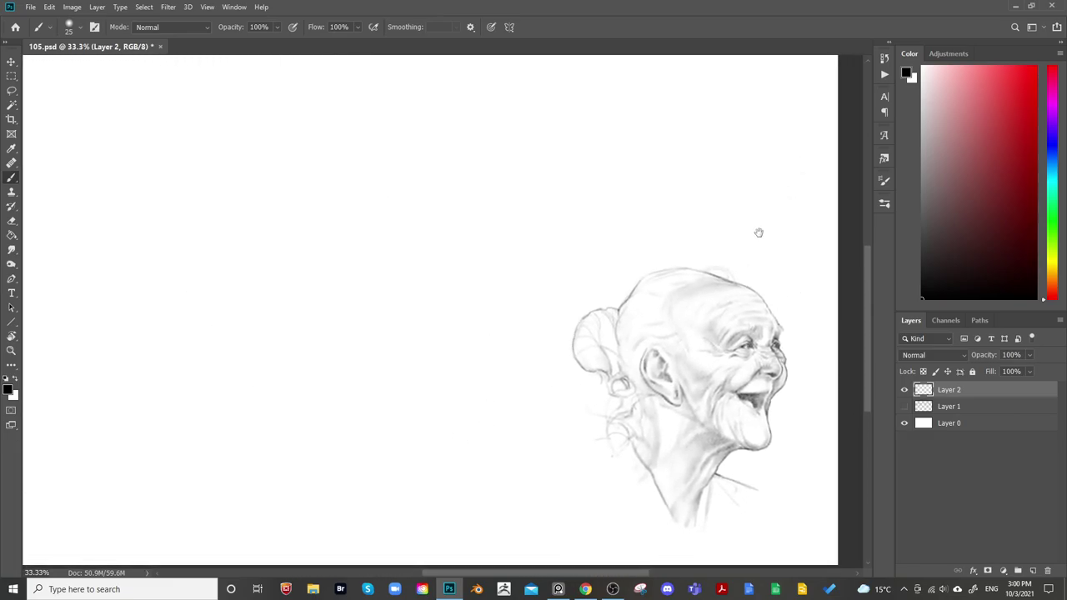
scroll(758, 217, down, 1)
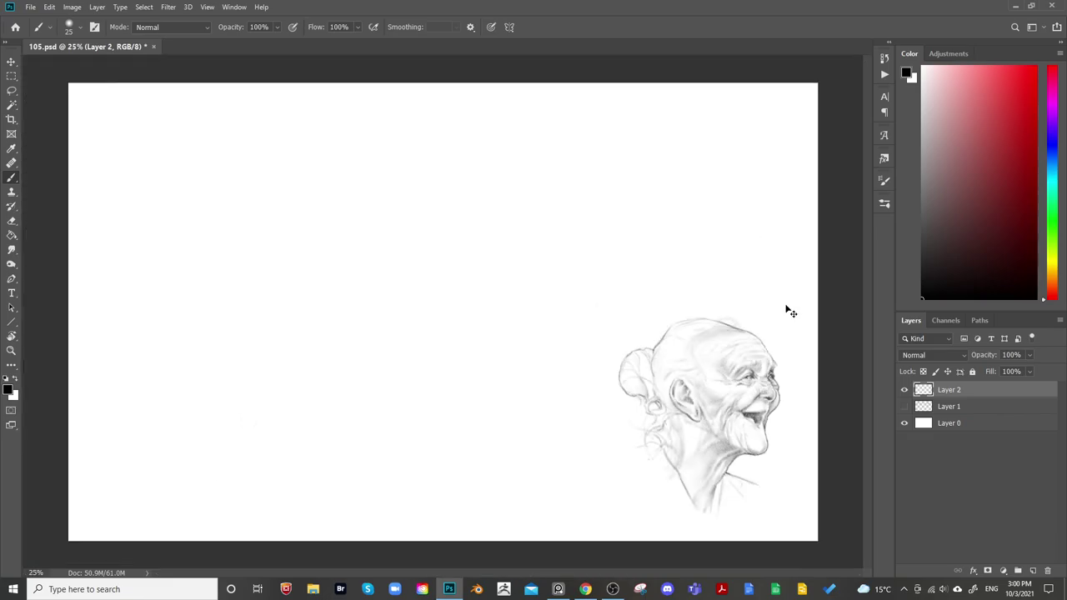
key(ctrl+shift+h)
click(902, 389)
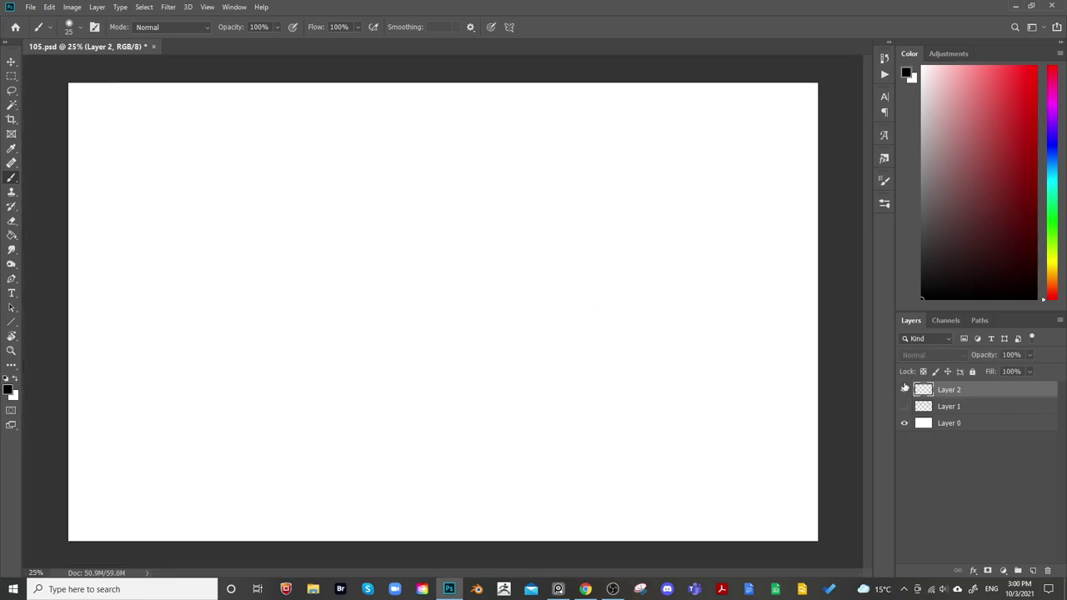
click(903, 389)
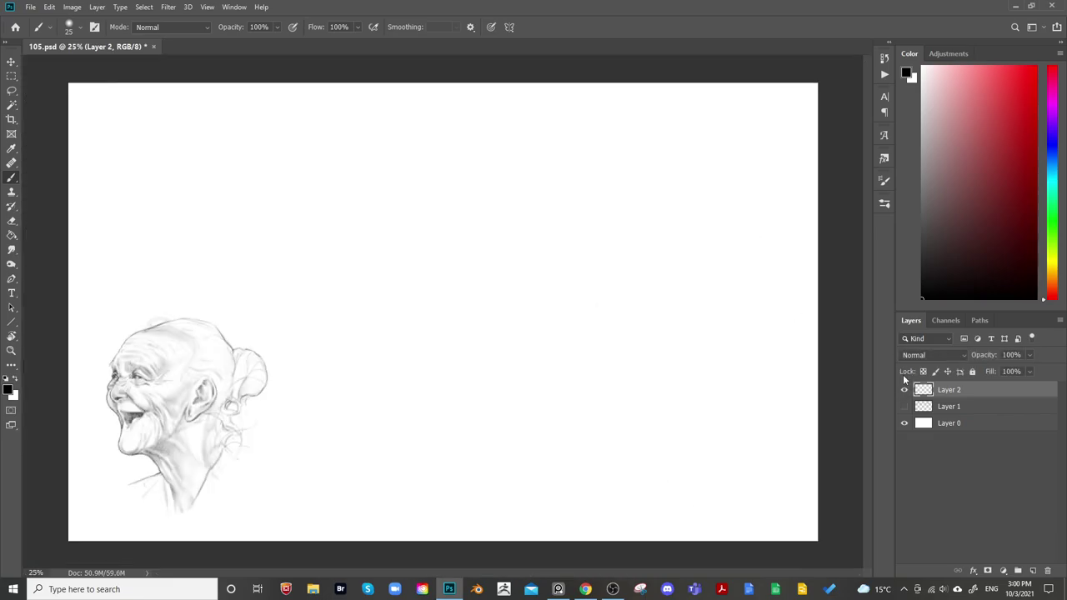
Create a new layer above Layer 2 and lightly sketch a cranium oval and face line beside the old woman with a larger brush
click(1032, 569)
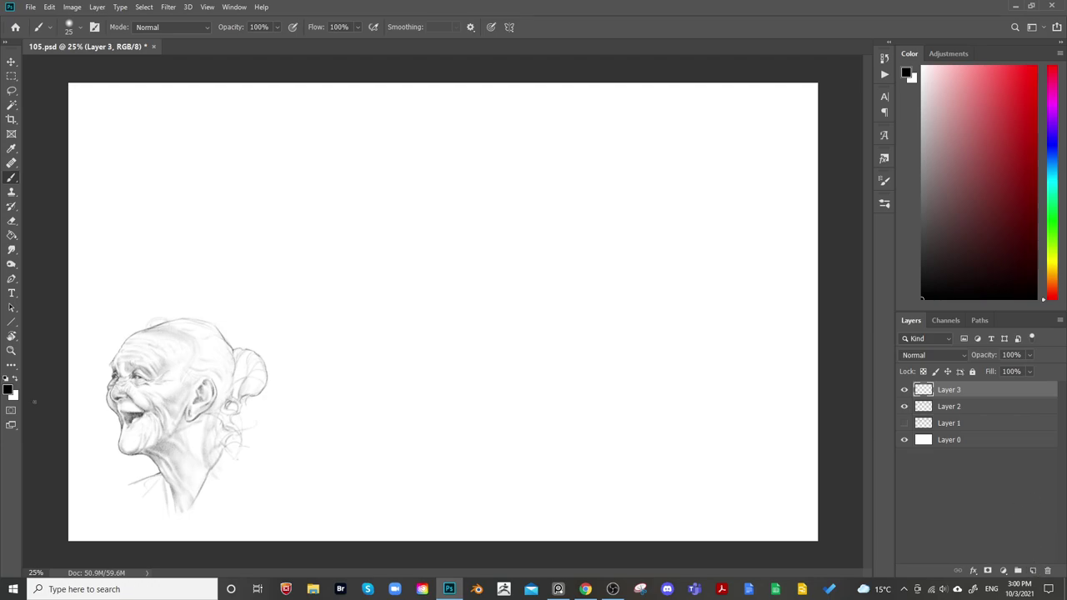
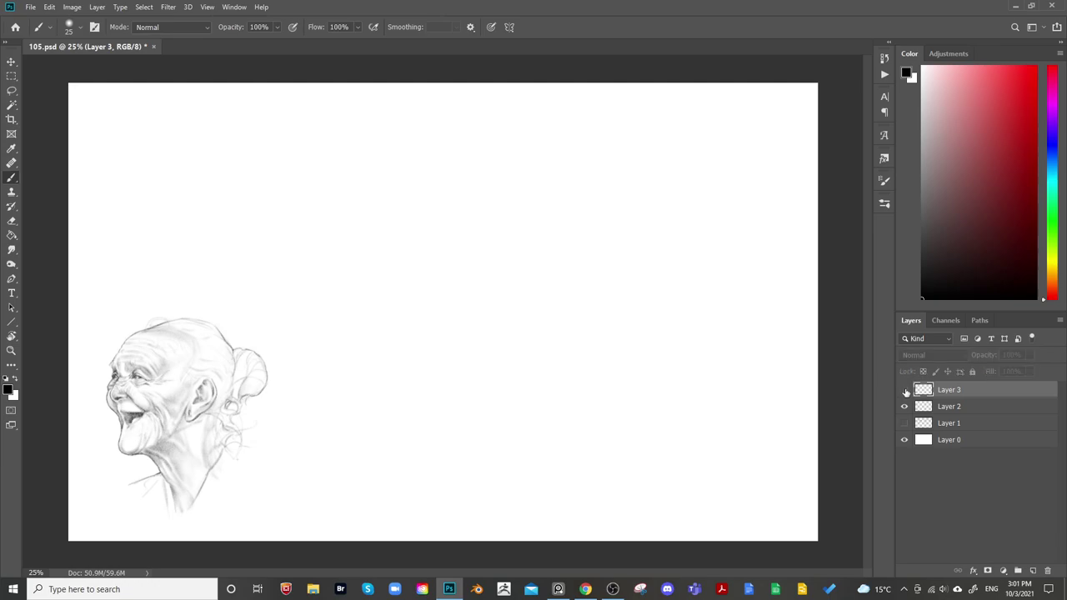
key(ctrl+plus)
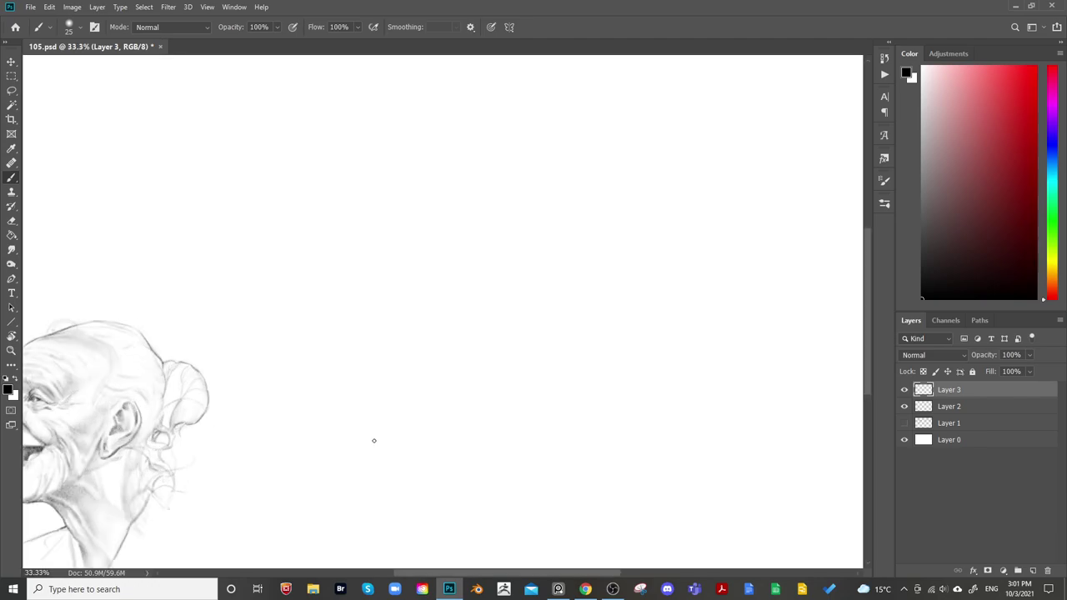
mouse_move(412, 429)
mouse_down()
mouse_move(502, 334)
mouse_move(490, 340)
mouse_up()
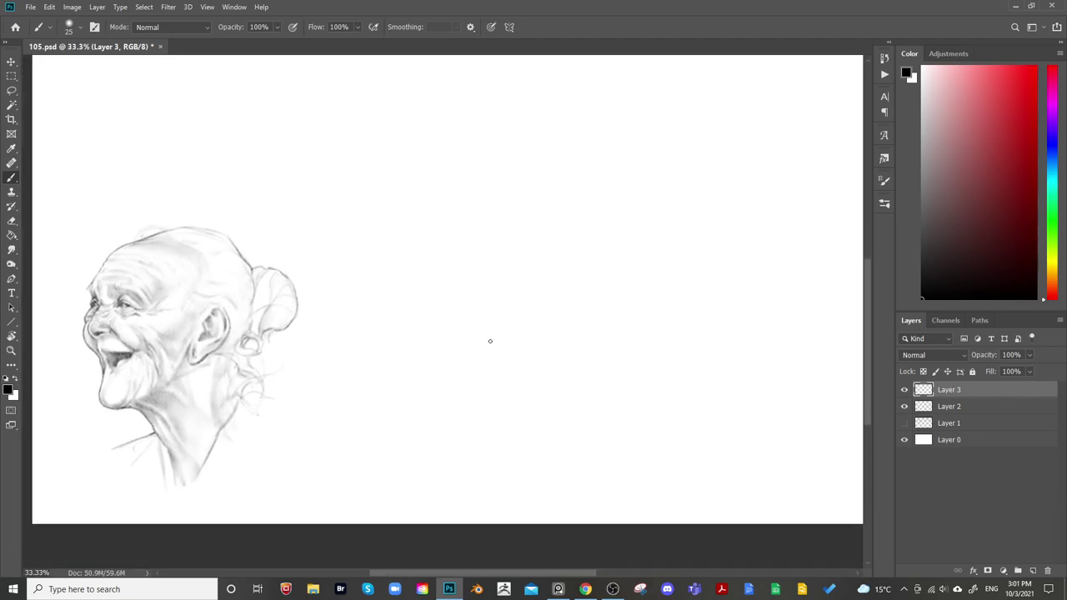
key(bracketright)
key(bracketright)
key(bracketright)
key(bracketright)
key(bracketright)
mouse_move(398, 336)
mouse_down()
mouse_move(412, 255)
mouse_move(441, 236)
mouse_move(517, 246)
mouse_move(534, 337)
mouse_move(484, 365)
mouse_move(407, 342)
mouse_move(389, 351)
mouse_move(388, 333)
mouse_move(389, 395)
mouse_move(416, 404)
mouse_move(403, 405)
mouse_move(397, 352)
mouse_move(390, 393)
mouse_up()
key(bracketleft)
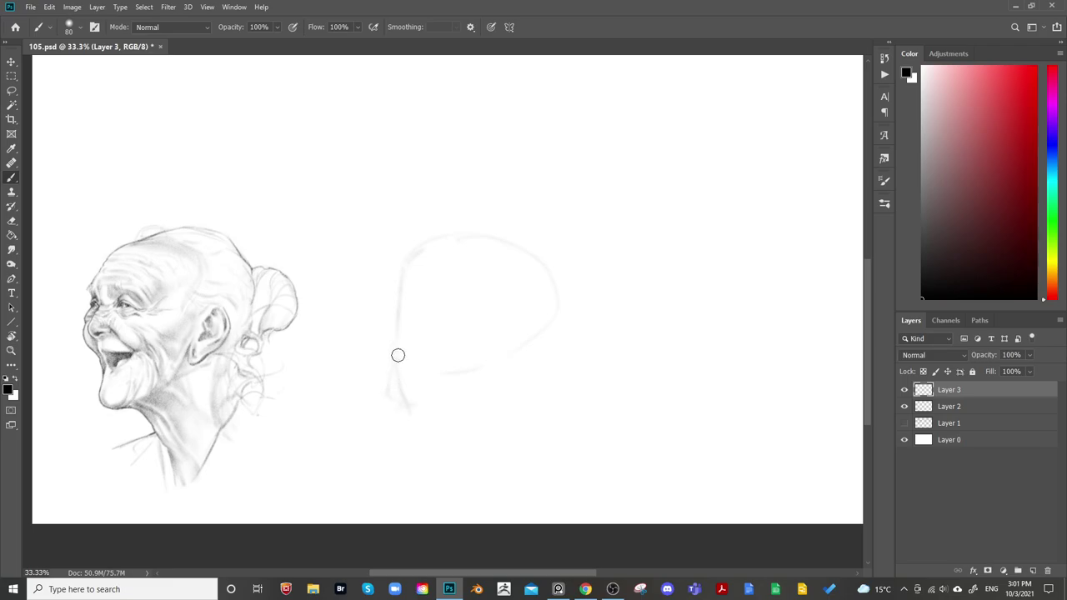
Erase the stray line in front of the new head's lower face and sketch the jawline from the chin up to the ear
key(e)
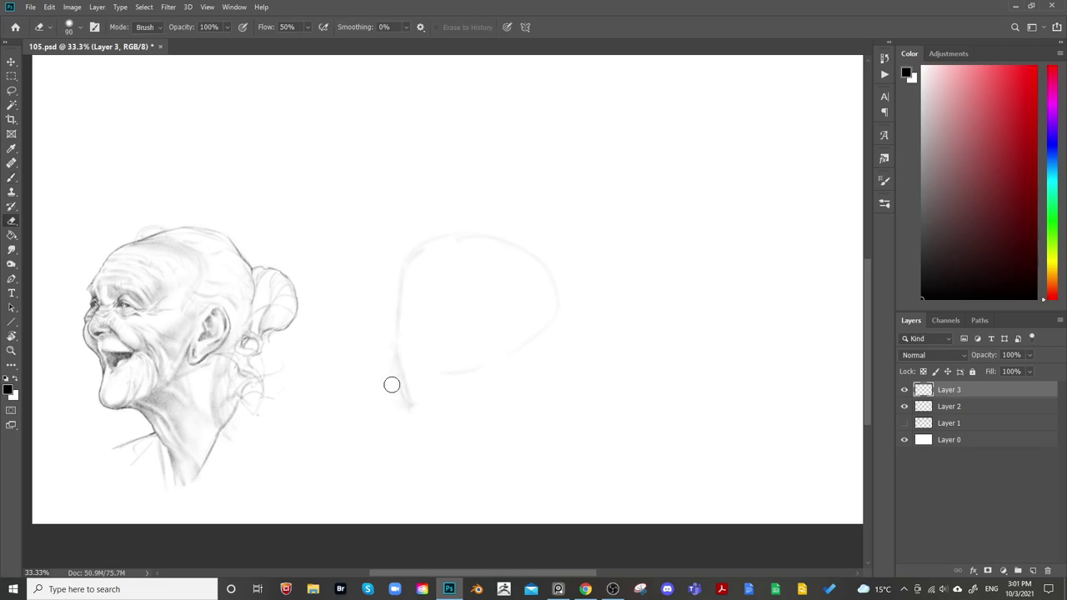
key(b)
mouse_move(409, 405)
mouse_down()
mouse_move(418, 412)
mouse_move(476, 387)
mouse_move(497, 334)
mouse_up()
Sketch a sloping forehead and projecting nose wedge with a size 100 brush, and erase the old forehead curve
key(])
key(])
key(])
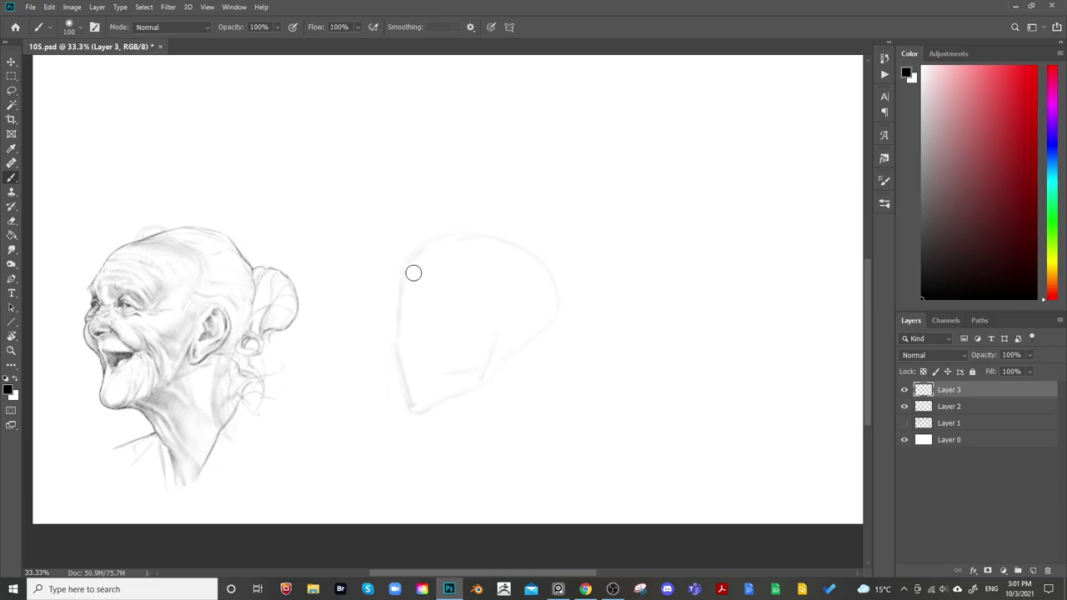
drag(402, 288, 463, 231)
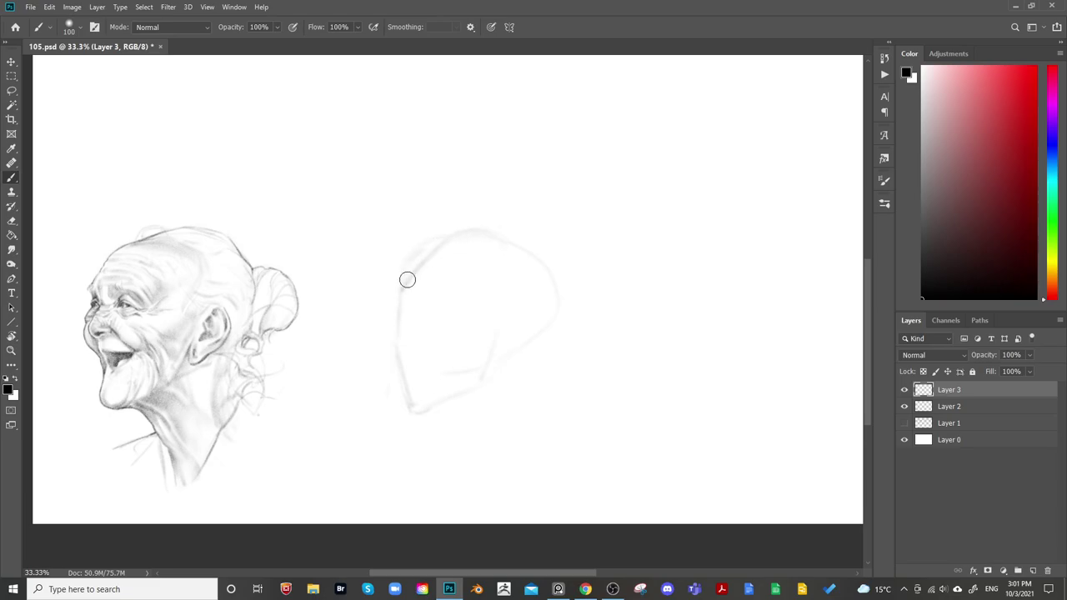
drag(407, 278, 376, 365)
key(e)
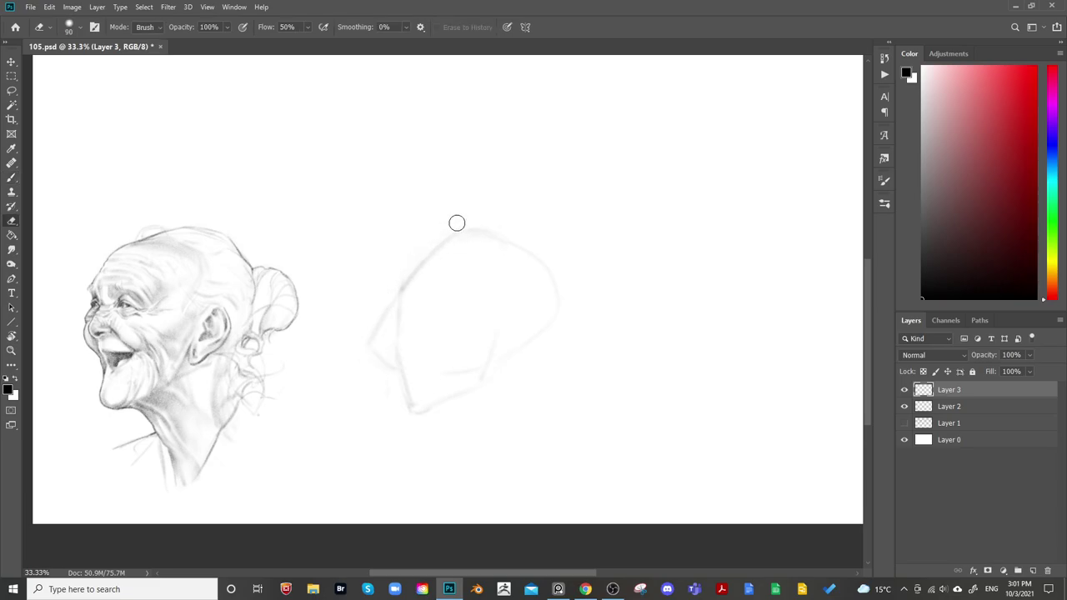
key(b)
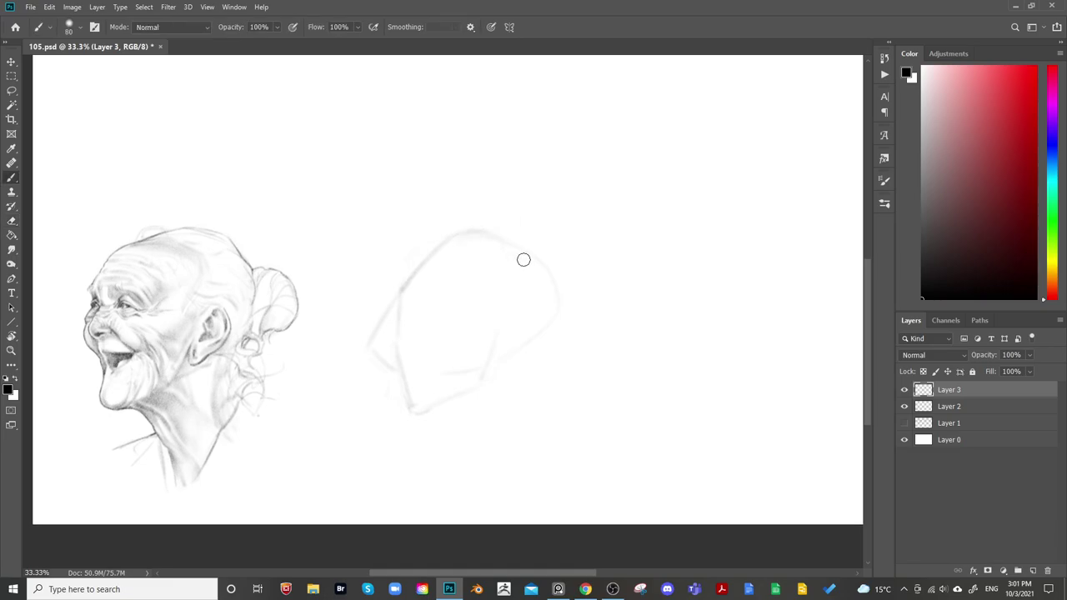
Sketch a sloping line down the back of the head, erase the old skull curve, and add the side-plane curve
drag(499, 236, 588, 329)
key(e)
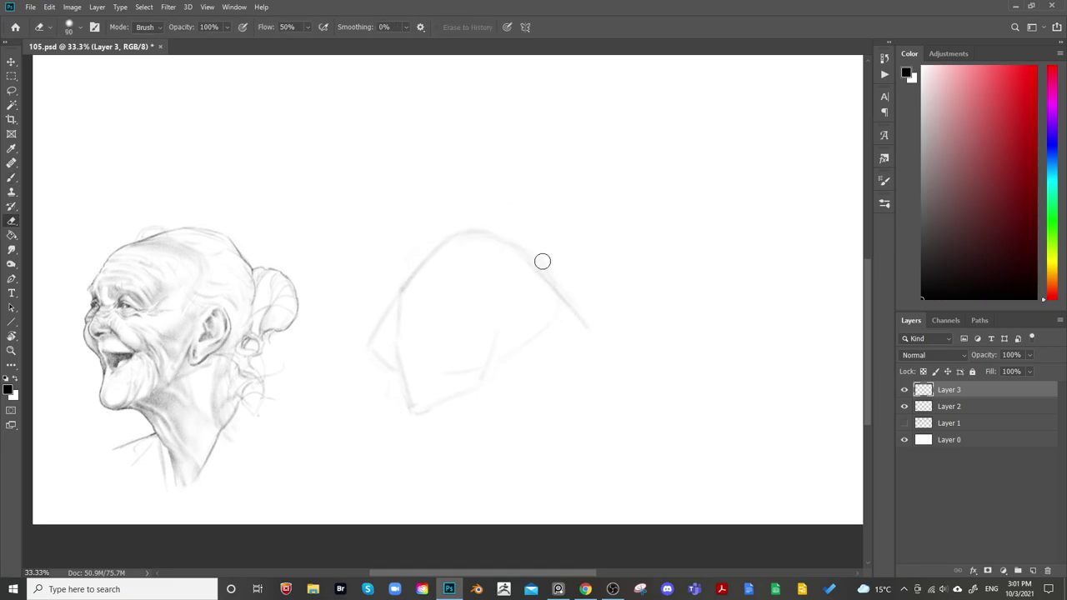
key(b)
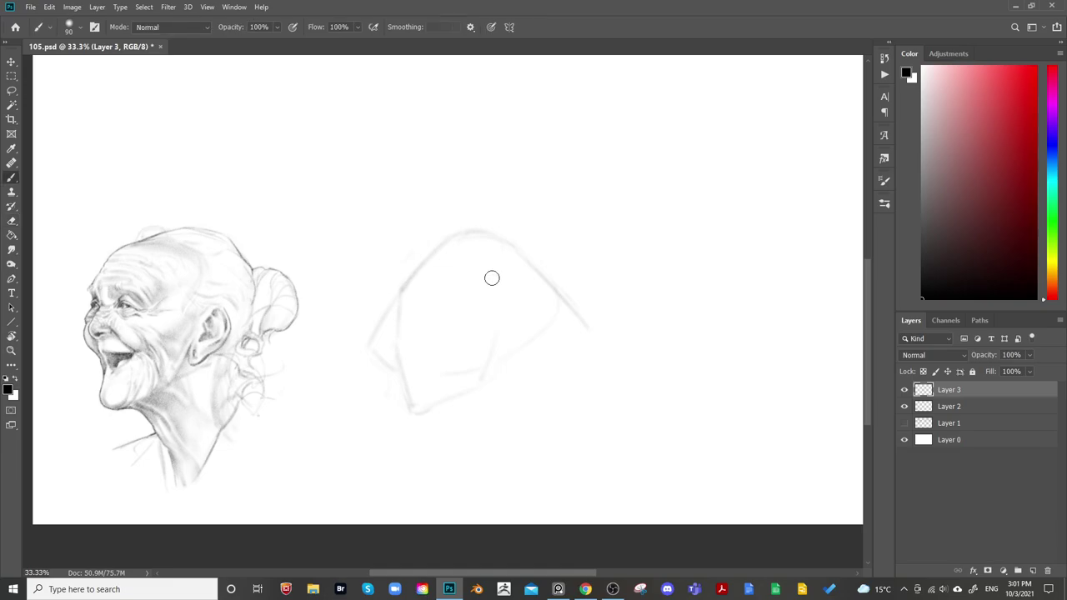
mouse_move(502, 240)
mouse_down()
mouse_move(516, 288)
mouse_move(499, 364)
mouse_up()
Sketch the lines below the jaw running down the throat and up toward the ear
key(bracketleft)
key(bracketleft)
key(bracketleft)
mouse_move(456, 401)
mouse_down()
mouse_move(491, 424)
mouse_move(458, 412)
mouse_move(509, 450)
mouse_up()
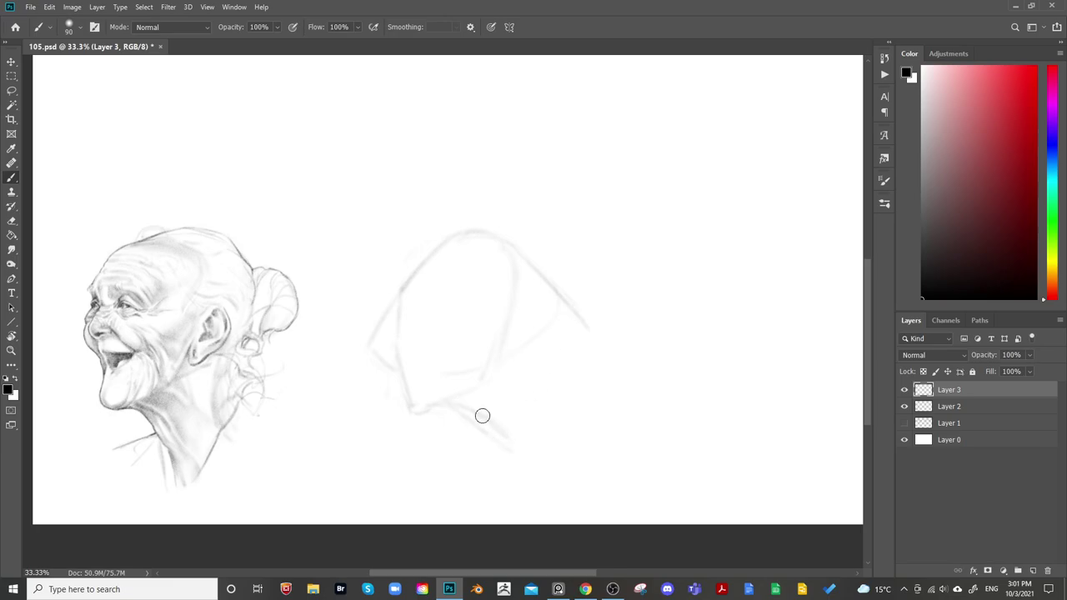
drag(473, 415, 530, 365)
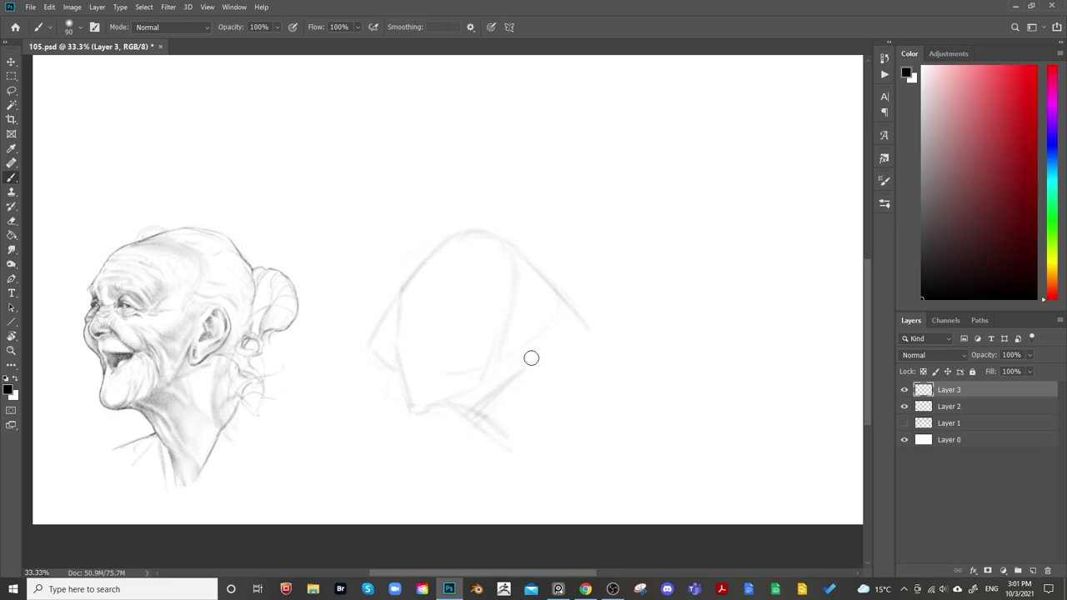
Sketch the ear with a size 70 brush, and add the nape and front throat contours
mouse_move(508, 319)
mouse_down()
mouse_move(487, 375)
mouse_move(491, 342)
mouse_move(486, 366)
mouse_move(520, 360)
mouse_up()
key([)
key([)
drag(514, 309, 518, 360)
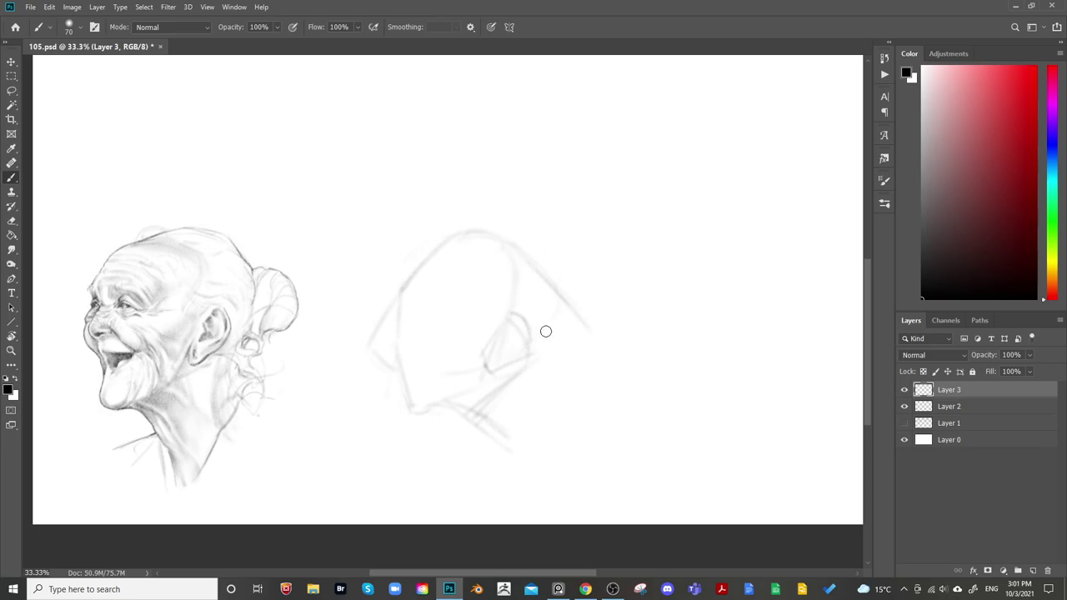
mouse_move(545, 331)
mouse_down()
mouse_move(555, 372)
mouse_move(586, 407)
mouse_up()
mouse_move(494, 444)
mouse_down()
mouse_move(495, 472)
mouse_move(480, 428)
mouse_up()
Sketch the mouth line, lips and chin with a size 50 brush, erasing the stray construction lines around them
key(bracketleft)
key(bracketleft)
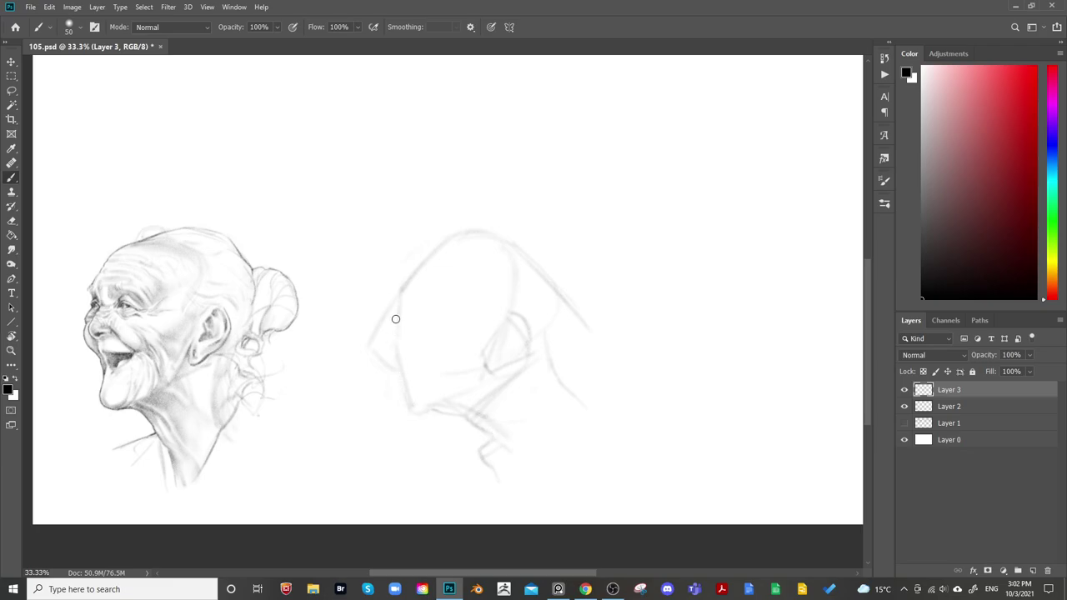
drag(403, 396, 412, 410)
key(e)
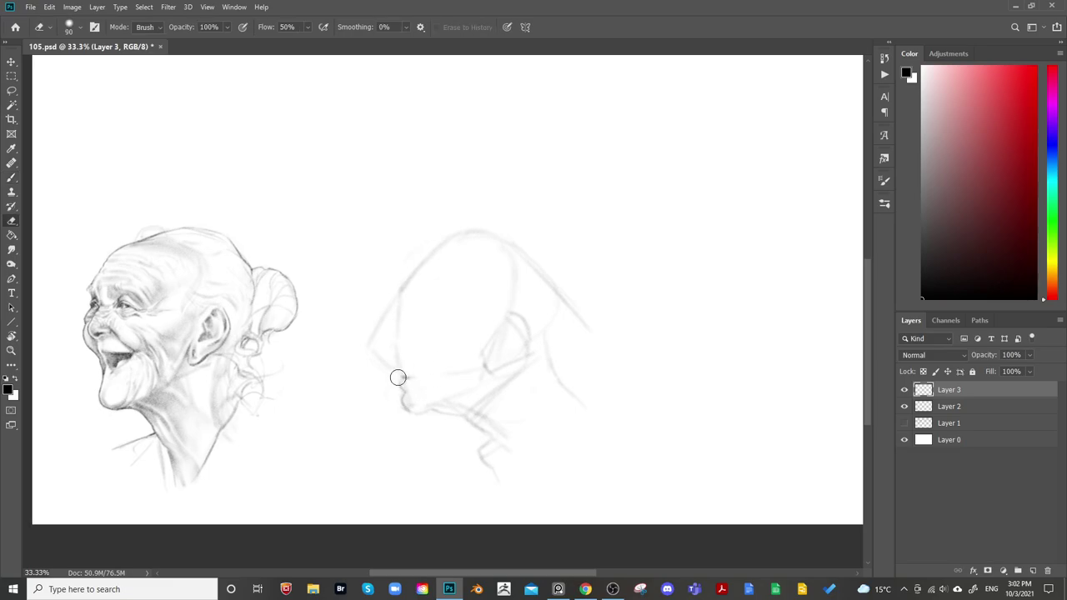
key(b)
drag(399, 378, 393, 354)
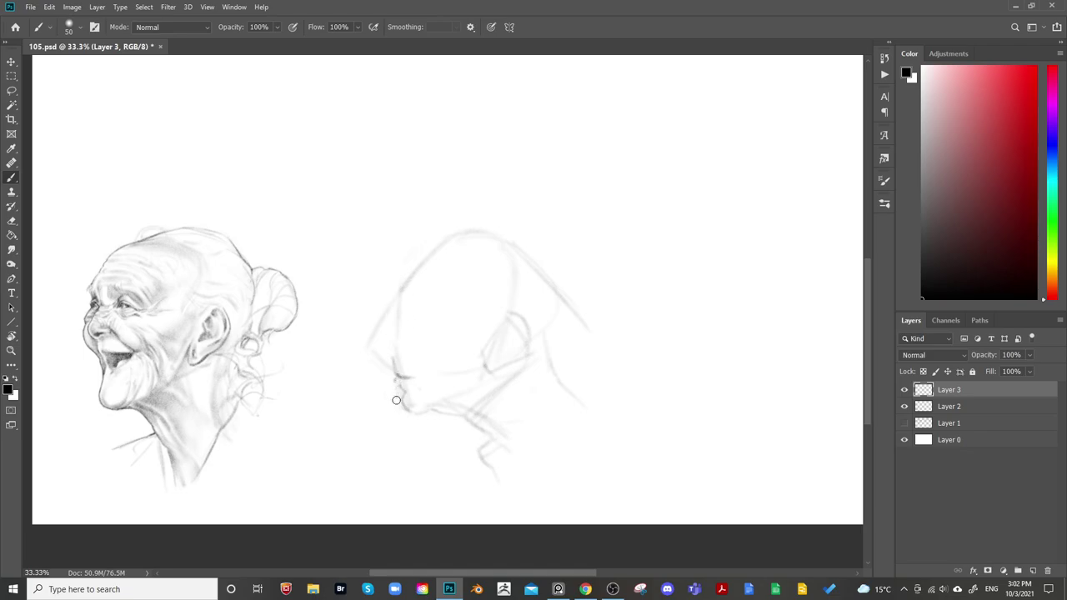
key(e)
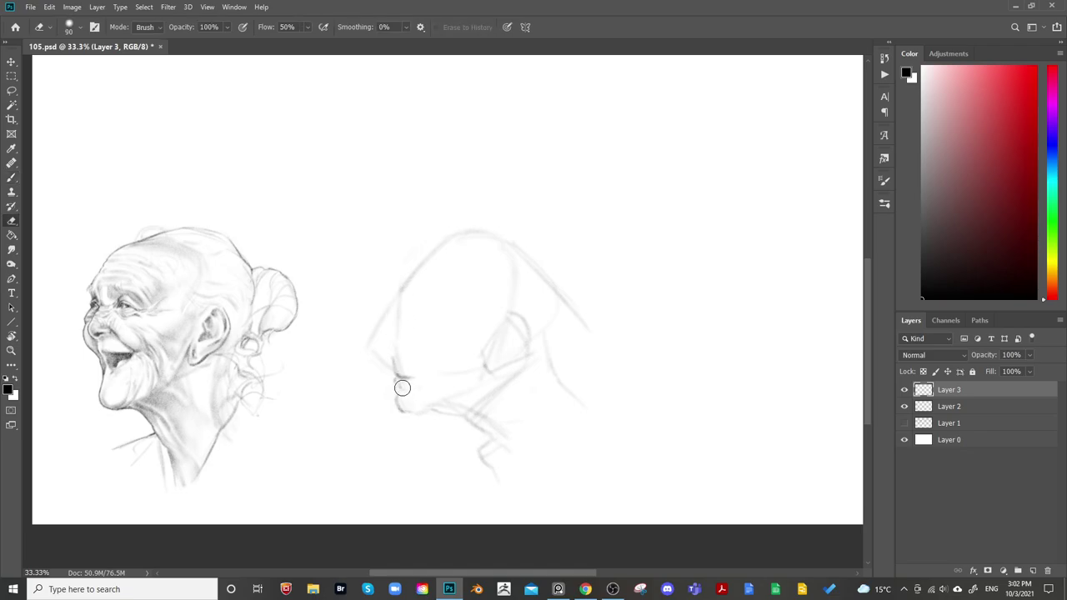
Redraw the underside of the jaw from the chin to the throat, and clean up its edge with the eraser
drag(496, 313, 525, 311)
key(b)
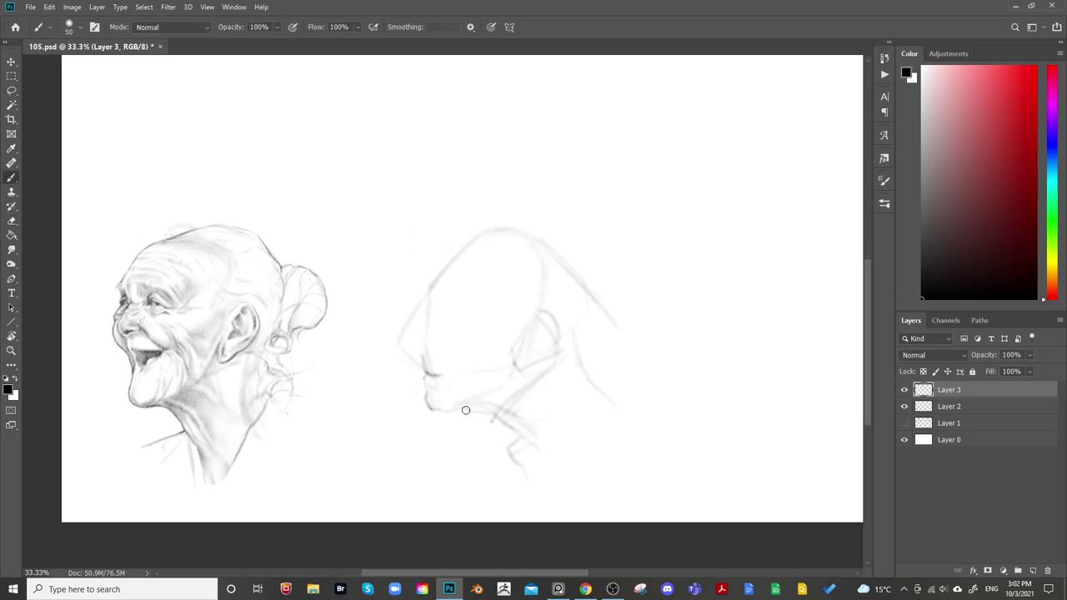
drag(451, 406, 495, 428)
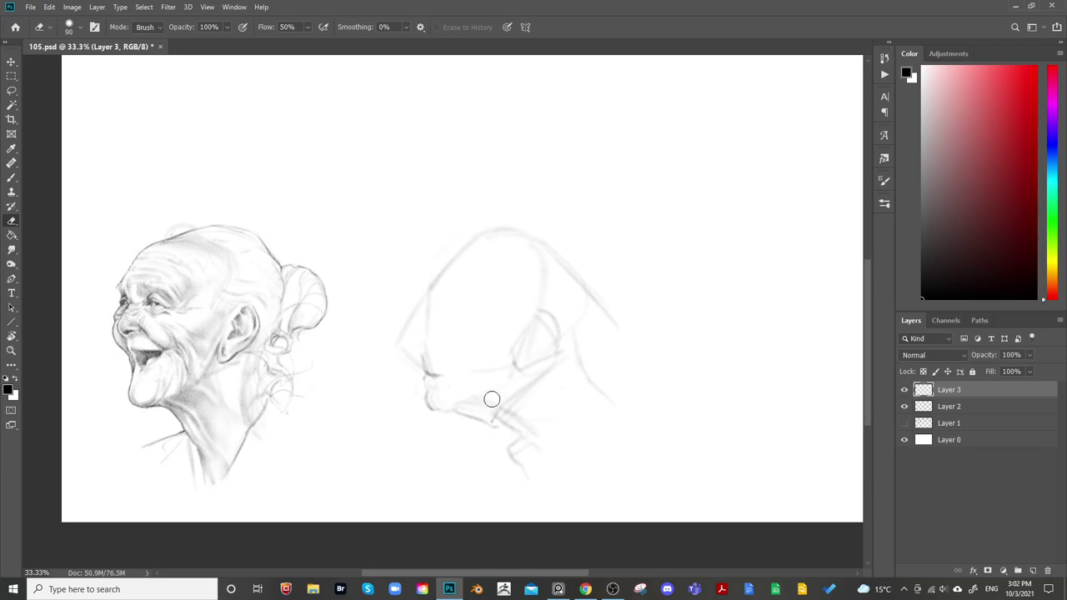
key(b)
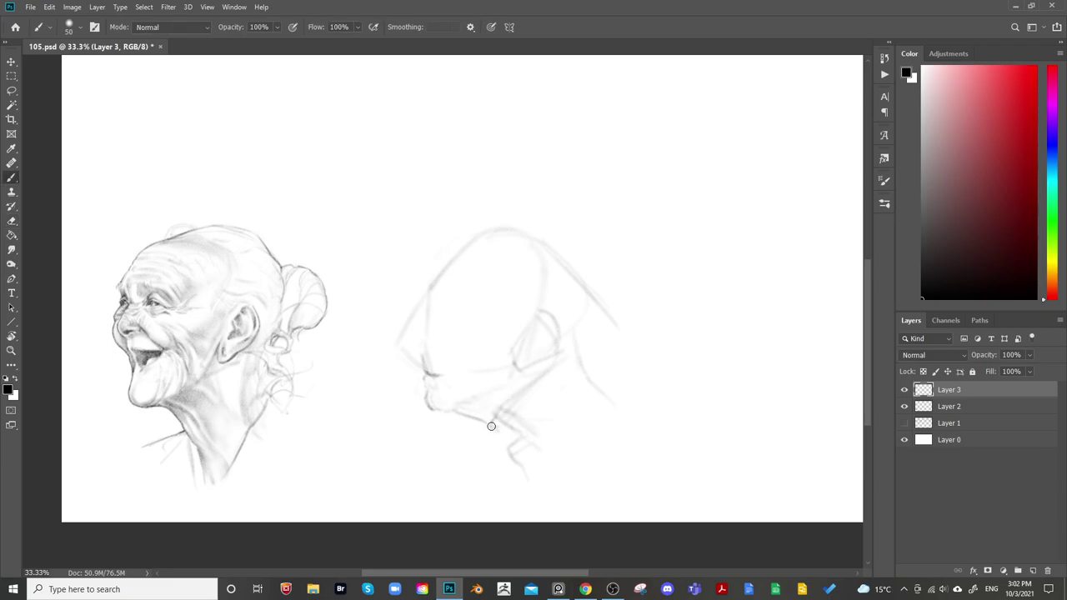
key(e)
drag(467, 421, 481, 423)
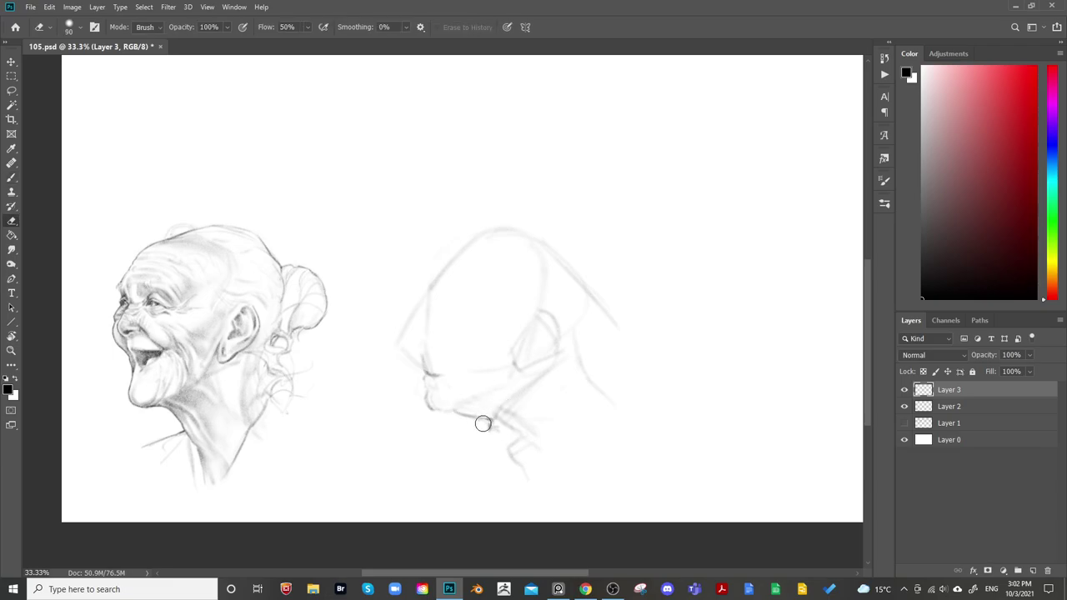
Draw the throat contour from under the jaw down the front of the neck with a size 50 brush
drag(547, 388, 548, 388)
key(b)
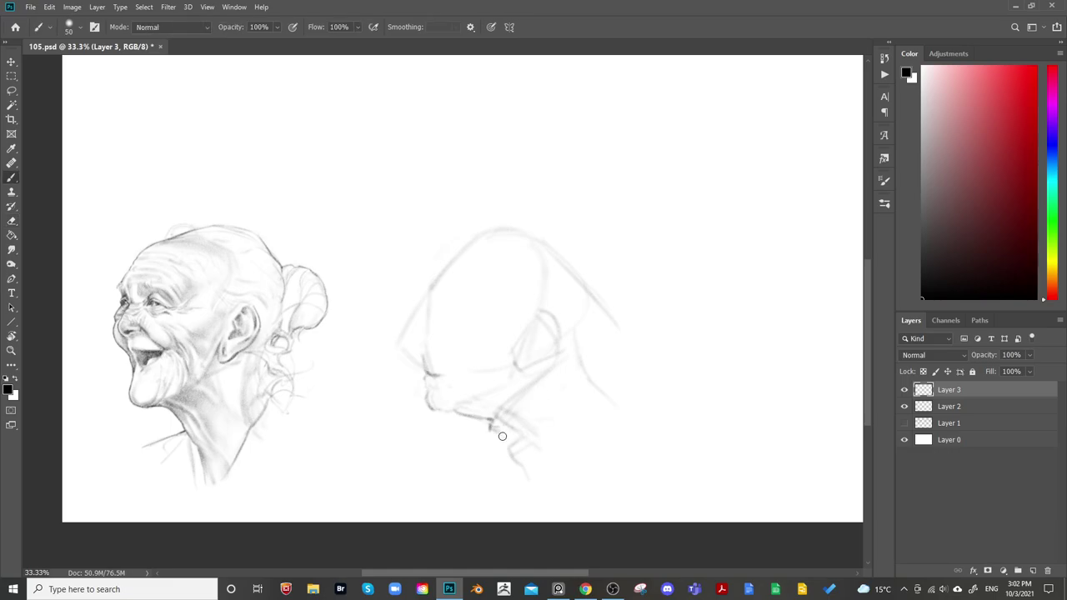
mouse_move(501, 436)
mouse_down()
mouse_move(524, 448)
mouse_move(505, 447)
mouse_move(519, 442)
mouse_move(514, 458)
mouse_move(535, 496)
mouse_up()
key(e)
key(b)
key(e)
key(b)
drag(491, 423, 488, 428)
Erase the stray construction lines between the jaw and the ear, and check the head in a mirrored view
key(e)
drag(521, 394, 559, 362)
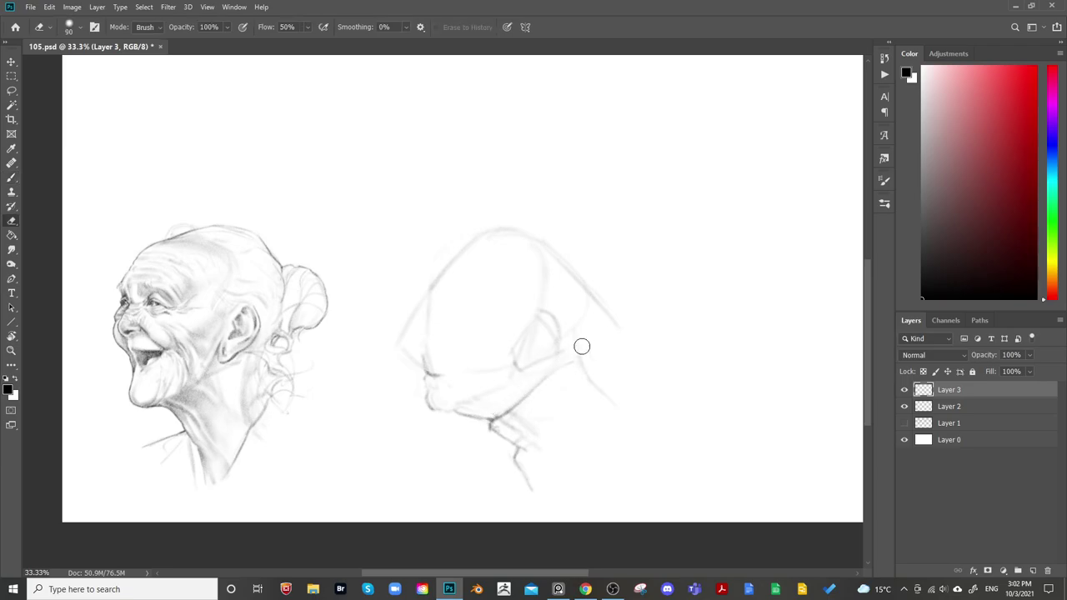
drag(665, 301, 634, 269)
key(ctrl+shift+h)
key(ctrl+shift+h)
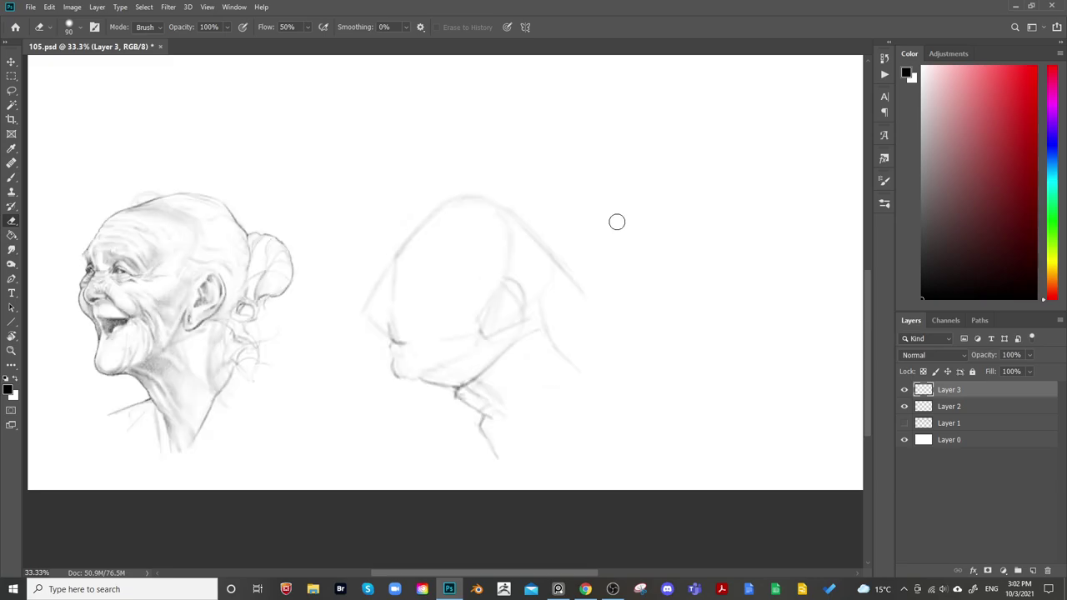
Move the second head closer to the woman's portrait, and merge Layer 3 into Layer 2
drag(577, 314, 545, 375)
click(904, 389)
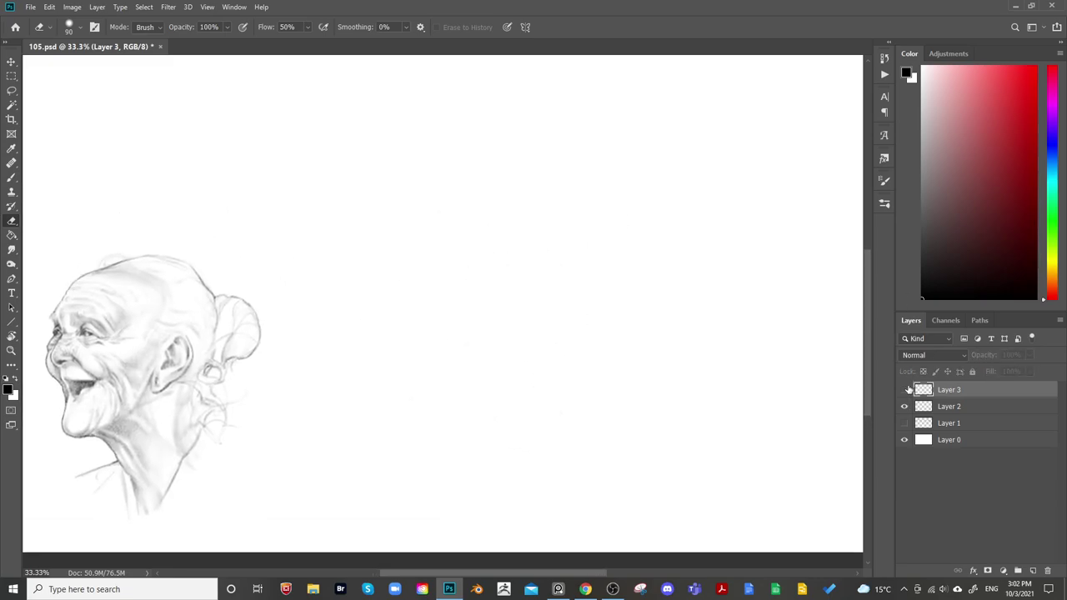
click(904, 389)
key(v)
mouse_move(500, 429)
mouse_down()
mouse_move(452, 431)
mouse_move(440, 370)
mouse_up()
key(ctrl)
key(ctrl+e)
key(ctrl+t)
key(Return)
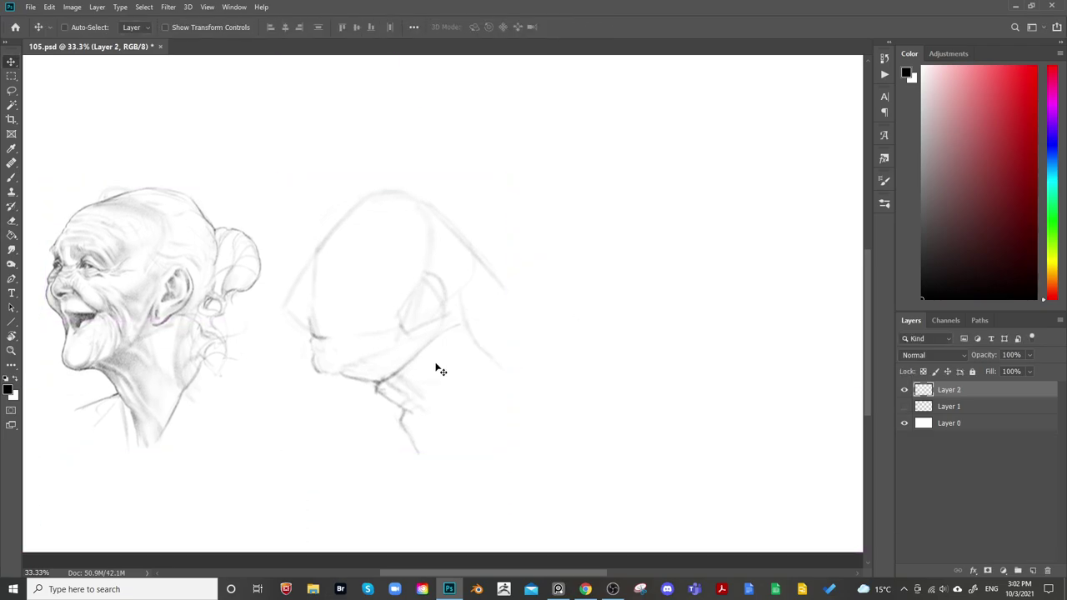
click(902, 390)
click(903, 390)
Block in the cheek of the second head with two broad, soft diagonal strokes meeting in a V
key(ctrl+plus)
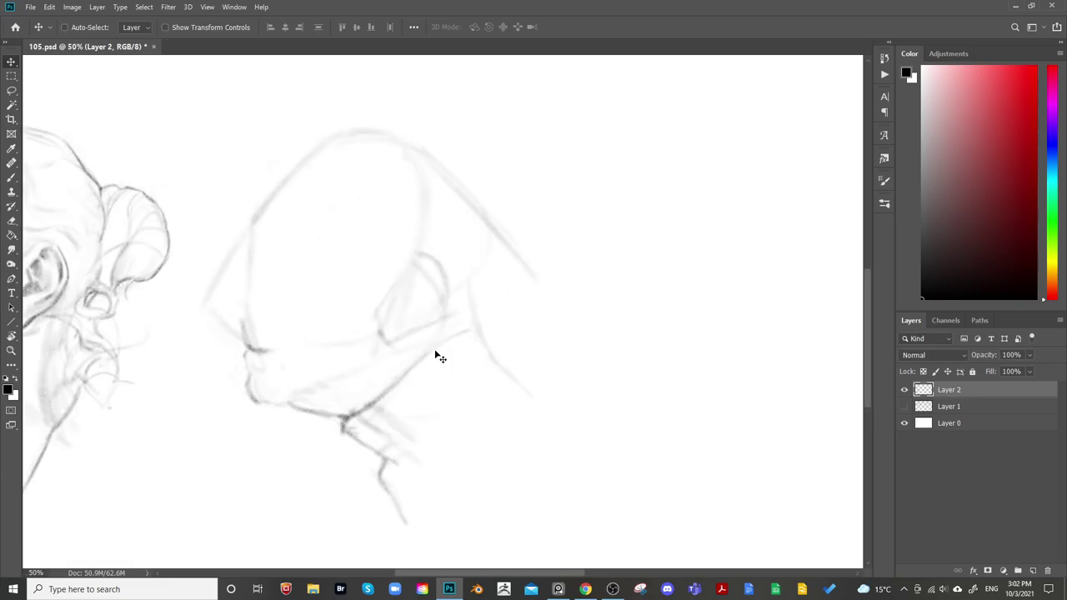
drag(475, 316, 520, 325)
key(b)
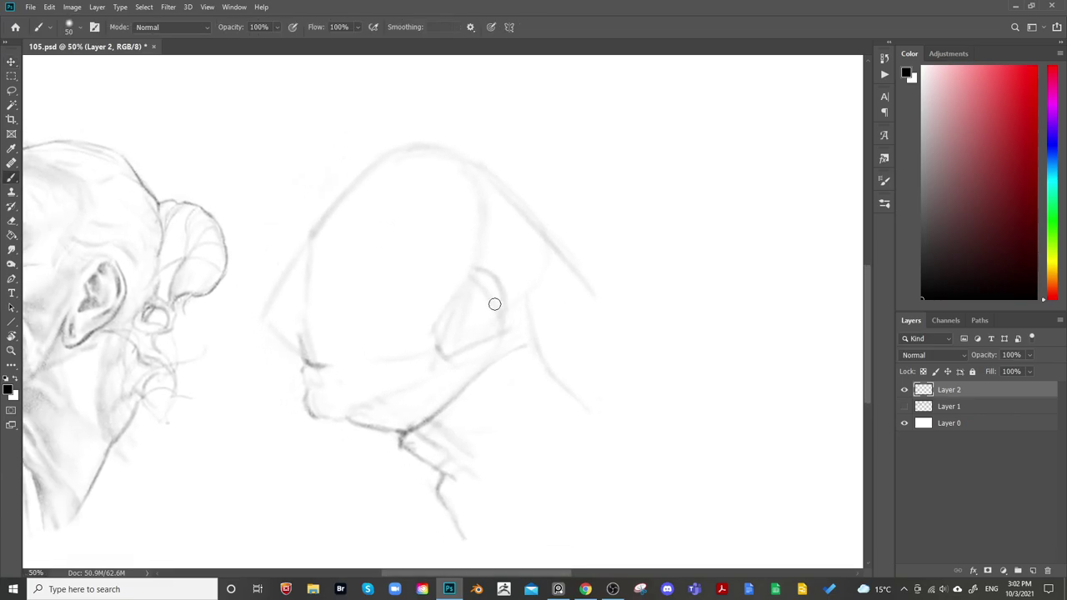
drag(442, 305, 459, 308)
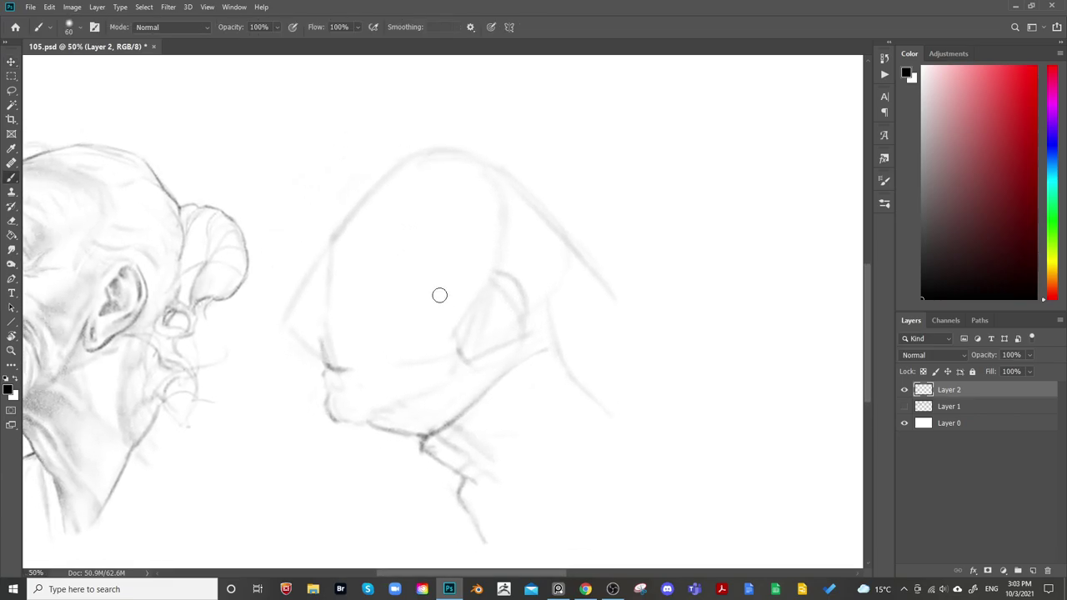
key(])
key(])
key(])
key(])
key(])
key(])
mouse_move(353, 305)
mouse_down()
mouse_move(373, 324)
mouse_move(379, 307)
mouse_move(410, 338)
mouse_move(393, 343)
mouse_move(450, 309)
mouse_up()
key(bracketright)
key(bracketleft)
key(bracketleft)
key(bracketleft)
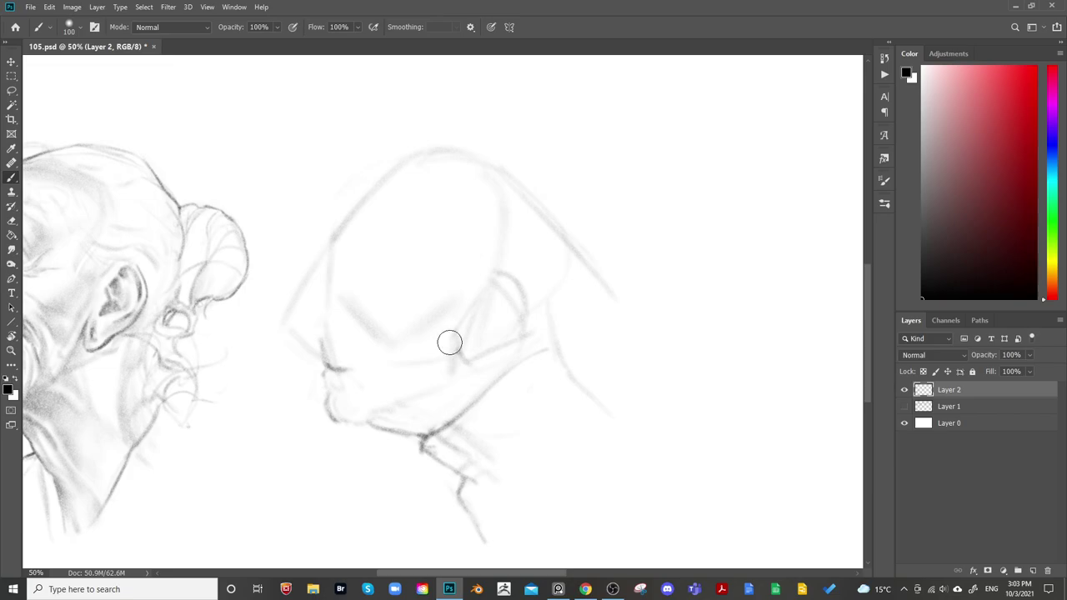
Strengthen the diagonal cheek strokes and add a light fold line running down toward the jaw
key(bracketleft)
key(bracketleft)
key(bracketleft)
key(bracketleft)
key(bracketright)
key(bracketright)
key(bracketright)
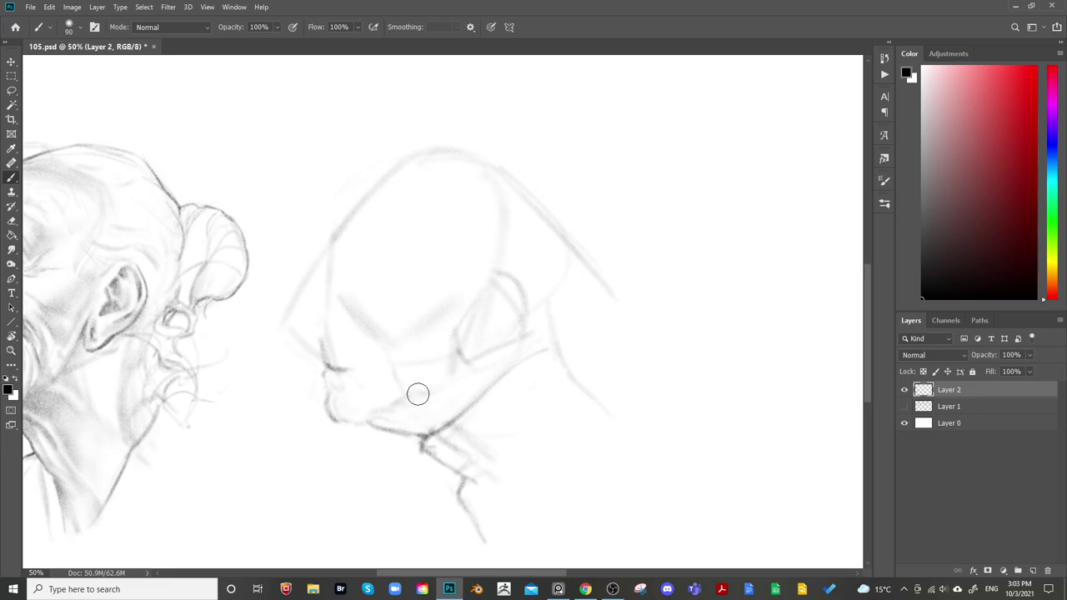
Shade a soft patch on the lower cheek just above the jawline, starting with a size 90 brush
drag(403, 403, 427, 391)
key(bracketleft)
key(bracketleft)
key(bracketleft)
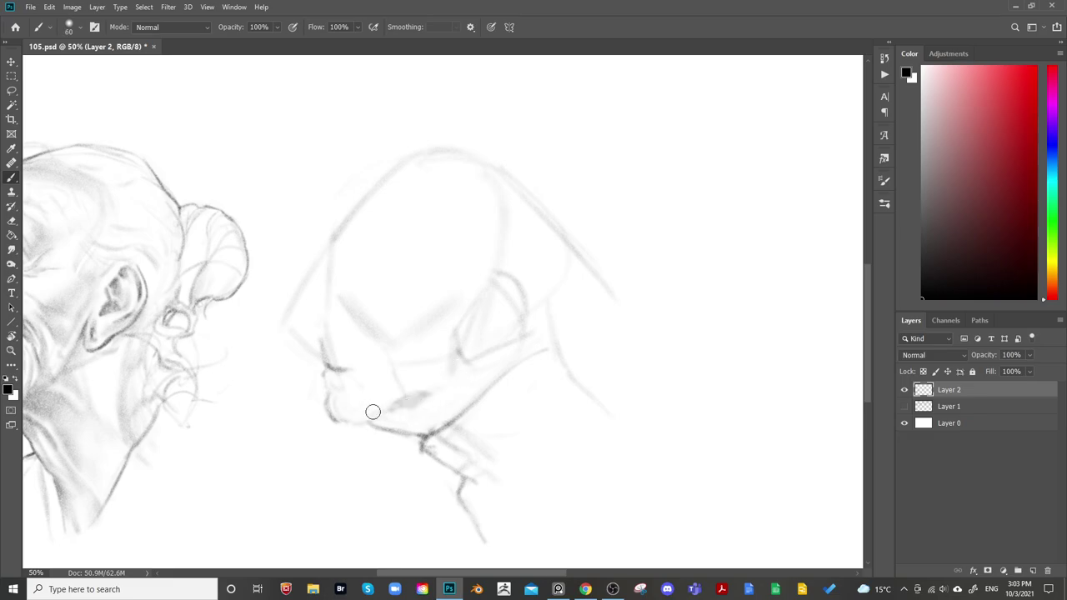
key(bracketleft)
key(bracketright)
key(bracketright)
drag(395, 411, 412, 417)
Darken the jaw's lower edge between the throat and the chin with a smaller brush
key(bracketleft)
key(bracketleft)
key(bracketleft)
key(bracketleft)
mouse_move(393, 419)
mouse_down()
mouse_move(365, 417)
mouse_move(370, 424)
mouse_up()
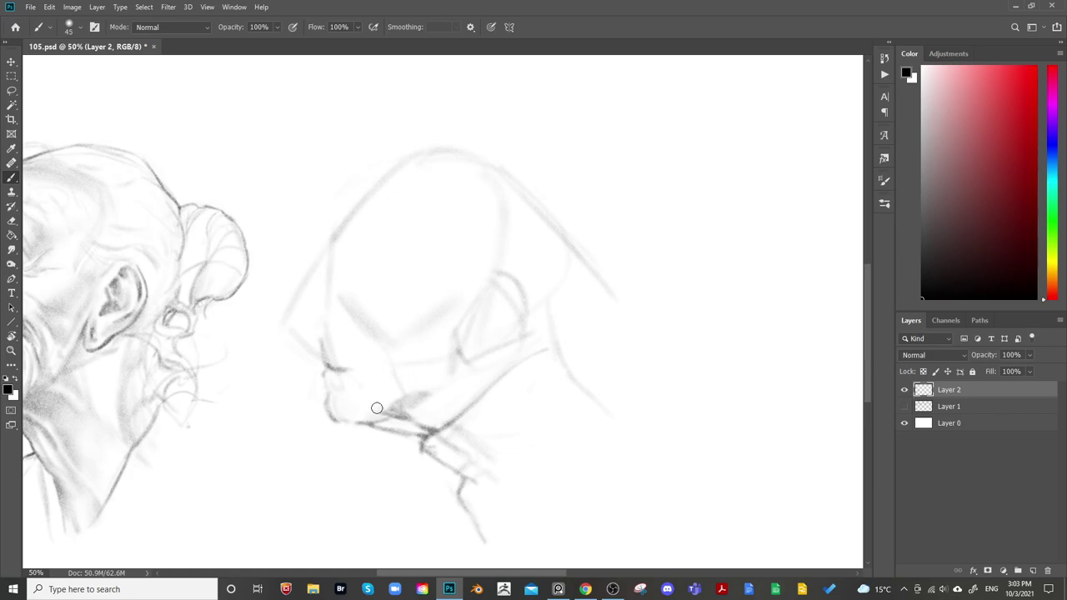
Outline the chin with a darker contour and reinforce the underside of the jaw using a size 30 brush
key(bracketright)
key(bracketright)
key(bracketright)
key(bracketright)
key(bracketleft)
key(bracketleft)
key(bracketleft)
drag(351, 425, 335, 421)
key(ctrl+z)
drag(540, 316, 530, 340)
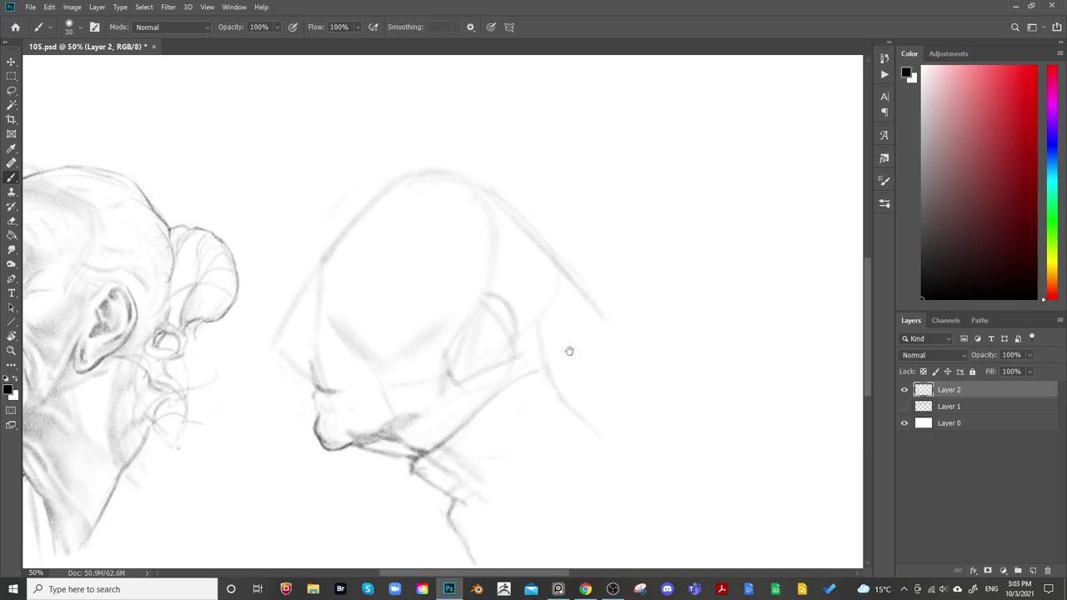
drag(569, 351, 604, 342)
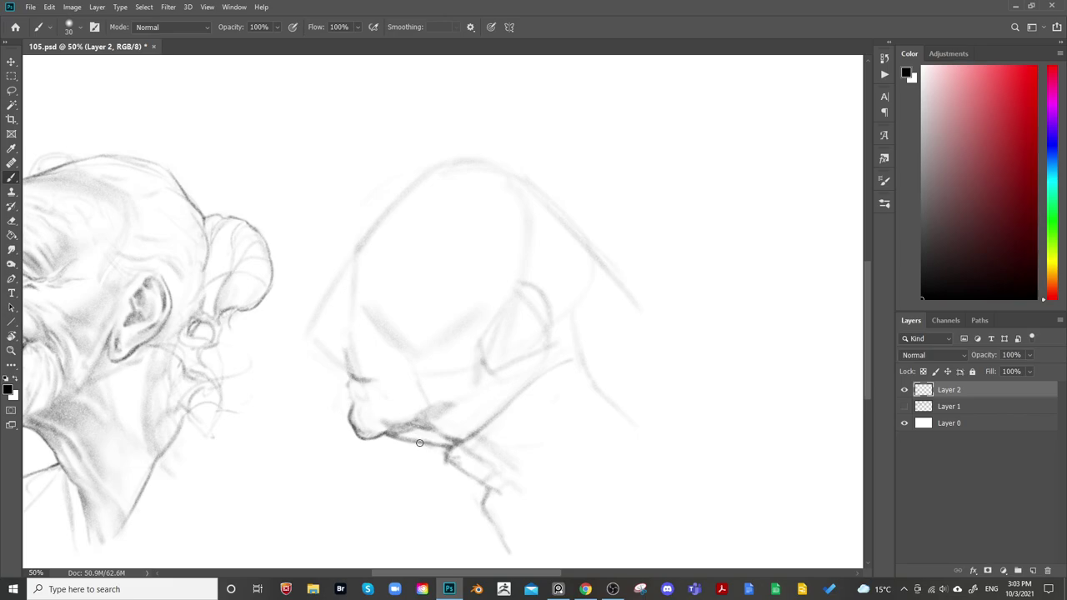
drag(420, 442, 439, 448)
Check the proportions of both heads in a mirrored view of the whole canvas at 25% zoom
drag(642, 299, 650, 282)
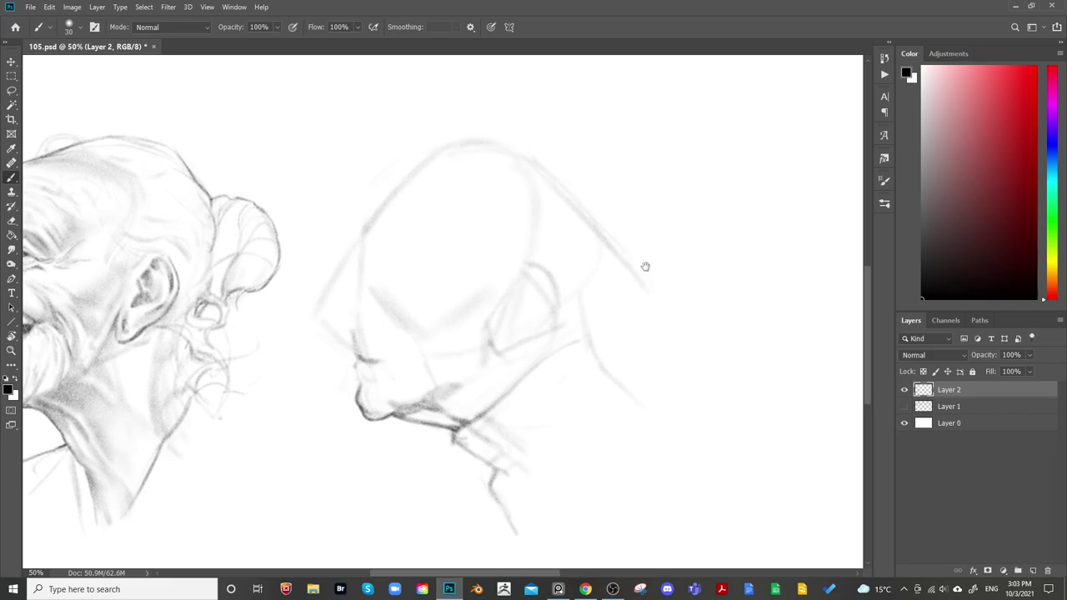
key(ctrl+minus)
key(ctrl+minus)
key(ctrl+shift+h)
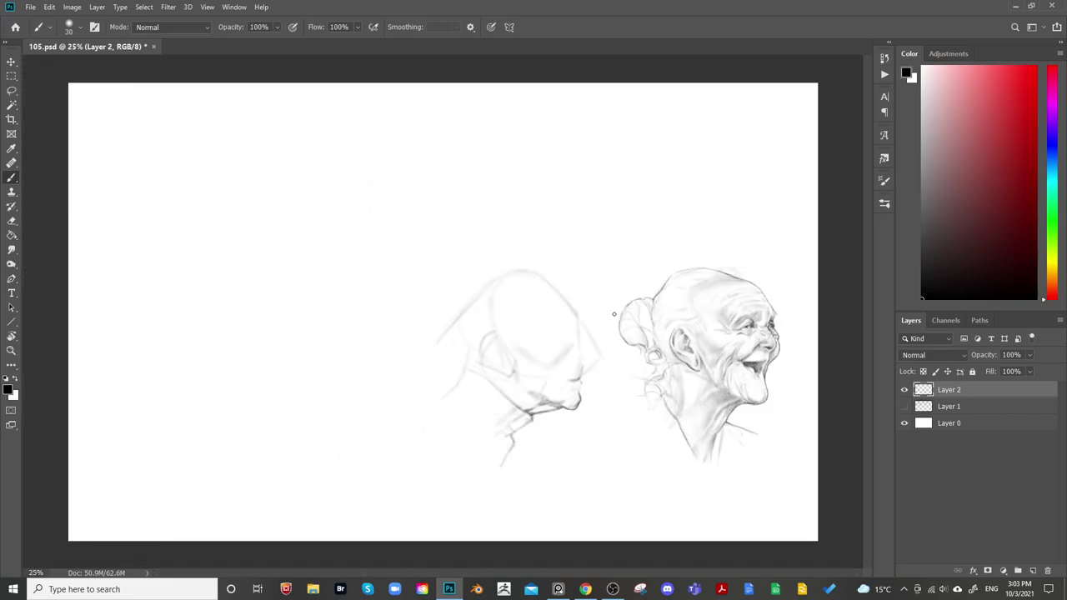
key(ctrl+shift+h)
key(ctrl+plus)
drag(350, 412, 486, 381)
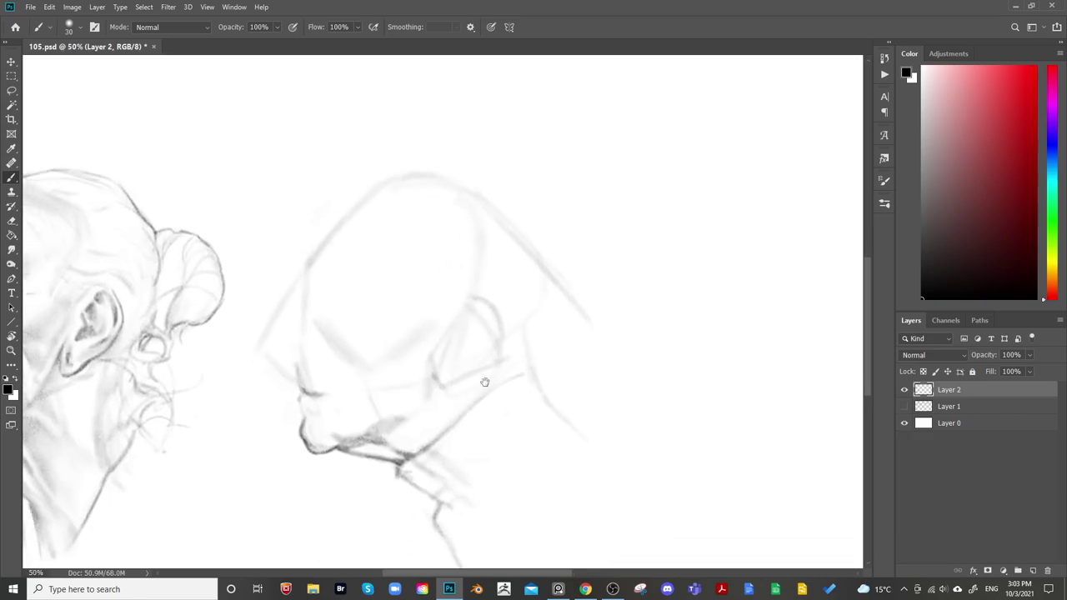
Shade the hollow beneath the earlobe, and erase the construction lines inside the ear
key(bracketright)
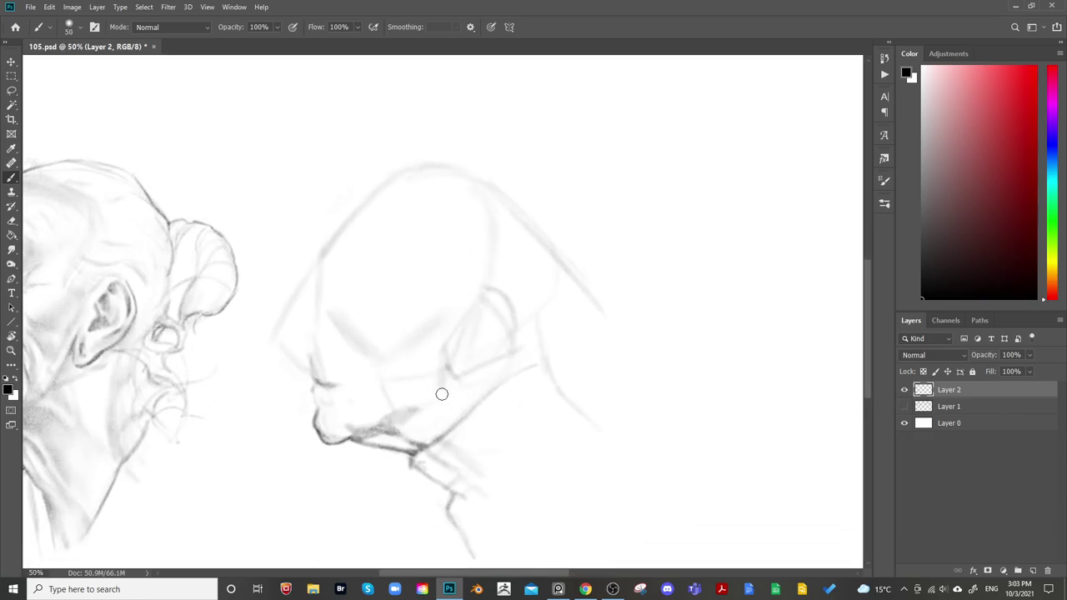
key(bracketright)
key(bracketright)
key(bracketright)
drag(458, 387, 481, 361)
key(bracketleft)
key(bracketleft)
key(bracketleft)
key(bracketright)
key(e)
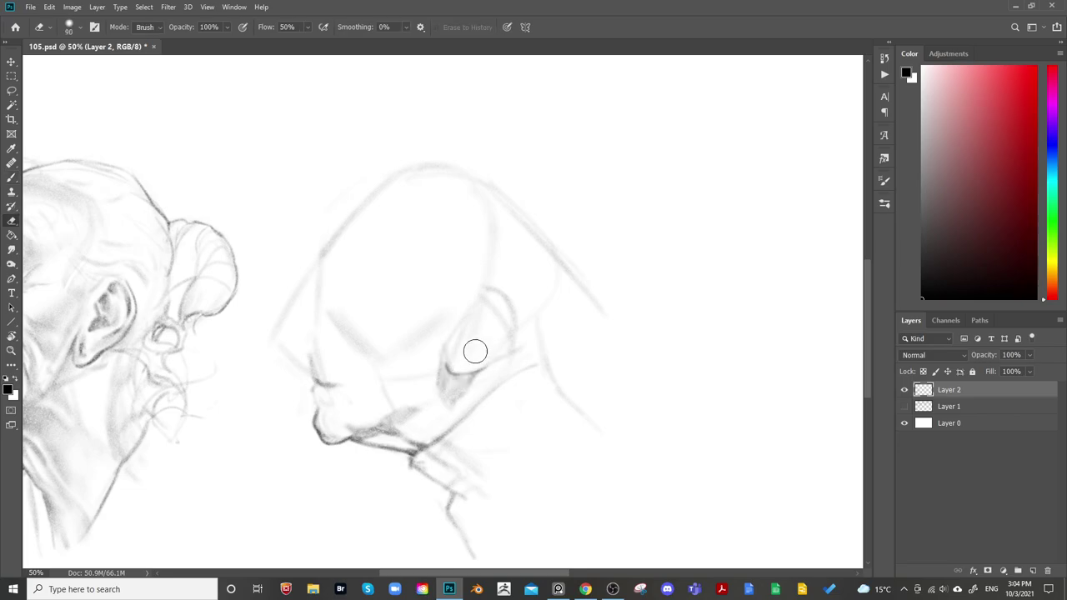
key(b)
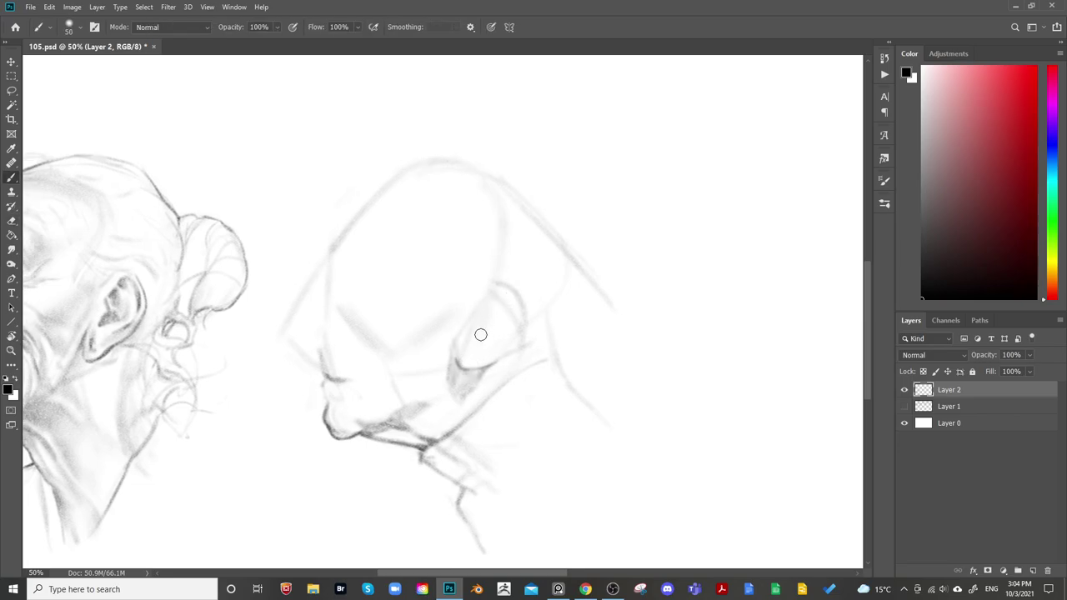
Shade the temple and the cheekbone in front of the ear with soft strokes, starting at brush size 100
key(bracketright)
key(bracketright)
key(bracketright)
key(bracketright)
key(bracketright)
drag(433, 322, 449, 316)
drag(407, 264, 417, 292)
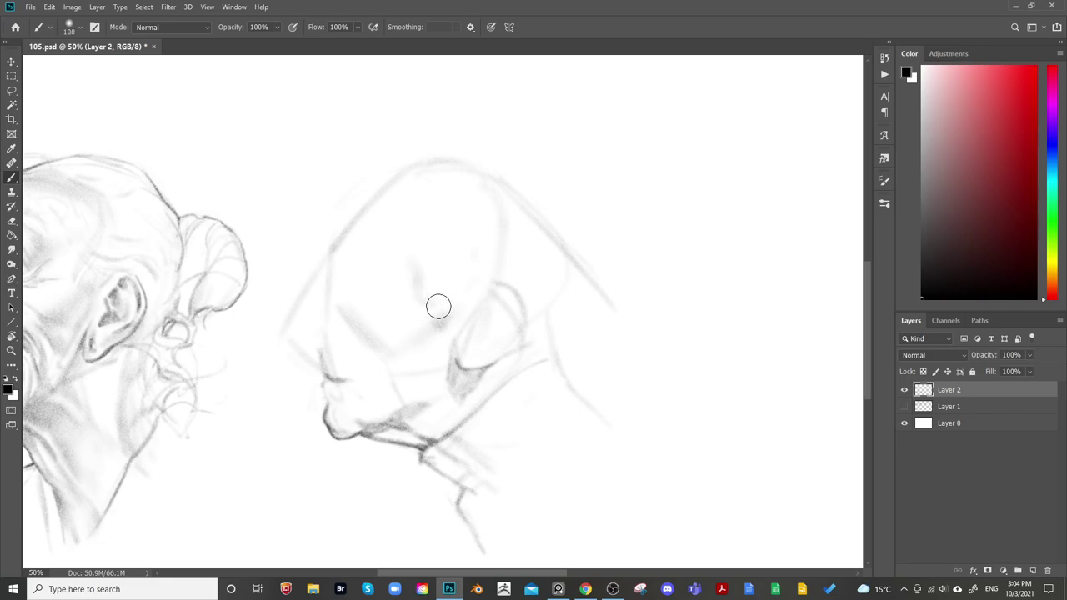
key(bracketright)
key(bracketright)
key(bracketright)
drag(485, 270, 509, 262)
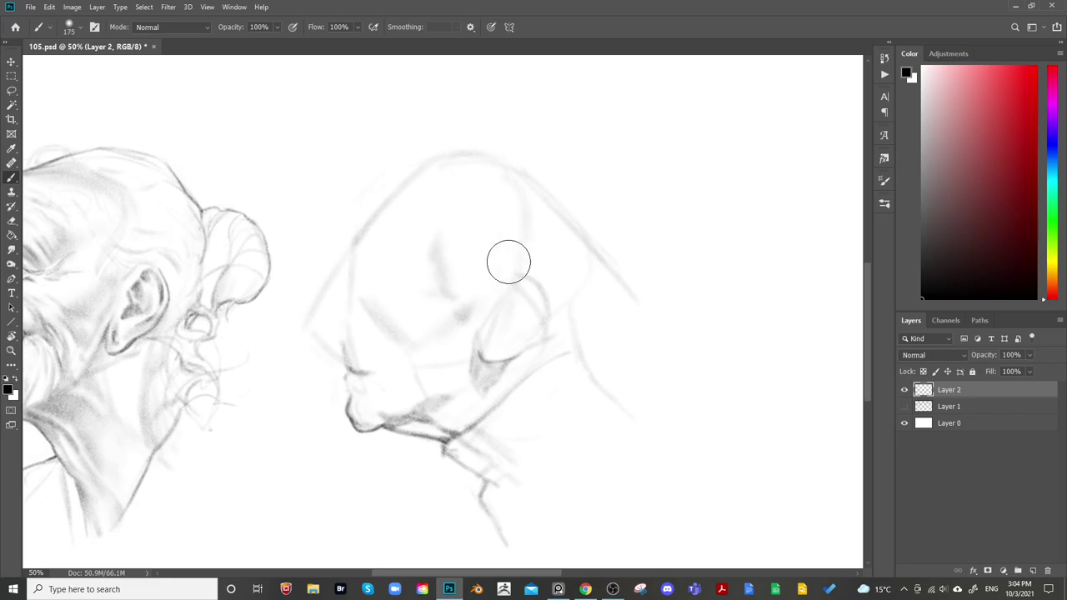
Block in the brow and the eye socket with soft strokes, using a brush of about size 90
key(bracketright)
key(bracketleft)
key(bracketleft)
key(bracketleft)
key(bracketleft)
key(bracketleft)
drag(355, 254, 375, 252)
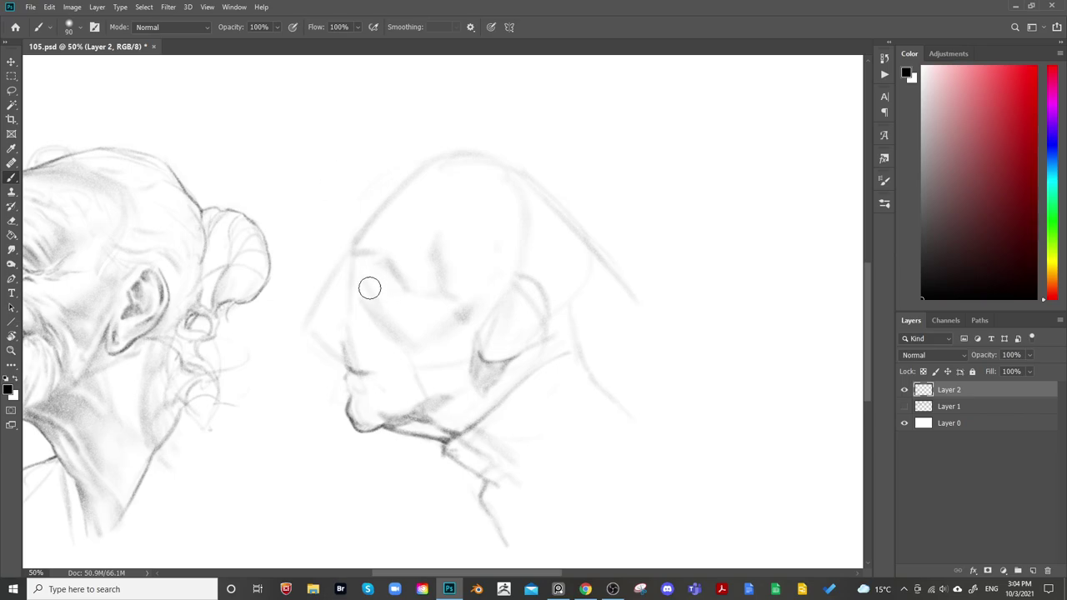
key([)
drag(364, 278, 377, 255)
Draw the protruding brow ridge on the face profile, and erase the old construction line below it
key(bracketleft)
key(bracketleft)
drag(351, 239, 360, 233)
drag(344, 247, 340, 247)
key(e)
drag(337, 273, 349, 256)
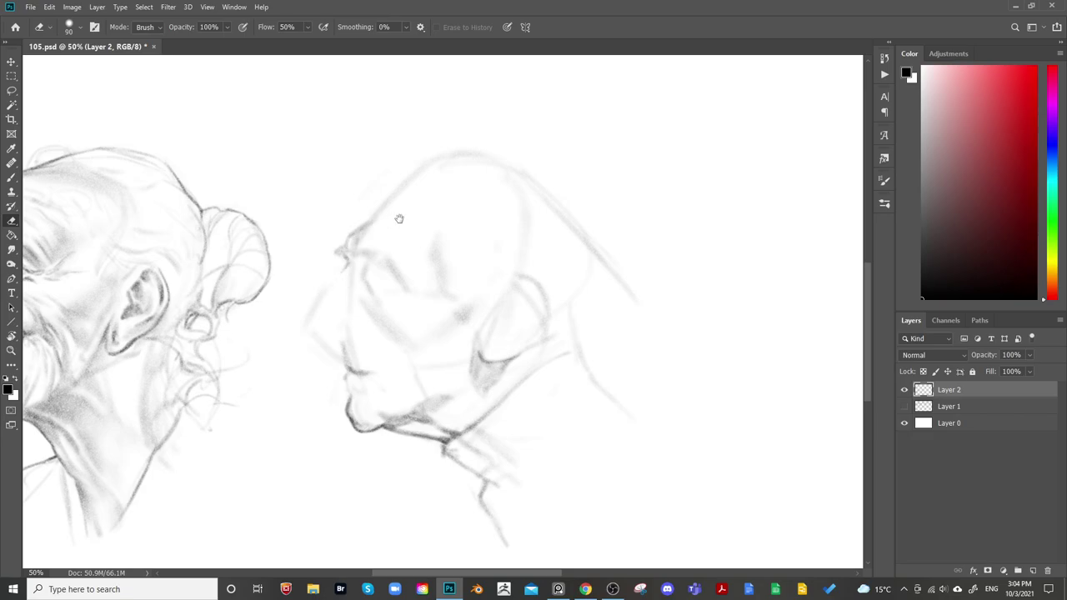
drag(568, 137, 566, 133)
Draw the nose from its bridge to the tip with a size 35 brush, thinning the line with the eraser
key(b)
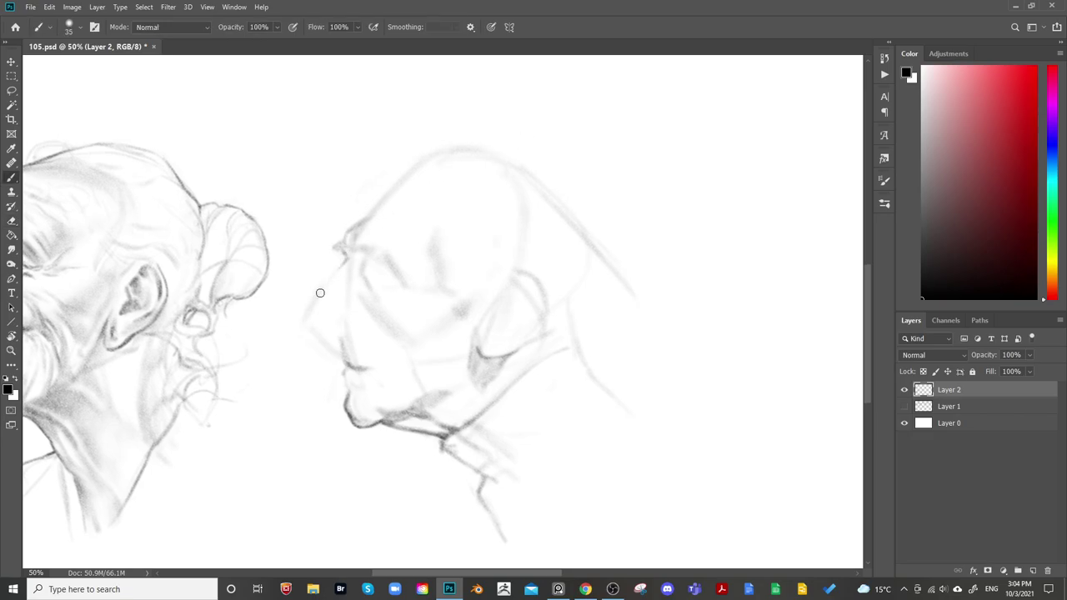
mouse_move(332, 276)
mouse_down()
mouse_move(306, 317)
mouse_move(338, 270)
mouse_up()
key(e)
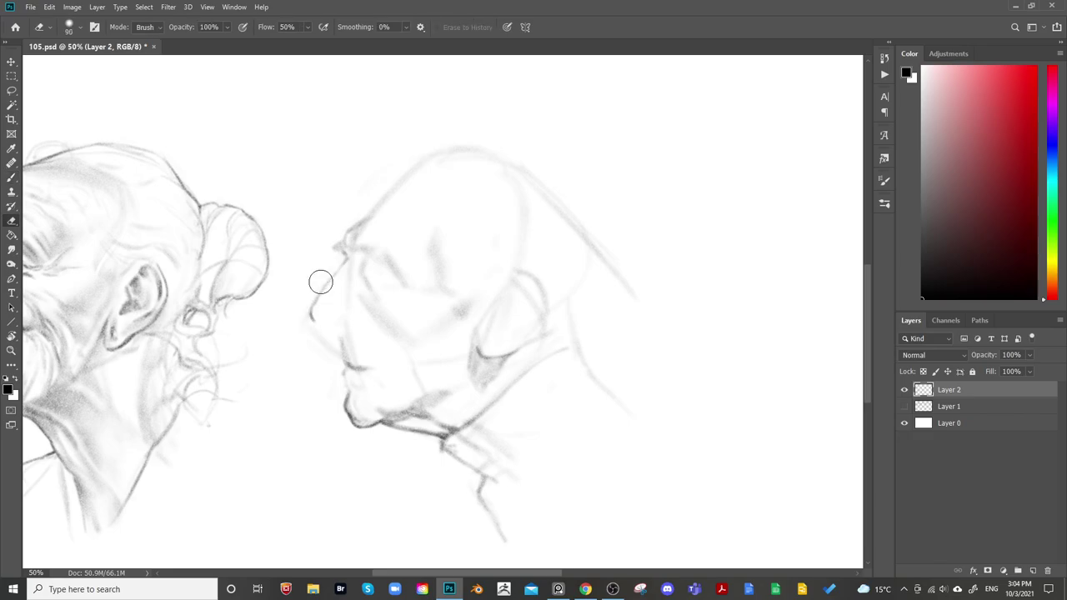
key(space)
key(b)
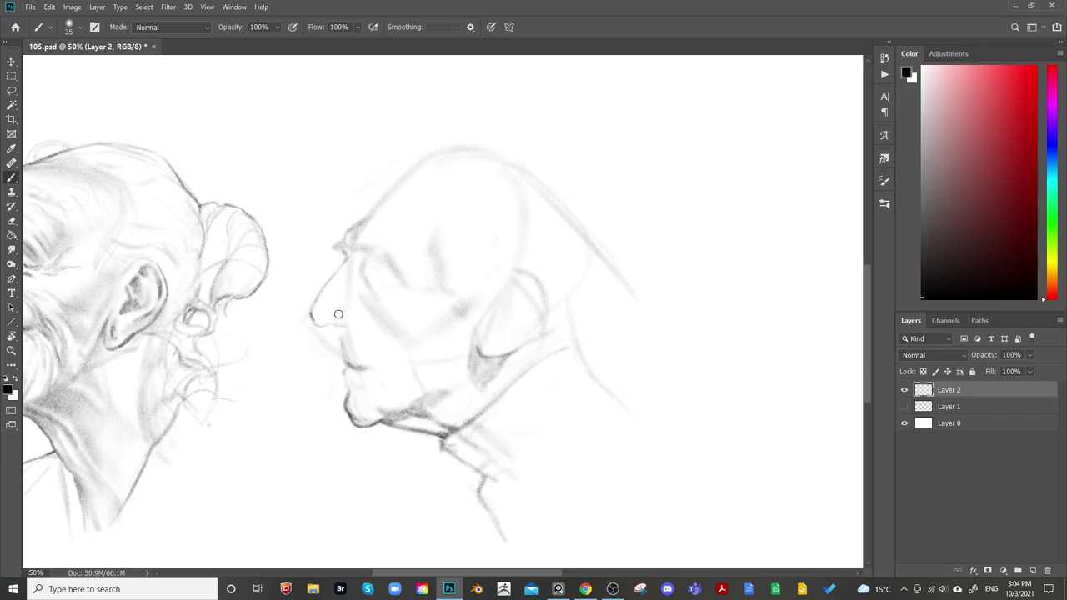
Draw the nostril and the base of the nose, and define the profile down to the upper lip
mouse_move(332, 320)
mouse_down()
mouse_move(347, 323)
mouse_move(337, 323)
mouse_up()
key(])
key(])
key(])
key(])
key(])
key(])
key(bracketleft)
key(bracketleft)
key(bracketleft)
key(bracketleft)
scroll(659, 150, down, 1)
Clean up the nose with the eraser, and sharpen the nose, brow and forehead contours with a size 25 brush
key(e)
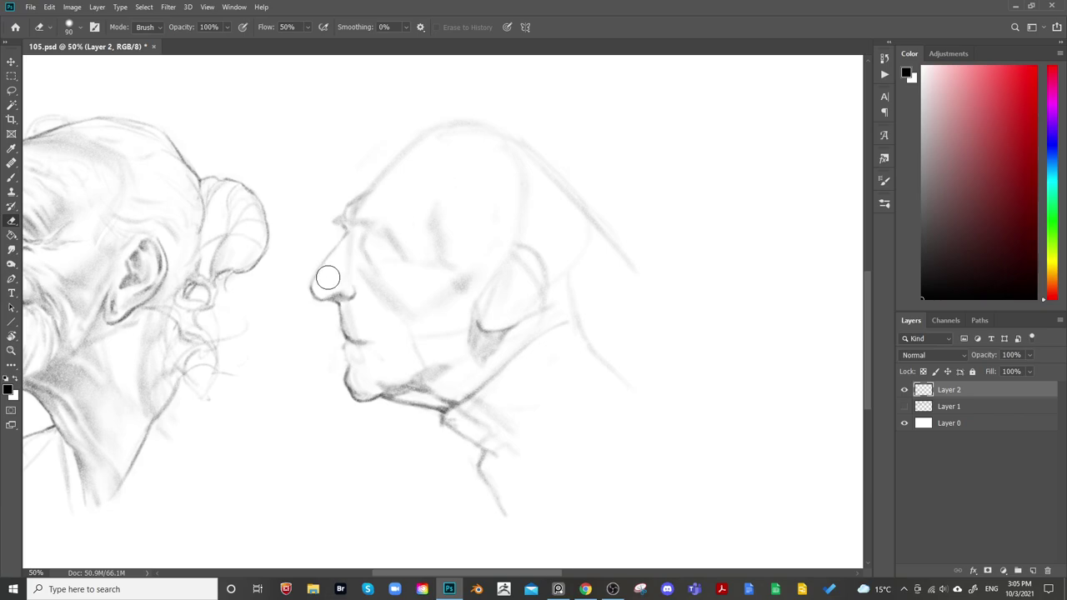
scroll(371, 235, up, 2)
key(b)
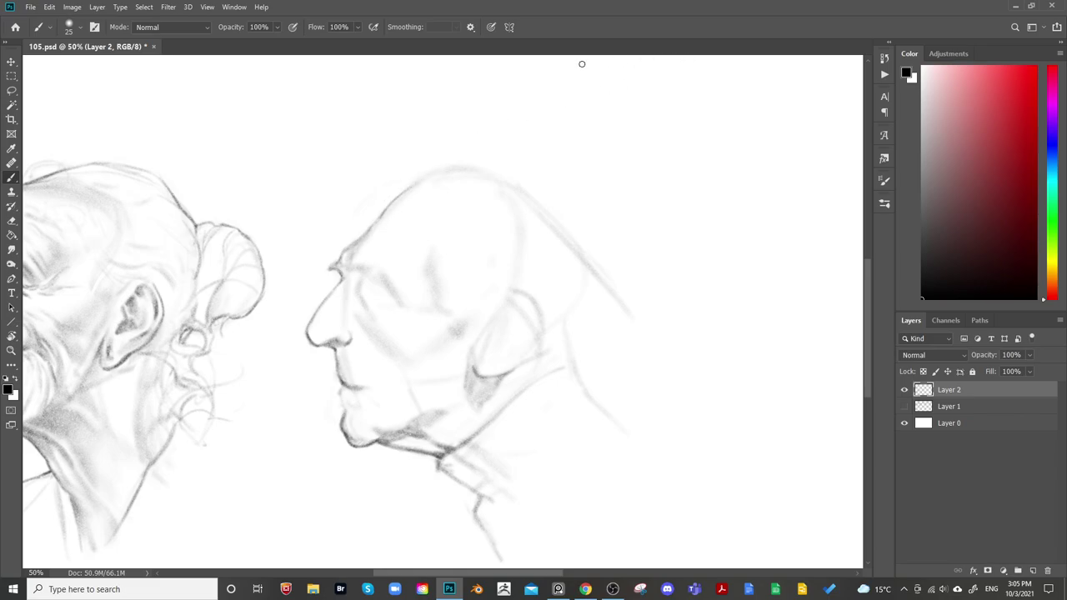
mouse_move(572, 158)
mouse_down()
mouse_move(590, 114)
mouse_move(565, 121)
mouse_up()
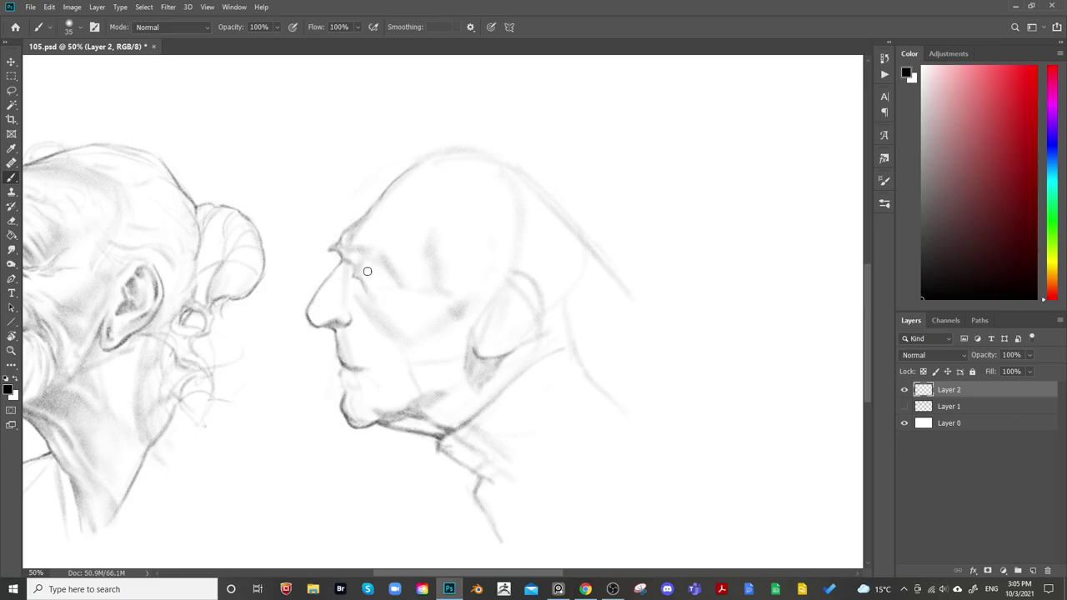
Shade the eye socket beneath the brow ridge and suggest the eyelid with short brush strokes on the profile
key(bracketright)
mouse_move(362, 270)
mouse_down()
mouse_move(393, 225)
mouse_move(381, 265)
mouse_up()
key(bracketleft)
drag(380, 255, 394, 273)
key([)
key(bracketleft)
key(bracketleft)
key(bracketleft)
mouse_move(350, 254)
mouse_down()
mouse_move(333, 249)
mouse_move(358, 270)
mouse_up()
Shade the hollow running down from the inner corner of the eye onto the cheek with a larger brush
key(bracketright)
key(bracketright)
key(bracketright)
key(bracketright)
key(bracketright)
key(bracketright)
key(bracketright)
key(bracketleft)
key(bracketright)
key(bracketright)
key(bracketright)
key(bracketleft)
drag(372, 305, 379, 328)
key(bracketleft)
key(bracketleft)
key(bracketright)
drag(374, 317, 388, 336)
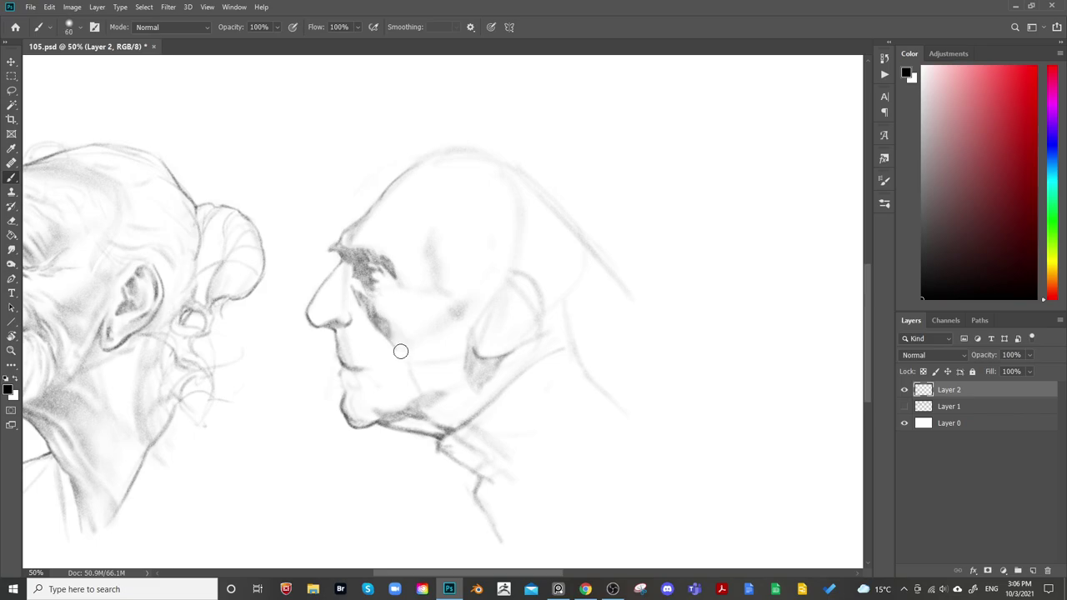
Deepen the dark accents of the eye and broaden the cheek shadow beneath it, varying the brush size
key(bracketright)
key(bracketright)
key(bracketright)
key(bracketright)
key(bracketleft)
key(bracketleft)
key(bracketleft)
key(bracketleft)
key(bracketleft)
key(bracketleft)
key(bracketleft)
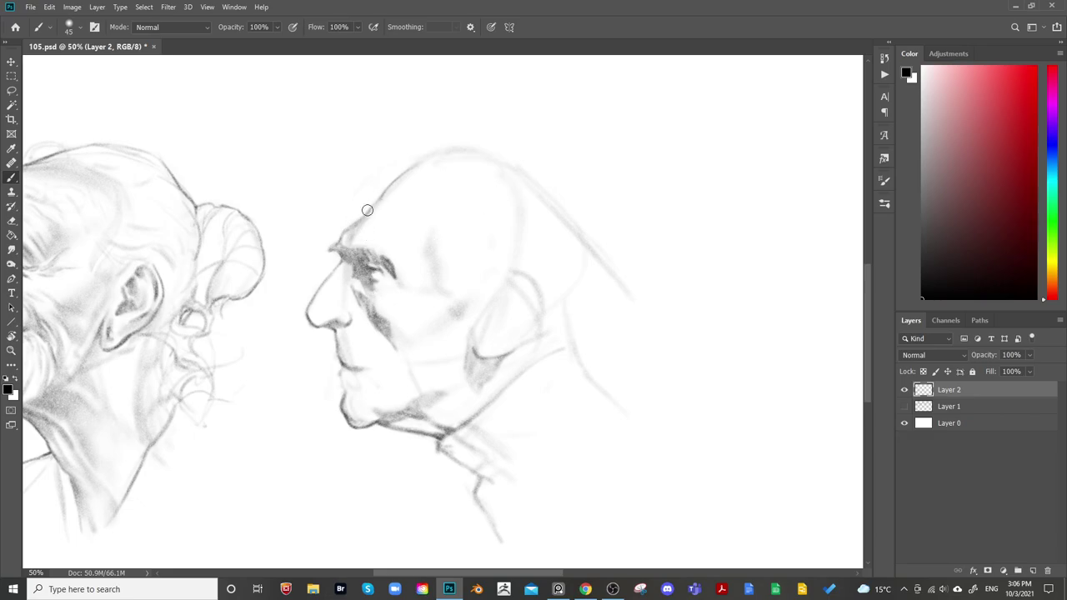
Draw the fold running down from the nostril toward the corner of the mouth
key(bracketleft)
key(bracketright)
key(bracketright)
key(bracketright)
key(bracketright)
drag(390, 328, 384, 321)
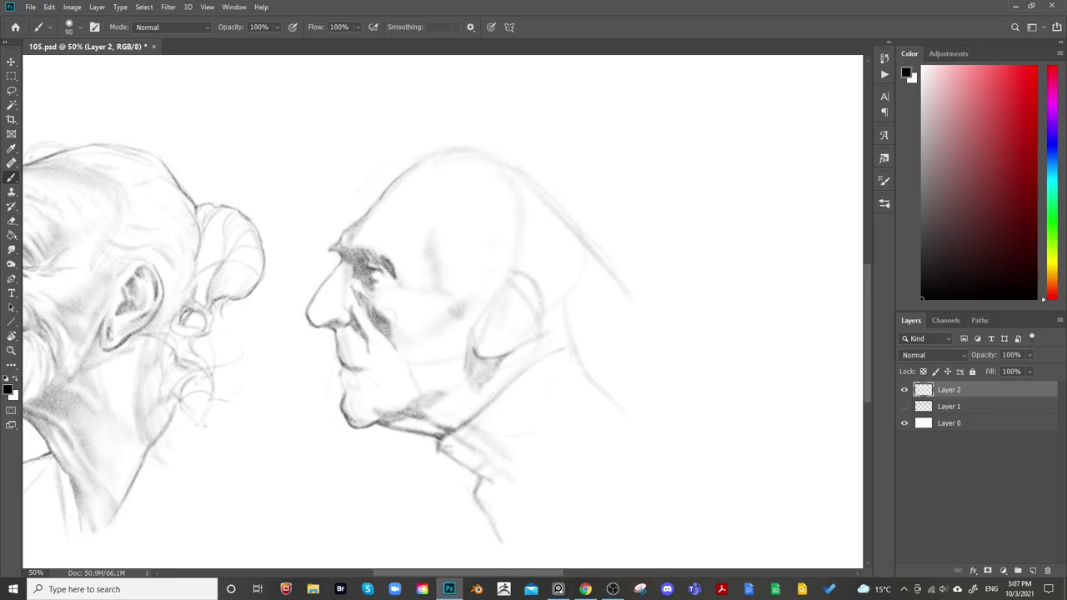
Darken the shadow along the jaw between the chin and the area below the ear
key(bracketleft)
key(bracketright)
mouse_move(427, 395)
mouse_down()
mouse_move(453, 385)
mouse_move(417, 402)
mouse_move(461, 386)
mouse_up()
key(bracketleft)
mouse_move(390, 408)
mouse_down()
mouse_move(444, 385)
mouse_move(421, 400)
mouse_move(452, 383)
mouse_up()
key(e)
key(b)
key(bracketleft)
key(bracketleft)
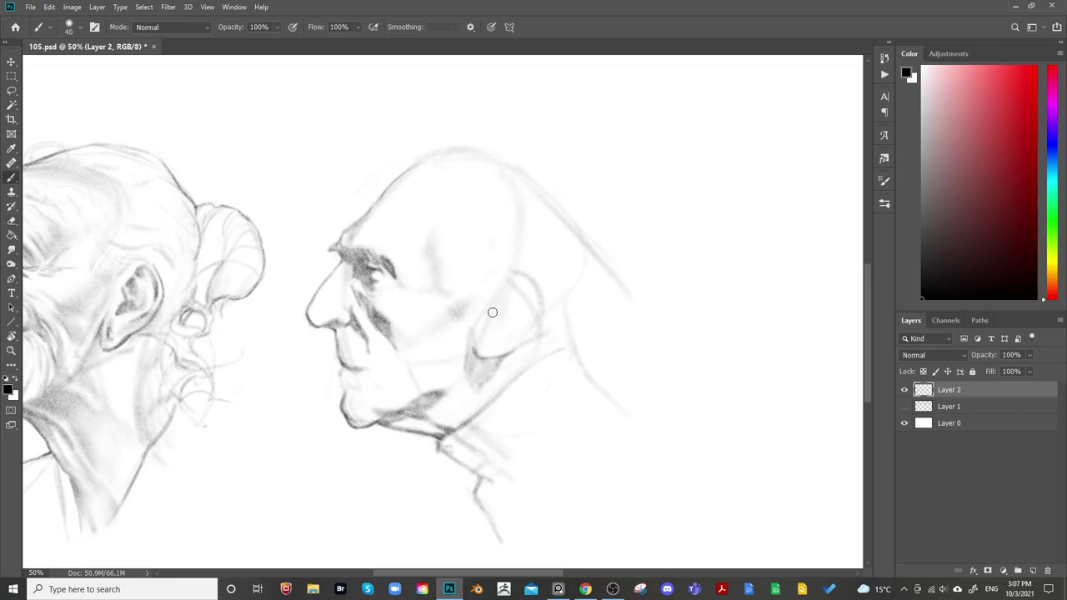
Trim the cheek shadow with the eraser, and draw the crease running down the cheek toward the jaw
key(e)
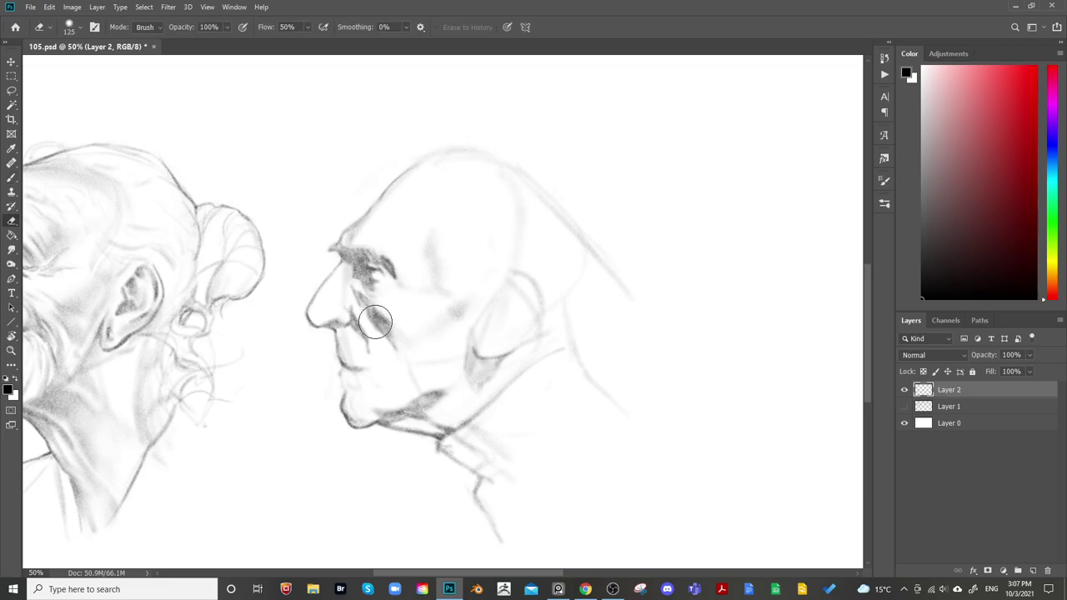
key(b)
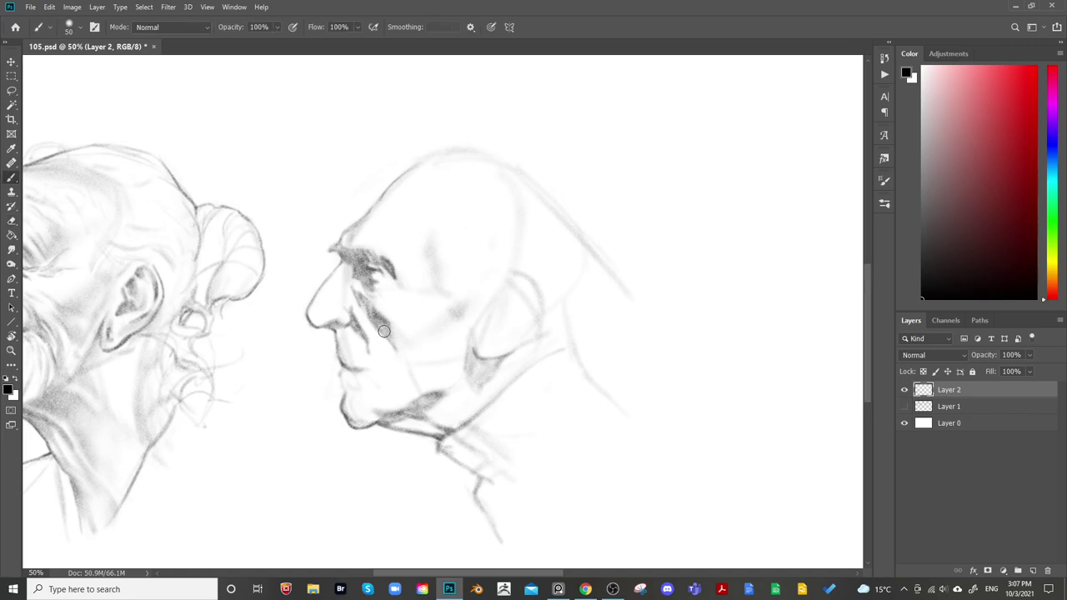
key(bracketleft)
key(bracketleft)
key(bracketleft)
key(bracketright)
key(bracketright)
key(bracketright)
key(bracketright)
key(bracketright)
key(bracketright)
key(bracketright)
key(bracketright)
key(bracketleft)
key(bracketleft)
key(bracketleft)
key(bracketleft)
key(bracketleft)
key(bracketright)
key(bracketright)
drag(395, 408, 391, 400)
key(bracketleft)
key(bracketleft)
key(bracketleft)
key(bracketright)
key(bracketright)
Check the head in a mirrored view, and shade the lips and the corner of the mouth with a small brush
drag(581, 307, 625, 211)
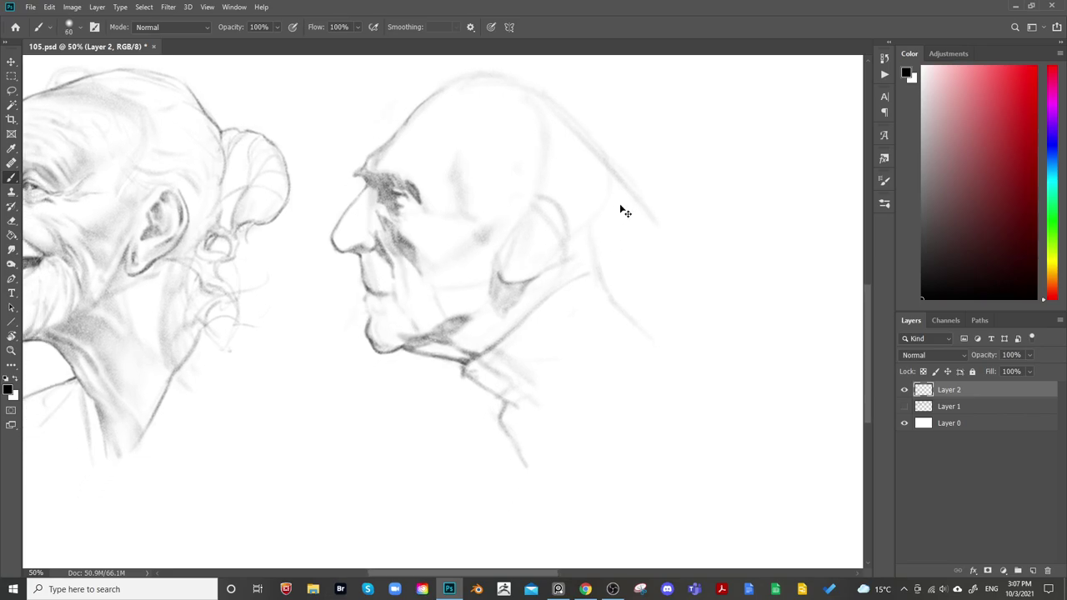
key(ctrl+shift+h)
drag(752, 237, 716, 311)
key(ctrl+shift+h)
mouse_move(466, 312)
mouse_down()
mouse_move(629, 306)
mouse_move(631, 290)
mouse_move(608, 295)
mouse_up()
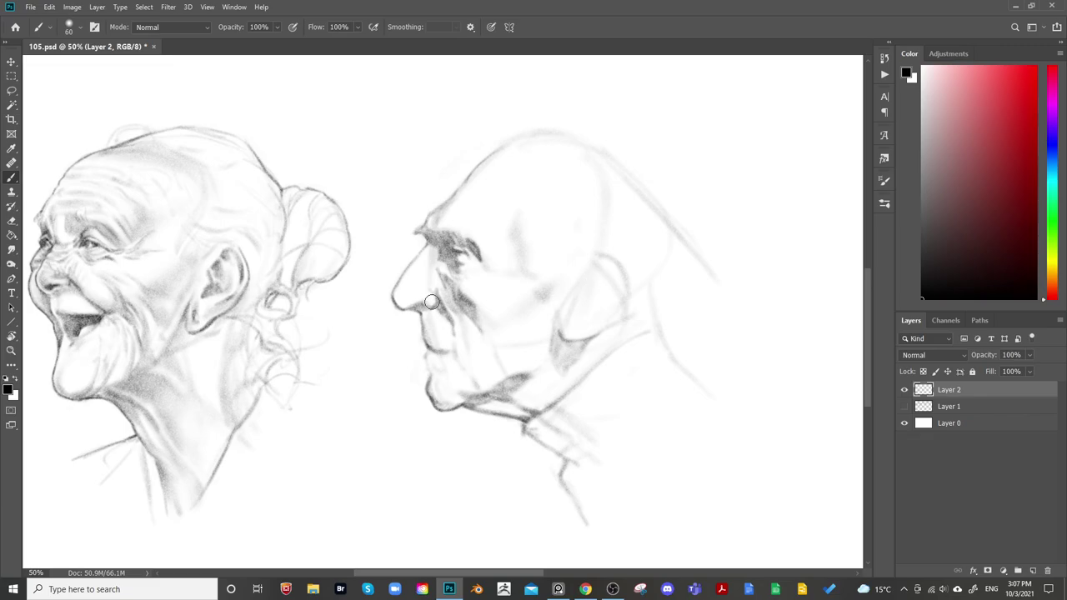
key([)
key([)
key([)
key([)
key(bracketleft)
key(bracketleft)
key(bracketleft)
key(bracketleft)
key(bracketleft)
key(e)
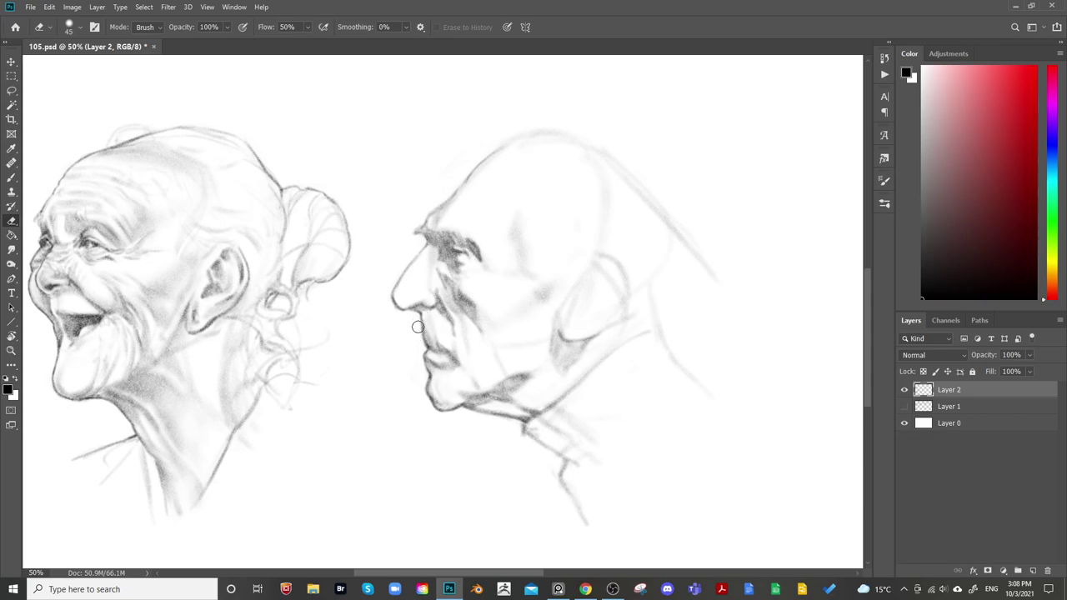
key(bracketleft)
key(bracketleft)
Check both heads in a mirrored view, and darken the brow shadow and the folds around the profile's eye and cheek
drag(683, 317, 474, 302)
key(ctrl+minus)
key(ctrl+shift+h)
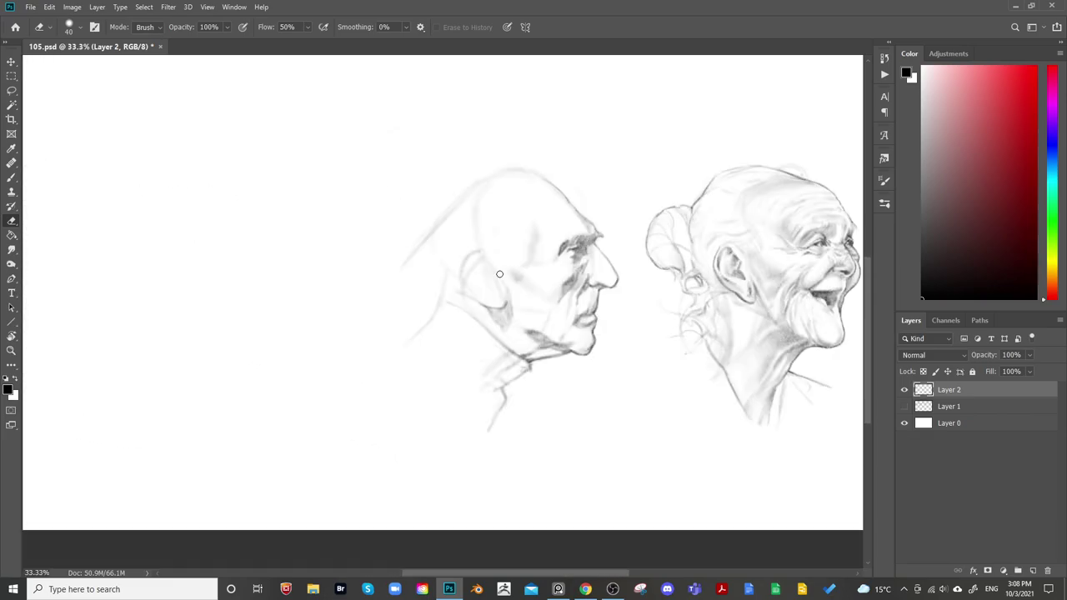
key(shift+h)
drag(383, 345, 431, 362)
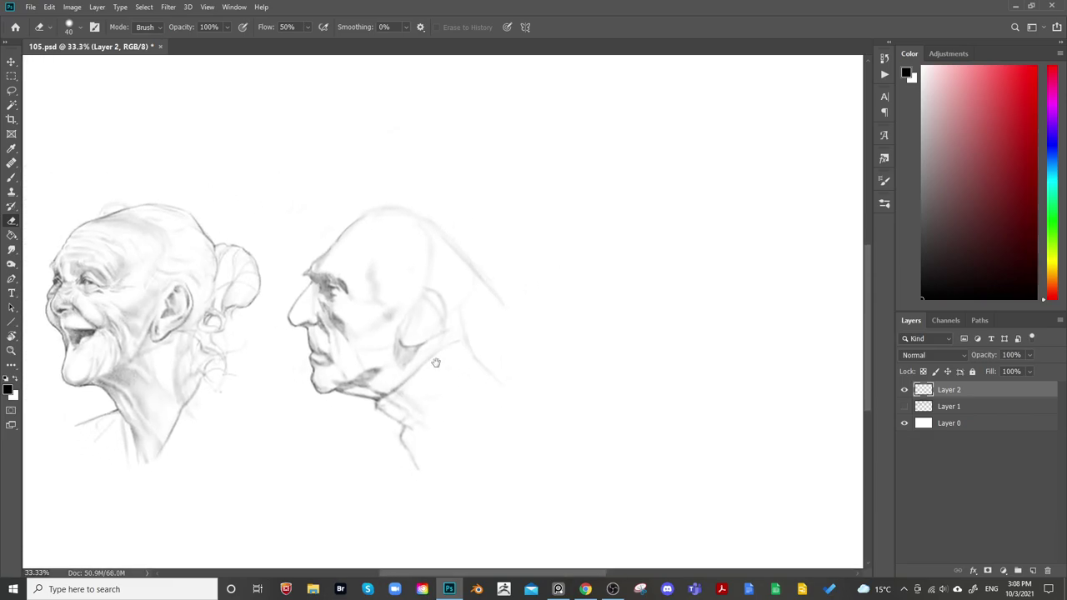
key(b)
scroll(436, 345, up, 1)
scroll(439, 321, up, 1)
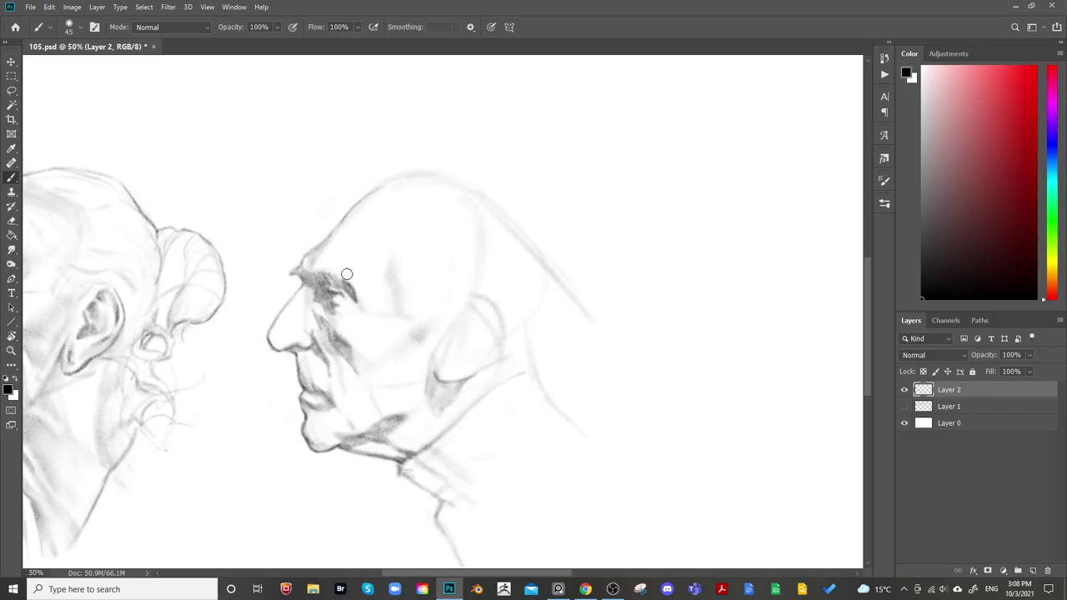
key(bracketright)
key(bracketright)
key(bracketright)
key(bracketright)
key(bracketleft)
key(bracketleft)
key(bracketleft)
key(bracketright)
key(bracketright)
key(bracketright)
key(bracketright)
key(bracketright)
key(bracketleft)
key(bracketleft)
key(bracketleft)
key(bracketleft)
key(bracketleft)
key(bracketright)
key(bracketright)
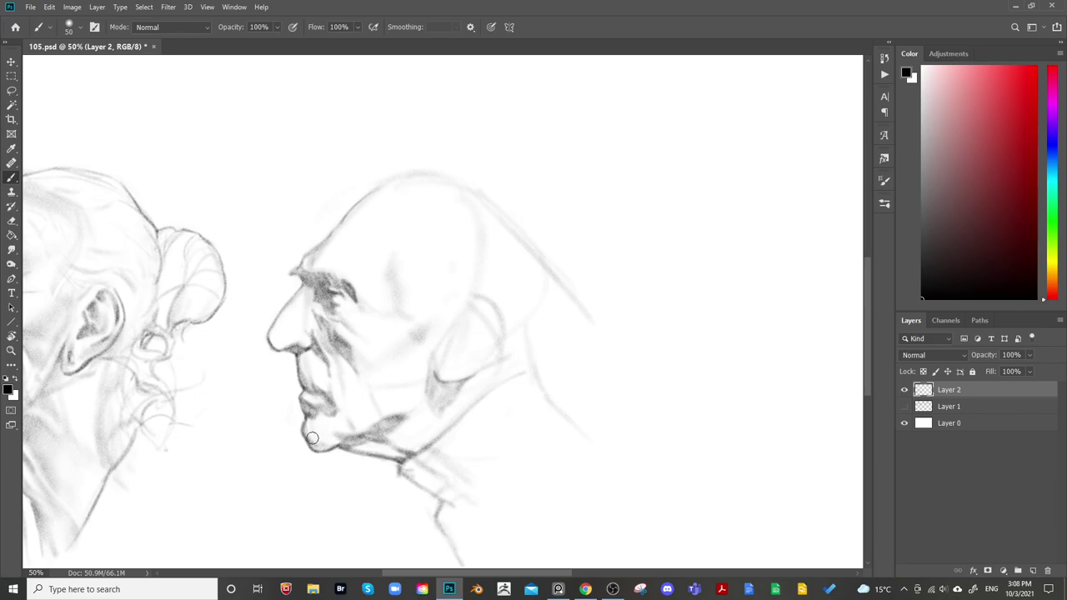
Shade the front and underside of the chin with a larger brush
key(bracketright)
key(bracketright)
mouse_move(314, 441)
mouse_down()
mouse_move(341, 439)
mouse_move(310, 426)
mouse_up()
key(bracketleft)
key(bracketleft)
key(bracketright)
key(bracketright)
key(bracketright)
key(bracketright)
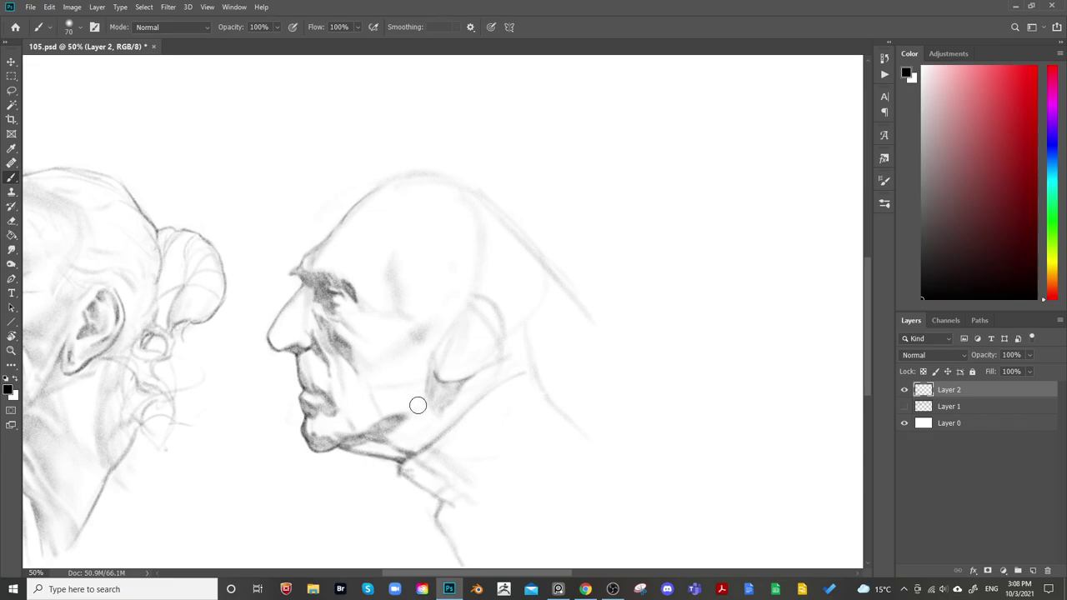
Define the back edge of the jaw and darken the front edge and lobe of the ear
key(bracketleft)
key(bracketleft)
key(bracketleft)
key(bracketleft)
key(bracketright)
key(bracketright)
key(bracketright)
key(bracketright)
key(bracketright)
key(bracketleft)
key(bracketleft)
key(bracketleft)
key(bracketleft)
key(bracketright)
key(bracketright)
key(bracketright)
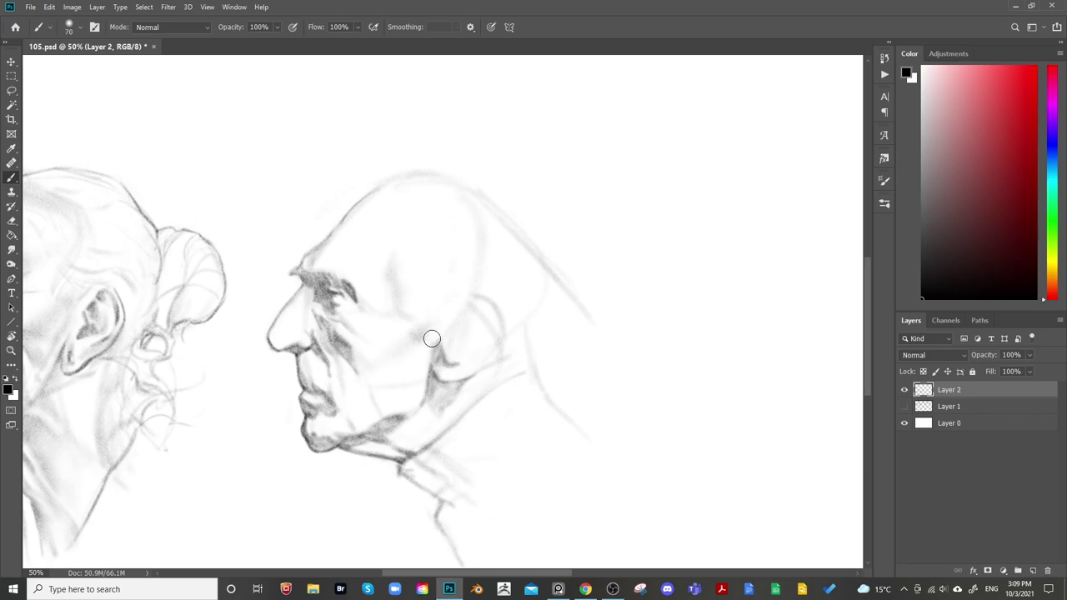
Shade the inner folds of the ear and the small shadow in front of it
key(bracketleft)
key(bracketleft)
key(bracketright)
key(bracketright)
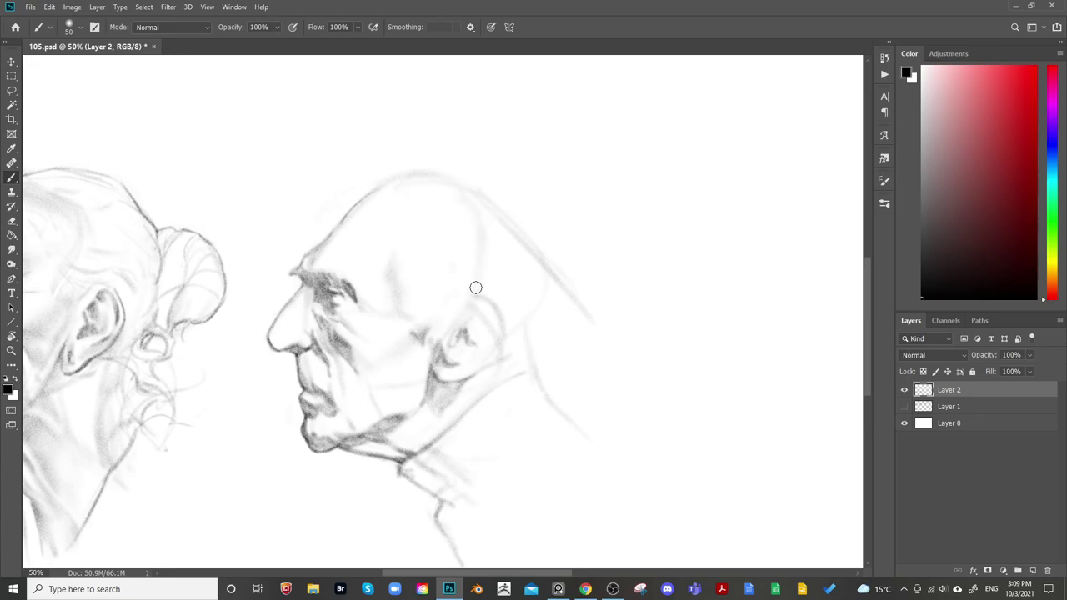
Darken the inner folds of the profile's ear with varying brush sizes
key(bracketleft)
mouse_move(483, 334)
mouse_down()
mouse_move(466, 359)
mouse_move(474, 350)
mouse_up()
key(bracketright)
key(bracketright)
key(bracketright)
key(bracketleft)
key(bracketleft)
key(bracketleft)
key(bracketright)
key(bracketright)
key(bracketright)
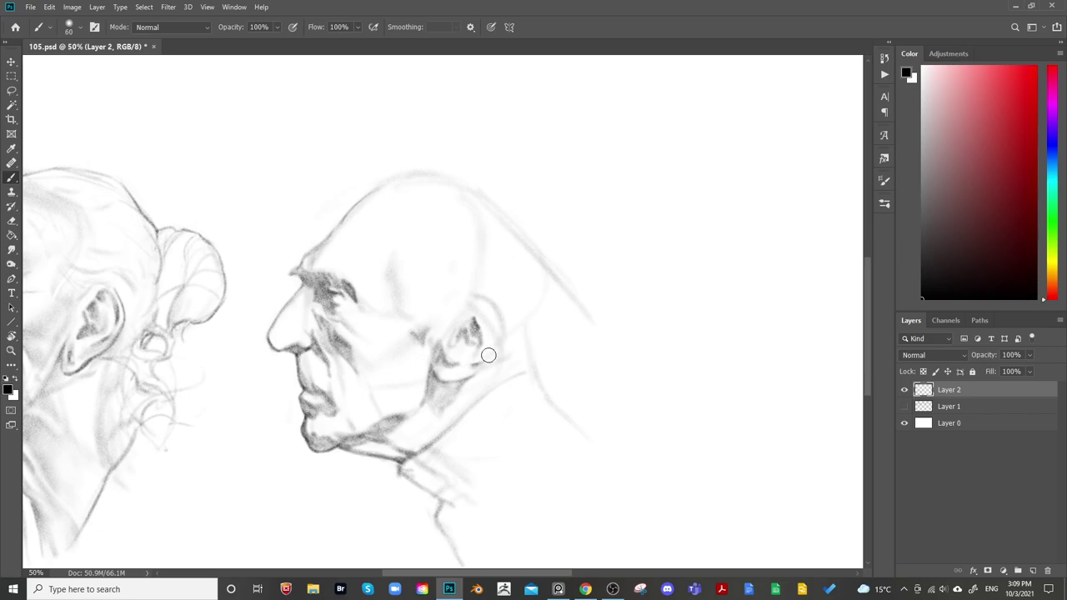
Define the ear's outer rim and fill in the dark shadow behind the lobe
key(bracketleft)
key(bracketleft)
key(bracketleft)
key(bracketright)
key(bracketright)
mouse_move(476, 309)
mouse_down()
mouse_move(493, 344)
mouse_move(494, 183)
mouse_move(485, 306)
mouse_move(494, 320)
mouse_move(495, 300)
mouse_move(502, 340)
mouse_up()
key(bracketleft)
key(bracketleft)
key(bracketleft)
key(bracketright)
key(bracketright)
mouse_move(497, 355)
mouse_down()
mouse_move(488, 371)
mouse_move(500, 340)
mouse_move(482, 374)
mouse_move(500, 337)
mouse_up()
key(bracketright)
key(bracketleft)
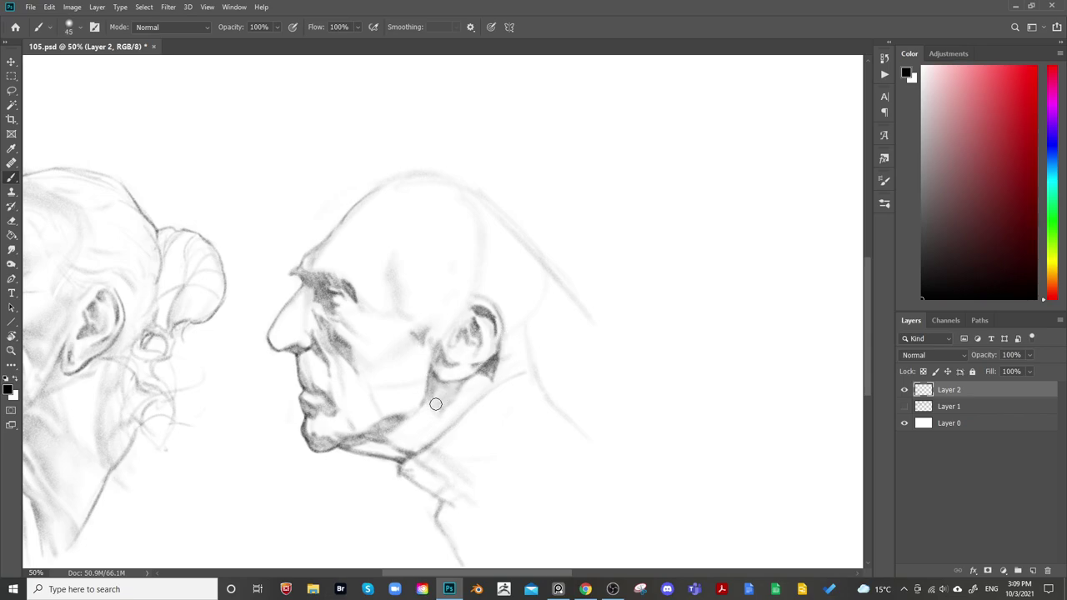
Deepen the shadow below the ear lobe, behind the corner of the jaw
key(bracketright)
key(bracketright)
key(bracketright)
key(bracketright)
key(bracketright)
mouse_move(430, 399)
mouse_down()
mouse_move(464, 381)
mouse_move(435, 403)
mouse_move(430, 376)
mouse_up()
key(bracketright)
key(bracketright)
key(bracketleft)
key(bracketleft)
key(bracketleft)
key(bracketleft)
key(bracketleft)
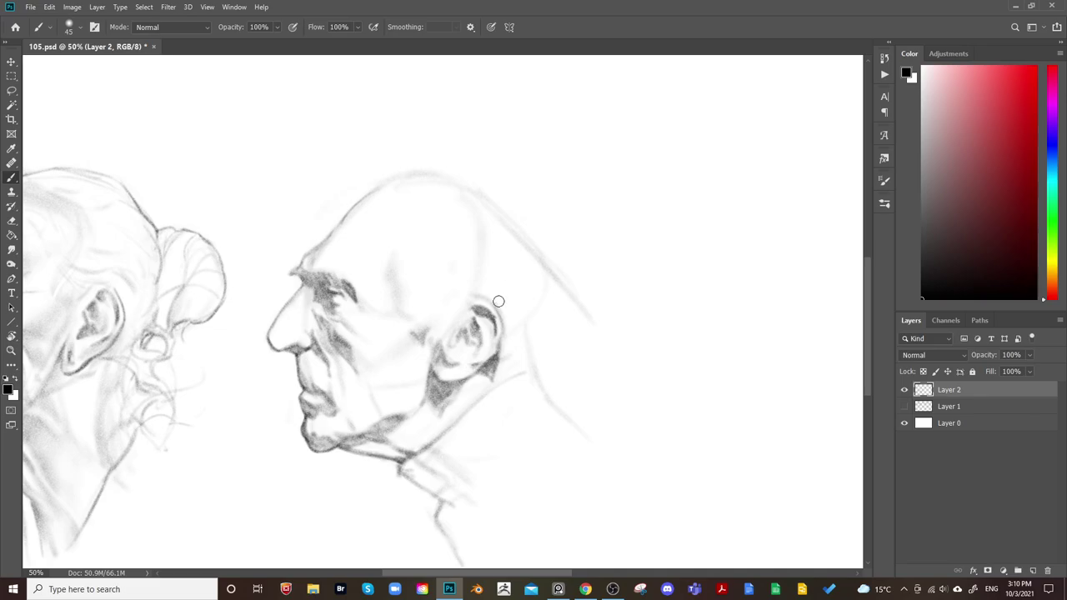
Strengthen the collar line running from below the chin up to behind the ear
mouse_move(414, 454)
mouse_down()
mouse_move(468, 400)
mouse_move(514, 376)
mouse_move(423, 452)
mouse_move(447, 428)
mouse_up()
key(e)
key(space)
drag(561, 349, 490, 296)
key(b)
key(])
key(])
key(])
key(])
key(])
key(])
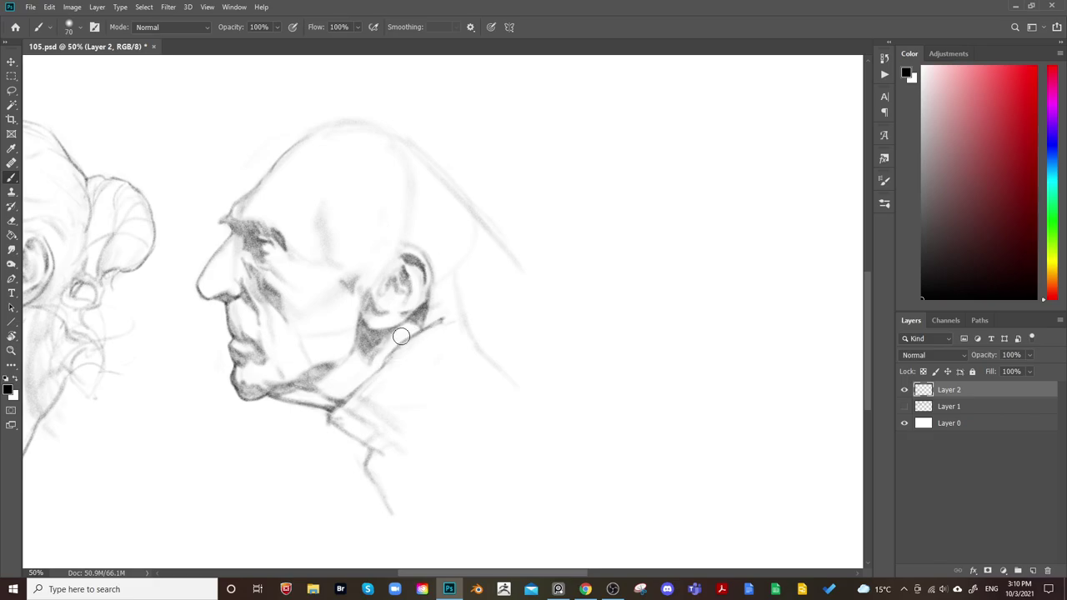
Hatch light diagonal strokes over the collar area behind the neck line with a smaller brush
key([)
key([)
key([)
key([)
mouse_move(403, 353)
mouse_down()
mouse_move(423, 381)
mouse_move(449, 390)
mouse_up()
drag(430, 340, 462, 388)
Sketch thin hair strands above and behind the ear and along the back of the head
key([)
drag(430, 315, 442, 283)
drag(372, 250, 402, 272)
mouse_move(367, 239)
mouse_down()
mouse_move(400, 265)
mouse_move(406, 248)
mouse_move(451, 231)
mouse_move(482, 267)
mouse_up()
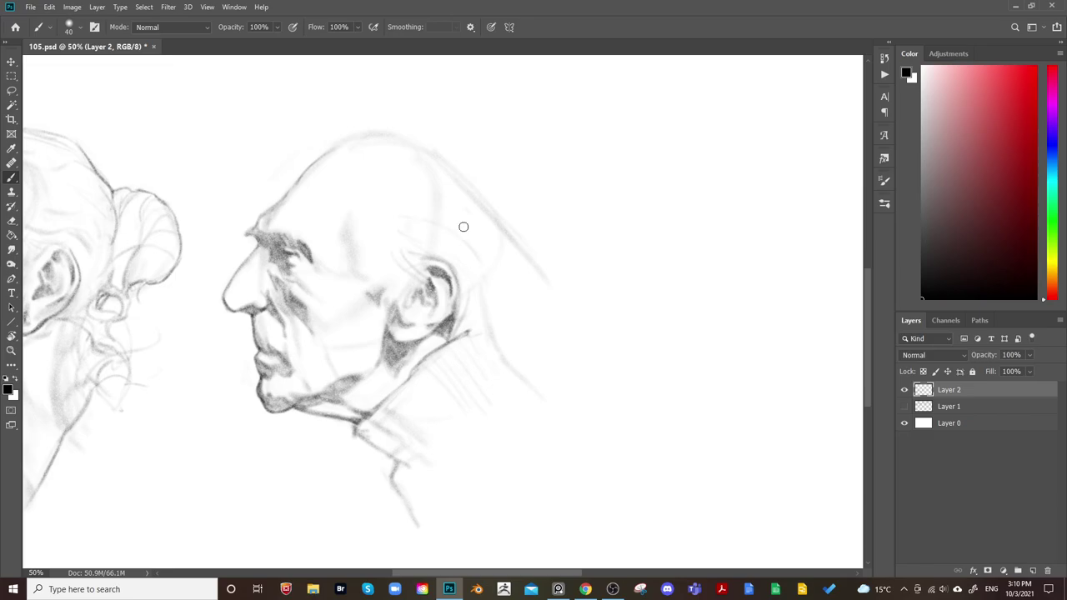
mouse_move(463, 228)
mouse_down()
mouse_move(495, 302)
mouse_move(449, 240)
mouse_move(490, 334)
mouse_move(453, 245)
mouse_move(461, 298)
mouse_move(482, 326)
mouse_move(472, 356)
mouse_move(460, 305)
mouse_move(464, 352)
mouse_move(465, 311)
mouse_move(485, 339)
mouse_move(492, 299)
mouse_move(489, 336)
mouse_move(490, 291)
mouse_move(501, 358)
mouse_move(475, 296)
mouse_move(524, 329)
mouse_up()
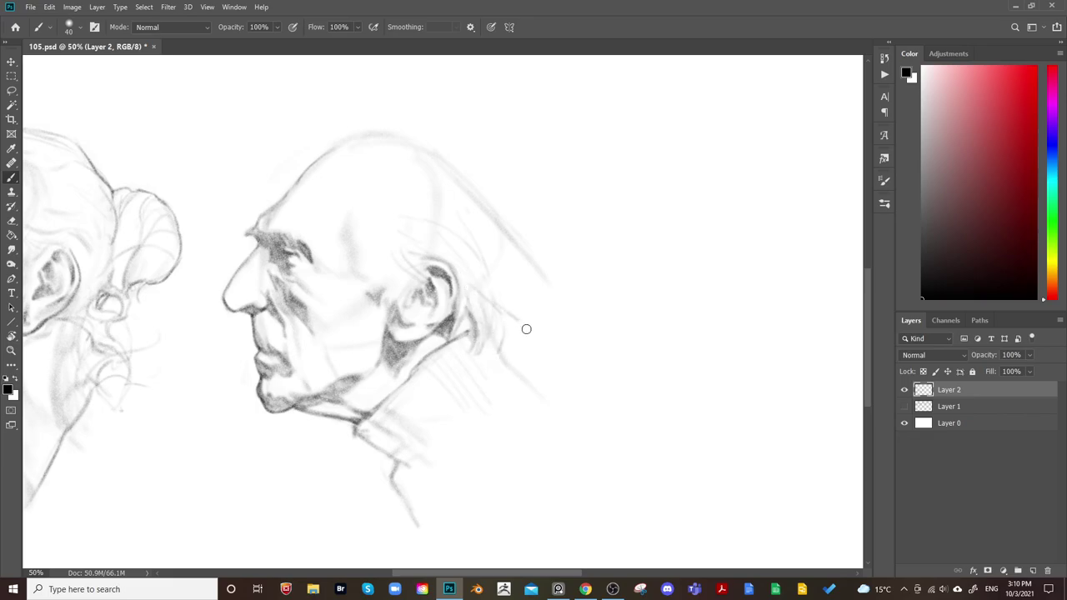
drag(483, 205, 520, 279)
Redraw the top contour of the bald skull and erase the faint construction line above it
drag(416, 171, 505, 236)
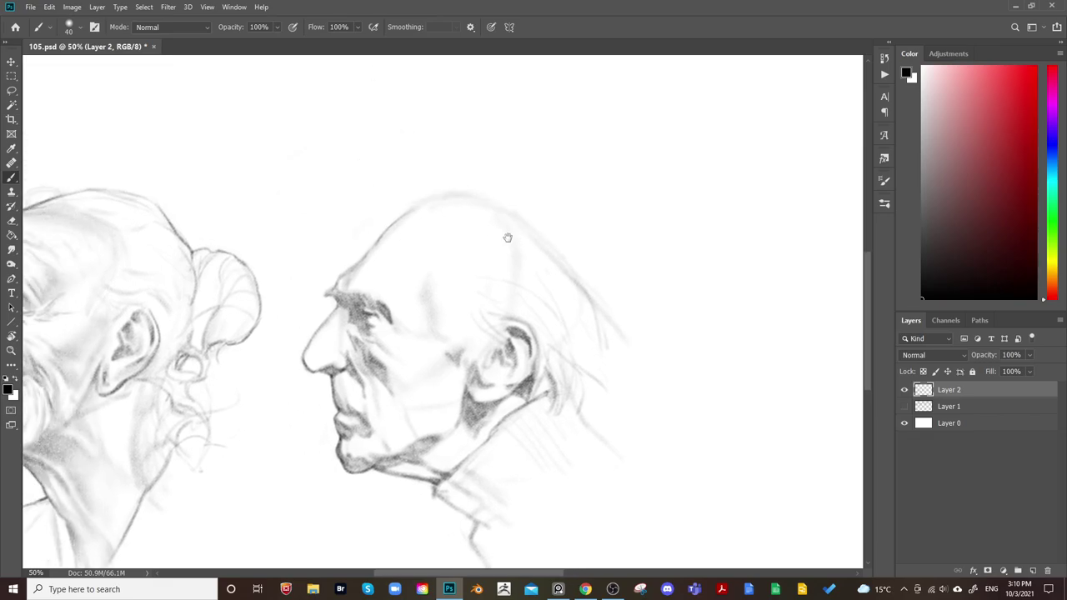
mouse_move(410, 218)
mouse_down()
mouse_move(461, 202)
mouse_move(417, 214)
mouse_up()
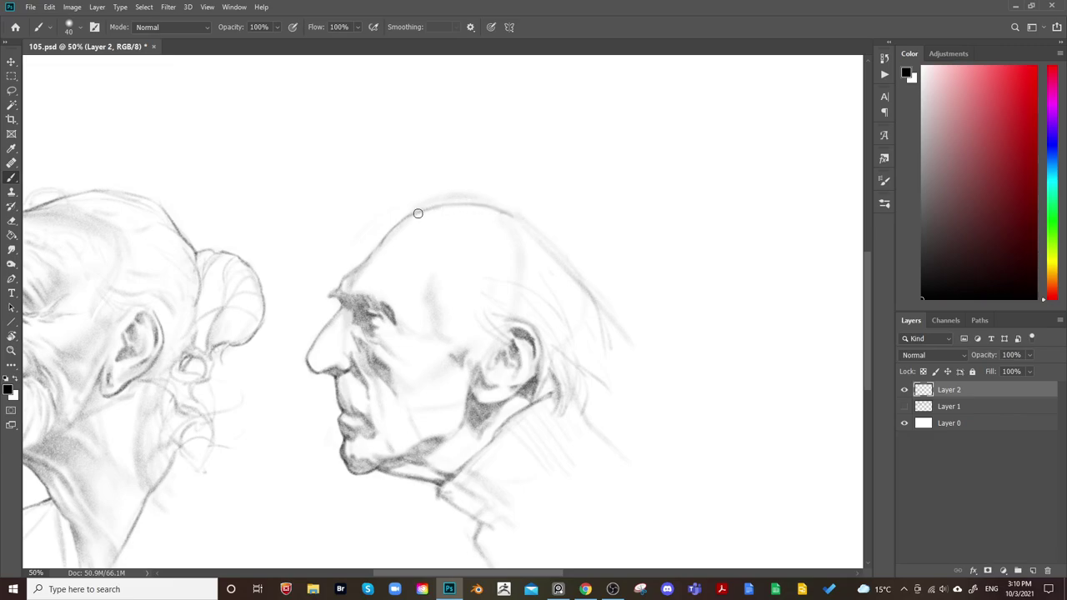
key(e)
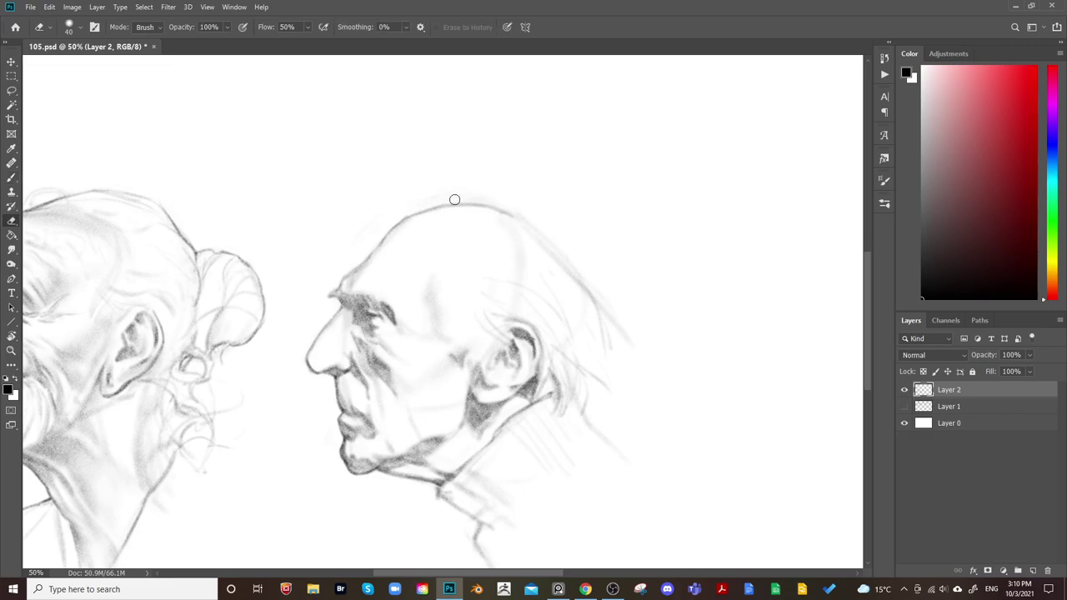
mouse_move(626, 192)
mouse_down()
mouse_move(578, 188)
mouse_move(470, 149)
mouse_up()
key(b)
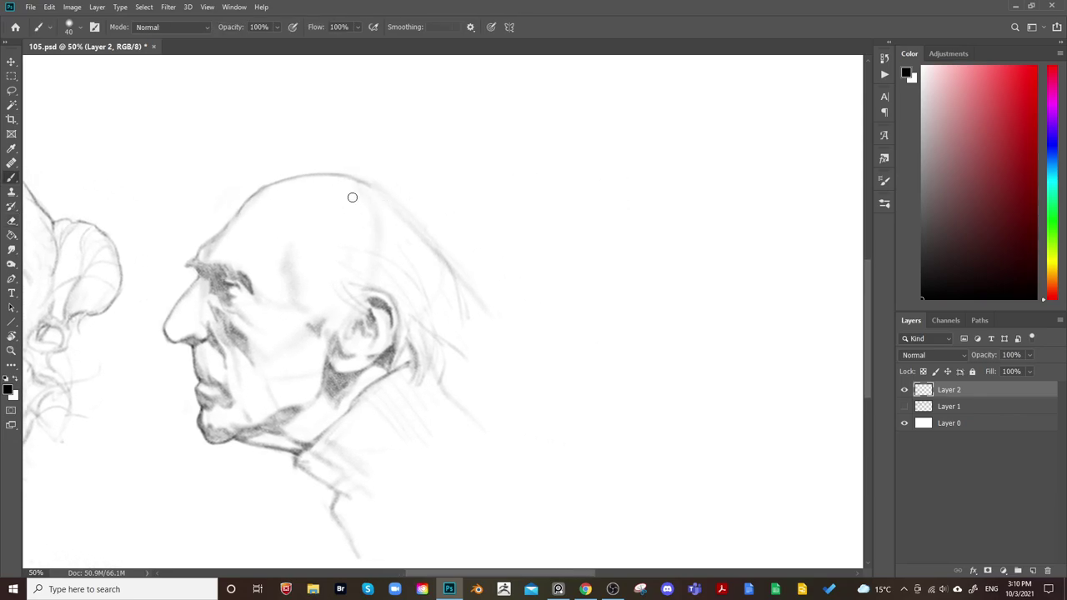
Add light strokes on the crown and draw the back contour of the head with loose hair
key(bracketright)
key(bracketright)
key(bracketright)
key(bracketright)
key(bracketright)
key(bracketleft)
key(bracketleft)
key(bracketleft)
key(bracketleft)
key(bracketleft)
key(bracketleft)
drag(406, 213, 444, 238)
mouse_move(391, 197)
mouse_down()
mouse_move(421, 214)
mouse_move(472, 283)
mouse_move(455, 361)
mouse_up()
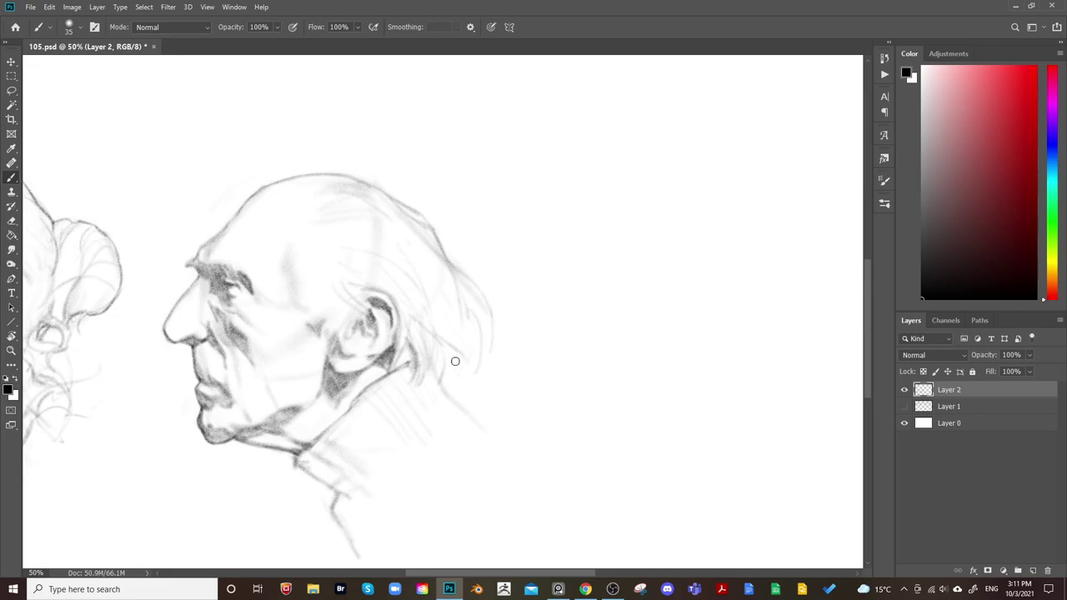
Add flowing hair strands behind the ear and clean up the back hair contour with the eraser
drag(409, 300, 500, 388)
drag(421, 228, 495, 319)
key(e)
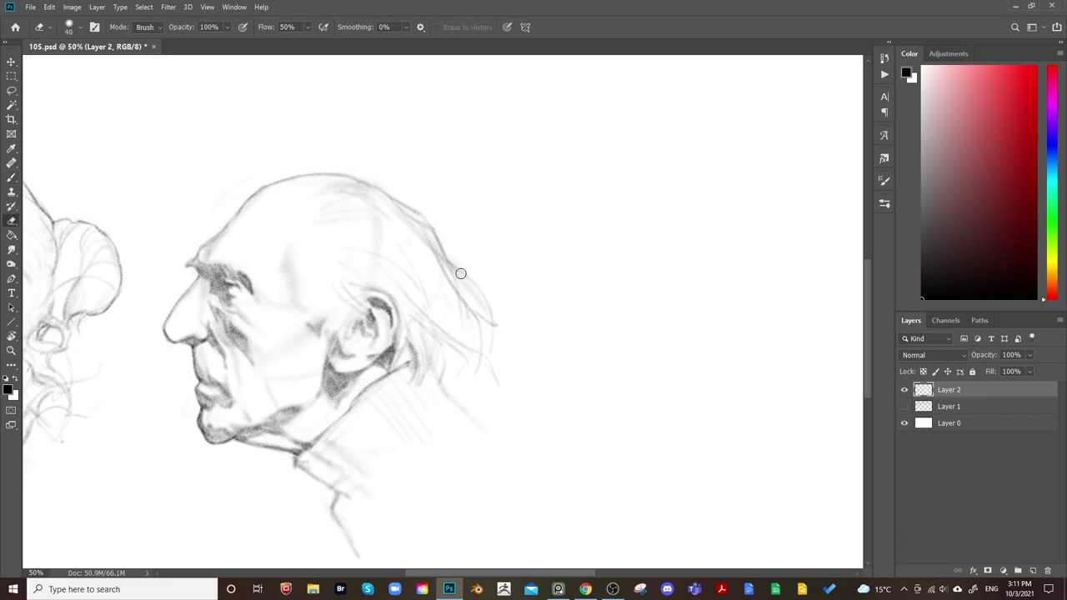
drag(460, 272, 498, 319)
drag(532, 194, 562, 166)
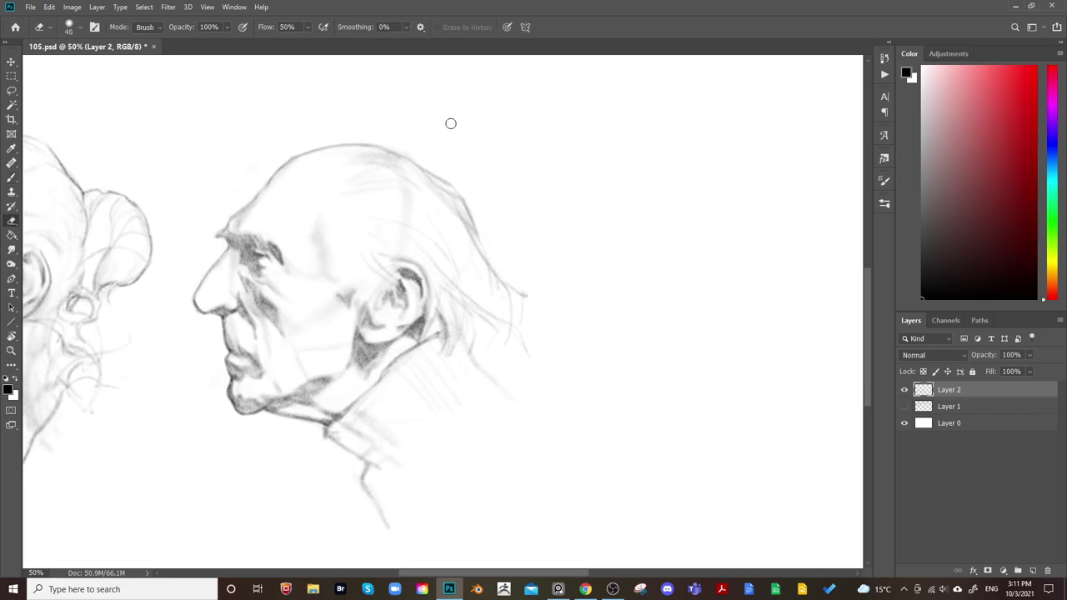
In a mirrored view, add strands to the hair at the back and trim its outer edge with the eraser
key(b)
key(ctrl+minus)
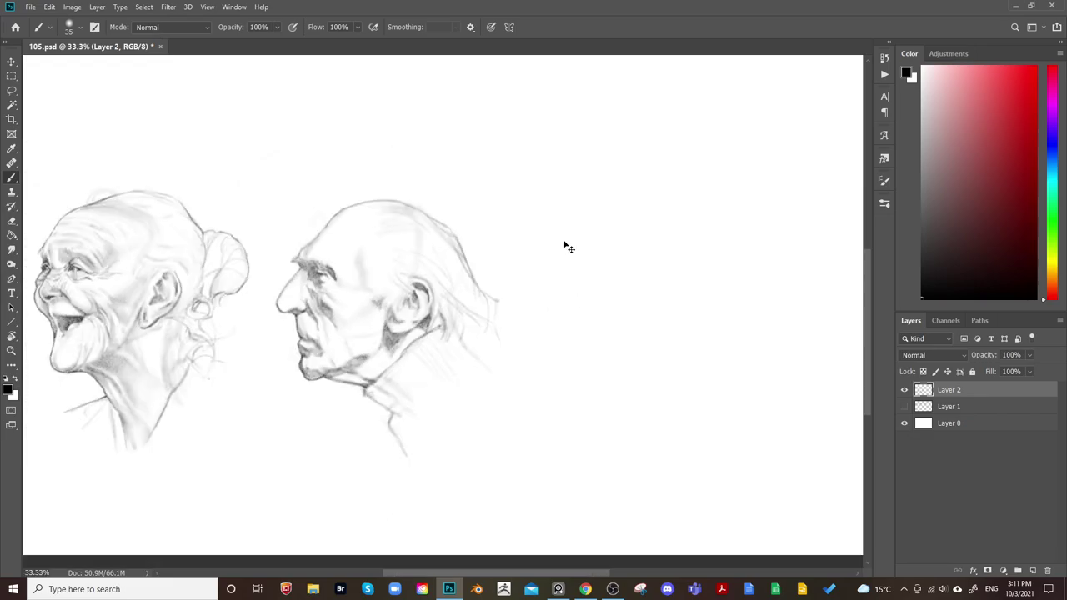
key(ctrl+shift+h)
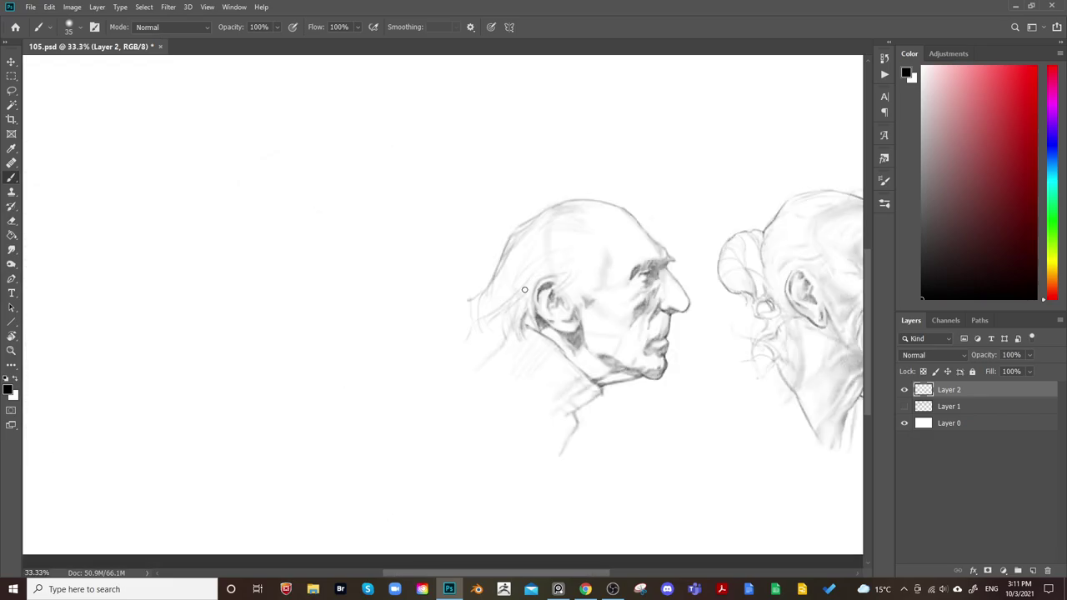
drag(524, 289, 477, 342)
key(e)
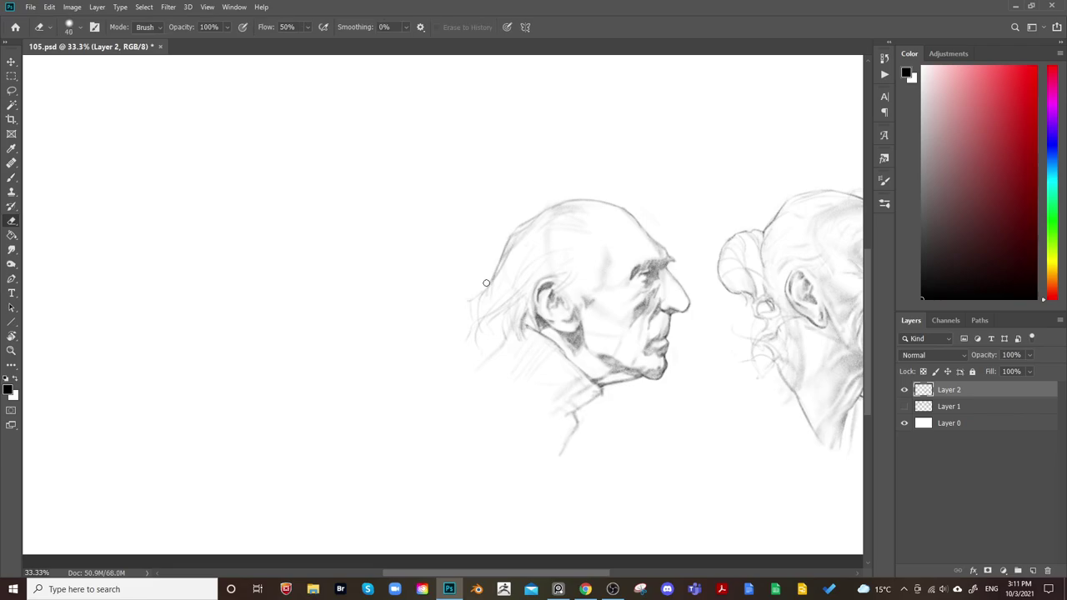
key(h)
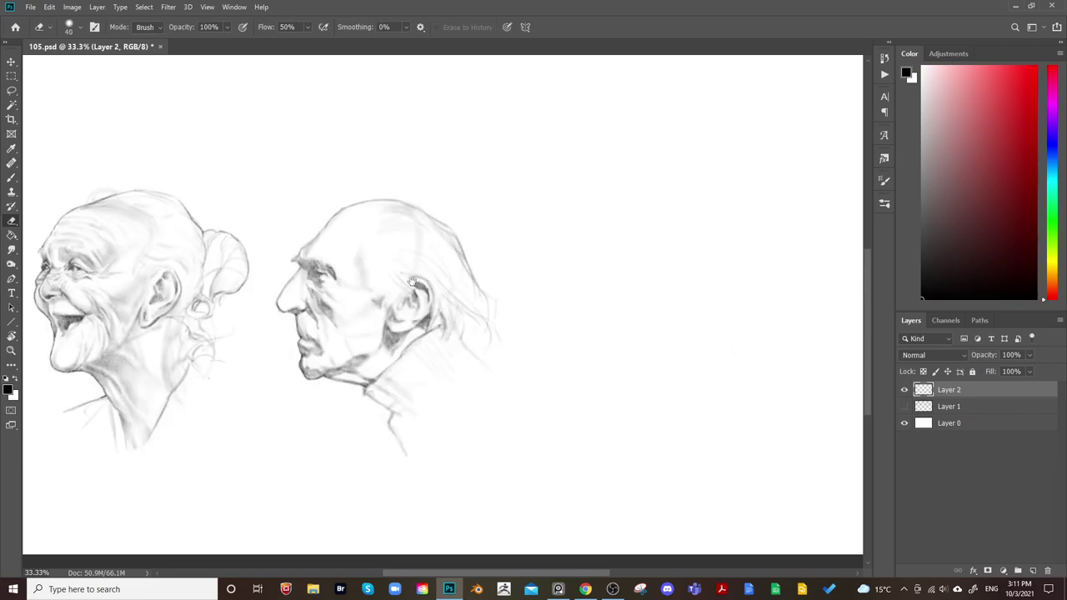
Clean up the front tip of the profile's brow and darken the brow and eye socket with a small brush
mouse_move(317, 245)
mouse_down()
mouse_move(345, 254)
mouse_move(395, 244)
mouse_move(481, 282)
mouse_up()
key(b)
key(ctrl+plus)
key([)
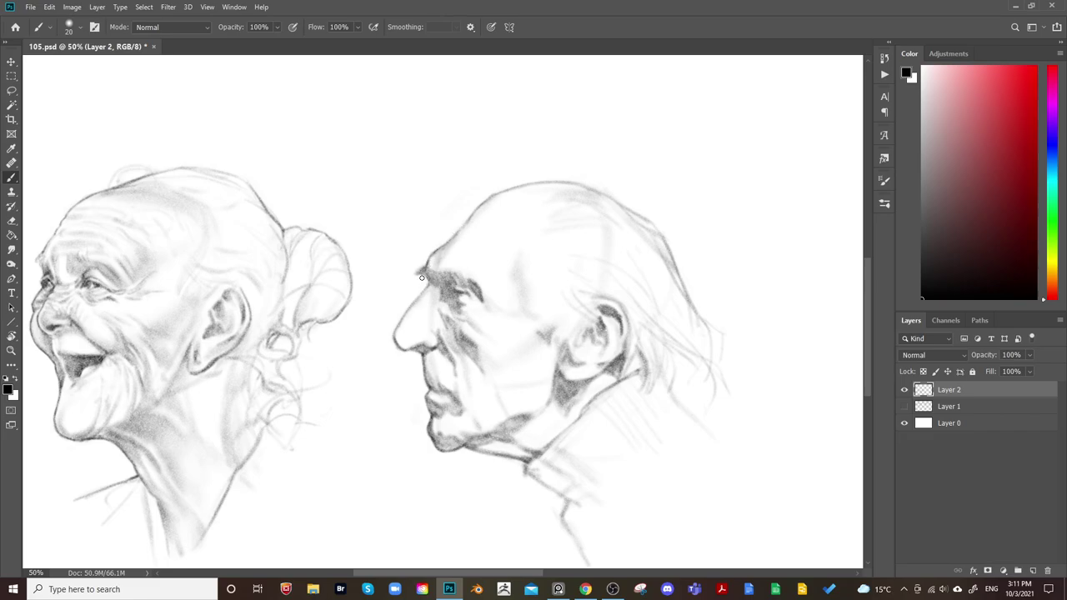
key(e)
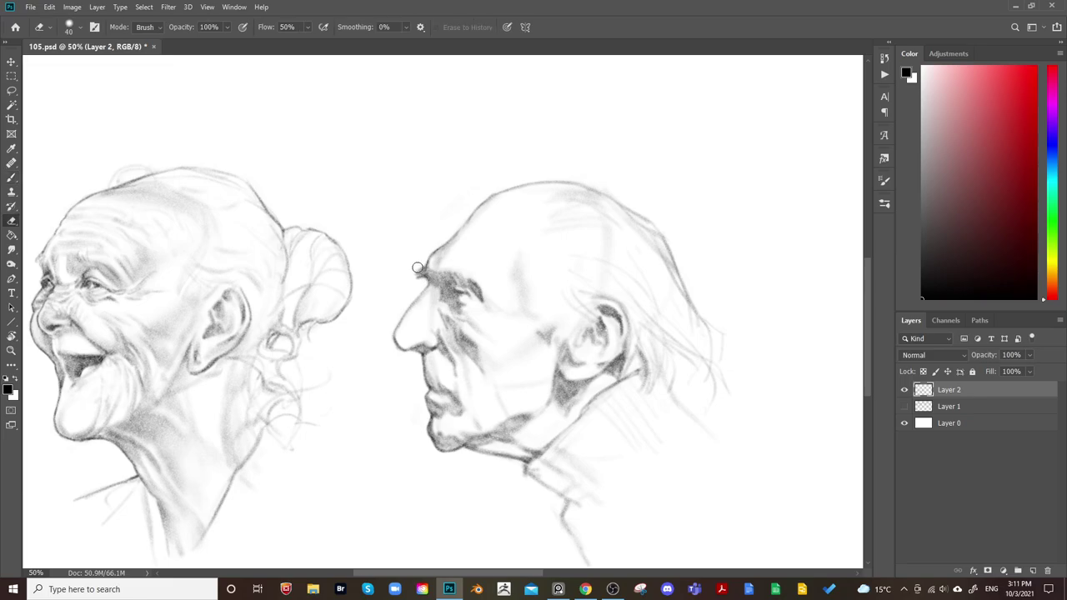
key(b)
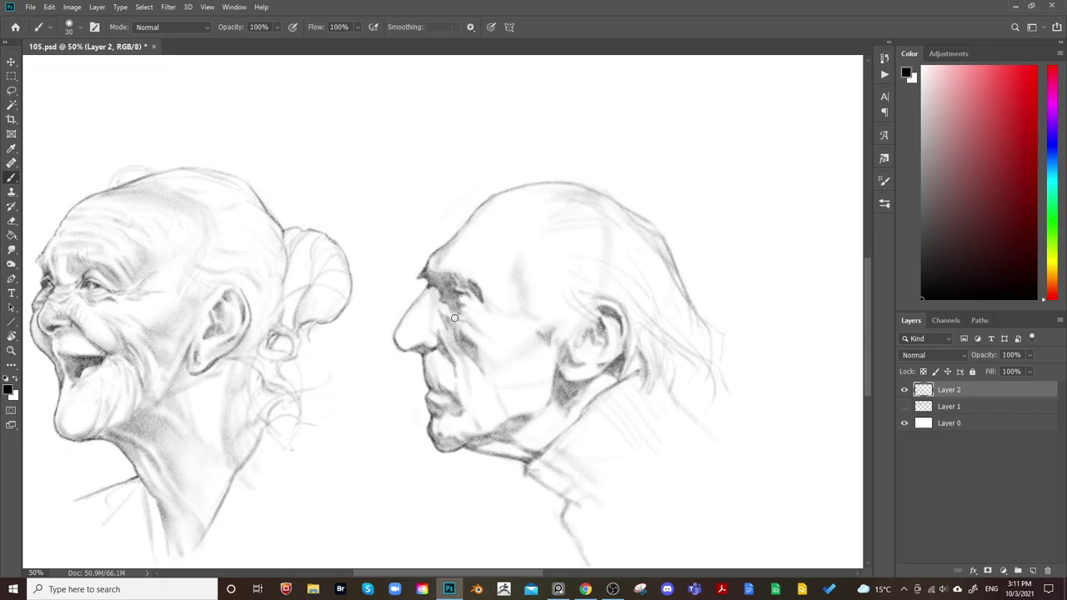
drag(462, 310, 442, 295)
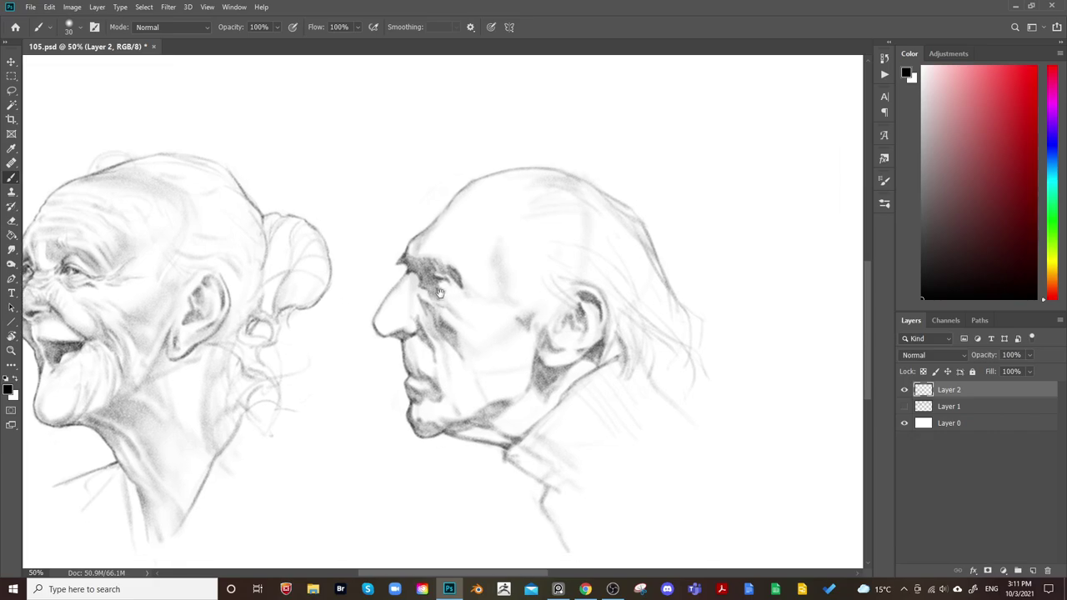
Refine the profile's eye and eyelid, alternating between light erasing and small dark strokes
key(e)
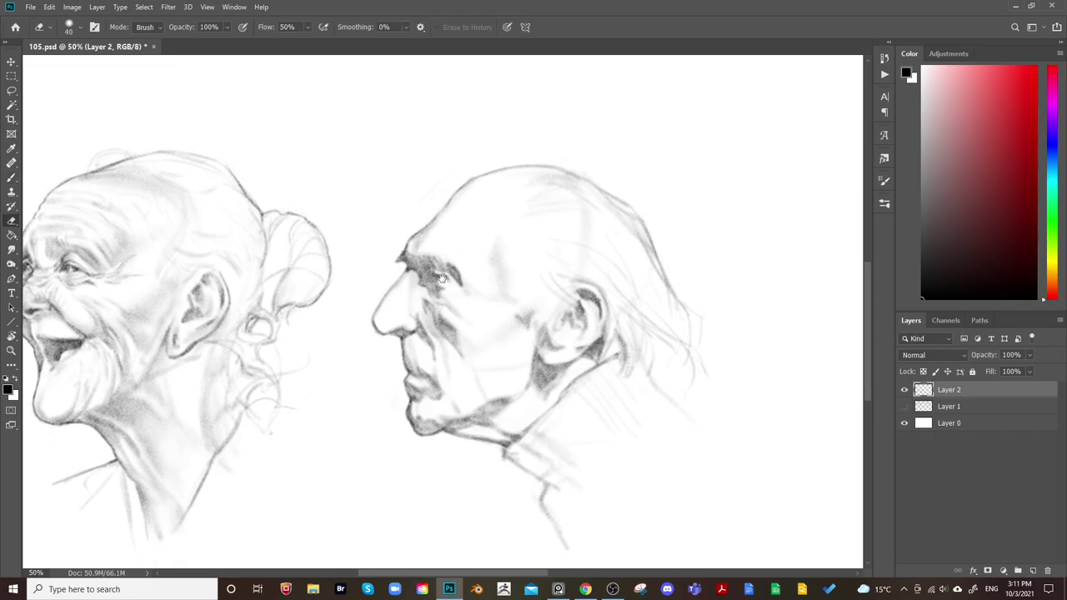
drag(417, 270, 405, 270)
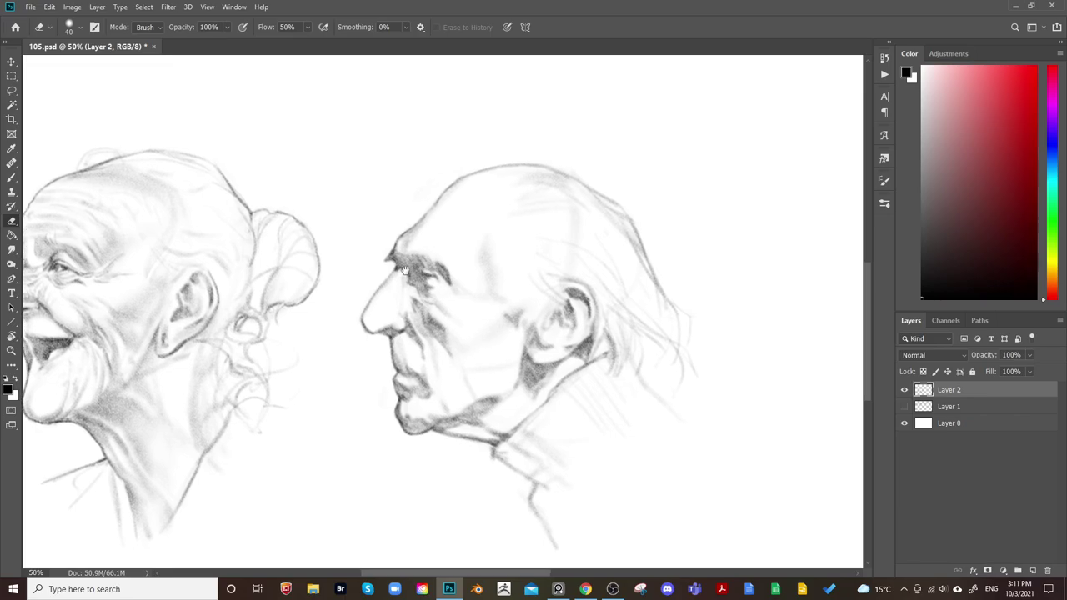
key(b)
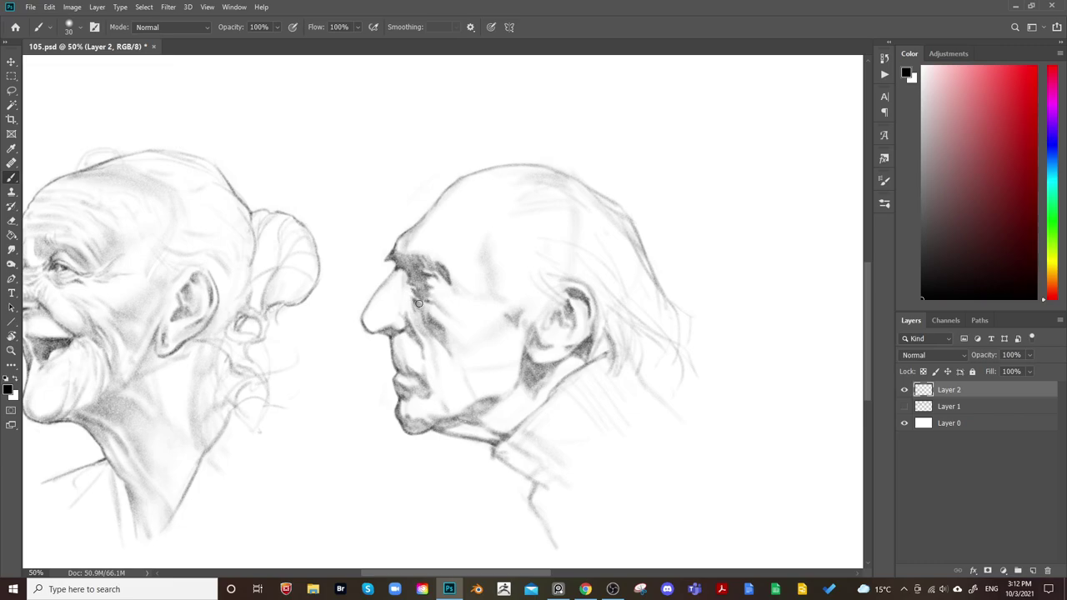
key(e)
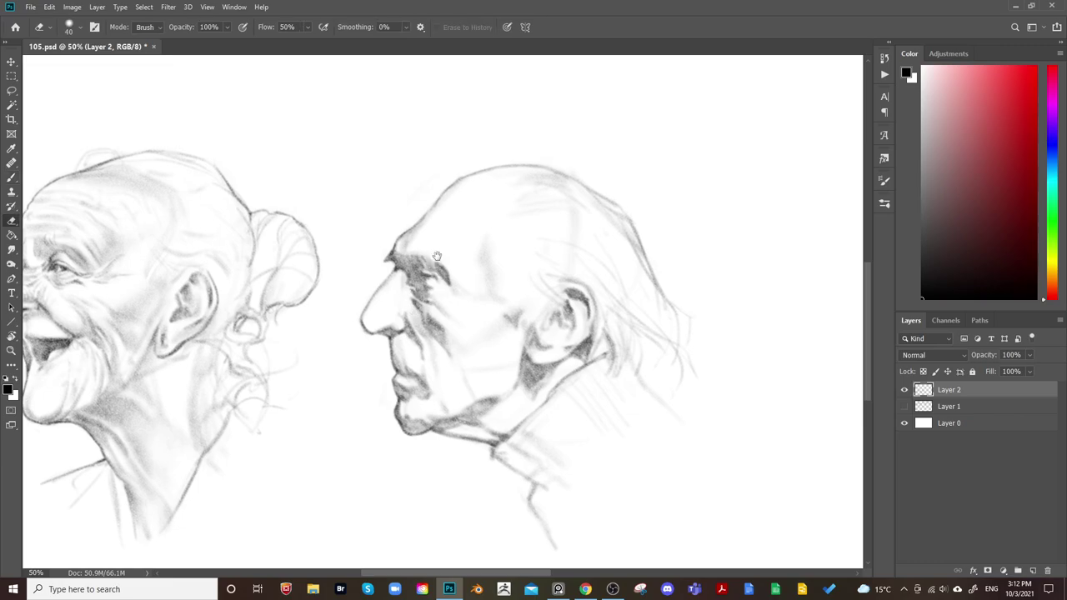
Shade the eye bag and the fold between nose and cheek with varying brush sizes
key(b)
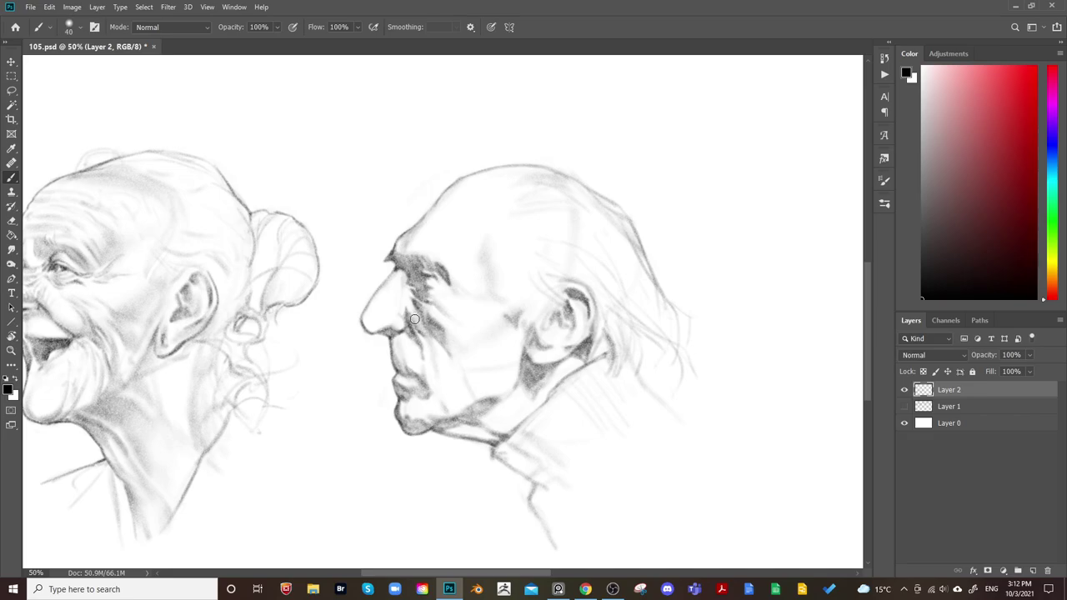
key(bracketright)
key(bracketright)
key(bracketright)
key(bracketleft)
key(bracketleft)
key(bracketleft)
key(bracketleft)
key(bracketleft)
Check both heads in a mirrored view and draw the line of the back collar below the hair
key(ctrl+minus)
key(ctrl+minus)
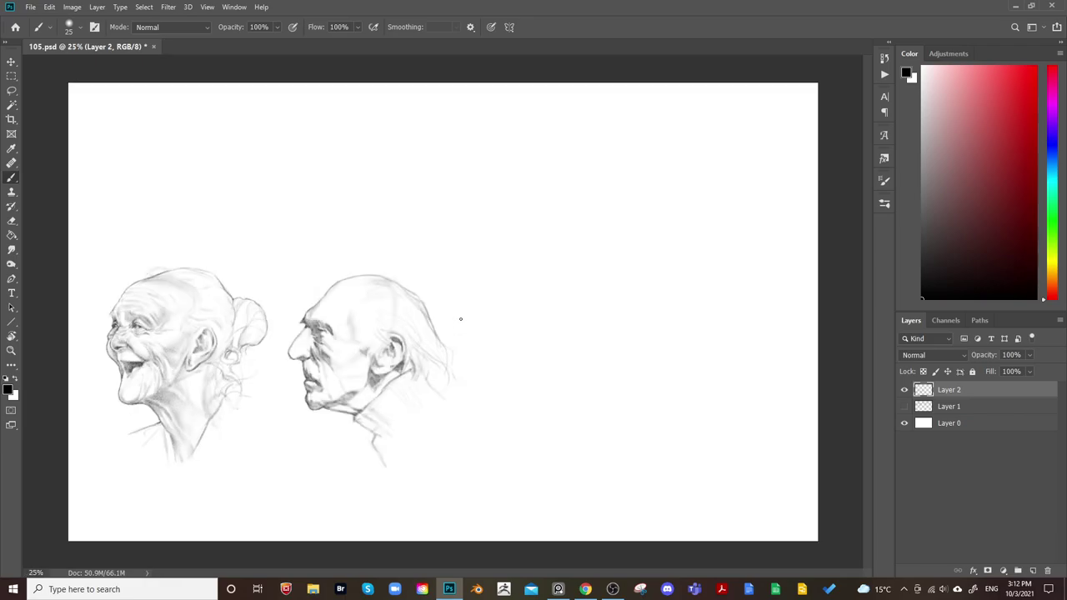
key(ctrl+shift+h)
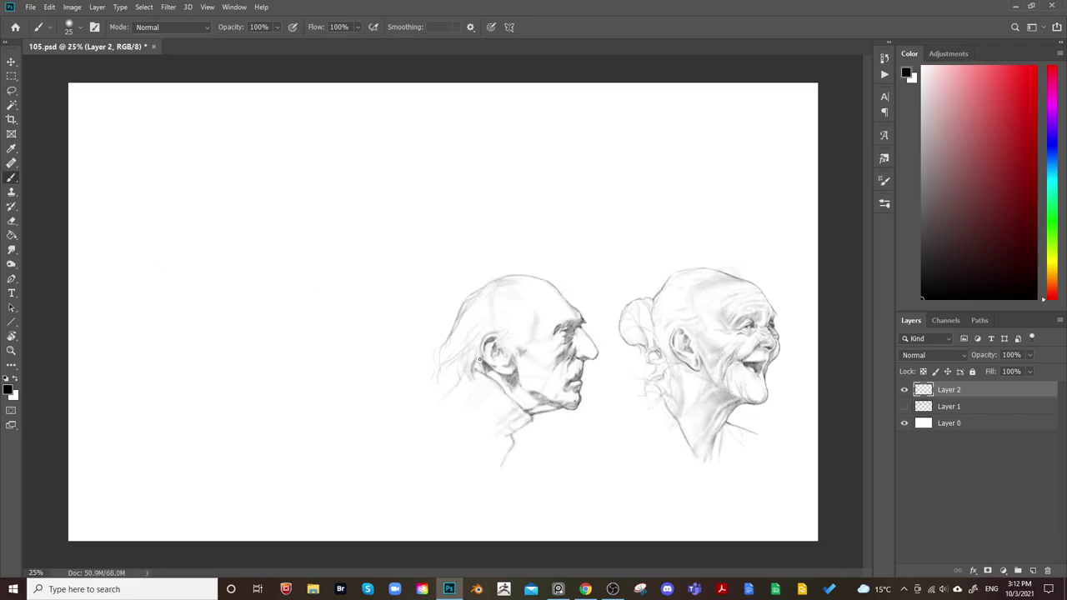
click(904, 390)
click(904, 389)
key(ctrl+shift+h)
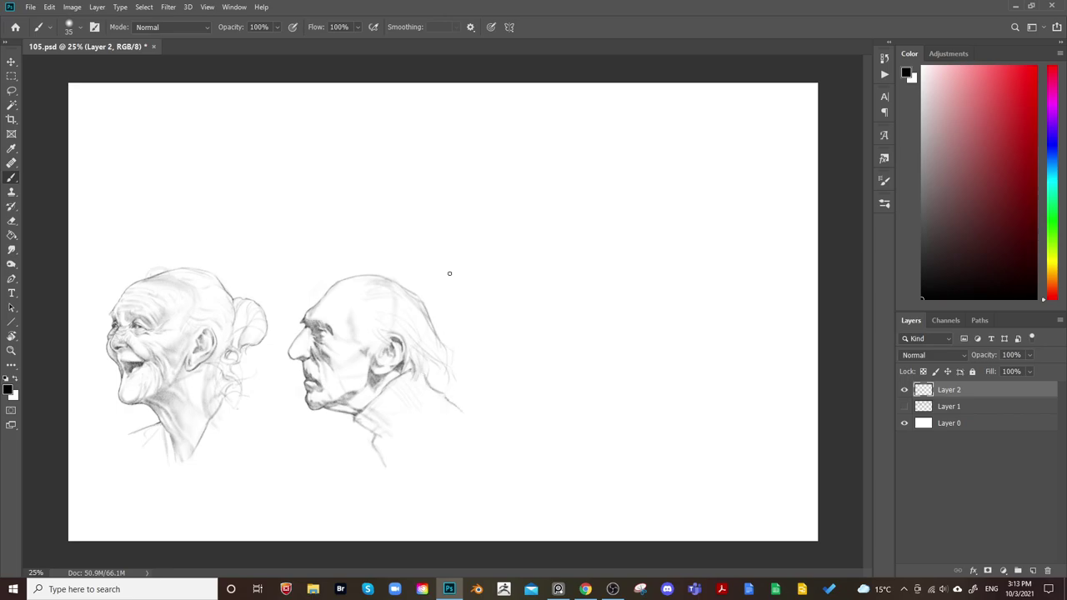
Erase the stiff front line below the collar and redraw it as a curved clothing edge
key(e)
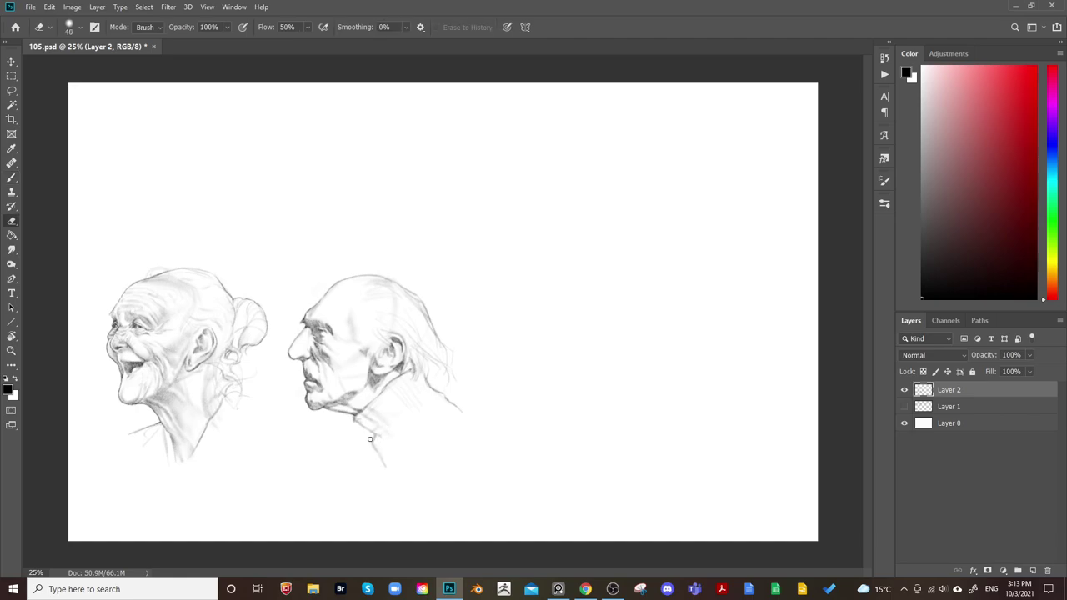
key(b)
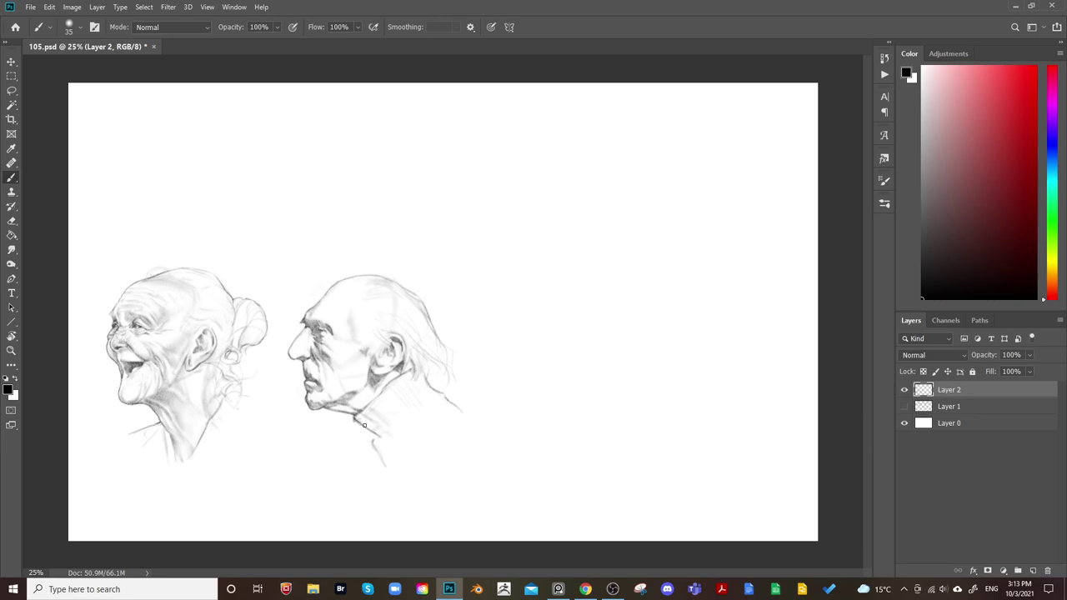
key(e)
key(b)
key(e)
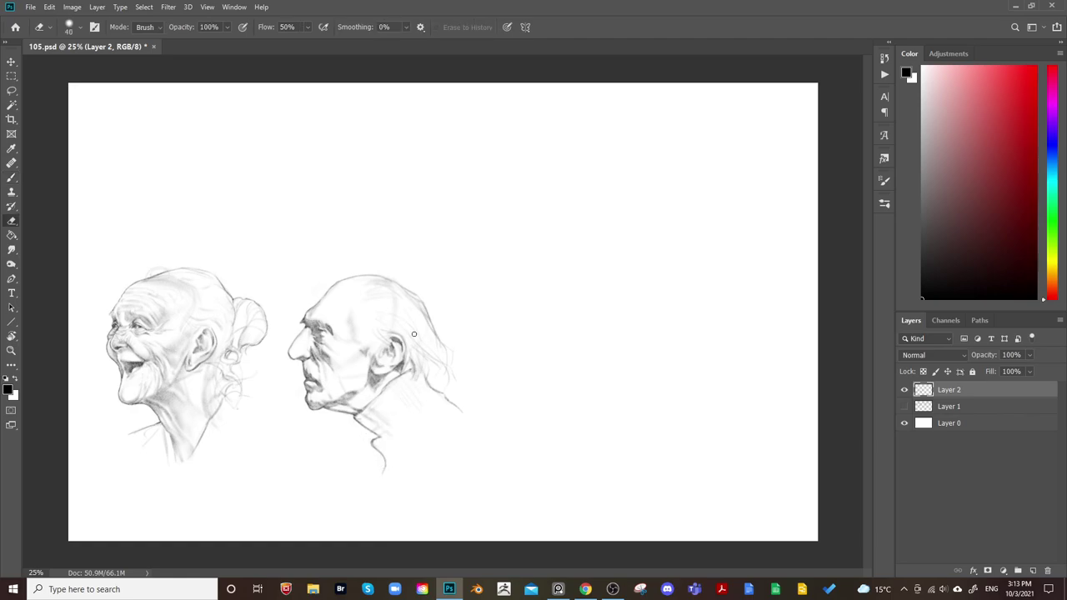
key(b)
Compare both heads in a mirrored view, and return to a close view of the profile
key(F2)
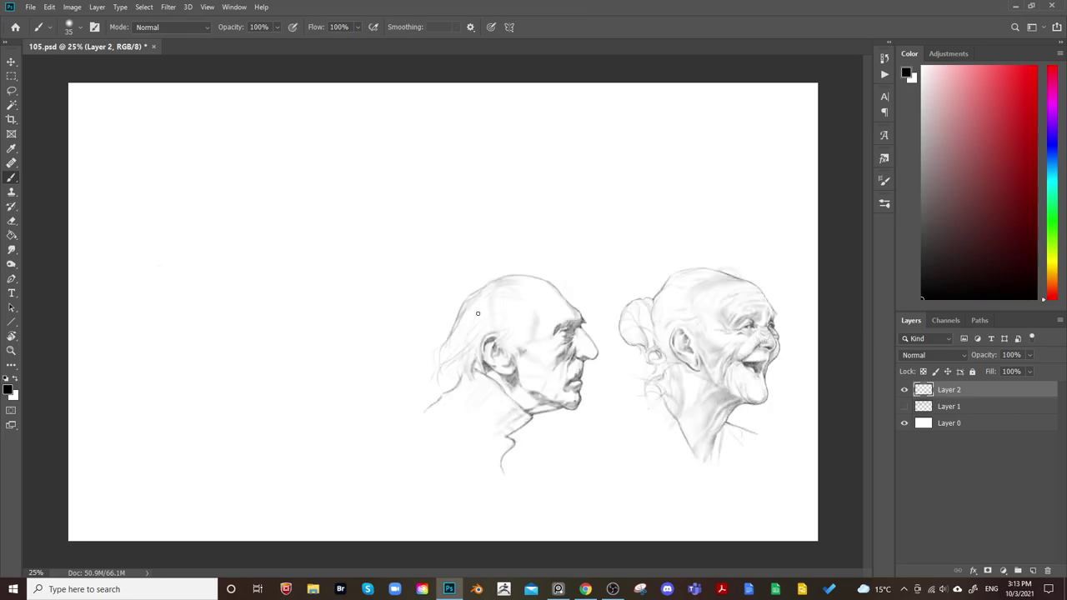
key(h)
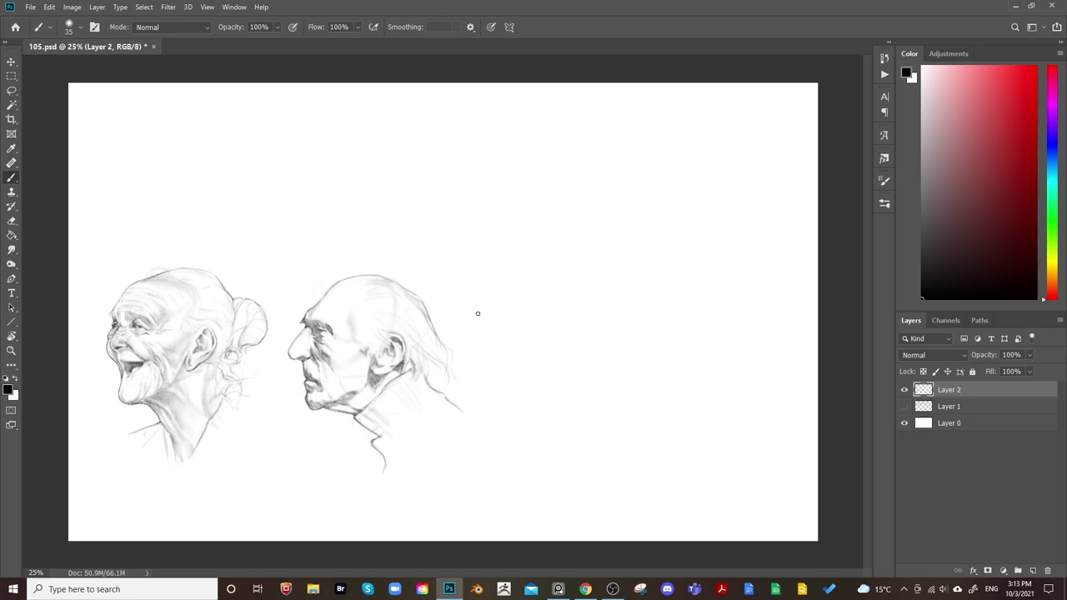
scroll(442, 333, up, 2)
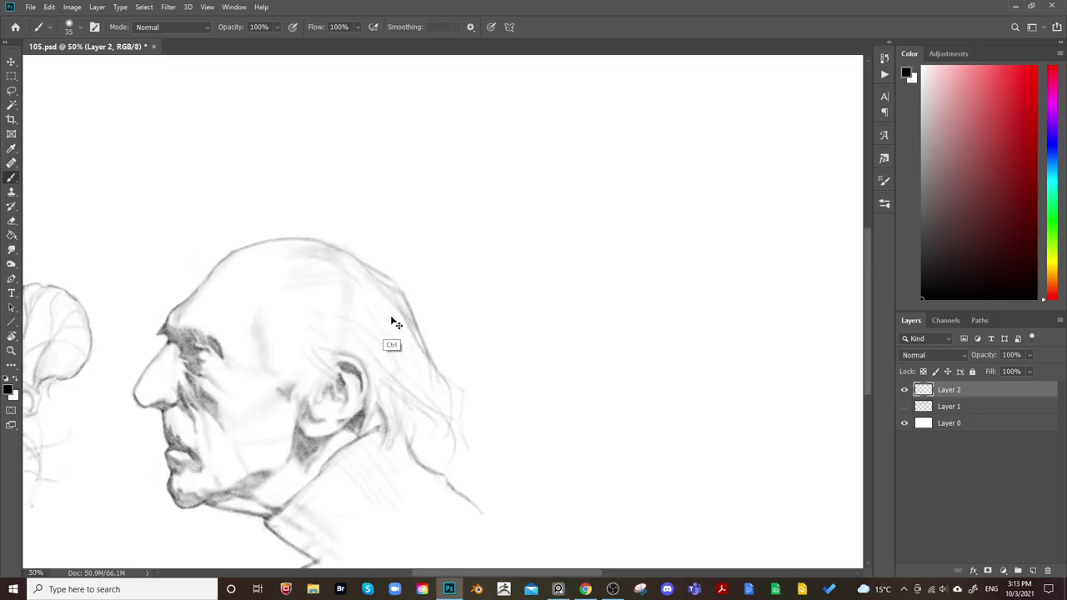
Refine the shading around the elderly man's brow and nose bridge with brush sizes from about 30 to 50
drag(257, 374, 453, 383)
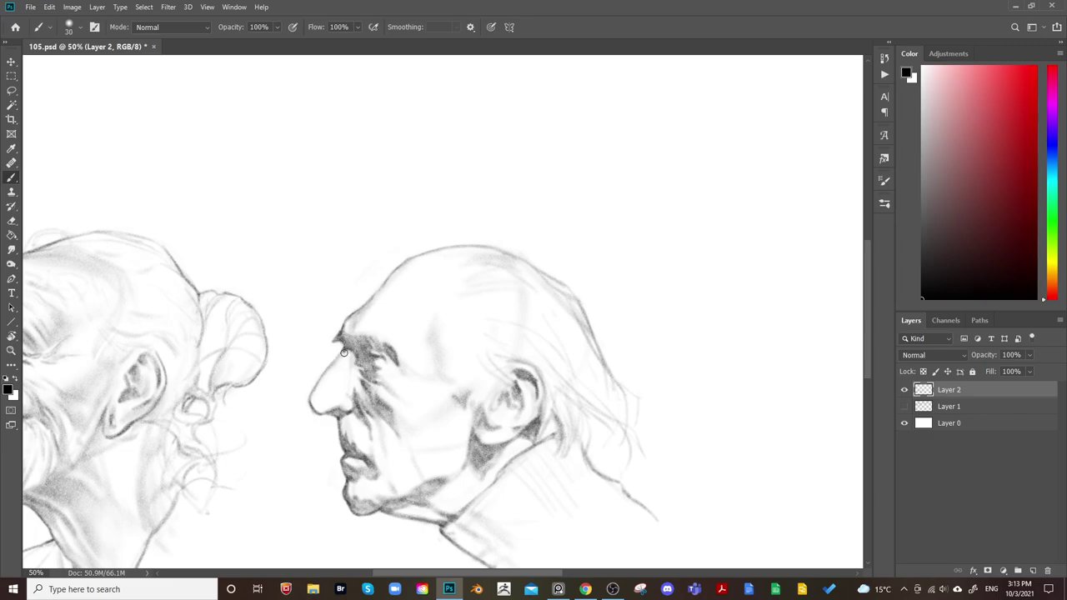
key(bracketright)
key([)
key(bracketright)
key(bracketright)
key(bracketleft)
key(bracketleft)
key(bracketleft)
key(bracketleft)
key(bracketright)
key(bracketright)
key(bracketright)
key(bracketright)
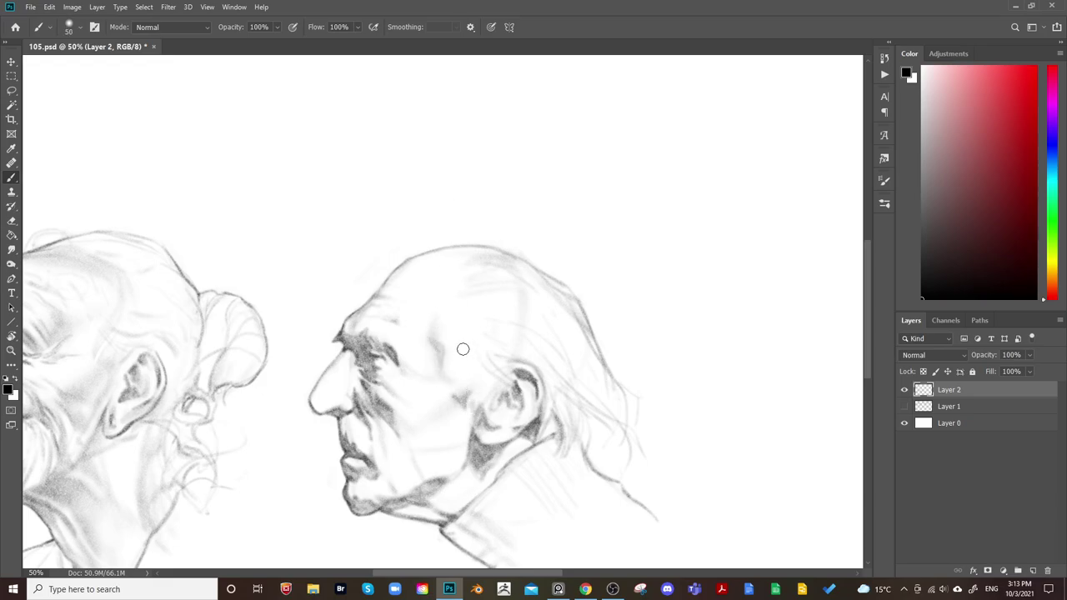
Shade the elderly man's temple and the area in front of the ear, varying the brush size
key(bracketright)
key(bracketright)
key(bracketright)
key(bracketright)
key(bracketleft)
key(bracketleft)
key(bracketleft)
key(bracketleft)
key(bracketleft)
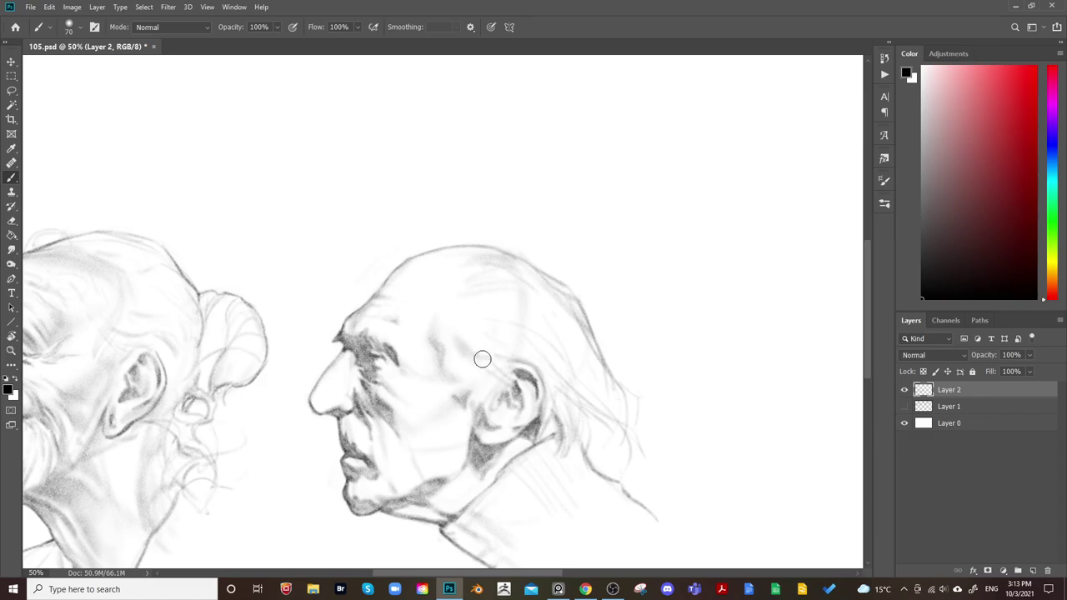
key(bracketleft)
Check the elderly man's profile in a mirrored view, close up and with the whole canvas visible
drag(619, 311, 601, 216)
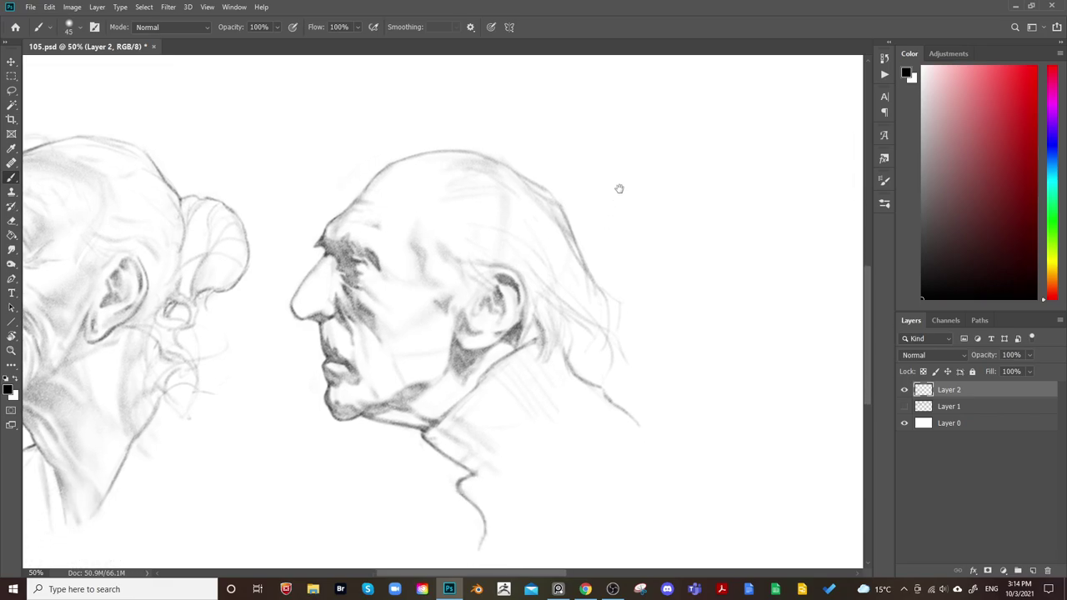
key(ctrl+shift+h)
scroll(624, 179, right, 3)
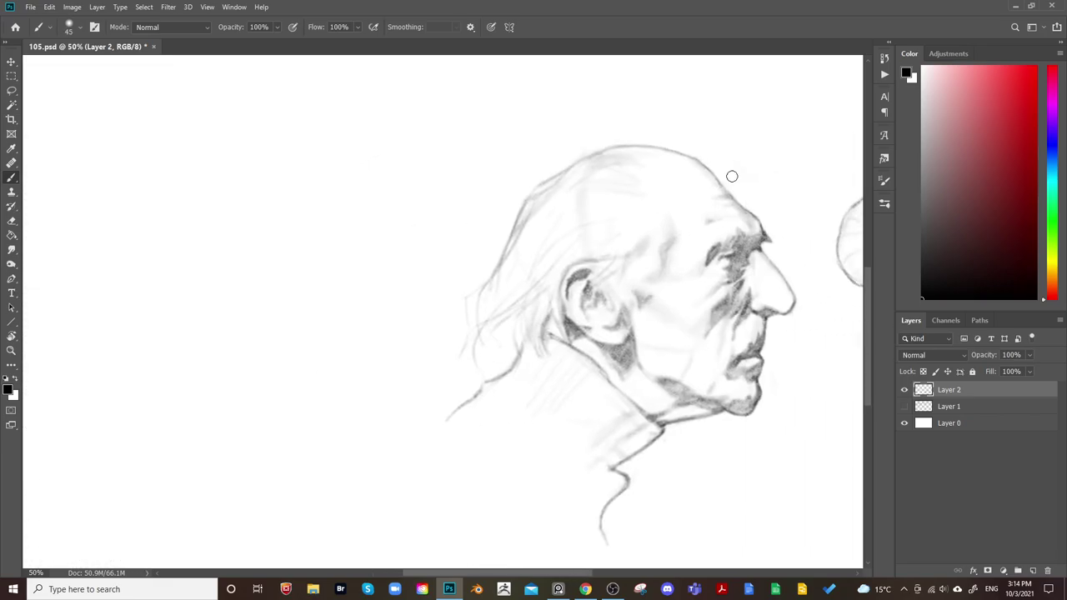
key(ctrl+minus)
key(ctrl+minus)
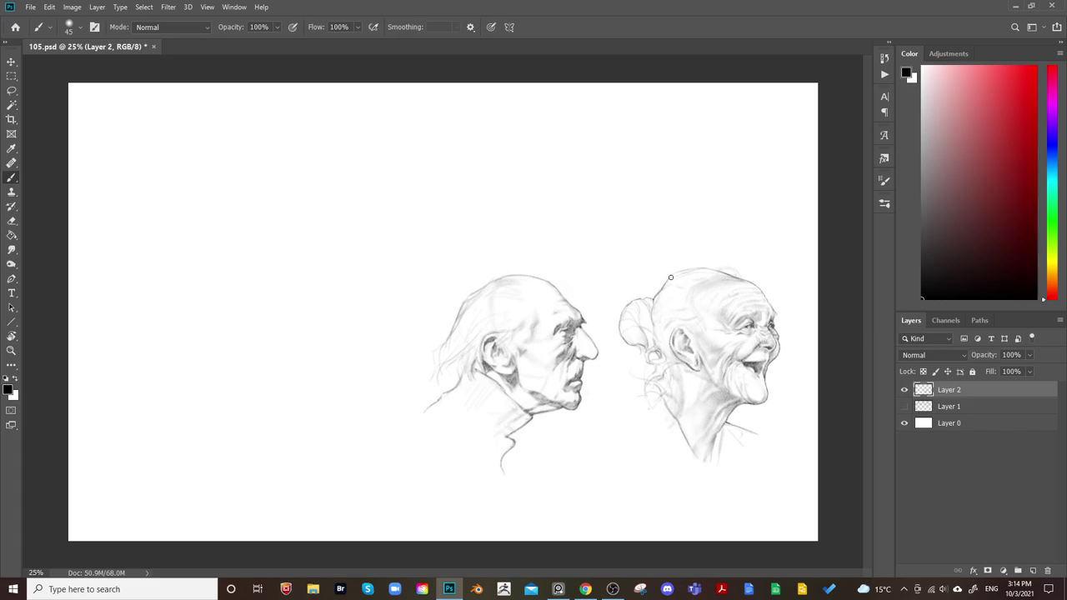
key(ctrl+shift+h)
Show Layer 1 with the five earlier heads and move the two elderly heads on Layer 2 down below them
click(904, 390)
click(905, 406)
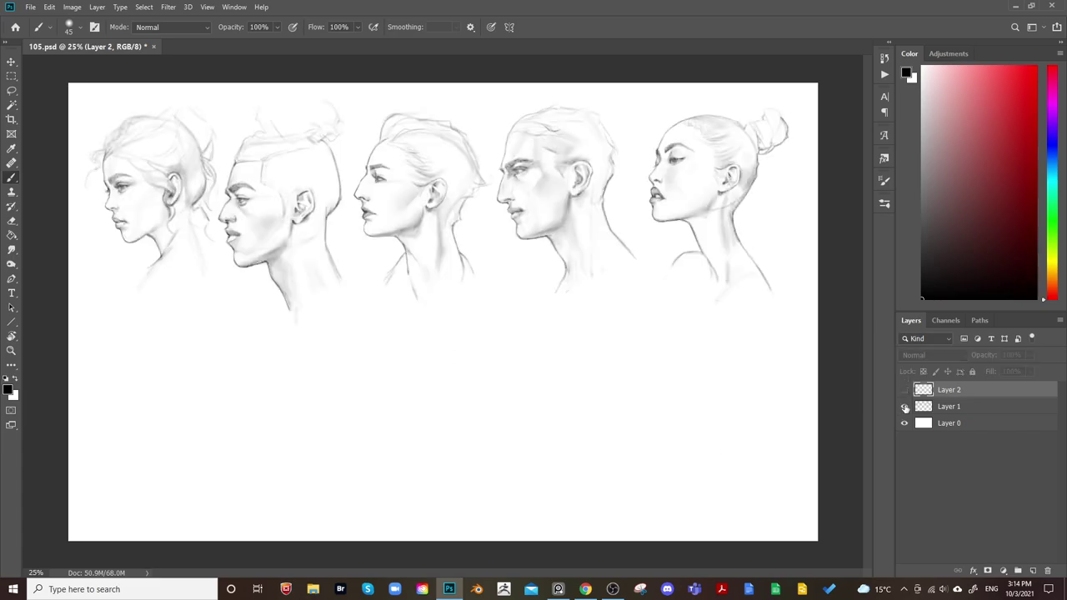
click(904, 390)
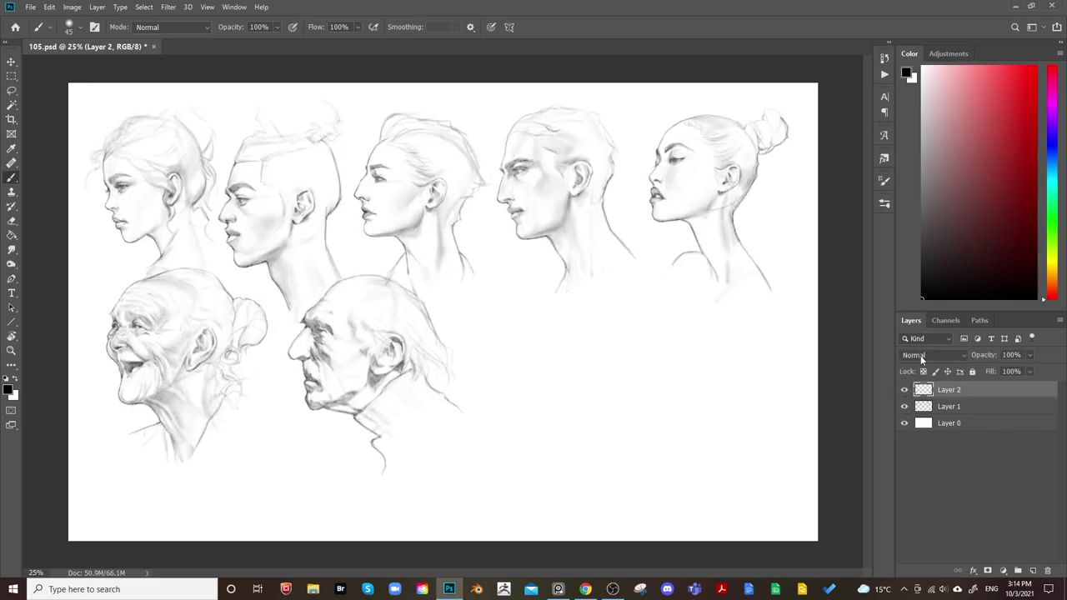
key(v)
mouse_move(389, 384)
mouse_down()
mouse_move(384, 433)
mouse_move(399, 438)
mouse_up()
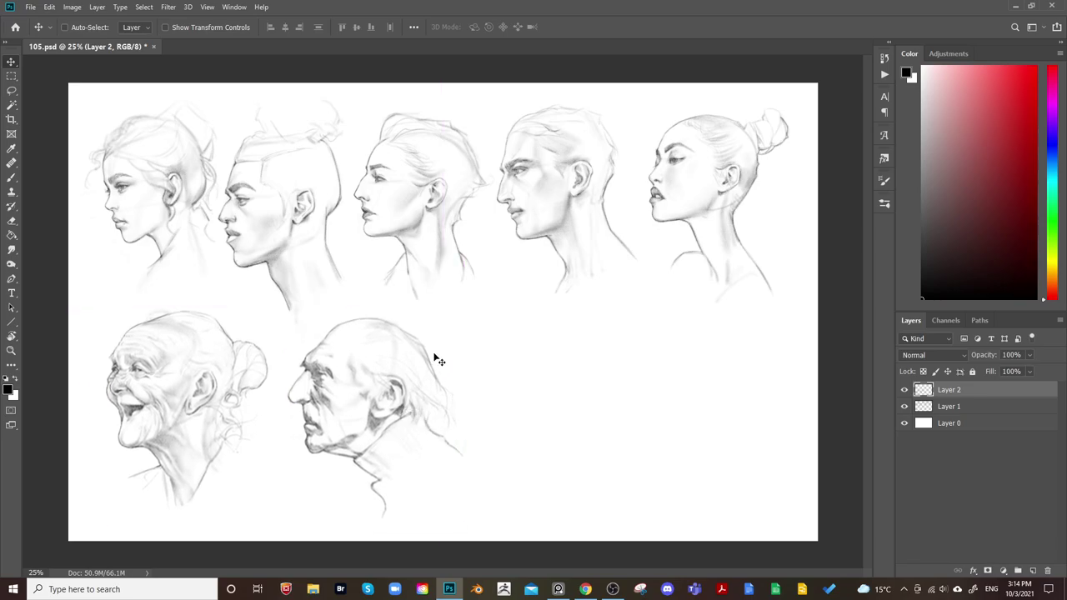
key(ctrl+h)
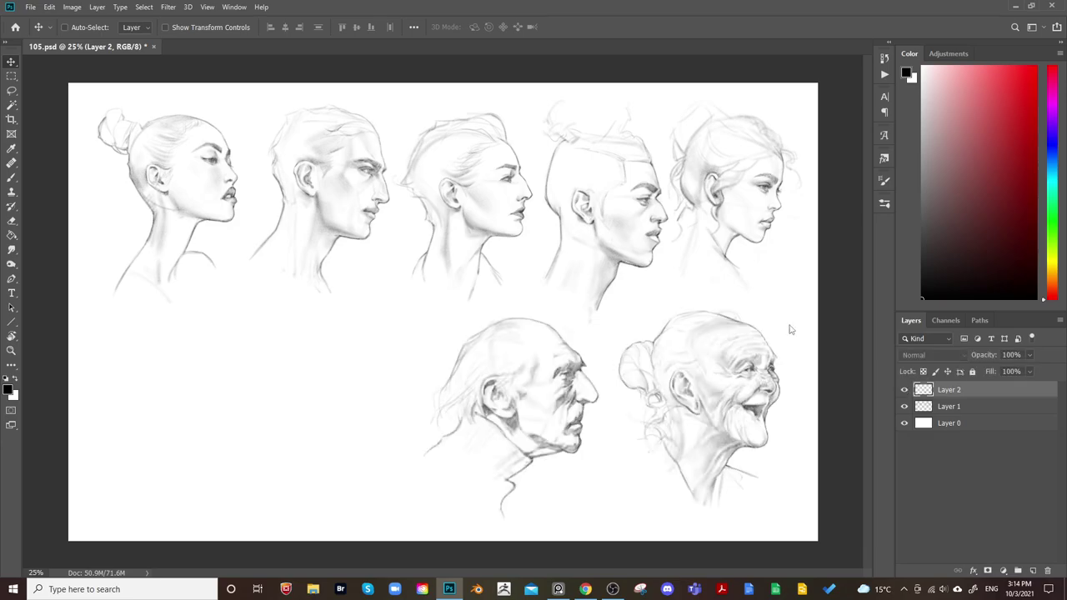
key(ctrl+shift+h)
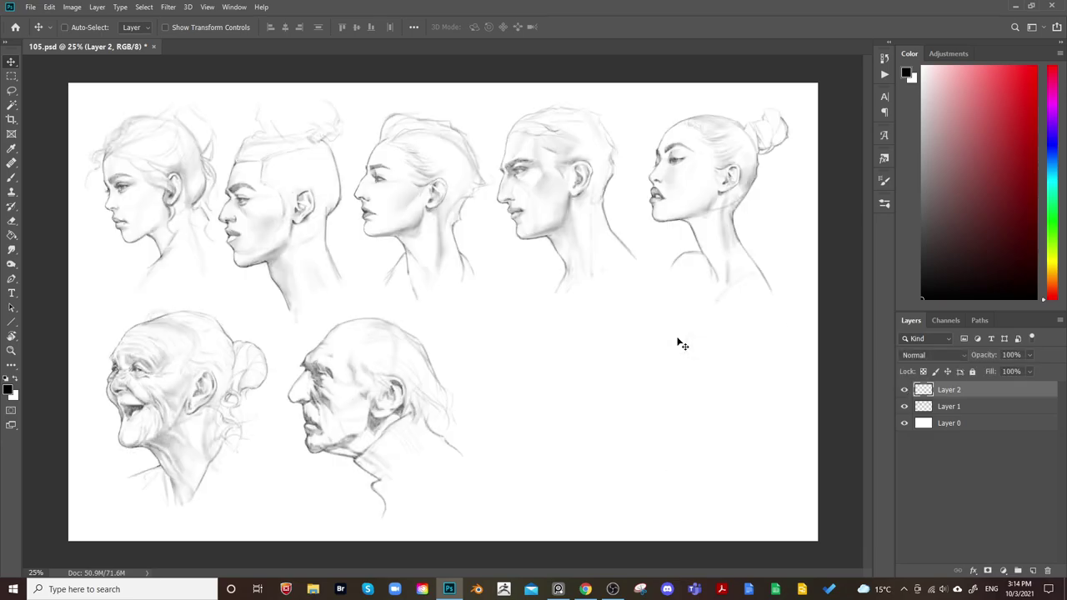
Erase stray marks around the elderly man's forehead outline, enlarging the eraser to 80
key(e)
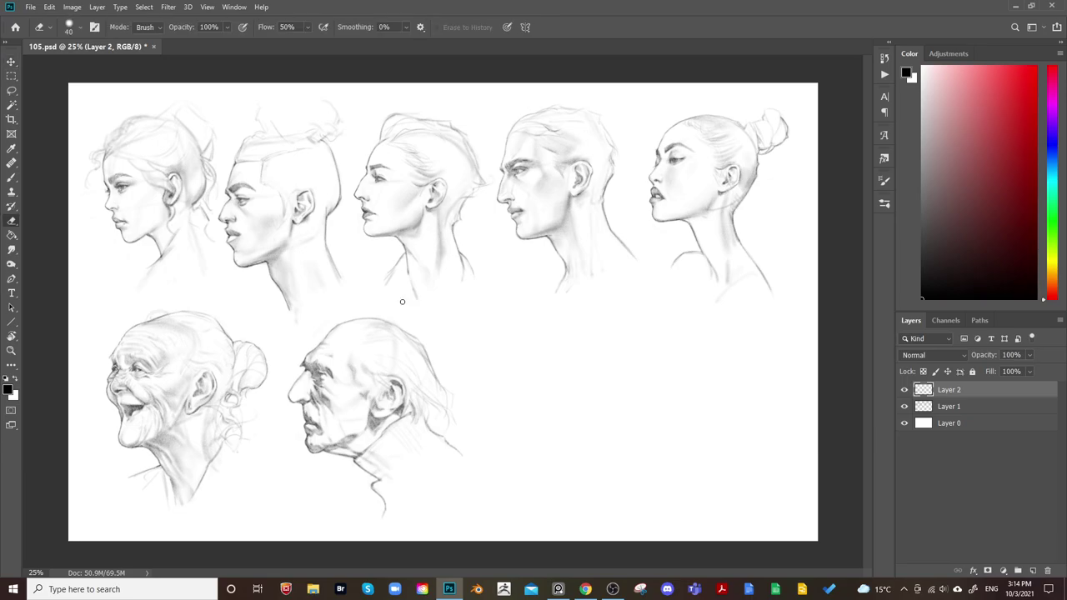
scroll(400, 303, up, 2)
mouse_move(284, 393)
mouse_down()
mouse_move(408, 373)
mouse_move(532, 331)
mouse_up()
key(bracketright)
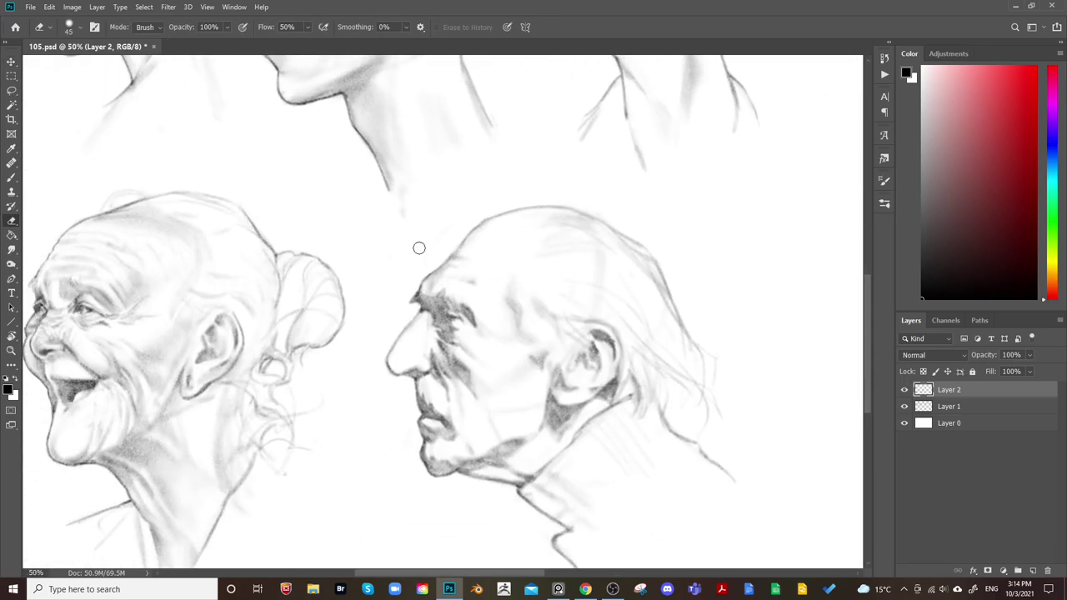
right_click(470, 264)
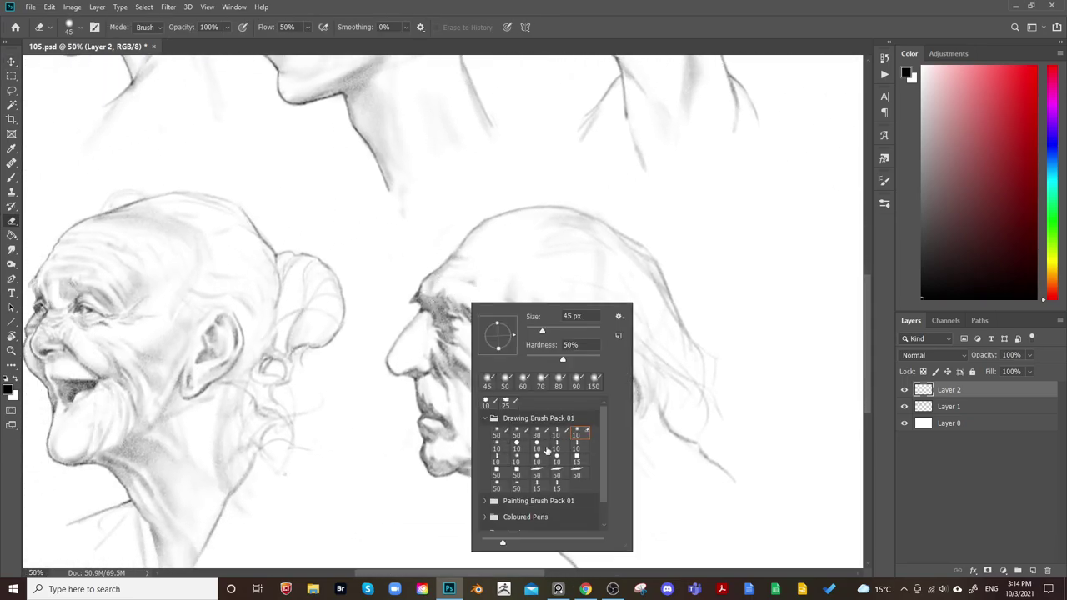
click(484, 500)
click(504, 514)
click(403, 389)
key(bracketright)
key(bracketright)
key(bracketright)
key(bracketright)
key(bracketright)
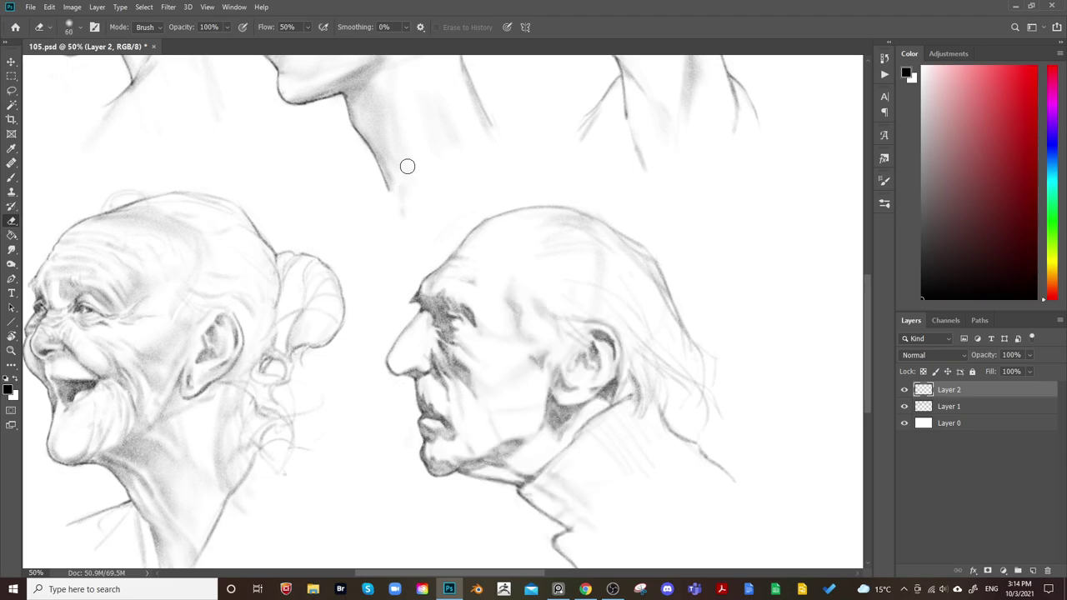
mouse_move(429, 302)
mouse_down()
mouse_move(462, 373)
mouse_move(449, 360)
mouse_up()
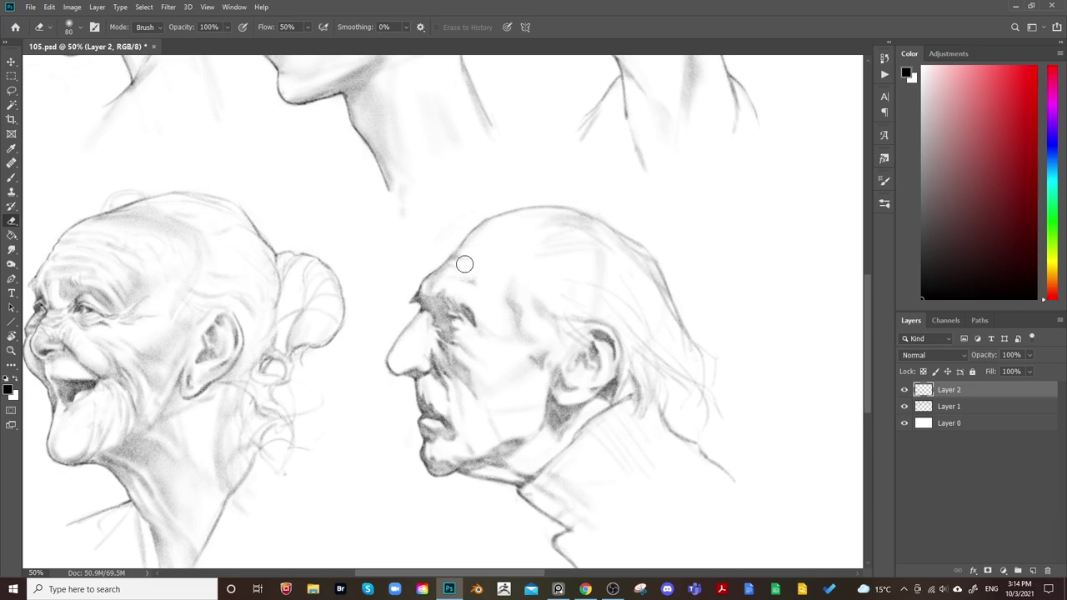
Clean up the shading on the elderly man's face and jaw with eraser sizes from about 50 to 80
key(bracketleft)
key(bracketleft)
key(bracketleft)
key(bracketleft)
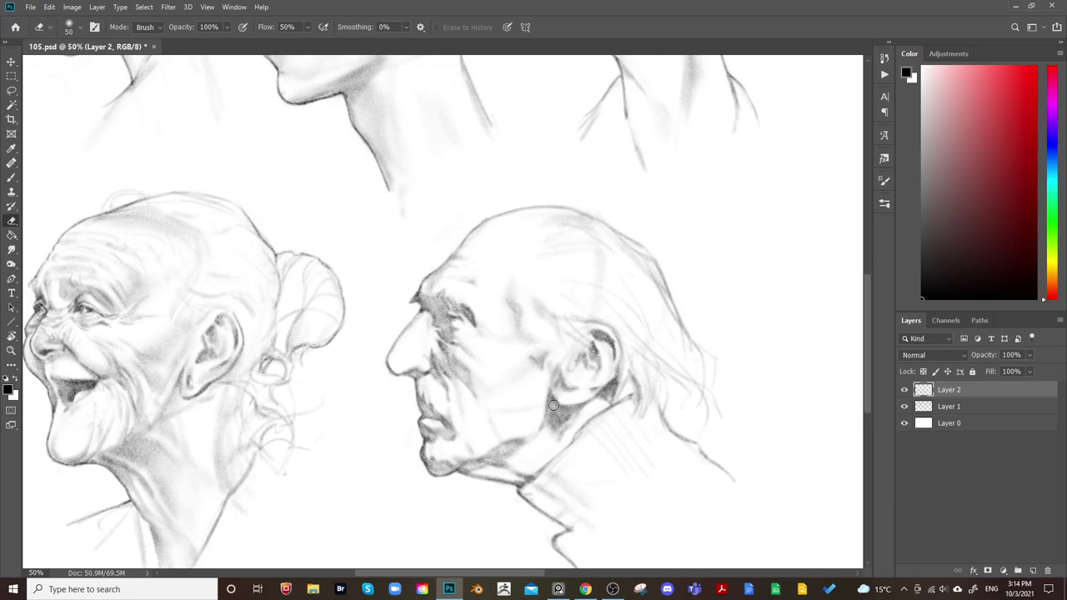
key(bracketleft)
key(bracketright)
key(bracketright)
key(bracketright)
key(bracketright)
Check the full sheet in a mirrored view and merge Layer 2 down into Layer 1
key(ctrl+minus)
key(ctrl+minus)
key(ctrl+shift+h)
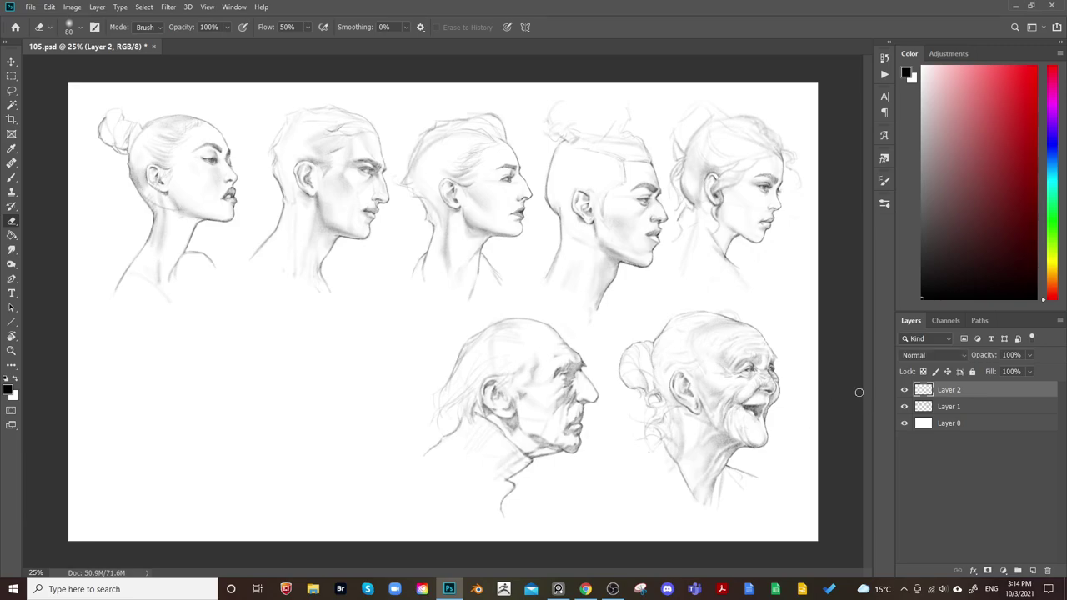
key(ctrl+e)
key(ctrl+shift+h)
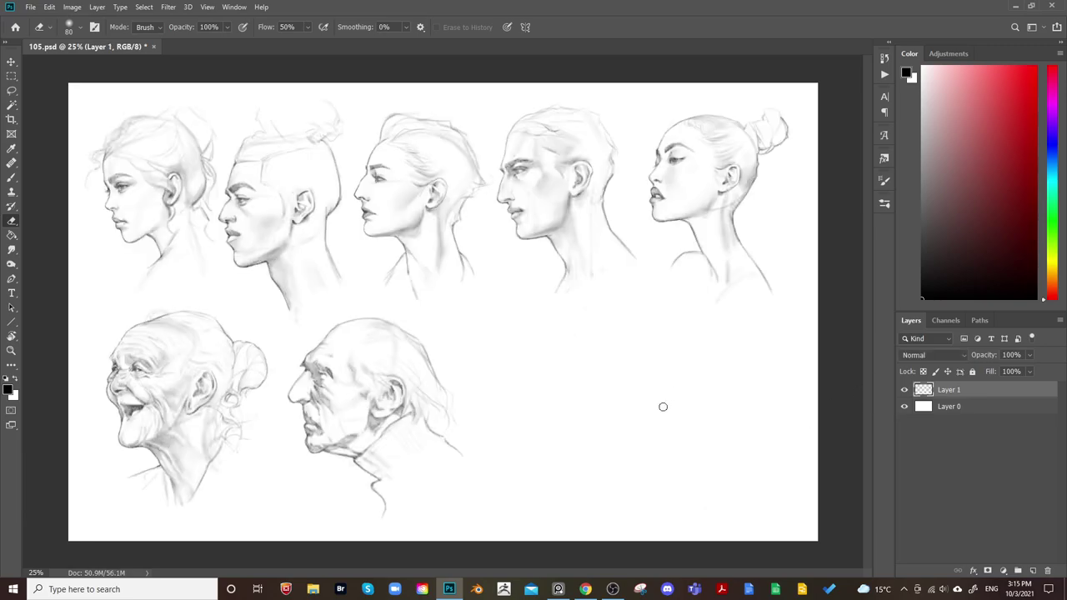
Save the file and add two new empty layers above Layer 1
click(1033, 570)
key(ctrl+s)
click(904, 389)
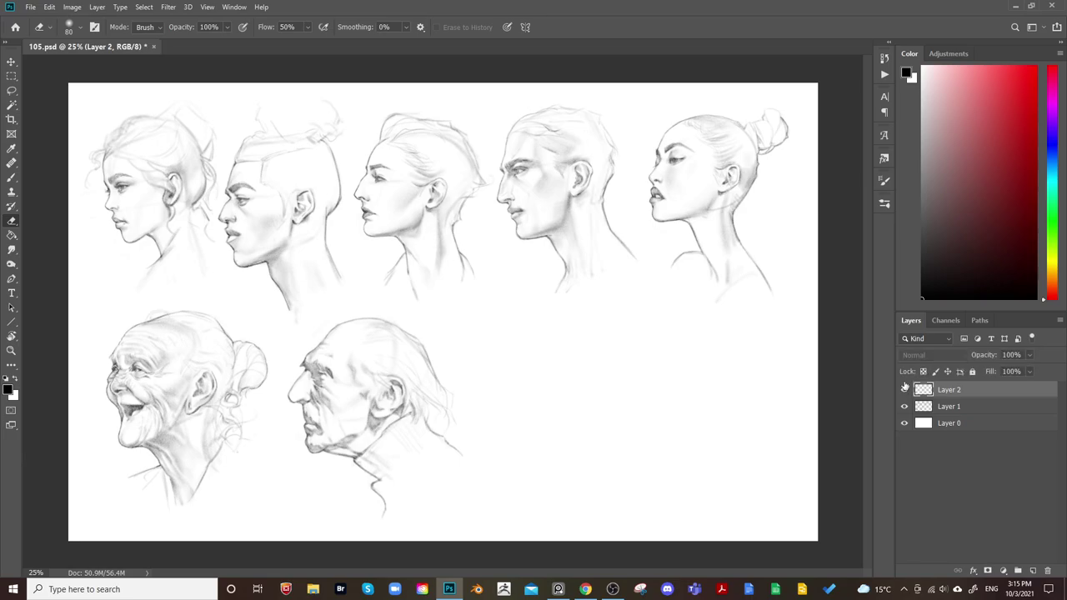
click(904, 389)
click(1032, 571)
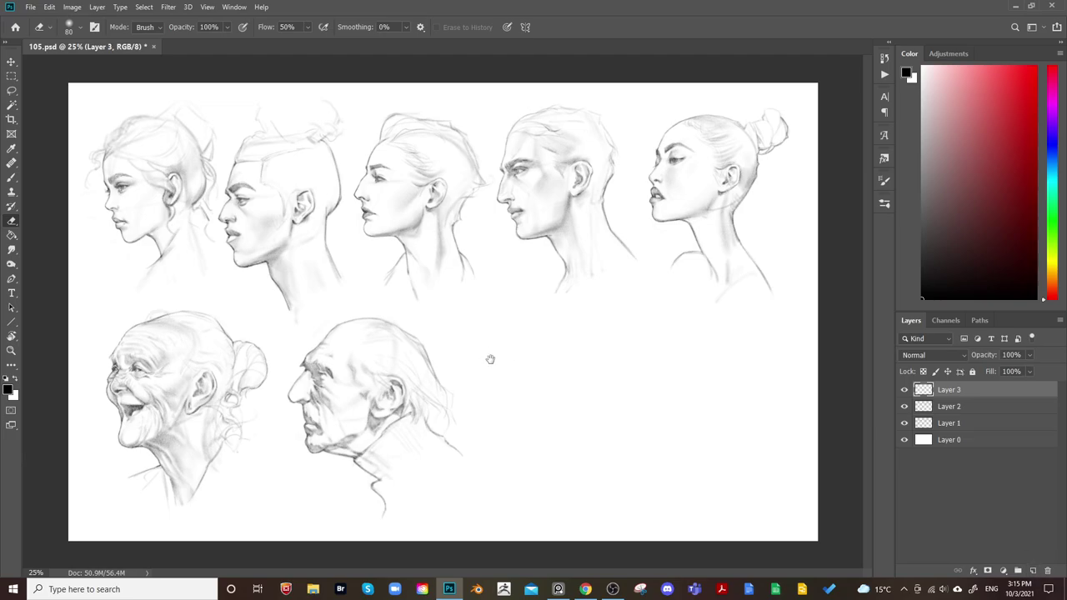
Draw a loose circle for a new head's cranium on Layer 3, behind the elderly man, with brush size 40
key(b)
key(ctrl+plus)
mouse_move(581, 441)
mouse_down()
mouse_move(501, 321)
mouse_move(504, 288)
mouse_move(463, 331)
mouse_up()
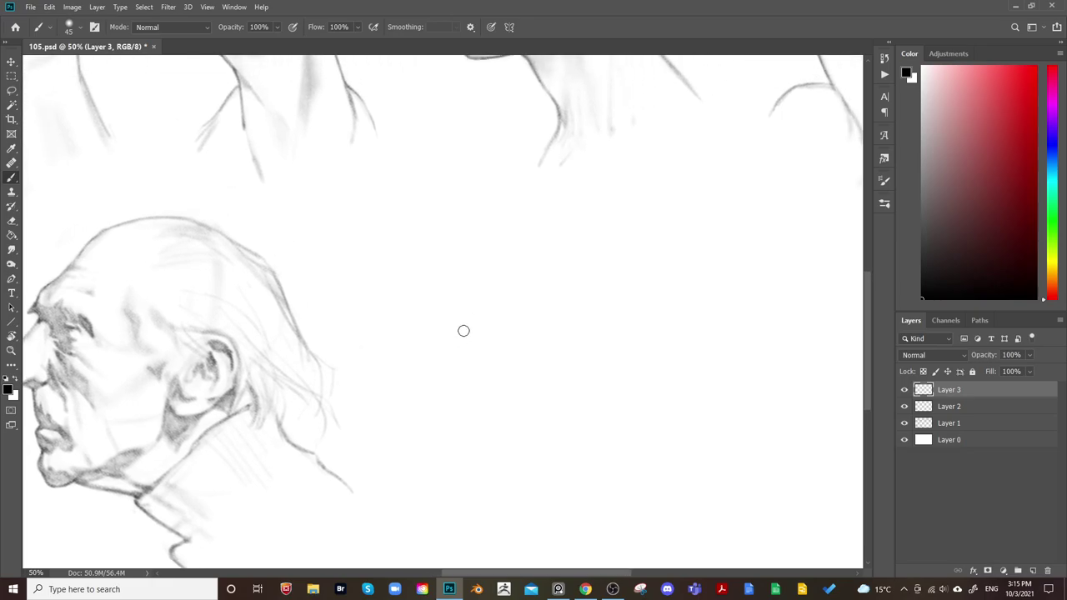
key(bracketleft)
drag(425, 257, 411, 296)
mouse_move(413, 345)
mouse_down()
mouse_move(436, 369)
mouse_move(460, 231)
mouse_move(560, 350)
mouse_move(566, 332)
mouse_move(491, 228)
mouse_move(412, 343)
mouse_move(530, 379)
mouse_move(566, 287)
mouse_move(505, 230)
mouse_move(568, 335)
mouse_move(536, 340)
mouse_up()
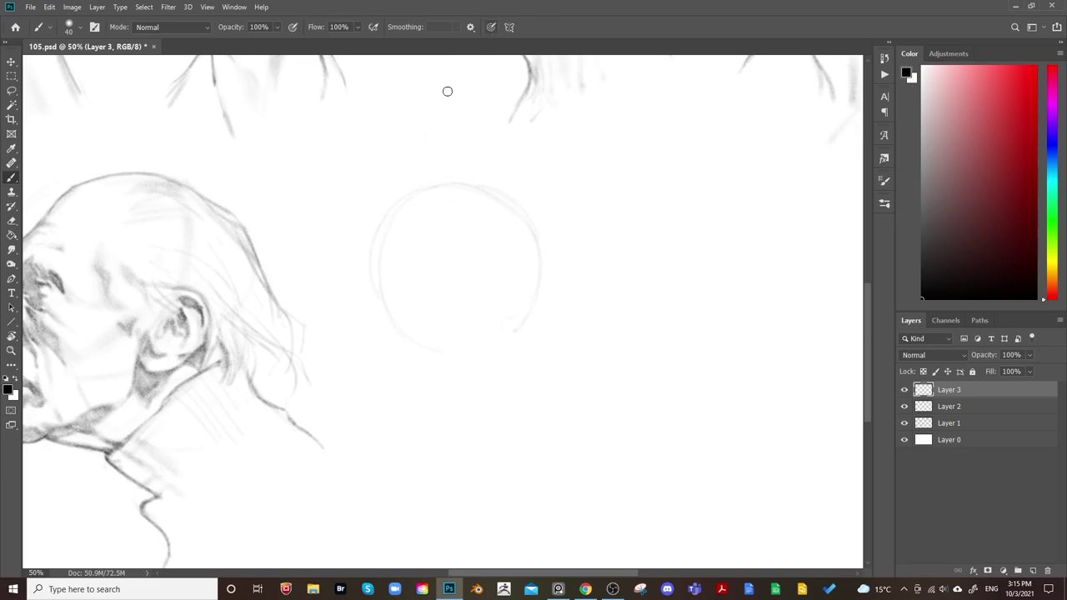
drag(386, 217, 394, 319)
drag(373, 237, 401, 206)
mouse_move(476, 193)
mouse_down()
mouse_move(536, 253)
mouse_move(539, 284)
mouse_up()
drag(479, 186, 550, 277)
drag(540, 321, 536, 310)
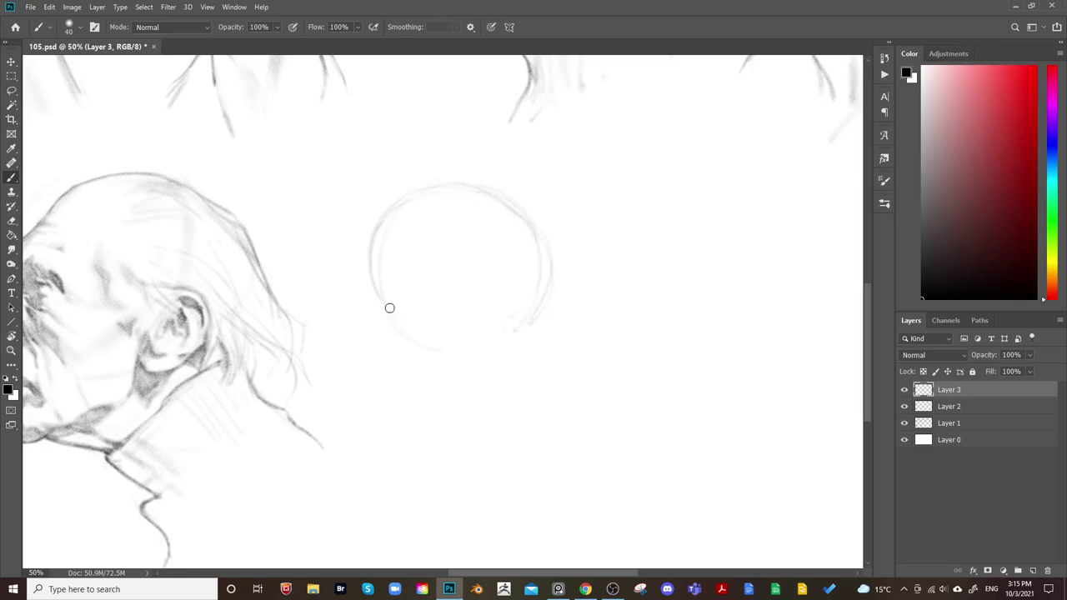
Sketch the lower face, rounded chin, jaw curve and small nose below the cranium circle
drag(388, 305, 402, 360)
drag(384, 319, 446, 388)
mouse_move(545, 269)
mouse_down()
mouse_move(469, 371)
mouse_move(438, 380)
mouse_up()
mouse_move(380, 300)
mouse_down()
mouse_move(369, 314)
mouse_move(380, 330)
mouse_up()
drag(376, 285, 373, 323)
key(e)
key(b)
key(e)
key(b)
mouse_move(585, 281)
mouse_down()
mouse_move(572, 297)
mouse_move(606, 307)
mouse_move(527, 352)
mouse_up()
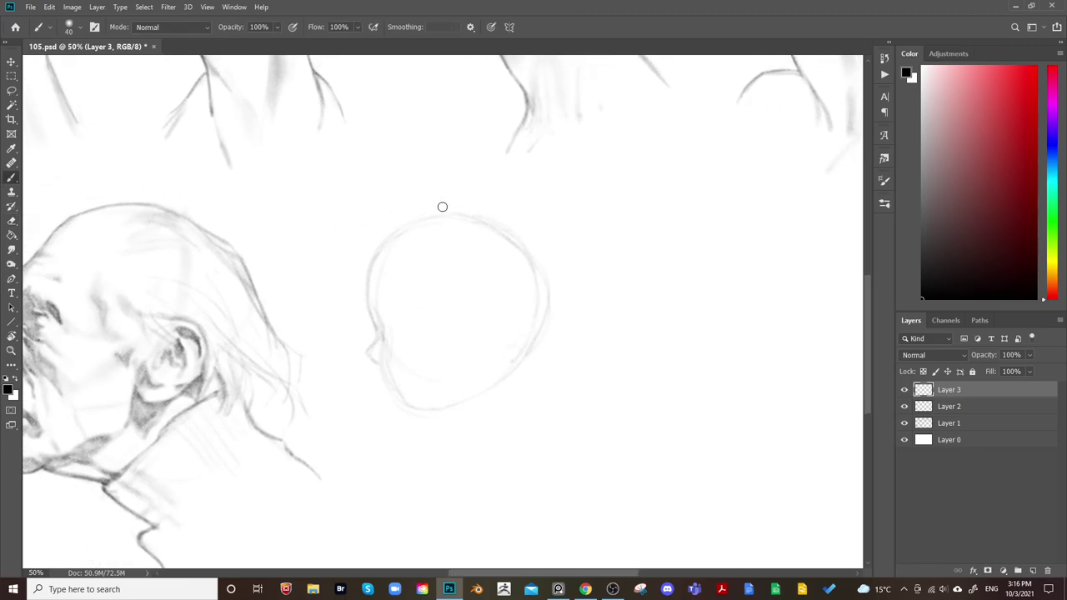
Draw a faint curved eye-level guide and a vertical centre guide through the new head
drag(393, 315, 464, 297)
drag(455, 252, 462, 389)
drag(459, 234, 461, 411)
drag(527, 287, 491, 222)
Lasso the new head sketch, scale it to 118.46% and deselect it
key(l)
mouse_move(507, 161)
mouse_down()
mouse_move(434, 381)
mouse_move(521, 275)
mouse_up()
key(ctrl+t)
mouse_move(523, 390)
mouse_down()
mouse_move(567, 436)
mouse_move(565, 388)
mouse_up()
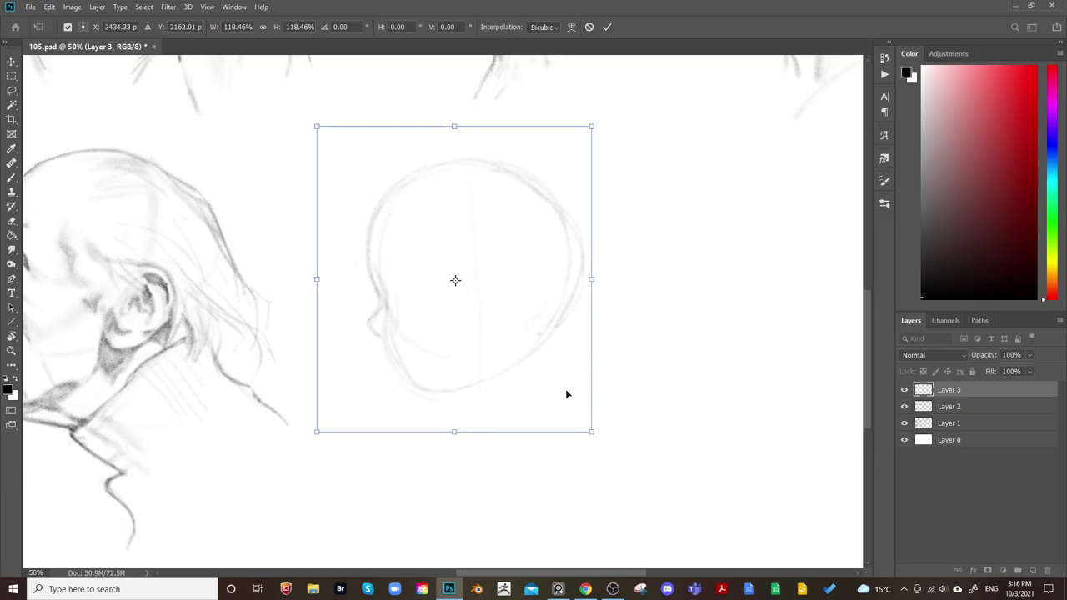
key(Return)
key(ctrl+d)
drag(540, 326, 546, 351)
Draw a straight horizontal eye-level guide and reinforce the outline over the back, crown and forehead
key(b)
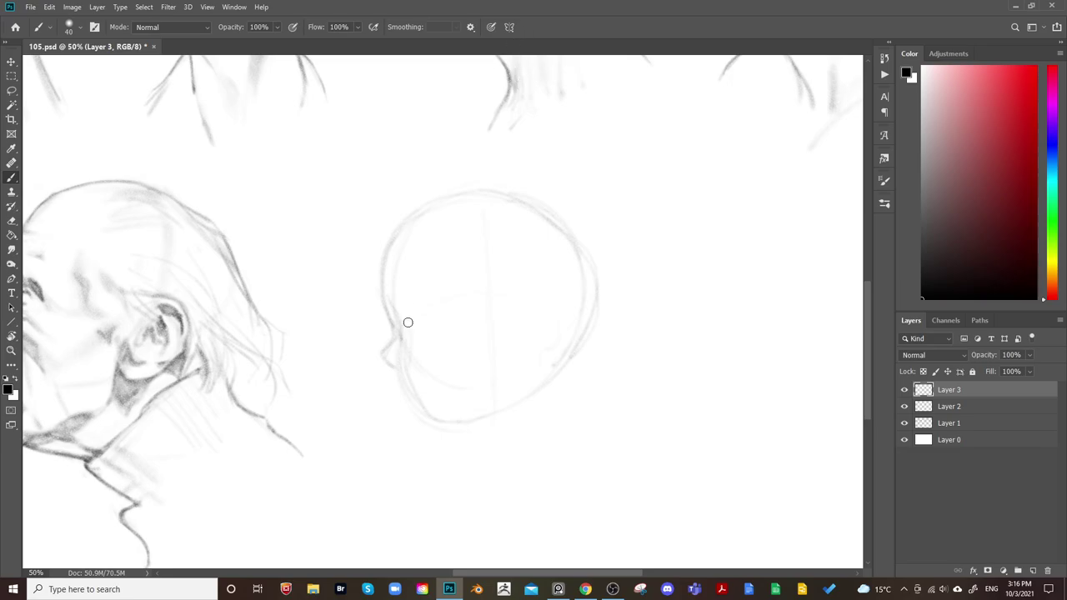
drag(398, 317, 584, 319)
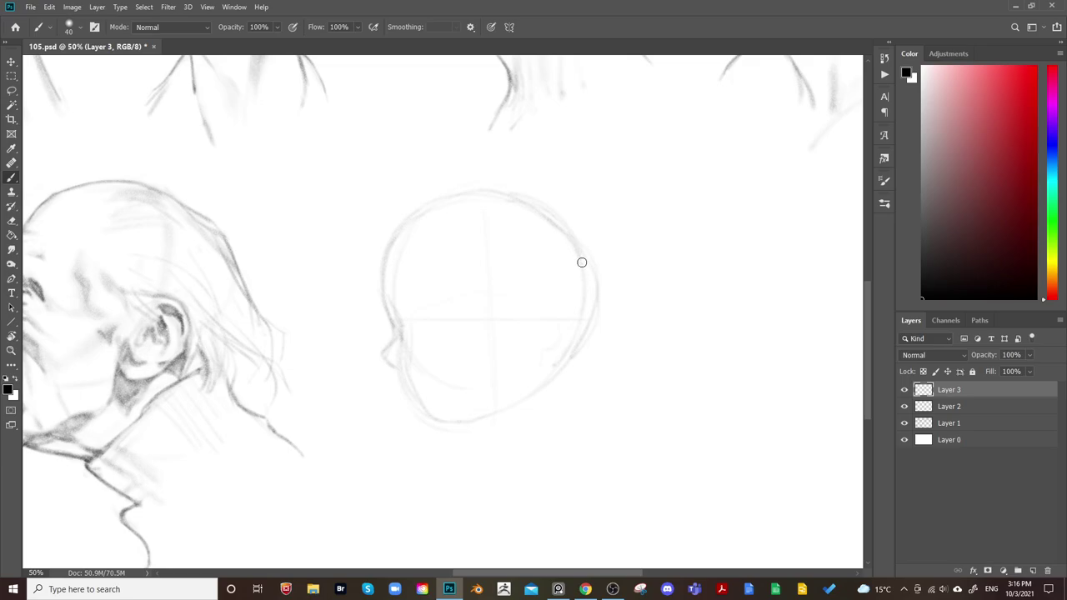
mouse_move(578, 262)
mouse_down()
mouse_move(599, 314)
mouse_move(598, 301)
mouse_move(579, 352)
mouse_up()
drag(585, 257, 600, 300)
drag(576, 240, 497, 184)
drag(429, 205, 375, 237)
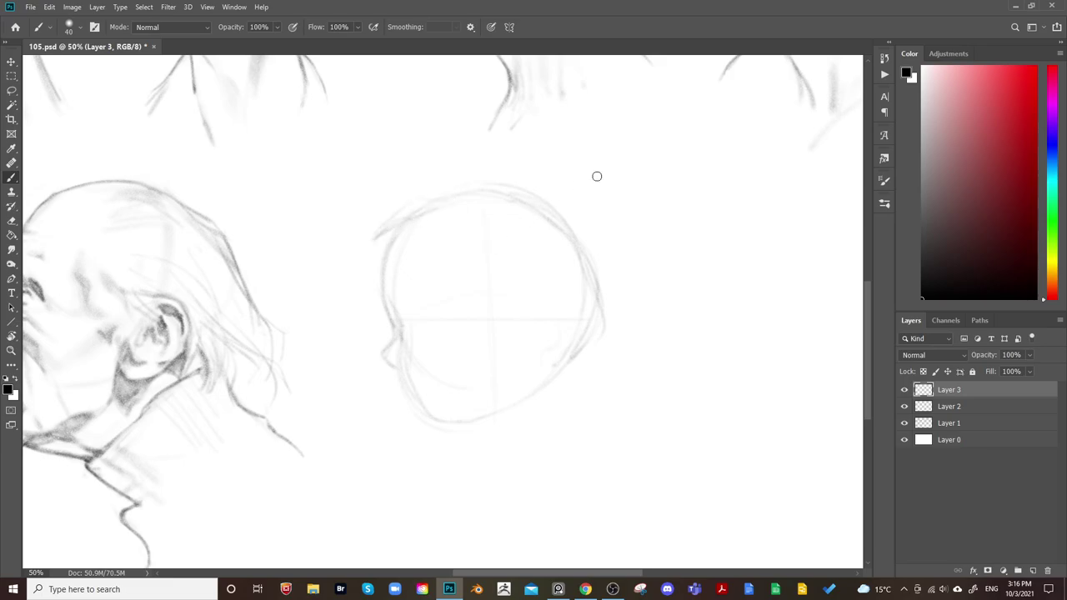
Draw the outer curve of the ear behind the crossing of the two guide lines
key(space)
drag(519, 349, 491, 371)
mouse_move(525, 322)
mouse_down()
mouse_move(521, 347)
mouse_move(500, 367)
mouse_up()
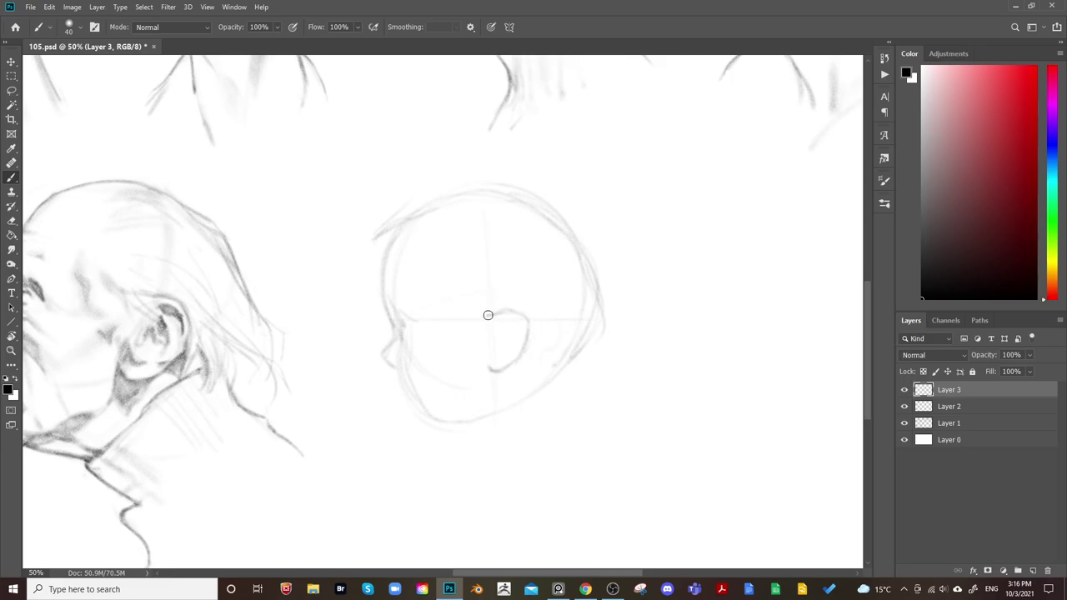
key(e)
drag(502, 303, 594, 238)
key(ctrl+minus)
key(ctrl+plus)
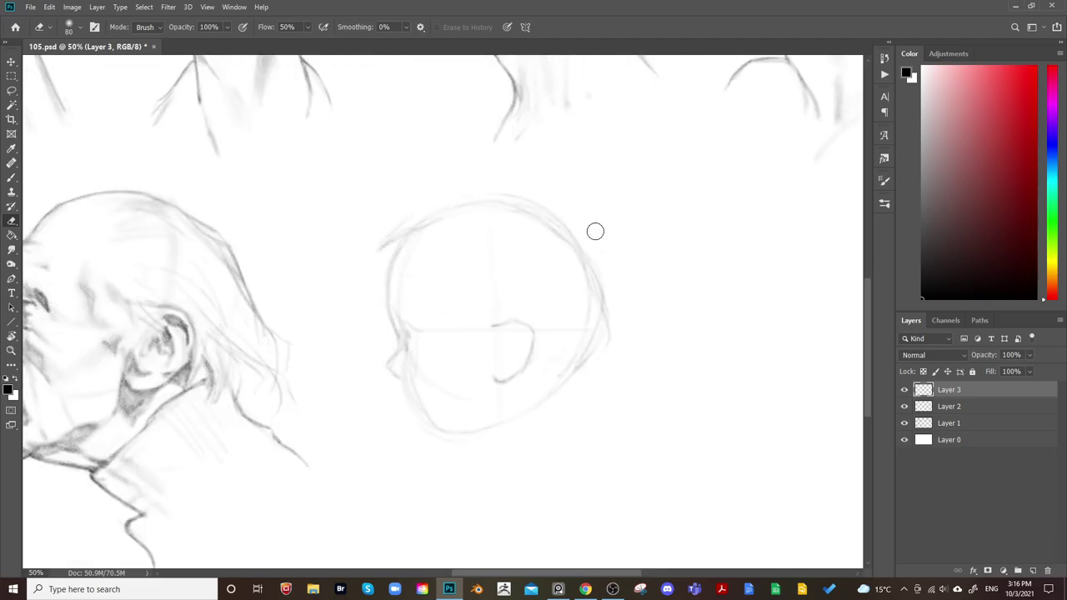
Darken the front contour of the face from below the nose to the chin, adjusting the brush size
key(b)
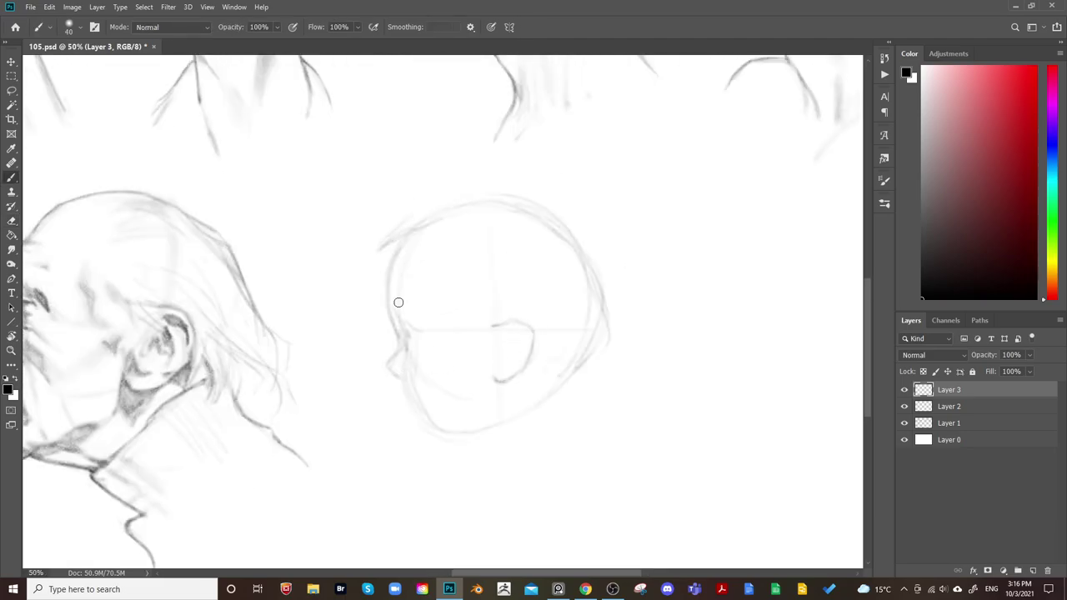
key(bracketright)
key(bracketleft)
key(bracketleft)
drag(405, 350, 408, 380)
key(bracketright)
key(bracketright)
key(bracketright)
key(bracketright)
Lighten the new head's forehead construction lines with the eraser enlarged to 150
key(e)
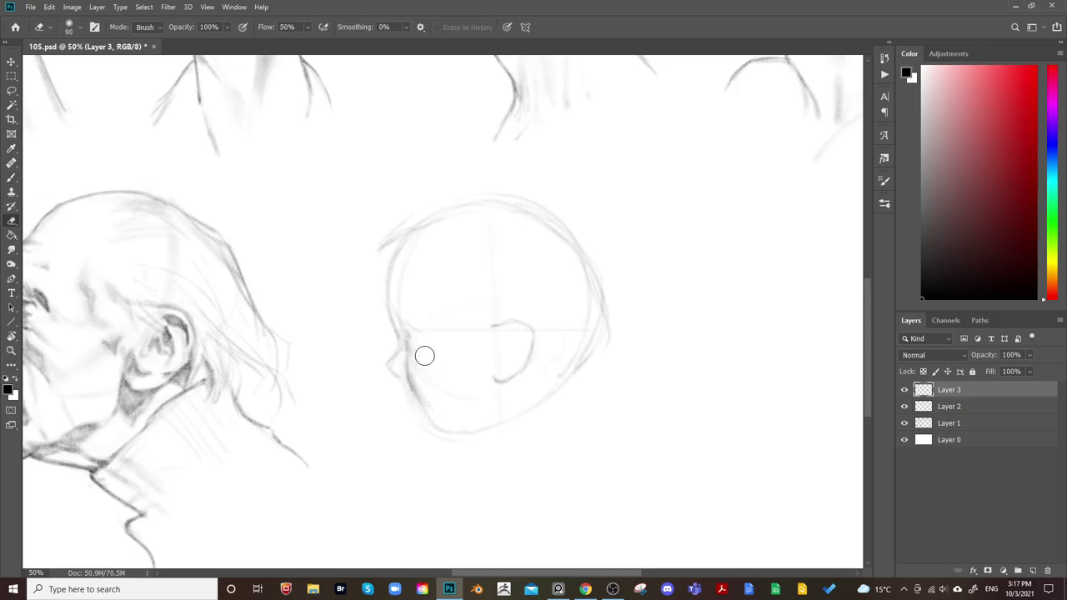
key(bracketright)
key(bracketright)
key(bracketright)
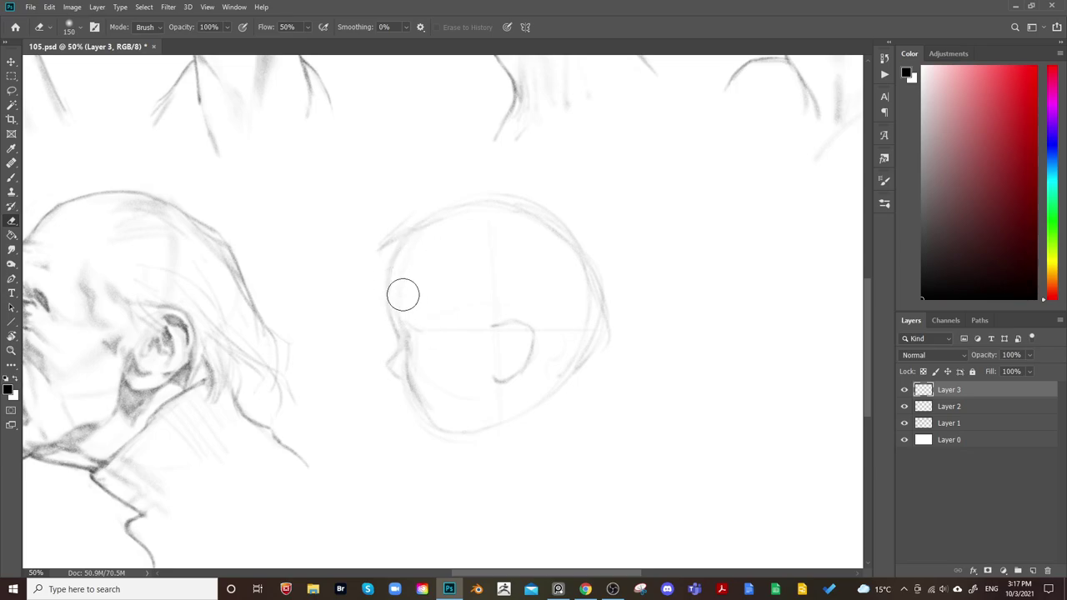
key(b)
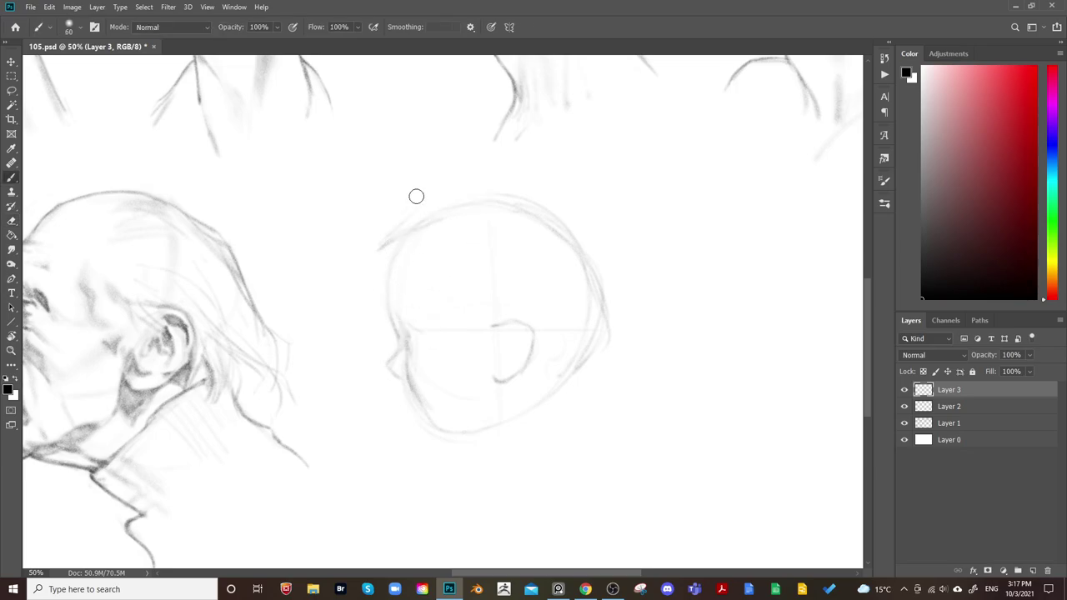
Draw the child's rounded forehead contour down to the nose bridge and outline the small upturned nose with a smaller brush
key(bracketleft)
key(bracketleft)
key(bracketleft)
key(bracketleft)
key(bracketleft)
mouse_move(403, 238)
mouse_down()
mouse_move(381, 284)
mouse_move(398, 335)
mouse_up()
key(bracketright)
mouse_move(387, 271)
mouse_down()
mouse_move(384, 303)
mouse_move(401, 338)
mouse_up()
drag(396, 354, 388, 371)
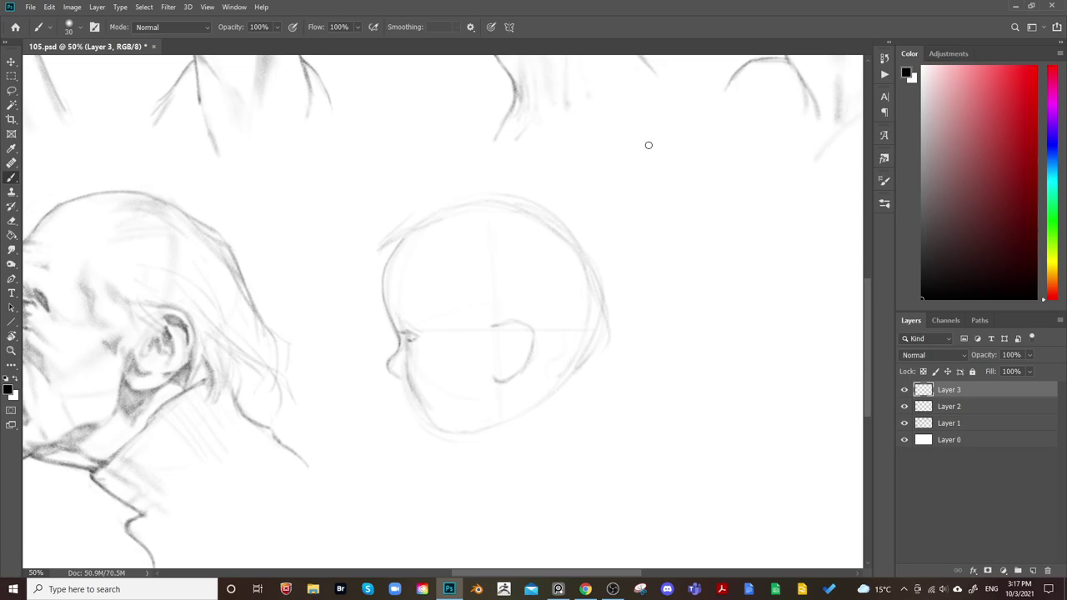
Sketch the child's eye and the soft brow above it, adjusting the brush size around 30
key(slash)
key(slash)
key(slash)
key(slash)
key(bracketright)
key(bracketleft)
key(bracketleft)
key(bracketleft)
key(bracketleft)
key(bracketleft)
key(bracketright)
key(bracketright)
key(bracketright)
key(bracketright)
key(bracketleft)
key(bracketleft)
key(bracketleft)
drag(401, 311, 421, 321)
key(bracketleft)
key(bracketleft)
Soften the forehead contour with the eraser at 150 and draw the protruding upper lip below the nose
key(e)
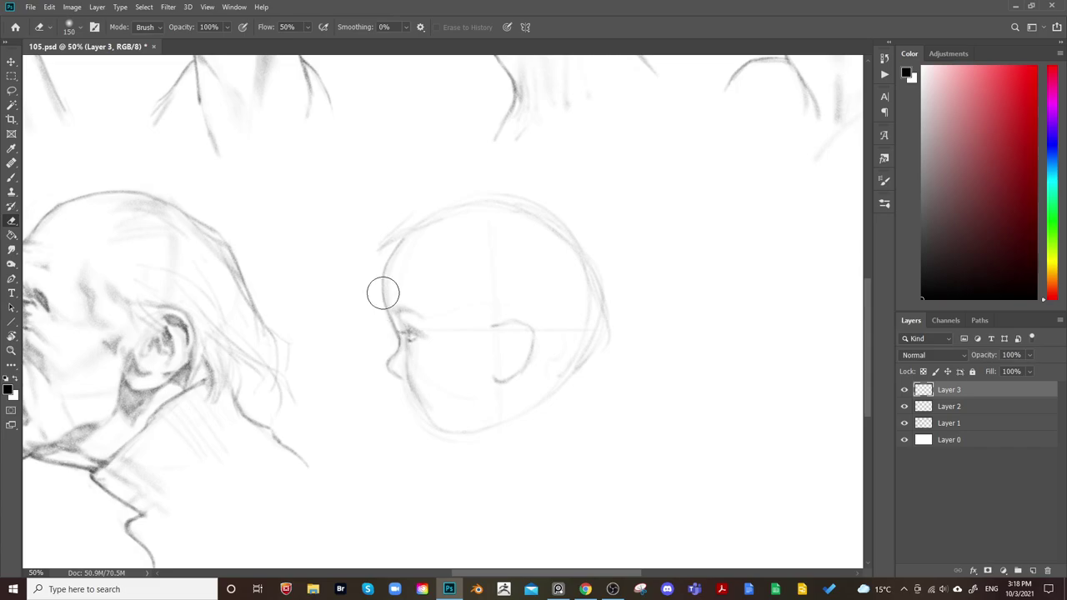
key(b)
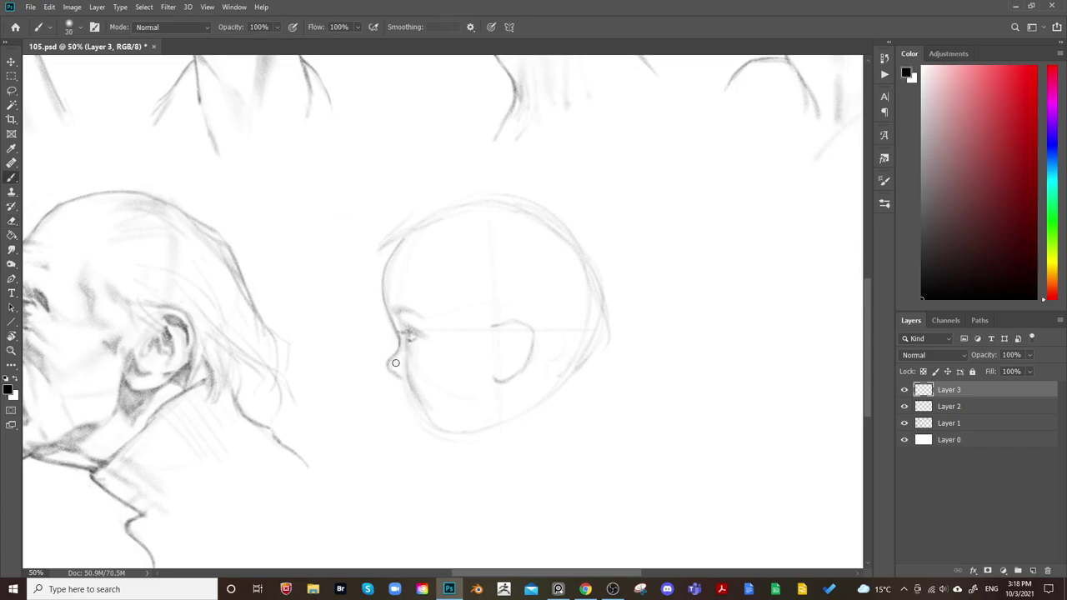
key(bracketright)
key(bracketleft)
key(bracketleft)
key(e)
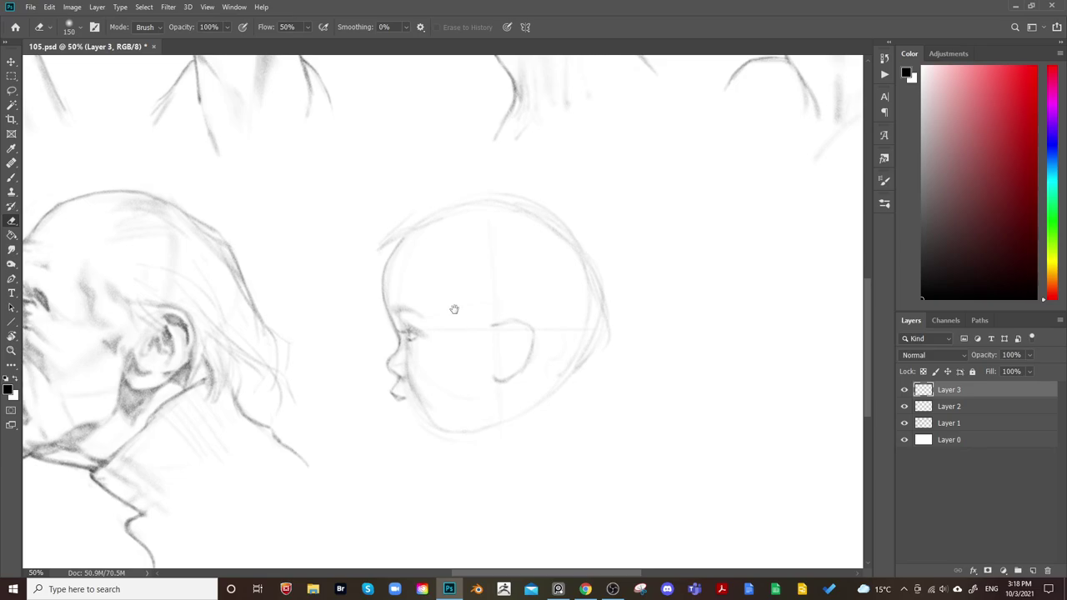
Draw the lower lip and mouth corner, softening the marks with the eraser at 150
key(b)
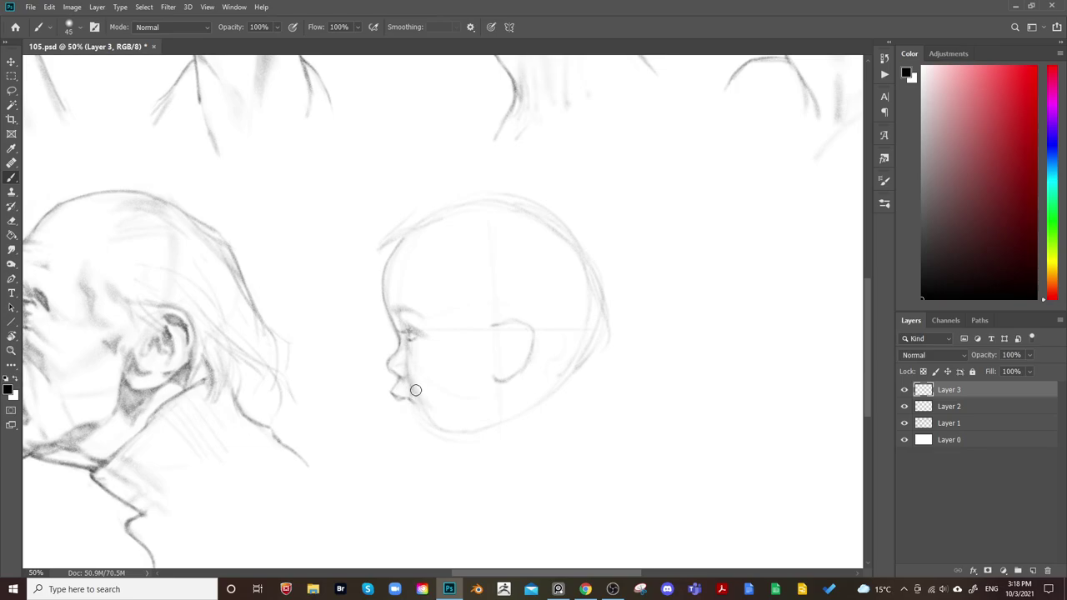
key([)
key(bracketleft)
key(e)
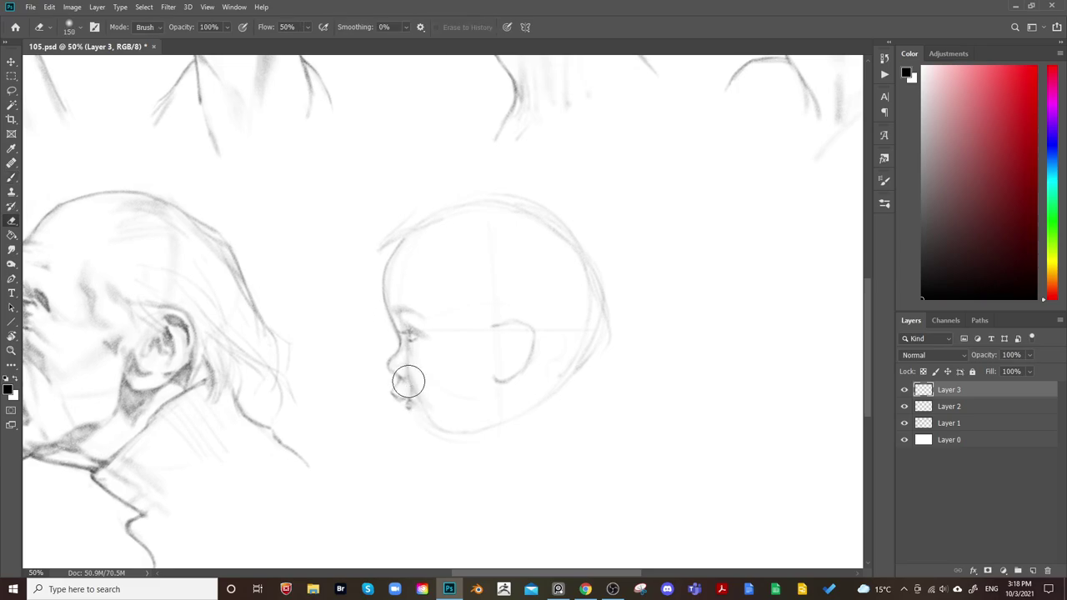
click(409, 409)
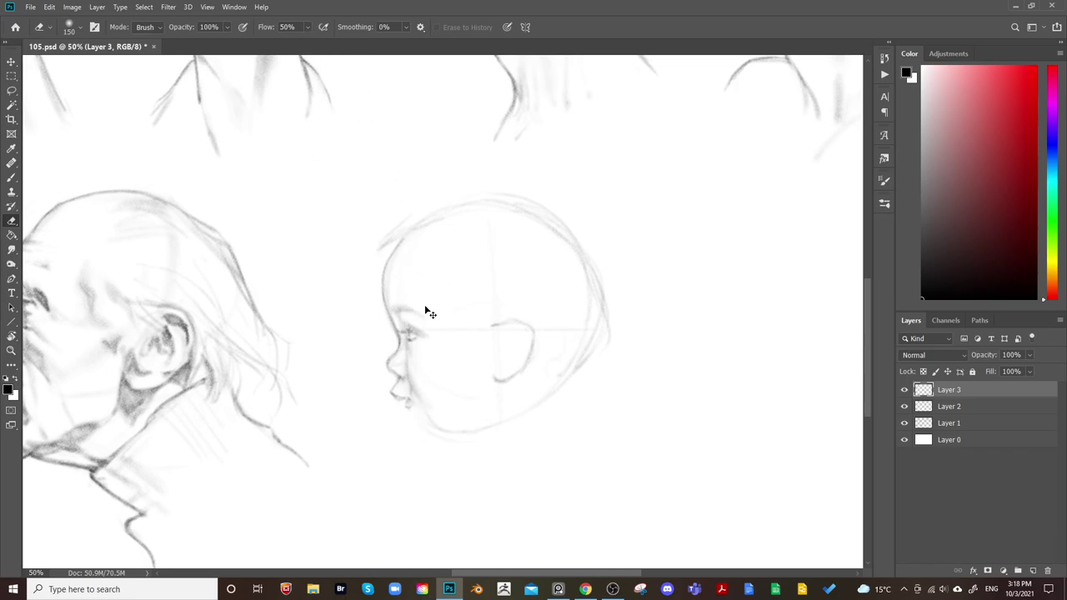
click(904, 389)
click(904, 389)
Draw the contour from the lower lip into the chin with the brush at 20, cleaning around the mouth
key(b)
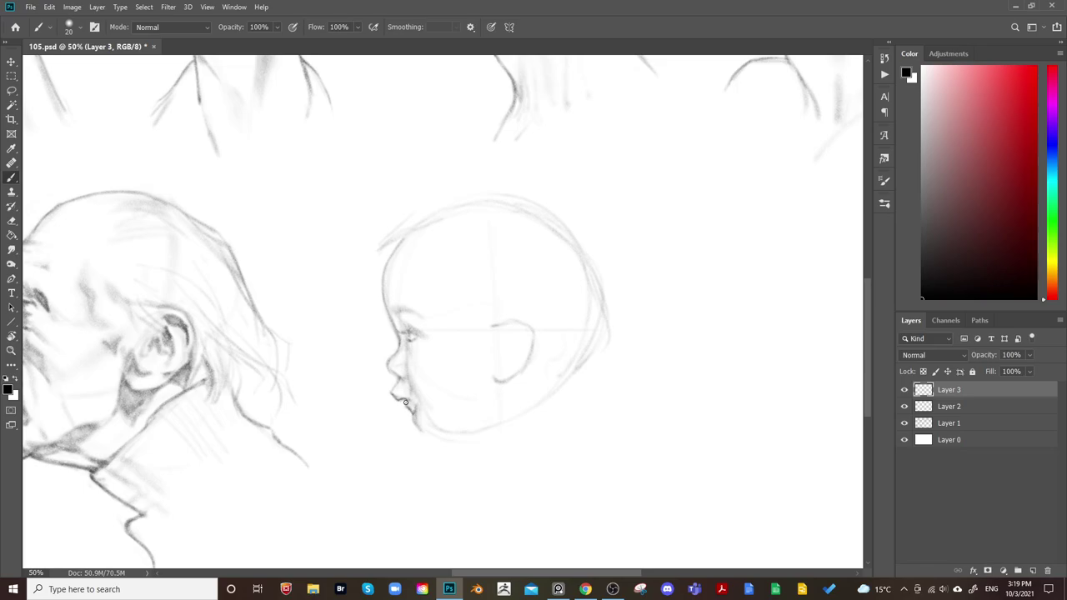
key(e)
key(b)
key(e)
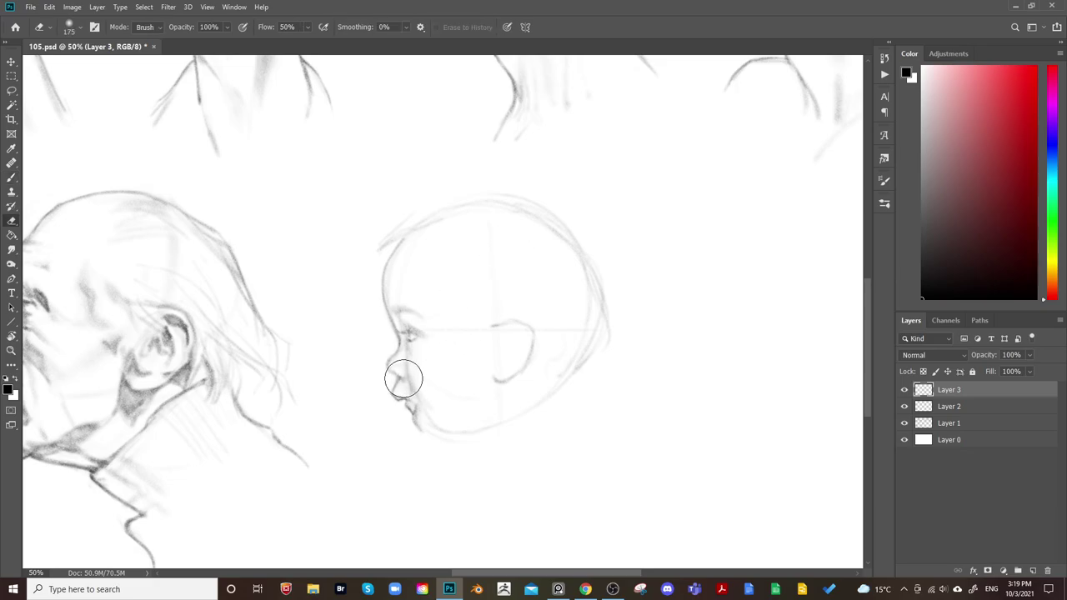
Trim the nose tip and upper lip outline with the eraser reduced to about 45
key(bracketleft)
key(bracketleft)
key(bracketleft)
key(bracketleft)
key(bracketleft)
key(bracketleft)
key(bracketleft)
key(space)
drag(393, 383, 393, 383)
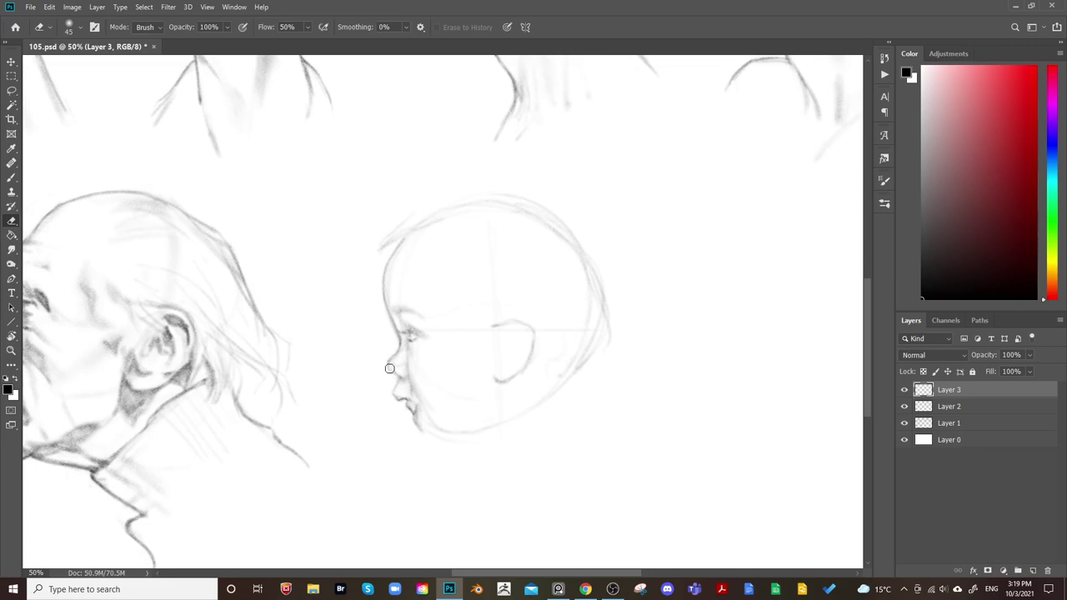
right_click(427, 206)
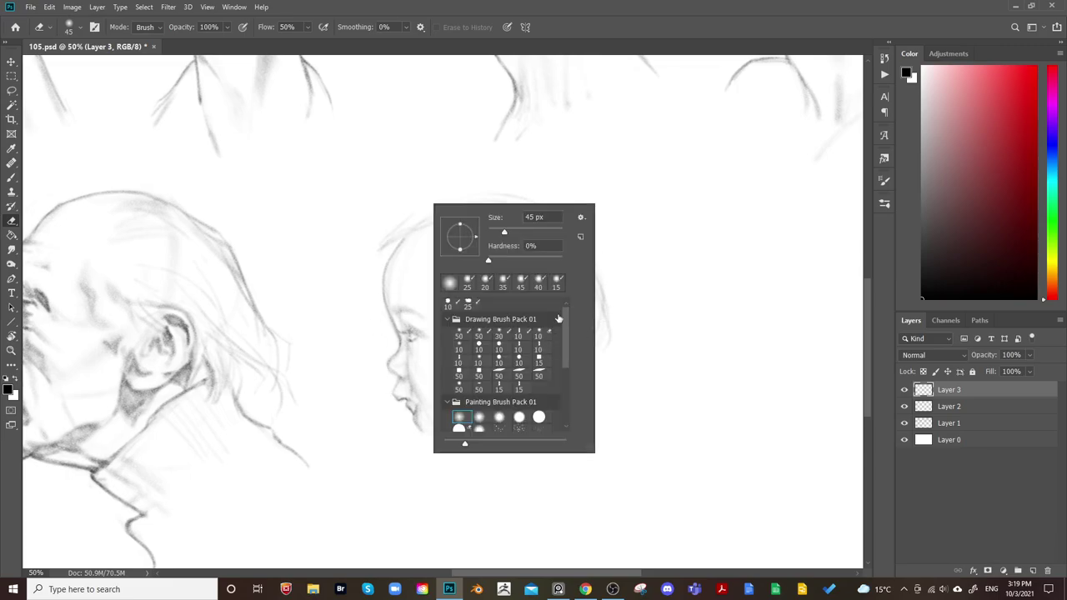
key(Escape)
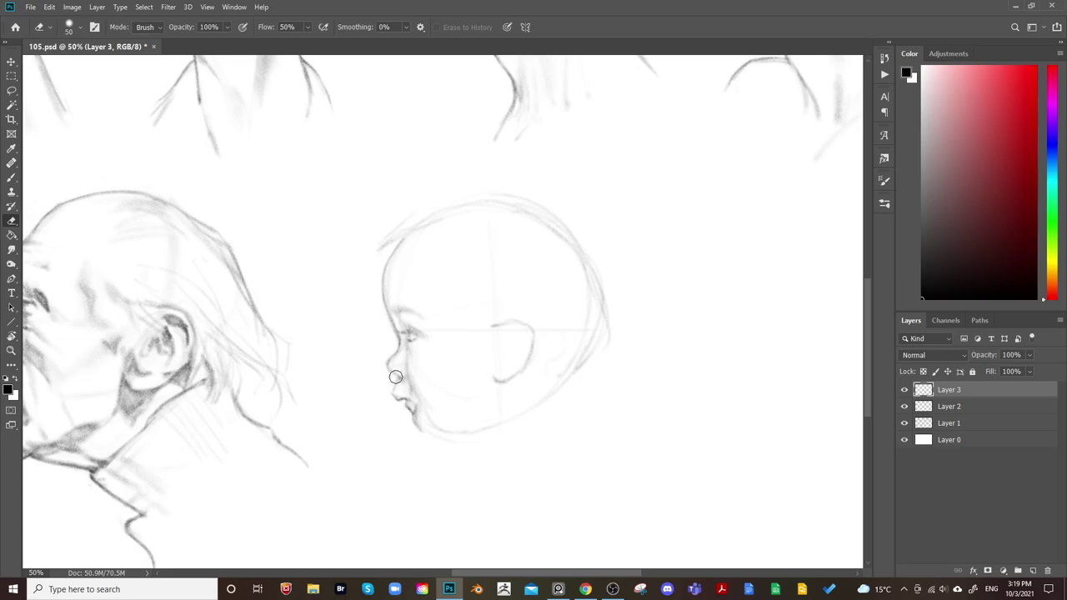
Redraw the underside of the nose and redefine the upper lip, alternating between brush and eraser
key(b)
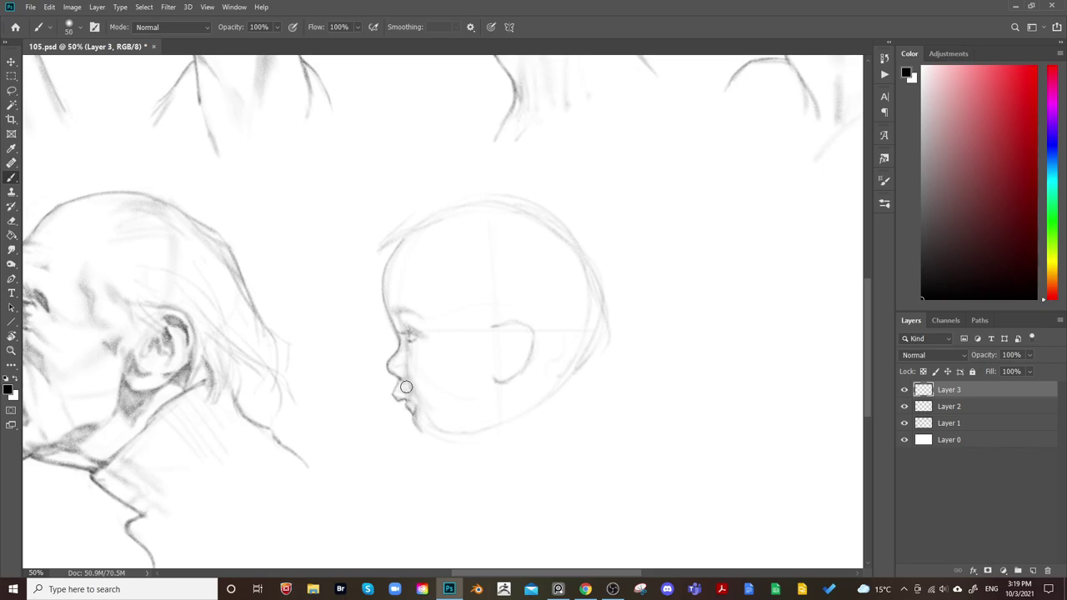
key(])
key(space)
key(bracketleft)
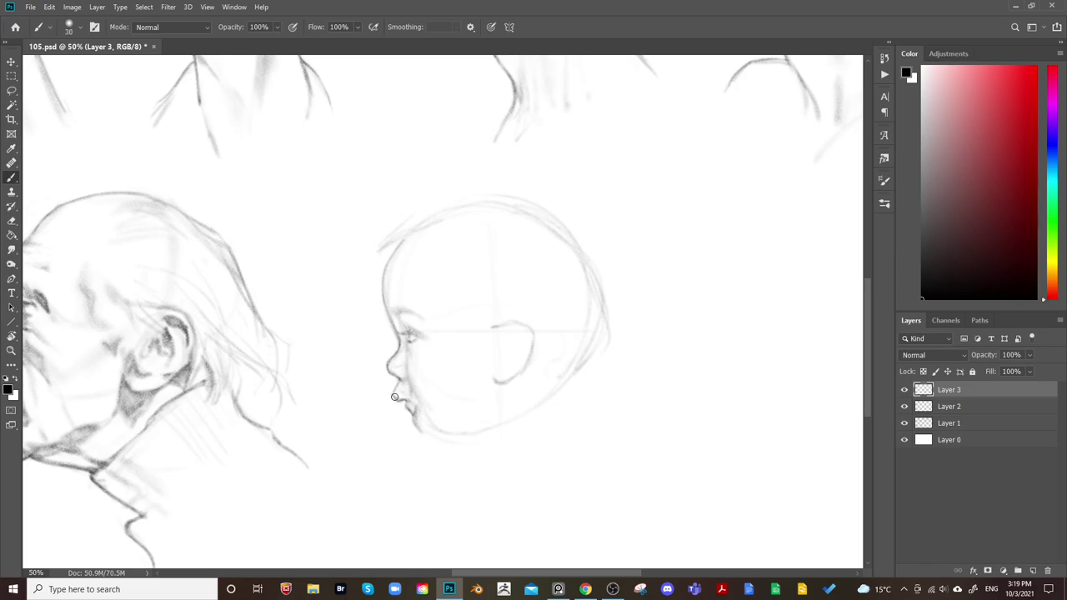
key(e)
key(b)
key(e)
drag(559, 248, 579, 247)
key(b)
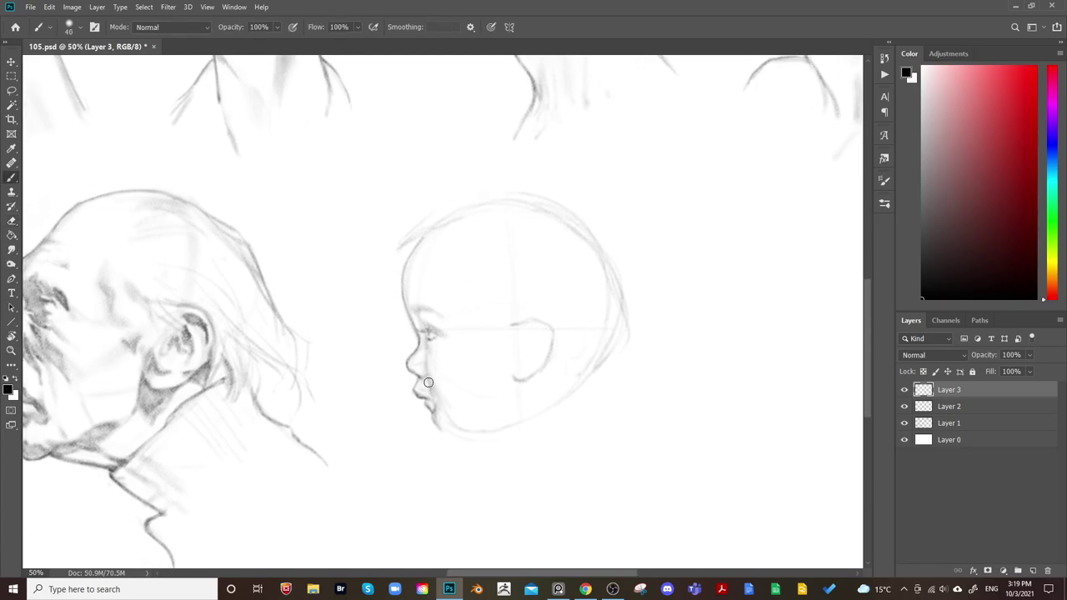
Refine the lips and draw a fuller chin curving into the underside of the jaw
key(])
key(bracketleft)
key(bracketleft)
key(bracketleft)
key(bracketright)
drag(454, 431, 510, 434)
key(e)
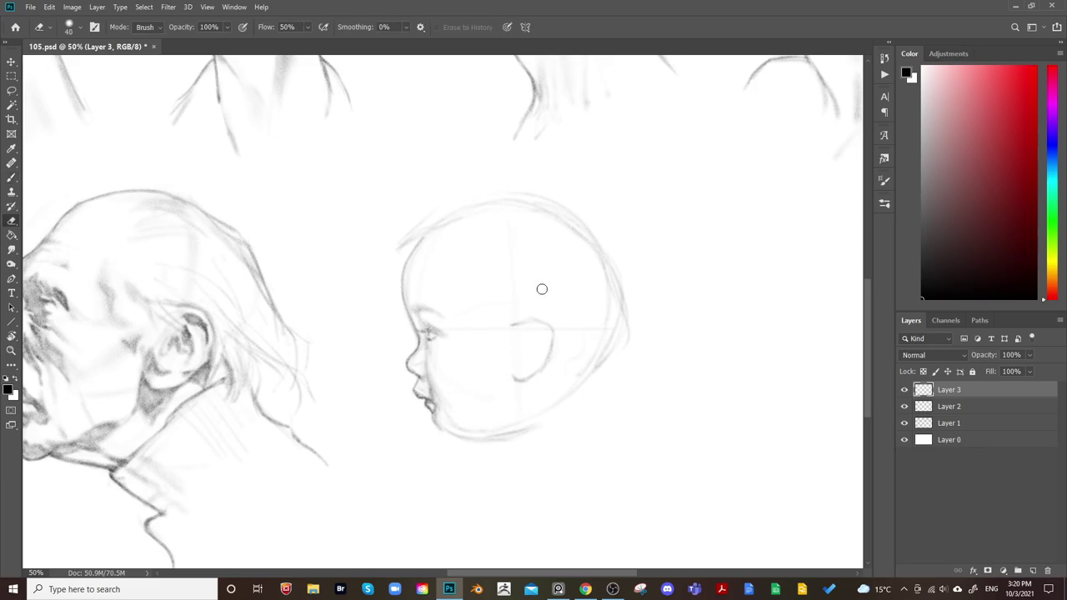
Lighten the inner jaw marks with the eraser at 100 and darken the outline of the chin and lower jaw
key(bracketright)
key(bracketright)
key(bracketright)
key(bracketright)
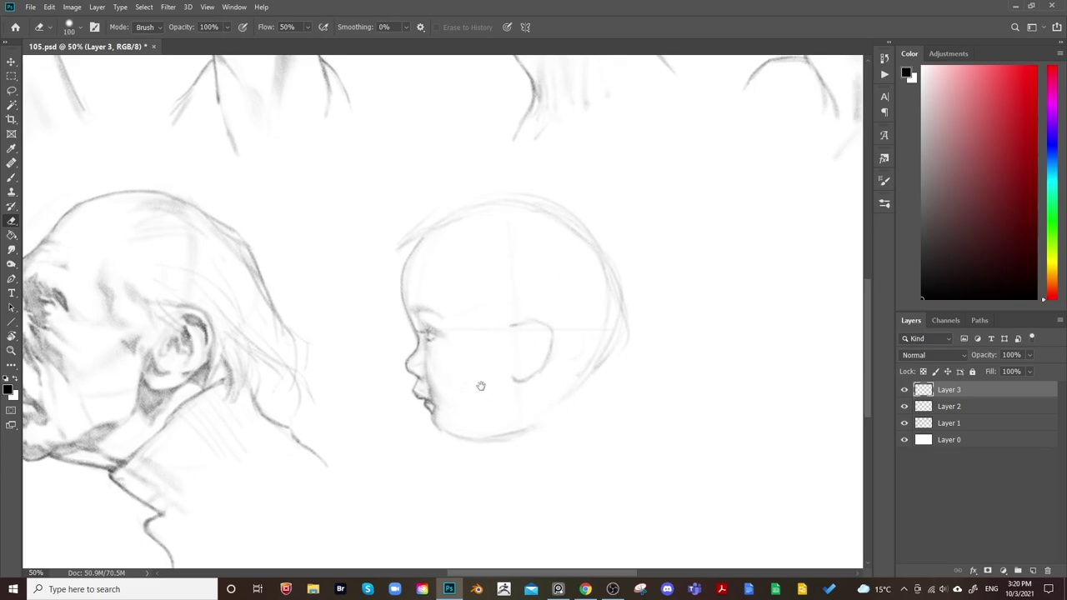
key(b)
key(bracketleft)
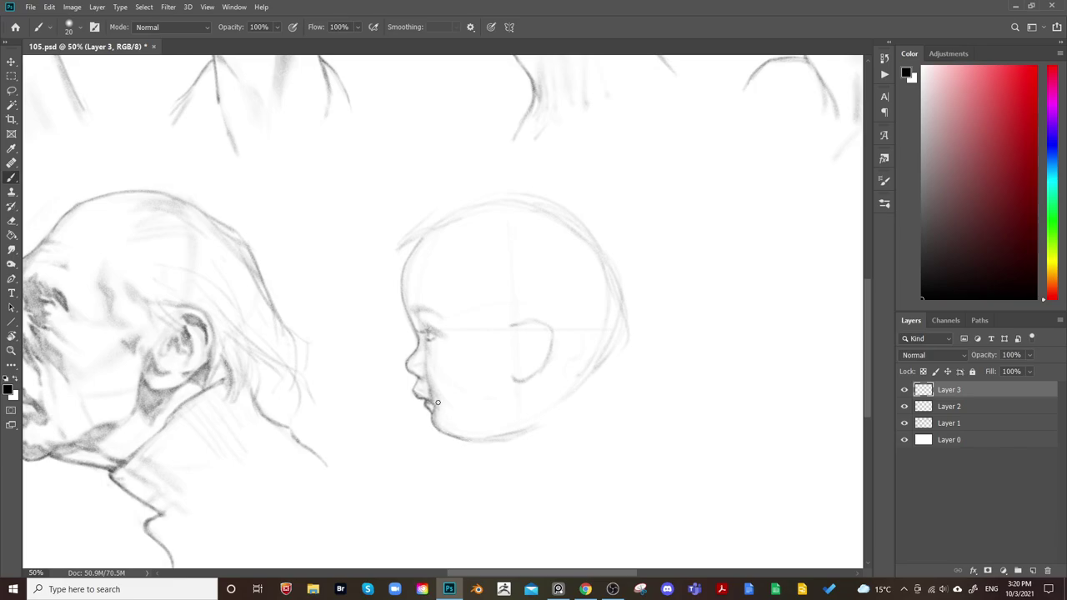
drag(470, 439, 516, 436)
key(e)
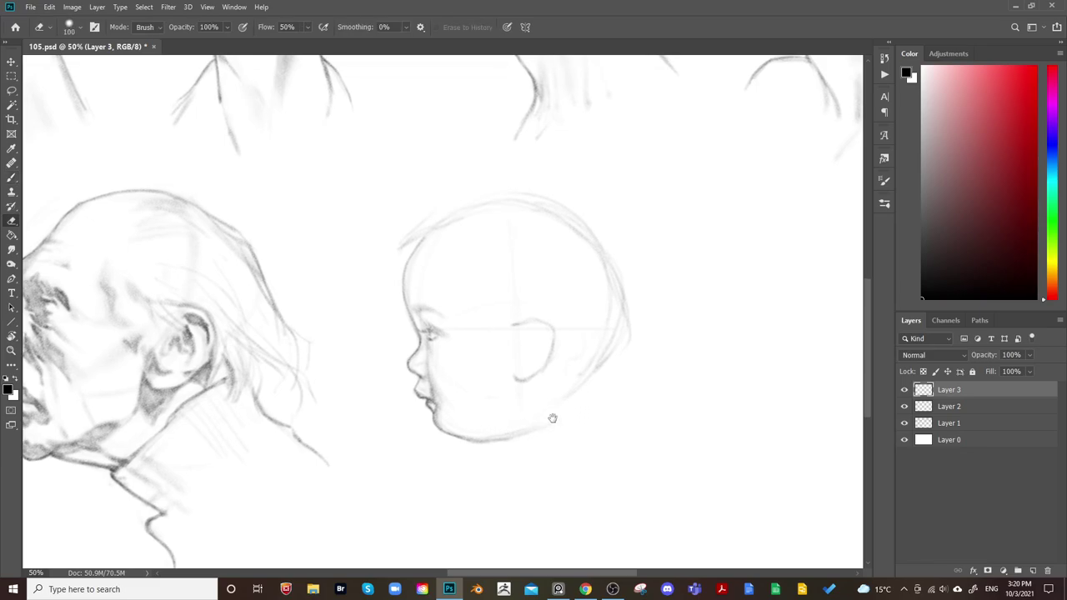
Draw a short front neck line under the jaw and strengthen the lower back of the head toward the nape
key(b)
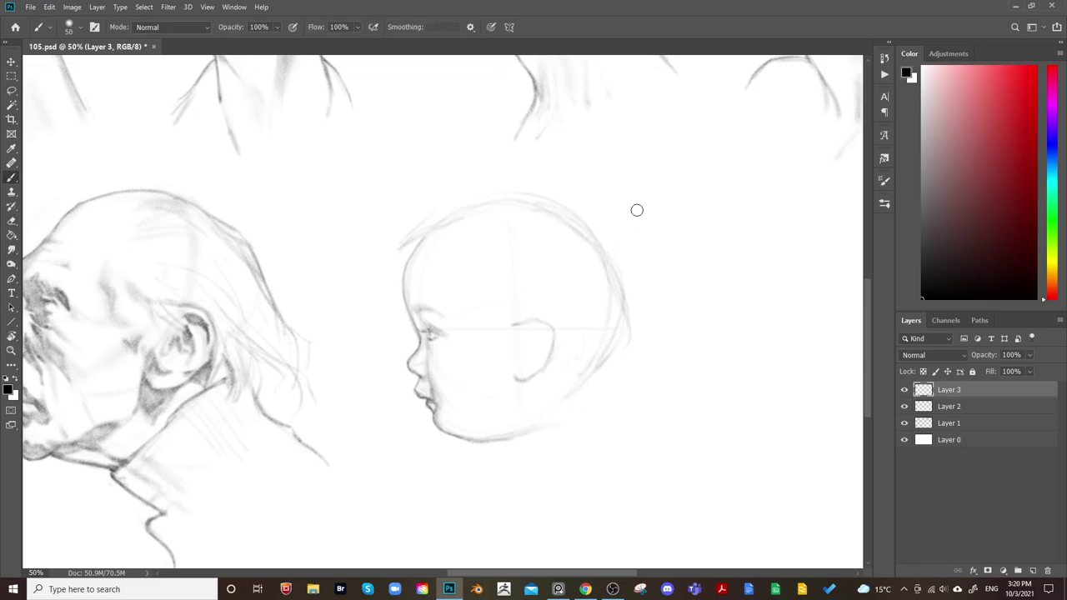
key(bracketleft)
drag(489, 441, 484, 454)
key(bracketright)
key(bracketright)
key(bracketright)
key(bracketright)
key(bracketright)
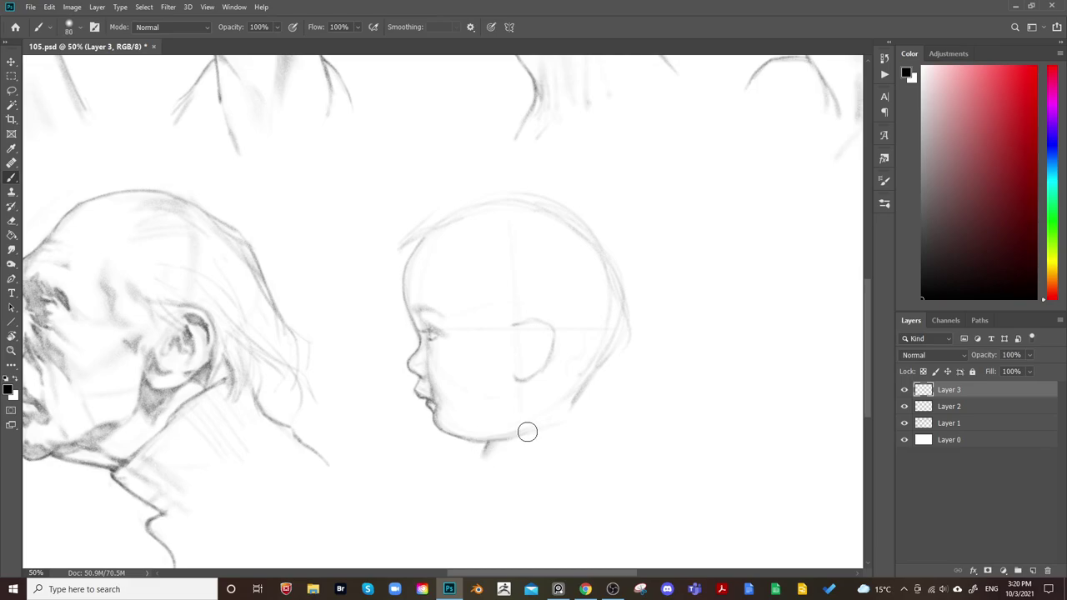
Scribble the word BLEH and a small tongue-out face in front of the child's mouth, and delete the doodle using lasso selections
key(bracketleft)
key(bracketleft)
key(bracketleft)
key(bracketleft)
key(bracketleft)
key(bracketleft)
key(bracketleft)
mouse_move(340, 425)
mouse_down()
mouse_move(334, 440)
mouse_move(357, 437)
mouse_move(371, 408)
mouse_up()
mouse_move(359, 426)
mouse_down()
mouse_move(388, 404)
mouse_move(391, 423)
mouse_move(350, 386)
mouse_move(320, 437)
mouse_move(430, 404)
mouse_move(365, 436)
mouse_up()
key(l)
key(Delete)
key(ctrl+d)
key(b)
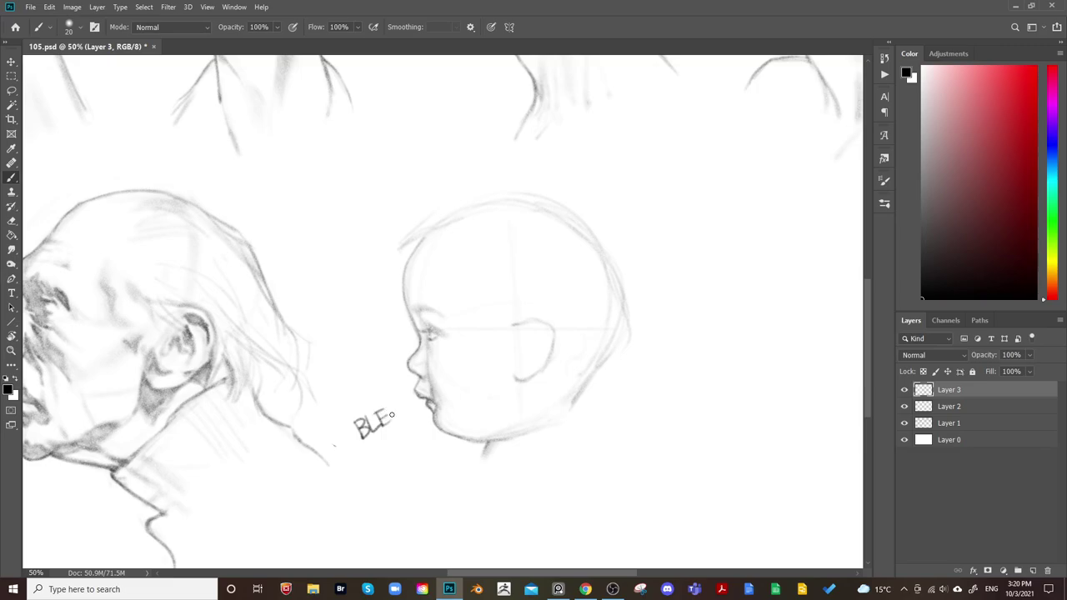
drag(400, 397, 403, 418)
drag(371, 461, 417, 434)
mouse_move(386, 450)
mouse_down()
mouse_move(395, 458)
mouse_move(401, 443)
mouse_up()
drag(413, 427, 417, 433)
key(l)
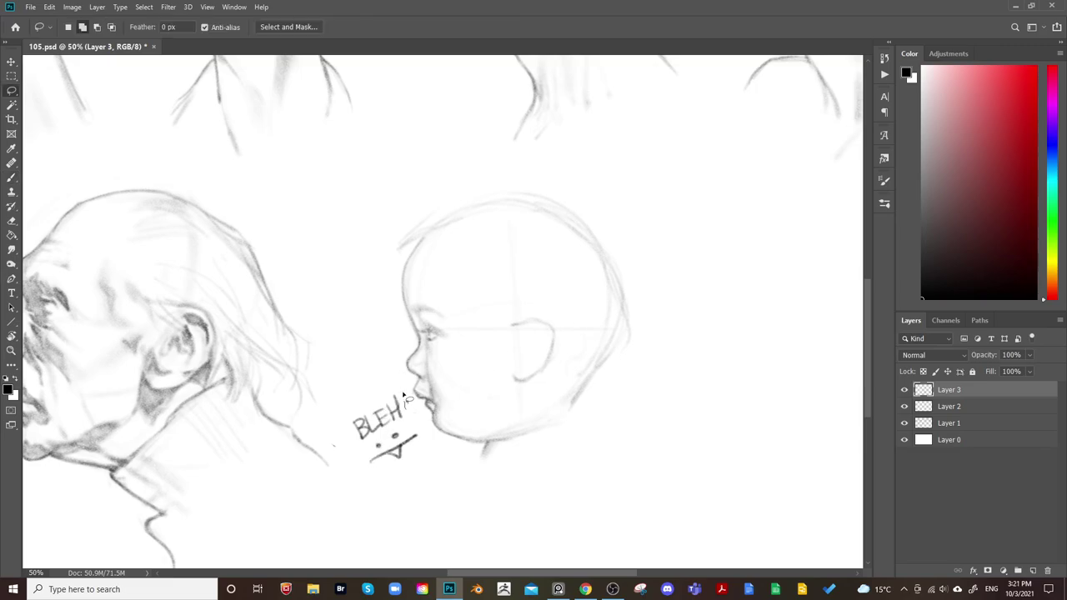
mouse_move(405, 396)
mouse_down()
mouse_move(398, 490)
mouse_move(423, 429)
mouse_up()
key(Delete)
key(ctrl+d)
key(b)
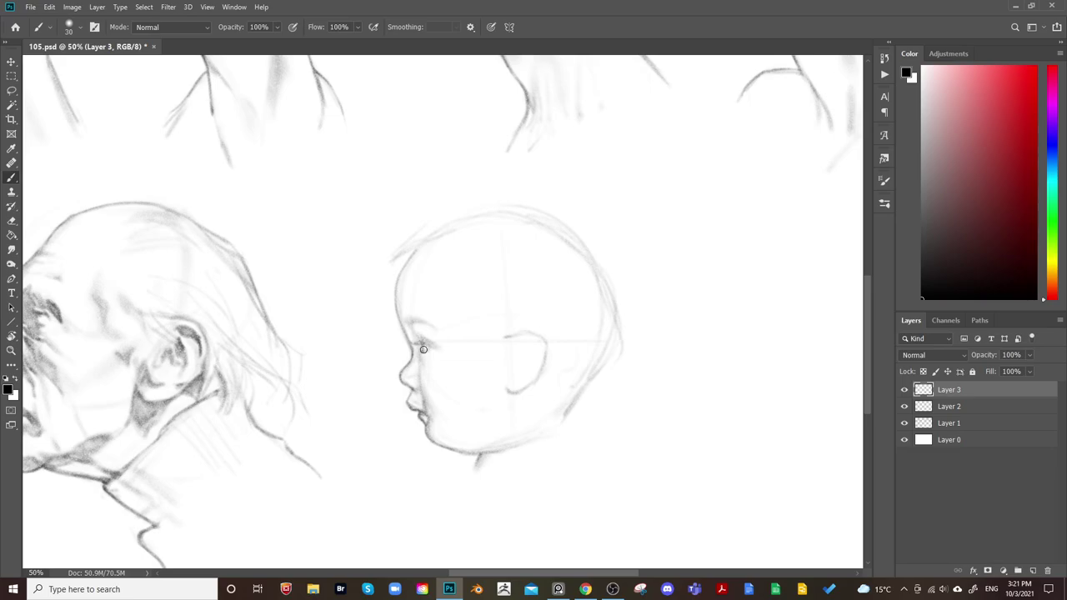
Darken the child's upper eyelid and eye, and shade the socket below the brow with a small brush
drag(423, 349, 424, 343)
drag(414, 335, 423, 349)
key([)
key(])
key([)
key([)
key([)
drag(637, 287, 545, 229)
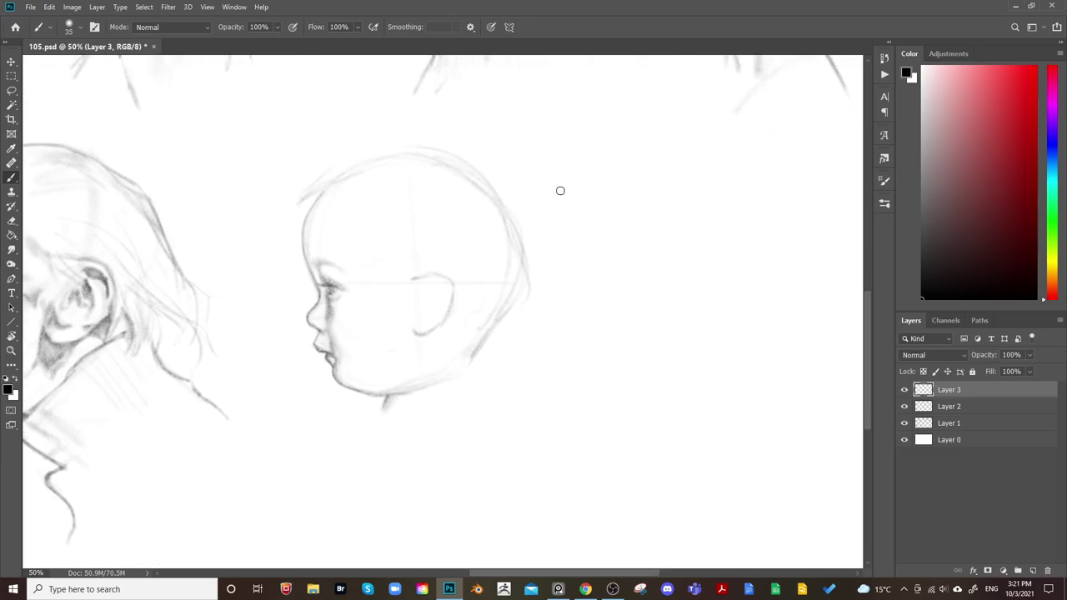
Soften the child's forehead contour with the eraser while the canvas is flipped horizontally, and flip it back
key(ctrl+shift+h)
drag(421, 254, 735, 269)
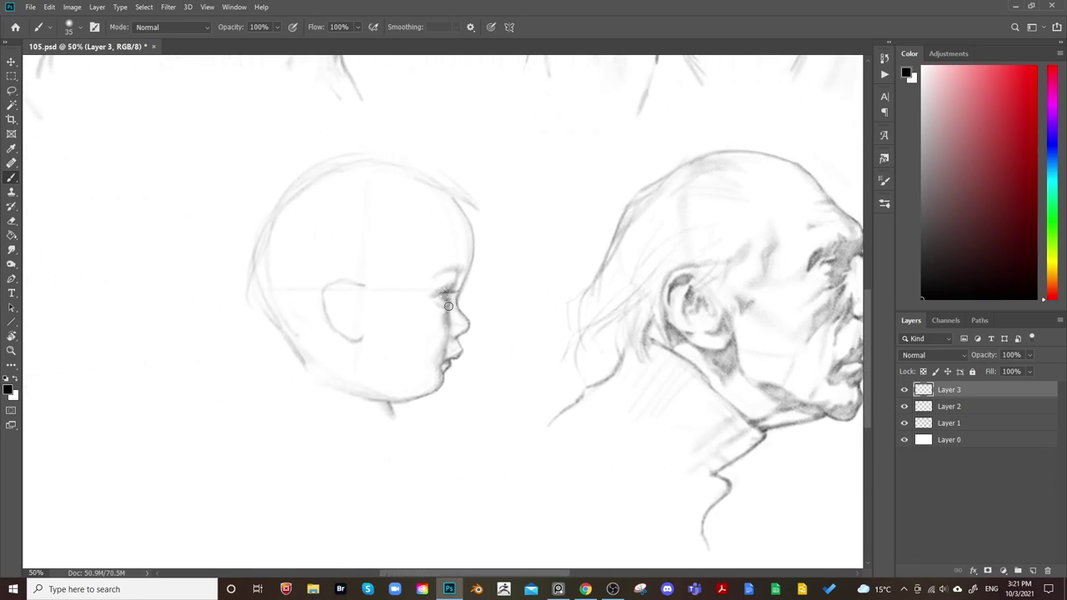
key(e)
drag(469, 215, 467, 267)
key(b)
key(ctrl+shift+h)
drag(618, 374, 254, 391)
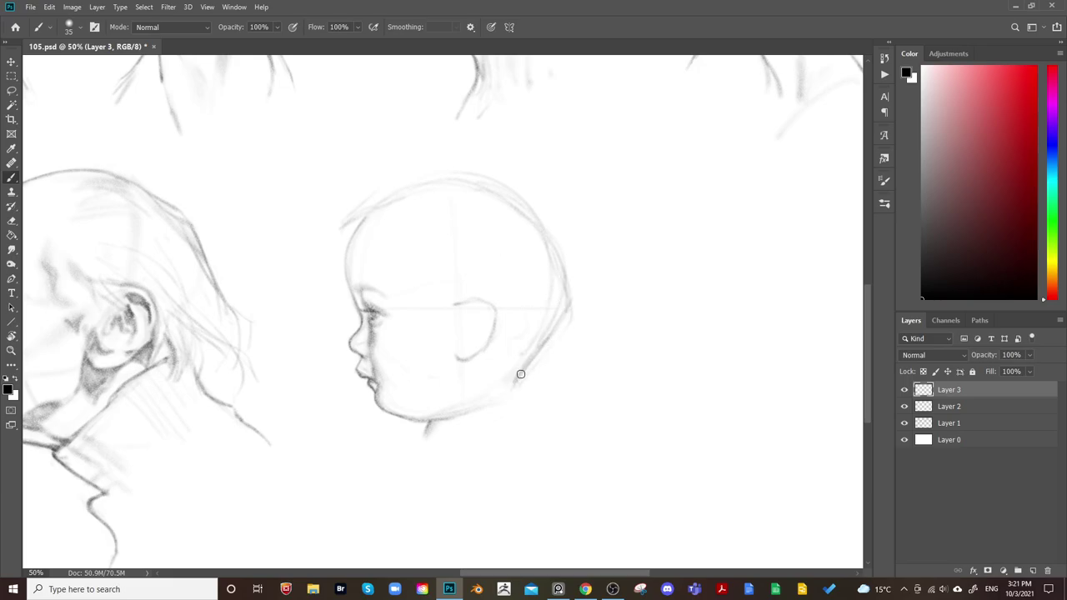
Extend the nape line below the skull and draw a sloping neckline curve beneath the jaw
drag(530, 367, 517, 384)
drag(447, 435, 529, 408)
mouse_move(578, 381)
mouse_down()
mouse_move(561, 388)
mouse_move(574, 386)
mouse_up()
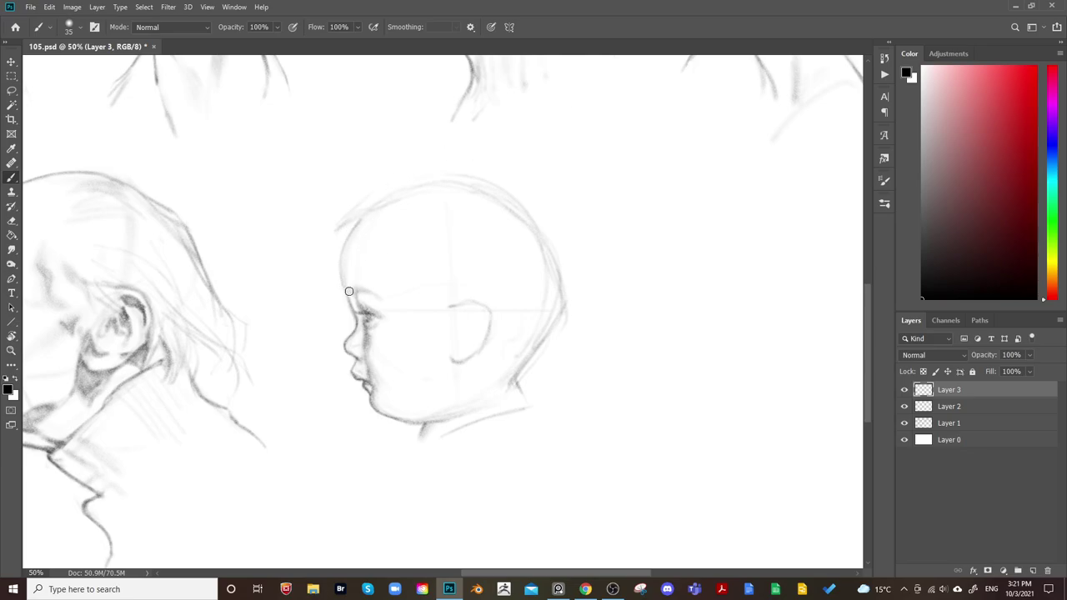
Darken the forehead curve up to the hairline and reinforce the outline over the crown and back of the head
drag(341, 264, 375, 216)
key(e)
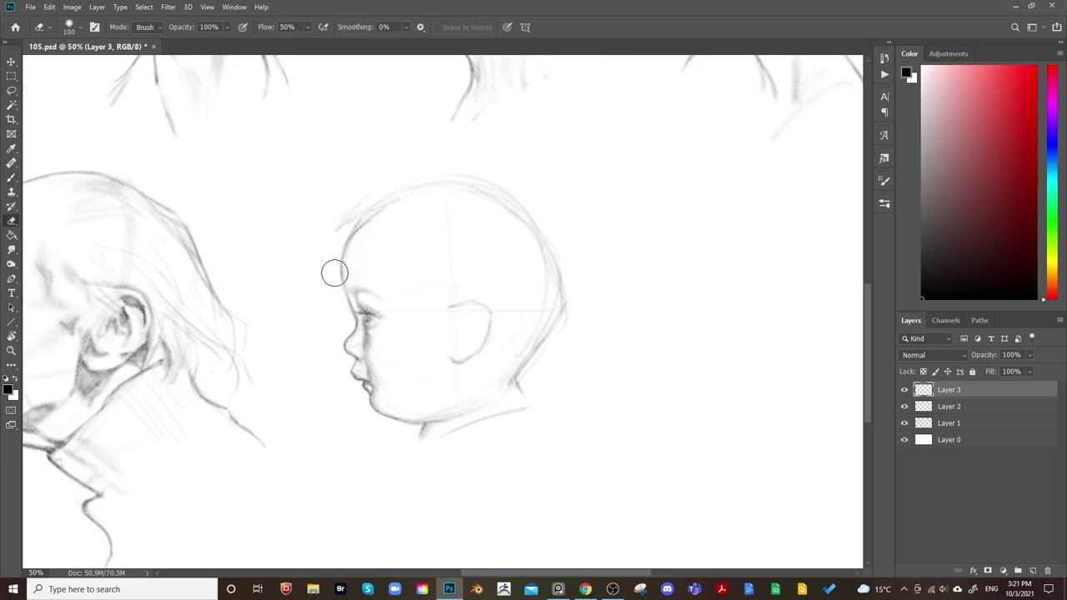
key(b)
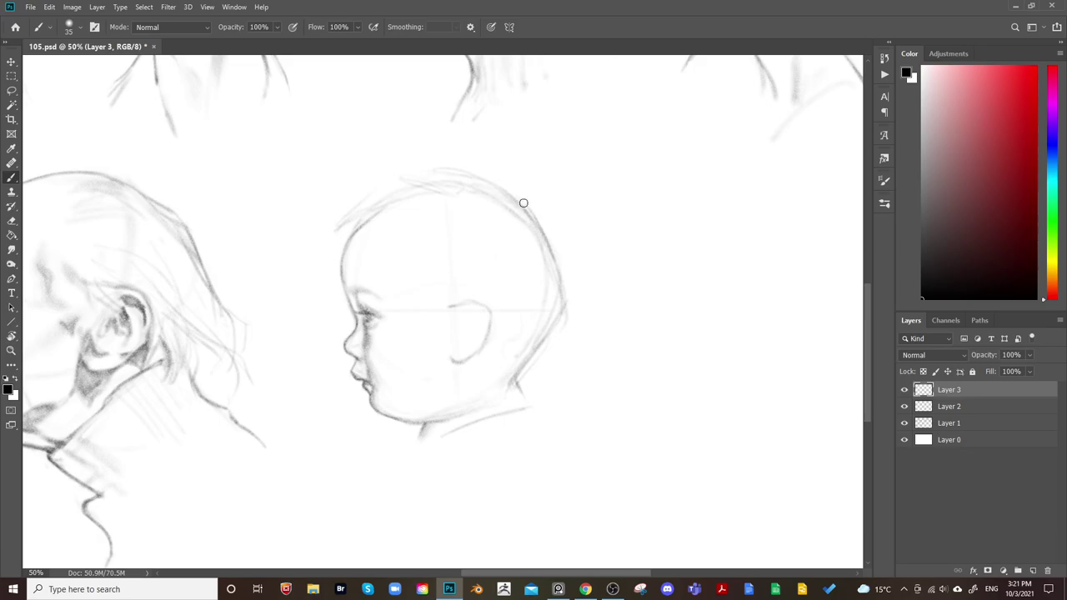
drag(515, 197, 551, 257)
Sketch short hair strokes over the forehead and temple, and lighten the guide lines in front of the ear
drag(335, 234, 381, 210)
key(e)
key(b)
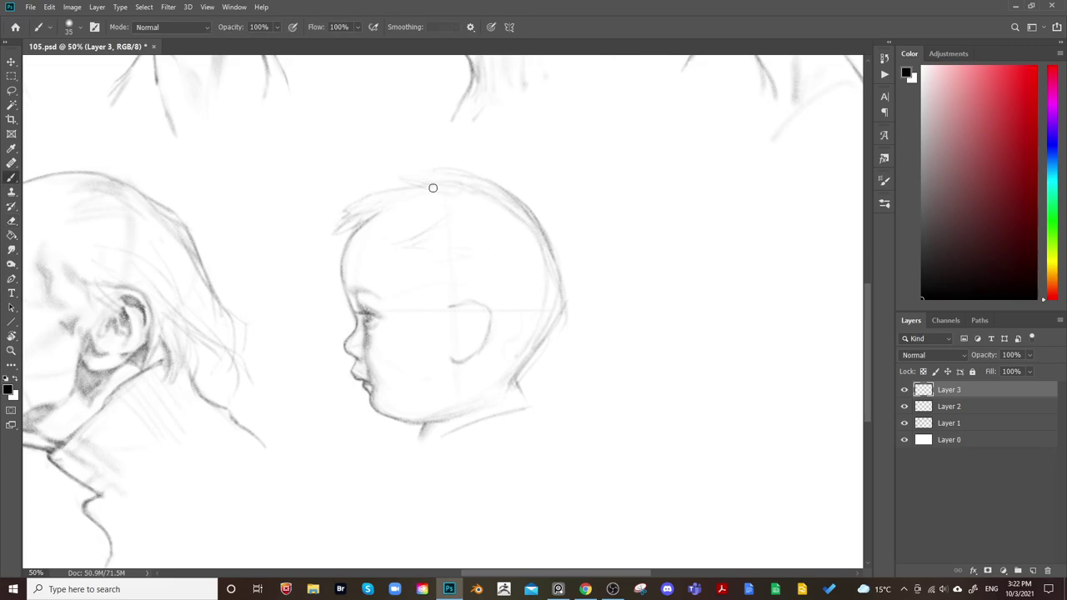
drag(385, 215, 443, 206)
mouse_move(592, 255)
mouse_down()
mouse_move(595, 241)
mouse_move(596, 251)
mouse_up()
key(e)
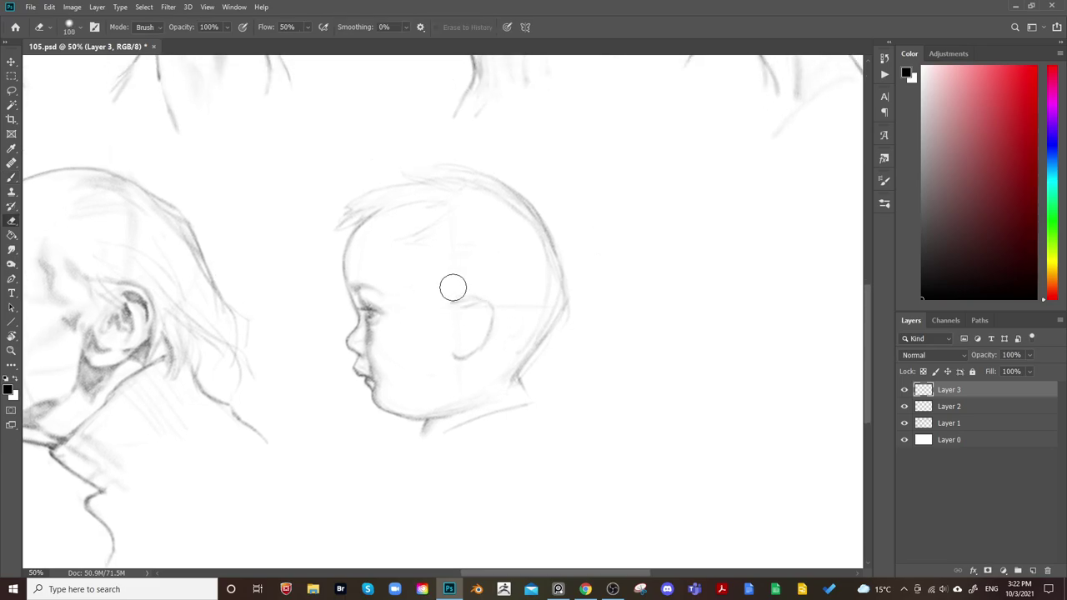
key(b)
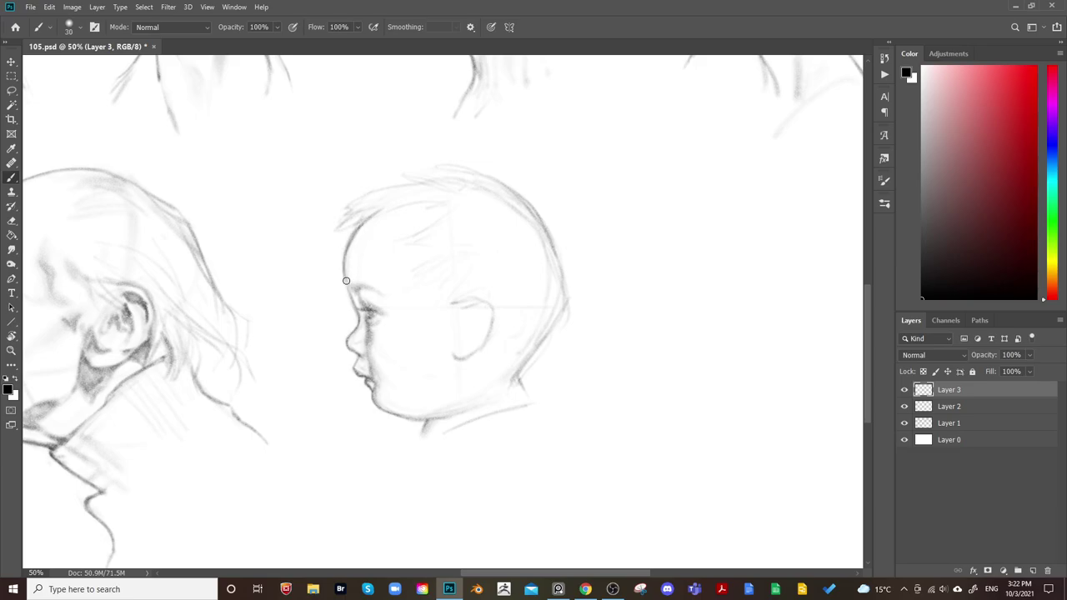
Clean up the face contour with brush and eraser, and flip the canvas horizontally to check the profile
key(e)
key(b)
key(e)
drag(493, 250, 573, 167)
key(ctrl+shift+h)
drag(330, 281, 586, 326)
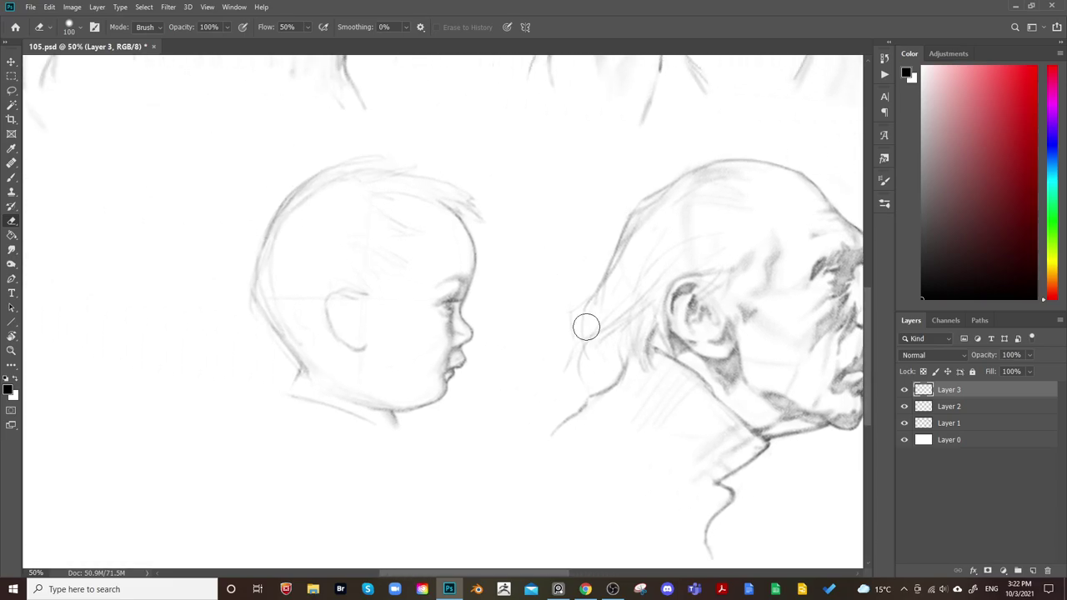
key(b)
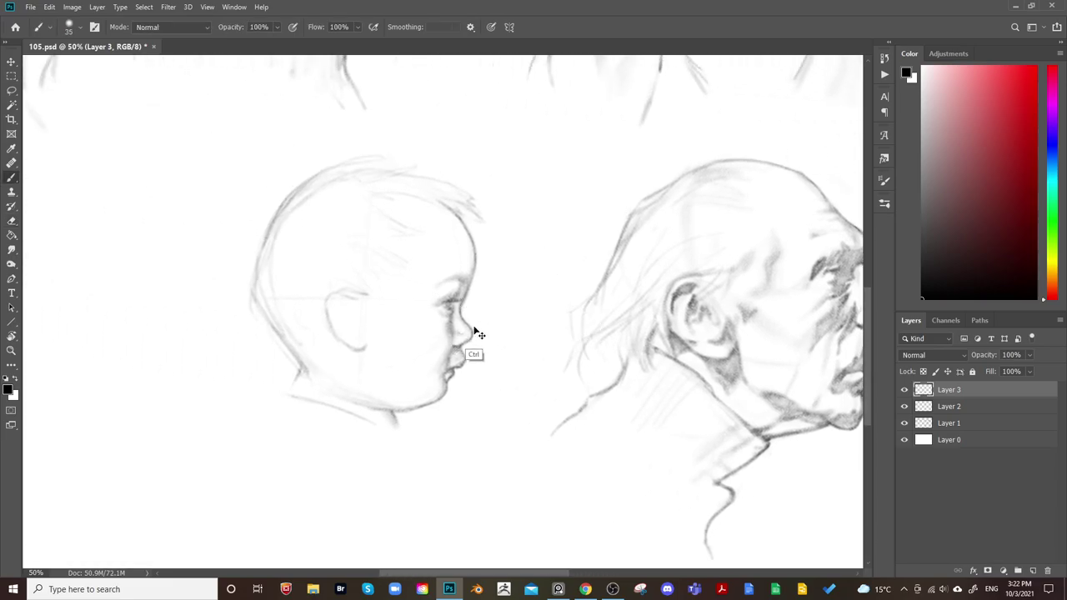
Undo the last stroke and flip the canvas horizontally back to its original orientation
key(ctrl+z)
drag(523, 268, 379, 268)
key(ctrl+shift+h)
drag(731, 205, 521, 258)
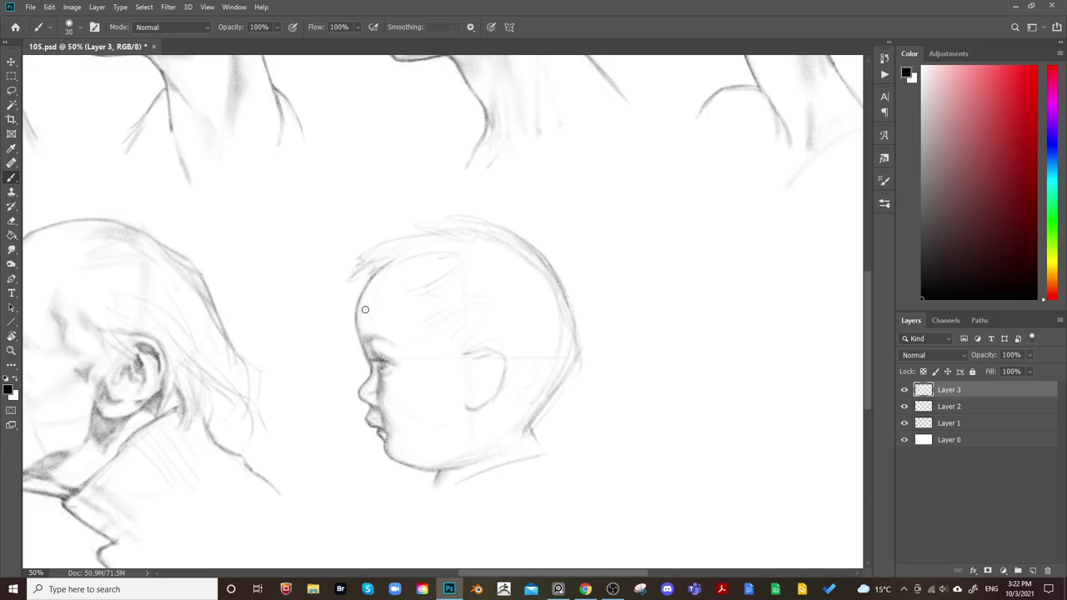
Open the Liquify filter on the baby's head layer and set its backdrop to show only Layer 0
click(209, 8)
mouse_move(168, 6)
click(195, 102)
key(ctrl+plus)
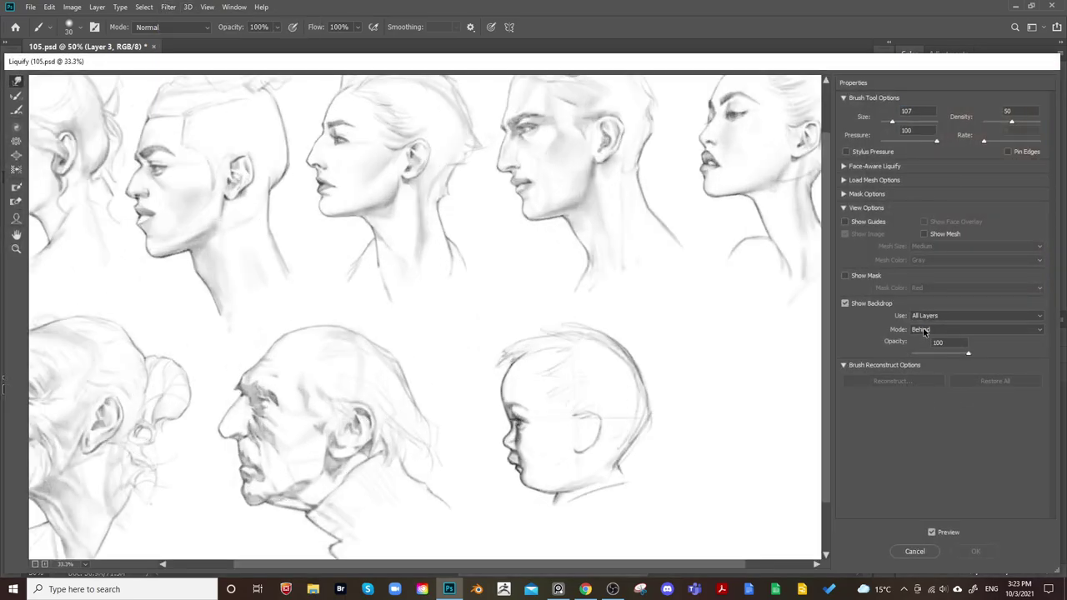
click(933, 316)
click(931, 325)
key(ctrl+plus)
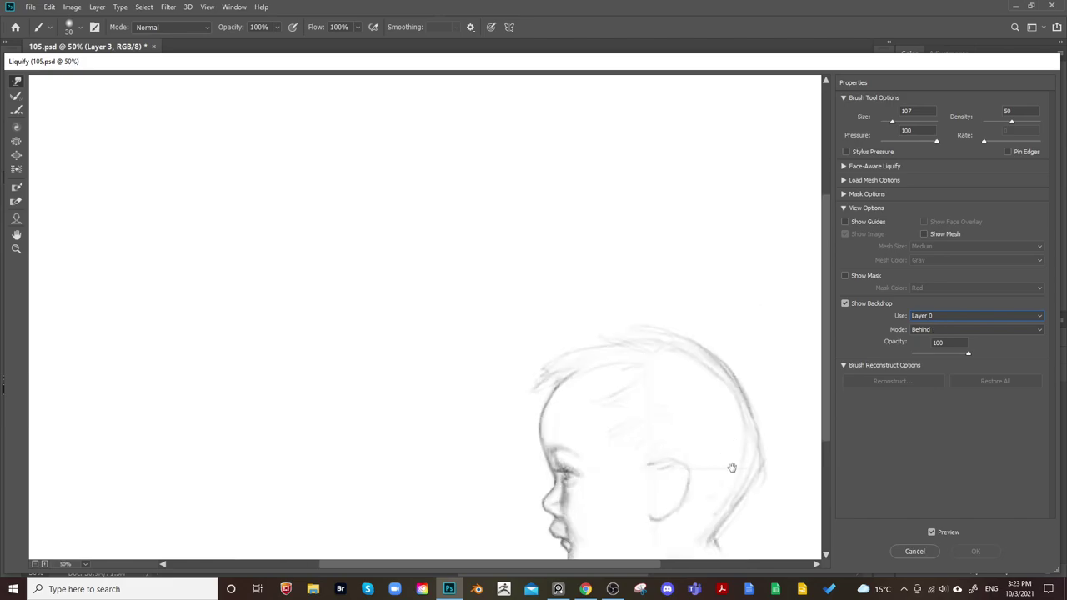
mouse_move(732, 467)
mouse_down()
mouse_move(484, 350)
mouse_move(486, 331)
mouse_up()
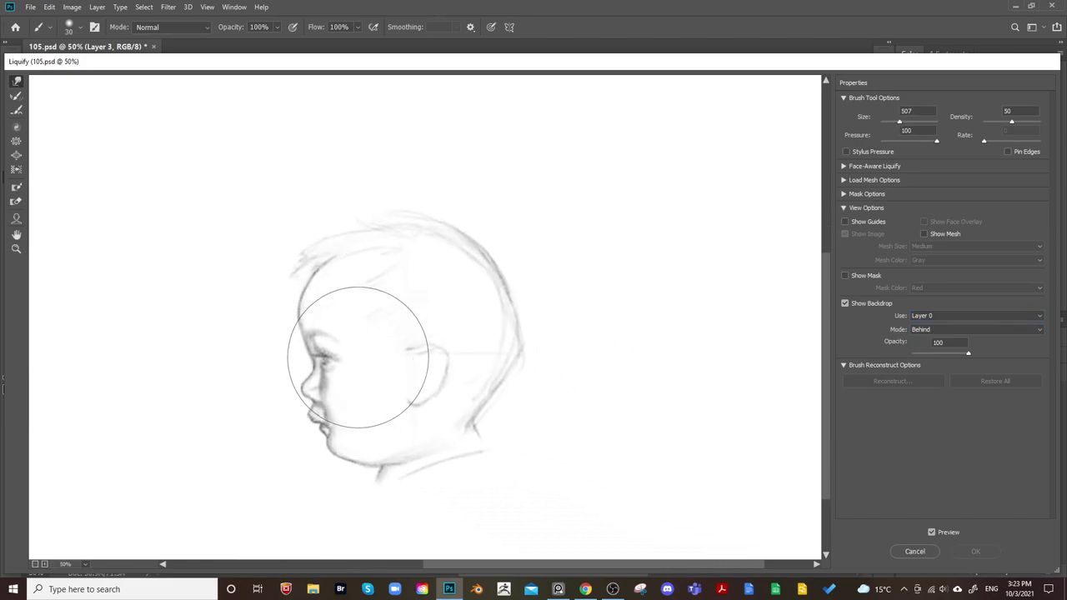
Warp the baby's forehead, mouth, chin and jawline in Liquify, using progressively smaller brush sizes of 507, 215 and 166
drag(305, 277, 302, 281)
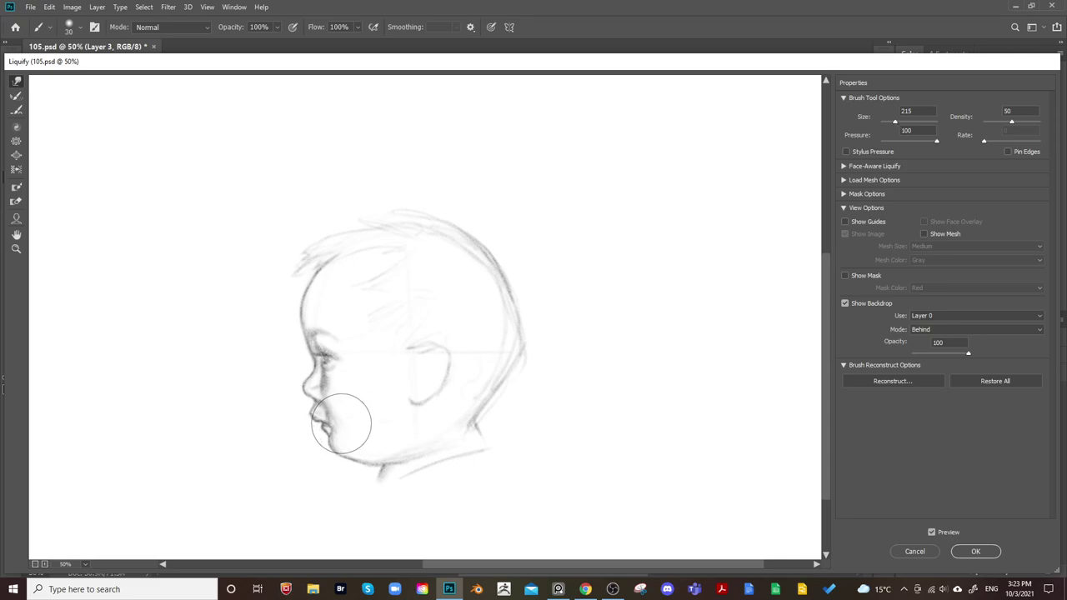
mouse_move(342, 423)
mouse_down()
mouse_move(319, 455)
mouse_move(376, 466)
mouse_move(363, 451)
mouse_move(329, 455)
mouse_up()
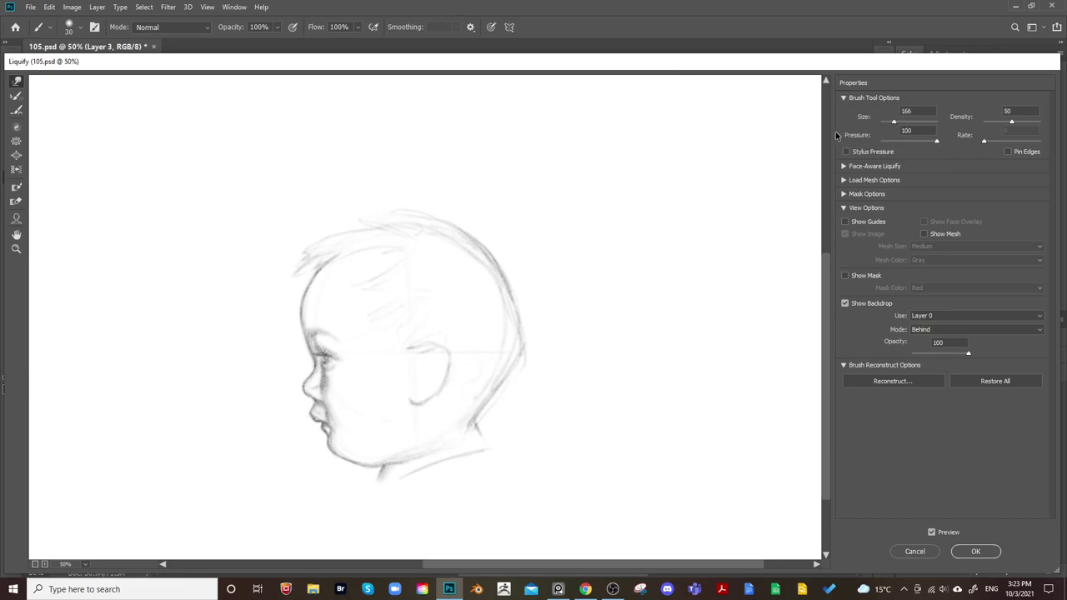
drag(320, 435, 326, 434)
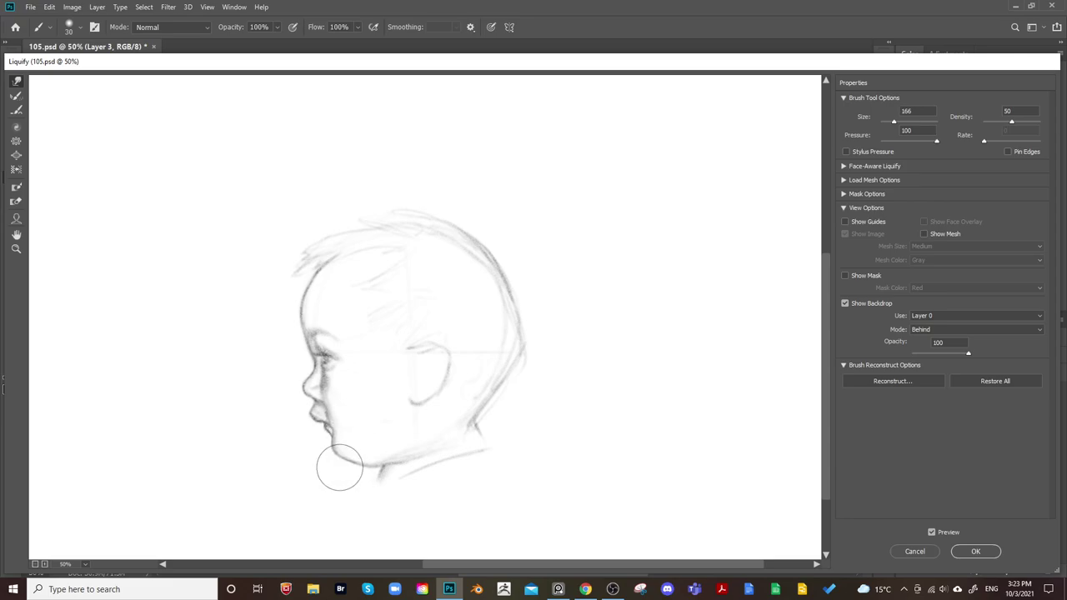
drag(339, 468, 340, 471)
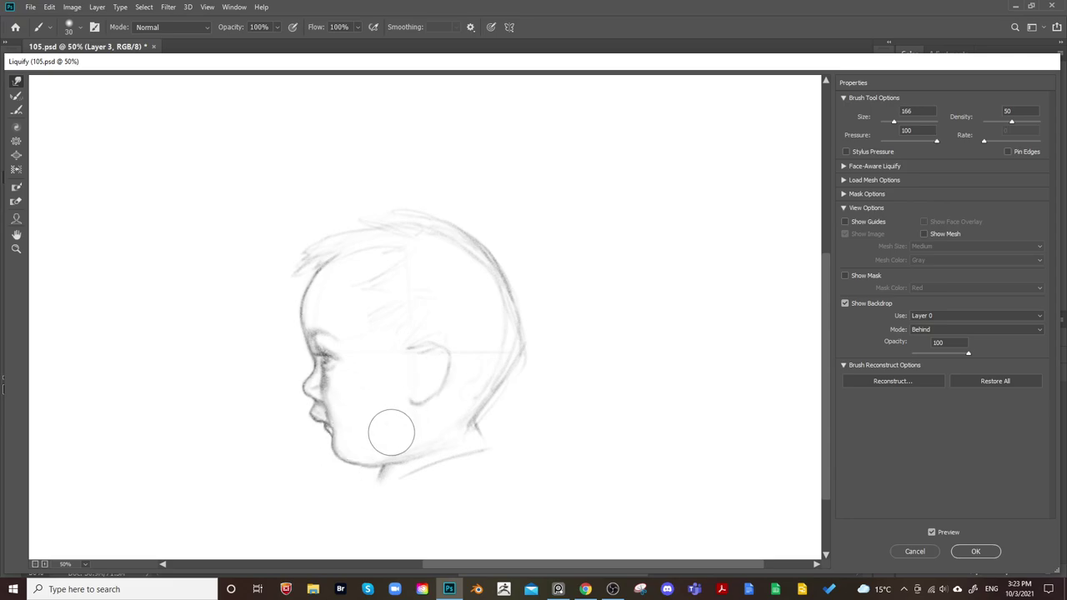
drag(382, 452, 402, 448)
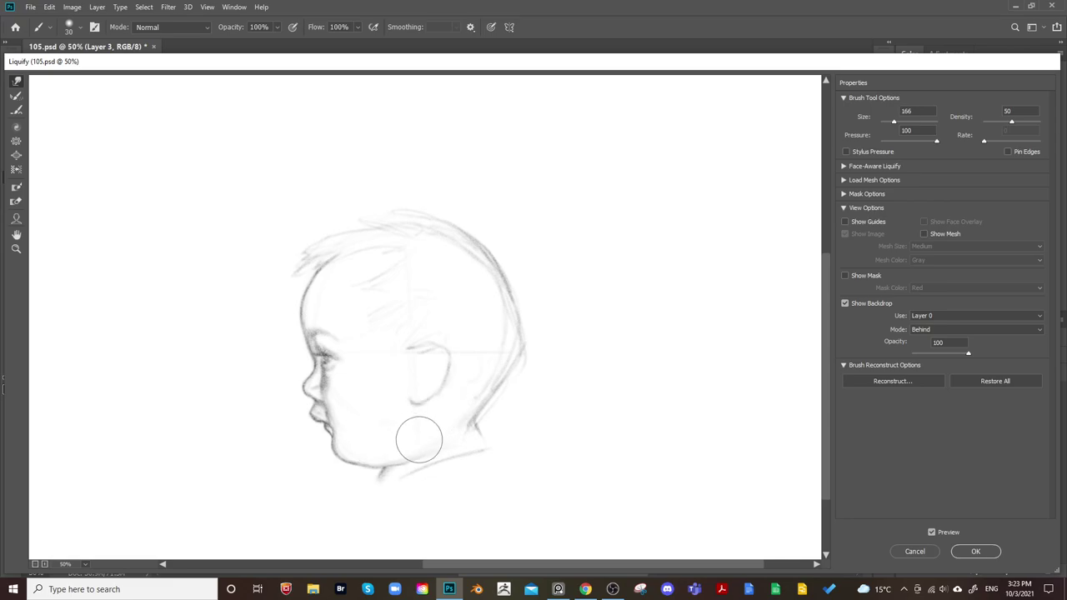
drag(436, 423, 432, 439)
Reshape the crown and back of the baby's skull in Liquify with a large warp brush of size 609
drag(549, 358, 570, 368)
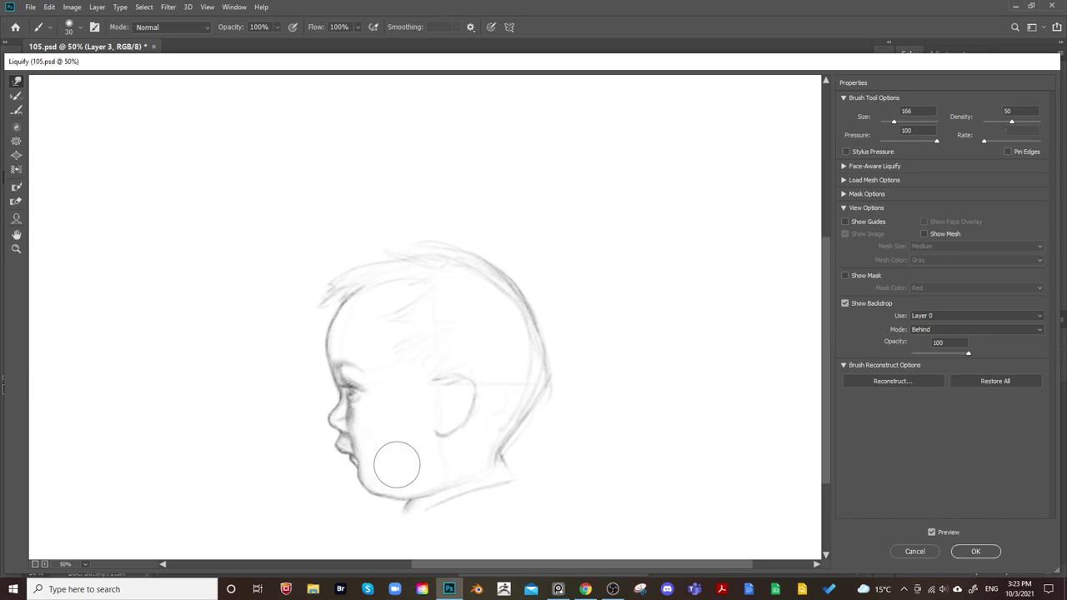
drag(584, 359, 595, 310)
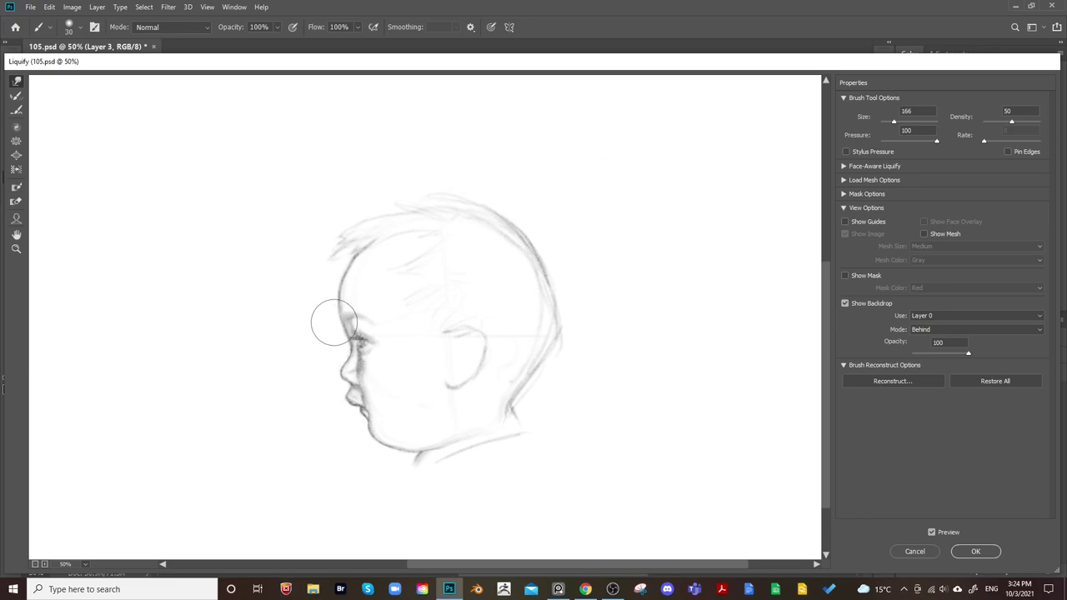
drag(521, 198, 519, 193)
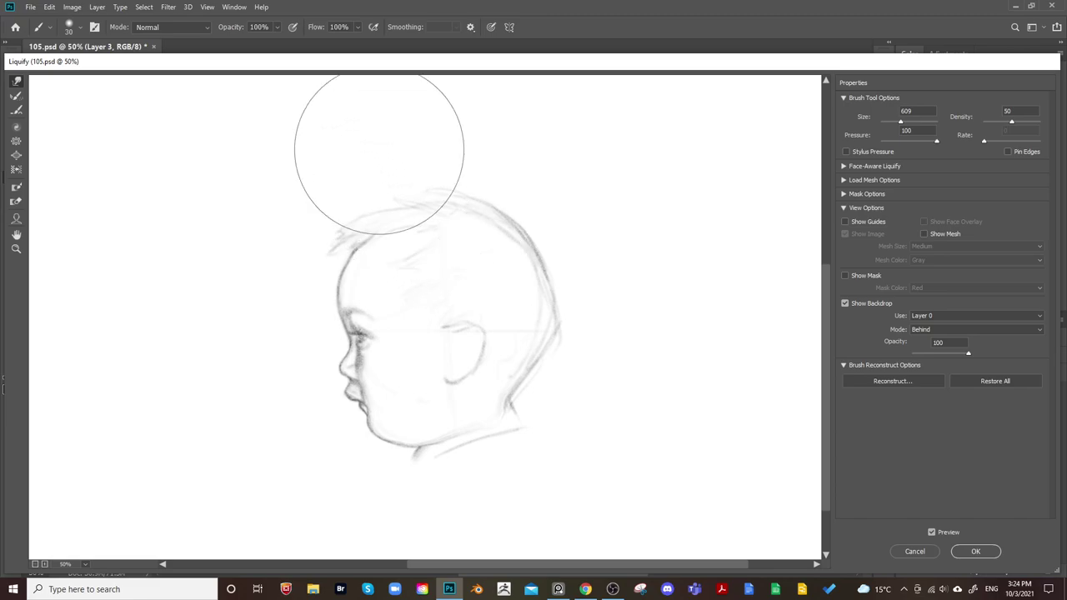
drag(489, 230, 496, 225)
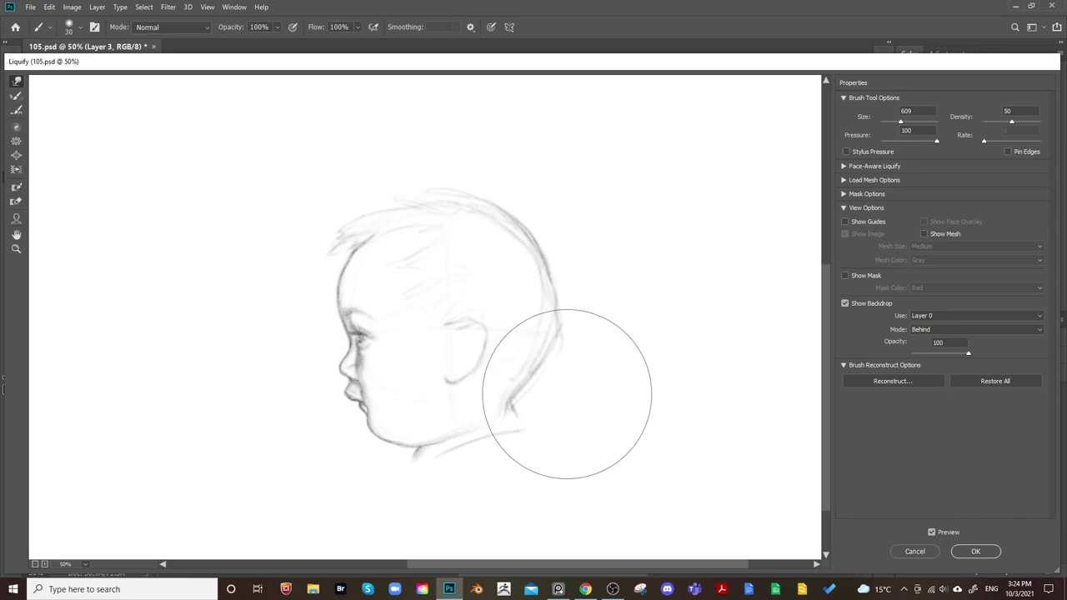
drag(558, 254, 567, 259)
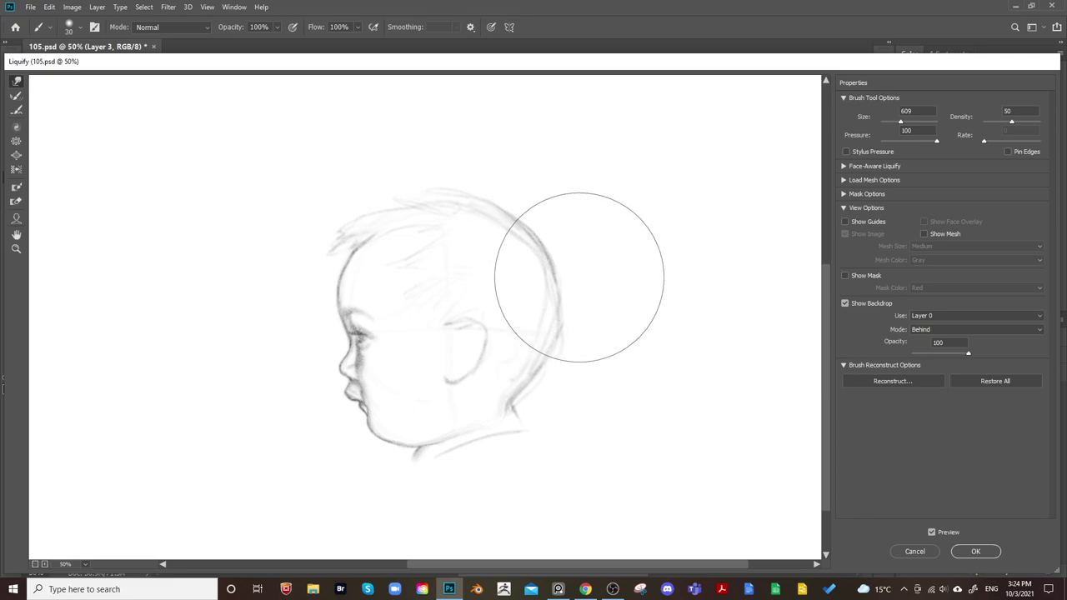
drag(580, 242, 575, 245)
drag(588, 322, 593, 326)
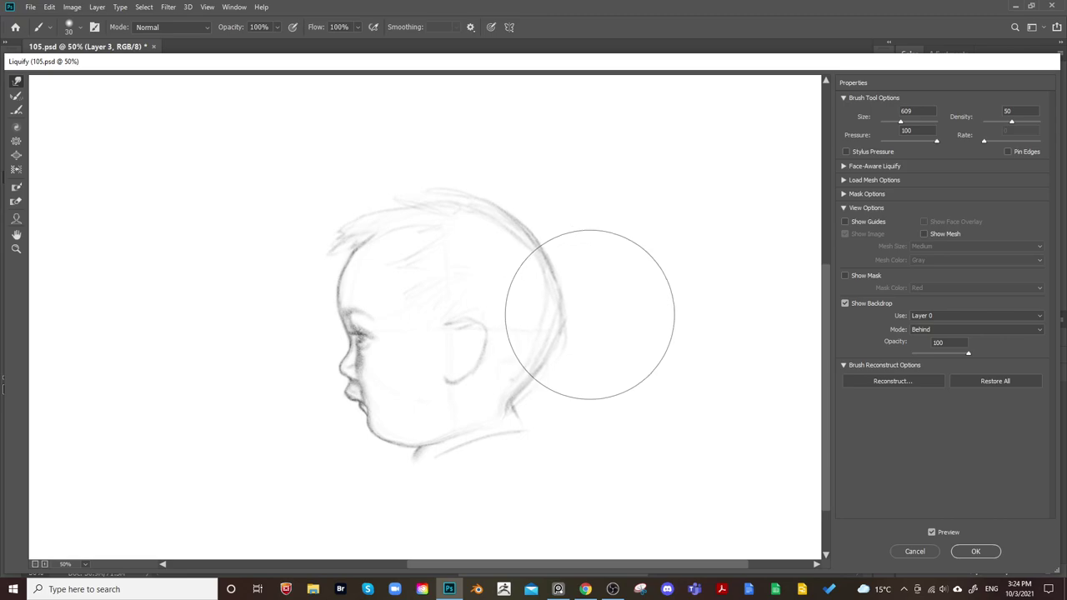
mouse_move(662, 309)
mouse_down()
mouse_move(680, 289)
mouse_move(636, 288)
mouse_up()
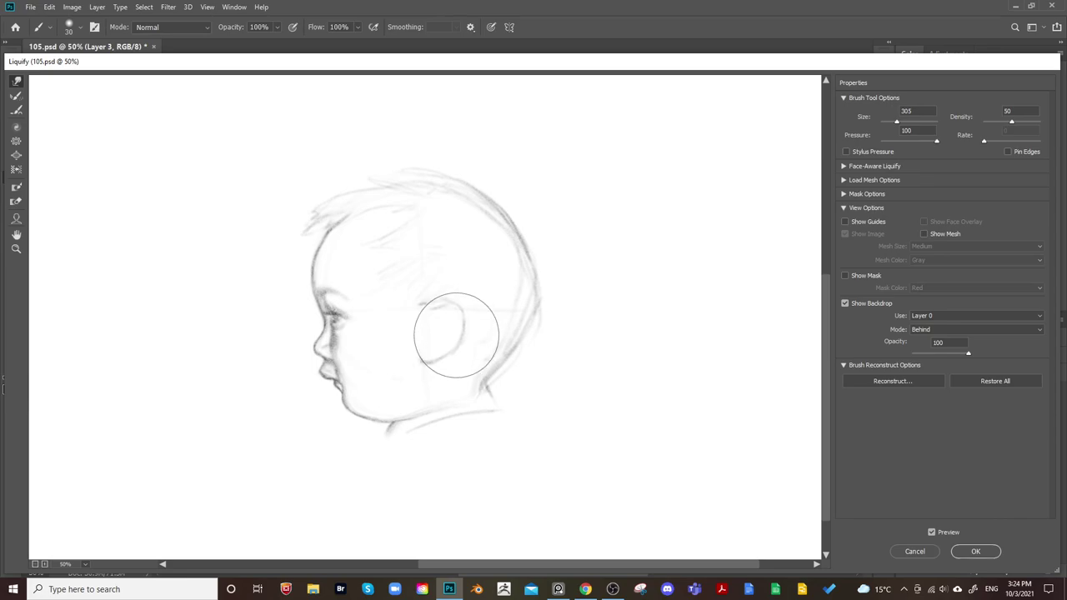
Adjust the baby's ear, nape, forehead and brow with a warp brush of size 305 and apply the Liquify changes
drag(635, 224, 695, 262)
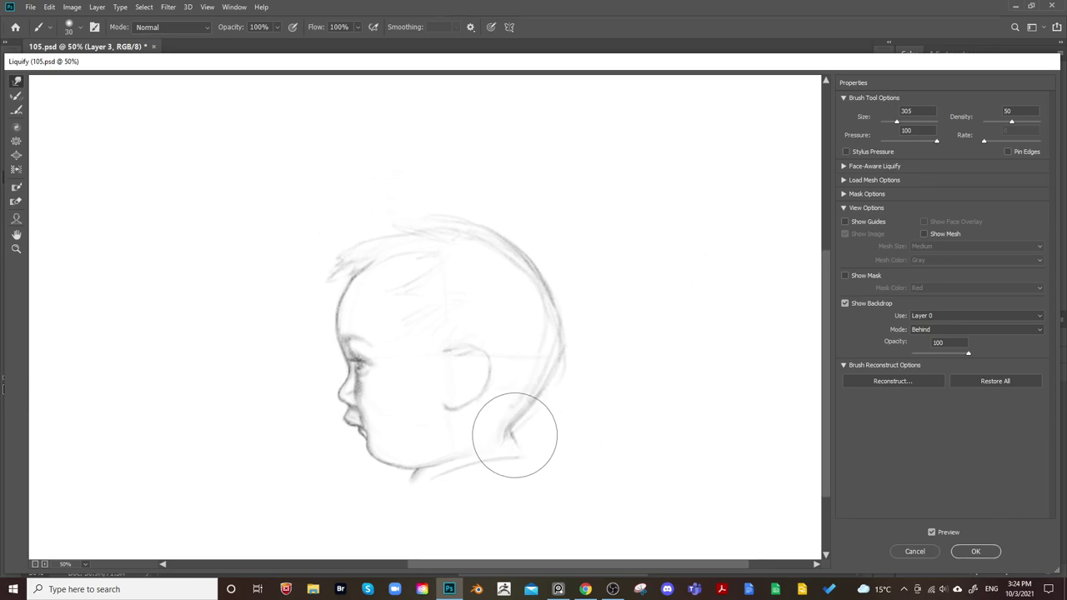
drag(514, 433, 522, 436)
drag(659, 389, 679, 397)
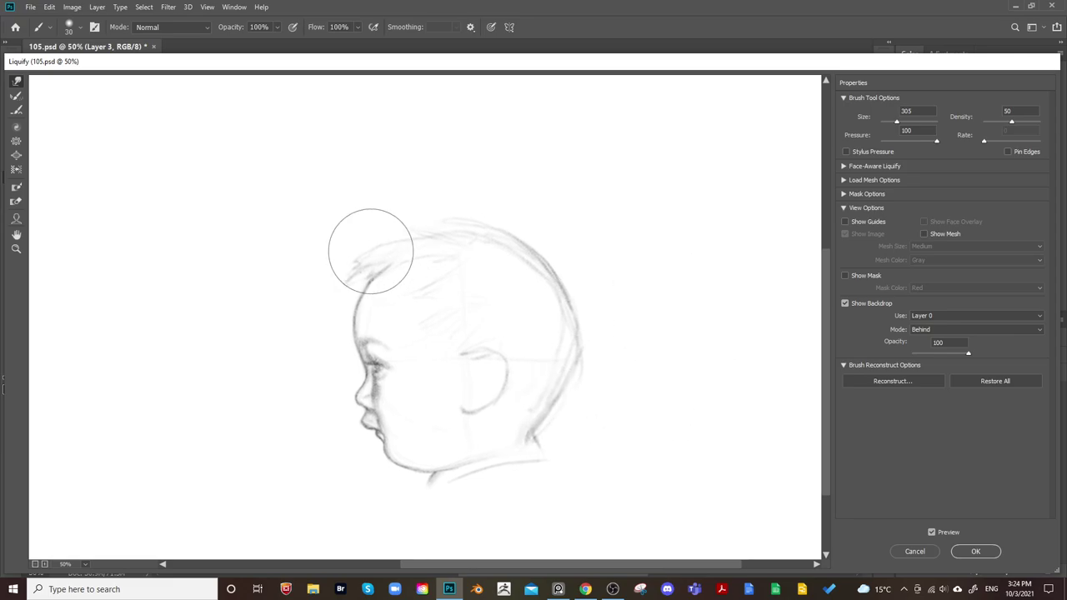
mouse_move(312, 286)
mouse_down()
mouse_move(389, 208)
mouse_move(340, 245)
mouse_up()
mouse_move(451, 240)
mouse_down()
mouse_move(376, 305)
mouse_move(412, 252)
mouse_move(488, 198)
mouse_up()
key(ctrl+minus)
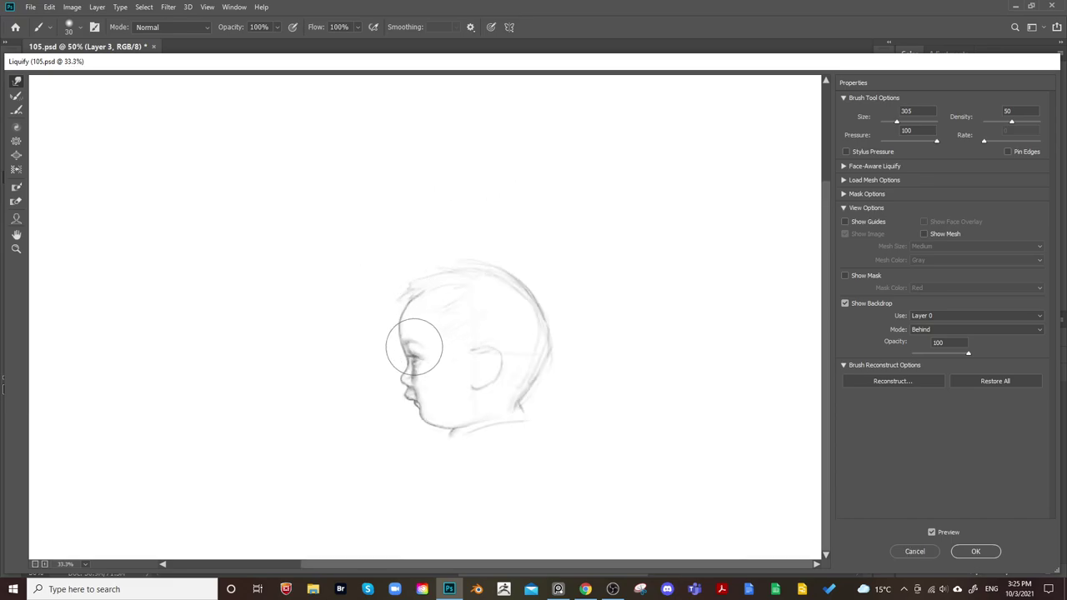
mouse_move(415, 349)
mouse_down()
mouse_move(440, 319)
mouse_move(427, 332)
mouse_up()
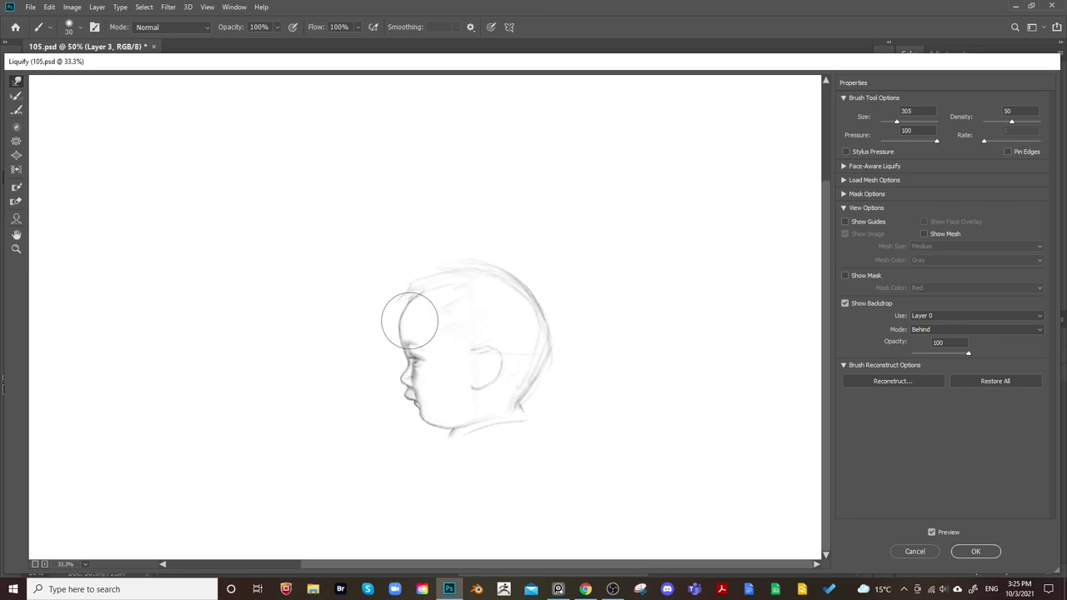
click(977, 548)
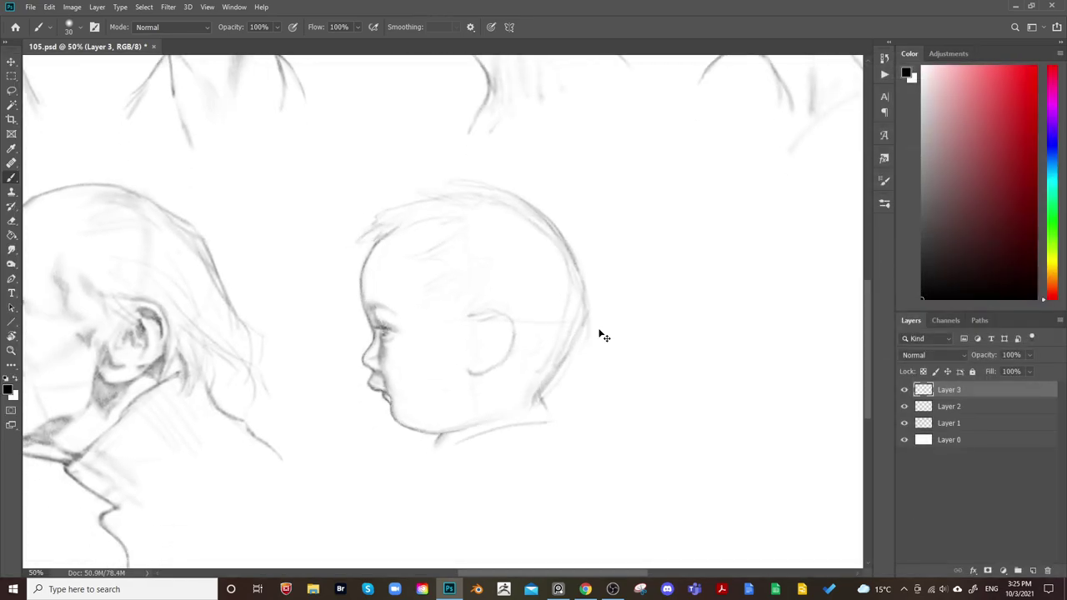
Flip the canvas horizontally and warp the baby's head layer to push the crown upward and the back of the skull outward
key(ctrl+shift+h)
drag(482, 317, 793, 363)
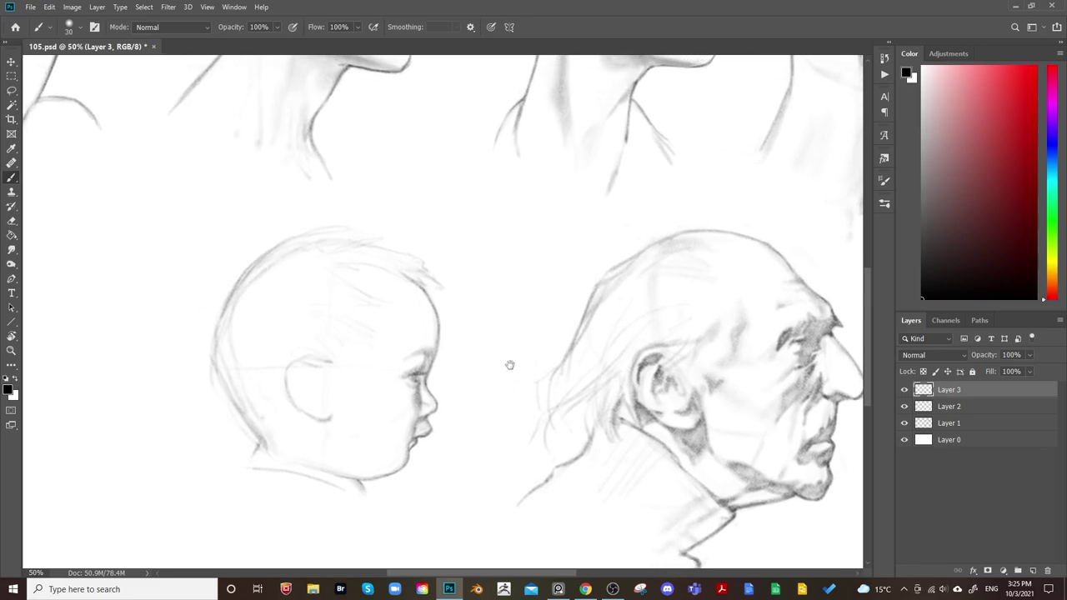
key(ctrl+t)
click(571, 27)
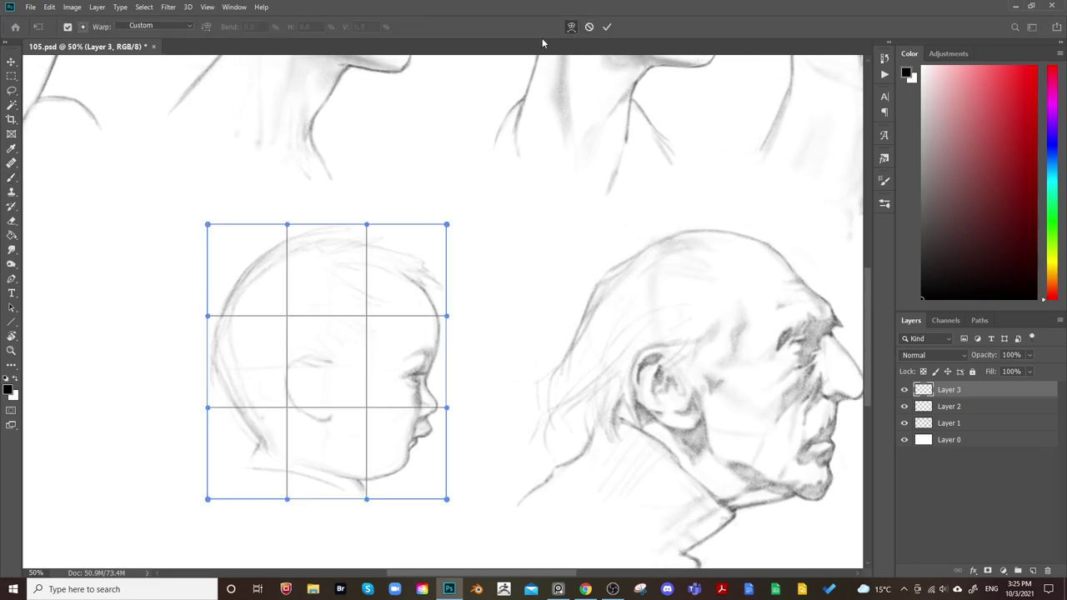
drag(219, 278, 207, 281)
drag(433, 236, 423, 233)
mouse_move(192, 292)
mouse_down()
mouse_move(203, 286)
mouse_move(195, 289)
mouse_up()
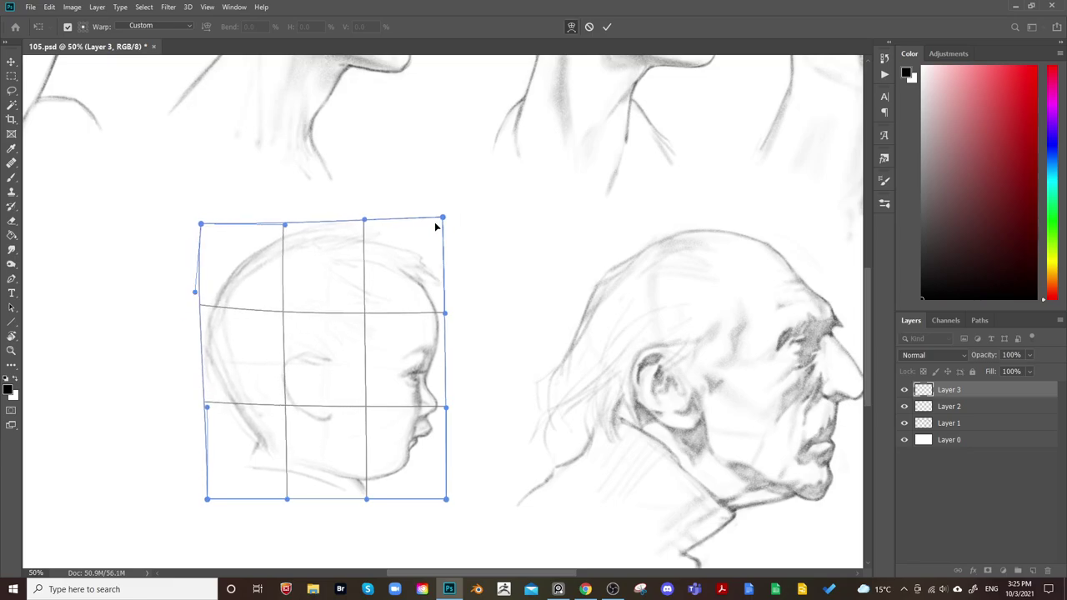
drag(285, 224, 280, 214)
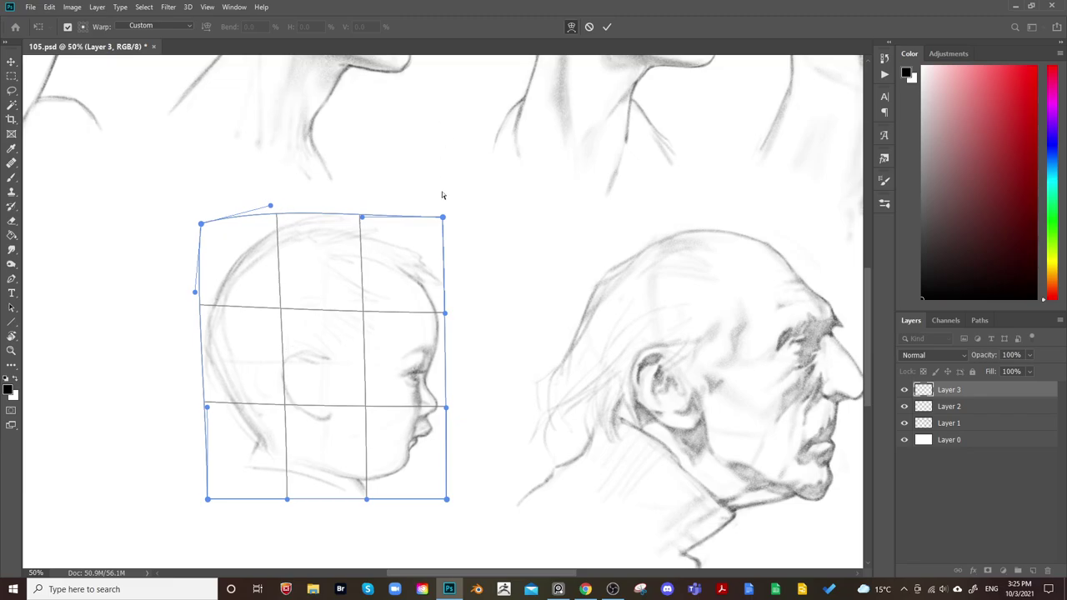
drag(444, 500, 446, 497)
key(Return)
Check the warped head against the neighbouring profiles and flip the canvas back horizontally
key(ctrl+minus)
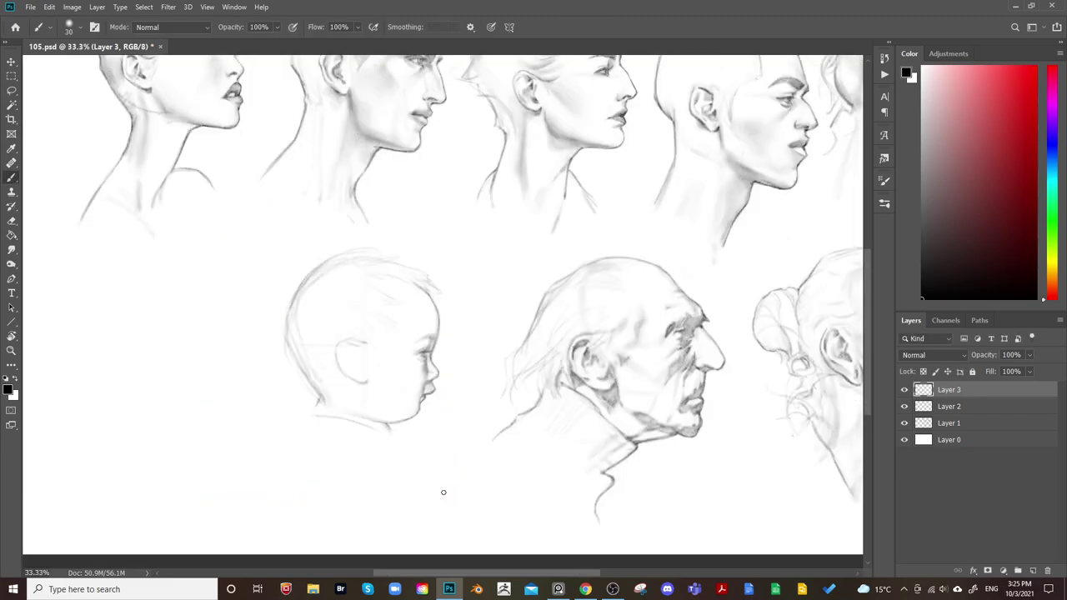
scroll(583, 433, down, 2)
key(ctrl+shift+h)
mouse_move(692, 407)
mouse_down()
mouse_move(525, 458)
mouse_move(450, 420)
mouse_up()
key(ctrl+plus)
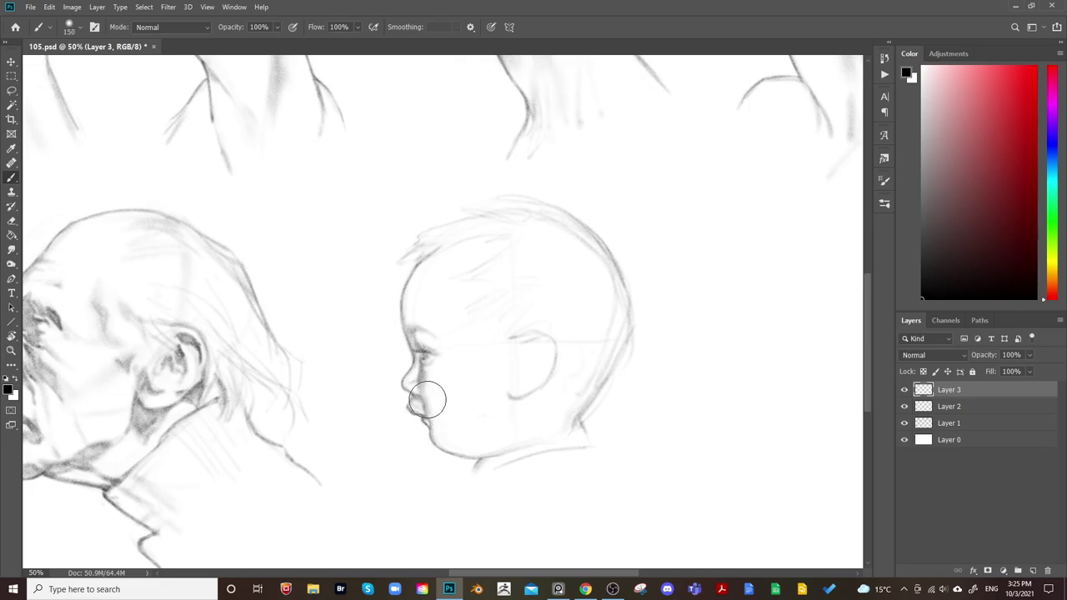
Shade the baby's chin and underside of the jaw with soft brush strokes, varying the brush size up to 150
key(bracketright)
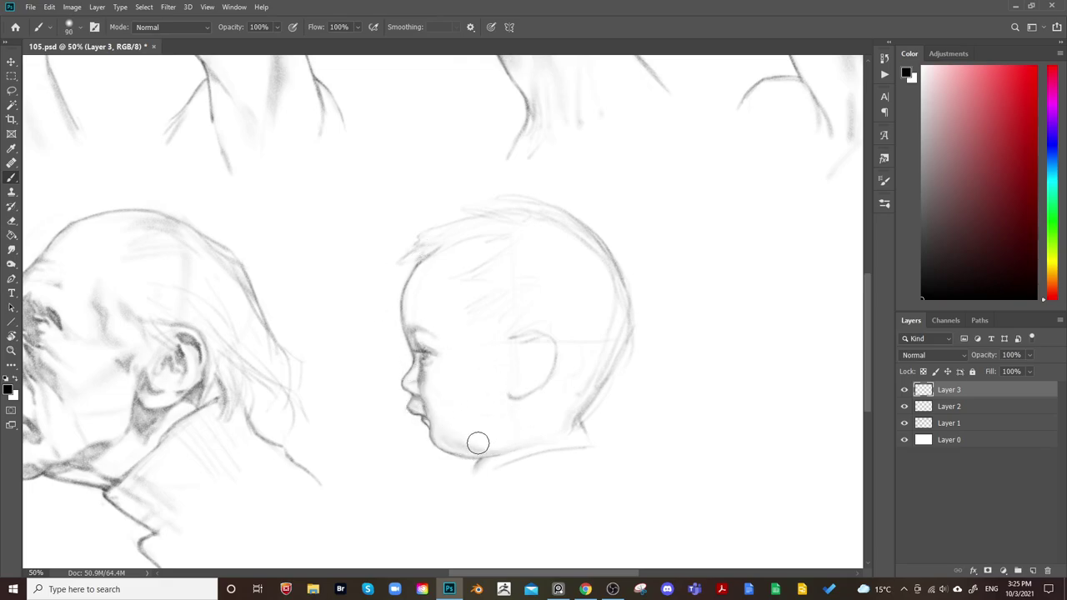
key(bracketright)
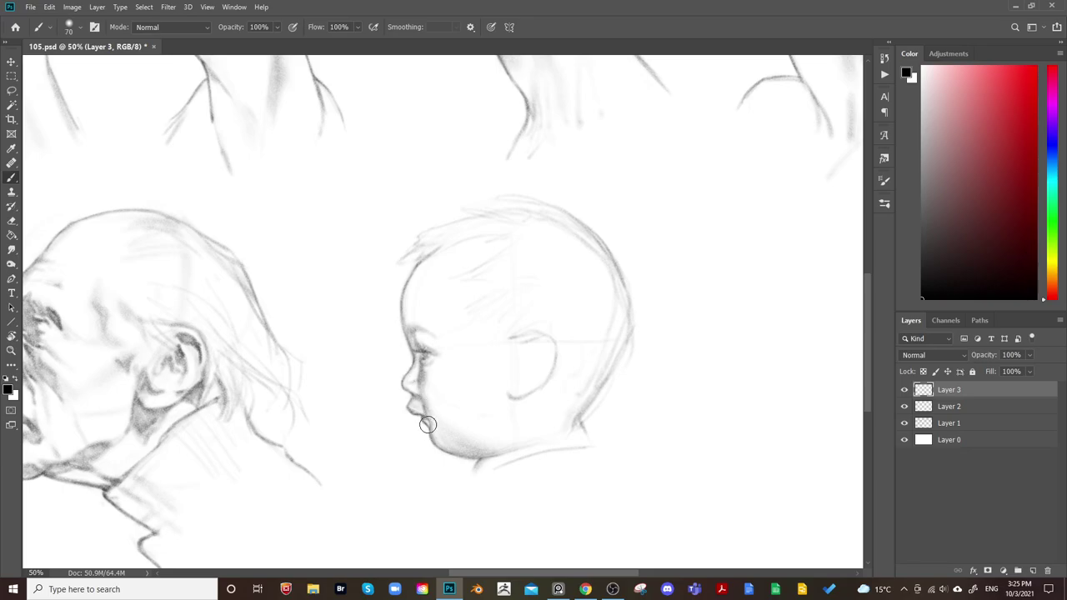
key(bracketright)
key(bracketright)
key(bracketright)
key(bracketright)
key(bracketright)
key(bracketright)
key(bracketright)
key(bracketleft)
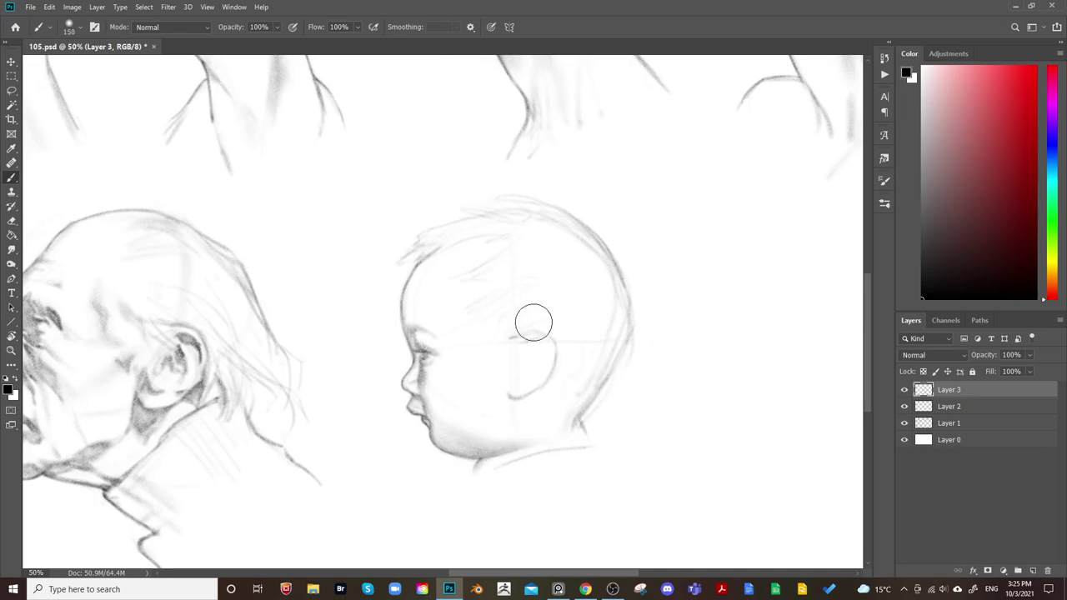
Lighten and blend the shading on the baby's cheek and jaw with a large soft eraser, sizes 300 to 250
key(e)
key(bracketright)
key(bracketright)
key(bracketright)
key(bracketright)
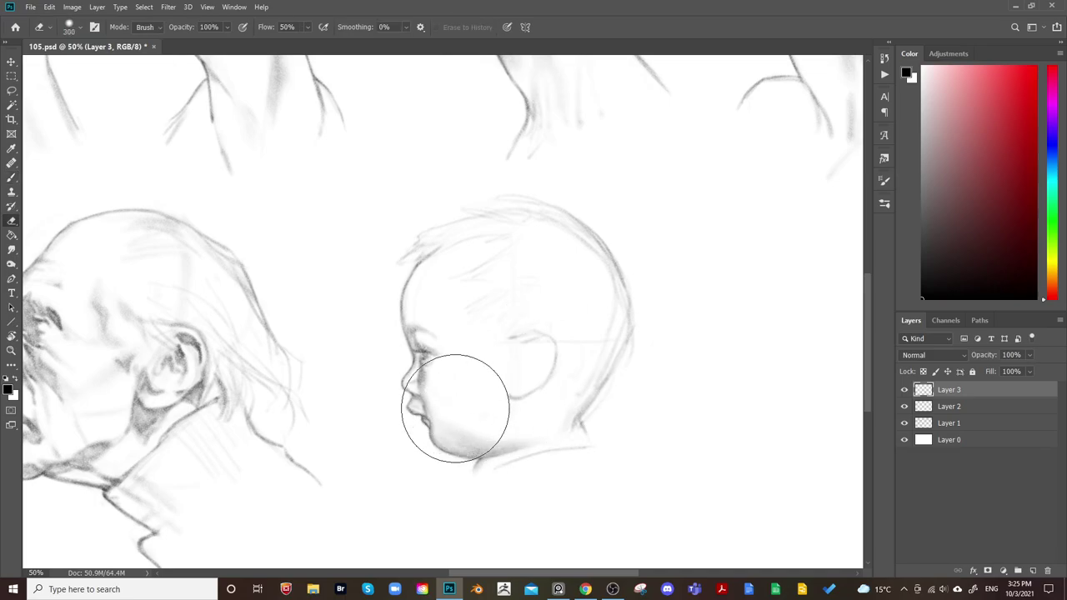
key(bracketleft)
key(bracketleft)
key(bracketleft)
key(bracketleft)
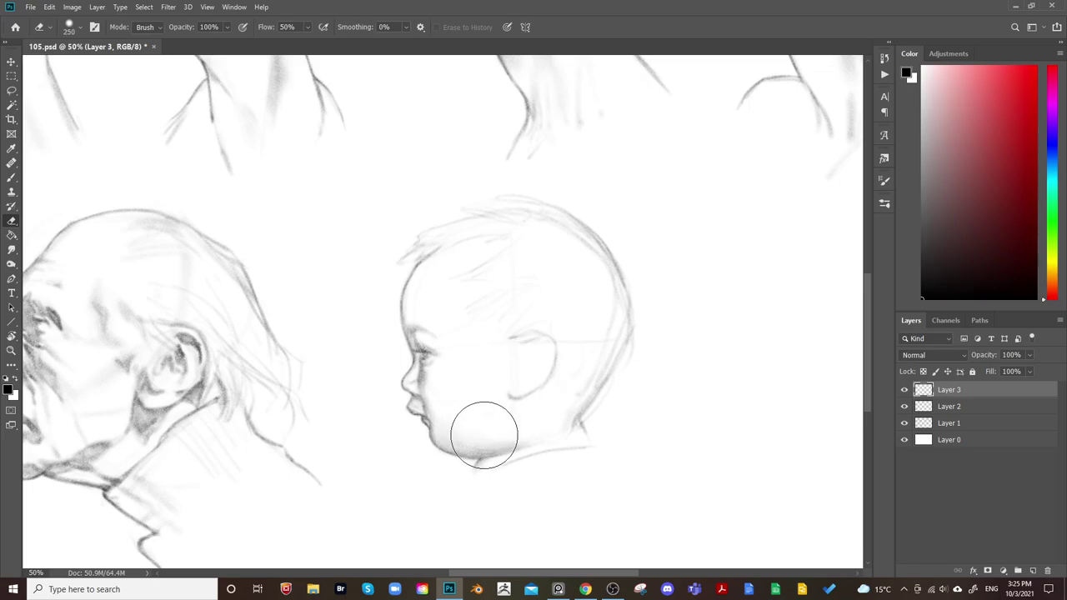
Build up soft shading around the baby's brow, eye socket and nose with varying brush sizes
mouse_move(705, 342)
mouse_down()
mouse_move(657, 314)
mouse_move(721, 305)
mouse_up()
key(b)
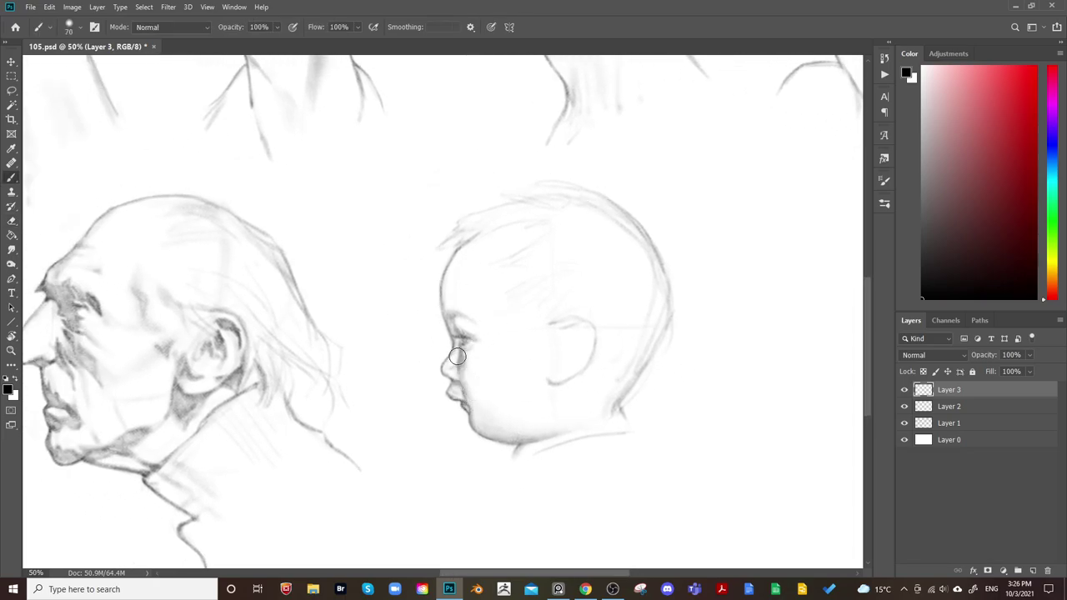
key(bracketright)
key(bracketright)
key(bracketleft)
key(bracketleft)
key(bracketleft)
key(bracketleft)
key(bracketright)
key(bracketright)
key(bracketright)
key(bracketright)
key(bracketright)
key(bracketleft)
key(bracketleft)
key(bracketleft)
key(bracketleft)
Soften the shading around the baby's eye with the eraser, starting at size 200, and return to a size 40 brush
key(e)
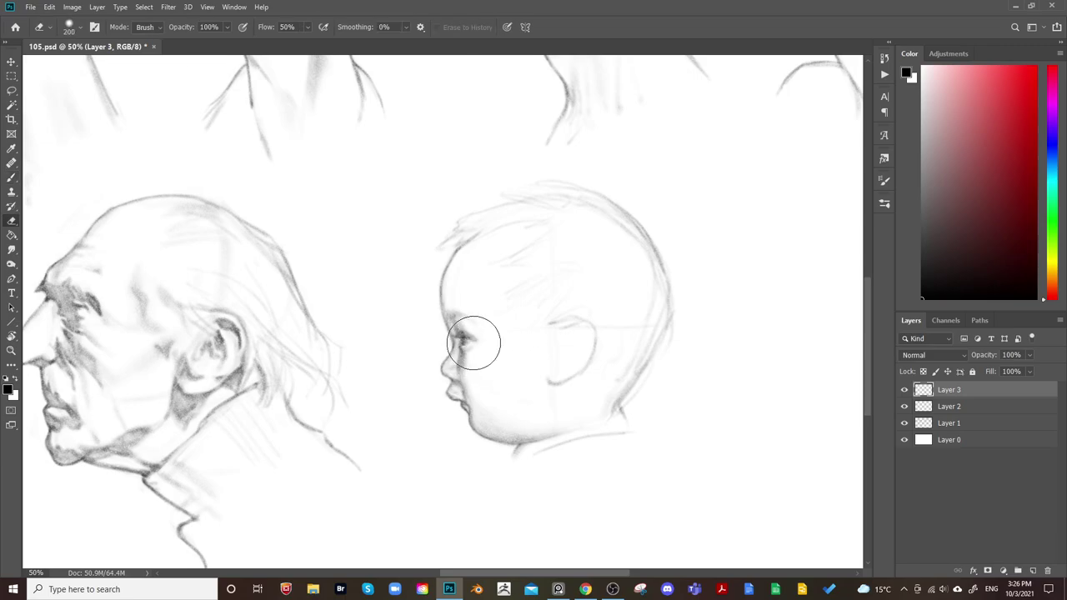
key(bracketleft)
key(bracketleft)
key(bracketleft)
key(bracketleft)
key(b)
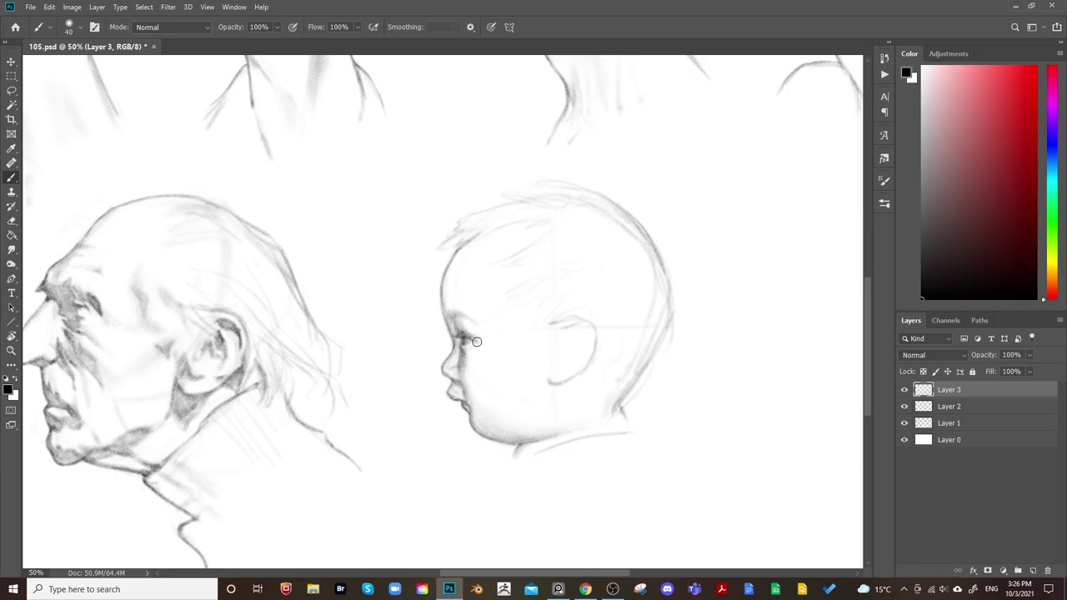
Refine the shading around the baby's eye and nose, alternating the soft brush with a size 70 eraser
key(e)
drag(538, 291, 545, 259)
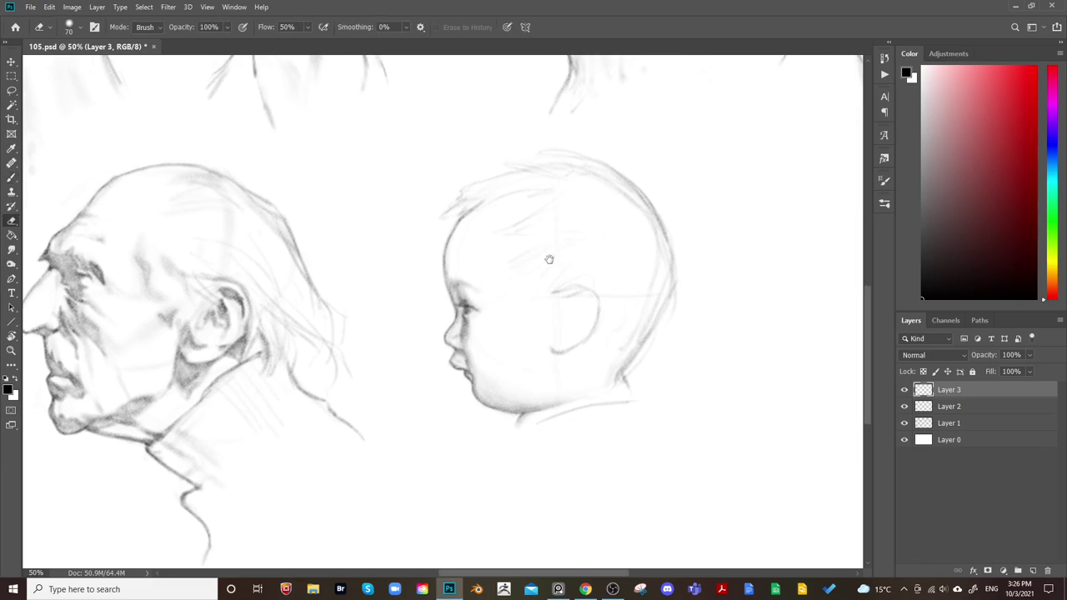
key(b)
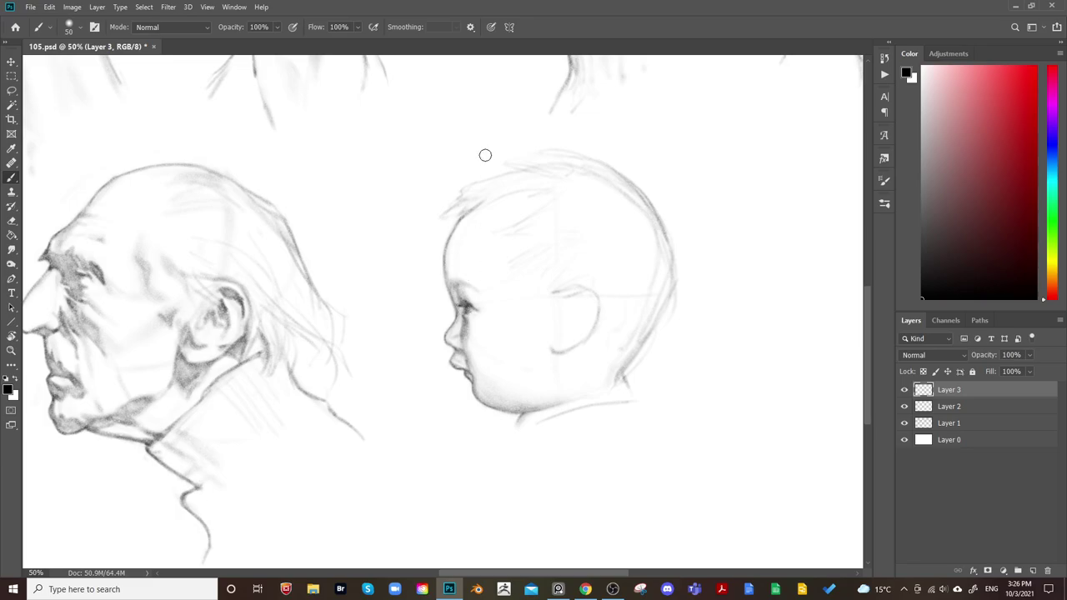
key(bracketright)
key(bracketright)
key(bracketright)
key(e)
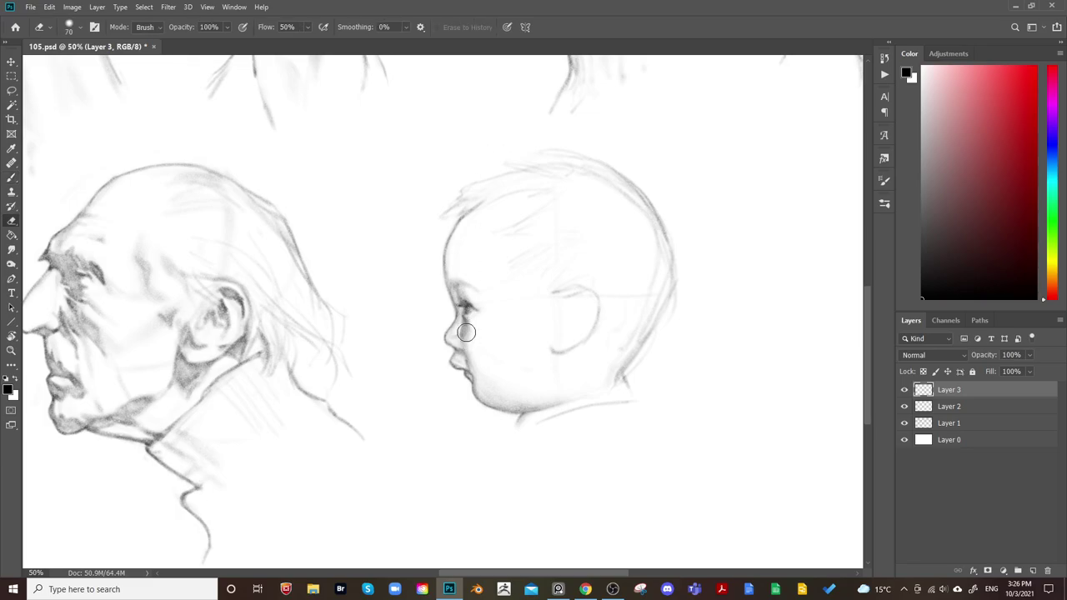
scroll(521, 280, down, 2)
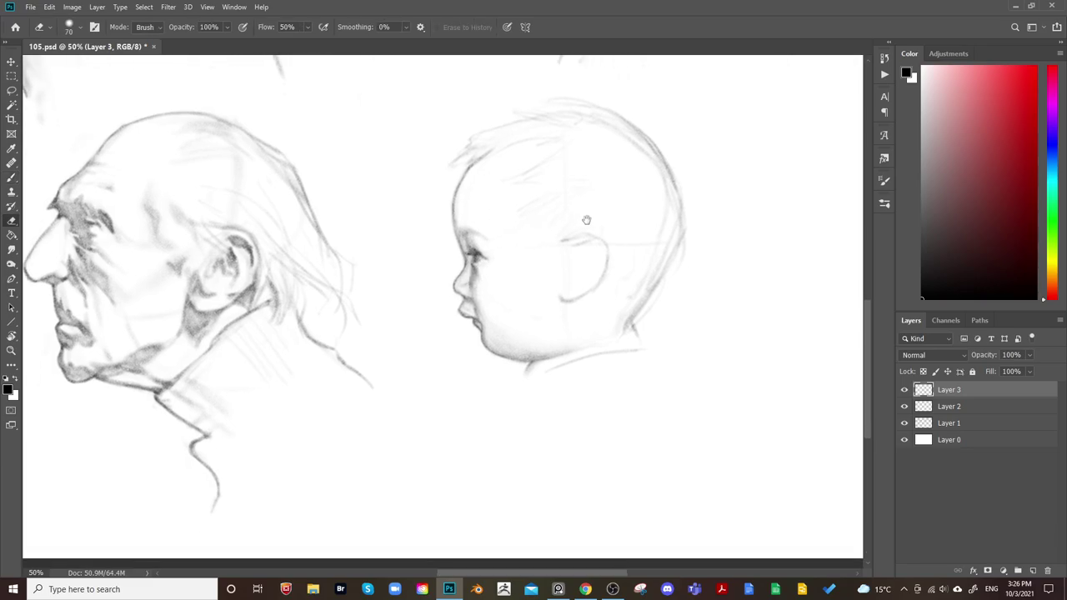
Flip the canvas horizontally to check the whole sheet of heads in mirror view, and flip it back
key(ctrl+minus)
key(ctrl+minus)
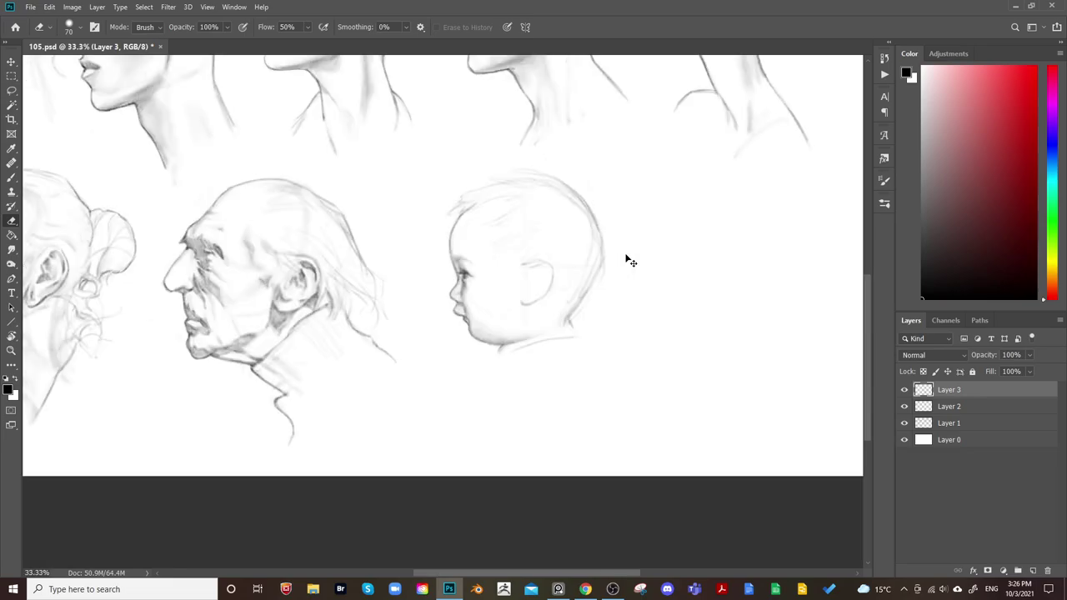
key(F2)
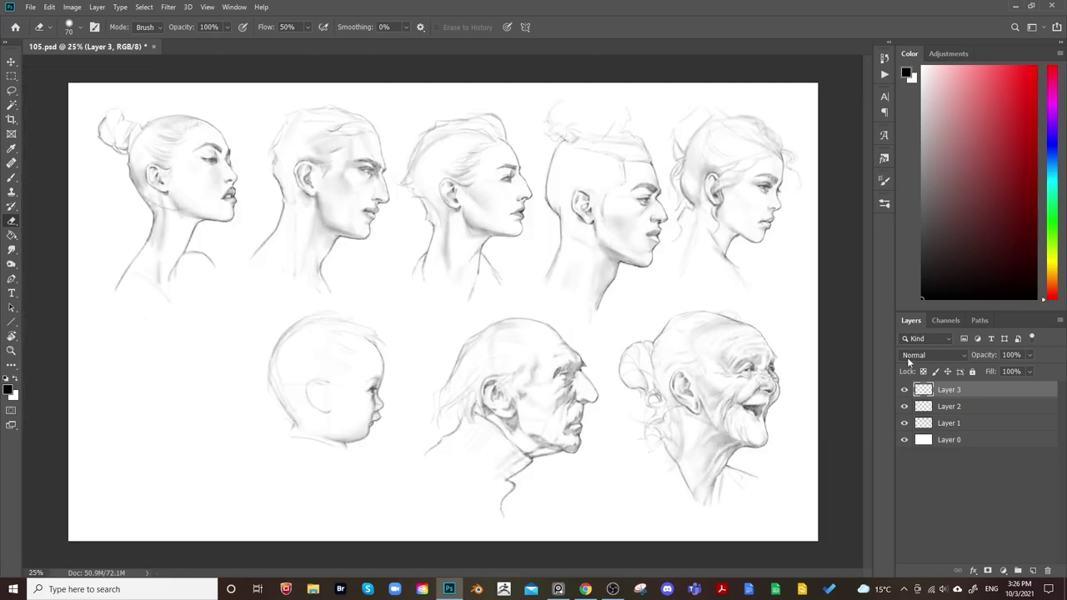
key(ctrl+shift+h)
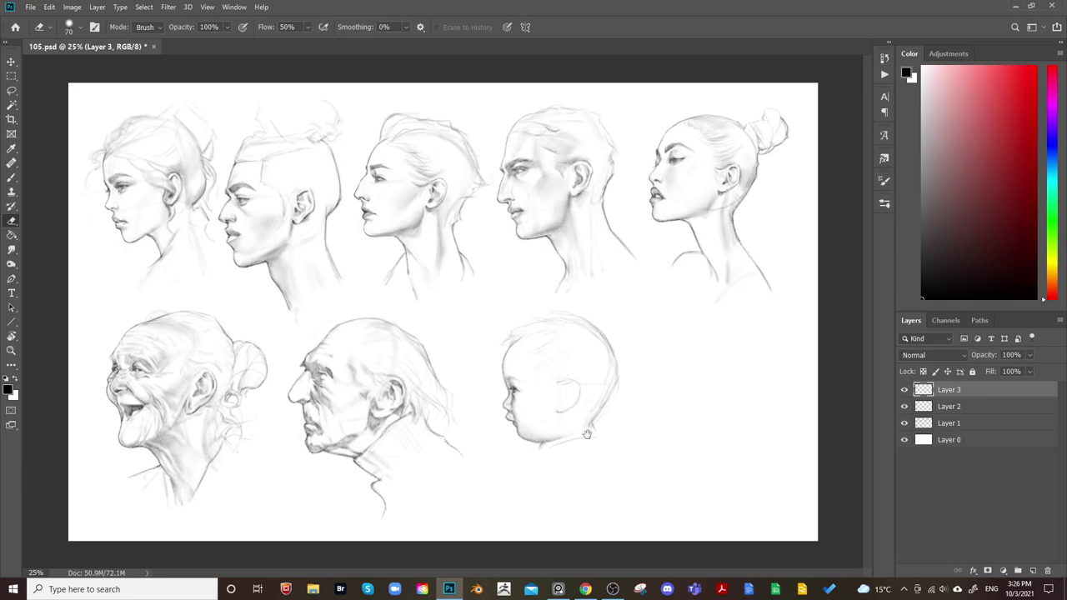
Refine the baby's nose and upper lip contour with a size 25 brush and a size 70 eraser
key(b)
key(ctrl+plus)
key(ctrl+plus)
mouse_move(654, 482)
mouse_down()
mouse_move(623, 460)
mouse_move(549, 354)
mouse_up()
key(bracketleft)
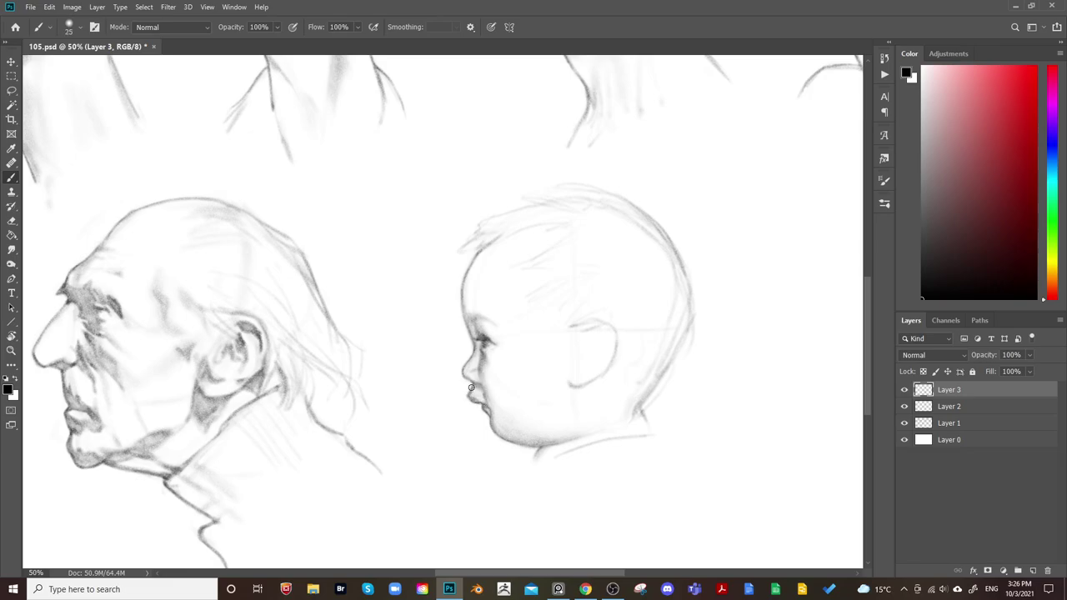
key(e)
drag(469, 387, 461, 398)
key(b)
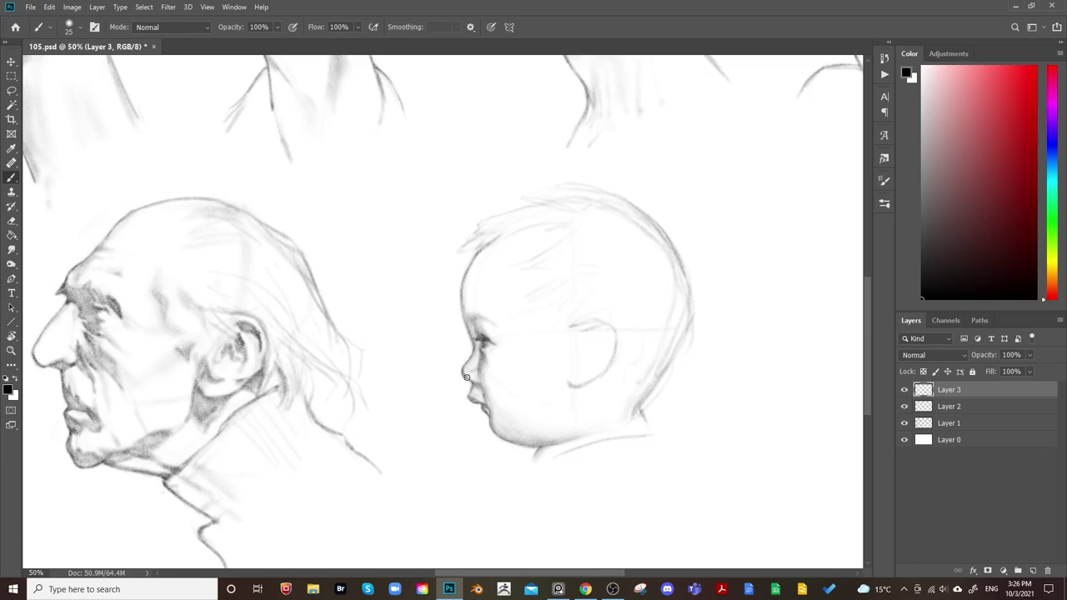
key(e)
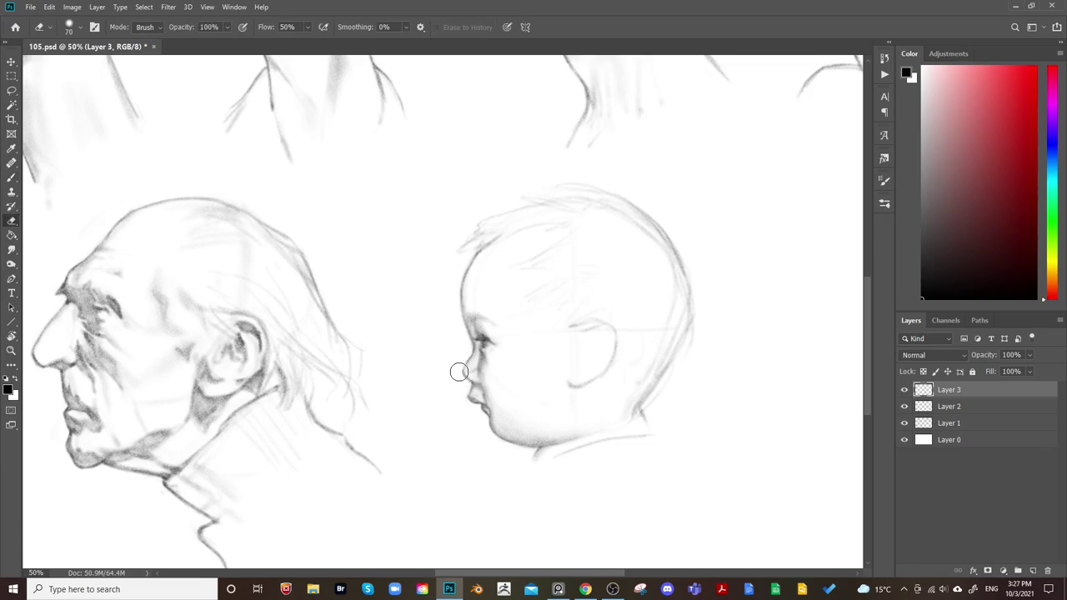
key(b)
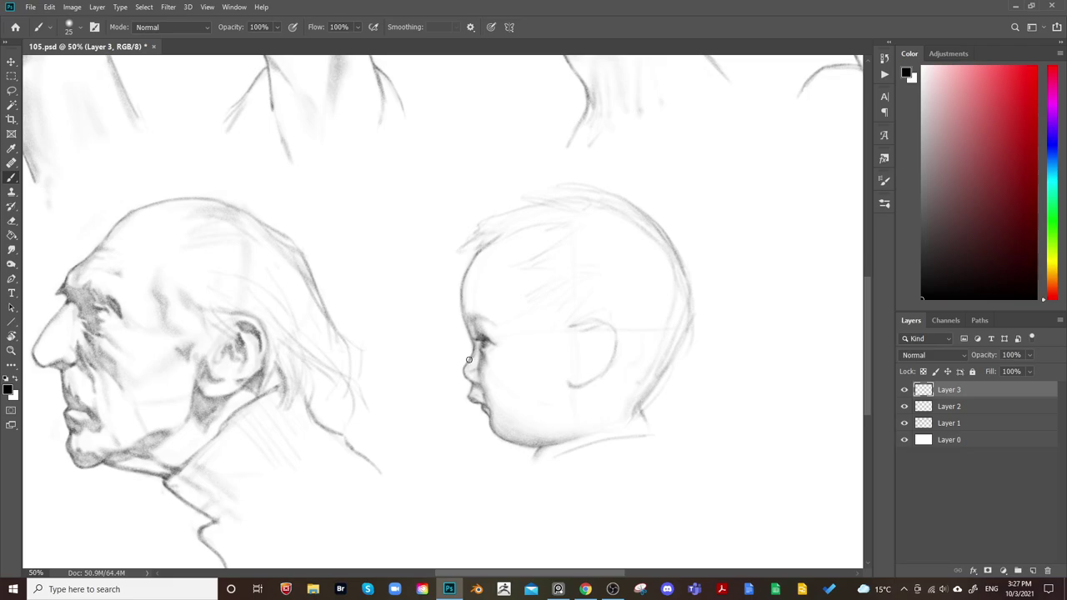
key(e)
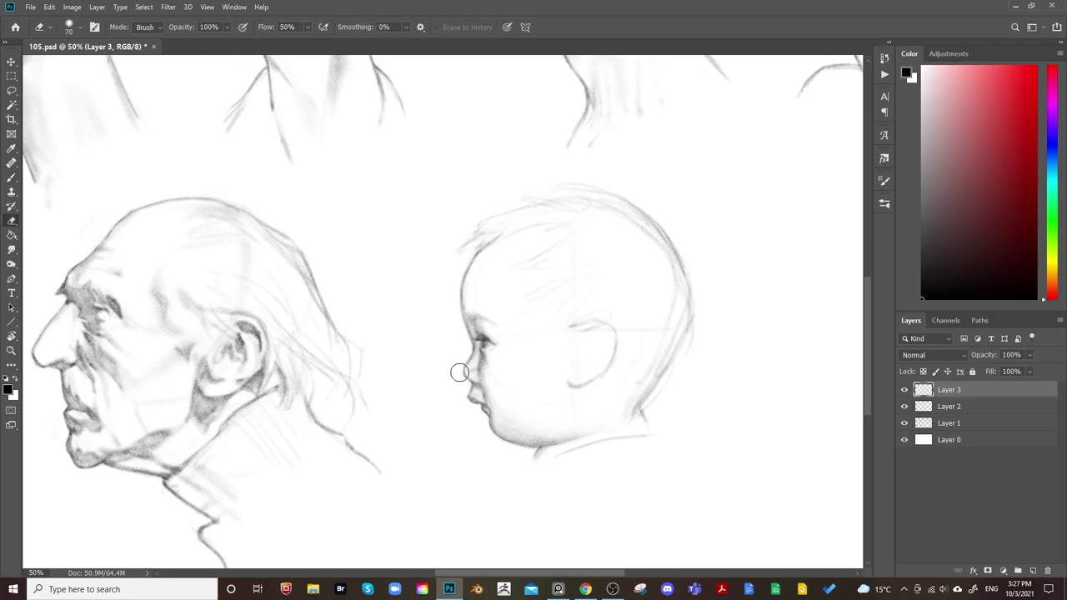
Touch up the shading between the baby's nose and mouth with the size 25 brush and the soft eraser
key(ctrl+minus)
key(ctrl+minus)
key(ctrl+plus)
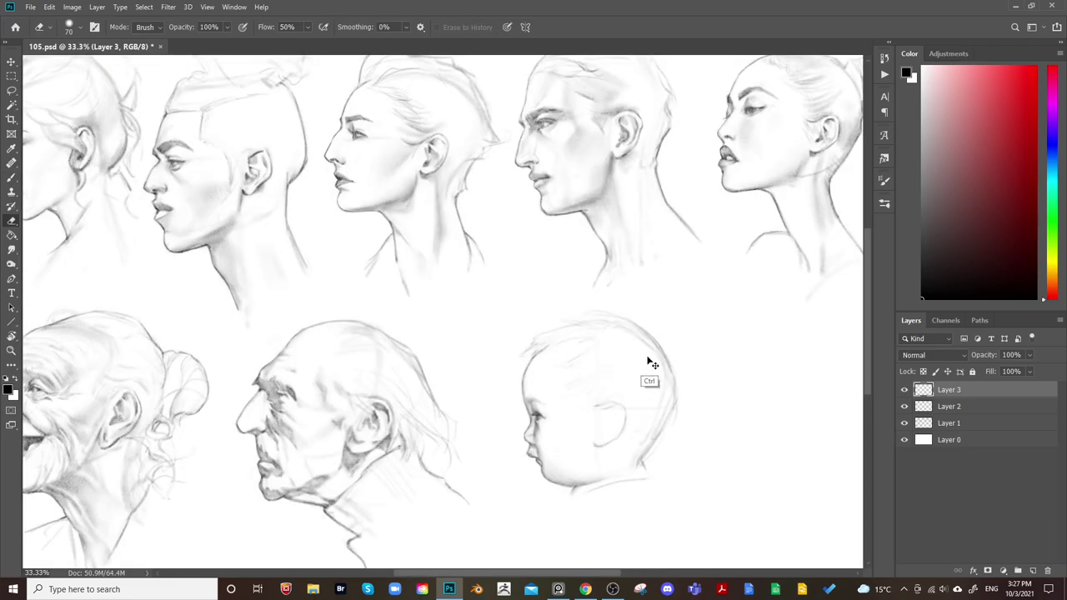
key(ctrl+plus)
drag(583, 455, 454, 331)
key(b)
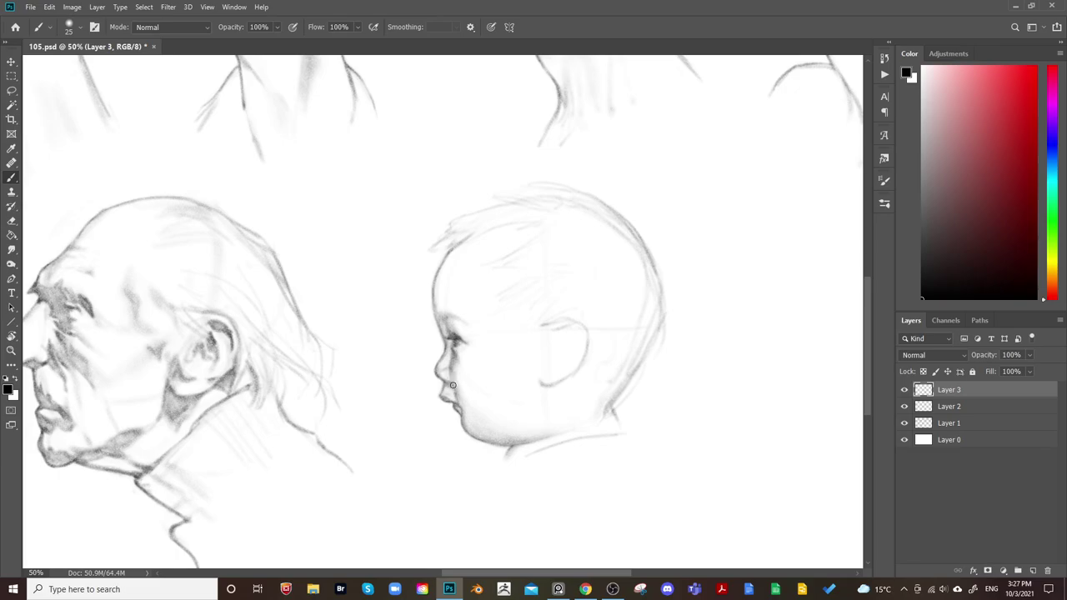
key(e)
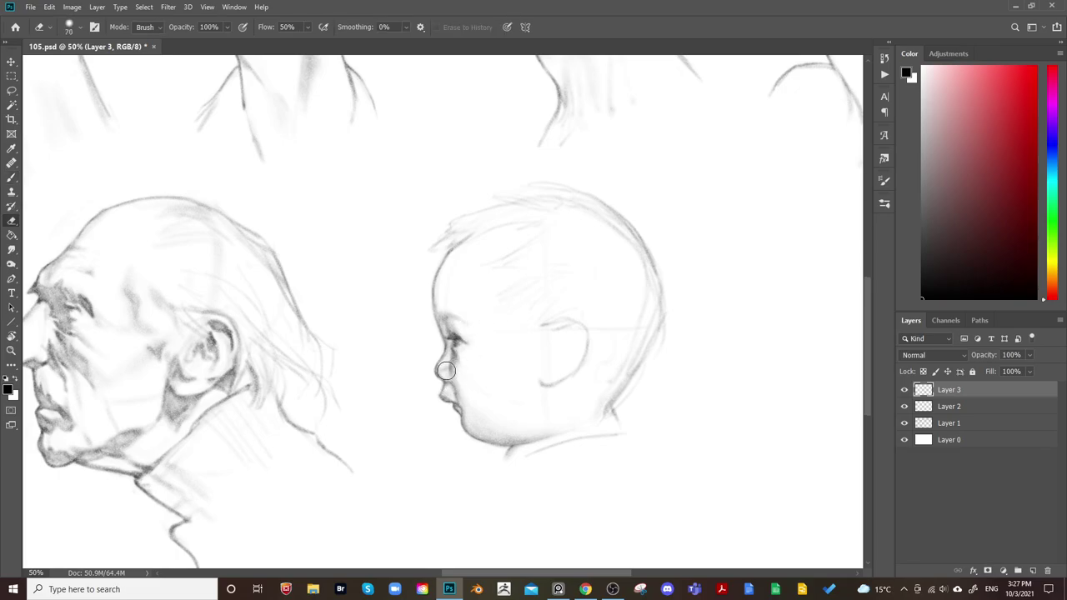
key(b)
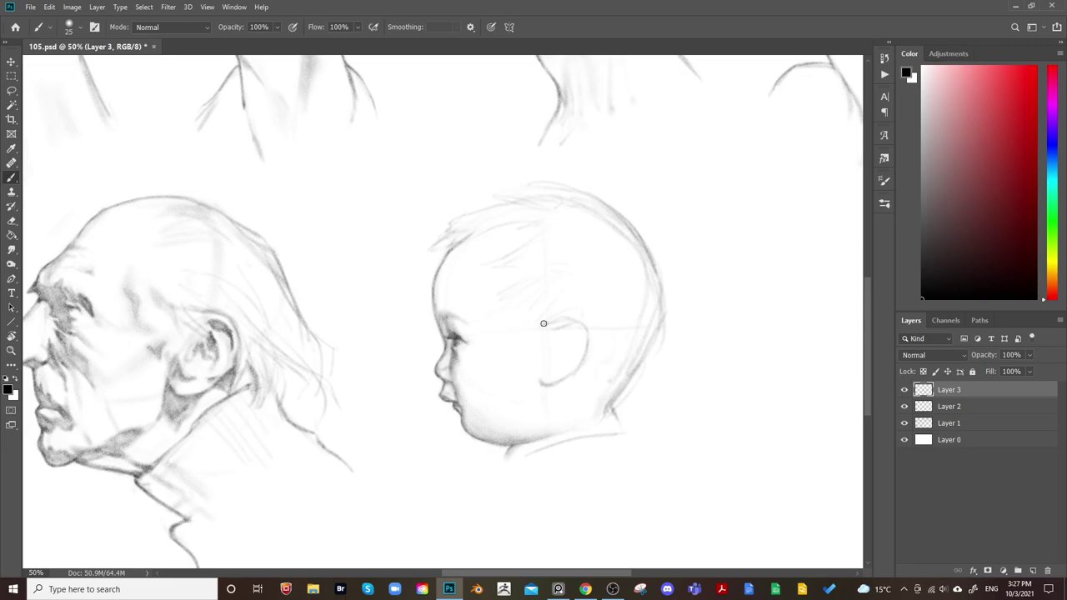
Check the baby's proportions against the other heads by mirroring the canvas and restoring its original orientation
key(ctrl+minus)
key(ctrl+minus)
key(ctrl+shift+h)
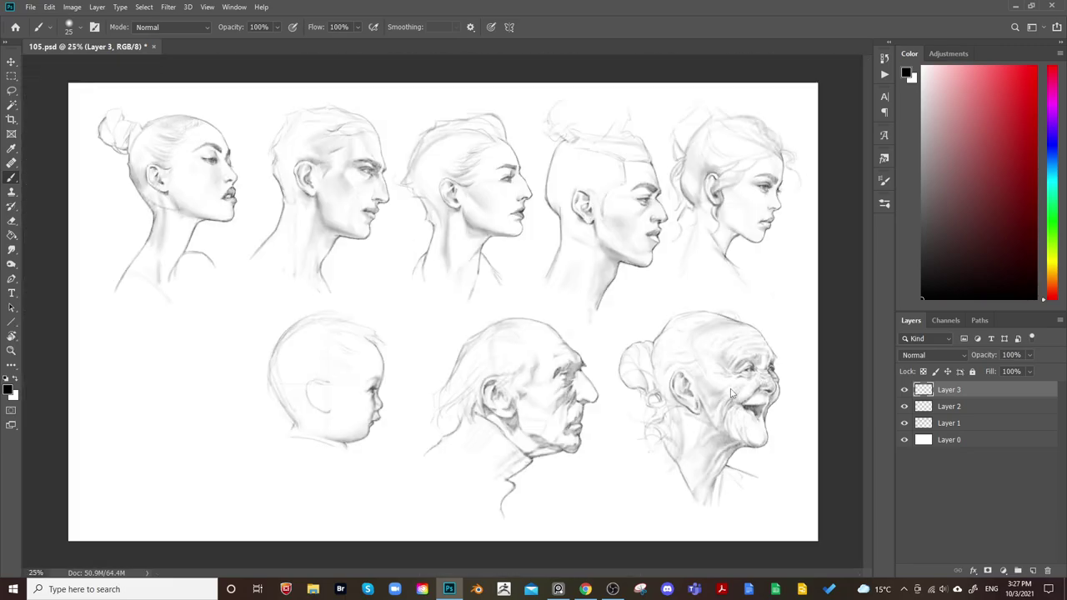
key(ctrl+shift+h)
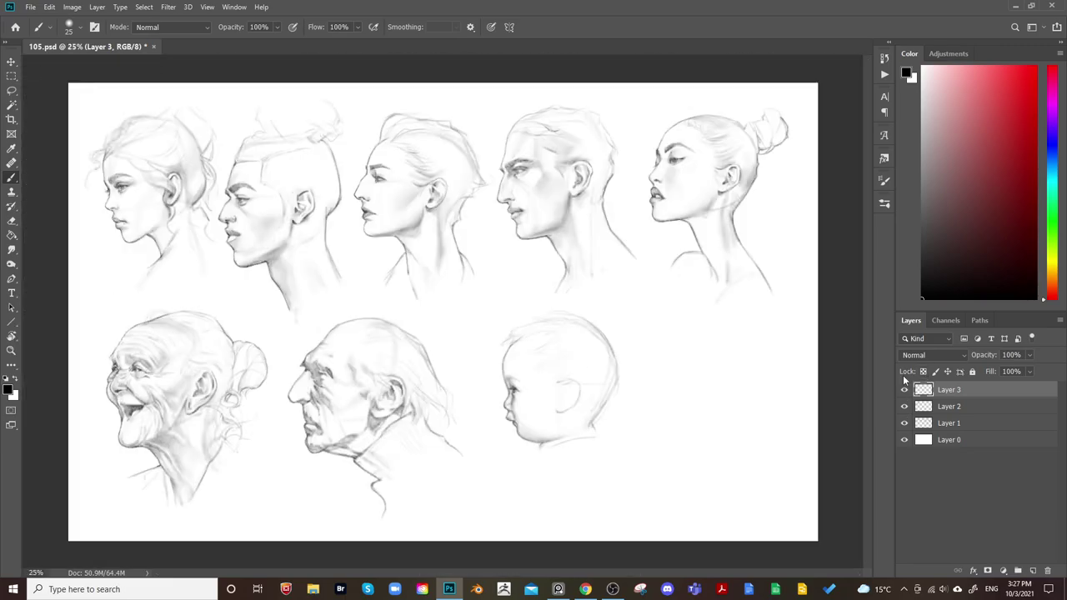
Handwrite the note "BABIES ARE HARD" with a small sad face in the blank area behind the baby's head
key(ctrl+plus)
drag(671, 381, 469, 307)
mouse_move(591, 333)
mouse_down()
mouse_move(607, 305)
mouse_move(625, 319)
mouse_move(640, 311)
mouse_up()
drag(645, 297, 638, 315)
key(ctrl+z)
key(ctrl+z)
drag(642, 298, 653, 310)
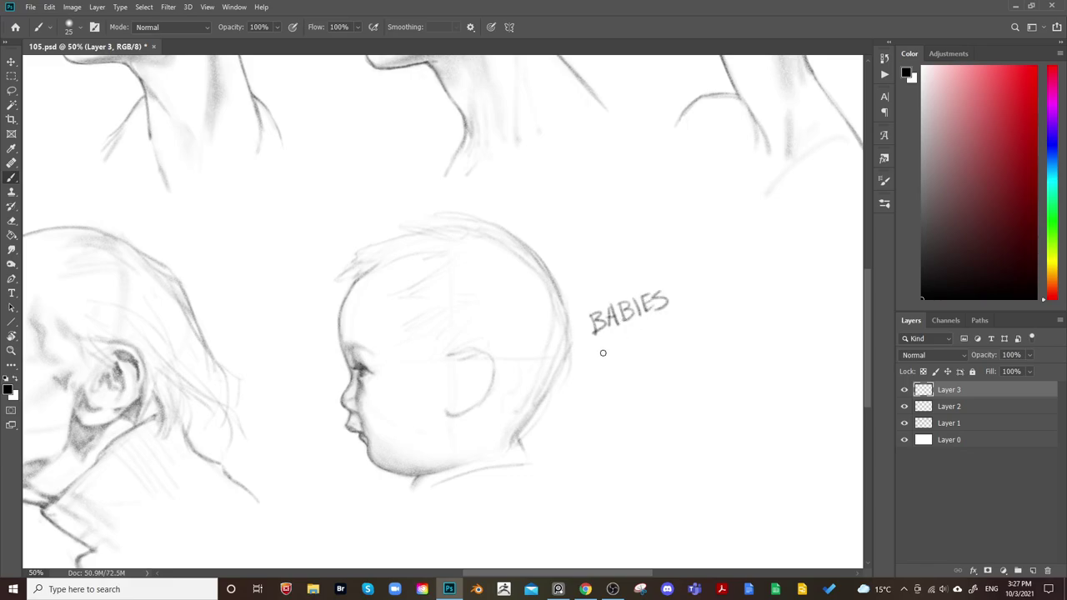
mouse_move(604, 361)
mouse_down()
mouse_move(631, 352)
mouse_move(629, 337)
mouse_move(658, 342)
mouse_up()
mouse_move(669, 318)
mouse_down()
mouse_move(672, 338)
mouse_move(707, 322)
mouse_up()
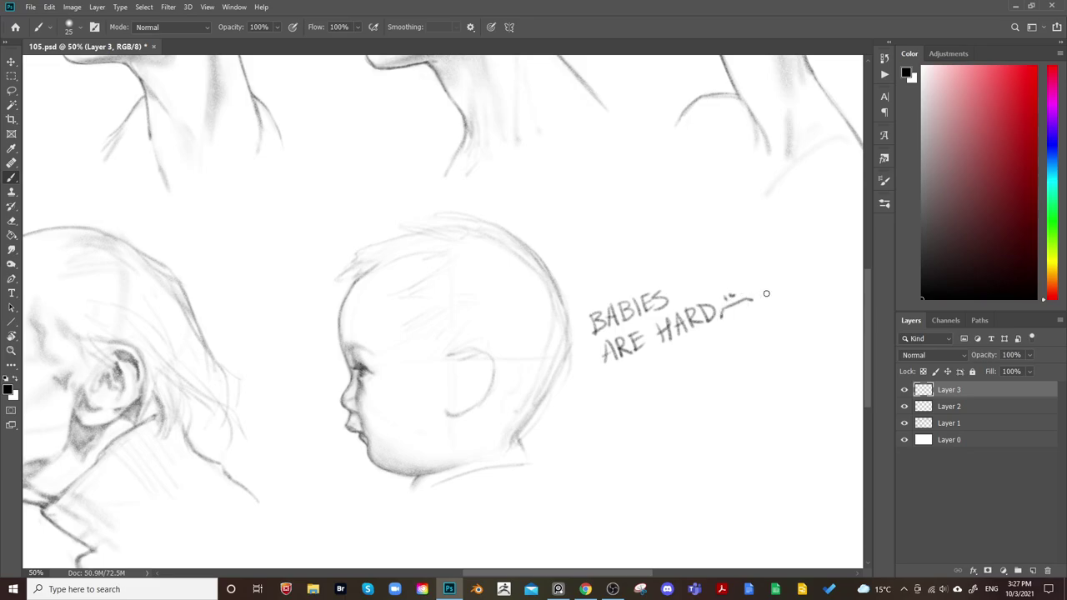
Lasso the handwritten note beside the baby's head, delete it and clear the selection
drag(784, 292, 673, 301)
key(l)
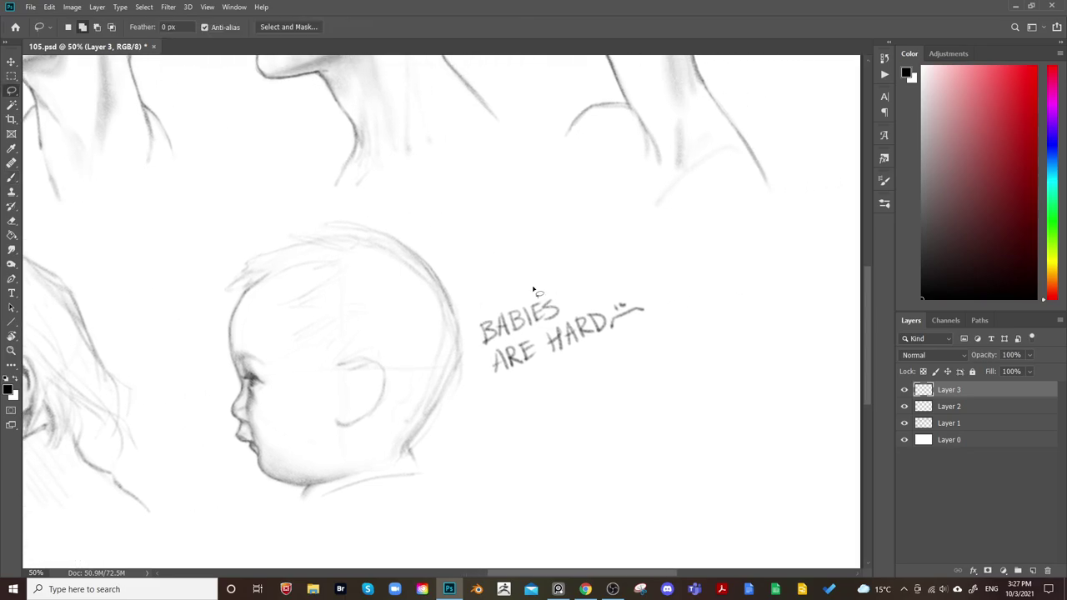
mouse_move(538, 284)
mouse_down()
mouse_move(482, 357)
mouse_move(682, 280)
mouse_up()
key(Delete)
key(ctrl+d)
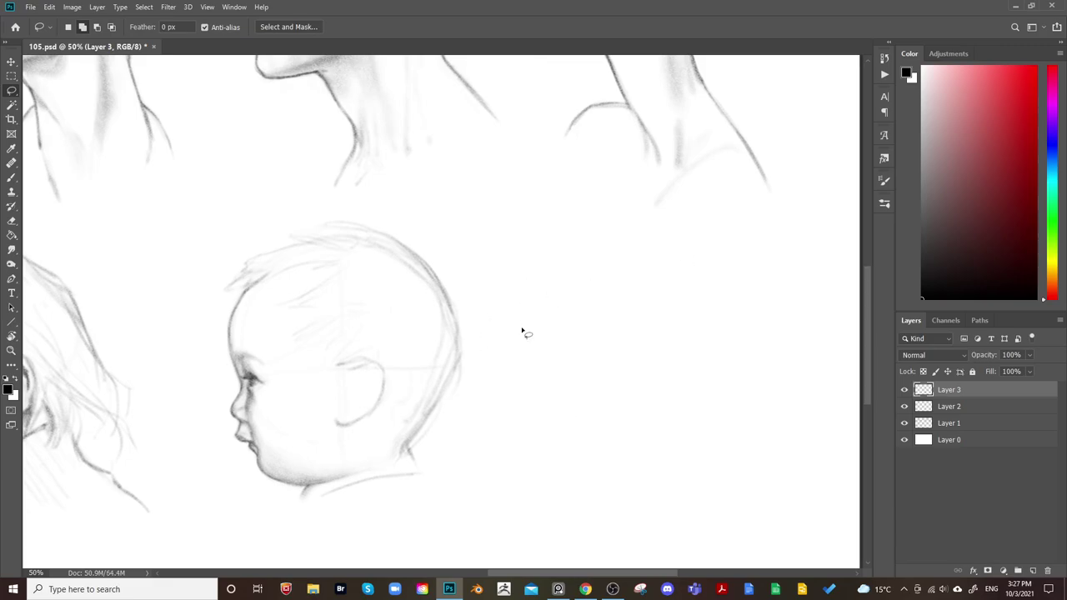
Draw the baby's earlobe and block in the inner ear shadows with brush sizes from 25 to 45
key(b)
mouse_move(475, 384)
mouse_down()
mouse_move(500, 364)
mouse_move(616, 343)
mouse_up()
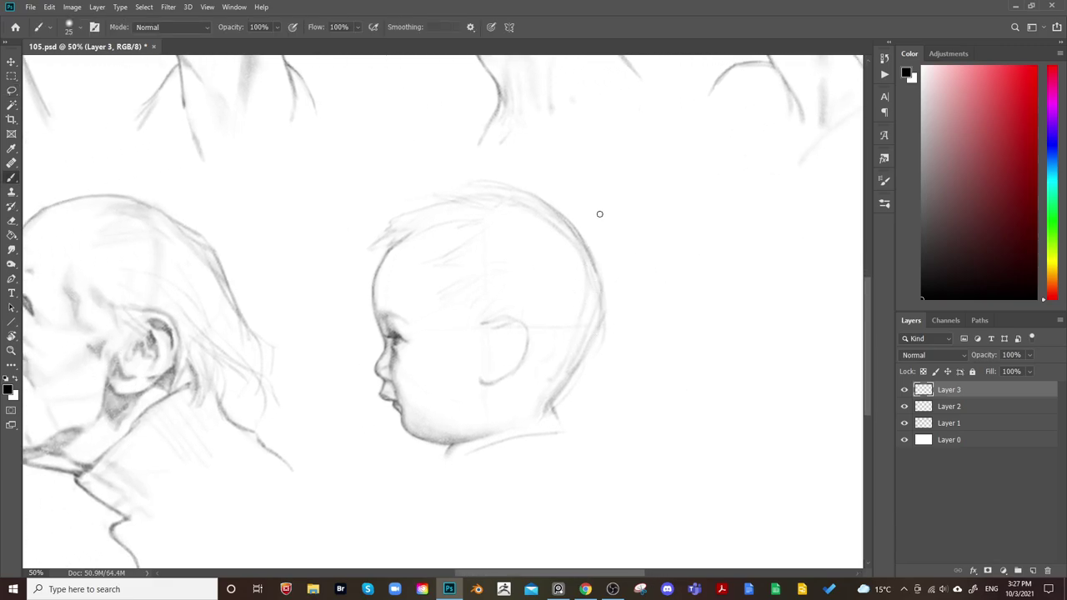
drag(480, 380, 521, 365)
key(])
key(])
click(488, 339)
key(bracketleft)
key(bracketright)
mouse_move(492, 356)
mouse_down()
mouse_move(522, 343)
mouse_move(505, 325)
mouse_move(515, 317)
mouse_move(497, 333)
mouse_move(513, 325)
mouse_move(526, 343)
mouse_move(488, 376)
mouse_up()
key(bracketright)
key(bracketleft)
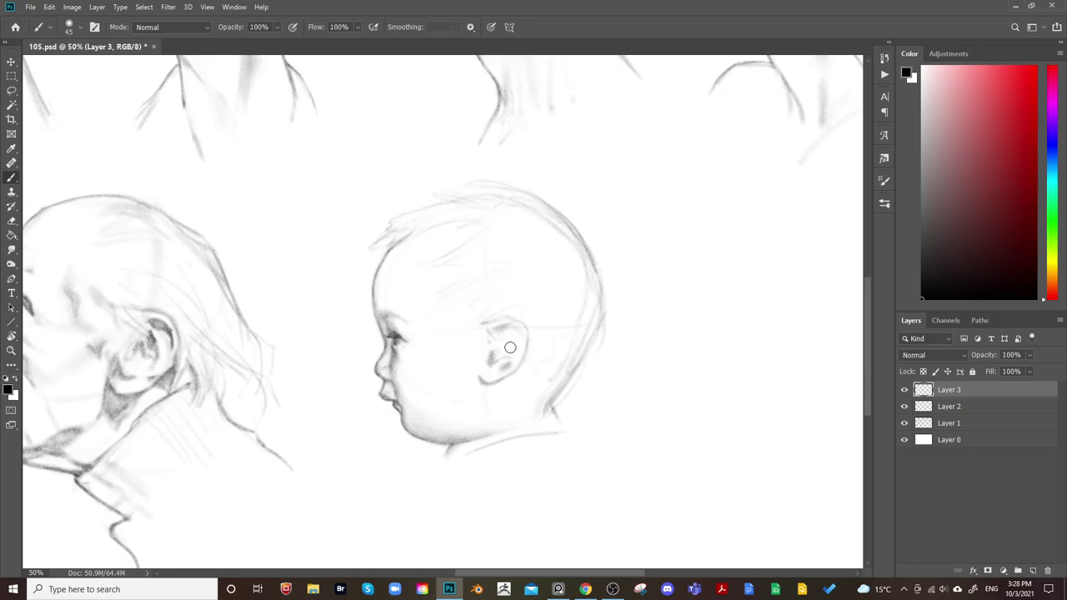
Shade the inner folds of the baby's ear, lighten its front edge with a size 70 eraser, and return to a size 40 brush
mouse_move(501, 330)
mouse_down()
mouse_move(500, 348)
mouse_move(514, 351)
mouse_up()
key(bracketleft)
key(bracketleft)
key(e)
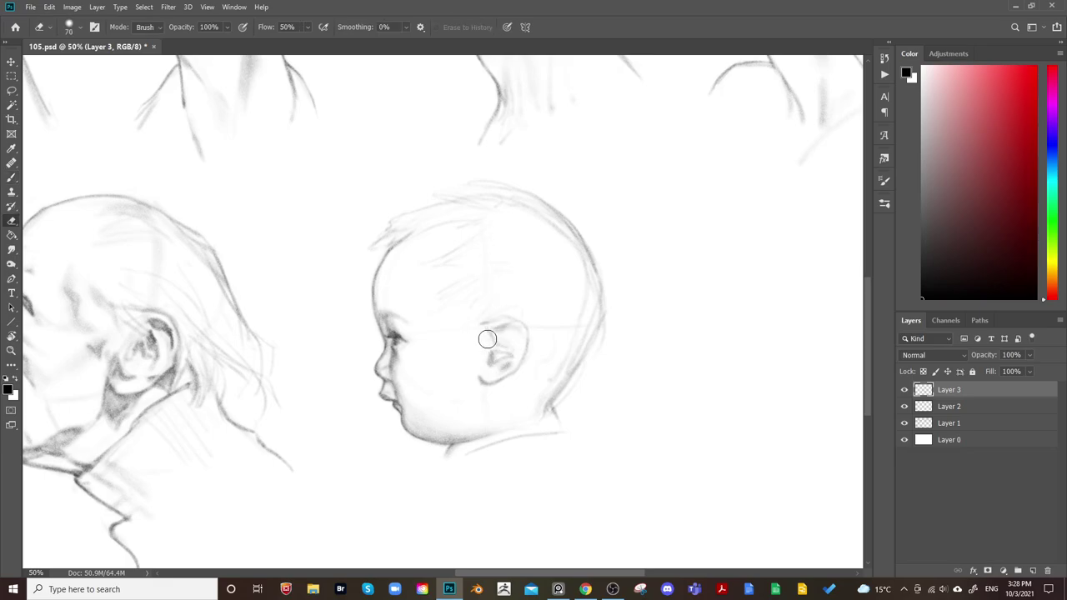
mouse_move(484, 341)
mouse_down()
mouse_move(505, 352)
mouse_move(490, 350)
mouse_move(498, 338)
mouse_move(492, 355)
mouse_up()
key(b)
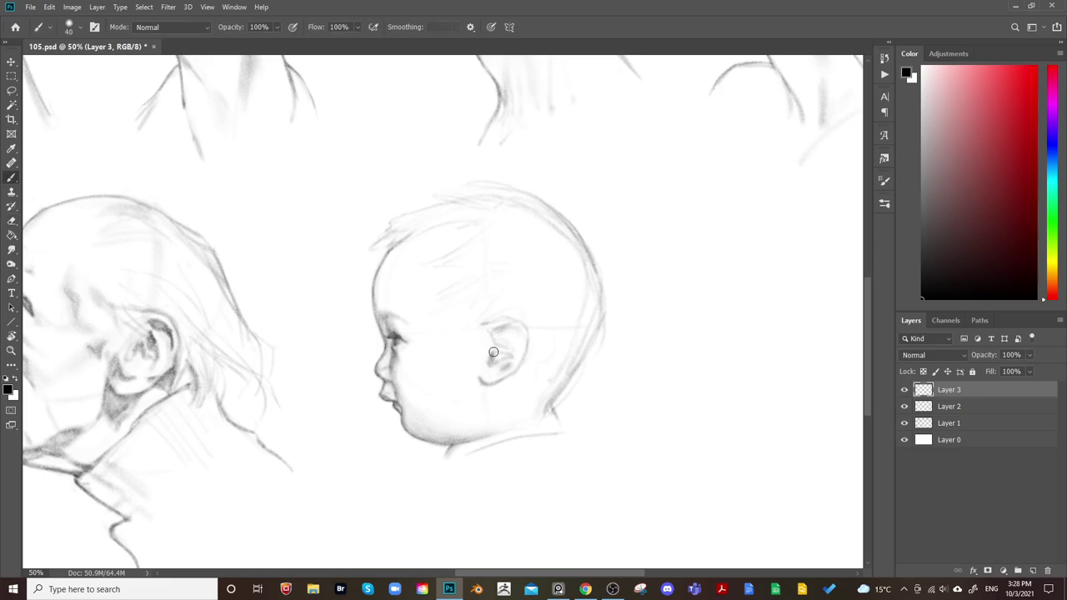
Define the rim and inner folds of the baby's ear with strokes of varying brush size
key(e)
key(b)
key(bracketleft)
key(bracketright)
key(bracketright)
key(bracketright)
key(bracketright)
key(bracketleft)
key(bracketleft)
key(bracketleft)
key(bracketleft)
key(bracketleft)
key(bracketright)
key(bracketright)
key(bracketright)
key(bracketright)
key(bracketleft)
key(bracketleft)
key(bracketleft)
key(bracketleft)
key(bracketleft)
Sketch soft hair strokes behind the baby's ear, varying the brush size around 70
key(bracketright)
key(bracketright)
key(bracketright)
key(bracketright)
key(bracketright)
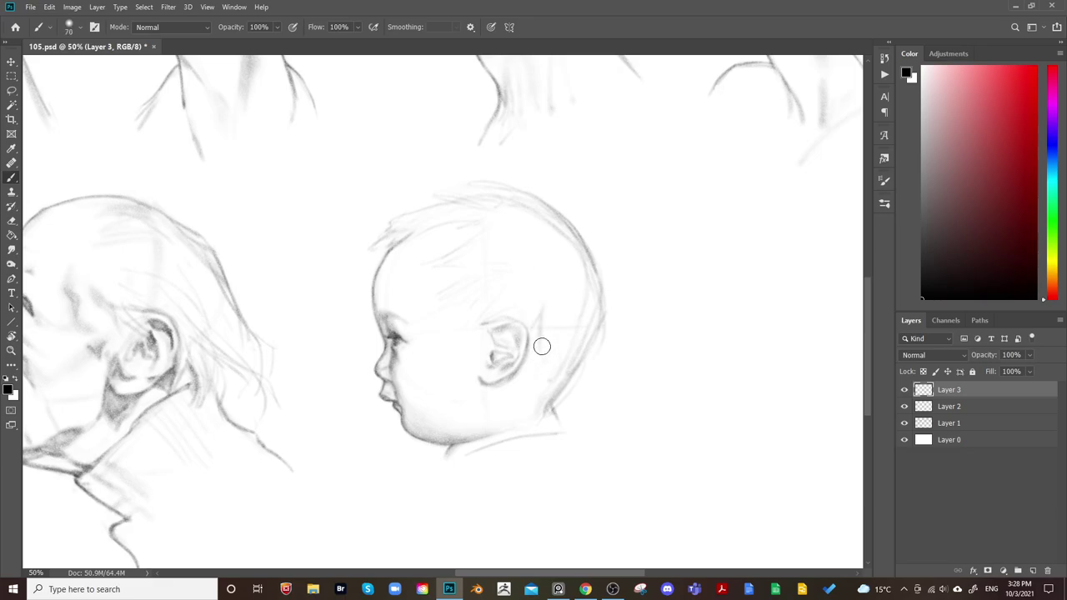
key(bracketright)
key(bracketright)
key(bracketleft)
key(bracketleft)
key(bracketleft)
key(bracketleft)
key(bracketleft)
key(bracketleft)
key(bracketleft)
Darken and reshape the contour of the back of the baby's head and nape with a small brush, and switch to the eraser
mouse_move(581, 357)
mouse_down()
mouse_move(567, 386)
mouse_move(593, 345)
mouse_up()
key(bracketleft)
drag(600, 309, 582, 358)
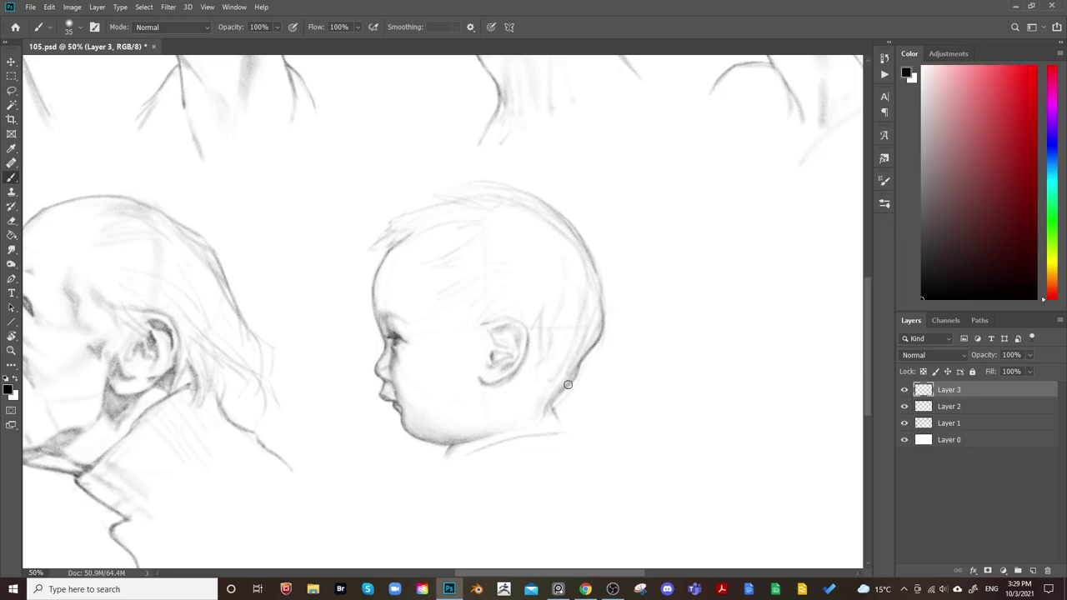
key(bracketleft)
drag(551, 410, 563, 426)
key(])
key(bracketright)
key(e)
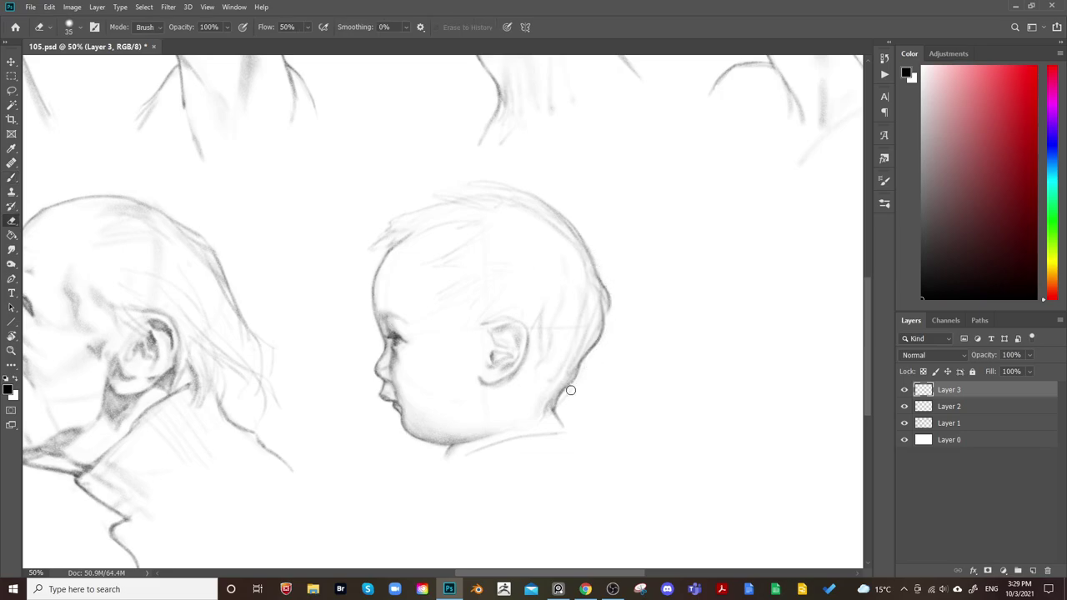
View the whole sheet and flip the canvas horizontally to check the baby's head shape
key(ctrl+minus)
key(ctrl+minus)
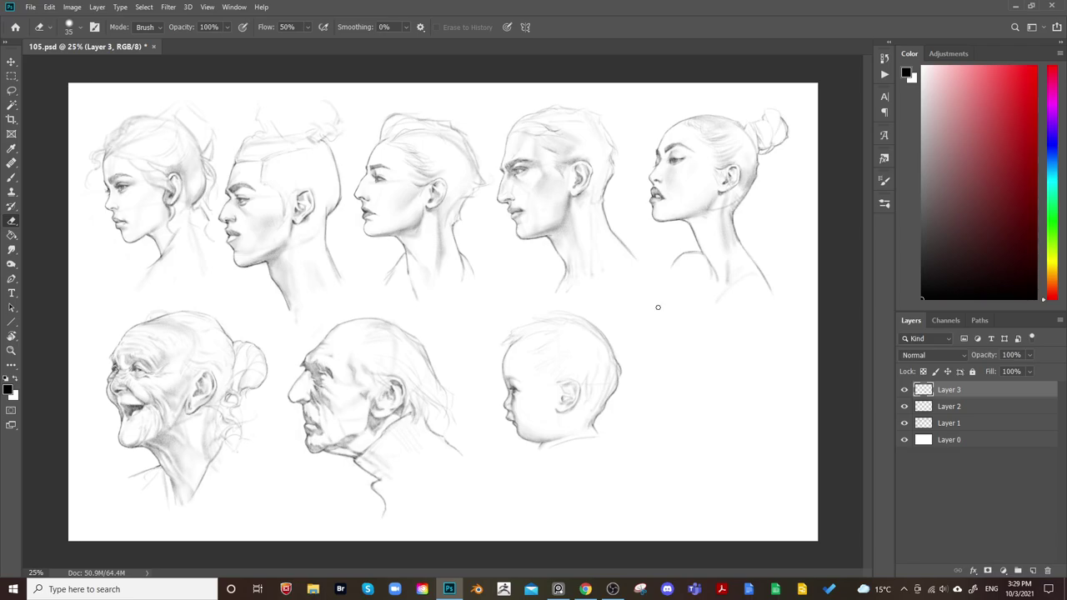
key(ctrl+shift+h)
Add soft hair strokes along the top of the baby's head, enlarging the brush and reducing it to size 60
key(ctrl+plus)
drag(672, 414, 635, 386)
key(b)
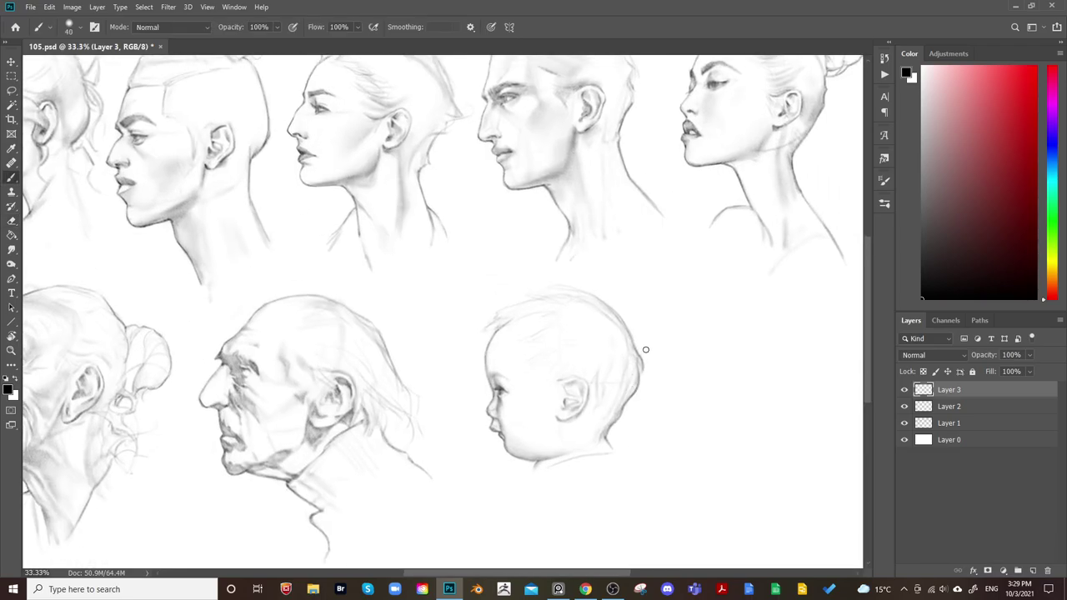
key(])
key(])
key(])
key(])
key(])
mouse_move(545, 302)
mouse_down()
mouse_move(519, 306)
mouse_move(564, 303)
mouse_up()
key(bracketleft)
key(bracketleft)
key(bracketleft)
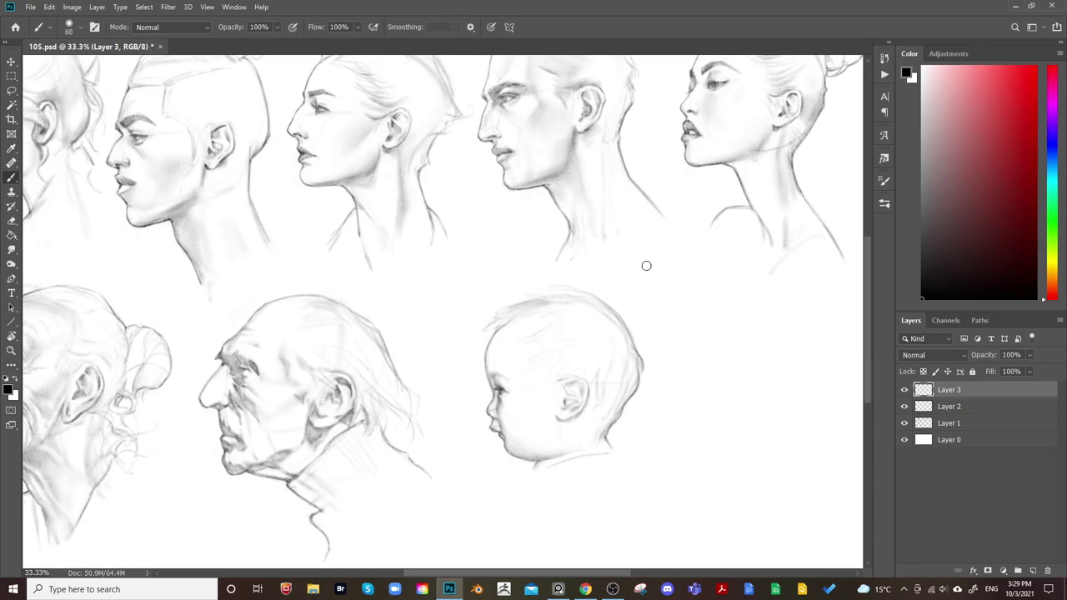
Build up light hair tone across the baby's crown and back of the head, ending at brush size 80
key(bracketright)
key(bracketright)
key(bracketright)
key(bracketright)
key(bracketright)
key(bracketright)
key(bracketleft)
key(bracketleft)
key(bracketleft)
key(bracketleft)
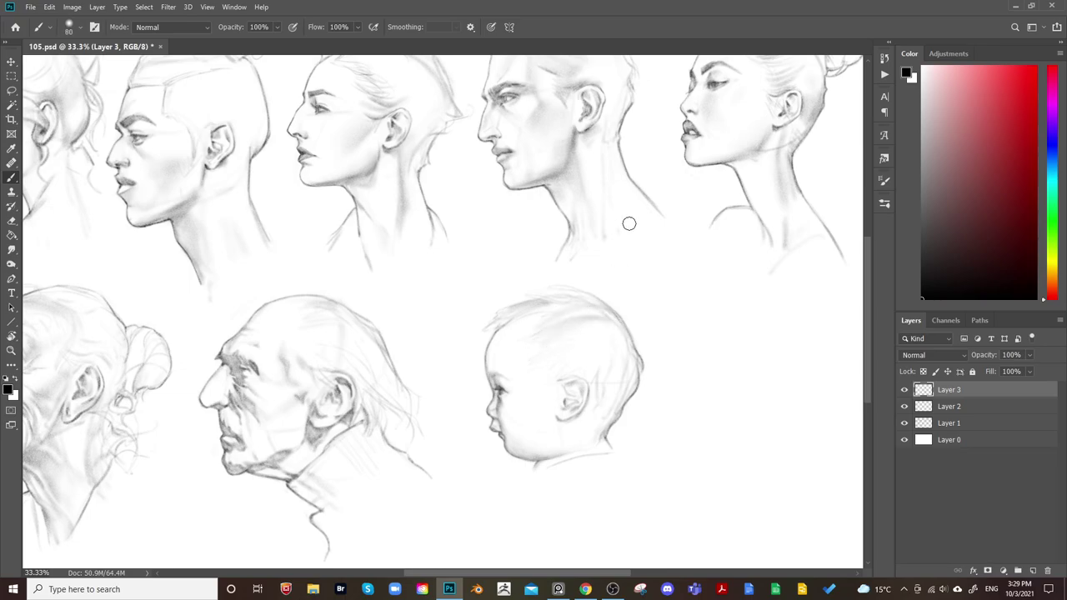
Deepen the shading over the baby's crown with a size 150 brush, and reduce the brush to size 50
key(bracketright)
key(bracketright)
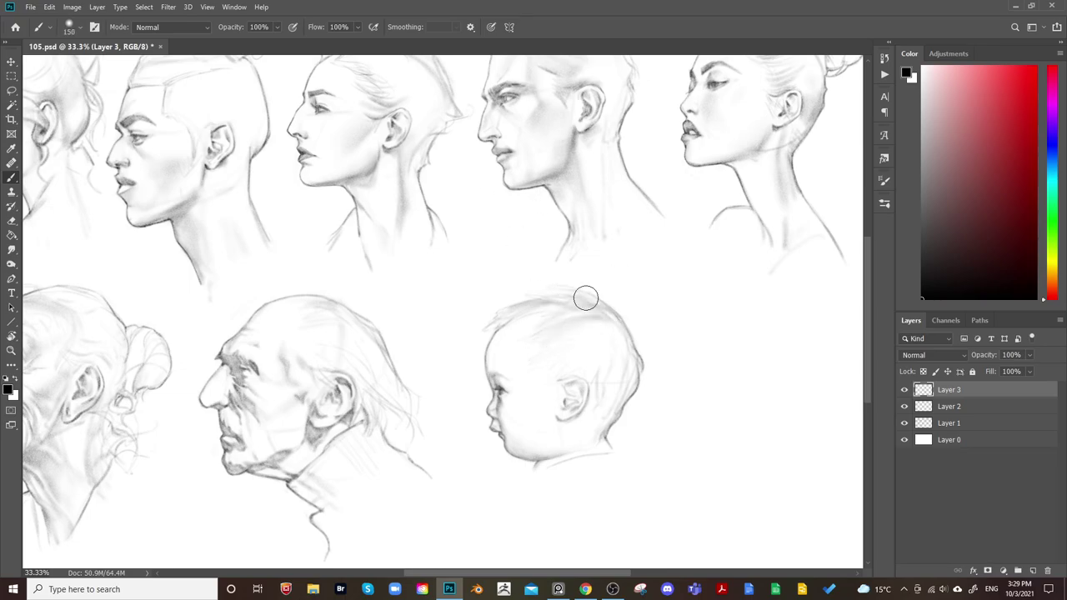
key(bracketleft)
key(bracketleft)
key(bracketleft)
key(bracketleft)
key(bracketleft)
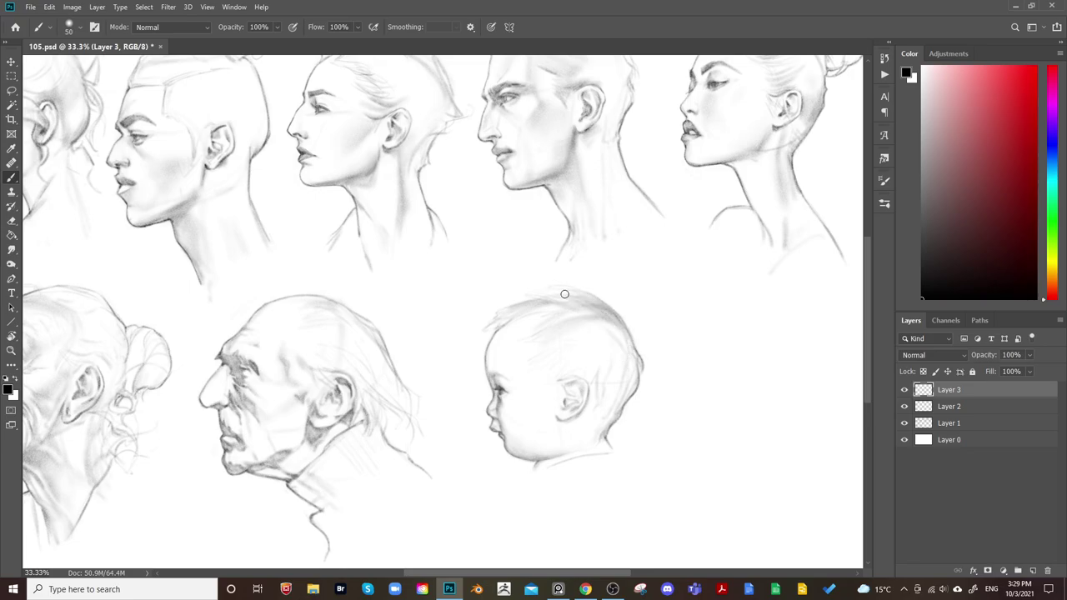
Darken the hair strokes along the top of the baby's head, varying the brush size and ending at 80
key(bracketleft)
key(bracketright)
key(bracketright)
key(bracketright)
key(bracketleft)
key(bracketleft)
key(bracketright)
key(bracketright)
key(bracketright)
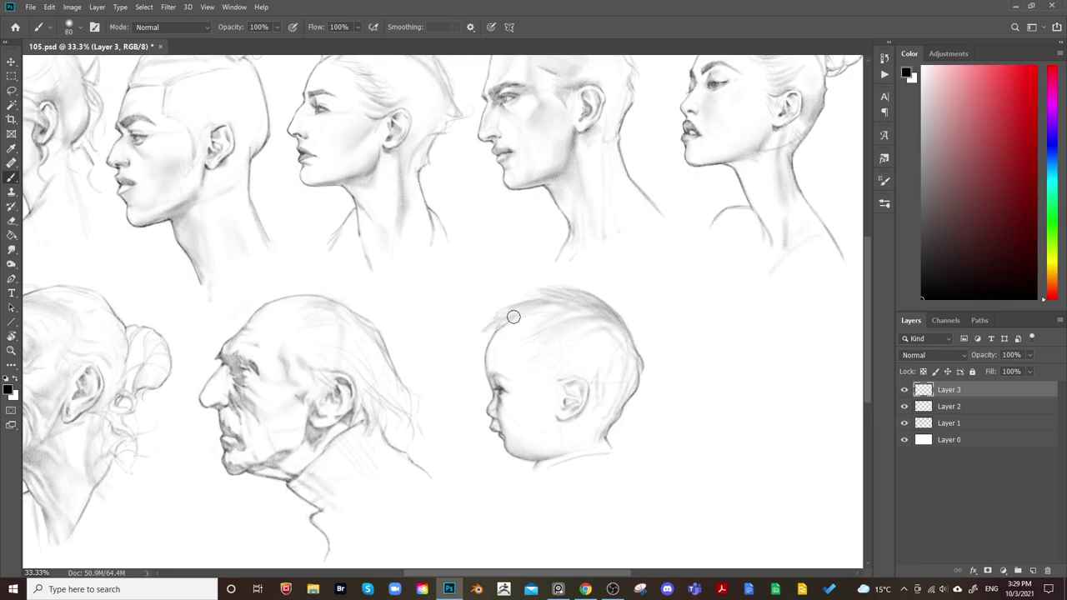
Sketch wispy hair strokes sweeping forward over the baby's forehead, reducing the brush to size 35
key(bracketleft)
drag(477, 333, 550, 300)
drag(498, 328, 555, 306)
key(bracketleft)
key(bracketleft)
key(bracketleft)
drag(538, 299, 500, 309)
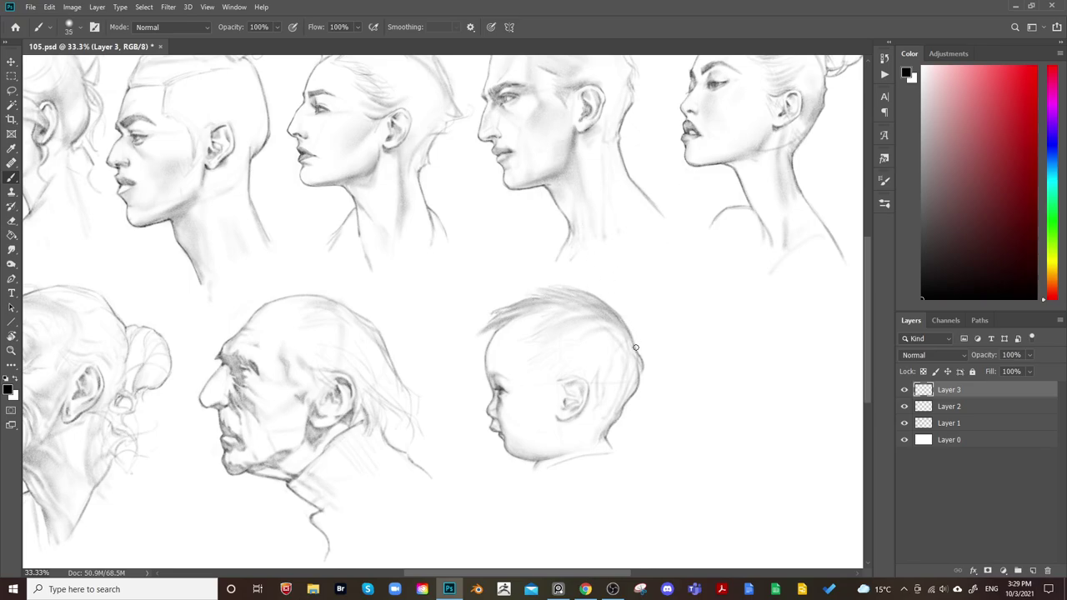
Build up soft hair tone on the side of the baby's head above the temple and ear, using varied brush sizes
key(e)
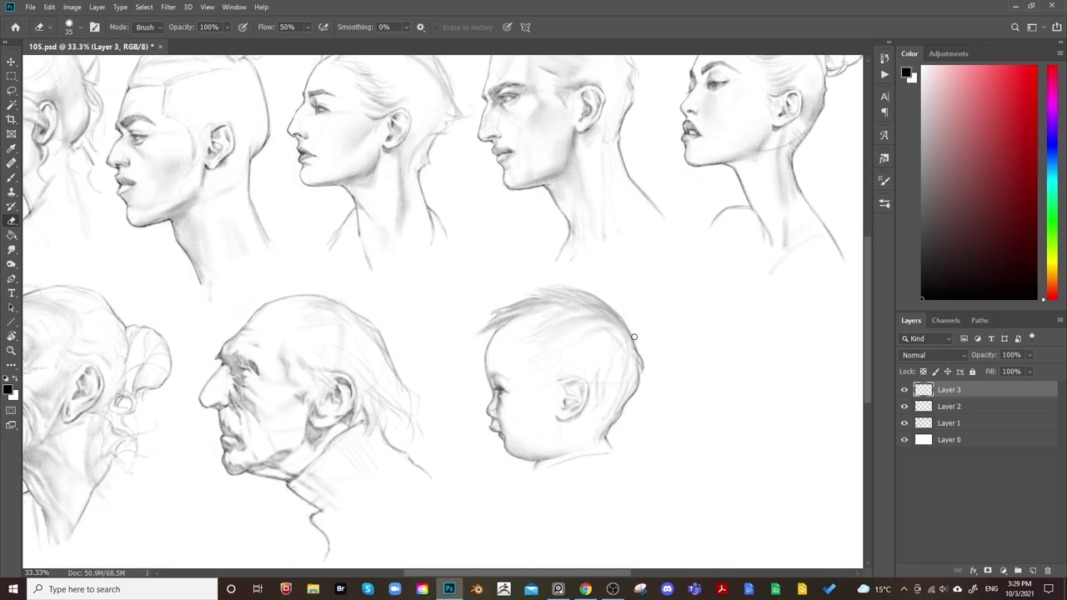
drag(653, 301, 661, 276)
key(b)
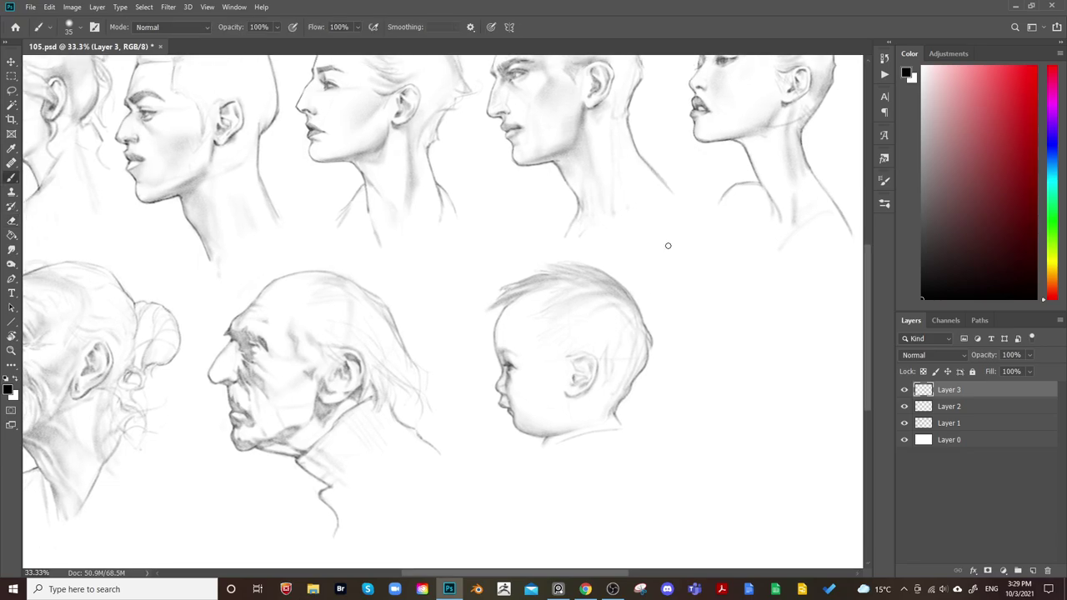
key(bracketright)
key(bracketright)
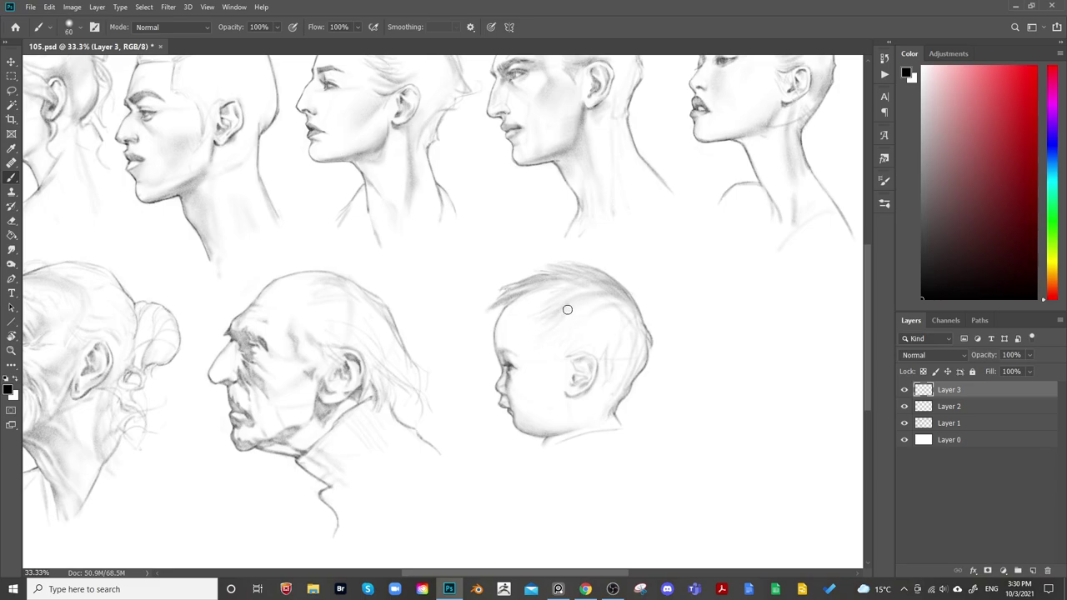
key(bracketright)
key(bracketright)
key(bracketright)
key(bracketleft)
key(bracketleft)
key(bracketleft)
key(bracketleft)
key(bracketleft)
Sketch the baby's collar around the base of the neck, finishing with a size 40 brush
key(bracketright)
key(bracketright)
key(bracketright)
key(bracketright)
key(bracketleft)
key(bracketleft)
key(bracketleft)
key(bracketleft)
key(bracketleft)
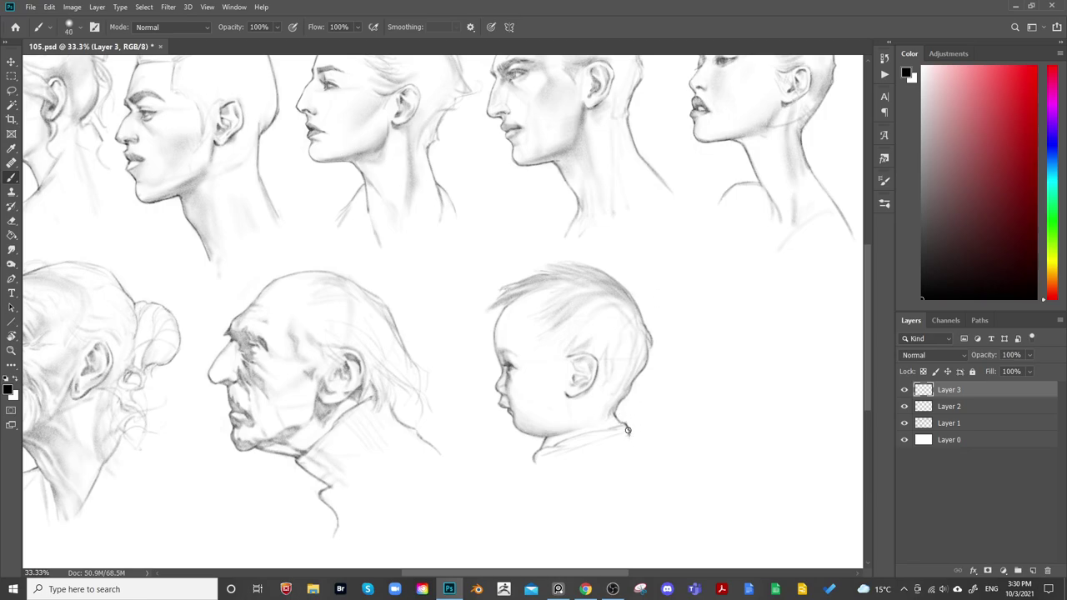
Draw the baby's back and chest lines below the collar, and flip the canvas horizontally and back to check them
drag(627, 430, 644, 482)
drag(534, 466, 527, 497)
drag(528, 478, 525, 530)
drag(531, 468, 522, 520)
key(ctrl+shift+h)
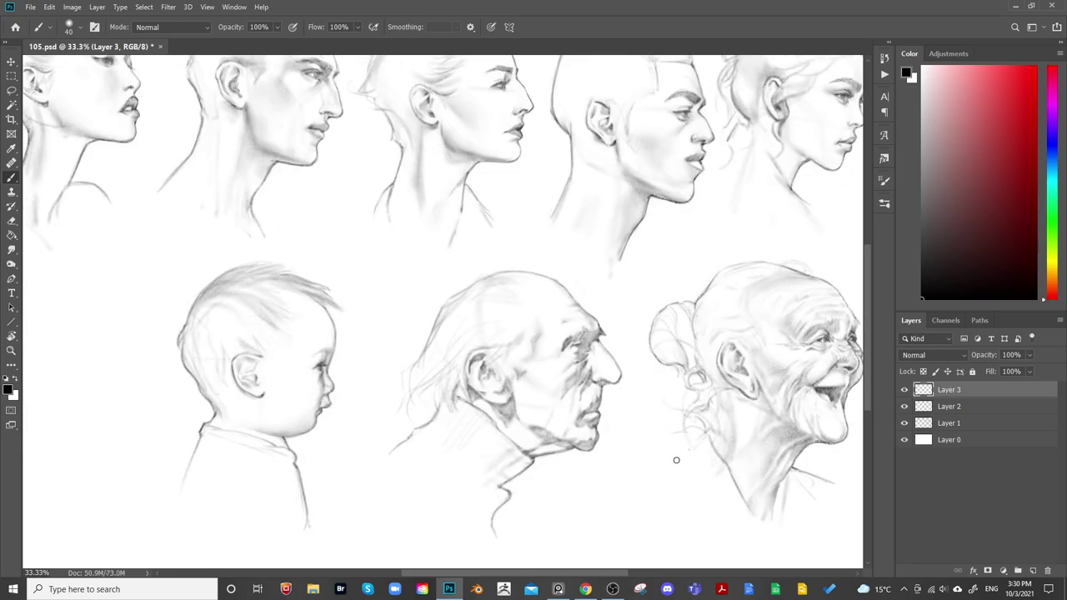
key(h)
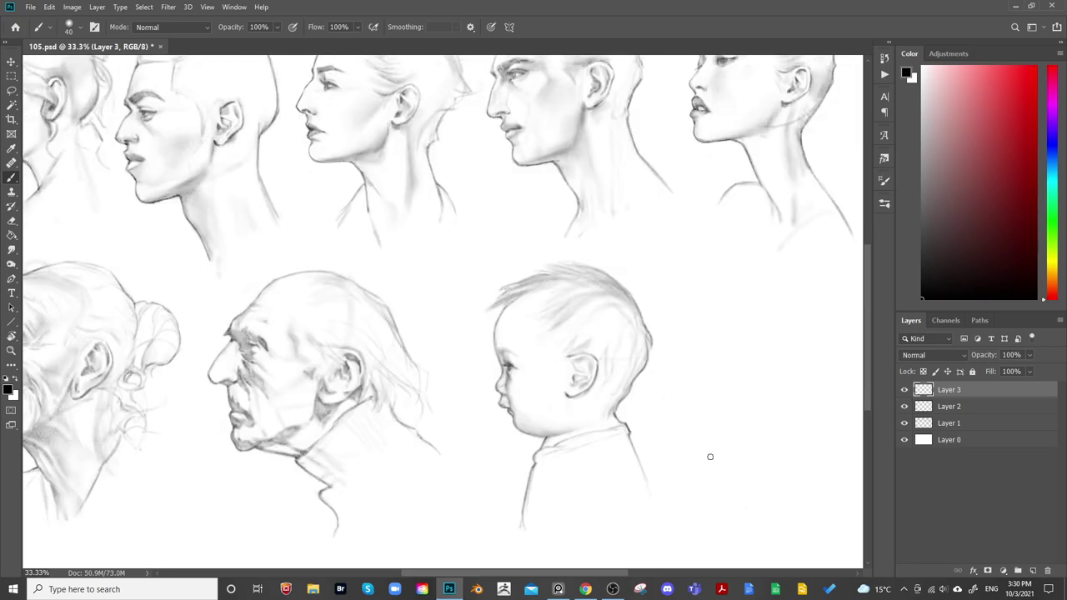
Refine the baby's eye with a size 20 brush and shade the brow with a size 60 brush
key(ctrl+plus)
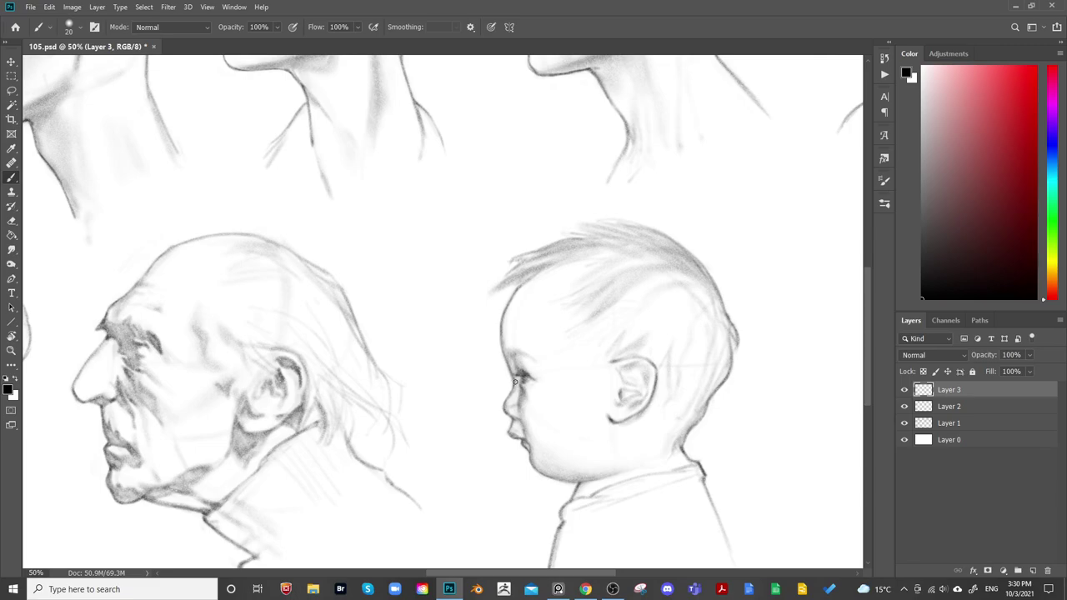
key(bracketright)
key(bracketright)
key(e)
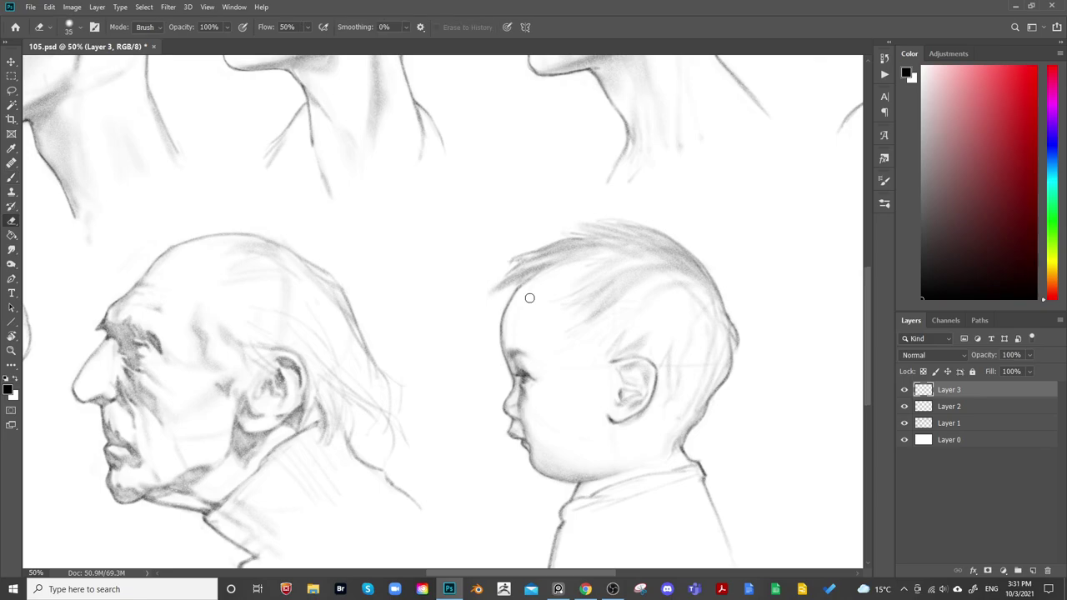
key(b)
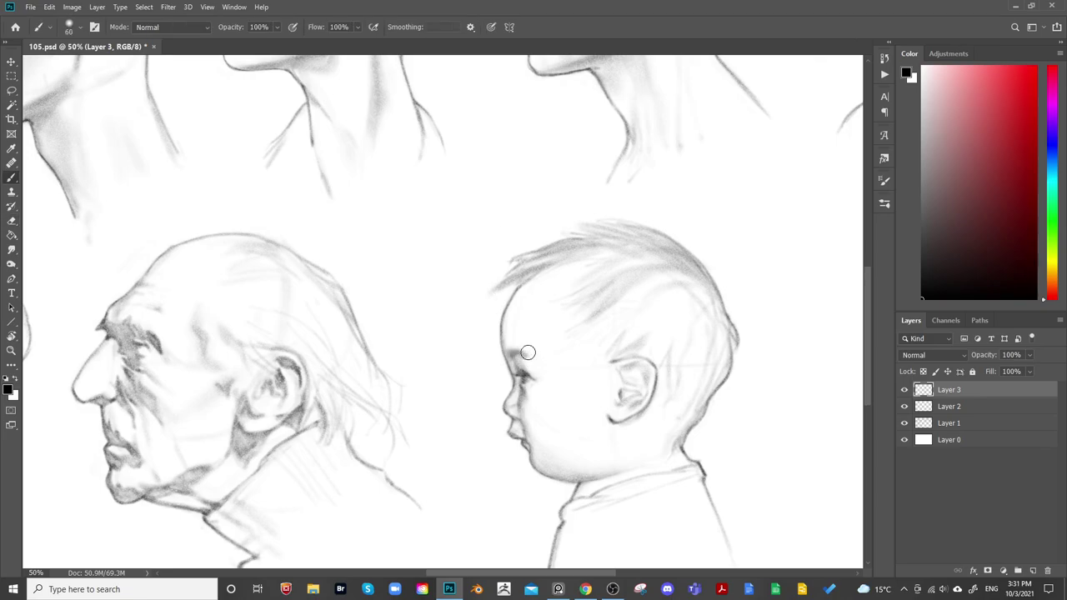
Lighten and clean up the baby's brow with the Eraser, reducing its size from 35
key(e)
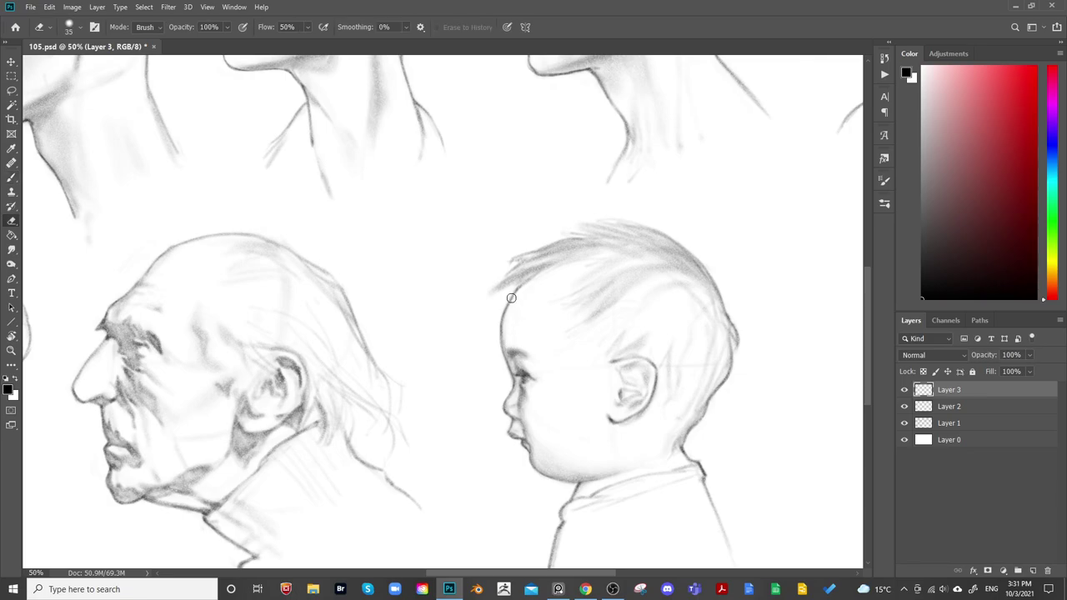
mouse_move(511, 351)
mouse_down()
mouse_move(539, 355)
mouse_move(523, 359)
mouse_up()
key(bracketleft)
key(bracketleft)
Add soft tone over the baby's forehead and front hairline with a size 150 to 175 brush
key(b)
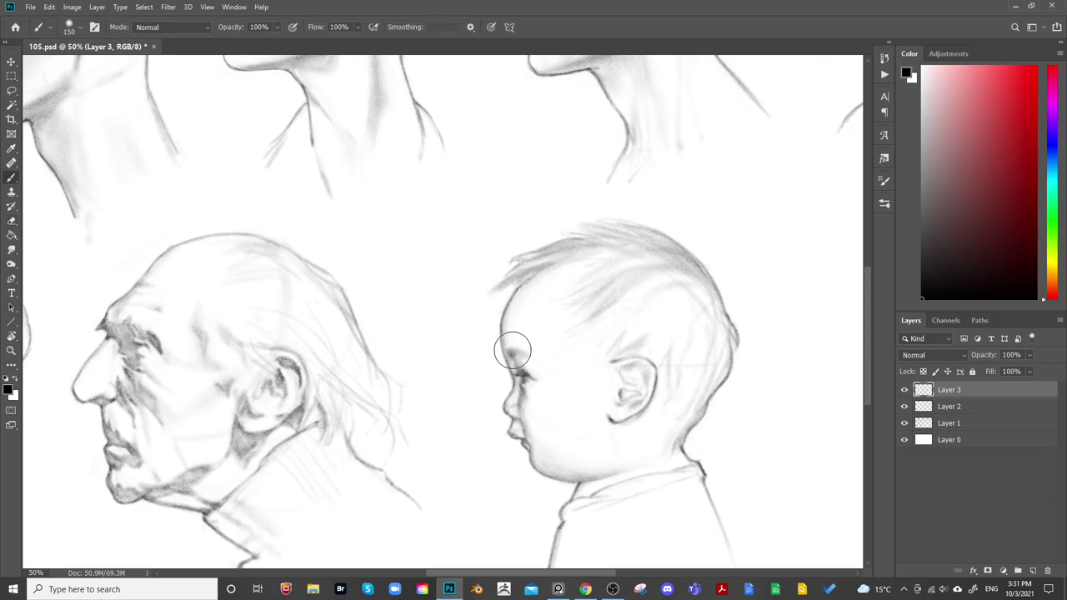
key(bracketright)
key(bracketright)
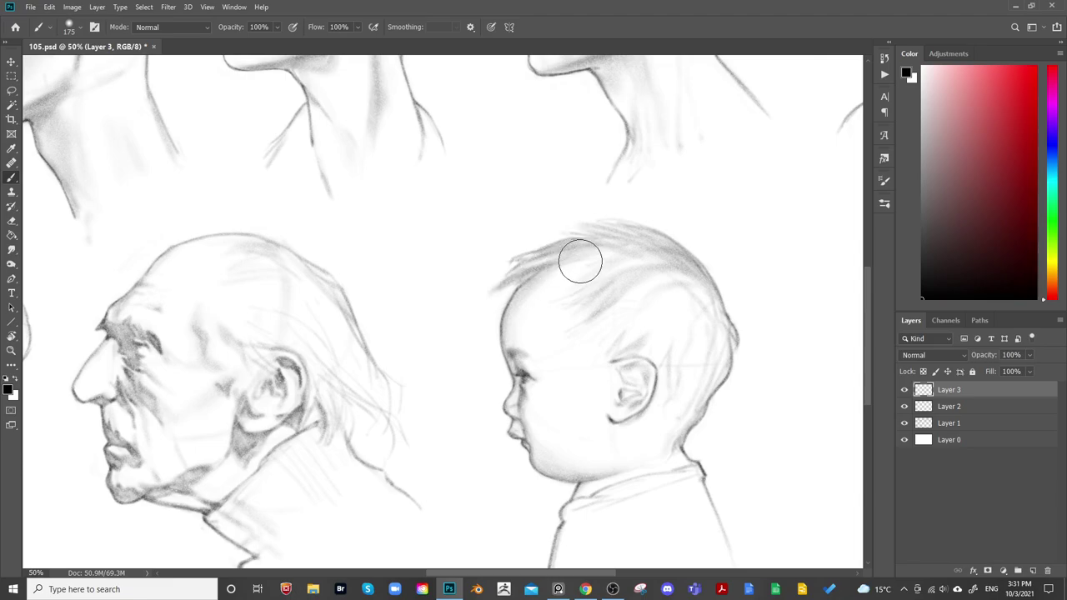
key(bracketleft)
key(bracketleft)
key(bracketleft)
Clean up the baby's front hairline with a size 50 Eraser, and check the whole sheet flipped horizontally and back
key(e)
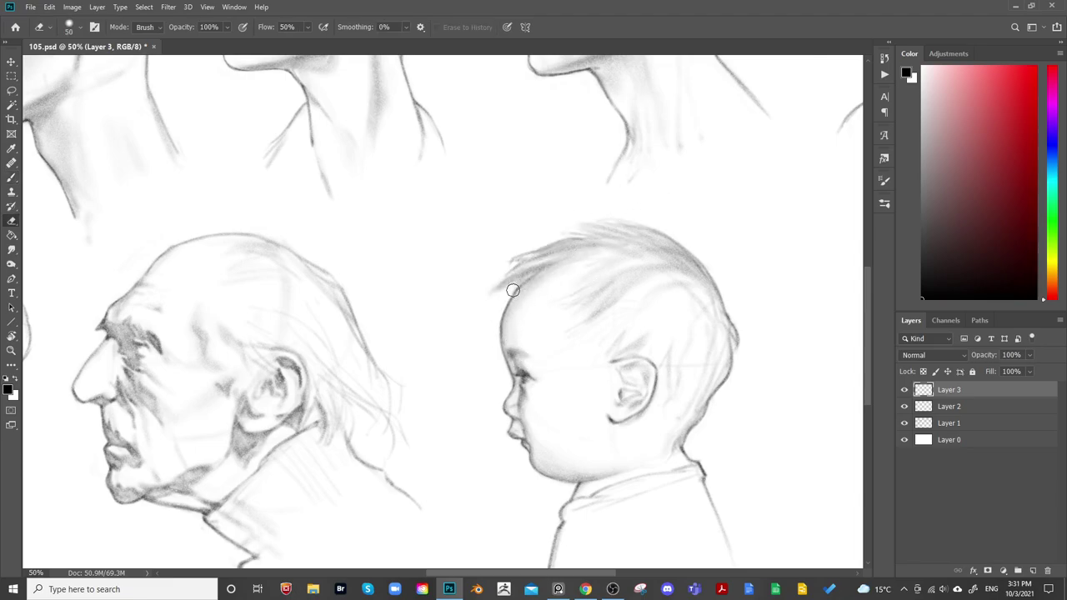
key(ctrl+minus)
key(ctrl+minus)
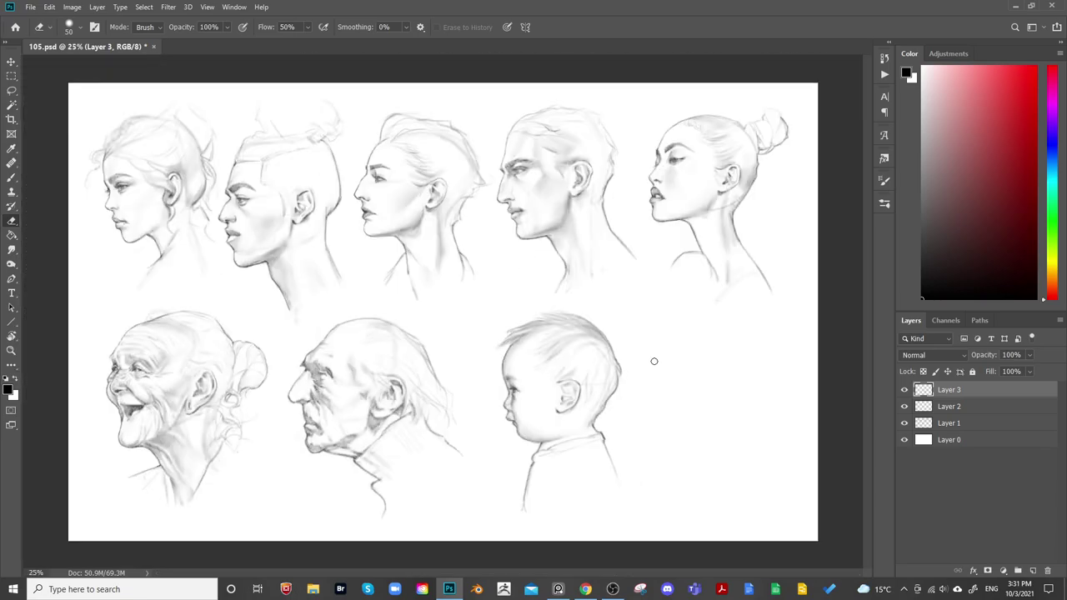
key(ctrl+h)
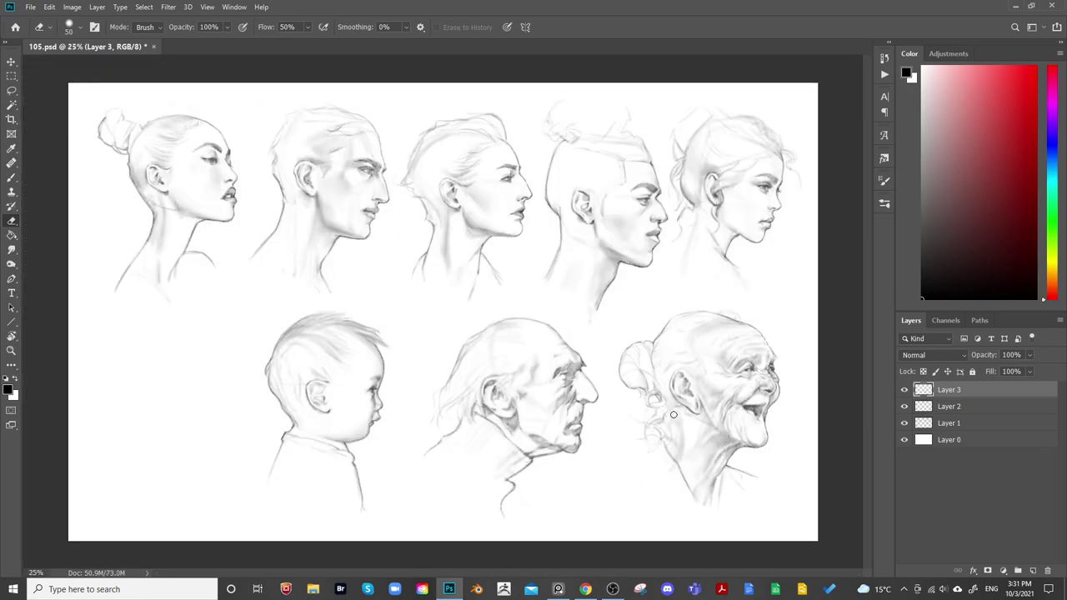
key(ctrl+shift+h)
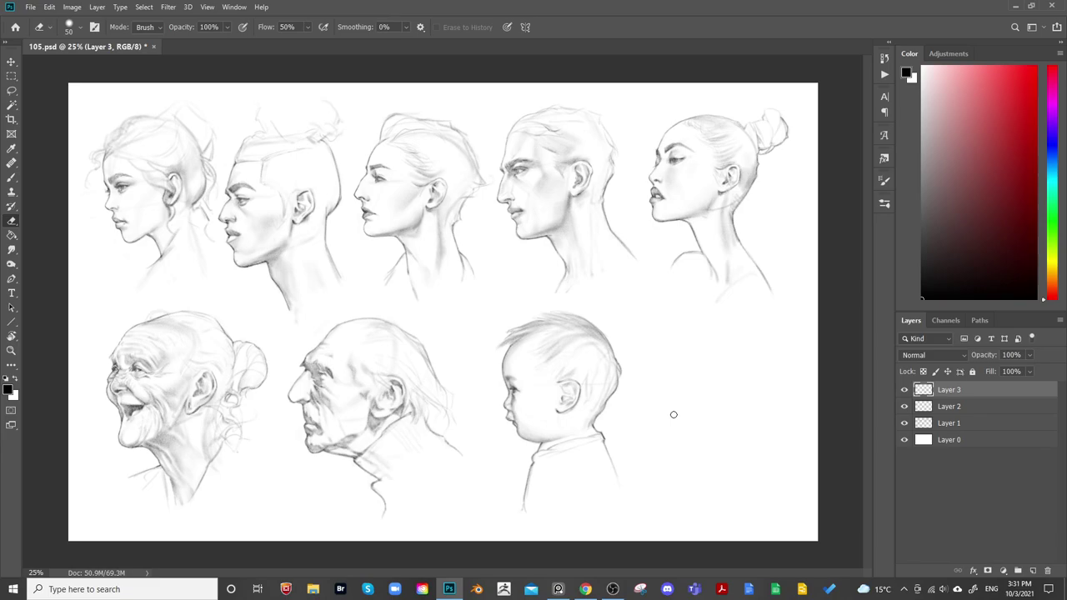
Move the baby's head sketch on Layer 3 closer to the old man's profile
click(904, 390)
click(904, 390)
key(v)
drag(607, 478, 572, 478)
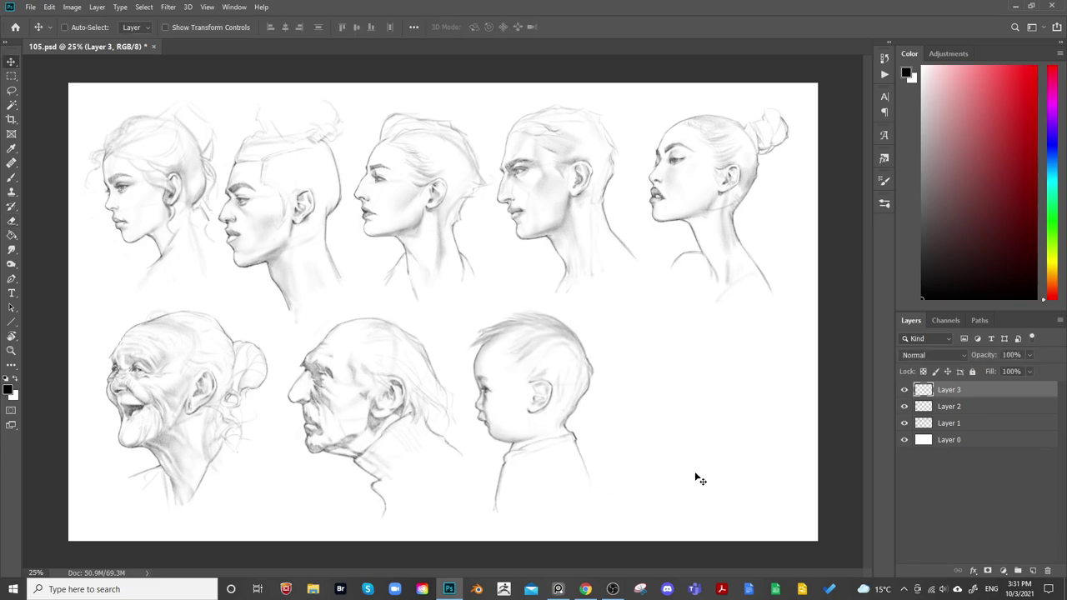
Mirror the canvas horizontally and merge Layer 3 and Layer 2 down into Layer 1
key(ctrl+shift+h)
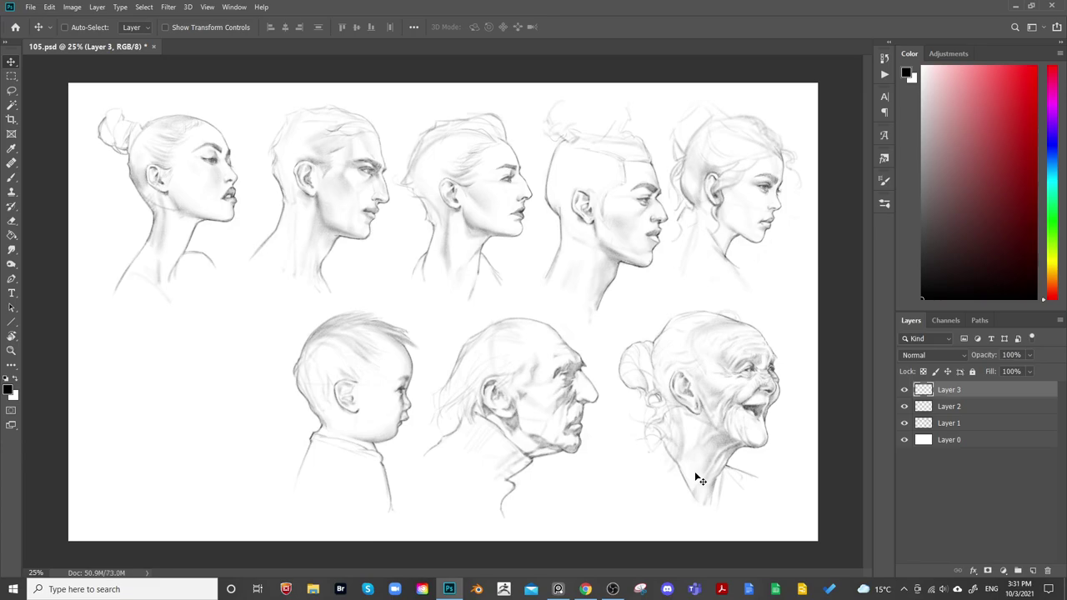
key(ctrl+e)
click(904, 390)
click(904, 390)
key(ctrl+e)
click(904, 390)
click(904, 390)
key(ctrl)
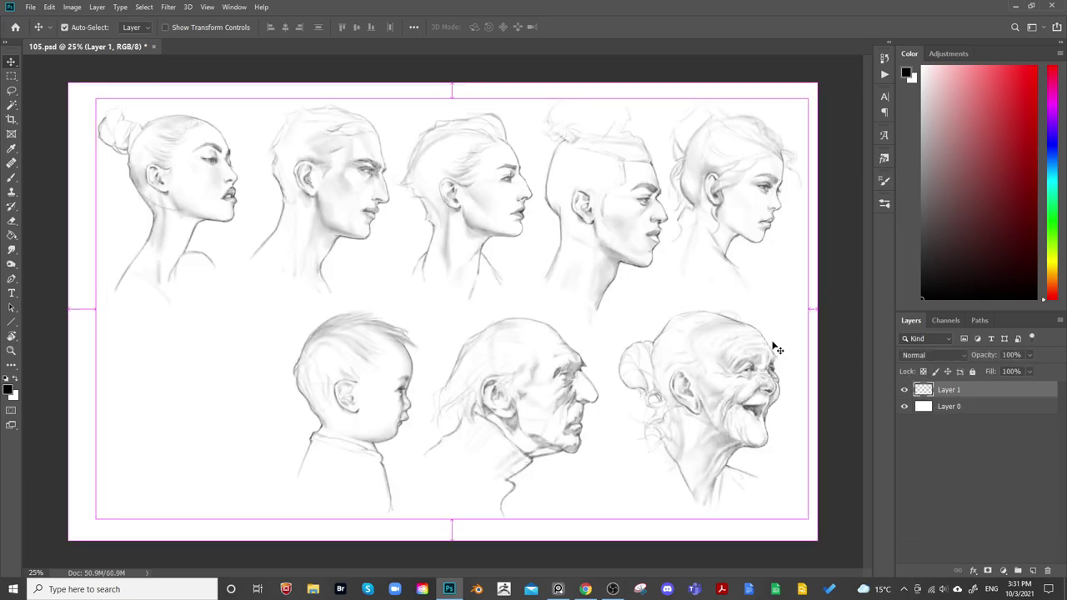
Flip the canvas back horizontally and save the document
key(ctrl+shift+h)
key(ctrl+s)
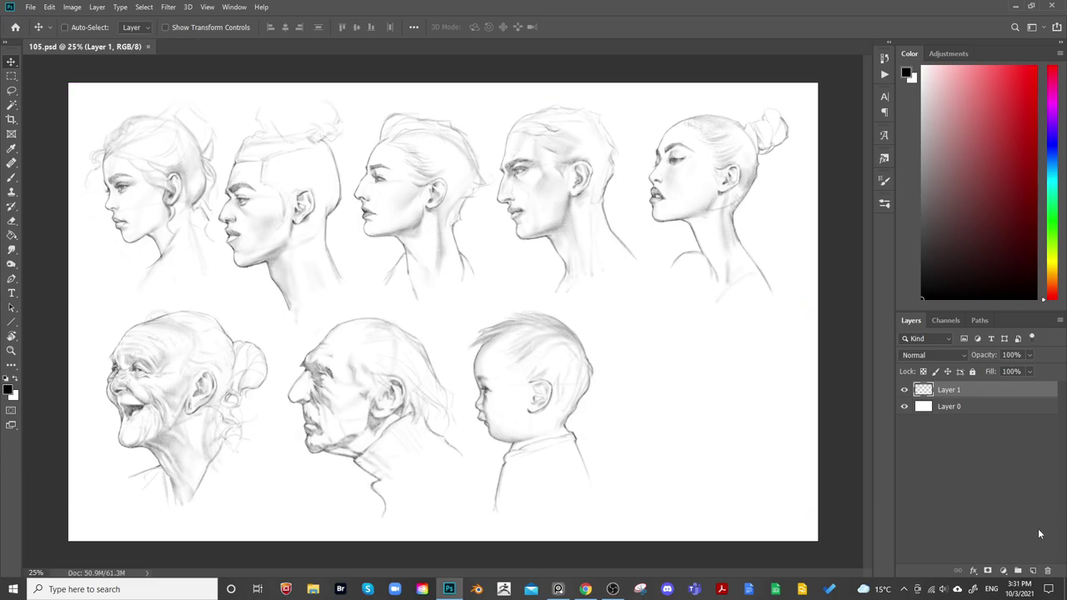
Add a new layer above the merged sketches and ready a 60 px brush beside the baby's profile
click(1032, 571)
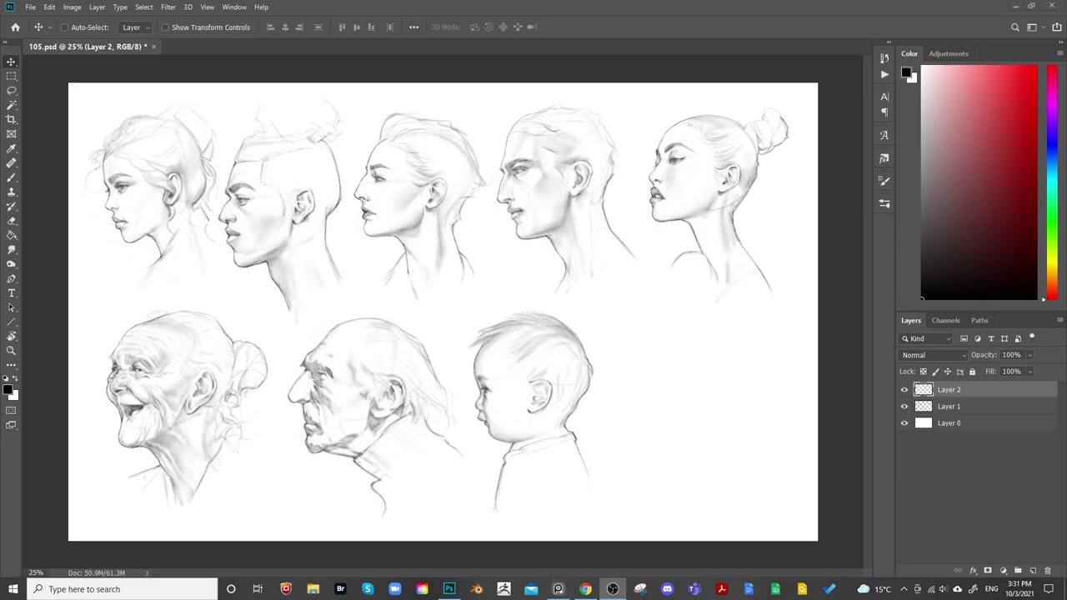
key(alt+Tab)
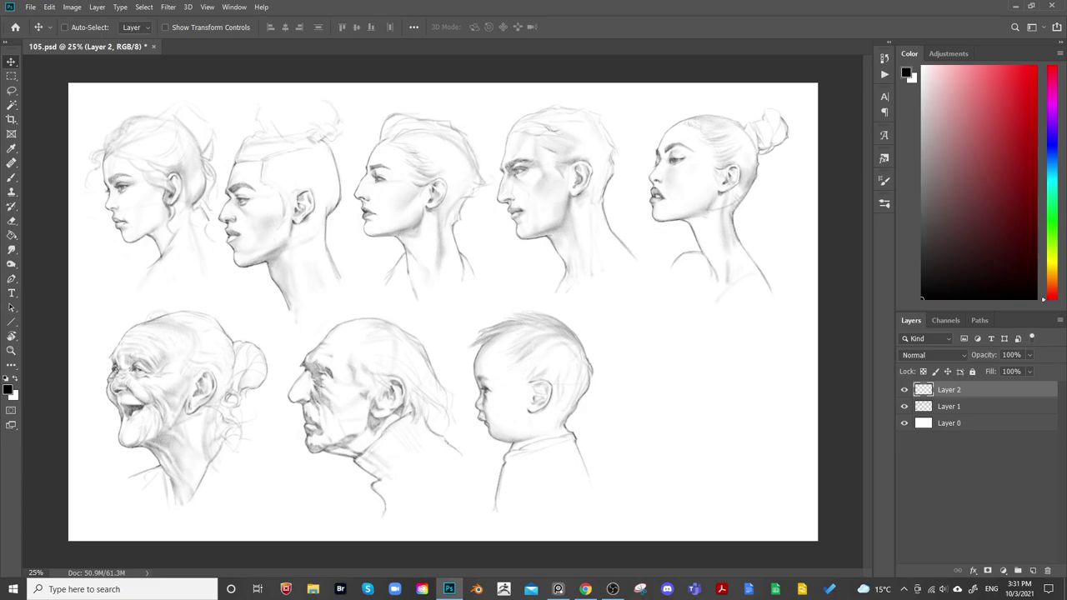
key(b)
key(ctrl+plus)
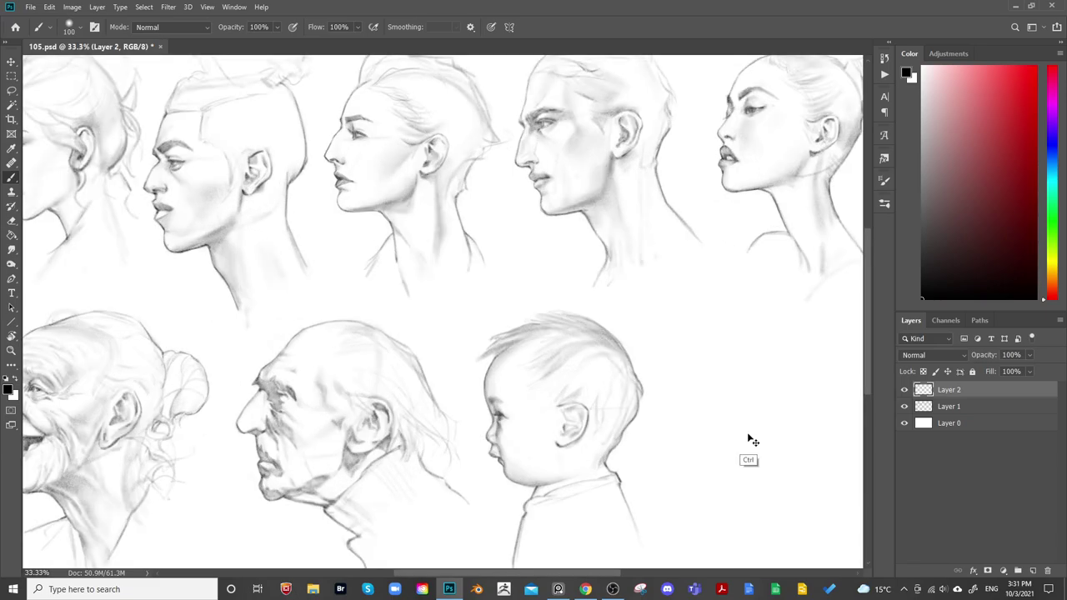
drag(724, 459, 509, 395)
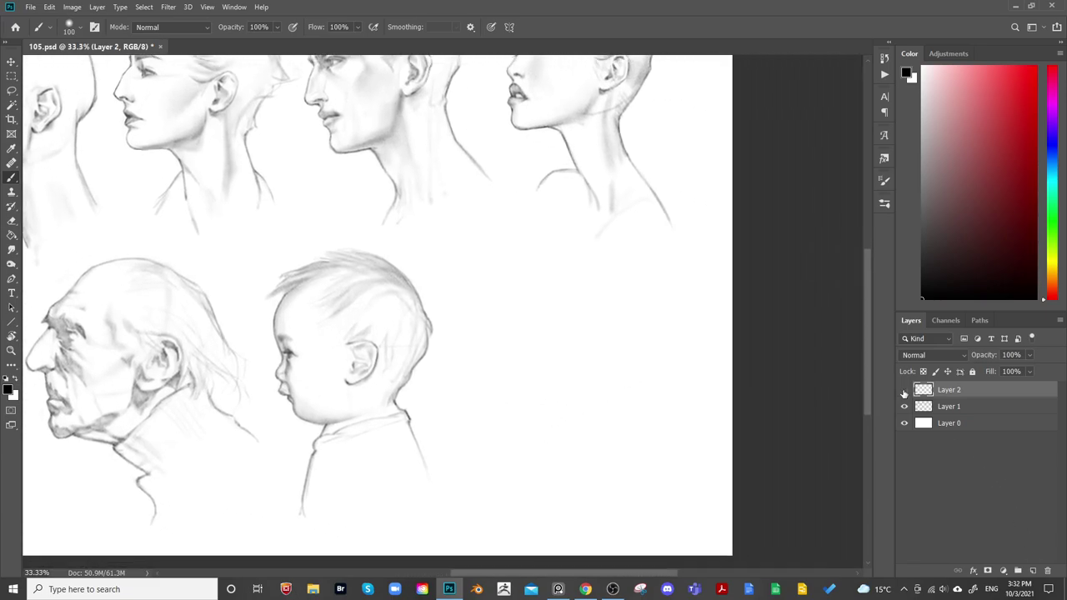
key(bracketleft)
key(bracketleft)
key(bracketleft)
key(bracketleft)
key(bracketleft)
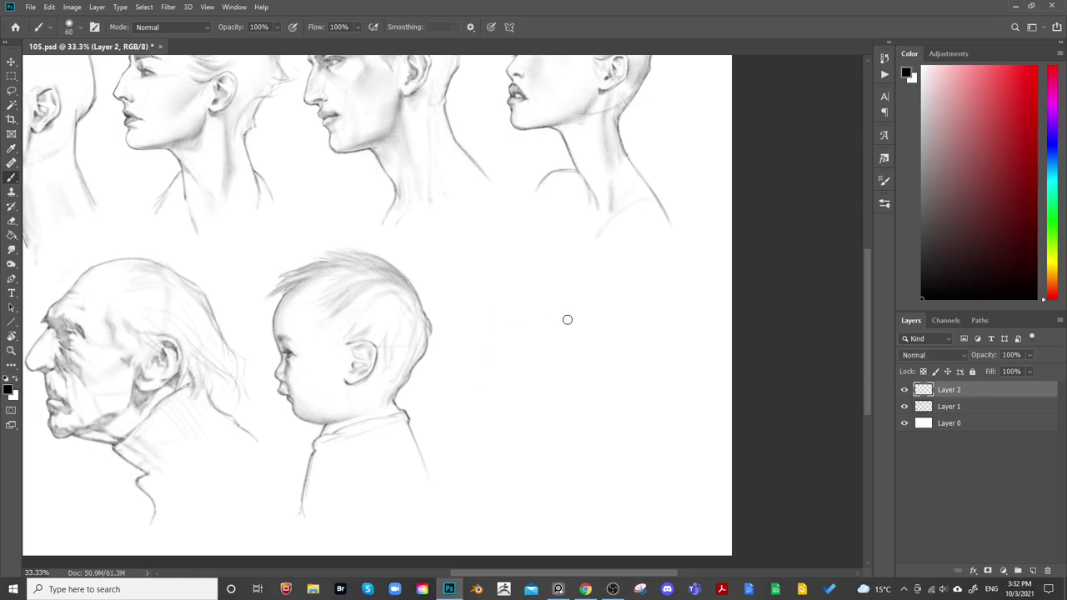
key(bracketright)
Sketch a faint arch for the top of a new head beside the baby and lighten its front edge with the Eraser
mouse_move(517, 305)
mouse_down()
mouse_move(484, 331)
mouse_move(487, 376)
mouse_up()
mouse_move(490, 324)
mouse_down()
mouse_move(570, 308)
mouse_move(604, 315)
mouse_up()
mouse_move(509, 305)
mouse_down()
mouse_move(487, 356)
mouse_move(561, 294)
mouse_move(529, 300)
mouse_move(611, 308)
mouse_move(622, 373)
mouse_up()
key(e)
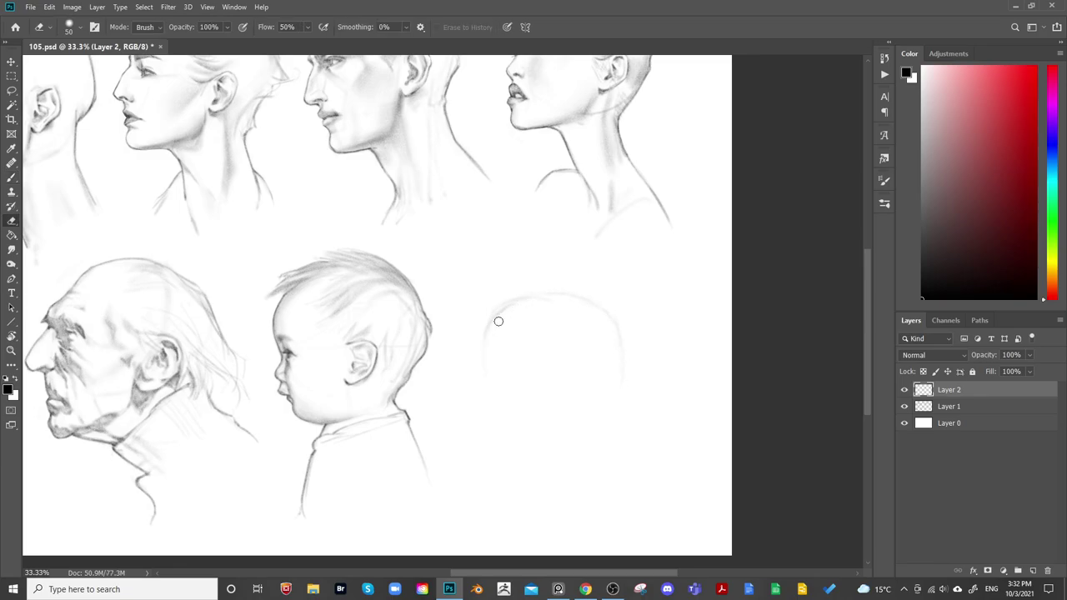
drag(497, 321, 552, 297)
key(b)
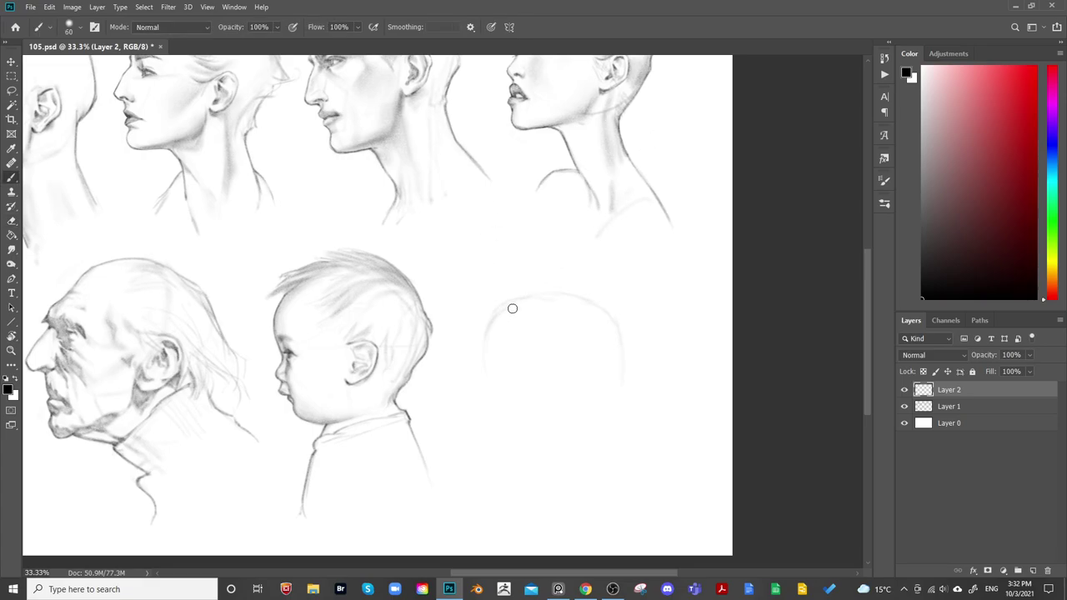
Close the new head into a rounded block with front, bottom and back lines, and reinforce the crown
drag(495, 312, 497, 437)
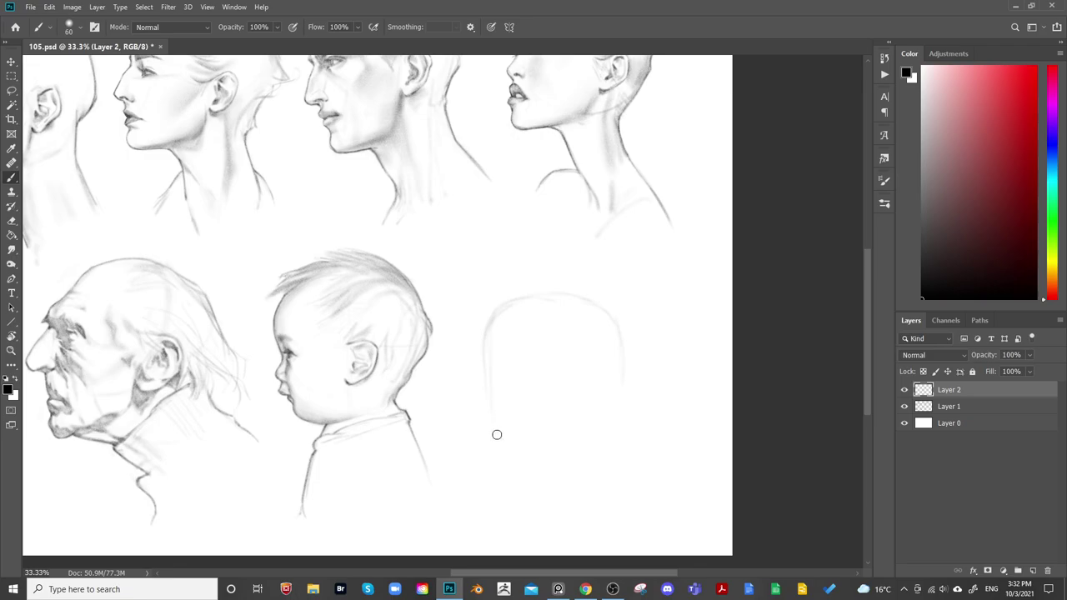
mouse_move(496, 435)
mouse_down()
mouse_move(572, 441)
mouse_move(558, 439)
mouse_move(617, 425)
mouse_up()
drag(620, 318, 626, 391)
drag(602, 295, 631, 348)
mouse_move(489, 325)
mouse_down()
mouse_move(510, 303)
mouse_move(595, 295)
mouse_up()
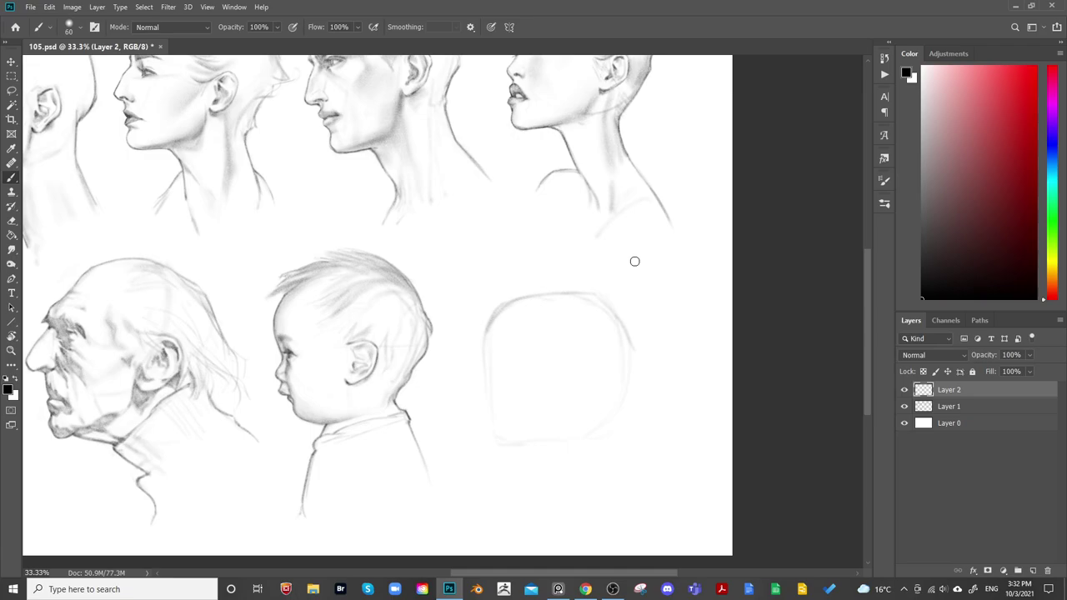
Lasso the rounded head block, scale it up to about 105% and shift it slightly closer to the baby
key(l)
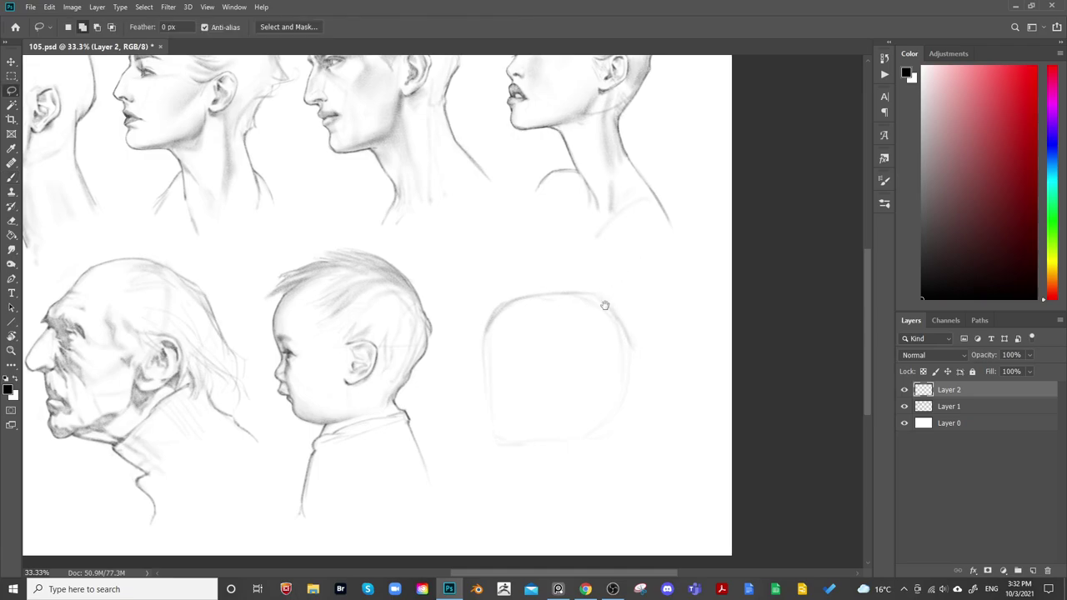
mouse_move(605, 305)
mouse_down()
mouse_move(833, 298)
mouse_move(519, 293)
mouse_up()
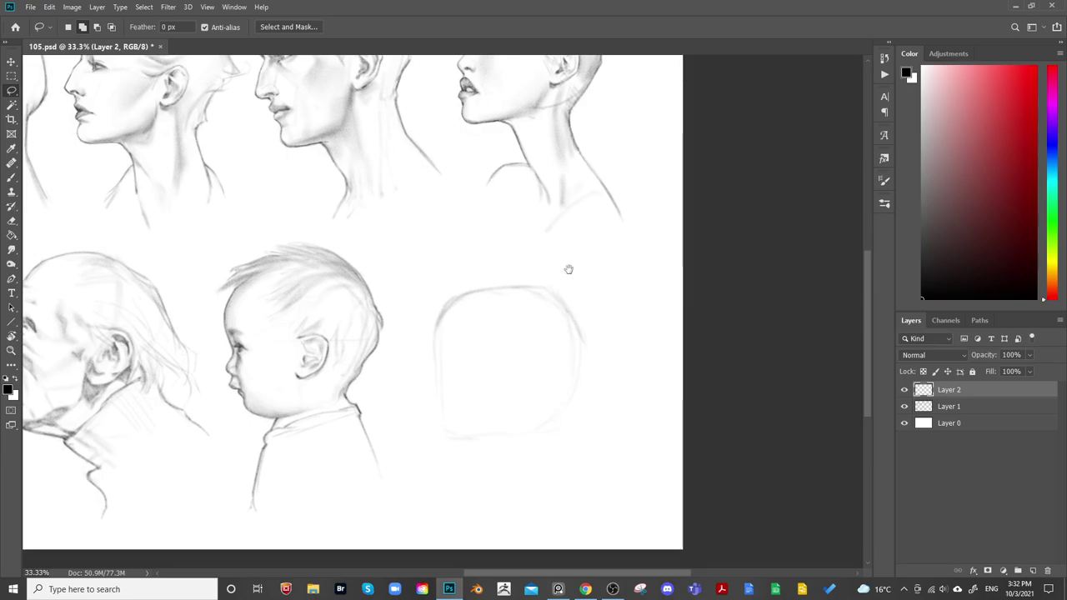
mouse_move(568, 269)
mouse_down()
mouse_move(452, 256)
mouse_move(406, 351)
mouse_move(445, 473)
mouse_move(609, 343)
mouse_move(567, 338)
mouse_up()
key(ctrl+t)
drag(612, 450, 614, 459)
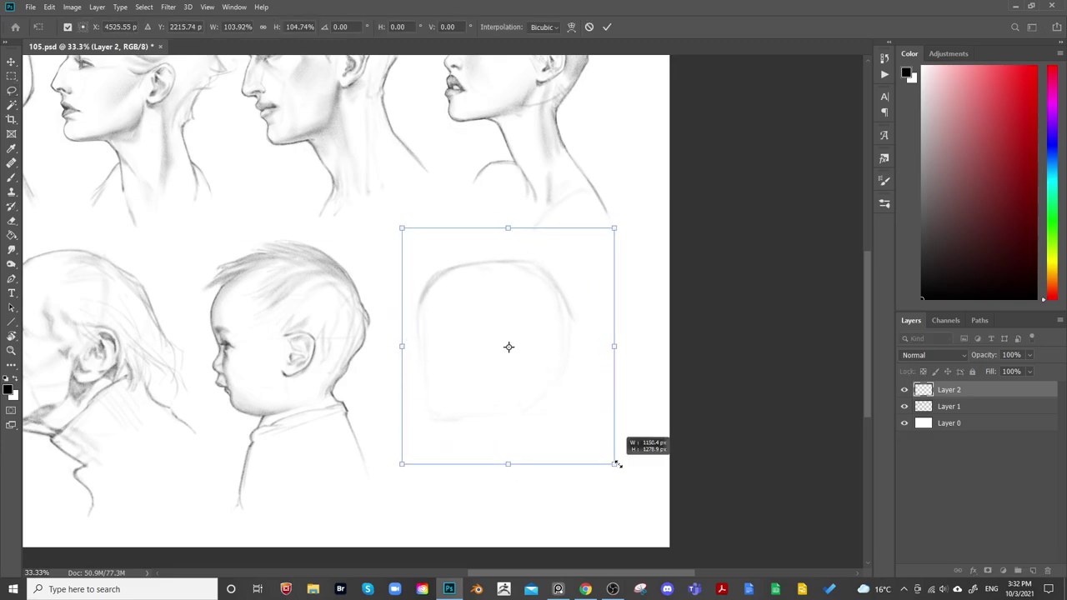
drag(531, 410, 594, 417)
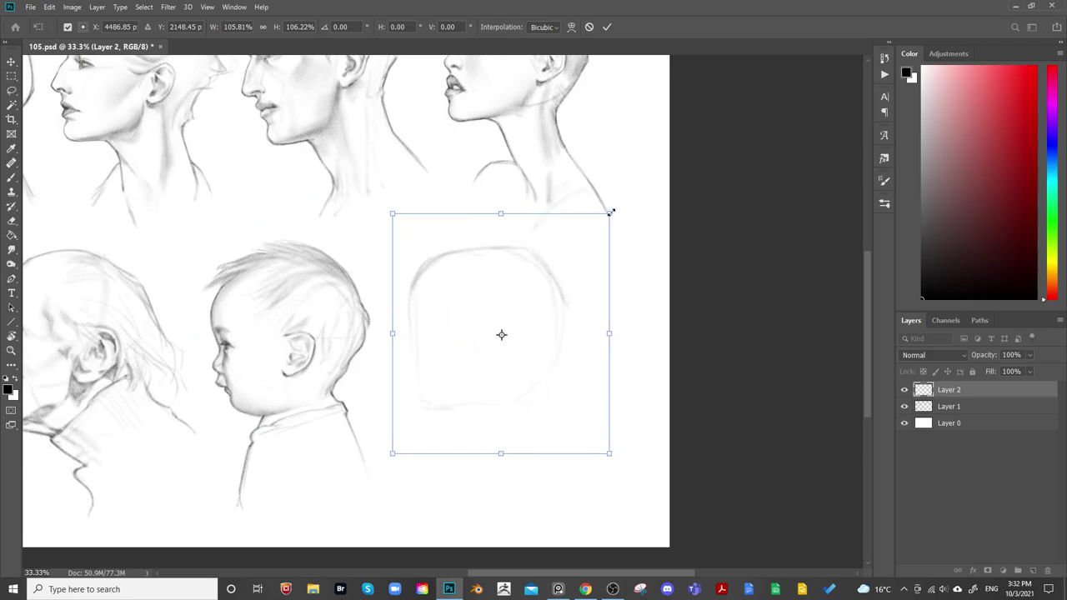
drag(611, 213, 607, 217)
drag(585, 266, 587, 263)
drag(609, 215, 609, 214)
key(Return)
key(l)
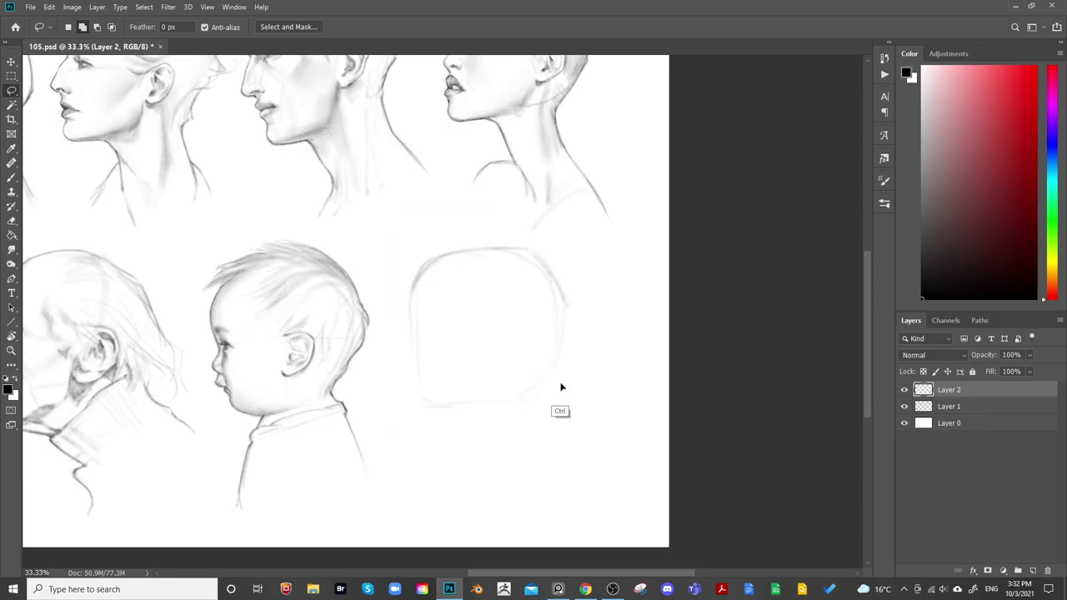
Sketch the vertical ear line, the oval ear, the nape and the neck guides on the new head
key(b)
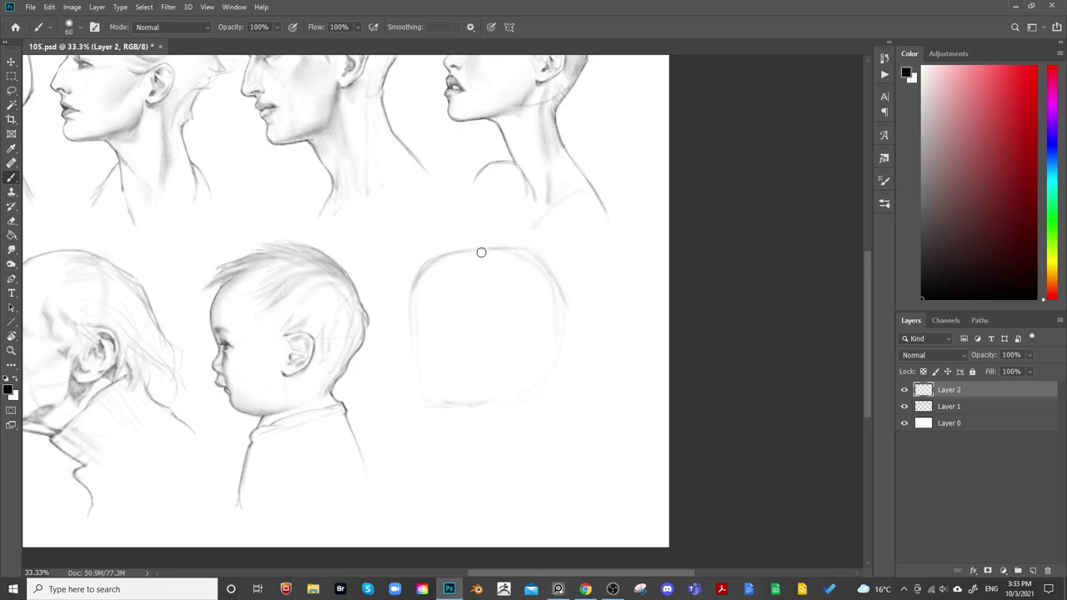
drag(491, 249, 486, 399)
mouse_move(492, 334)
mouse_down()
mouse_move(507, 364)
mouse_move(497, 366)
mouse_up()
drag(525, 380, 543, 380)
mouse_move(560, 329)
mouse_down()
mouse_move(574, 351)
mouse_move(513, 398)
mouse_move(467, 408)
mouse_up()
mouse_move(473, 421)
mouse_down()
mouse_move(510, 425)
mouse_move(445, 437)
mouse_move(510, 436)
mouse_move(498, 434)
mouse_move(532, 408)
mouse_up()
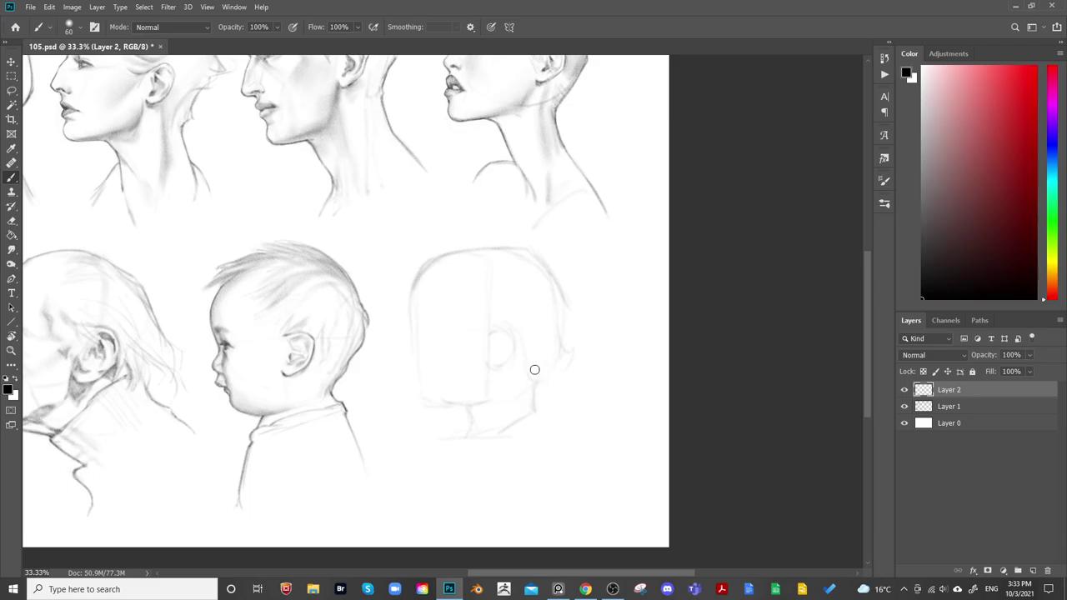
Darken the forehead contour of the new head and round off the front of the face down to the chin
scroll(535, 372, up, 1)
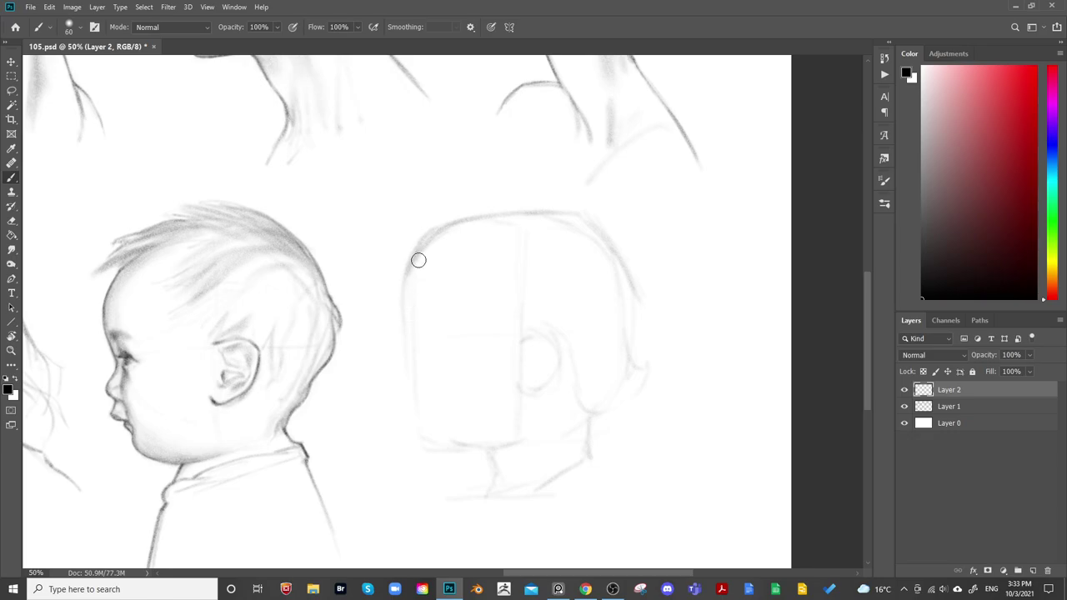
drag(408, 271, 413, 353)
key(e)
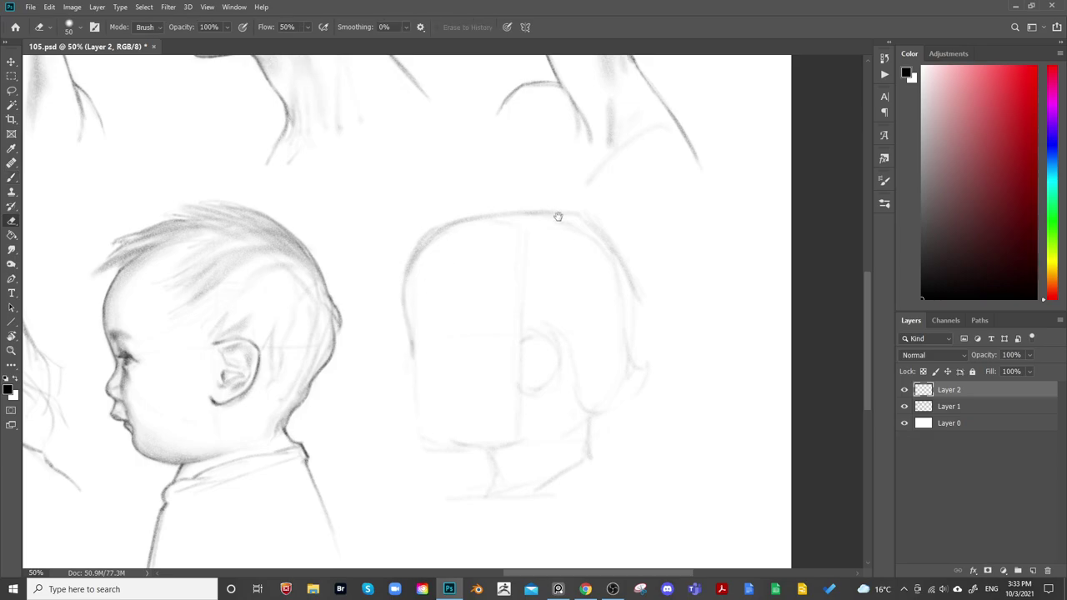
key(b)
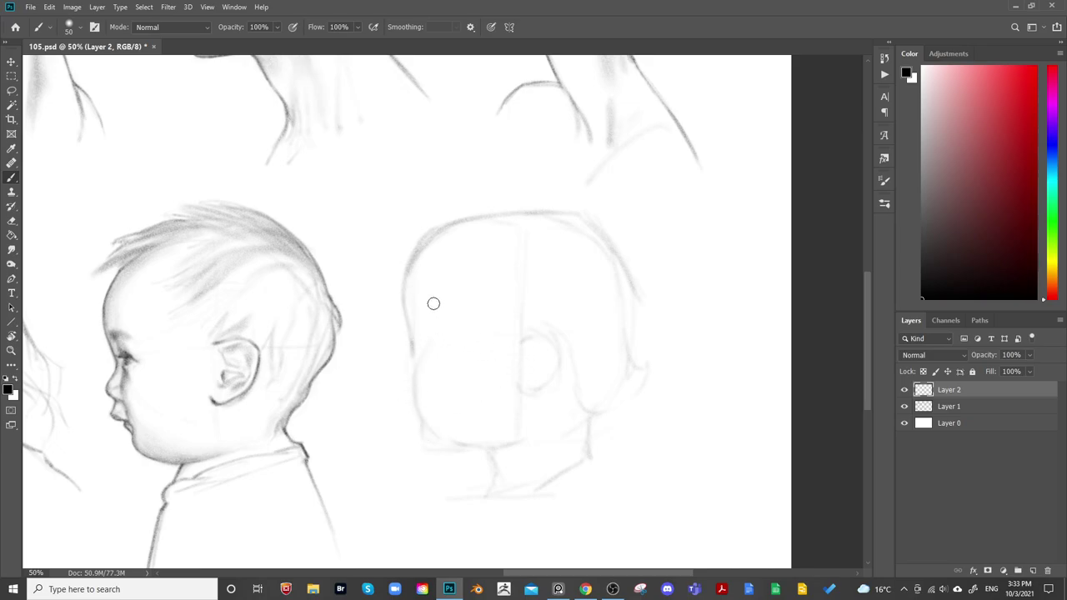
Define the chin and the underside of the jaw with a smaller brush, cleaning the line with the Eraser
key(bracketleft)
key(e)
key(b)
key(e)
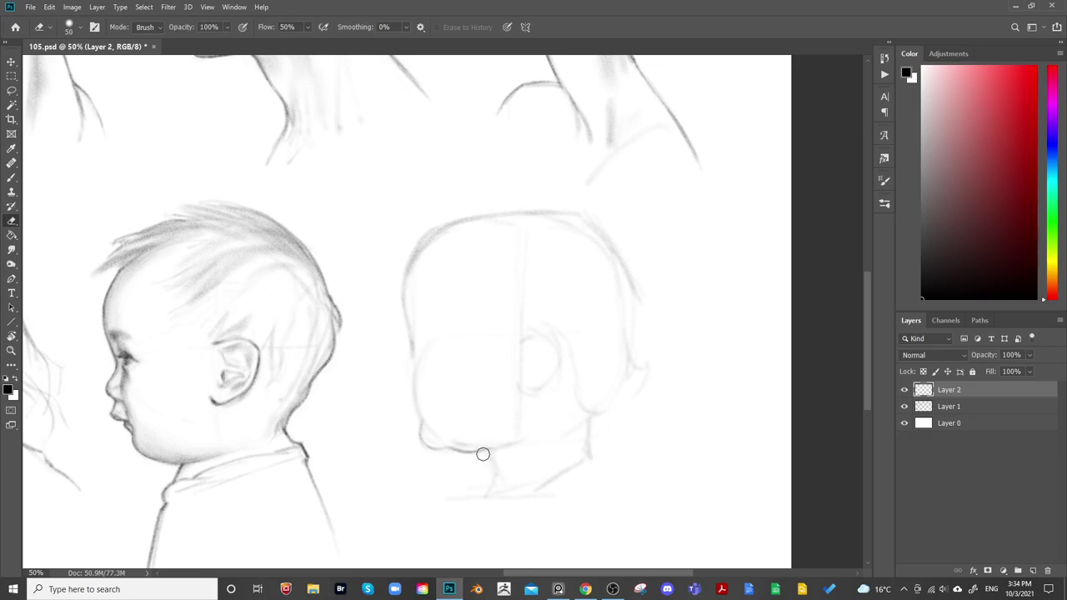
key(b)
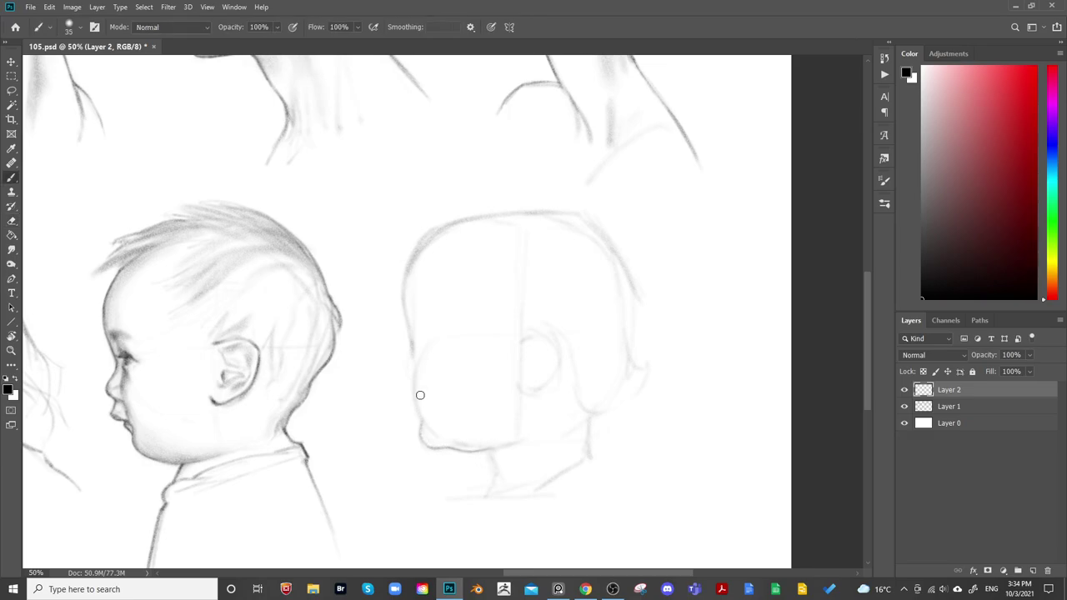
drag(421, 419, 433, 447)
key(e)
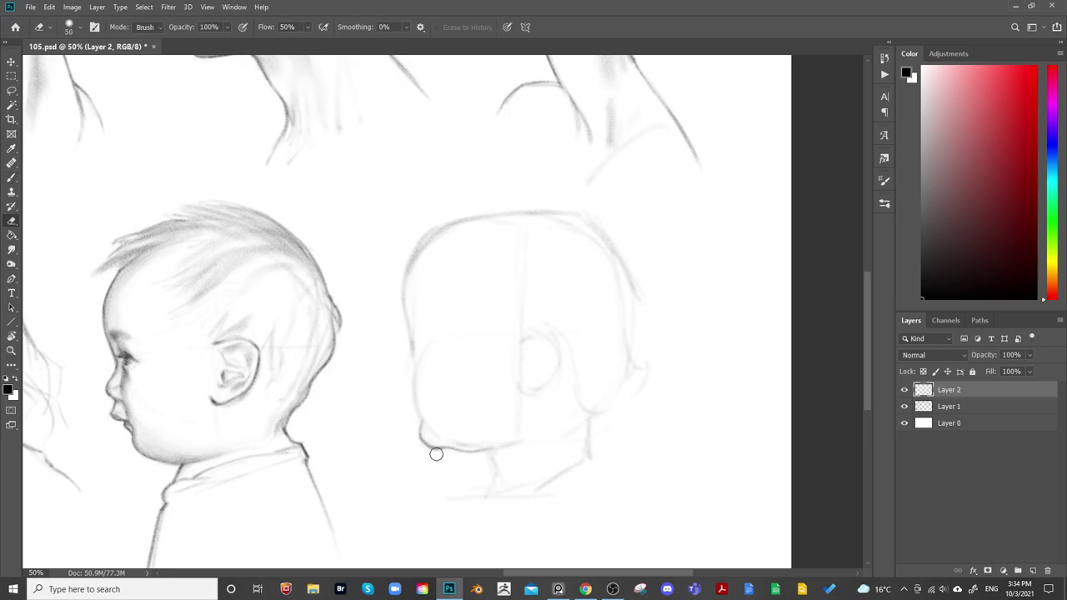
Sketch the brow line and a small upturned nose on the face, varying the brush size and erasing stray marks
mouse_move(436, 336)
mouse_down()
mouse_move(457, 328)
mouse_move(463, 345)
mouse_up()
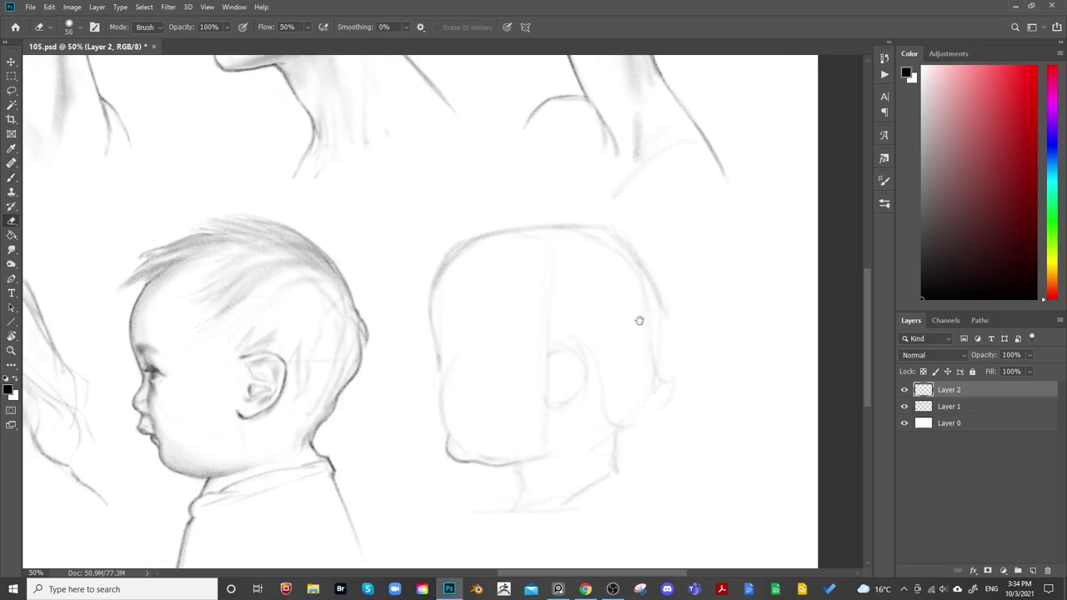
key(b)
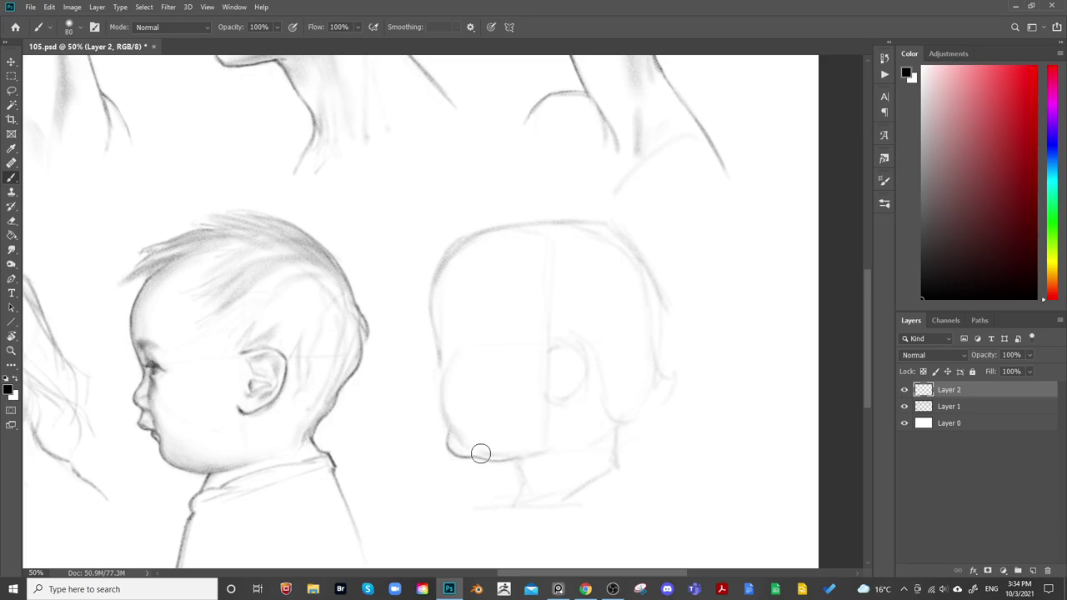
key(e)
key(b)
key(bracketleft)
key(bracketleft)
key(bracketright)
key(bracketright)
key(bracketleft)
key(bracketleft)
key(bracketleft)
key(bracketright)
key(bracketright)
key(bracketleft)
key(bracketleft)
key(bracketleft)
key(bracketleft)
key(e)
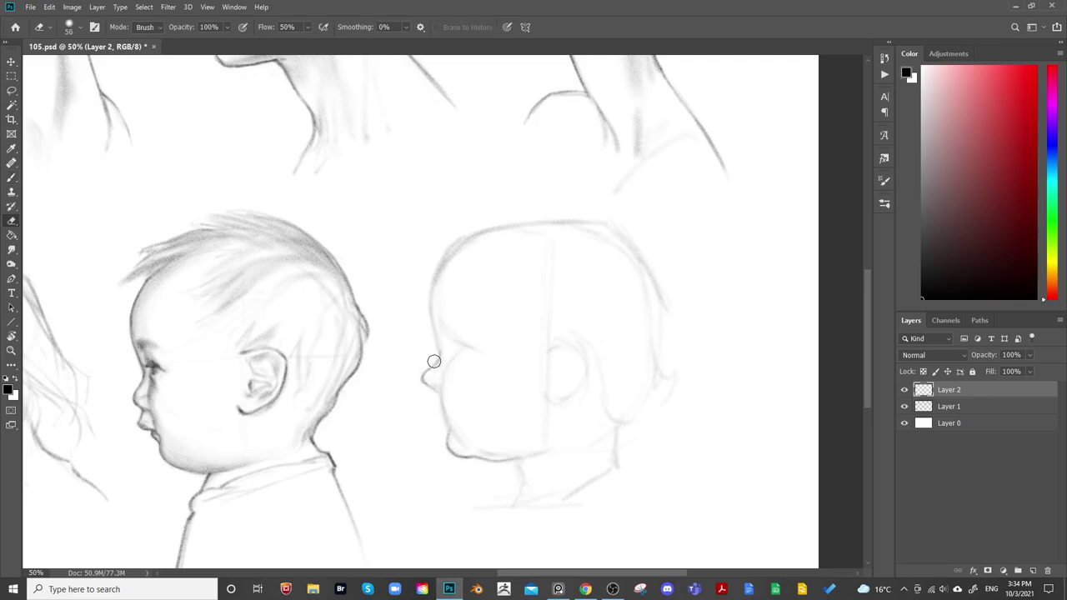
Clean up the forehead contour and sketch a light curved guide from the nose to the chin
key(b)
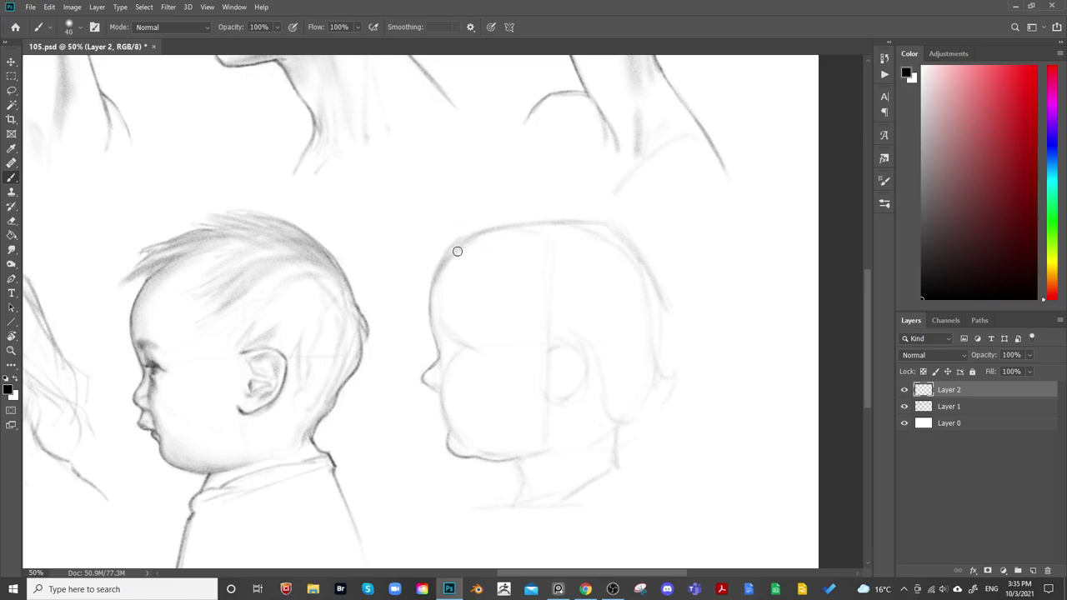
key(e)
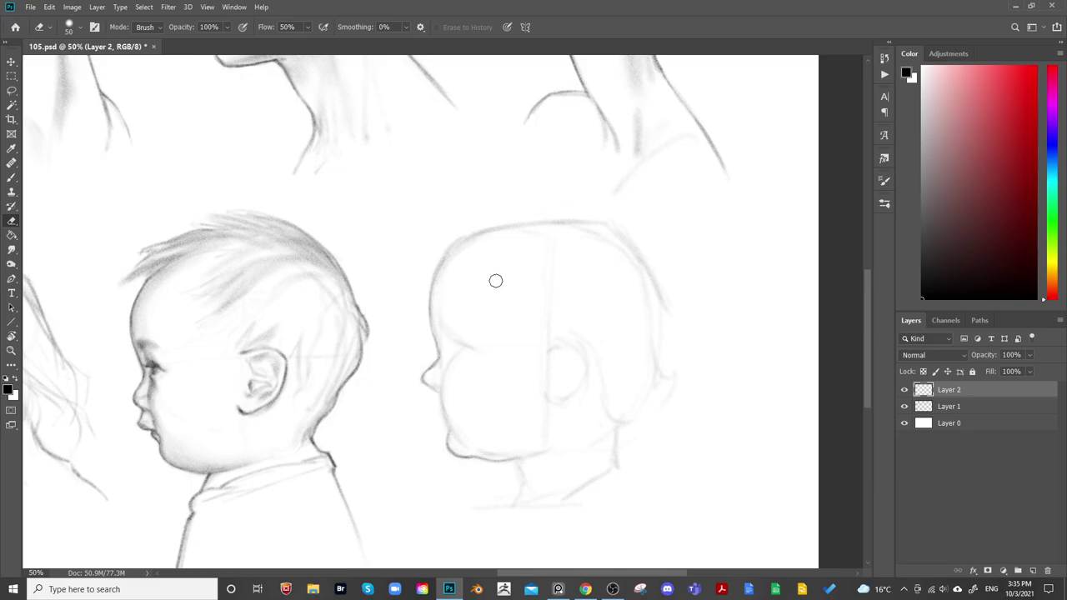
key(b)
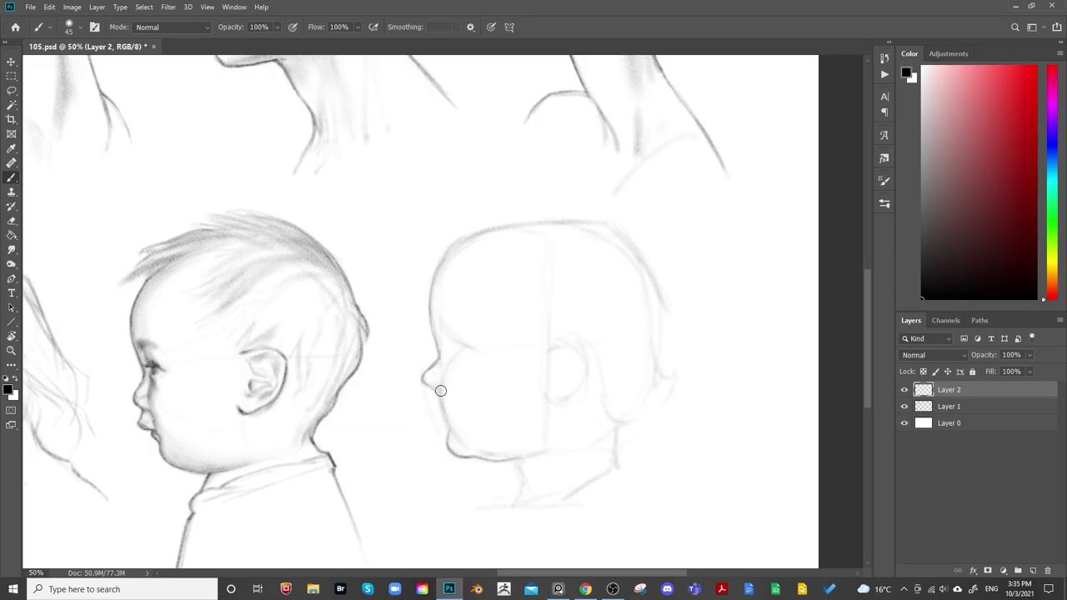
Draw the profile of the lips and mouth between nose and chin, and set the brush size to 25 px
key(bracketleft)
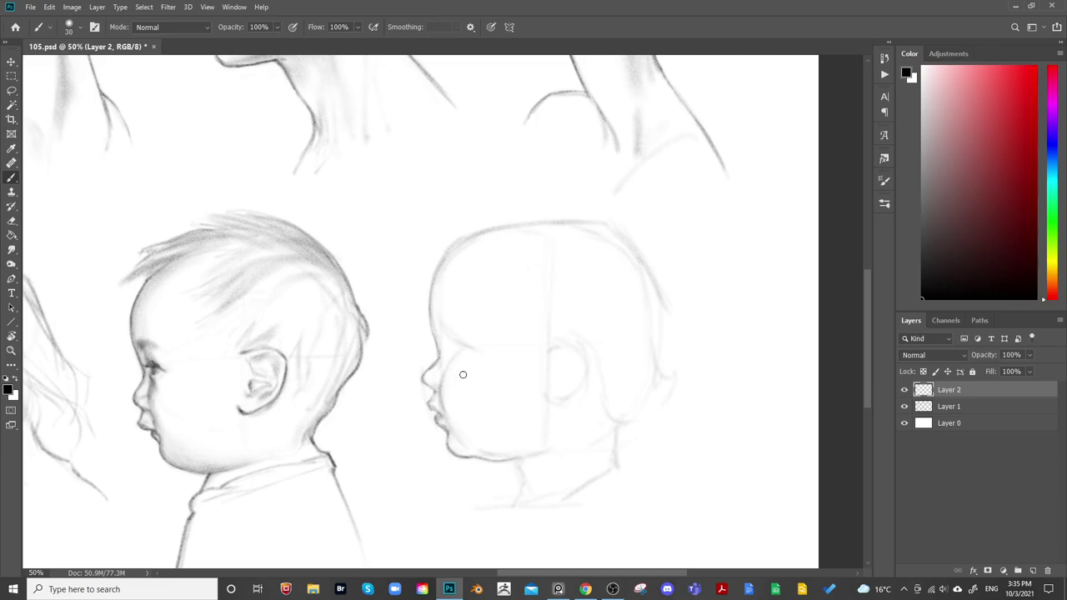
drag(618, 265, 632, 270)
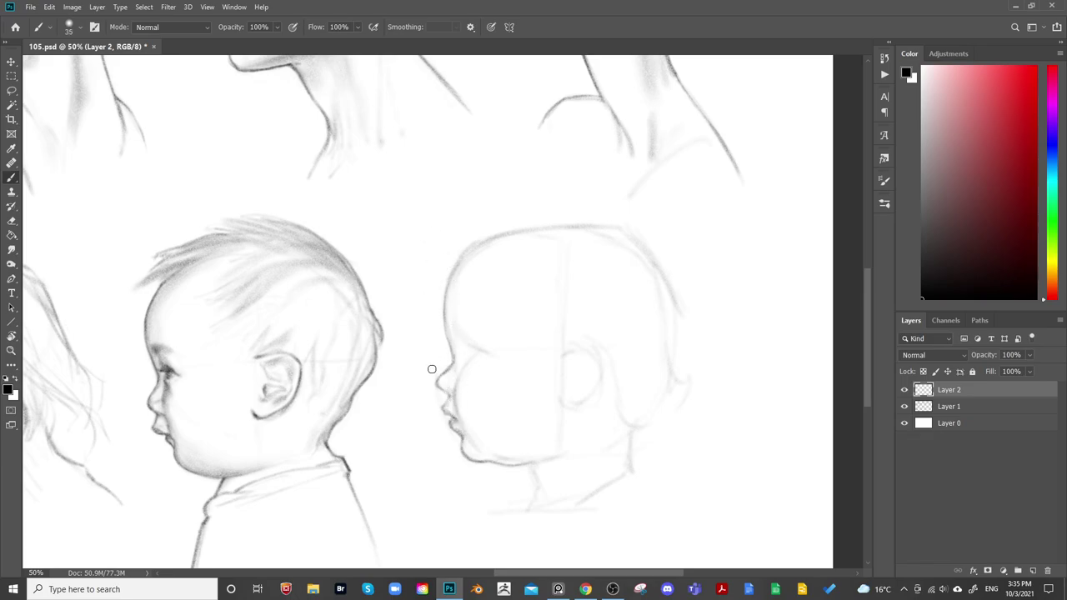
key(bracketright)
key(bracketright)
key(bracketright)
key(bracketright)
key(bracketleft)
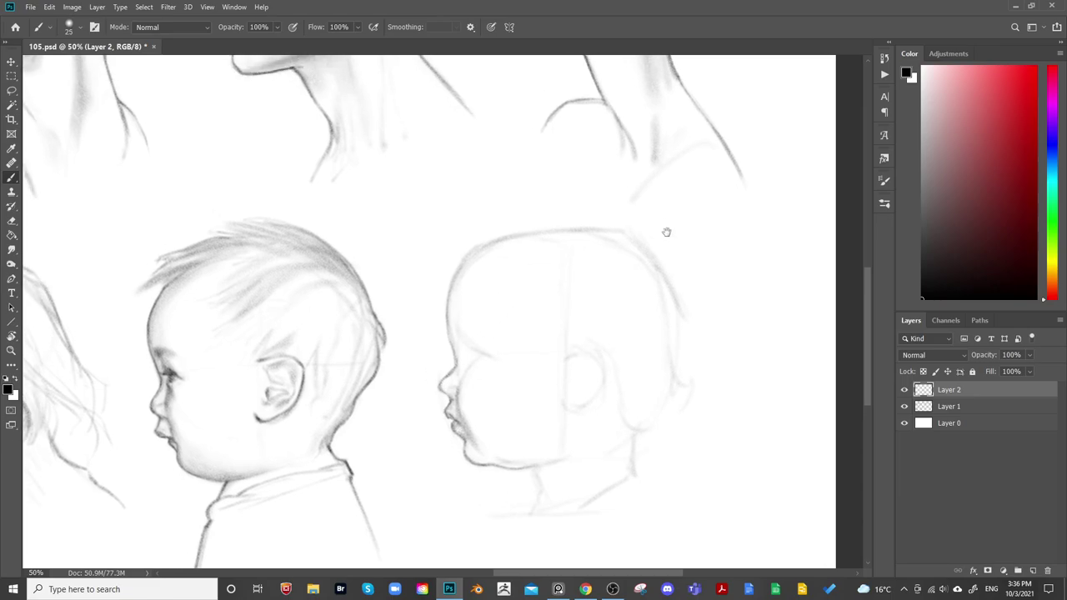
Refine the nose and lip contours of the unfinished child's profile, alternating 25 px brush strokes with a 50 px Eraser
key(e)
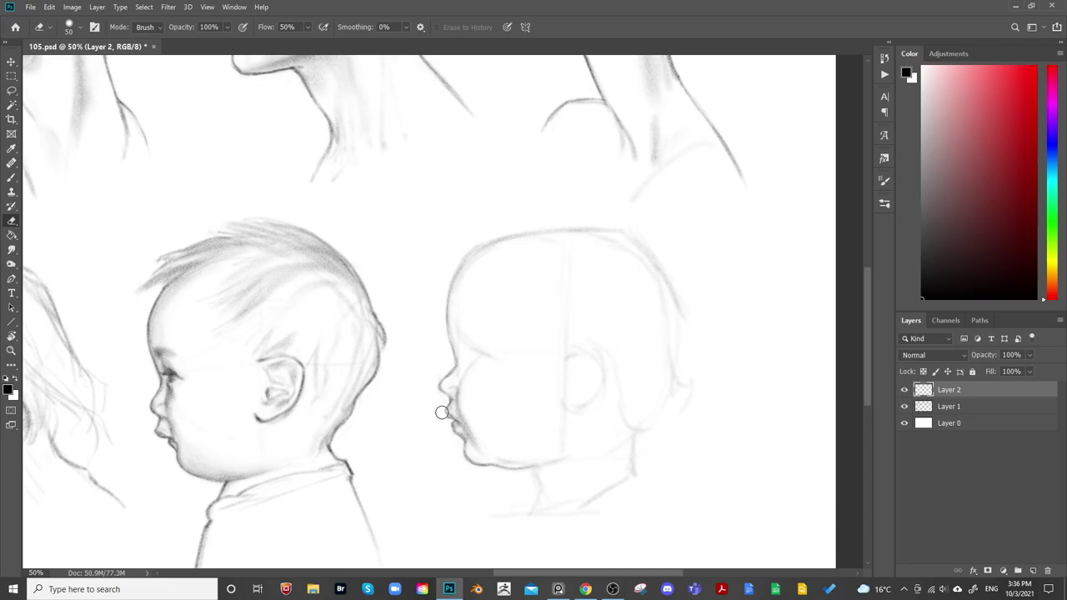
key(b)
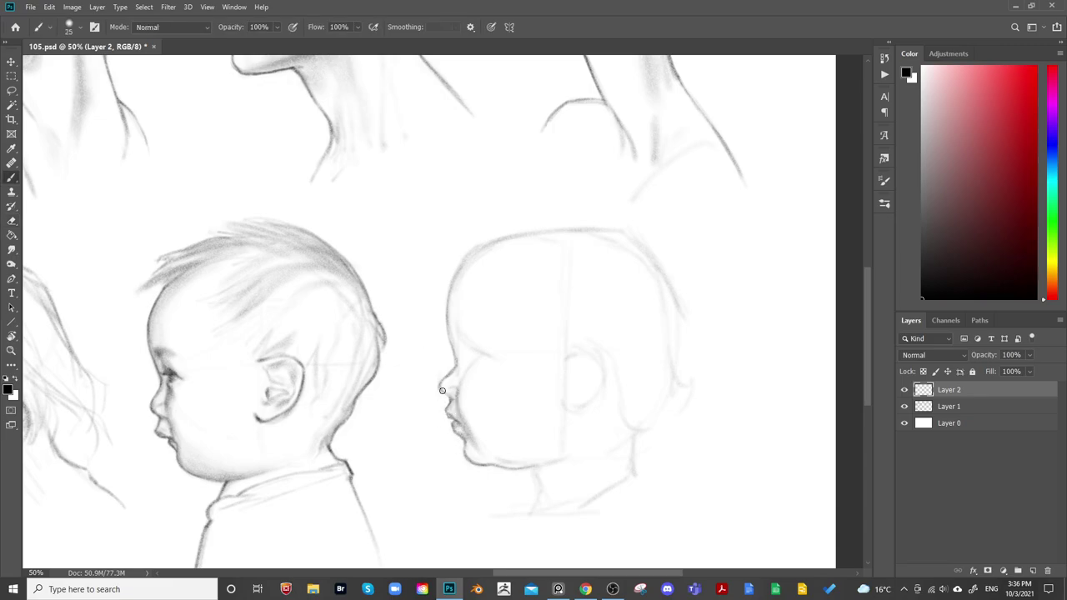
key(e)
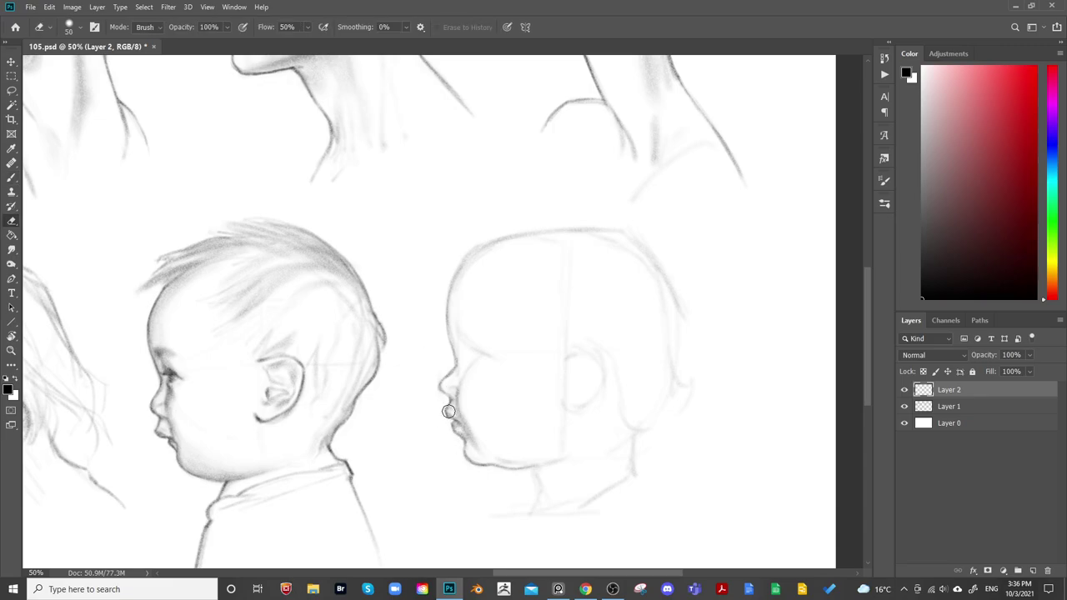
key(b)
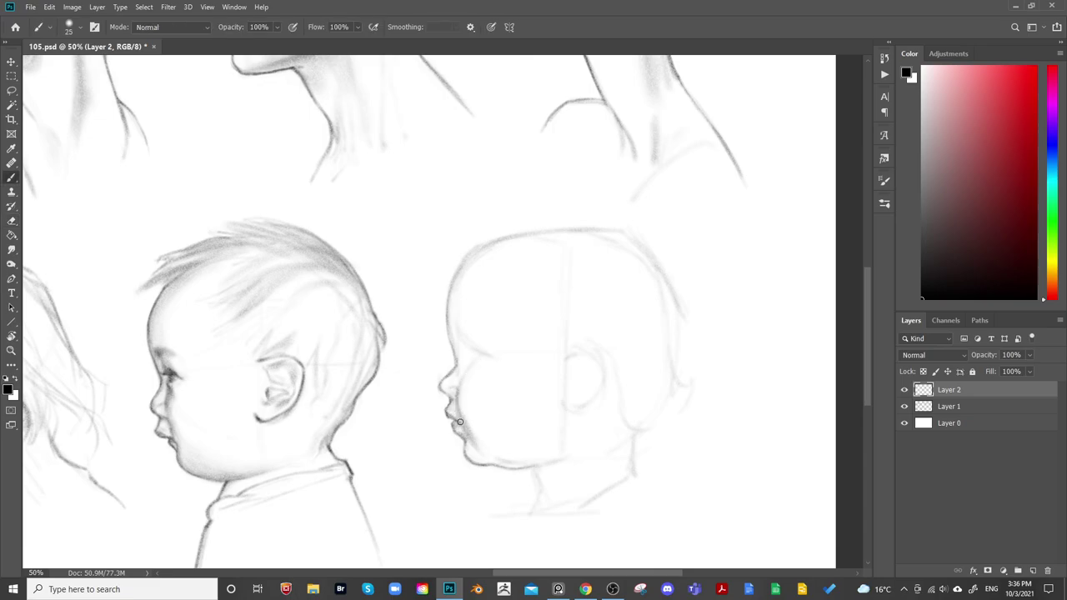
key(e)
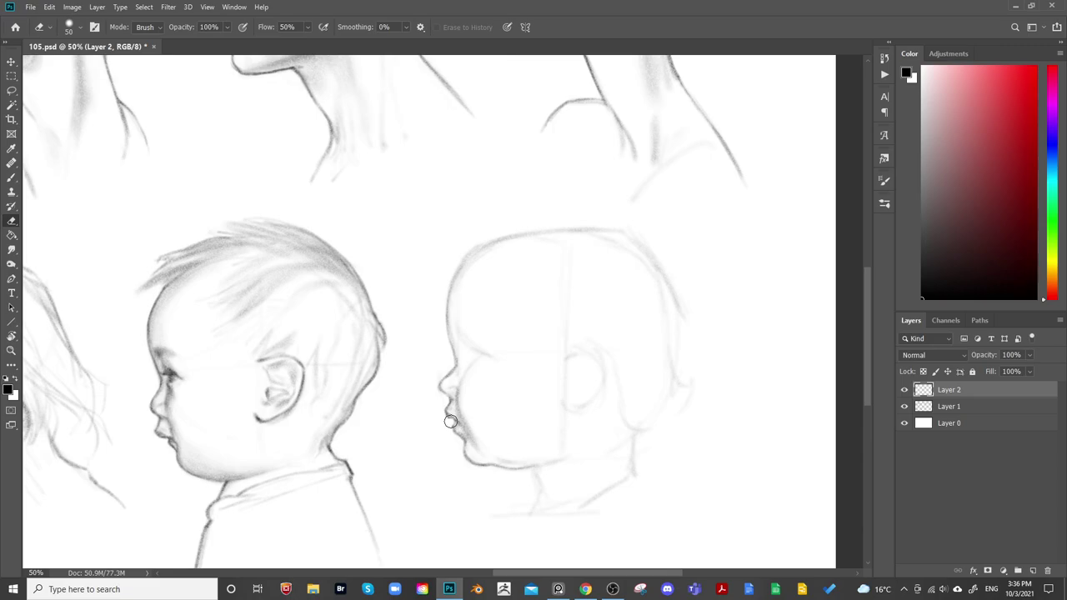
key(b)
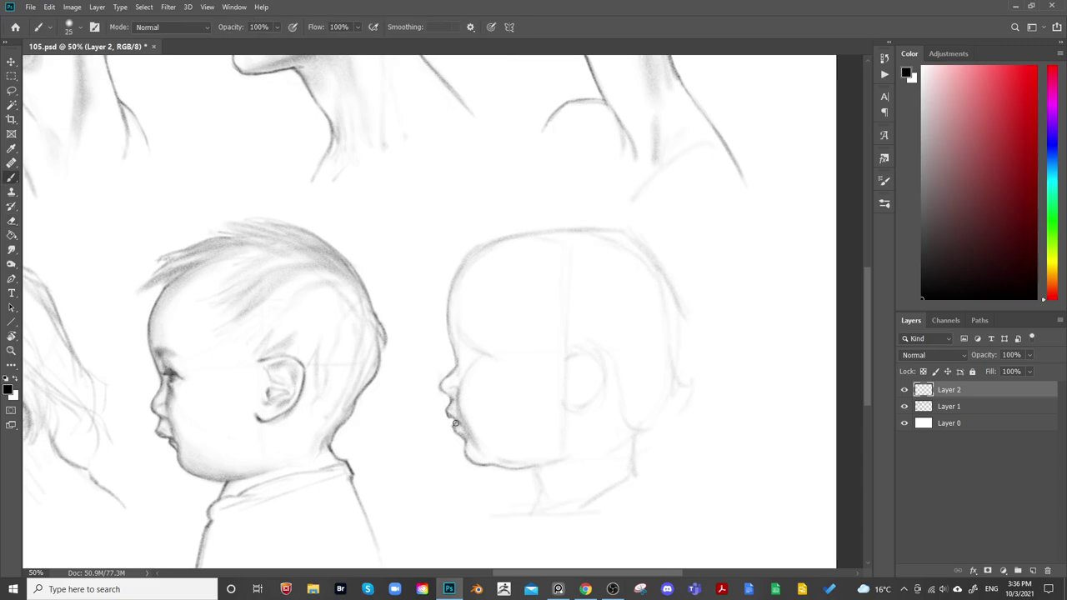
Strengthen the line of the chin and the underside of the jaw up to the neck, cleaning it with the Eraser
drag(649, 283, 701, 265)
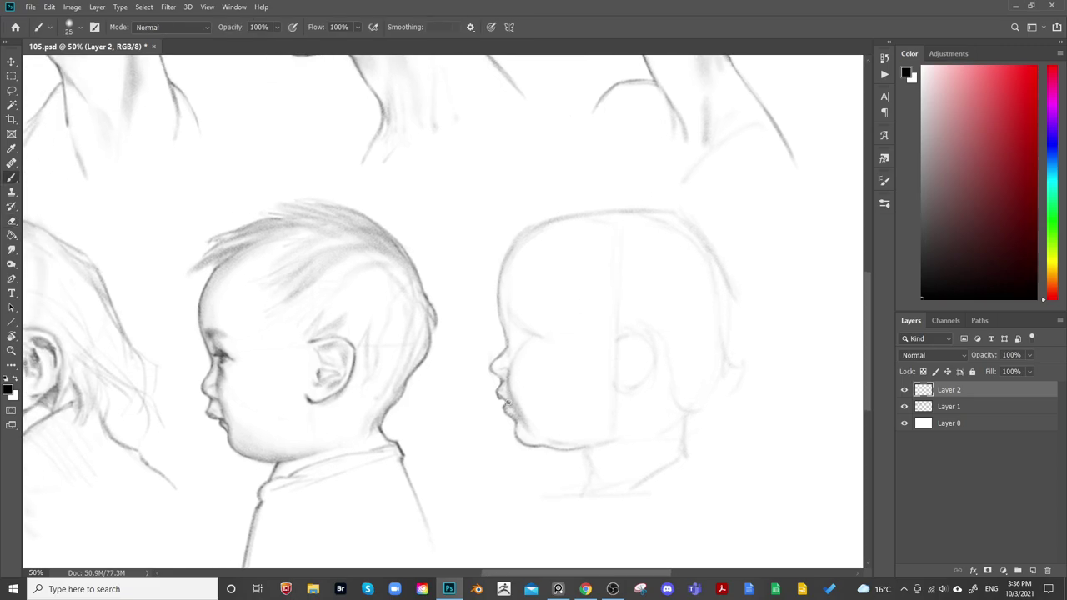
key(e)
key(b)
mouse_move(555, 440)
mouse_down()
mouse_move(697, 444)
mouse_move(547, 341)
mouse_up()
key(e)
key(b)
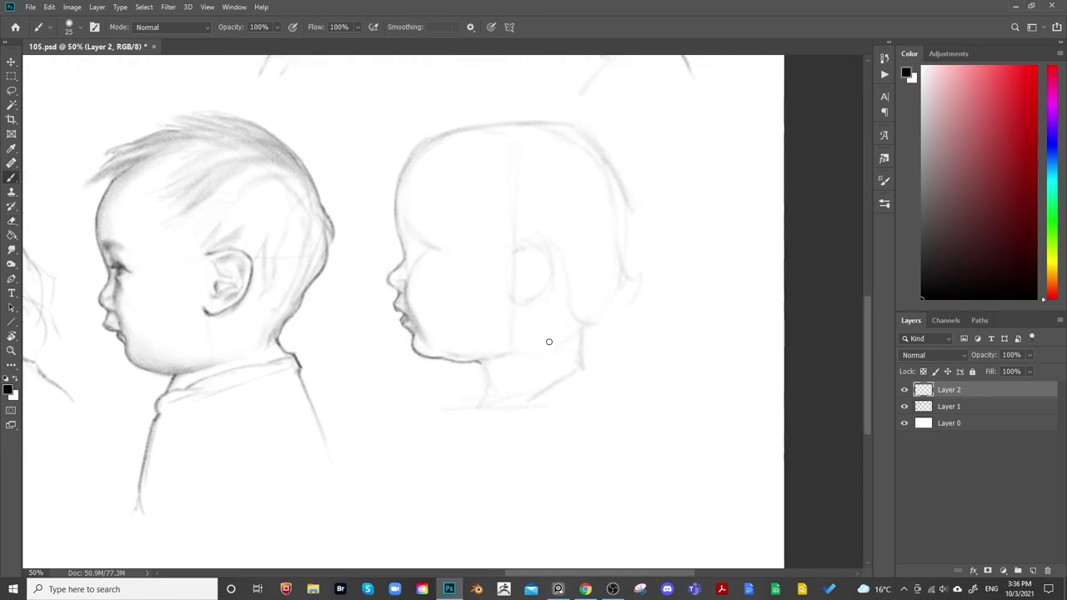
Enlarge the brush to 100 px and add light, soft shading along the jaw and the front of the face
key(bracketright)
key(bracketright)
key(bracketright)
key(bracketright)
key(bracketright)
key(bracketright)
key(bracketright)
key(bracketright)
key(bracketright)
key(bracketright)
drag(439, 350, 485, 354)
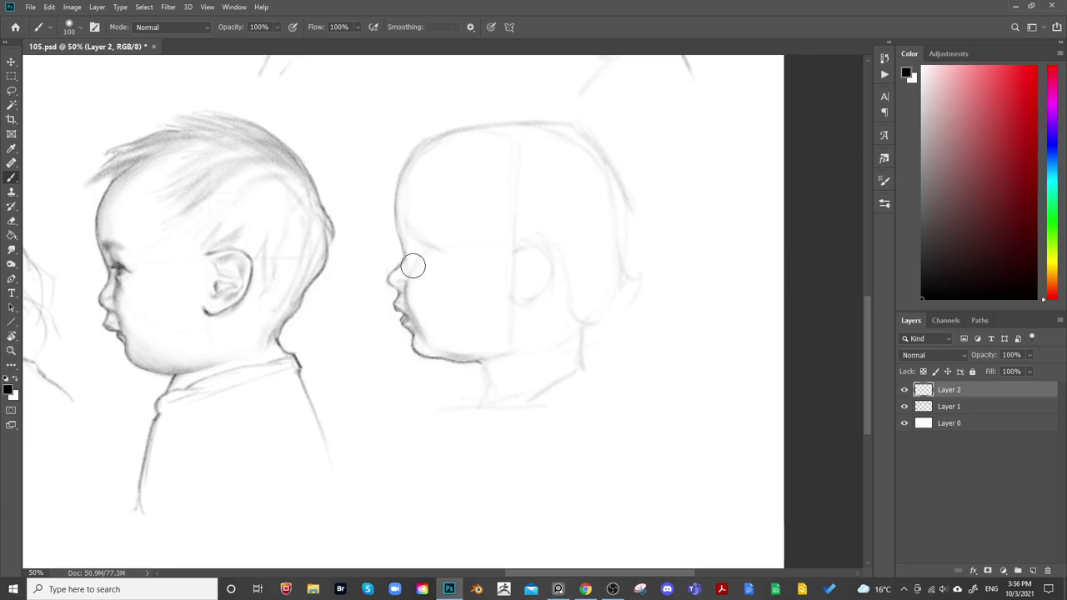
Enlarge the Eraser to 150 px and soften the shading and guide lines on the cheek
key(e)
key(bracketright)
key(bracketright)
key(bracketright)
key(bracketright)
key(bracketright)
key(bracketright)
key(bracketright)
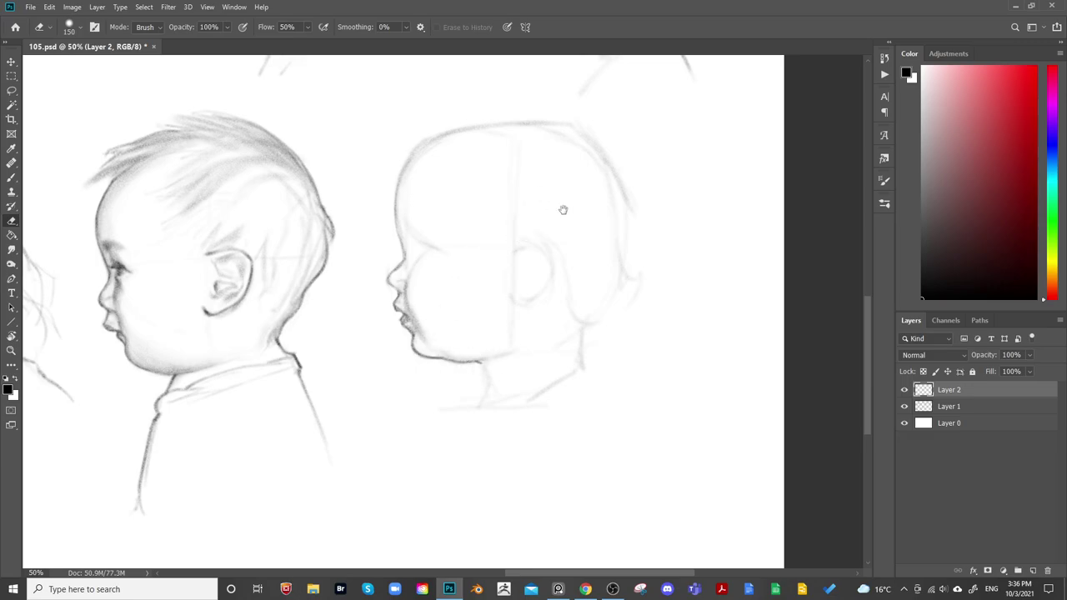
drag(563, 210, 634, 309)
Block in the eye socket under the brow line with soft strokes, lighten the excess, and reduce the brush to 45 px
key(b)
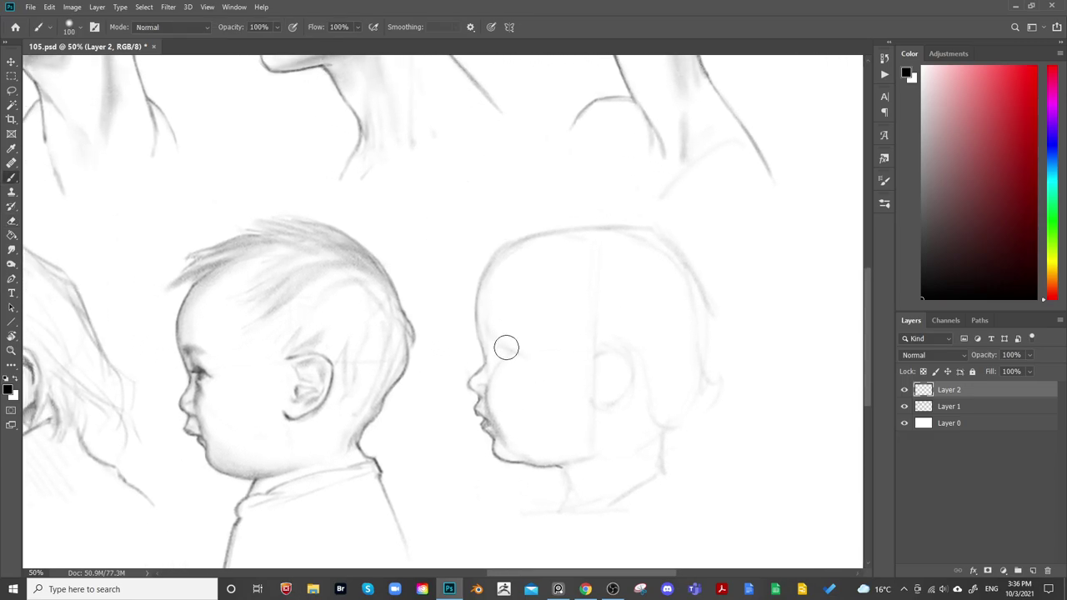
key(bracketleft)
key(bracketleft)
key(bracketleft)
key(bracketleft)
key(e)
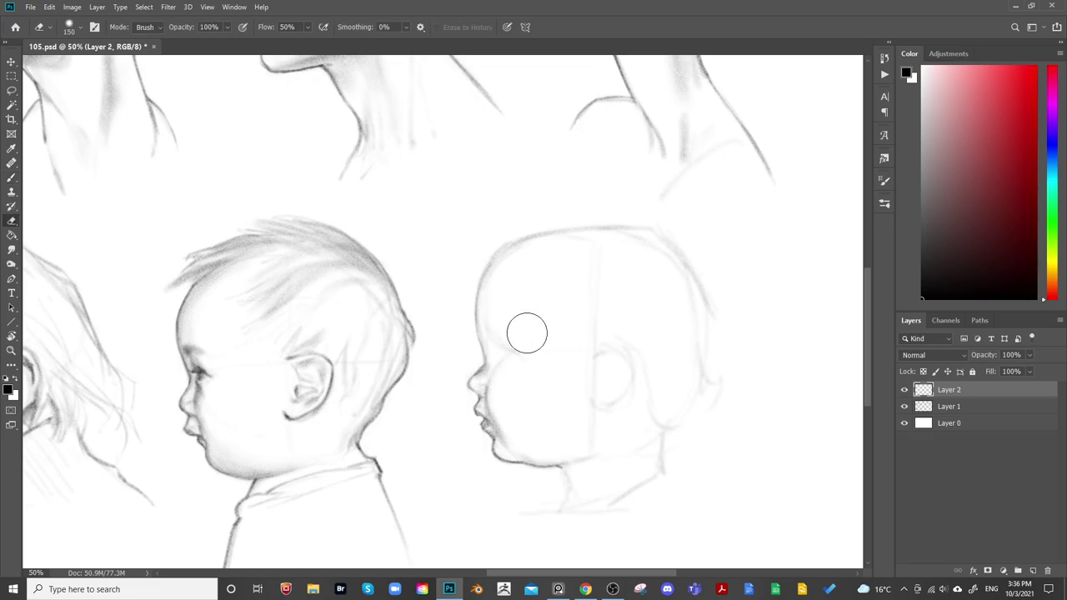
key(b)
key(bracketleft)
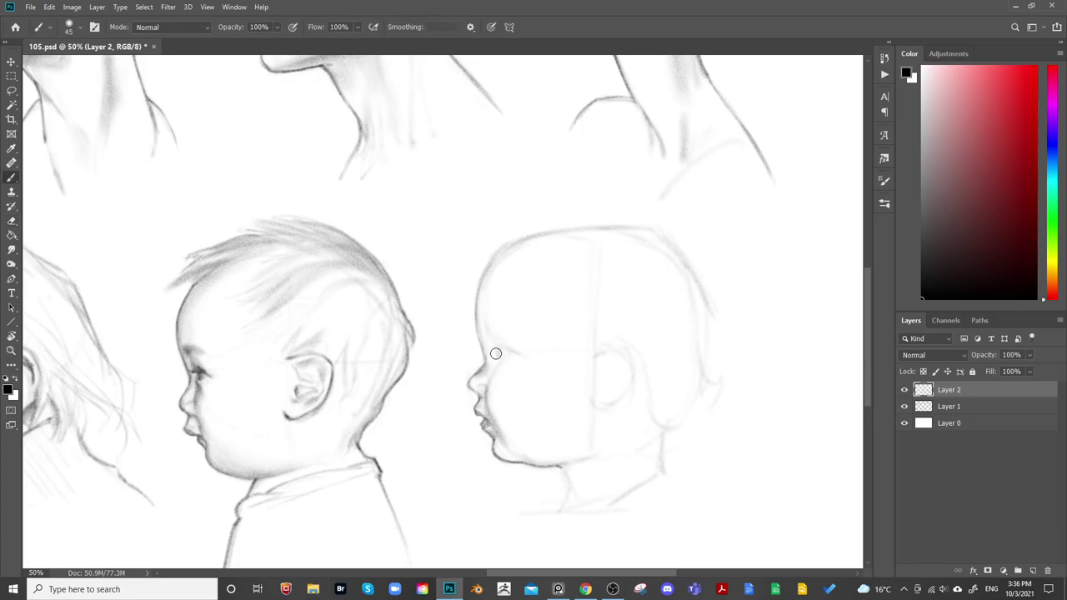
Draw the child's eye and the dark brow crease above it, adjusting the brush size for fine and soft strokes
key(bracketleft)
key(bracketleft)
key(bracketleft)
key(bracketleft)
key(bracketright)
key(bracketleft)
key(bracketleft)
key(bracketright)
key(r)
Soften the shading around the eye and upper cheek with a 90 px Eraser and a 90 px brush
key(e)
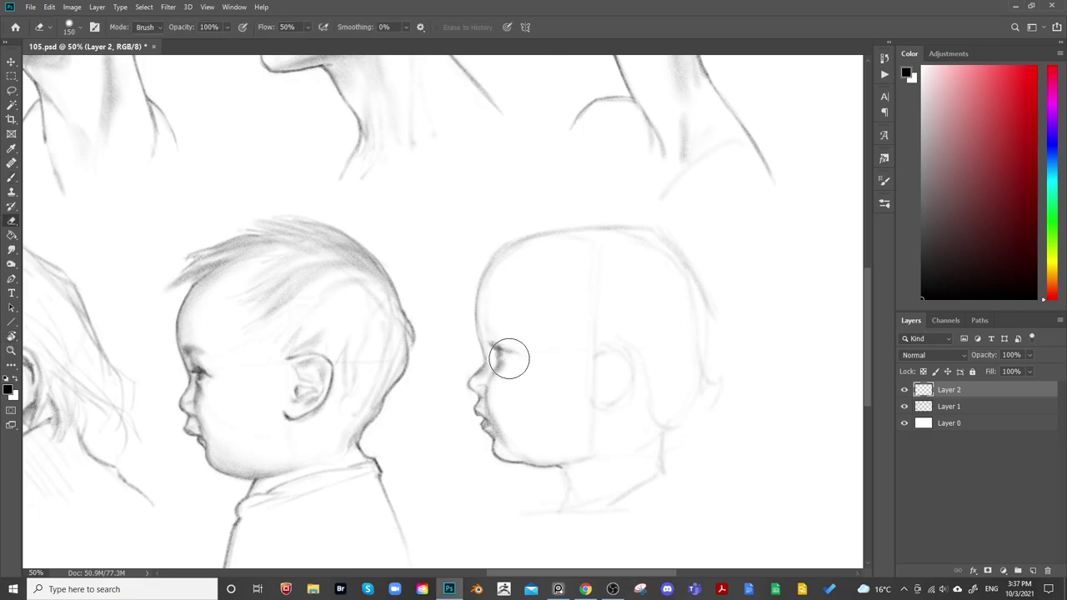
key(bracketleft)
drag(659, 291, 683, 295)
key(b)
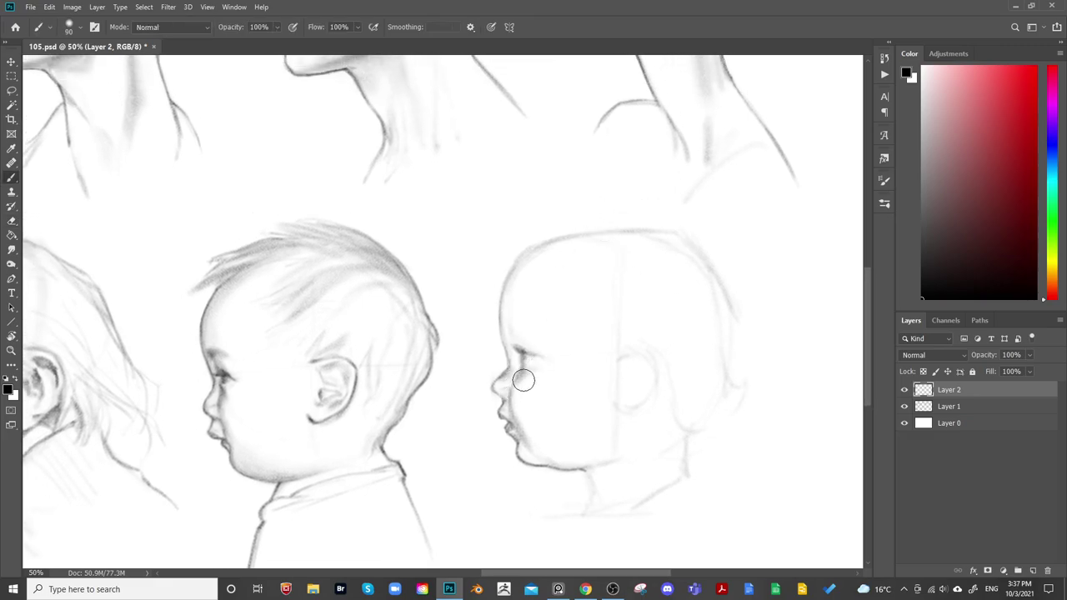
key(e)
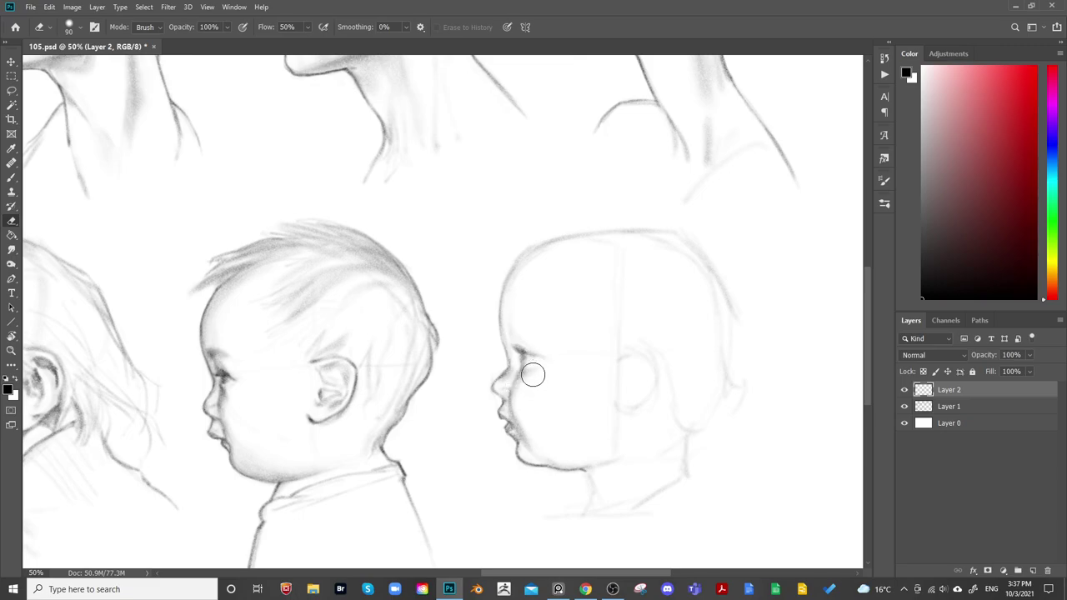
mouse_move(632, 295)
mouse_down()
mouse_move(719, 231)
mouse_move(721, 212)
mouse_move(693, 299)
mouse_up()
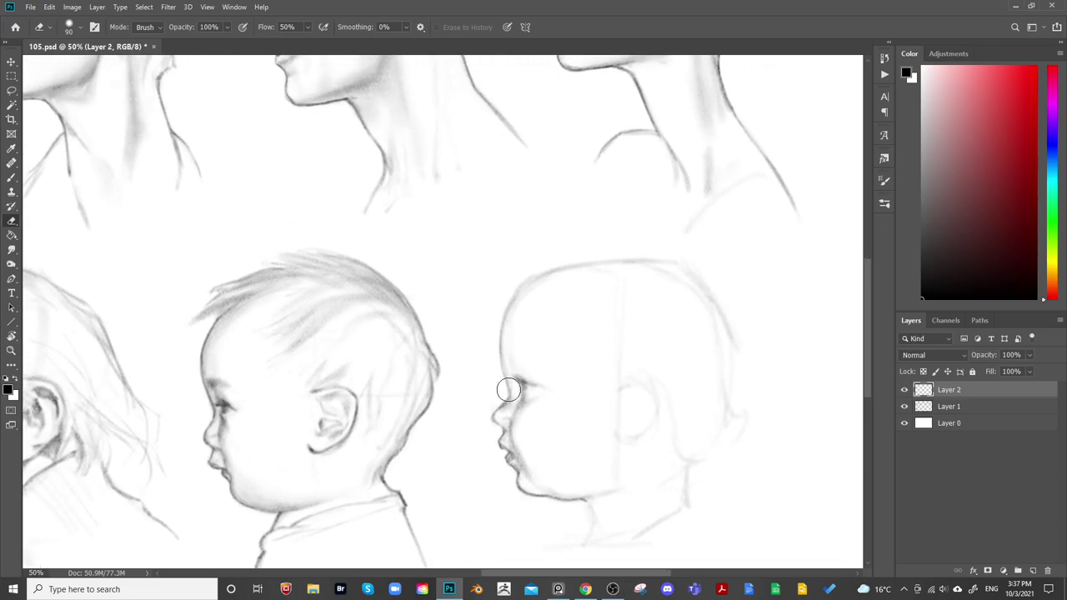
key(b)
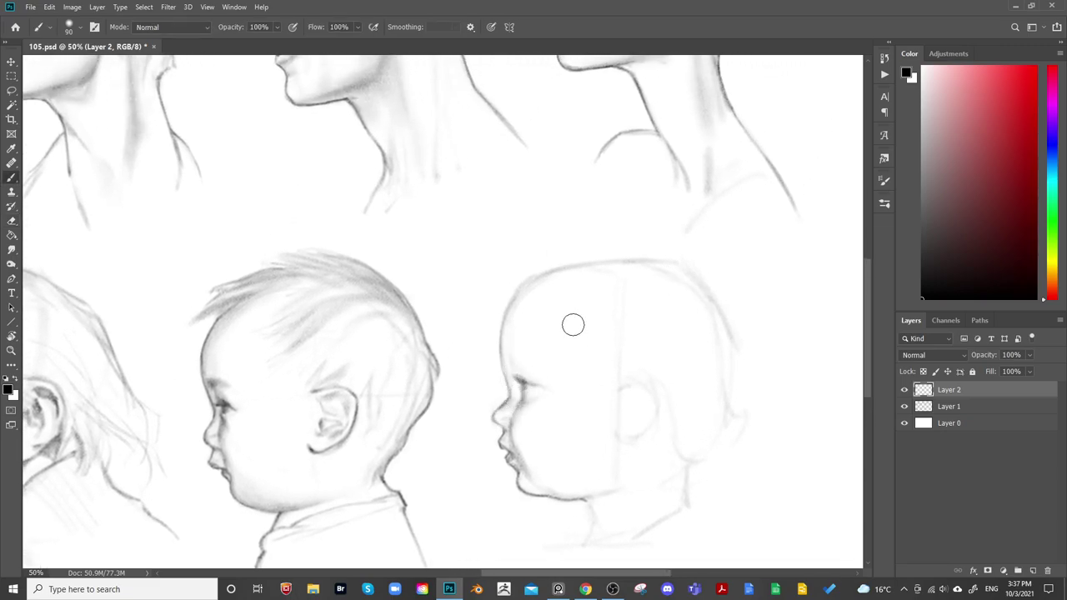
Refine the nose and the bridge with a smaller brush, cleaning the outer edge with an Eraser reduced to 40 px
key([)
key([)
key([)
key(e)
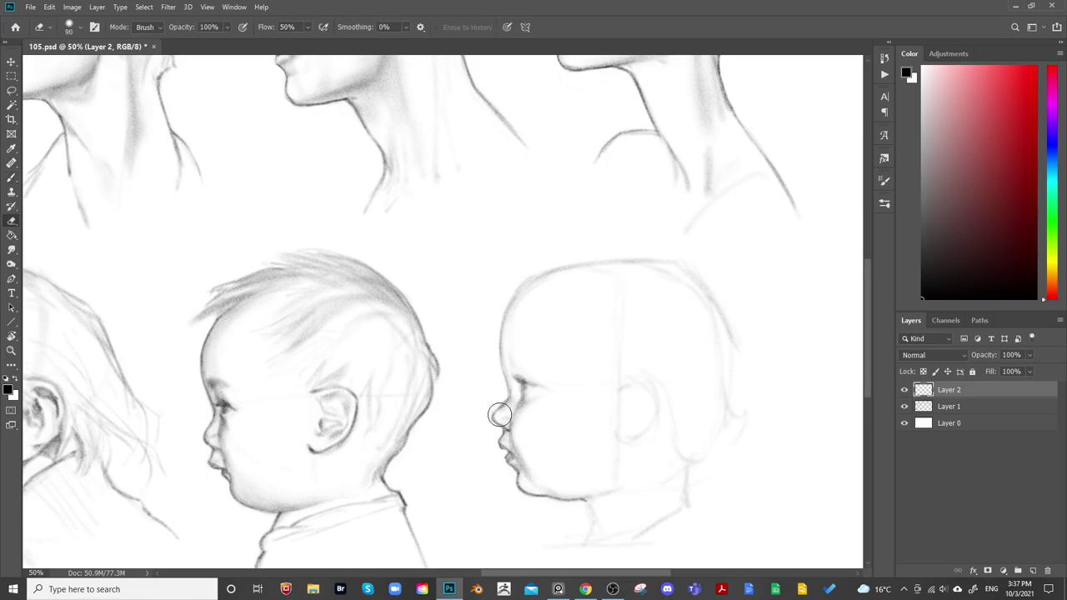
key(bracketleft)
key(bracketleft)
key(bracketleft)
Check the proportions of the whole sheet in a mirrored view, restore the orientation, and return to the unfinished child's head
key(ctrl+minus)
key(ctrl+shift+h)
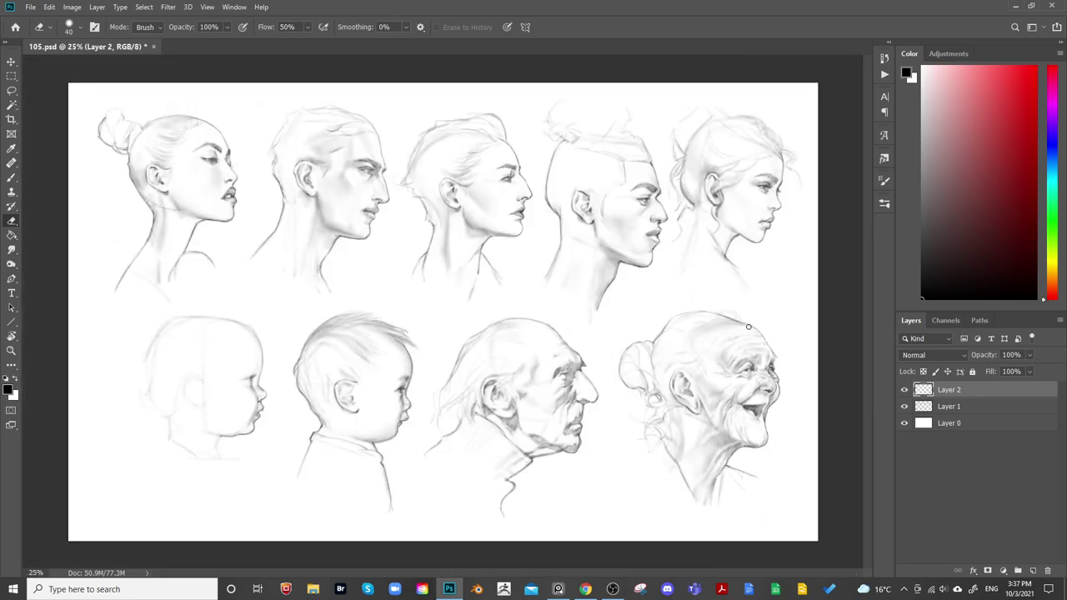
key(ctrl+shift+h)
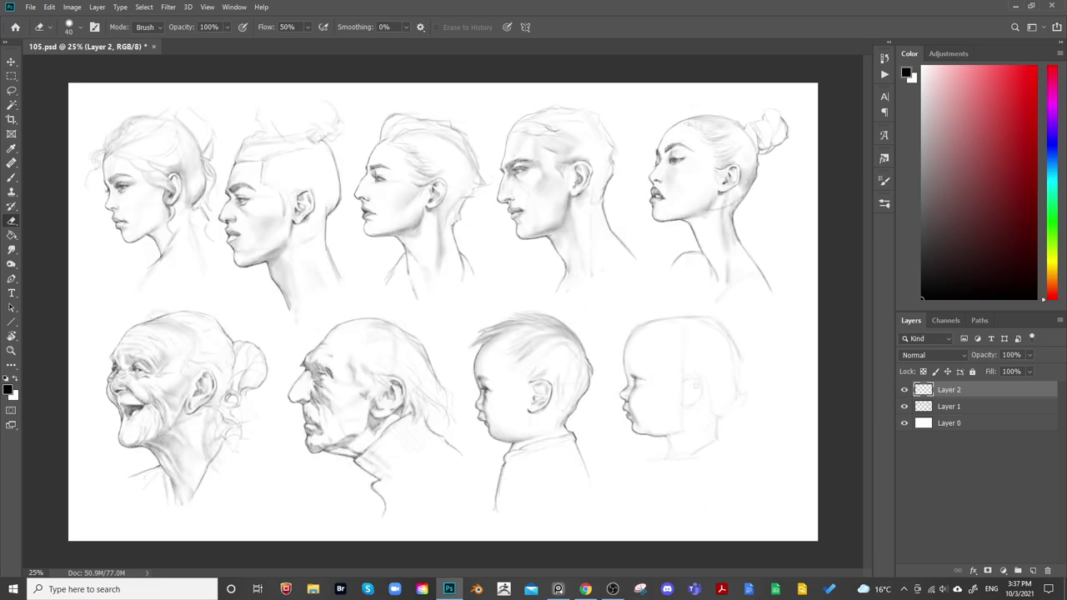
key(ctrl+plus)
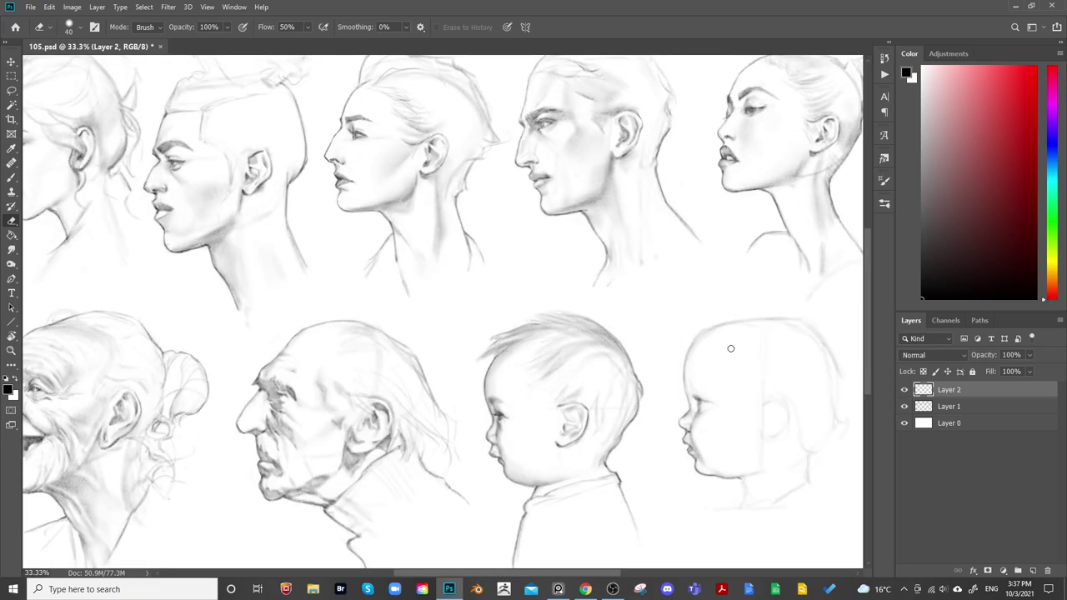
mouse_move(722, 353)
mouse_down()
mouse_move(553, 393)
mouse_move(533, 375)
mouse_up()
Firm up the forehead and crown outline of the child's head, varying the brush size and trimming the line with a 40 px Eraser
key(b)
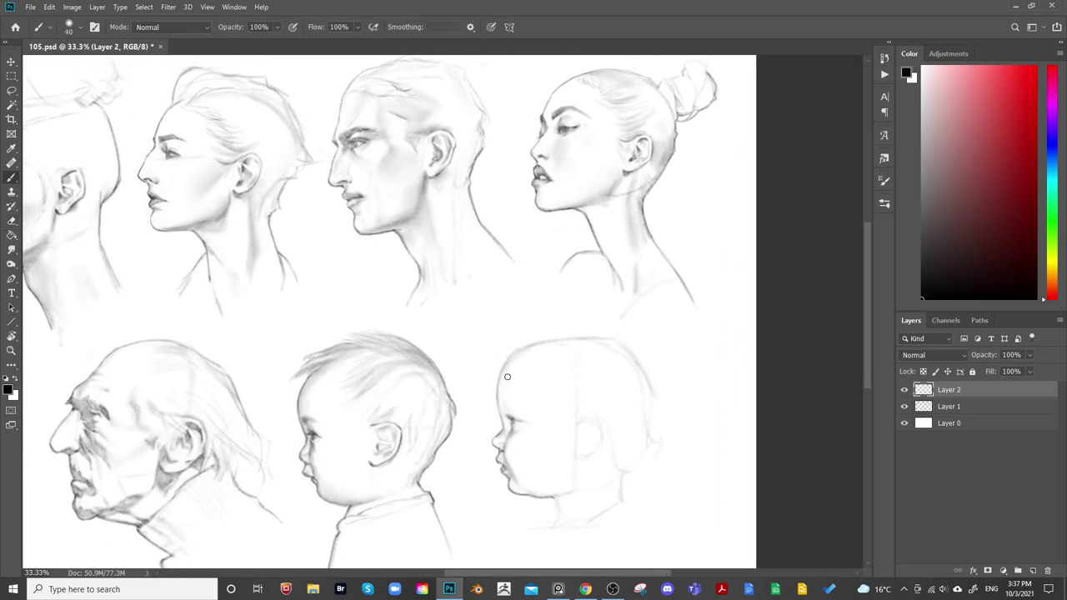
key(bracketright)
key(bracketright)
key(bracketright)
key(bracketright)
key(bracketright)
key(bracketright)
key(bracketleft)
key(bracketleft)
key(bracketleft)
key(bracketleft)
key(bracketleft)
key(e)
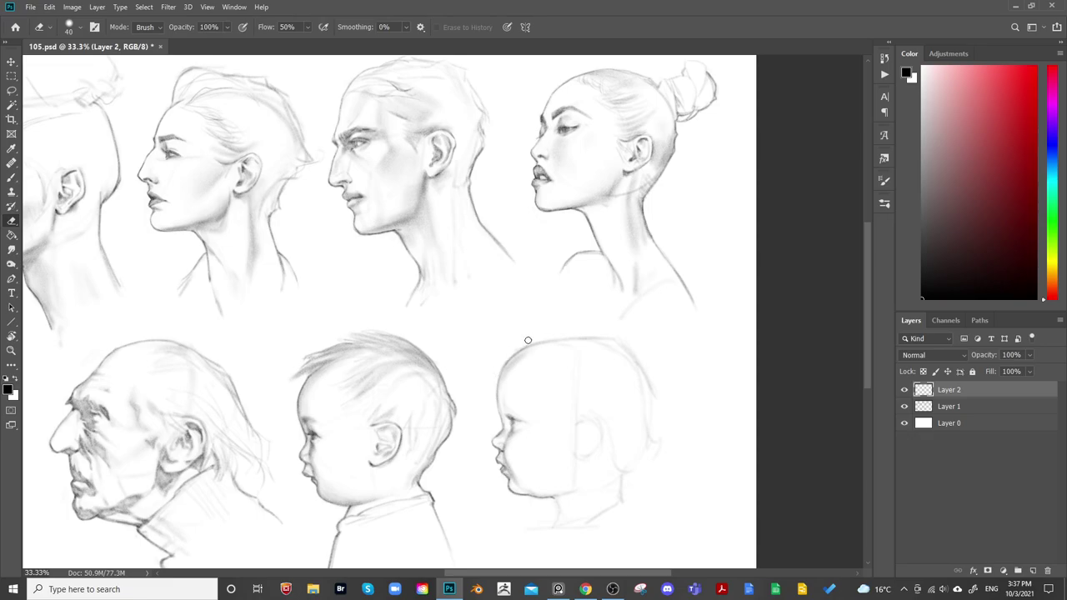
drag(602, 328, 601, 311)
Deepen the eye and add the eyebrow above it, varying the brush size and erasing stray marks
key(b)
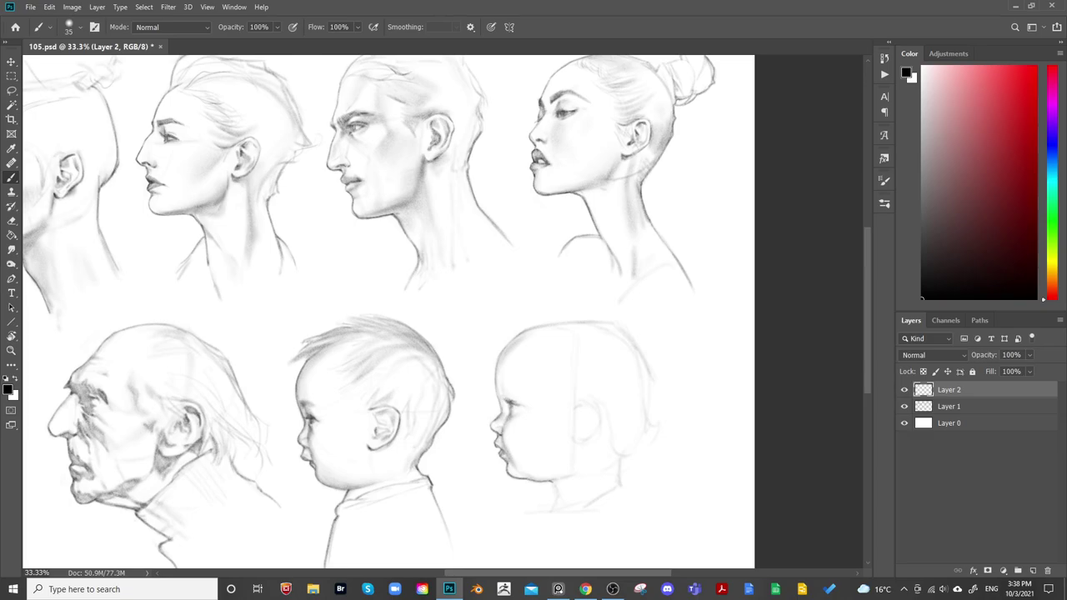
key(bracketleft)
key(bracketleft)
key(bracketright)
key(bracketright)
key(bracketright)
key(bracketright)
key(bracketleft)
key(bracketleft)
key(bracketleft)
key(bracketleft)
key(bracketleft)
key(bracketright)
key(e)
mouse_move(575, 359)
mouse_down()
mouse_move(571, 317)
mouse_move(495, 335)
mouse_up()
key(b)
Darken the forehead contour down to the brow with a finer brush and clean its edge with the 40 px Eraser
scroll(496, 340, up, 1)
drag(493, 381, 529, 357)
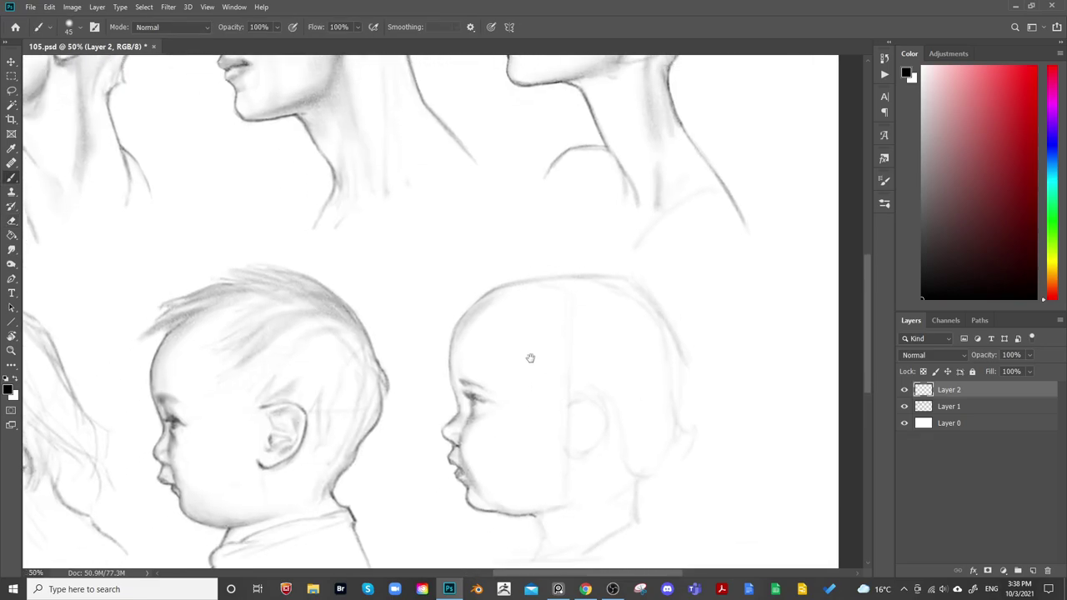
key(bracketleft)
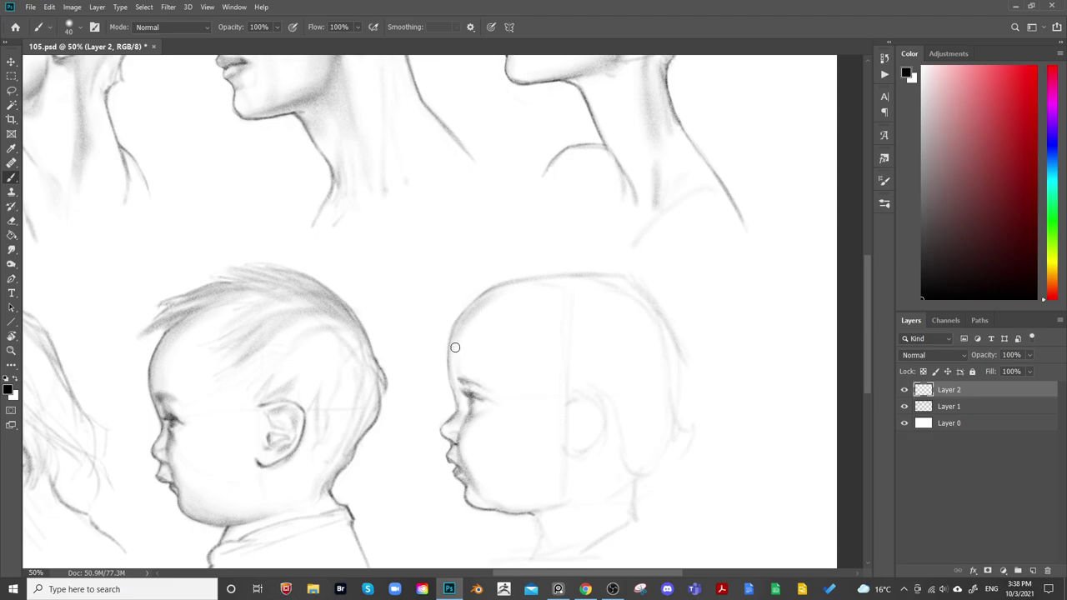
key(bracketleft)
key(bracketleft)
key(bracketleft)
drag(450, 377, 454, 388)
key(e)
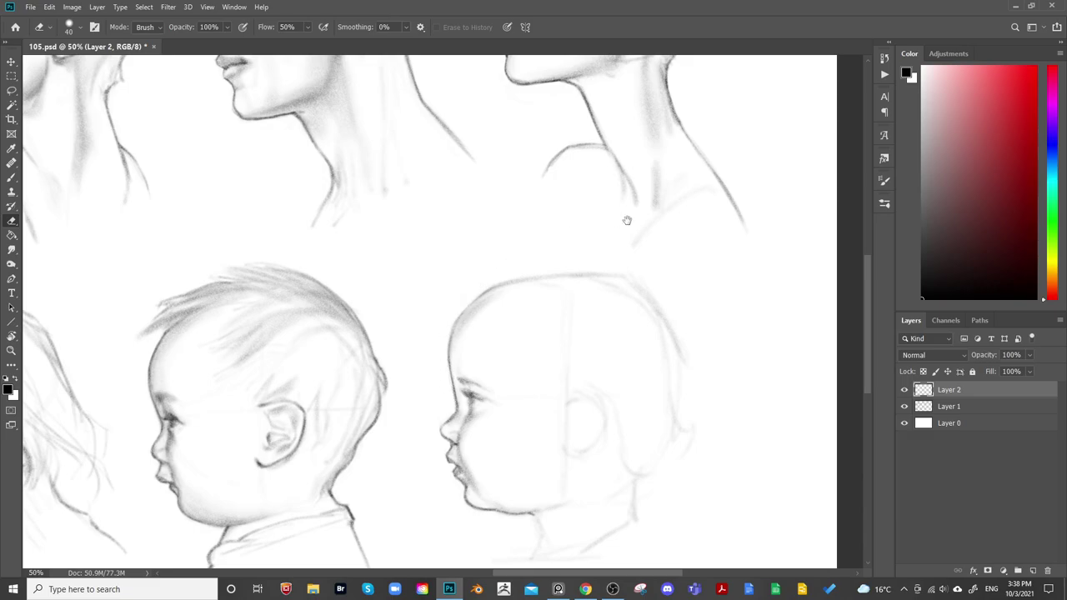
drag(627, 220, 638, 190)
Rework the eye, eyebrow and bridge of the nose with varied brush sizes, erasing part of the contour at the bridge
key(b)
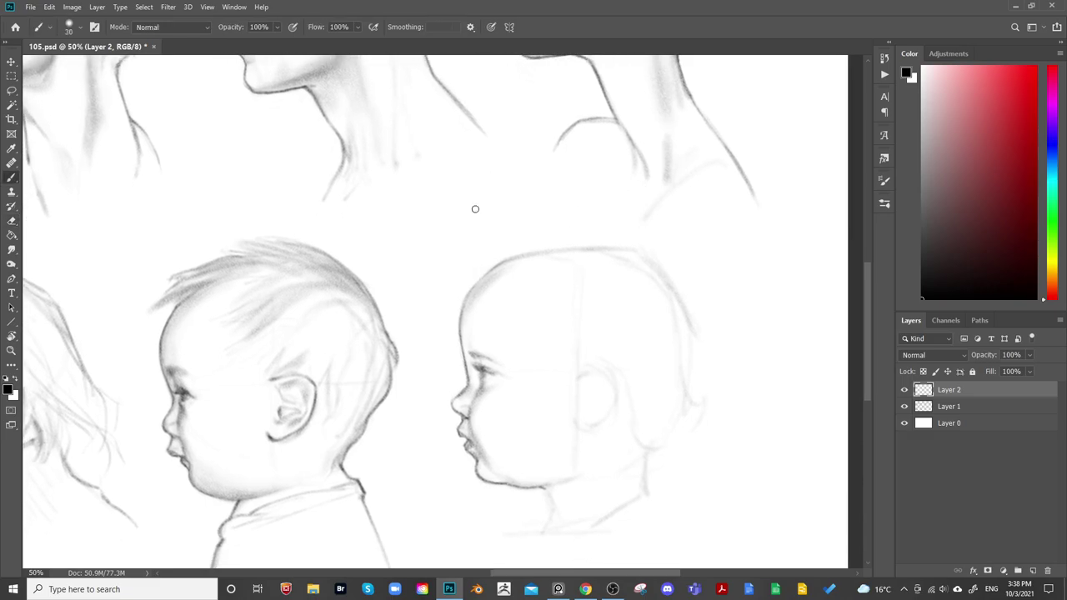
key(e)
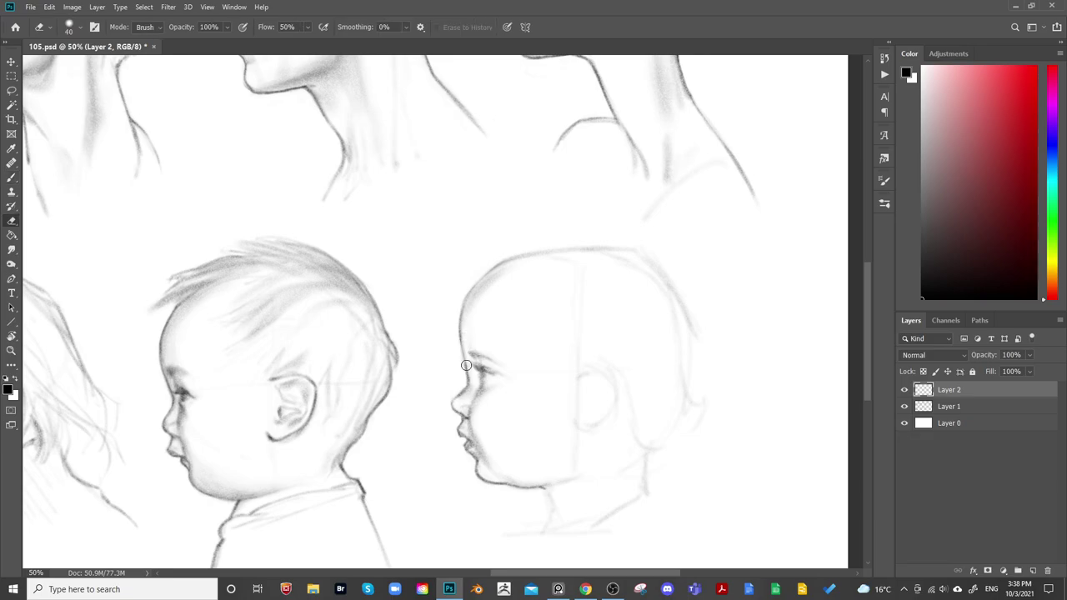
key(b)
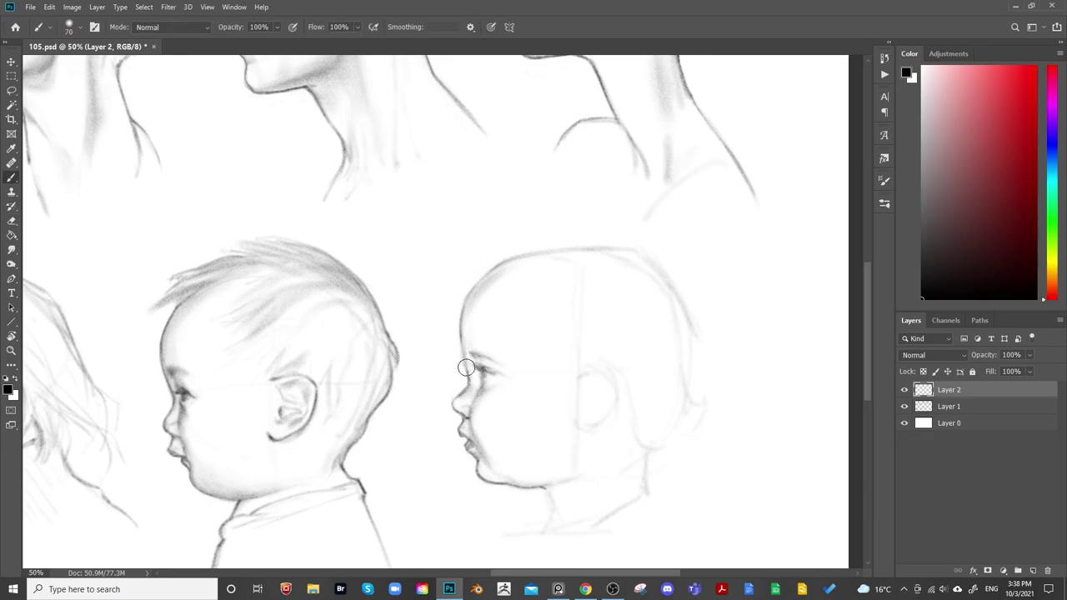
key(bracketleft)
key(bracketleft)
key(bracketleft)
key(bracketleft)
key(bracketright)
key(bracketright)
key(bracketright)
key(bracketleft)
key(e)
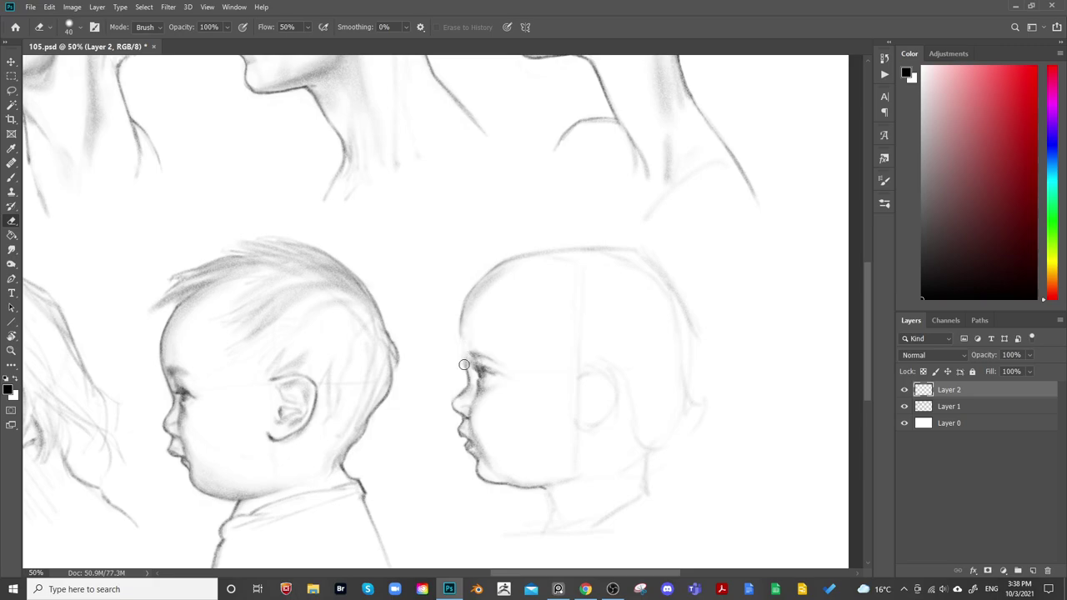
Refine the contour between the forehead and the bridge of the nose, alternating the brush with the 40 px Eraser
key(b)
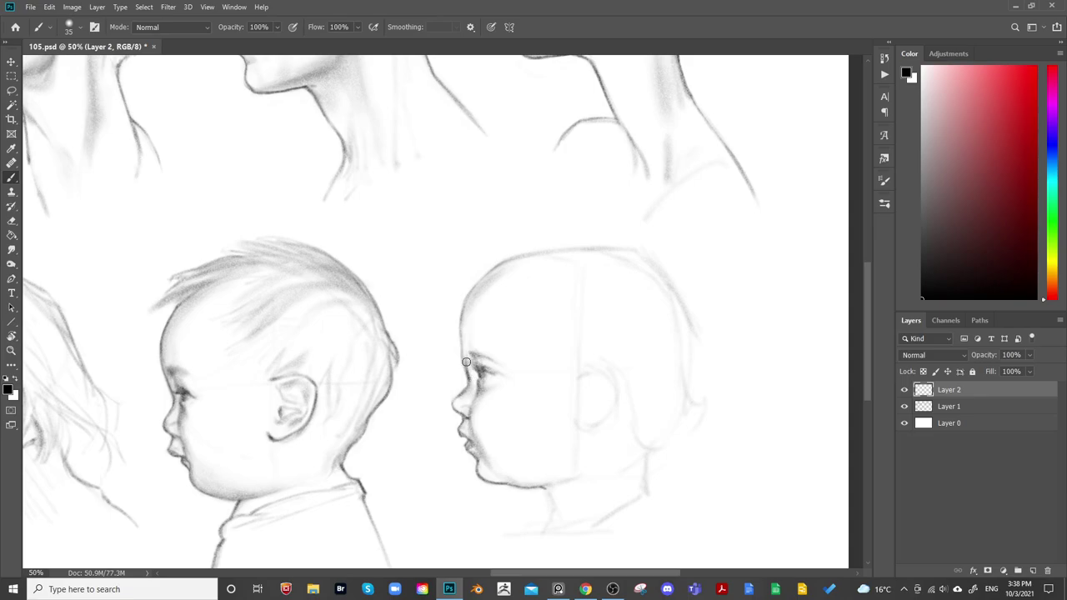
key(e)
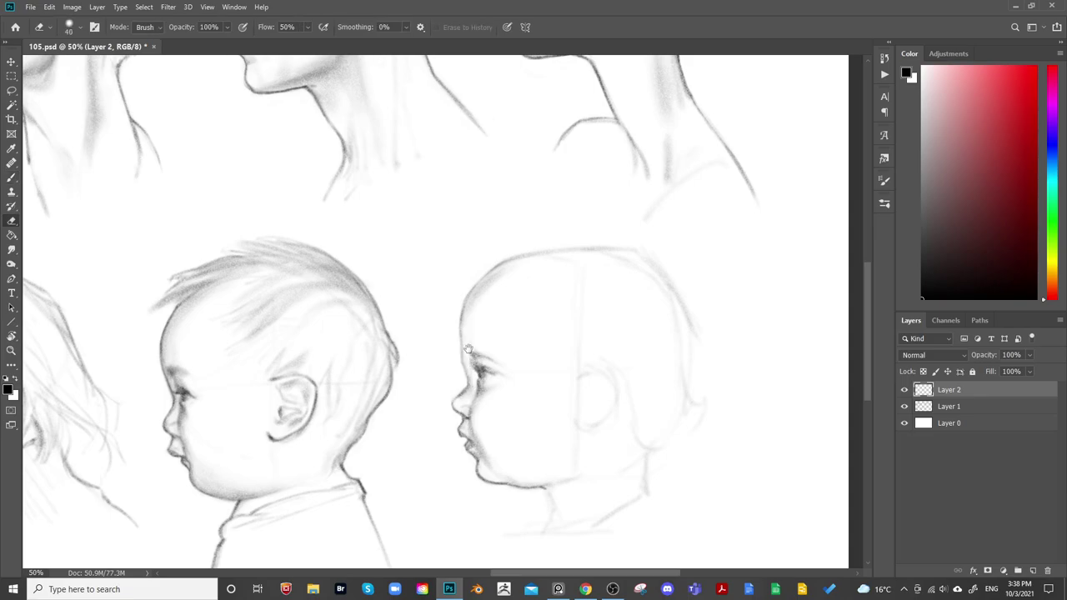
key(b)
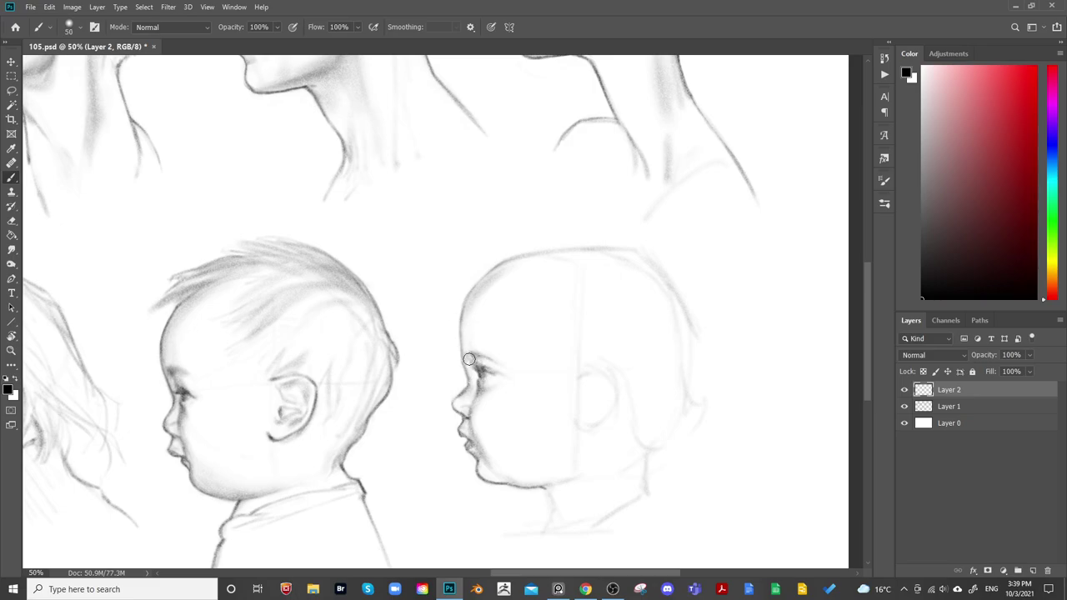
key(e)
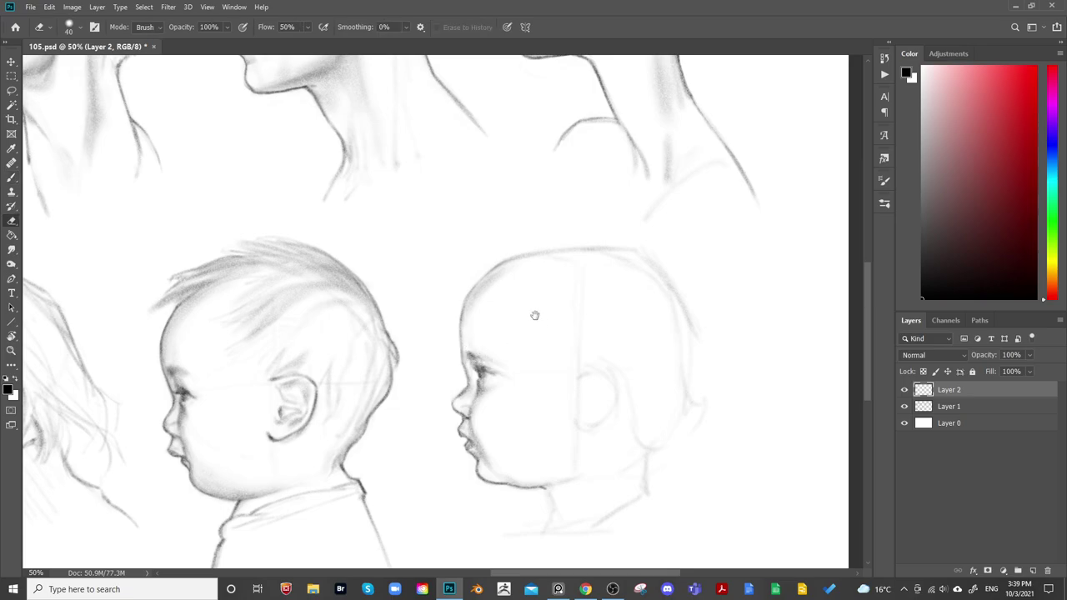
key(b)
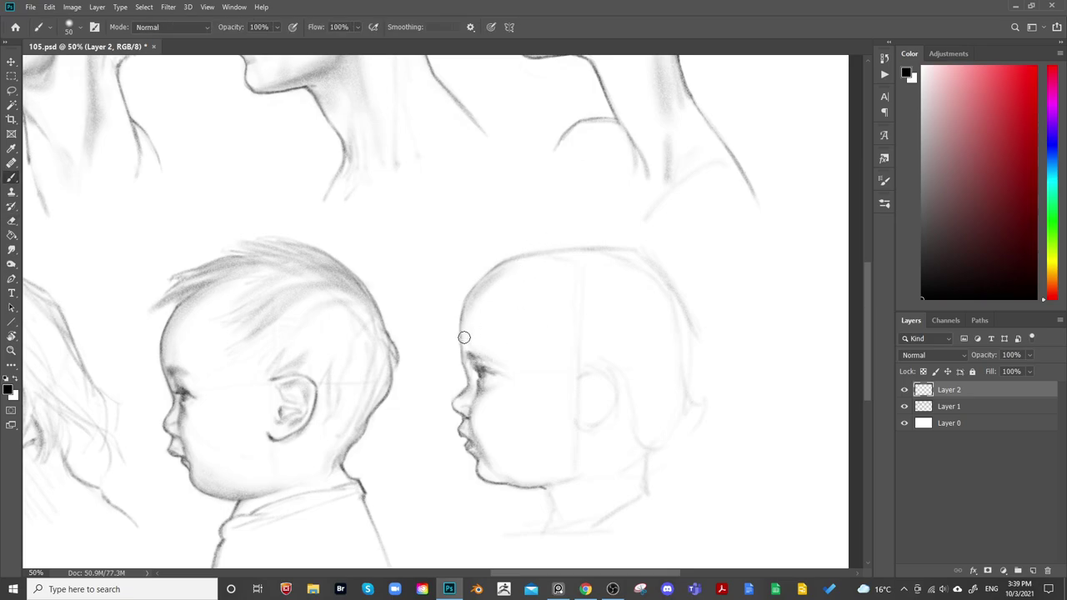
Mirror the canvas horizontally to check the child's head, enlarge the Eraser to 200 px, and flip the canvas back
mouse_move(677, 408)
mouse_down()
mouse_move(783, 319)
mouse_move(815, 310)
mouse_up()
key(ctrl+shift+h)
drag(508, 447, 836, 459)
mouse_move(542, 446)
mouse_down()
mouse_move(675, 462)
mouse_move(726, 483)
mouse_up()
key(e)
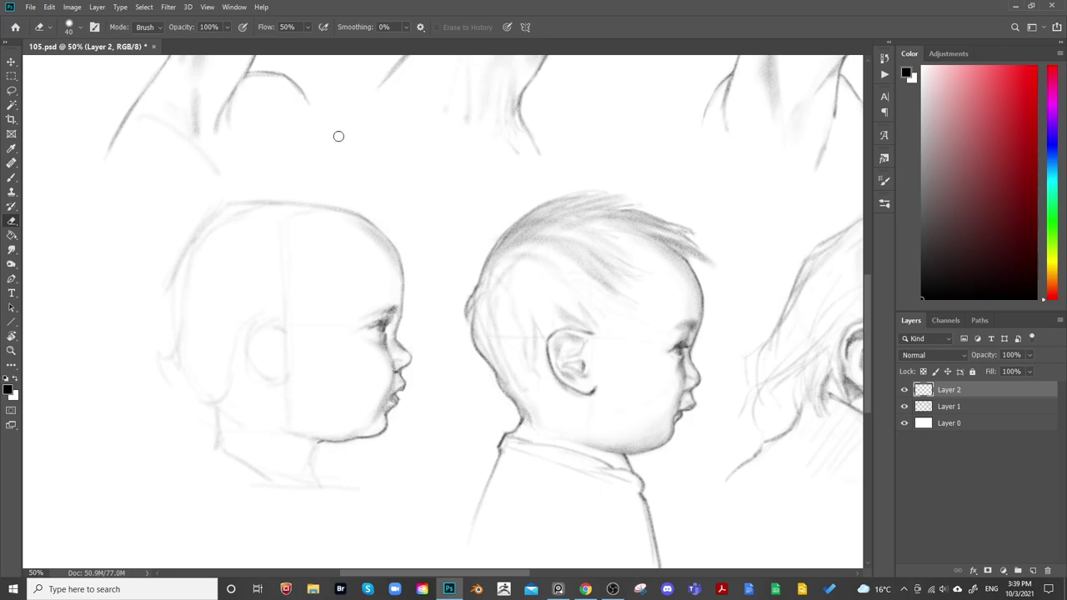
key(bracketright)
key(bracketright)
key(bracketright)
key(bracketright)
key(bracketright)
key(bracketright)
key(bracketright)
key(bracketright)
drag(545, 417, 463, 364)
key(ctrl+shift+h)
drag(823, 414, 320, 413)
key(b)
Touch up the child's face softly with varied brush sizes
drag(686, 288, 614, 362)
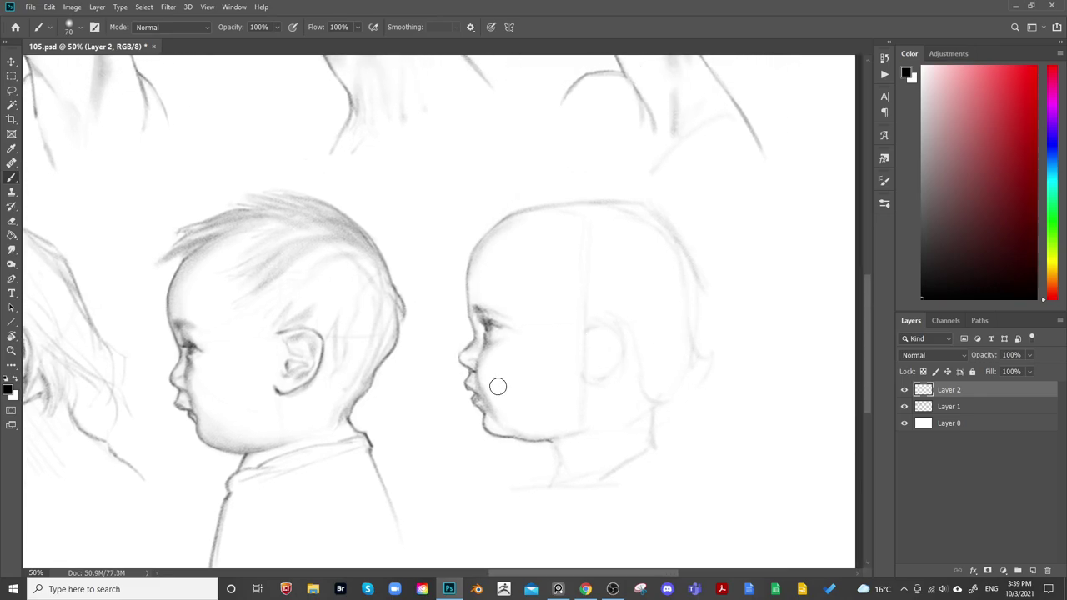
key(bracketright)
key(bracketleft)
key(bracketleft)
key(bracketleft)
key(bracketright)
key(bracketright)
key(bracketright)
key(bracketright)
key(bracketright)
Warp the child's head on Layer 2, nudging the forehead corner inward and the base of the neck slightly upward
key(v)
key(ctrl+t)
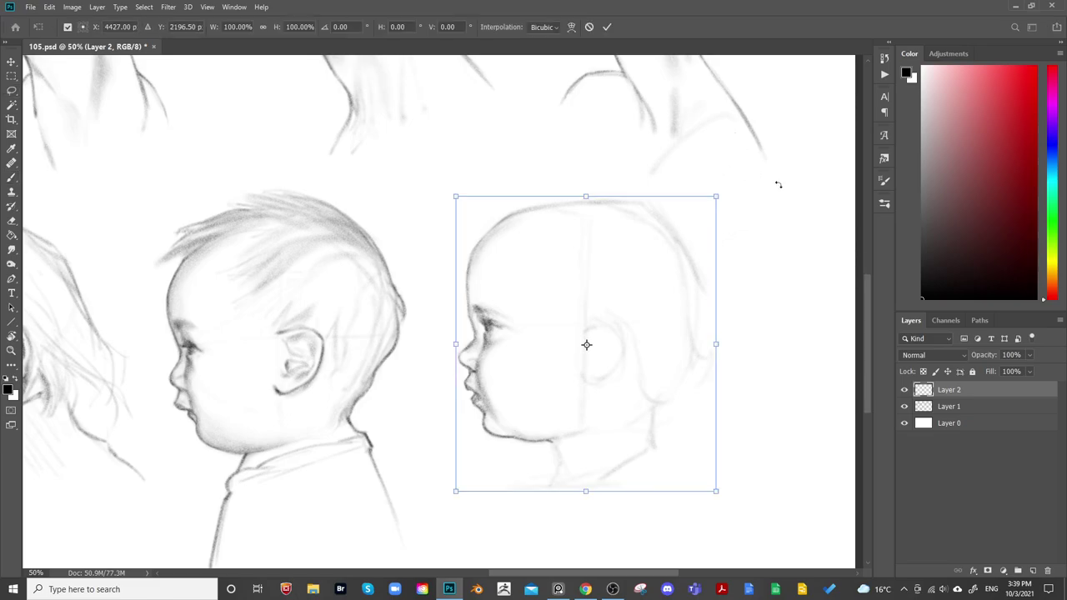
click(567, 30)
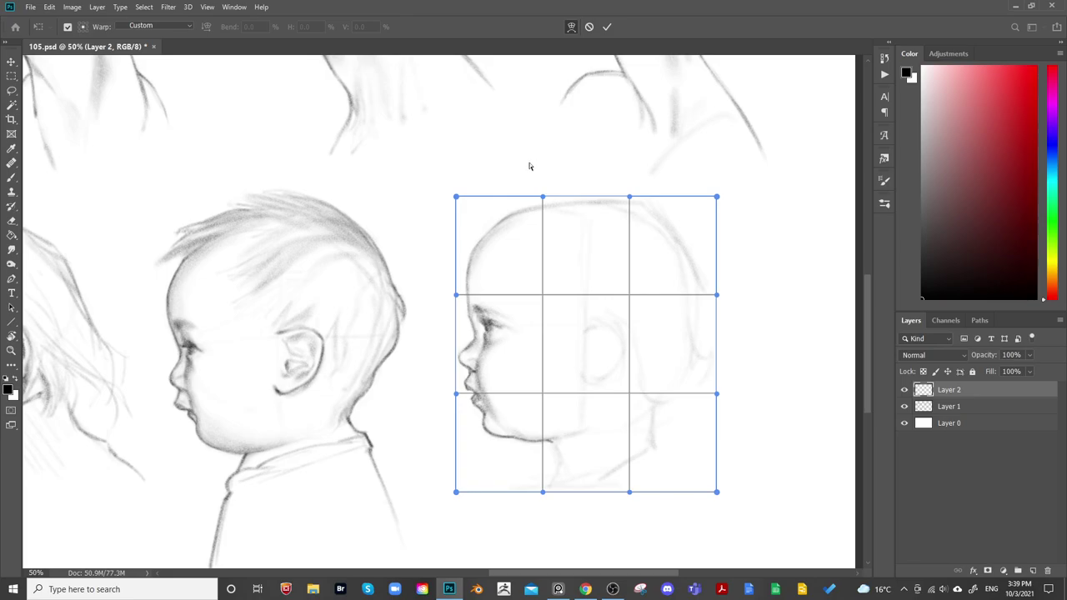
drag(478, 213, 482, 215)
mouse_move(594, 491)
mouse_down()
mouse_move(611, 476)
mouse_move(608, 488)
mouse_up()
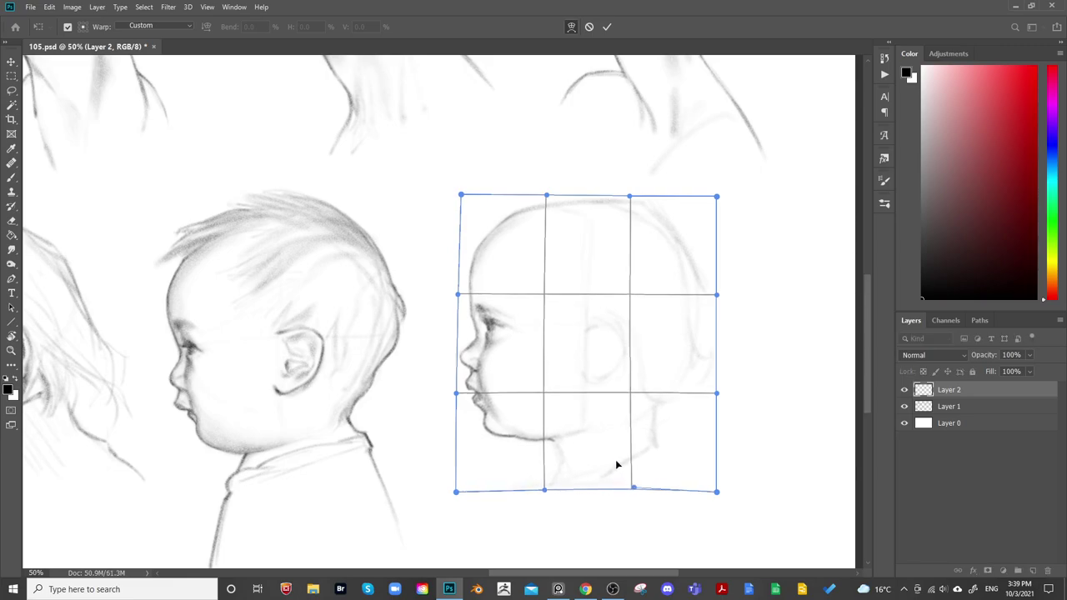
key(Return)
Open Layer 2 in Liquify with Layer 0 as the backdrop and frame the child's head at 50% zoom
key(l)
key(space)
drag(682, 390, 682, 390)
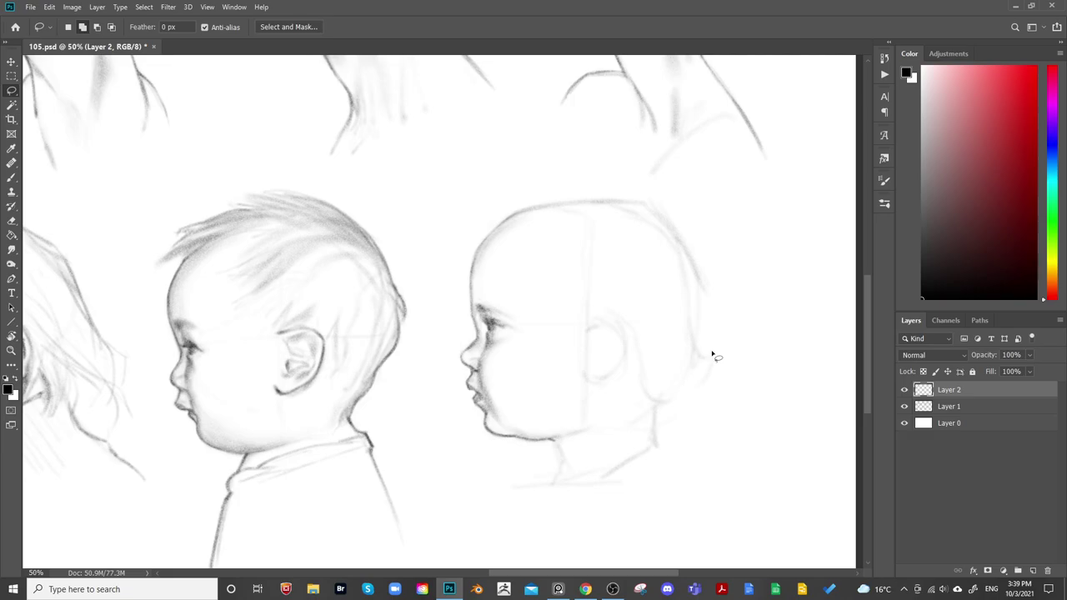
click(167, 7)
click(194, 100)
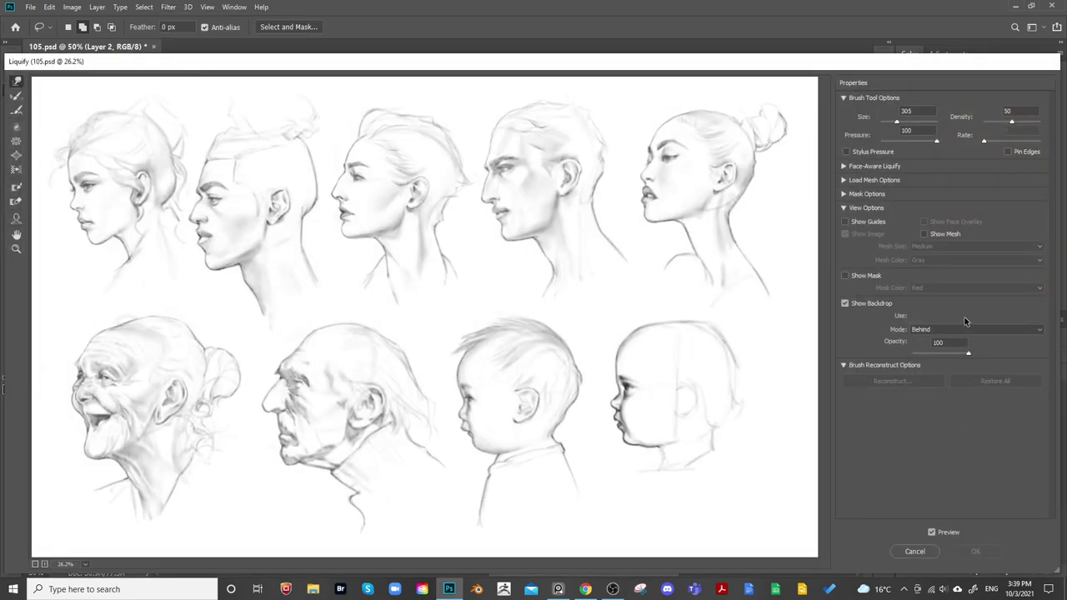
click(964, 317)
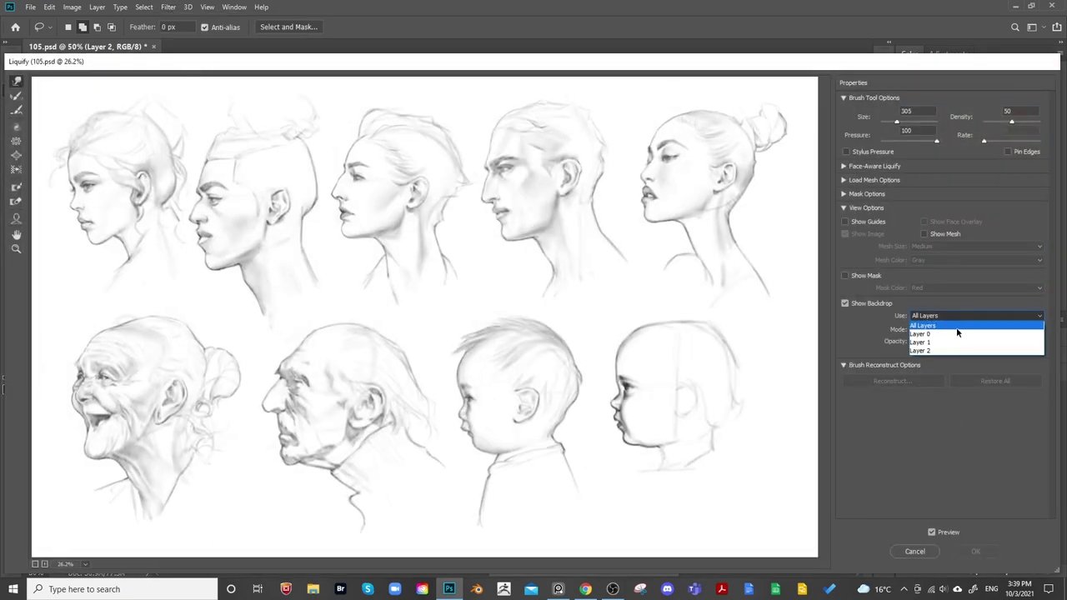
click(957, 333)
key(ctrl+plus)
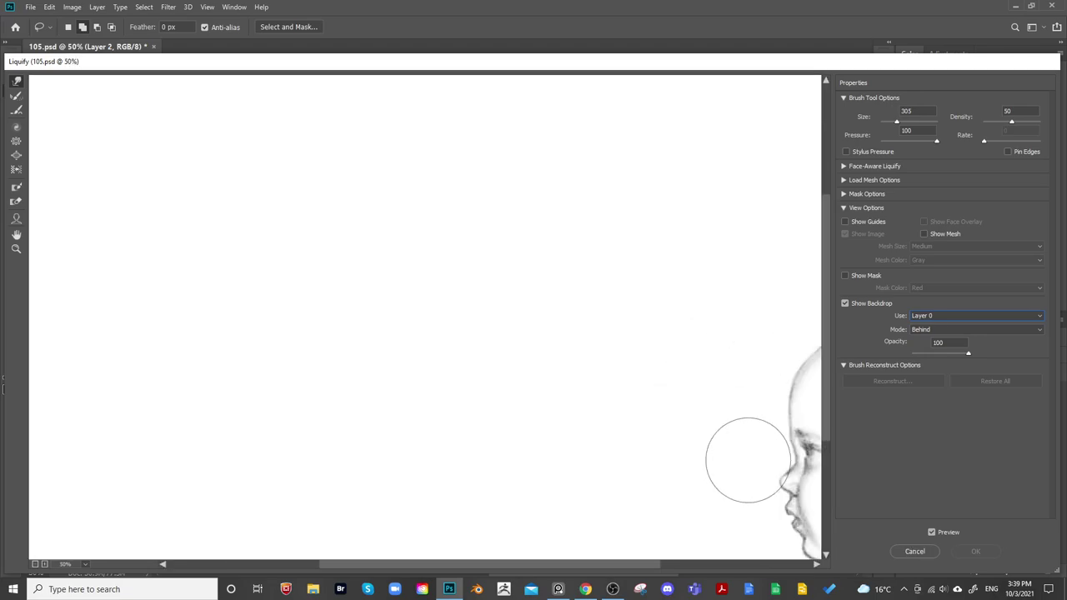
drag(747, 460, 352, 365)
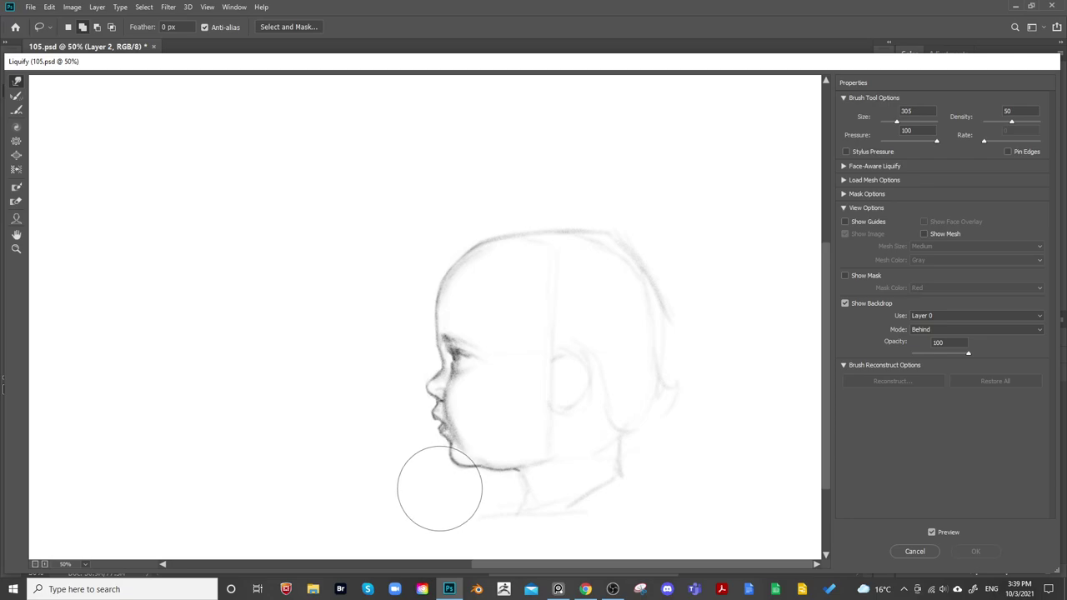
Reshape the jawline, forehead and ear area with the 305 px Forward Warp brush and apply the Liquify changes
mouse_move(440, 489)
mouse_down()
mouse_move(507, 488)
mouse_move(441, 489)
mouse_move(446, 477)
mouse_up()
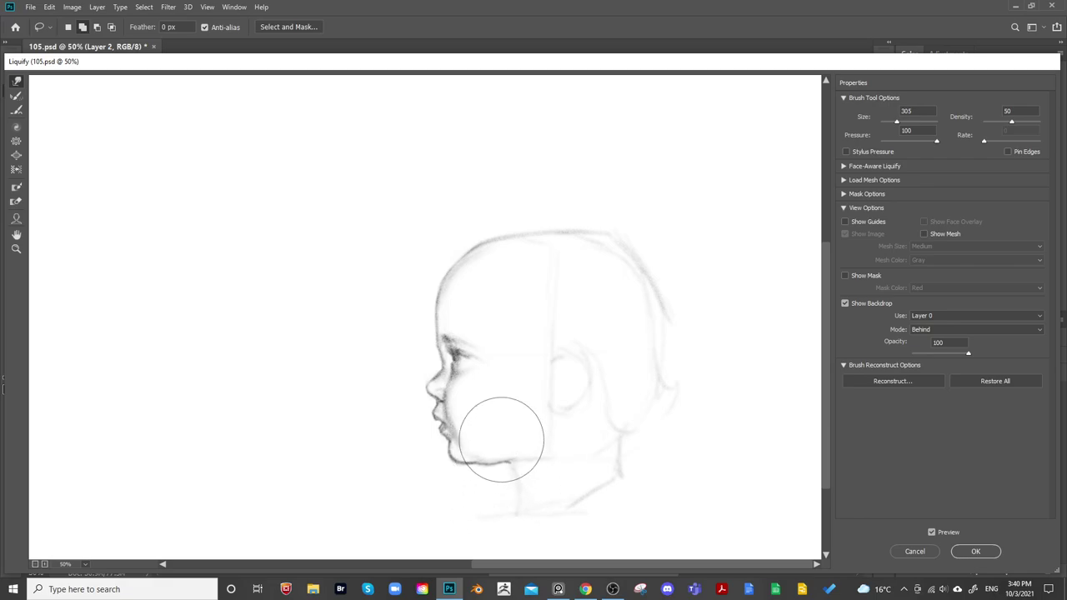
drag(565, 395, 568, 396)
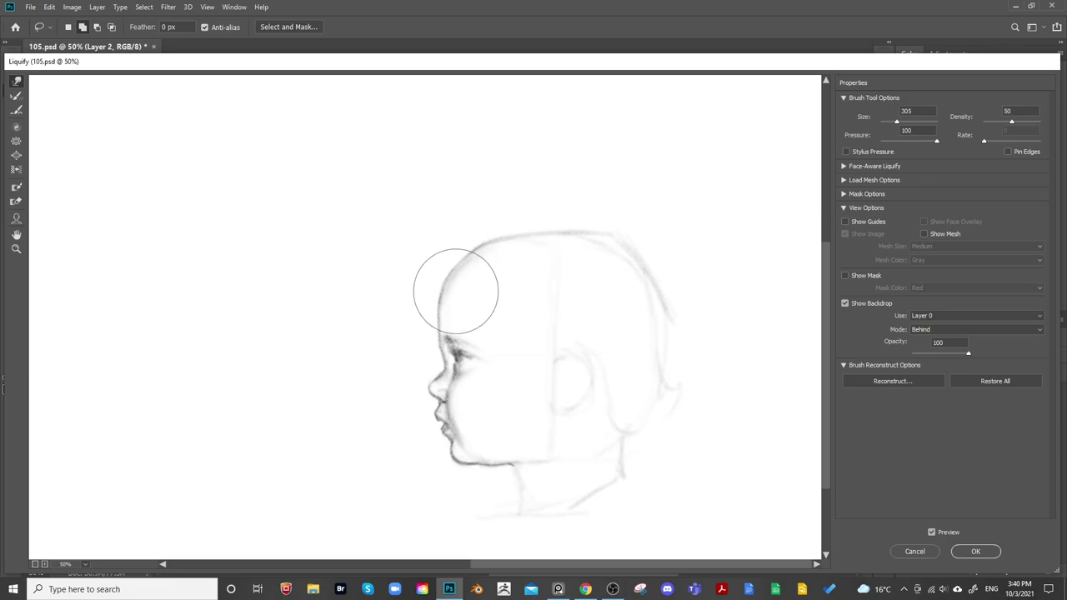
mouse_move(448, 299)
mouse_down()
mouse_move(465, 274)
mouse_move(533, 241)
mouse_move(450, 308)
mouse_up()
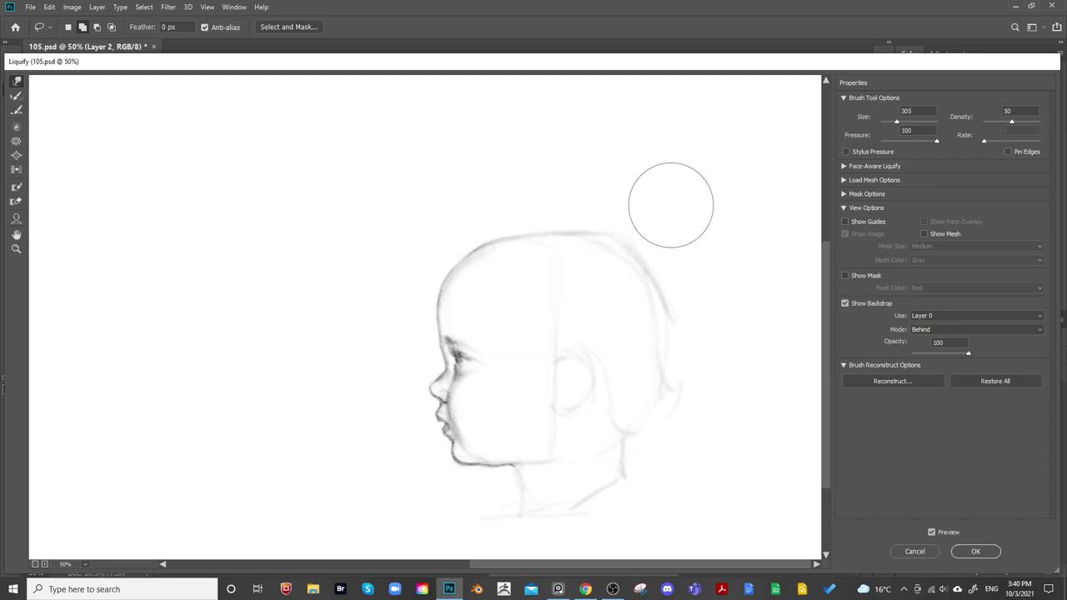
scroll(671, 192, down, 1)
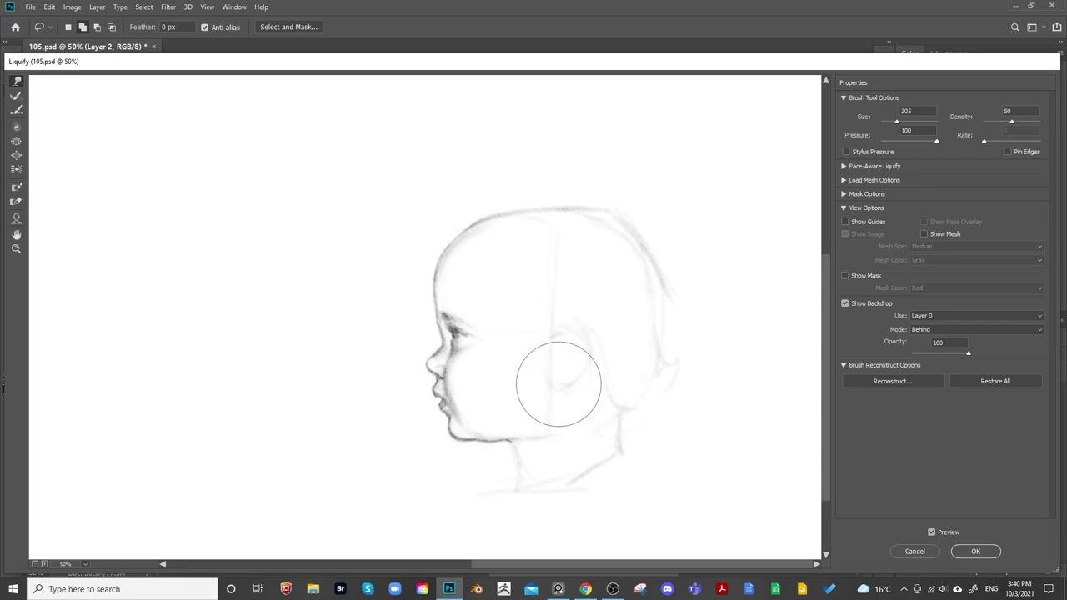
drag(555, 388, 549, 388)
key(space)
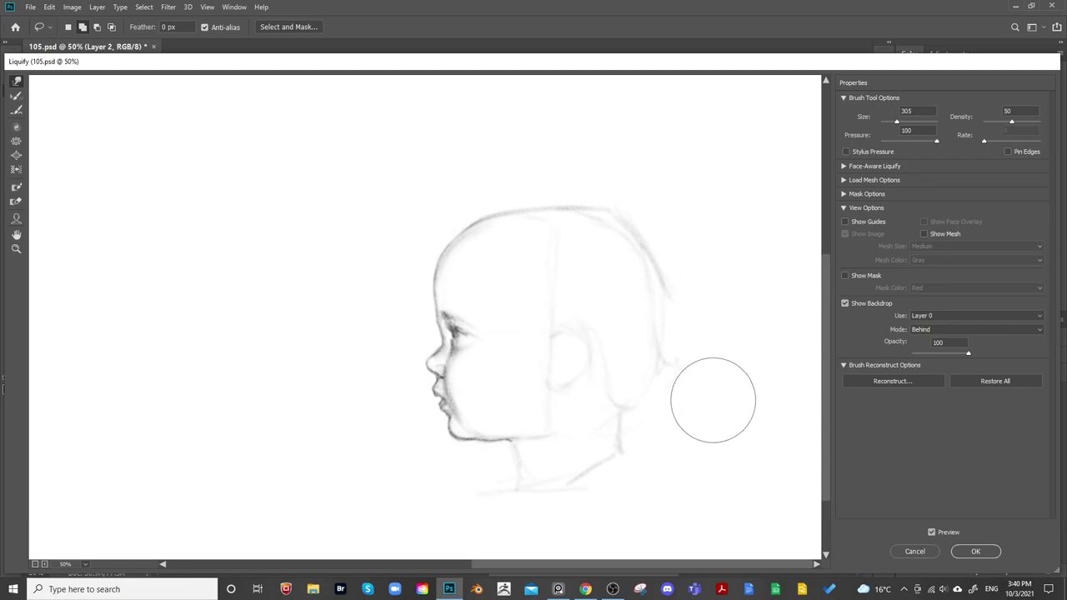
click(969, 550)
Fade the construction lines around the temple and ear of the child's head with the 200 px Eraser
mouse_move(617, 406)
mouse_down()
mouse_move(538, 409)
mouse_move(513, 368)
mouse_move(526, 274)
mouse_up()
key(e)
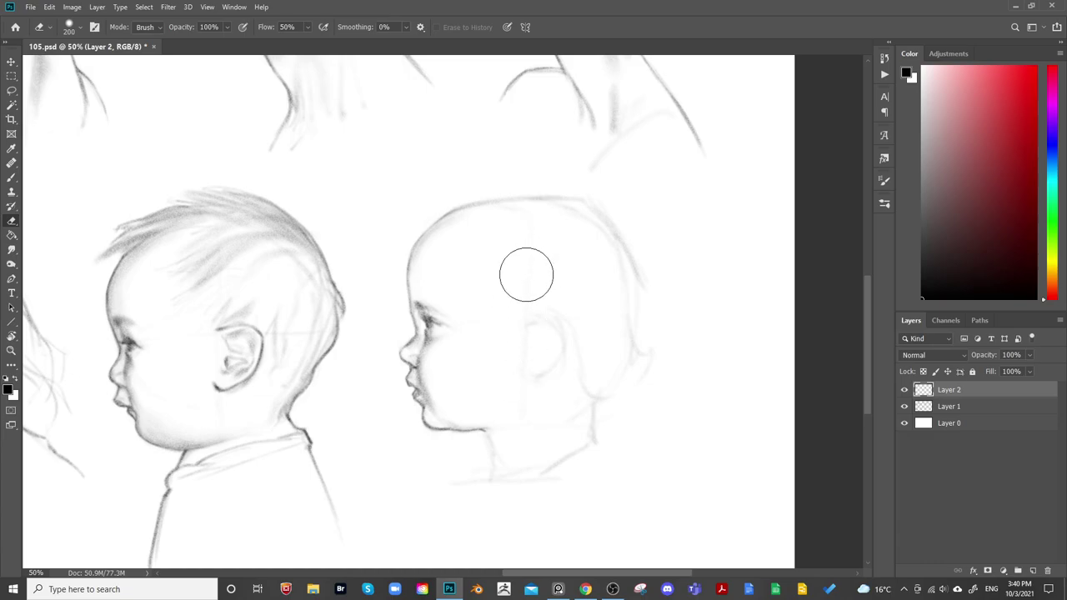
drag(613, 263, 603, 272)
Draw the curved lock of hair in front of the ear, reducing the brush from 150 px and varying its size
key(b)
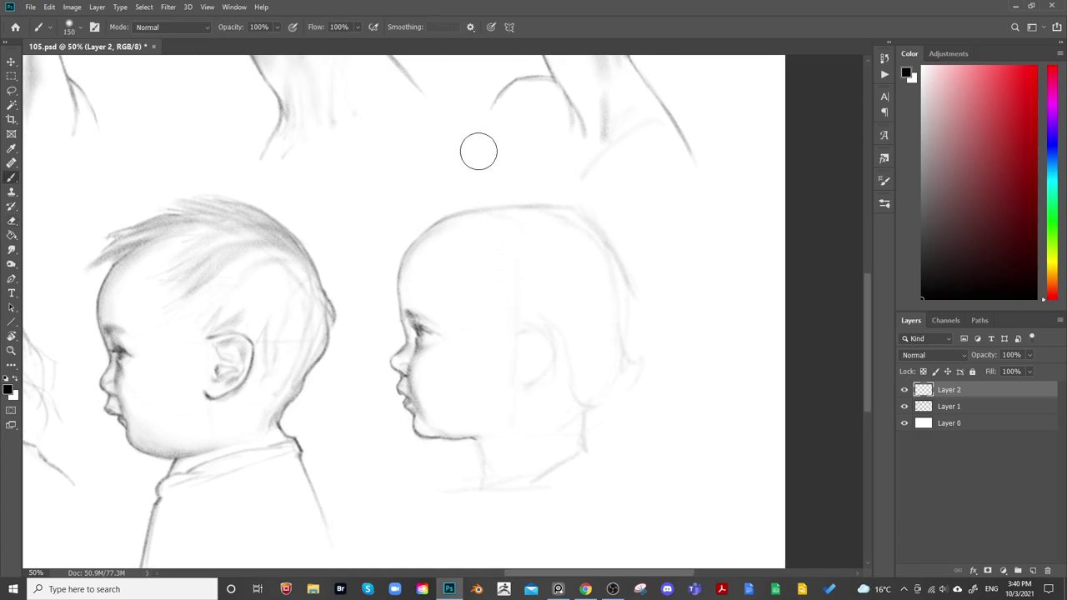
key(bracketleft)
key(bracketleft)
key(bracketleft)
key(bracketleft)
key(bracketleft)
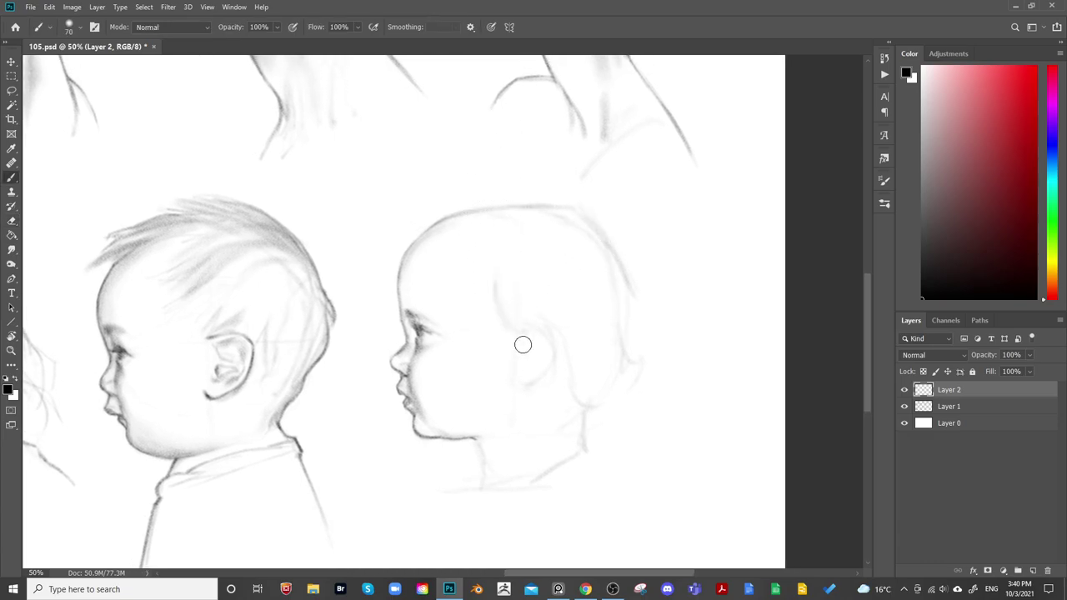
key(bracketleft)
key(bracketleft)
key(bracketleft)
key(bracketleft)
key(bracketright)
key(bracketright)
drag(504, 301, 522, 331)
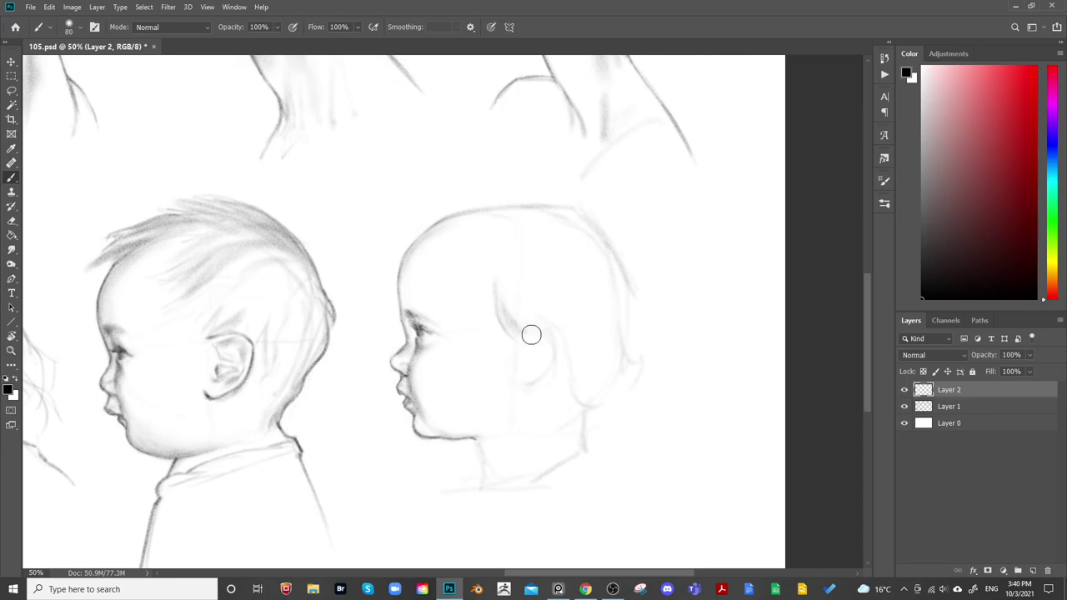
Thicken and darken the lock in front of the ear with finer hair strokes, varying the brush size
key(bracketleft)
key(bracketleft)
key(bracketleft)
key(bracketleft)
mouse_move(506, 292)
mouse_down()
mouse_move(534, 325)
mouse_move(513, 337)
mouse_move(510, 326)
mouse_up()
key(bracketright)
key(bracketright)
key(bracketright)
key(bracketright)
key(bracketright)
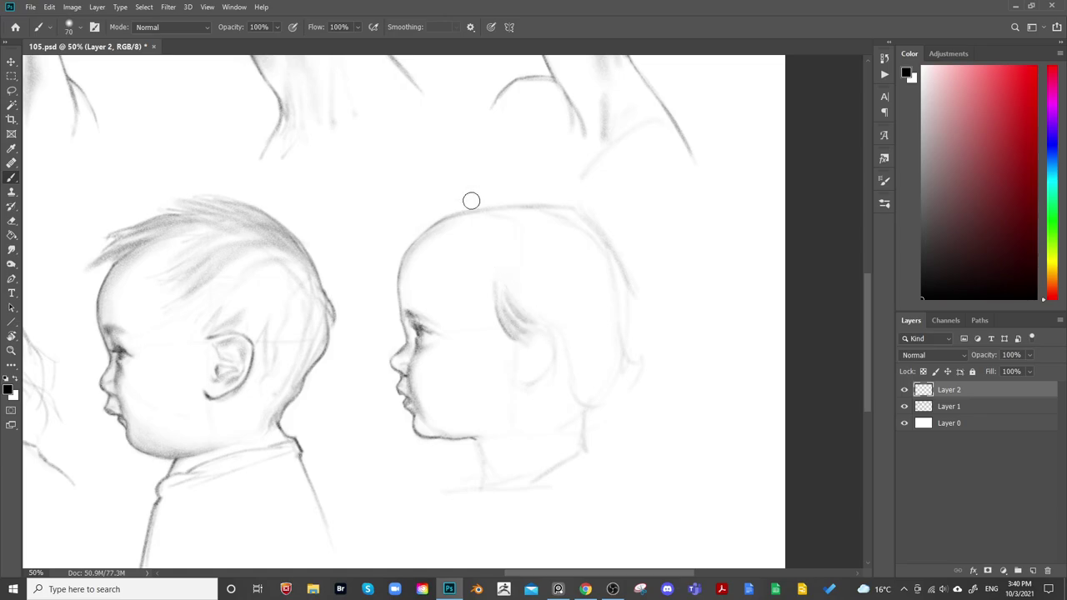
Firm up the crown outline and sketch light fringe strands over the forehead with varied brush sizes
key(bracketleft)
key(bracketleft)
key(bracketleft)
key(bracketright)
key(bracketright)
key(bracketright)
drag(493, 225, 474, 269)
key(bracketleft)
key(bracketleft)
key(bracketleft)
key(bracketleft)
key(bracketright)
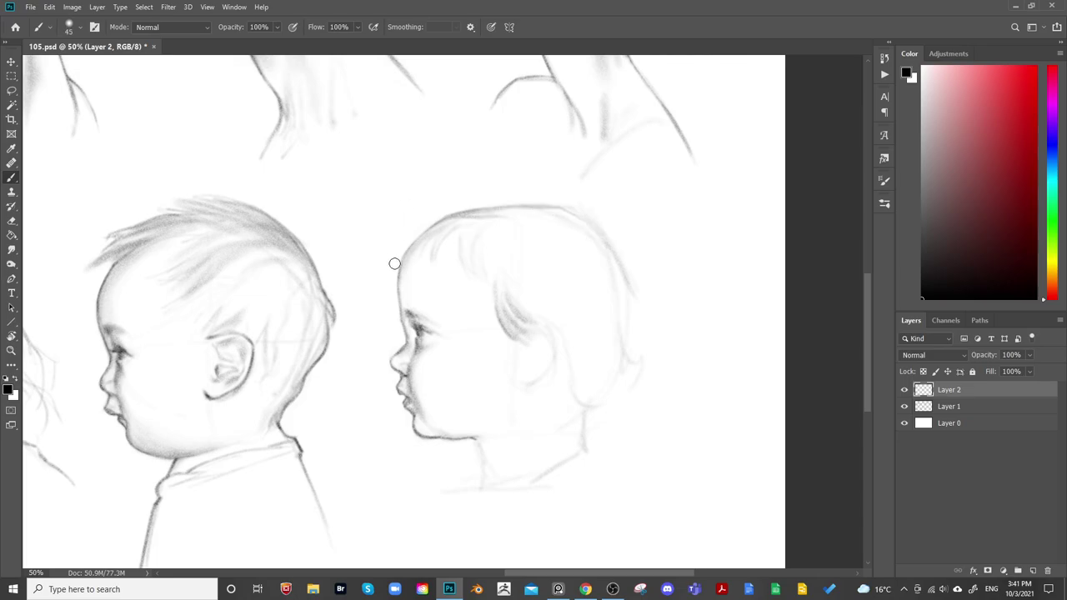
Darken the front and nape lines of the neck and mark the collar at the nape with varied brush sizes
drag(600, 353, 558, 344)
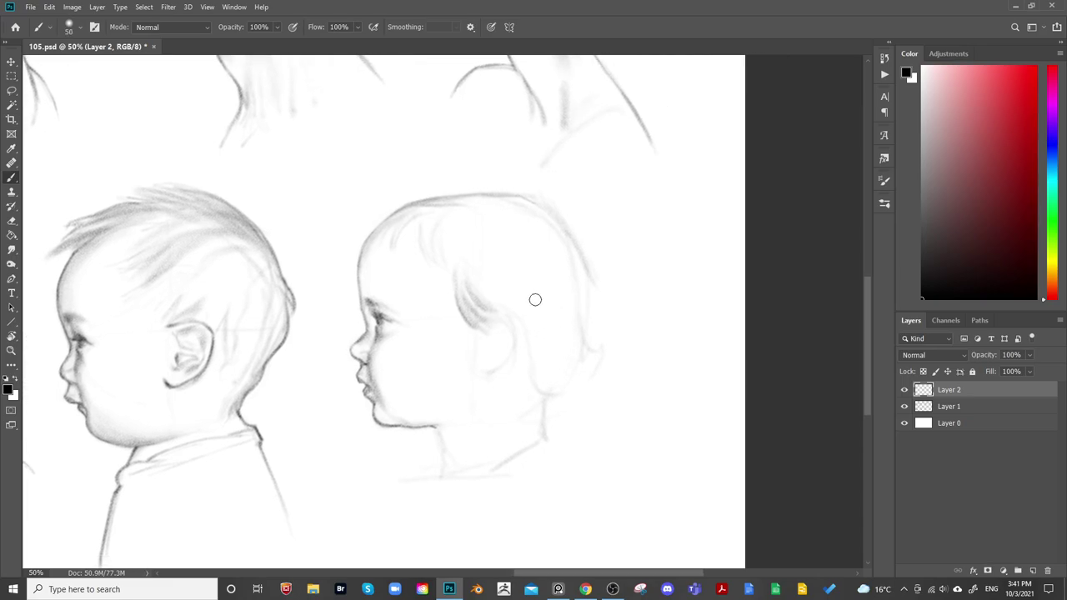
key(])
key(])
key([)
key([)
key([)
key(bracketright)
key(bracketright)
key(bracketright)
drag(510, 442, 543, 435)
key(bracketleft)
key(bracketleft)
key(bracketleft)
key(bracketleft)
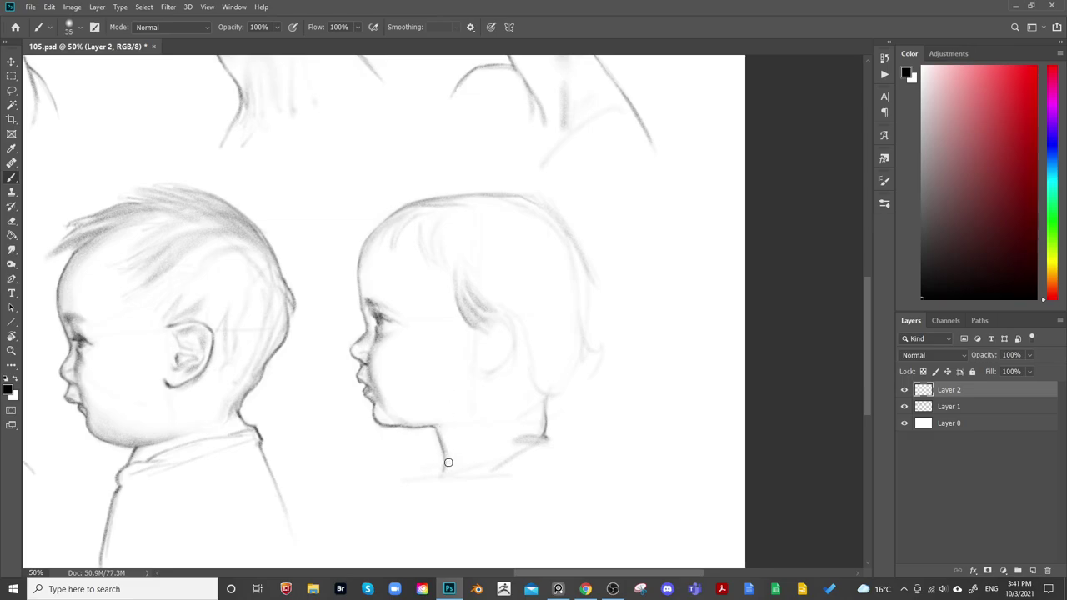
mouse_move(449, 464)
mouse_down()
mouse_move(453, 478)
mouse_move(445, 464)
mouse_move(444, 475)
mouse_up()
key(bracketleft)
key(bracketleft)
Clean up the guide lines with the 35 px Eraser and draw the ear's outline and inner folds with varied brush sizes
key(e)
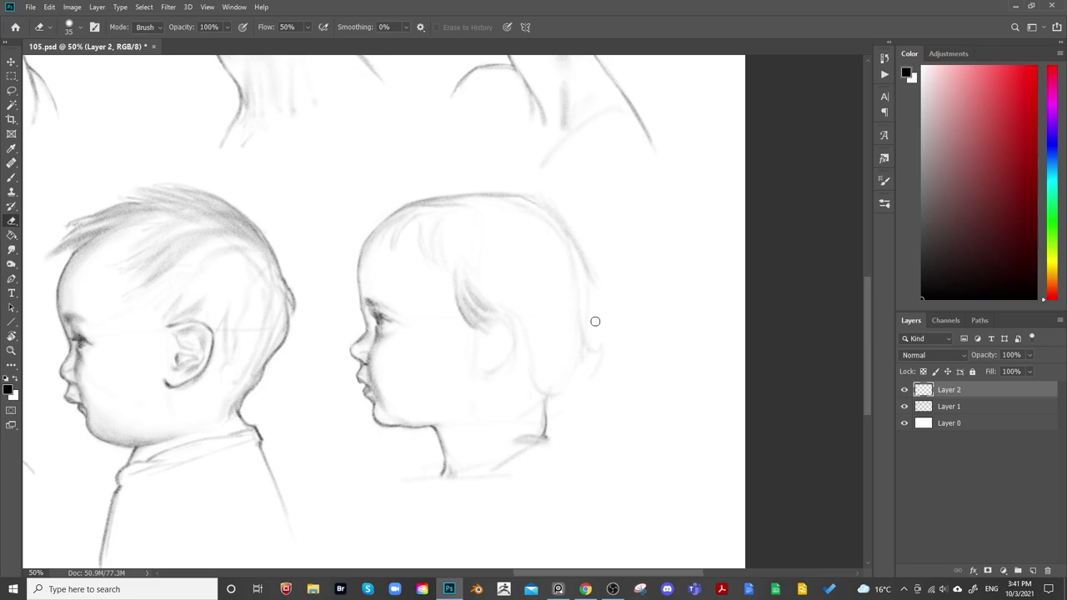
key(b)
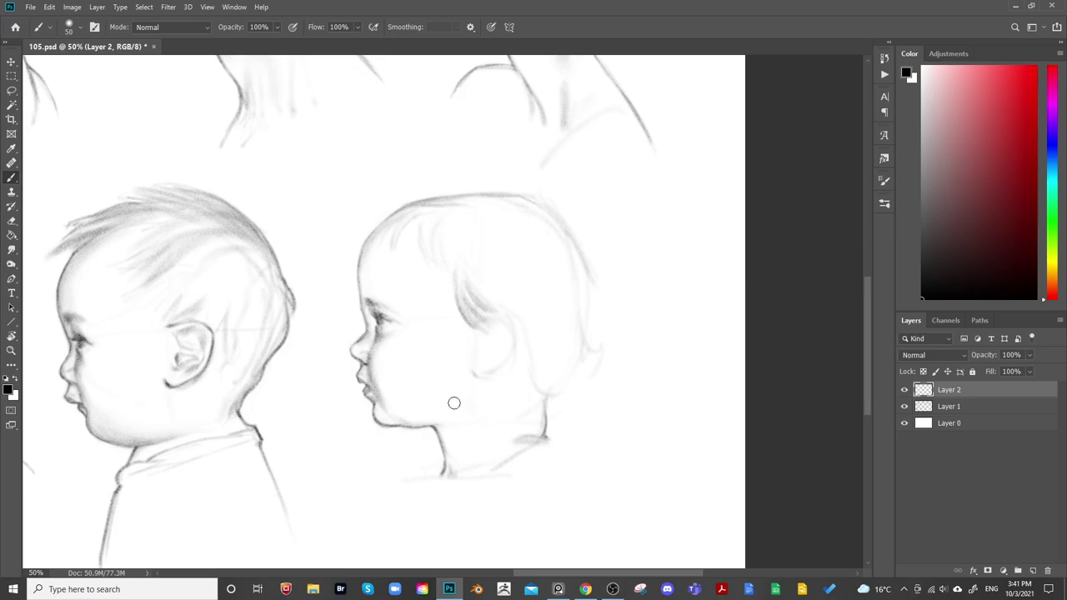
key(bracketright)
key(bracketright)
key(bracketright)
key(bracketright)
key(bracketright)
key(bracketright)
key(bracketright)
key(bracketleft)
key(bracketleft)
key(bracketleft)
key(bracketleft)
key(bracketleft)
key(bracketleft)
key(bracketleft)
key(bracketleft)
key(bracketleft)
drag(474, 374, 507, 366)
drag(472, 323, 470, 344)
key(bracketright)
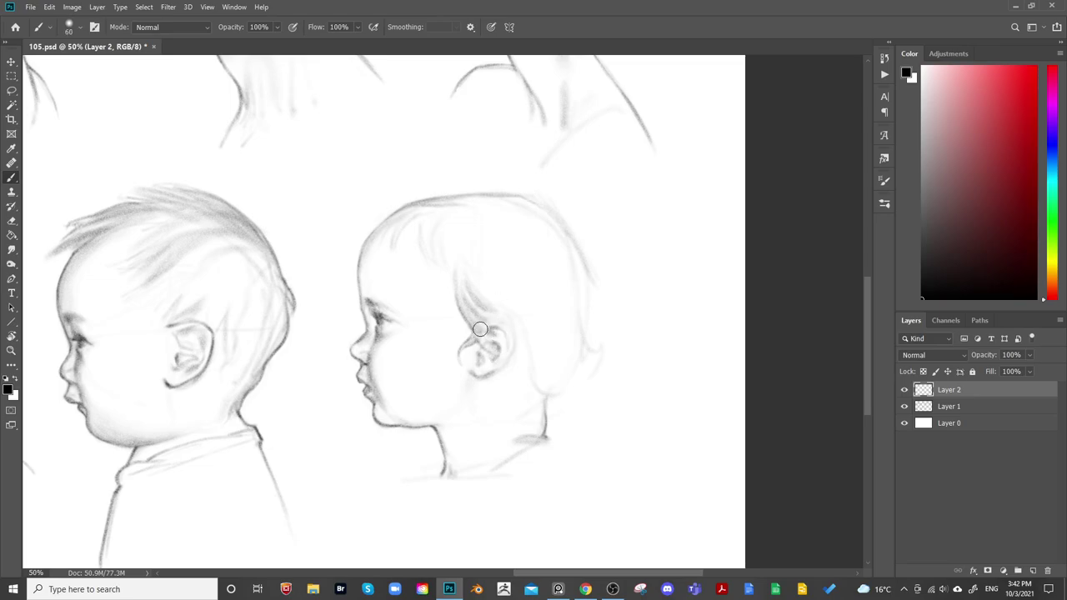
Strengthen the ear's rim and add curling hair strands behind it down to the nape, varying the brush size
key(bracketleft)
key(bracketleft)
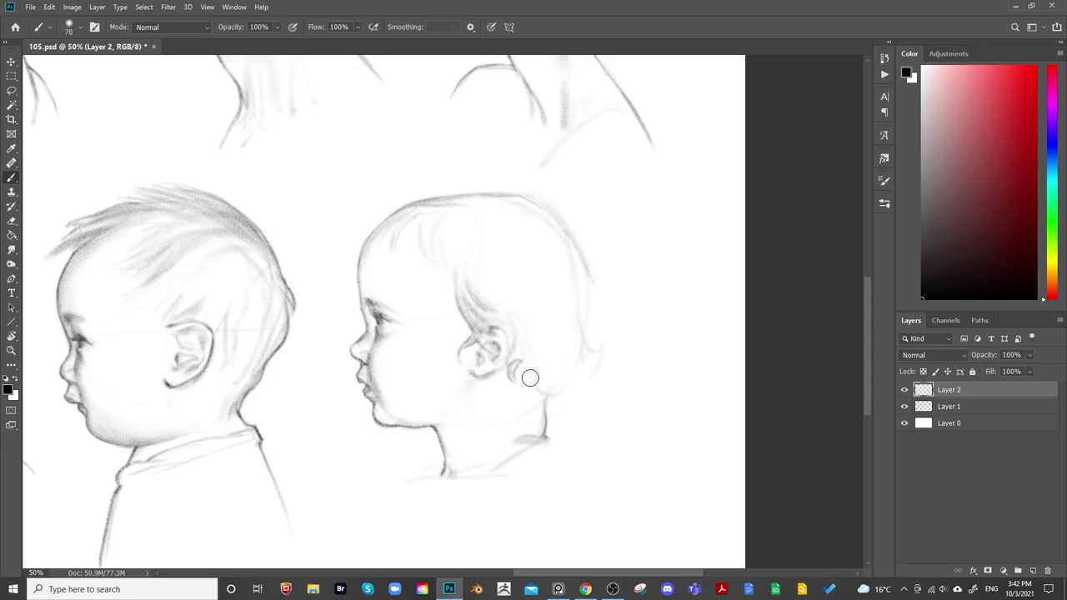
key(bracketright)
key(bracketright)
key(bracketleft)
key(bracketleft)
key(bracketleft)
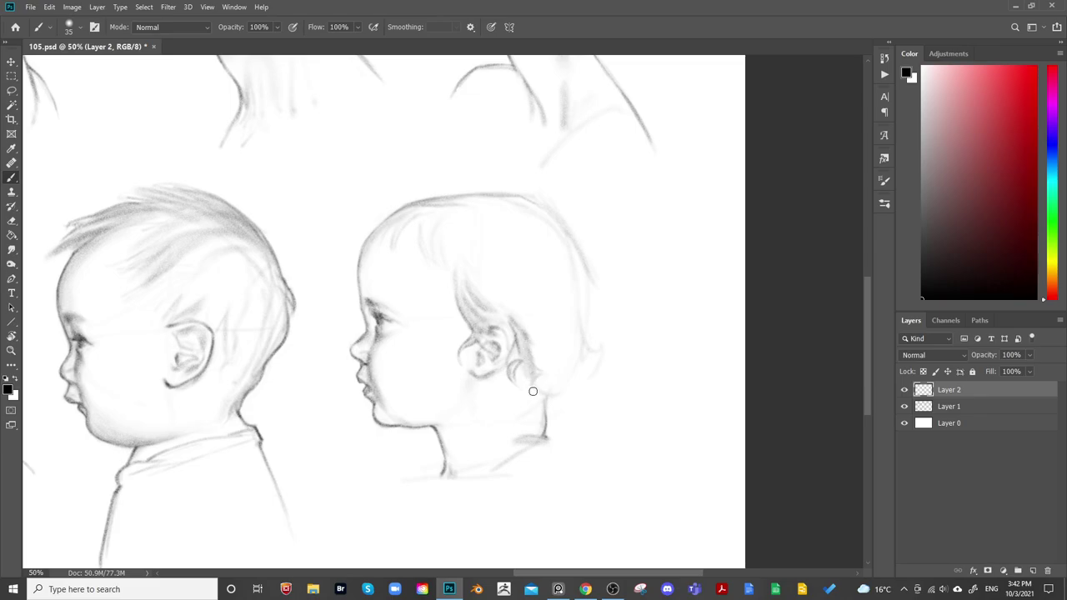
Draw curling hair strands behind the second child's ear with varied brush sizes
drag(524, 372, 537, 389)
key(bracketright)
key(bracketright)
key(bracketright)
key(bracketright)
key(bracketleft)
key(bracketleft)
key(bracketleft)
key(bracketleft)
key(bracketright)
key(bracketright)
key(bracketright)
drag(545, 345, 555, 369)
Add small curls along the nape and the lower back of the second child's hair with varied brush sizes
key(bracketright)
key(bracketright)
key(bracketleft)
key(bracketleft)
key(bracketleft)
key(bracketleft)
key(bracketleft)
drag(546, 409, 570, 390)
key(bracketleft)
key(bracketleft)
key(bracketright)
key(bracketright)
key(bracketright)
key(bracketleft)
mouse_move(575, 375)
mouse_down()
mouse_move(588, 343)
mouse_move(568, 358)
mouse_move(553, 310)
mouse_move(551, 319)
mouse_move(572, 314)
mouse_move(560, 338)
mouse_move(587, 362)
mouse_up()
key(bracketleft)
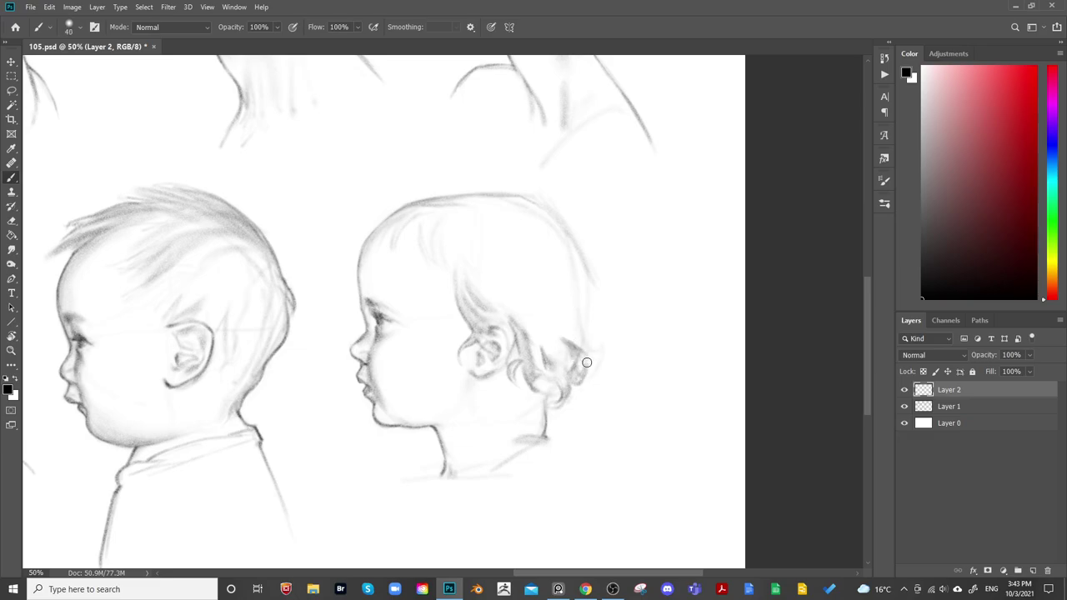
Draw short dark strands down the back edge of the child's hair above the nape curls
key(bracketright)
drag(579, 317, 595, 343)
drag(579, 280, 583, 321)
Shade the upper back of the child's head softly with the brush enlarged to 175 px
key(bracketright)
key(bracketright)
key(bracketright)
key(bracketright)
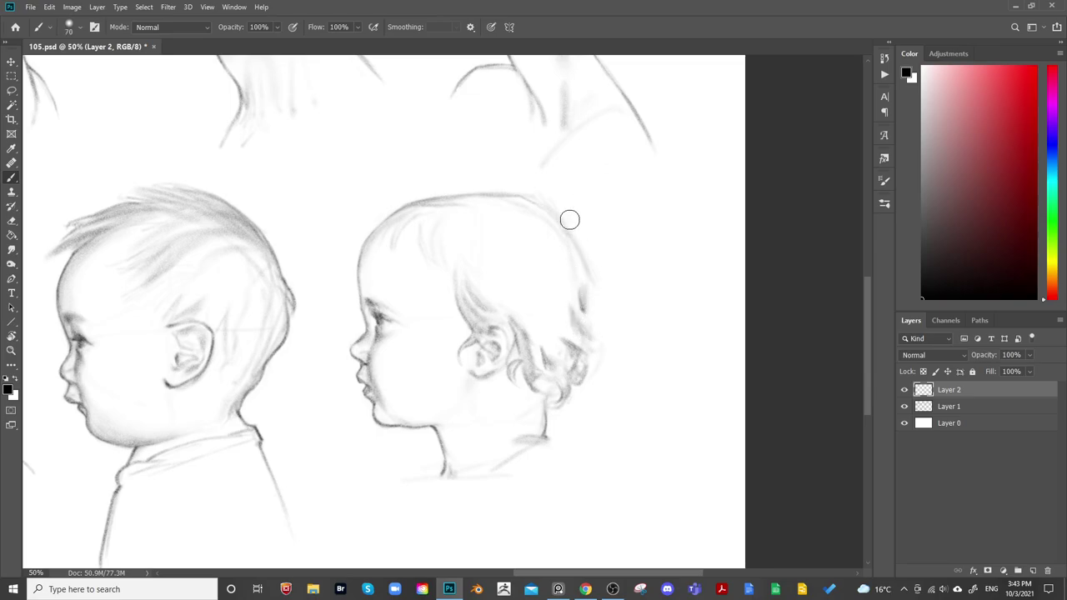
key(bracketright)
key(bracketright)
key(bracketright)
key(bracketright)
key(bracketright)
key(bracketright)
drag(524, 228, 581, 309)
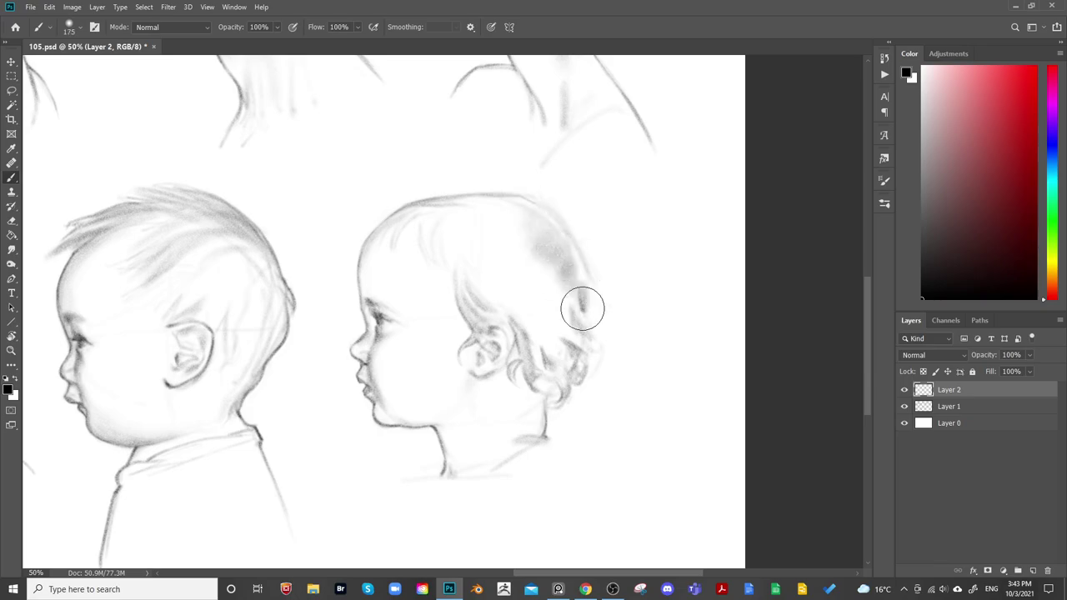
Build up darker hair texture within the shaded back of the head with a brush of about 60 px
key(bracketleft)
key(bracketleft)
key(bracketleft)
key(bracketleft)
key(bracketleft)
key(bracketleft)
key(bracketleft)
key(bracketleft)
mouse_move(543, 253)
mouse_down()
mouse_move(561, 286)
mouse_move(558, 255)
mouse_move(567, 295)
mouse_move(579, 295)
mouse_up()
key(bracketright)
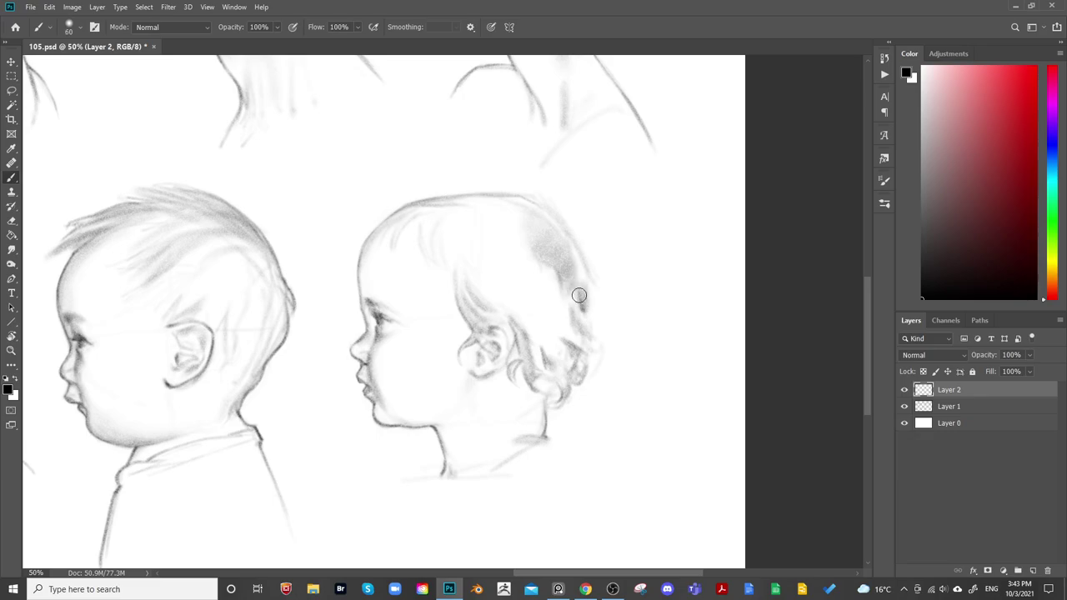
Firm up the back contour of the head and add flicked outer curls with a 30 to 35 px brush
key(bracketleft)
mouse_move(576, 262)
mouse_down()
mouse_move(583, 287)
mouse_move(564, 218)
mouse_move(550, 212)
mouse_move(528, 139)
mouse_move(501, 110)
mouse_move(540, 202)
mouse_move(524, 195)
mouse_move(564, 233)
mouse_move(595, 309)
mouse_up()
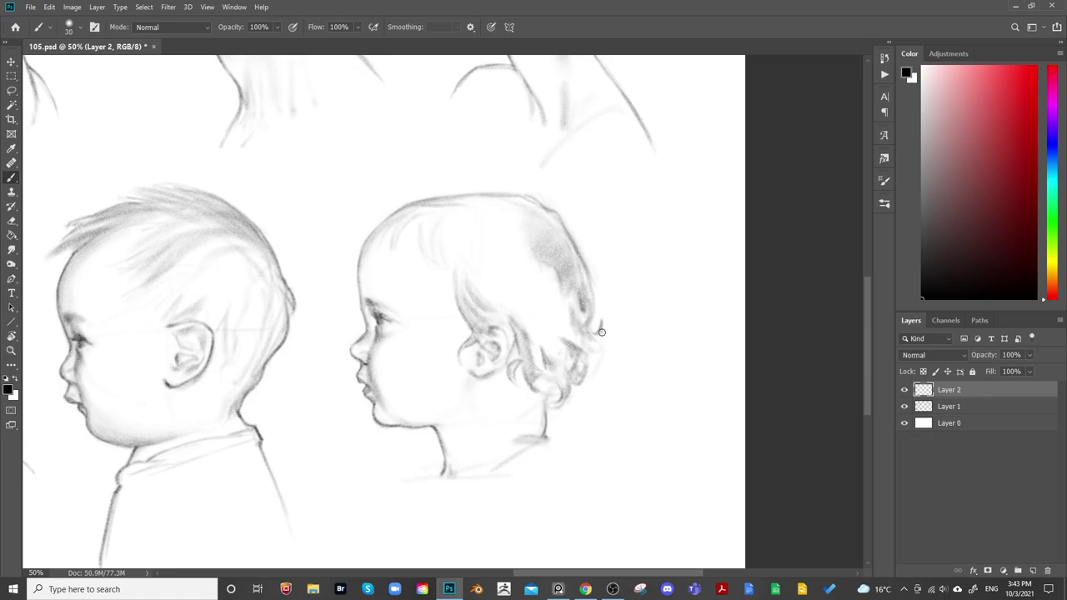
key(])
mouse_move(591, 336)
mouse_down()
mouse_move(608, 342)
mouse_move(588, 382)
mouse_up()
Check the whole portrait sheet flipped horizontally, restore its orientation and return to the second child's head
key(e)
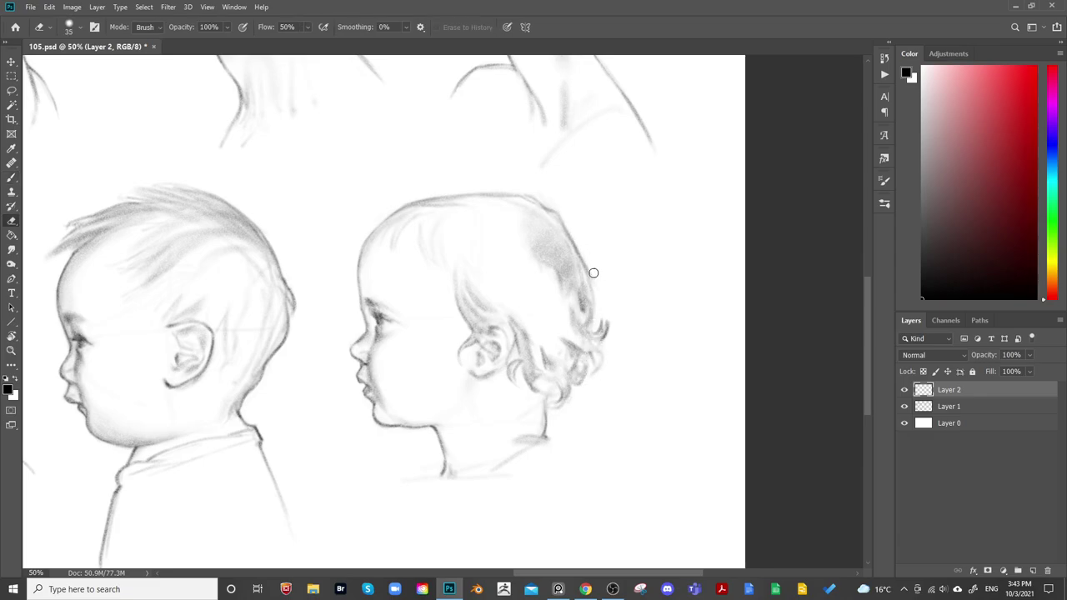
key(ctrl+minus)
key(ctrl+minus)
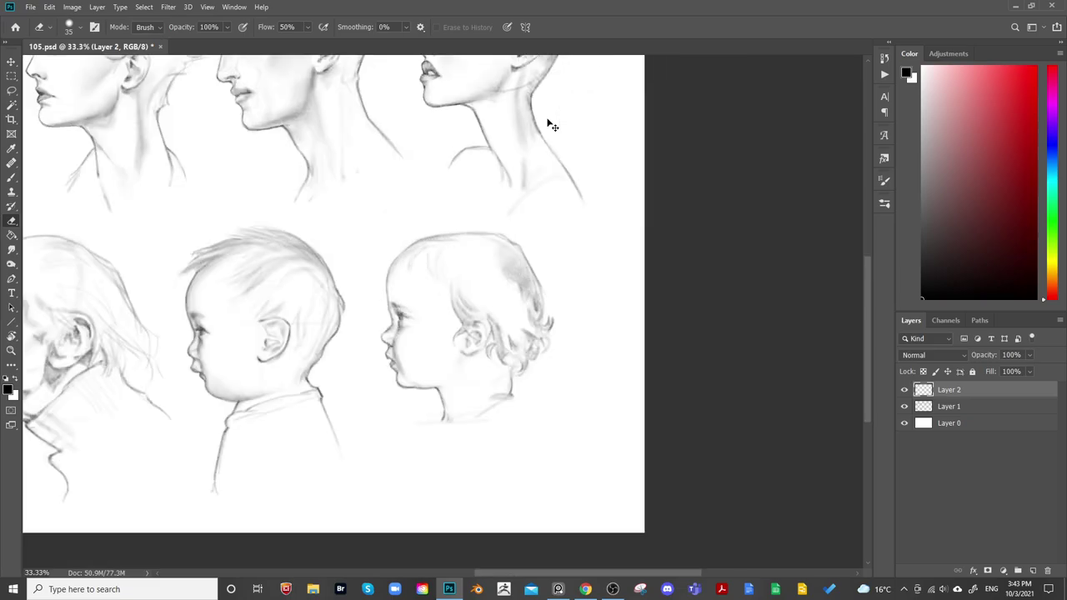
key(ctrl+shift+h)
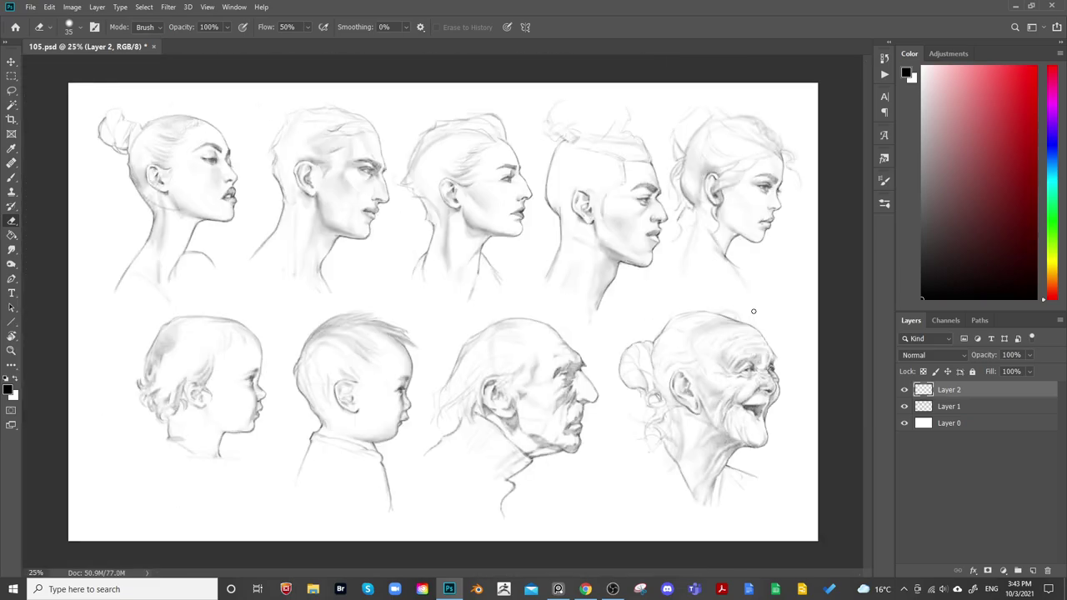
key(ctrl+z)
key(ctrl+plus)
key(ctrl+plus)
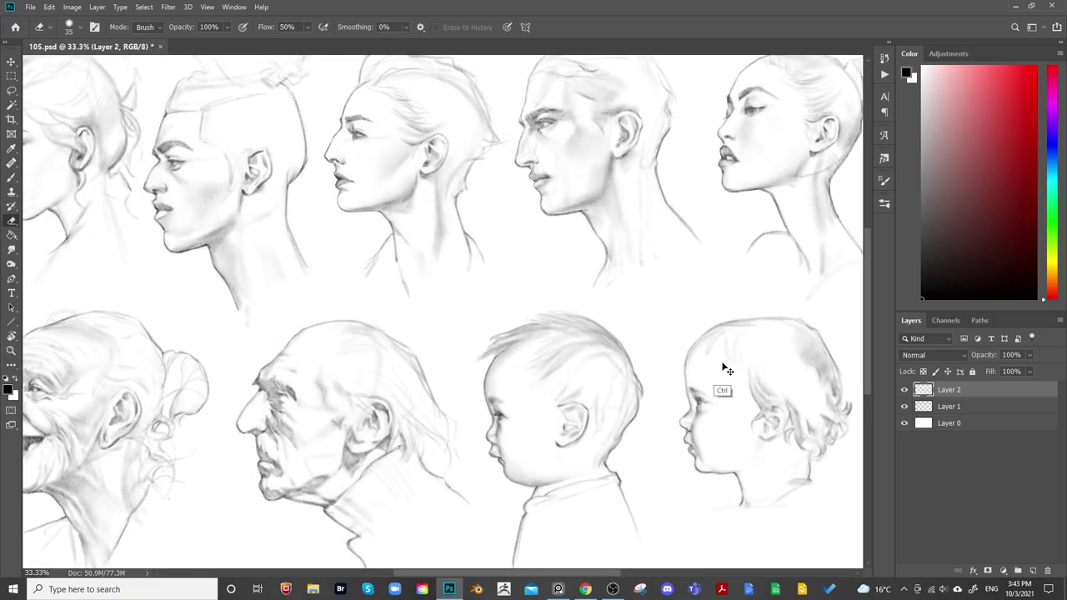
drag(750, 383, 421, 380)
mouse_move(702, 314)
mouse_down()
mouse_move(627, 279)
mouse_move(586, 228)
mouse_move(609, 295)
mouse_move(608, 257)
mouse_move(531, 250)
mouse_up()
Shade the side hair in a broad curve from the crown to the temple with a large soft brush
key(b)
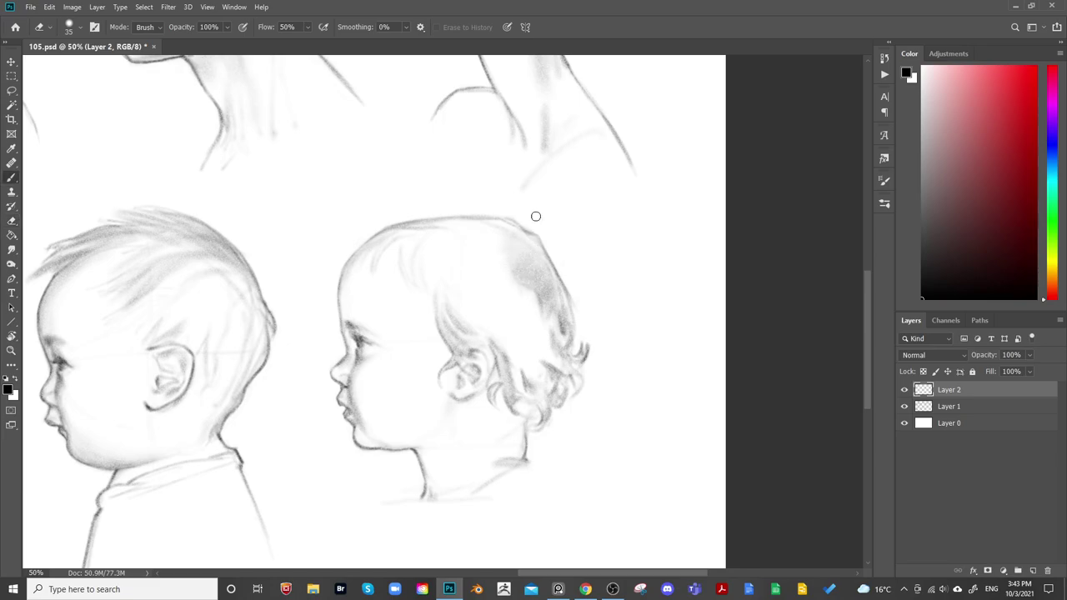
key(bracketright)
key(bracketright)
key(bracketright)
key(bracketright)
key(bracketright)
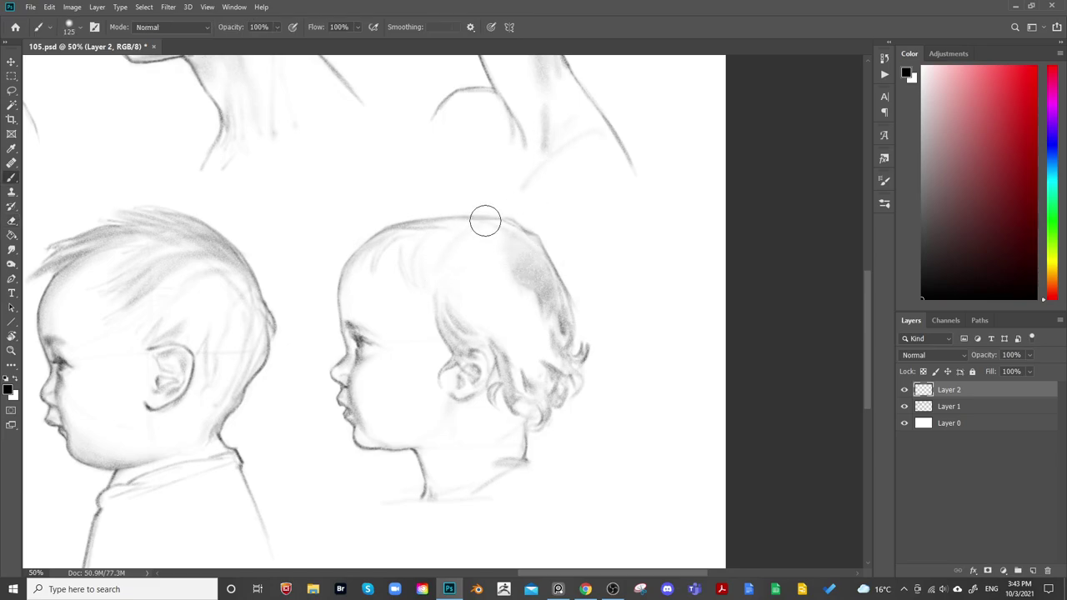
key(bracketright)
key(bracketright)
key(bracketright)
key(bracketright)
mouse_move(479, 226)
mouse_down()
mouse_move(443, 295)
mouse_move(454, 303)
mouse_up()
Add soft hair strands and tone across the crown and side hair, varying the brush between 60 and 150 px
key(bracketleft)
key(bracketleft)
key(bracketleft)
key(bracketleft)
key(bracketleft)
key(bracketleft)
key(bracketleft)
key(bracketleft)
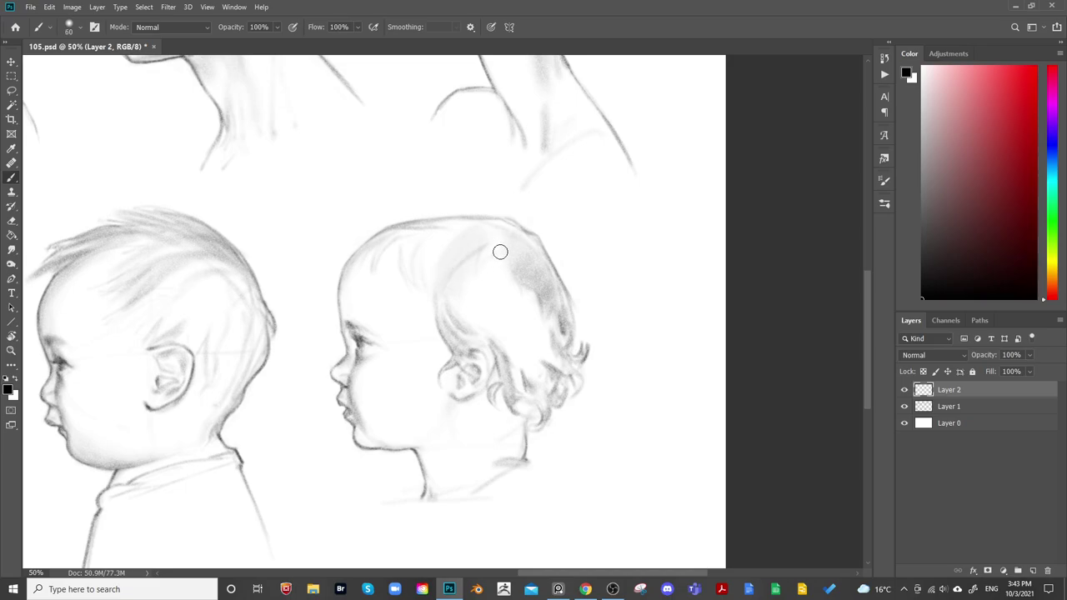
key(bracketright)
key(bracketright)
key(bracketright)
key(bracketright)
key(bracketright)
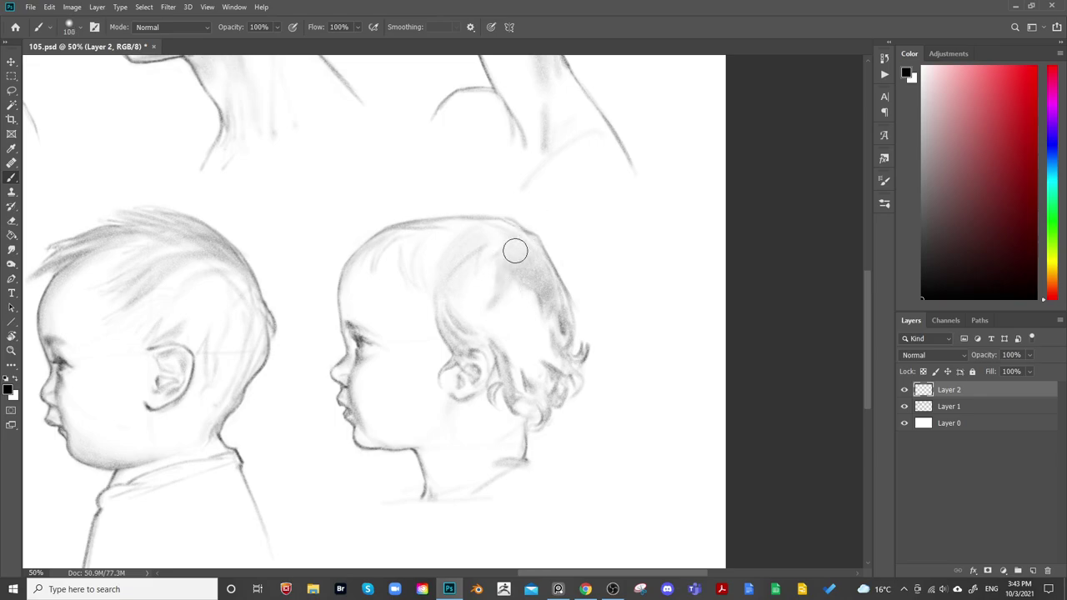
key(bracketleft)
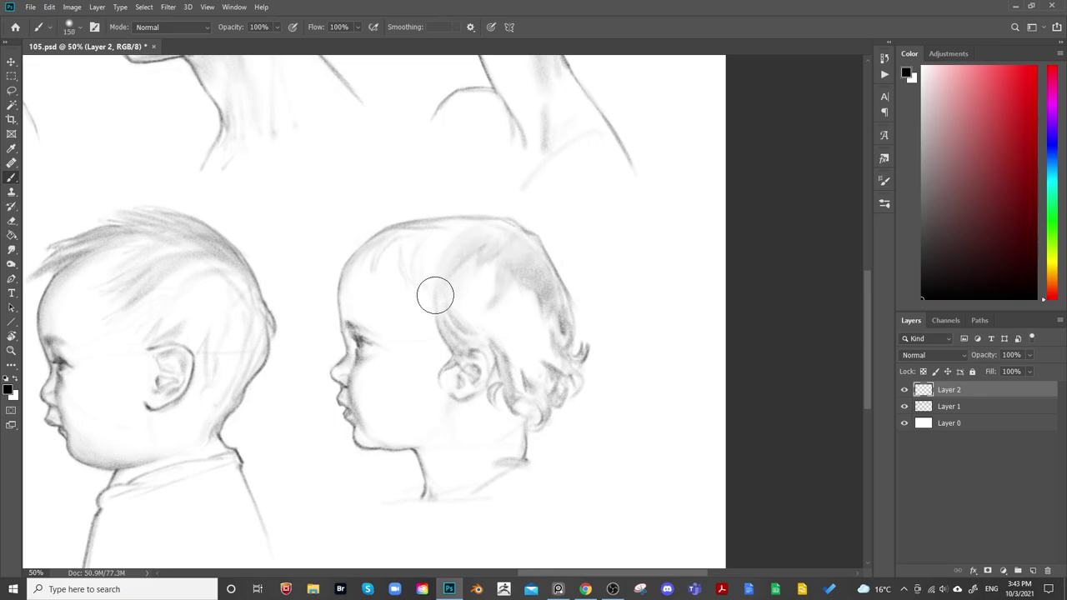
key(bracketleft)
key(bracketleft)
key(bracketleft)
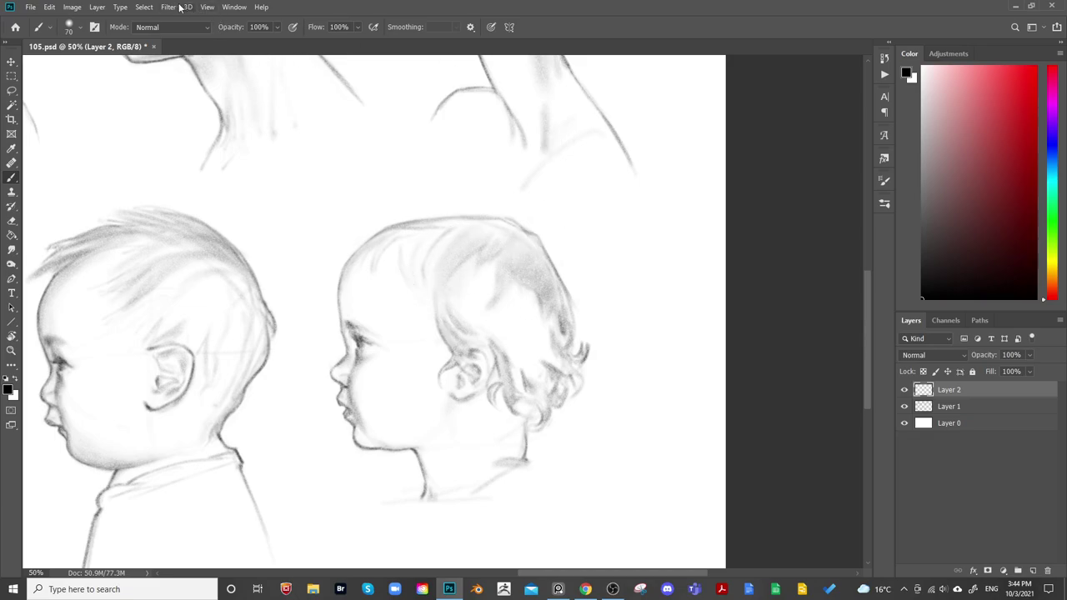
Lasso the ear, back hair and nape of the second child and warp them to shift the ear forward and widen the back
key(l)
mouse_move(510, 215)
mouse_down()
mouse_move(452, 232)
mouse_move(428, 341)
mouse_move(429, 410)
mouse_move(476, 499)
mouse_move(617, 205)
mouse_up()
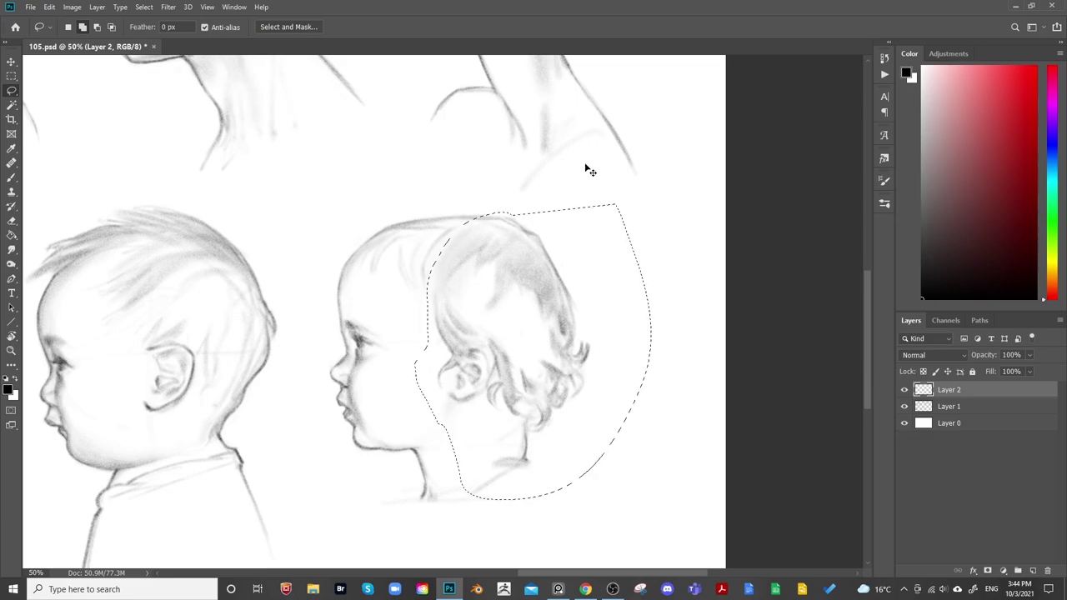
key(ctrl+t)
click(571, 27)
drag(431, 362, 414, 371)
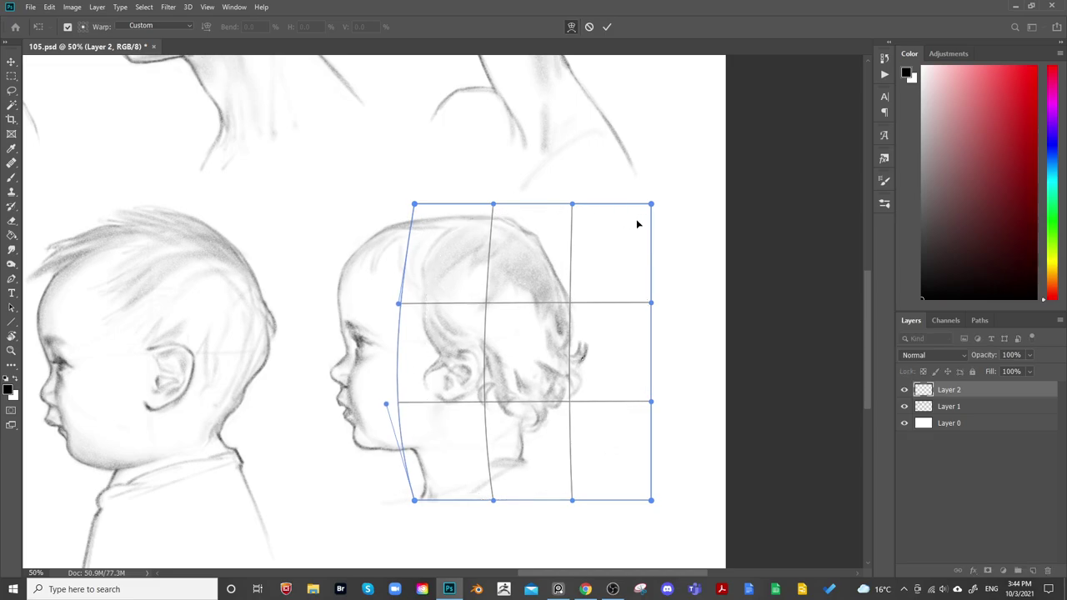
drag(636, 223, 643, 214)
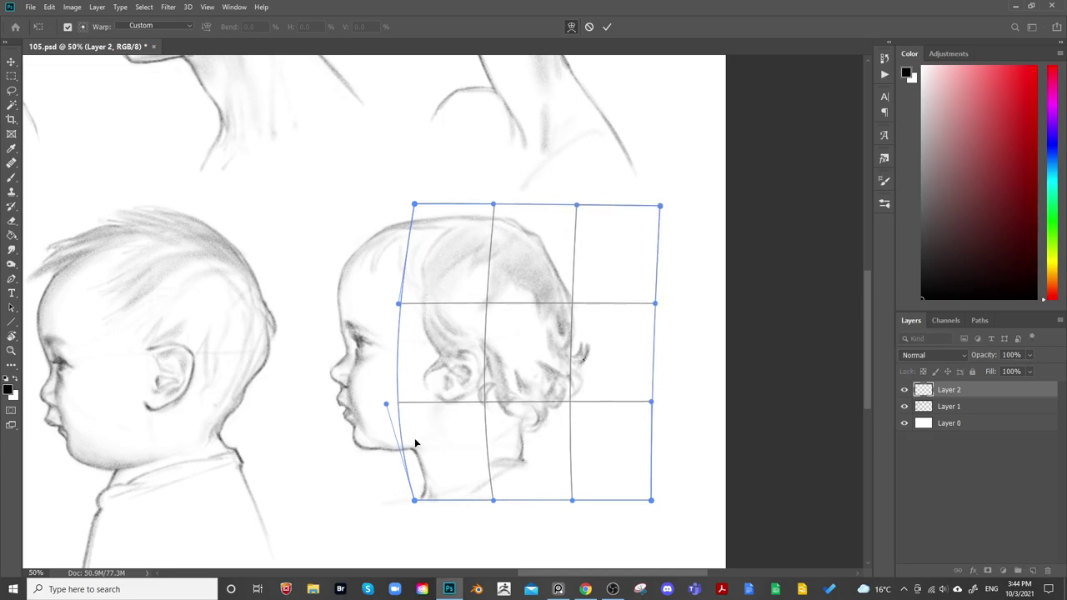
drag(469, 293, 460, 292)
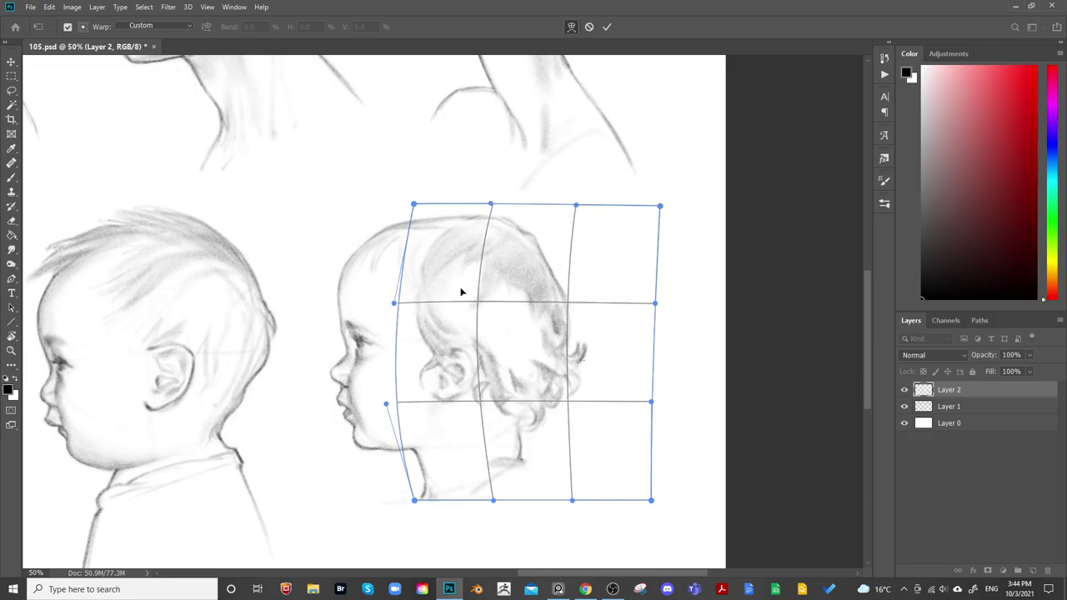
drag(634, 240, 660, 243)
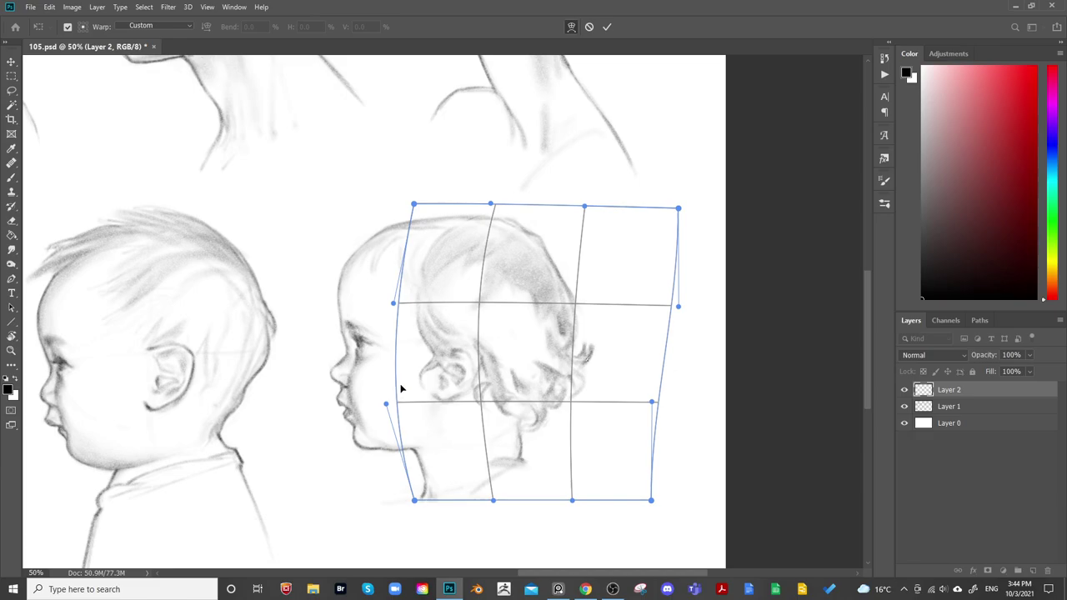
drag(405, 375, 407, 381)
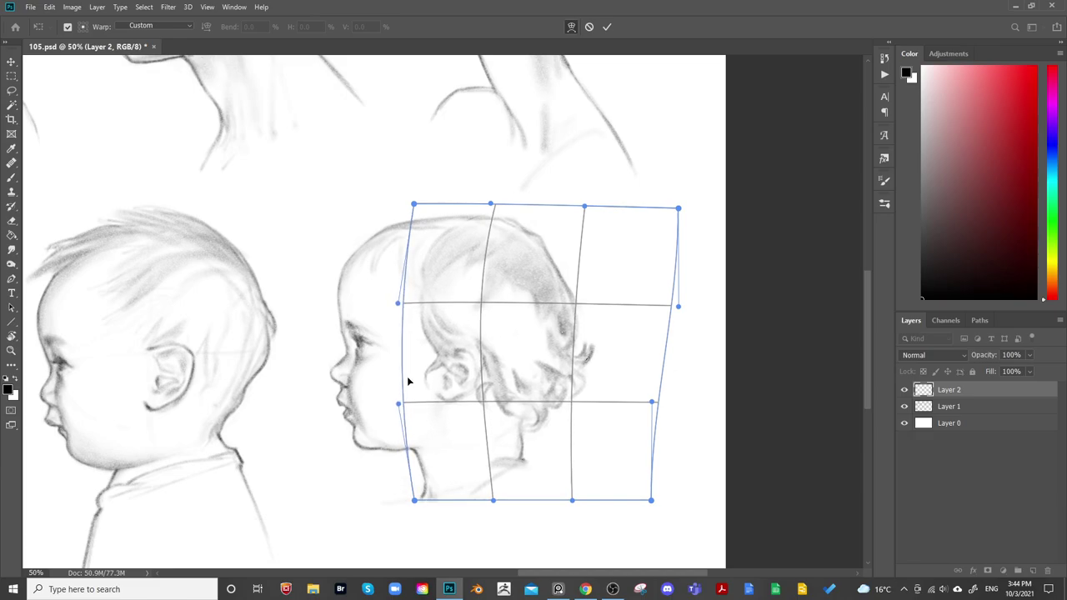
key(Return)
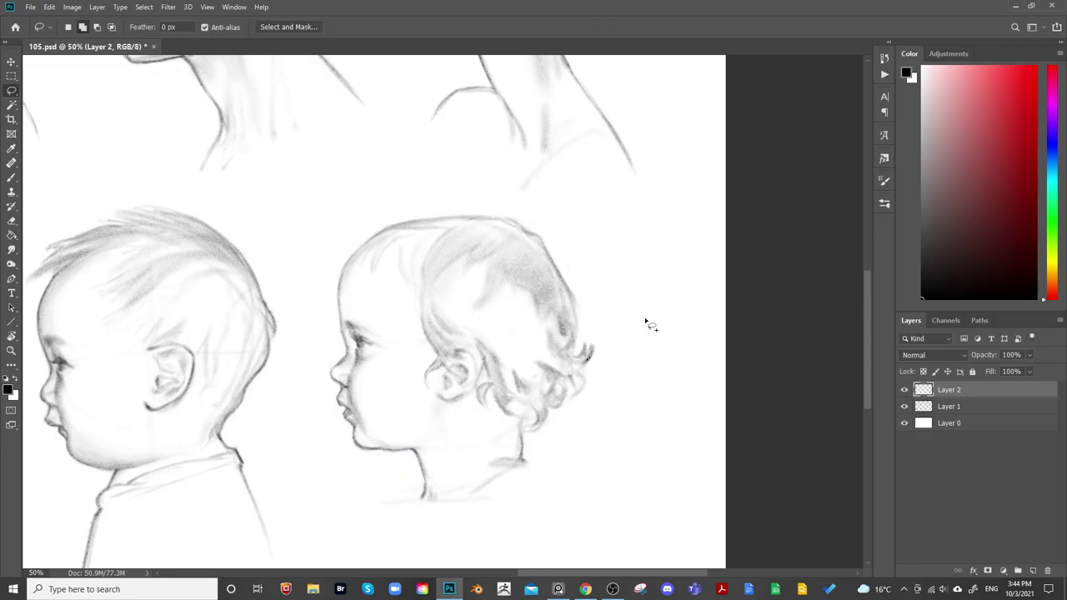
Save the document with the portrait sheet
key(ctrl+minus)
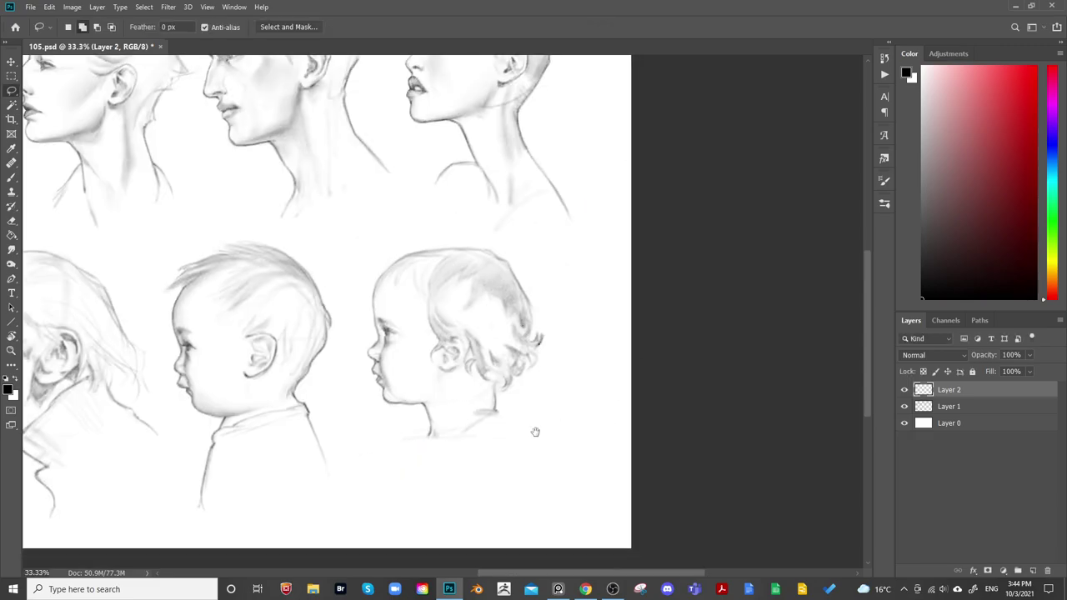
drag(533, 431, 622, 423)
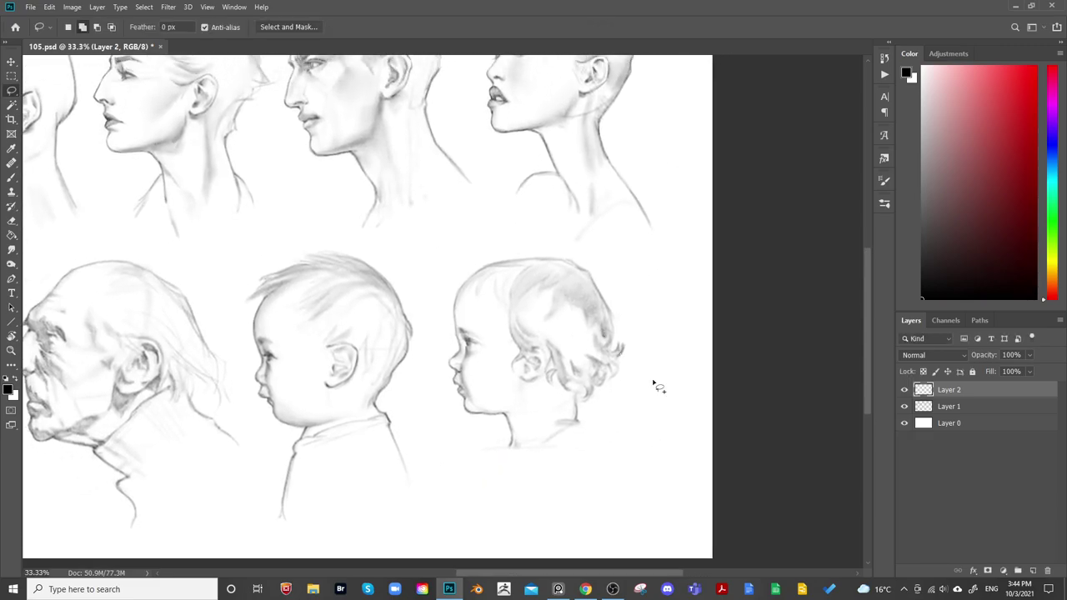
key(ctrl+s)
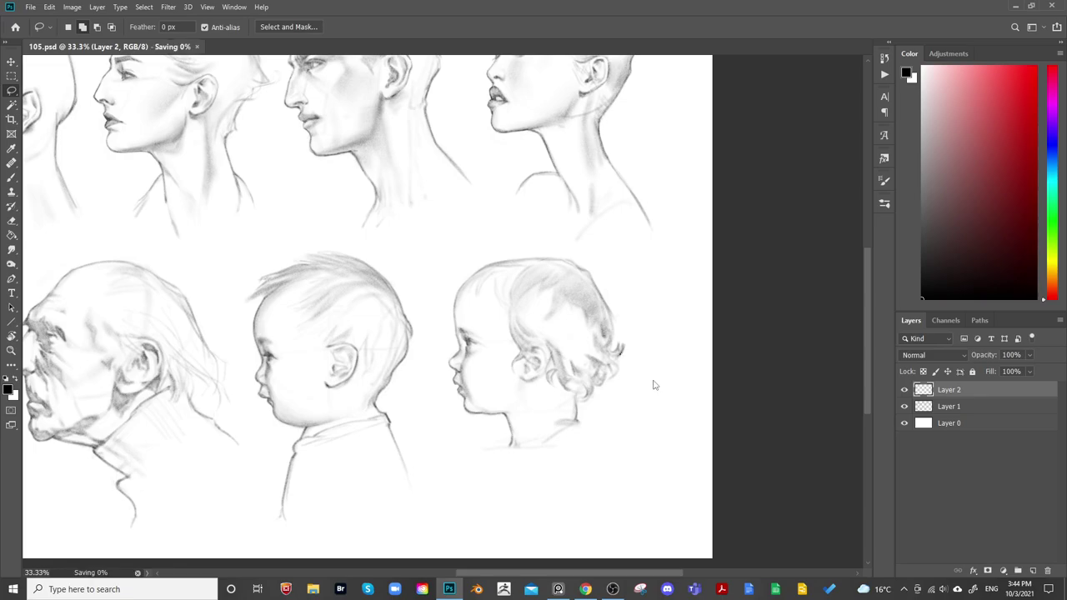
Check the child sketches flipped horizontally and restore the canvas orientation
key(ctrl+shift+h)
drag(362, 329, 405, 281)
key(ctrl+shift+h)
mouse_move(825, 248)
mouse_down()
mouse_move(484, 288)
mouse_move(522, 296)
mouse_up()
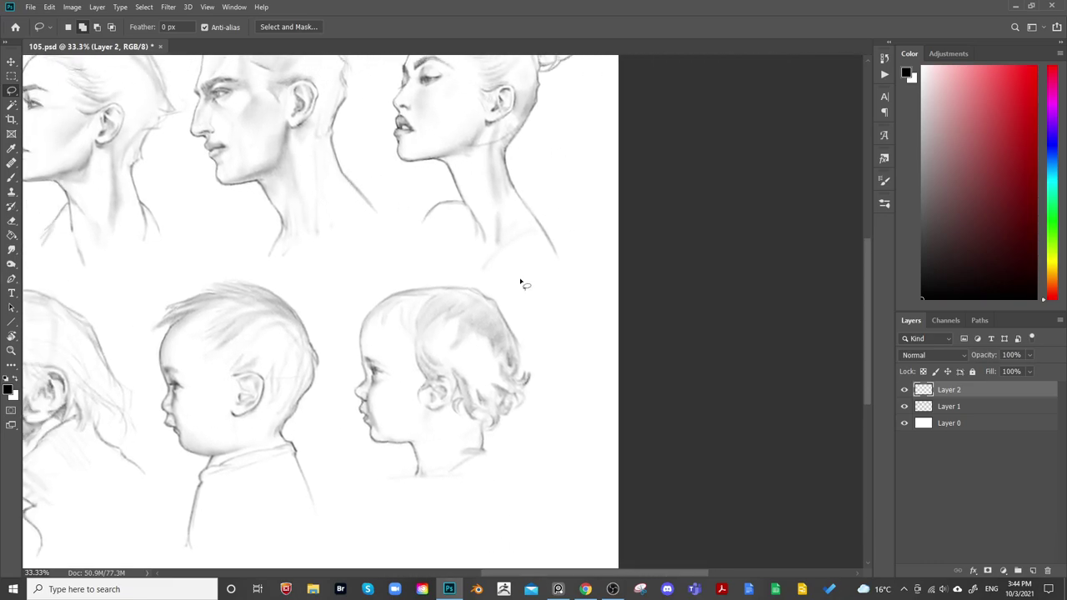
Shade the second child's cheek and jaw lightly with soft brush sizes such as 175 and 100 px
key(b)
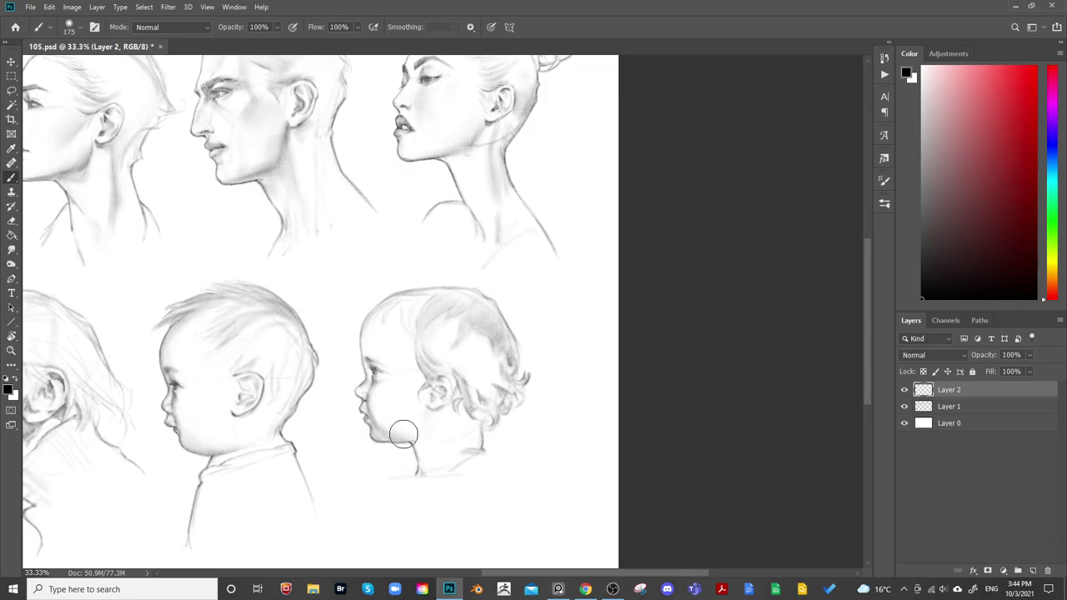
key(bracketleft)
key(bracketleft)
key(bracketleft)
key(bracketright)
key(bracketright)
key(bracketright)
key(bracketright)
key(bracketright)
key(bracketright)
key(bracketleft)
key(bracketleft)
key(bracketleft)
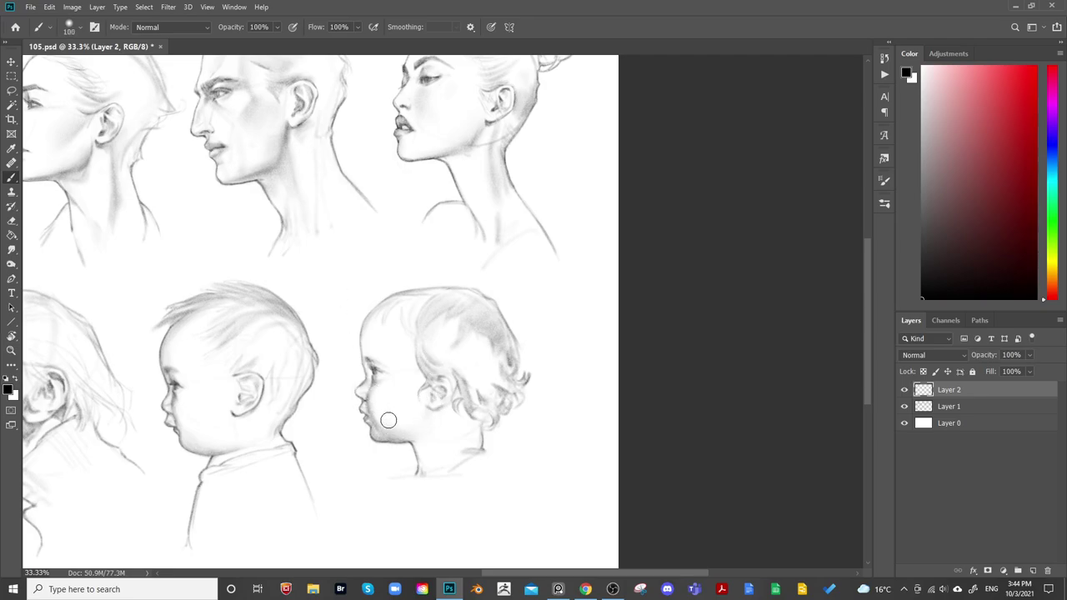
Add soft tone around the second child's face, brow and forehead, varying the brush up to about 150 px
key(bracketright)
key(bracketleft)
key(bracketleft)
key(bracketleft)
key(bracketleft)
key(bracketright)
key(bracketright)
key(bracketright)
key(bracketright)
key(bracketright)
key(bracketright)
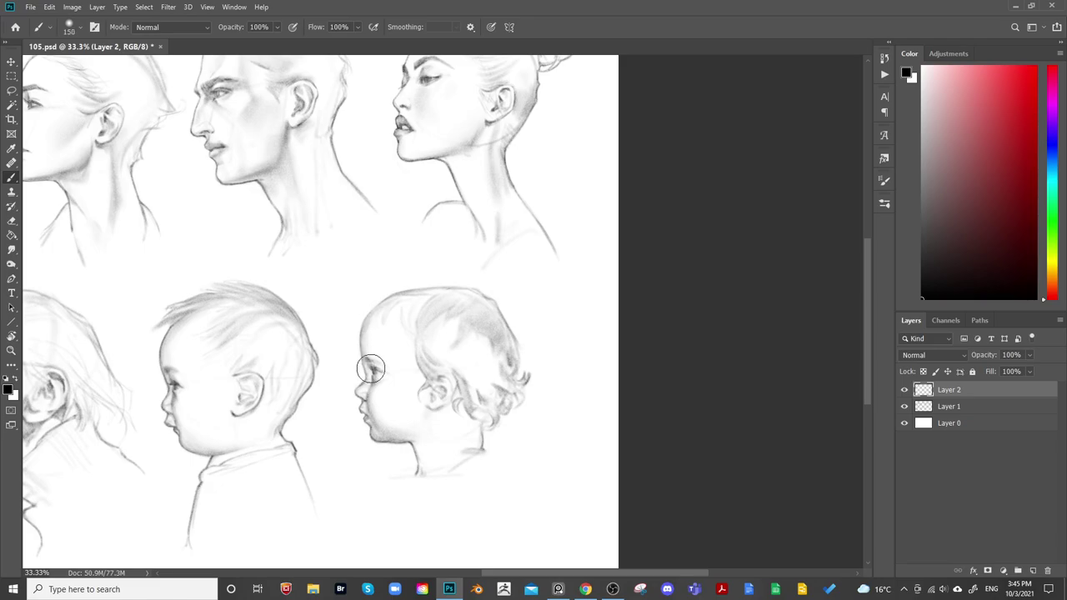
key(bracketright)
Soften the shading on the second child's jaw and forehead with the Eraser at 250 and 200 px
drag(497, 334, 540, 319)
key(ctrl+plus)
key(e)
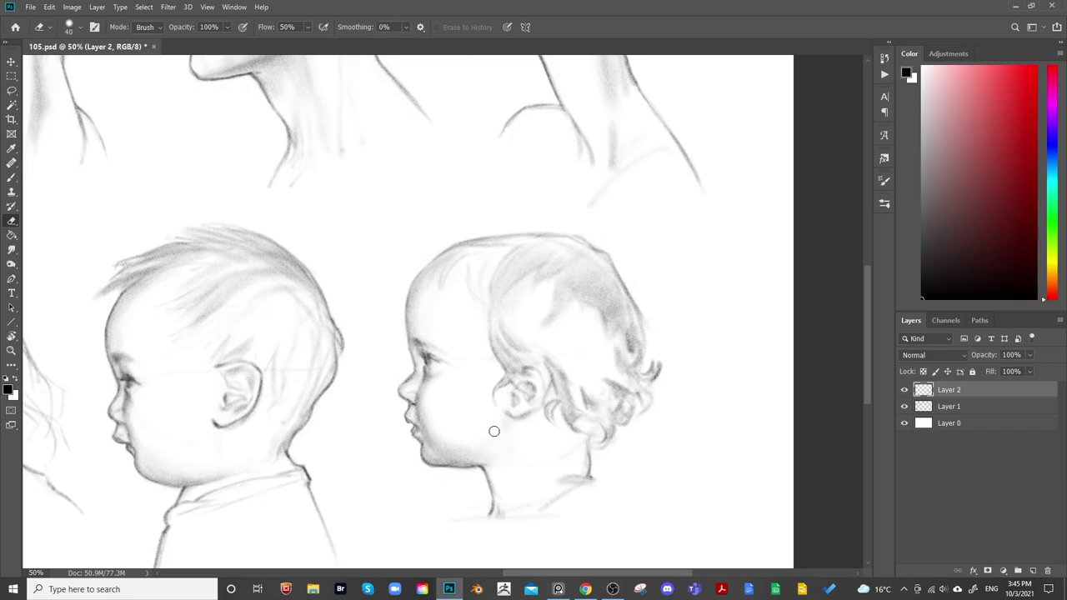
key(bracketright)
key(bracketright)
key(bracketright)
key(bracketright)
key(bracketright)
key(bracketright)
key(bracketright)
key(bracketright)
key(bracketright)
key(bracketright)
key(bracketright)
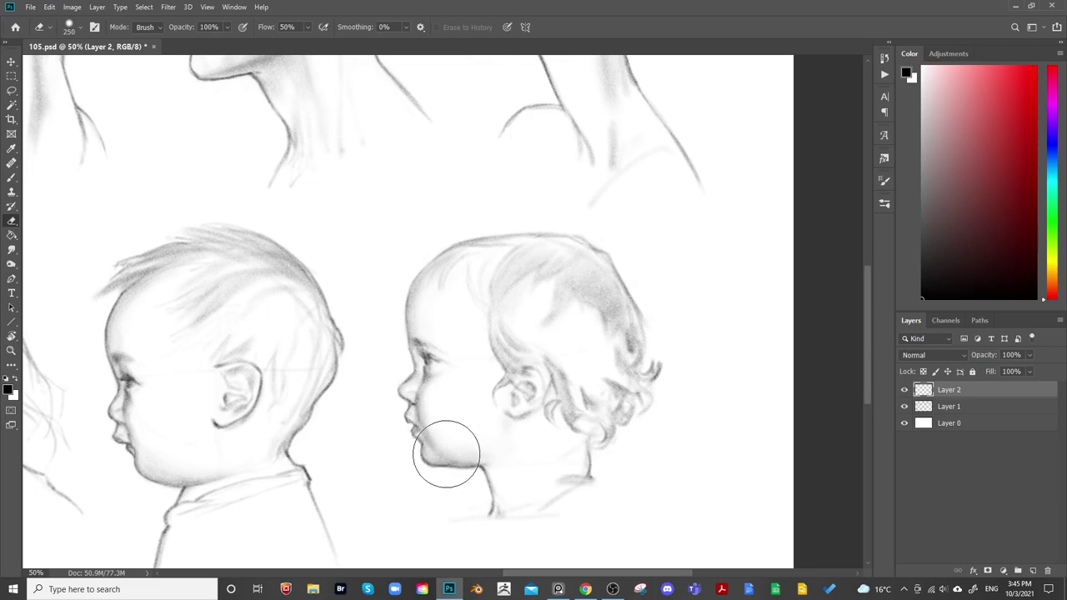
key(bracketleft)
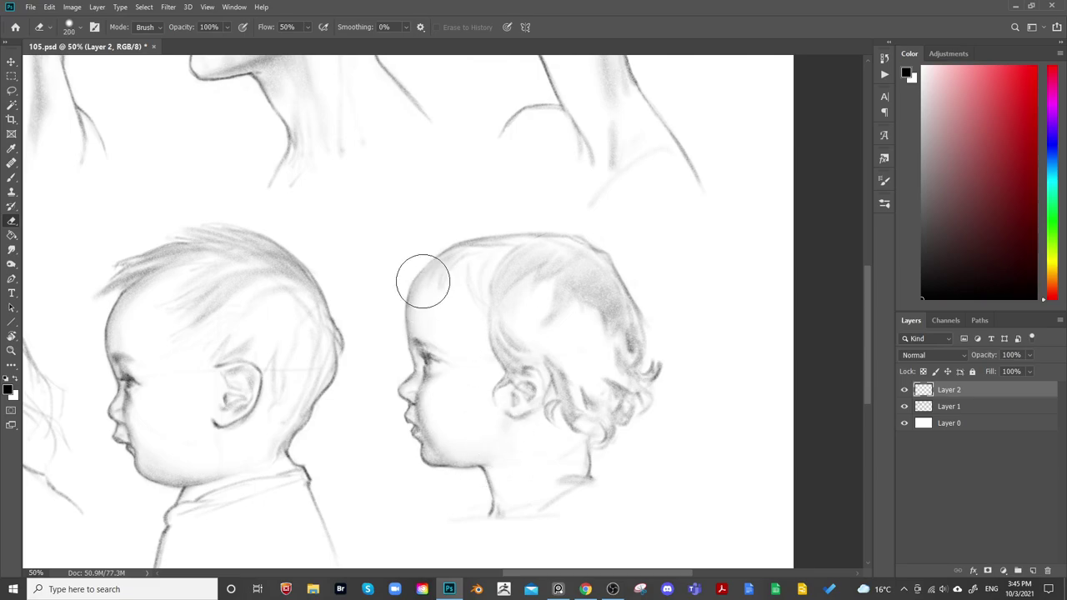
Review the full portrait sheet both flipped horizontally and in its original orientation
key(ctrl+minus)
key(ctrl+minus)
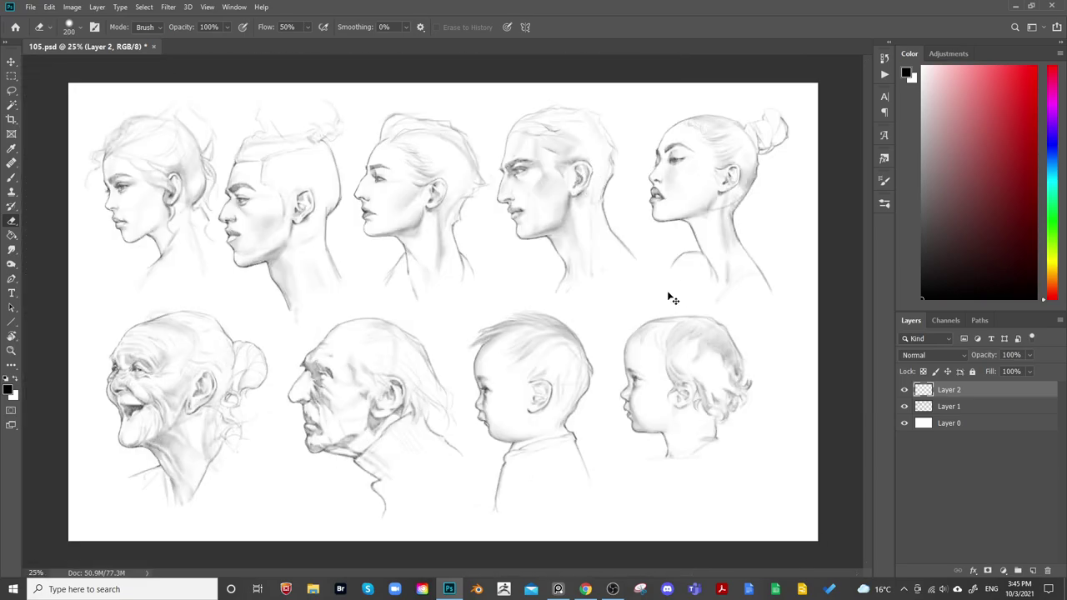
key(ctrl+shift+h)
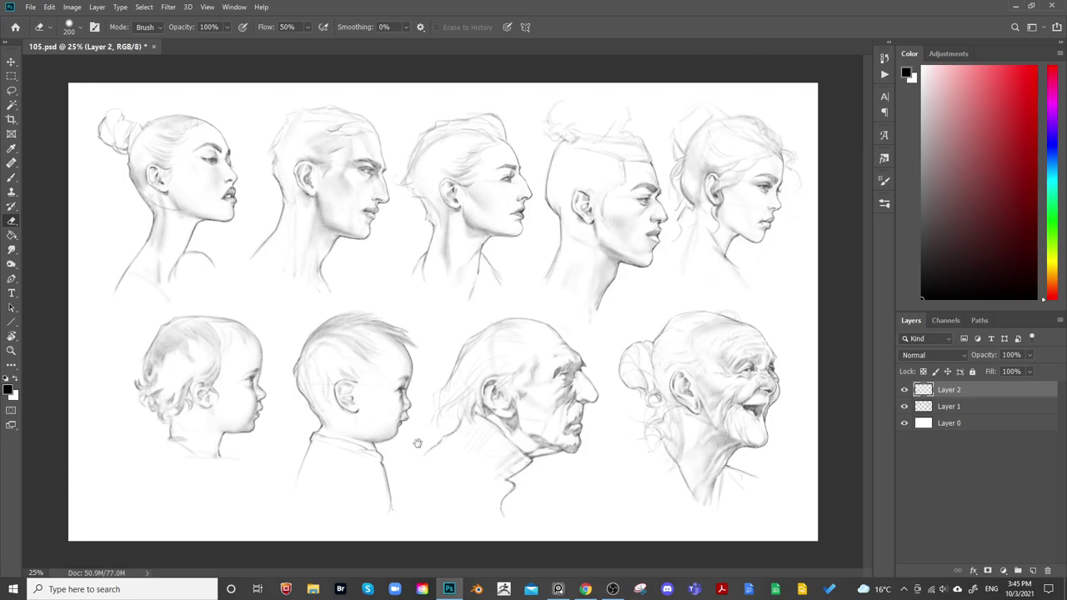
key(ctrl+shift+h)
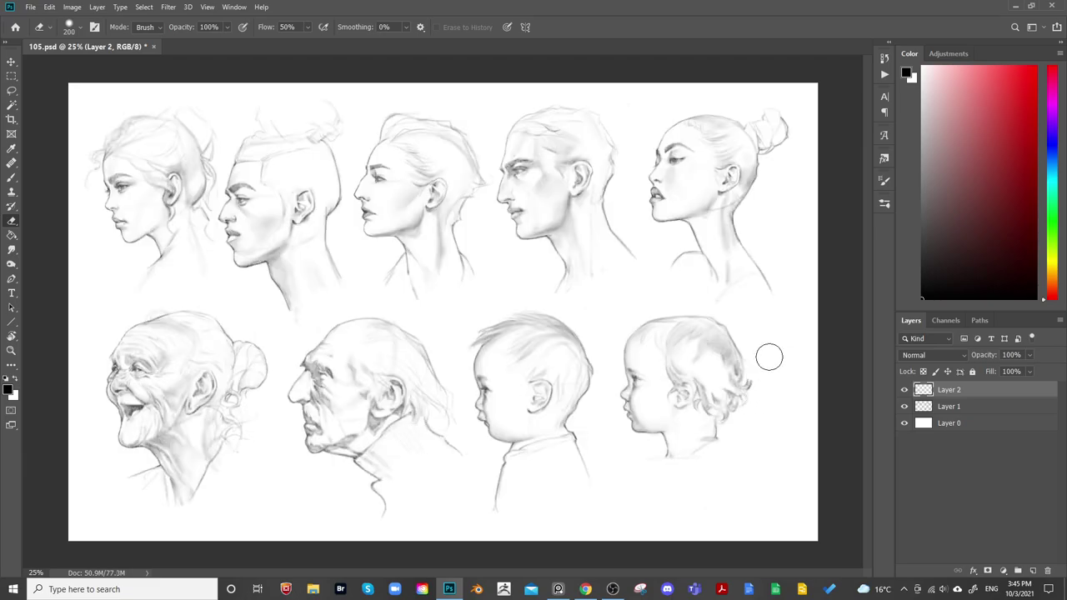
Draw the second child's neck, shirt collar, shoulders and back contour with the Brush at about 40 px
key(b)
key(ctrl+plus)
mouse_move(750, 446)
mouse_down()
mouse_move(681, 442)
mouse_move(492, 388)
mouse_up()
key([)
key([)
key([)
key([)
key([)
key([)
key([)
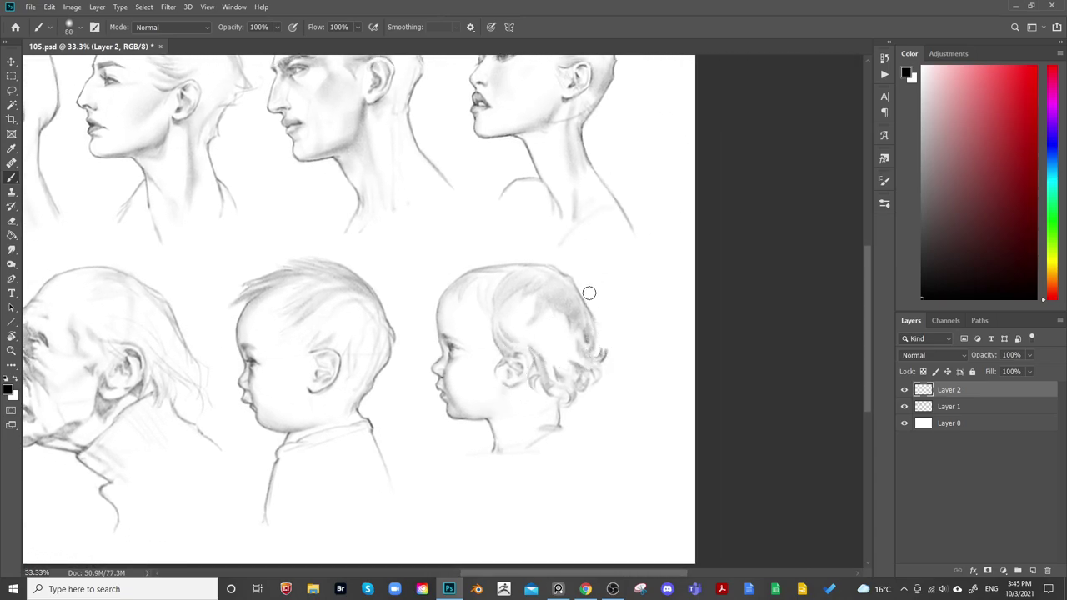
key(bracketleft)
key(bracketleft)
key(bracketleft)
key(bracketright)
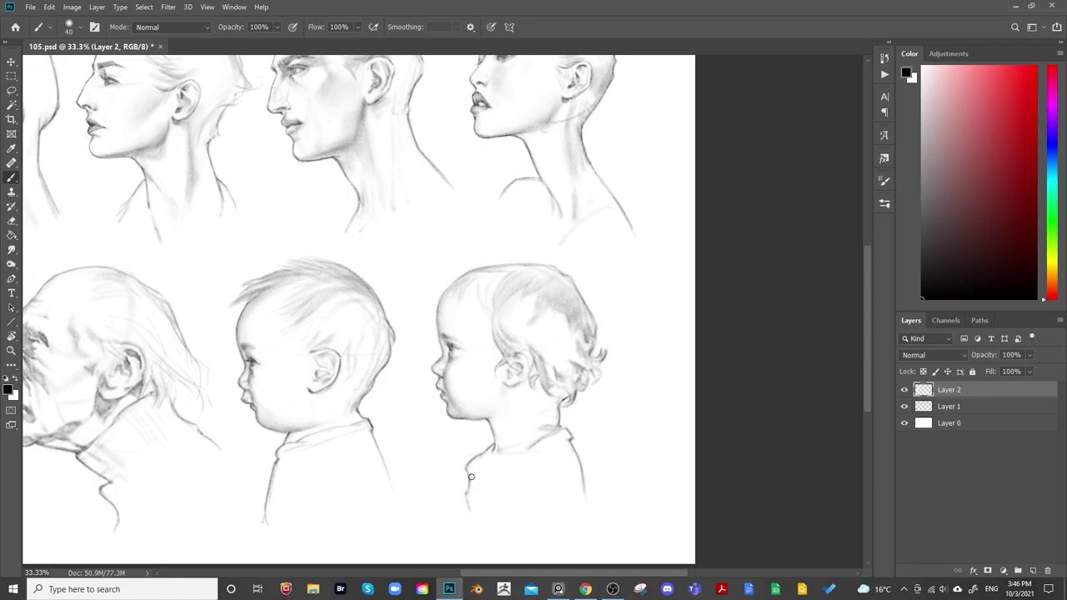
Refine the second child's shirt neckline with a 30 px brush and soften it with the Eraser at 200 px
mouse_move(592, 405)
mouse_down()
mouse_move(585, 414)
mouse_move(588, 406)
mouse_up()
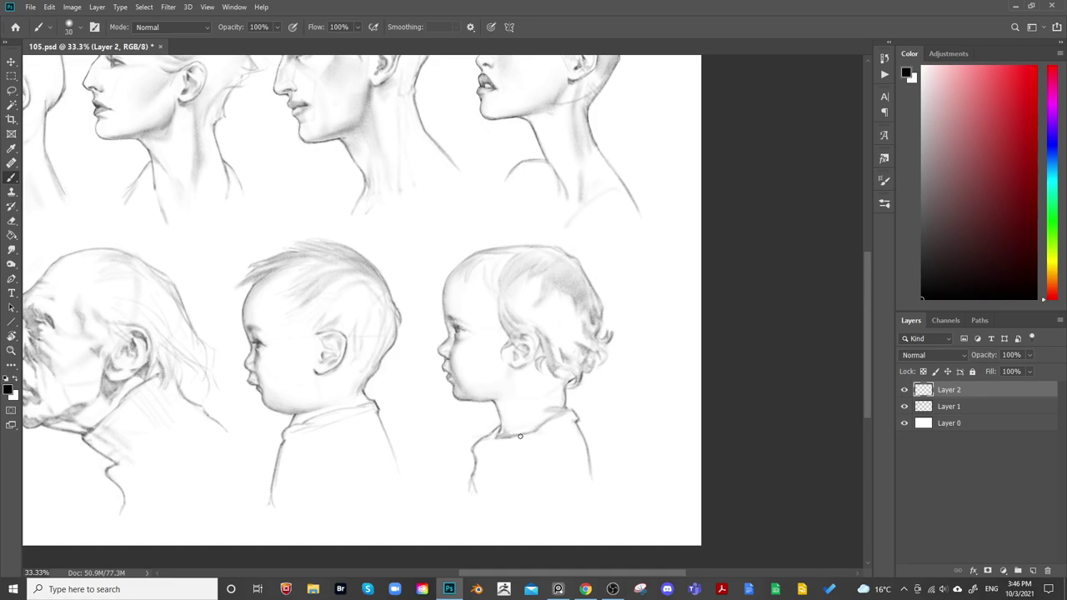
key(e)
drag(508, 434, 539, 435)
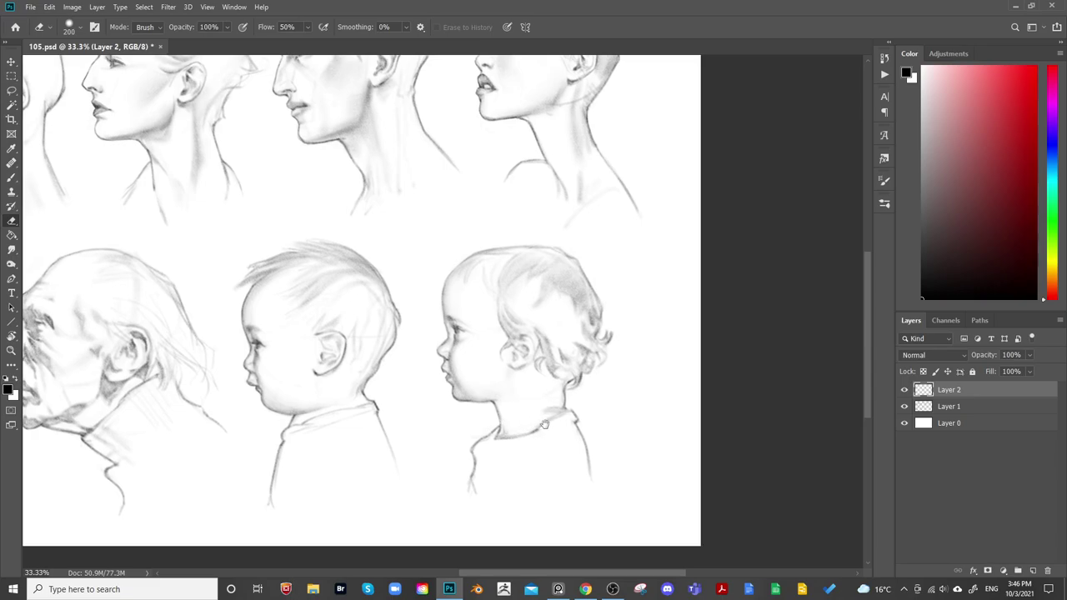
key(b)
key(e)
Open the Liquify filter on Layer 2, show the second child and set the backdrop to Layer 0
click(168, 7)
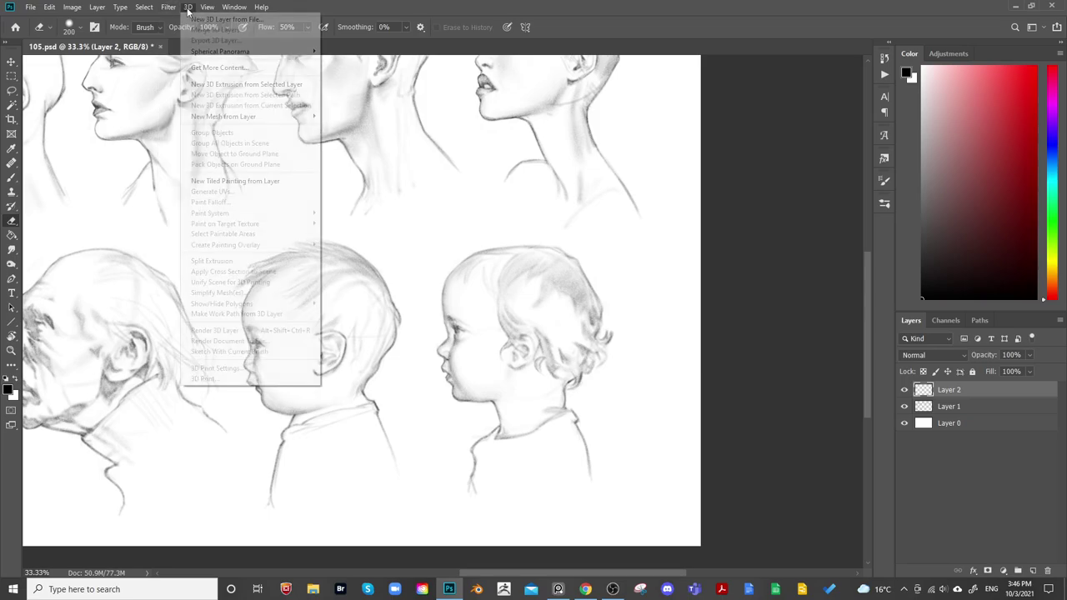
click(180, 95)
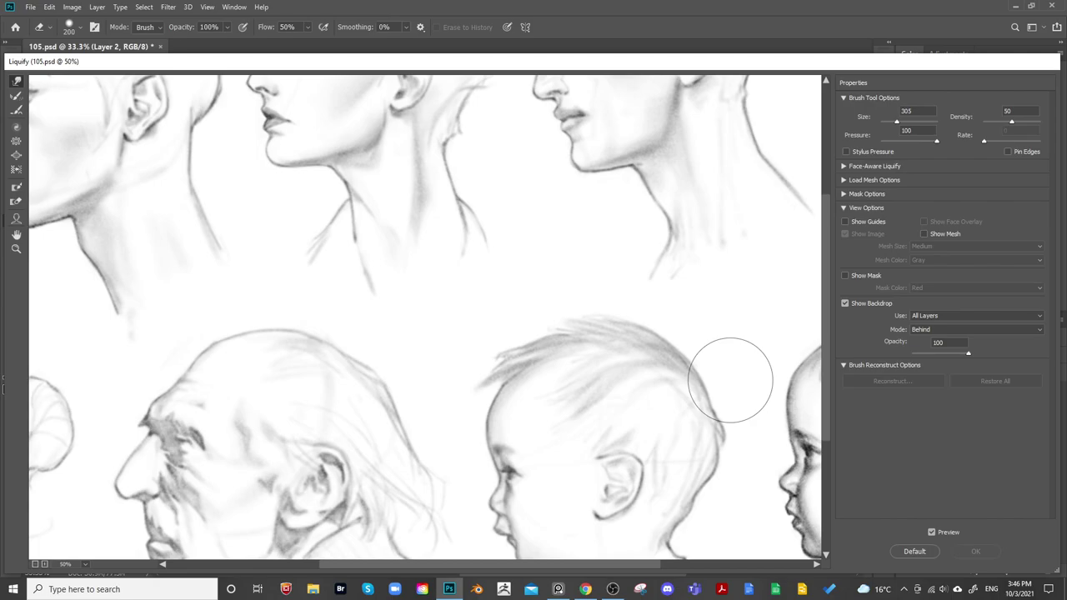
mouse_move(683, 463)
mouse_down()
mouse_move(462, 400)
mouse_move(330, 305)
mouse_up()
click(935, 316)
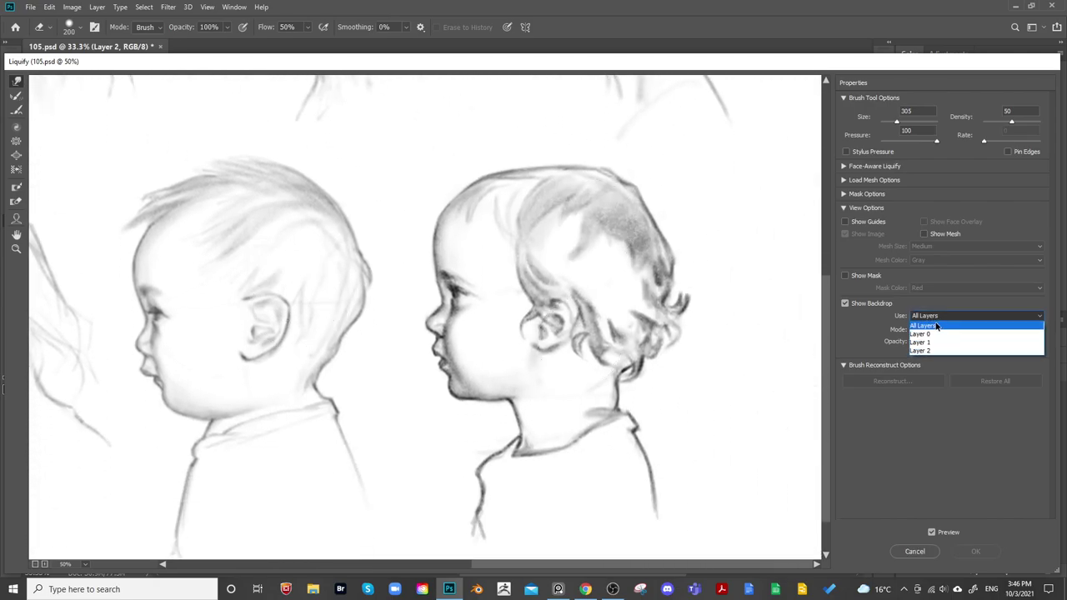
click(927, 329)
Reshape the second child's collar, nape, shoulder and chest contour in Liquify with the Forward Warp brush at 189
mouse_move(528, 425)
mouse_down()
mouse_move(525, 442)
mouse_move(510, 453)
mouse_move(507, 444)
mouse_move(510, 460)
mouse_move(512, 440)
mouse_move(525, 440)
mouse_move(486, 472)
mouse_move(476, 452)
mouse_move(481, 507)
mouse_up()
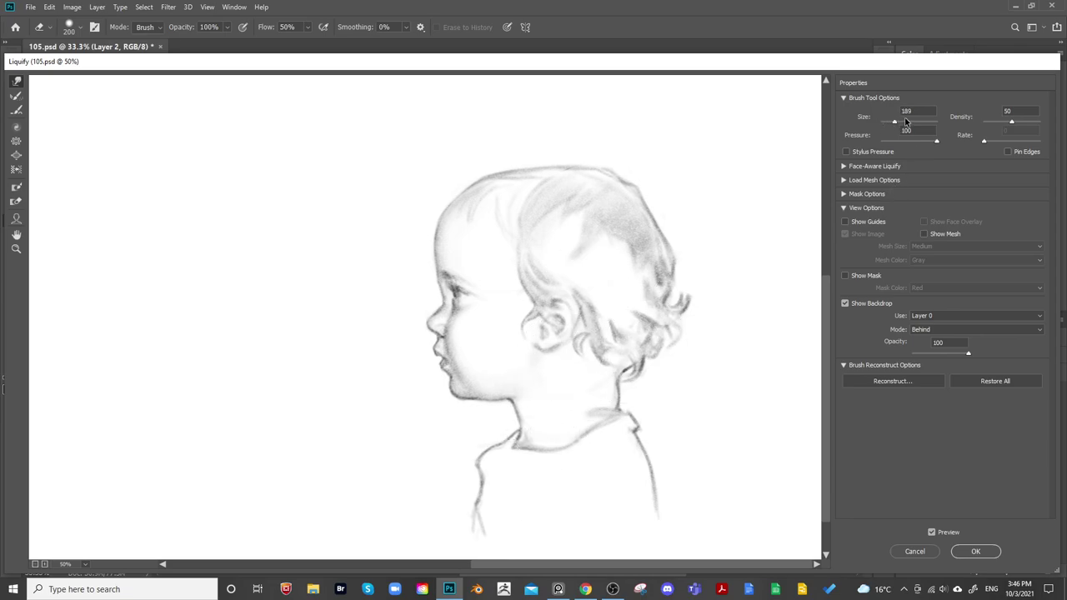
drag(509, 443, 527, 419)
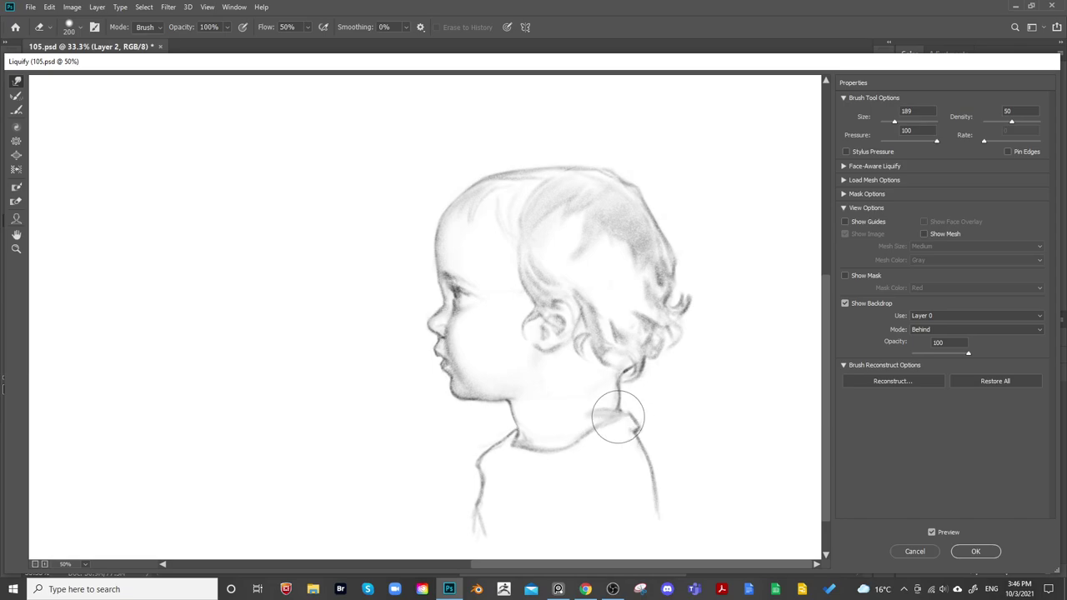
mouse_move(617, 417)
mouse_down()
mouse_move(614, 427)
mouse_move(625, 393)
mouse_move(623, 405)
mouse_move(605, 405)
mouse_move(615, 379)
mouse_up()
drag(685, 373, 681, 357)
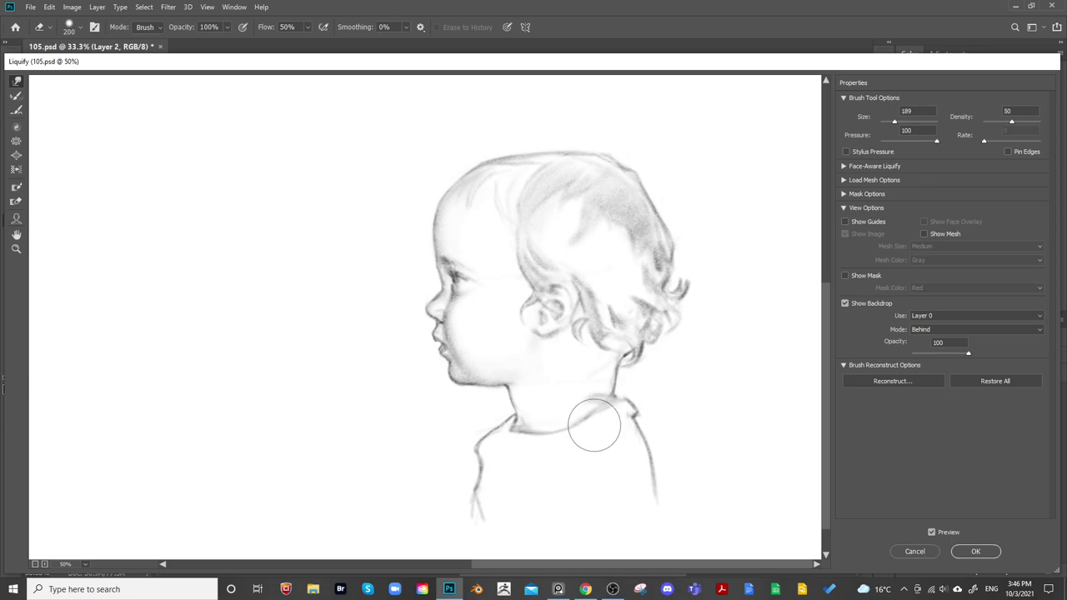
mouse_move(624, 424)
mouse_down()
mouse_move(615, 389)
mouse_move(583, 435)
mouse_move(618, 400)
mouse_up()
drag(690, 381, 684, 366)
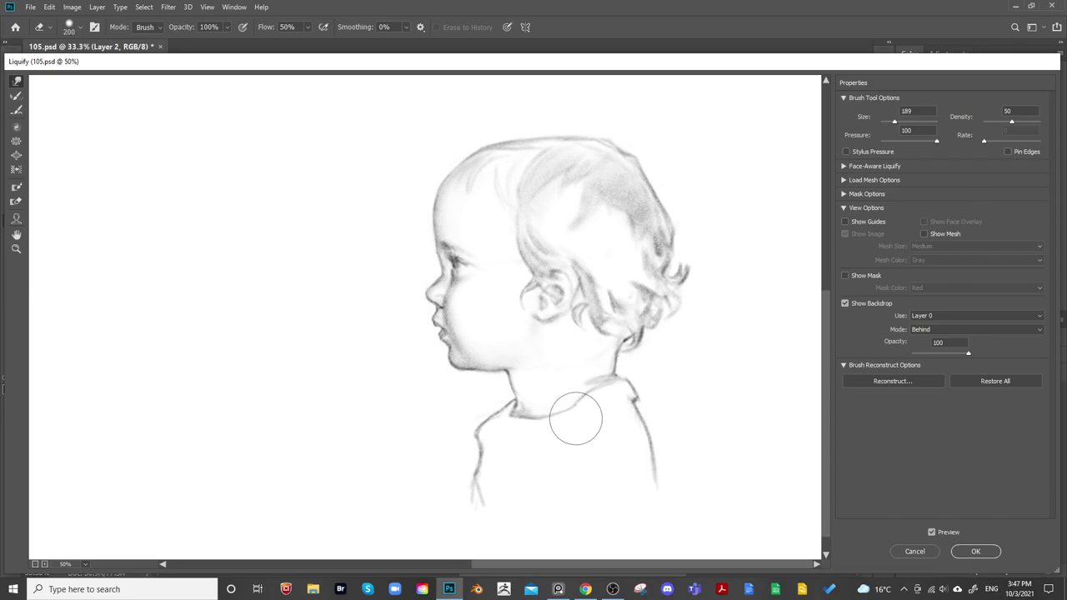
scroll(528, 433, down, 1)
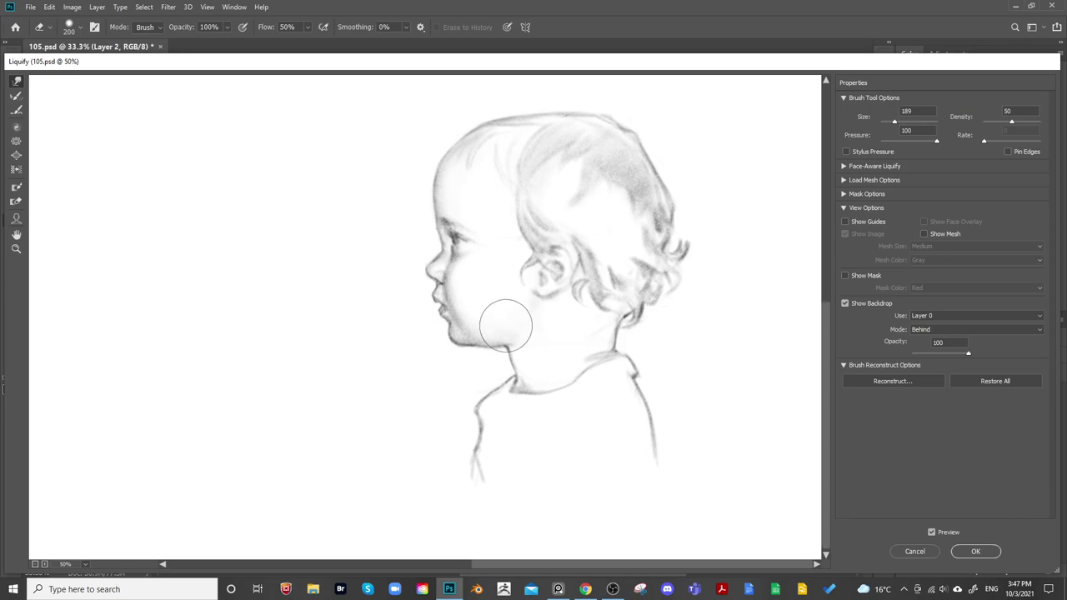
drag(488, 412, 486, 395)
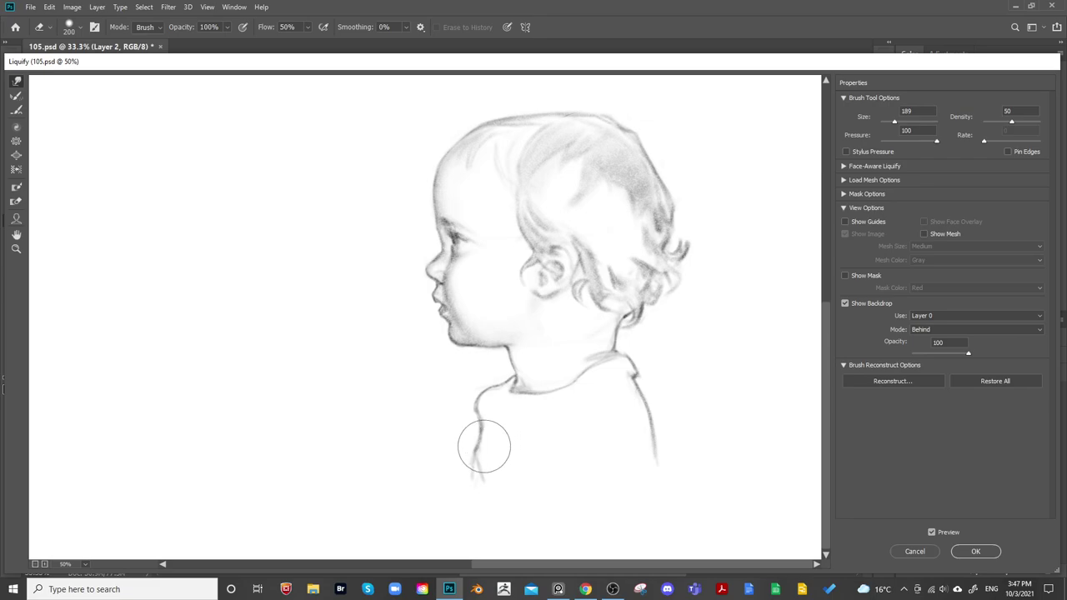
drag(484, 445, 479, 442)
key(space)
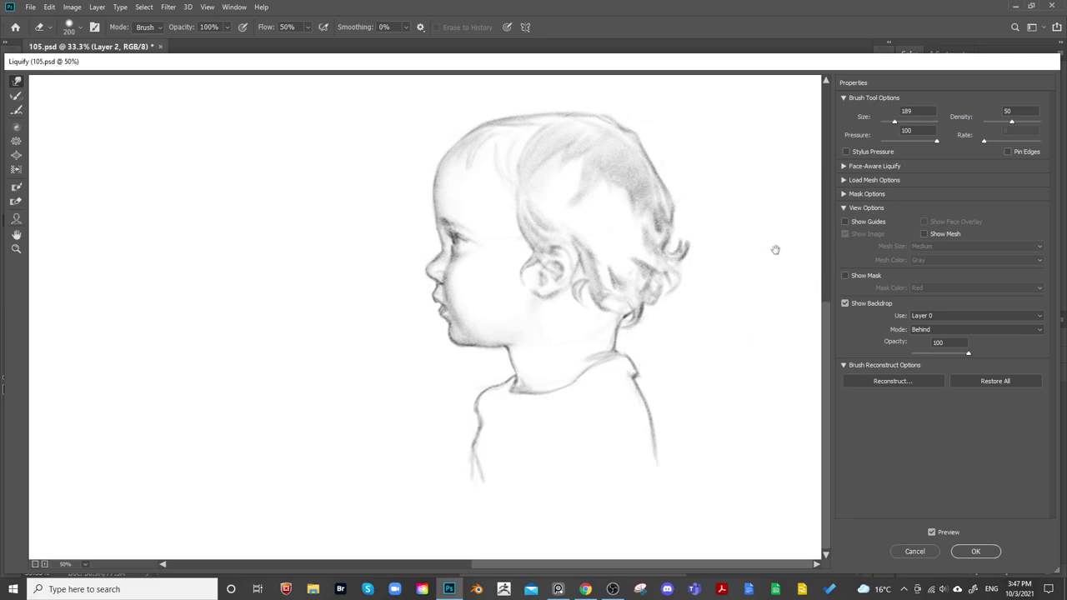
mouse_move(775, 250)
mouse_down()
mouse_move(681, 304)
mouse_move(681, 319)
mouse_up()
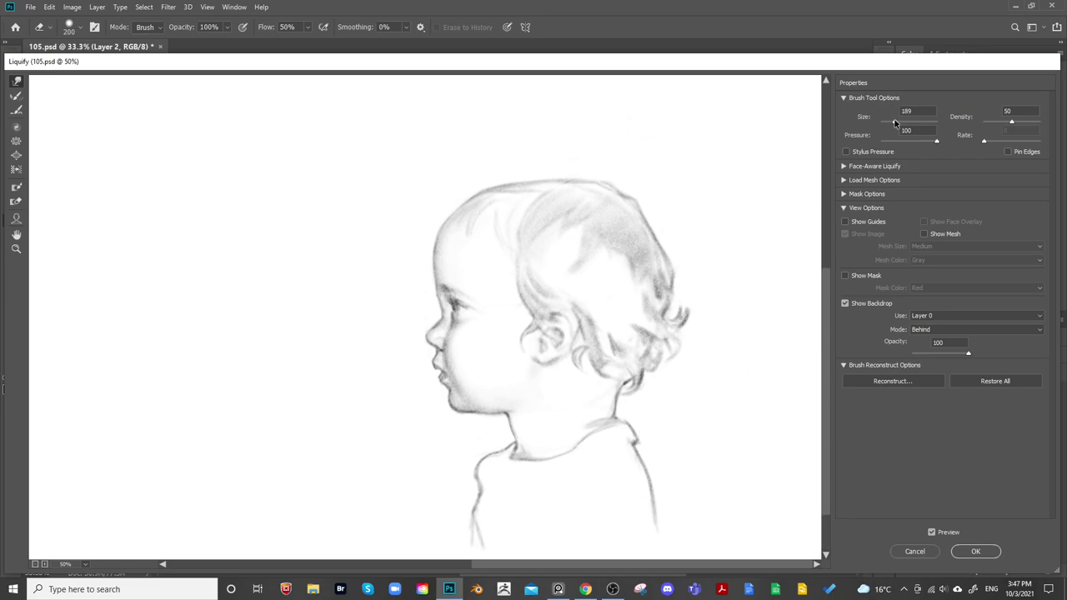
Round out the back and crown of the second child's head with the Forward Warp brush at 557
drag(892, 124, 900, 124)
drag(662, 293, 667, 295)
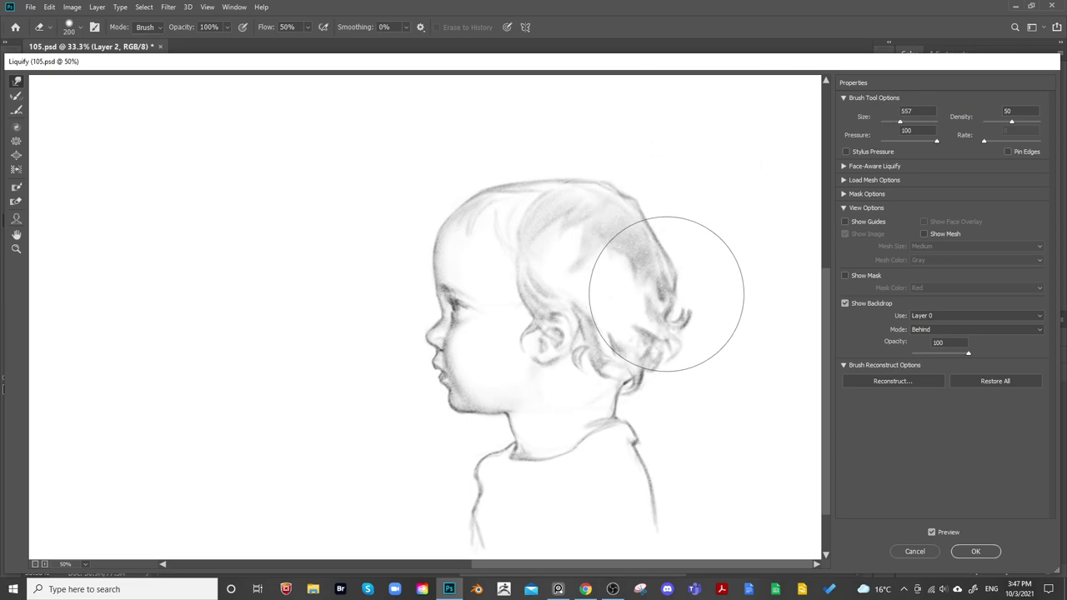
drag(676, 227, 685, 224)
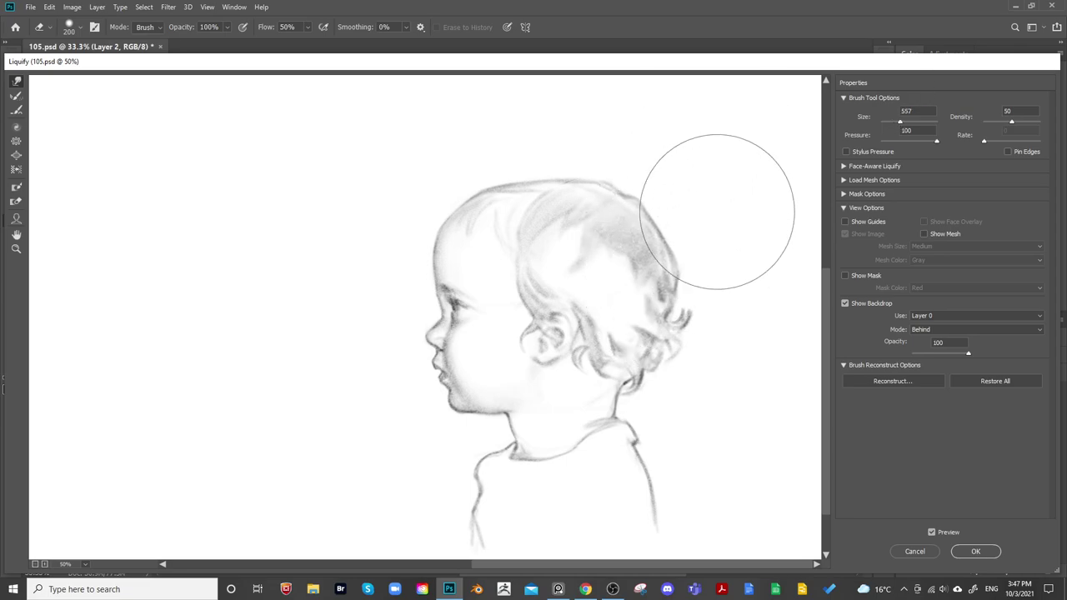
drag(665, 185, 661, 188)
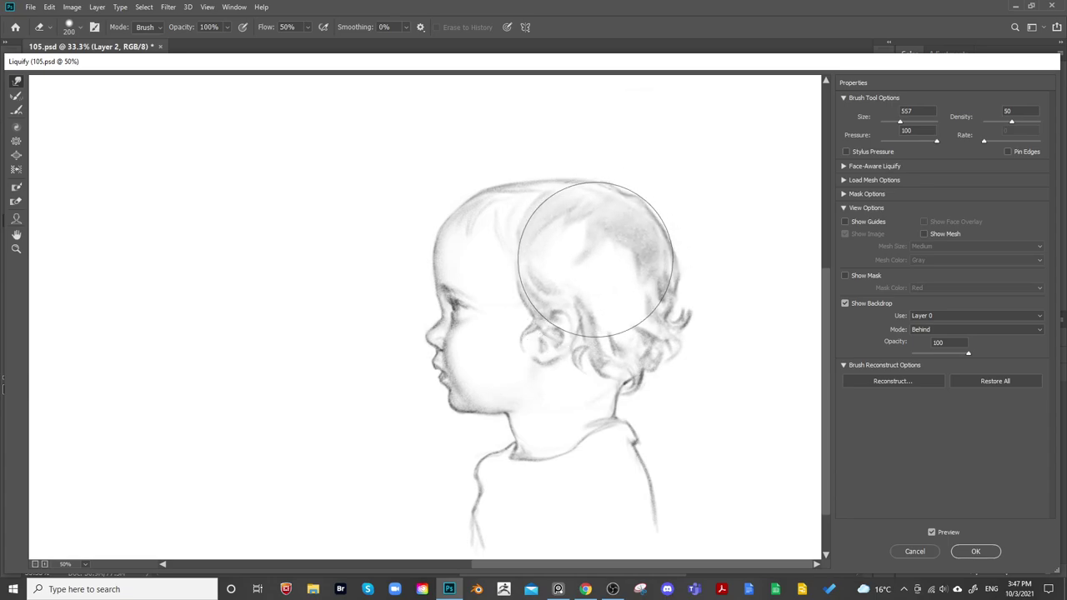
drag(686, 181, 686, 177)
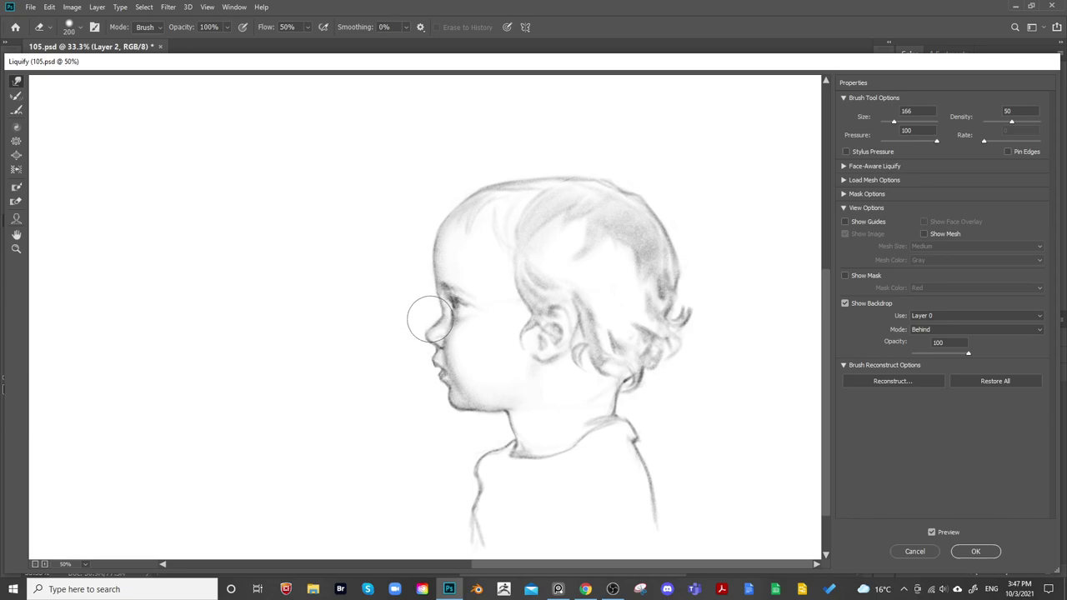
Adjust the second child's chin and jawline with the Forward Warp brush at 166 and apply the Liquify changes
drag(582, 235, 585, 225)
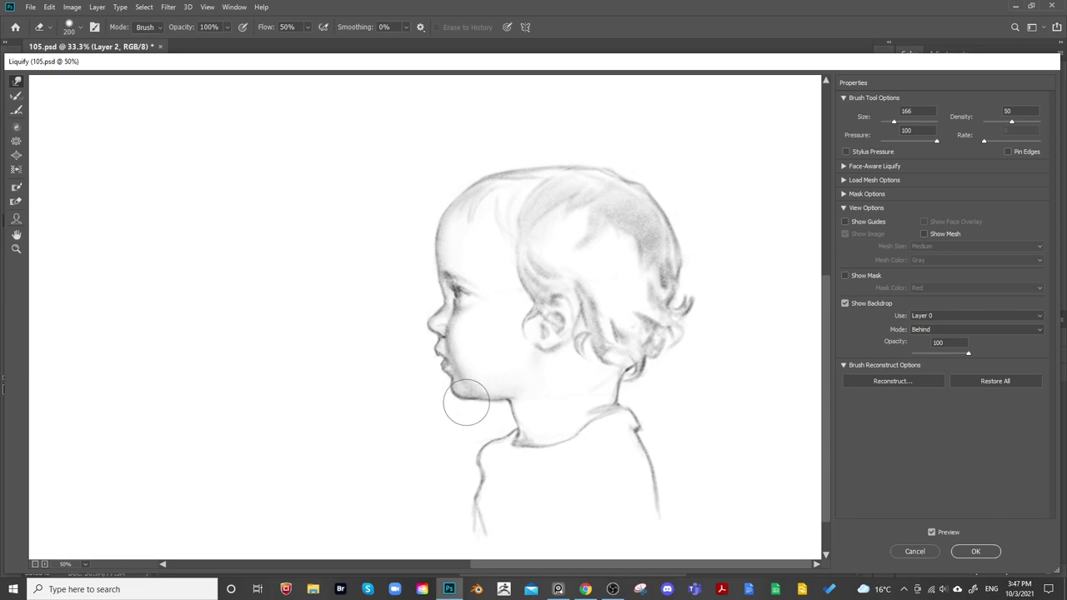
mouse_move(452, 397)
mouse_down()
mouse_move(475, 410)
mouse_move(514, 398)
mouse_up()
drag(647, 310, 652, 286)
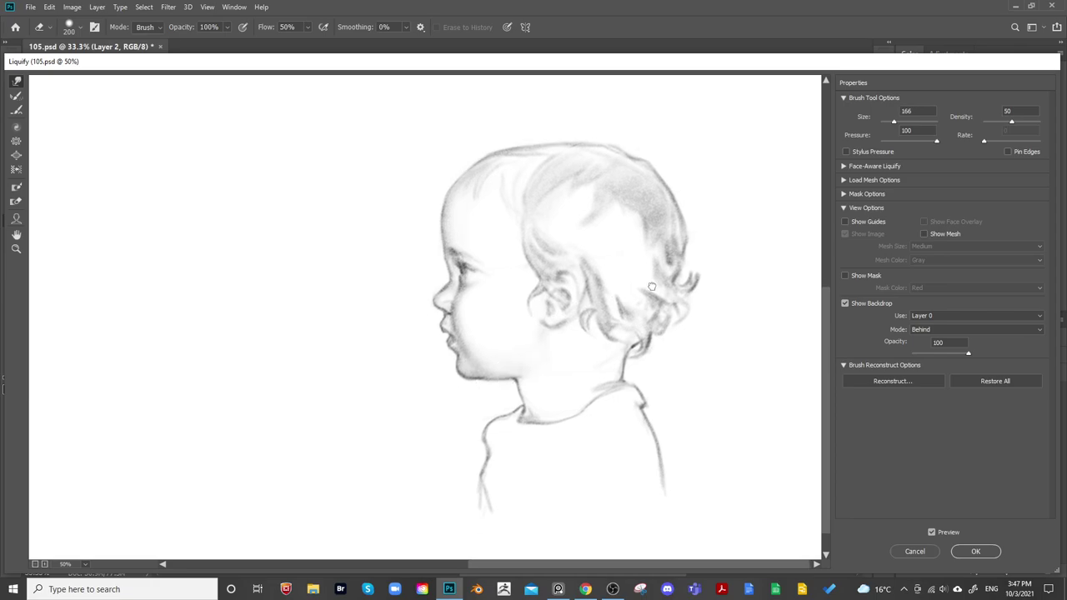
click(972, 551)
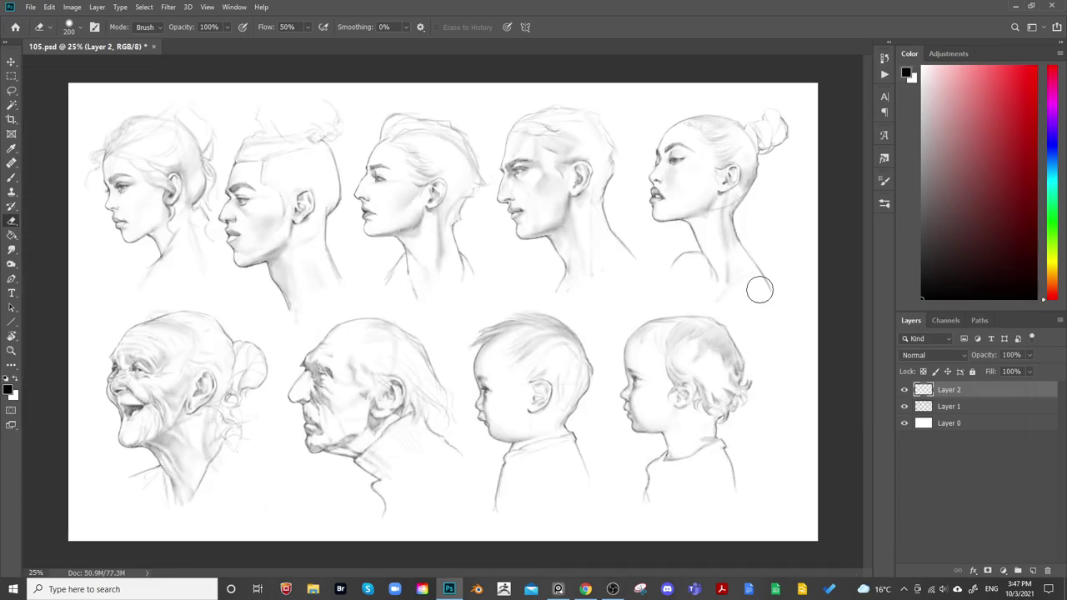
Check the sheet mirrored, shift the second child slightly toward the baby, and merge the sketch layer down into Layer 1
key(ctrl+shift+h)
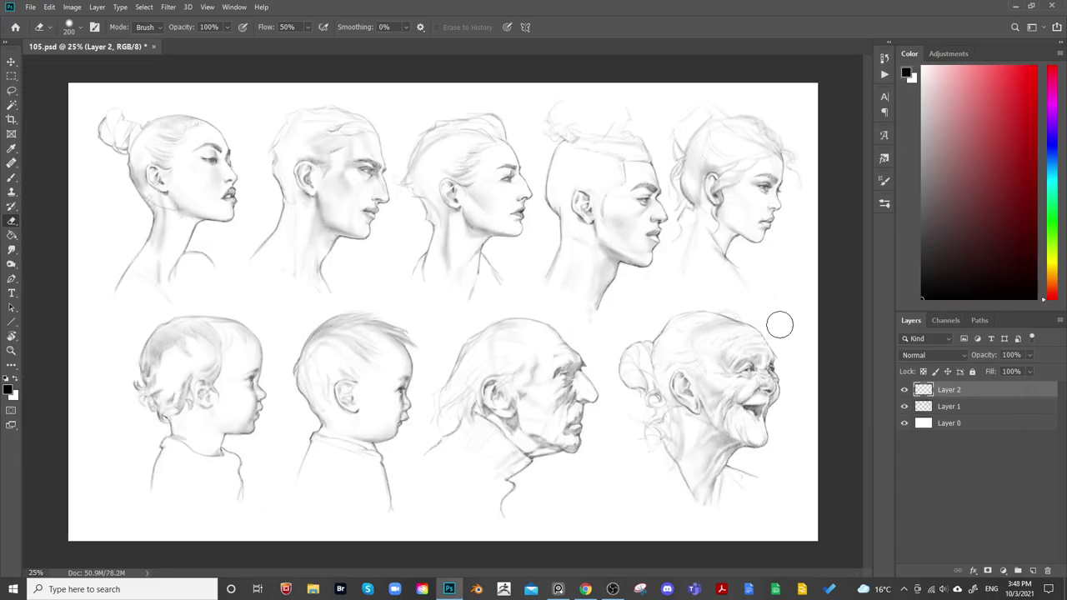
key(h)
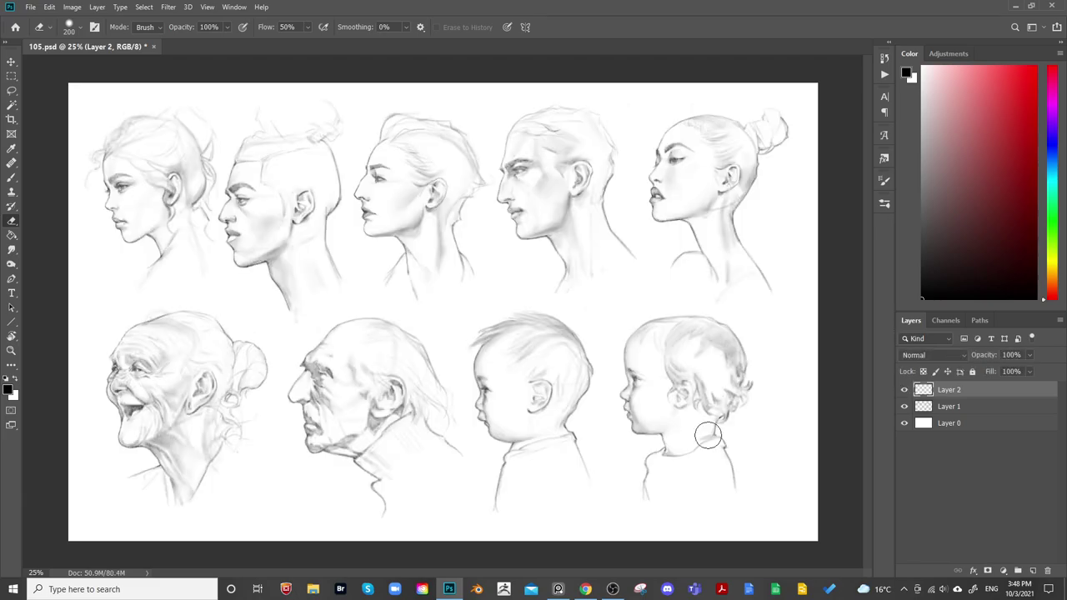
key(v)
drag(709, 459, 702, 462)
key(ctrl+e)
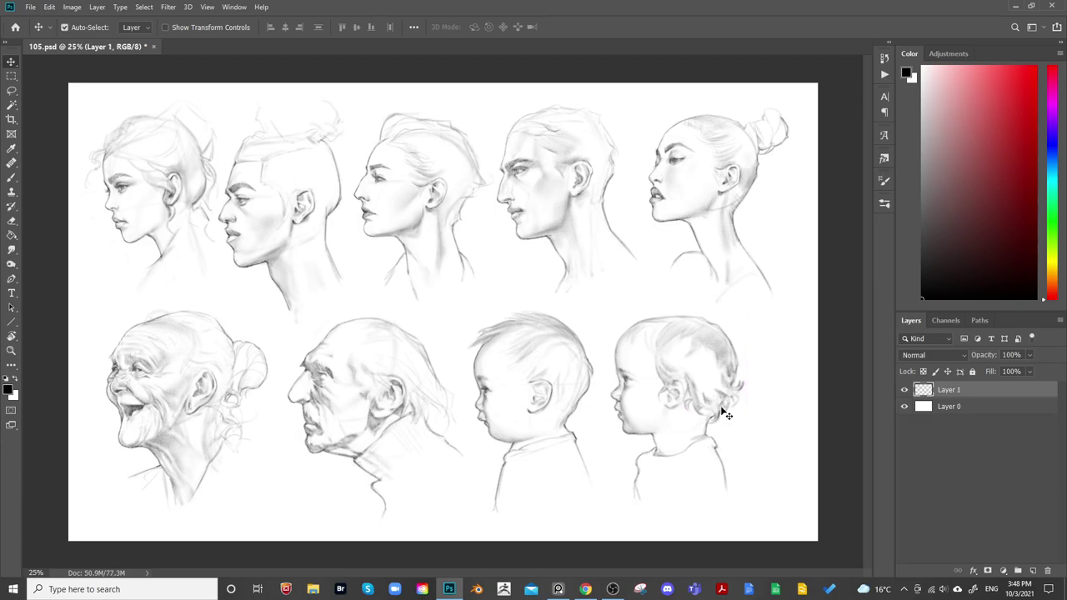
Lasso both children together, scale them down slightly, and nudge them into place with Free Transform
key(l)
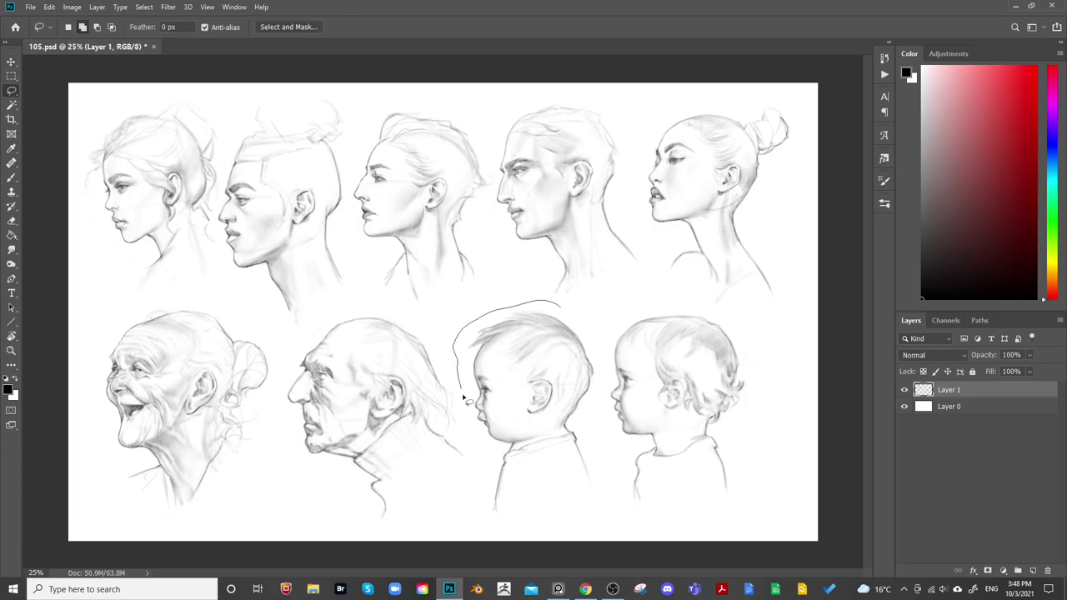
mouse_move(464, 398)
mouse_down()
mouse_move(508, 539)
mouse_move(762, 348)
mouse_move(562, 305)
mouse_up()
key(ctrl+t)
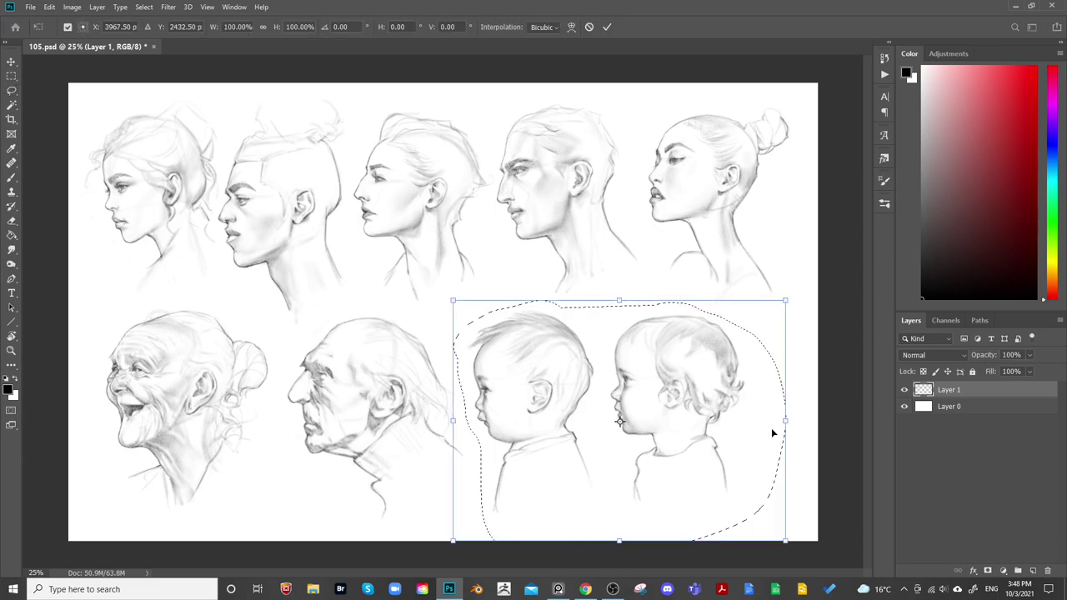
drag(785, 540, 746, 511)
mouse_move(687, 449)
mouse_down()
mouse_move(676, 451)
mouse_move(679, 431)
mouse_move(695, 435)
mouse_move(689, 441)
mouse_up()
key(Return)
key(l)
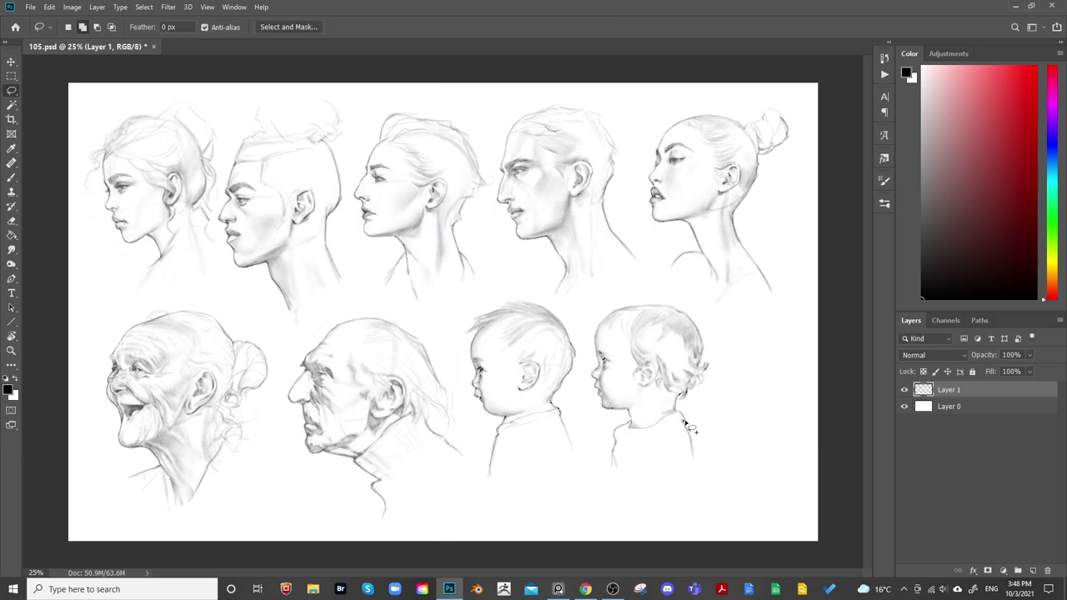
Lasso the old man and both children and move them closer to the old woman and slightly down
click(903, 390)
click(903, 390)
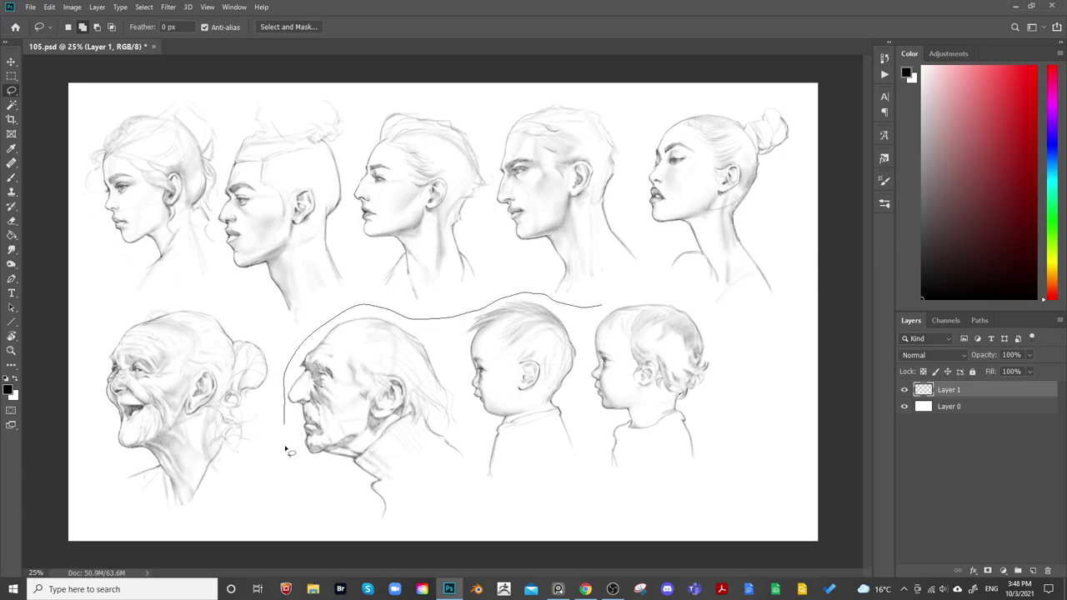
mouse_move(285, 450)
mouse_down()
mouse_move(387, 562)
mouse_move(586, 550)
mouse_move(749, 425)
mouse_move(722, 319)
mouse_move(658, 293)
mouse_up()
key(ctrl+t)
mouse_move(625, 423)
mouse_down()
mouse_move(587, 436)
mouse_move(580, 451)
mouse_move(580, 441)
mouse_up()
key(Return)
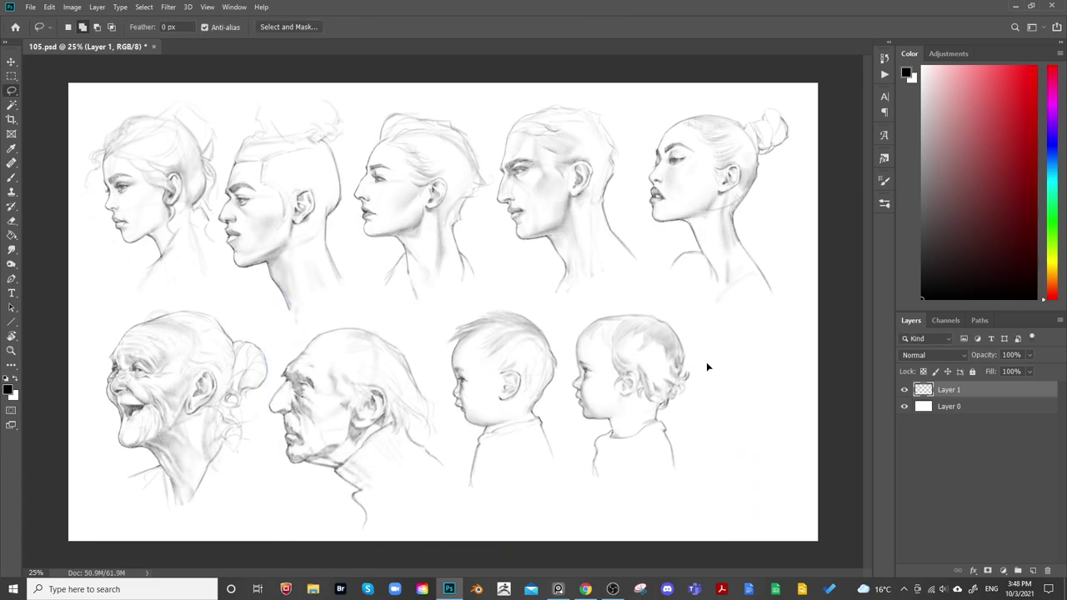
Check the layout mirrored, and move both children horizontally away from the old man with Free Transform
key(ctrl+shift+h)
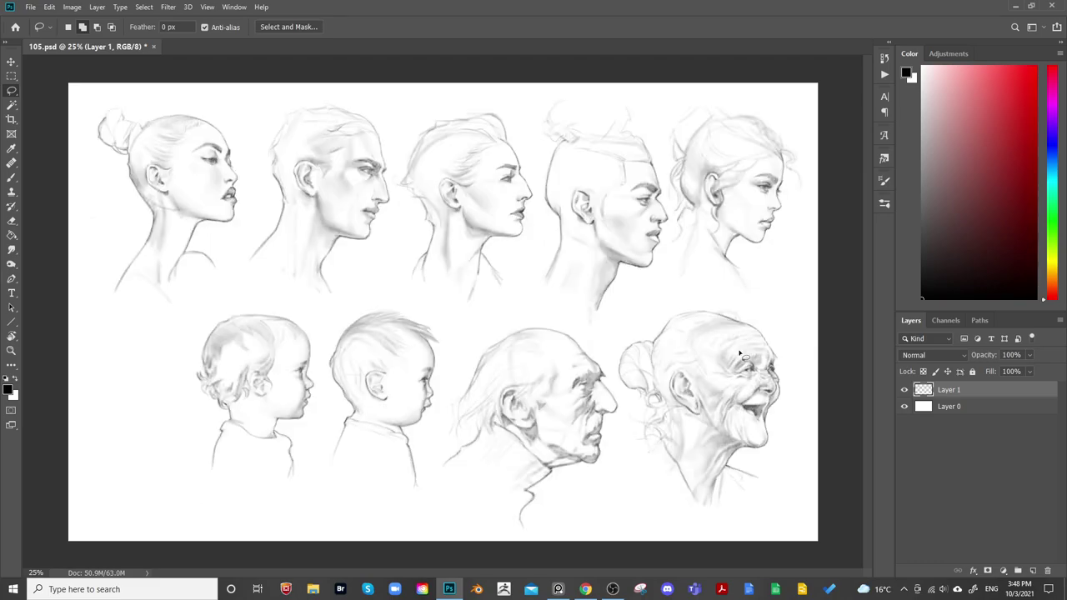
key(ctrl+shift+h)
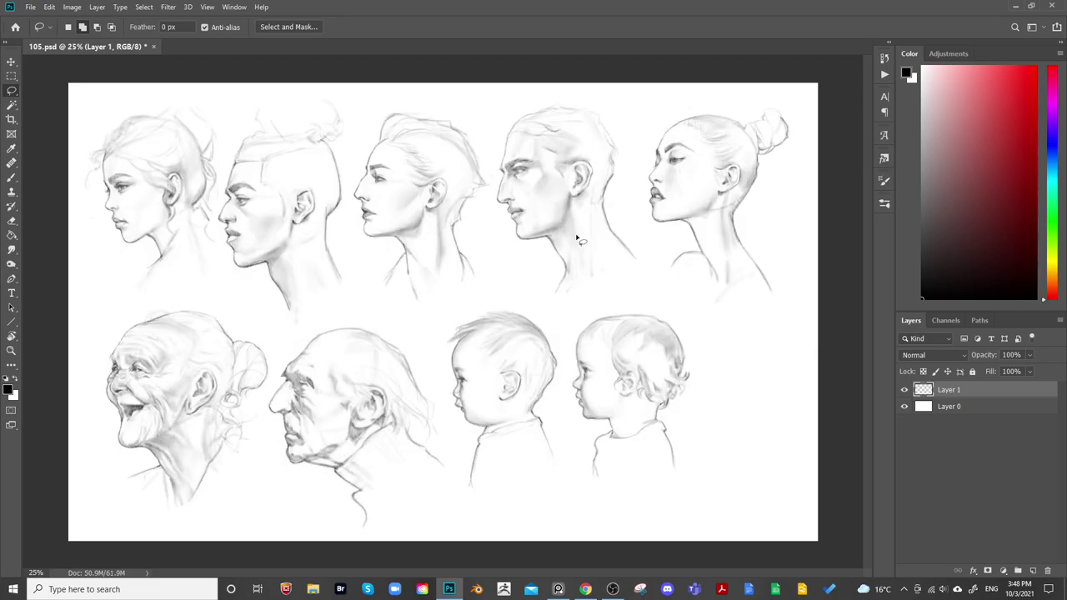
click(904, 389)
click(904, 389)
mouse_move(646, 307)
mouse_down()
mouse_move(516, 300)
mouse_move(433, 337)
mouse_move(457, 469)
mouse_move(515, 540)
mouse_move(714, 500)
mouse_move(720, 351)
mouse_move(667, 291)
mouse_up()
key(ctrl+t)
mouse_move(676, 411)
mouse_down()
mouse_move(721, 417)
mouse_move(713, 410)
mouse_up()
key(Return)
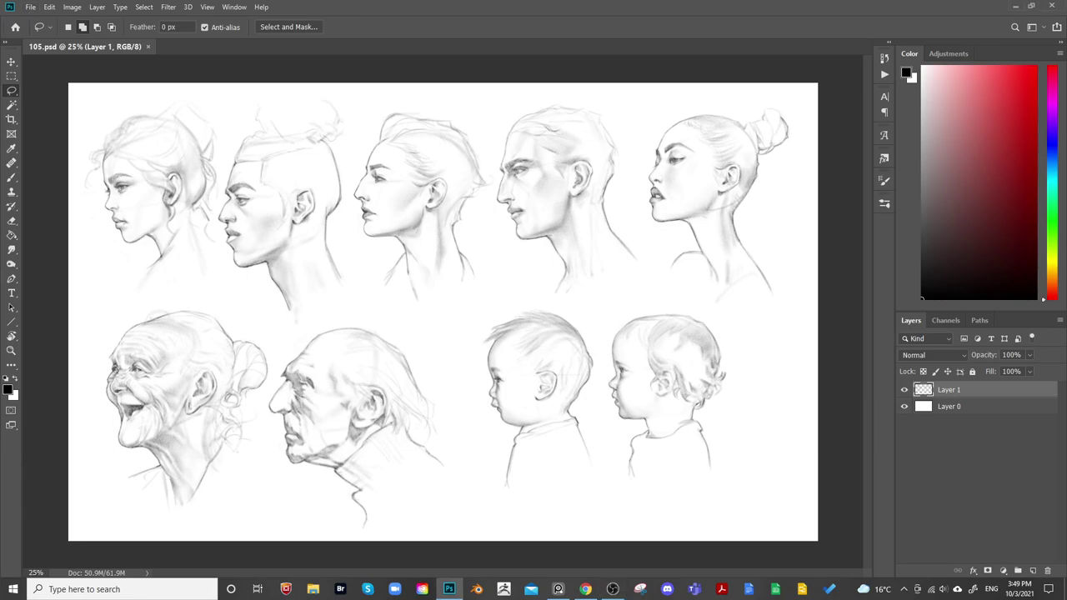
Brush loose hair strands behind the old man's ear and down to his nape on Layer 1
click(904, 390)
click(904, 390)
key(b)
alt+scroll(434, 395, up, 3)
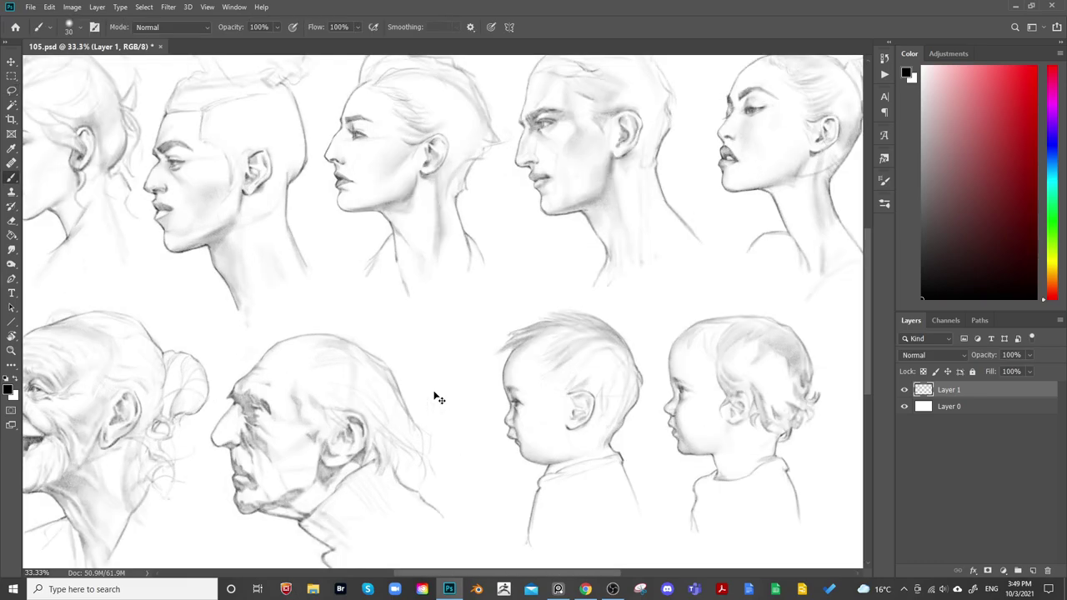
drag(483, 290, 485, 288)
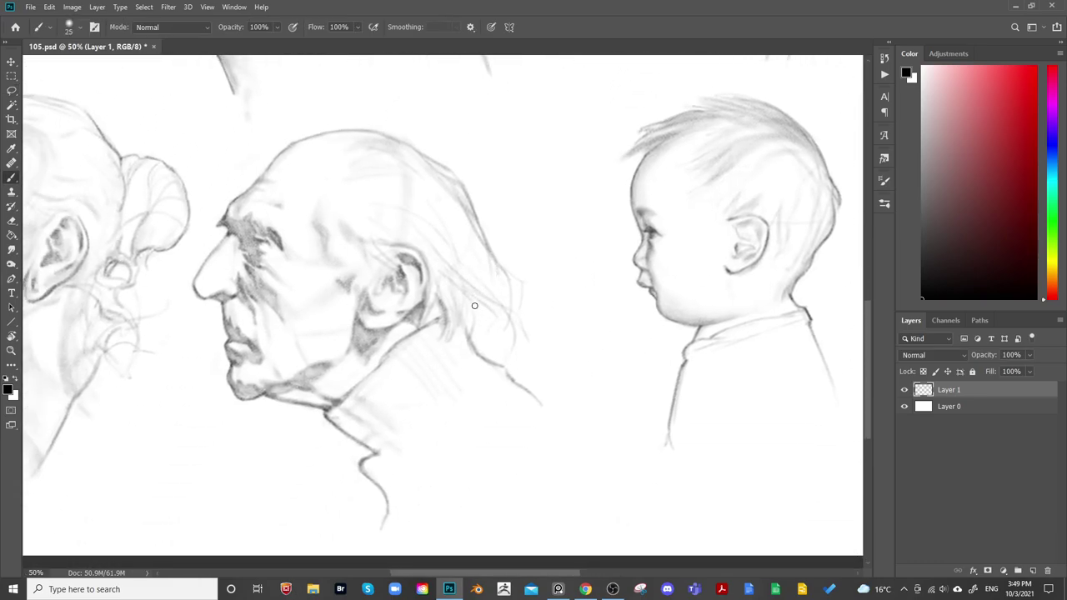
key(bracketright)
key(bracketright)
key(bracketright)
key(bracketright)
key(bracketright)
key(bracketright)
key(bracketleft)
key(bracketleft)
key(bracketleft)
key(bracketleft)
Clean up the edge of the old man's crown and redraw its contour as a slightly raised tuft swept backward
key(e)
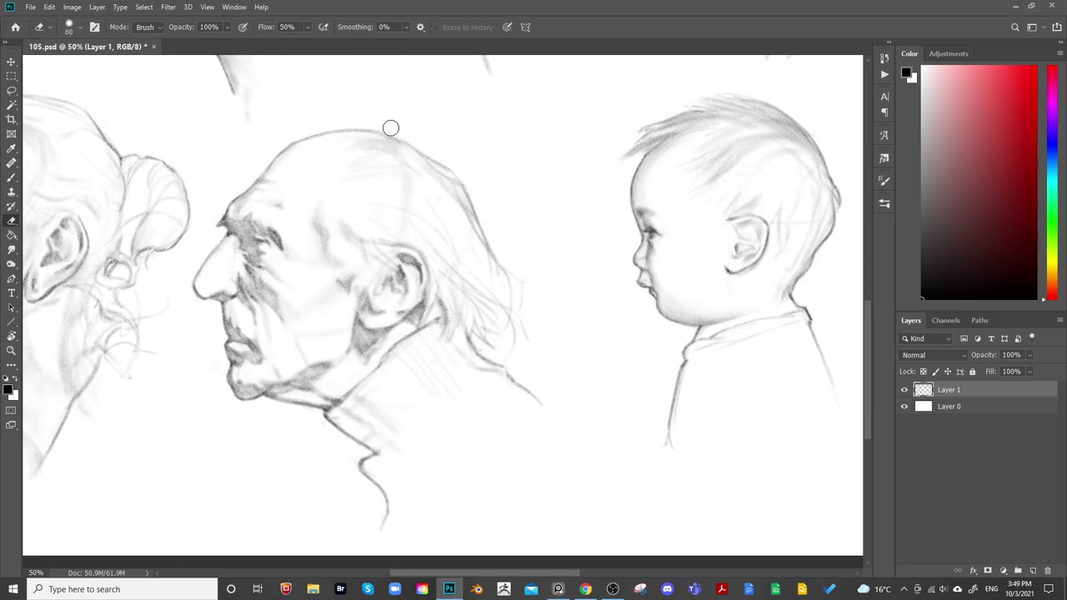
drag(433, 150, 374, 255)
key(b)
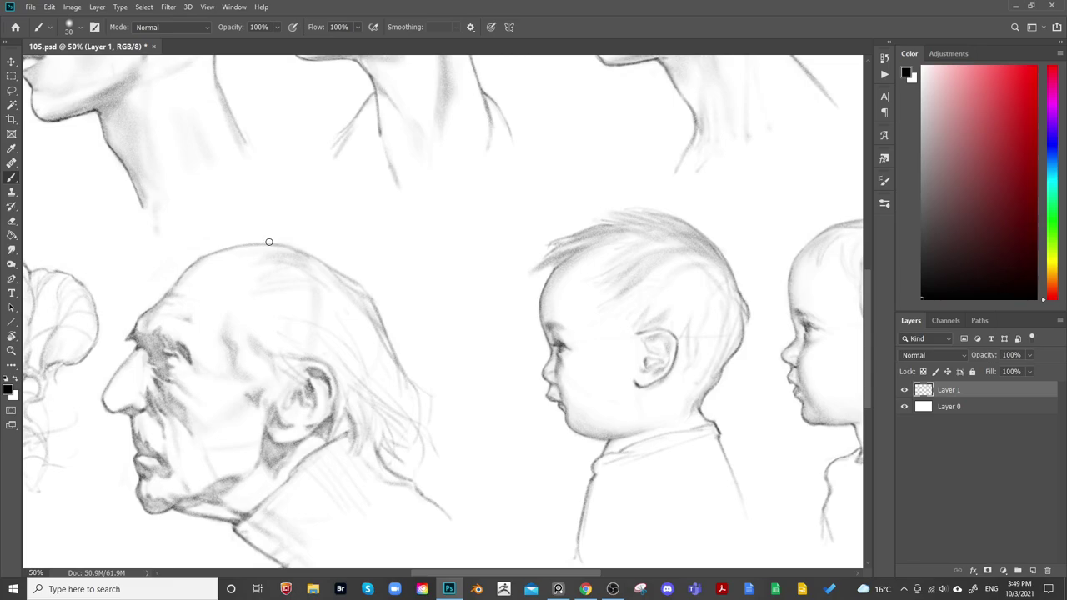
drag(281, 239, 350, 264)
key(ctrl+z)
drag(340, 264, 288, 243)
key(e)
drag(376, 233, 465, 231)
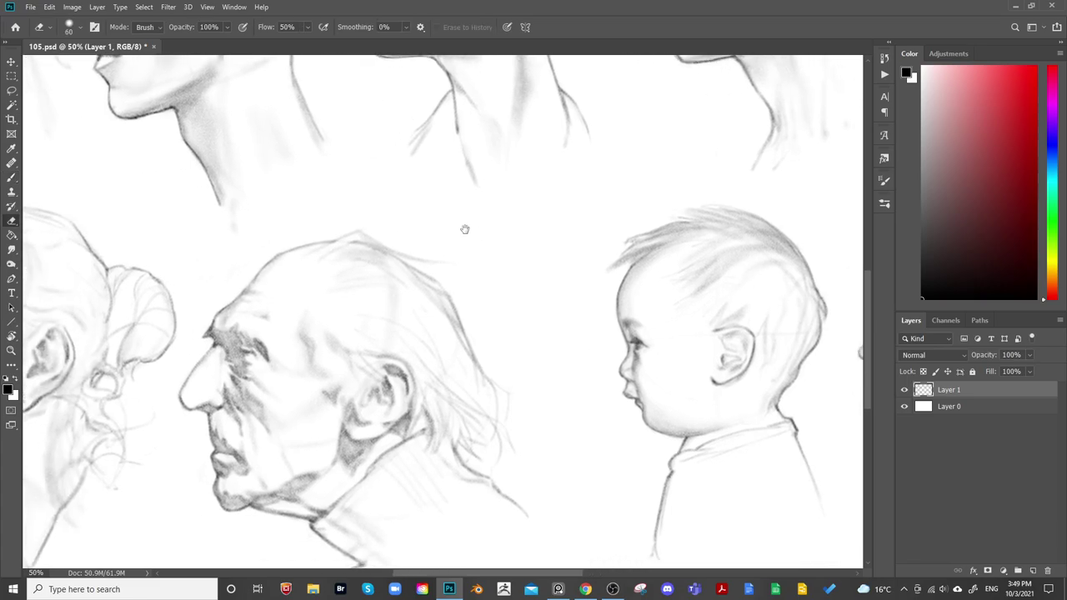
Brush combed-back hair strokes across the side of the old man's head, from the crown toward the ear
key(b)
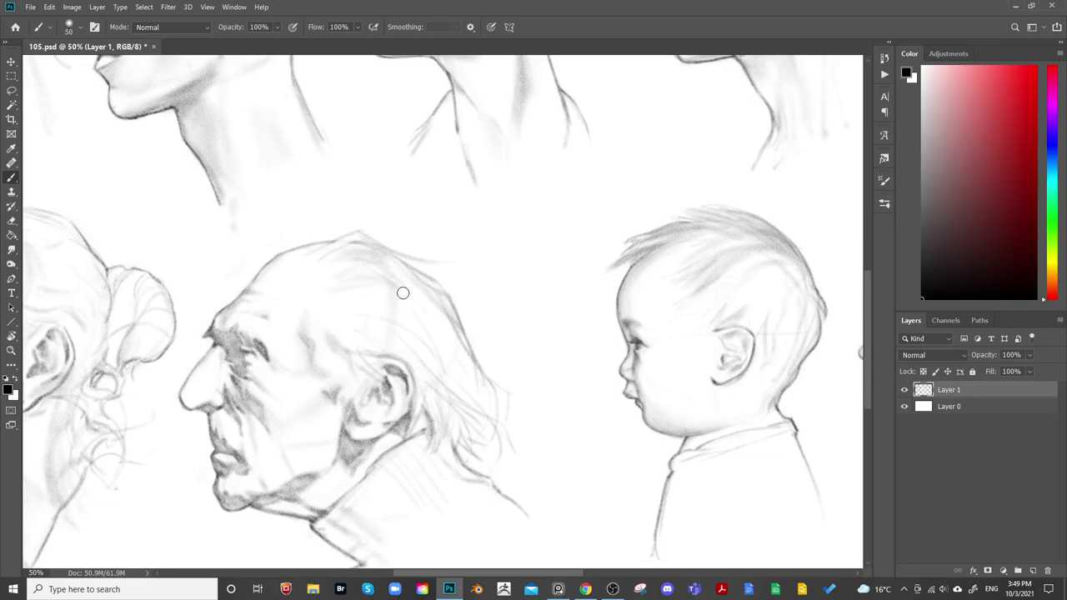
key(bracketright)
key(bracketright)
key(bracketright)
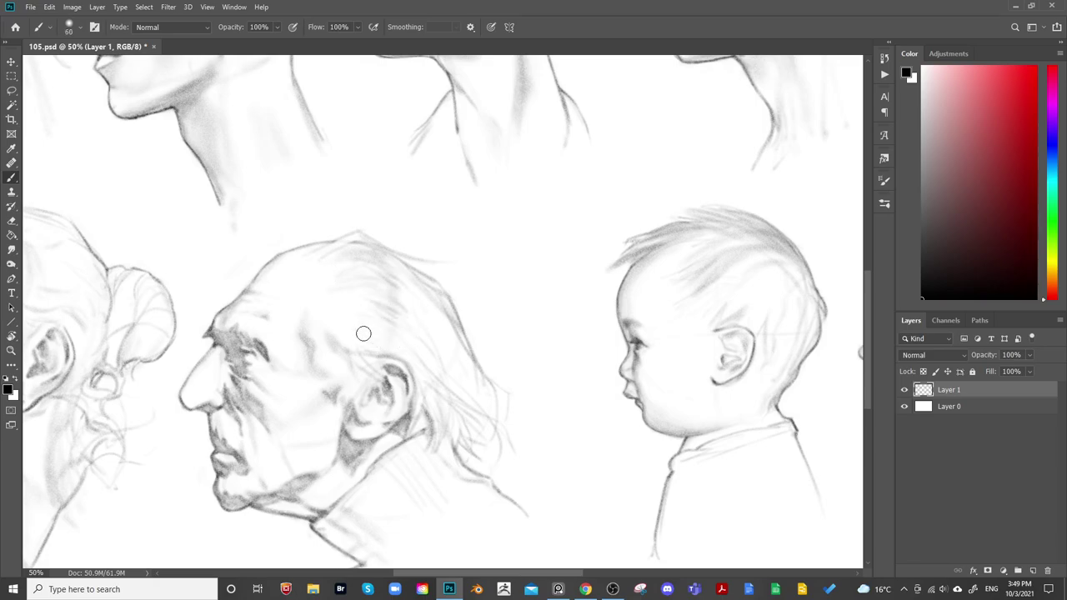
key(bracketleft)
key(bracketleft)
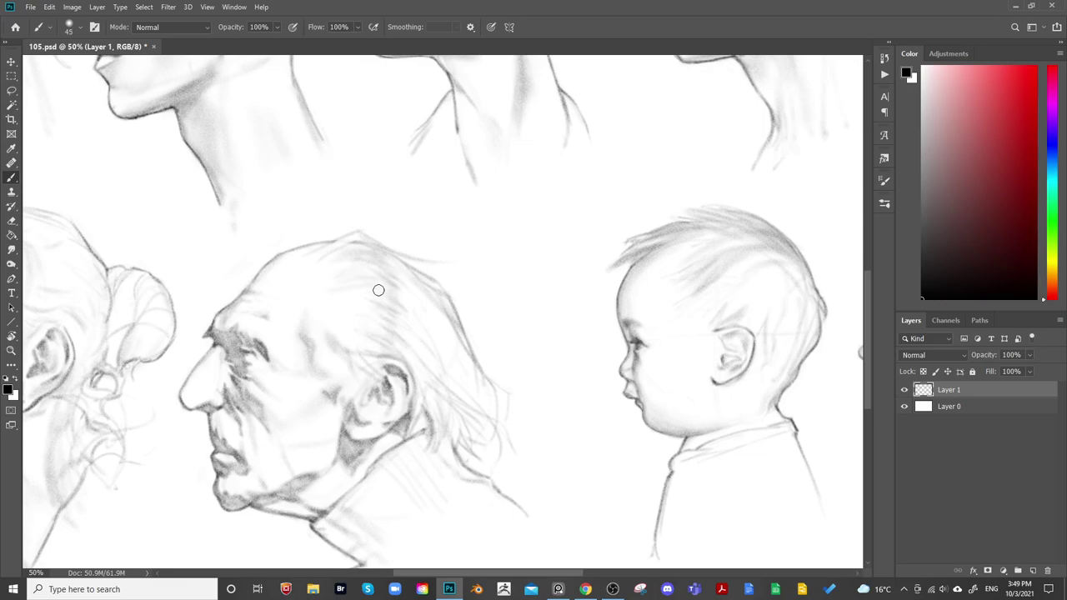
Lay a soft tone over the old man's side hair with a large brush to mass the strands together
key(bracketright)
key(bracketright)
key(bracketright)
key(bracketright)
key(bracketright)
key(bracketright)
key(bracketright)
key(bracketright)
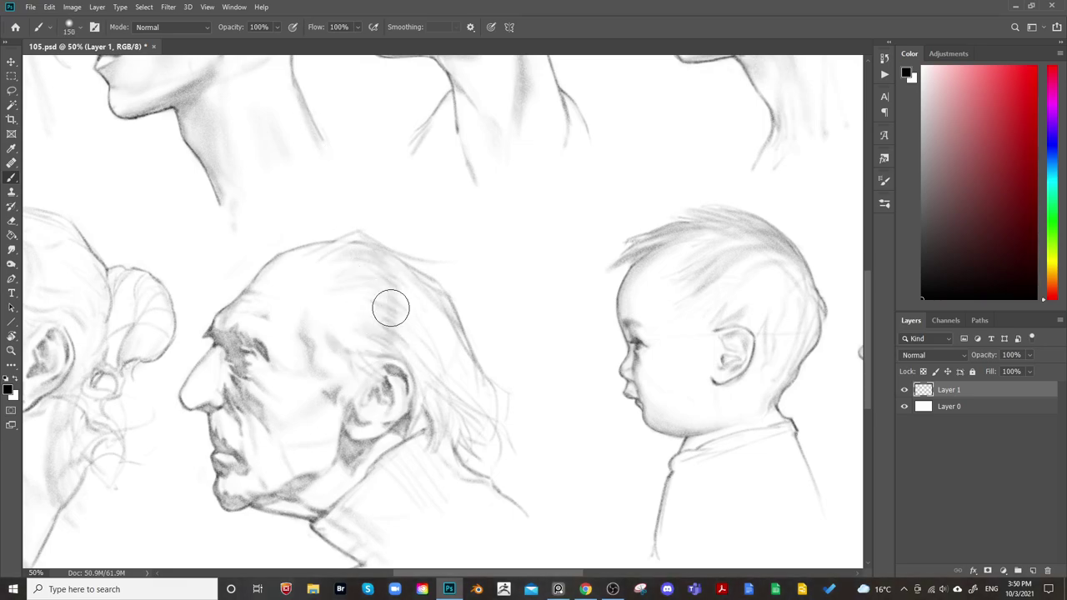
key(bracketleft)
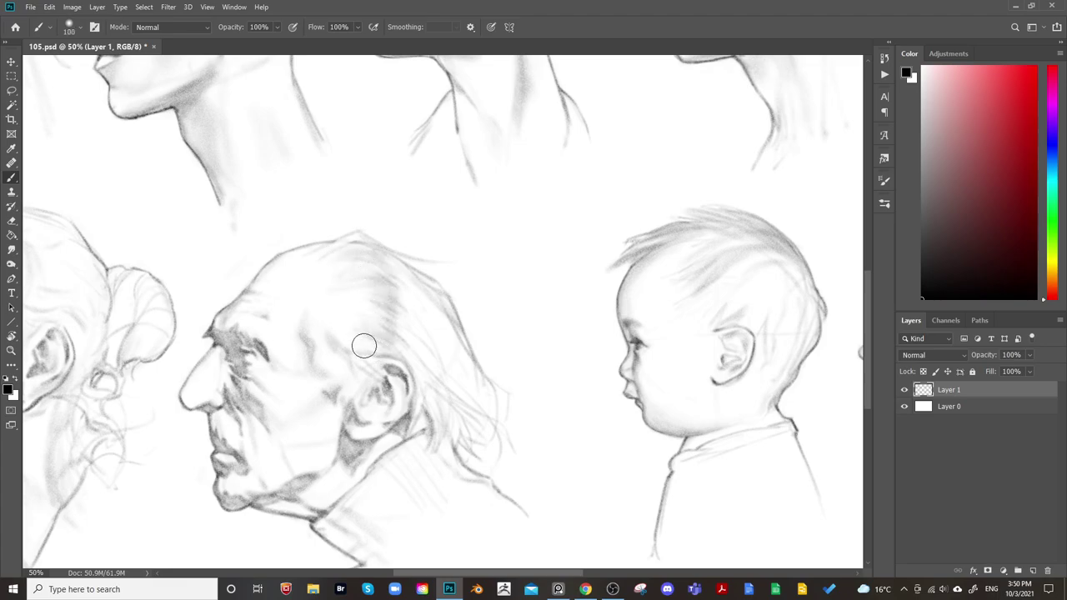
Darken the old man's hairline at the temple and above the ear with finer brush strokes
key(bracketleft)
key(bracketleft)
key(bracketleft)
key(bracketleft)
key(bracketleft)
key(bracketleft)
key(bracketleft)
key(bracketleft)
key(bracketleft)
key(bracketright)
key(bracketright)
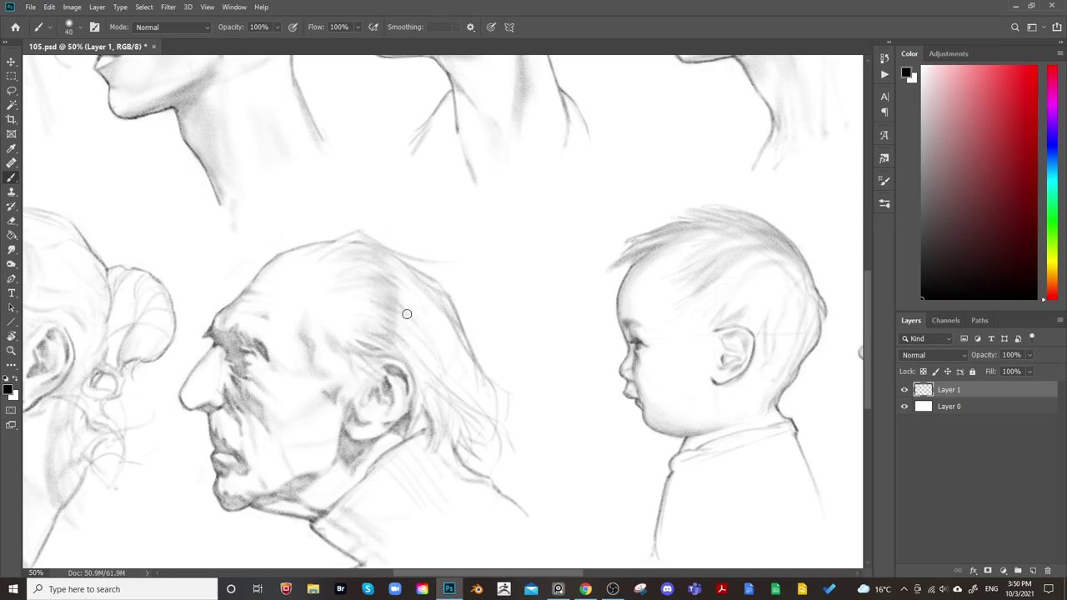
Strengthen the contour at the back of the old man's head and add long strands falling toward his nape
key(bracketright)
key(bracketright)
key(bracketleft)
key(bracketleft)
key(bracketleft)
drag(403, 262, 437, 285)
drag(462, 331, 475, 356)
key(bracketright)
key(bracketright)
key(bracketright)
key(bracketright)
drag(489, 406, 498, 372)
Smudge the loose hair ends behind the old man's neck with a large 98% strength Smudge tool
key(r)
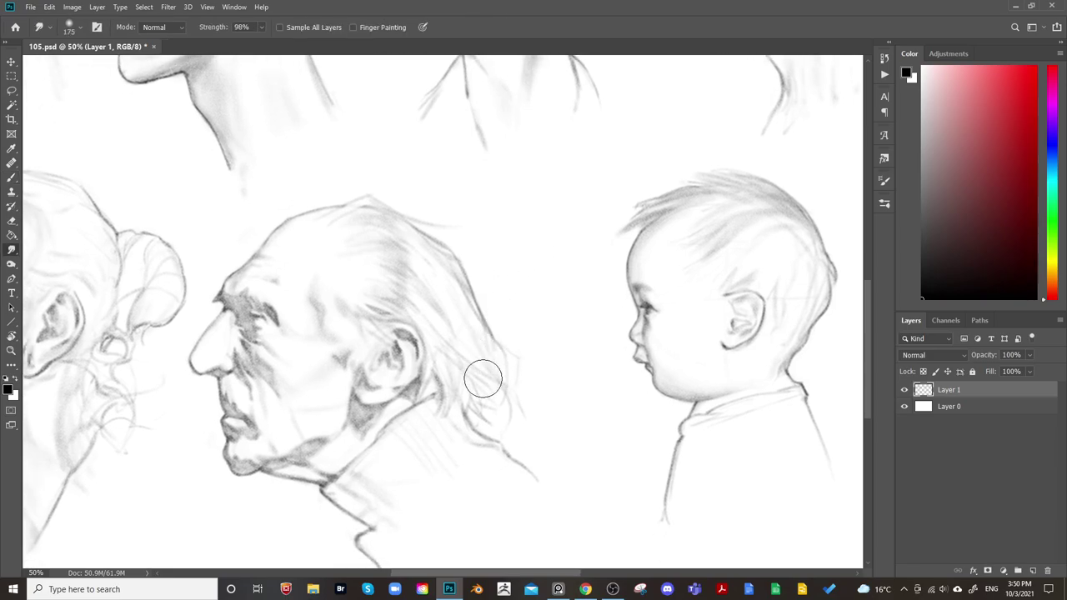
key(bracketright)
key(bracketright)
key(bracketright)
key(bracketright)
key(bracketright)
key(bracketright)
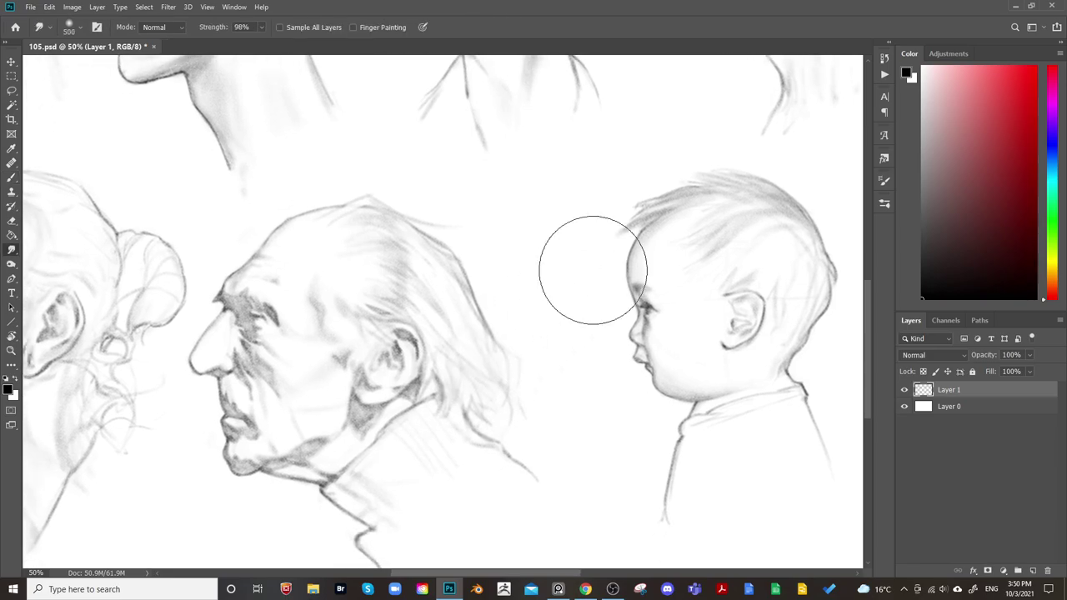
Check the whole portrait sheet mirrored twice and restore its orientation
key(ctrl+minus)
key(ctrl+minus)
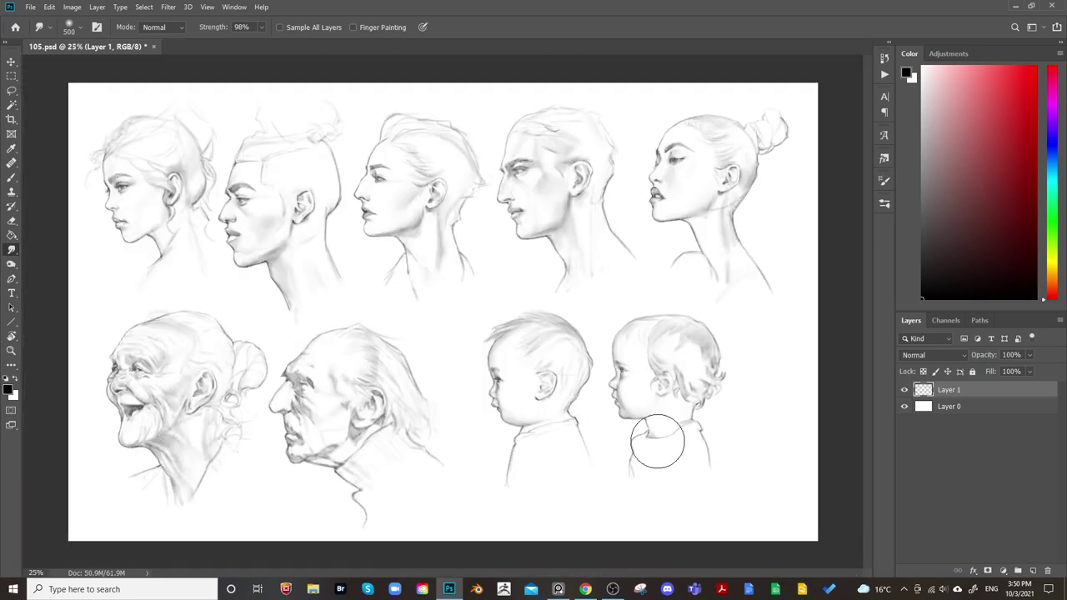
key(ctrl+shift+h)
key(ctrl+shift+h)
key(ctrl+shift+h)
key(ctrl+shift+h)
Shade the old woman's forehead, temple and cheek and begin the shadow below her ear with the Brush
key(ctrl+plus)
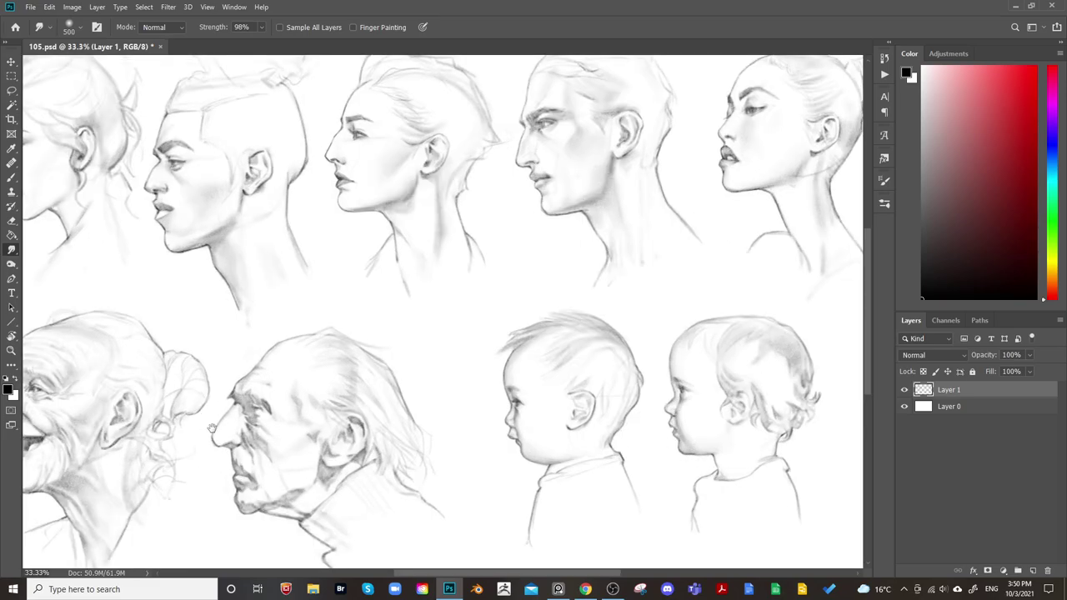
drag(211, 425, 596, 376)
key(b)
key(bracketright)
key(bracketright)
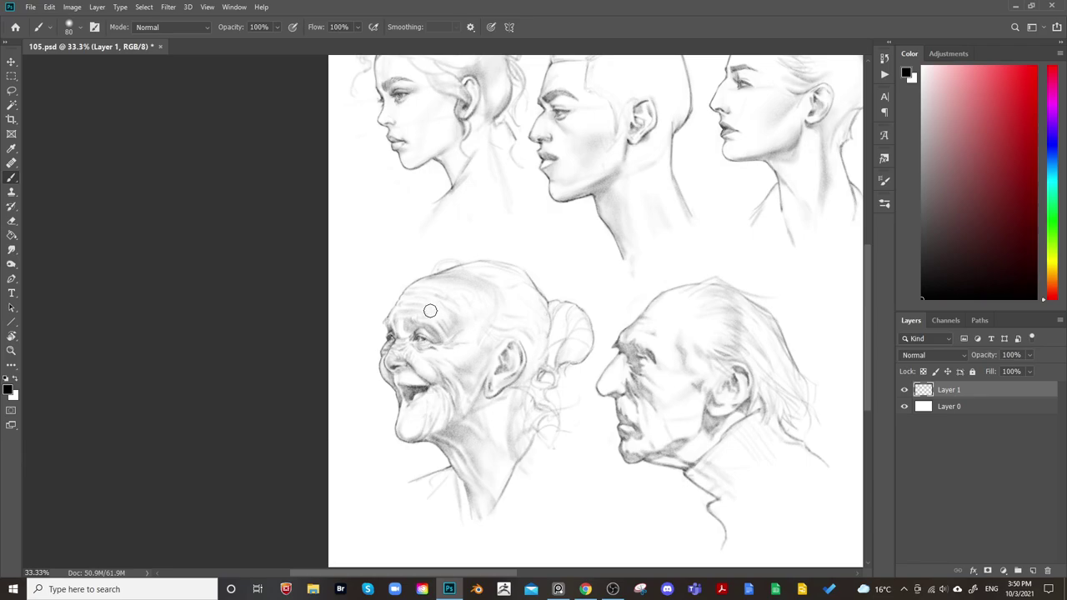
key(bracketleft)
key(bracketright)
key(bracketright)
key(bracketright)
key(bracketright)
key(bracketright)
key(bracketright)
key(bracketright)
key(bracketleft)
key(bracketleft)
key(bracketleft)
key(bracketright)
key(bracketright)
key(bracketright)
key(bracketleft)
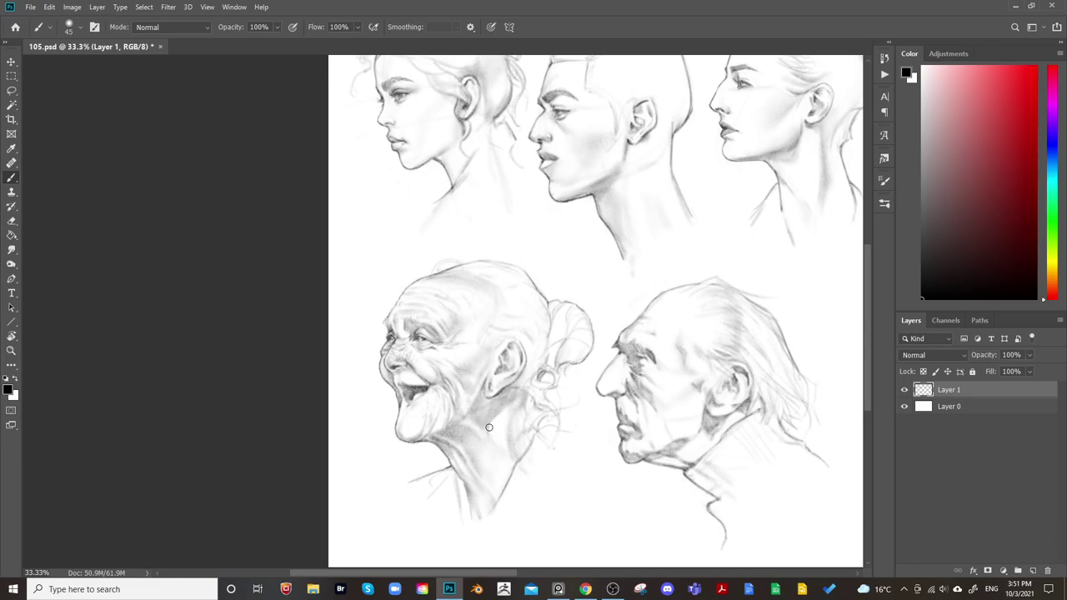
Deepen the shadow on the old woman's neck beneath the jaw and ear, varying the brush size
key(bracketright)
key(bracketright)
key(bracketright)
key(bracketright)
key(bracketleft)
key(bracketleft)
key(bracketleft)
key(bracketright)
key(bracketright)
key(bracketright)
key(bracketright)
key(bracketright)
key(bracketright)
key(bracketright)
key(bracketleft)
key(bracketleft)
key(bracketright)
key(bracketright)
key(bracketright)
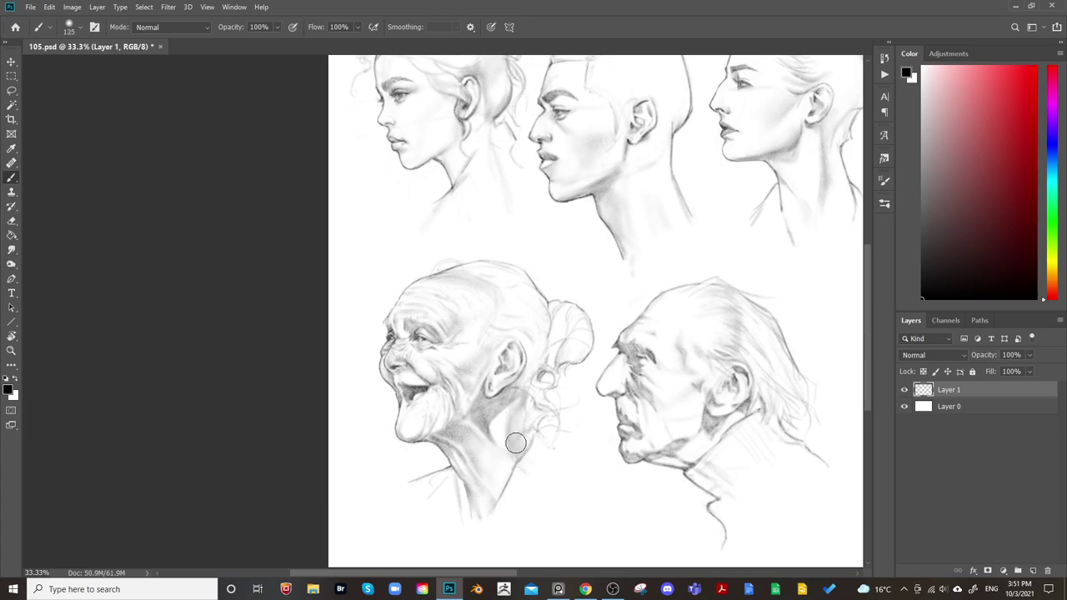
Shade the back of the old woman's neck and define the skin folds near its base
key(bracketleft)
key(bracketleft)
key(bracketleft)
key(bracketleft)
key(bracketleft)
key(bracketleft)
key(bracketright)
key(bracketright)
key(bracketright)
key(bracketright)
key(bracketright)
key(bracketleft)
key(bracketleft)
key(bracketleft)
key(bracketleft)
key(bracketleft)
key(bracketleft)
key(bracketleft)
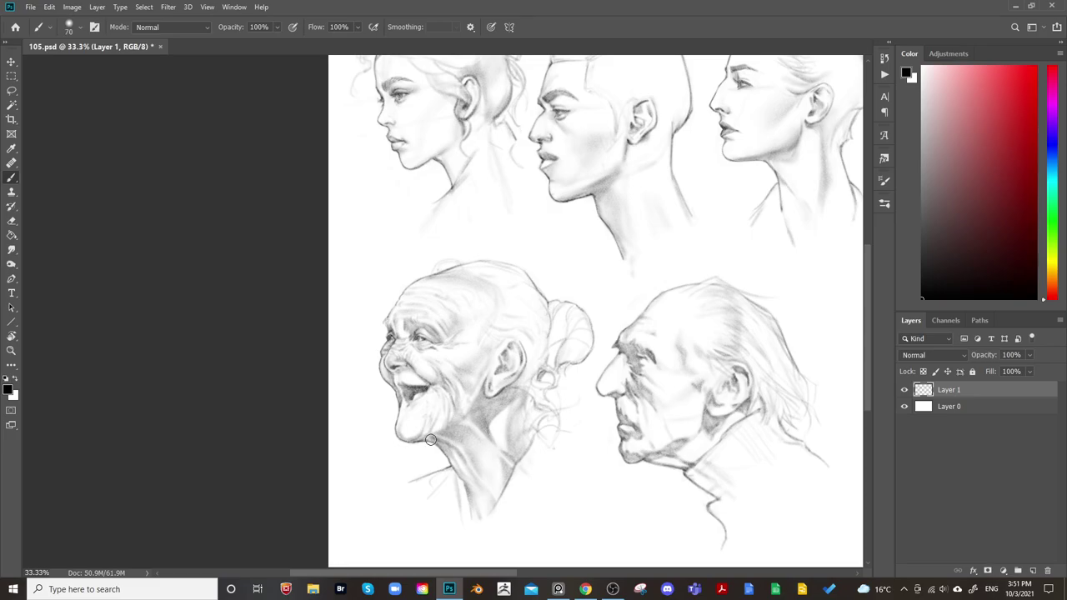
Refine the tones under the old woman's chin and along her jaw, cheek folds and front of the neck
key(bracketleft)
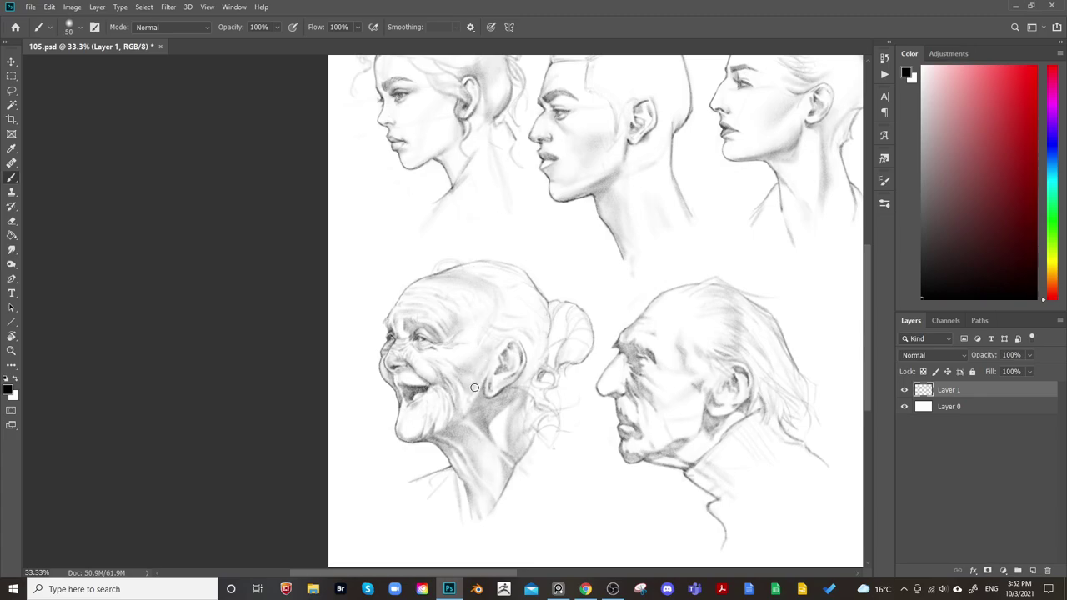
key(bracketright)
key(bracketright)
key(bracketleft)
key(bracketleft)
key(bracketleft)
key(bracketright)
key(bracketleft)
key(bracketleft)
key(bracketright)
key(bracketright)
key(bracketright)
key(bracketleft)
key(bracketleft)
key(bracketleft)
key(bracketleft)
key(bracketleft)
key(bracketleft)
key(bracketleft)
Inspect the old man and old woman mirrored, restore the orientation, and return to the old woman's portrait
drag(622, 389, 393, 301)
key(ctrl+shift+h)
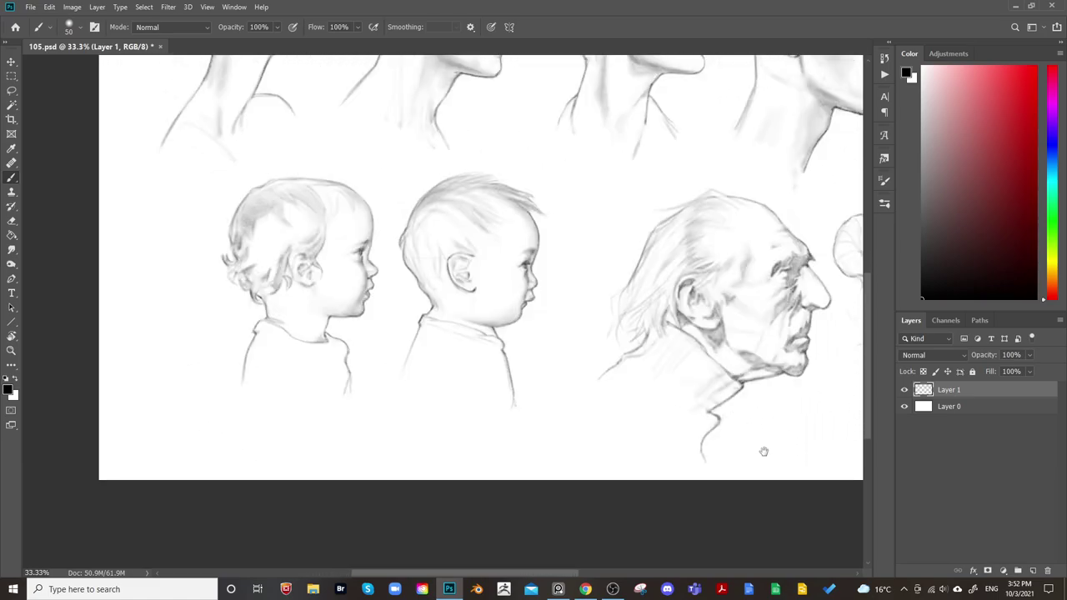
drag(763, 451, 461, 431)
drag(646, 338, 759, 409)
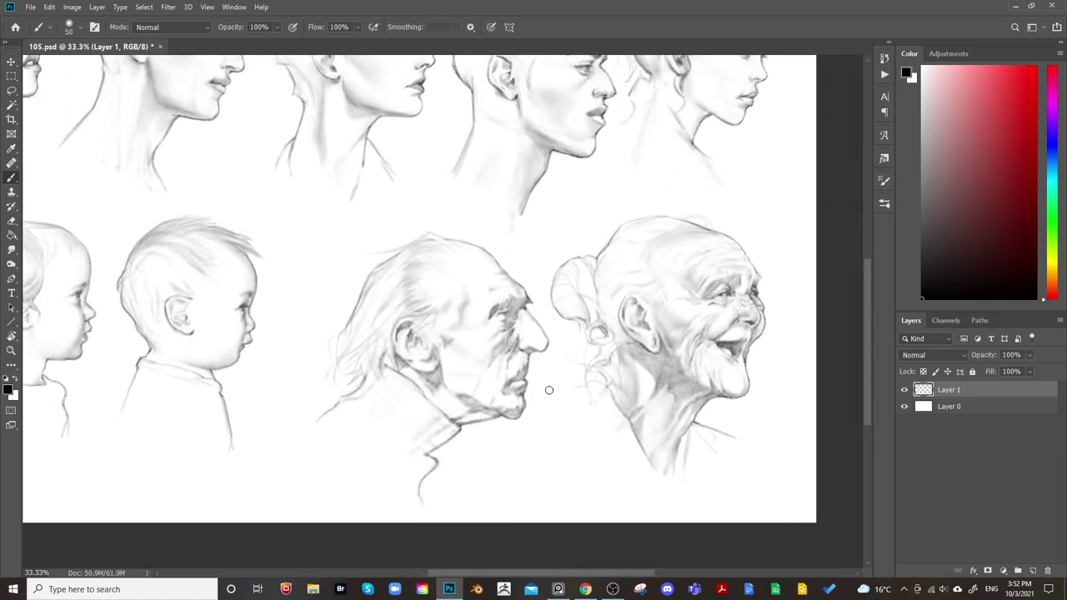
key(ctrl+shift+h)
drag(317, 398, 679, 418)
drag(448, 428, 539, 431)
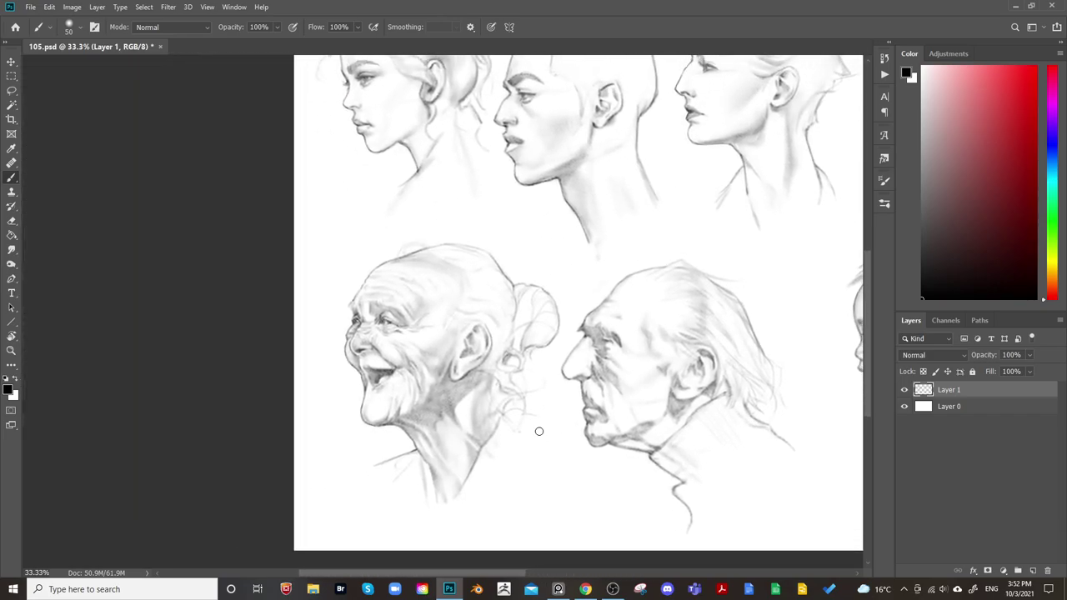
Deepen the shading on the old woman's neck with soft strokes, varying the brush size
key(bracketright)
key(bracketright)
key(bracketright)
key(bracketright)
key(bracketright)
key(bracketright)
key(bracketright)
key(bracketright)
key(bracketleft)
key(bracketleft)
key(bracketleft)
key(bracketleft)
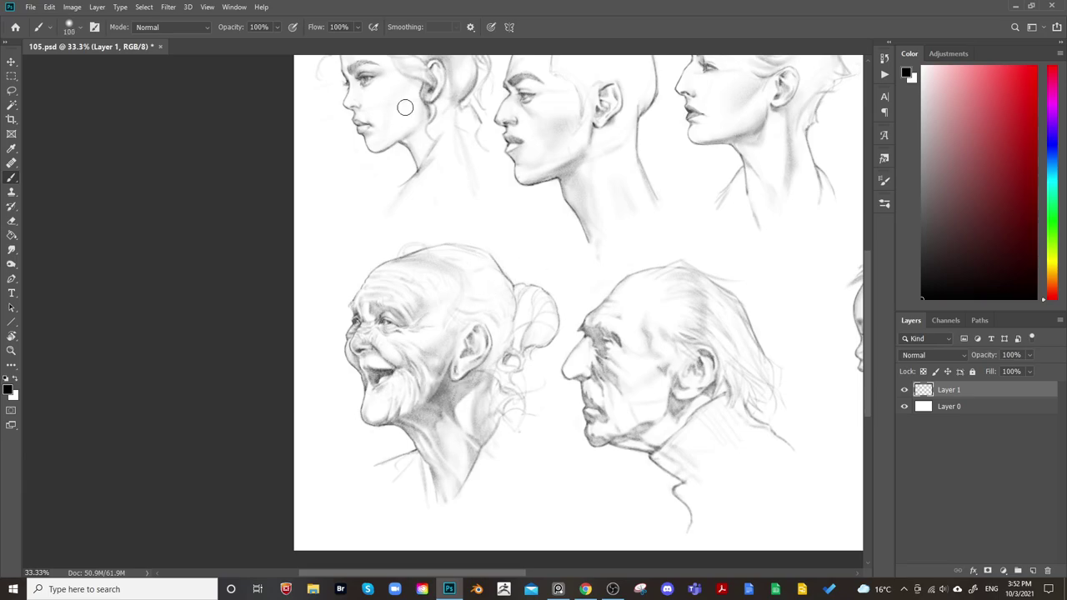
Shade the crown of the old woman's head with broad soft strokes to build up the hair tone
key(bracketleft)
key(bracketleft)
key(bracketleft)
key(bracketleft)
key(bracketleft)
key(bracketright)
key(bracketright)
key(bracketright)
key(bracketright)
key(bracketright)
key(bracketright)
key(bracketright)
key(bracketright)
key(bracketright)
key(bracketright)
drag(452, 262, 478, 274)
key(bracketleft)
key(bracketleft)
key(bracketleft)
key(bracketleft)
key(bracketleft)
key(bracketleft)
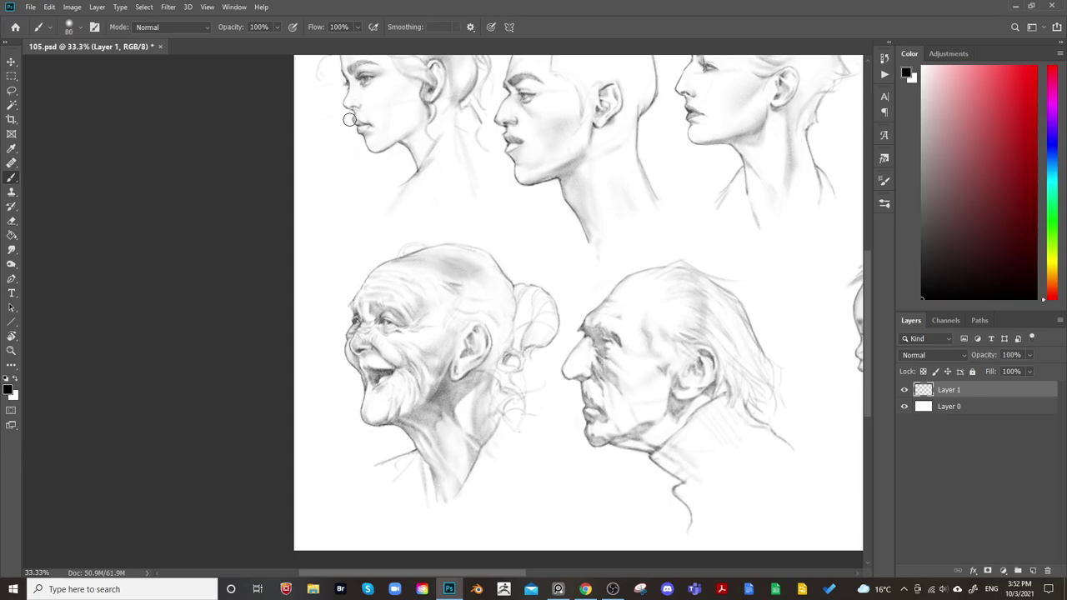
Erase light strands out of the dark tone on the old woman's crown to suggest pulled-back hair
key(bracketleft)
key(bracketleft)
key(bracketleft)
key(bracketleft)
key(e)
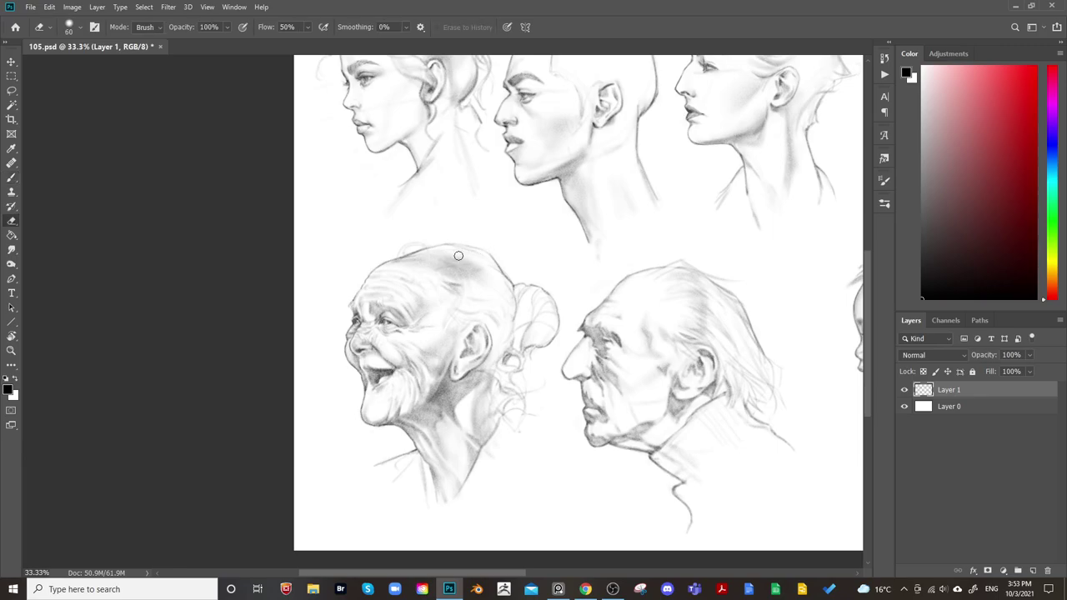
key(bracketleft)
key(bracketleft)
mouse_move(465, 269)
mouse_down()
mouse_move(490, 276)
mouse_move(472, 269)
mouse_move(482, 271)
mouse_up()
key(bracketright)
key(b)
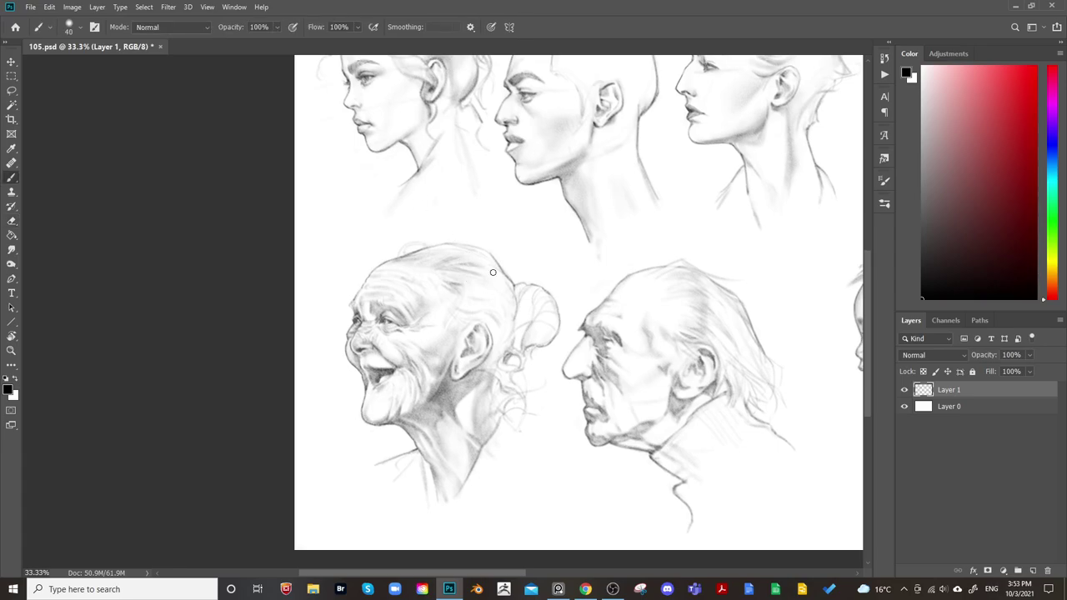
Build up the old woman's hair strands from crown to ear and shade her bun and the area behind the ear
key(bracketright)
key(bracketright)
key(bracketleft)
key(bracketleft)
key(bracketleft)
key(bracketright)
key(bracketright)
key(bracketright)
key(bracketright)
key(bracketright)
key(bracketright)
key(bracketright)
key(bracketleft)
key(bracketleft)
key(bracketleft)
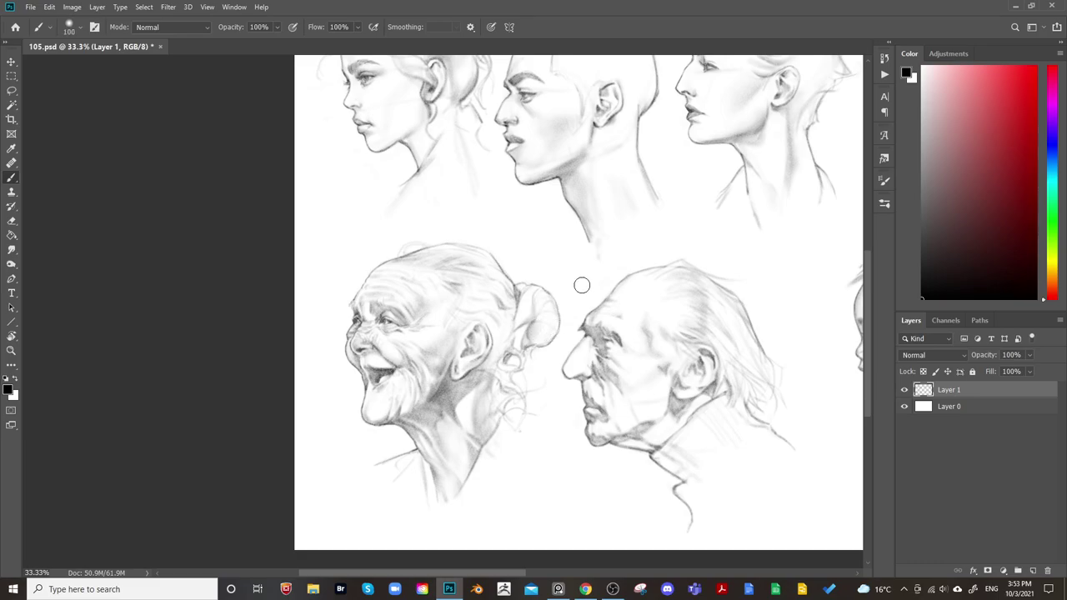
key(bracketleft)
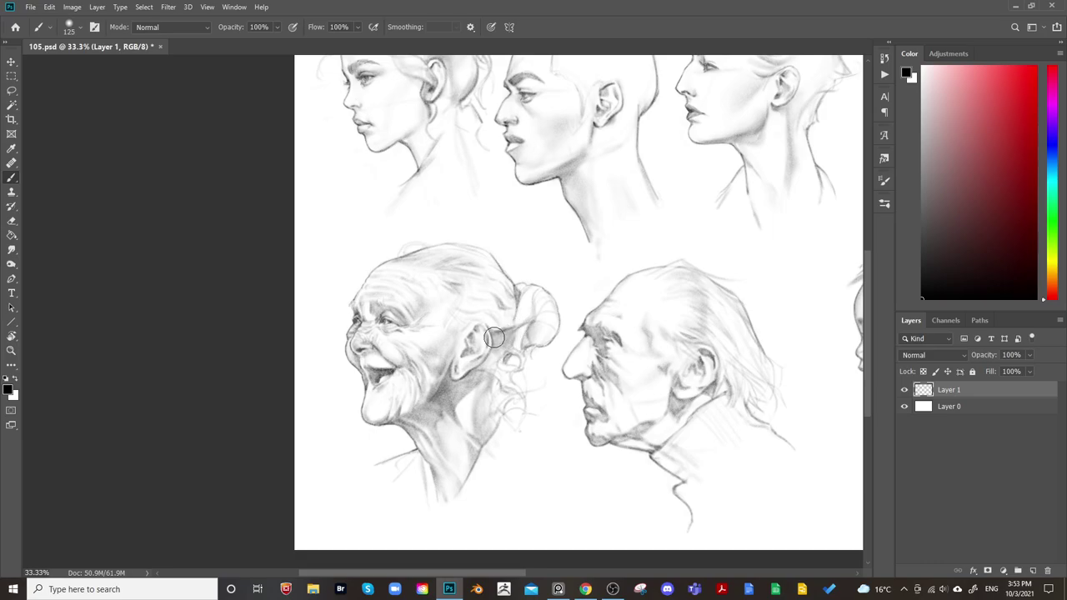
Lighten the hair between the old woman's ear and bun with the eraser, varying its size
key(e)
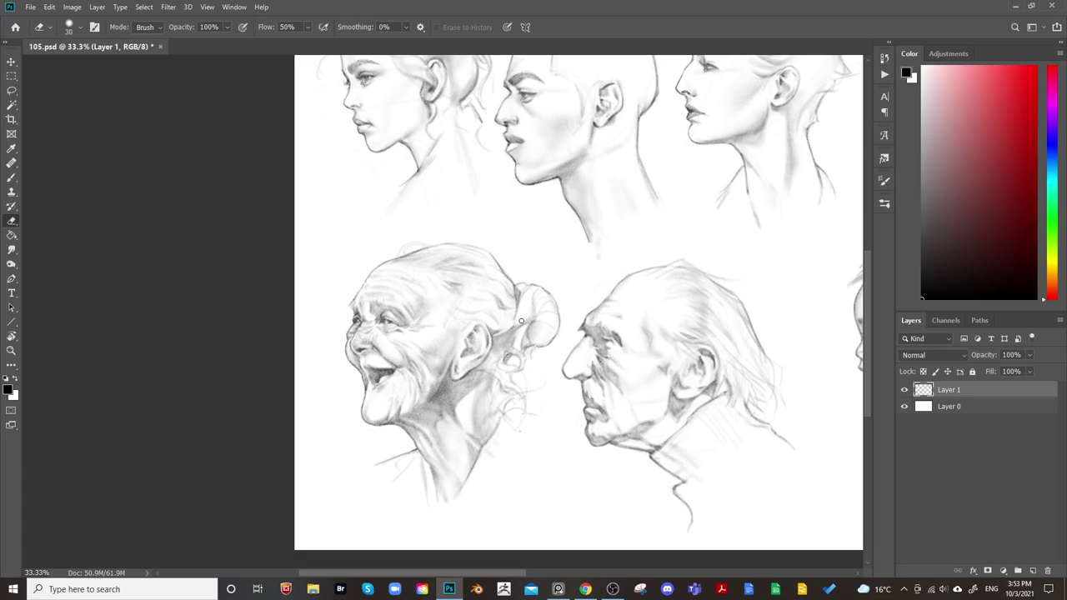
key(bracketright)
key(bracketright)
key(bracketright)
key(bracketright)
key(bracketright)
key(bracketright)
key(bracketright)
key(bracketright)
key(bracketright)
key(bracketright)
Inspect the whole sheet of portraits mirrored, and restore the original orientation
key(ctrl+minus)
key(ctrl+minus)
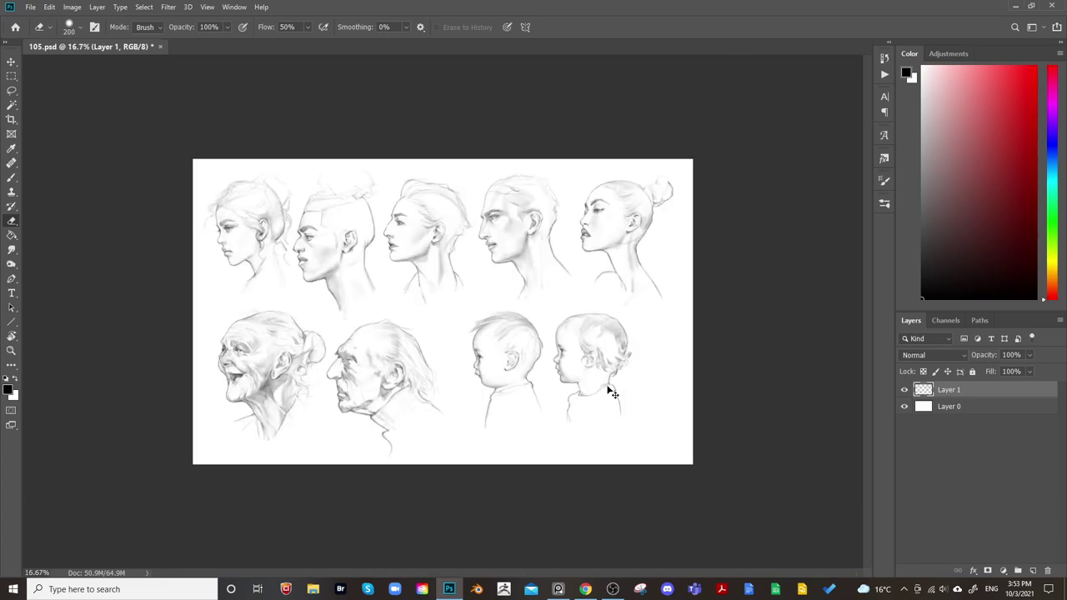
key(ctrl+shift+h)
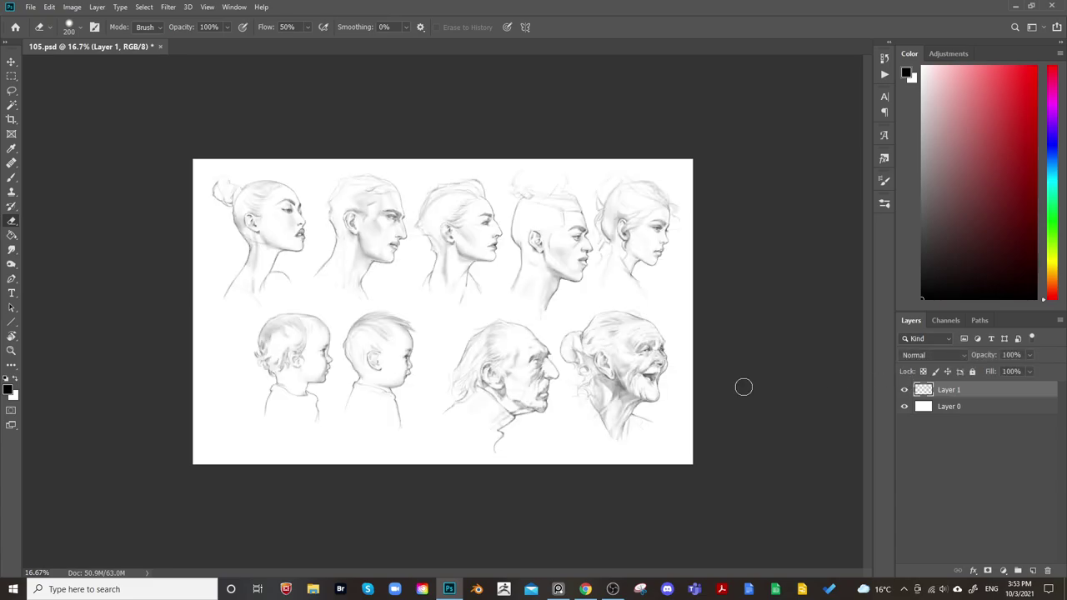
key(ctrl+shift+h)
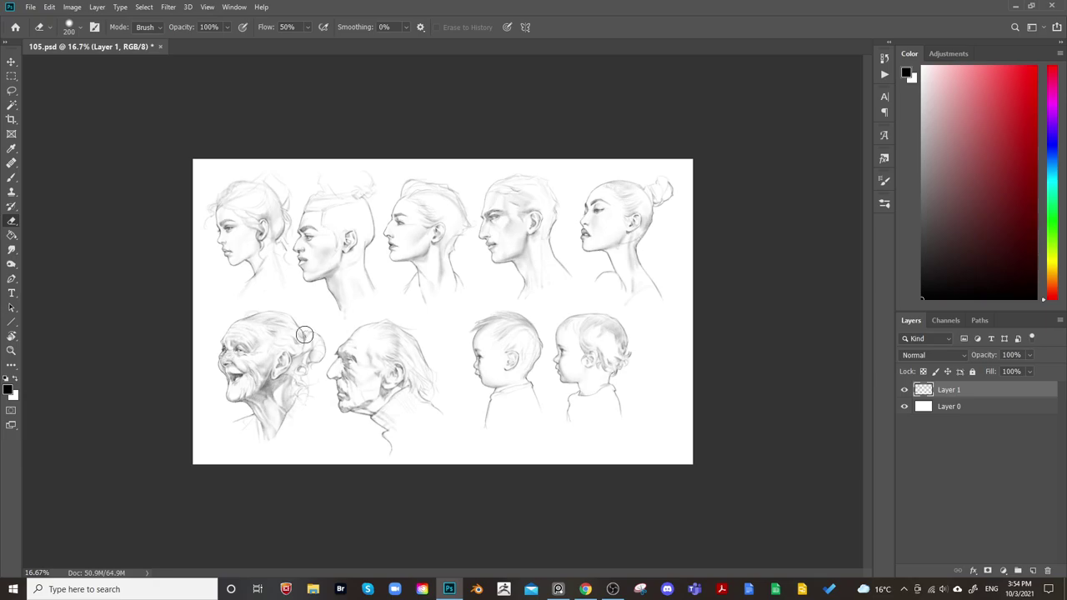
Strengthen the outline of the upper-row woman's hair bun and its base with a 20 px brush
key(b)
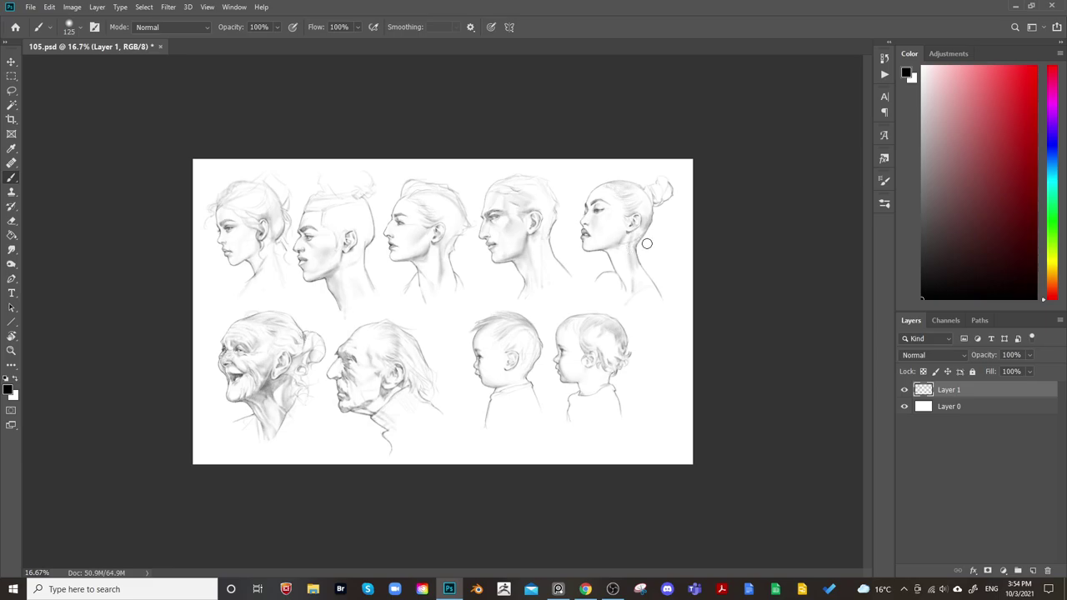
key(ctrl+plus)
key(ctrl+plus)
key(ctrl+plus)
drag(666, 244, 440, 411)
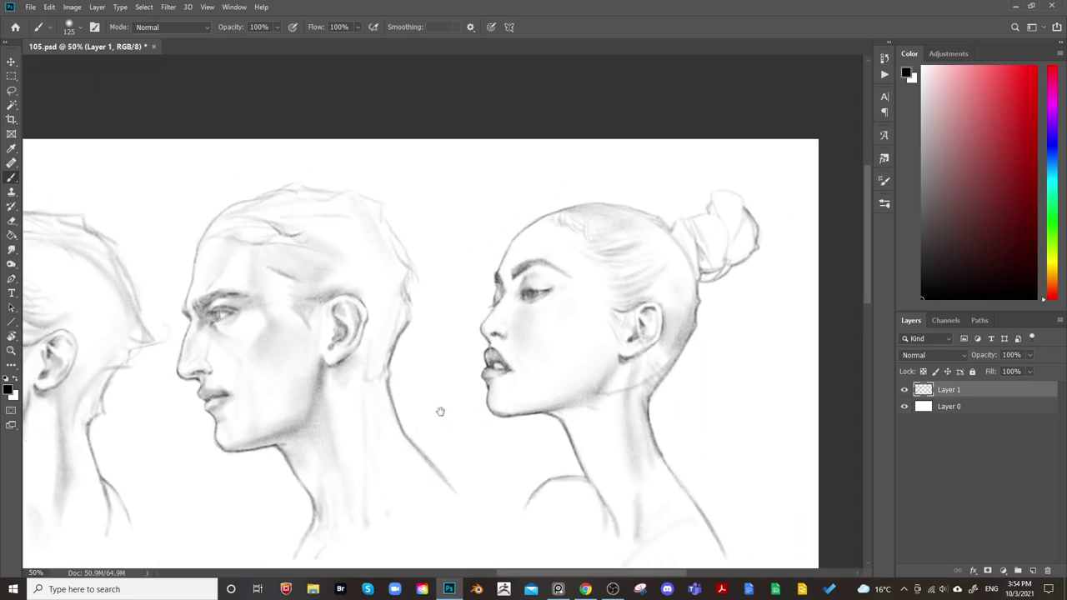
key(bracketleft)
key(bracketleft)
key(bracketleft)
key(bracketleft)
key(bracketleft)
key(bracketleft)
key(bracketleft)
key(bracketleft)
drag(669, 230, 708, 203)
drag(454, 252, 624, 273)
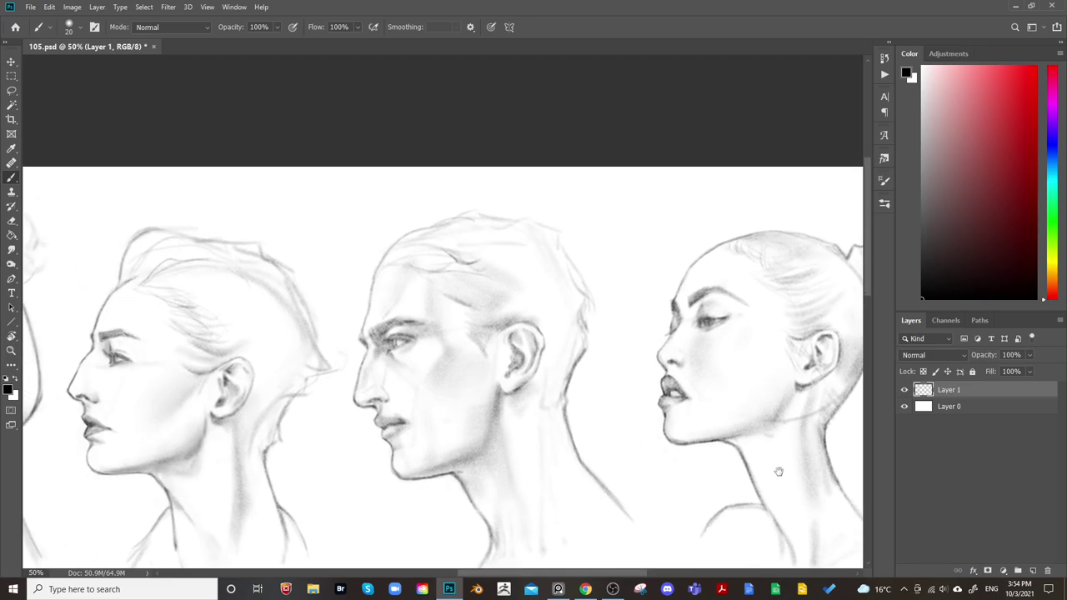
drag(778, 472, 690, 455)
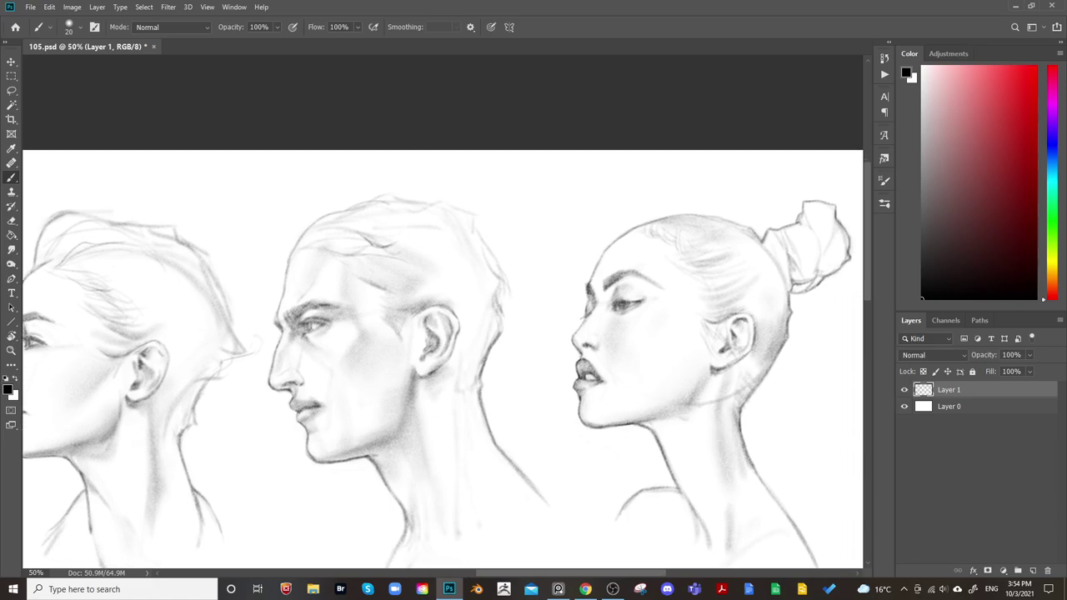
Darken the front hair of the stern young man beside her and redraw his hair outline over the crown and back
drag(461, 273, 550, 286)
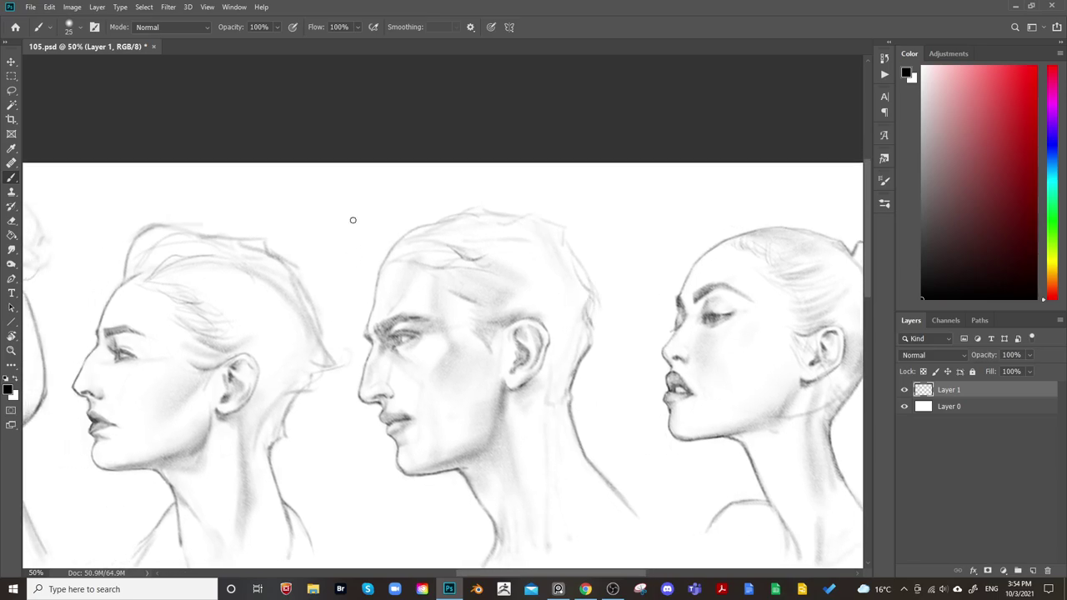
key(bracketright)
key(bracketright)
key(bracketright)
key(bracketleft)
key(bracketleft)
key(bracketleft)
key(bracketleft)
key(bracketleft)
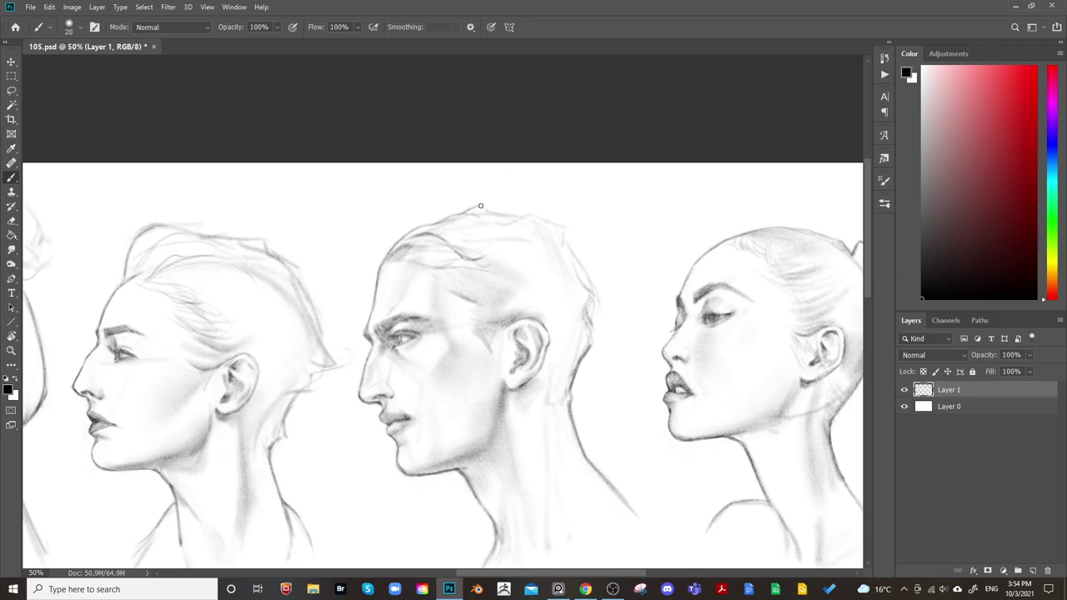
drag(490, 209, 530, 214)
mouse_move(573, 251)
mouse_down()
mouse_move(596, 299)
mouse_move(594, 286)
mouse_move(591, 324)
mouse_move(599, 306)
mouse_move(586, 269)
mouse_move(592, 293)
mouse_up()
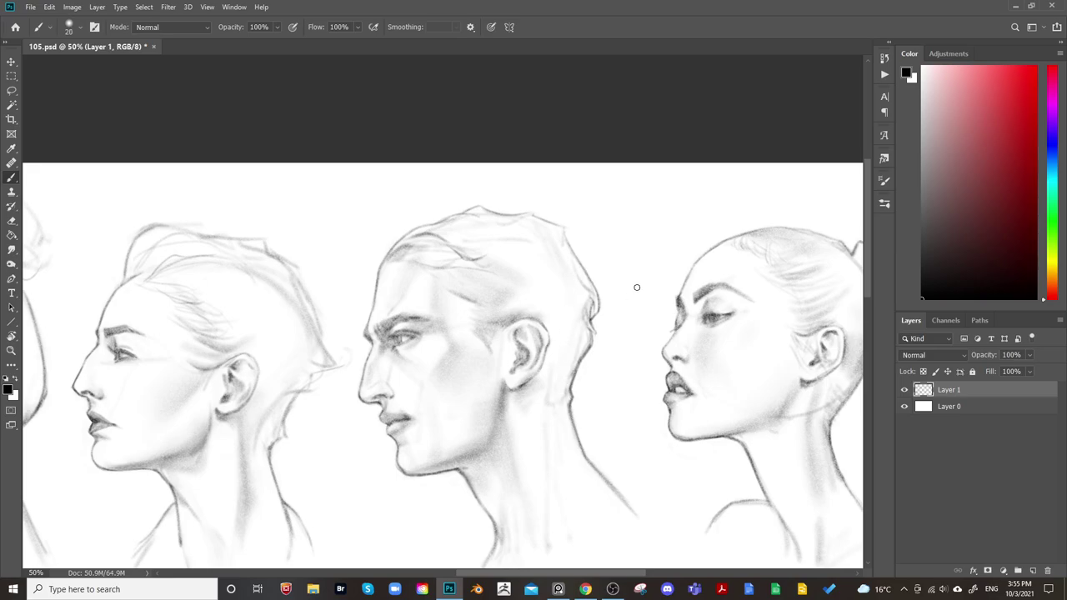
Soften the tones on the young man's lower face with a smaller eraser
mouse_move(480, 405)
mouse_down()
mouse_move(547, 400)
mouse_move(542, 409)
mouse_up()
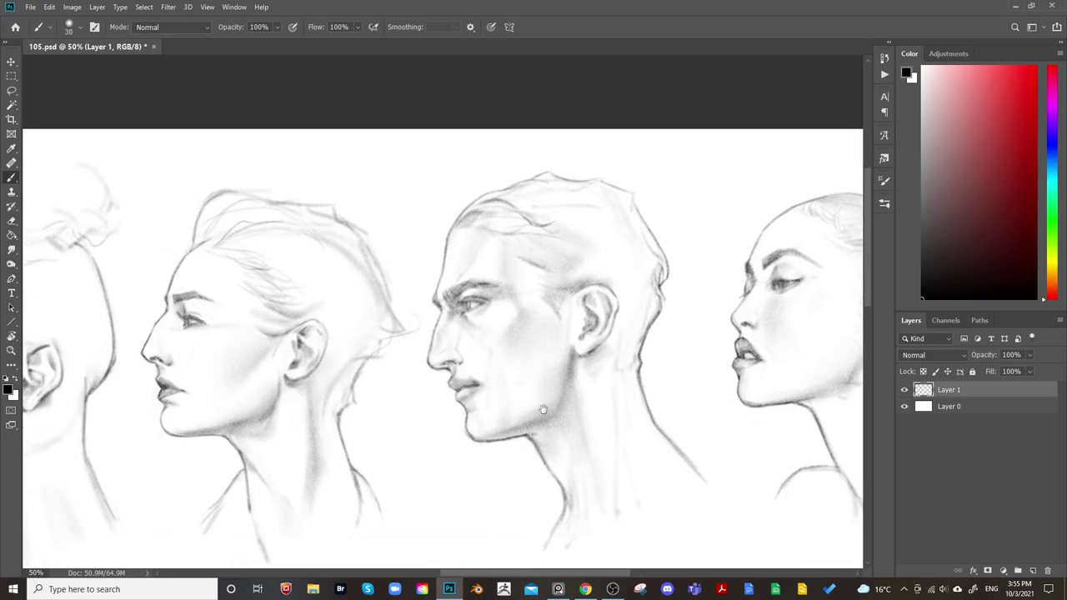
drag(491, 383, 522, 418)
key(e)
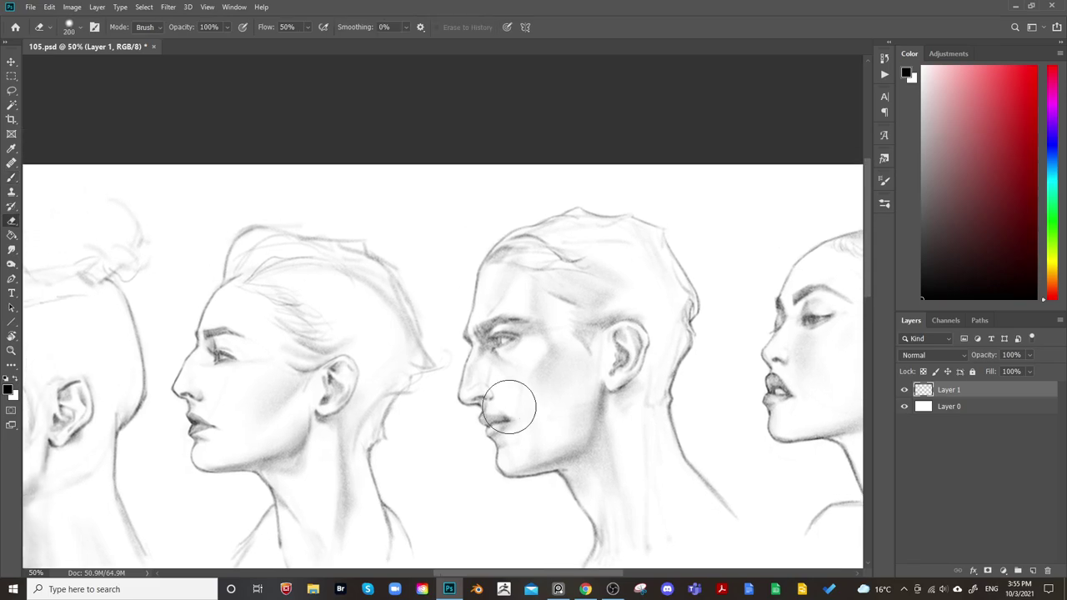
key(bracketleft)
key(bracketleft)
key(bracketleft)
drag(650, 226, 642, 205)
key(b)
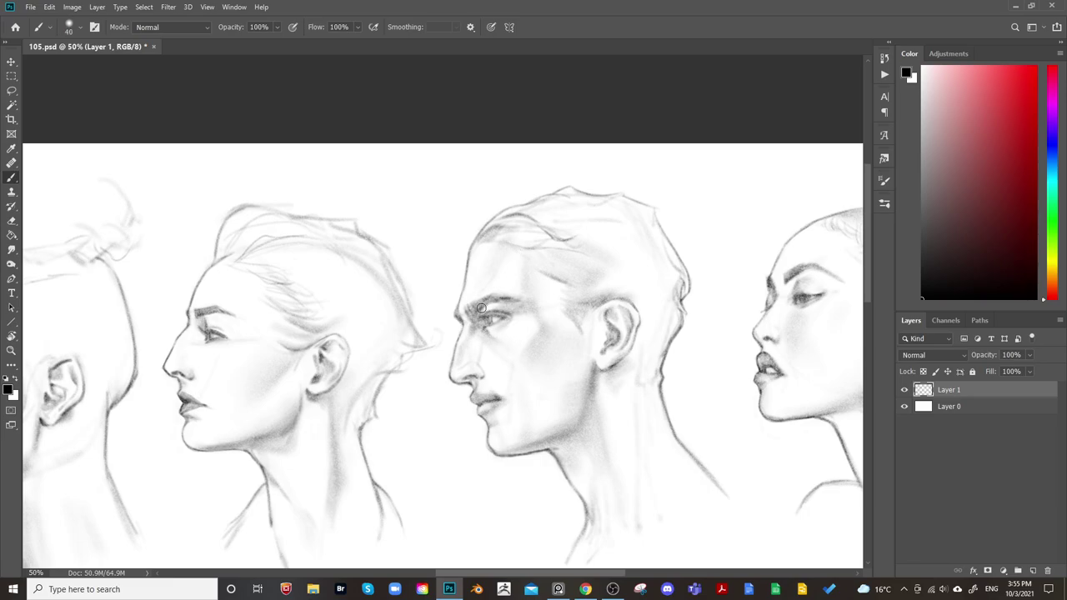
Darken the young man's eyebrow and eye socket and refine the facial shading, varying the brush size
key(bracketright)
key(bracketright)
key(bracketright)
key(bracketright)
key(bracketleft)
key(bracketleft)
key(bracketleft)
key(bracketright)
key(bracketright)
key(bracketright)
key(bracketright)
key(bracketright)
key(bracketleft)
key(bracketleft)
key(bracketright)
key(bracketright)
key(bracketright)
key(bracketright)
key(bracketleft)
key(bracketleft)
key(bracketleft)
key(bracketleft)
key(bracketleft)
key(bracketleft)
key(bracketright)
key(bracketright)
key(bracketright)
Erase highlights around the young man's mouth and cheek, adjusting the eraser size
key(e)
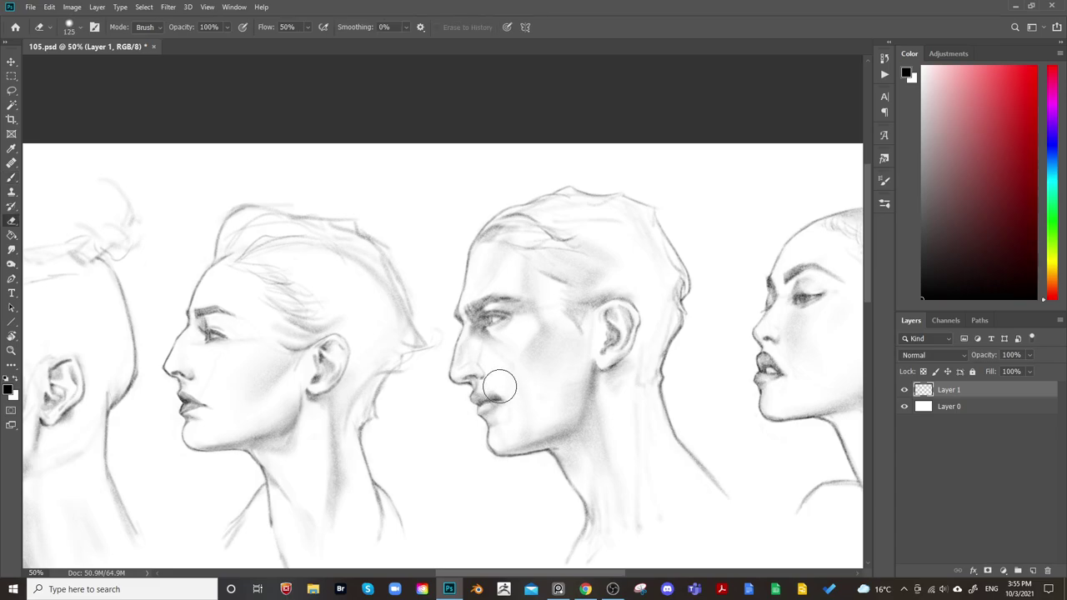
key(bracketleft)
key(bracketleft)
key(bracketright)
key(bracketright)
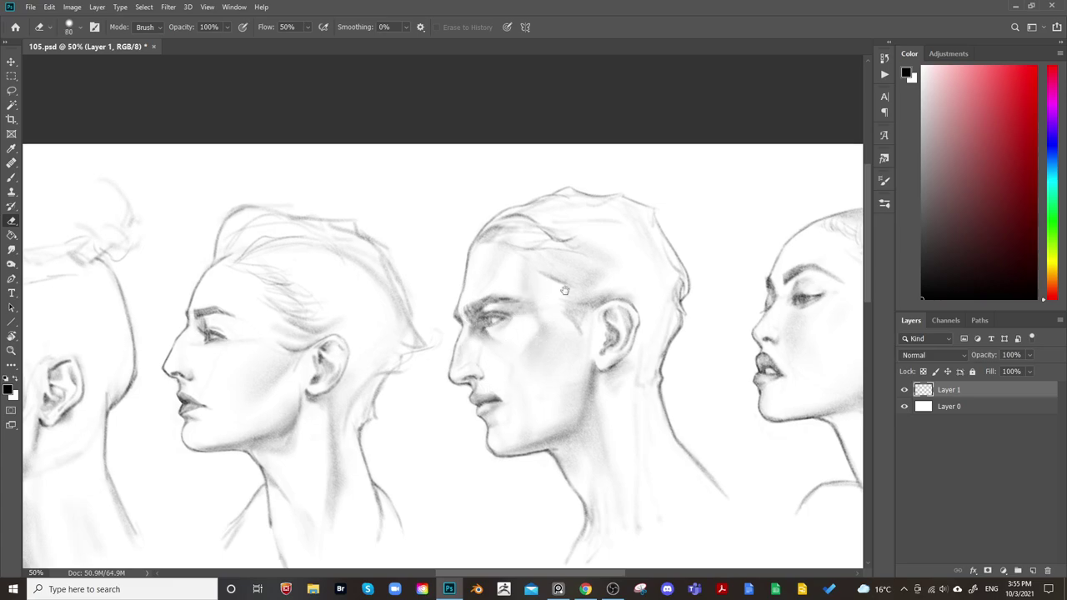
Refine the young man's lips and chin contour with a 20 px brush and clean up the jaw tones
key(b)
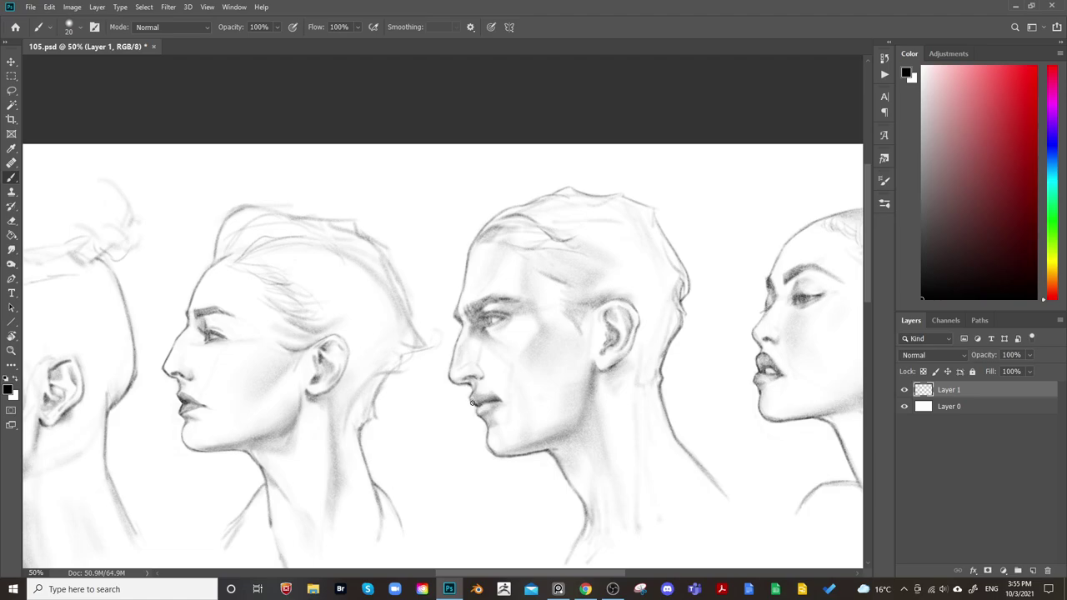
scroll(472, 388, down, 3)
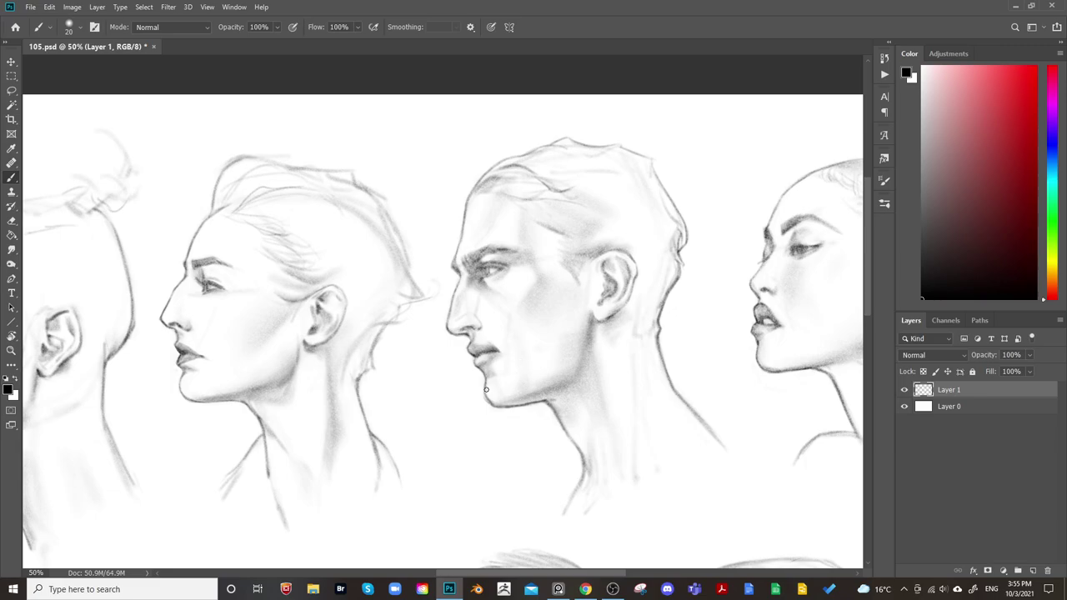
key(e)
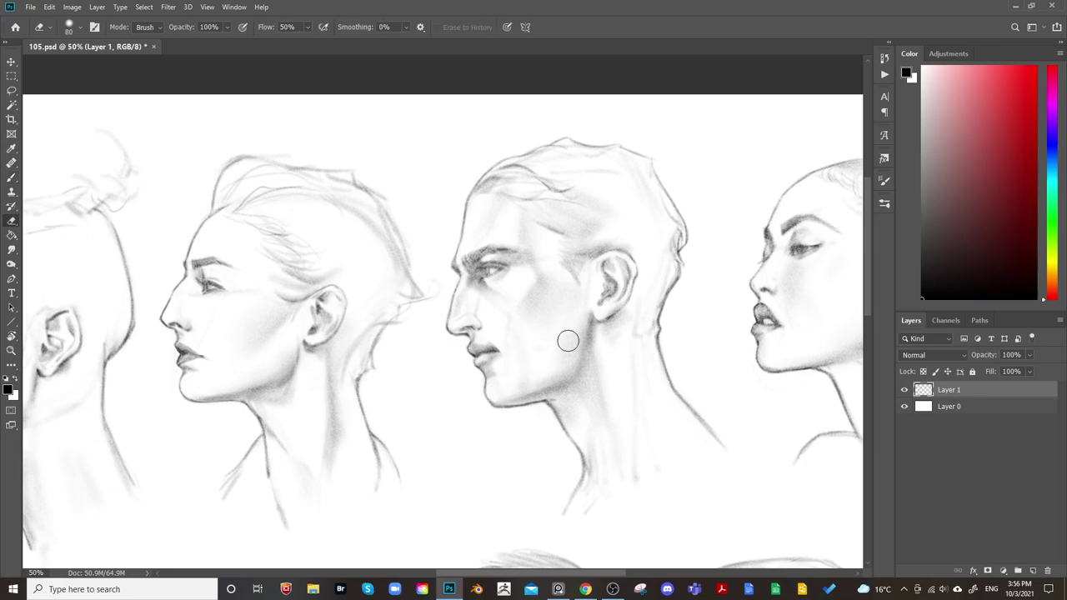
key(ctrl+minus)
drag(585, 431, 705, 441)
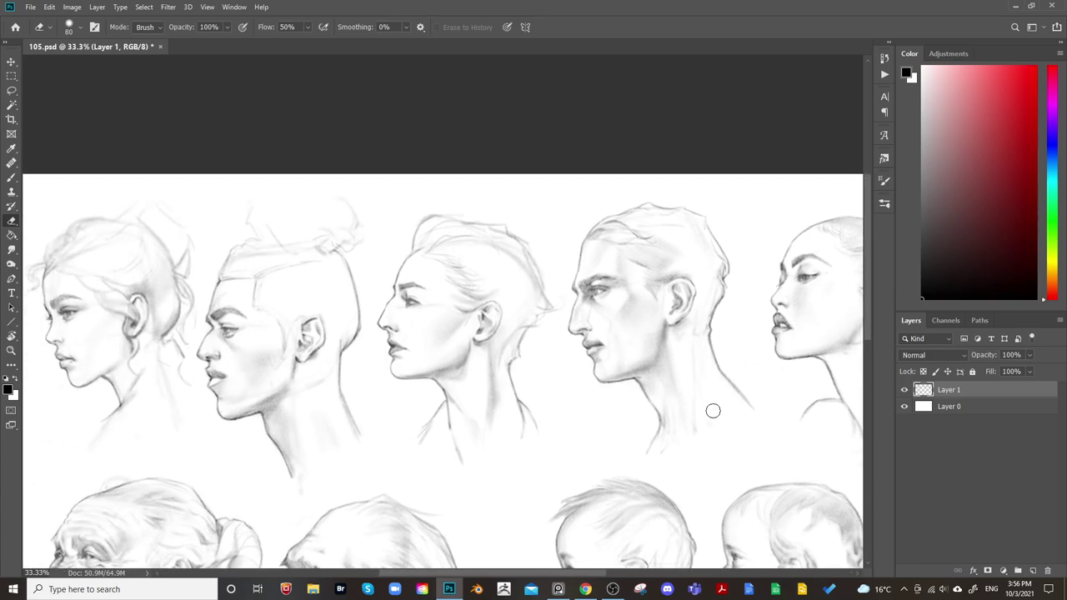
Define the hair ends at the nape of the upper-row woman with swept-back hair and extend her shoulder lines
key(b)
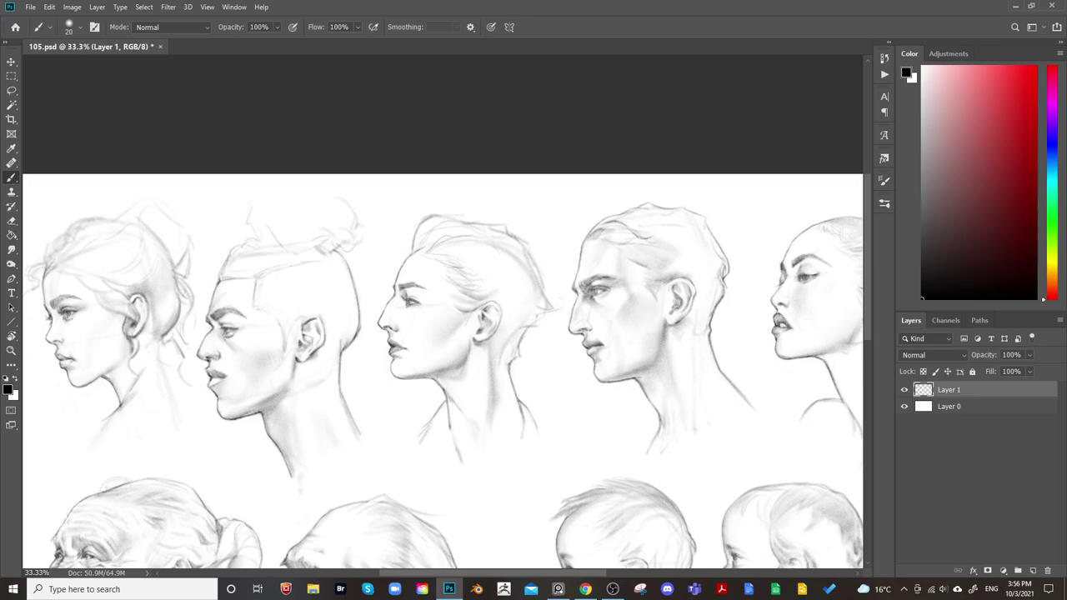
key(ctrl+plus)
key(e)
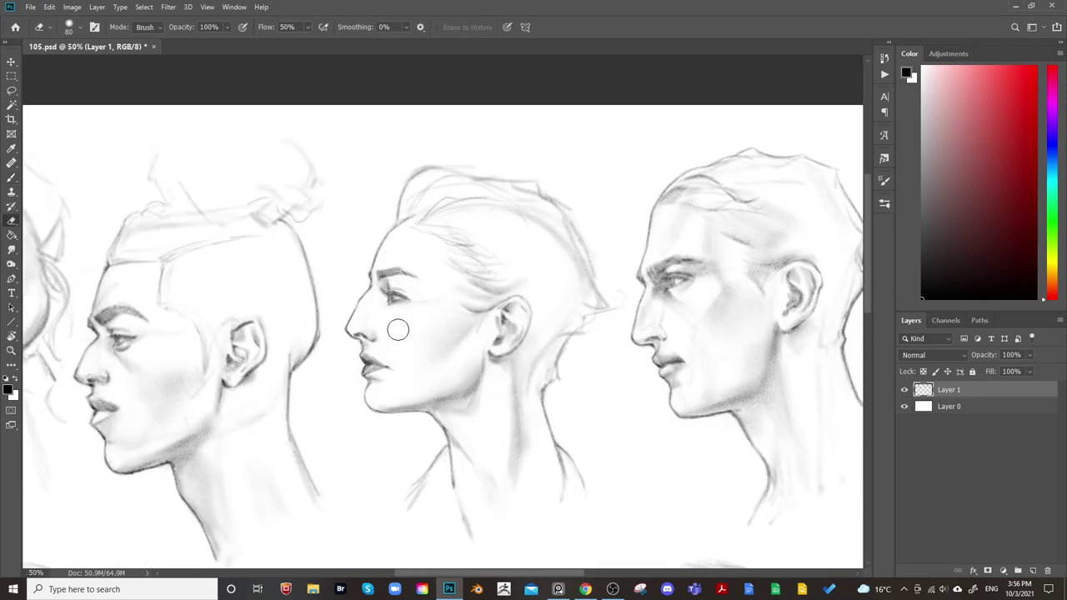
key(b)
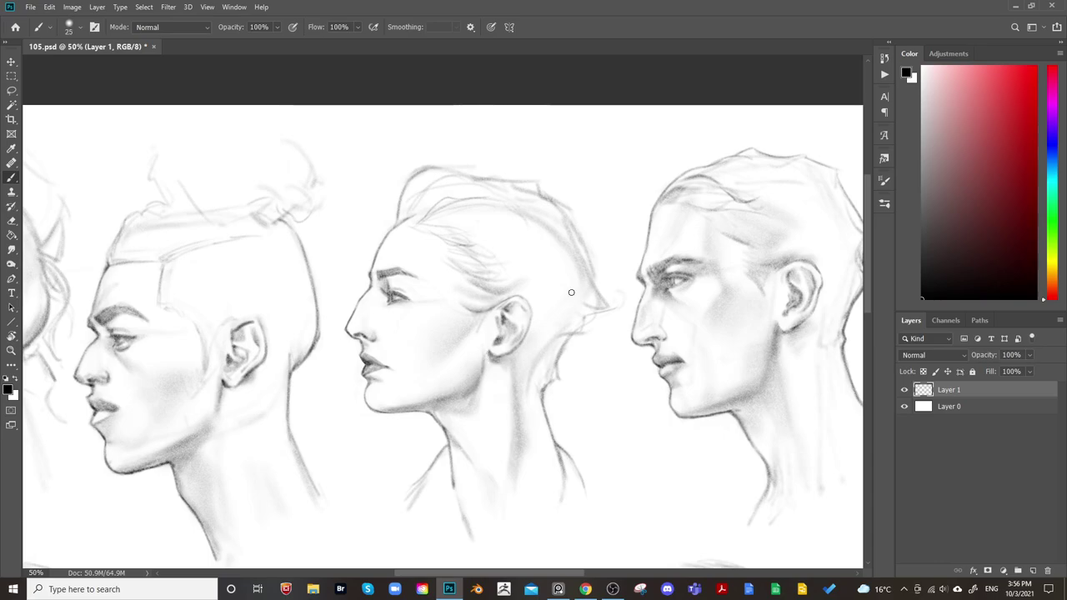
key(bracketleft)
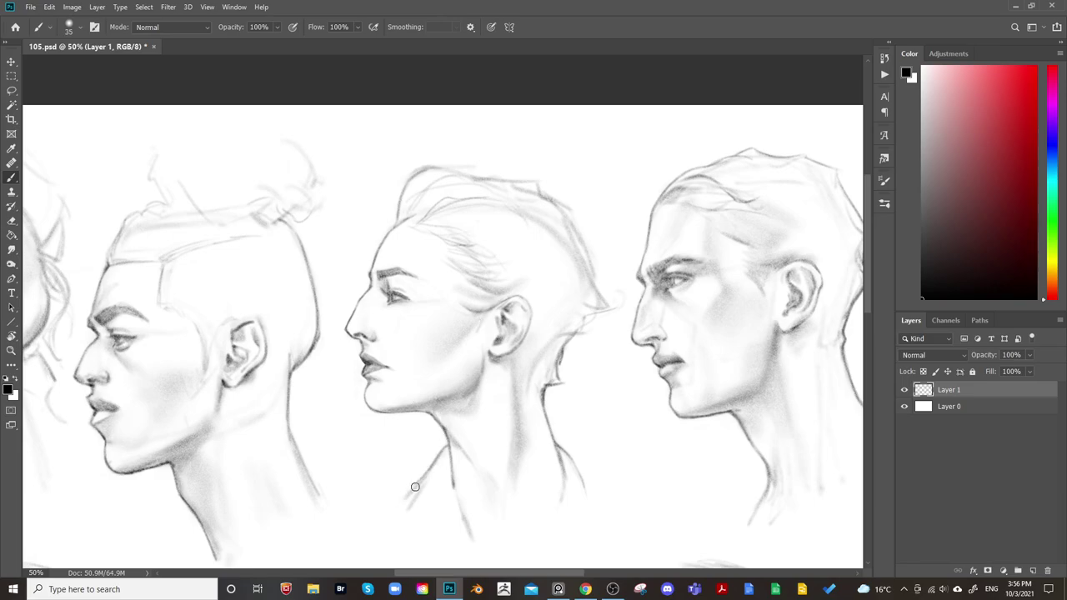
drag(426, 471, 385, 500)
drag(587, 481, 616, 510)
Shade the swept-back hair above the same woman's forehead with a larger brush
key(bracketright)
key(bracketright)
mouse_move(407, 213)
mouse_down()
mouse_move(427, 190)
mouse_move(410, 218)
mouse_move(452, 188)
mouse_up()
key(bracketleft)
key(bracketleft)
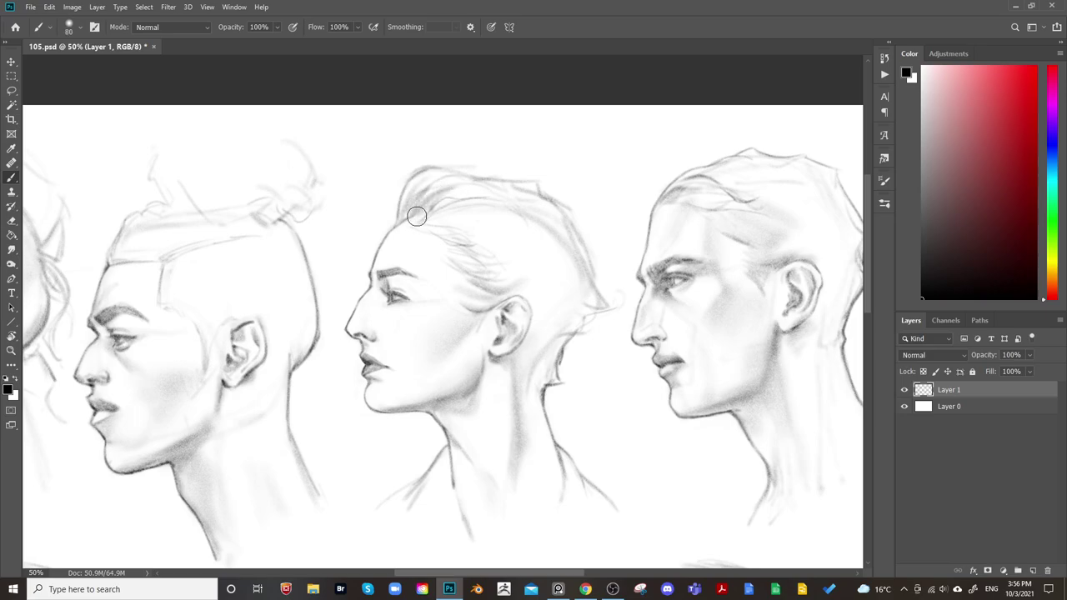
Refine the swept-back hair outline above the upper-row woman's forehead with a 20 px brush and clean its edge with the eraser
key(bracketleft)
key(bracketleft)
key(bracketleft)
key(bracketleft)
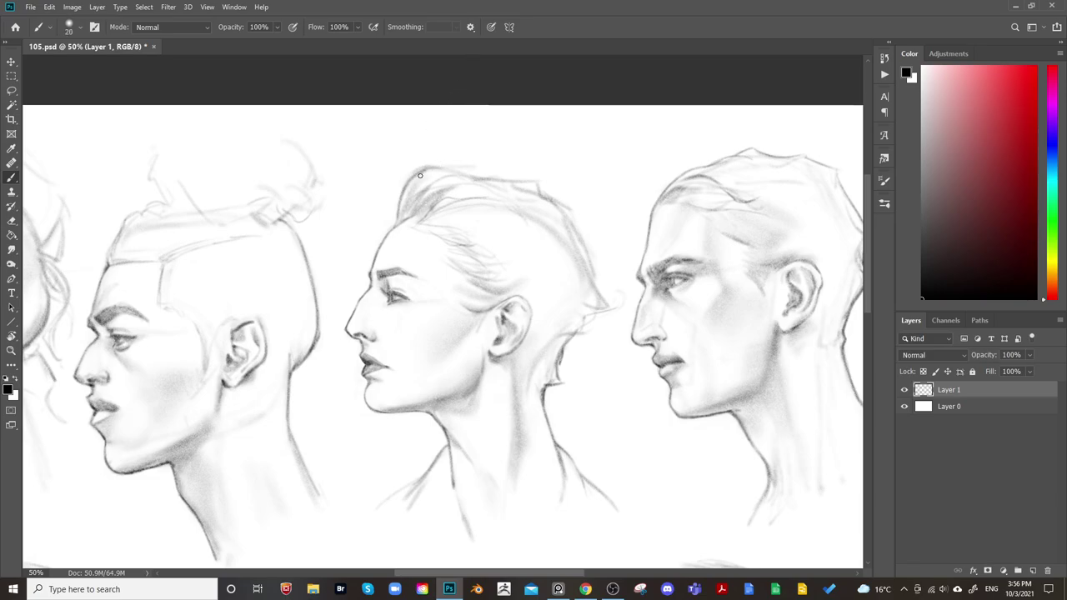
key(e)
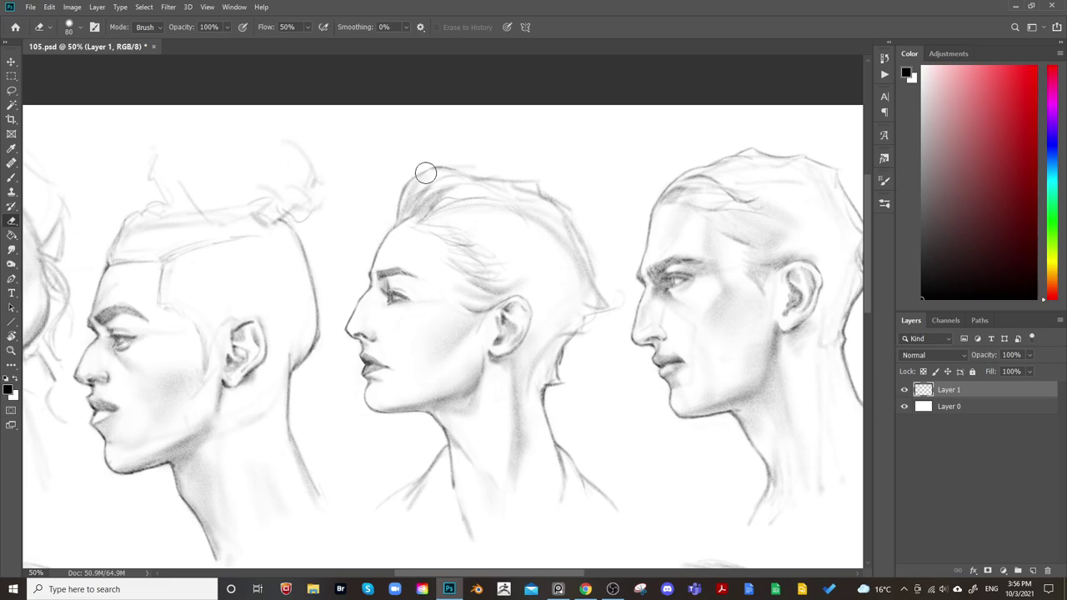
key(b)
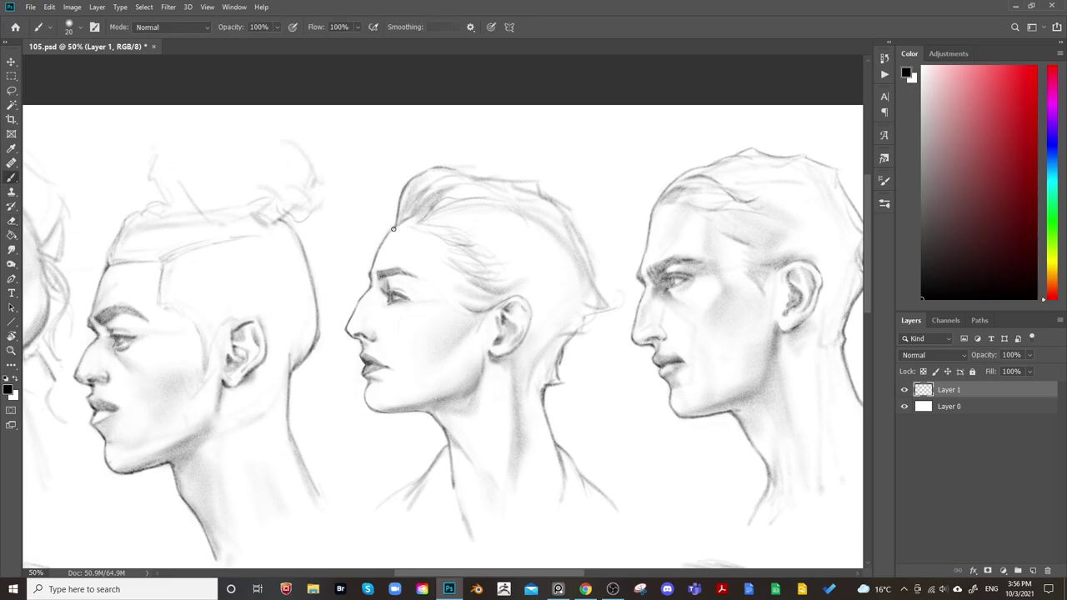
key(e)
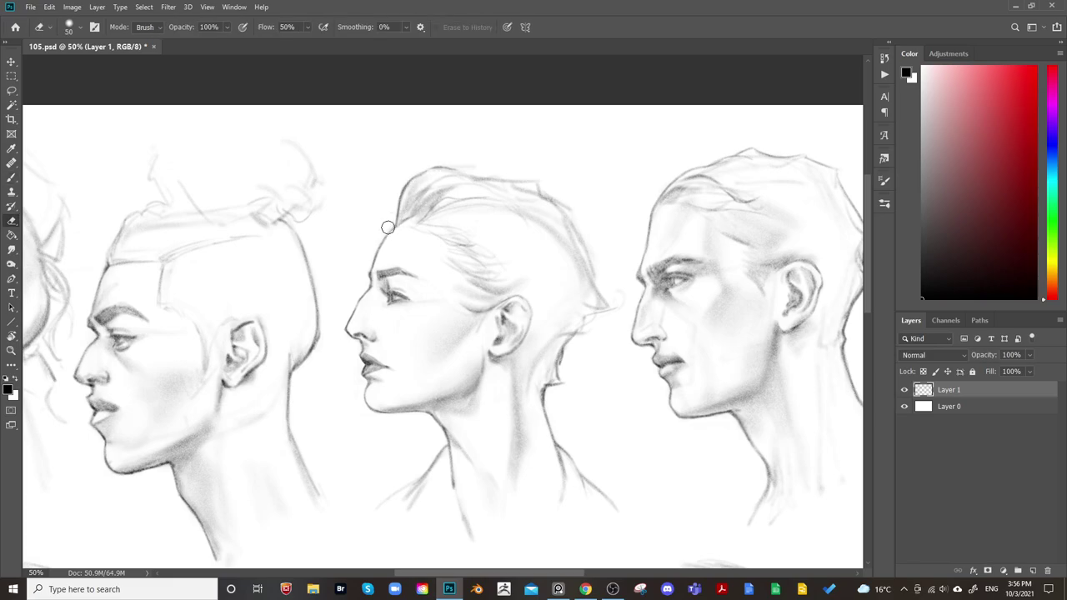
scroll(489, 149, right, 2)
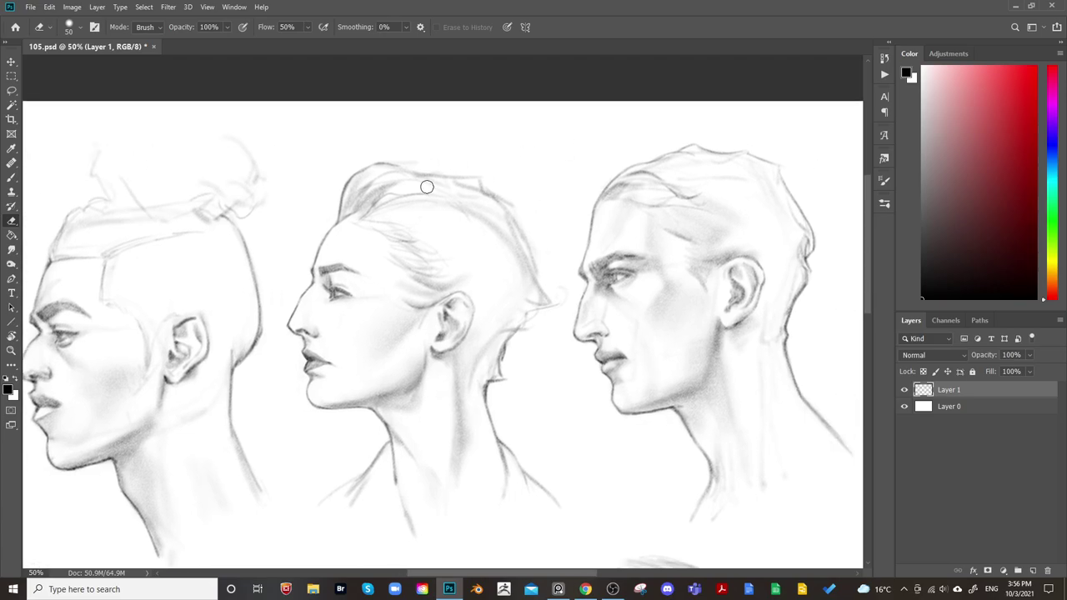
Shade softly around the woman's eye socket and the side of her nose, varying the brush size
key(b)
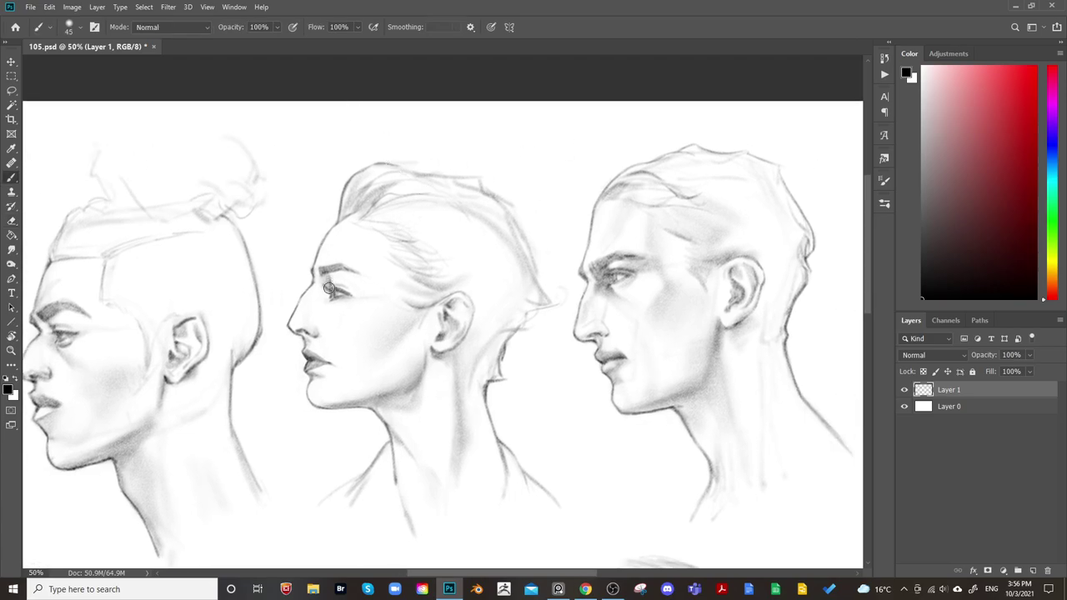
key(bracketright)
key(bracketright)
key(bracketright)
key(bracketright)
key(bracketright)
key(bracketright)
mouse_move(342, 305)
mouse_down()
mouse_move(358, 300)
mouse_move(329, 313)
mouse_up()
key(bracketright)
key(bracketright)
key(bracketleft)
key(bracketleft)
key(bracketleft)
key(bracketleft)
key(bracketleft)
key(bracketleft)
key(bracketleft)
key(bracketleft)
key(bracketleft)
key(bracketright)
key(bracketright)
key(bracketright)
key(bracketright)
key(bracketright)
Lighten the woman's cheek beside the mouth with a large soft eraser of about 125 px
key(e)
key(bracketright)
key(bracketright)
key(bracketright)
key(bracketright)
key(bracketright)
key(bracketright)
key(bracketright)
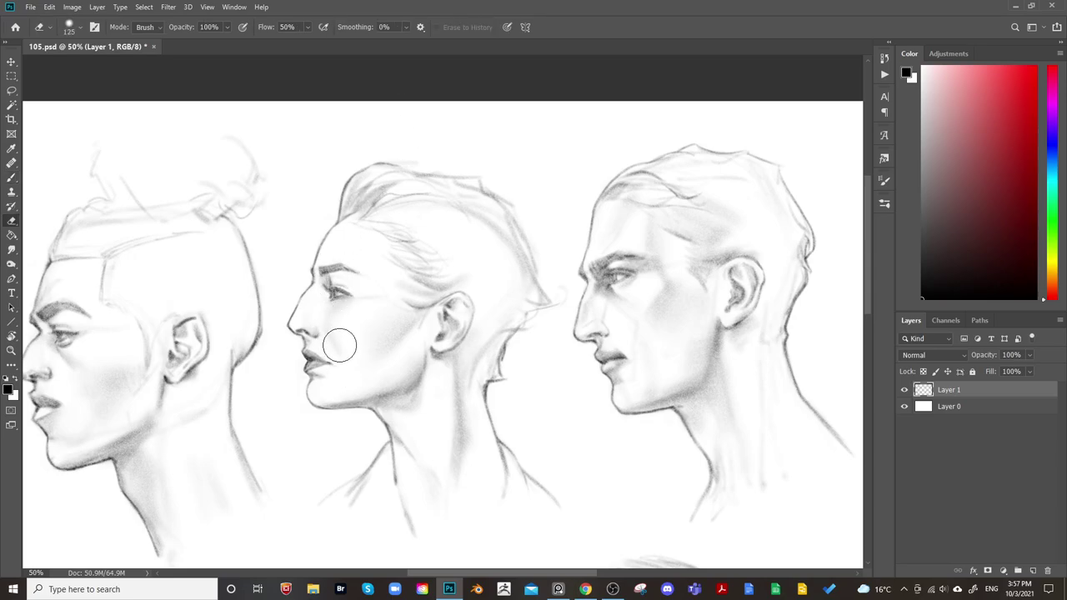
Shade around the woman's mouth and lower lip with a soft brush starting at 80 px
mouse_move(487, 191)
mouse_down()
mouse_move(490, 126)
mouse_move(492, 177)
mouse_up()
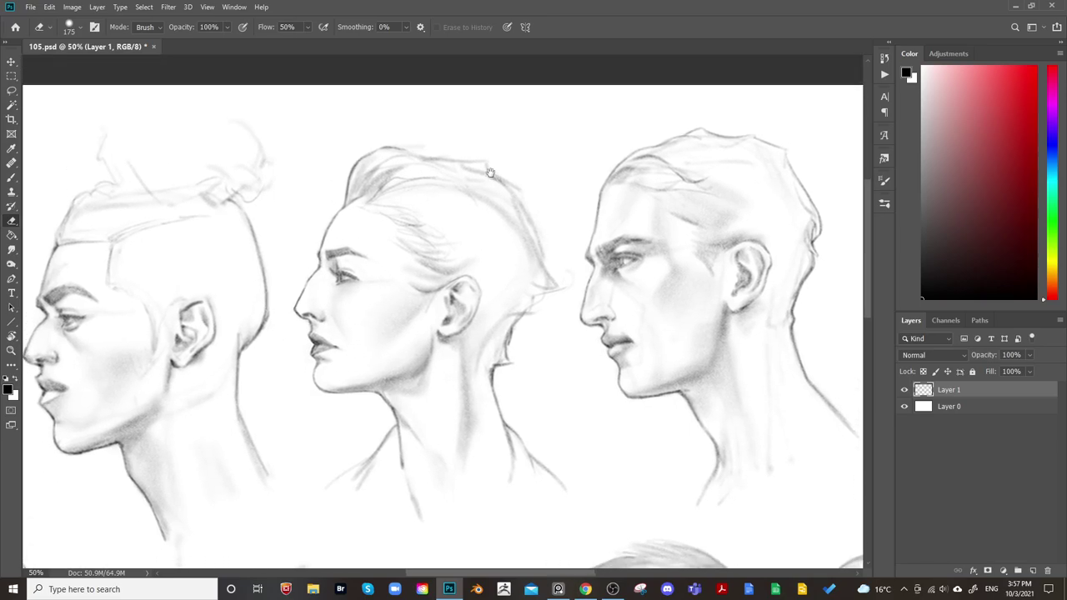
key(b)
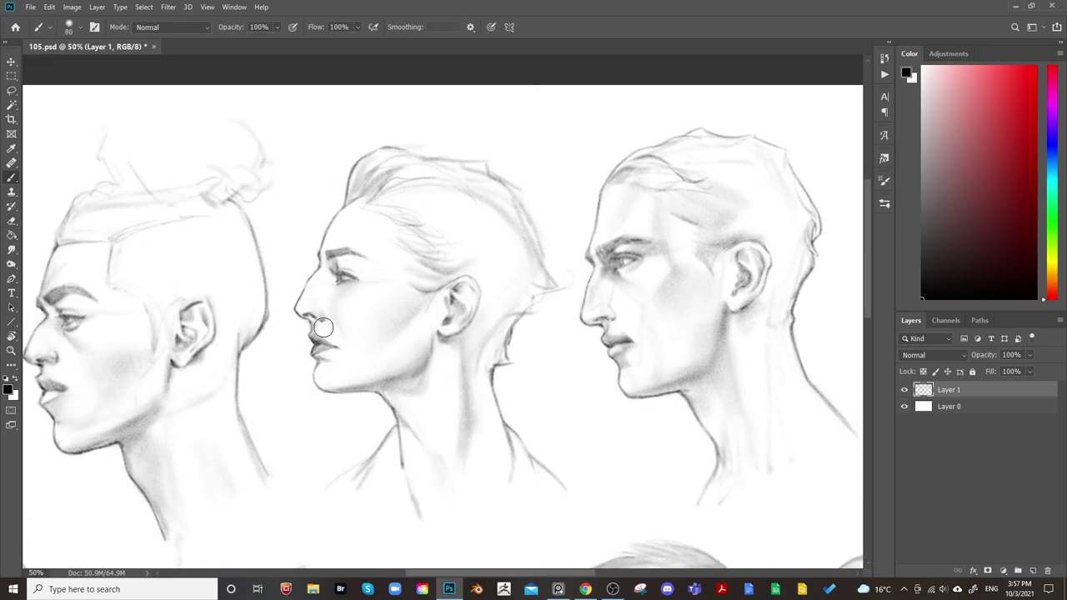
key(bracketright)
key(bracketright)
drag(318, 355, 338, 348)
key(bracketright)
key(bracketright)
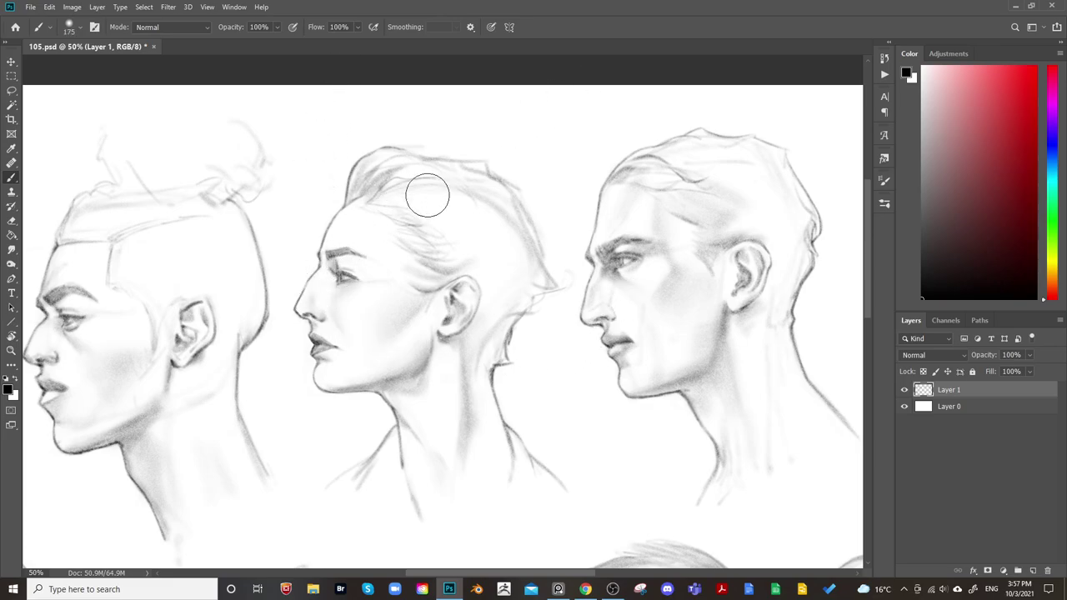
Deepen the tone along the woman's lower cheek and jawline, using a 50 px brush near the contour
key(bracketleft)
key(bracketleft)
key(bracketleft)
key(bracketleft)
key(bracketleft)
key(bracketright)
key(bracketright)
key(bracketright)
key(bracketright)
key(bracketright)
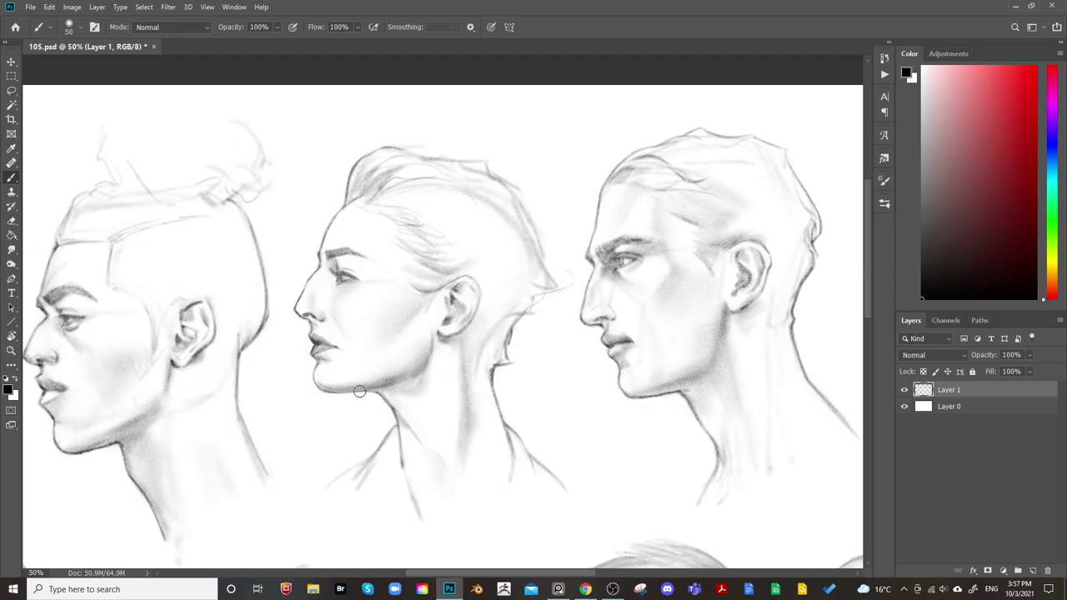
key(bracketright)
key(bracketright)
key(bracketleft)
key(bracketleft)
Shade the woman's neck beneath the jaw with broad soft strokes, enlarging the brush from 125 to 200 px
key(bracketright)
key(bracketright)
key(bracketright)
key(bracketright)
key(bracketright)
key(bracketright)
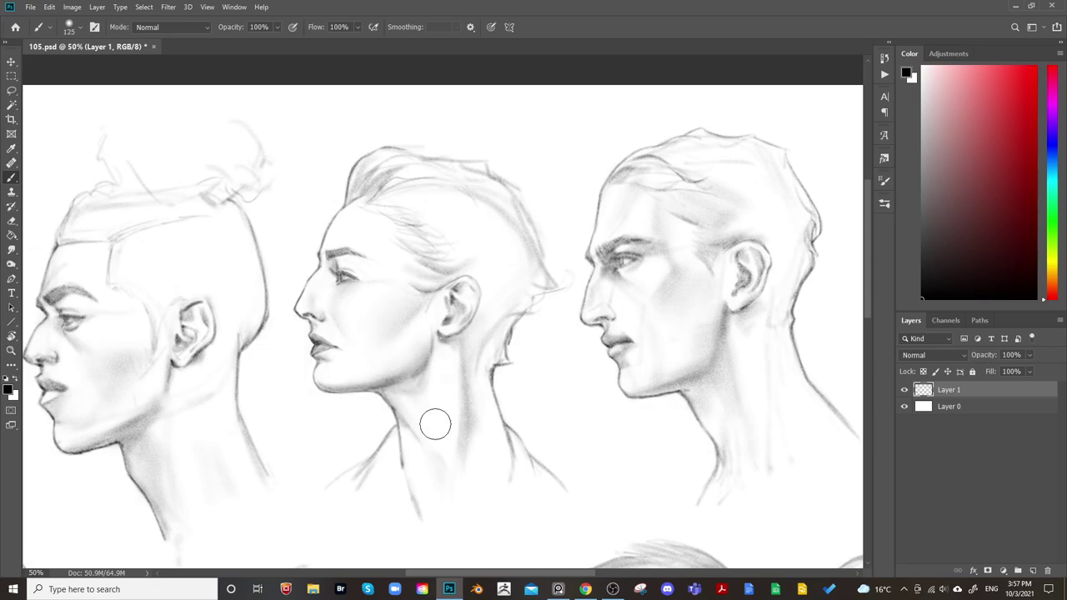
key(bracketright)
key(bracketright)
key(bracketright)
key(bracketright)
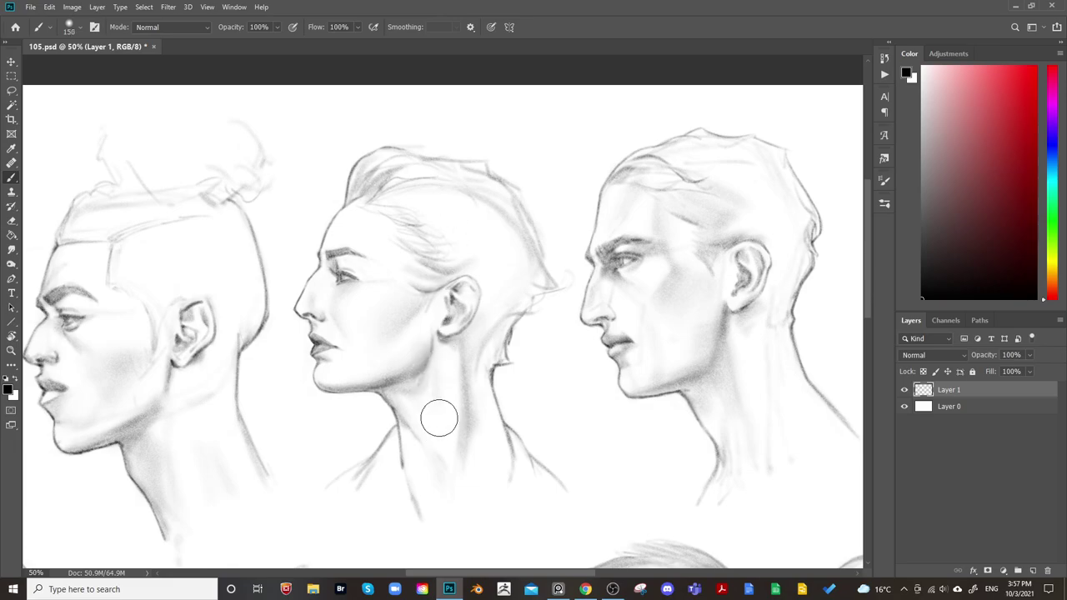
key(bracketleft)
key(bracketleft)
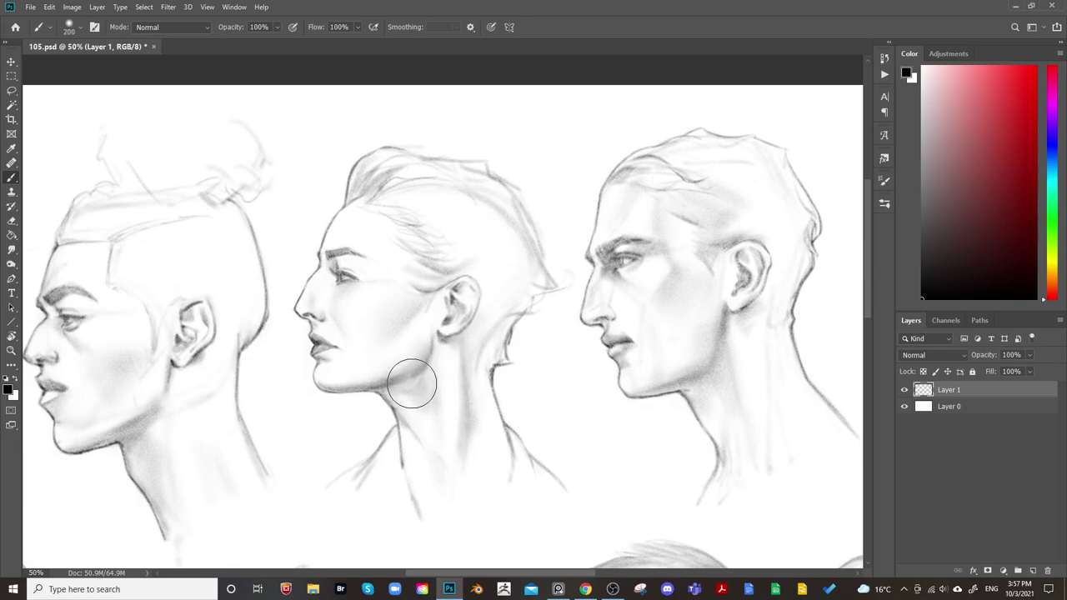
key(bracketright)
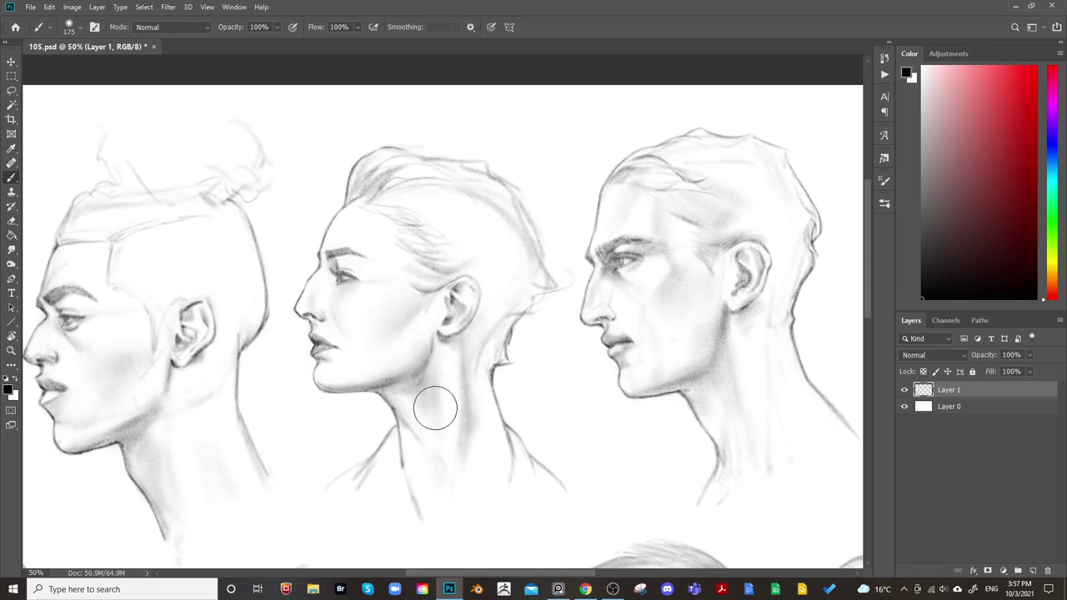
Strengthen the shadow between the woman's jaw corner and neck, alternating small and large brush sizes
key(bracketleft)
key(bracketleft)
key(bracketleft)
key(bracketleft)
key(bracketleft)
key(bracketleft)
key(bracketleft)
key(bracketright)
key(bracketright)
key(bracketright)
key(bracketright)
key(bracketright)
key(bracketright)
key(bracketright)
key(bracketright)
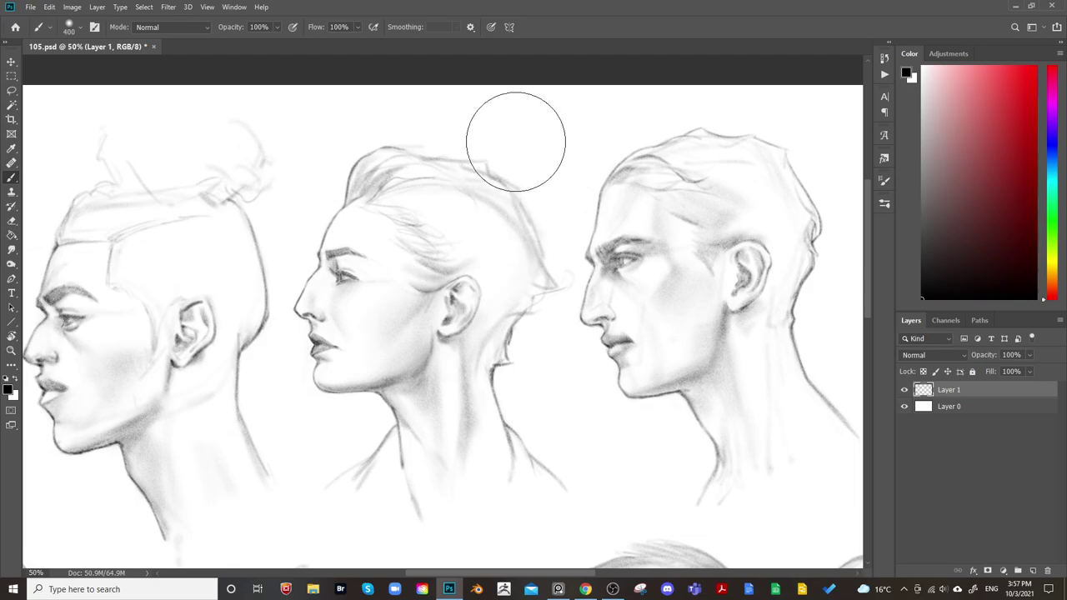
Darken the inner folds and back rim of the woman's ear with a brush between 45 and 80 px
key(bracketleft)
key(bracketleft)
key(bracketleft)
key(bracketleft)
key(bracketleft)
key(bracketleft)
key(bracketleft)
key(bracketleft)
key(bracketleft)
key(bracketleft)
key(bracketleft)
key(bracketleft)
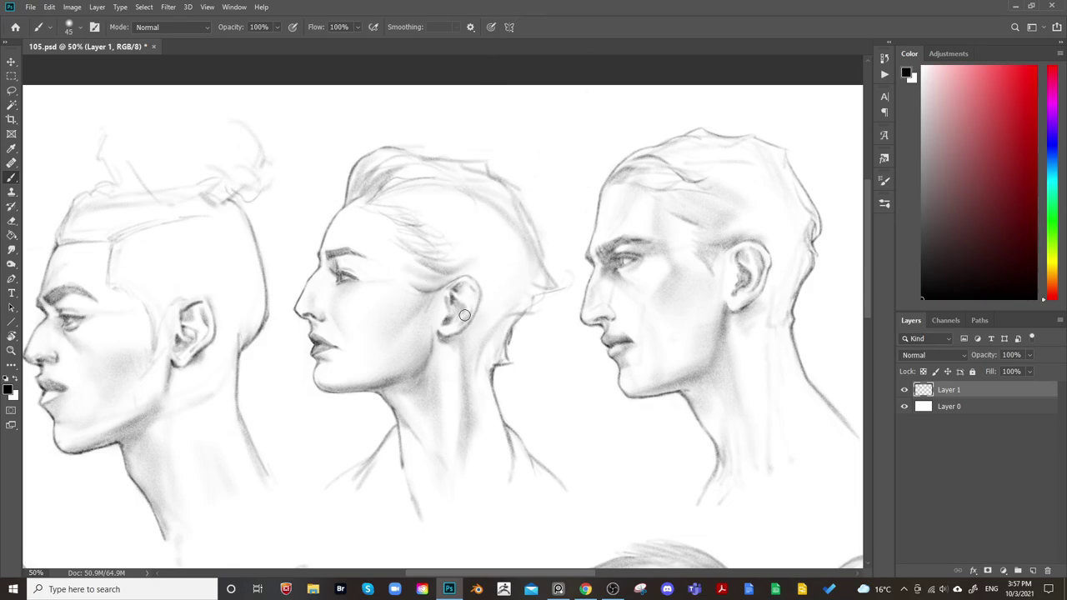
key(bracketright)
key(bracketleft)
key(bracketright)
key(bracketright)
key(bracketright)
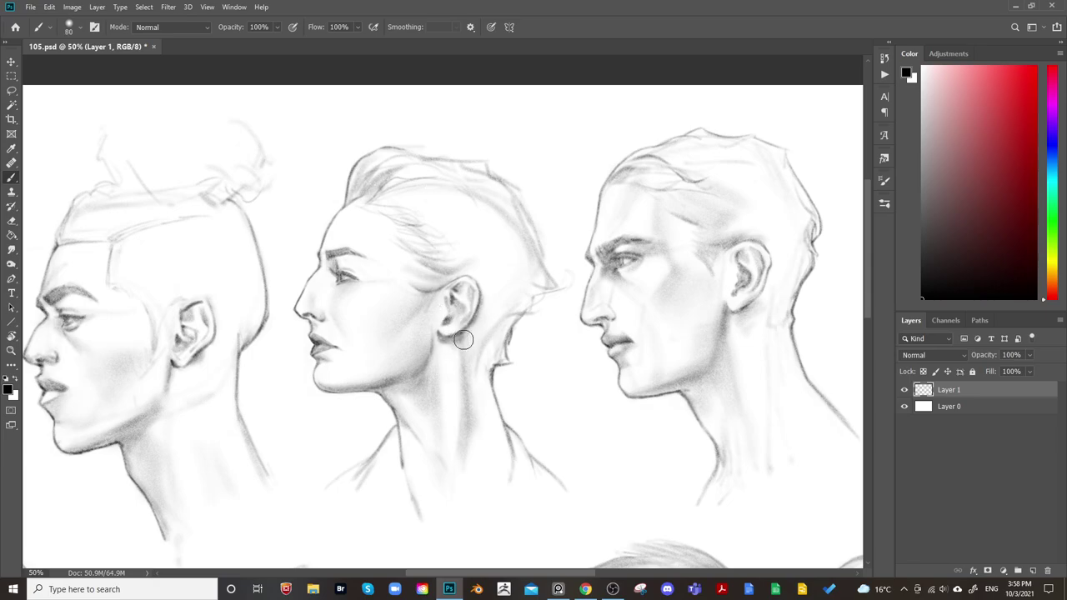
Lay in dark shading on the hair directly behind and below the woman's ear
key(bracketright)
key(bracketright)
drag(488, 291, 505, 297)
key(bracketright)
key(bracketright)
key(bracketright)
key(bracketright)
key(bracketleft)
key(bracketleft)
key(bracketleft)
key(bracketleft)
key(bracketleft)
key(bracketleft)
key(bracketleft)
key(bracketleft)
key(bracketleft)
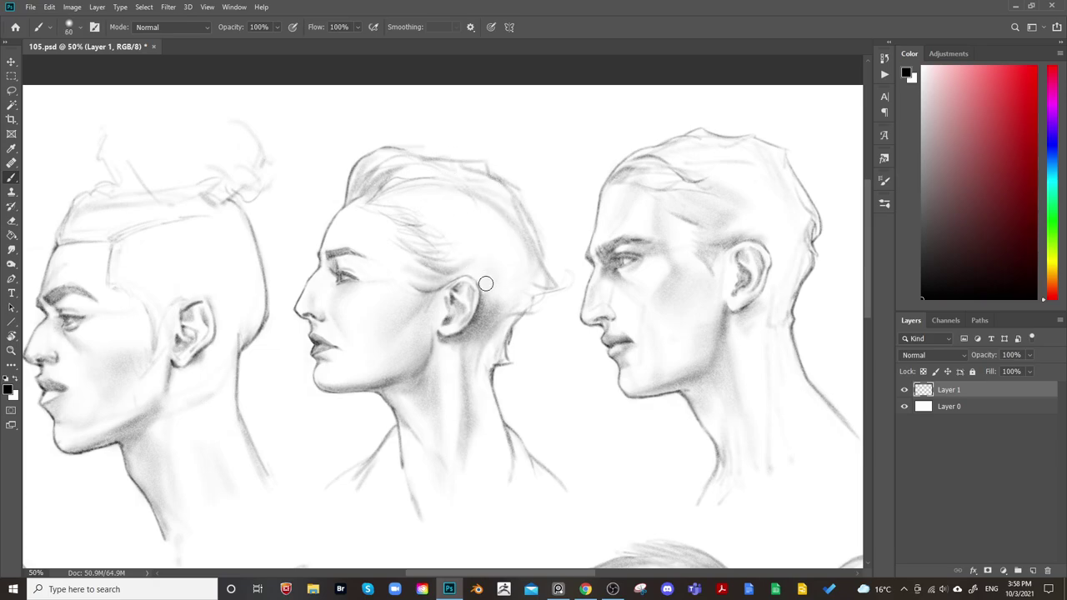
Extend the shading behind the woman's ear toward the nape with a 125 px brush and refine it at 40 px
key(bracketright)
key(bracketright)
key(bracketright)
key(bracketright)
key(bracketright)
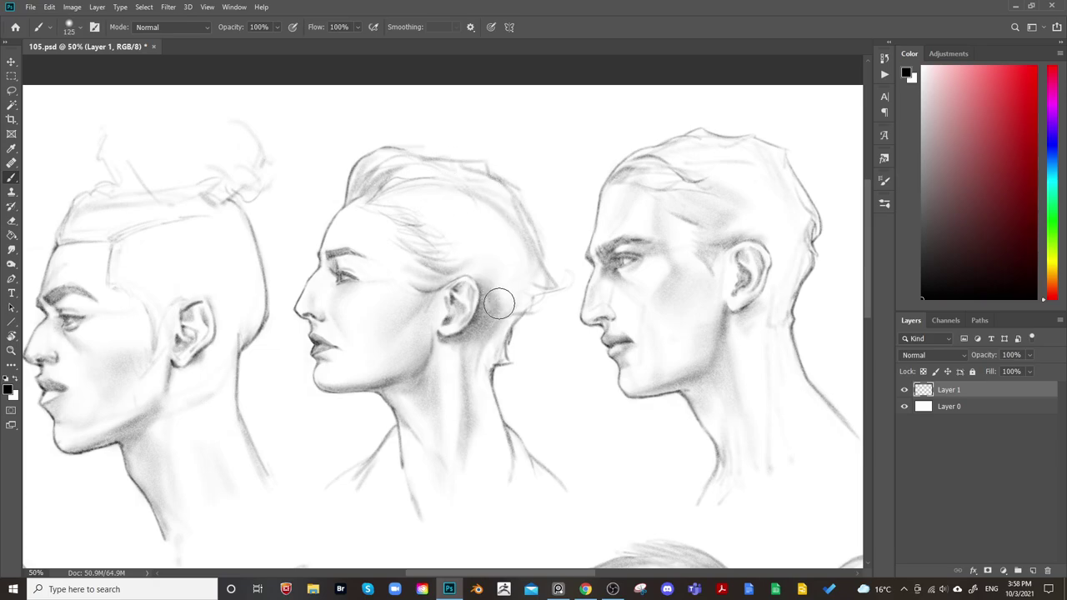
key(bracketleft)
key(bracketleft)
key(bracketleft)
key(bracketleft)
key(bracketleft)
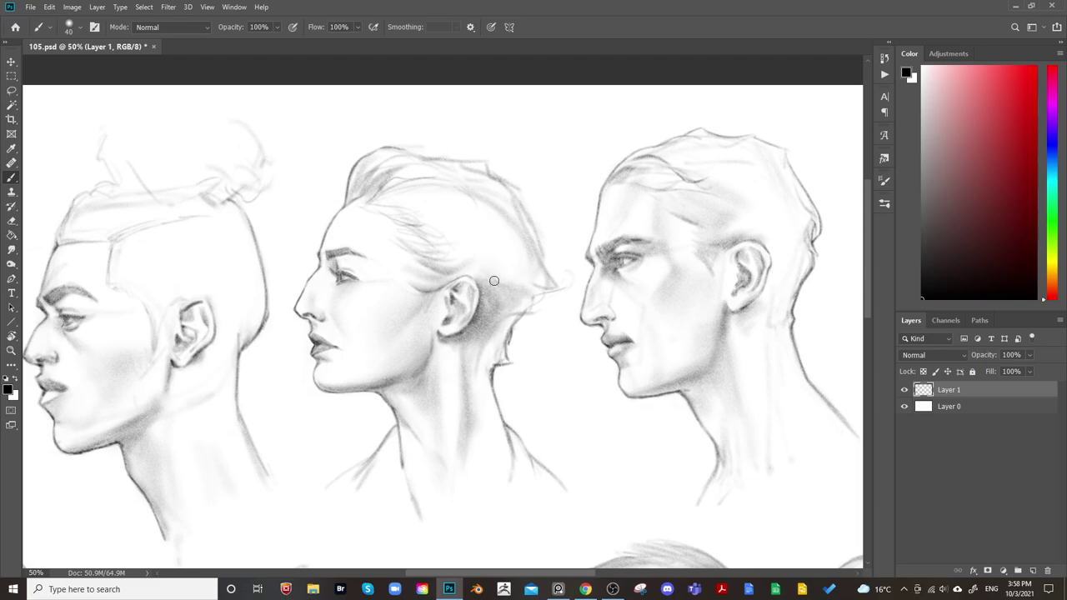
Define the hair strands sweeping from behind the woman's ear to the pointed tip at the back of her head
key(bracketright)
key(bracketright)
key(bracketright)
key(bracketright)
key(bracketright)
key(bracketleft)
key(bracketleft)
key(bracketleft)
key(bracketleft)
key(bracketleft)
mouse_move(518, 292)
mouse_down()
mouse_move(531, 311)
mouse_move(535, 264)
mouse_up()
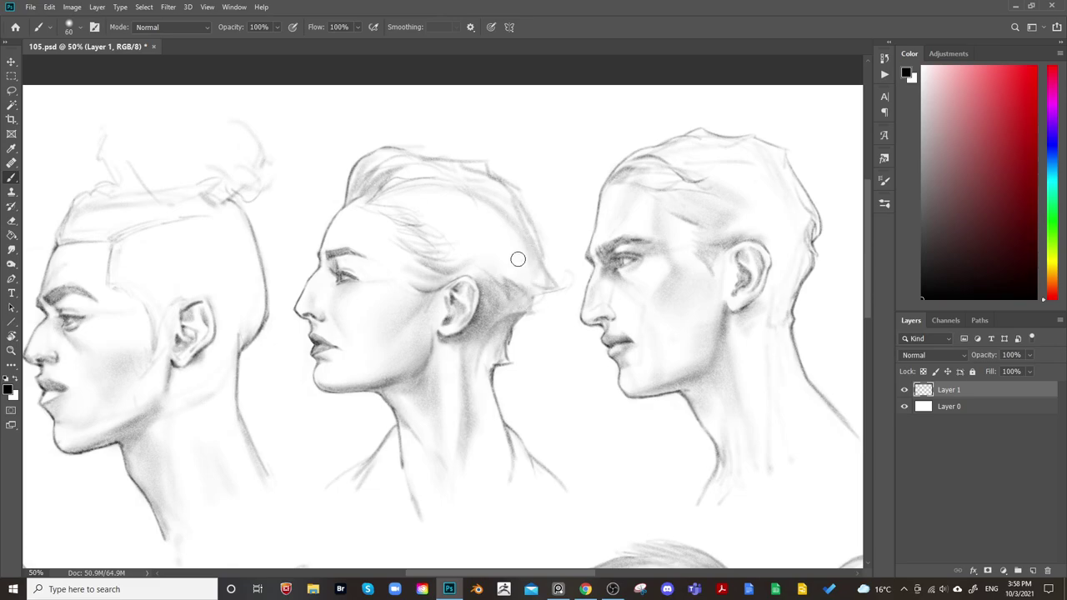
Shade the hair at the back of the woman's head and over the nape, enlarging the brush to 125 px
key(bracketleft)
key(bracketleft)
key(bracketright)
key(bracketright)
key(bracketright)
key(bracketright)
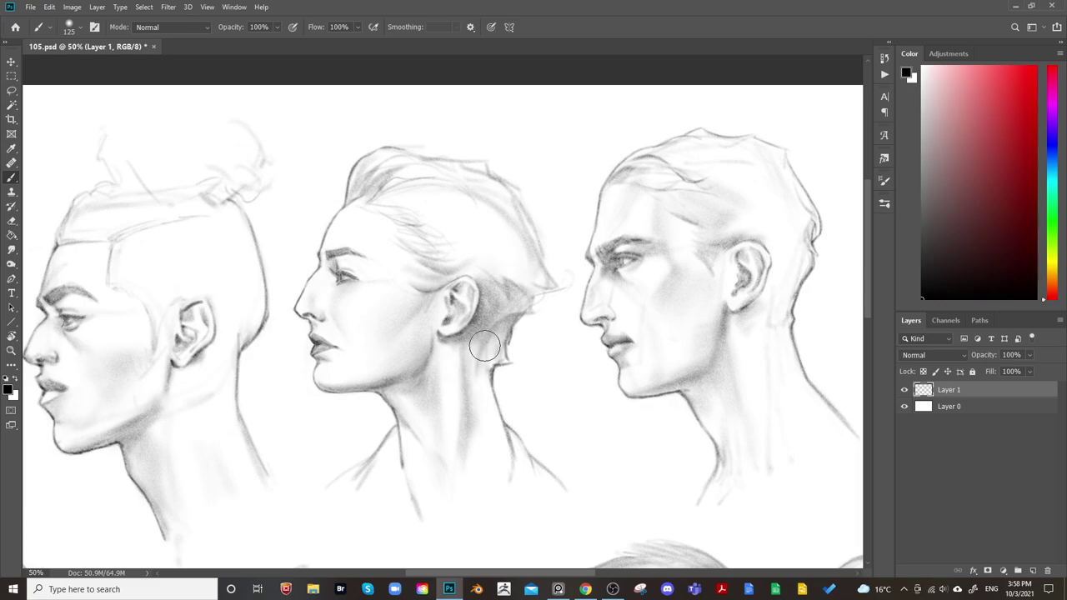
Shade the back of the woman's neck below the hair ends with a 100 to 150 px brush
key(bracketleft)
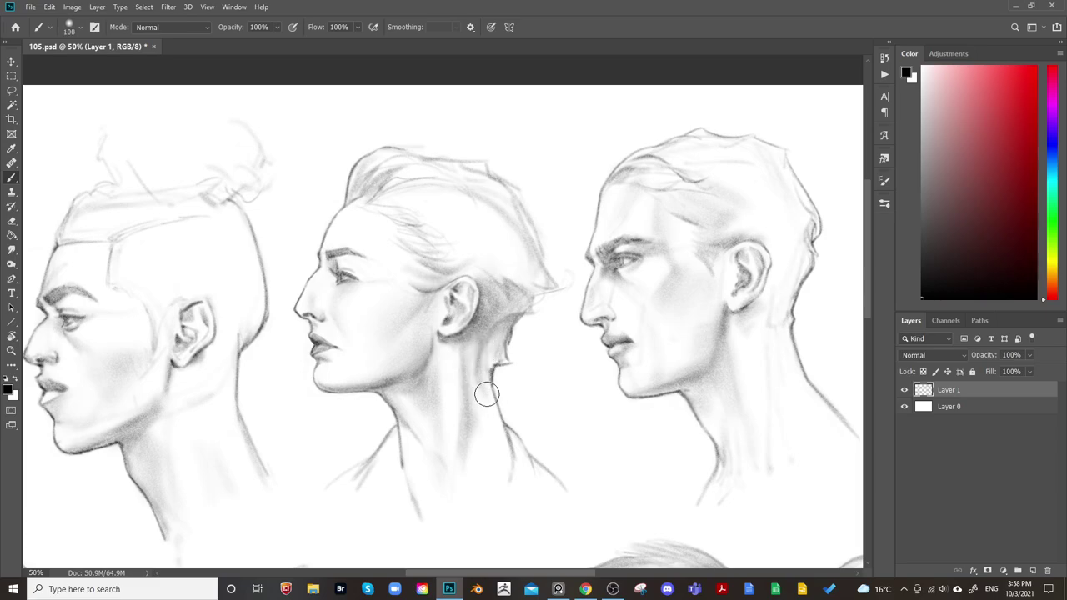
key(bracketright)
key(bracketright)
key(bracketright)
key(bracketright)
key(bracketright)
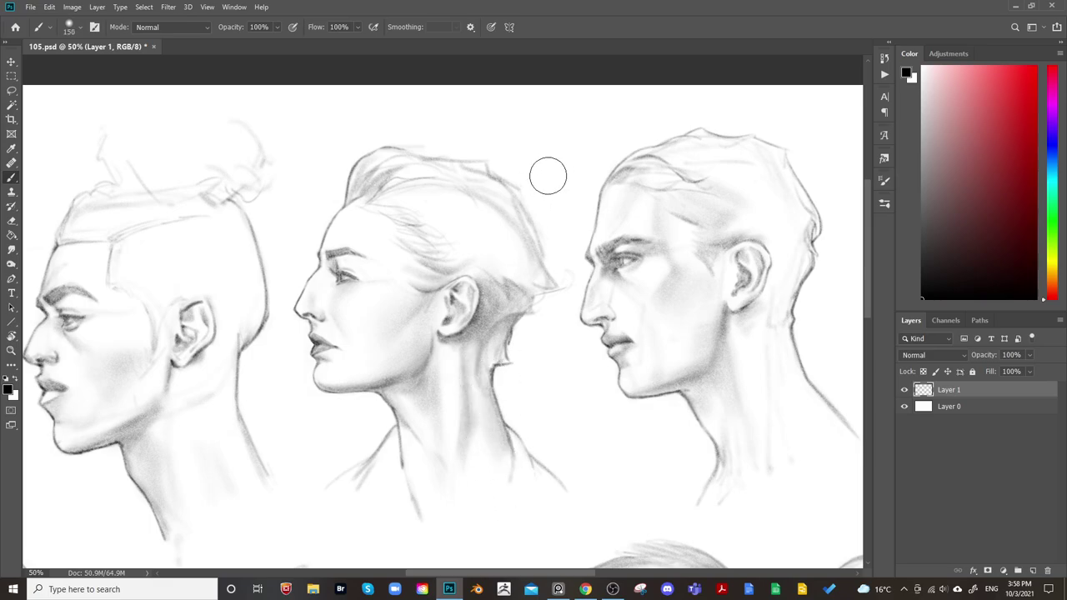
Refine the hair edge at the woman's nape with a soft brush of about 45 px
key(bracketleft)
key(bracketleft)
key(bracketleft)
key(bracketleft)
key(bracketleft)
key(bracketleft)
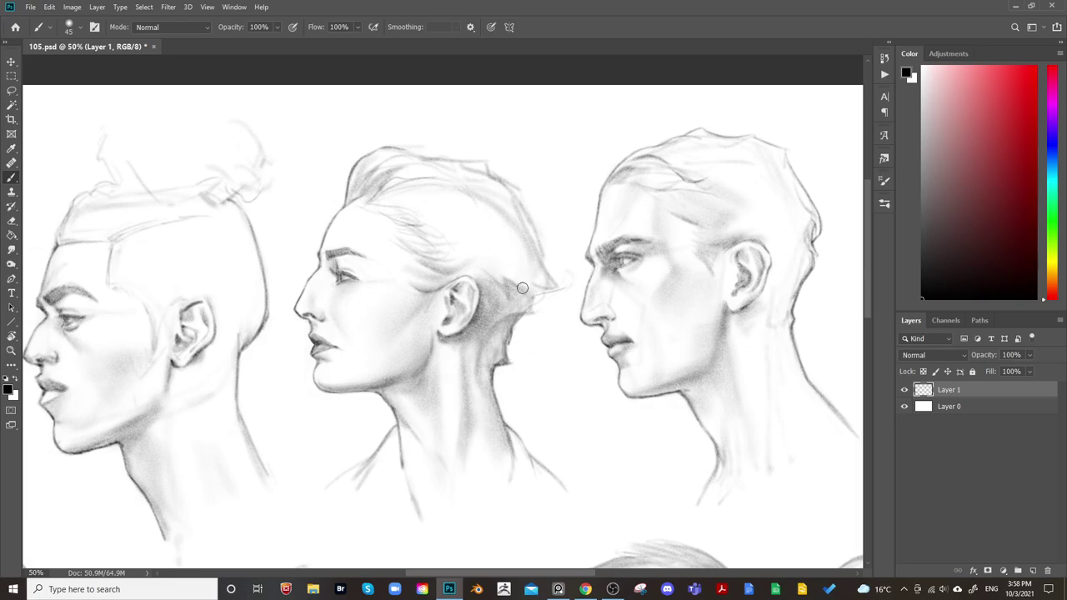
key(bracketright)
drag(498, 342, 507, 320)
key(bracketleft)
key(bracketleft)
key(bracketleft)
key(bracketleft)
Check the whole sheet of portraits in a horizontally mirrored view and restore its orientation
key(ctrl+minus)
key(ctrl+minus)
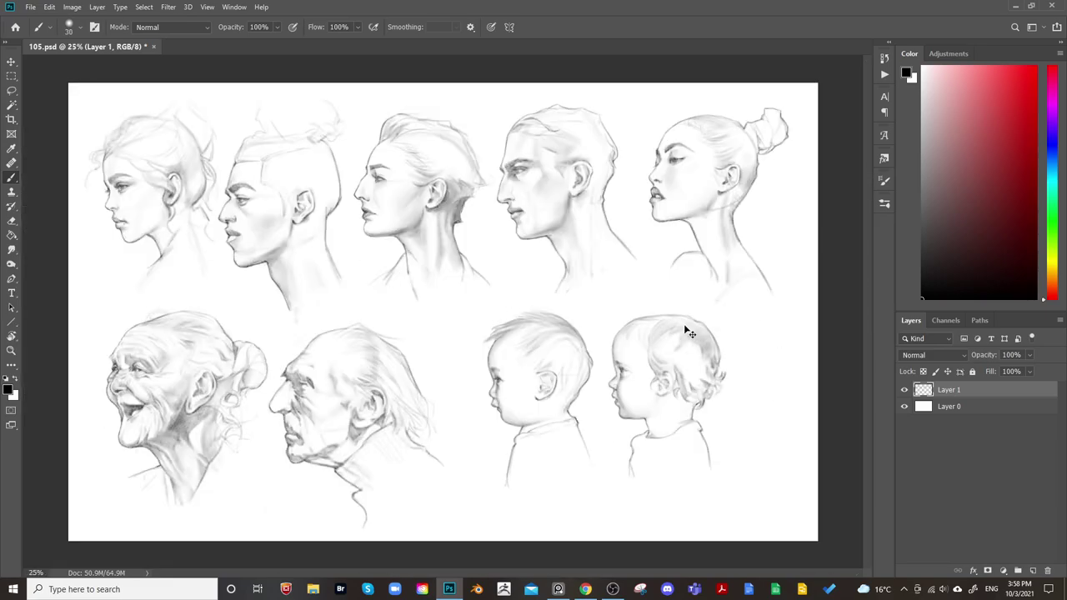
key(ctrl+shift+h)
key(ctrl+shift+h)
key(ctrl+plus)
key(ctrl+plus)
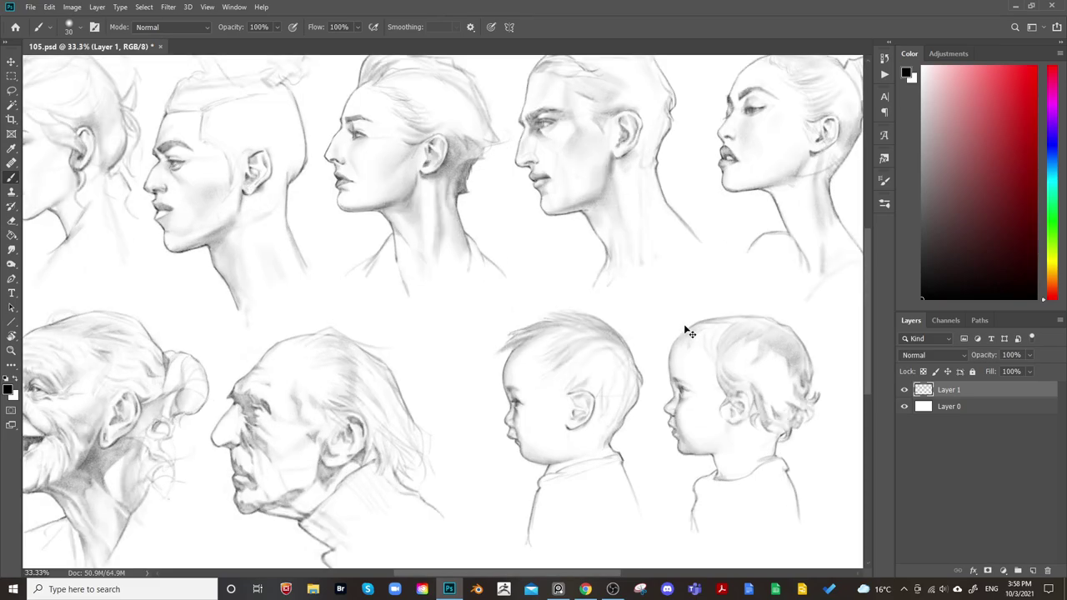
Lighten the shading on the woman's jaw just below and in front of her earlobe with the eraser
drag(365, 220, 518, 393)
key([)
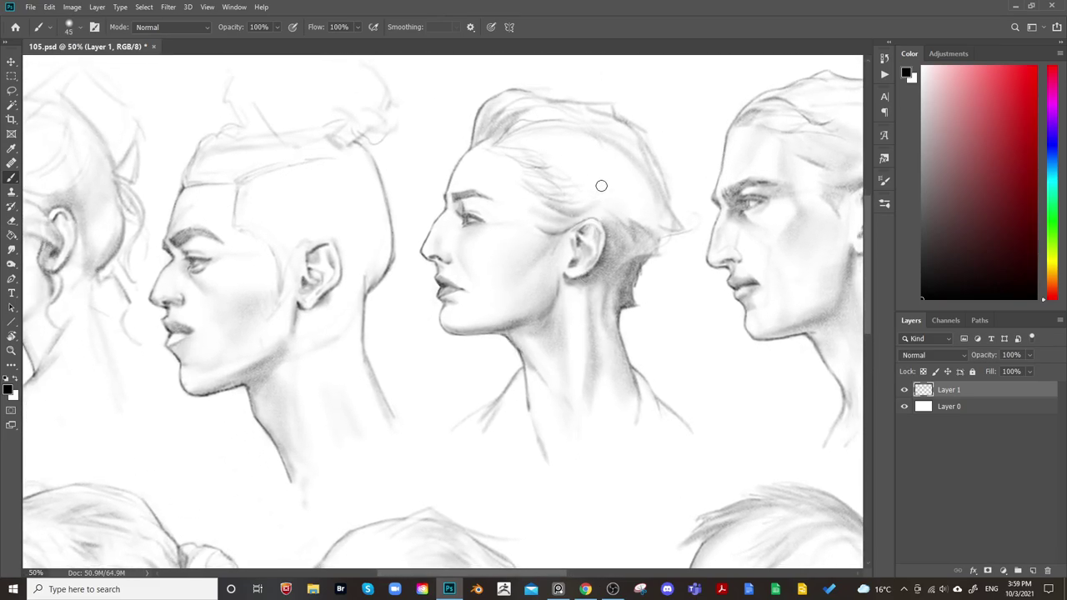
key(bracketright)
key(bracketright)
key(bracketright)
key(bracketright)
key(bracketright)
key(bracketleft)
key(bracketleft)
key(bracketleft)
key(bracketleft)
key(bracketleft)
key(e)
mouse_move(557, 275)
mouse_down()
mouse_move(555, 294)
mouse_move(560, 285)
mouse_up()
key(b)
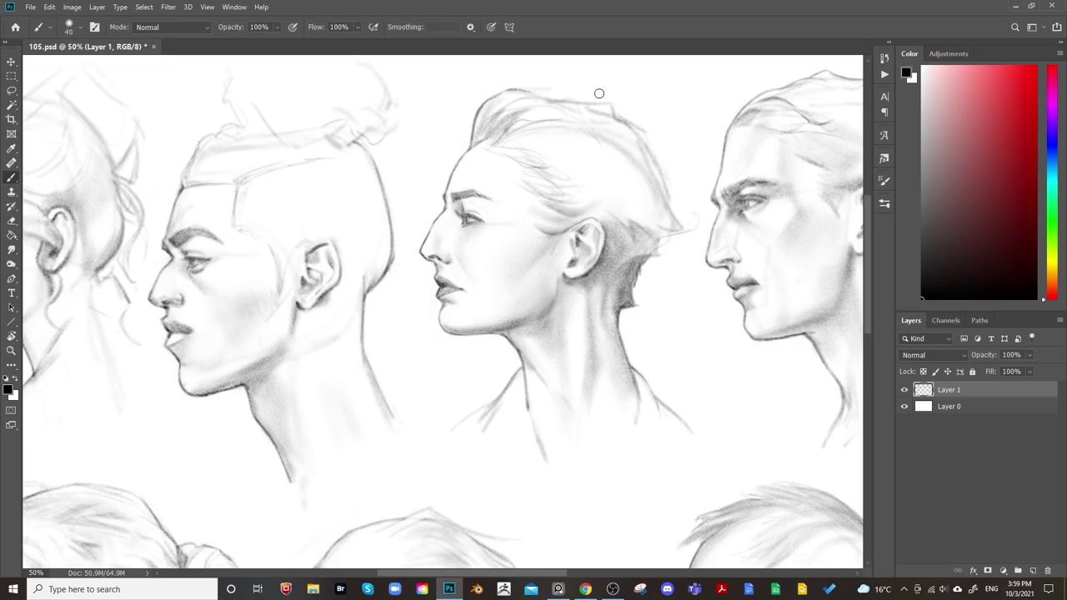
Softly build up the shading around the woman's jaw below the ear with a brush of up to 150 px
key(bracketright)
key(bracketright)
key(bracketright)
key(bracketright)
key(bracketright)
key(bracketright)
key(bracketright)
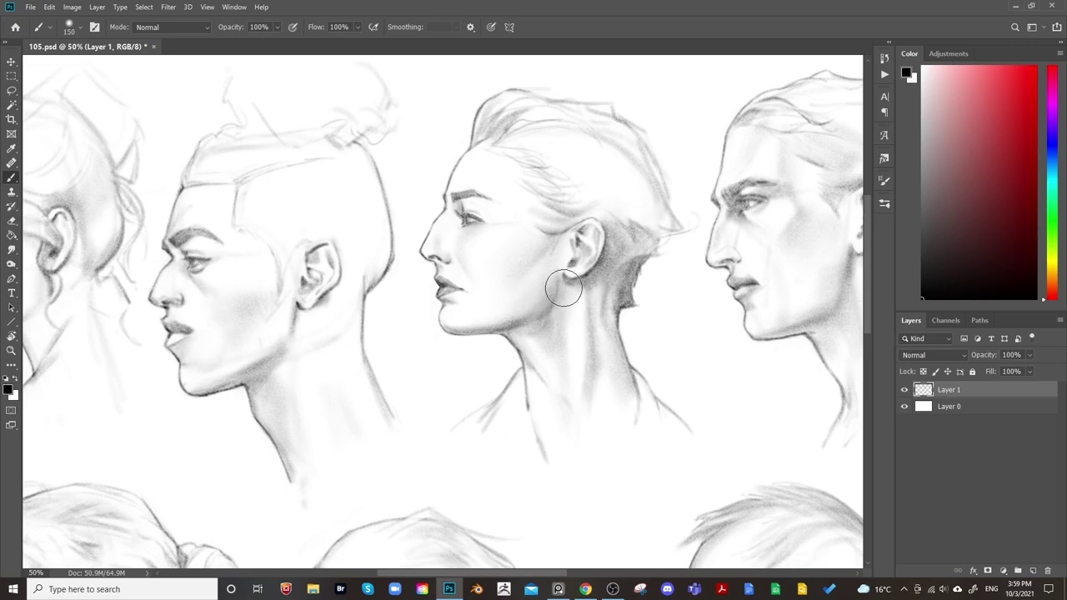
key(bracketleft)
key(bracketleft)
key(bracketleft)
key(bracketleft)
key(bracketleft)
key(bracketright)
key(bracketright)
key(bracketleft)
key(bracketright)
Lighten the hair at the woman's temple and her upper cheek with a 175 px, then 100 px eraser
key(e)
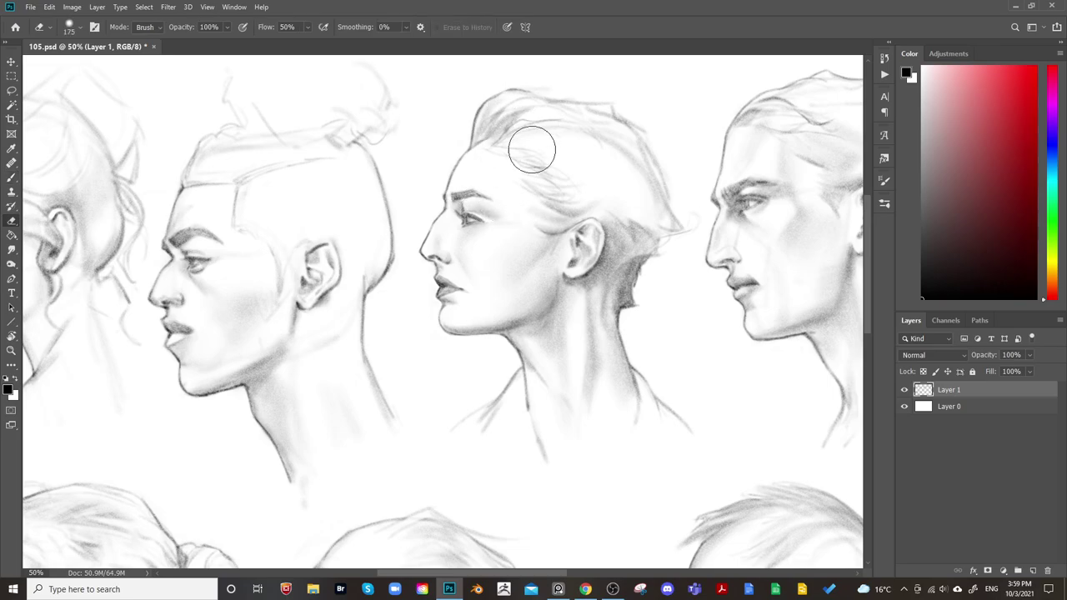
key(bracketleft)
key(bracketleft)
key(bracketleft)
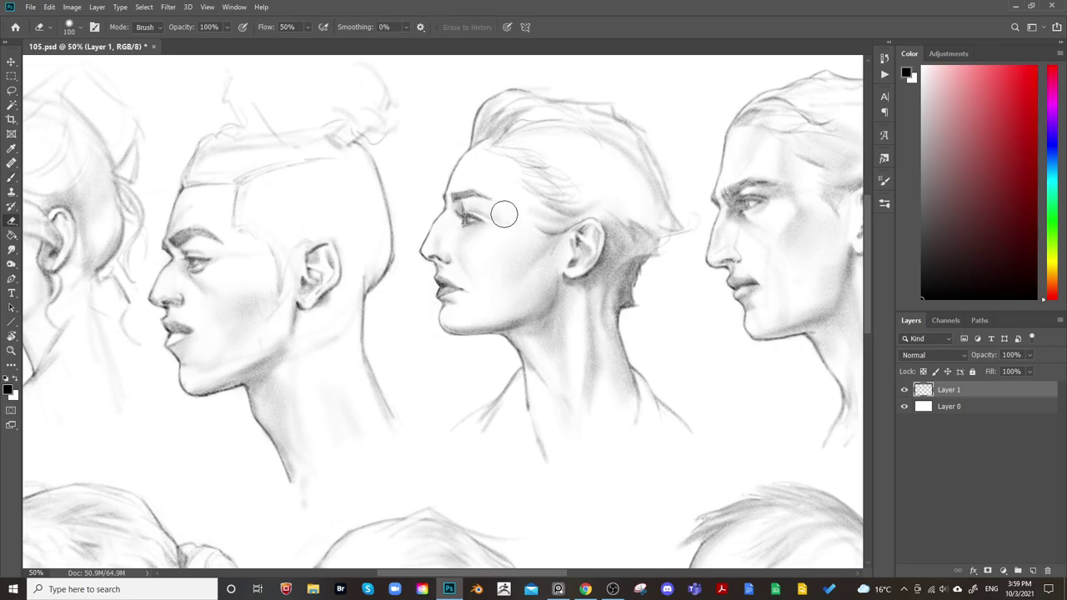
Clean up the woman's lips with a 15 px eraser and her forehead contour with a 40 px eraser
drag(659, 300, 691, 342)
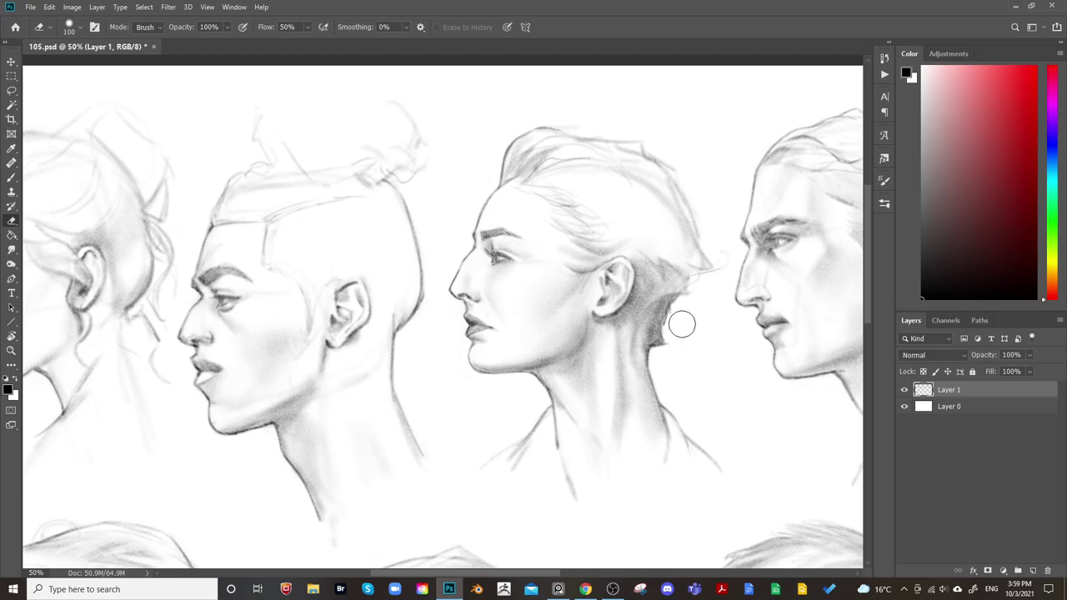
key(bracketleft)
key(bracketleft)
key(bracketleft)
key(bracketleft)
key(bracketleft)
key(bracketleft)
key(bracketleft)
key(bracketleft)
drag(592, 368, 703, 345)
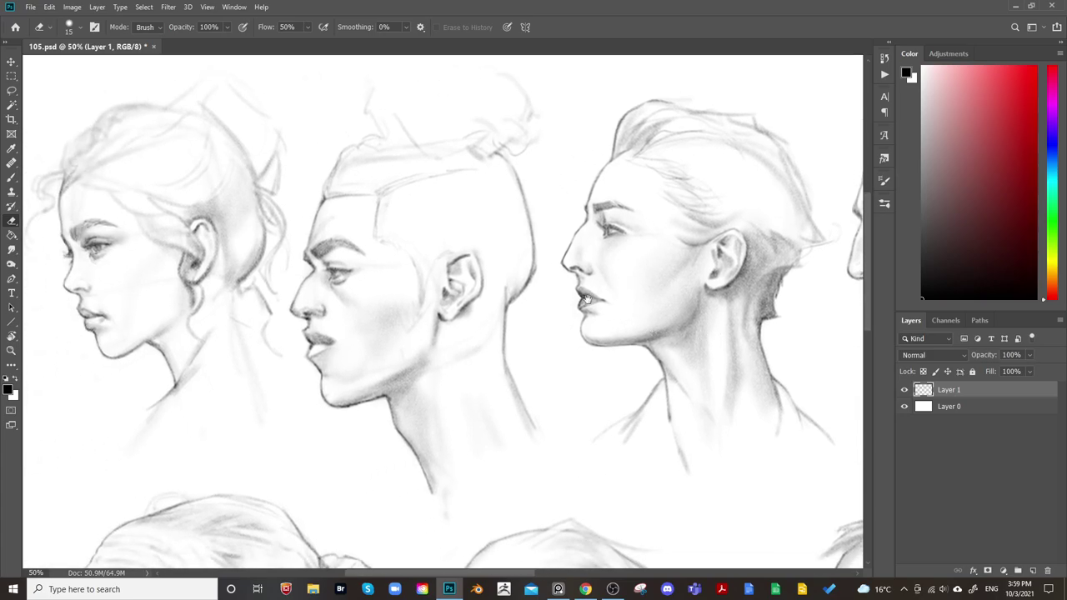
drag(589, 301, 563, 335)
key(bracketright)
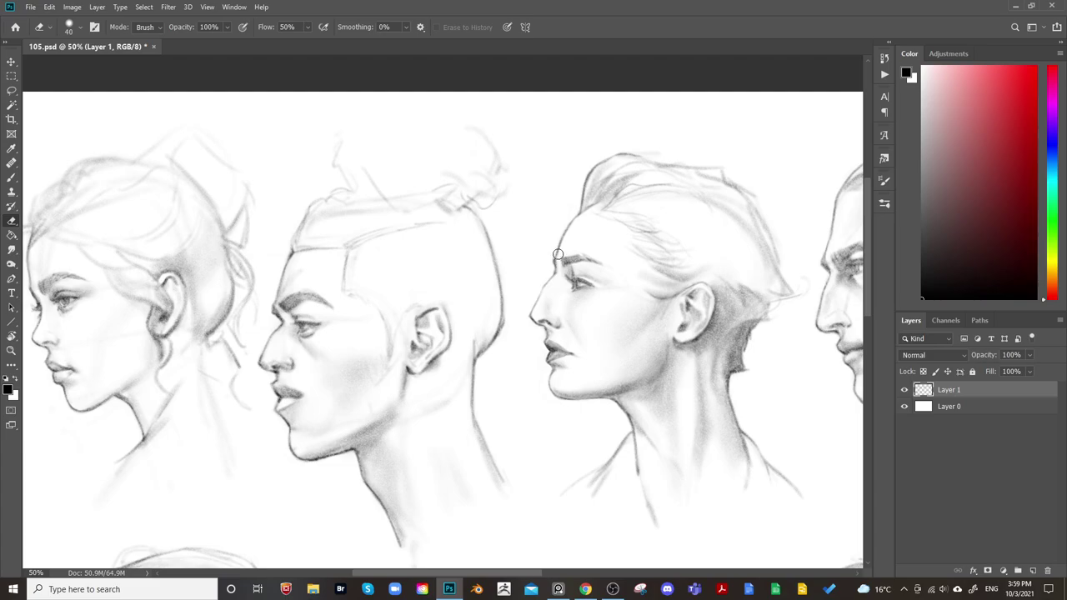
Review the mirrored full sheet with Layer 1 toggled off and on, and flip it back
key(ctrl+minus)
key(ctrl+minus)
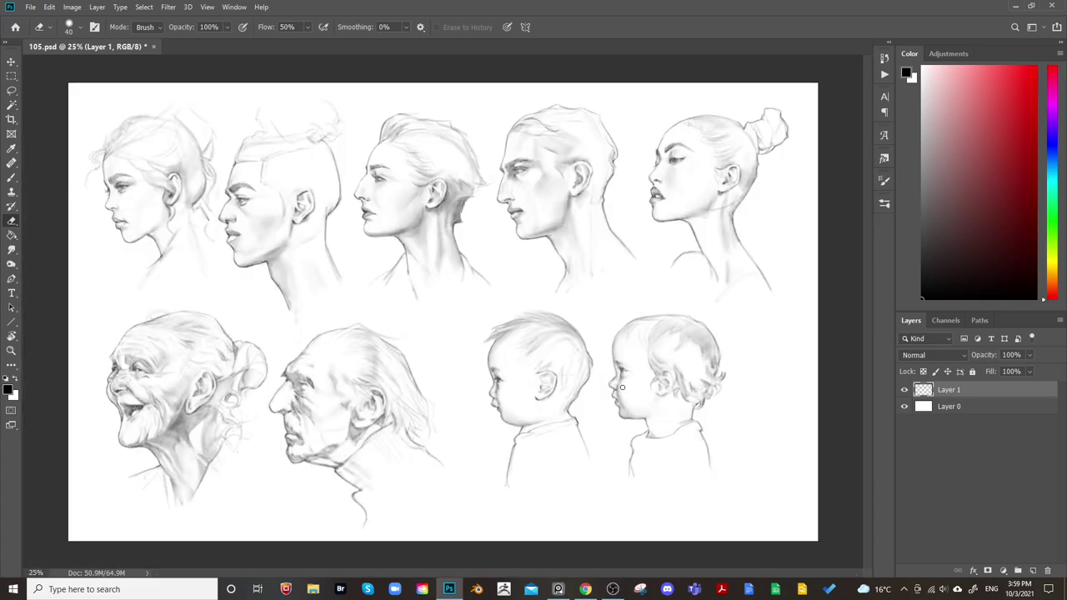
key(F2)
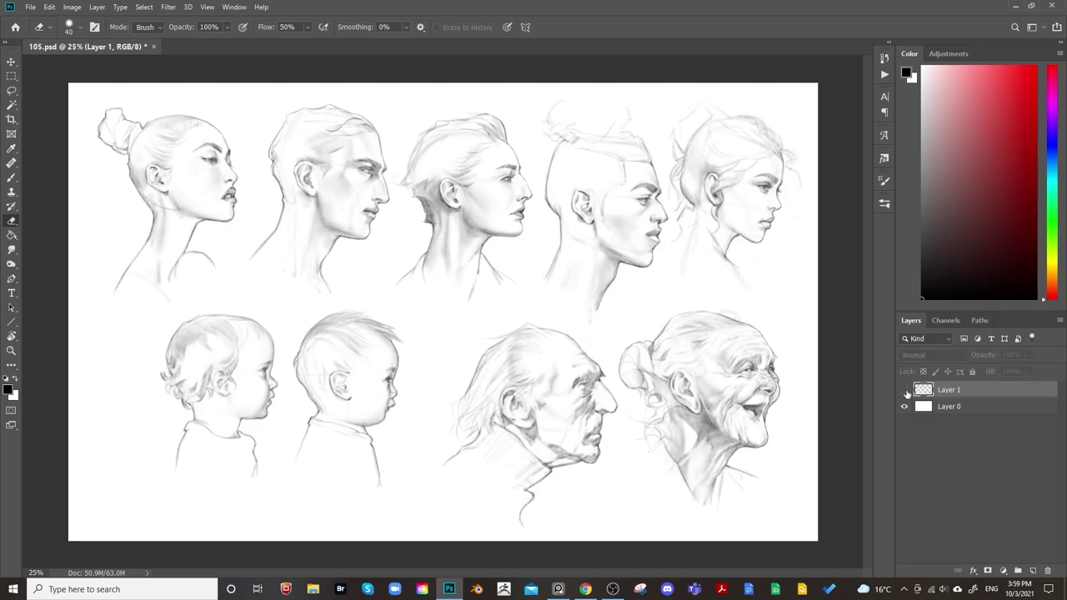
key(ctrl+shift+h)
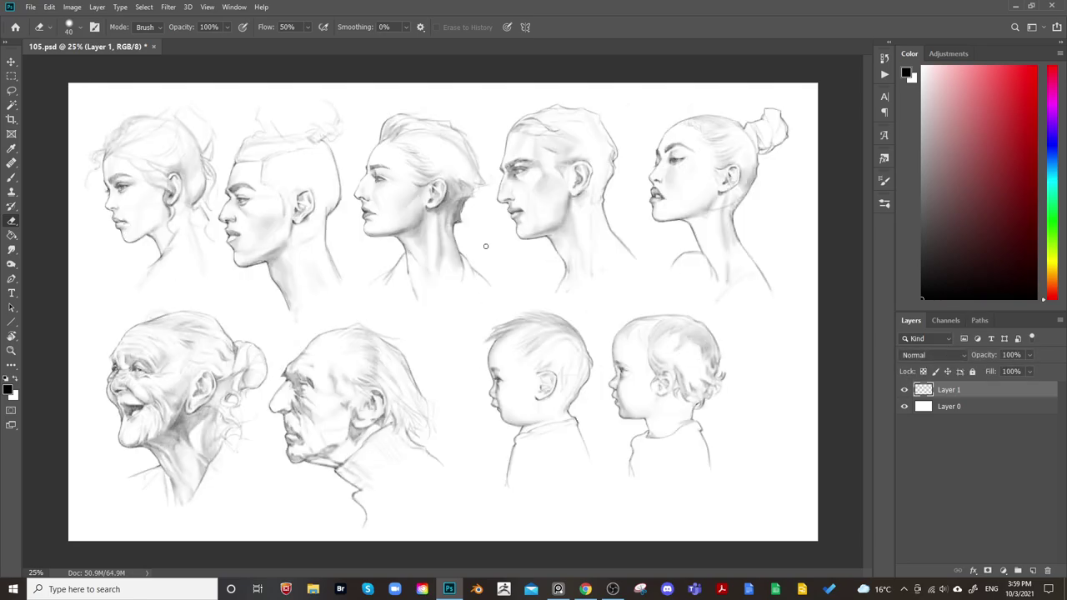
Clean stray tone from the white space around the upper-row portraits with an eraser of varied size, starting at 250 px
key(bracketright)
key(bracketright)
key(bracketright)
key(bracketright)
key(bracketright)
key(bracketright)
key(bracketright)
key(bracketright)
key(bracketright)
key(bracketright)
key(ctrl+plus)
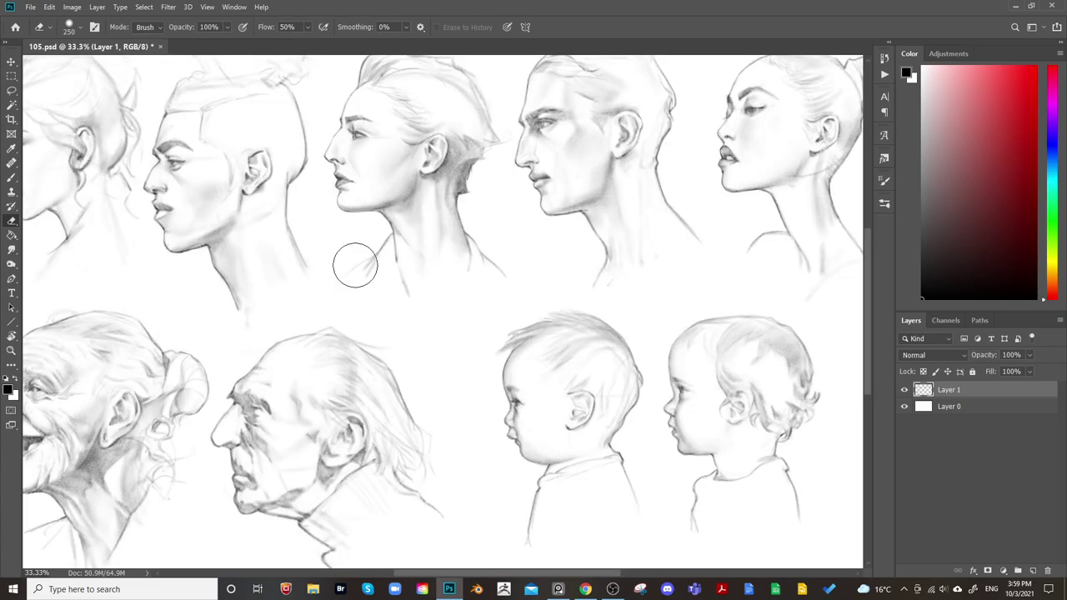
drag(355, 270, 549, 413)
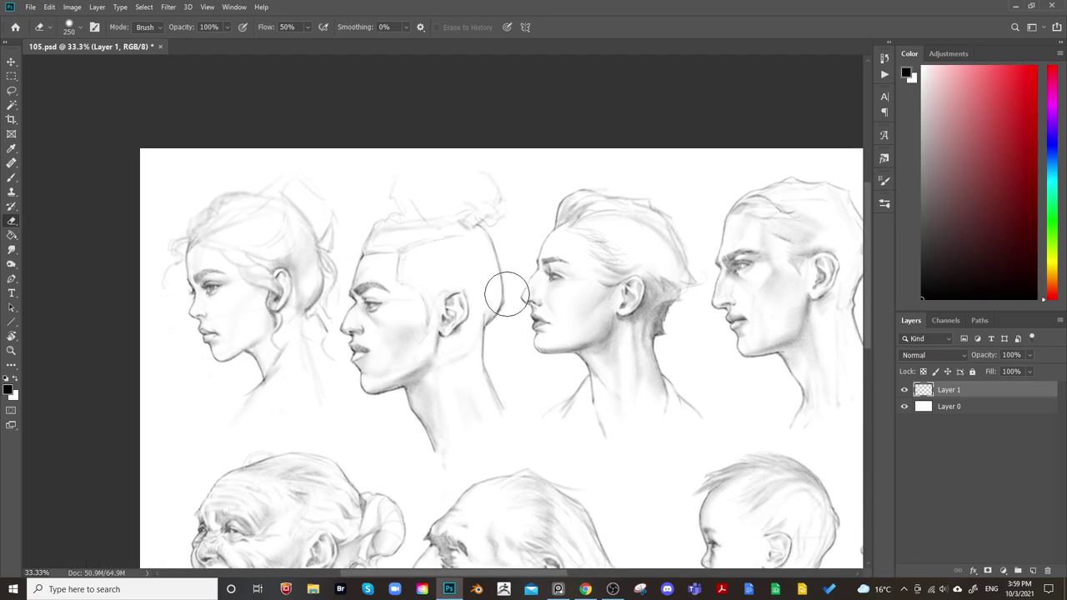
key(bracketright)
key(bracketright)
key(bracketright)
key(bracketright)
key(bracketright)
key(bracketright)
key(bracketright)
key(bracketright)
key(bracketright)
key(bracketleft)
key(bracketleft)
key(bracketleft)
key(bracketleft)
key(bracketleft)
key(bracketleft)
key(bracketleft)
key(bracketleft)
key(bracketleft)
key(bracketleft)
key(bracketleft)
key(bracketleft)
key(bracketright)
key(bracketright)
Shade the top section of hair on the man with the undercut, using a 150 px brush
key(b)
key(ctrl+plus)
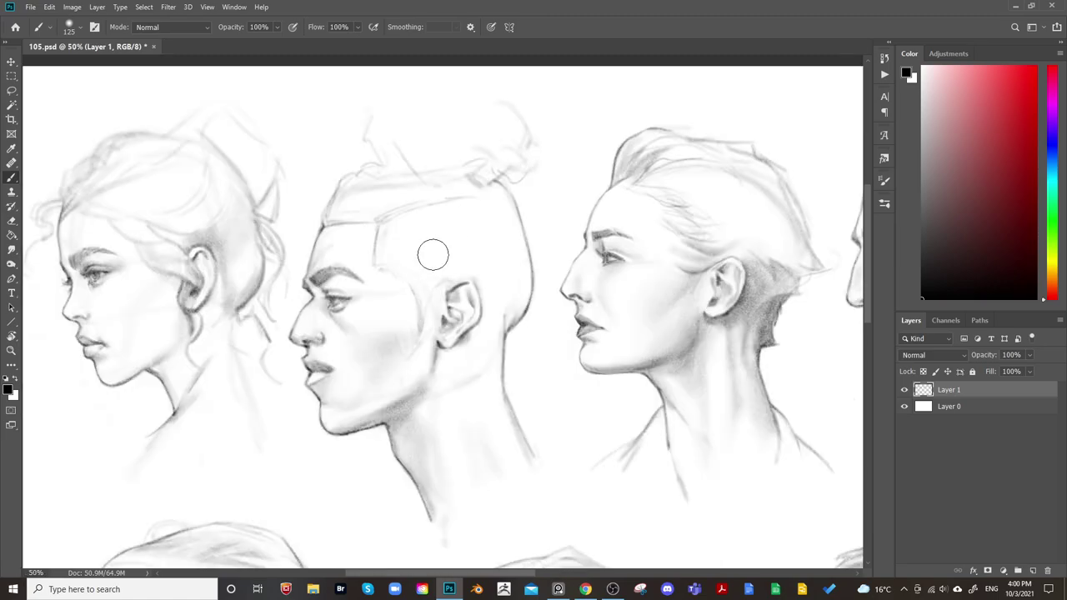
drag(412, 292, 487, 351)
key(bracketleft)
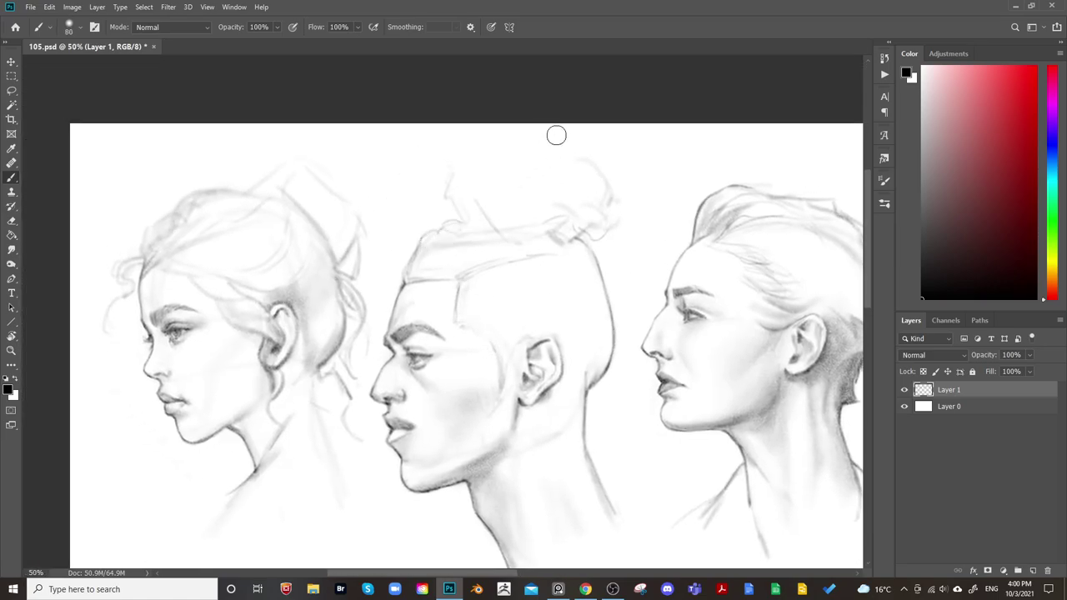
key(bracketright)
key(bracketright)
mouse_move(442, 252)
mouse_down()
mouse_move(448, 239)
mouse_move(550, 233)
mouse_move(430, 258)
mouse_move(473, 257)
mouse_up()
drag(550, 237, 578, 245)
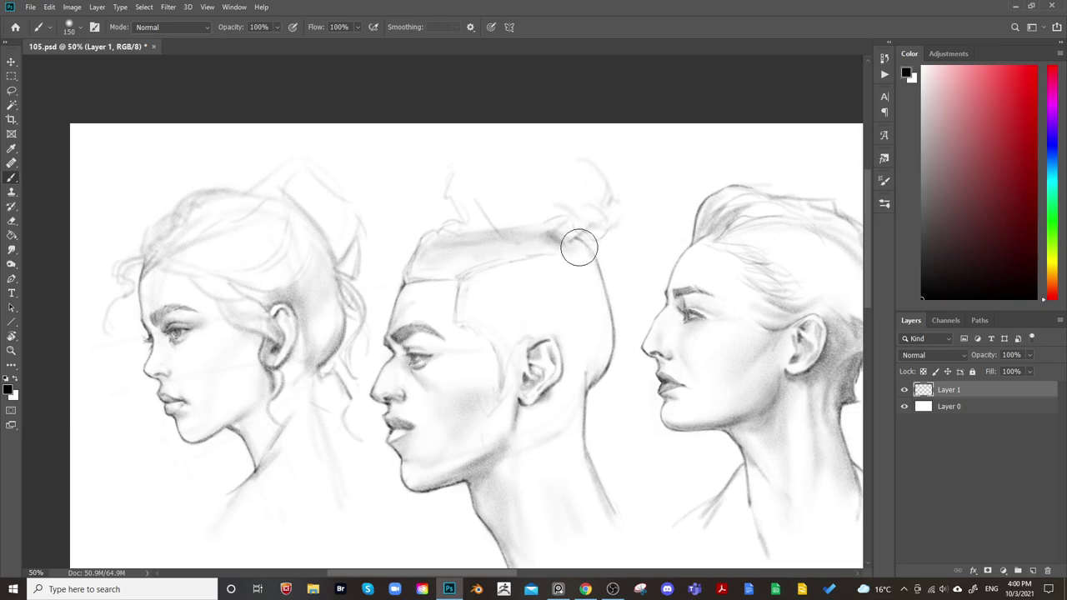
Darken the man's hair toward the tied knot at the back of his crown, varying the brush up to 150 px
key(bracketleft)
key(bracketleft)
key(bracketleft)
key(bracketleft)
key(bracketleft)
key(bracketright)
key(bracketright)
key(bracketright)
key(bracketright)
key(bracketright)
key(bracketright)
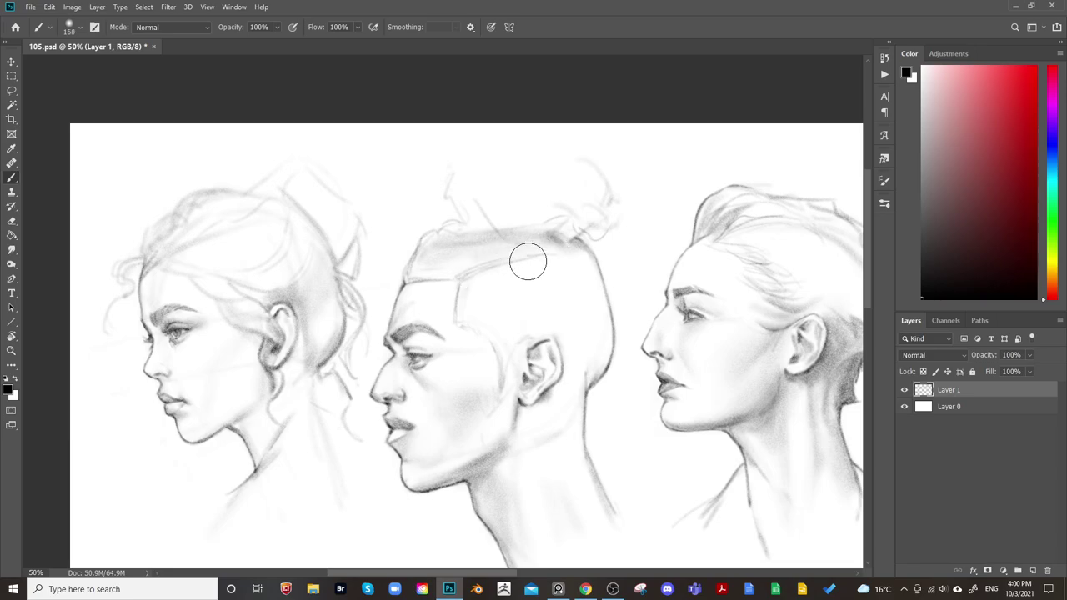
Shade the man's shaved side from the temple hairline backward with a 125 px brush, enlarged to 250 px
key(bracketleft)
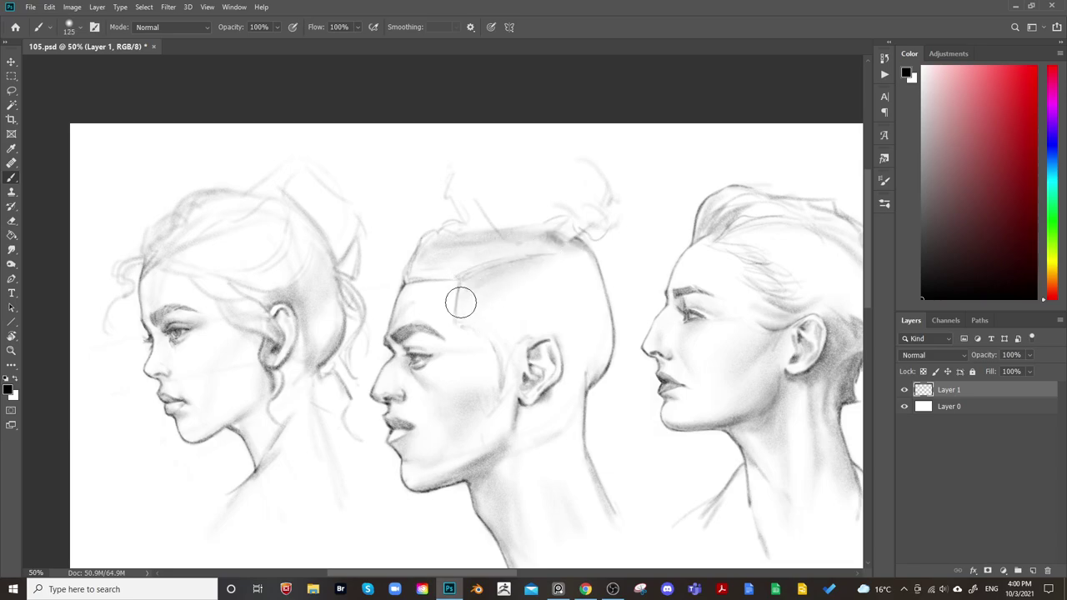
key(bracketright)
key(bracketright)
key(bracketright)
key(bracketright)
mouse_move(484, 286)
mouse_down()
mouse_move(477, 322)
mouse_move(503, 296)
mouse_up()
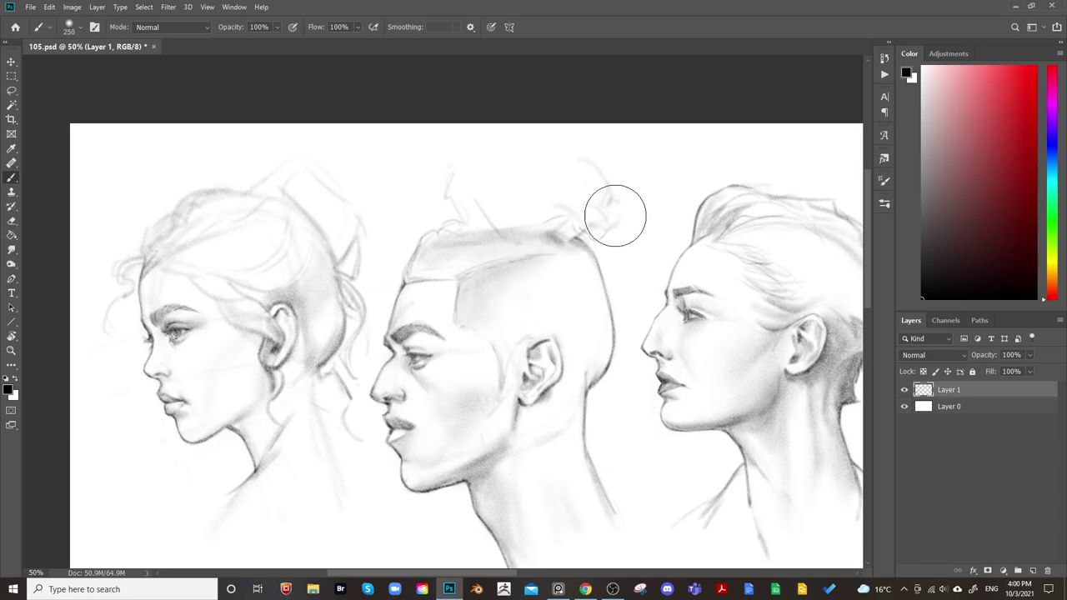
Deepen the tone of the man's top hair above the forehead and parting with an 80 px brush, reduced to 60 px
key(bracketleft)
key(bracketleft)
key(bracketleft)
key(bracketleft)
key(bracketleft)
key(bracketleft)
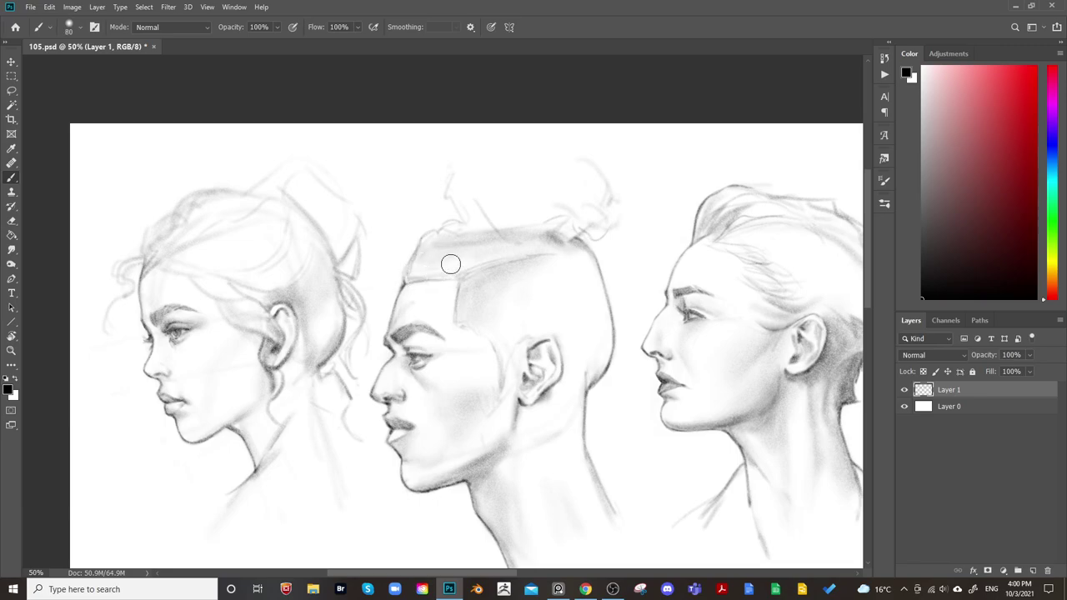
drag(430, 267, 487, 261)
key(bracketleft)
key(bracketleft)
key(bracketleft)
key(bracketleft)
key(bracketleft)
key(bracketleft)
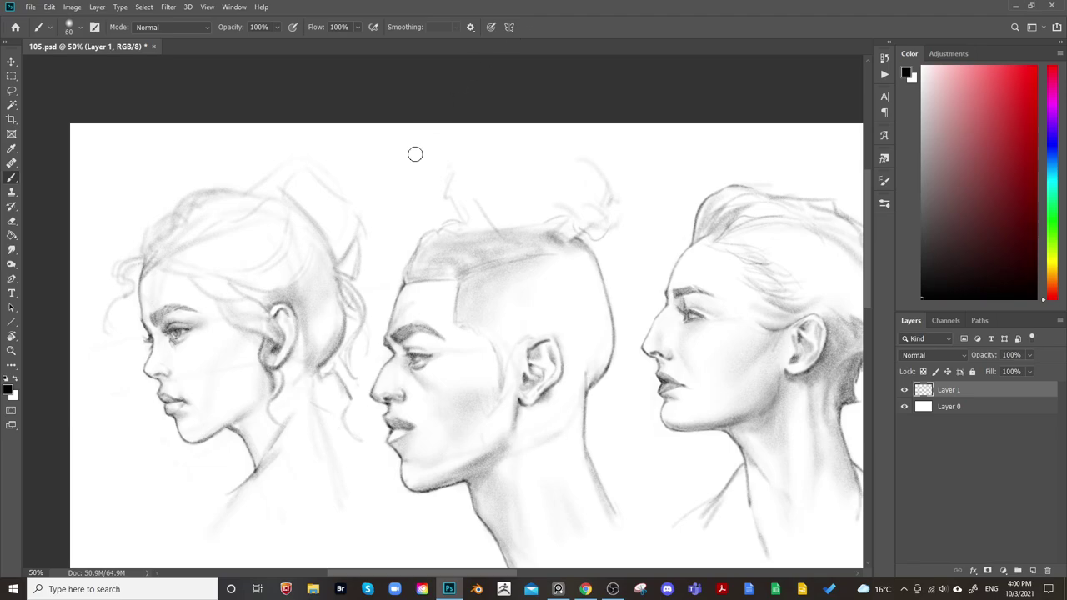
Soften the man's forehead hairline and the front of his hair with an eraser of about 70 px
key(e)
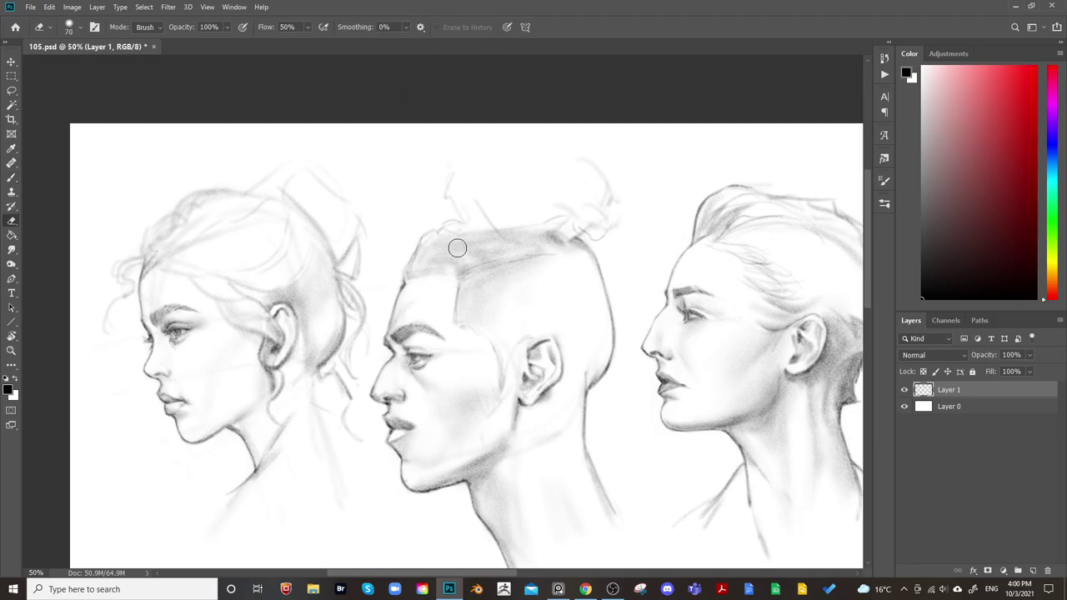
key(bracketleft)
key(bracketleft)
key(bracketleft)
key(bracketleft)
key(bracketright)
key(bracketright)
key(bracketright)
key(bracketright)
Clean up the front contour and temple edge of the man's hair with a 35 px eraser and return to the brush
mouse_move(635, 200)
mouse_down()
mouse_move(655, 189)
mouse_move(663, 212)
mouse_up()
key(bracketleft)
key(bracketleft)
key(bracketleft)
key(bracketleft)
key(bracketleft)
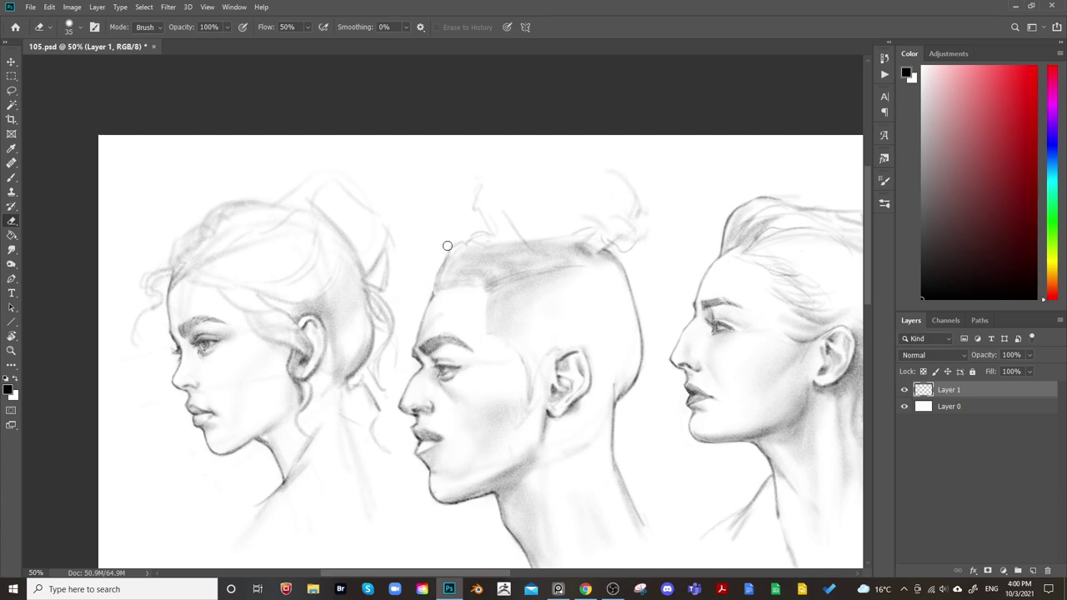
scroll(608, 240, down, 1)
scroll(608, 240, left, 1)
key(b)
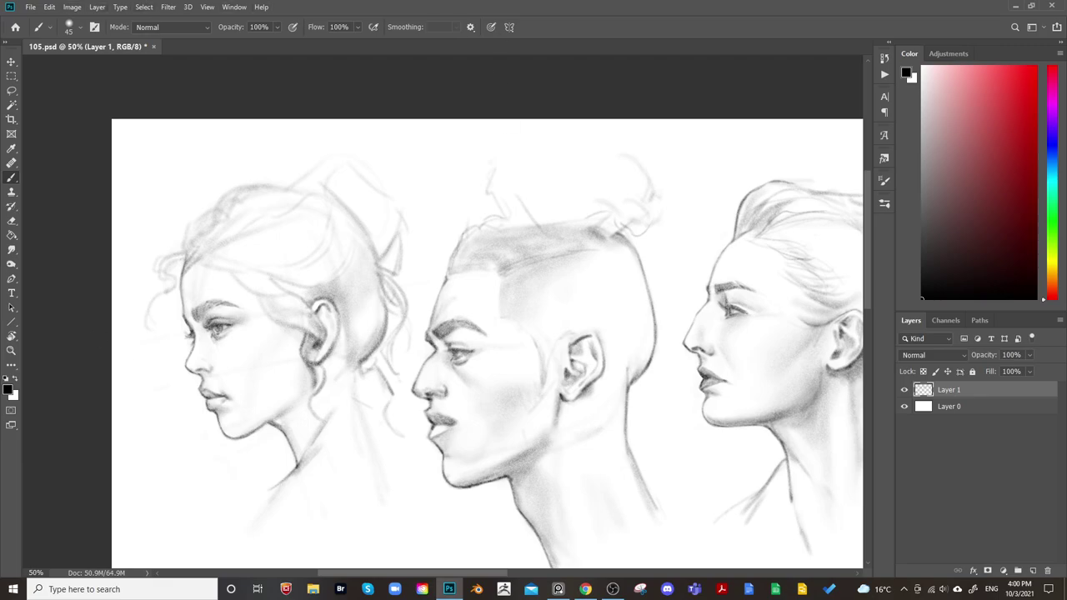
Deepen the shading between the man's eyebrow and upper eyelid with a brush of about 60 px
key(bracketright)
key(bracketright)
key(bracketright)
key(bracketright)
key(bracketleft)
key(bracketleft)
key(bracketleft)
drag(460, 337, 476, 334)
key(bracketleft)
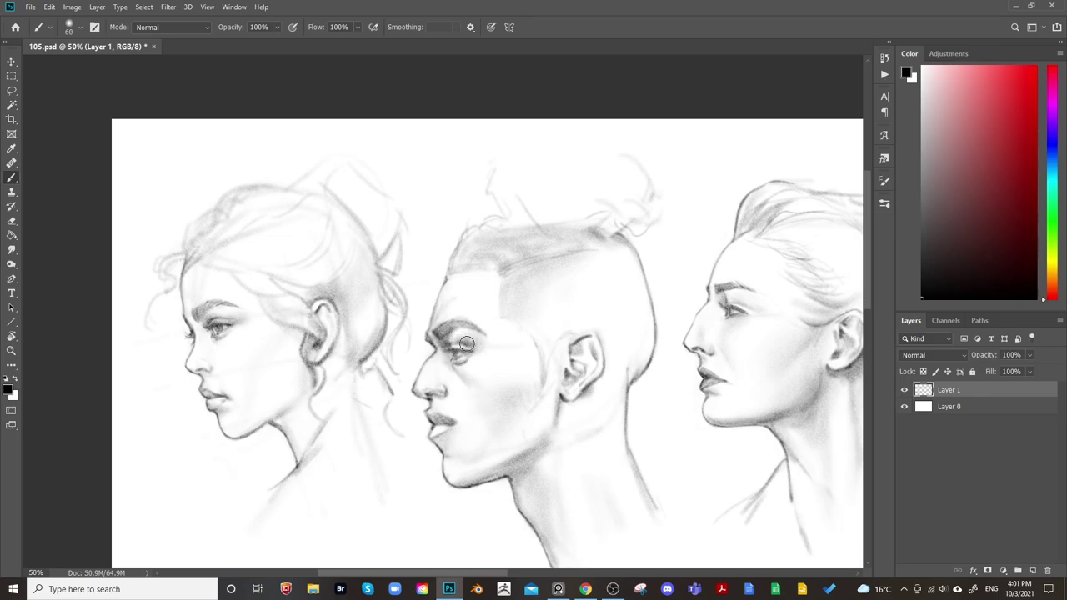
Shade the man's eye socket and the inner corner beside the nose bridge with a brush of up to 90 px
key(bracketleft)
key(bracketleft)
key(bracketleft)
key(bracketleft)
key(bracketleft)
key(bracketright)
key(bracketright)
key(bracketright)
key(bracketright)
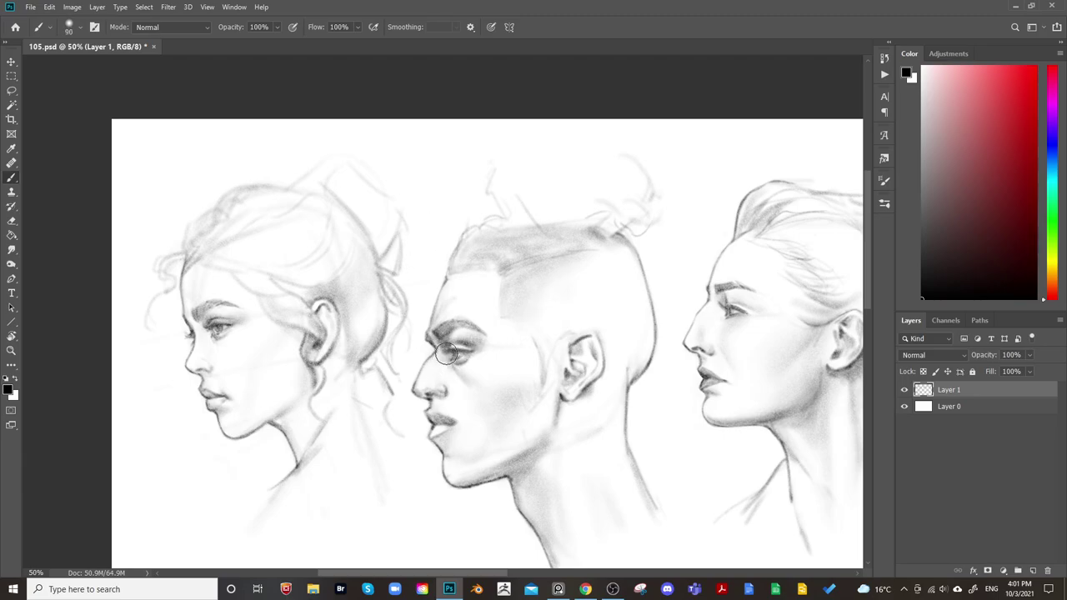
Darken the tones around the man's nostril and upper lip with a 90 px brush
key(bracketright)
key(bracketleft)
key(bracketleft)
key(bracketleft)
key(bracketleft)
key(bracketright)
key(bracketright)
key(bracketleft)
key(bracketleft)
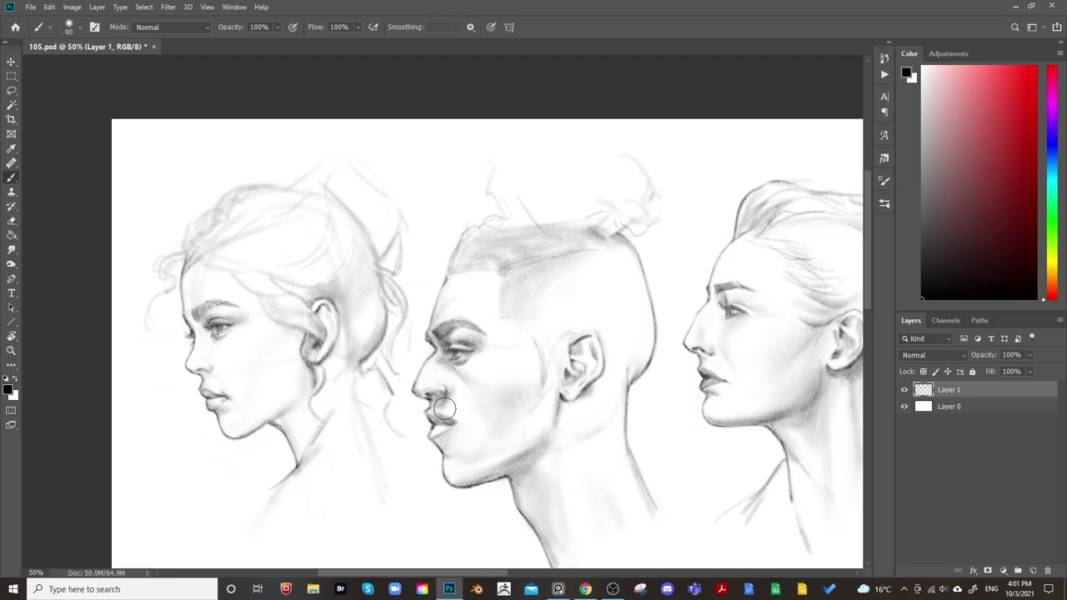
Shade the man's cheek beside the nose with a 150 px brush and the corner of his mouth at 90 px
key(bracketleft)
key(bracketleft)
key(bracketright)
key(bracketright)
key(bracketright)
key(bracketright)
key(bracketright)
key(bracketright)
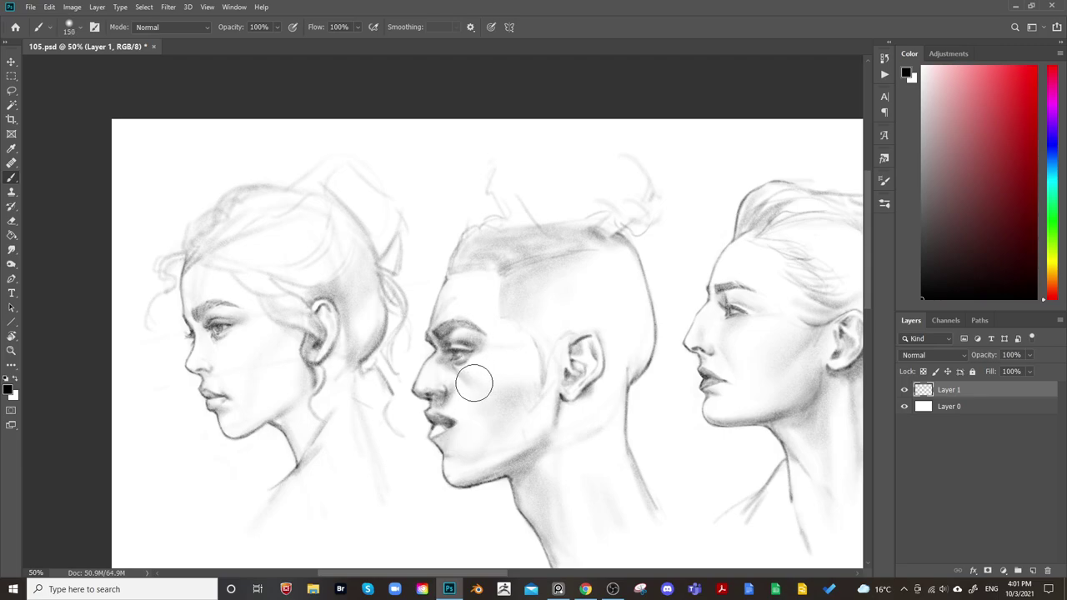
key(bracketleft)
key(bracketleft)
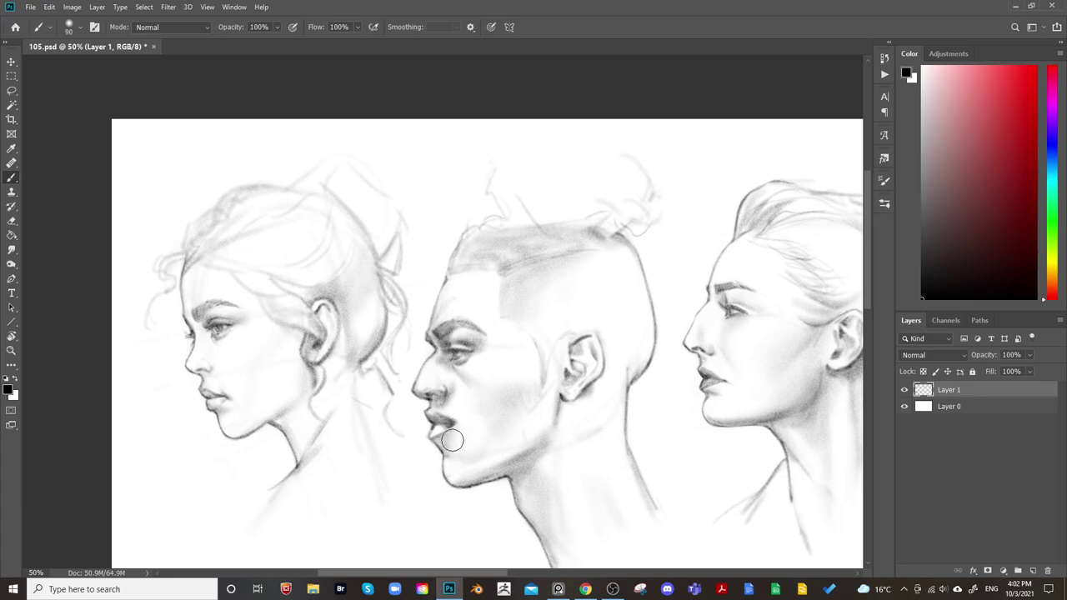
Build up soft tone on the man's lower cheek behind the mouth with a 150 px brush, enlarged to 200 px
key(bracketright)
key(bracketright)
key(bracketright)
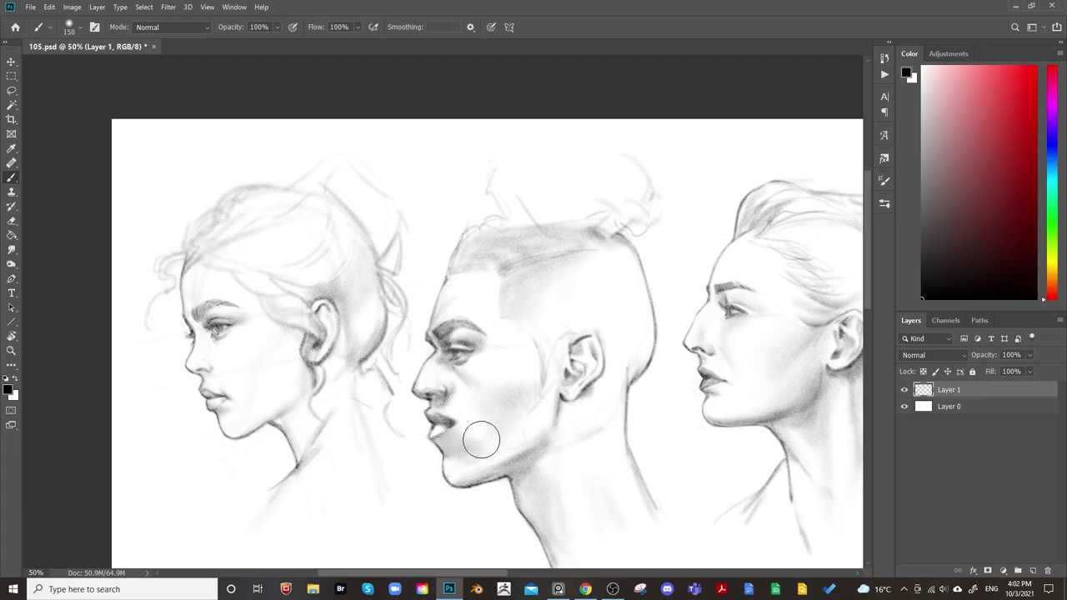
key(bracketright)
mouse_move(486, 419)
mouse_down()
mouse_move(526, 389)
mouse_move(534, 353)
mouse_move(467, 454)
mouse_up()
key(bracketright)
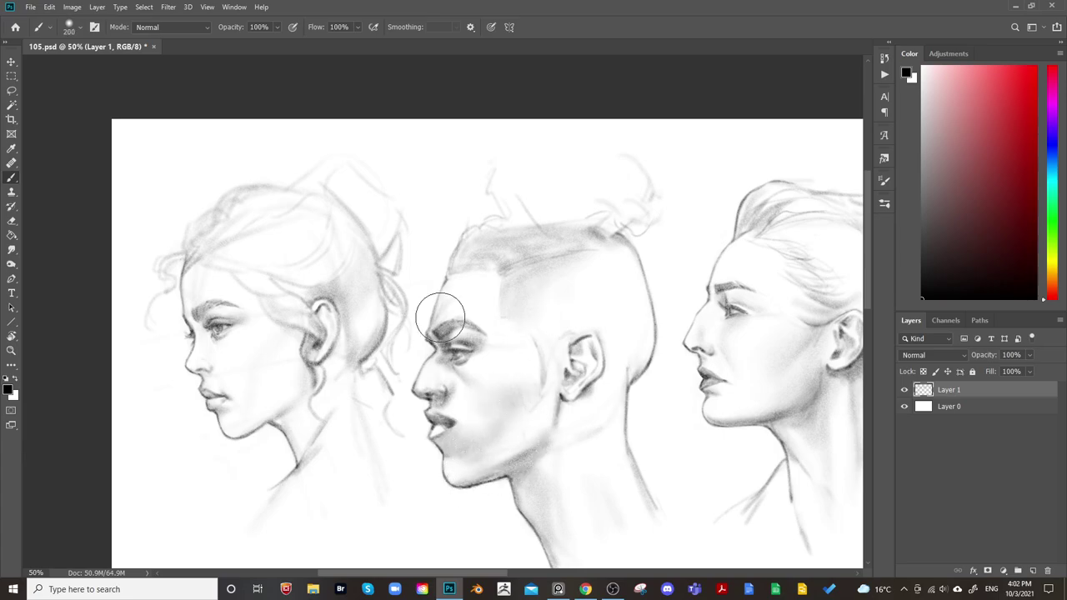
Shade the man's chin and jaw with a smaller brush and extend the tone toward the ear at 100 px
key(bracketleft)
key(bracketleft)
key(bracketleft)
key(bracketleft)
key(bracketleft)
key(bracketleft)
key(bracketleft)
key(bracketleft)
mouse_move(471, 480)
mouse_down()
mouse_move(450, 467)
mouse_move(519, 442)
mouse_up()
key(bracketright)
key(bracketright)
key(bracketright)
key(bracketright)
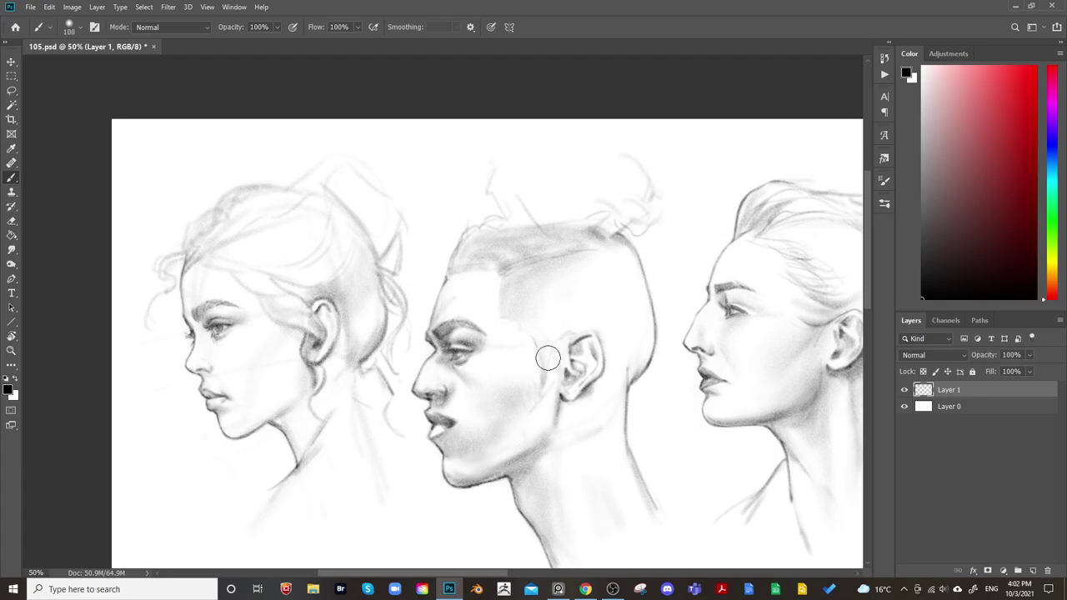
Clean up the contour below the man's lower lip with a 45 px eraser
key(bracketleft)
key(bracketleft)
key(bracketleft)
key(e)
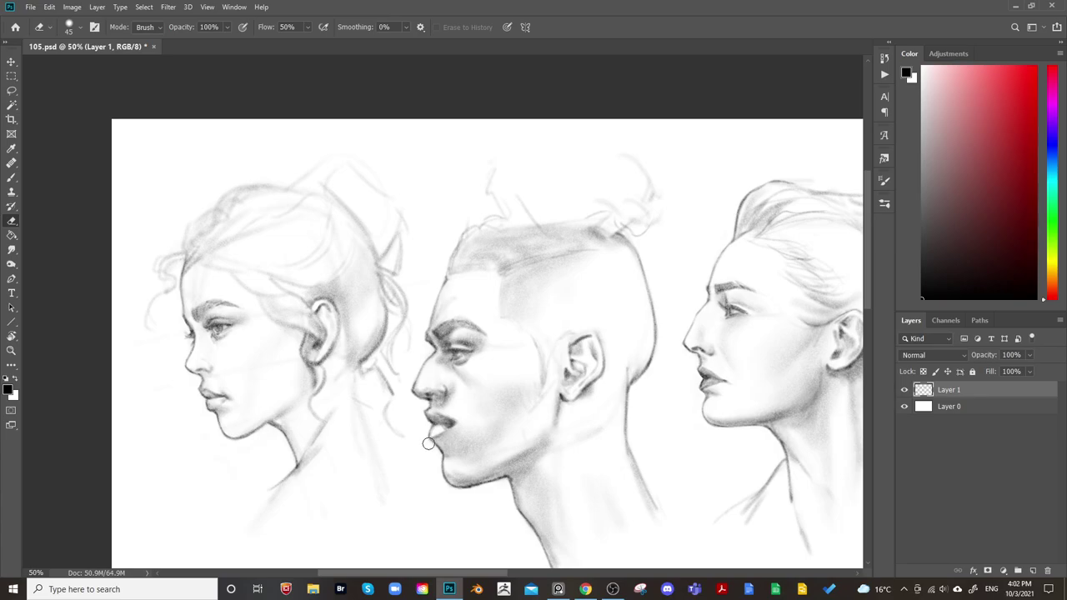
mouse_move(626, 329)
mouse_down()
mouse_move(595, 295)
mouse_move(615, 326)
mouse_up()
Deepen the shading along the man's jaw and rear cheek, enlarging the brush to 250 px
key(b)
key(bracketright)
key(bracketright)
key(bracketright)
key(bracketright)
key(bracketright)
key(bracketright)
key(bracketright)
key(bracketright)
key(bracketright)
key(bracketright)
key(bracketright)
key(bracketright)
key(bracketright)
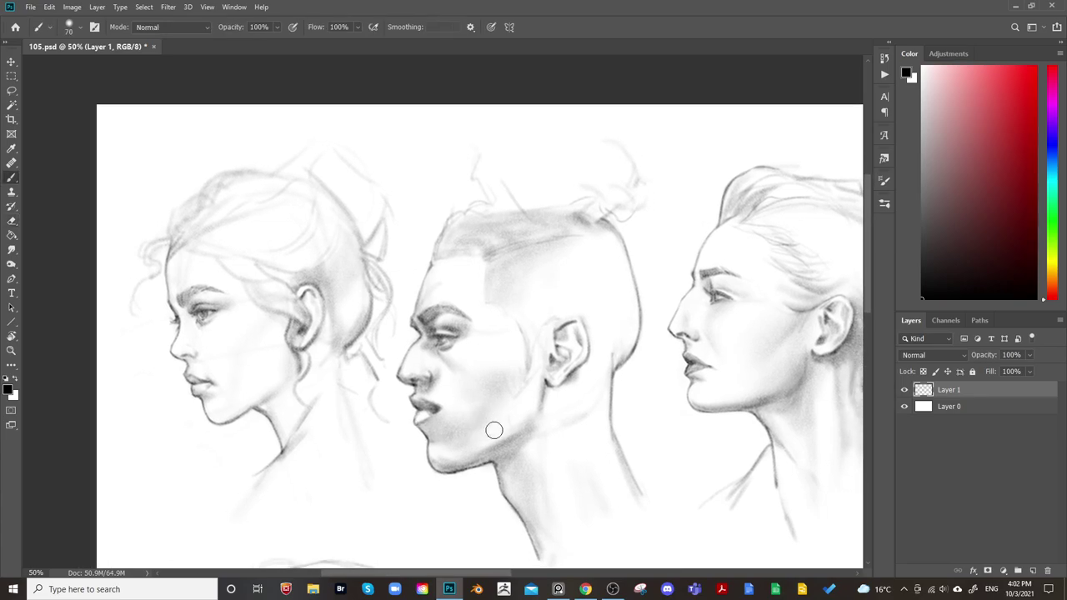
key(bracketright)
key(bracketright)
mouse_move(510, 433)
mouse_down()
mouse_move(542, 402)
mouse_move(507, 393)
mouse_move(496, 428)
mouse_move(512, 428)
mouse_move(536, 394)
mouse_move(531, 422)
mouse_up()
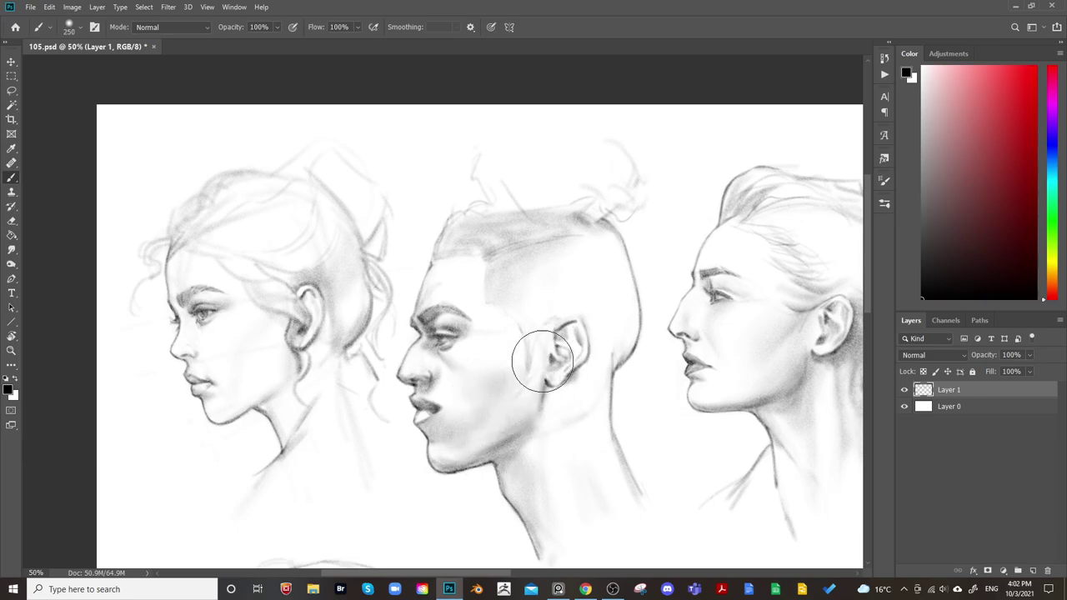
Darken the hollow of the man's cheek up toward the ear with a 200 to 250 px brush
drag(536, 248, 491, 288)
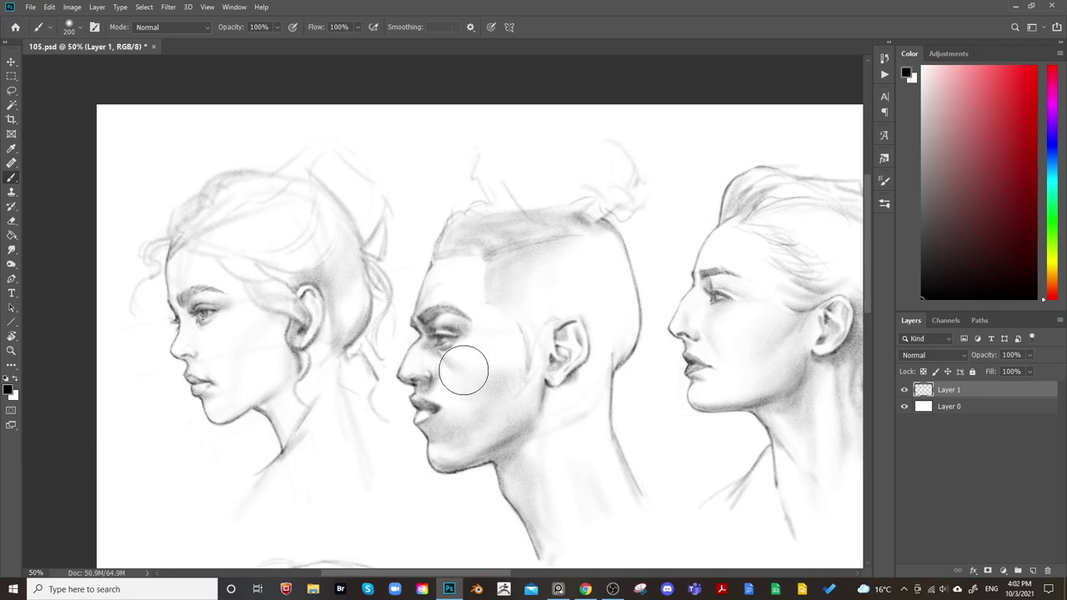
mouse_move(465, 370)
mouse_down()
mouse_move(468, 386)
mouse_move(499, 371)
mouse_move(465, 378)
mouse_up()
key(bracketright)
key(bracketright)
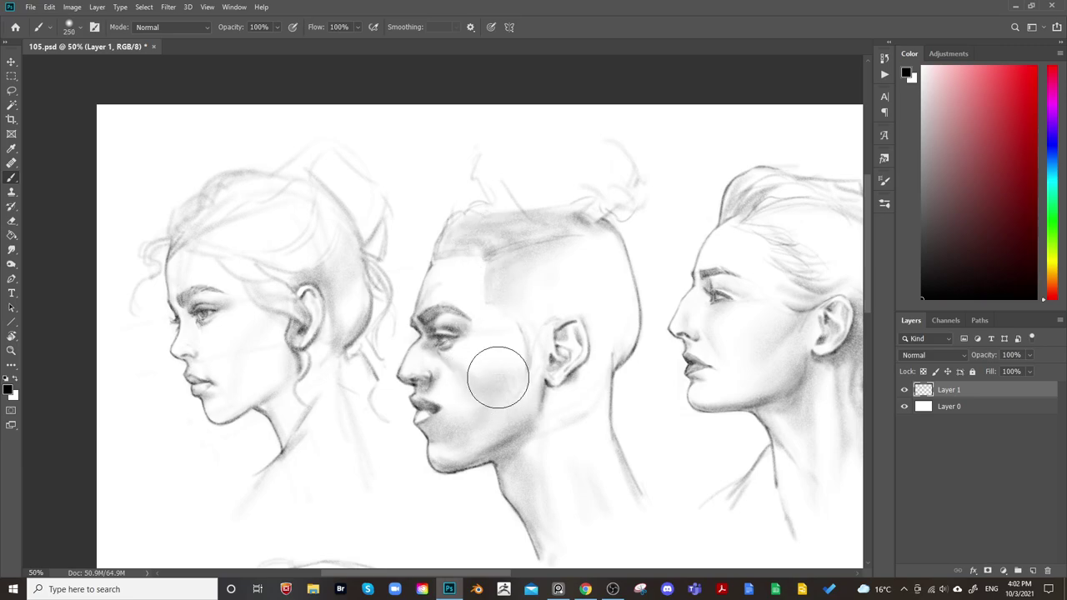
key(bracketleft)
key(bracketleft)
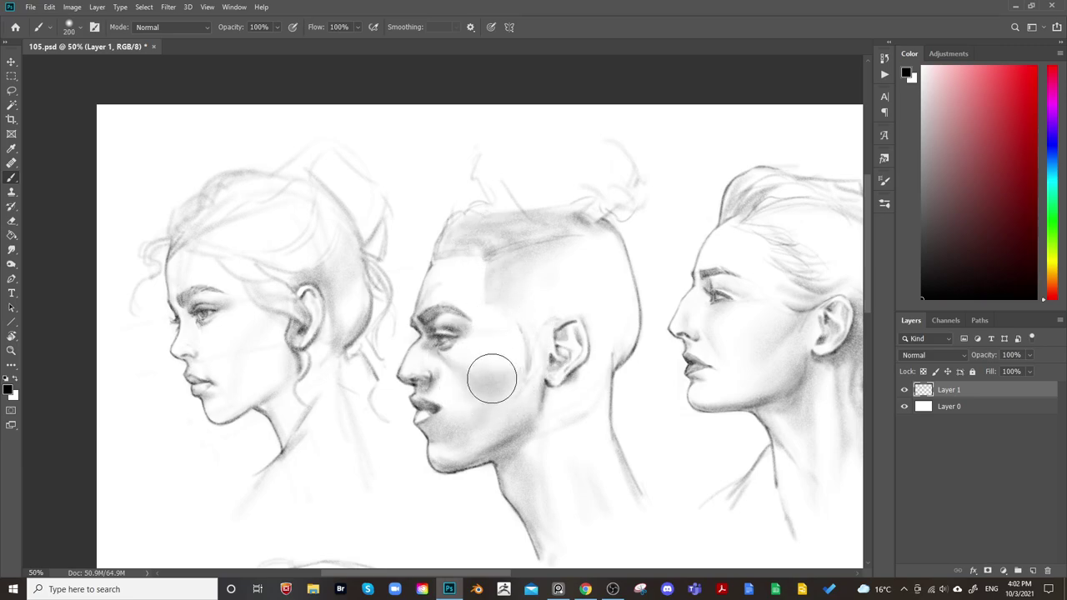
drag(491, 380, 524, 347)
key(bracketright)
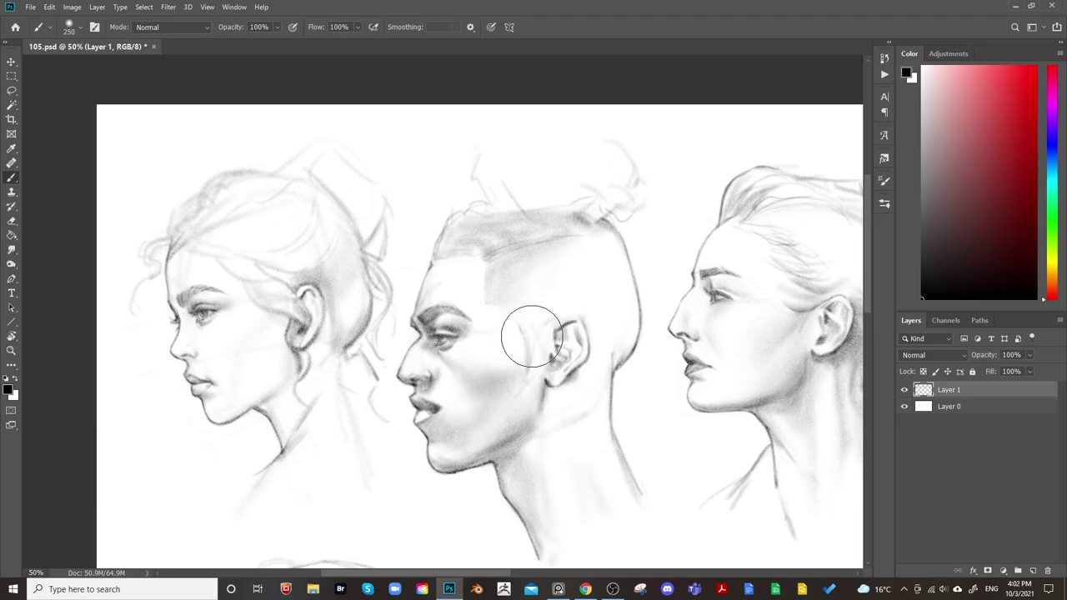
Refine the tone along the man's cheekbone in front of the ear with the brush reduced to 100 px
key(bracketright)
key(bracketleft)
key(bracketleft)
key(bracketleft)
key(bracketleft)
key(bracketleft)
key(bracketleft)
key(bracketleft)
key(bracketleft)
key(bracketleft)
key(bracketleft)
key(bracketleft)
key(bracketleft)
key(bracketright)
key(bracketright)
key(bracketright)
key(bracketright)
key(bracketright)
key(bracketright)
key(bracketright)
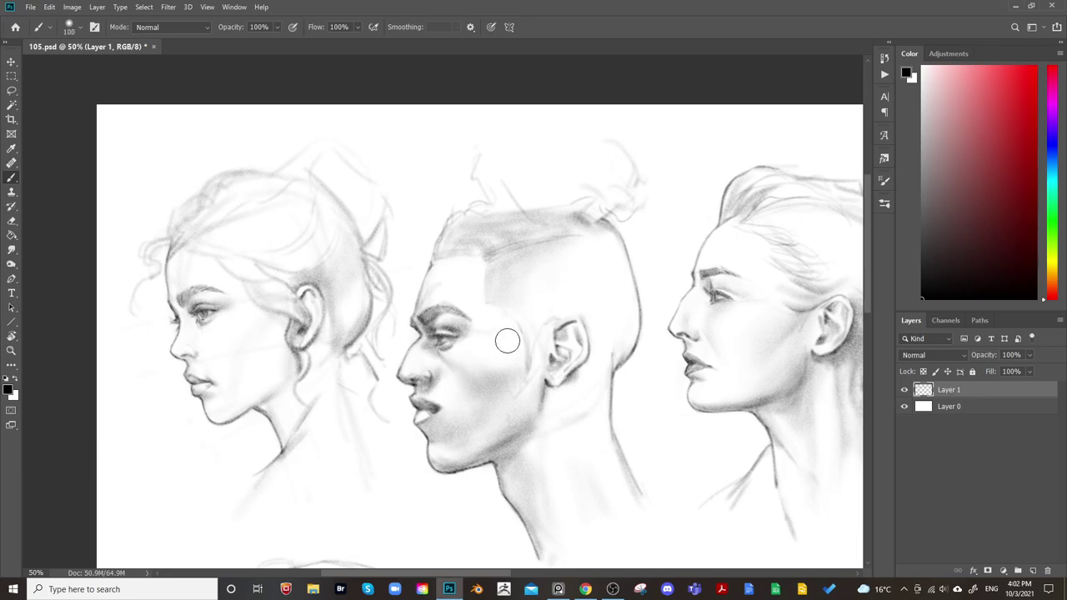
Lay broad soft shading over the man's temple and sideburn area with a 250 px brush
key(bracketright)
key(bracketright)
key(bracketright)
key(bracketright)
key(bracketright)
key(bracketright)
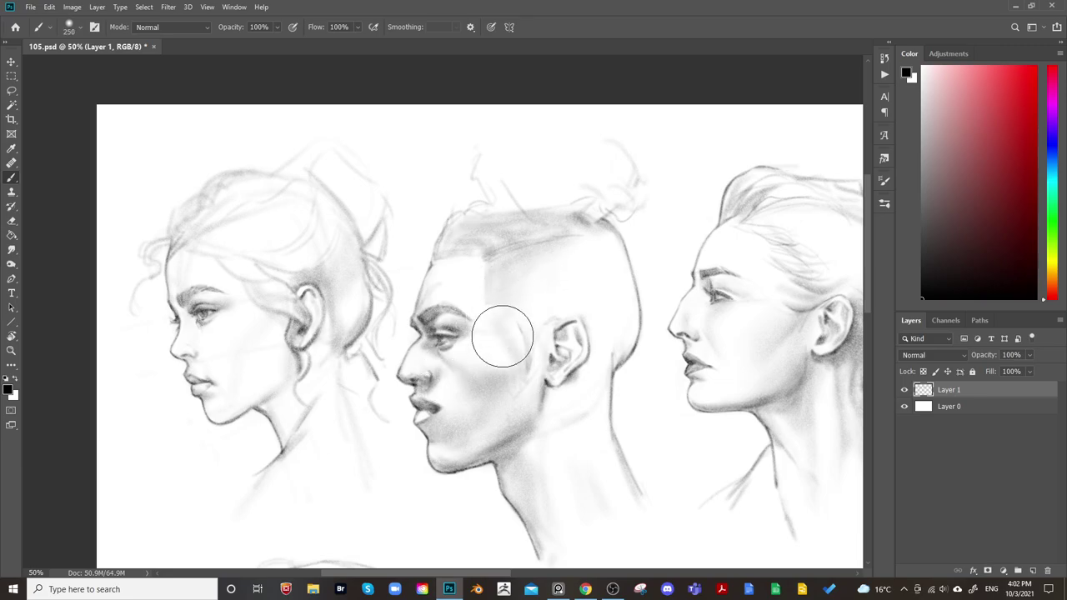
key(bracketleft)
key(bracketleft)
key(bracketleft)
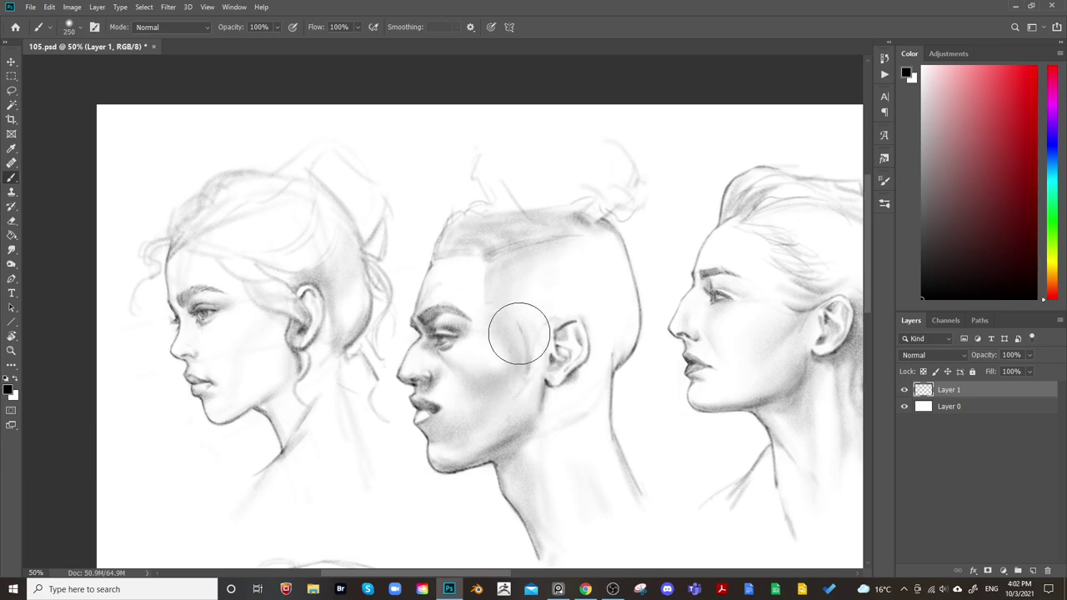
Soften the man's temple with an eraser enlarged to 60 px and rebuild the tone beside the eye with a 200 px brush
key(e)
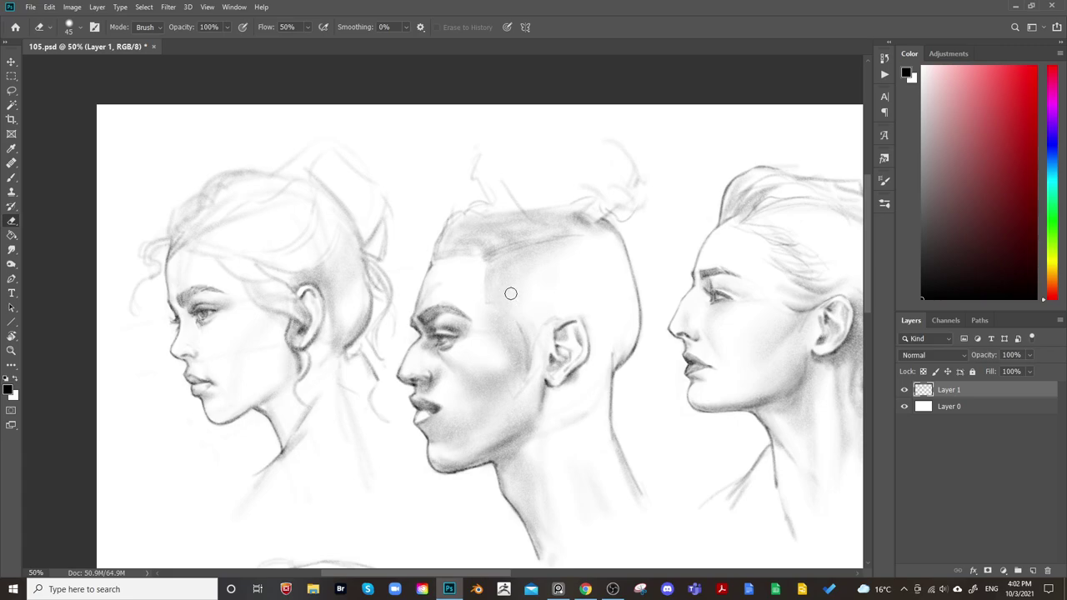
key(bracketright)
key(b)
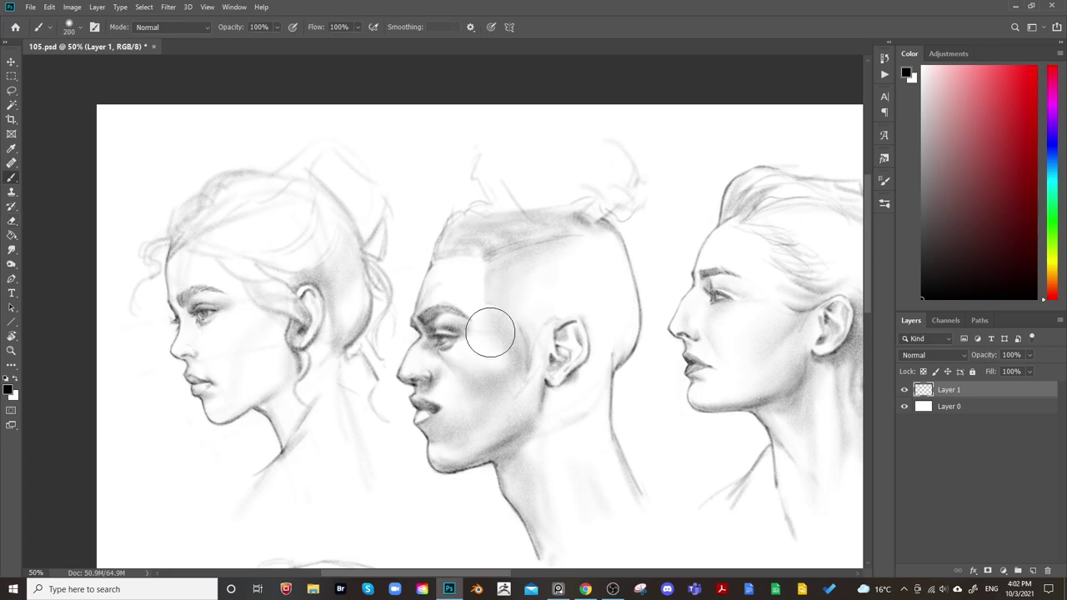
key(bracketleft)
key(bracketright)
key(bracketright)
drag(506, 352, 493, 366)
Lighten the transition between the man's temple and shaved side with the eraser enlarged from 60 to 150 px
key(e)
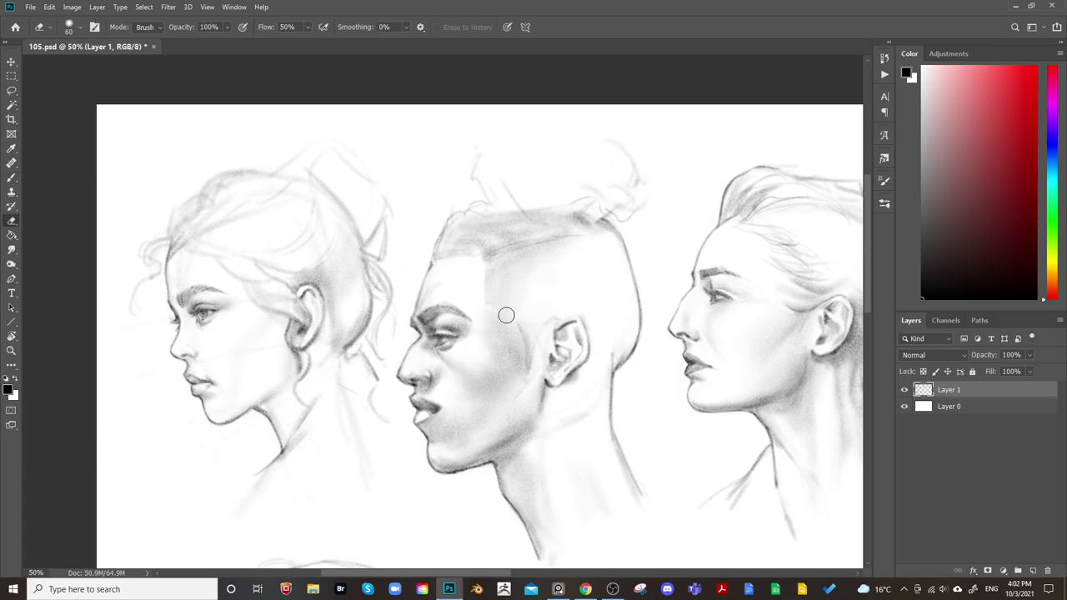
key(bracketright)
key(bracketright)
key(bracketright)
key(bracketright)
key(bracketright)
key(bracketright)
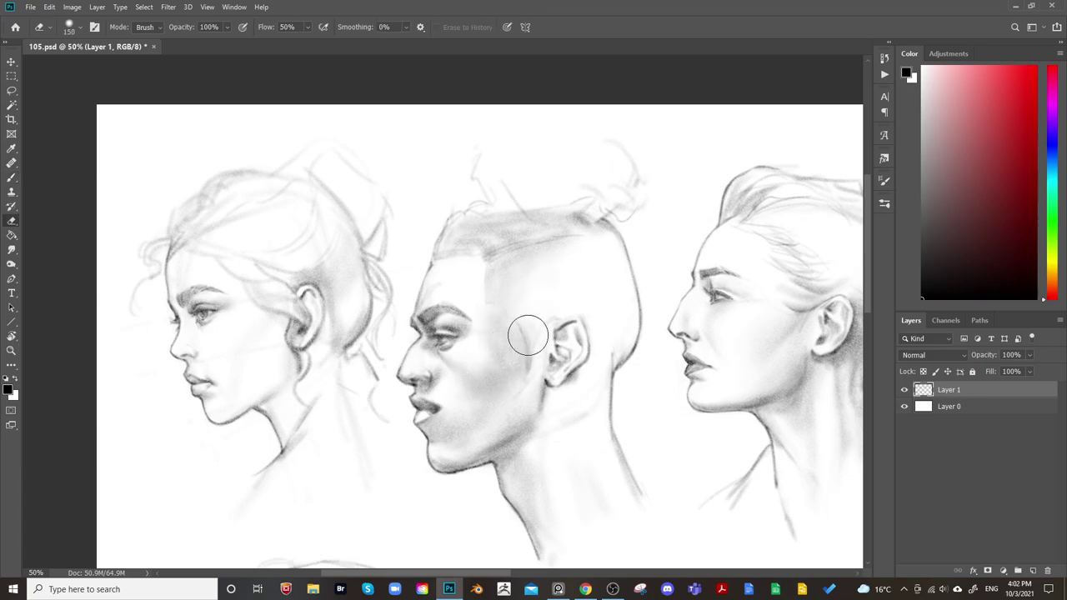
drag(558, 278, 517, 272)
Shade the shaved hair directly above the man's ear with the brush, reducing it from 175 px
key(b)
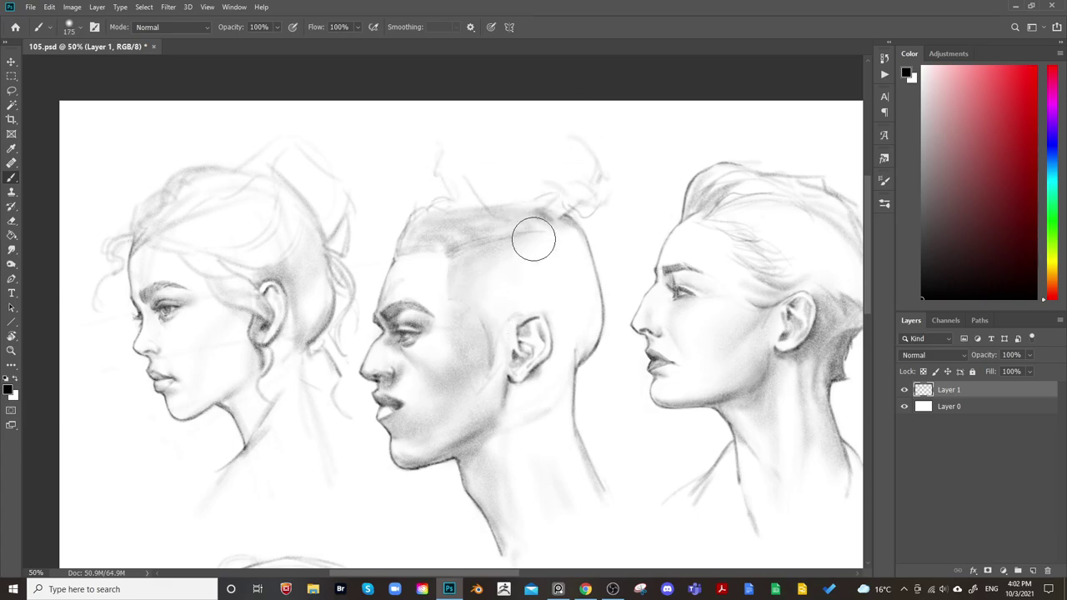
key(bracketleft)
key(bracketleft)
key(bracketleft)
key(bracketleft)
key(bracketleft)
key(bracketleft)
key(bracketleft)
key(bracketleft)
key(bracketleft)
key(bracketleft)
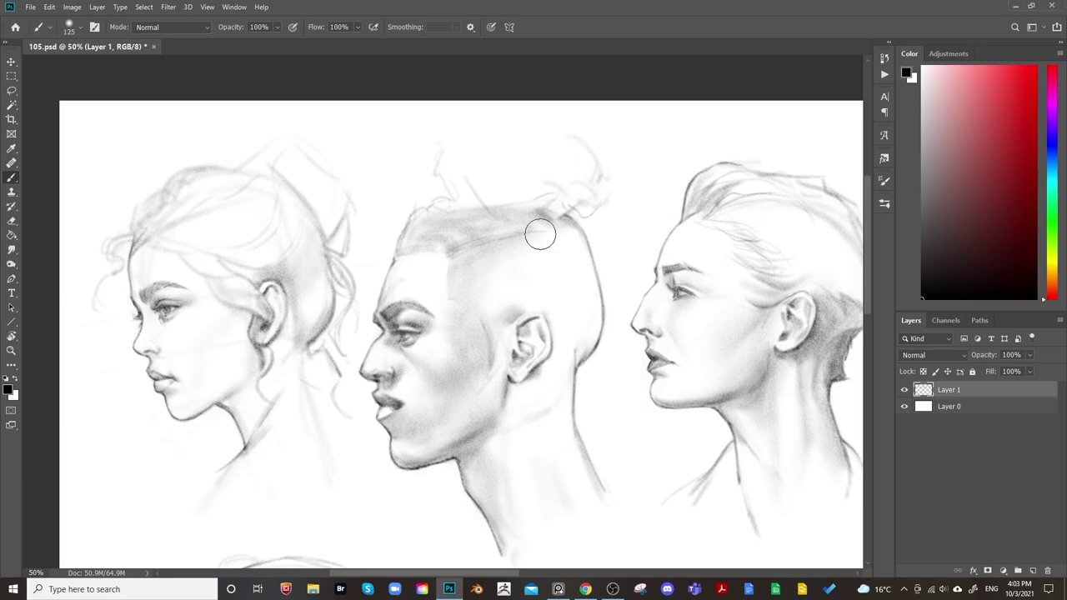
Strengthen the tone along the rear of the man's hair parting and above his ear with a brush below 125 px
key(bracketleft)
key(bracketleft)
key(bracketleft)
key(bracketleft)
key(bracketright)
key(bracketright)
key(bracketright)
key(bracketright)
key(bracketright)
Lighten the man's shaved side behind the ear with a 200 px eraser and clean up the ear at 50 px
key(e)
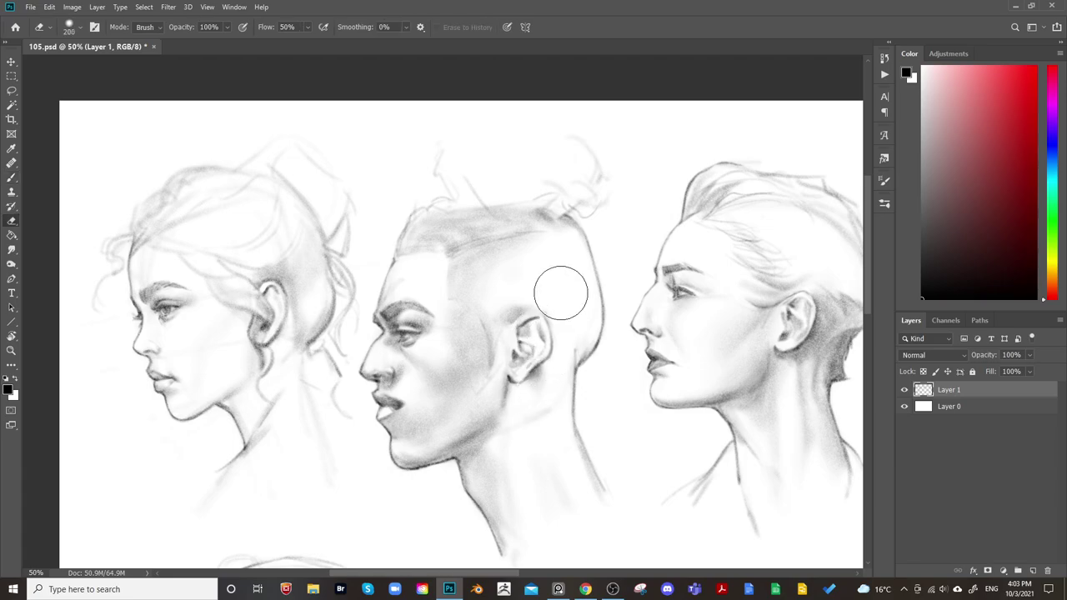
key(bracketleft)
key(bracketleft)
key(bracketleft)
key(bracketleft)
drag(527, 371, 547, 349)
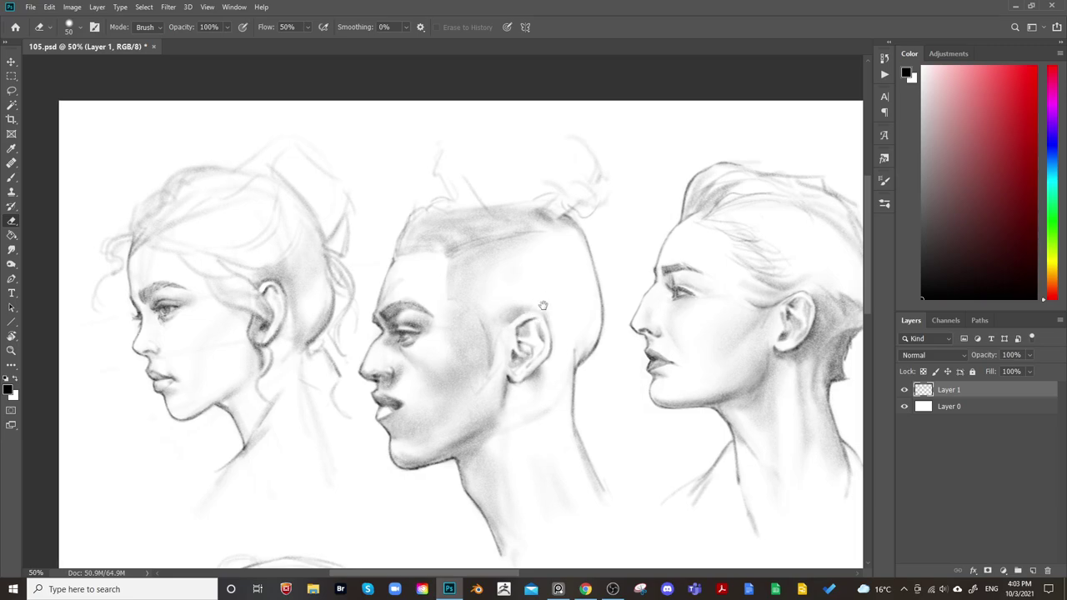
Shade the man's temple and the area in front of his ear with a 150 px brush, reduced to 80 px
key(b)
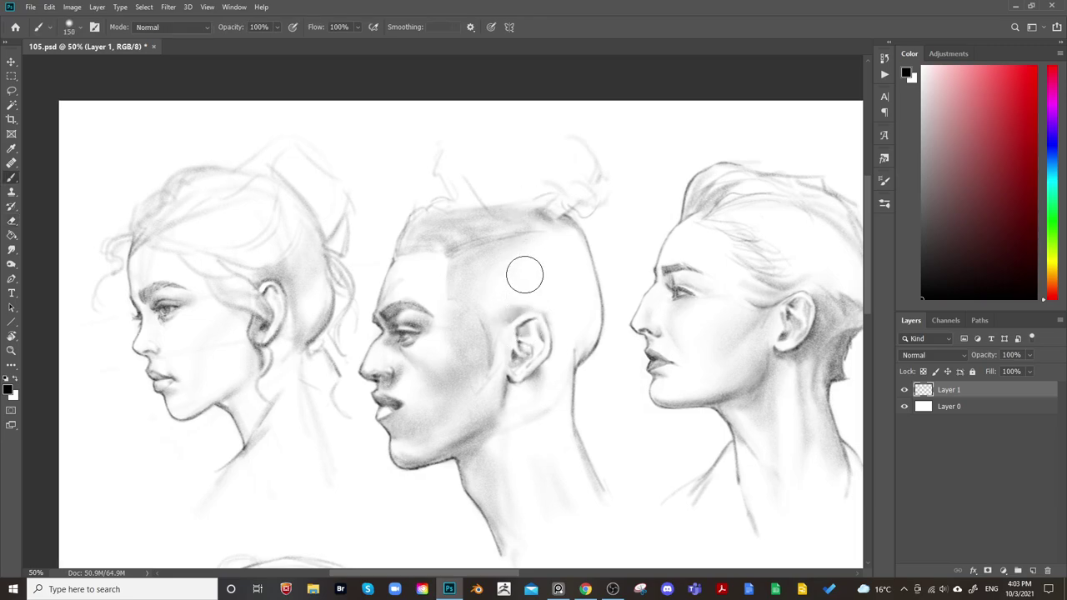
key(bracketleft)
key(bracketleft)
key(bracketleft)
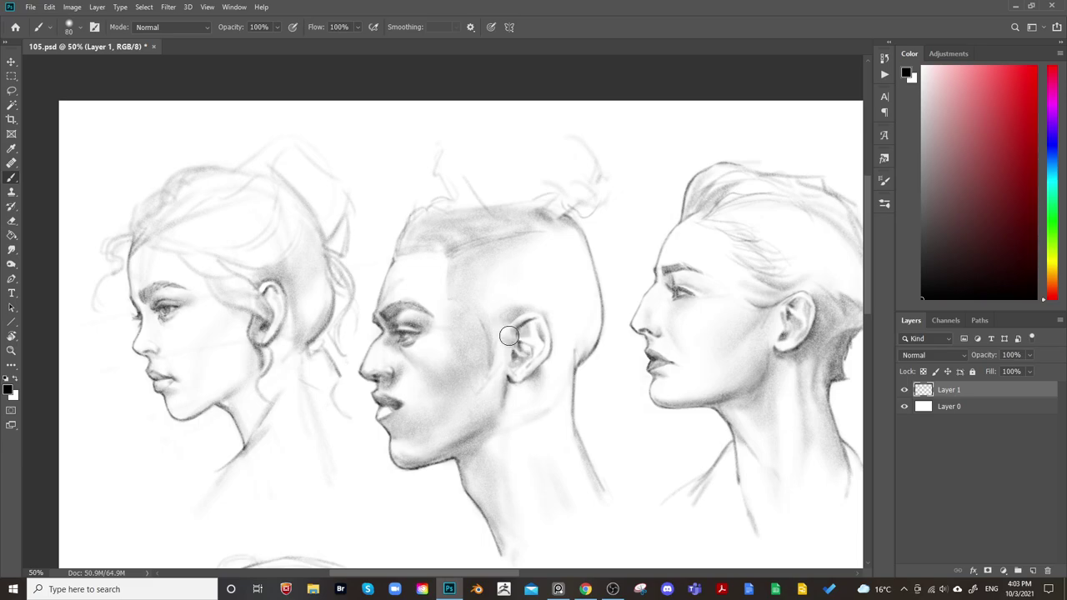
Darken the inner folds and lower edge of the man's ear with a 90 px brush
key(bracketleft)
key(bracketleft)
key(bracketright)
drag(550, 350, 524, 379)
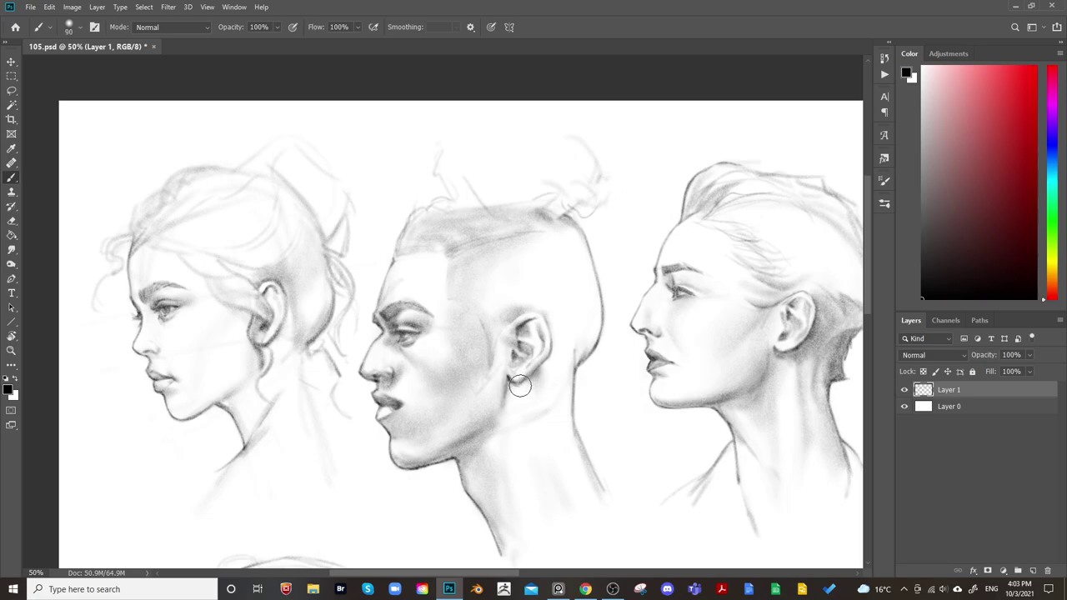
Lightly tone the back of the man's shaved head with a 300 px brush and check the whole sheet mirrored horizontally
key(bracketright)
key(bracketright)
key(bracketright)
key(bracketright)
key(bracketright)
key(bracketright)
key(bracketright)
key(bracketright)
key(bracketright)
key(bracketright)
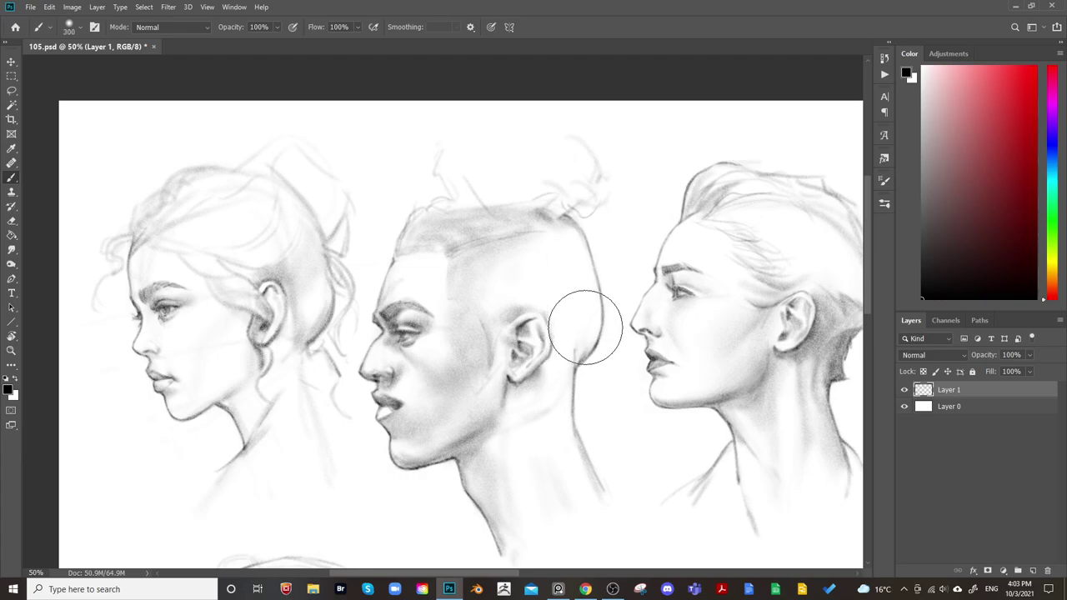
drag(623, 330, 529, 271)
key(ctrl+minus)
key(ctrl+minus)
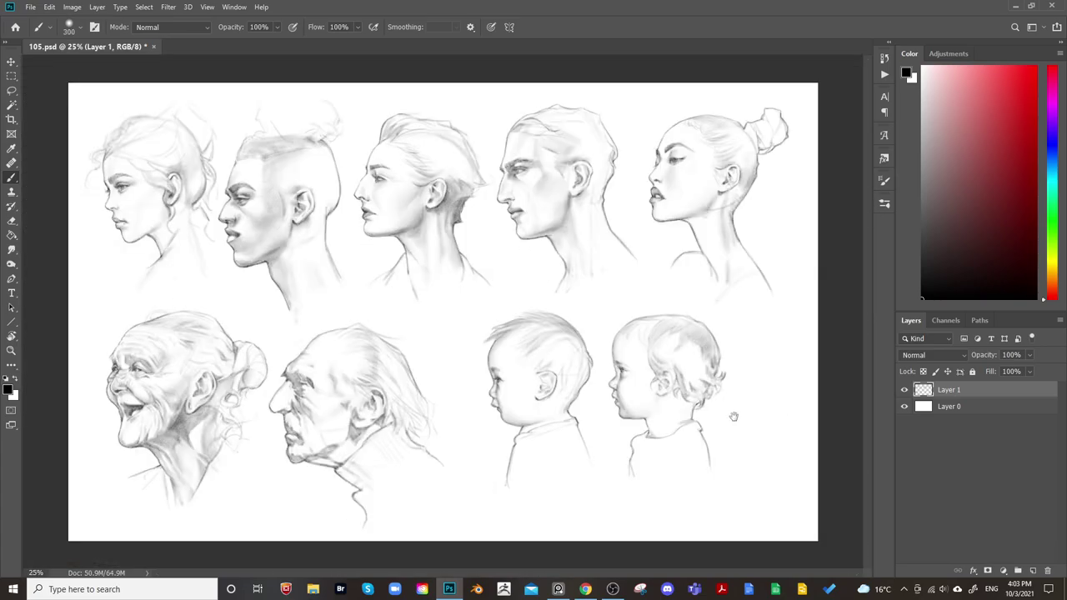
key(ctrl+shift+h)
key(ctrl+shift+h)
Shade the man's shaved side above and behind the ear with a 250 px brush, reduced to 175 px
key(ctrl+plus)
drag(309, 214, 580, 433)
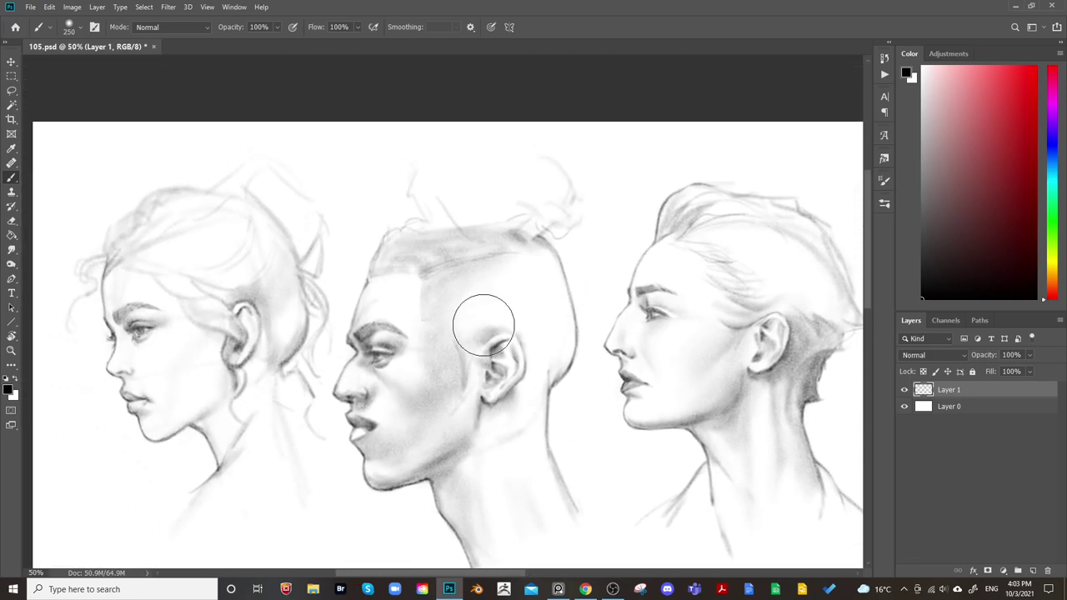
key(bracketleft)
mouse_move(472, 295)
mouse_down()
mouse_move(444, 329)
mouse_move(461, 345)
mouse_move(466, 278)
mouse_move(515, 332)
mouse_move(530, 281)
mouse_move(558, 314)
mouse_move(561, 231)
mouse_move(526, 266)
mouse_up()
key(bracketleft)
key(bracketleft)
key(bracketleft)
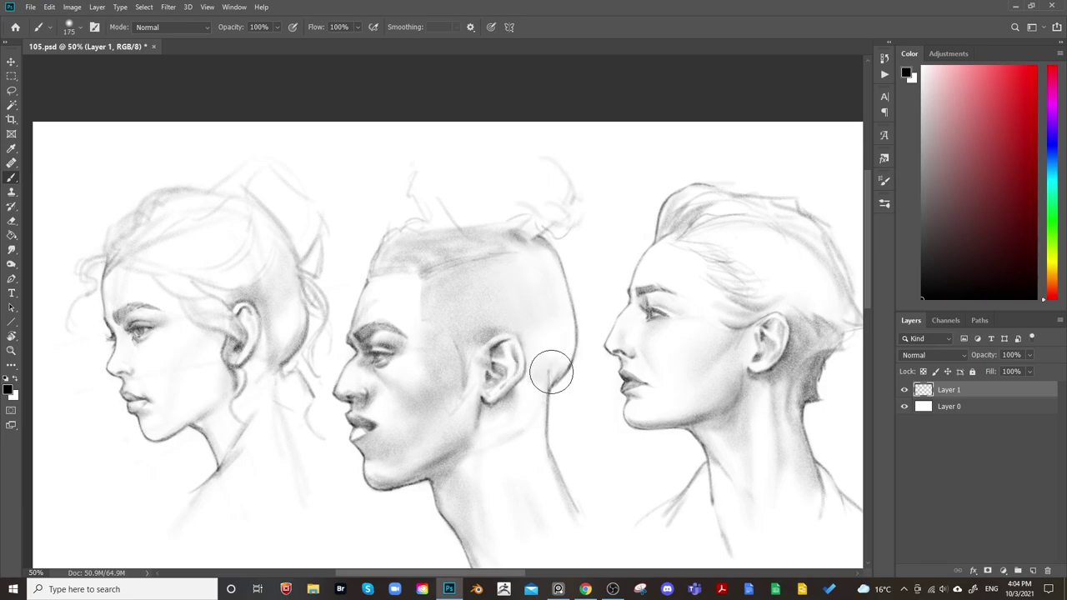
Shade the area between the man's ear and nape with a brush of about 175 px
key(bracketright)
key(bracketright)
key(bracketright)
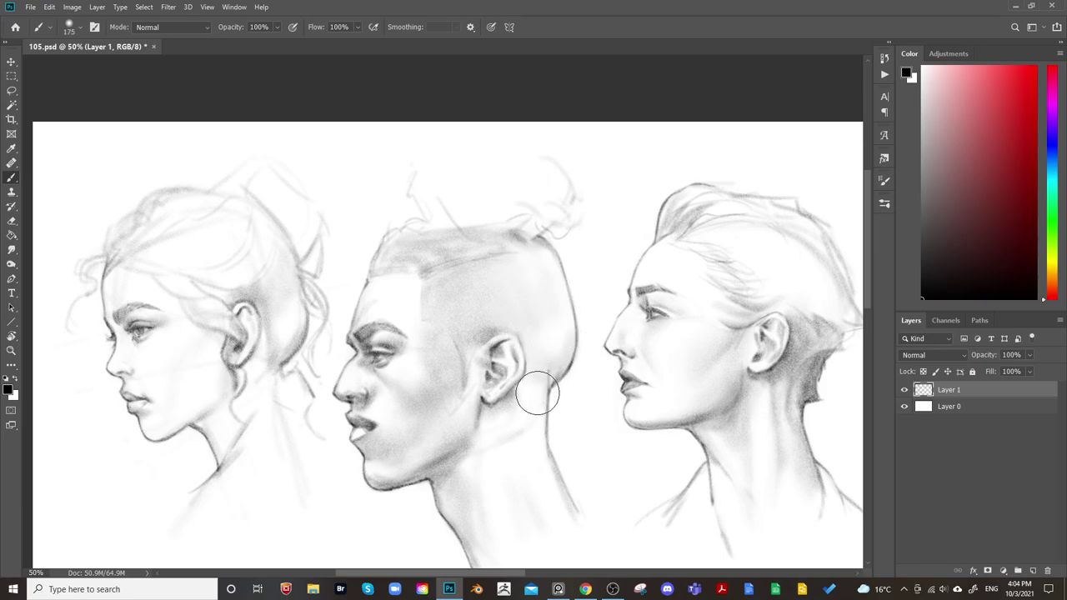
key(bracketleft)
key(bracketleft)
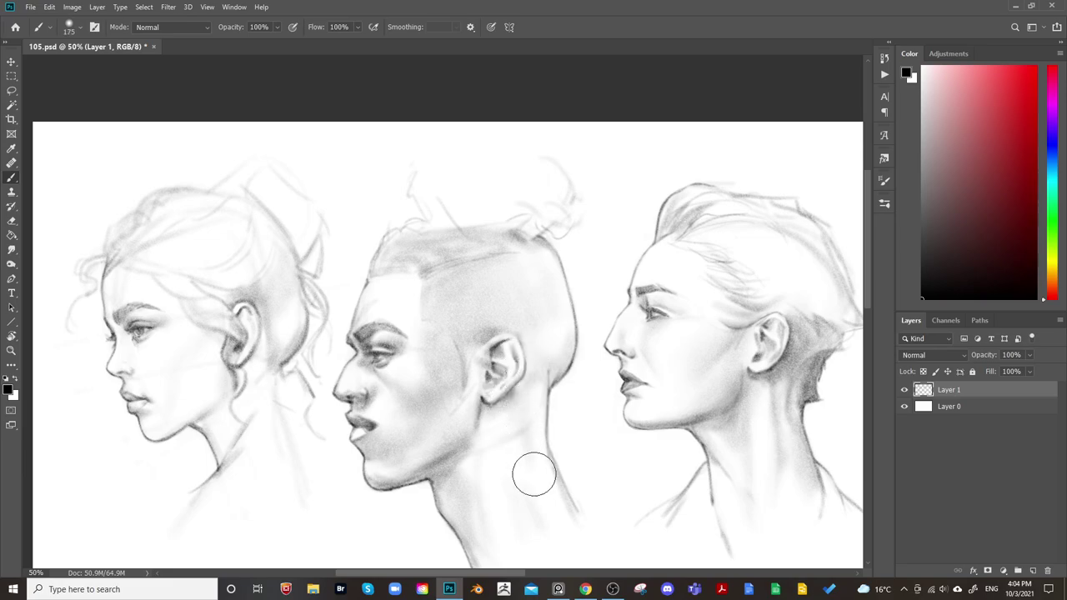
Shade the side and rear of the man's neck, reducing the brush from 600 px to 175 px
key(bracketright)
key(bracketright)
key(bracketright)
key(bracketright)
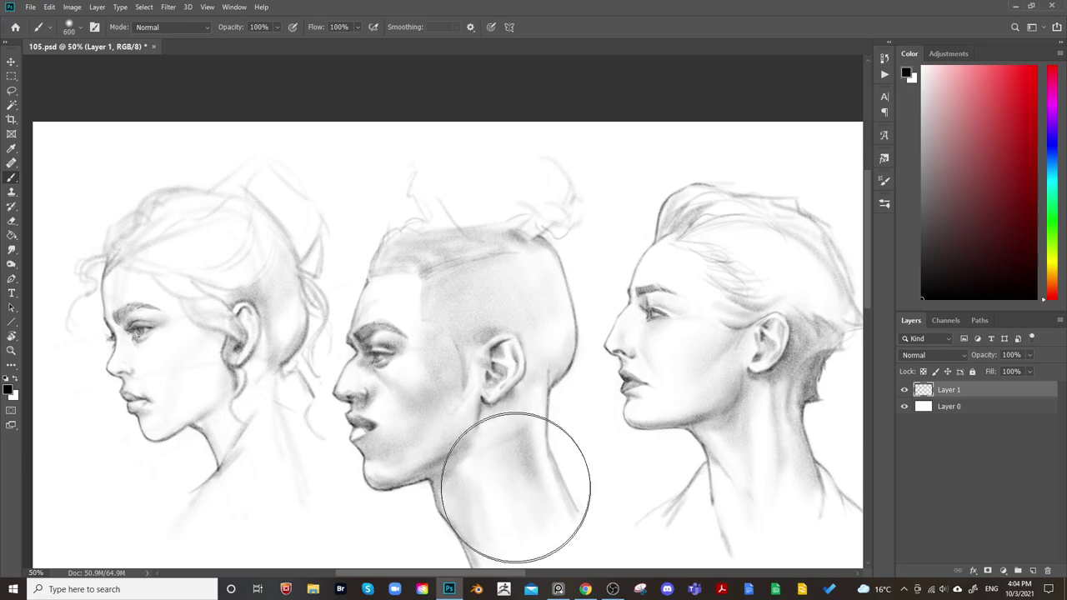
key(bracketleft)
key(bracketleft)
key(bracketleft)
key(bracketleft)
key(bracketleft)
key(bracketleft)
key(bracketleft)
key(bracketleft)
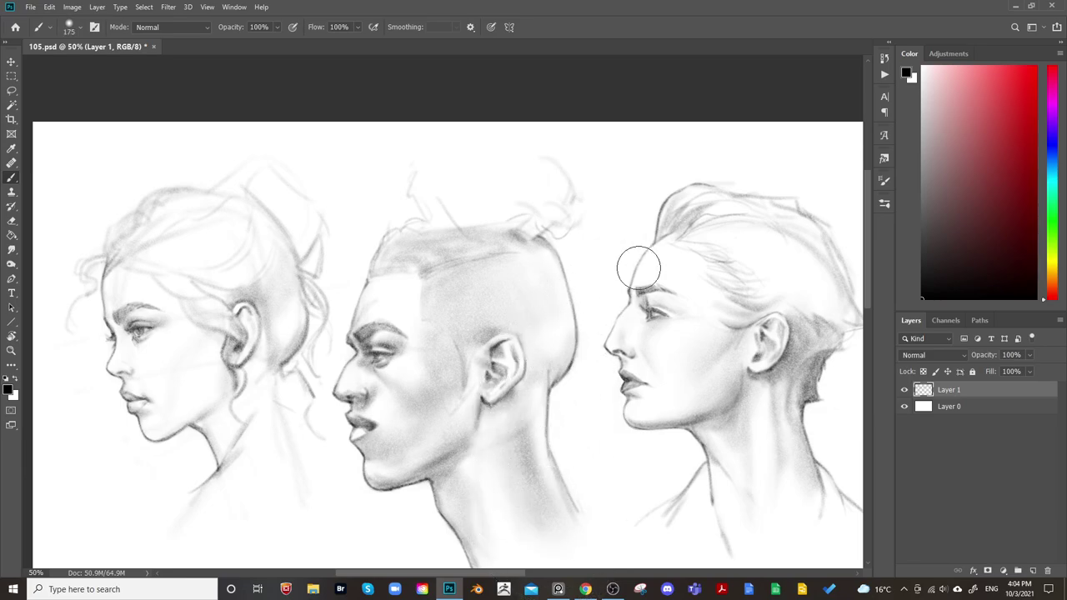
Erase the base of the man's neck along a diagonal neckline at 50 px and draw the collar and shoulder line with a 45 px brush
drag(585, 473, 539, 332)
key(e)
drag(541, 369, 498, 395)
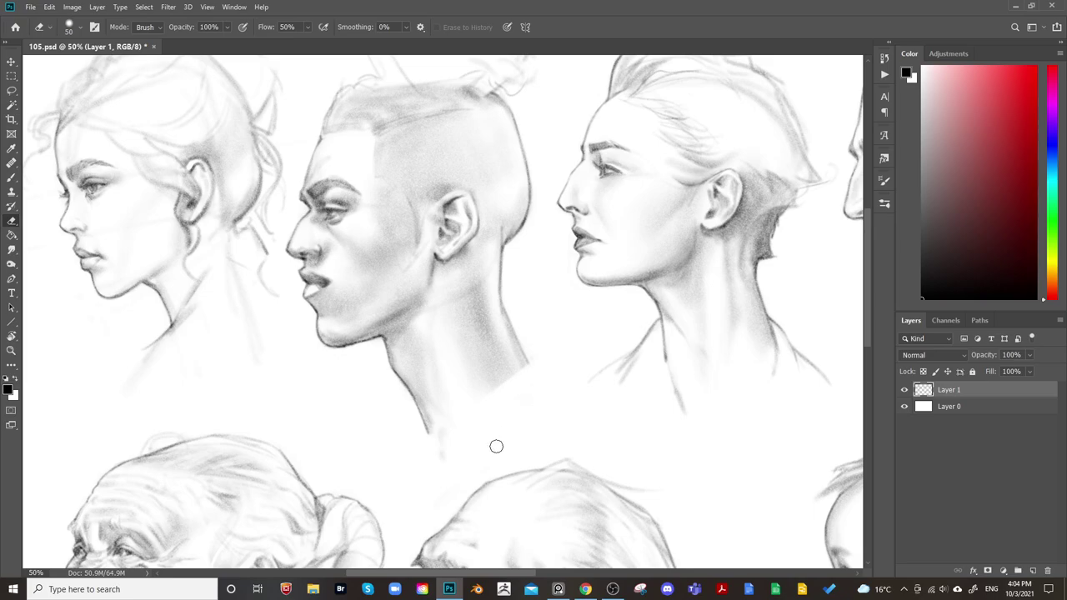
key(b)
key(bracketleft)
key(bracketleft)
key(bracketleft)
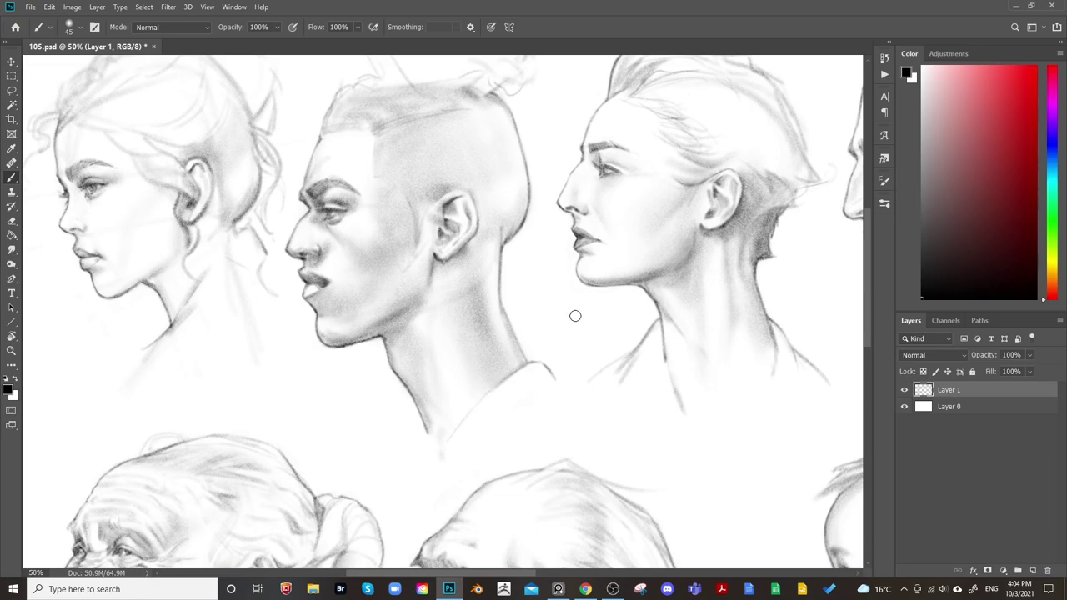
Refine the junction of the man's nape and shoulder with the eraser and a 35 px brush, and check the sheet mirrored
key(e)
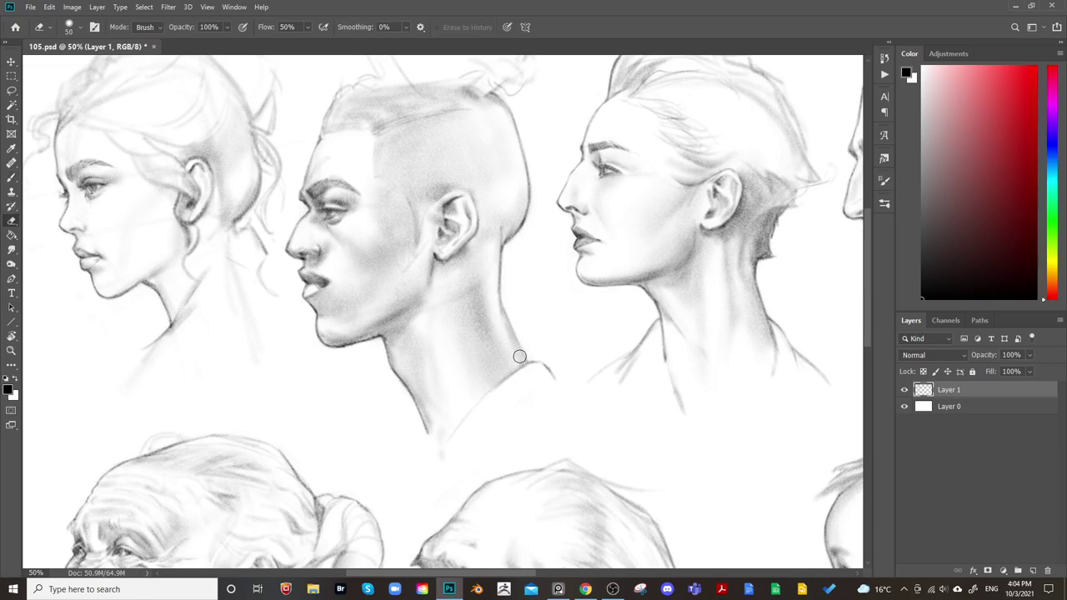
key(bracketright)
key(b)
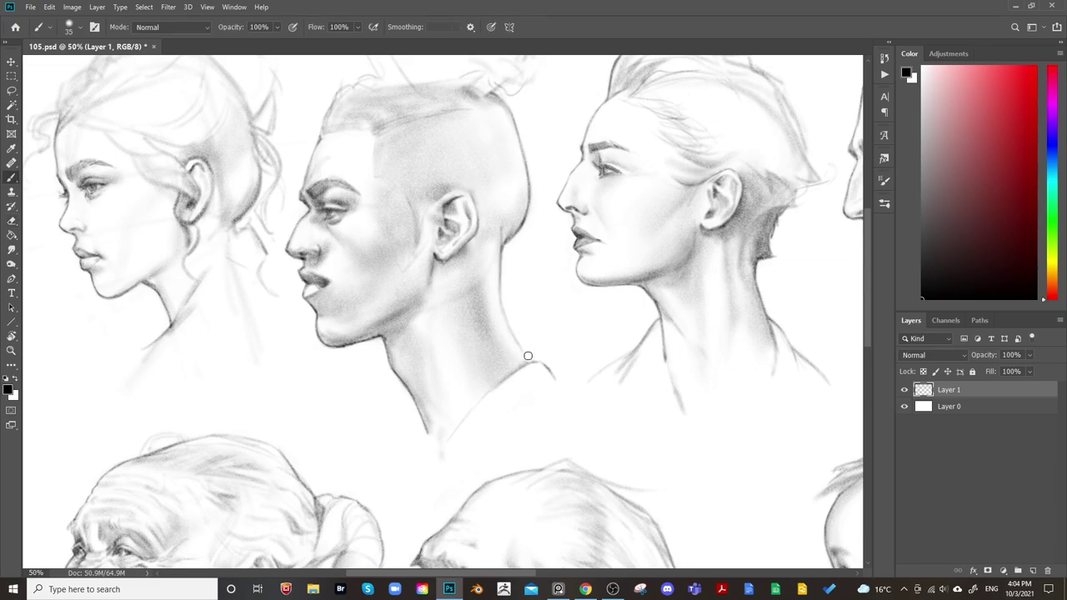
key(ctrl+minus)
key(ctrl+minus)
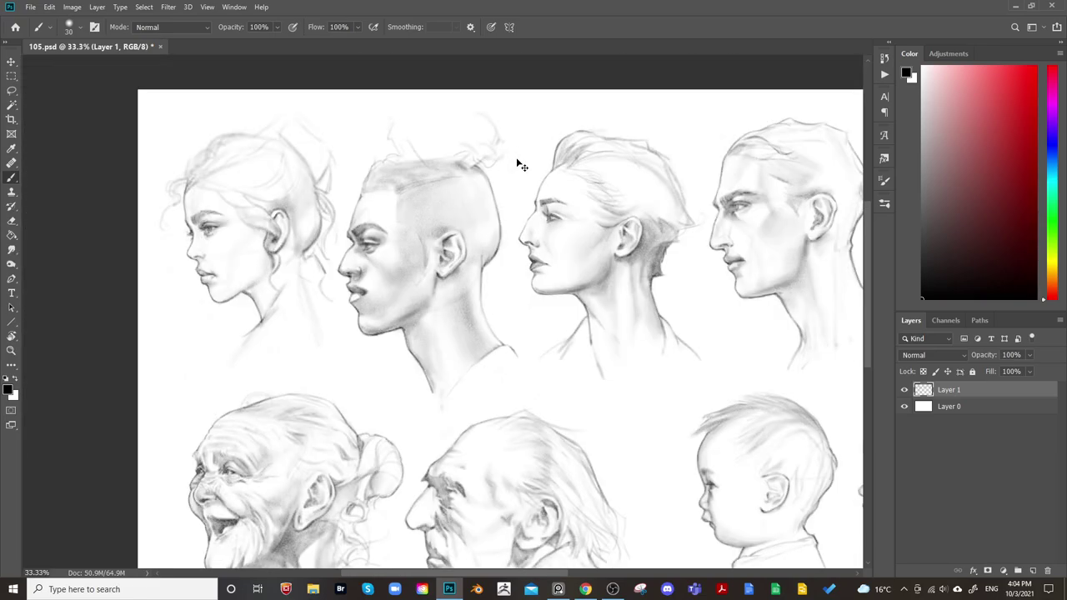
key(ctrl+h)
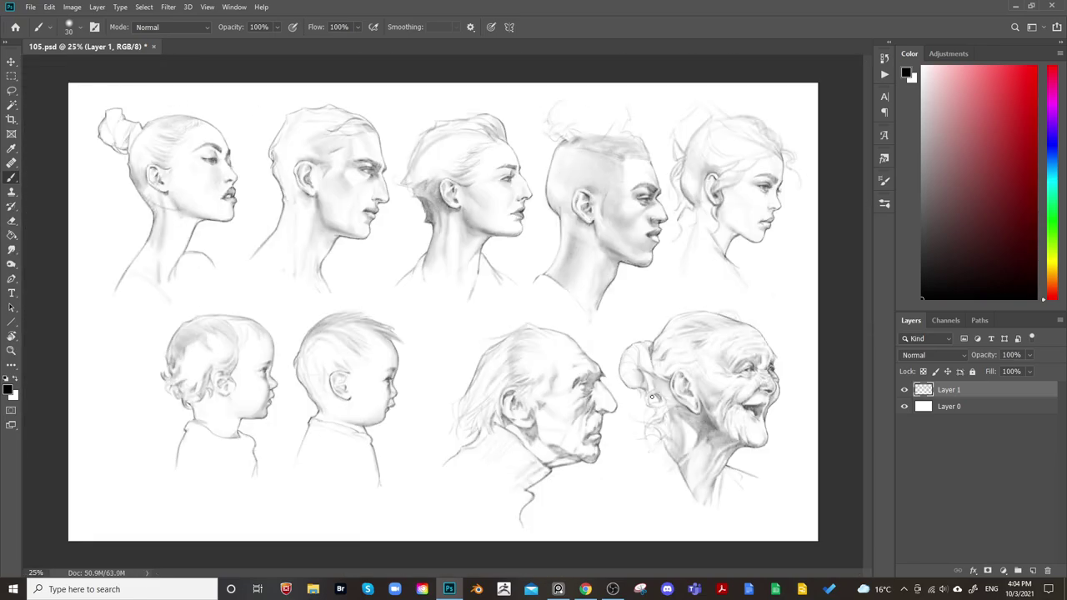
key(ctrl+shift+h)
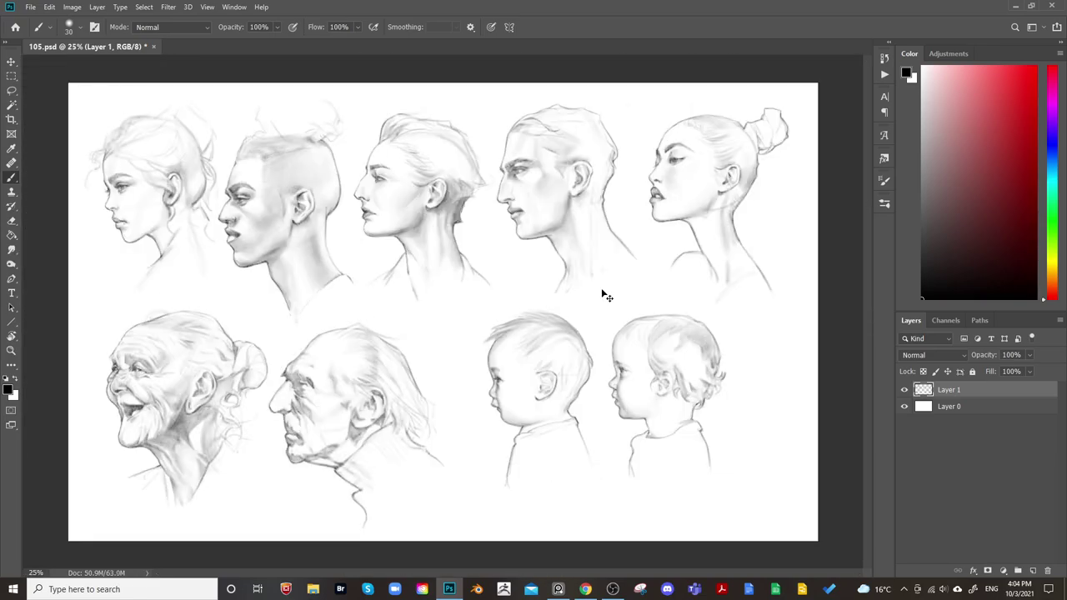
Clean up the contour beneath the man's chin and jaw with a 50 px eraser
key(ctrl+plus)
key(ctrl+plus)
drag(259, 229, 669, 377)
key(e)
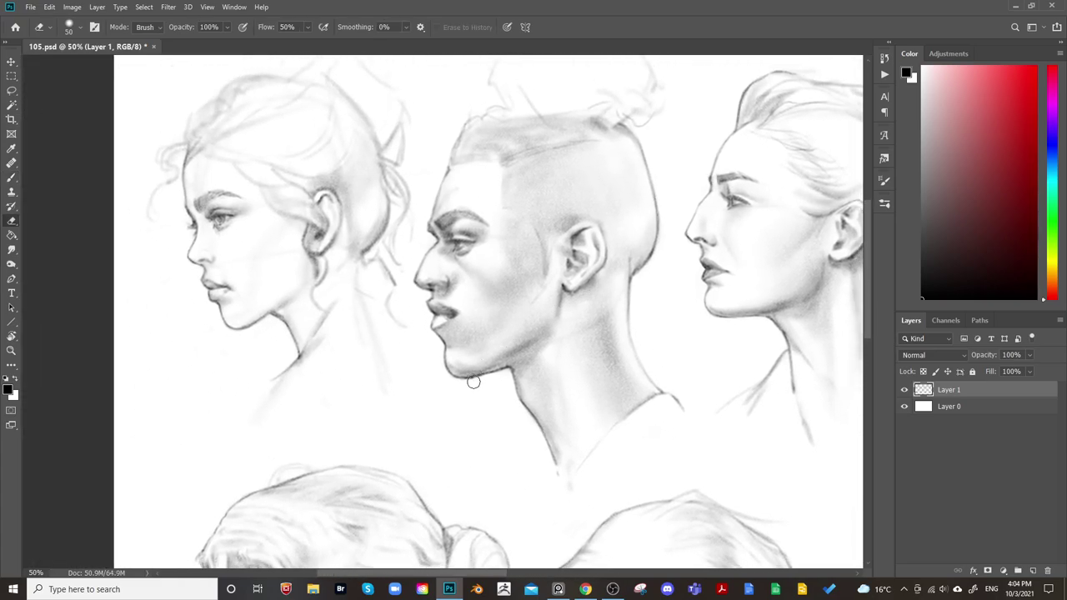
drag(449, 382, 498, 383)
drag(568, 303, 439, 265)
key(b)
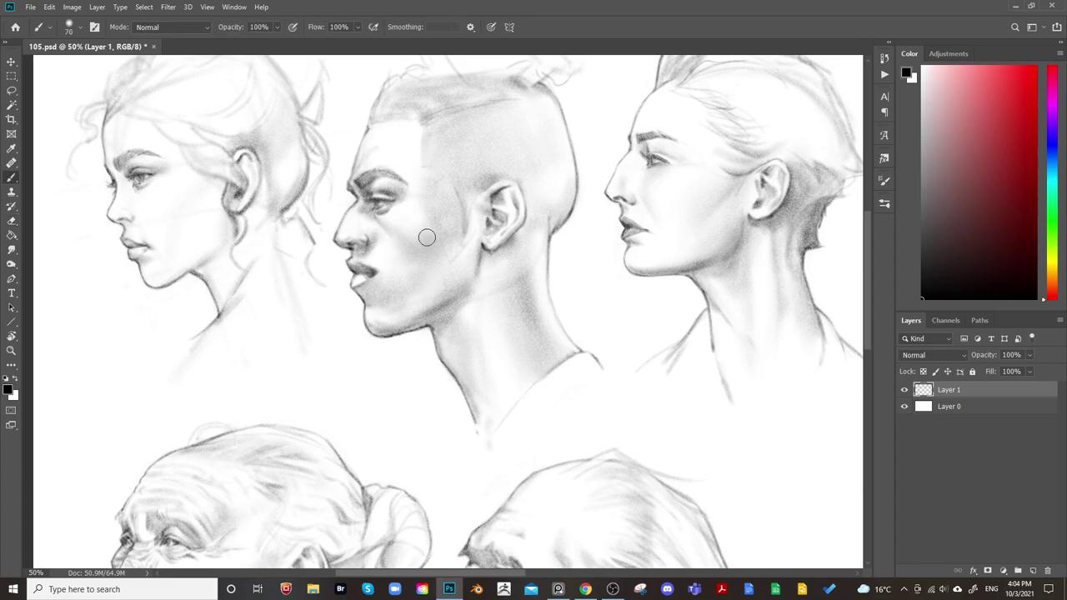
Shade the man's jaw and front of the neck with a 150 px brush, reduced to 90 px
key(bracketright)
key(bracketright)
key(bracketright)
key(bracketright)
key(bracketright)
key(bracketright)
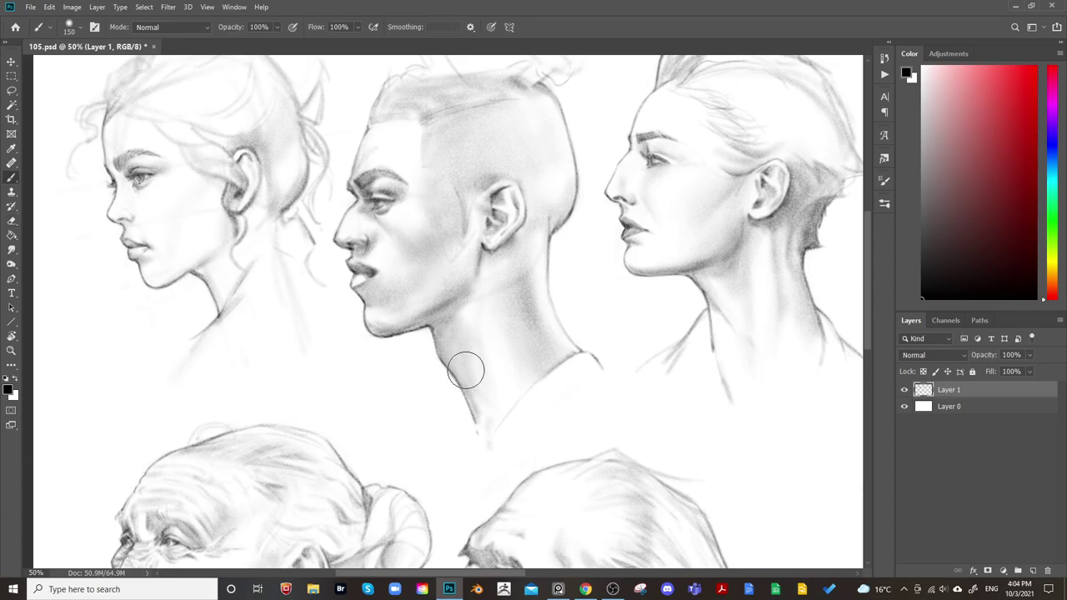
key(bracketleft)
key(bracketleft)
key(bracketleft)
key(bracketleft)
drag(368, 326, 506, 402)
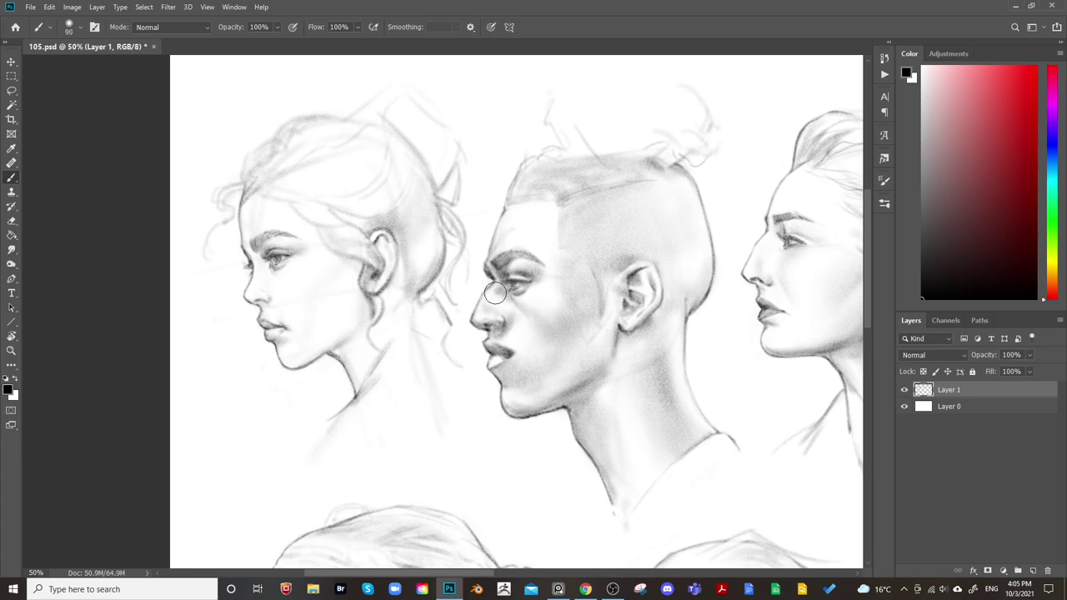
Refine the shading around the man's eye and nose with a brush down to 45 px, and check the sheet mirrored
key(bracketright)
key(bracketleft)
key(bracketleft)
key(bracketleft)
key(bracketleft)
key(bracketright)
key(ctrl+minus)
key(ctrl+minus)
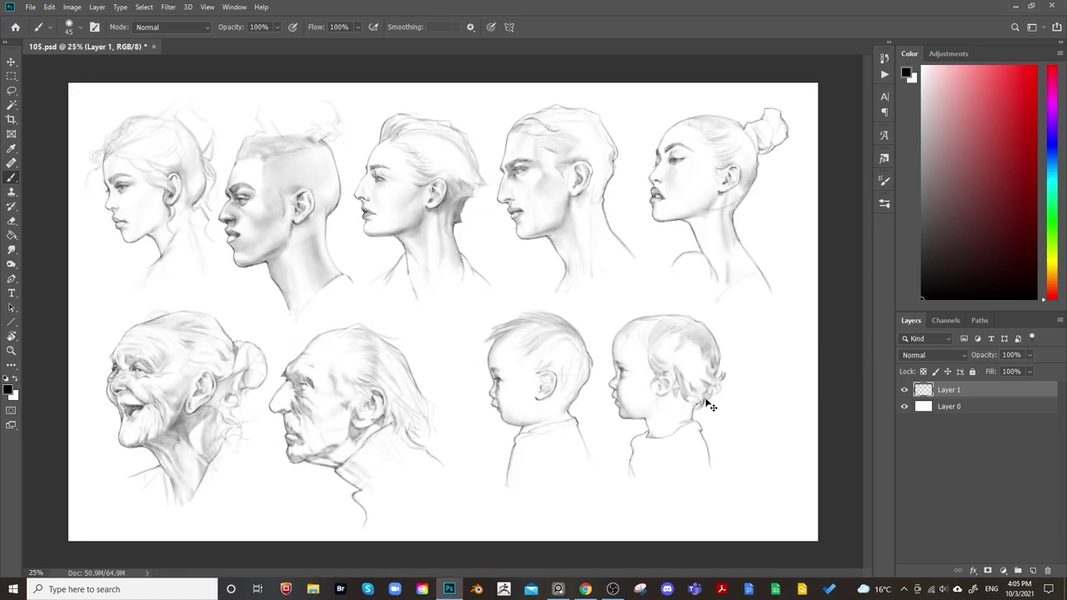
key(ctrl+shift+h)
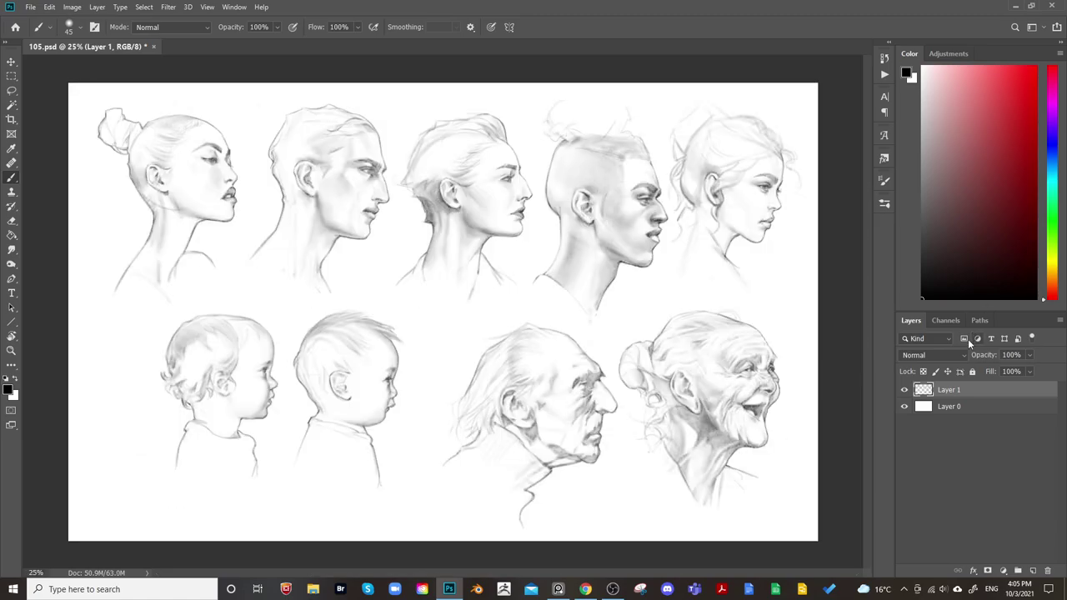
key(h)
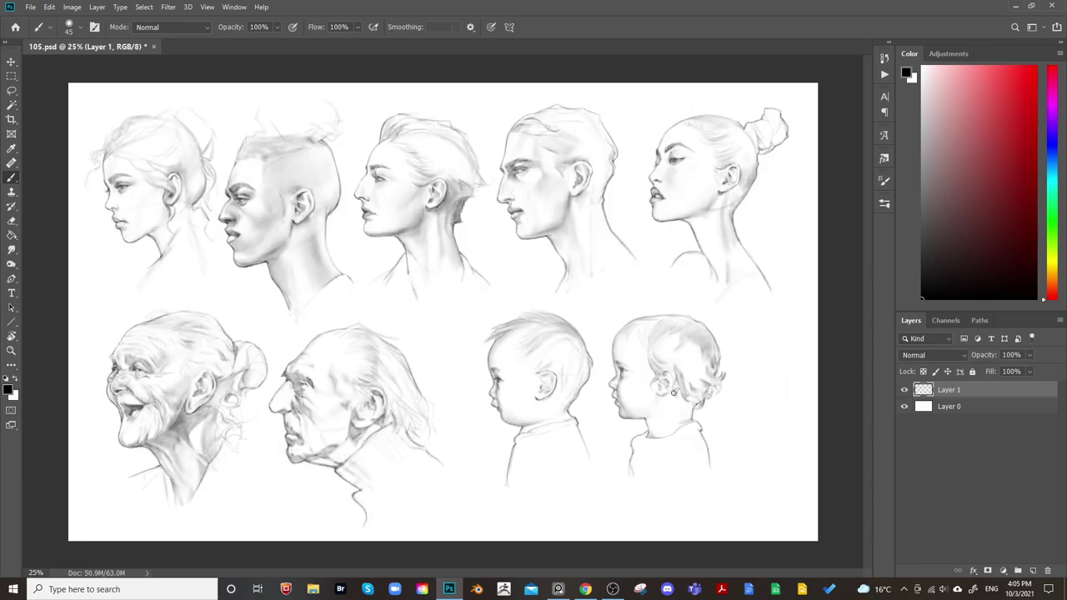
Deepen the tone over the man's cheek, chin and jaw with a soft brush of 250 to 300 px
key(e)
key(b)
key(bracketright)
key(bracketright)
key(bracketright)
key(bracketright)
key(bracketright)
key(bracketright)
key(bracketright)
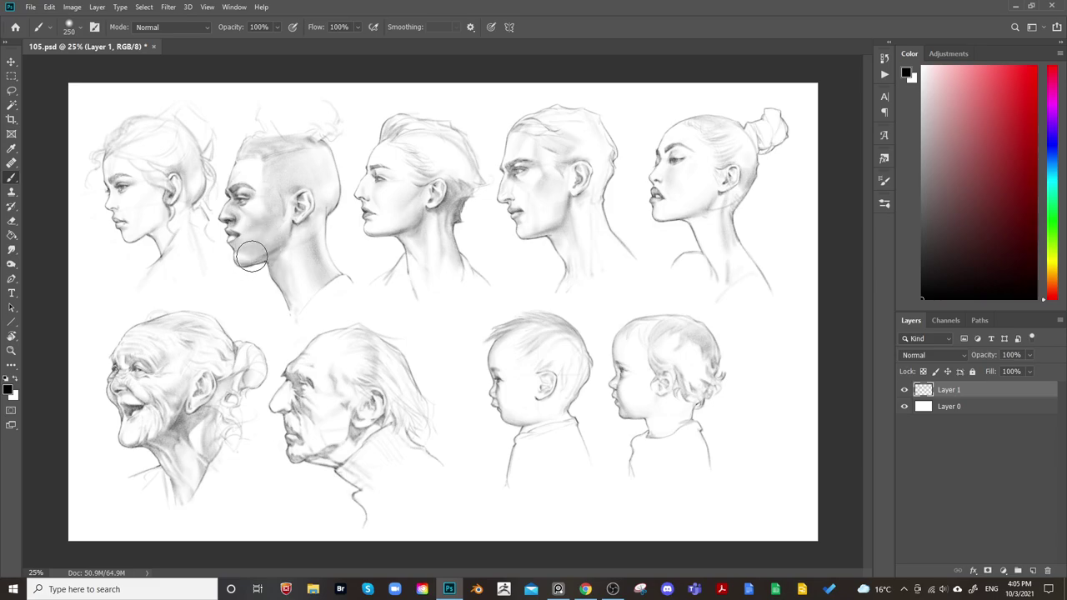
key(bracketleft)
key(bracketright)
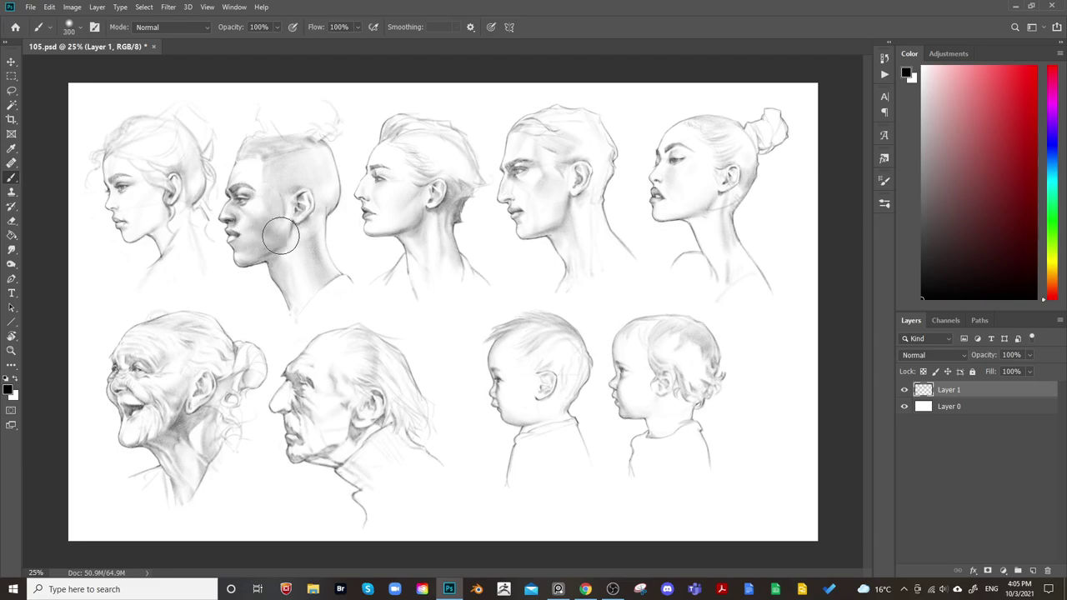
key(bracketleft)
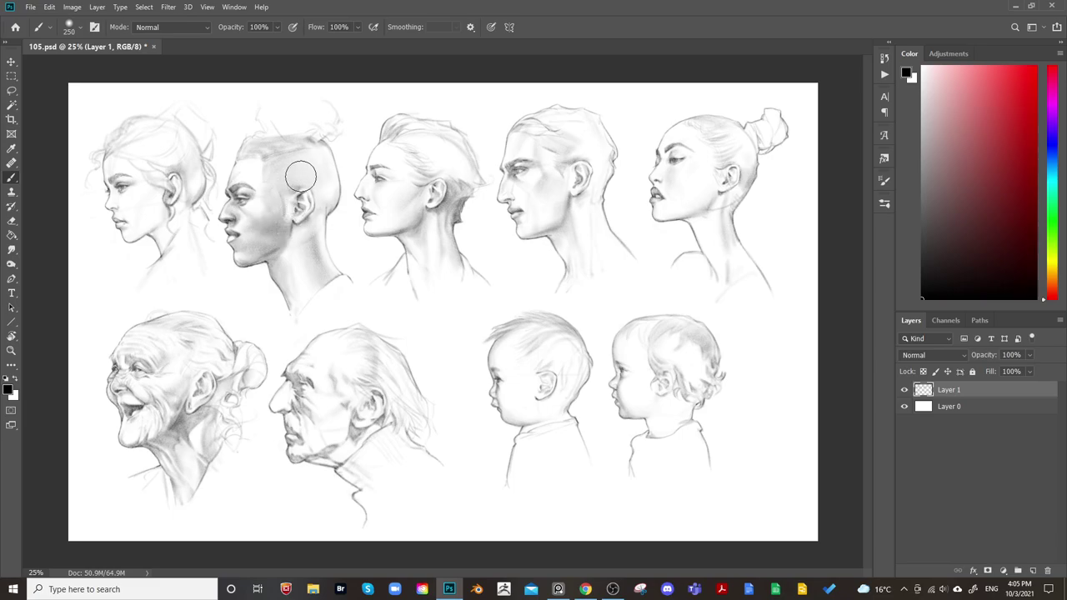
Build up the shadow on the man's lower cheek and jaw corner with a 200 px brush, enlarged to 300 px
mouse_move(257, 228)
mouse_down()
mouse_move(283, 240)
mouse_move(280, 214)
mouse_up()
key(bracketleft)
key(bracketleft)
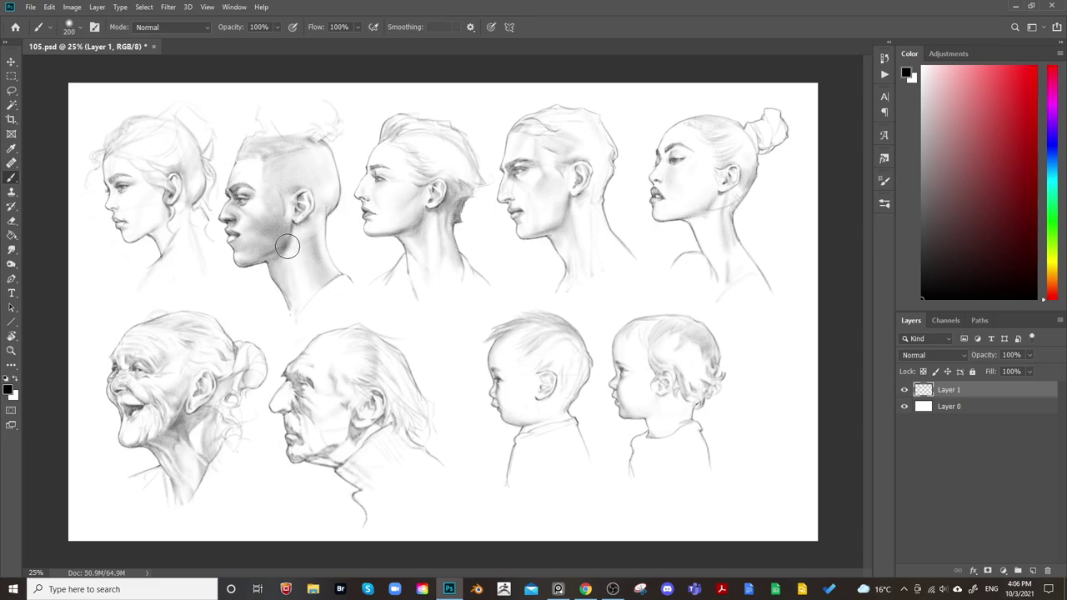
key(bracketright)
key(bracketright)
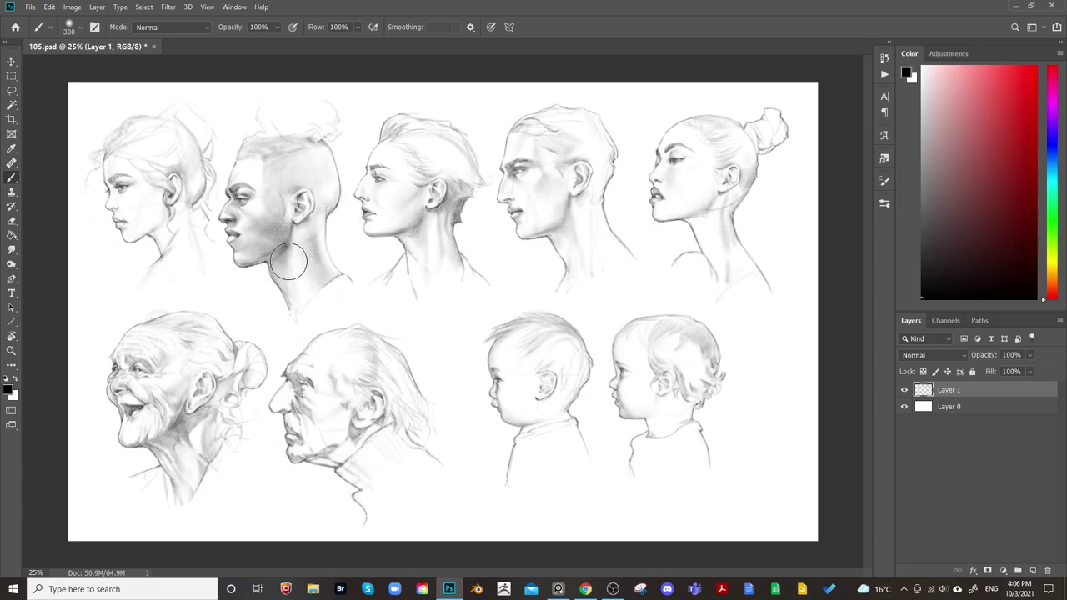
Flip the sheet horizontally and undo the last broad brush stroke
key(ctrl+h)
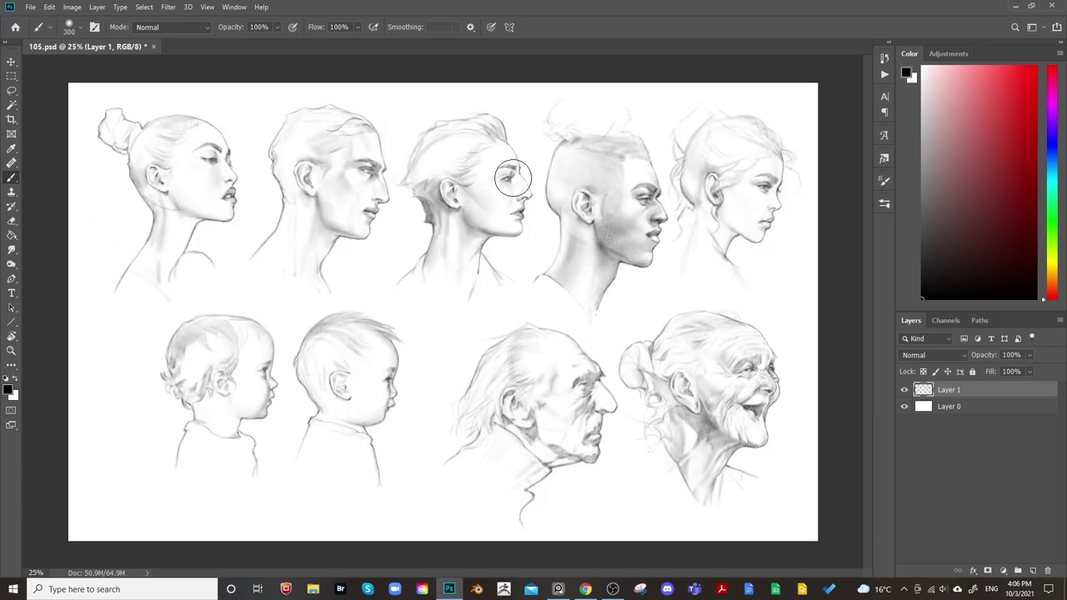
key(bracketright)
key(bracketright)
key(ctrl+z)
Shade the man's nape behind the ear on the mirrored sheet with a 150 px brush
key(bracketleft)
key(bracketleft)
key(bracketleft)
key(bracketleft)
key(bracketleft)
key(bracketleft)
key(bracketleft)
key(bracketleft)
key(bracketright)
key(bracketright)
key(bracketright)
key(bracketright)
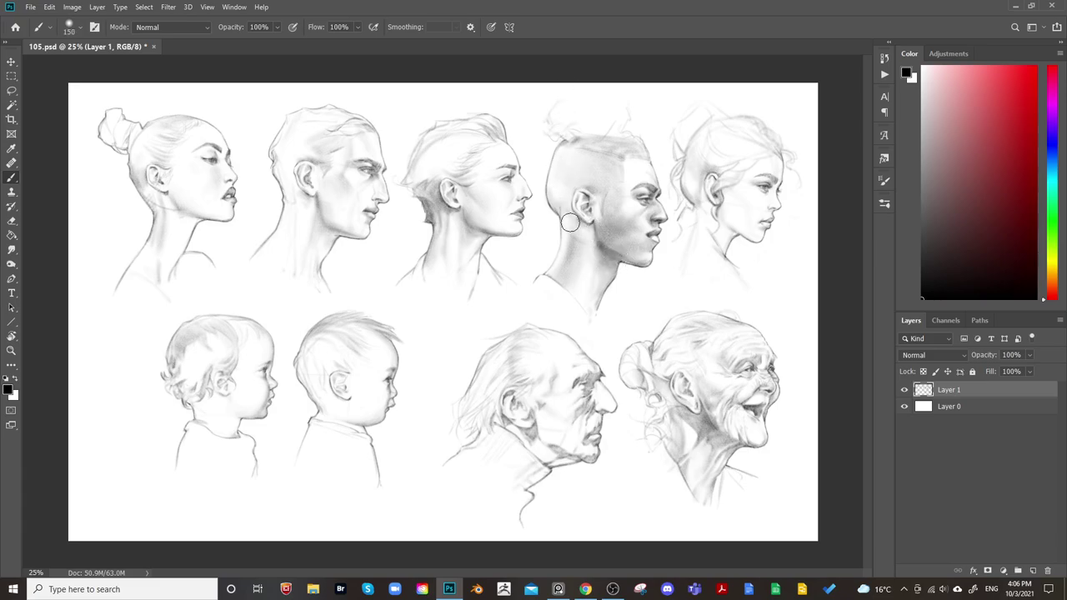
Blend the tone below the man's ear with a 175 px brush and flip the sheet back to its original orientation
key(bracketleft)
key(bracketleft)
key(bracketleft)
key(bracketleft)
key(bracketleft)
key(bracketleft)
key(bracketright)
key(bracketright)
key(bracketright)
key(bracketright)
key(bracketright)
key(bracketleft)
key(ctrl+shift+h)
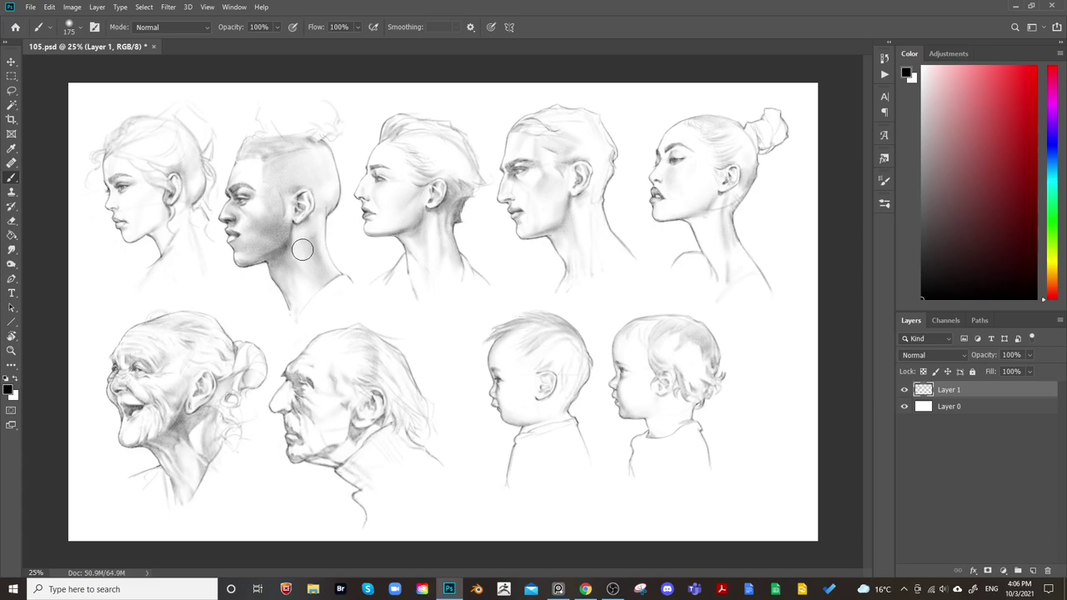
Shade the man's middle and lower neck with a 250 px brush
key(bracketleft)
key(bracketleft)
key(bracketright)
key(bracketright)
key(bracketright)
key(bracketright)
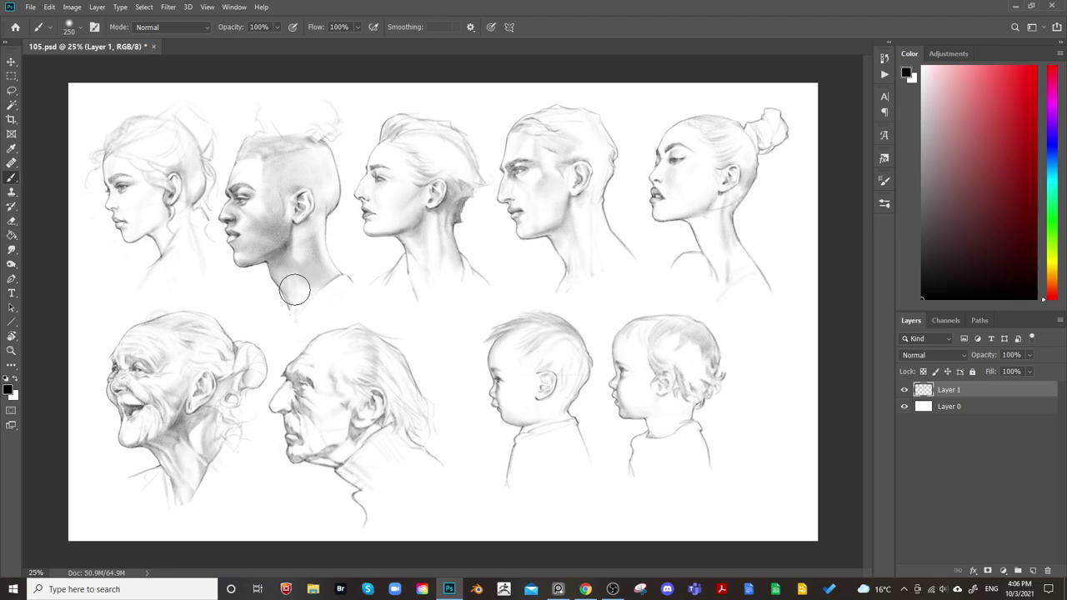
Darken the front edge and base of the man's neck with a smaller brush, enlarged to 175 px
key(bracketleft)
key(bracketleft)
key(bracketleft)
key(bracketleft)
key(bracketleft)
key(bracketleft)
key(bracketright)
key(bracketright)
key(bracketright)
key(bracketright)
key(bracketright)
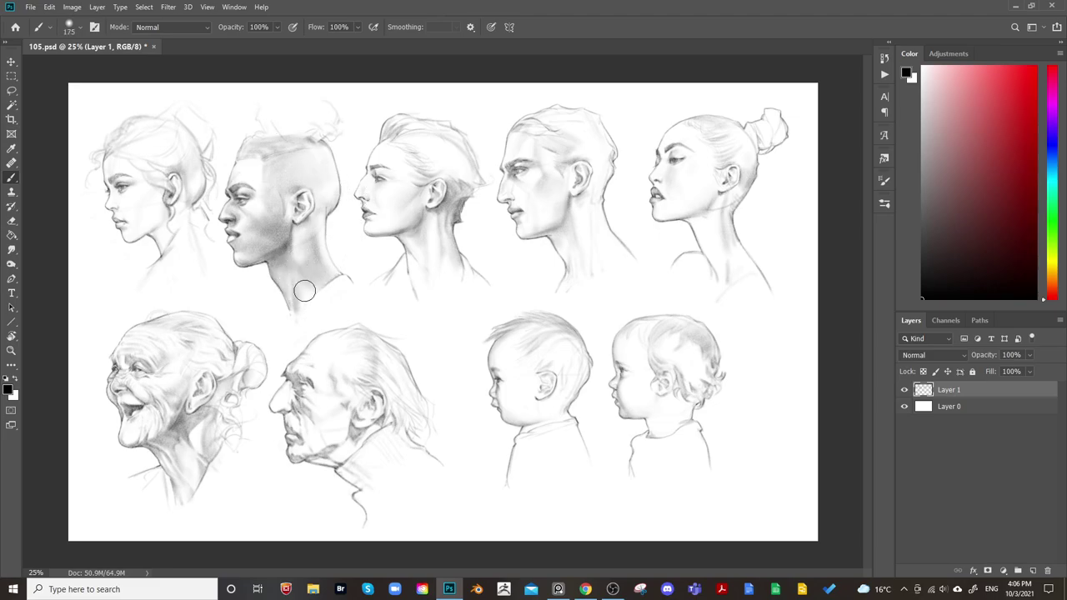
Tone the base of the man's neck at 250 px, flip the sheet horizontally and trim the overspill with a 50 px eraser
key(bracketright)
key(bracketright)
key(bracketright)
key(ctrl+shift+h)
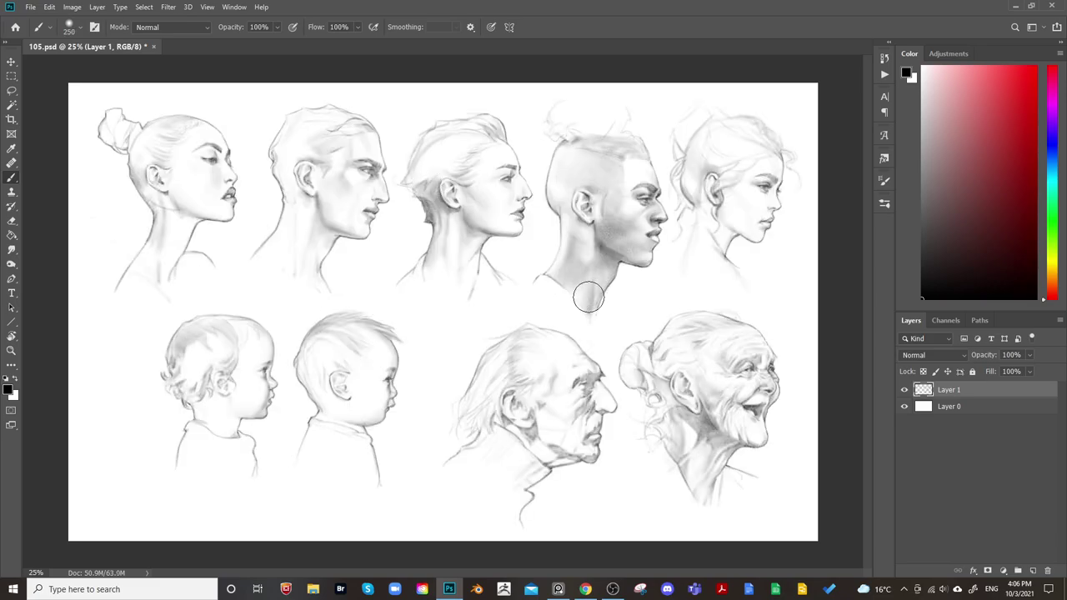
key(e)
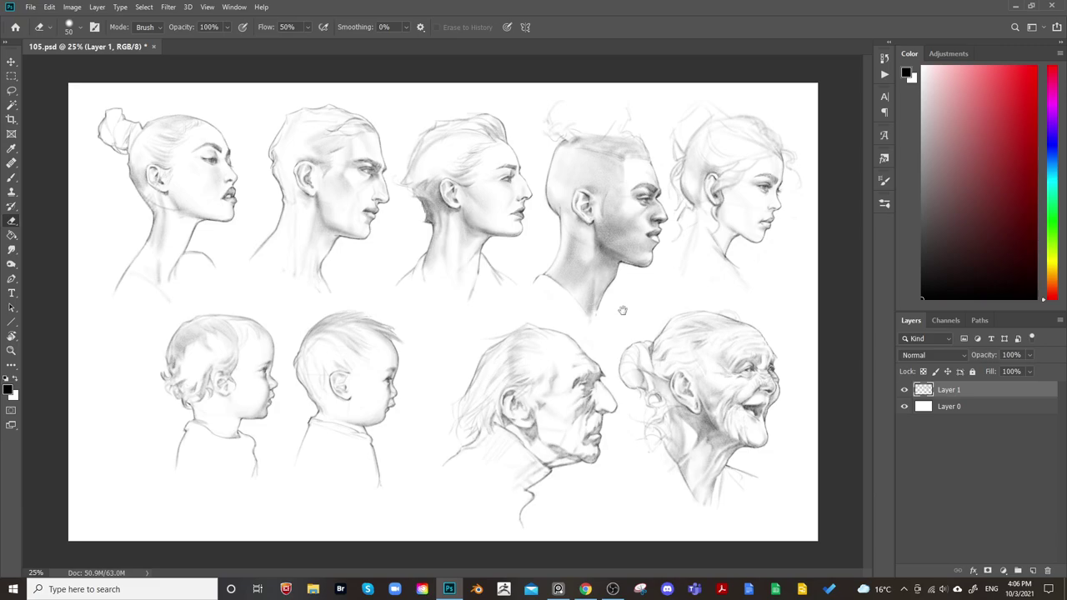
Flip the sheet horizontally and touch up the contour below the shaved-head man's lower lip with a 60 px brush
key(ctrl+shift+h)
key(ctrl+plus)
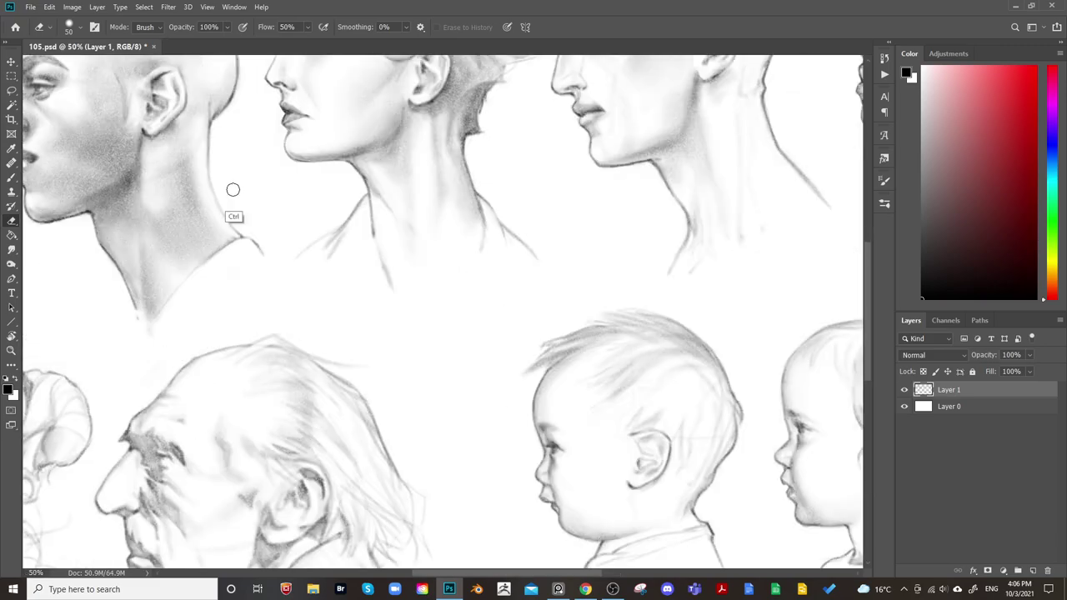
drag(230, 191, 657, 369)
key(b)
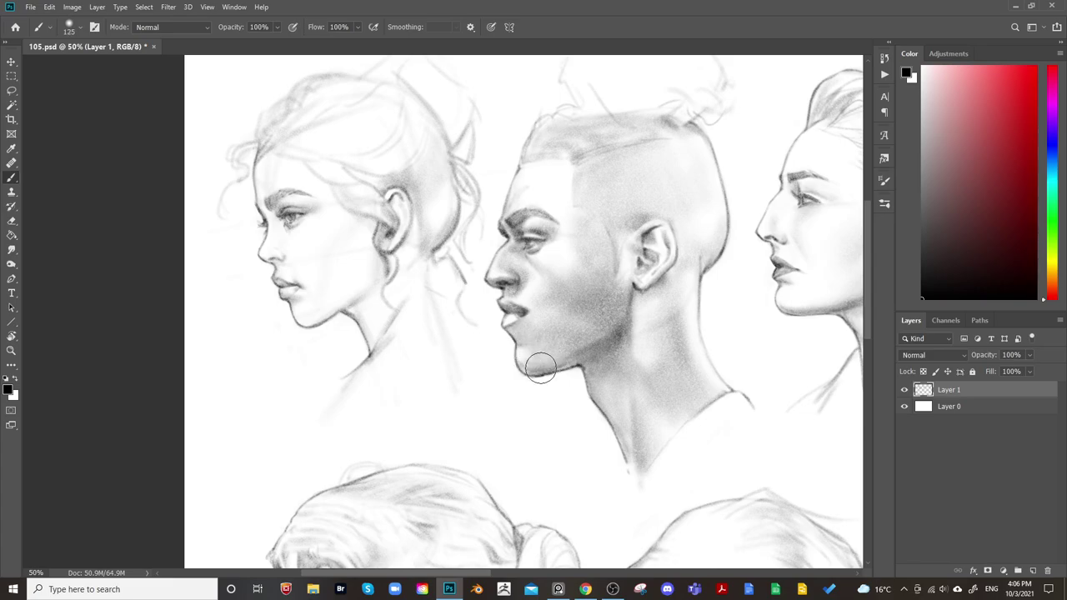
key([)
key([)
key([)
key([)
key(bracketleft)
drag(508, 317, 520, 318)
Shade the cheek of the upper-row woman with loose wavy hair, using a 300 px brush enlarged to 400 px
key(space)
drag(577, 272, 650, 339)
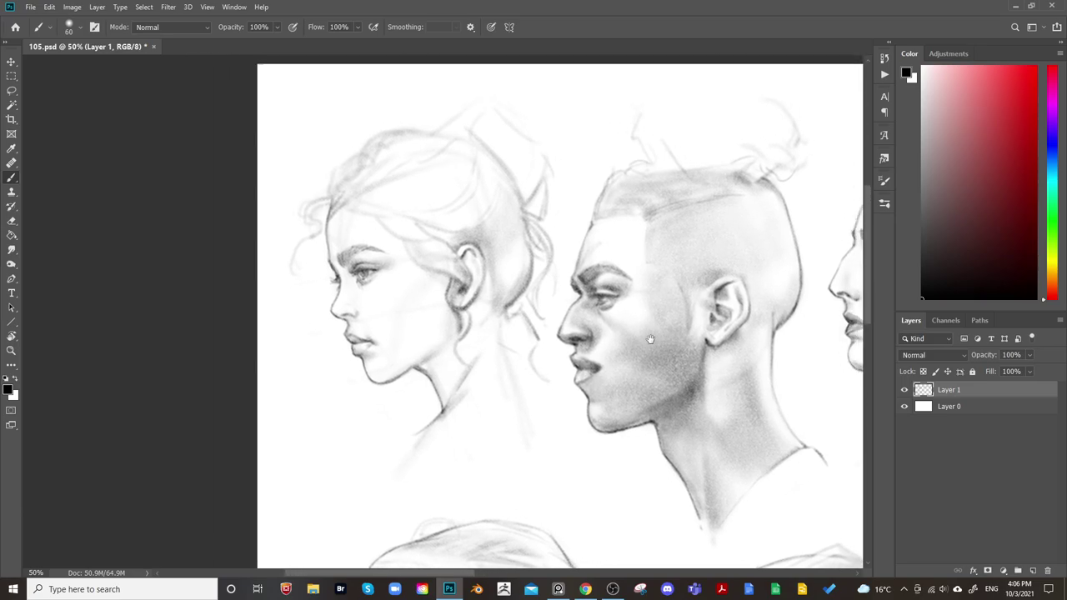
drag(780, 303, 573, 295)
scroll(572, 294, right, 3)
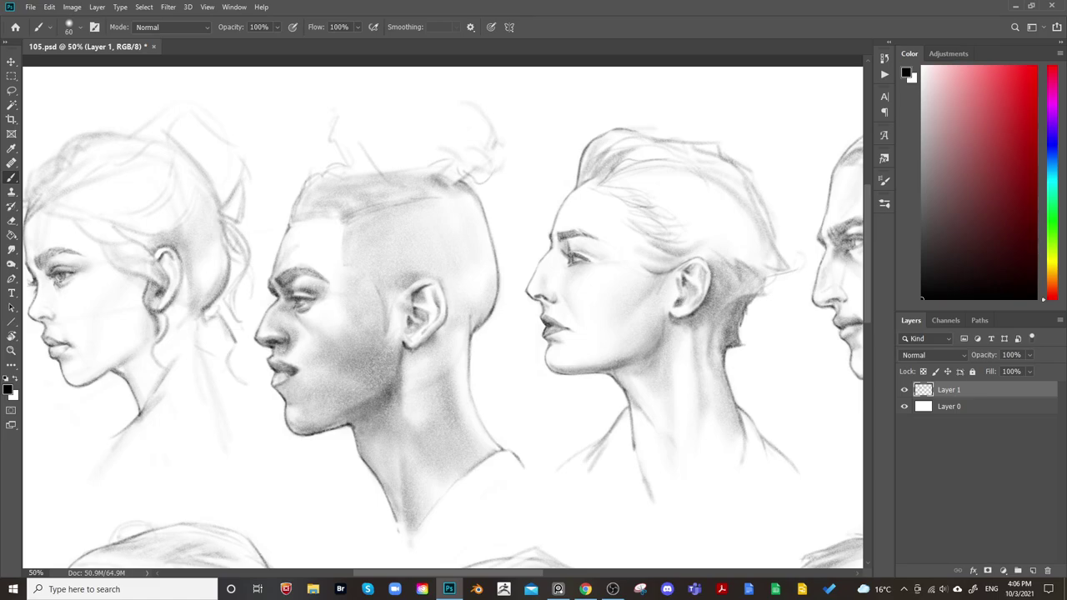
drag(166, 305, 474, 359)
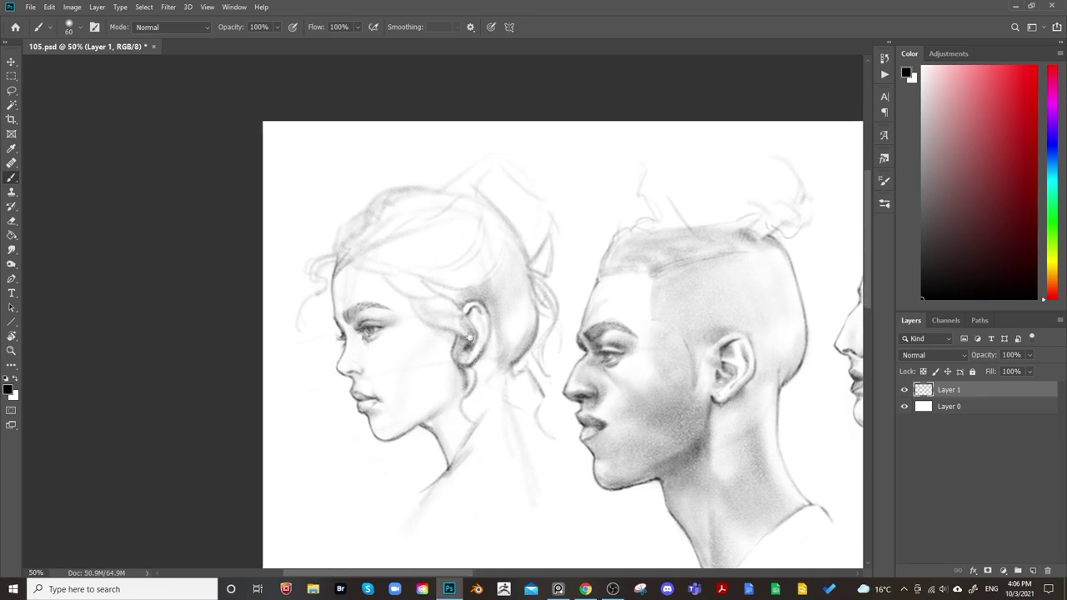
key(])
key(])
key(])
key(])
key(])
key(])
key(])
key(])
key(])
key(])
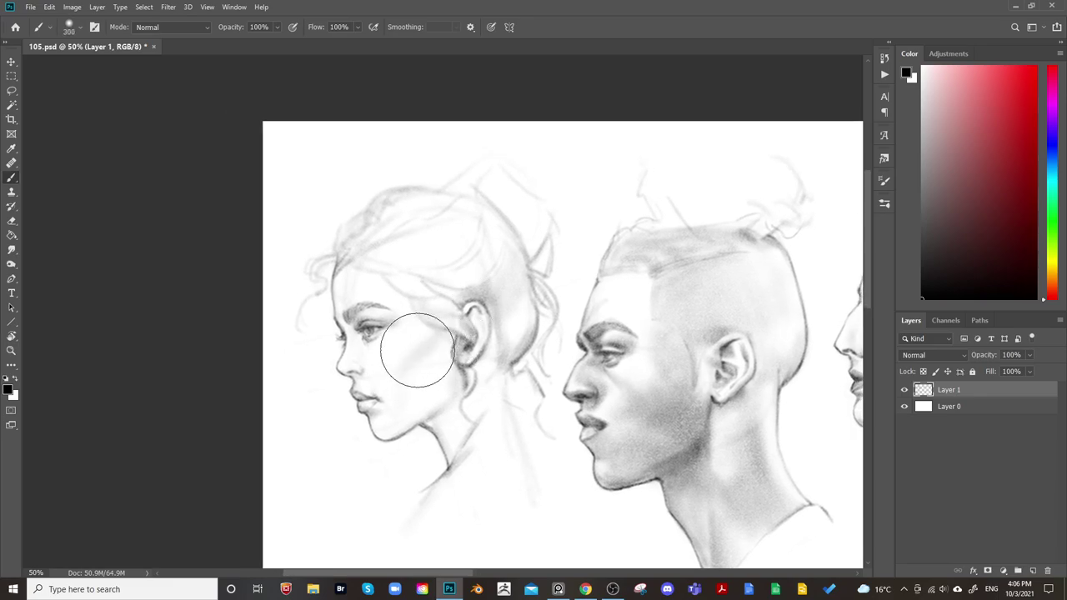
mouse_move(450, 317)
mouse_down()
mouse_move(423, 361)
mouse_move(427, 385)
mouse_move(488, 309)
mouse_up()
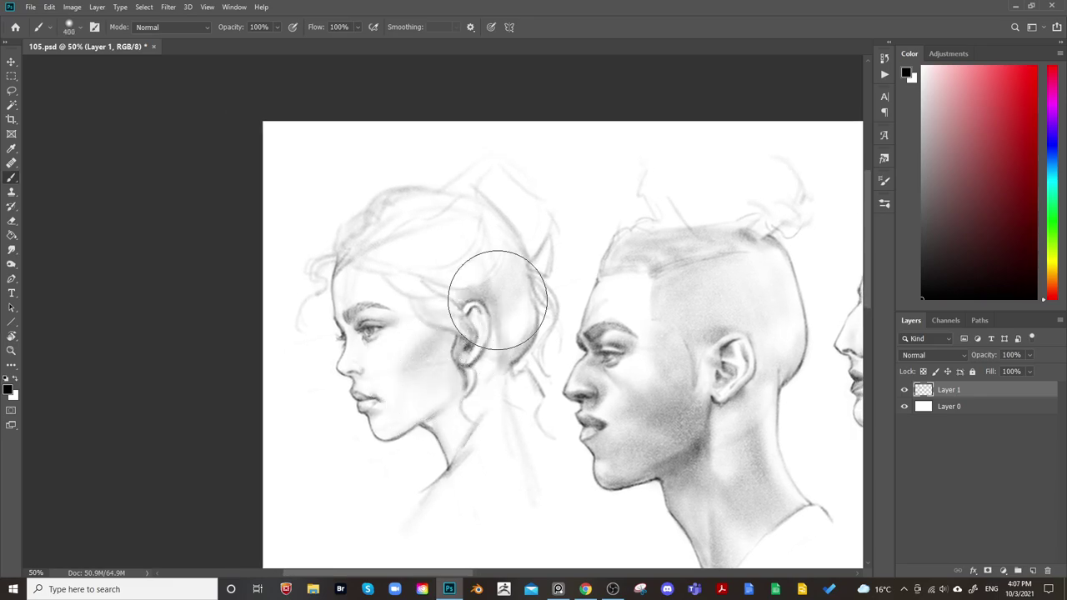
Darken the woman's chin and jaw contour with a 90 px brush, enlarged to 100 px
key(bracketleft)
key(bracketleft)
key(bracketleft)
key(bracketleft)
key(bracketleft)
key(bracketleft)
key(bracketleft)
key(bracketleft)
key(bracketleft)
key(bracketleft)
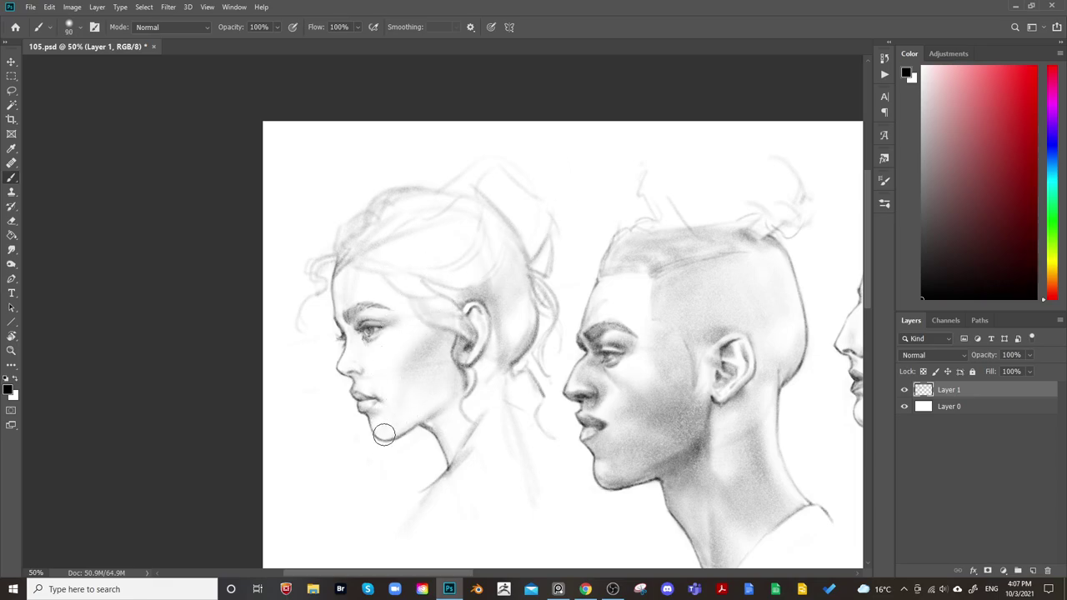
key(bracketright)
key(bracketright)
key(bracketright)
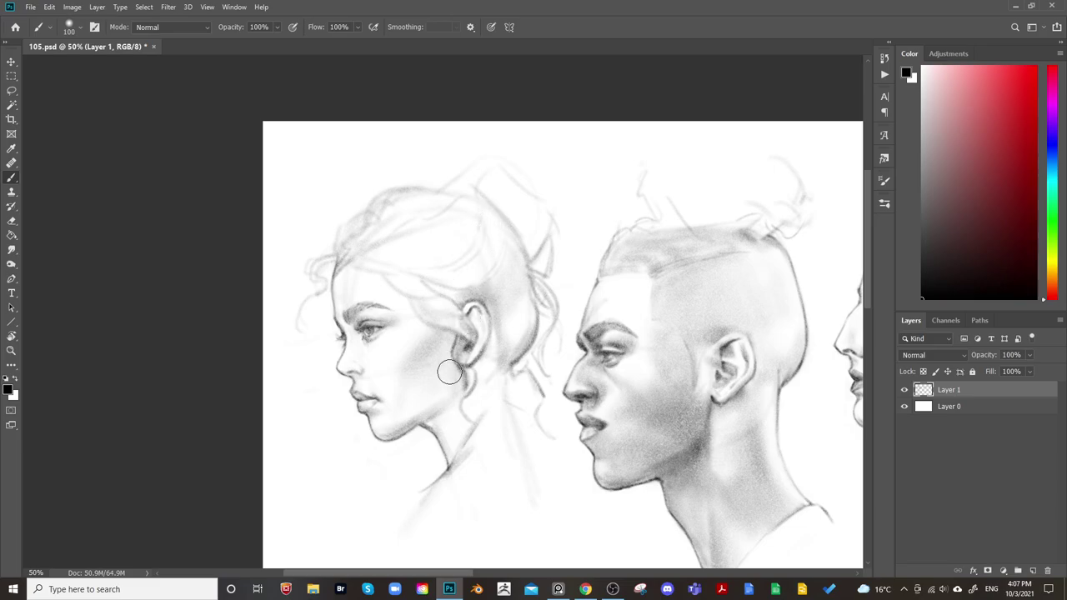
Deepen the shadow below the woman's ear and under her jaw with a 125 px brush, reduced to 45 px
key(bracketleft)
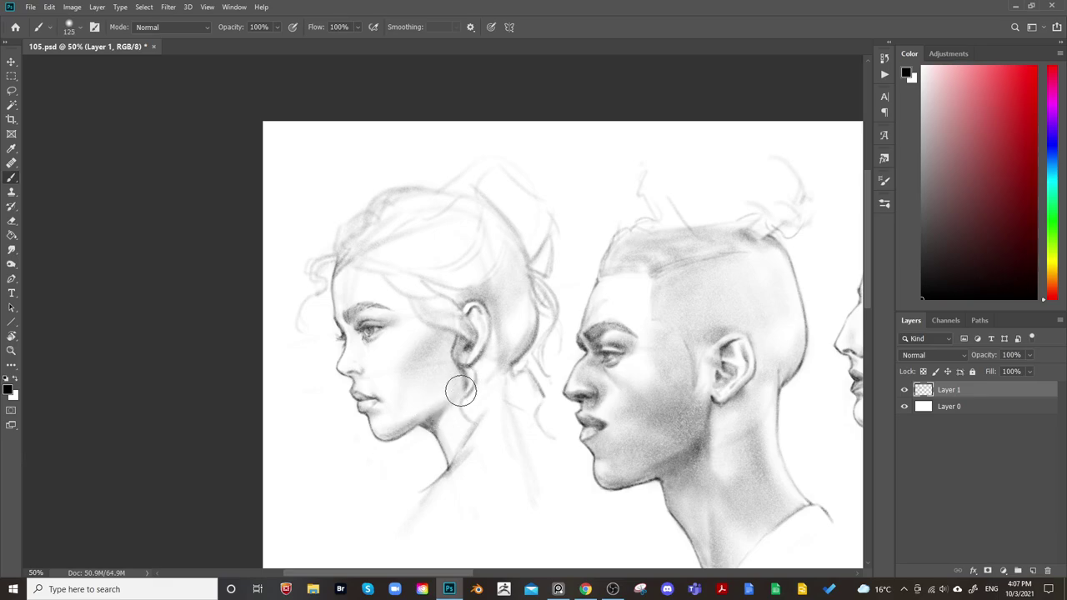
key(bracketleft)
key(bracketright)
key(bracketright)
key(bracketleft)
key(bracketleft)
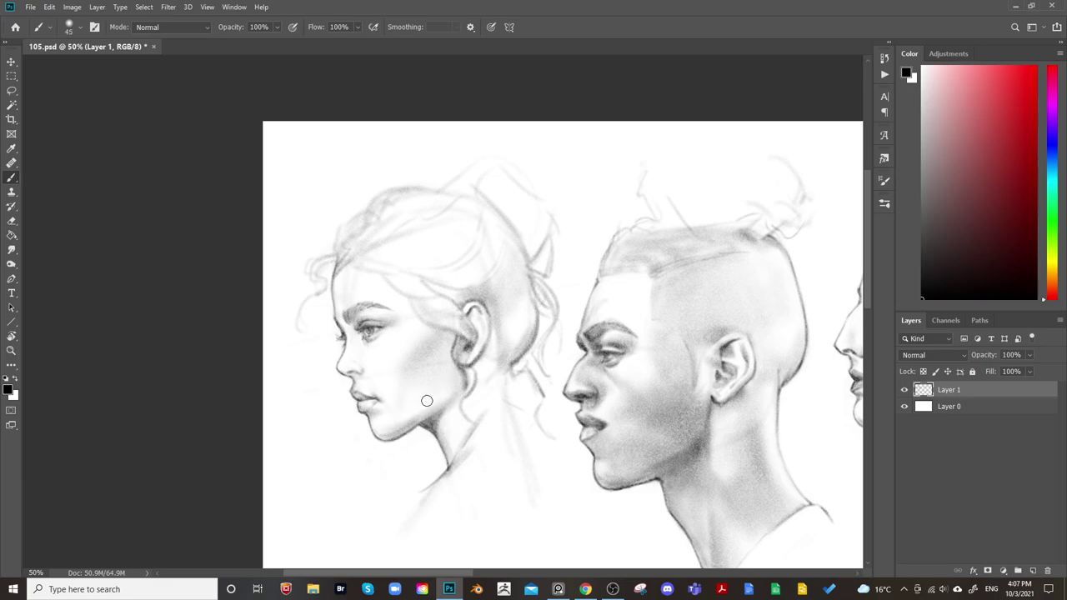
Soften the tone along the woman's jaw and below her ear with a 100 px eraser, enlarged to 150 px
key(e)
key(bracketright)
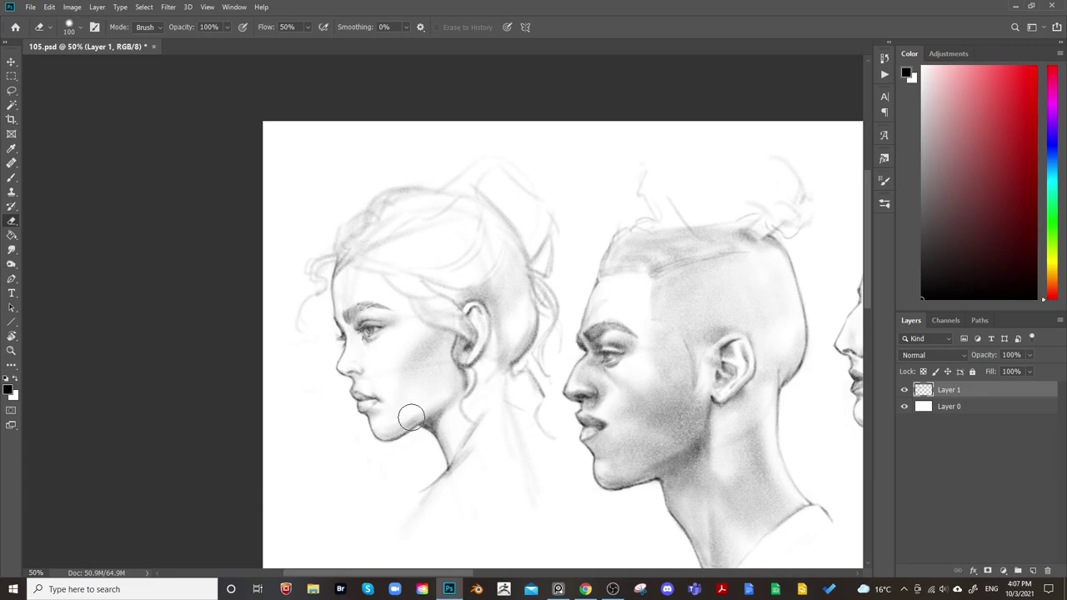
key(bracketright)
key(bracketright)
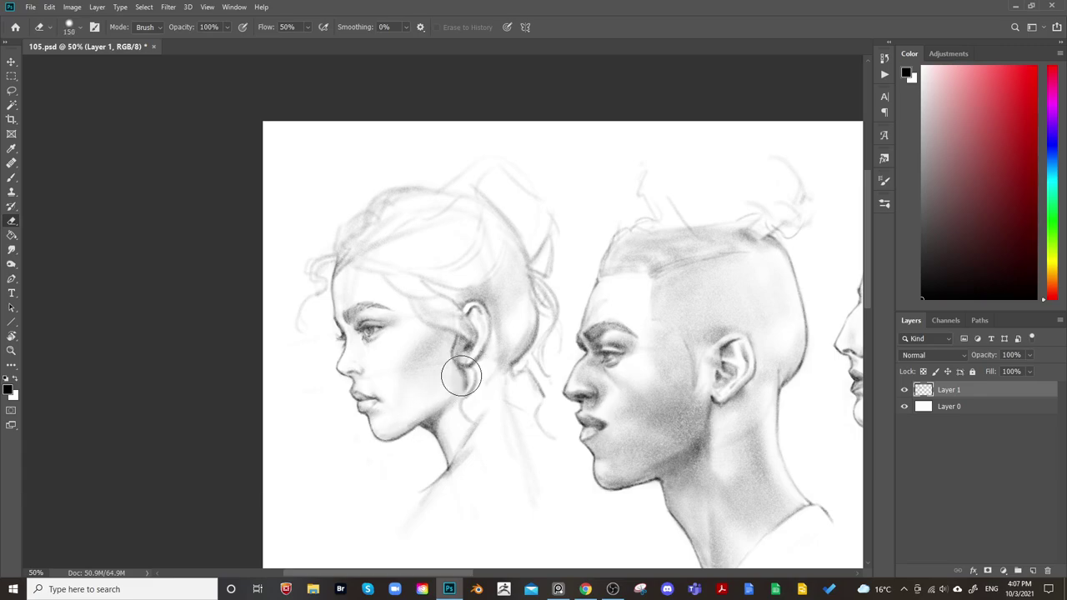
drag(543, 327, 553, 318)
Shade the bridge of the woman's nose and the inner eye socket with a brush reduced to 60 px
key(b)
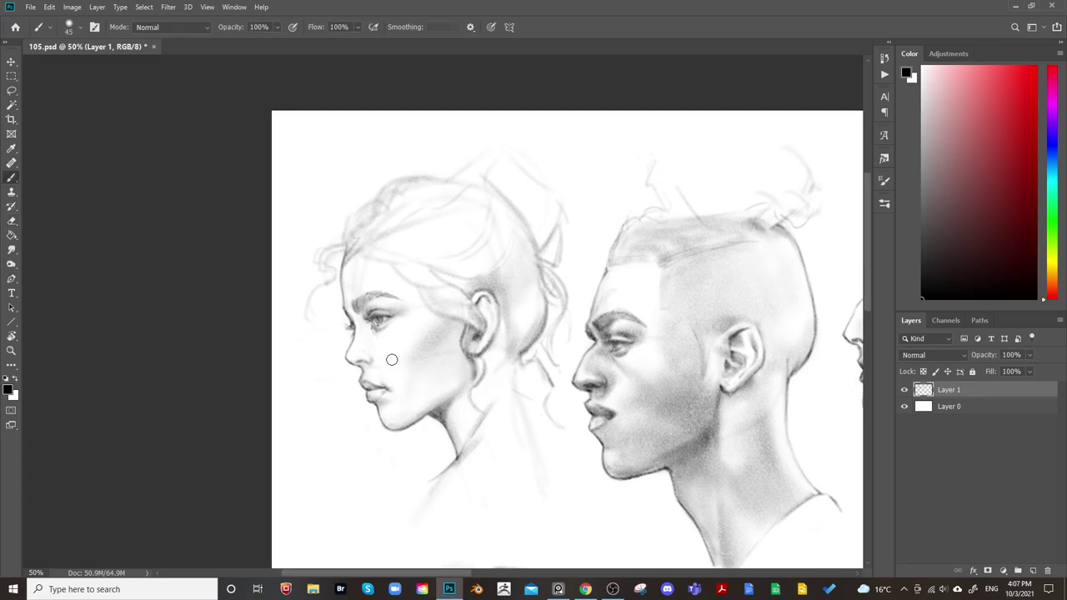
key(bracketright)
key(bracketright)
key(bracketright)
key(bracketright)
key(bracketleft)
key(bracketleft)
key(bracketleft)
key(bracketleft)
key(bracketleft)
key(bracketleft)
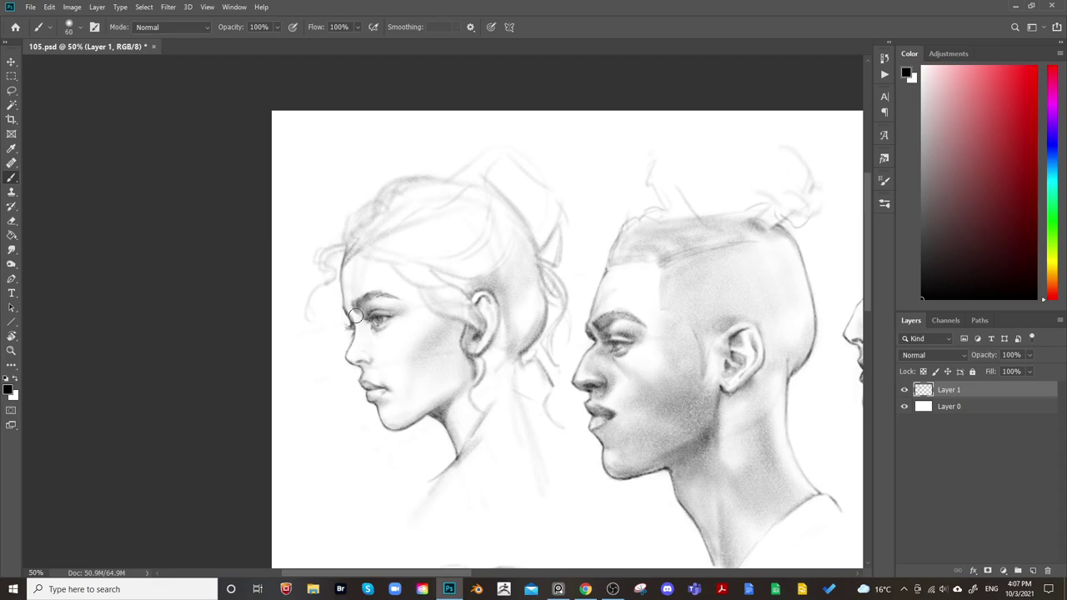
Tone the woman's forehead and brow area with a brush enlarged to 200 px
key(bracketright)
key(bracketright)
key(bracketright)
key(bracketright)
key(bracketright)
key(bracketright)
key(bracketright)
key(bracketright)
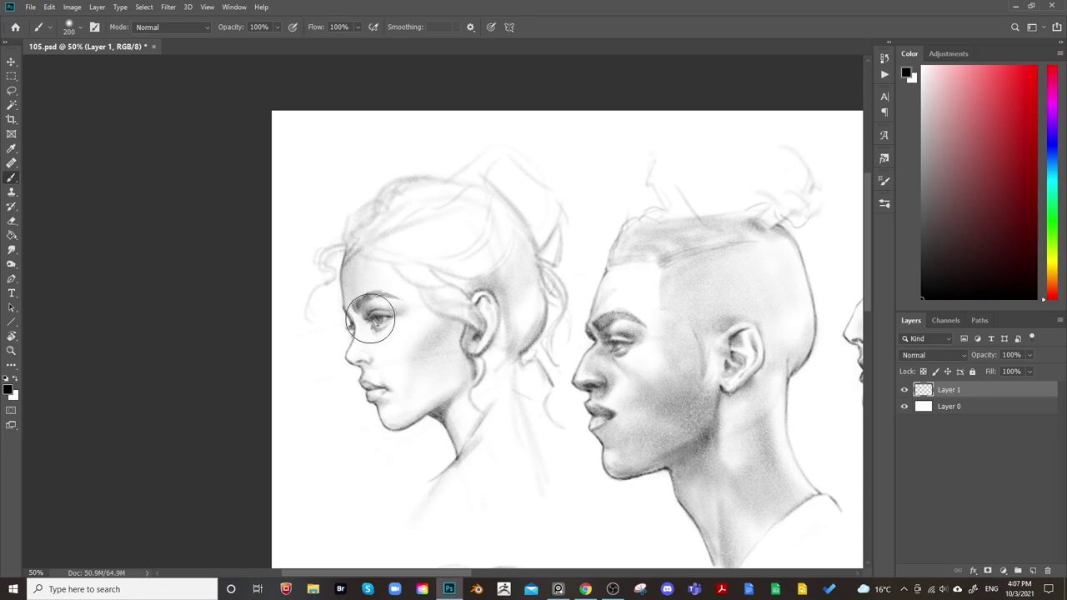
Refine the woman's brow and eye with an 80 px brush, reduced further for the fine darks
key(bracketleft)
key(bracketleft)
key(bracketleft)
key(bracketleft)
key(bracketleft)
key(bracketleft)
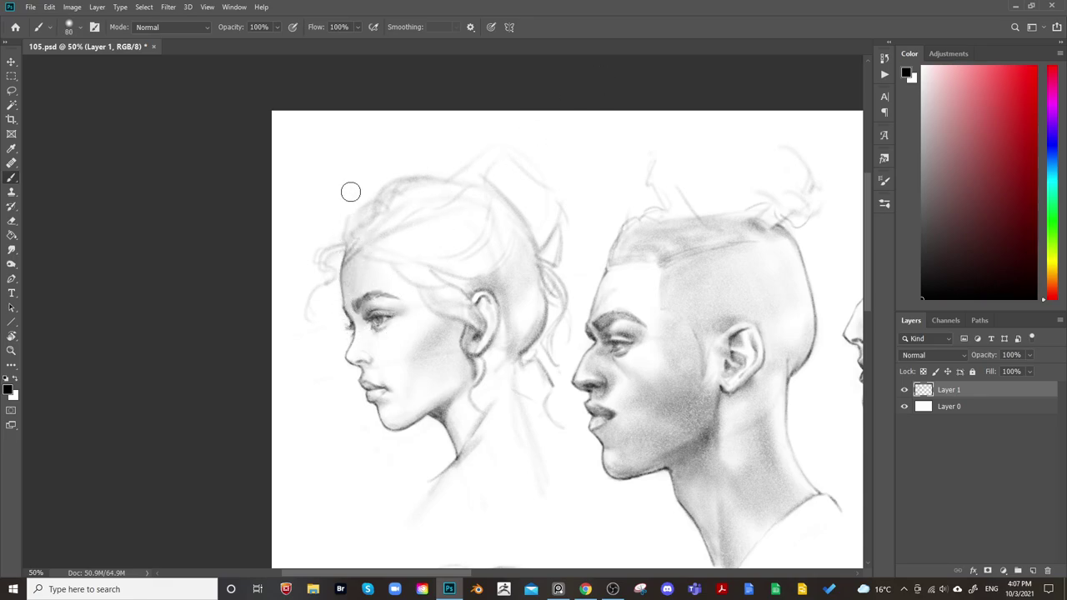
key(bracketleft)
key(bracketleft)
key(bracketright)
key(bracketleft)
key(bracketleft)
key(bracketleft)
Shade the area beneath the woman's eye with a 175 px brush, enlarged to 200 px
key(bracketright)
key(bracketright)
key(bracketright)
key(bracketright)
key(bracketright)
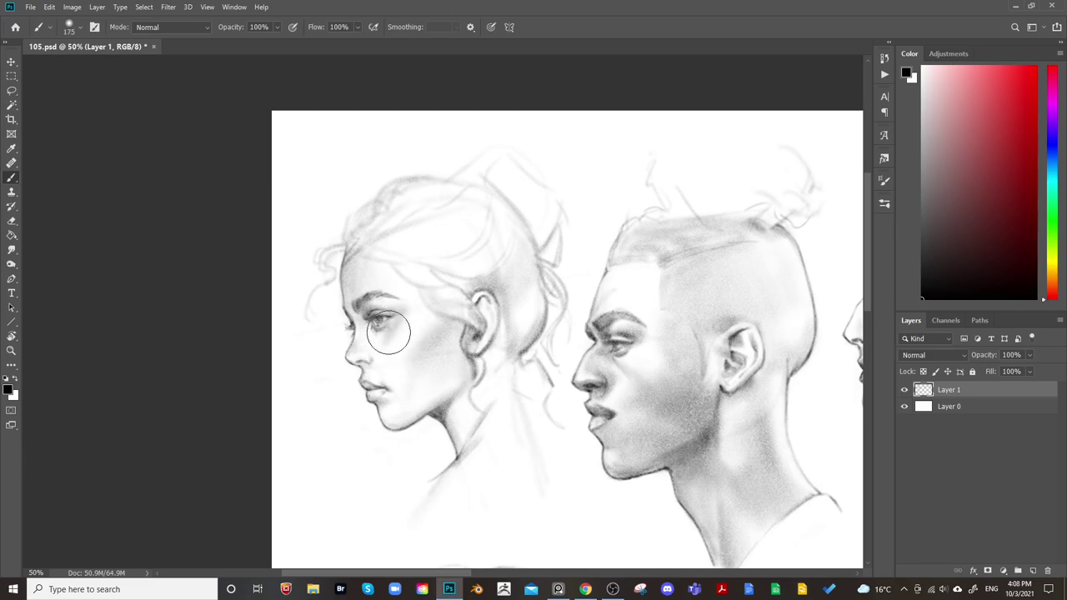
key(bracketright)
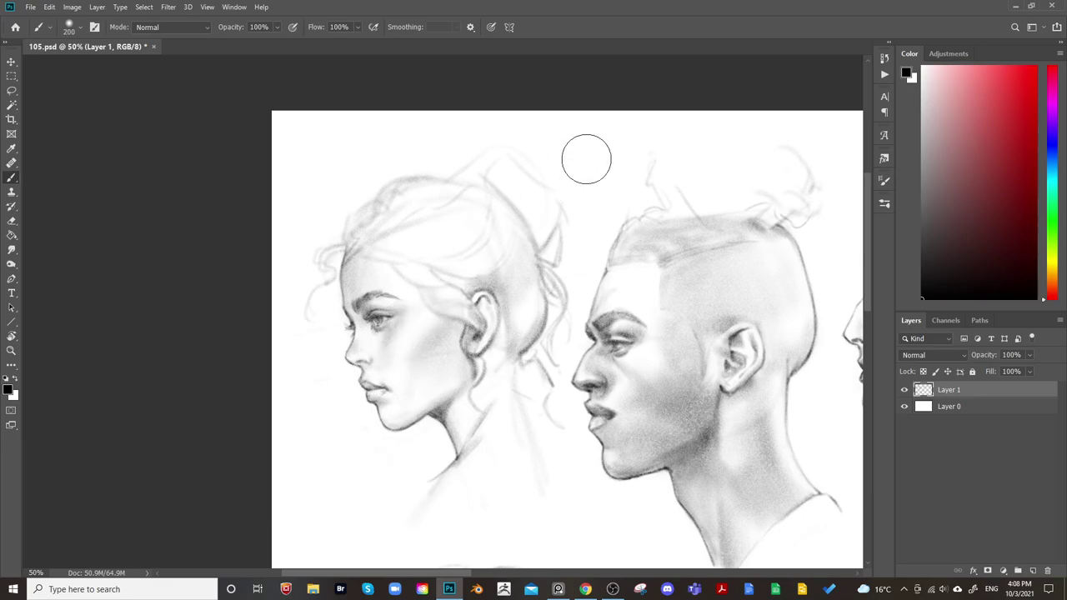
Darken the woman's lower eyelid and blend into the upper cheek with a 90 px brush
key(bracketleft)
key(bracketleft)
key(bracketleft)
key(bracketleft)
key(bracketleft)
key(bracketleft)
key(bracketright)
key(bracketright)
key(bracketright)
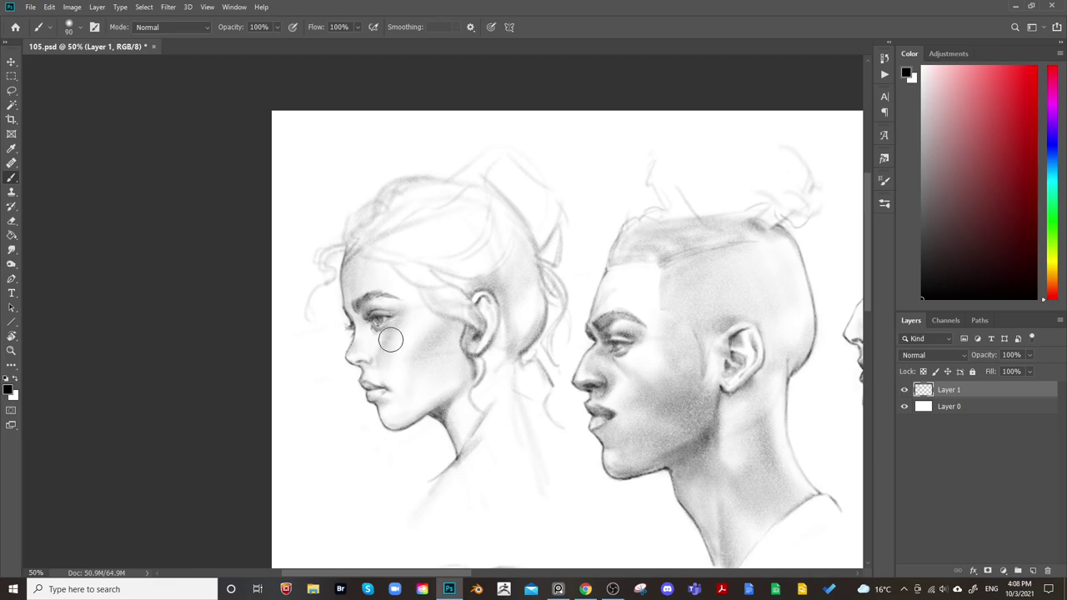
Add broad tone over the woman's cheek and temple with a 200 px brush, enlarged to 300 px
key(bracketright)
key(bracketright)
key(bracketright)
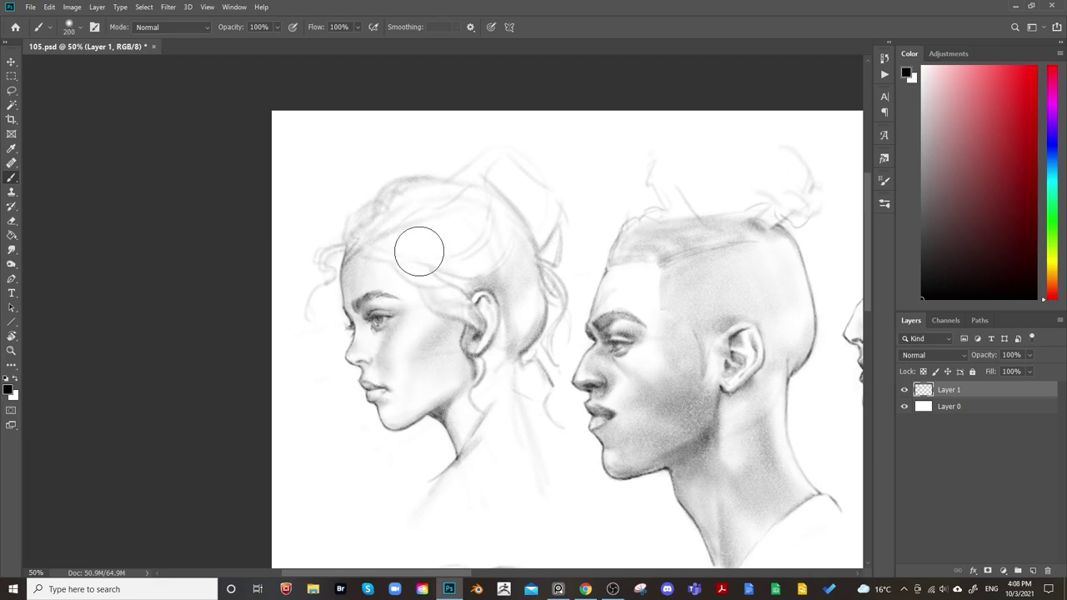
key(bracketright)
key(bracketright)
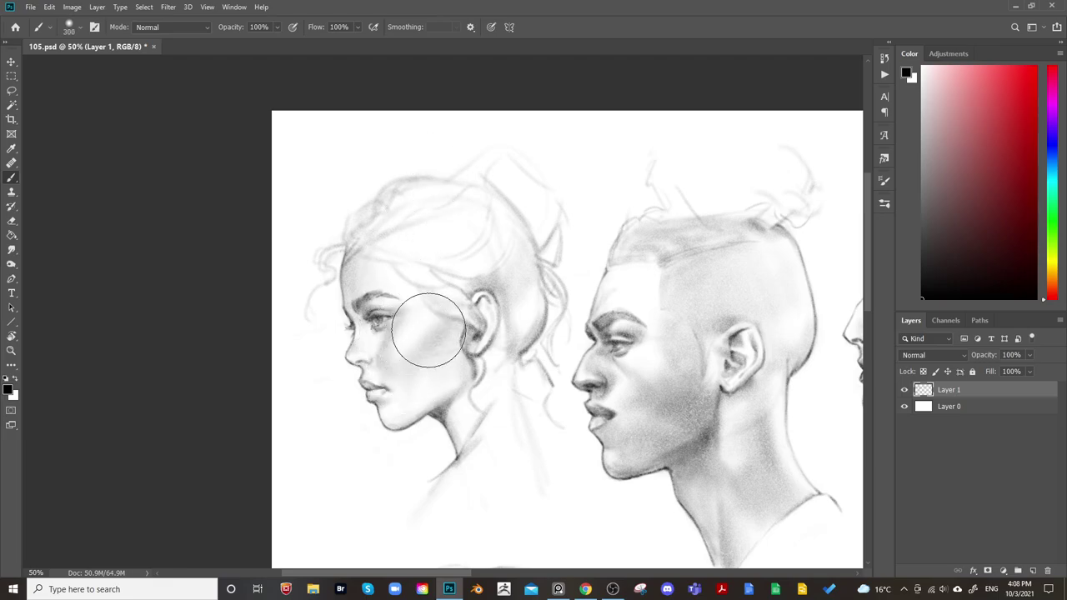
drag(567, 241, 526, 226)
Darken and define the woman's lips with a brush reduced to 50 px
key(e)
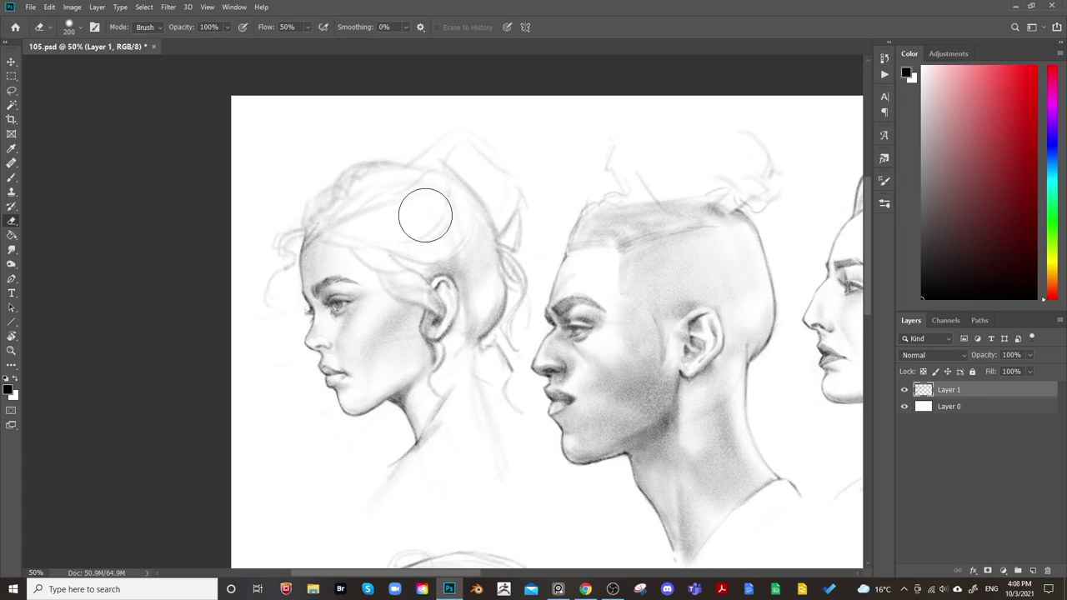
key(b)
key(bracketleft)
key(bracketleft)
key(bracketleft)
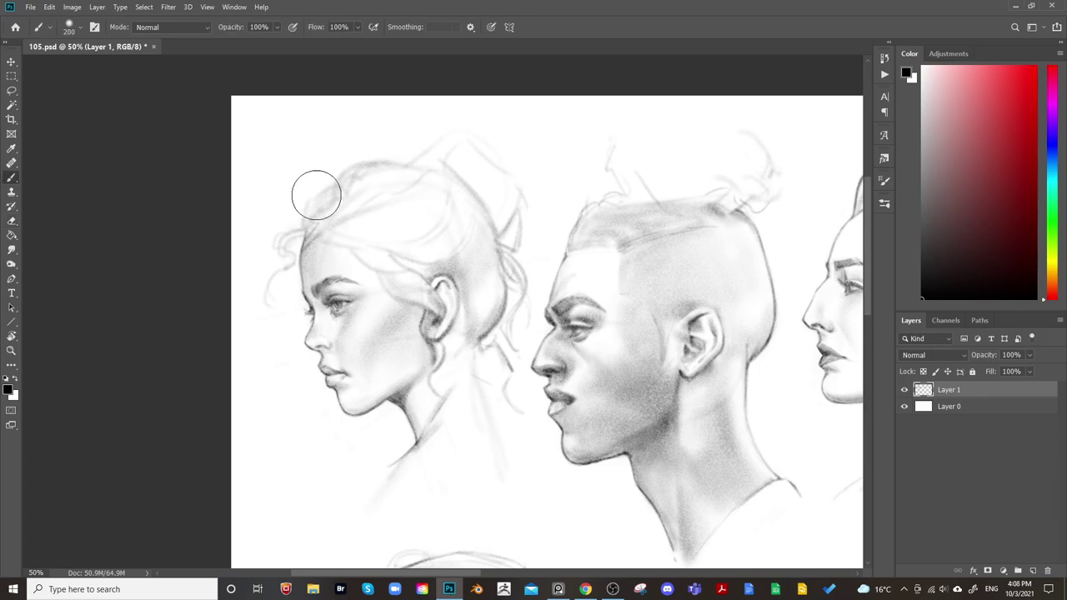
key(bracketleft)
key(bracketleft)
key(bracketleft)
key(bracketleft)
key(bracketleft)
key(bracketright)
key(bracketleft)
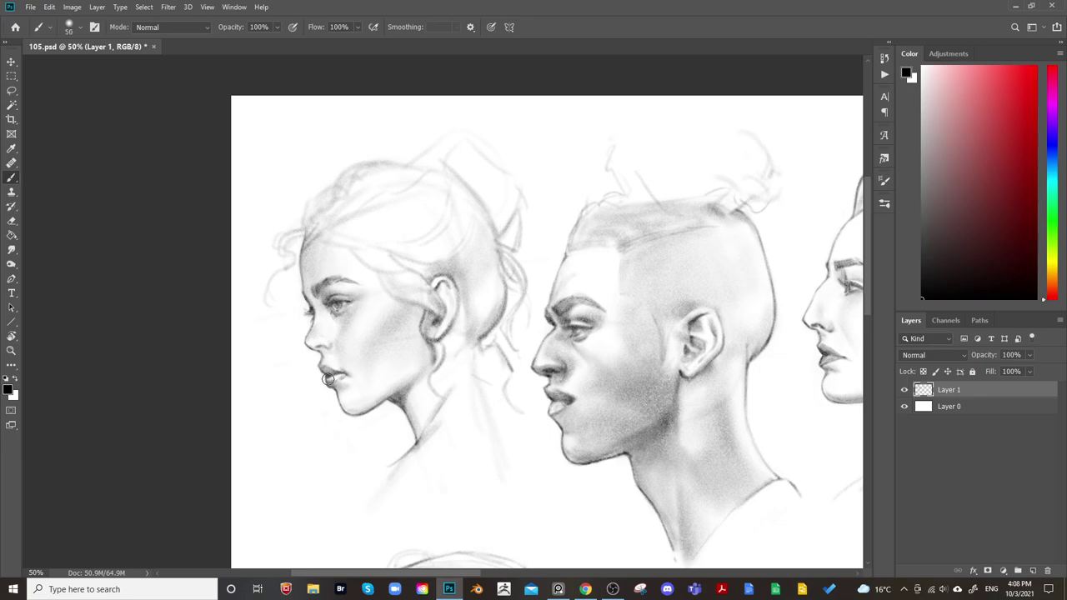
key(bracketleft)
Lighten the woman's cheek with a 50 px eraser and tone the area beside her nostril with an 80 px brush
key(e)
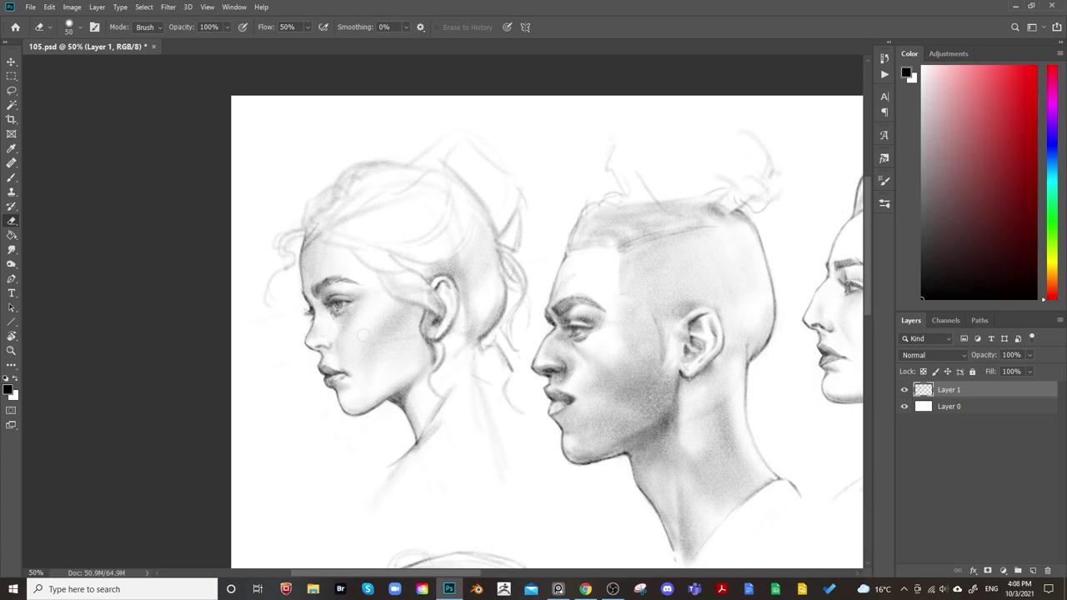
key(b)
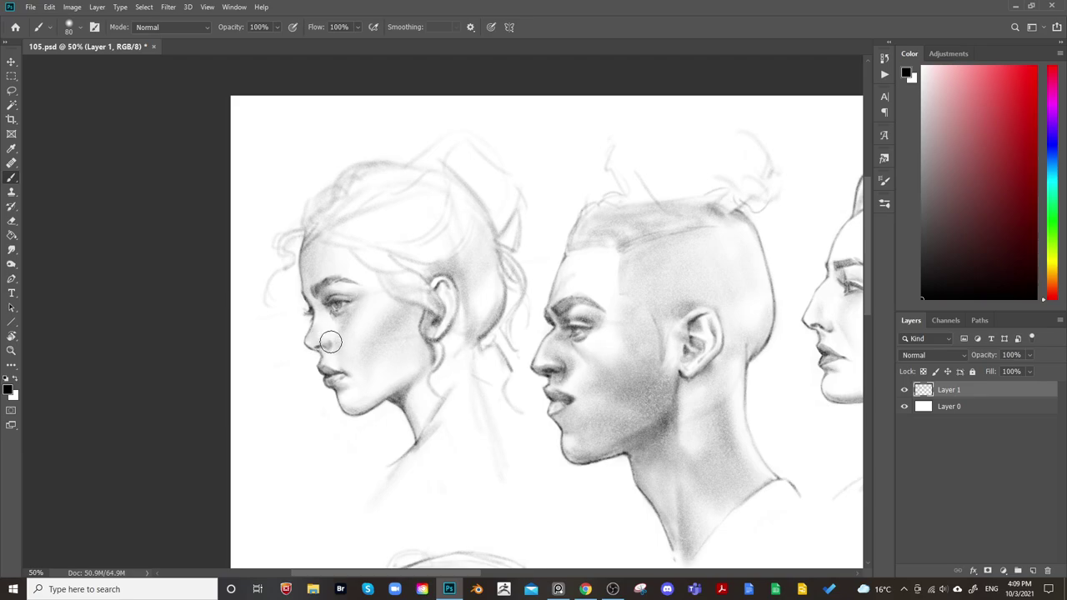
key(bracketright)
key(bracketright)
key(bracketright)
Lift highlights around the wing of the woman's nose with a 50 px eraser, reduced to 25 px
key(e)
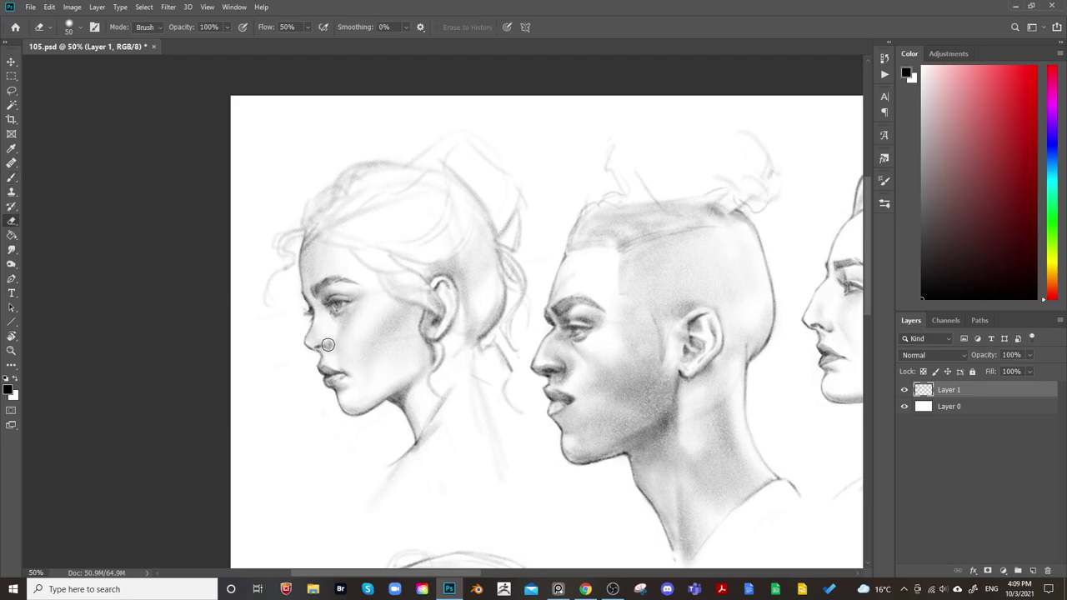
key(bracketleft)
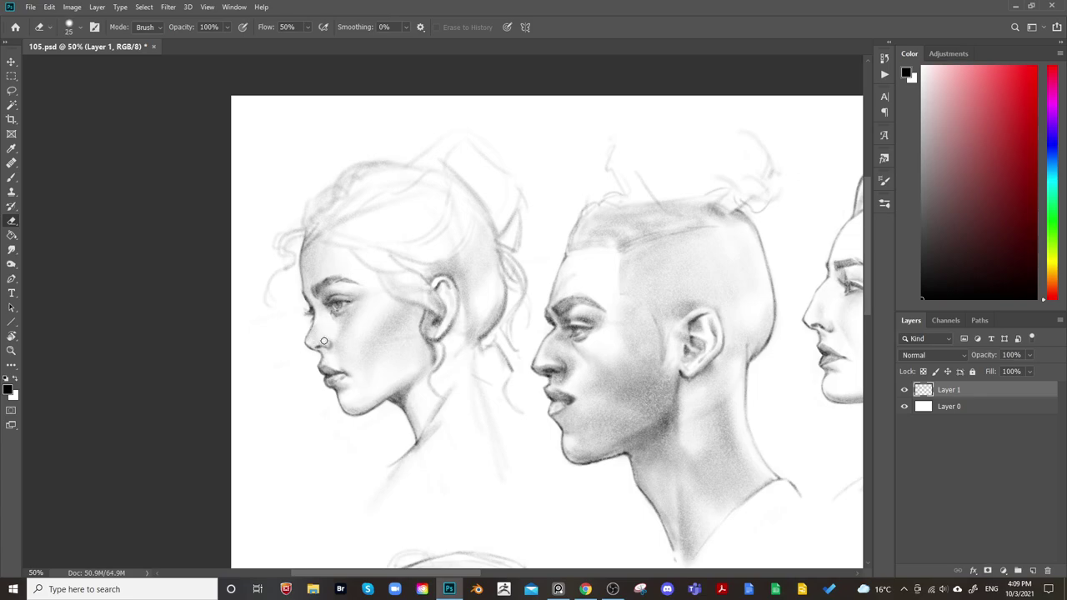
key(bracketright)
drag(553, 328, 525, 312)
drag(362, 285, 380, 294)
Define the woman's nostril with a 25 px brush and clean up below the nose with a 40 px eraser, enlarged to 60 px
key(b)
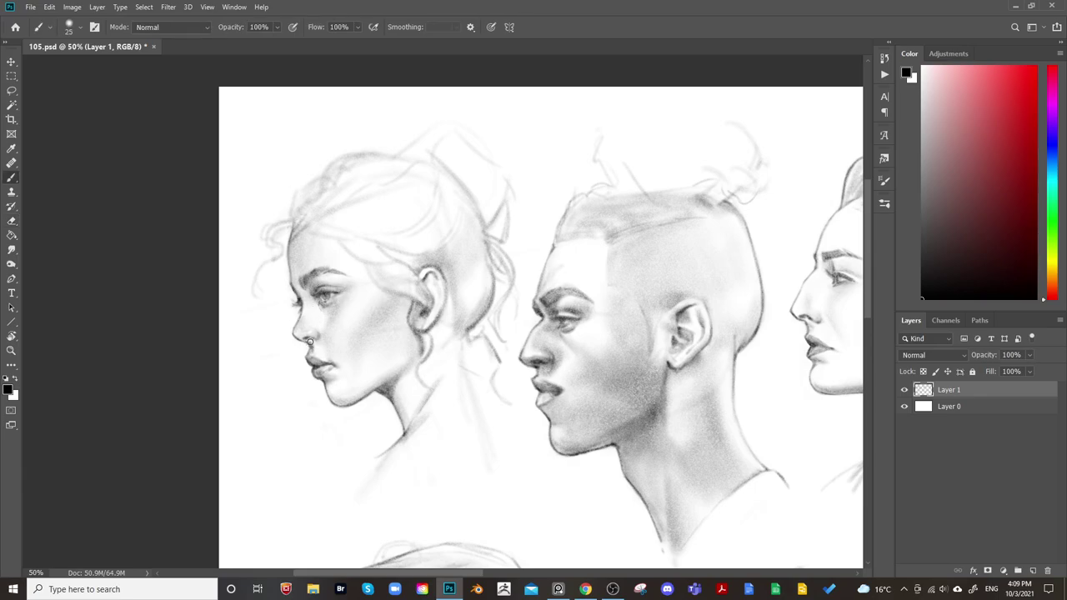
key(e)
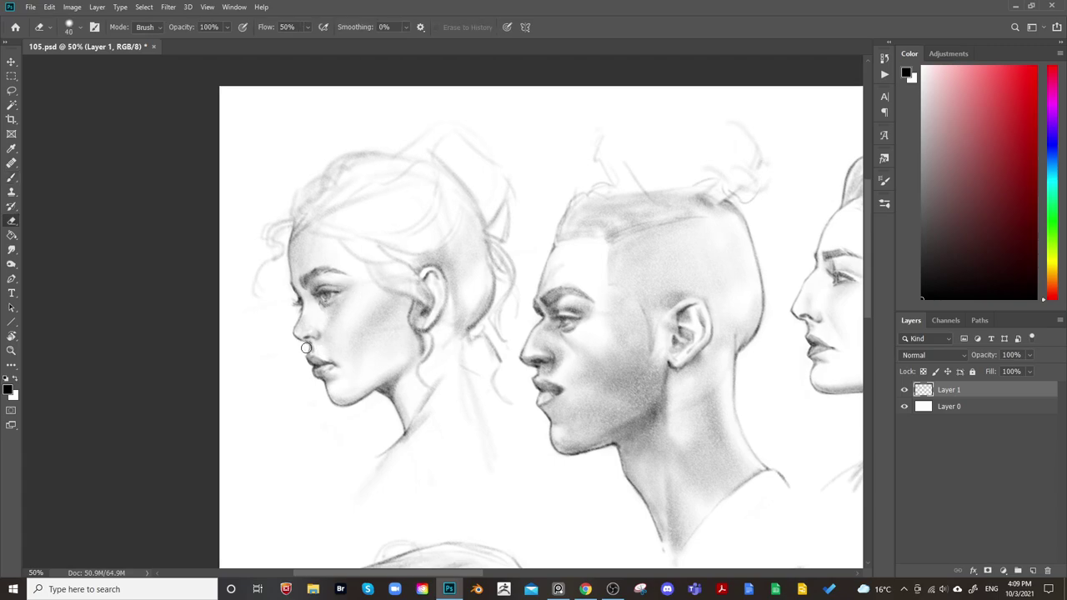
key(bracketleft)
key(bracketleft)
key(bracketleft)
key(bracketright)
key(bracketright)
key(bracketright)
Check the whole sheet in both horizontal orientations, toggle Layer 1's visibility, and return to a close view of the wavy-haired woman
drag(594, 184, 410, 135)
key(ctrl+minus)
key(ctrl+minus)
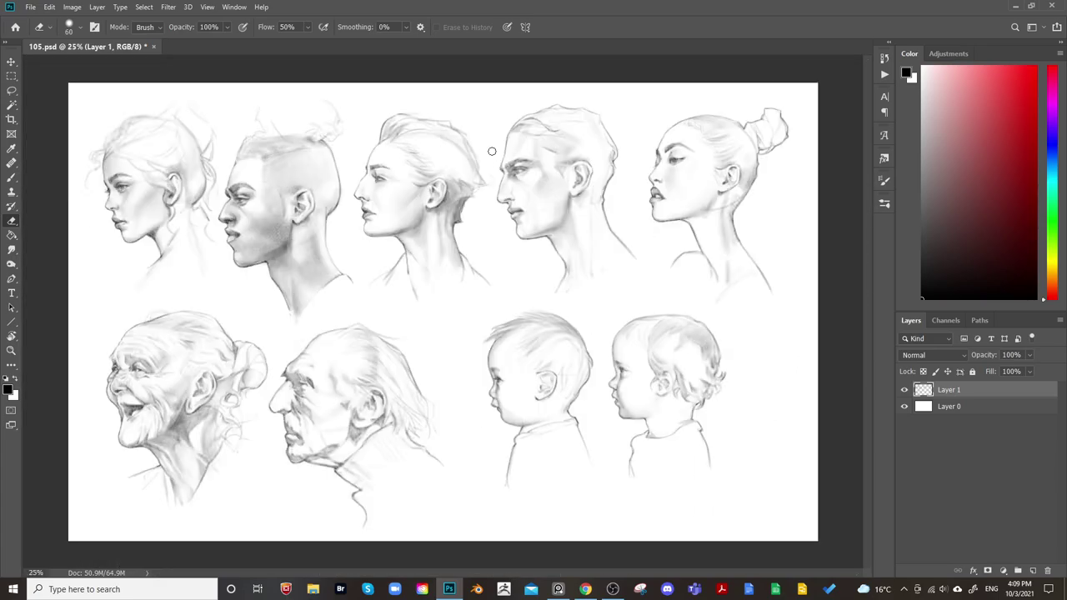
key(ctrl+shift+h)
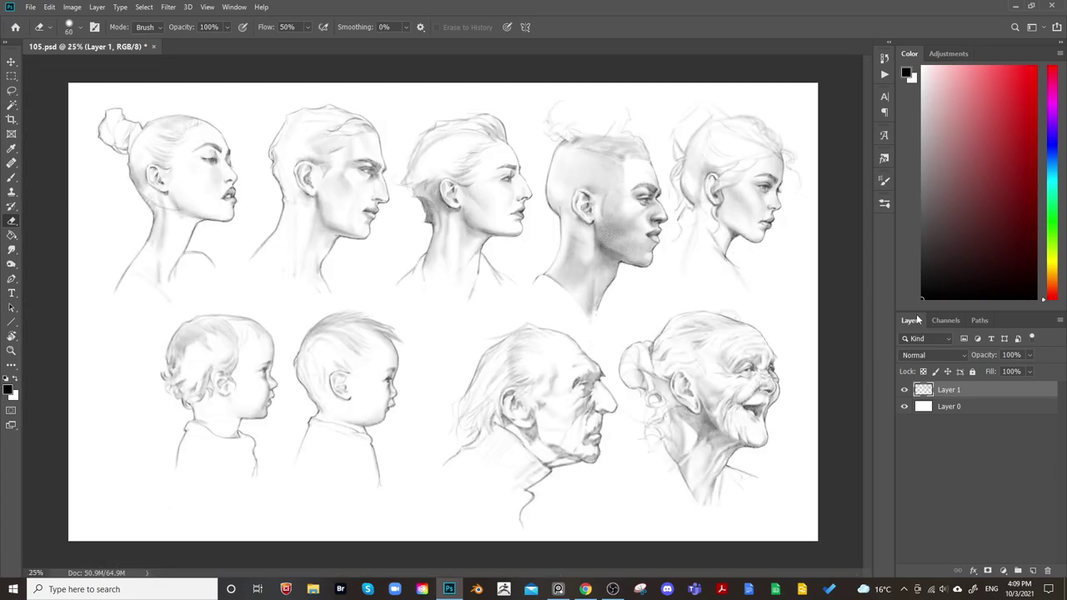
click(904, 389)
click(904, 389)
key(h)
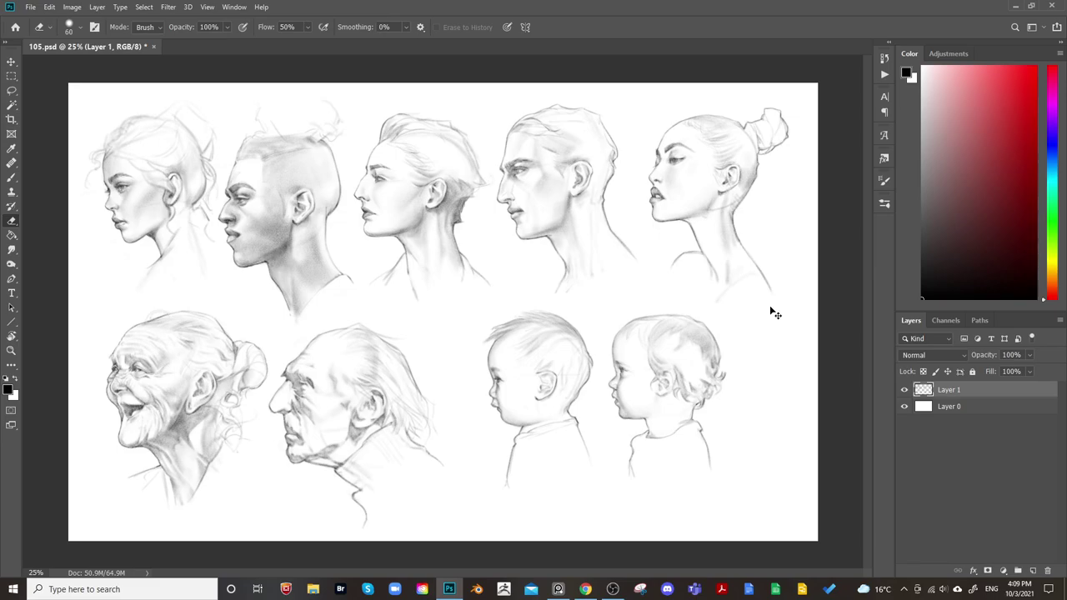
key(ctrl+plus)
key(ctrl+plus)
drag(187, 288, 366, 467)
drag(285, 370, 496, 525)
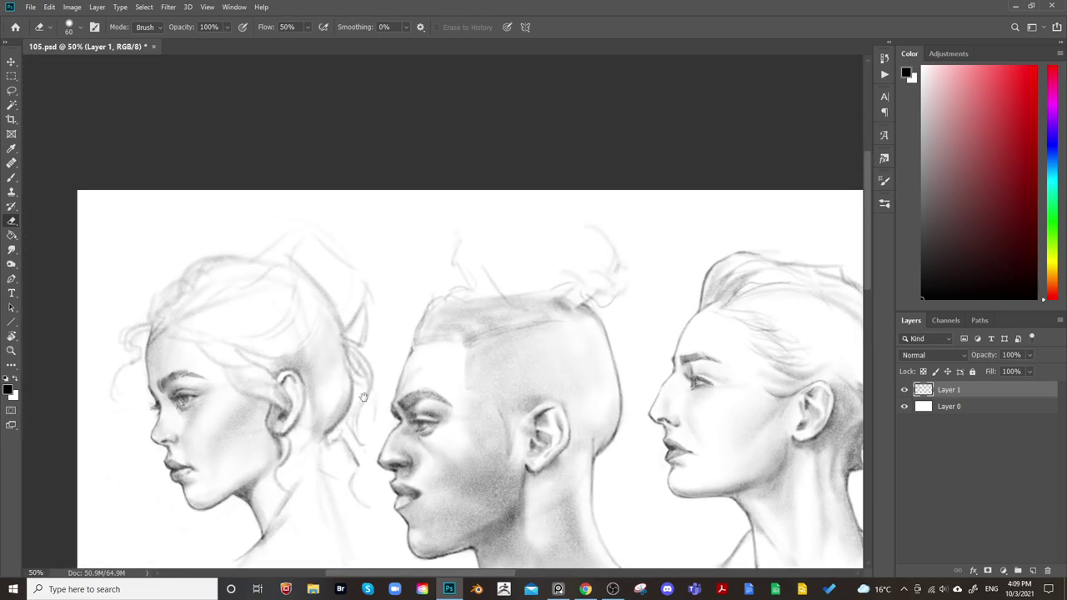
Refine the contour and shading of the wavy-haired woman's ear with a 25 to 40 px brush and lighten her temple hair with a 70 px eraser
drag(364, 396, 476, 394)
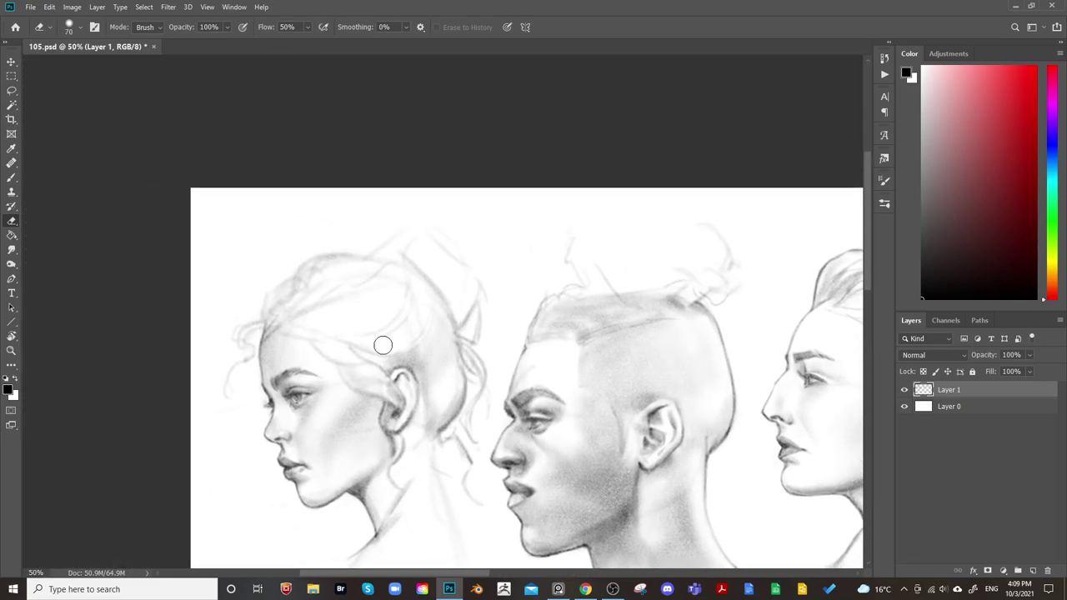
key(b)
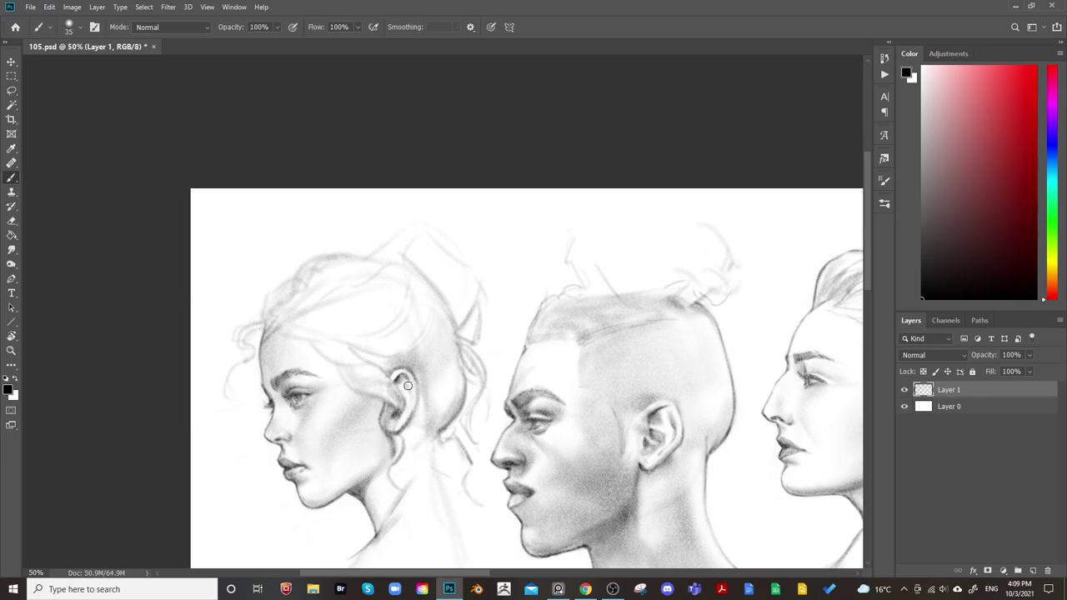
key(bracketleft)
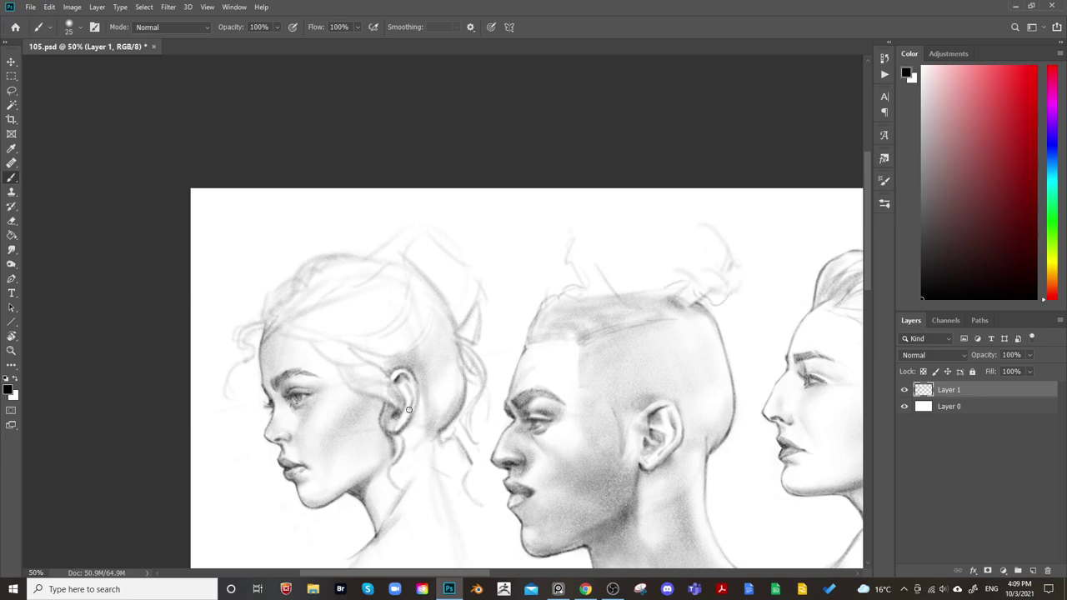
key(bracketright)
key(bracketright)
key(bracketleft)
key(bracketleft)
key(bracketleft)
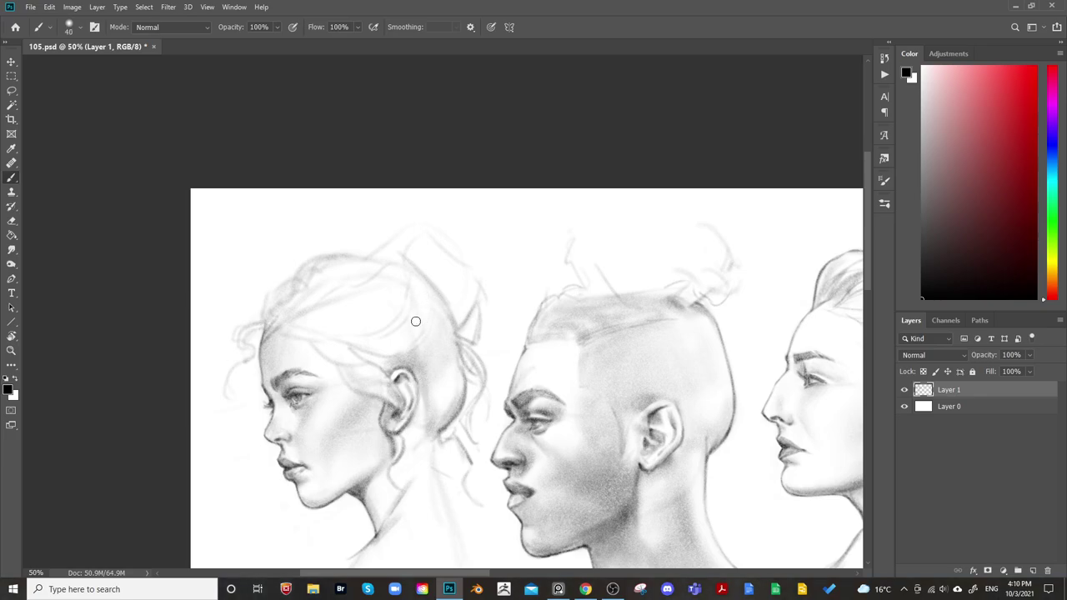
drag(419, 385, 412, 416)
drag(389, 424, 383, 432)
key(bracketleft)
key(e)
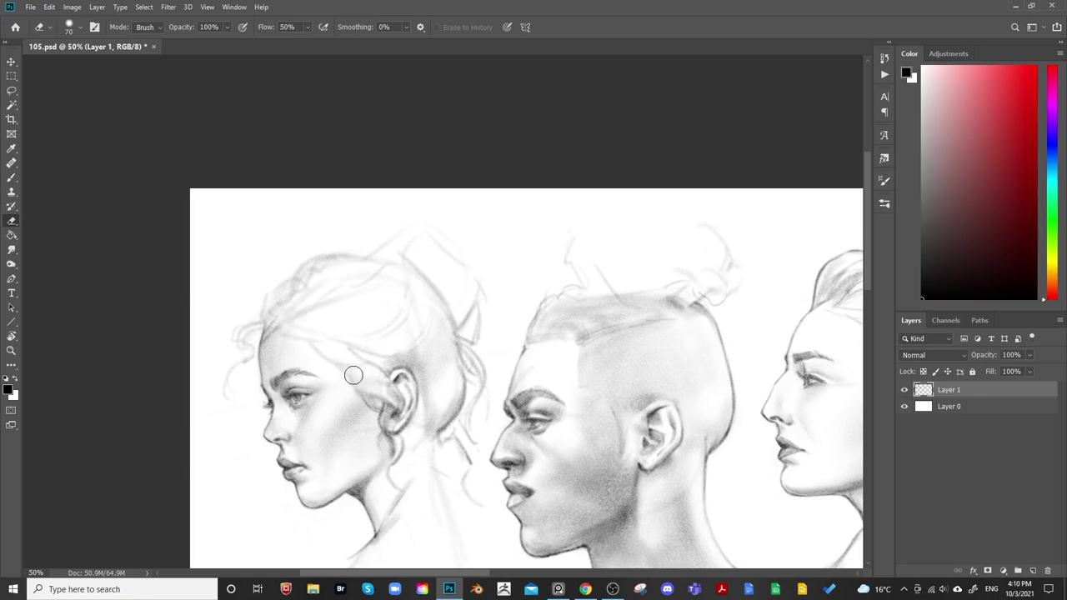
Place a small dark accent between the hair strands above the woman's temple, varying the brush size from 30 px
key(b)
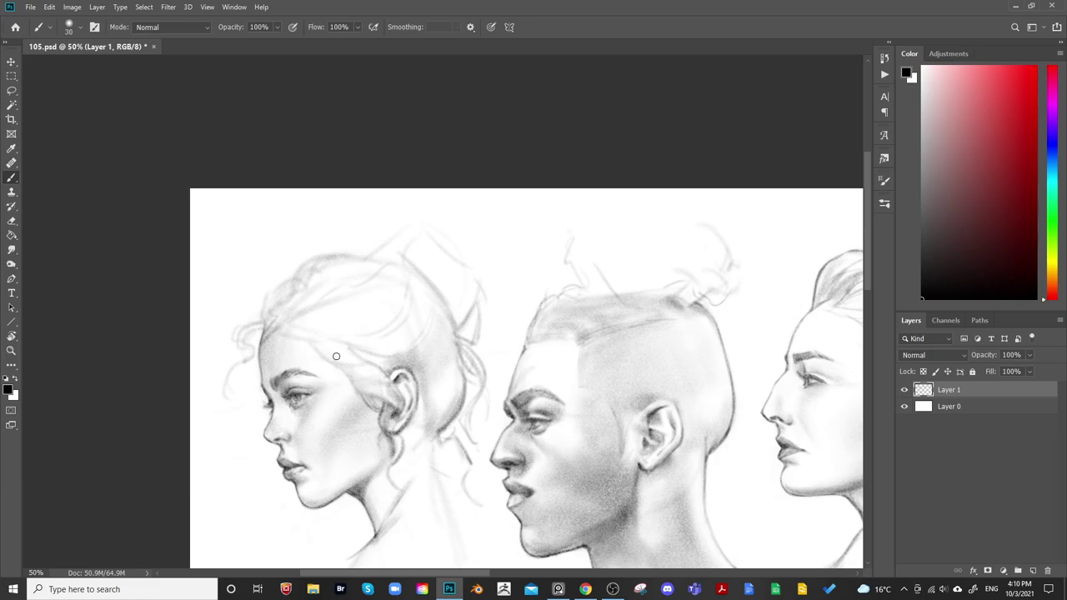
key(bracketright)
key(bracketright)
key(bracketright)
key(bracketright)
key(bracketright)
key(bracketleft)
key(bracketleft)
key(bracketleft)
key(bracketleft)
key(bracketleft)
key(bracketleft)
drag(317, 319, 315, 320)
Darken the hair strands sweeping up from the woman's forehead toward the crown with a soft brush below 45 px
key(bracketright)
key(bracketright)
key(bracketright)
key(bracketright)
key(bracketright)
key(bracketright)
key(bracketleft)
key(bracketleft)
key(bracketleft)
key(bracketleft)
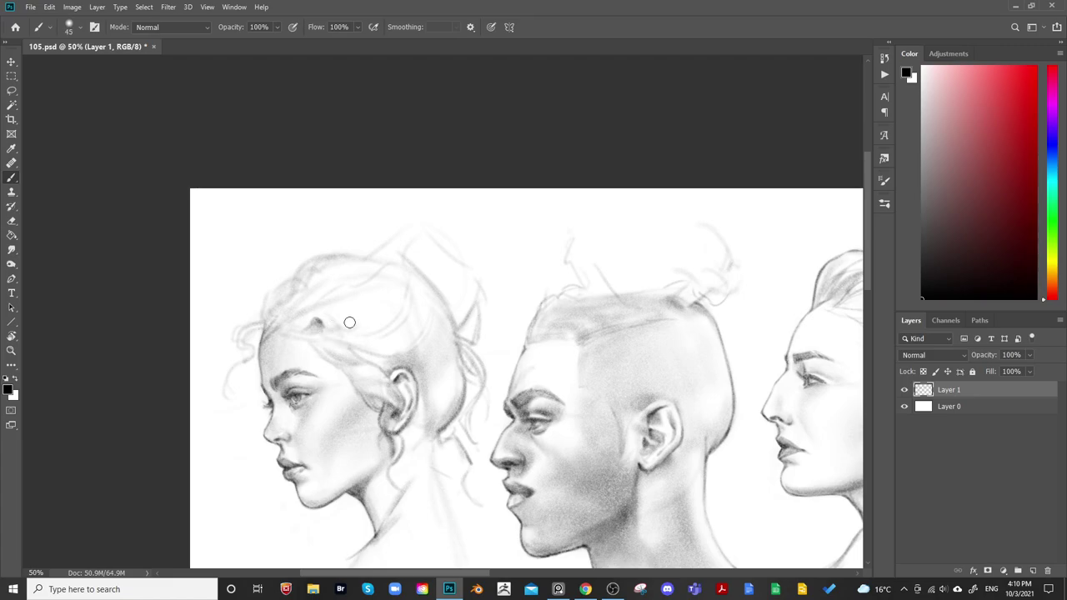
key(bracketleft)
drag(311, 309, 329, 290)
Shade the hair mass at the front of the woman's crown with the brush enlarged beyond 80 px
key(bracketright)
key(bracketright)
key(bracketright)
key(bracketright)
key(bracketright)
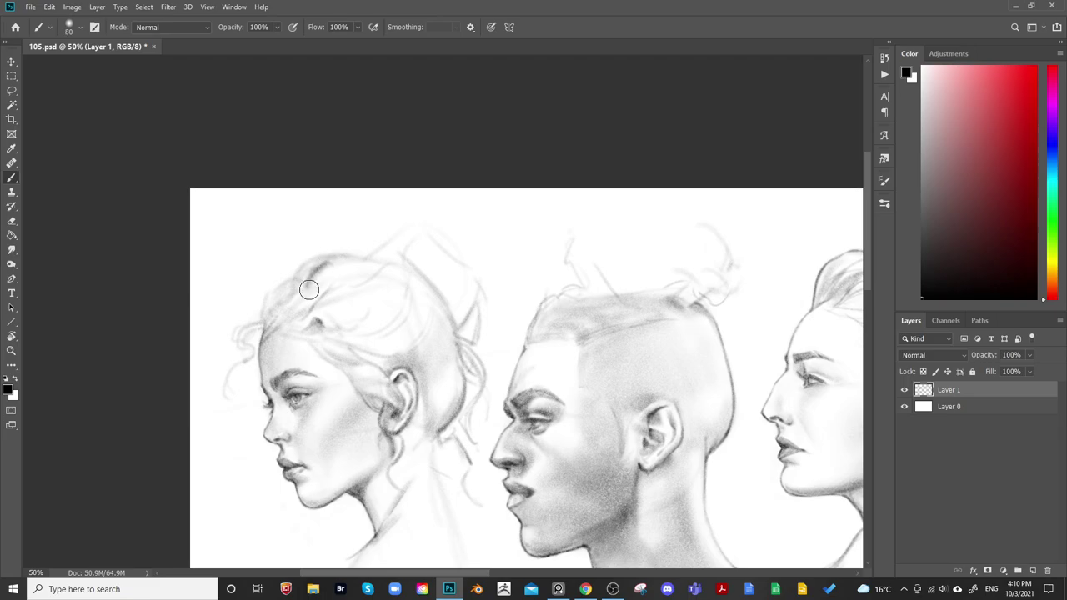
key(bracketright)
key(bracketright)
mouse_move(310, 290)
mouse_down()
mouse_move(332, 264)
mouse_move(318, 304)
mouse_move(328, 268)
mouse_move(306, 276)
mouse_move(298, 312)
mouse_move(275, 311)
mouse_move(298, 274)
mouse_move(286, 320)
mouse_move(299, 292)
mouse_move(290, 317)
mouse_move(281, 290)
mouse_up()
Draw fine curls at the woman's front hairline with the brush reduced to 20 px and below
key(bracketleft)
key(bracketleft)
key(bracketleft)
key(bracketleft)
key(bracketleft)
key(bracketleft)
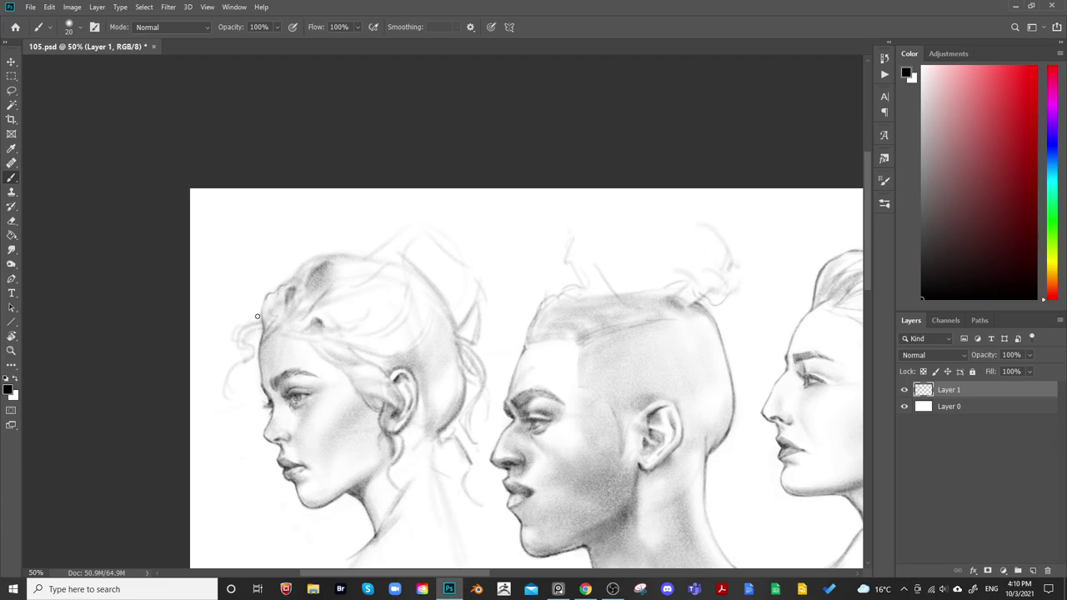
key(bracketleft)
drag(259, 319, 245, 321)
Sketch thin loose curls along the front outline of the woman's hair and undo the last stroke
key(bracketleft)
key(bracketleft)
key(bracketleft)
key(bracketright)
key(bracketright)
key(bracketleft)
key(bracketright)
mouse_move(287, 263)
mouse_down()
mouse_move(279, 289)
mouse_move(259, 315)
mouse_up()
key(ctrl+z)
Add loose strands rising from the top of the woman's head, starting thin and enlarging the brush for softer strokes
mouse_move(326, 257)
mouse_down()
mouse_move(337, 238)
mouse_move(332, 250)
mouse_up()
key(bracketright)
key(bracketright)
key(bracketright)
key(bracketright)
key(bracketright)
key(bracketright)
key(bracketright)
key(bracketright)
drag(339, 255, 362, 224)
key(bracketleft)
key(bracketleft)
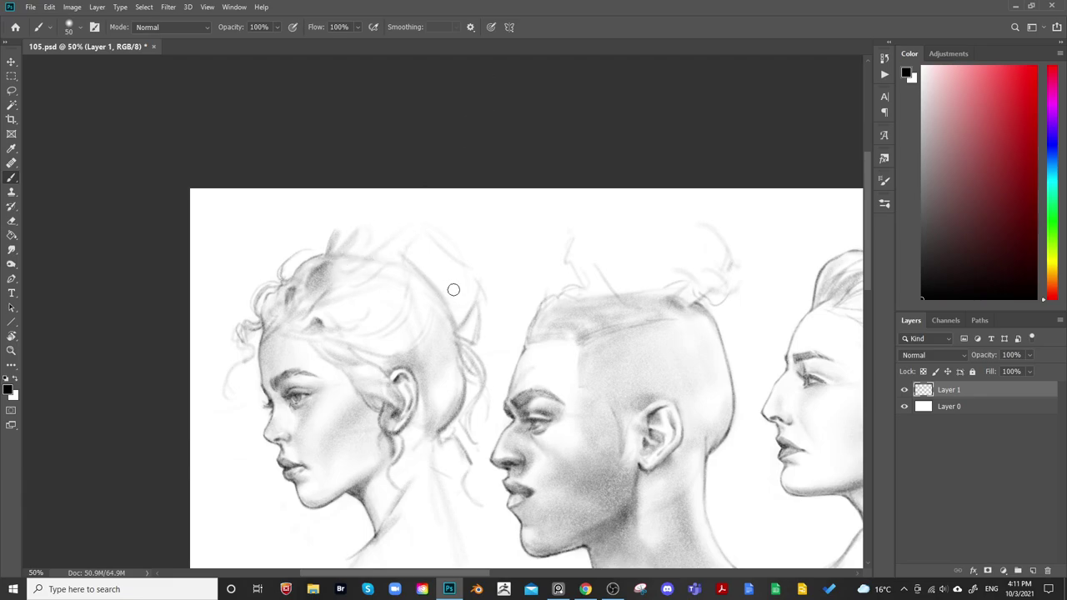
Soften the back of the woman's hair with a 70 px eraser, then define the hanging curls behind her head and clean them with a 60 px eraser
key(e)
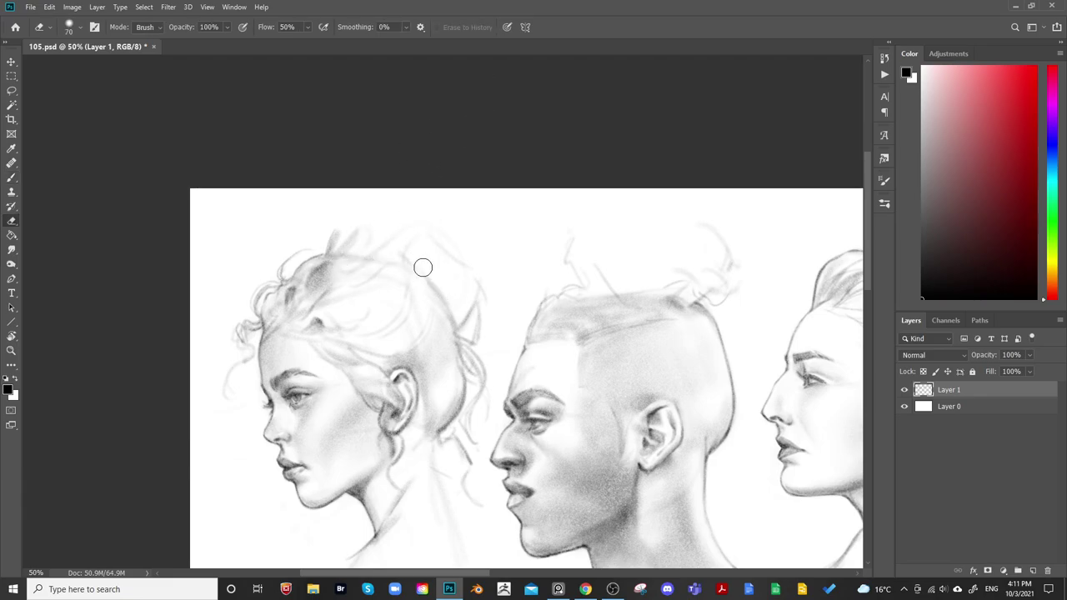
mouse_move(492, 274)
mouse_down()
mouse_move(461, 238)
mouse_move(472, 237)
mouse_up()
key(b)
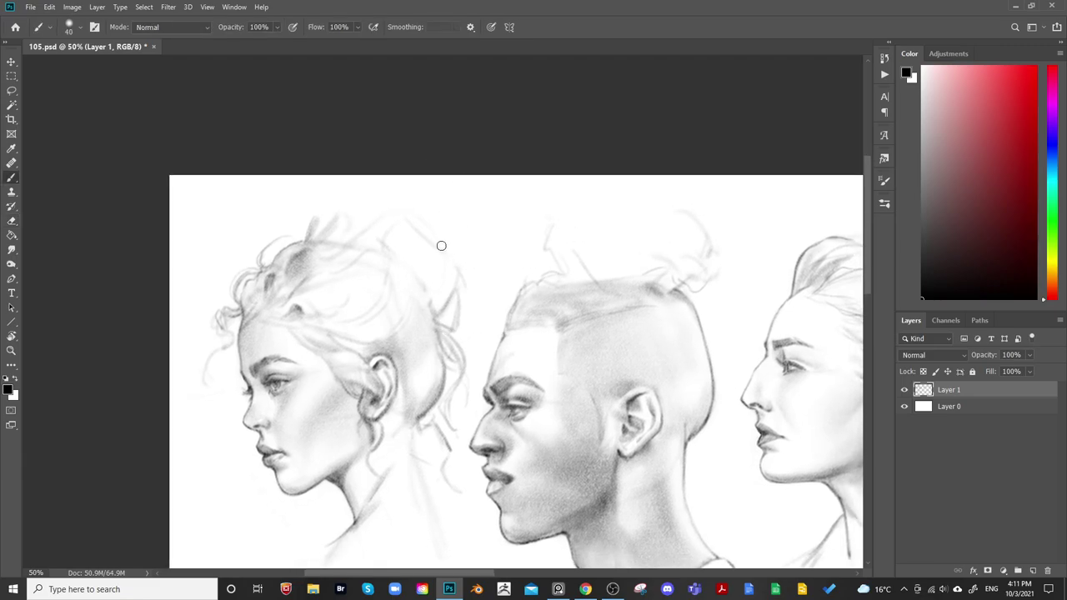
key(bracketleft)
key(bracketleft)
drag(455, 342, 457, 382)
key(e)
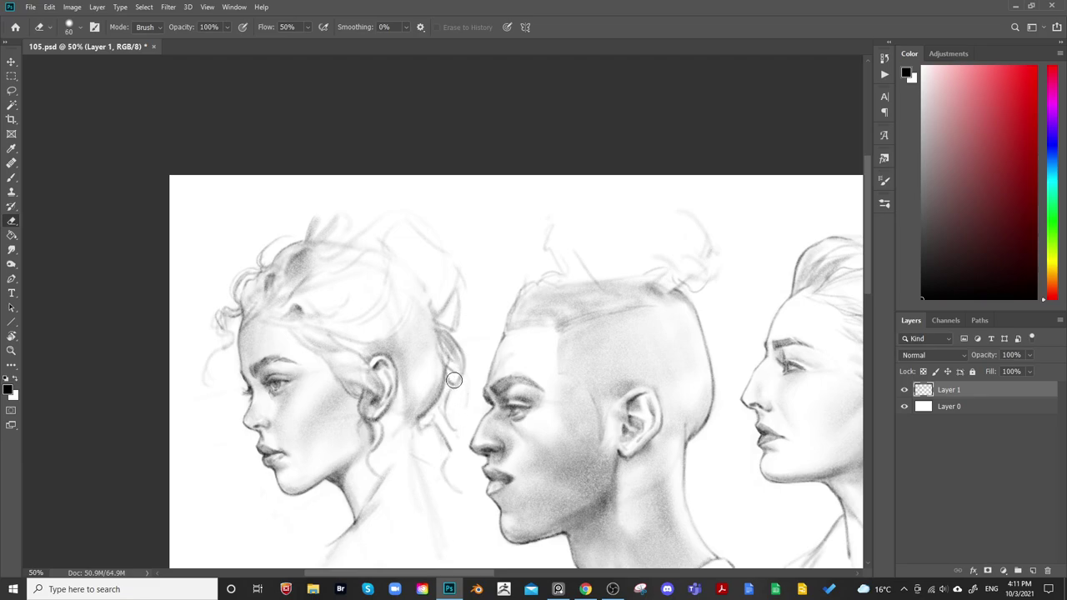
key(b)
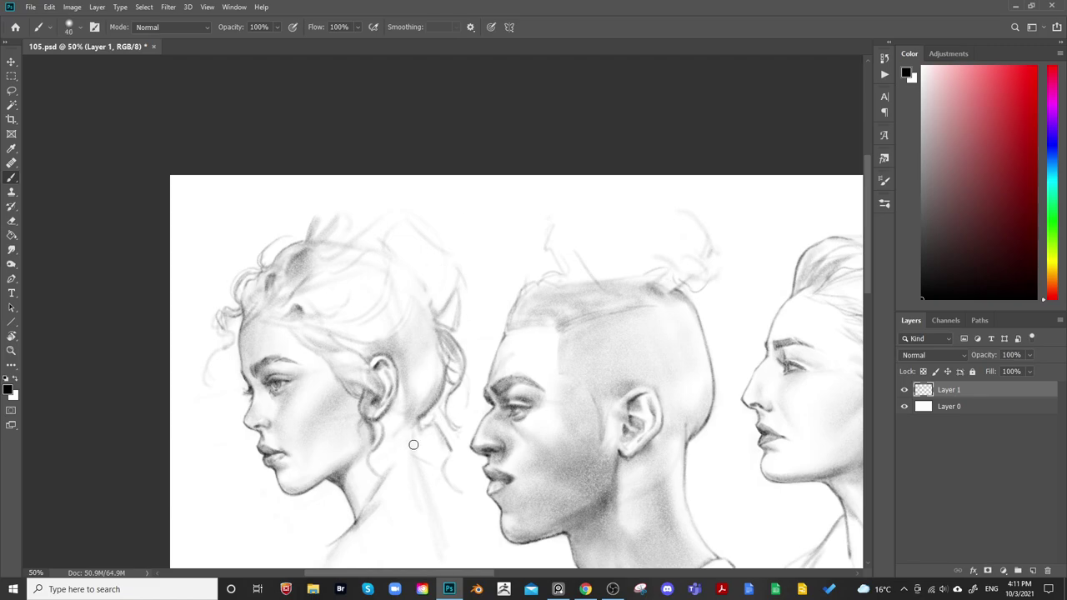
Draw and shade the loose curls and strands at the woman's nape and behind her neck, varying the brush size around 40 px
key(bracketright)
key(bracketright)
key(bracketright)
key(bracketright)
key(bracketright)
key(bracketleft)
key(bracketleft)
key(bracketleft)
key(bracketleft)
key(bracketleft)
key(bracketright)
key(bracketright)
key(bracketright)
key(bracketright)
key(bracketright)
key(bracketright)
key(bracketright)
key(bracketright)
key(bracketright)
key(bracketright)
key(bracketleft)
key(bracketleft)
key(bracketleft)
key(bracketleft)
key(bracketleft)
key(bracketleft)
key(bracketleft)
key(bracketleft)
key(bracketleft)
key(bracketright)
key(bracketright)
key(bracketright)
key(bracketleft)
key(bracketleft)
key(bracketleft)
key(bracketright)
key(bracketright)
key(bracketright)
drag(433, 430, 405, 420)
Strengthen the loose strand at the back of the woman's head with a 45 px brush
key(bracketright)
key(bracketright)
key(bracketright)
key(bracketleft)
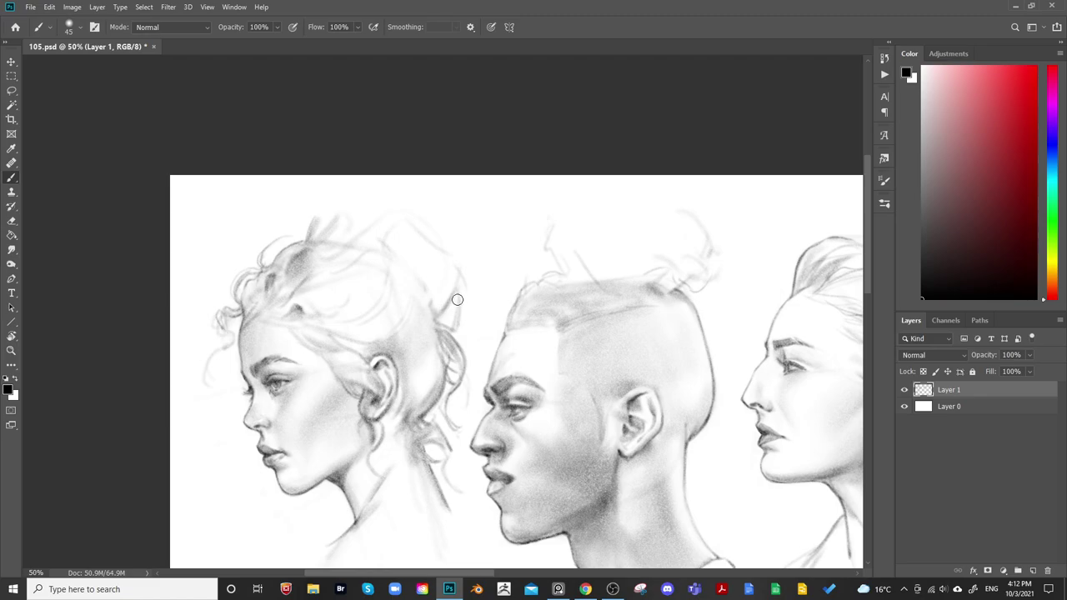
drag(463, 290, 462, 324)
key(bracketleft)
key(bracketleft)
Check the whole sheet at 25% zoom flipped horizontally, restore its original orientation, and switch to OBS Studio
key(ctrl+minus)
key(ctrl+minus)
key(ctrl+shift+h)
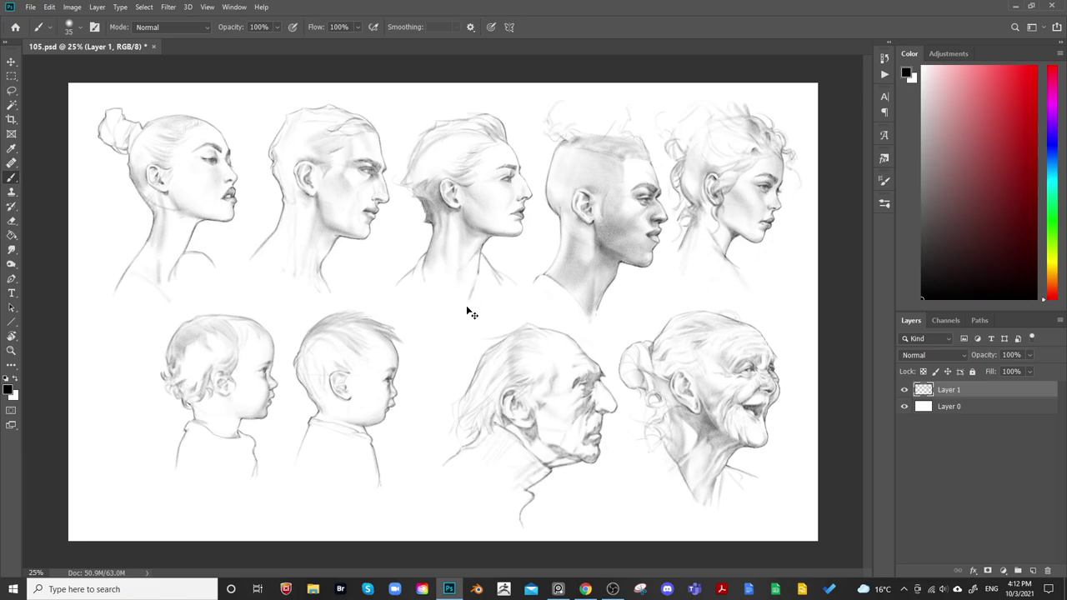
key(ctrl+z)
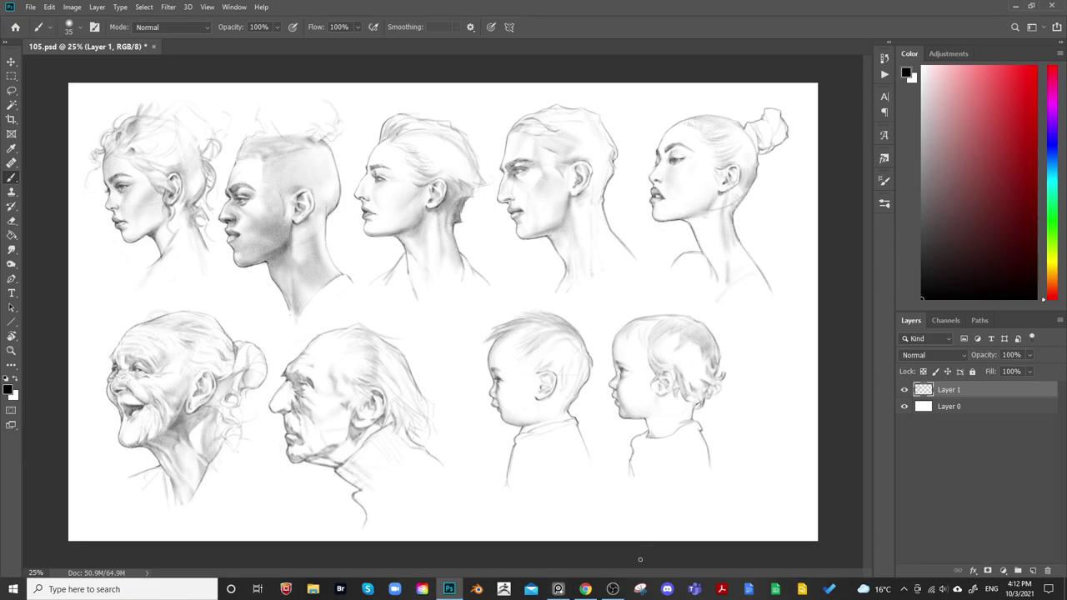
click(613, 591)
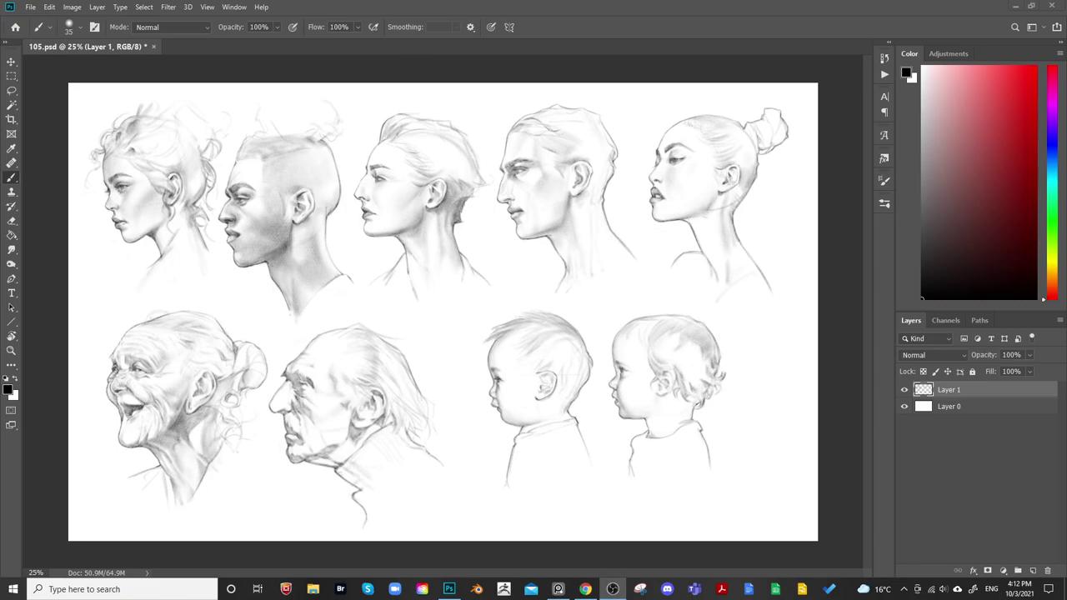